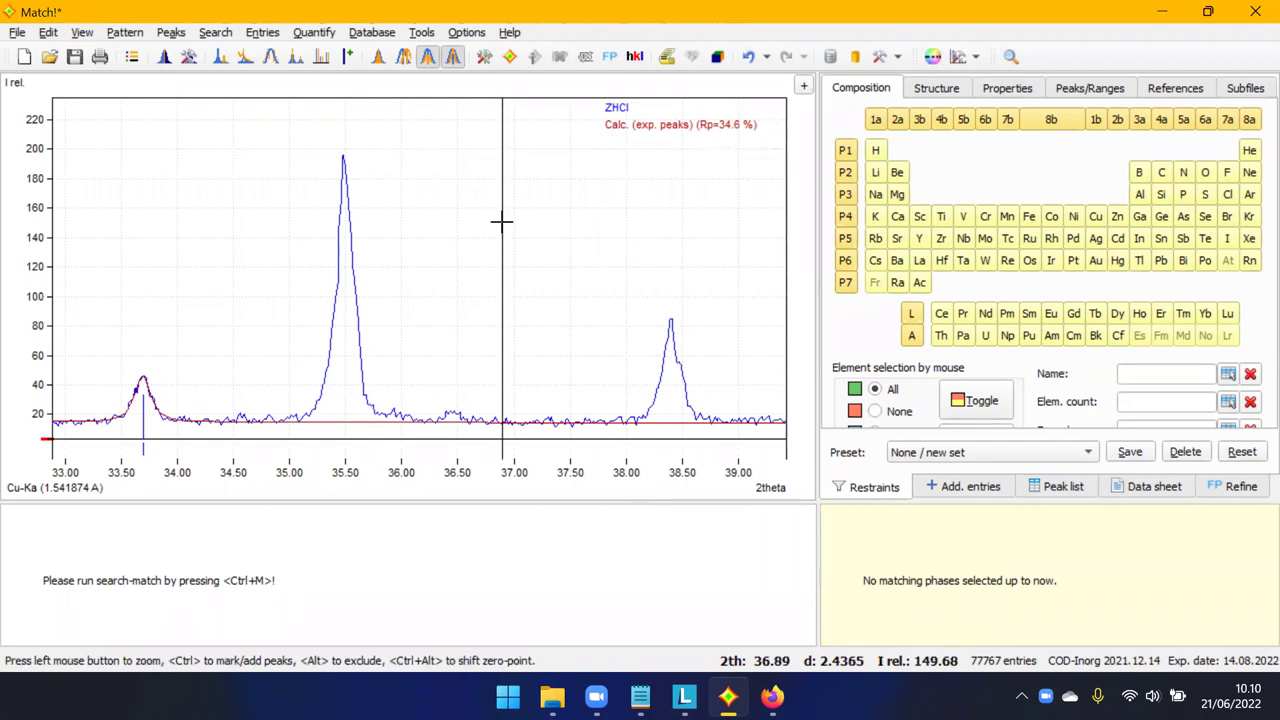
# Show the background curve, inspect it against the baseline between about 30 and 34.5° 2theta, and hide it again.
pyautogui.rightClick(453, 167)
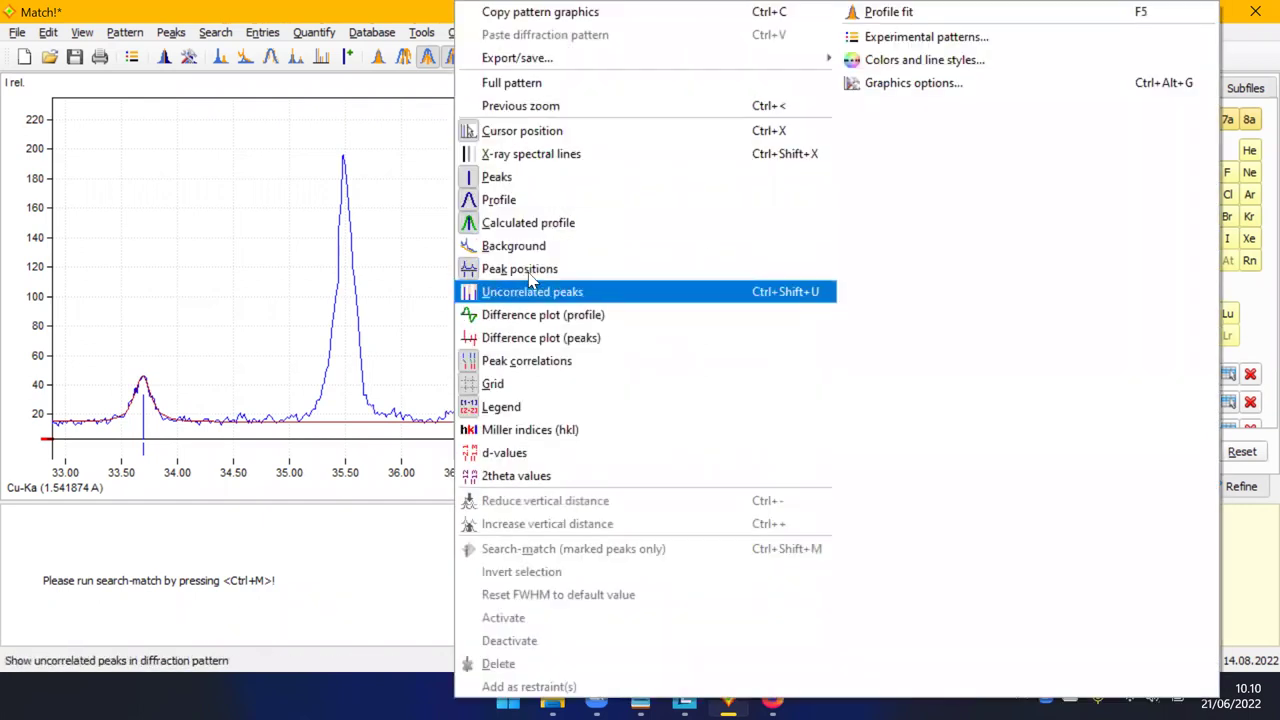
pyautogui.click(522, 253)
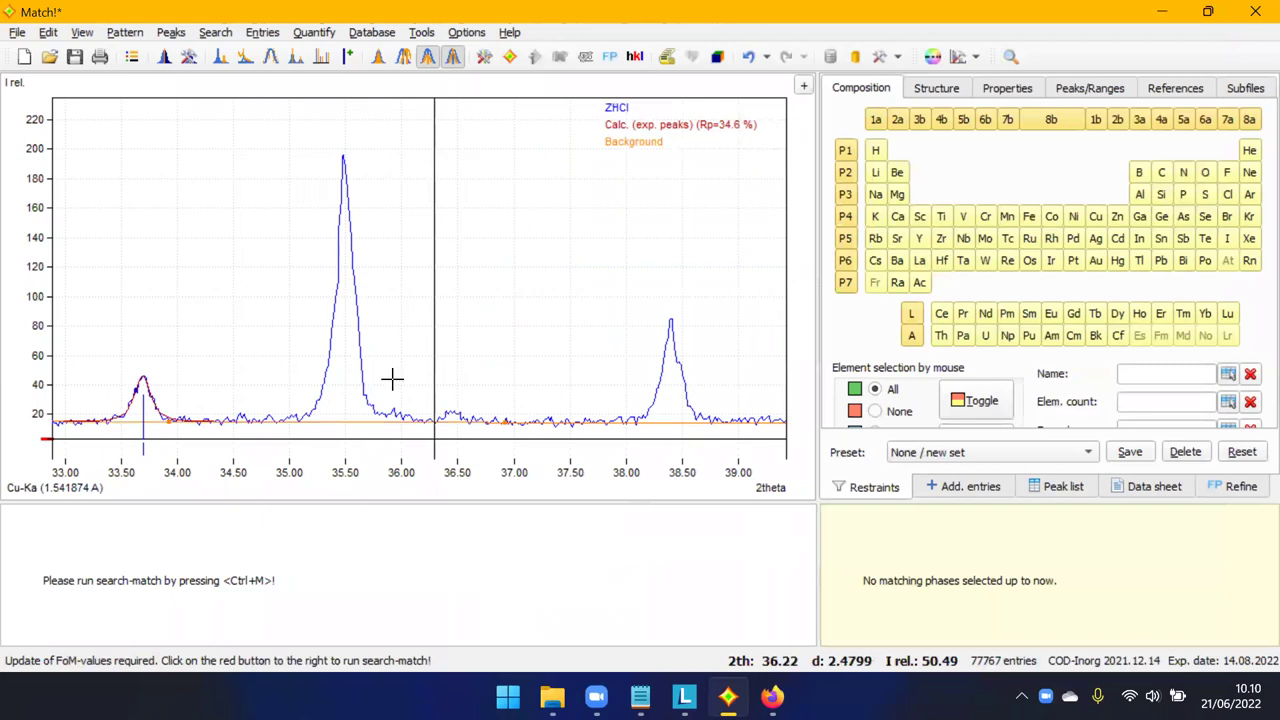
pyautogui.press('ctrl+less')
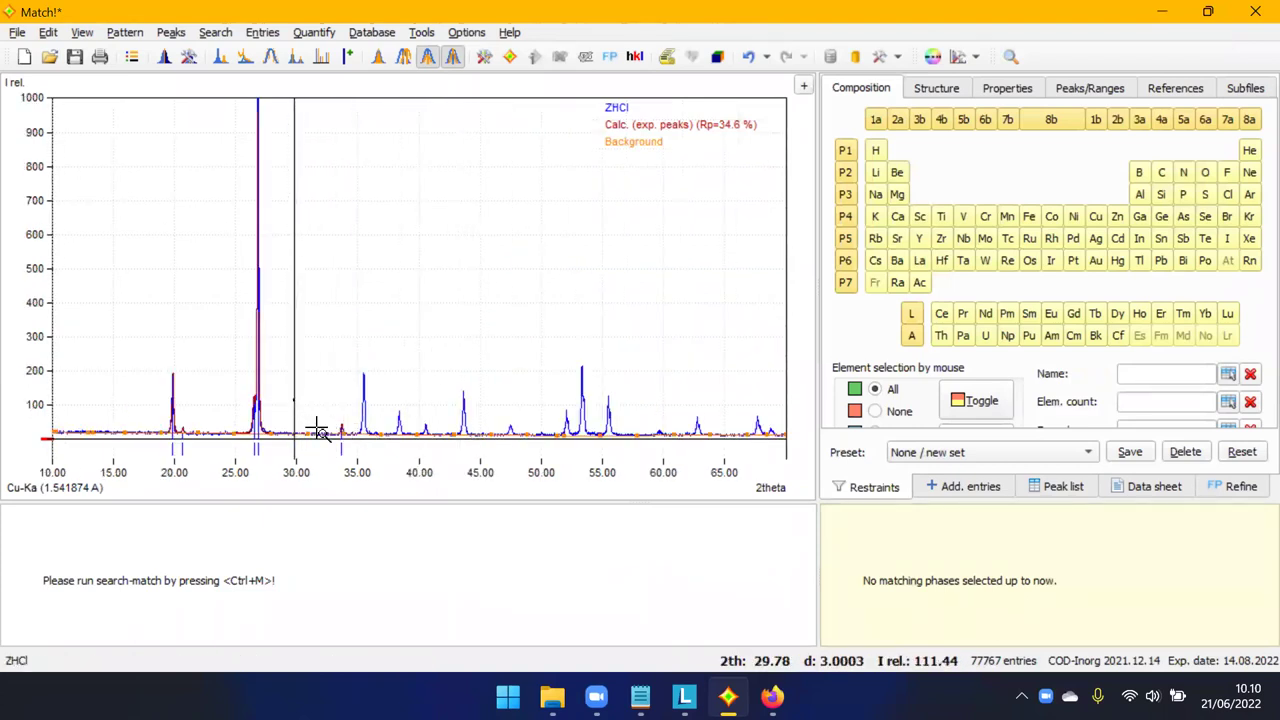
pyautogui.scroll(5, 314, 429)
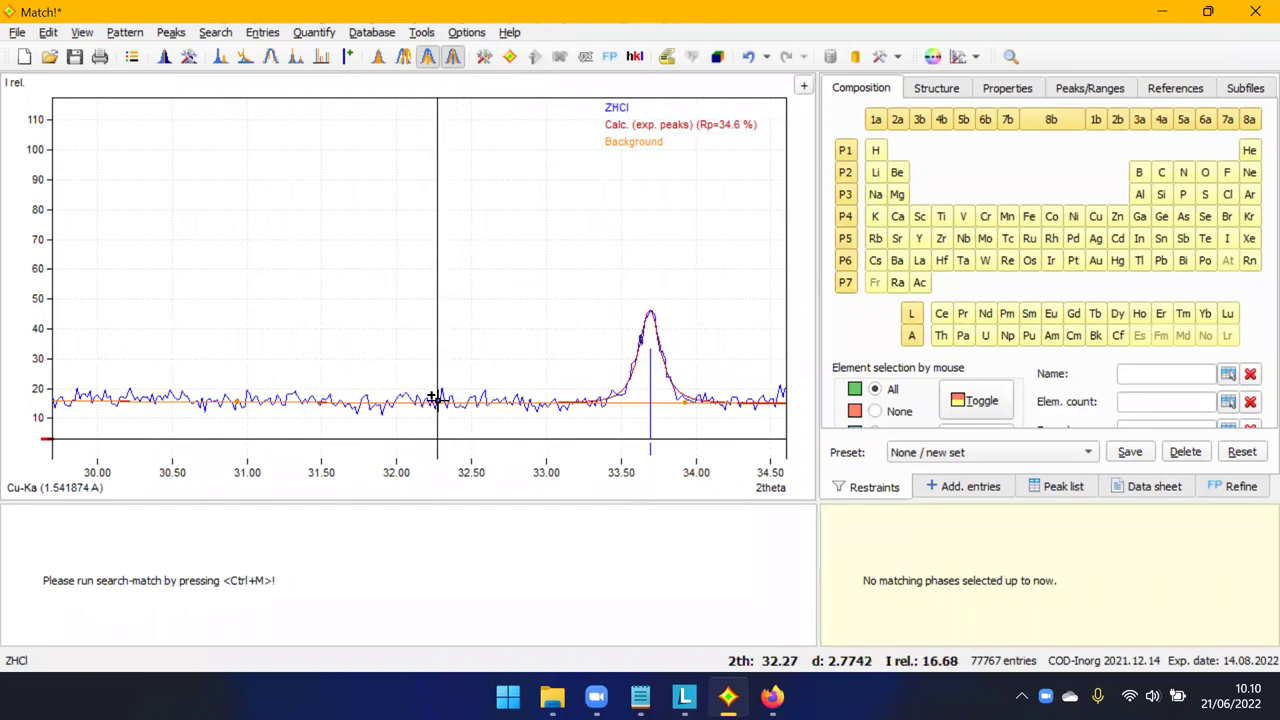
pyautogui.rightClick(369, 222)
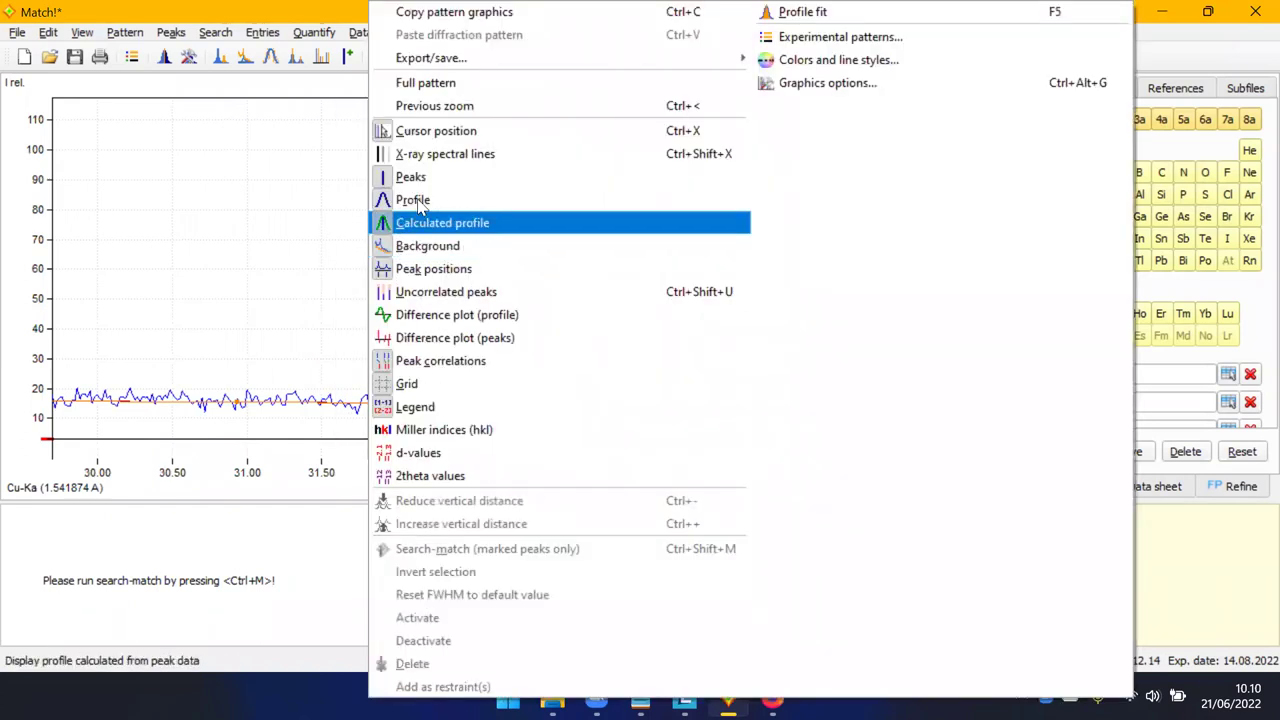
pyautogui.click(422, 250)
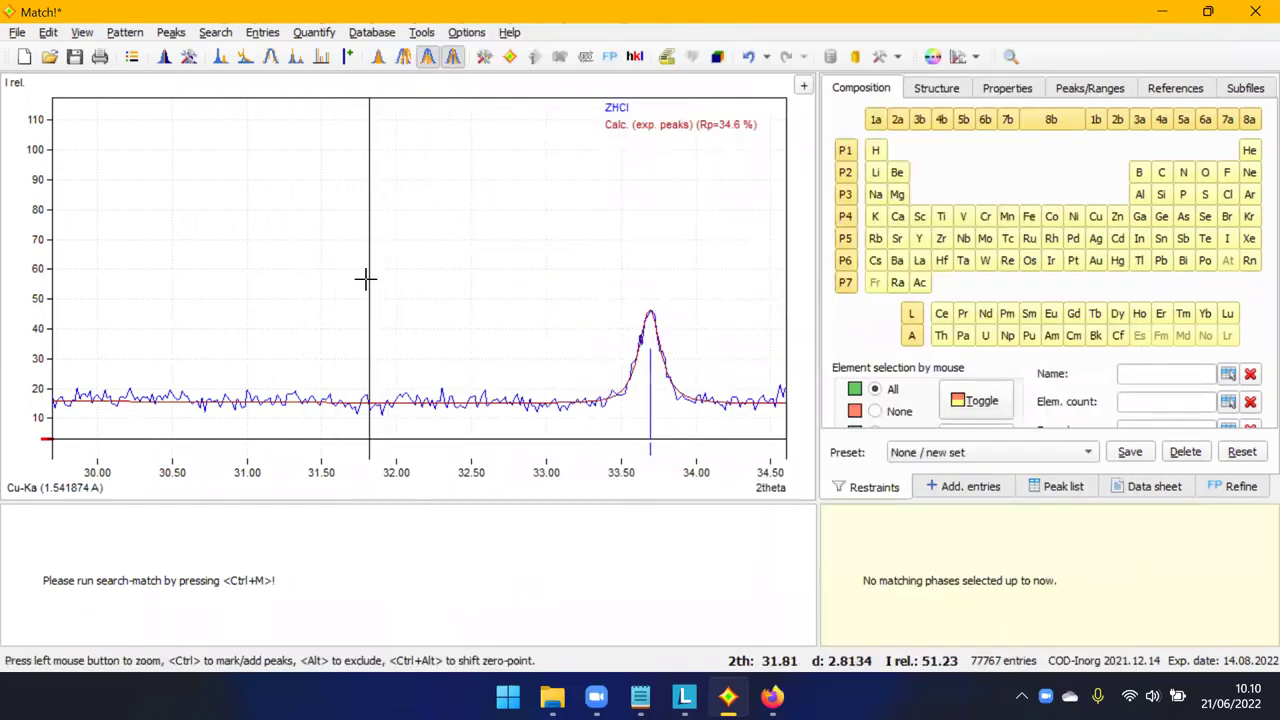
pyautogui.scroll(-5, 370, 300)
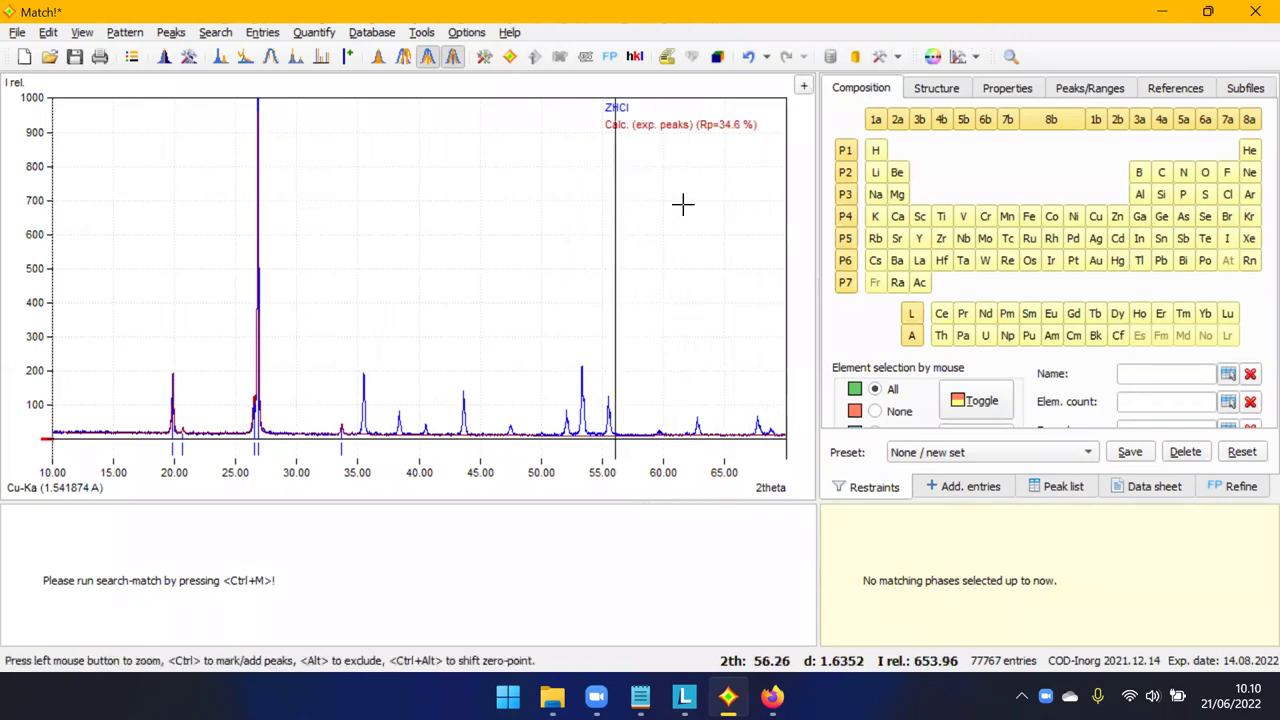
# Open the general program options and review the quantitative analysis and batch settings.
pyautogui.doubleClick(1005, 16)
pyautogui.click(600, 160)
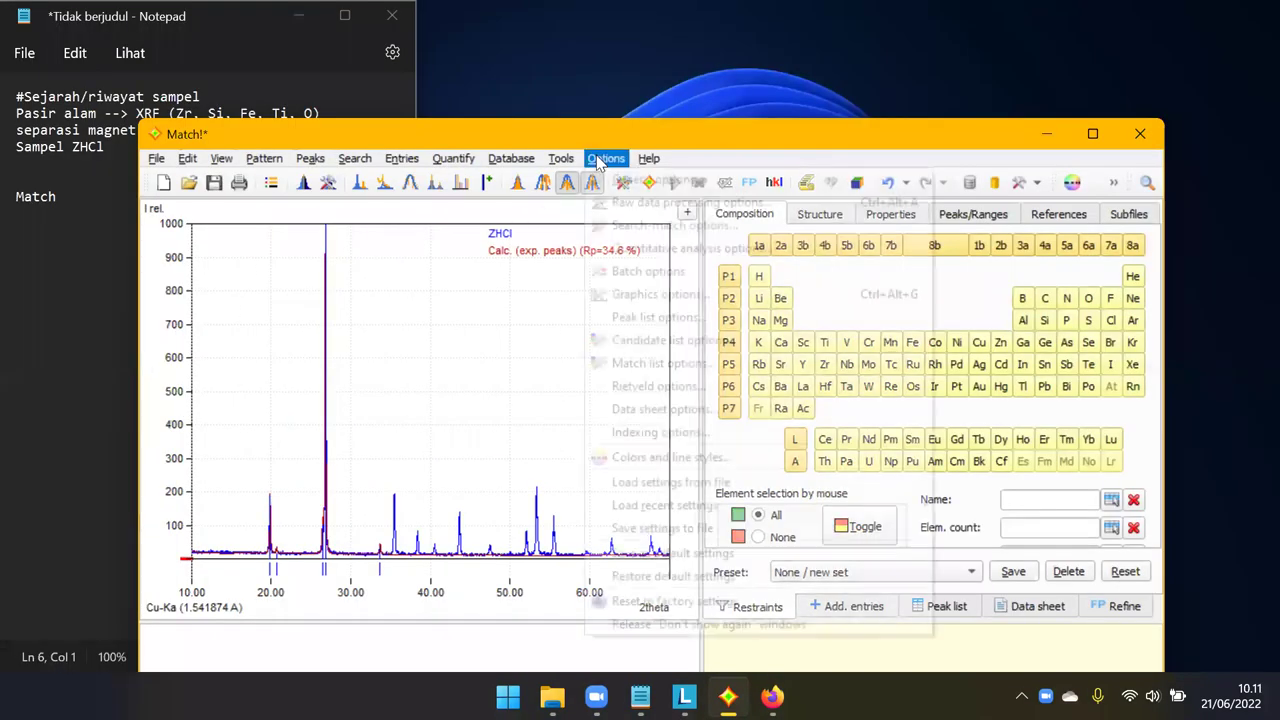
pyautogui.click(630, 184)
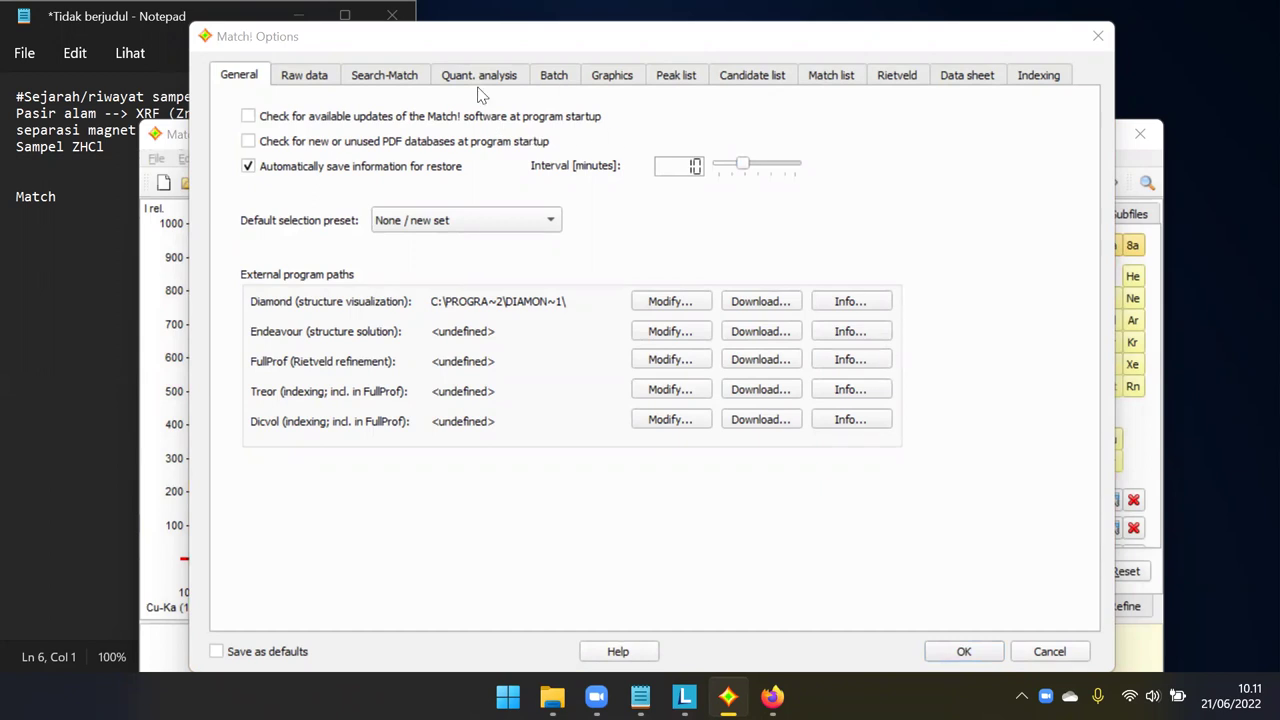
pyautogui.moveTo(981, 31); pyautogui.dragTo(959, 63)
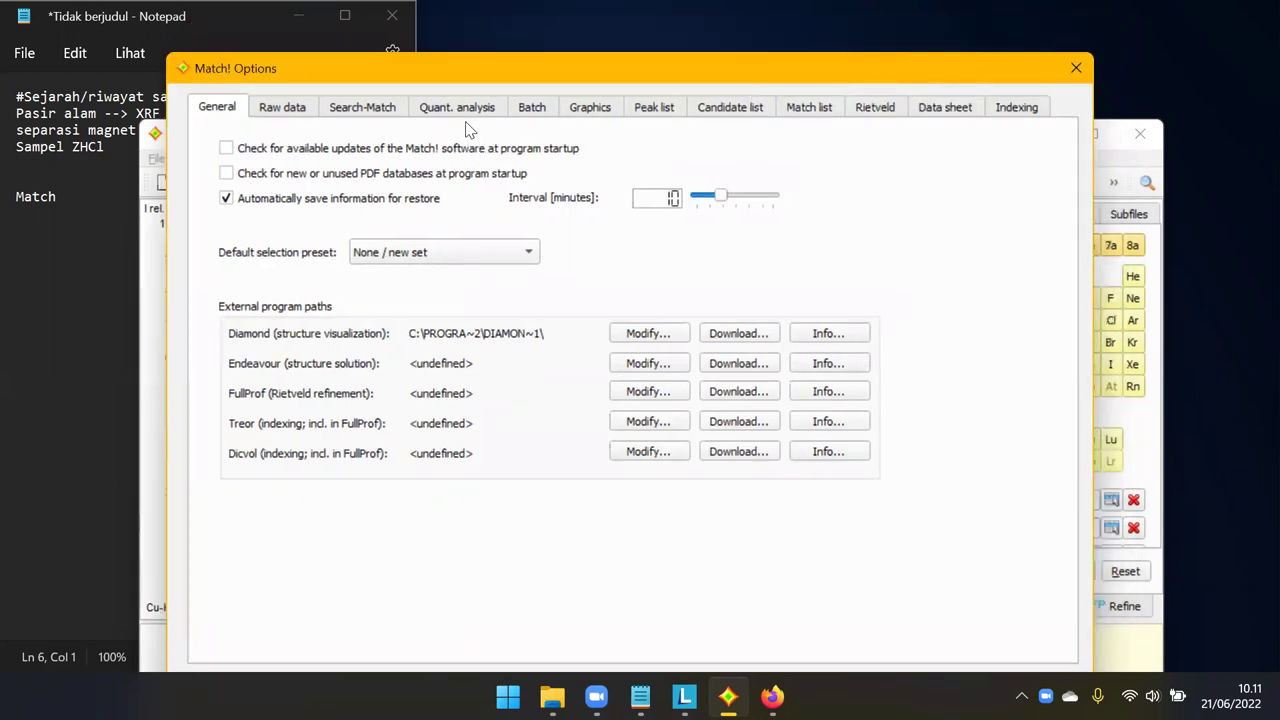
pyautogui.click(467, 116)
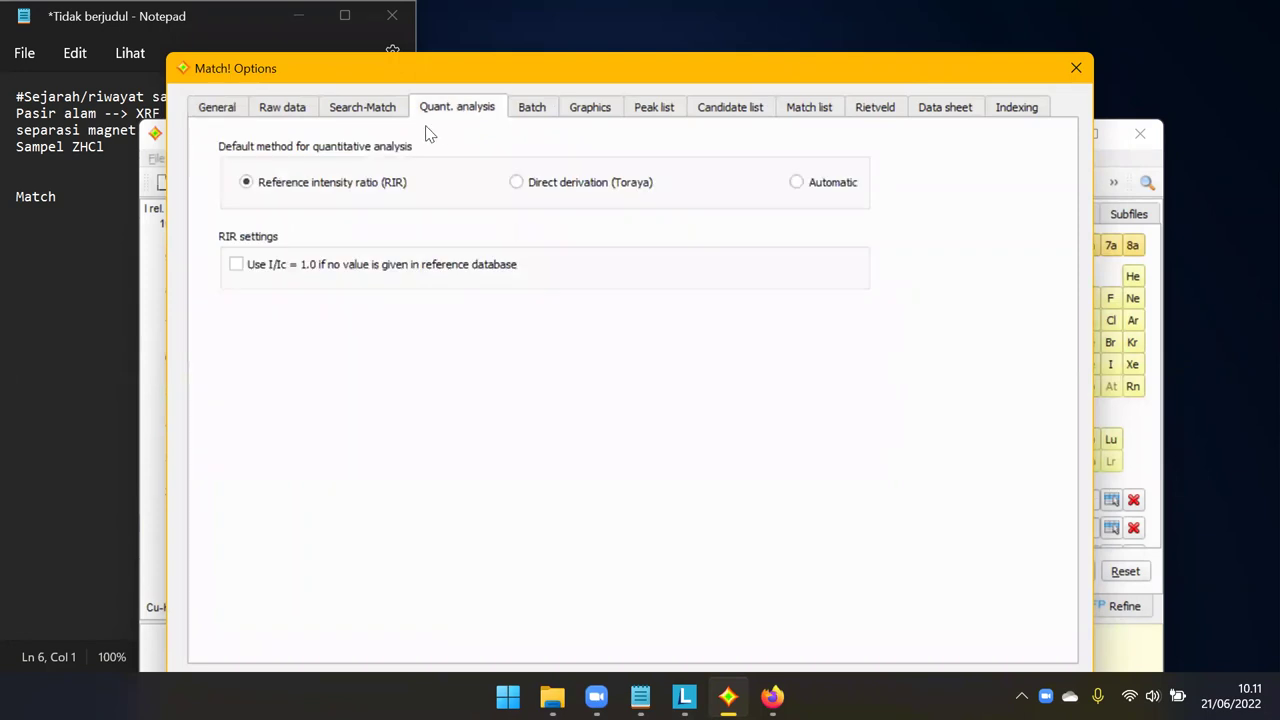
pyautogui.click(535, 108)
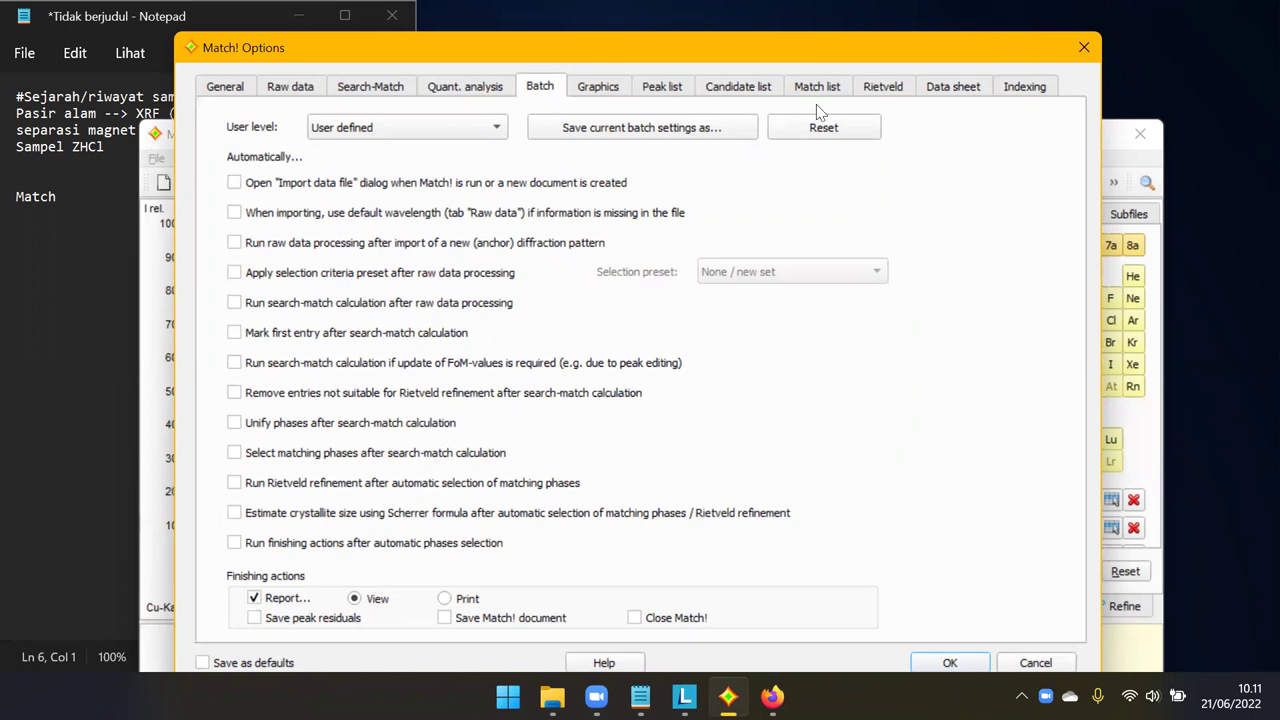
# Save the current program options as defaults, apply them, and return to the maximized pattern window.
pyautogui.moveTo(1017, 57); pyautogui.dragTo(1015, 39)
pyautogui.click(206, 647)
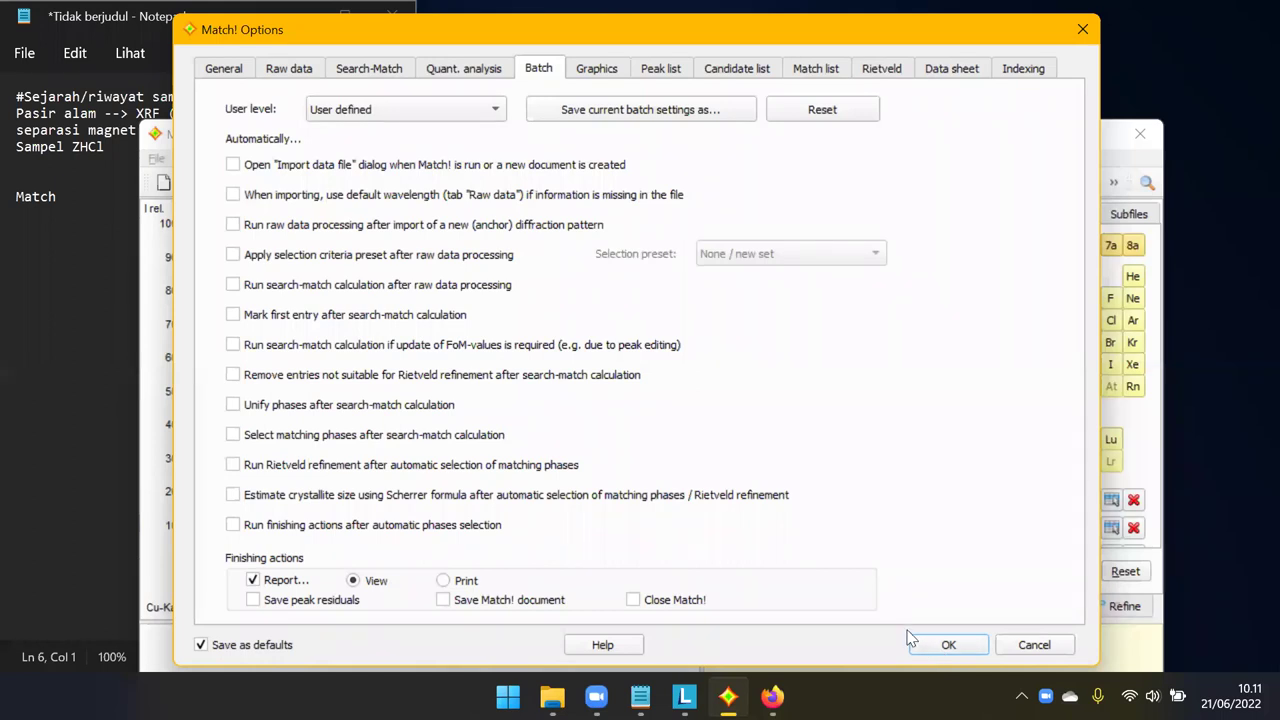
pyautogui.click(944, 645)
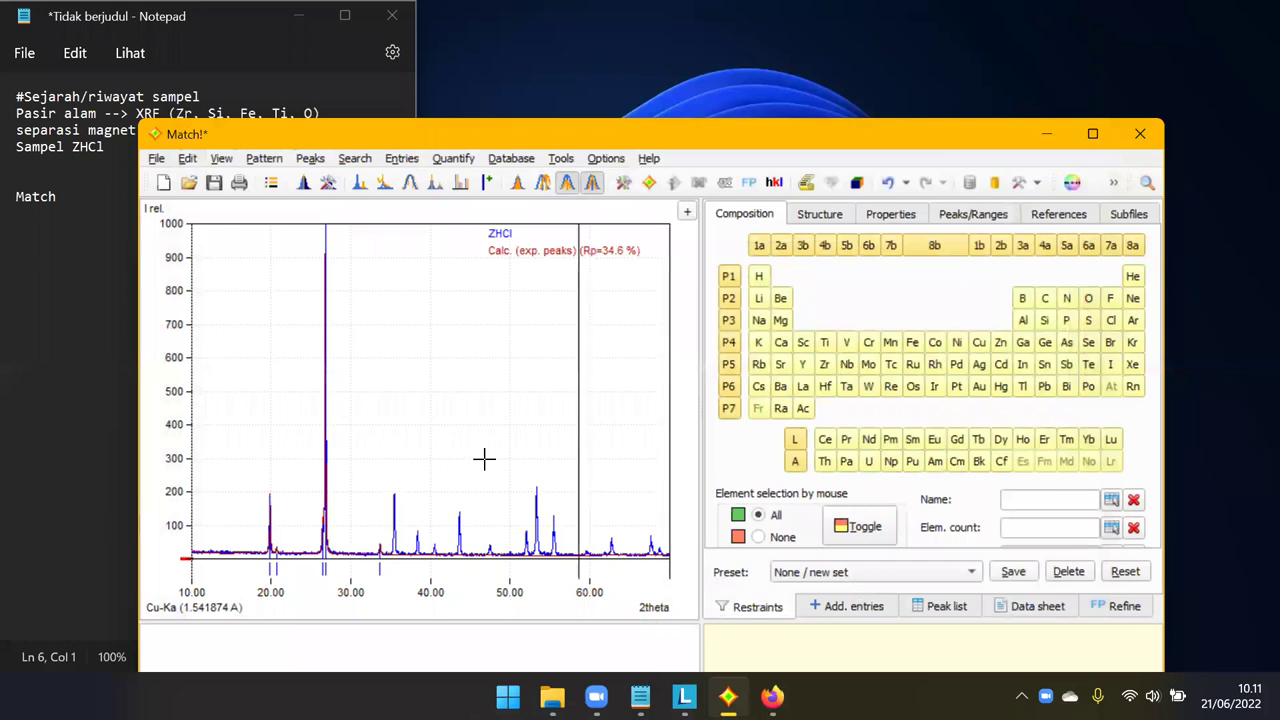
pyautogui.doubleClick(701, 138)
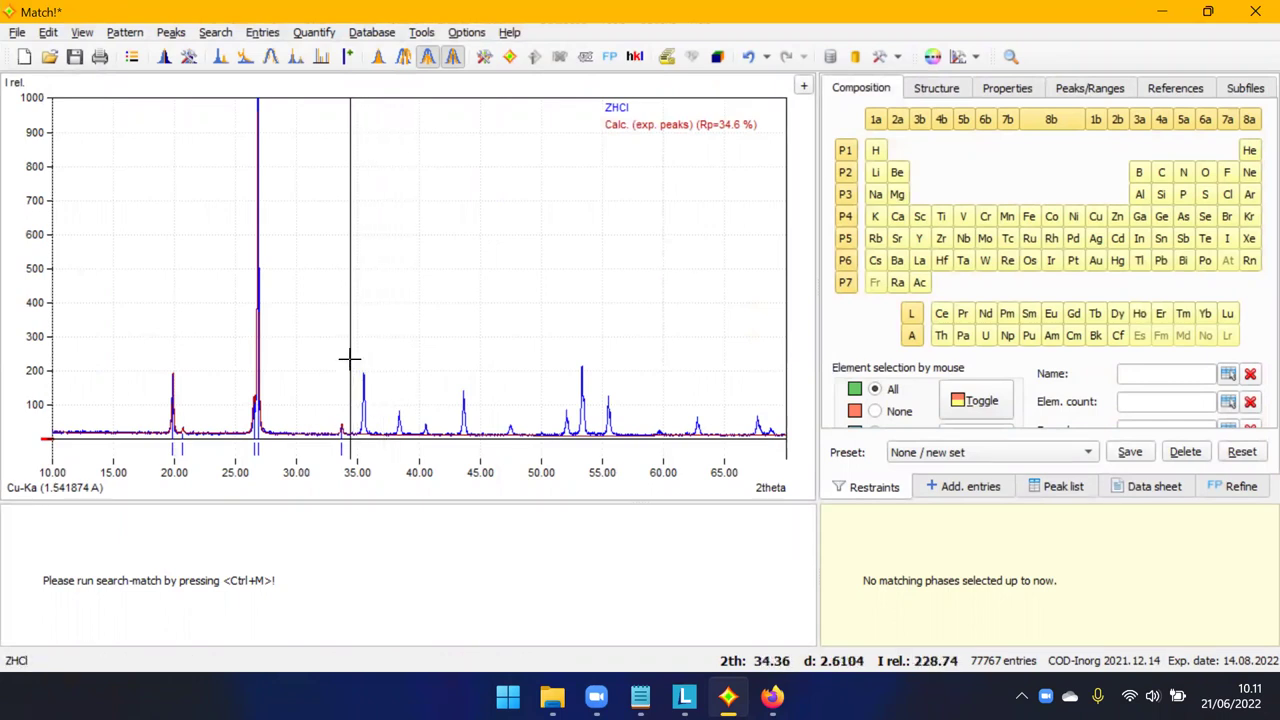
# Add peaks to the diffraction pattern at the maxima near 35.5, 38.4 and 40.6° 2theta.
pyautogui.moveTo(350, 366); pyautogui.dragTo(387, 457)
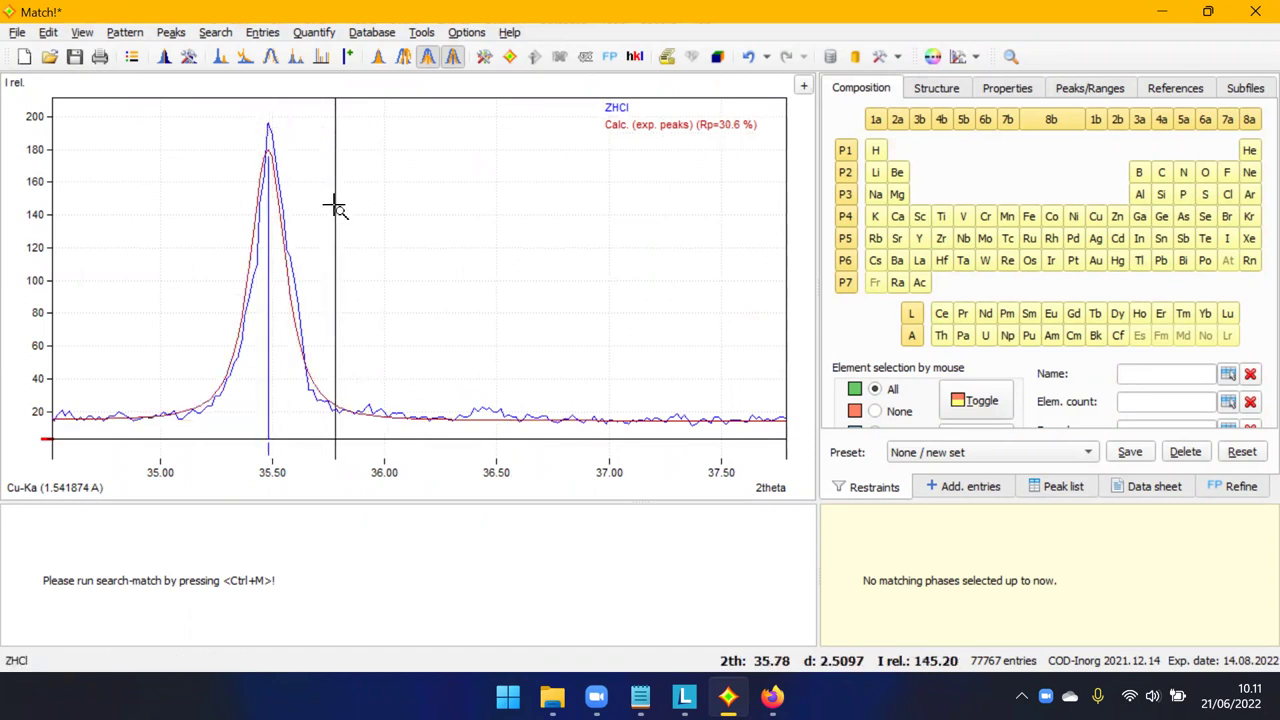
pyautogui.rightClick(340, 240)
pyautogui.moveTo(390, 399); pyautogui.dragTo(438, 451)
pyautogui.keyDown('ctrl'); pyautogui.click(184, 193); pyautogui.keyUp('ctrl')
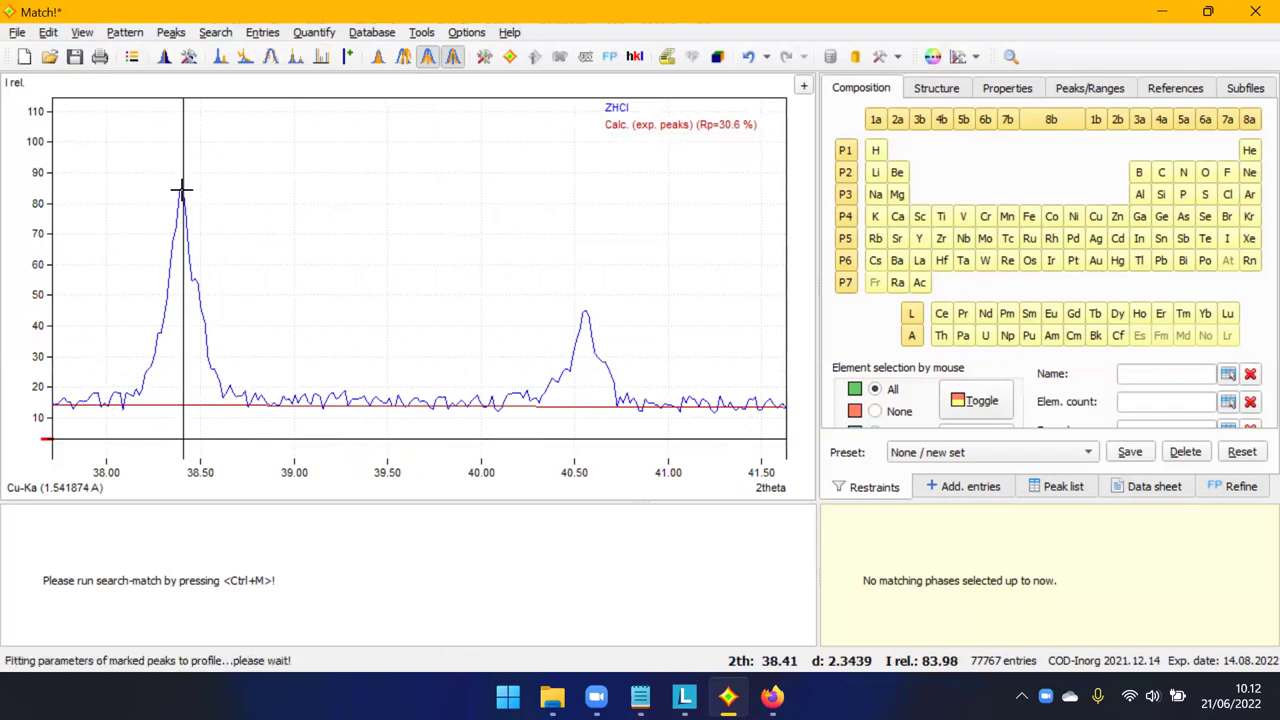
pyautogui.keyDown('ctrl'); pyautogui.click(587, 318); pyautogui.keyUp('ctrl')
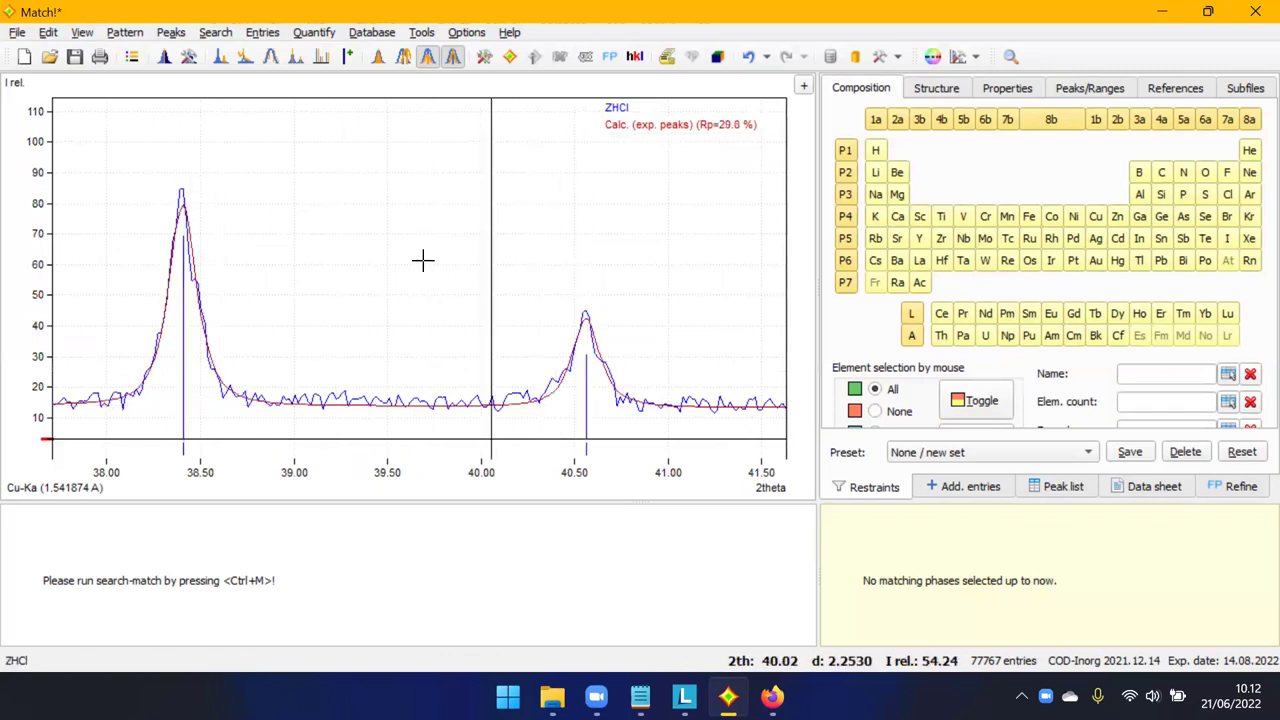
pyautogui.rightClick(416, 255)
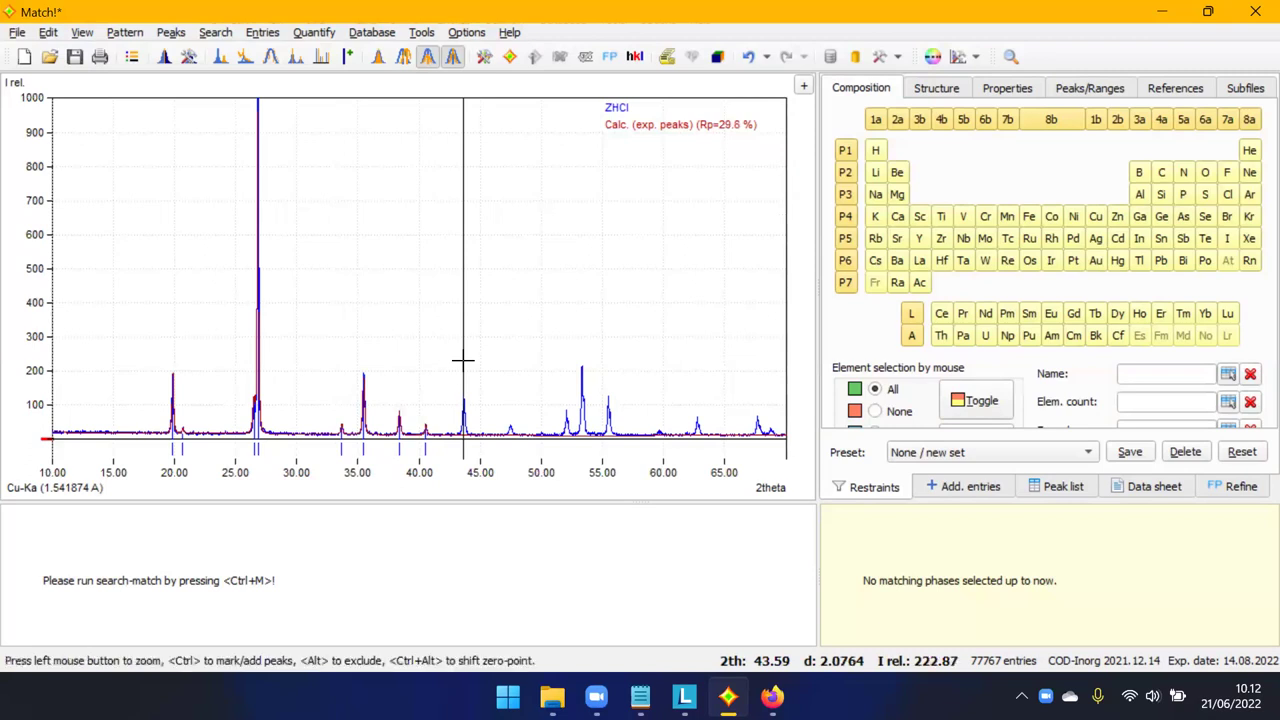
# Add peaks at the unmarked maxima near 43.7 and 47.5° 2theta.
pyautogui.moveTo(449, 380); pyautogui.dragTo(493, 447)
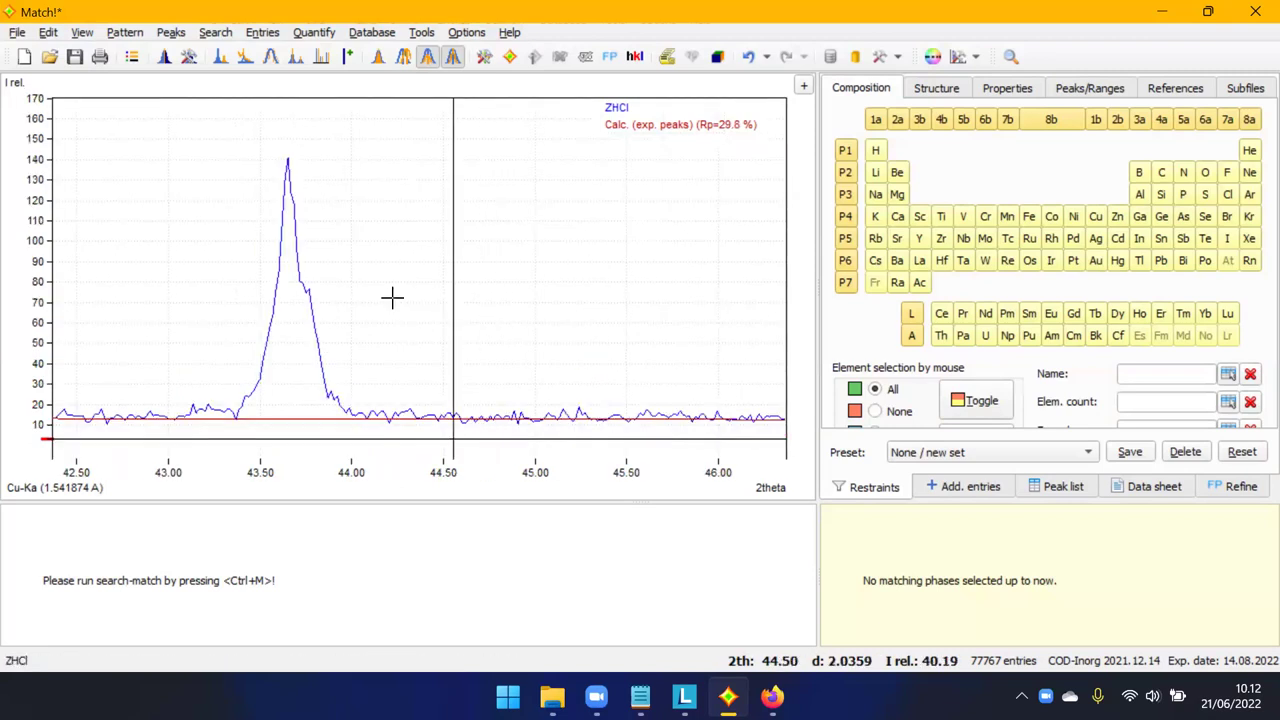
pyautogui.keyDown('ctrl'); pyautogui.click(288, 166); pyautogui.keyUp('ctrl')
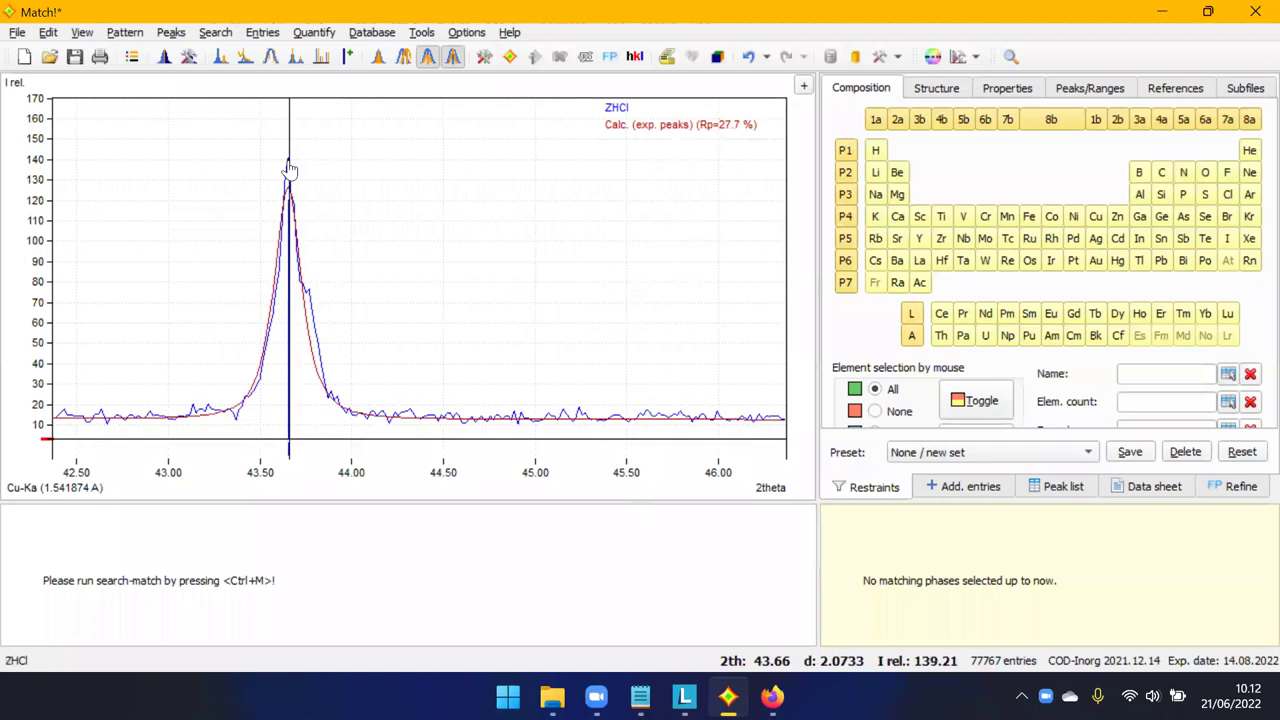
pyautogui.rightClick(437, 271)
pyautogui.moveTo(487, 397); pyautogui.dragTo(531, 452)
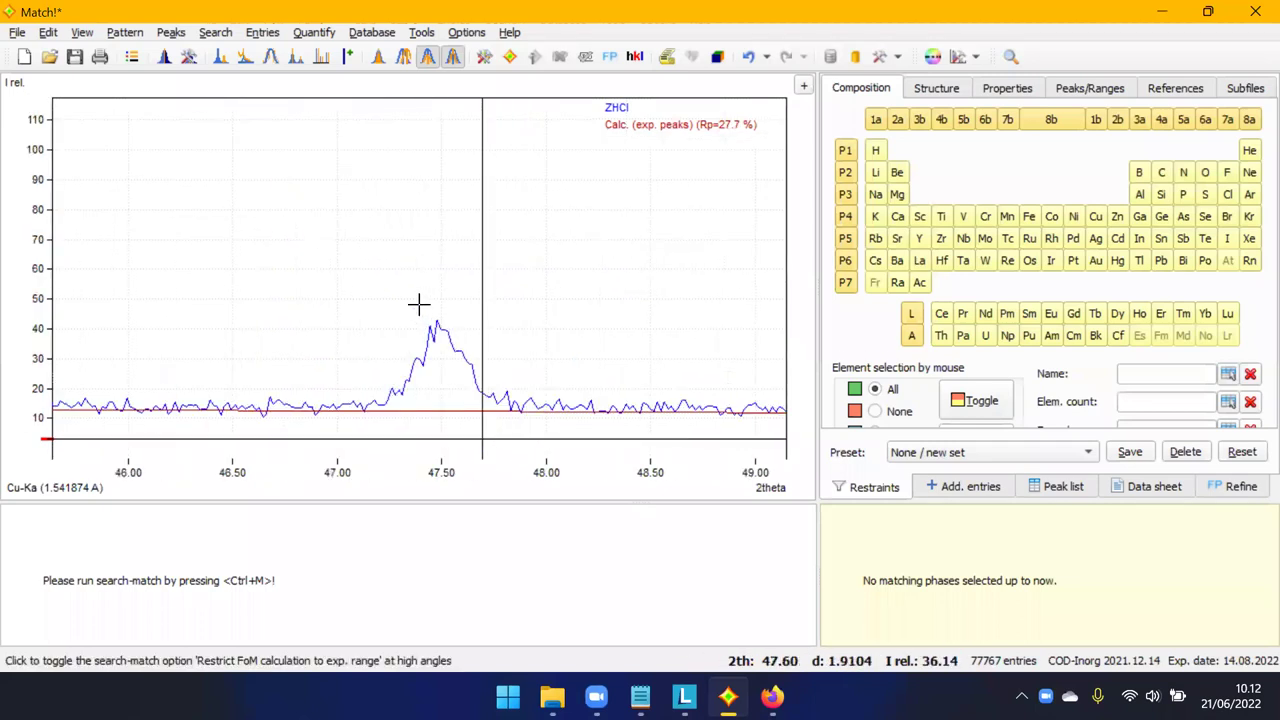
pyautogui.keyDown('ctrl'); pyautogui.click(437, 329); pyautogui.keyUp('ctrl')
pyautogui.rightClick(404, 278)
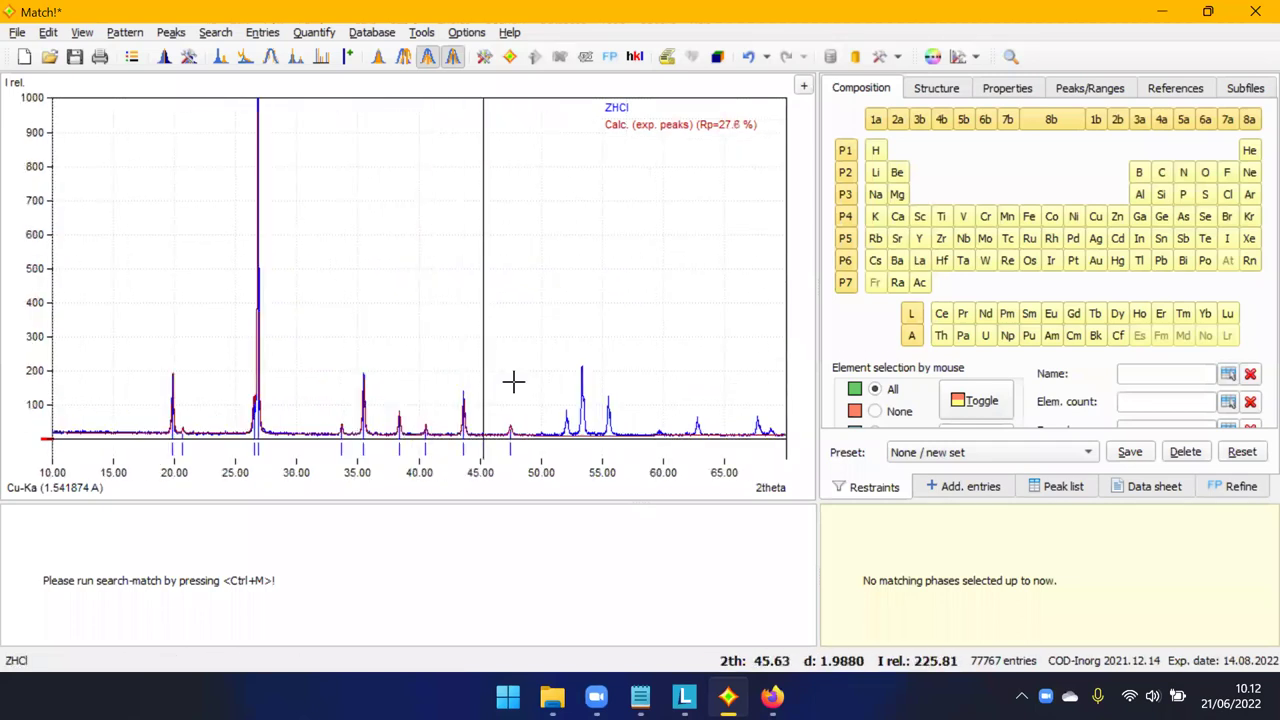
# Mark the three neighbouring maxima near 52.1, 53.3 and 55.5° 2theta as peaks, one peak per maximum.
pyautogui.moveTo(556, 356); pyautogui.dragTo(632, 465)
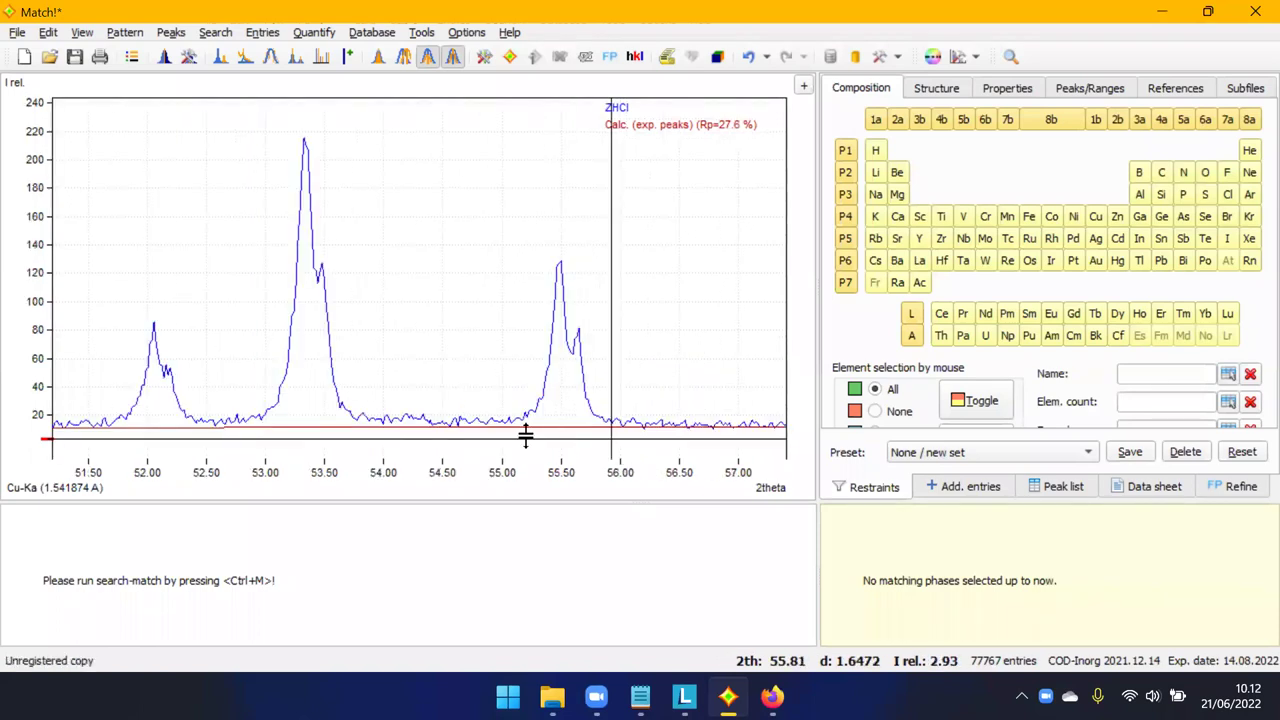
pyautogui.keyDown('ctrl'); pyautogui.click(155, 329); pyautogui.keyUp('ctrl')
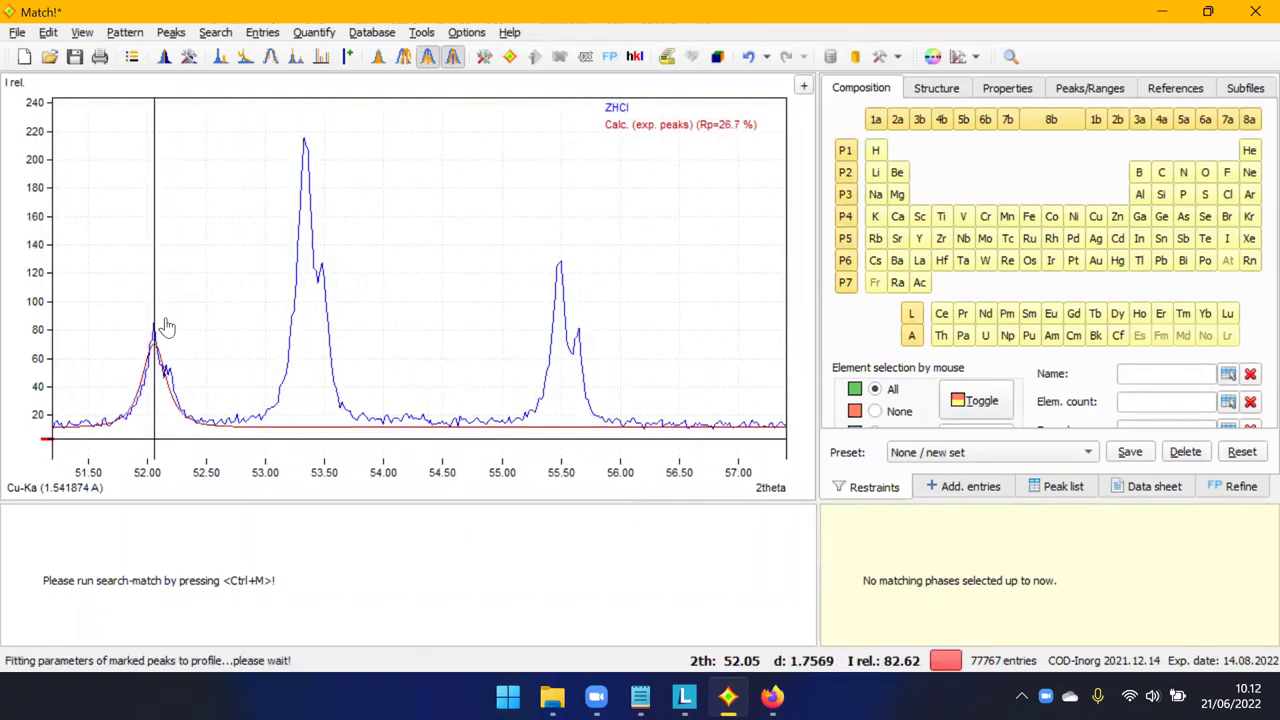
pyautogui.keyDown('ctrl'); pyautogui.click(303, 145); pyautogui.keyUp('ctrl')
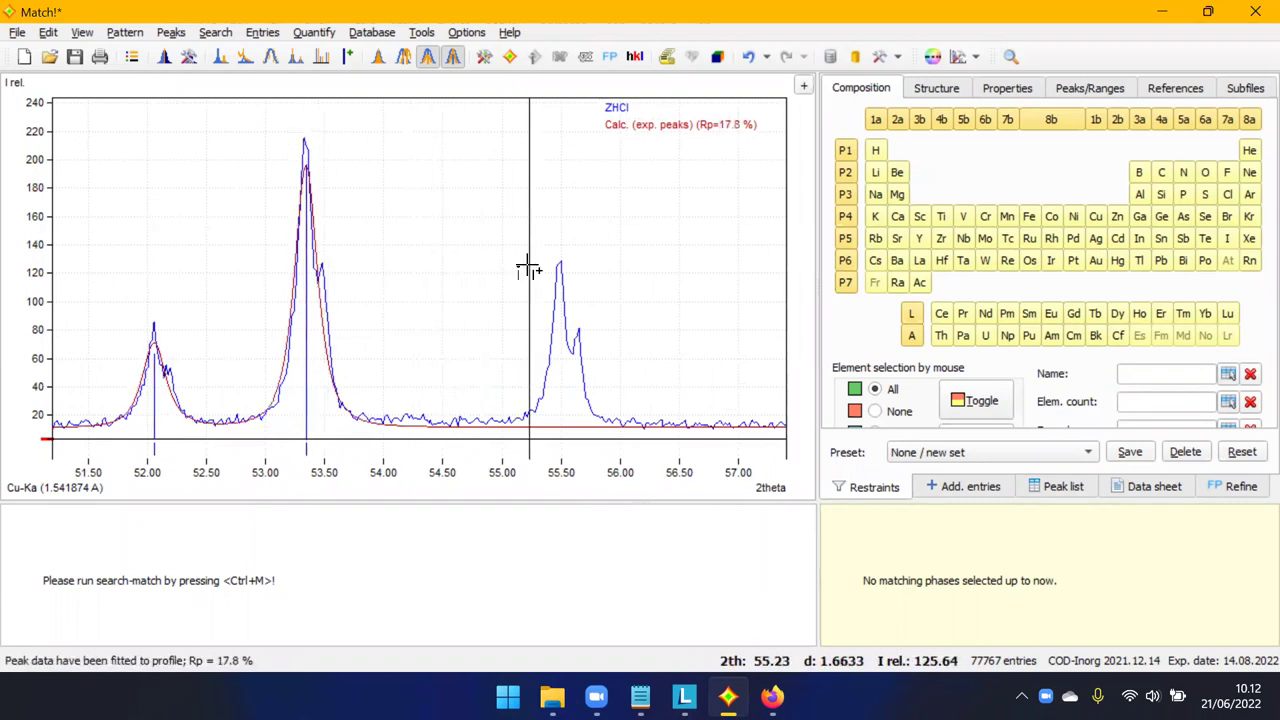
pyautogui.keyDown('ctrl'); pyautogui.click(559, 268); pyautogui.keyUp('ctrl')
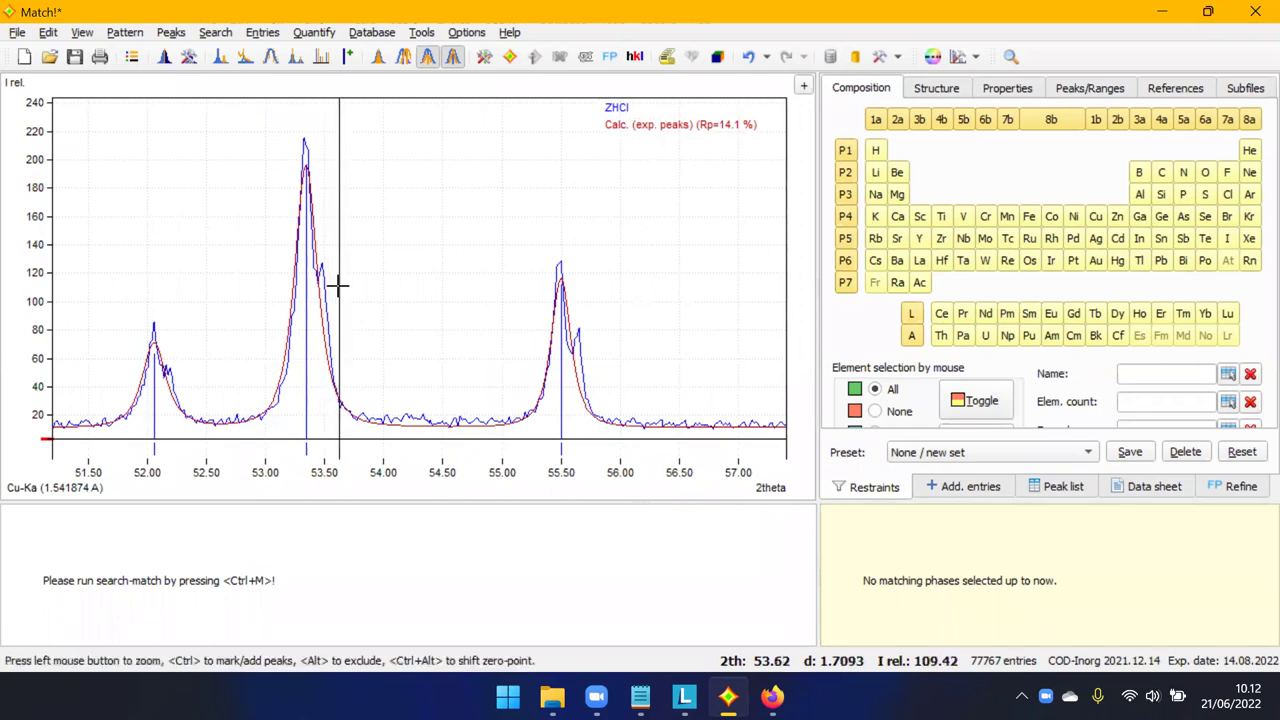
pyautogui.rightClick(462, 300)
# Add the remaining high-angle peaks near 59.6, 62.8, 67.7 and 68.8° 2theta.
pyautogui.moveTo(640, 397); pyautogui.dragTo(786, 460)
pyautogui.click(152, 372)
pyautogui.click(343, 262)
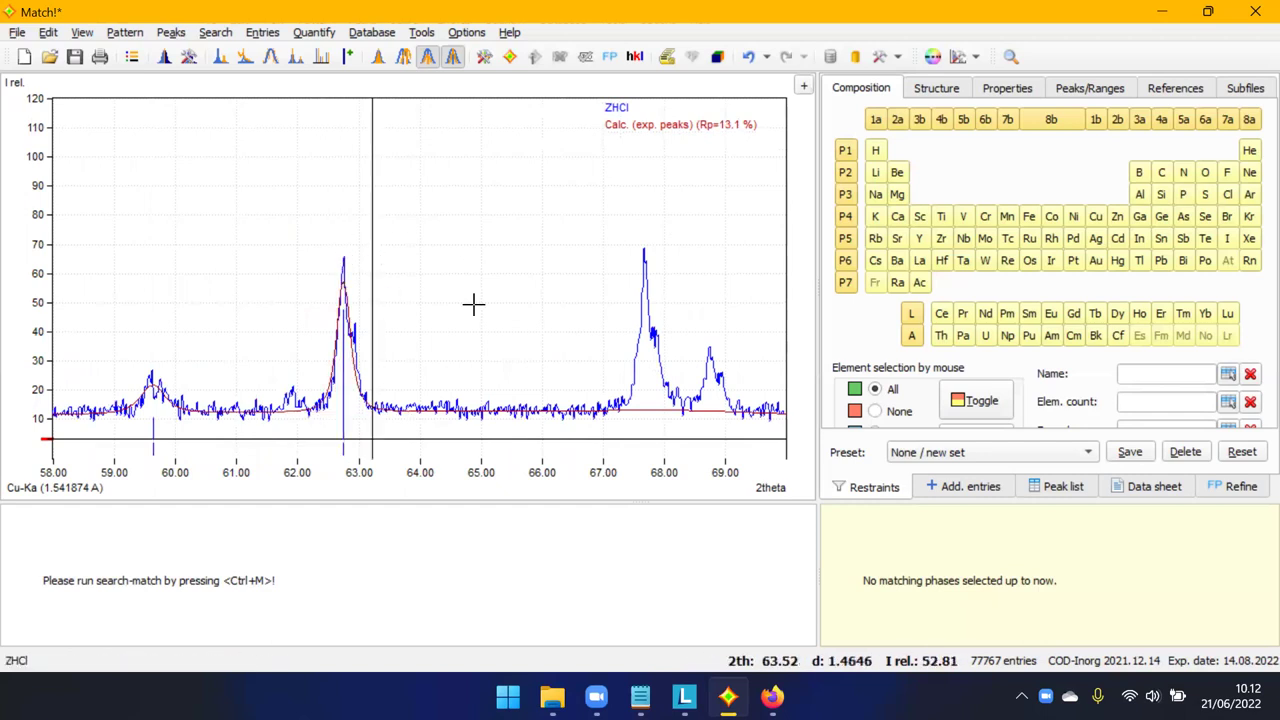
pyautogui.click(645, 255)
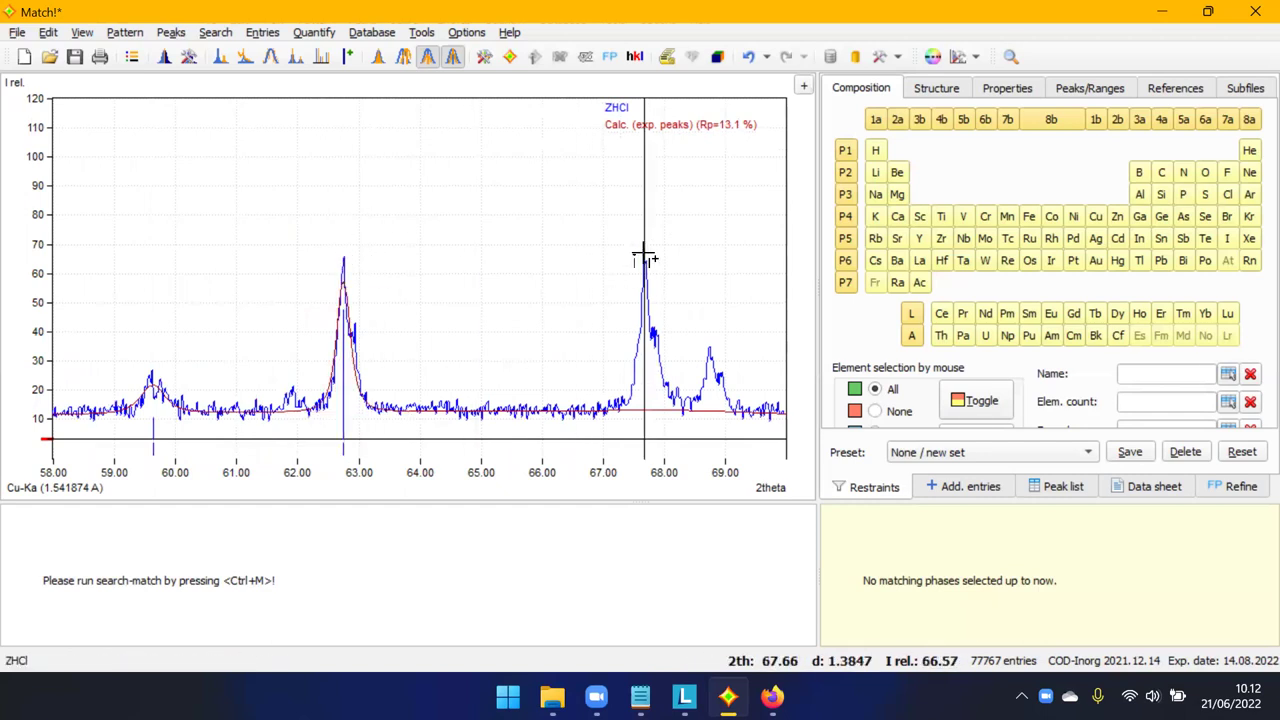
pyautogui.click(709, 352)
pyautogui.rightClick(559, 358)
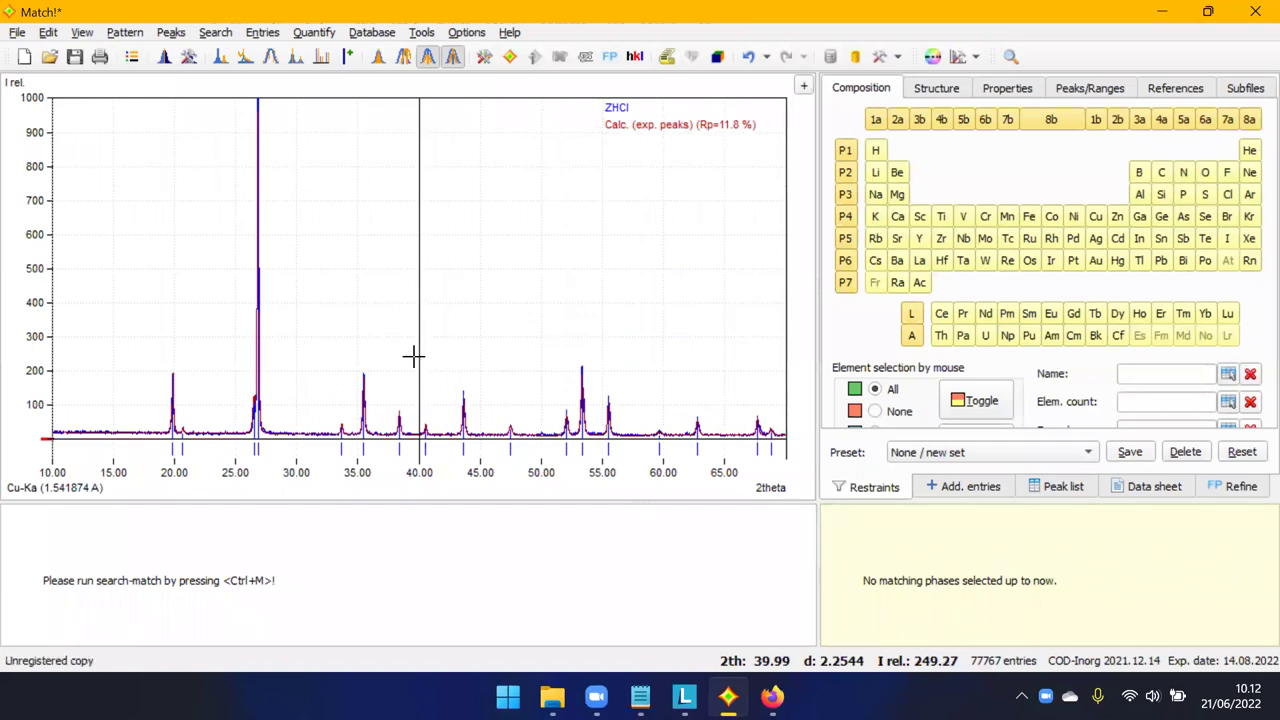
# Examine the calculated profile against the measured peaks between about 18 and 31° 2theta and look over the pattern and search commands.
pyautogui.moveTo(150, 365); pyautogui.dragTo(307, 445)
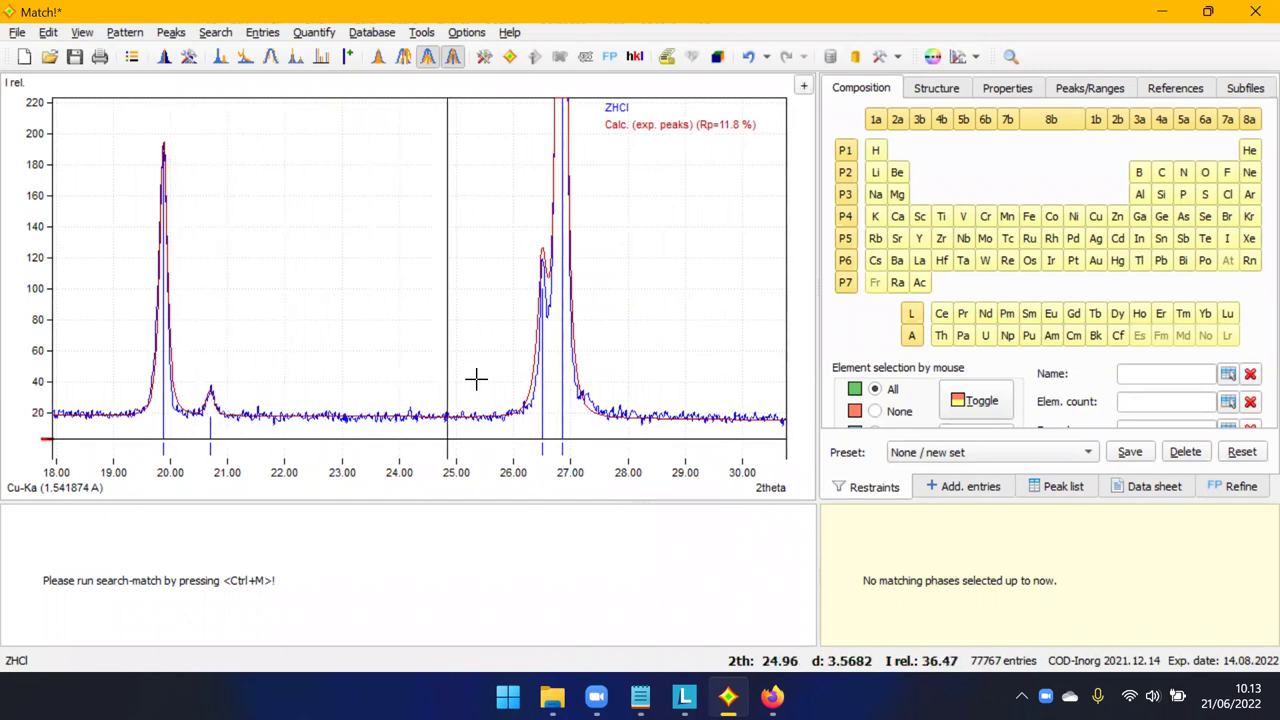
pyautogui.doubleClick(1024, 17)
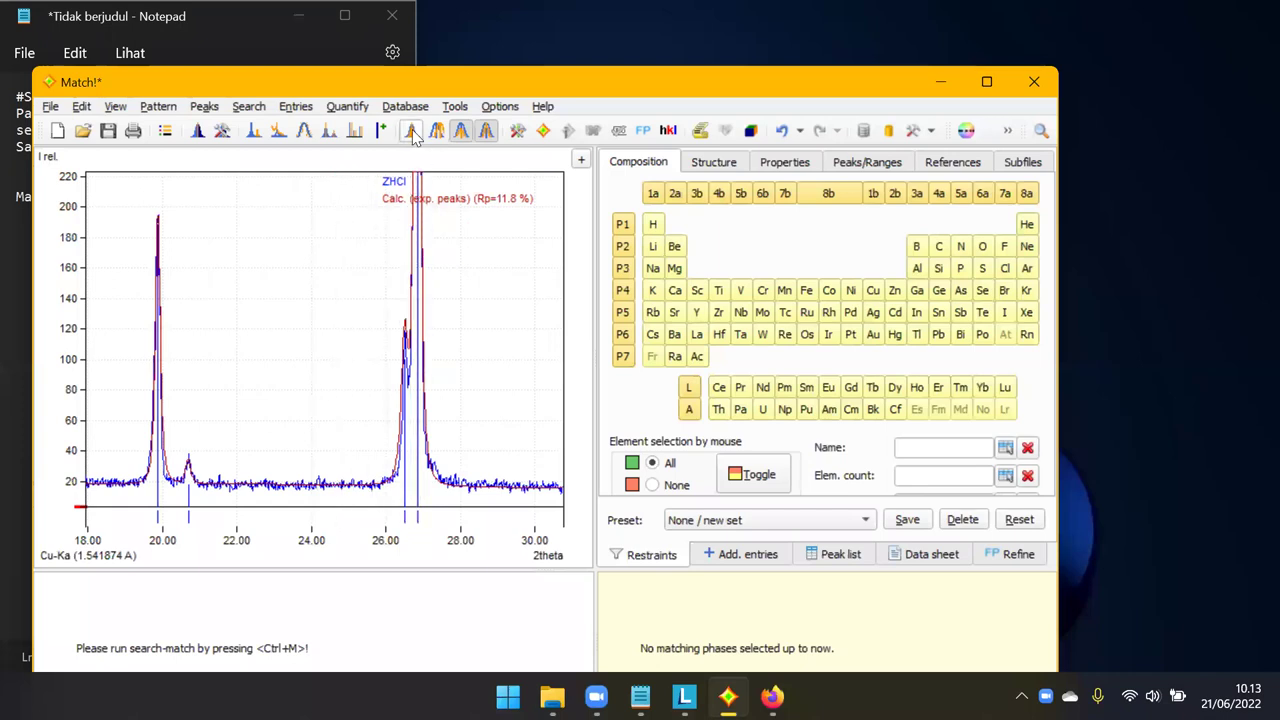
pyautogui.click(160, 107)
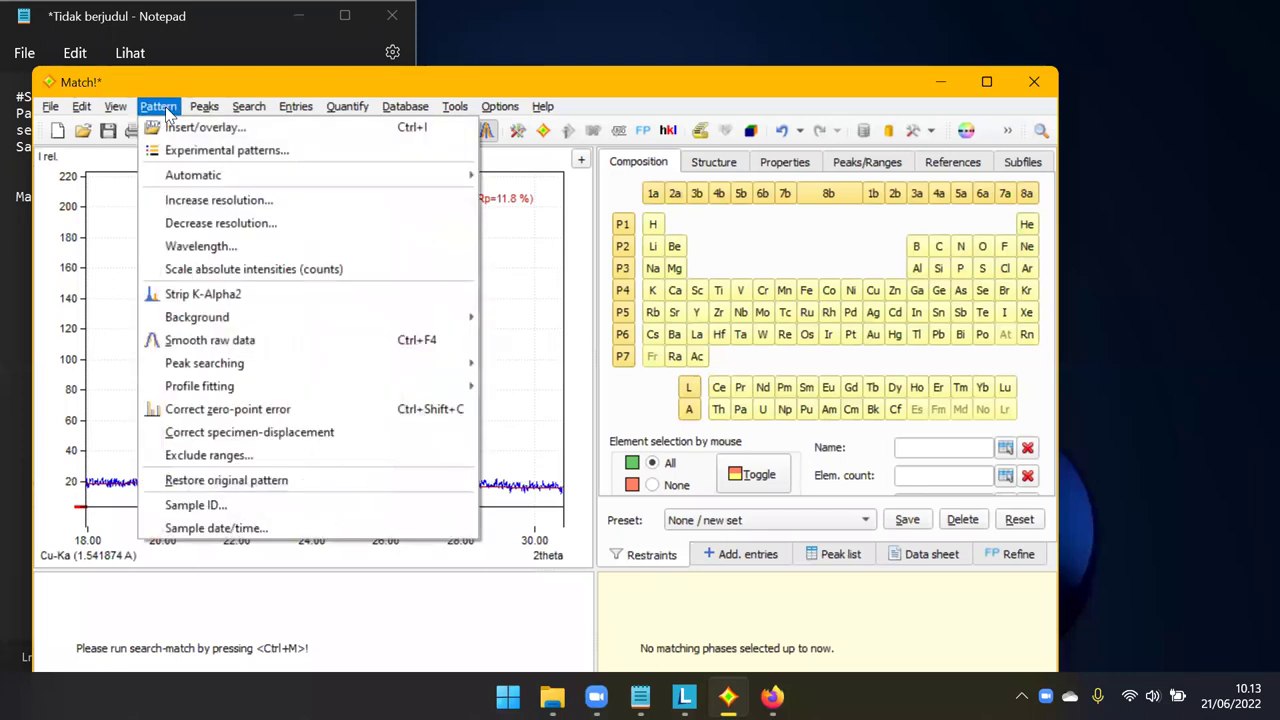
pyautogui.moveTo(205, 108)
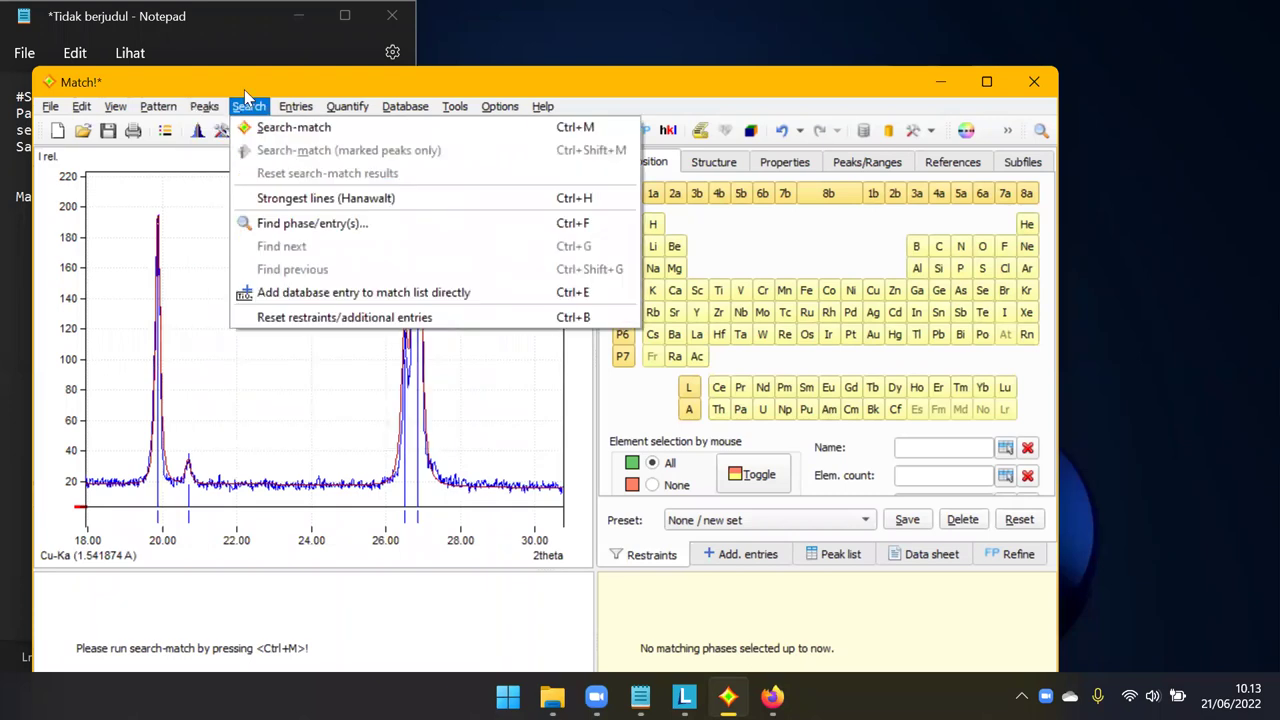
pyautogui.click(245, 93)
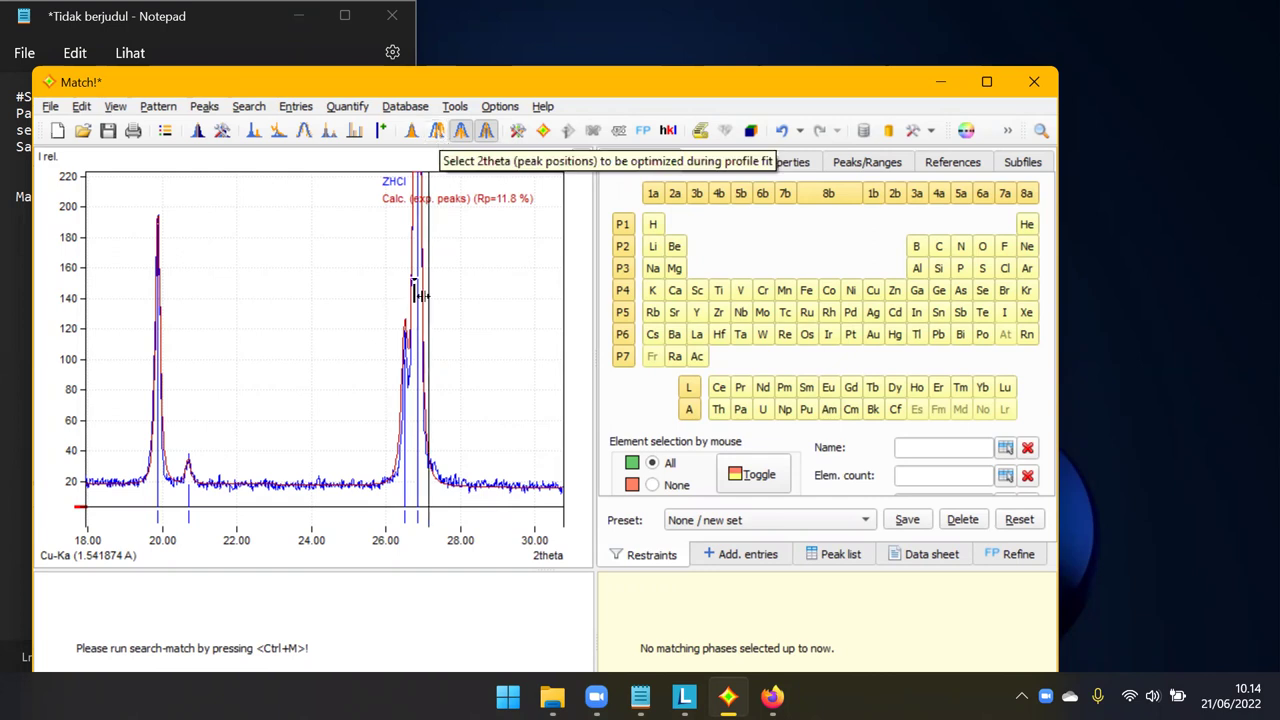
# Run the profile fit with both the 2theta peak positions and the FWHM peak widths selected for optimization.
pyautogui.click(461, 137)
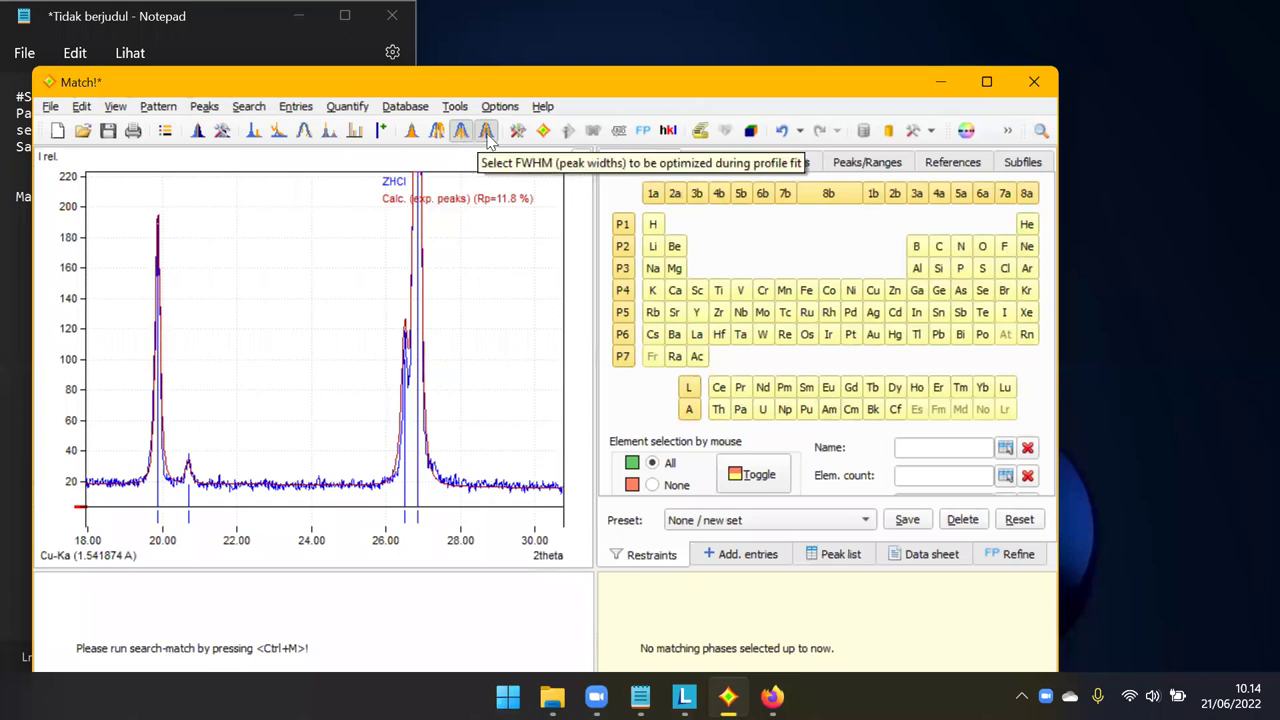
pyautogui.click(411, 133)
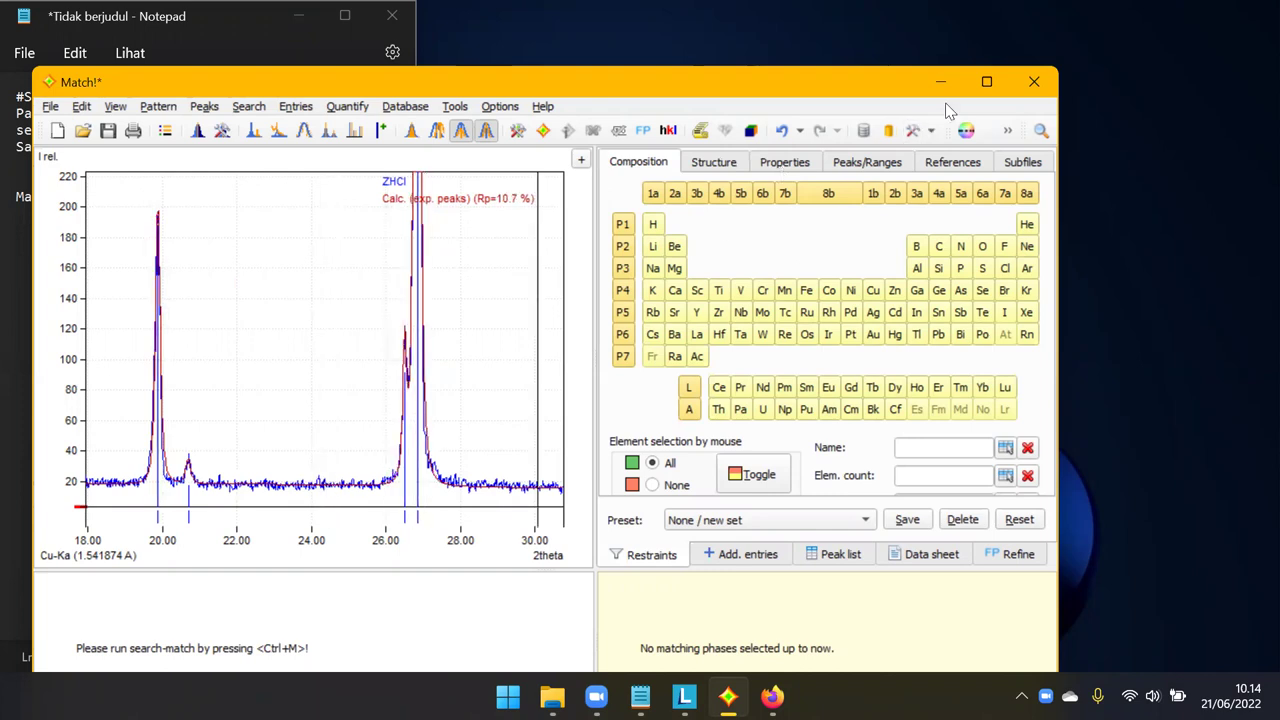
pyautogui.click(986, 81)
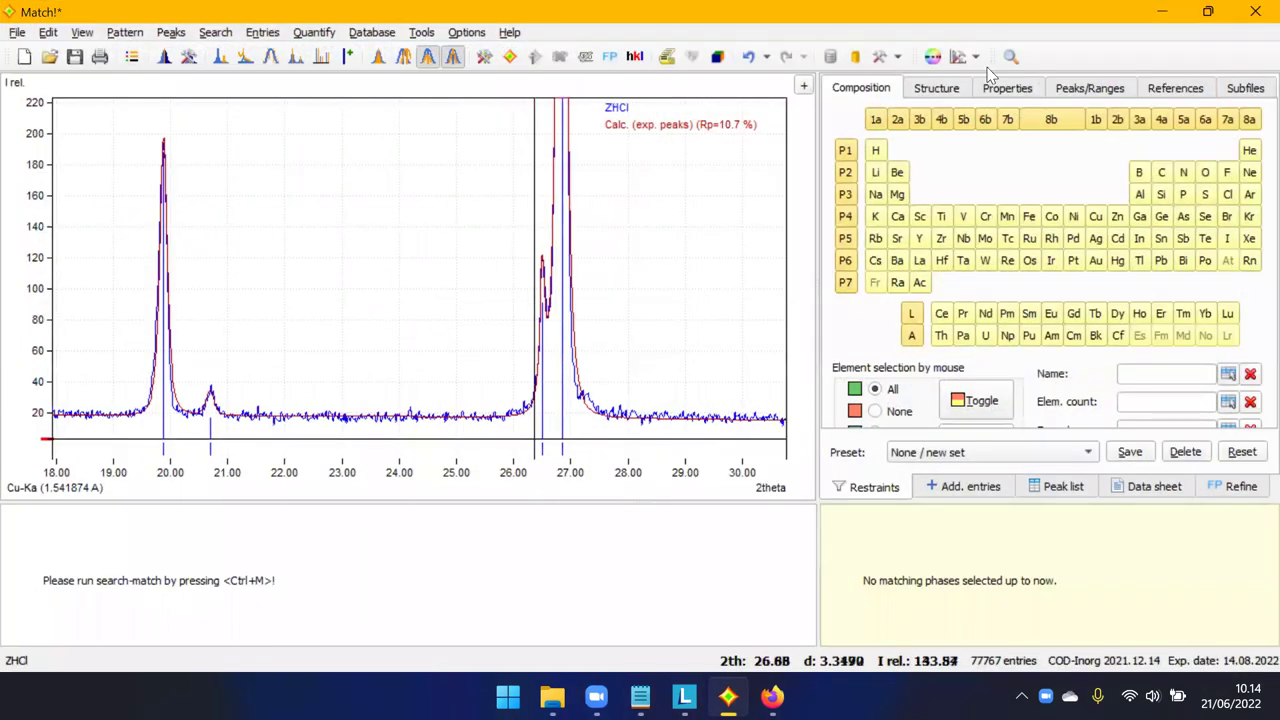
pyautogui.doubleClick(1029, 14)
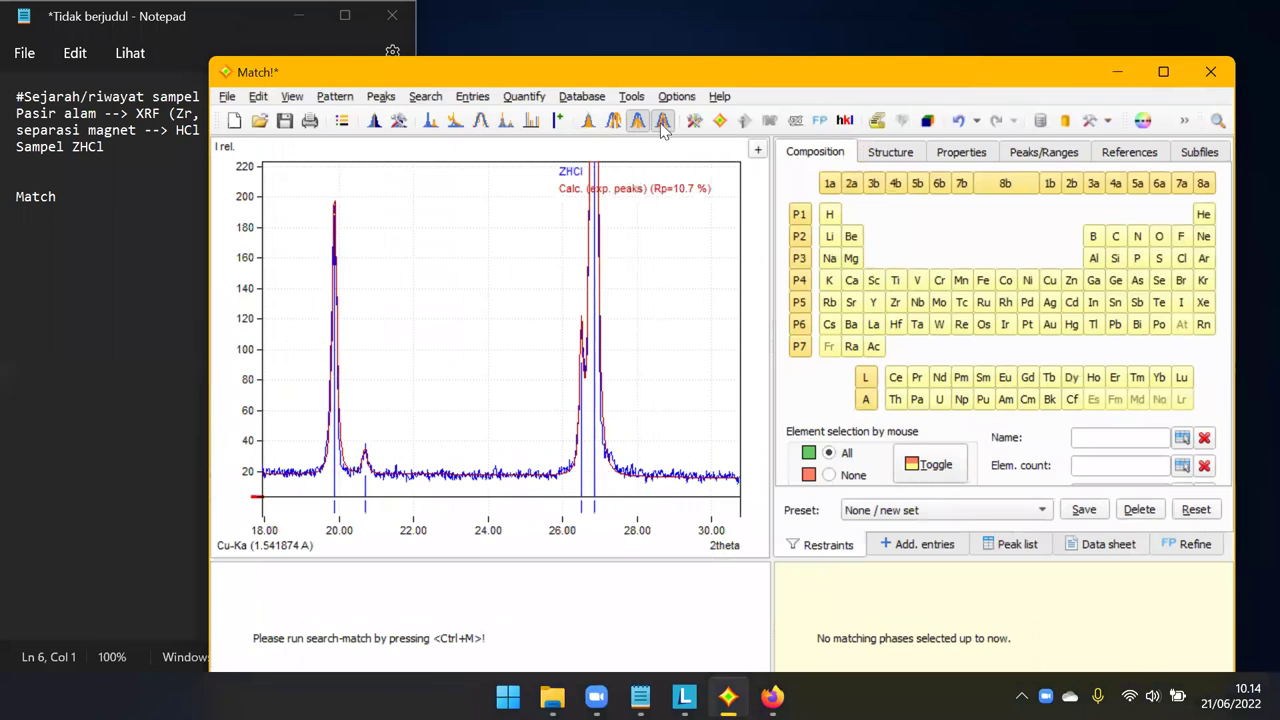
# Enable the remaining optimization parameter alongside 2theta and FWHM and fit the profile again.
pyautogui.click(590, 120)
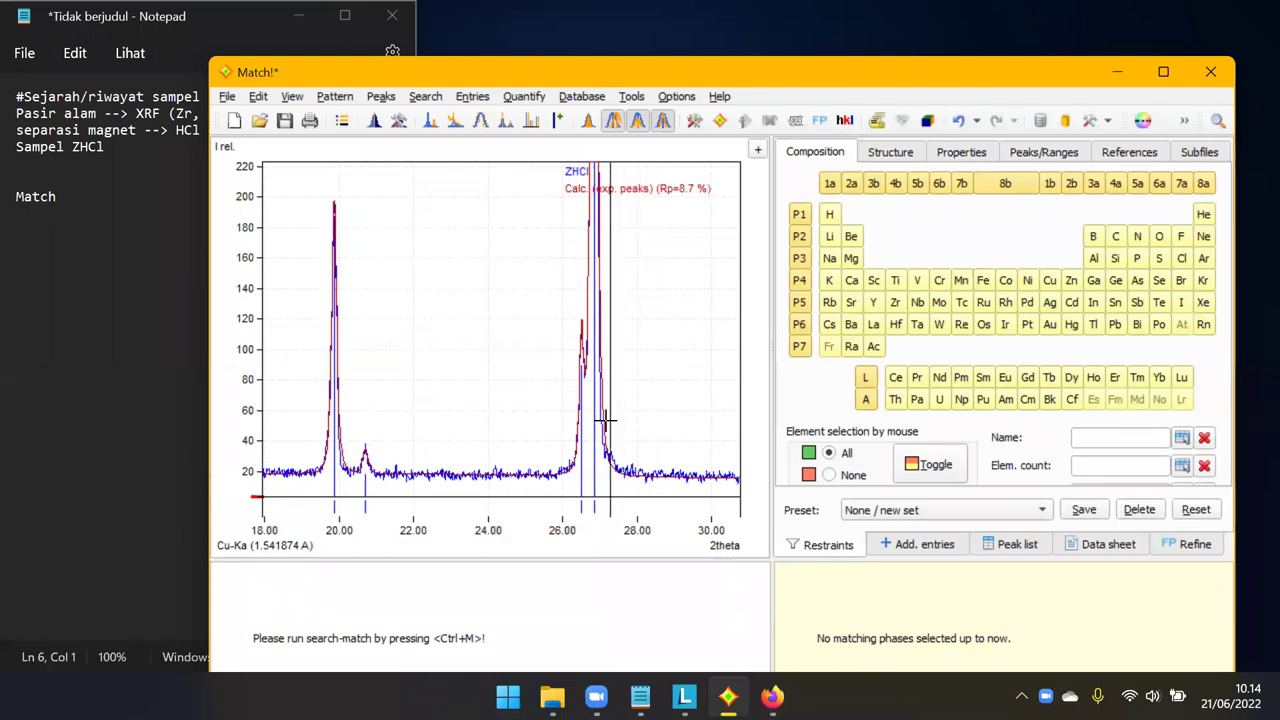
pyautogui.doubleClick(866, 74)
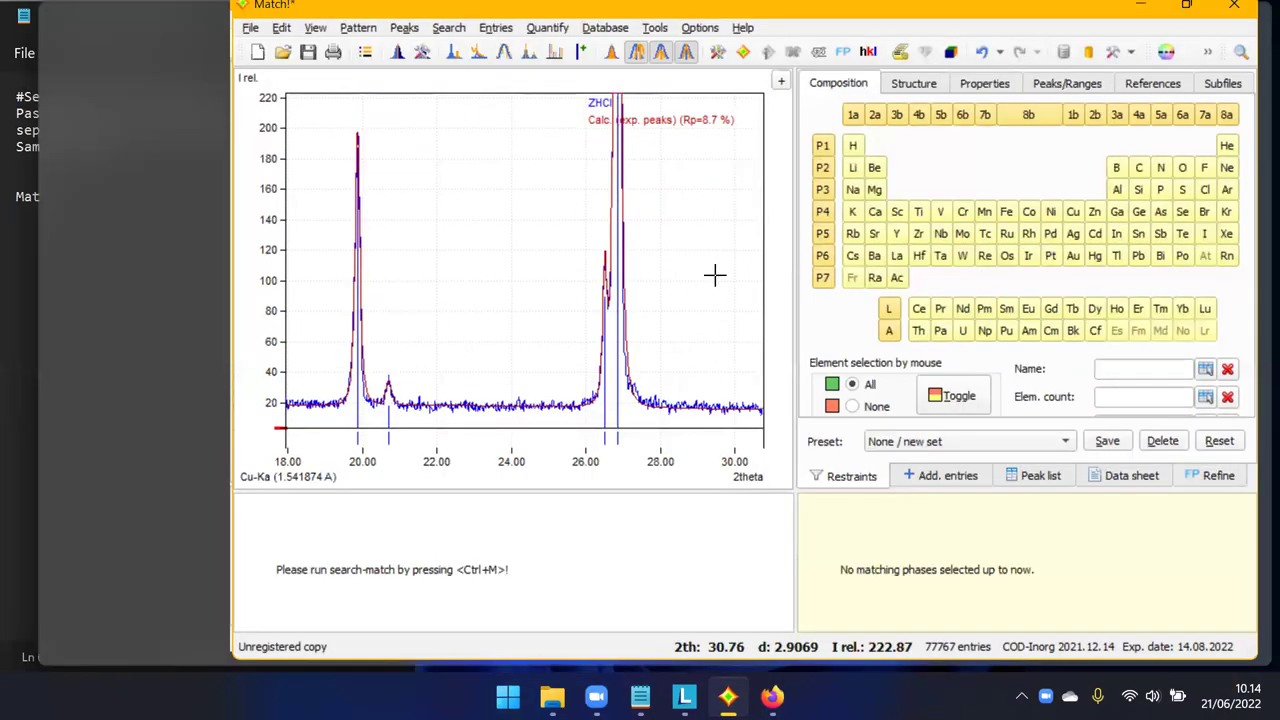
pyautogui.doubleClick(993, 12)
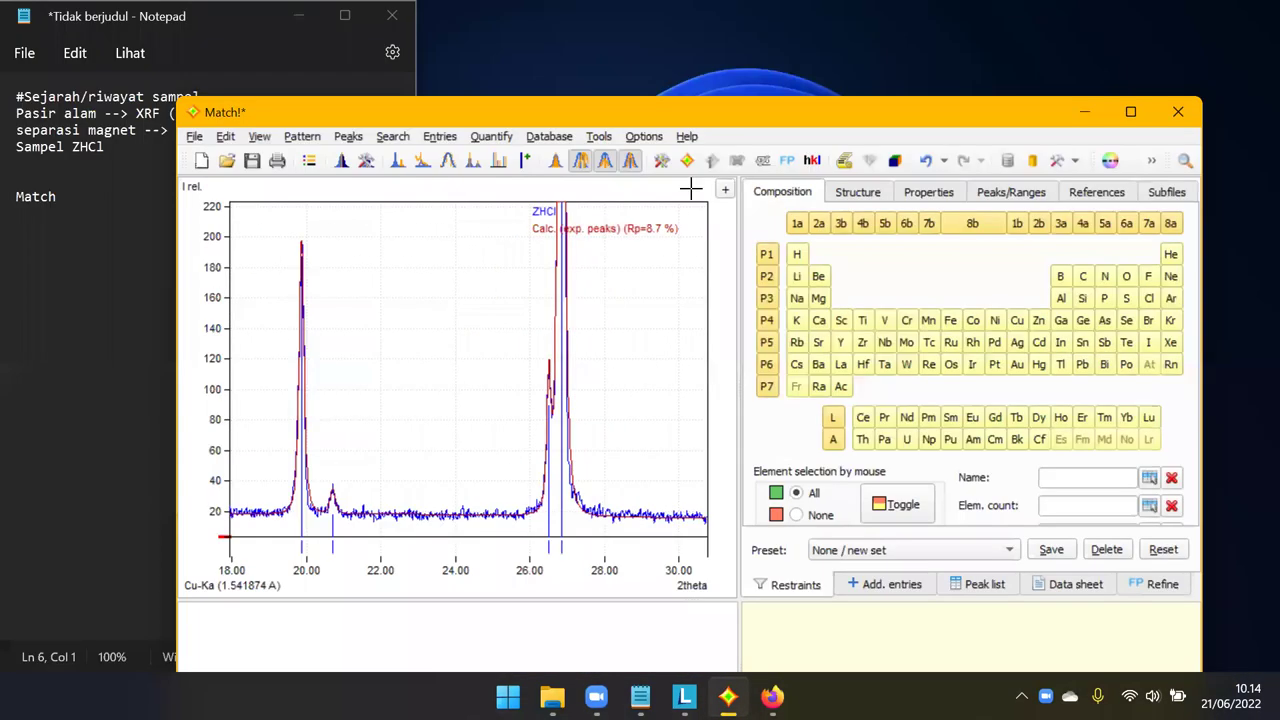
pyautogui.click(580, 160)
pyautogui.doubleClick(828, 122)
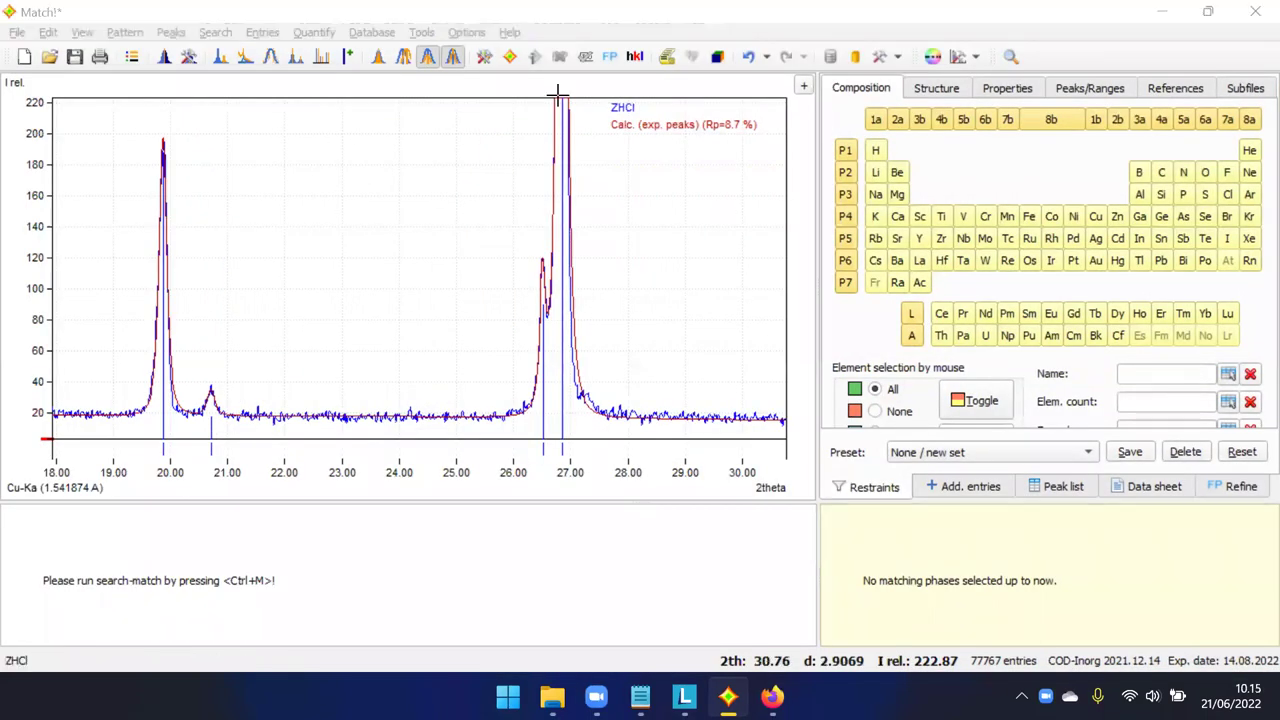
pyautogui.click(1008, 9)
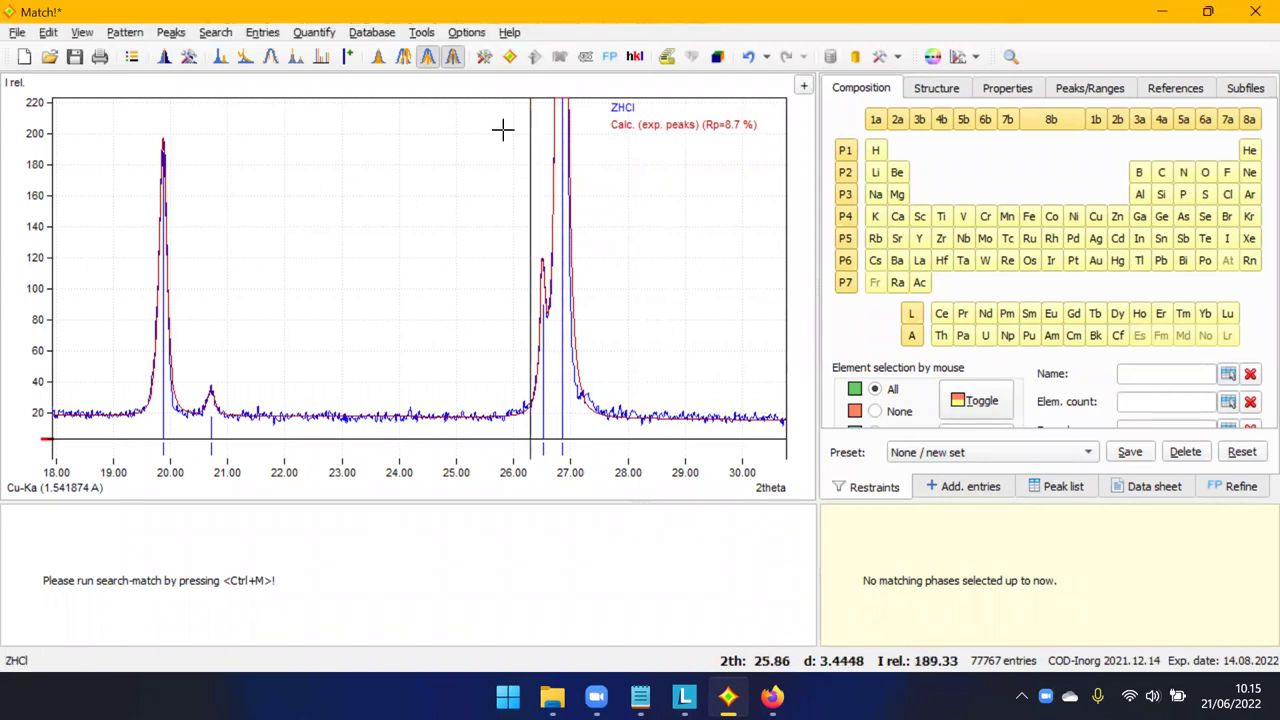
pyautogui.moveTo(1053, 20); pyautogui.dragTo(965, 86)
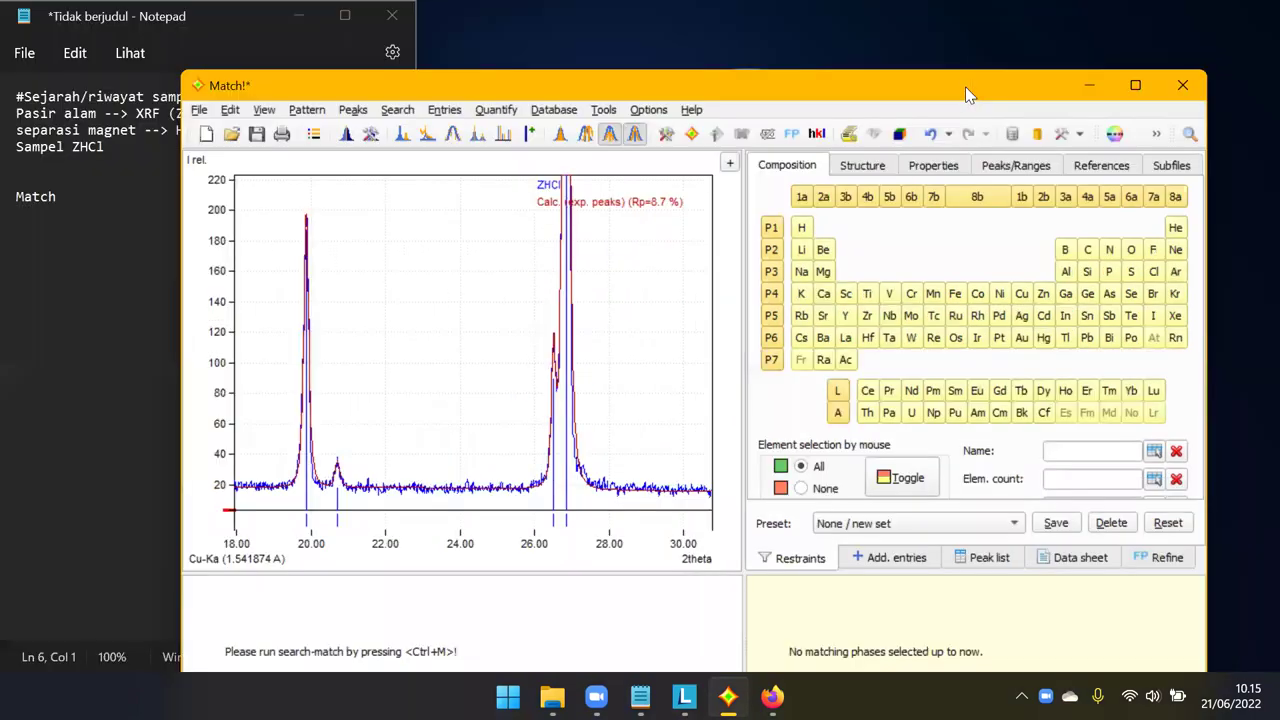
pyautogui.click(586, 134)
# Maximize the window and examine how closely the calculated profile follows the measured peaks near 26.9, 35.5 and 53.4° 2theta.
pyautogui.click(1135, 85)
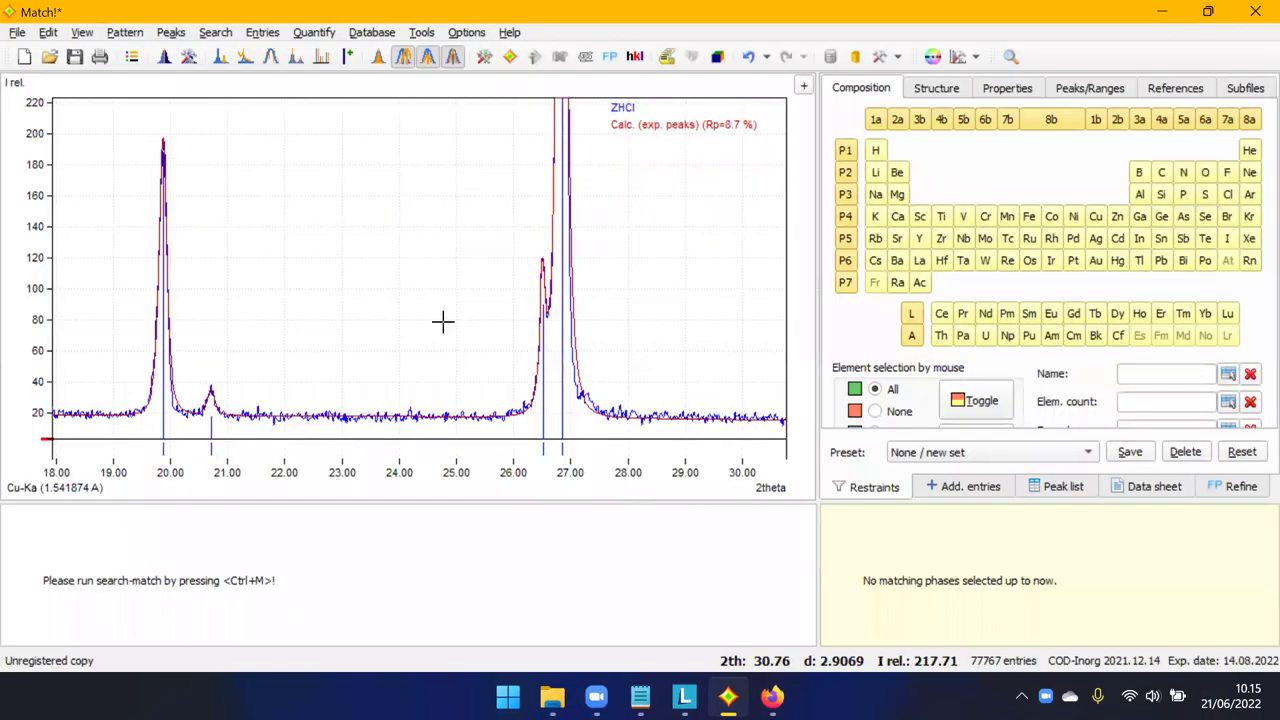
pyautogui.rightClick(440, 344)
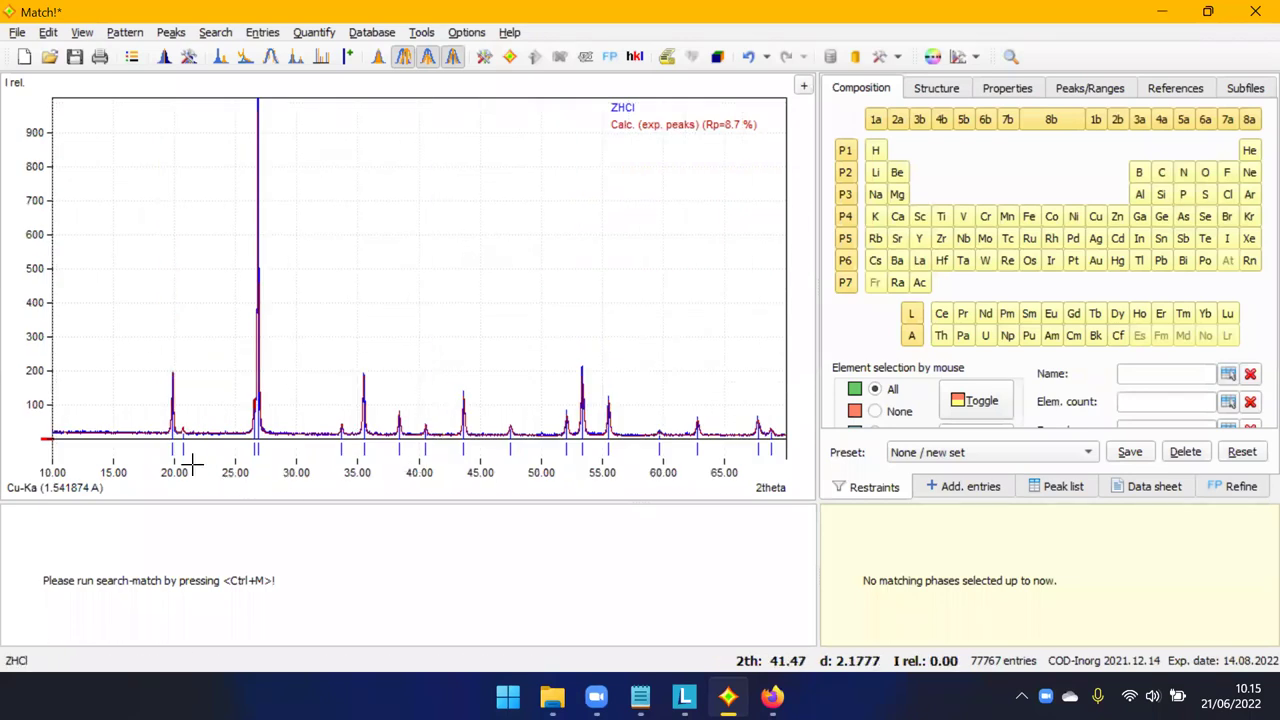
pyautogui.moveTo(238, 404); pyautogui.dragTo(297, 438)
pyautogui.rightClick(400, 243)
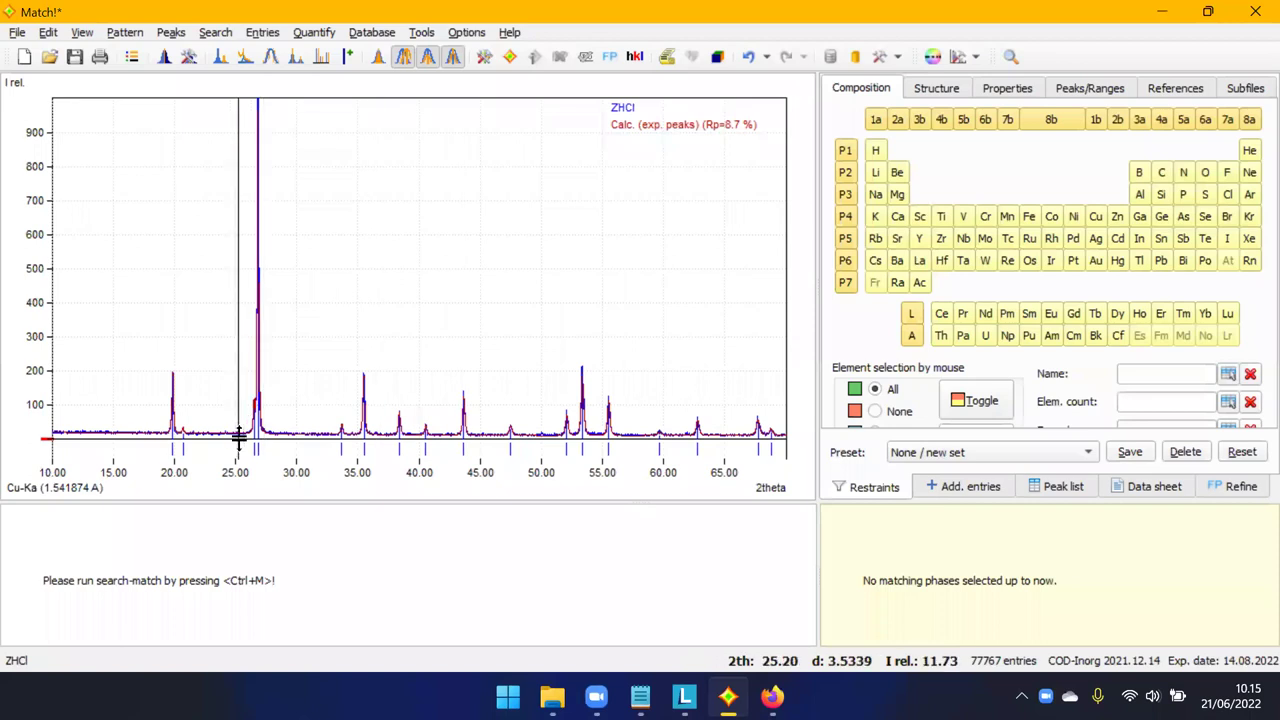
pyautogui.moveTo(229, 354); pyautogui.dragTo(314, 446)
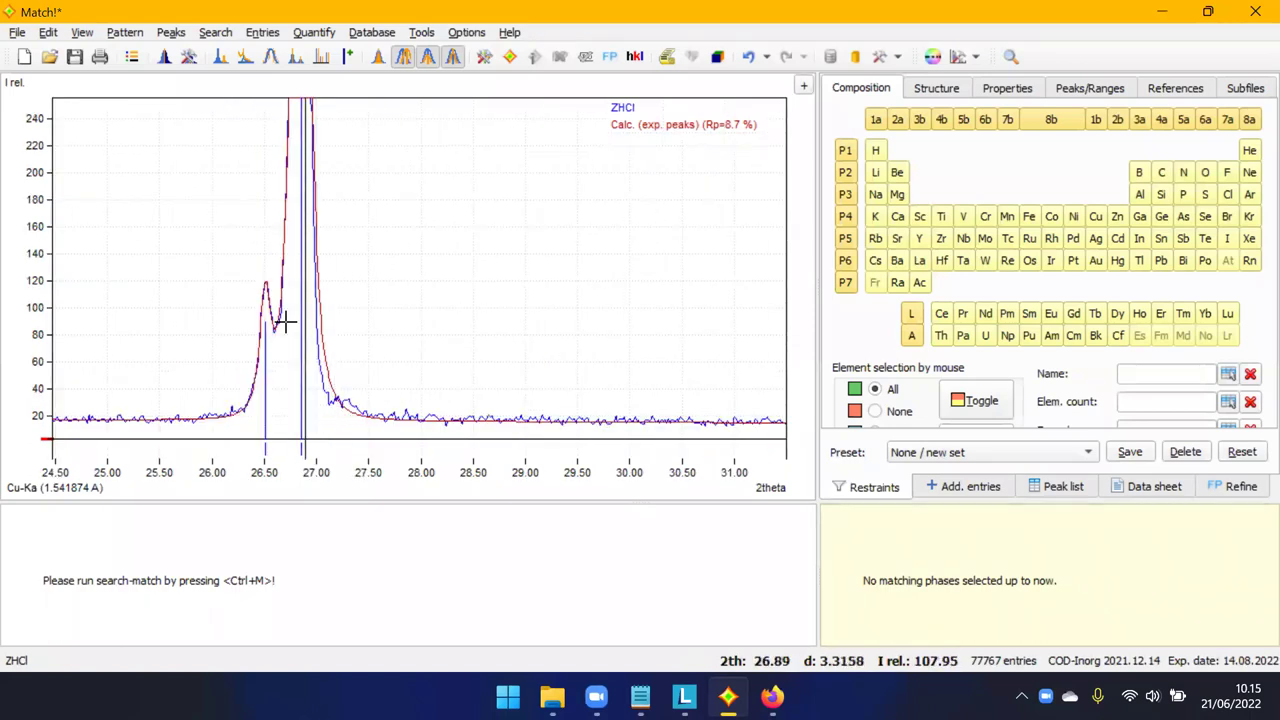
pyautogui.rightClick(364, 322)
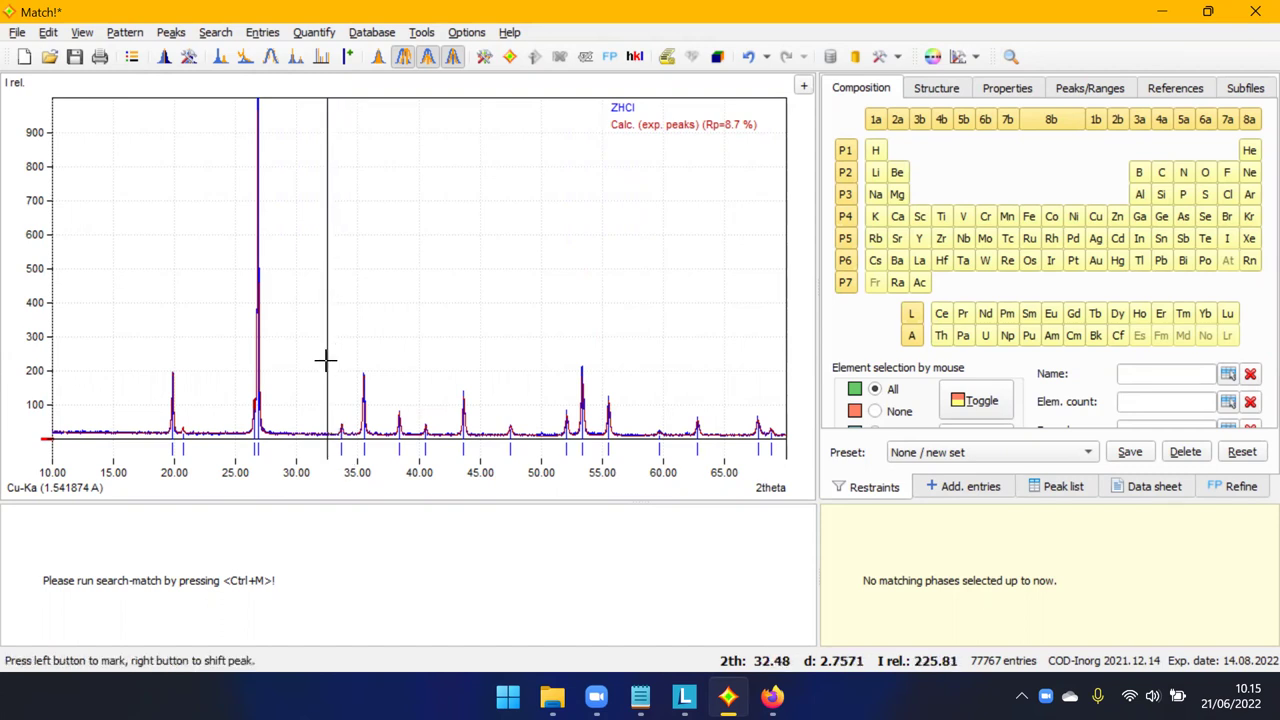
pyautogui.moveTo(329, 363); pyautogui.dragTo(404, 447)
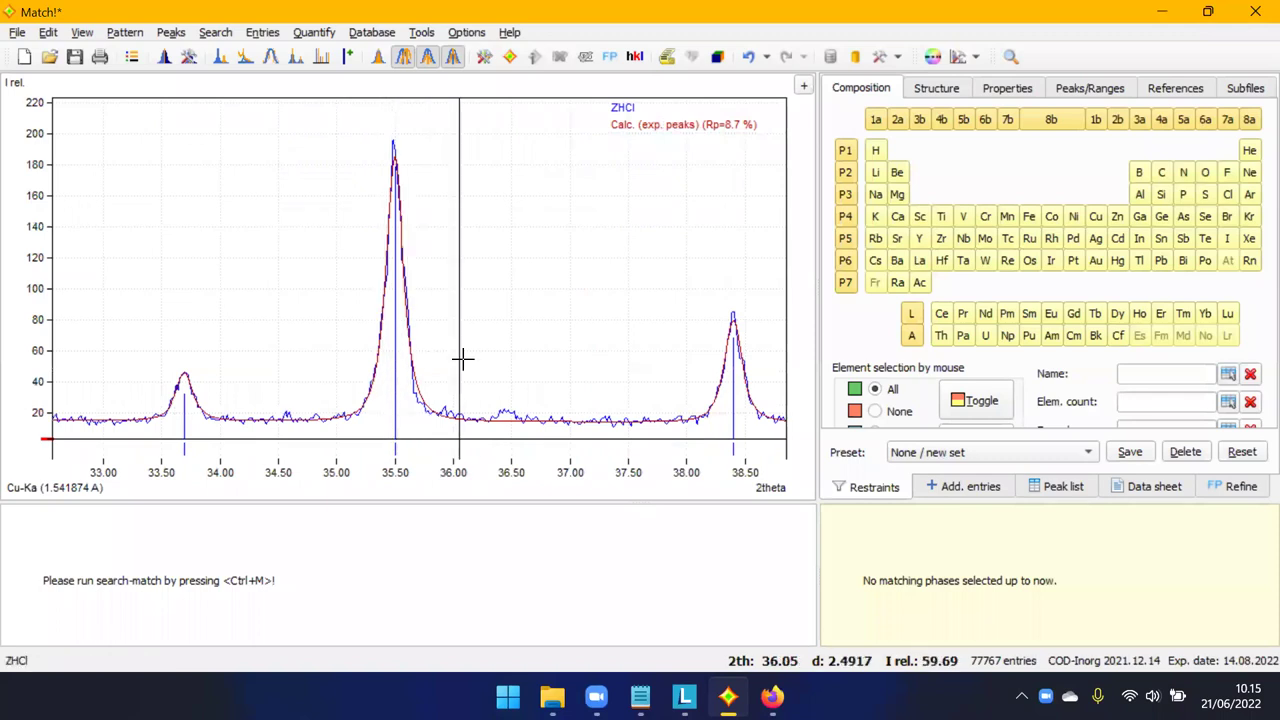
pyautogui.rightClick(302, 278)
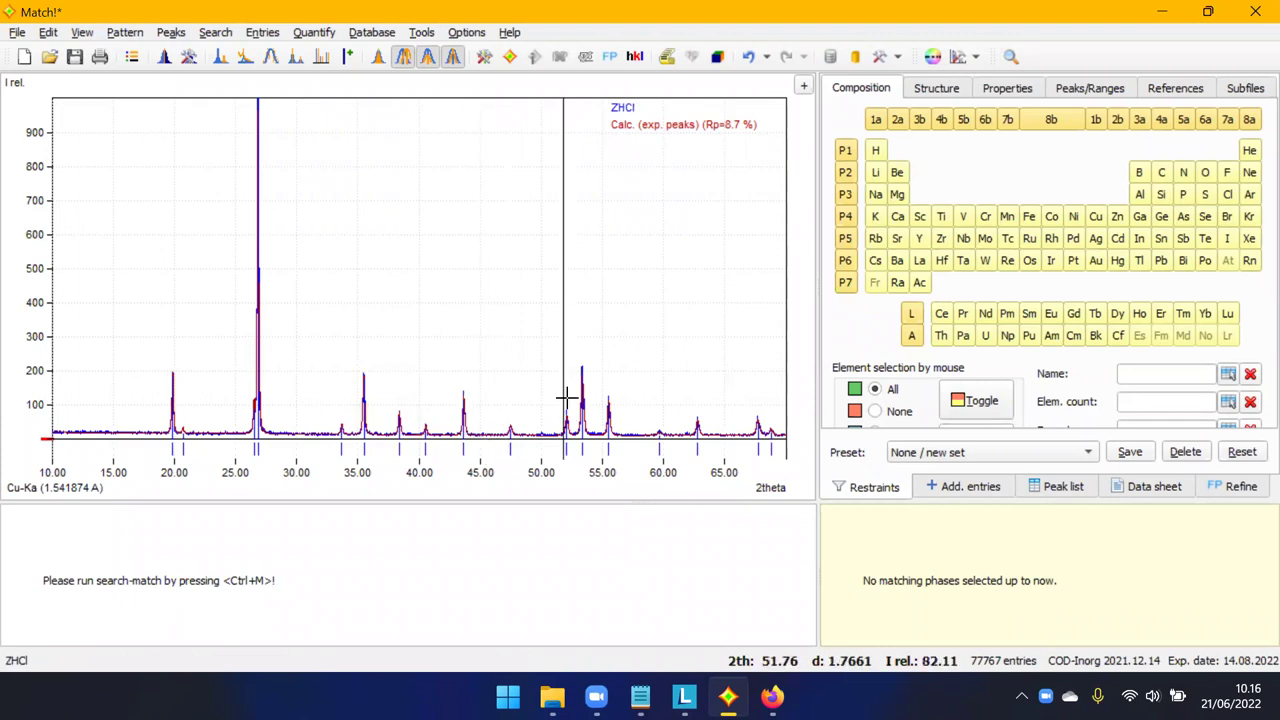
pyautogui.moveTo(579, 354); pyautogui.dragTo(607, 437)
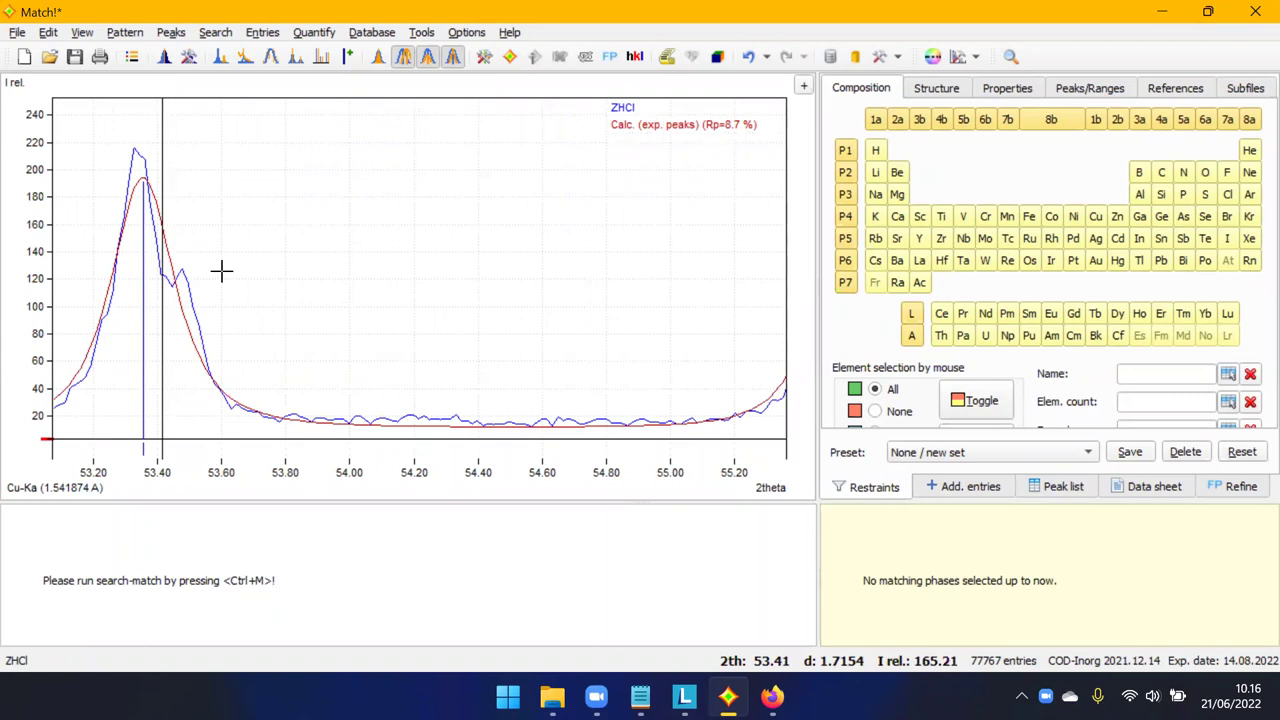
pyautogui.rightClick(345, 250)
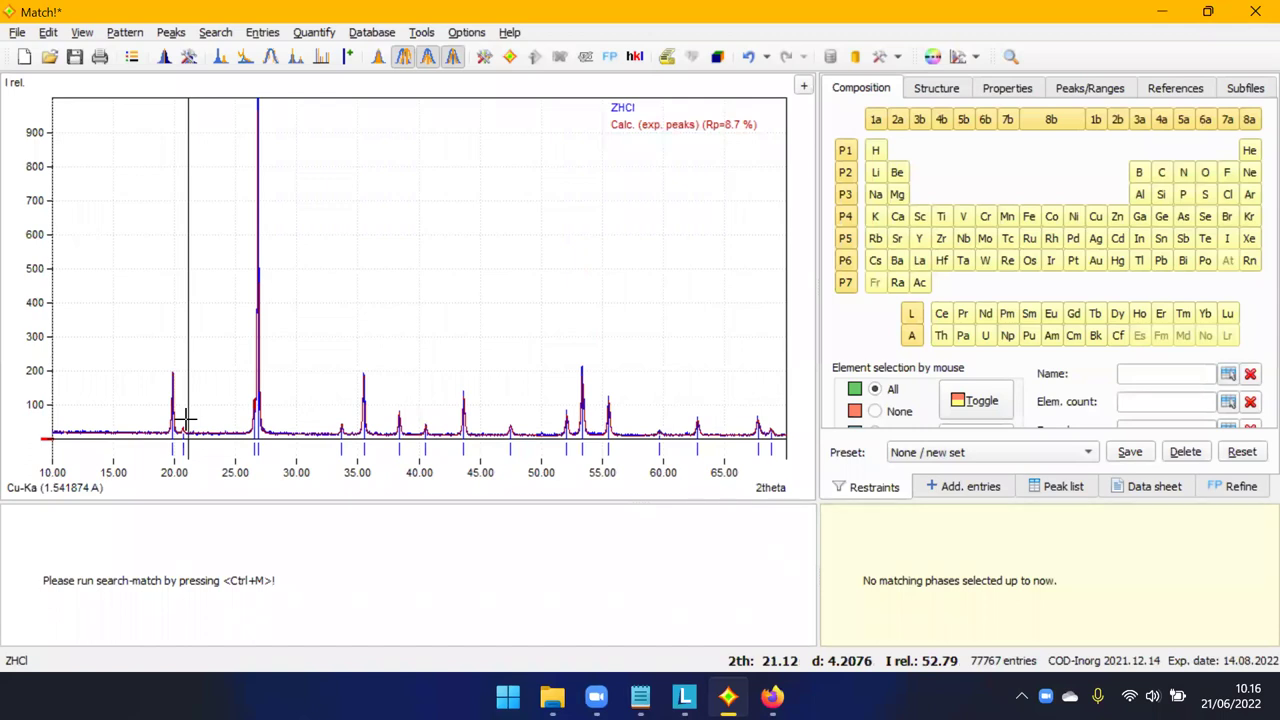
# Run the search-match calculation on the fitted pattern and look through the resulting candidate phases.
pyautogui.doubleClick(1008, 12)
pyautogui.click(721, 119)
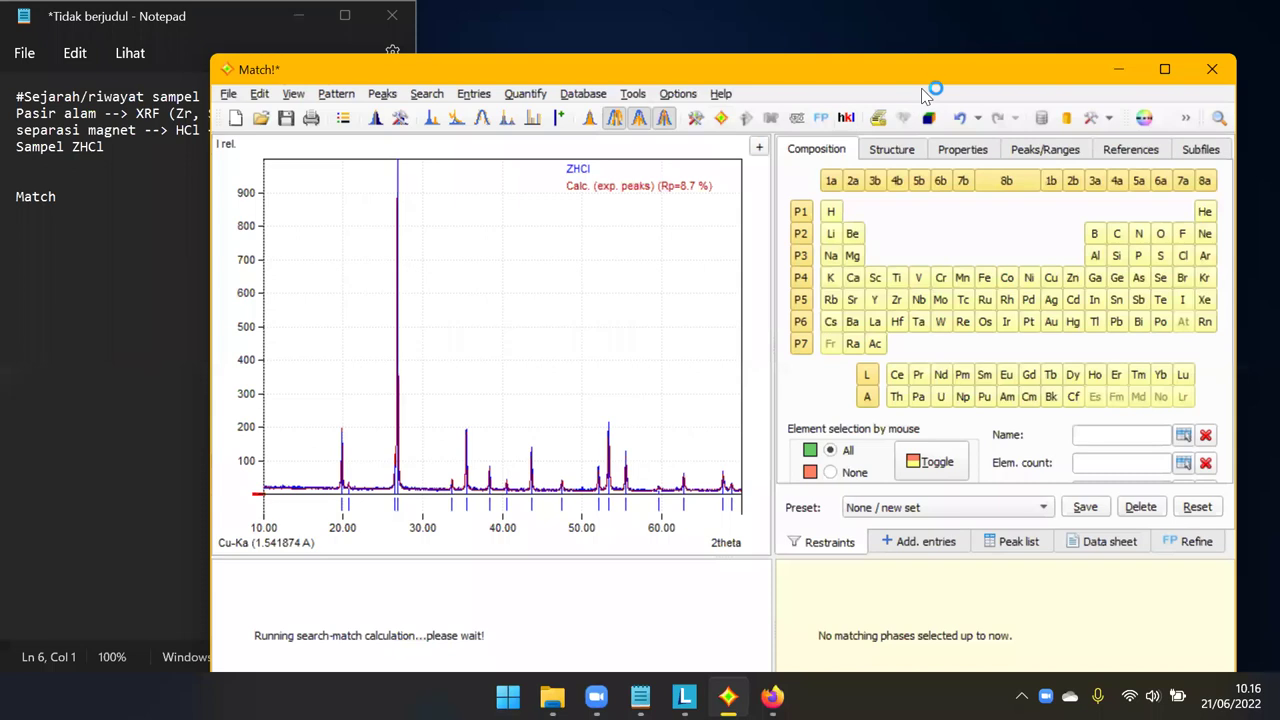
pyautogui.moveTo(986, 72); pyautogui.dragTo(1008, 2)
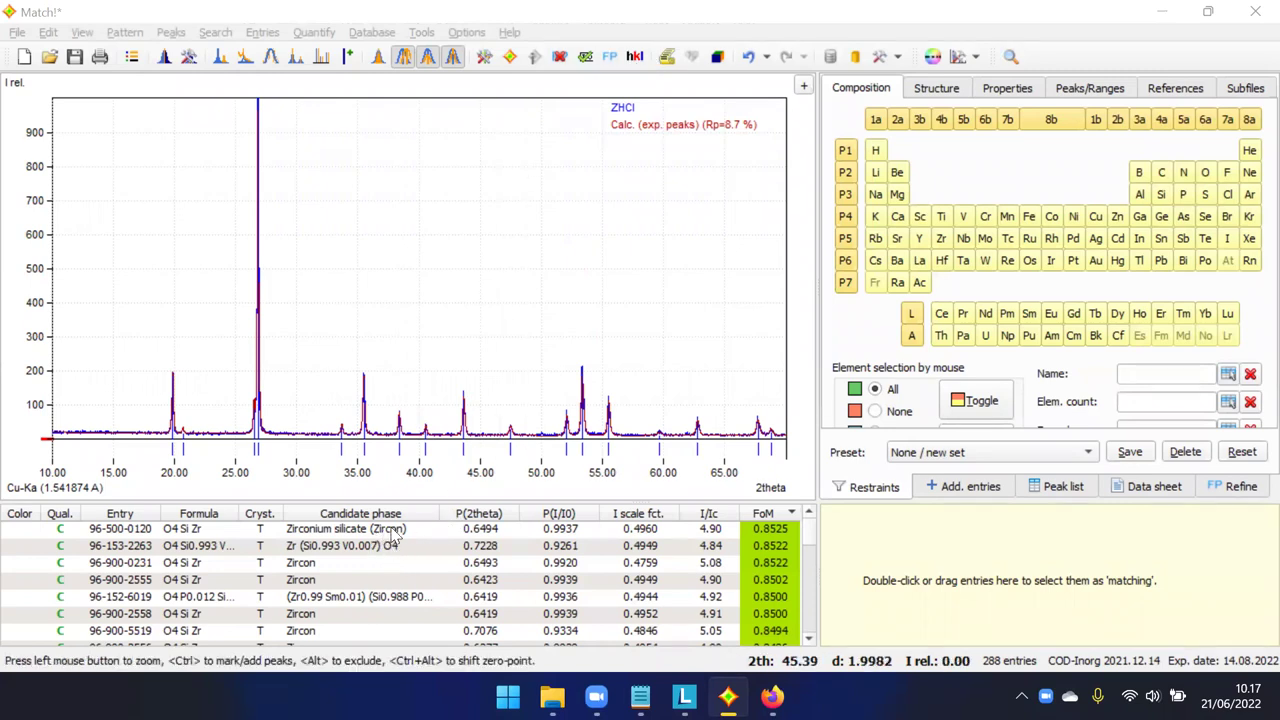
pyautogui.scroll(-10, 415, 585)
pyautogui.scroll(10, 427, 577)
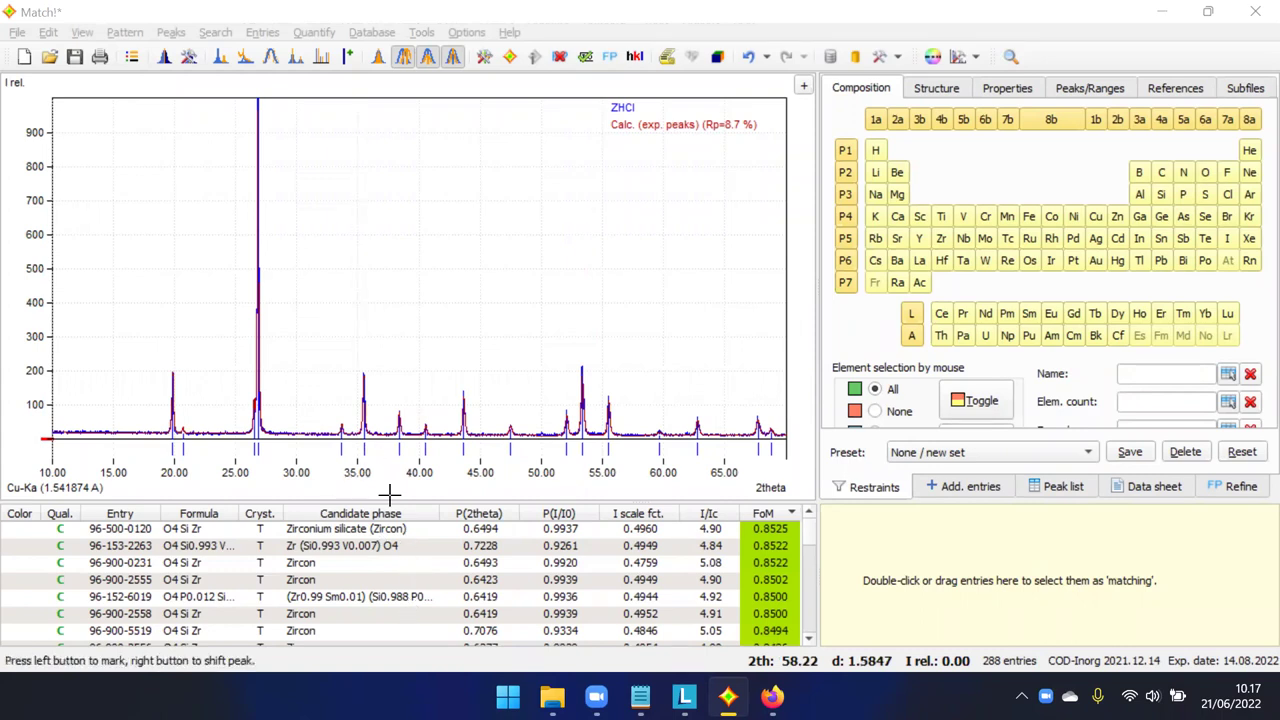
# Check the Minimum FoM in the search-match options and scan the candidate list down to its lowest-ranked entries.
pyautogui.click(467, 33)
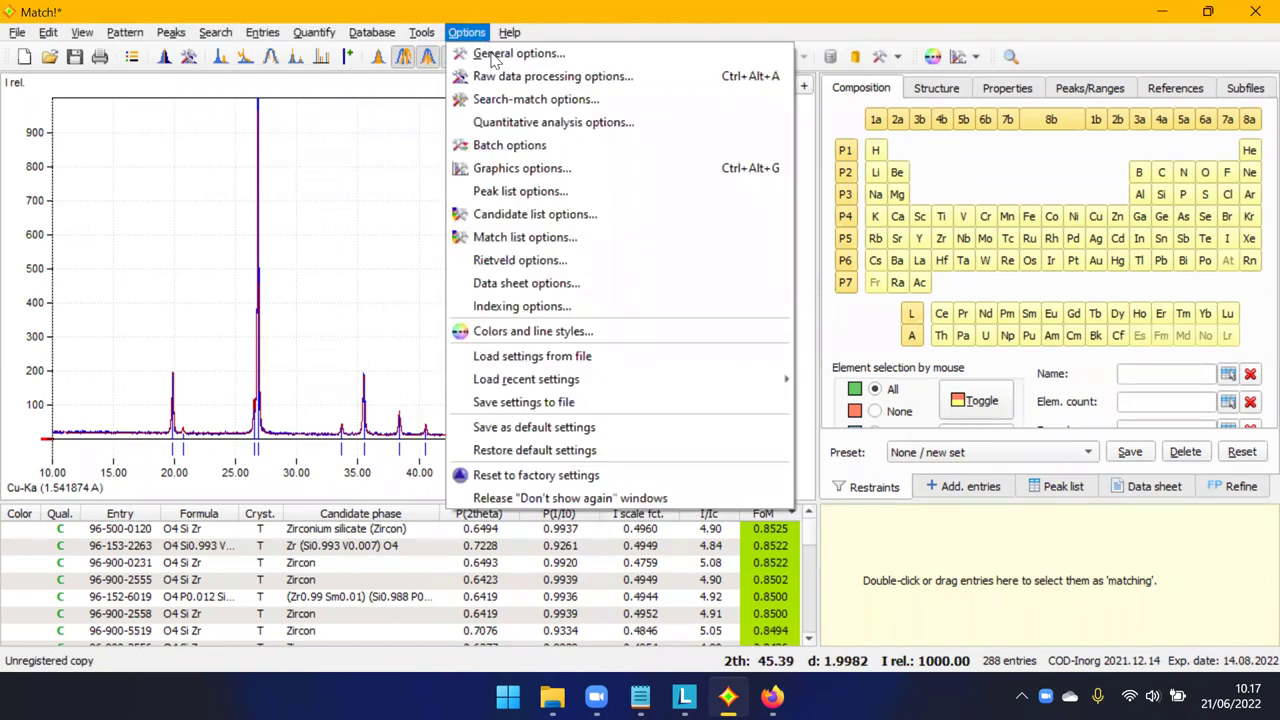
pyautogui.click(503, 62)
pyautogui.click(384, 69)
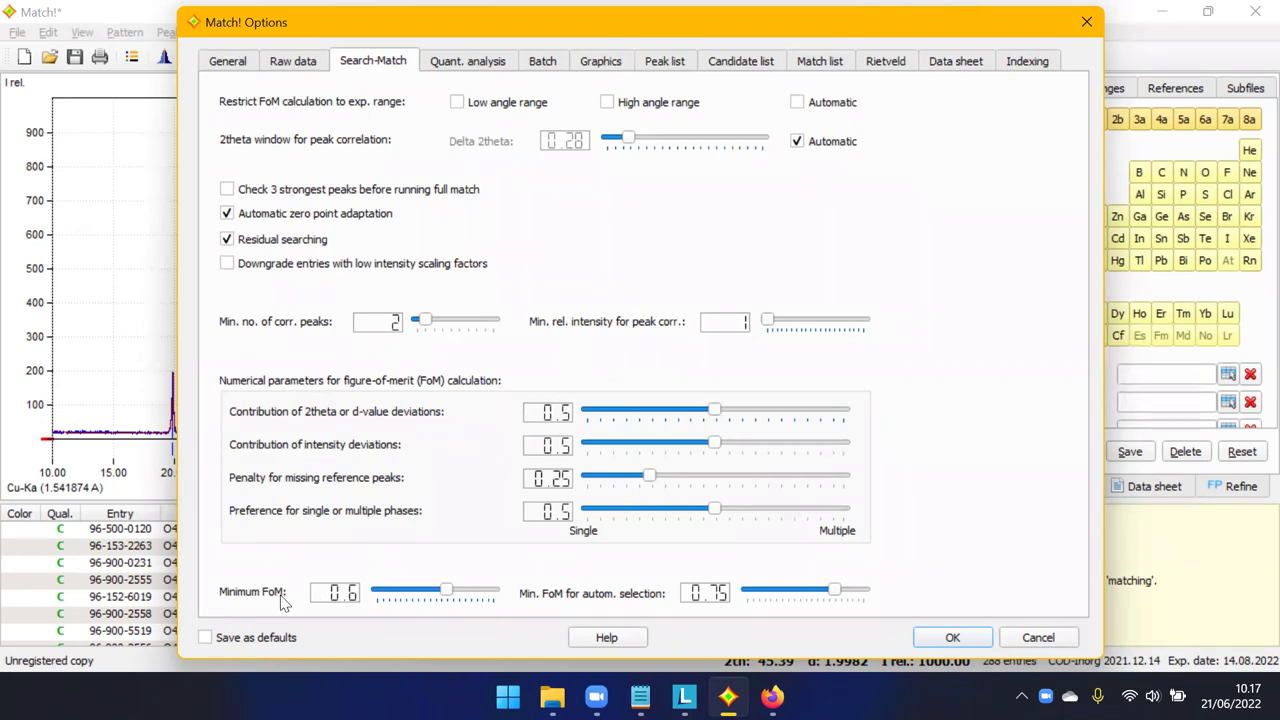
pyautogui.click(1087, 22)
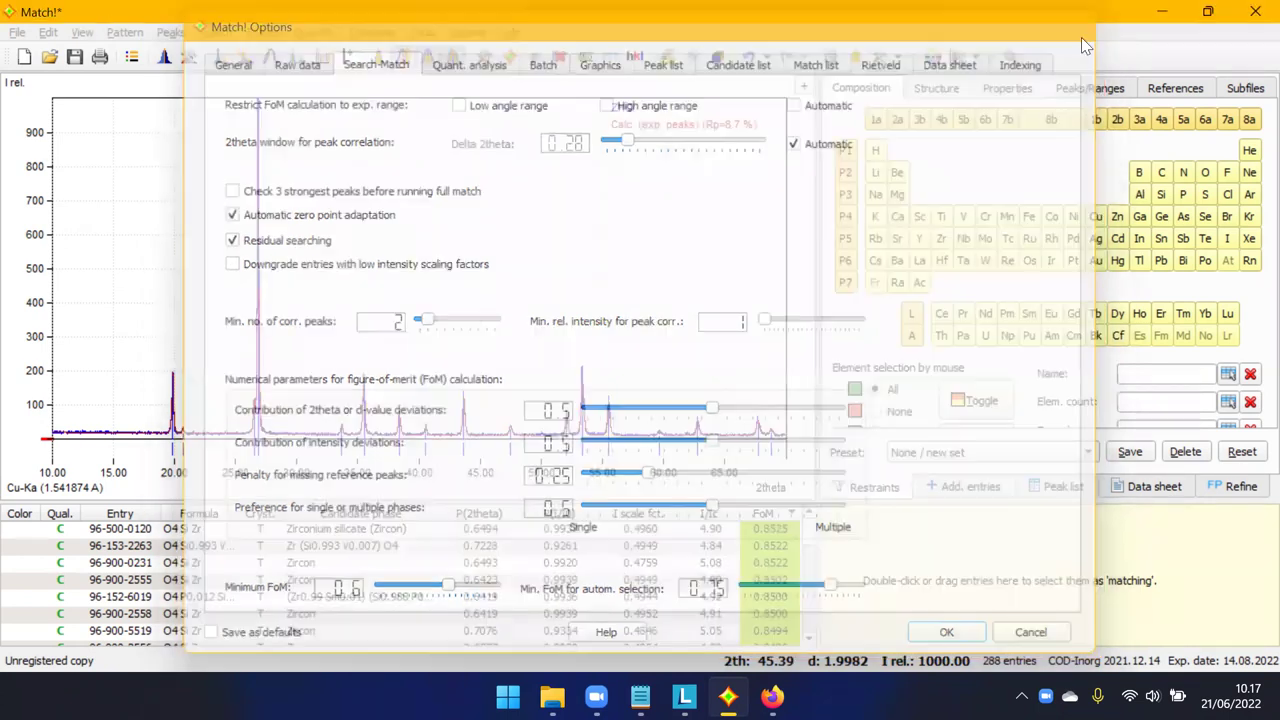
pyautogui.scroll(-5, 785, 564)
pyautogui.scroll(-10, 785, 564)
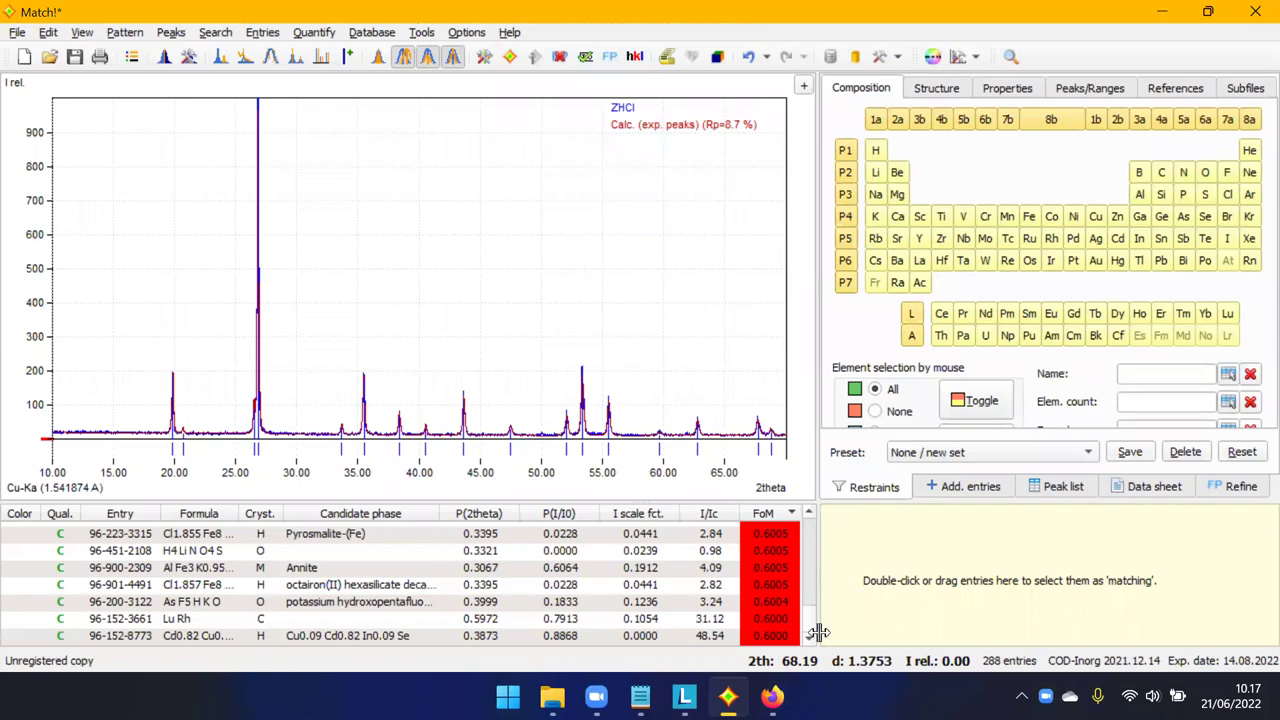
pyautogui.moveTo(812, 626); pyautogui.dragTo(811, 514)
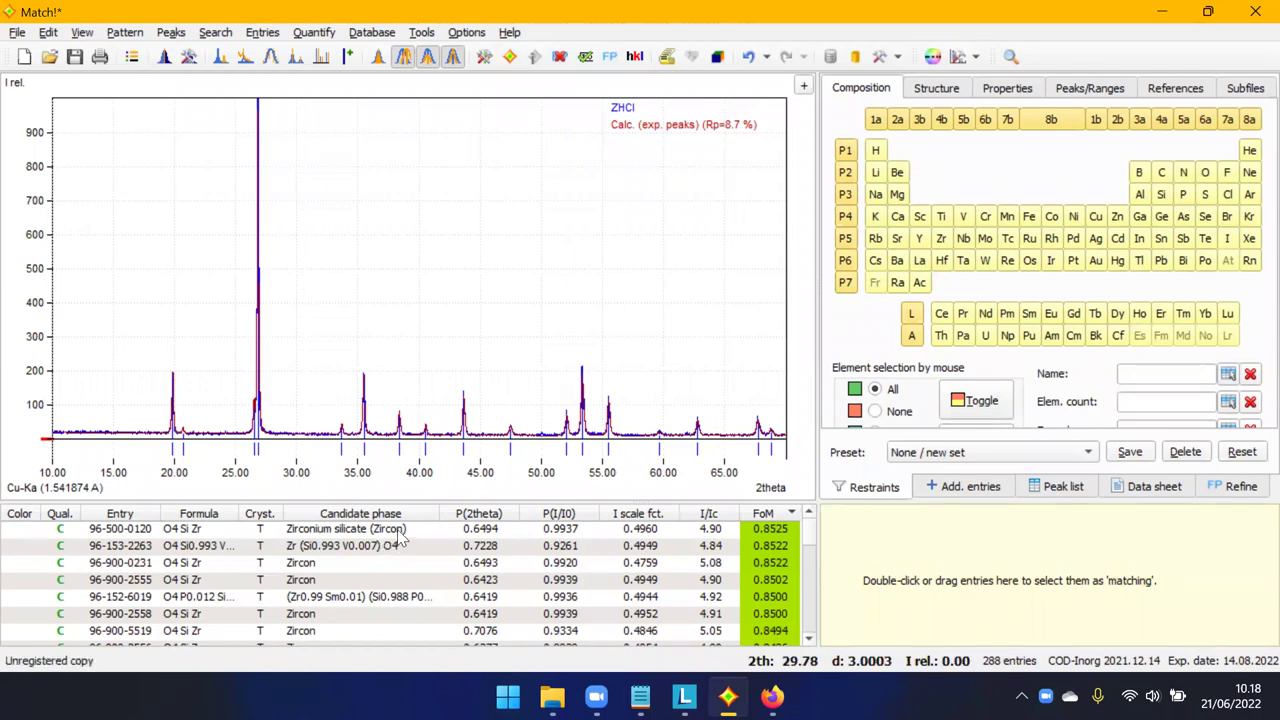
# Overlay candidate 96-500-0120 Zirconium silicate (Zircon) on the pattern and compare its lines with the measured peak near 20° 2theta.
pyautogui.press('Down')
pyautogui.press('Down')
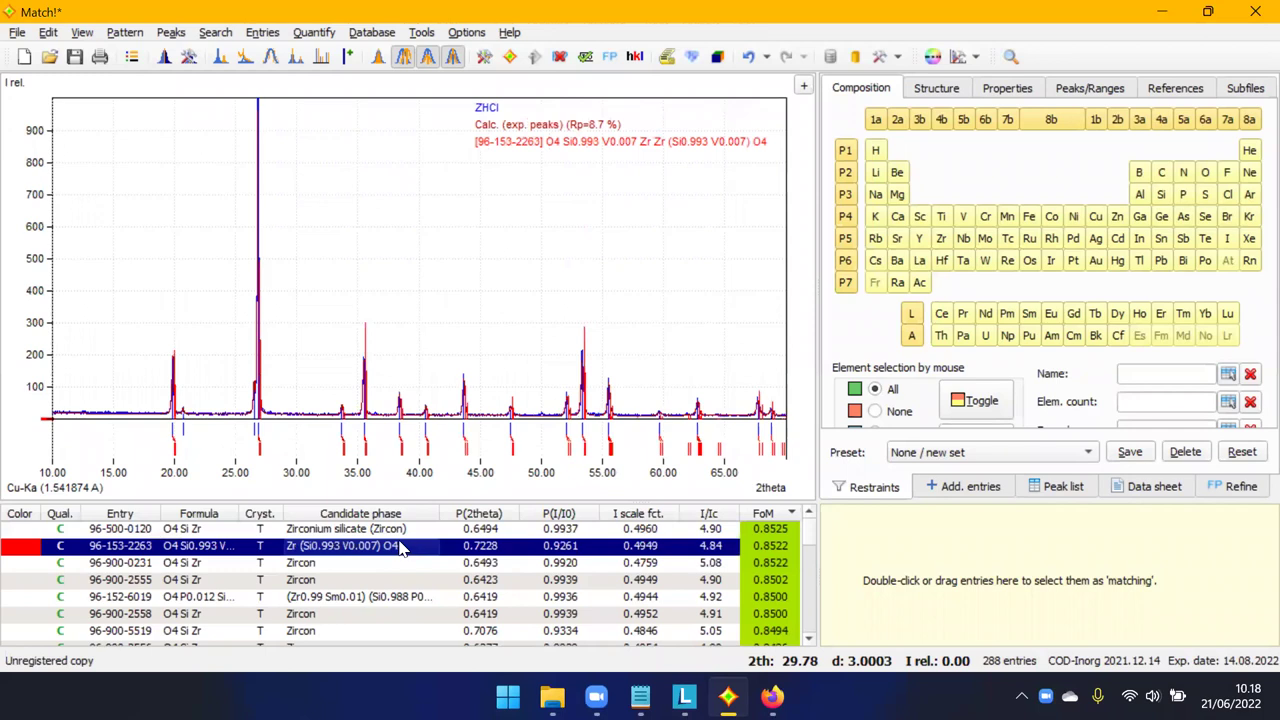
pyautogui.press('Up')
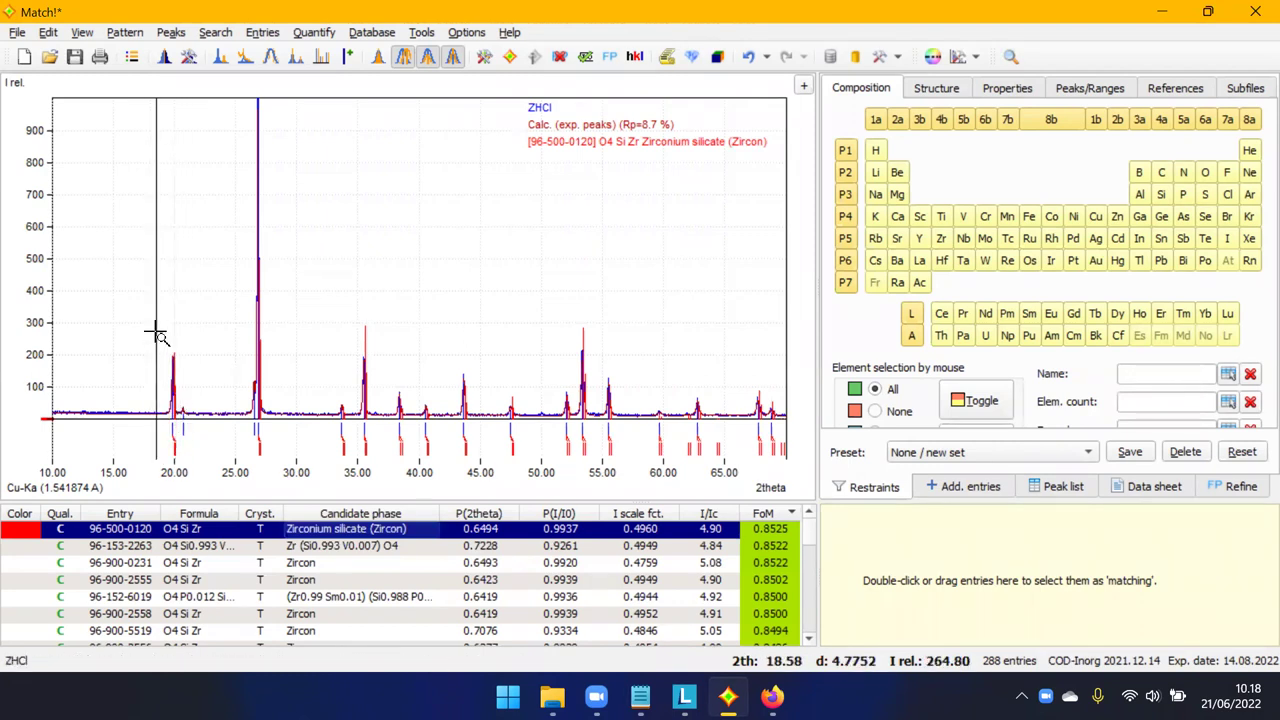
pyautogui.scroll(2, 157, 340)
pyautogui.scroll(-2, 246, 364)
pyautogui.moveTo(154, 362); pyautogui.dragTo(221, 160)
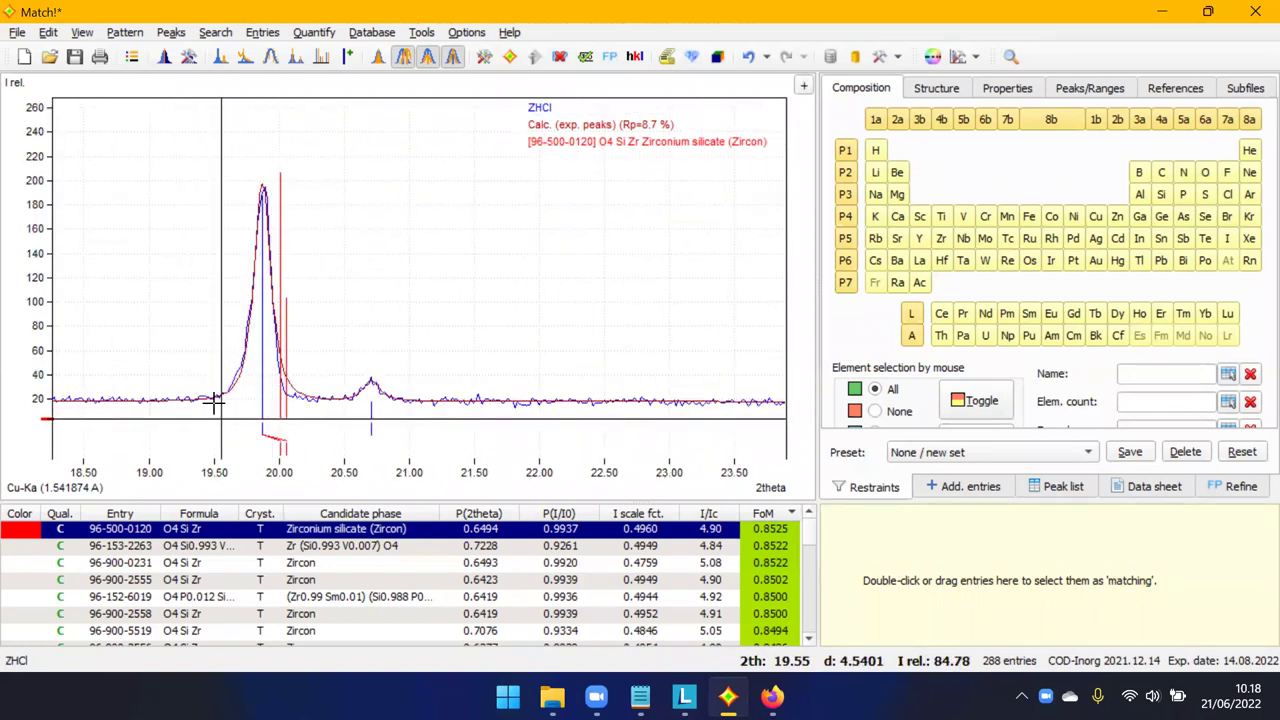
pyautogui.scroll(-3, 218, 405)
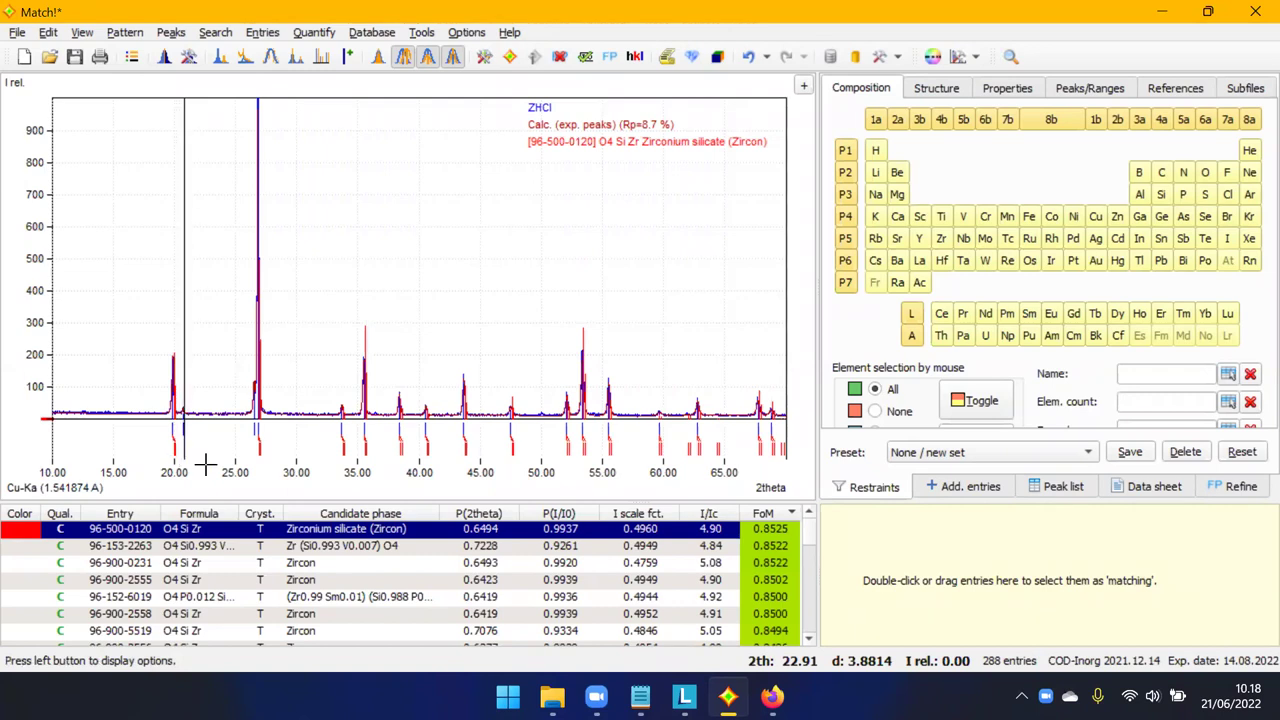
# Compare candidates 96-153-2263 and 96-900-0231 with the pattern, and show the data sheet for 96-500-0120.
pyautogui.click(338, 548)
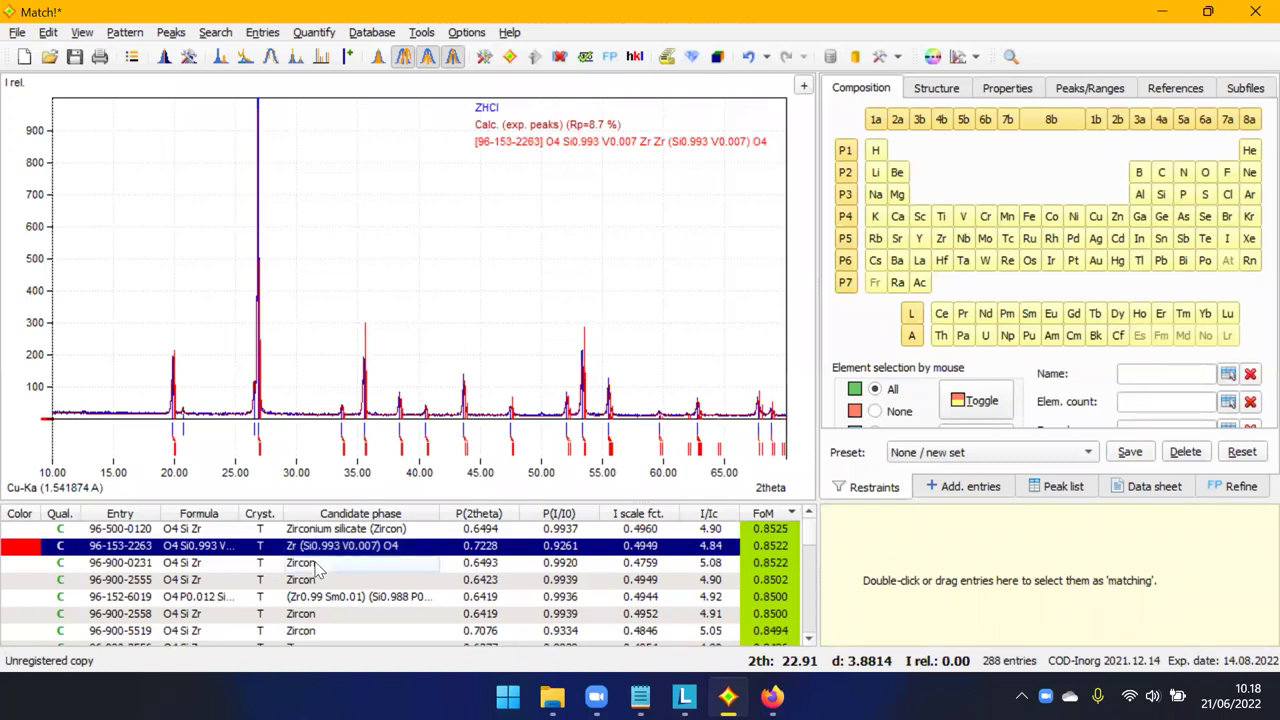
pyautogui.click(318, 563)
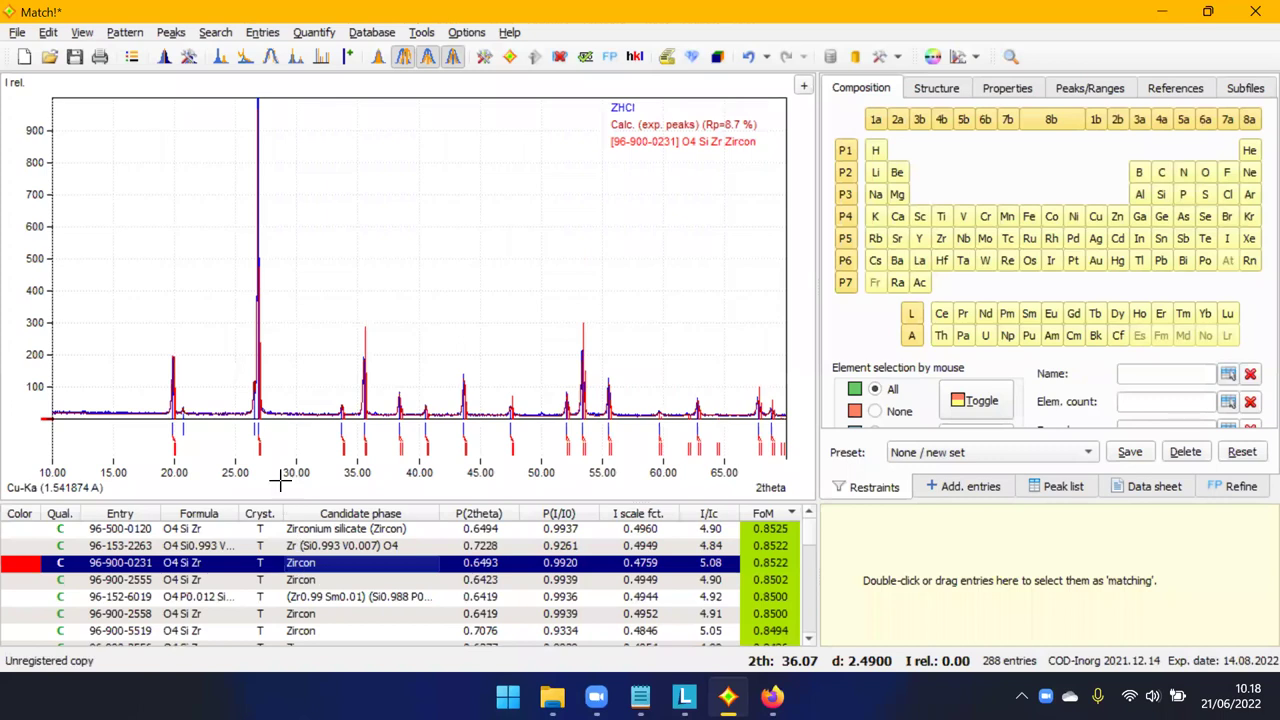
pyautogui.click(318, 546)
pyautogui.press('Up')
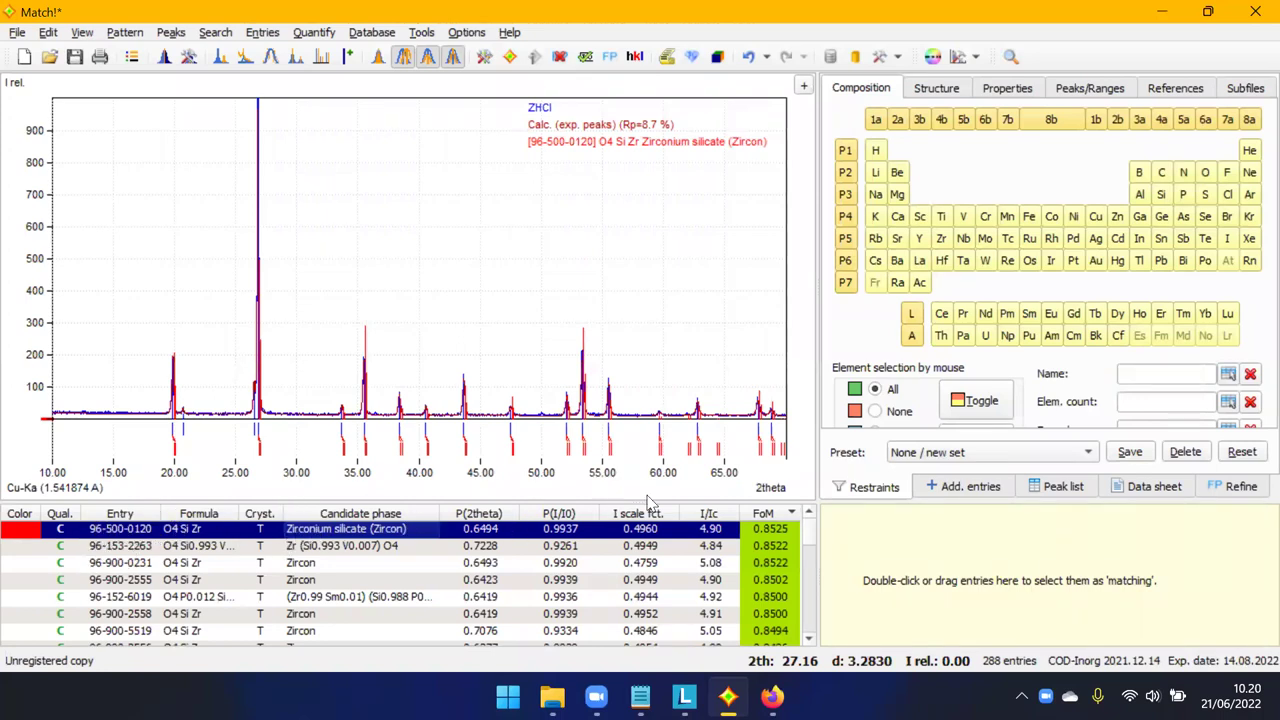
pyautogui.click(1163, 490)
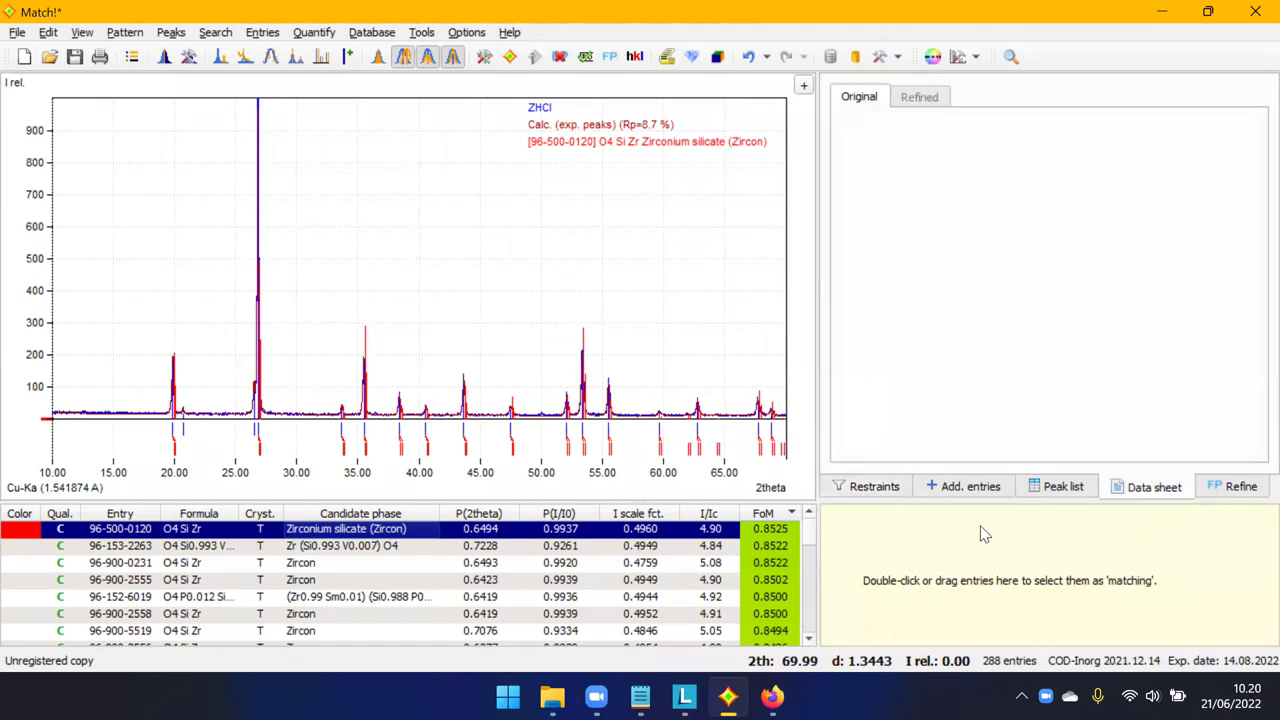
# Show the data sheet for candidate 96-500-0120 Zirconium silicate and look through the lower-ranked entries of the candidate list.
pyautogui.click(415, 532)
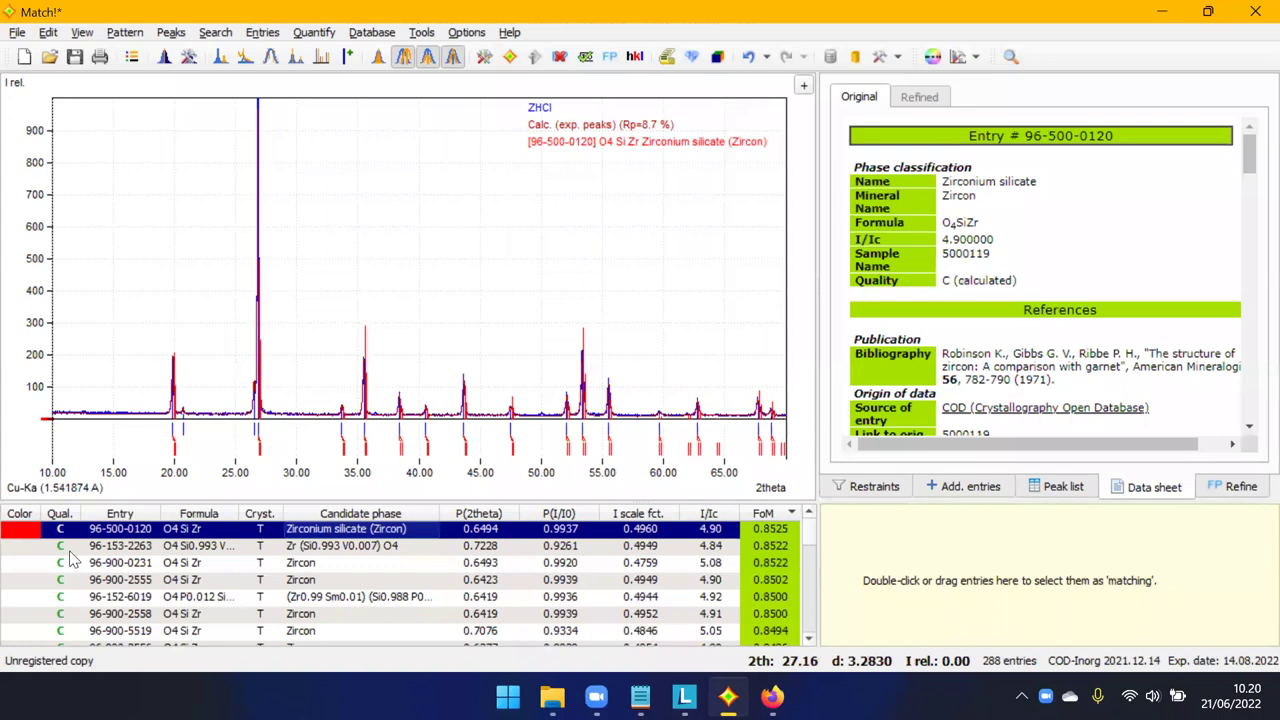
pyautogui.scroll(-10, 100, 580)
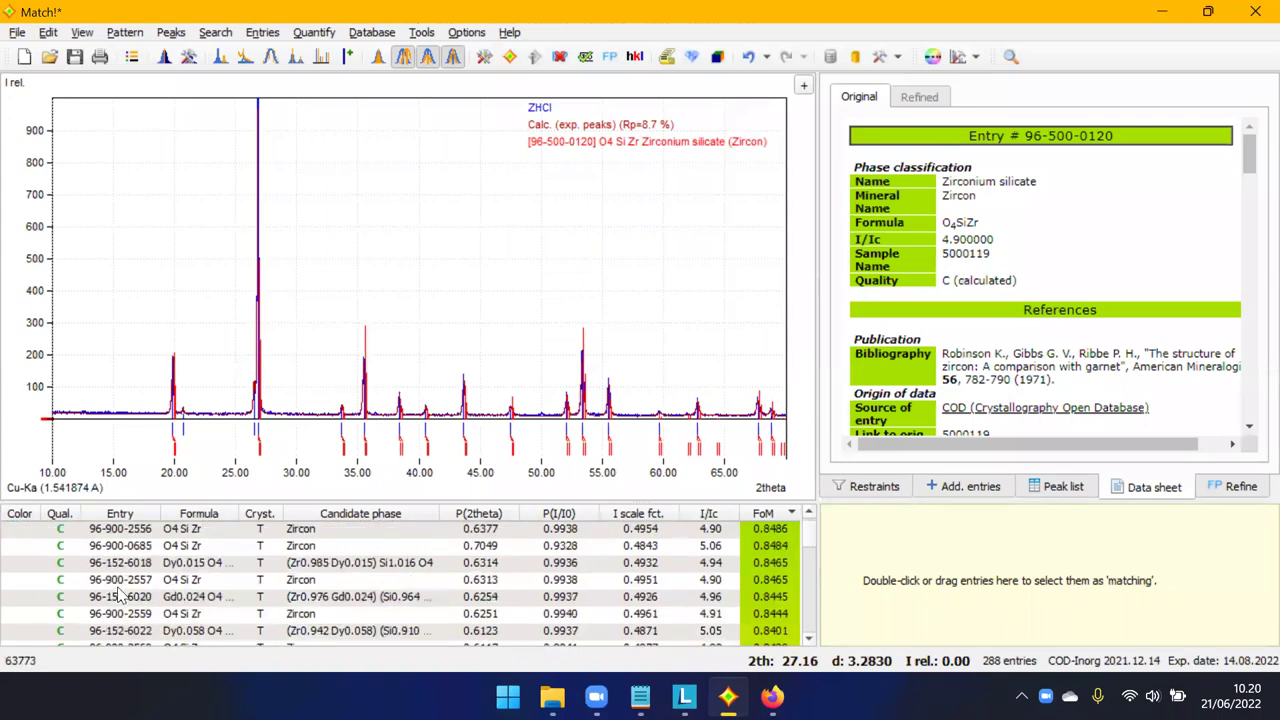
pyautogui.scroll(-10, 118, 594)
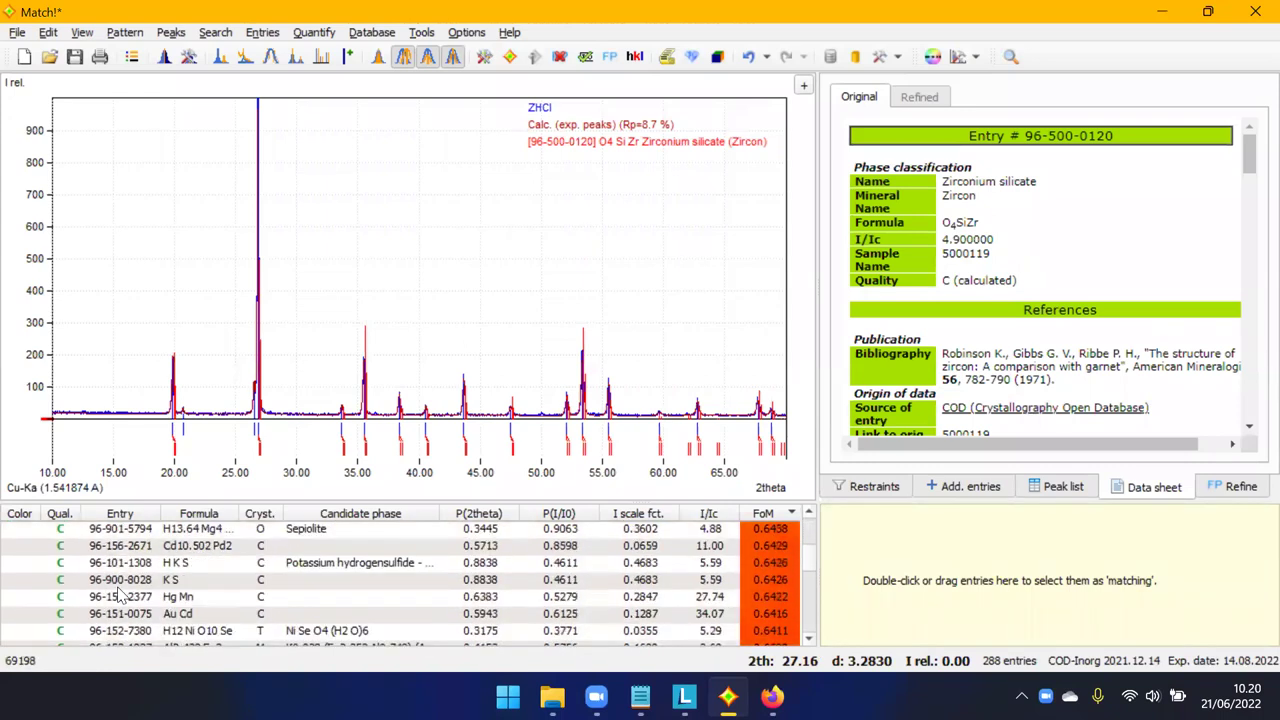
pyautogui.scroll(-10, 118, 594)
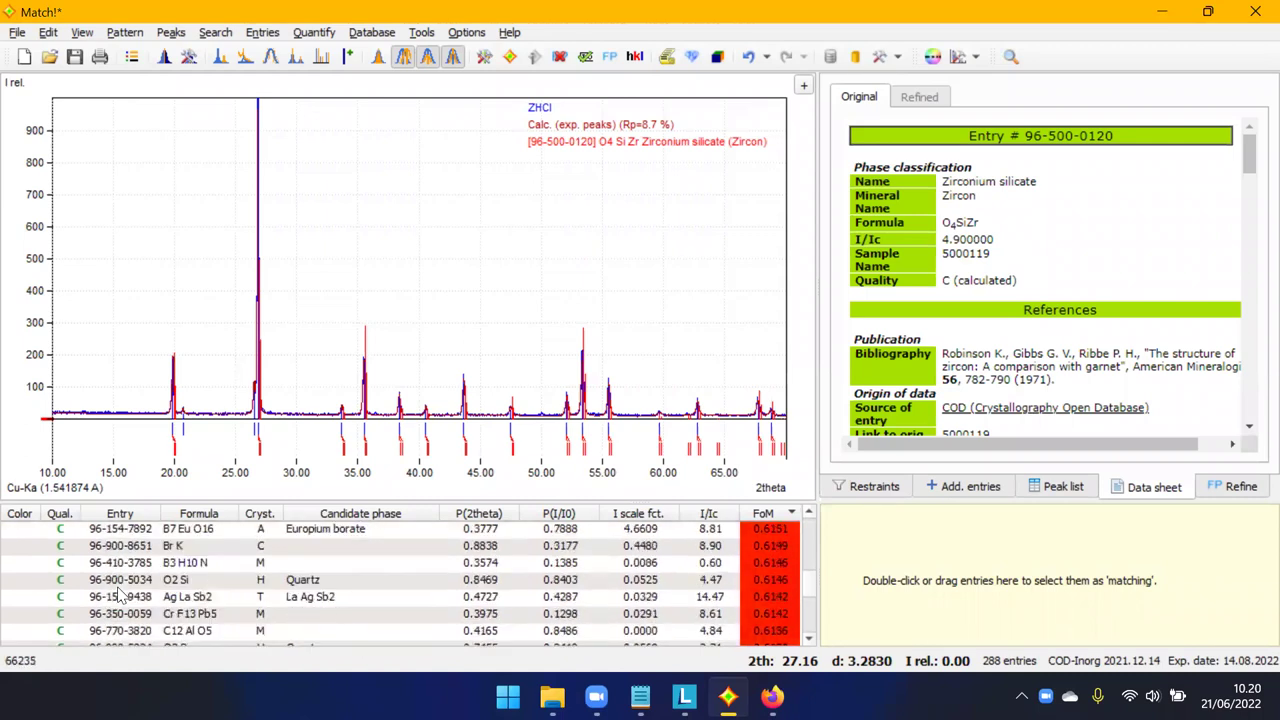
pyautogui.scroll(15, 118, 594)
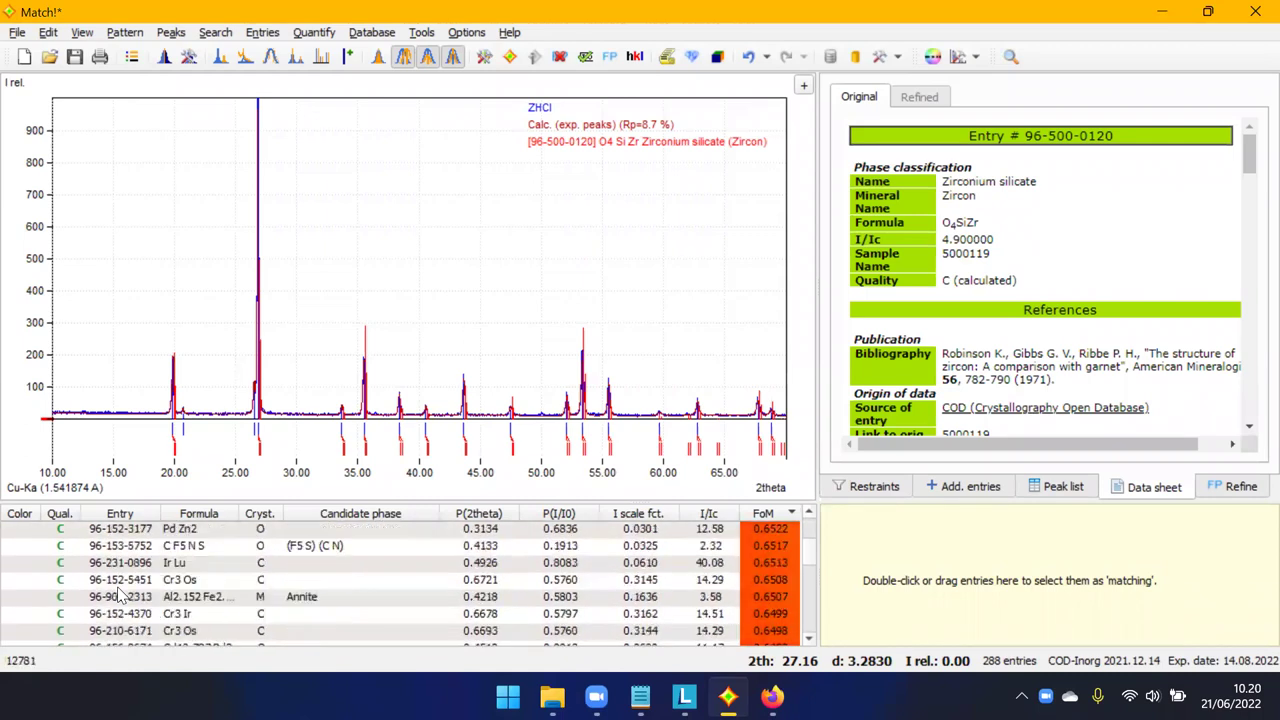
pyautogui.scroll(10, 130, 585)
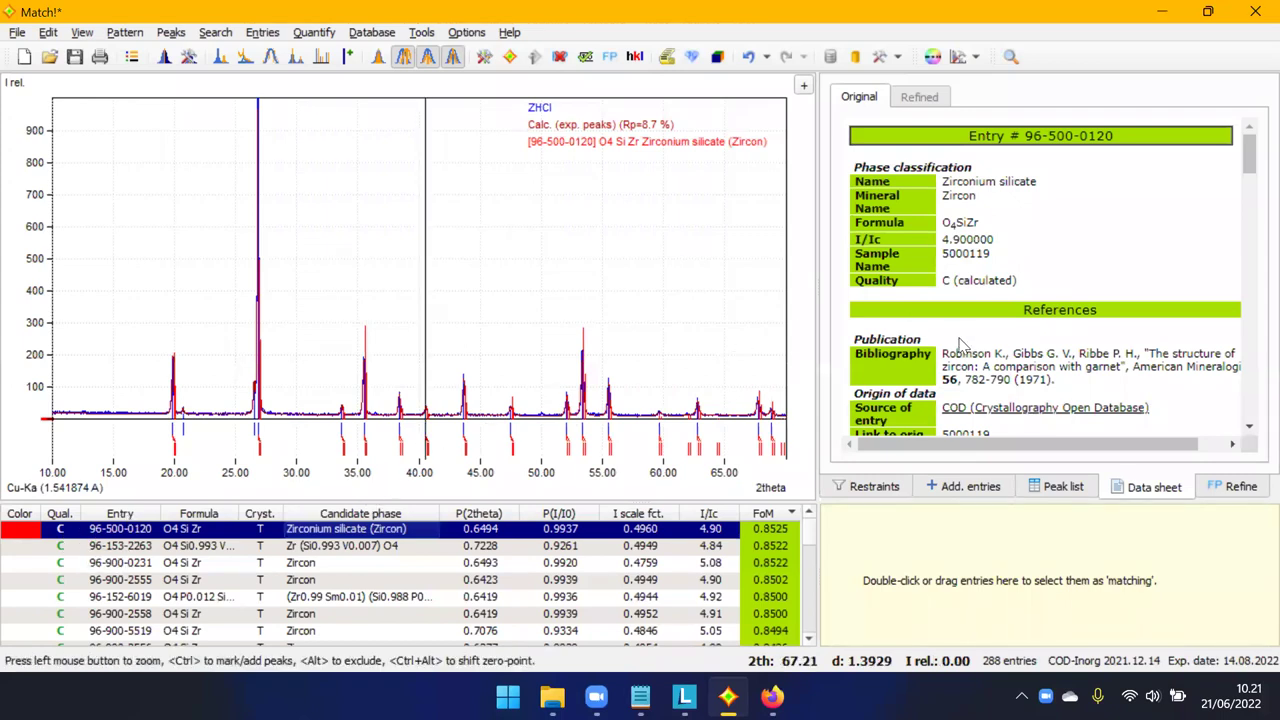
# Compare candidates 96-900-0231 and 96-153-2263 with the pattern, widening the Formula column to read the full composition, and return to 96-500-0120.
pyautogui.click(266, 548)
pyautogui.click(329, 563)
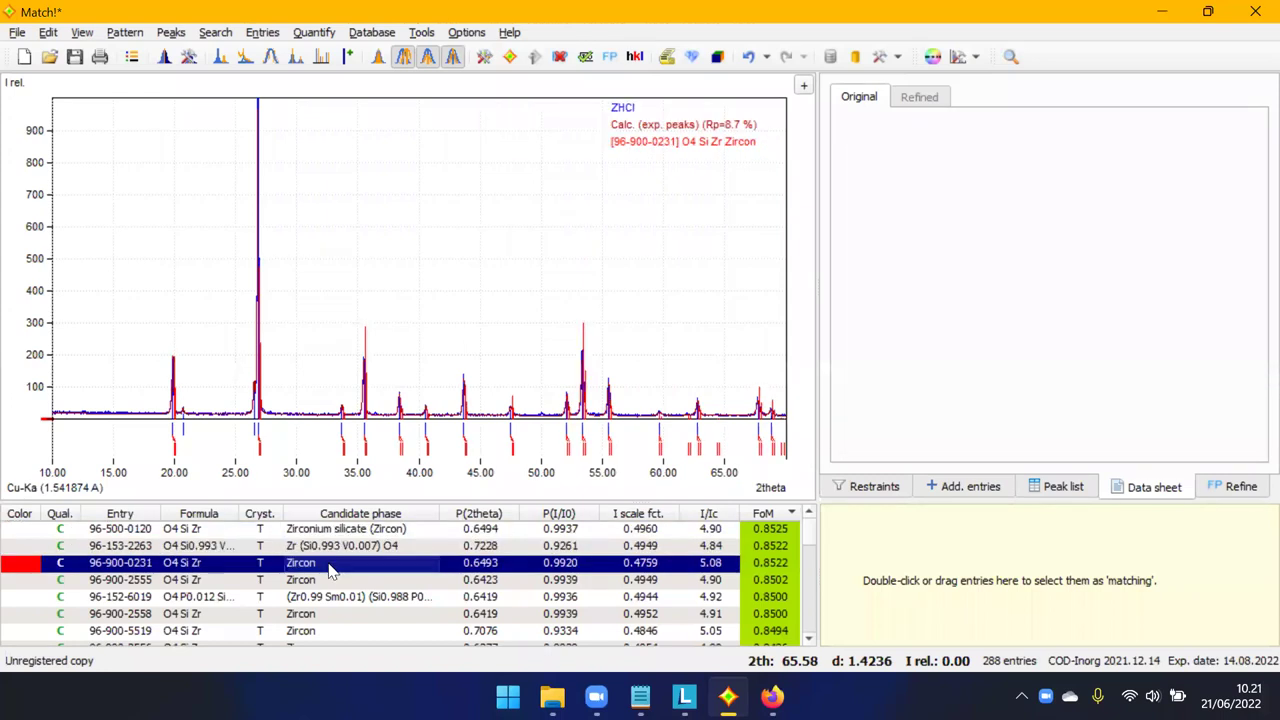
pyautogui.click(333, 550)
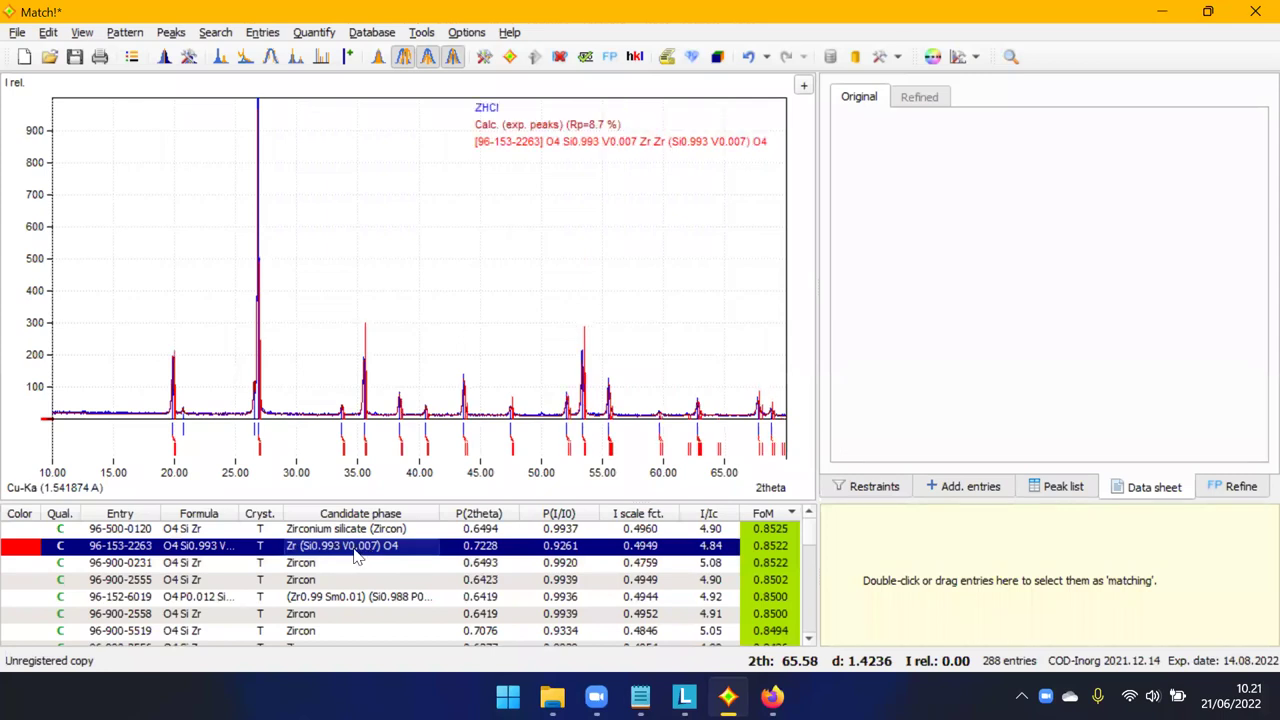
pyautogui.moveTo(241, 513); pyautogui.dragTo(316, 513)
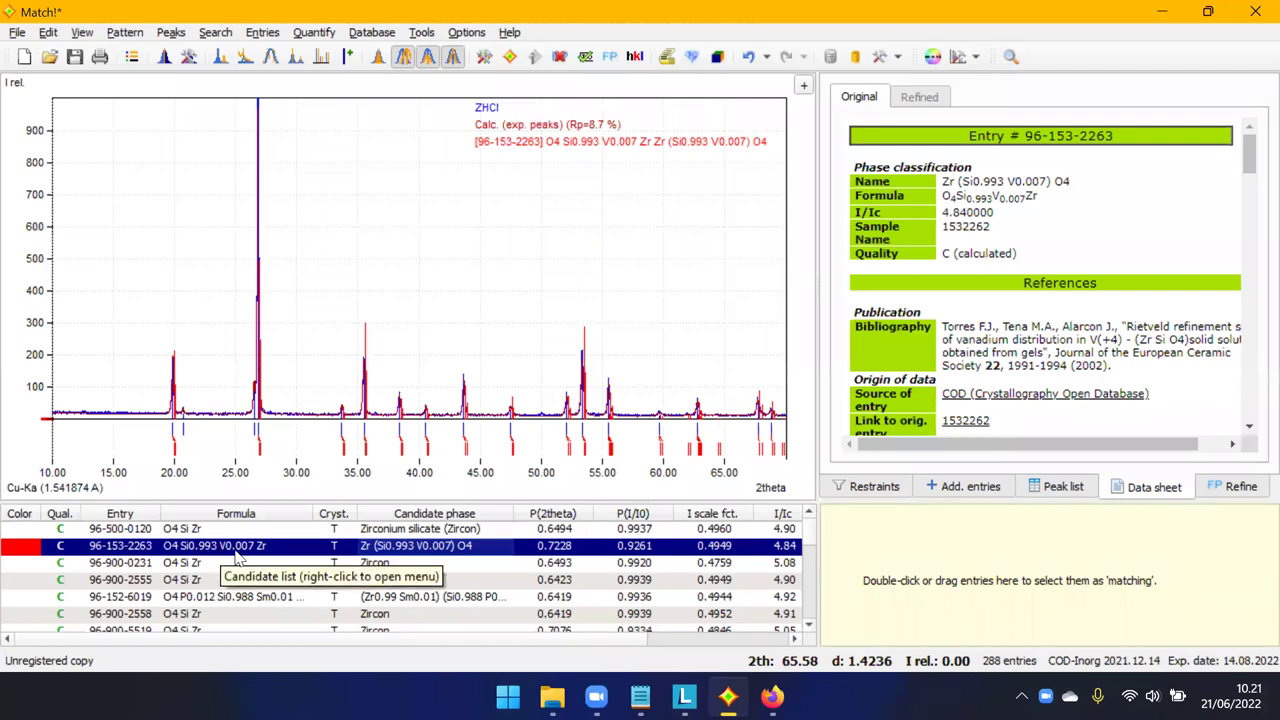
pyautogui.click(362, 560)
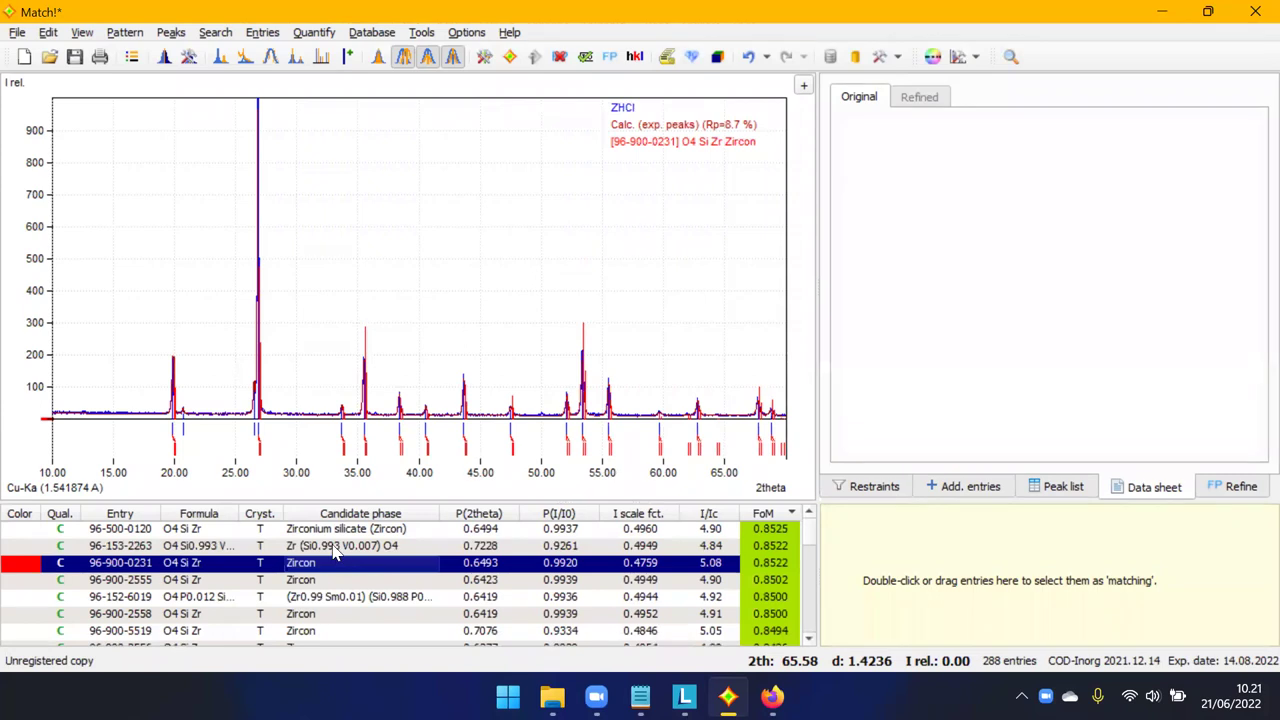
pyautogui.press('Up')
pyautogui.press('Up')
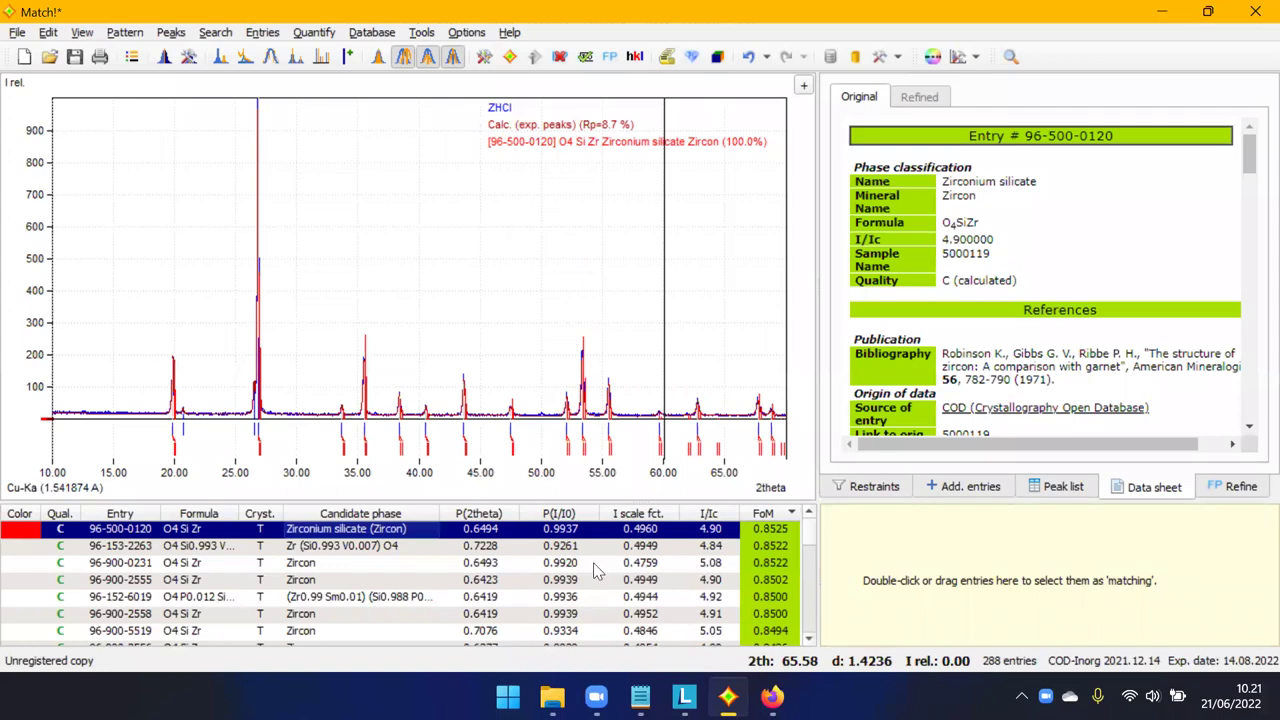
# Accept 96-500-0120 Zircon as a matching phase and check remaining candidates 96-432-4915 and 96-408-6064 against the pattern.
pyautogui.doubleClick(388, 535)
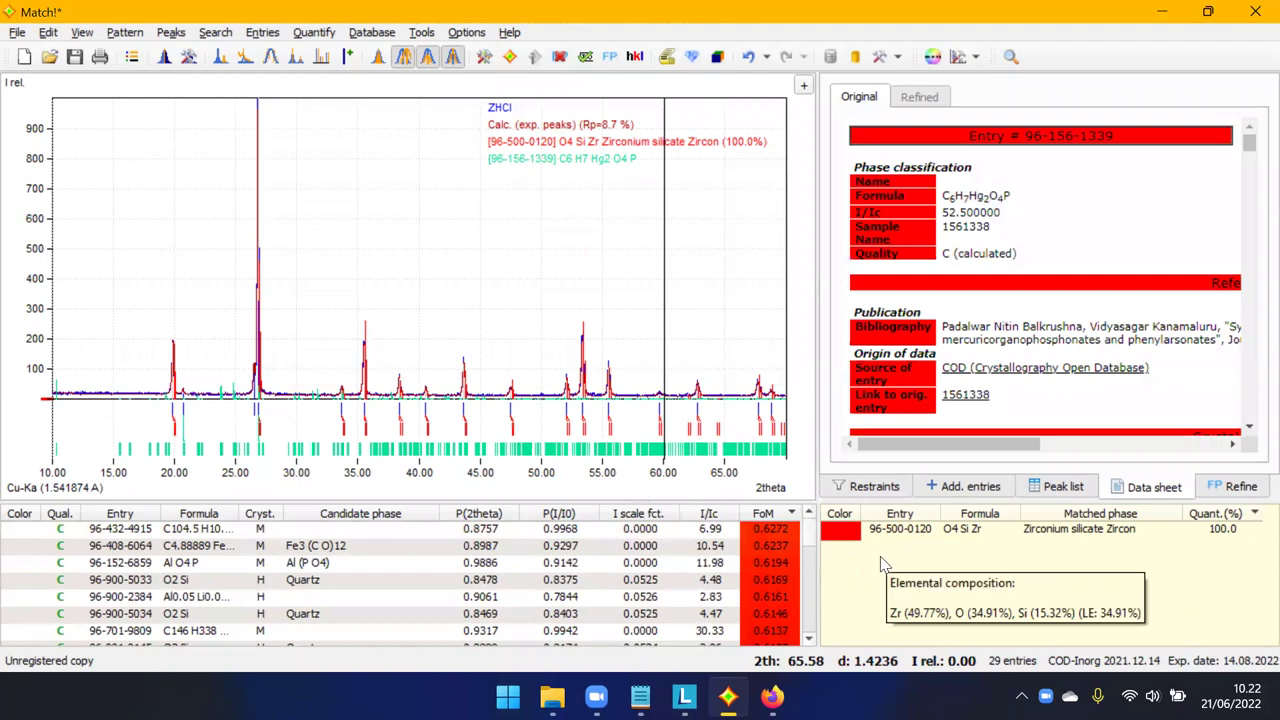
pyautogui.click(336, 530)
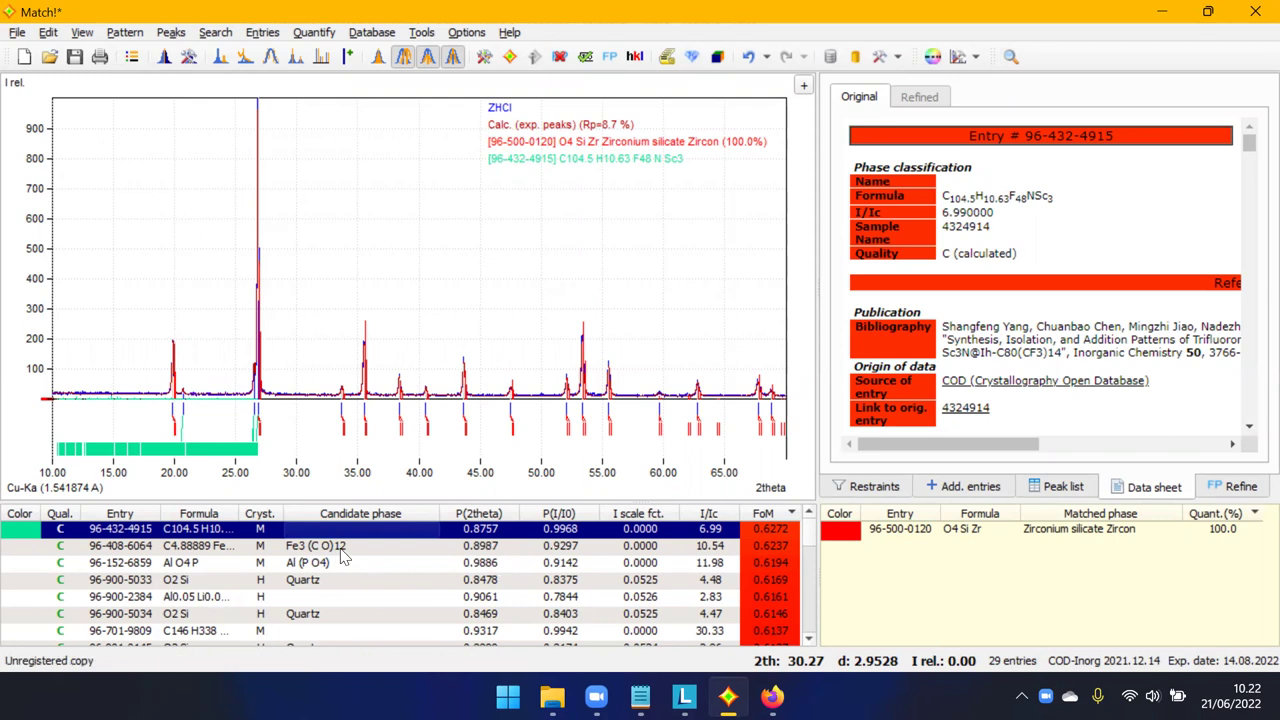
pyautogui.click(334, 549)
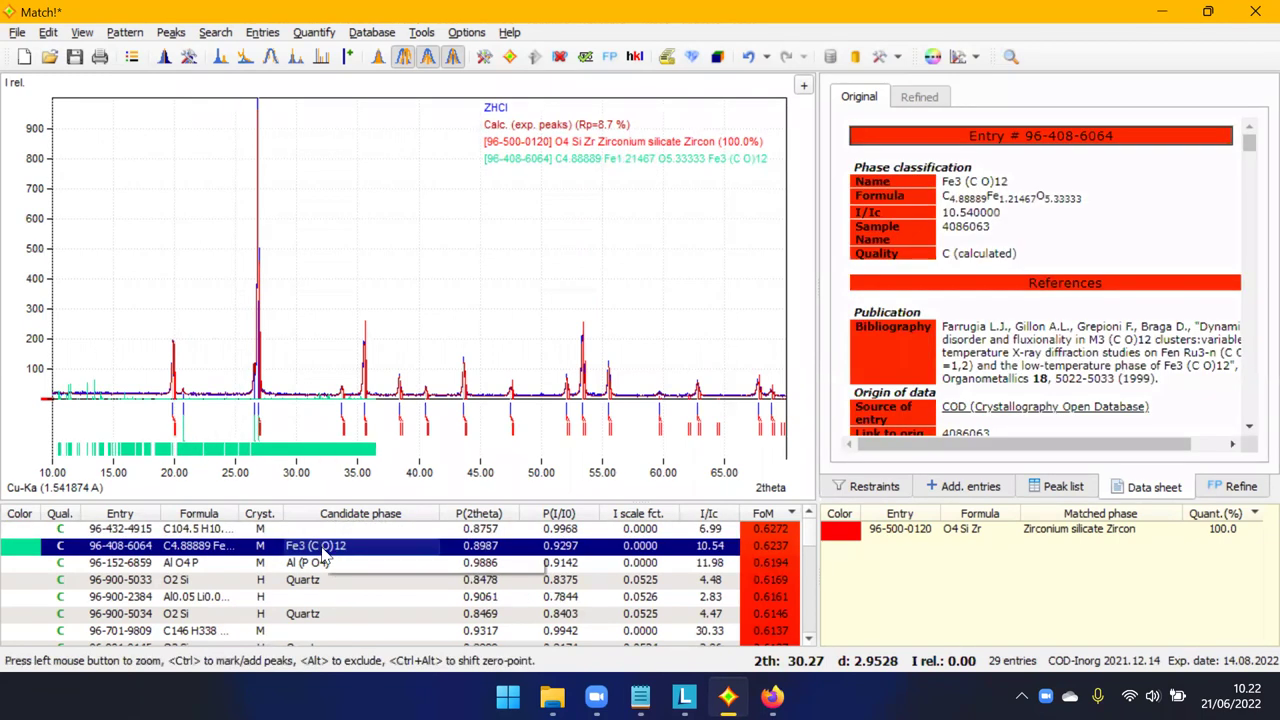
# Compare Quartz candidates 96-900-5033 and 96-900-5034, accept 96-900-5033 as a matching phase, and display its entry details.
pyautogui.click(310, 581)
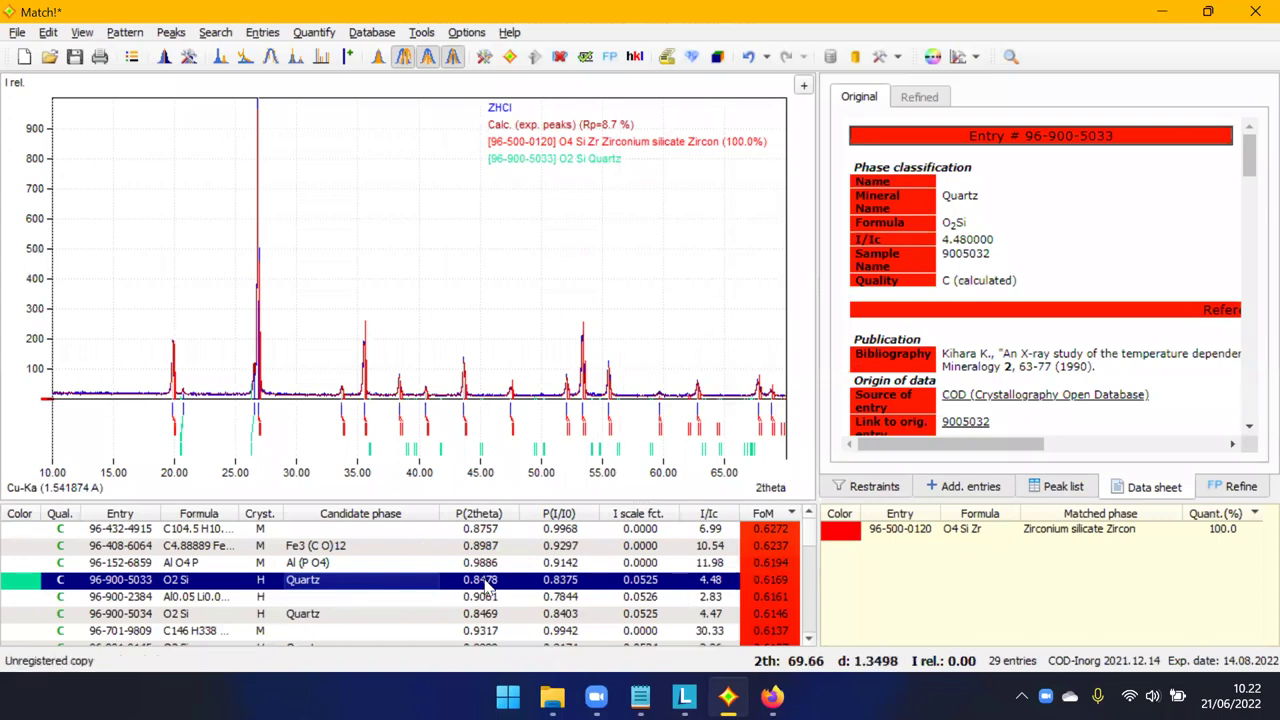
pyautogui.click(333, 615)
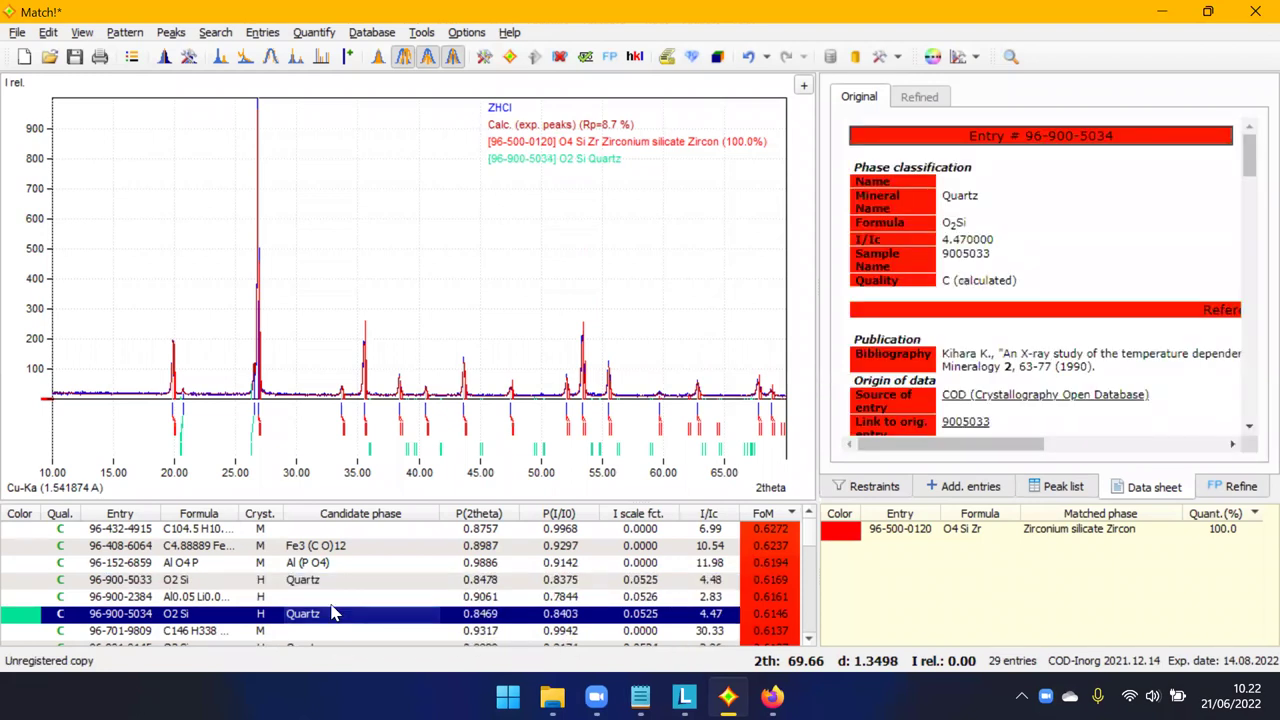
pyautogui.click(328, 580)
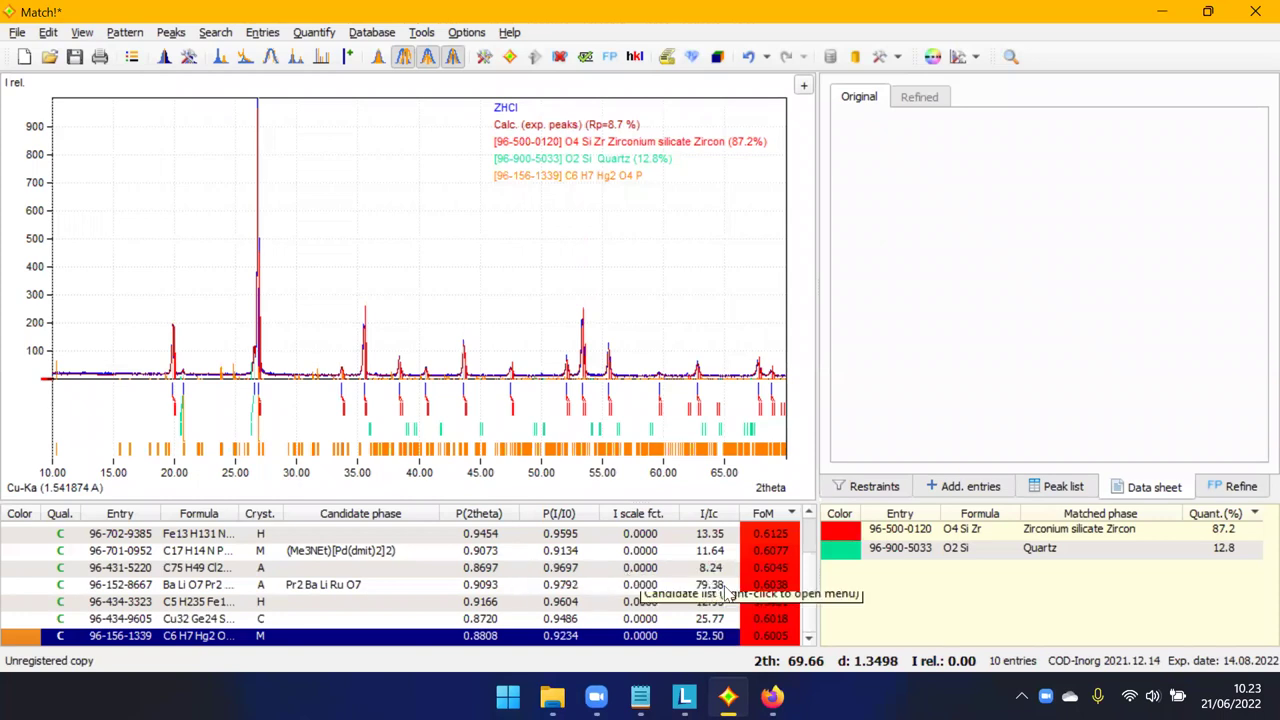
pyautogui.scroll(1, 720, 578)
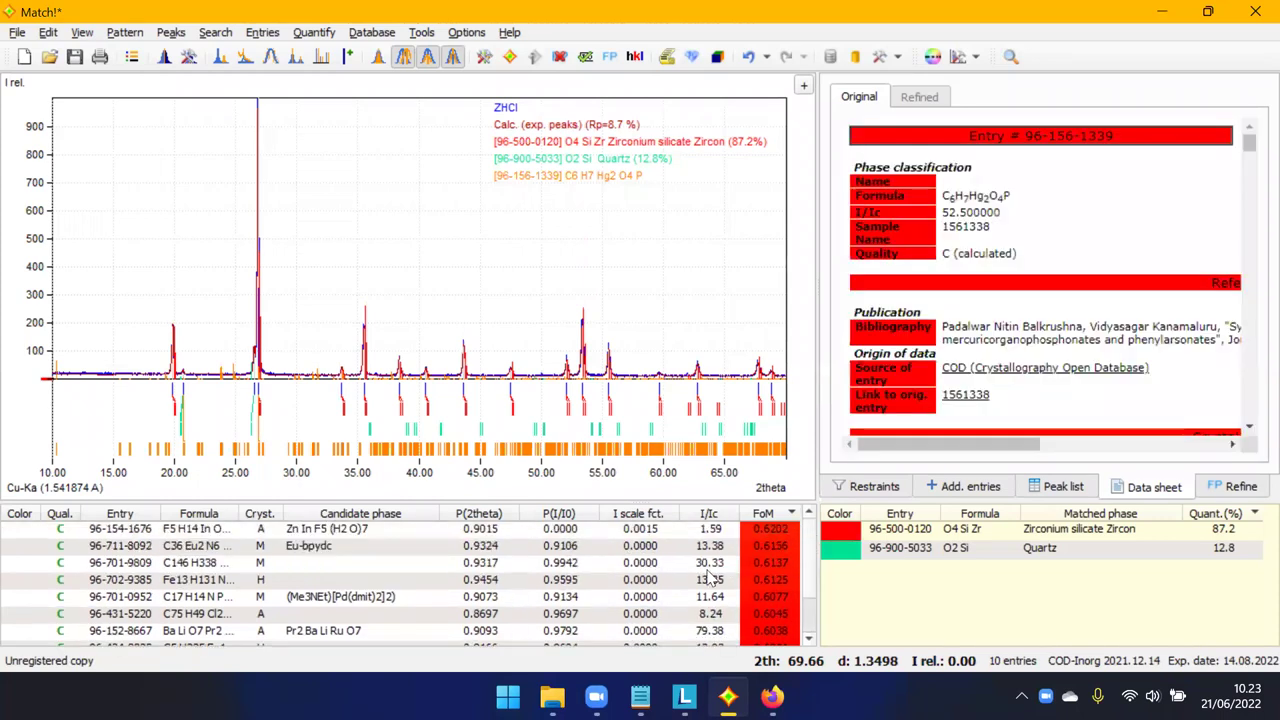
pyautogui.click(940, 548)
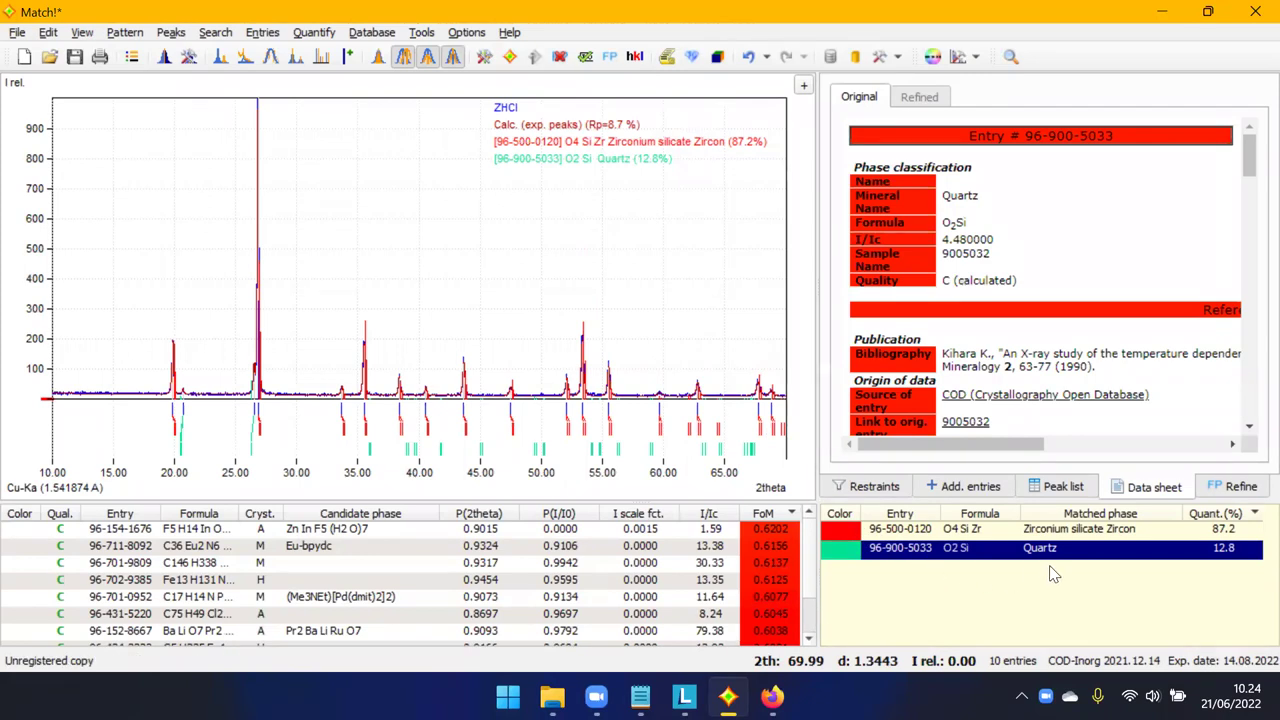
# Show the composition restraints and remove Quartz 96-900-5033 and Zircon 96-500-0120 from the matching phases.
pyautogui.moveTo(1053, 573)
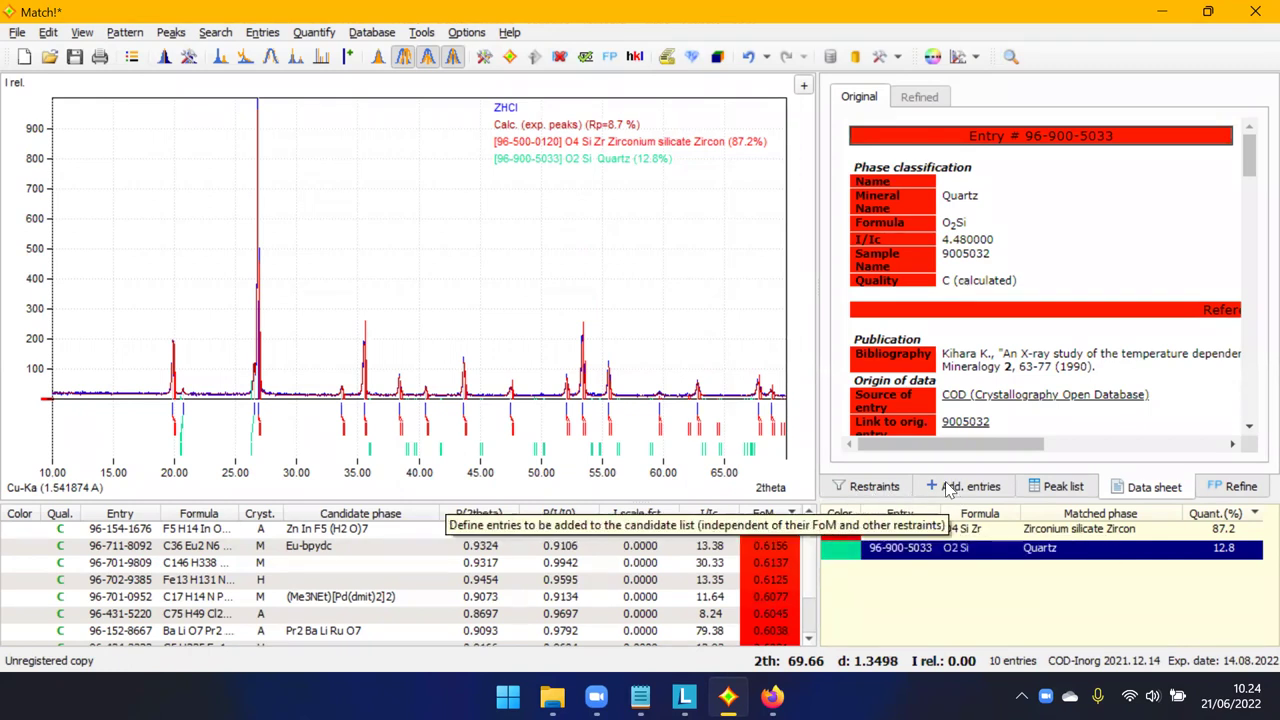
pyautogui.click(874, 487)
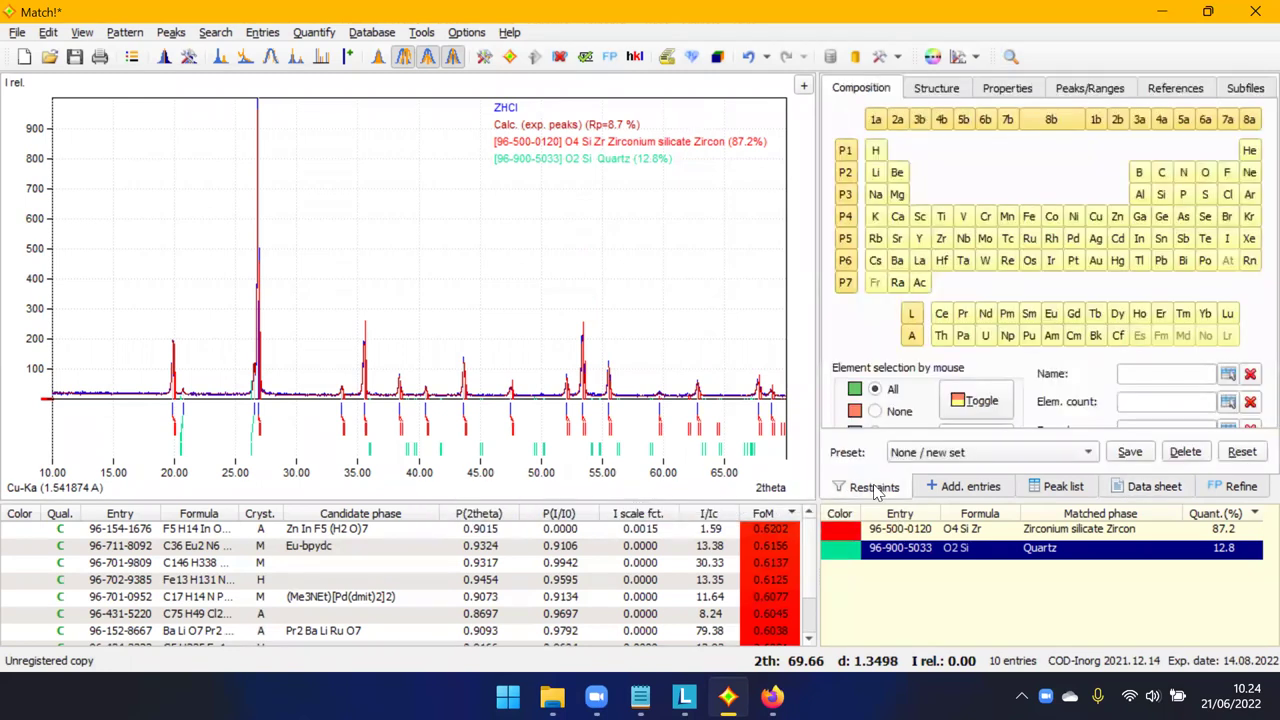
pyautogui.click(993, 556)
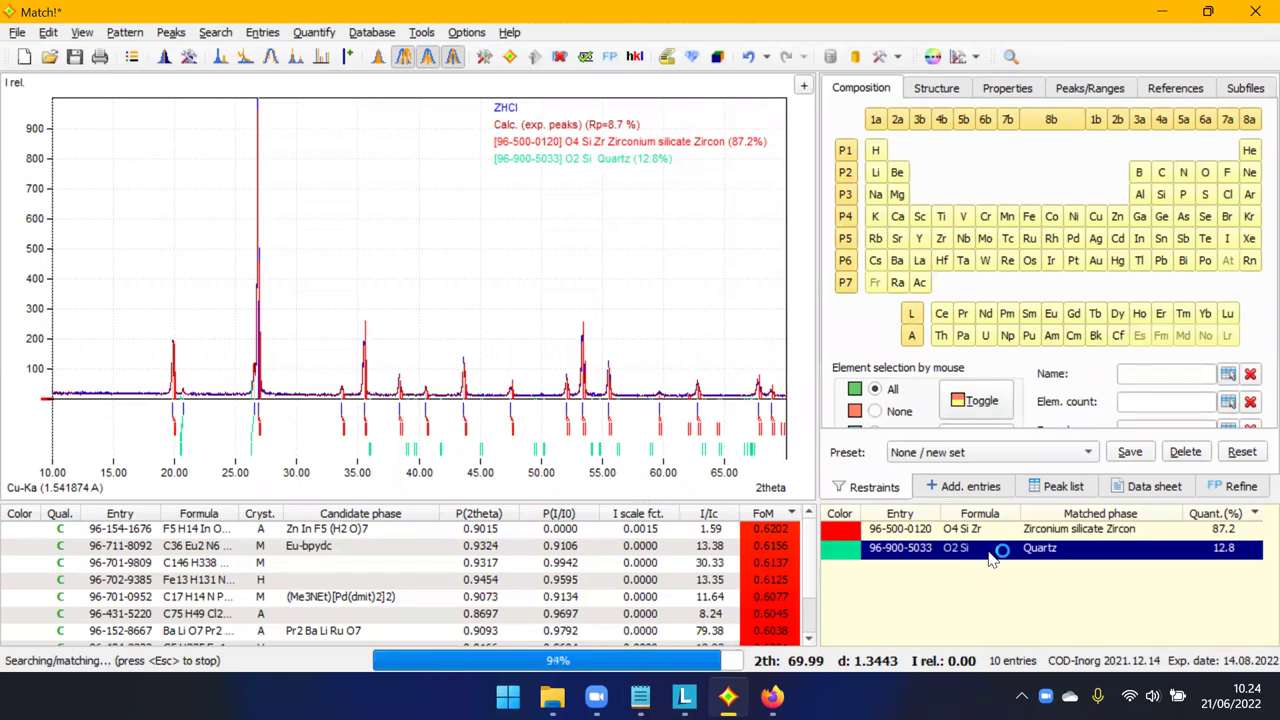
pyautogui.click(988, 535)
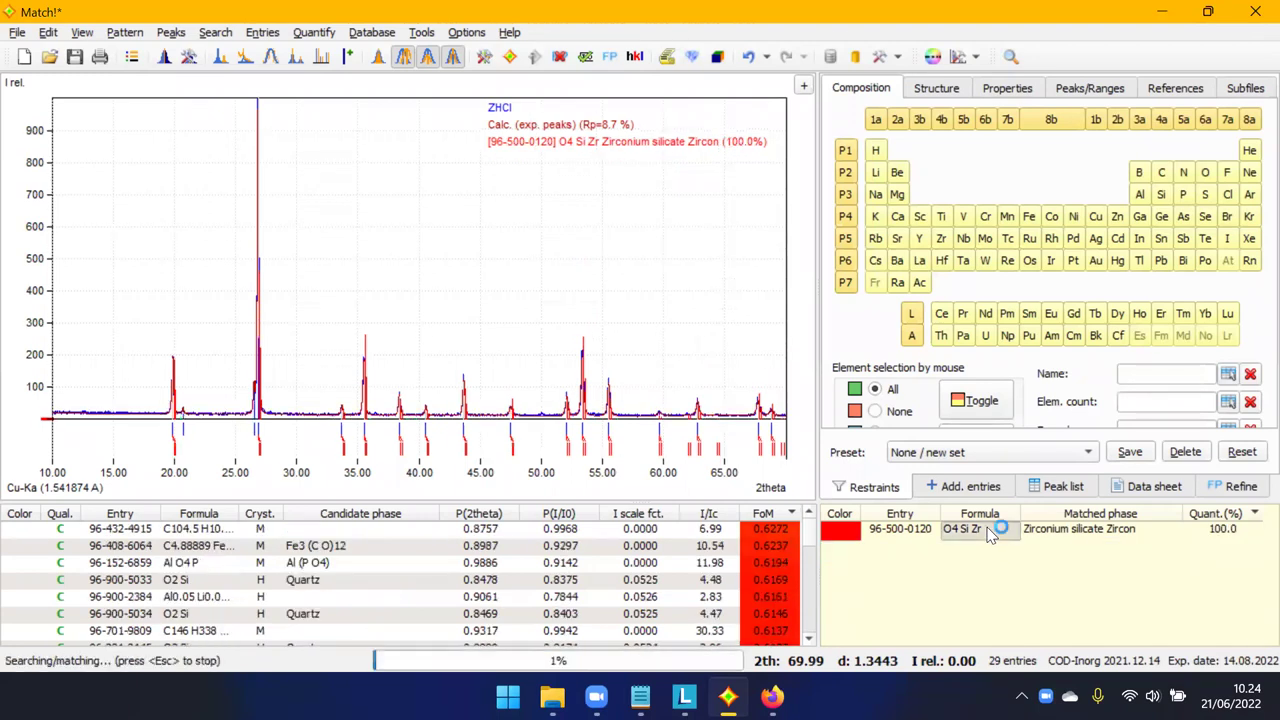
pyautogui.moveTo(988, 536)
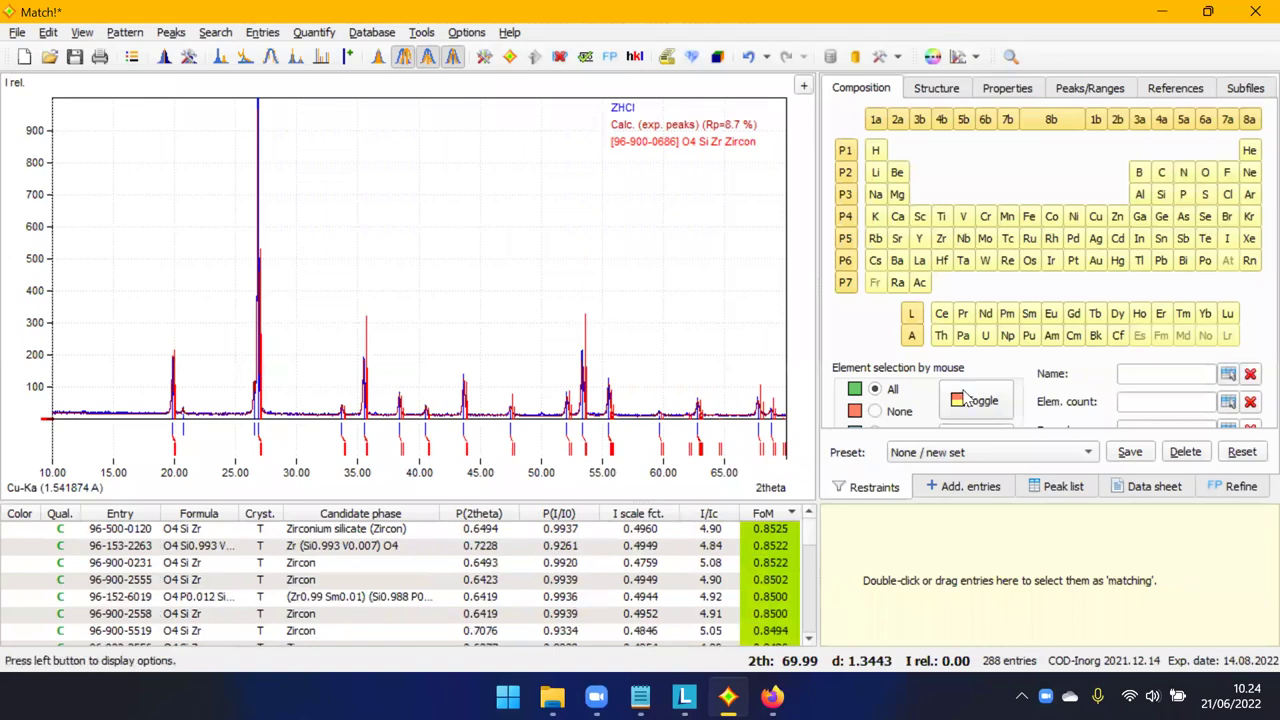
# Place the Notepad sample history beside the diffraction window and highlight its XRF elements Zr, Si, Fe, Ti, O.
pyautogui.moveTo(1034, 502); pyautogui.dragTo(1026, 572)
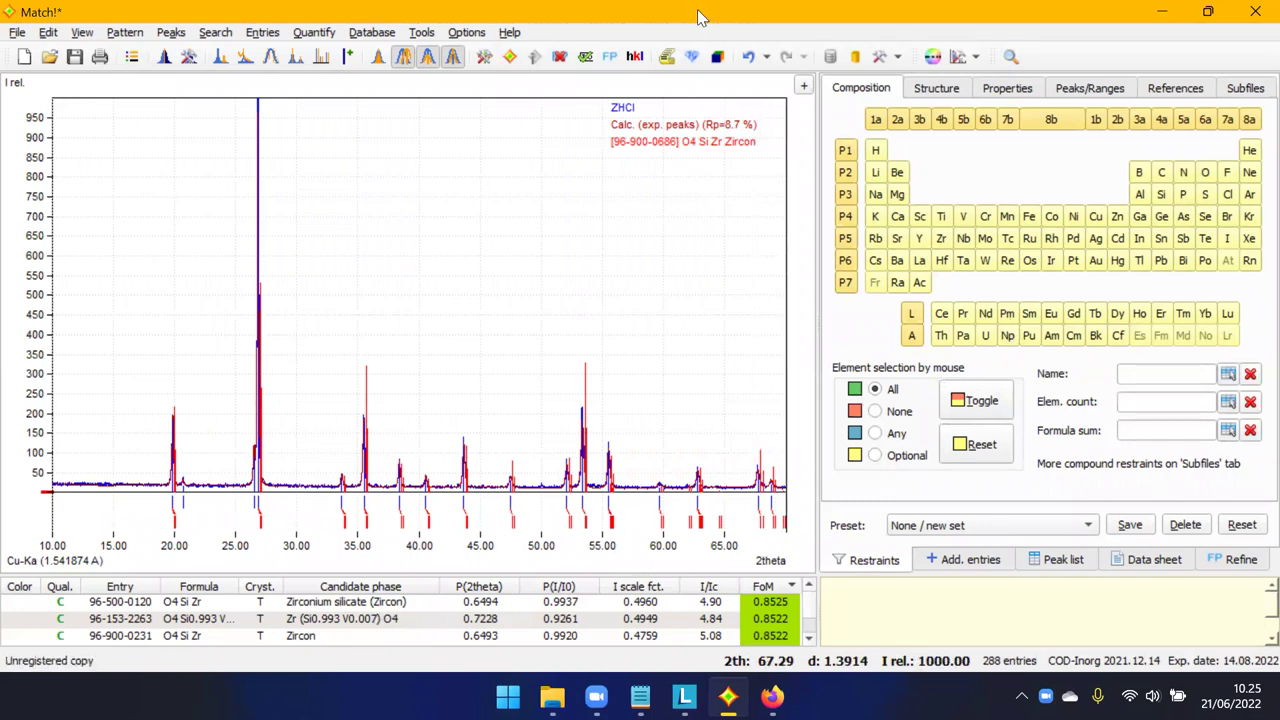
pyautogui.press('super+Right')
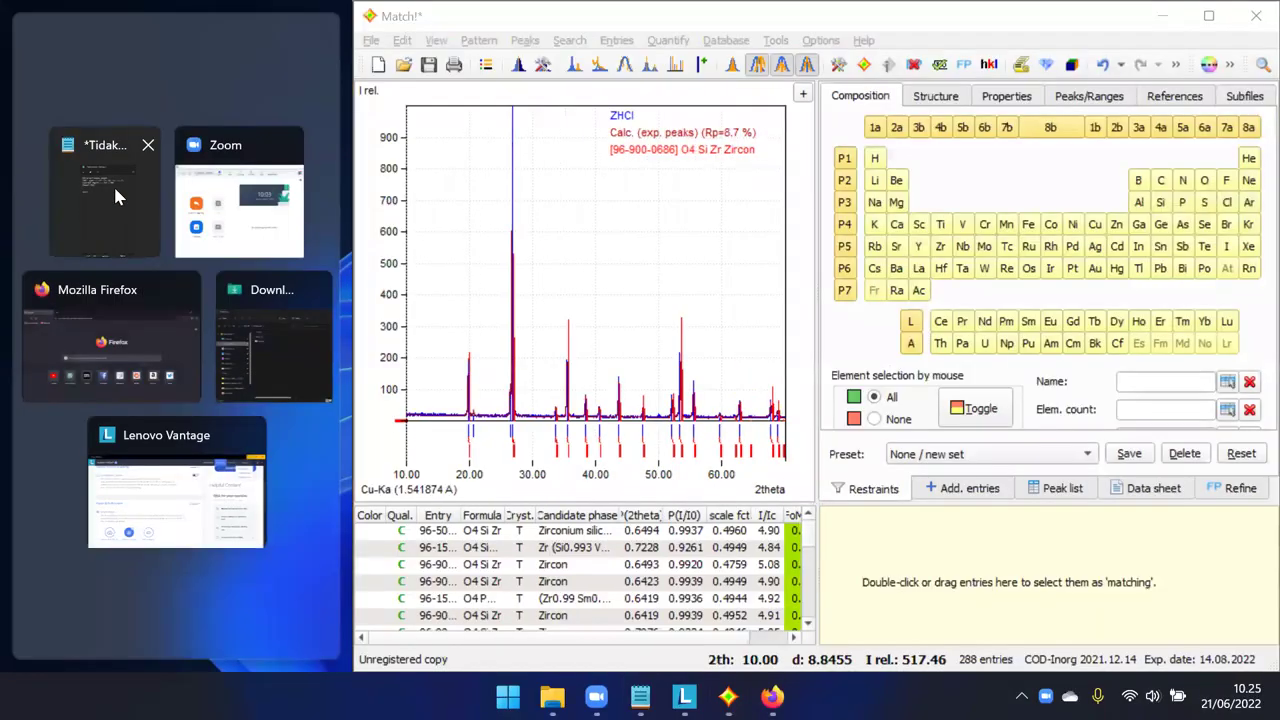
pyautogui.click(113, 184)
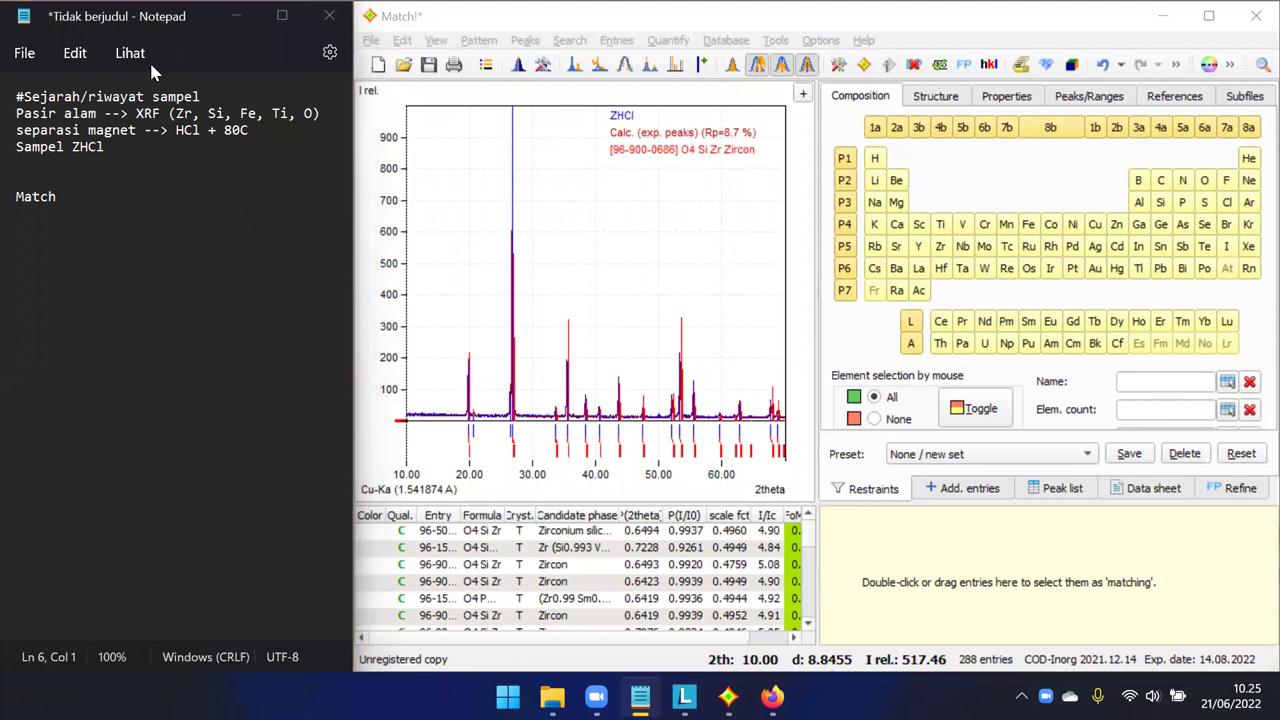
pyautogui.moveTo(176, 113); pyautogui.dragTo(290, 115)
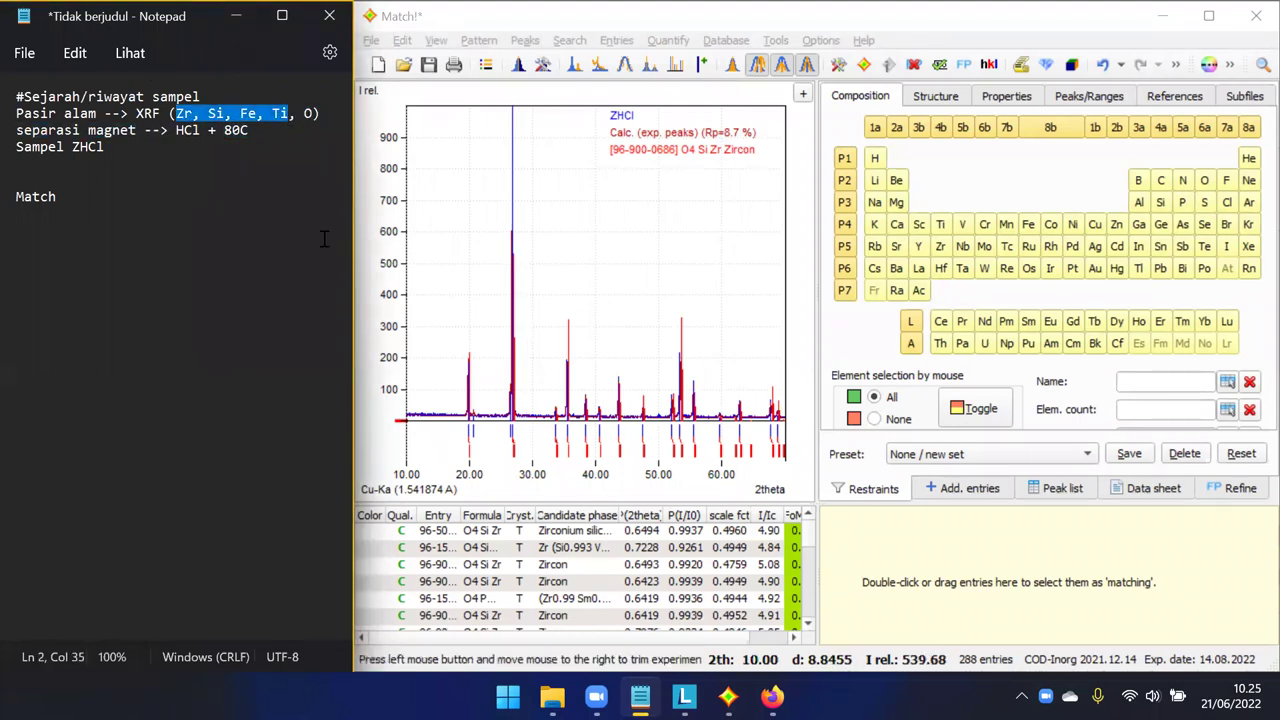
pyautogui.click(540, 14)
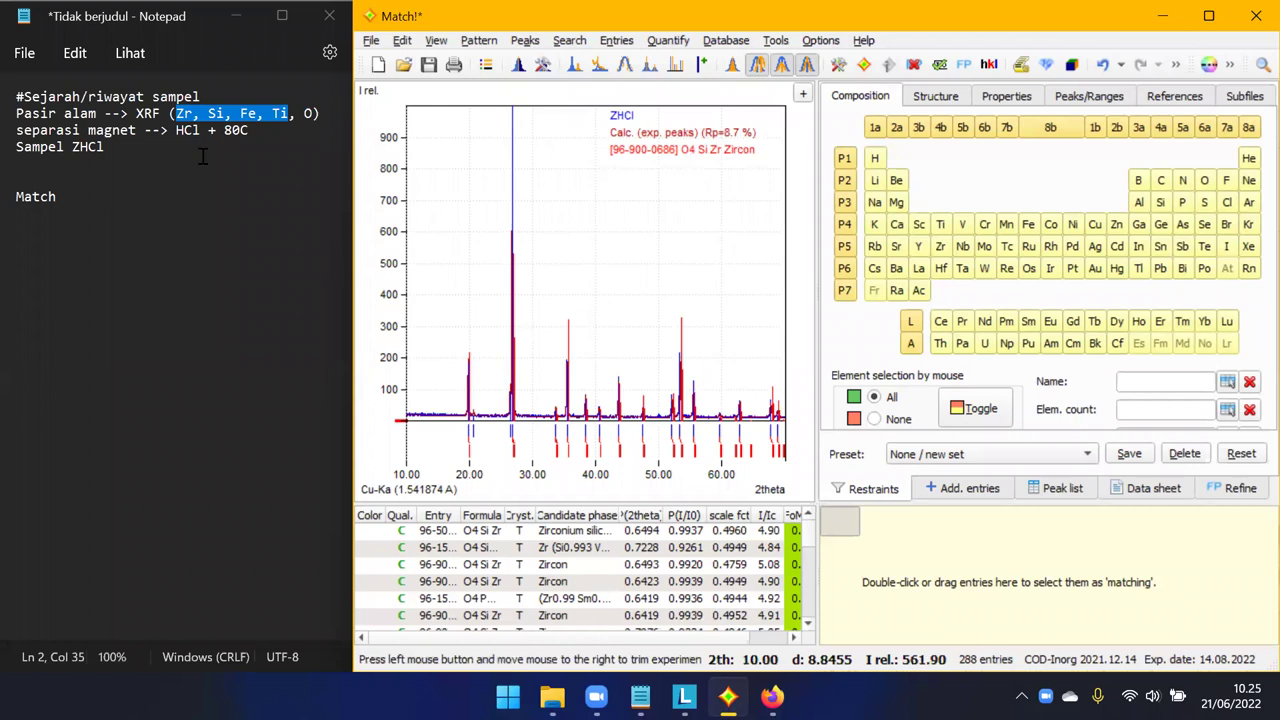
pyautogui.click(310, 110)
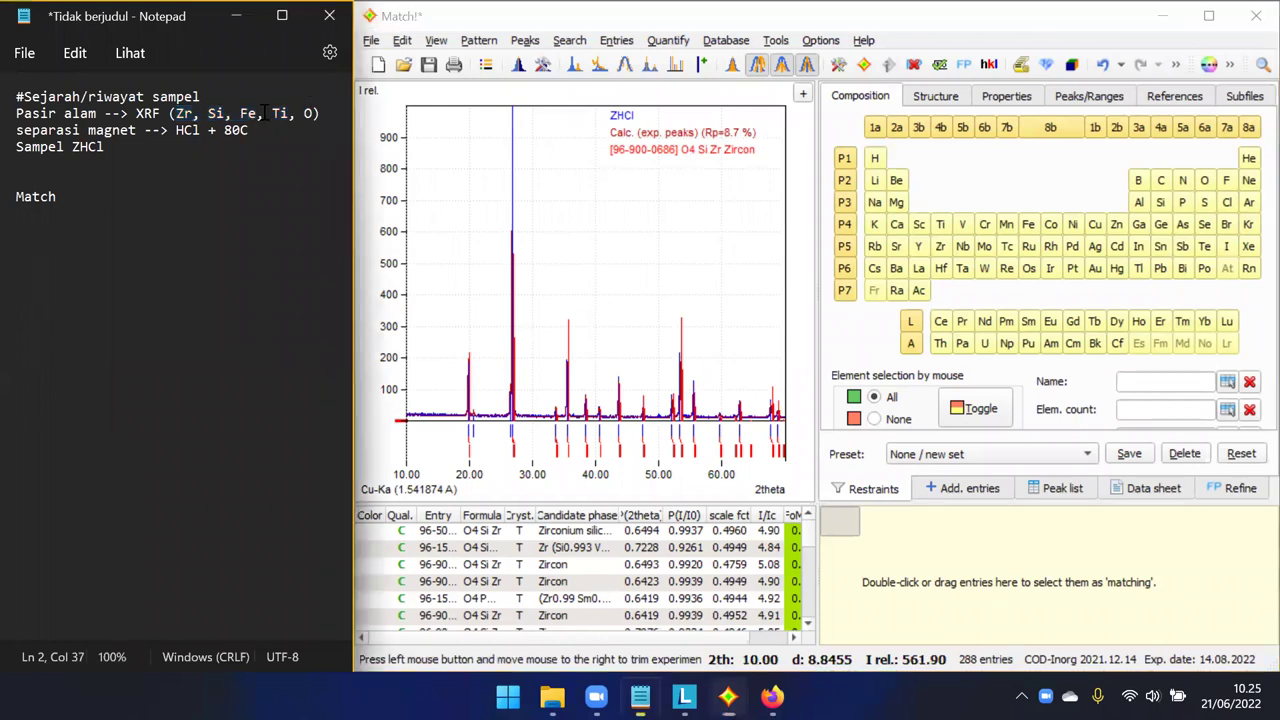
pyautogui.moveTo(176, 113); pyautogui.dragTo(312, 115)
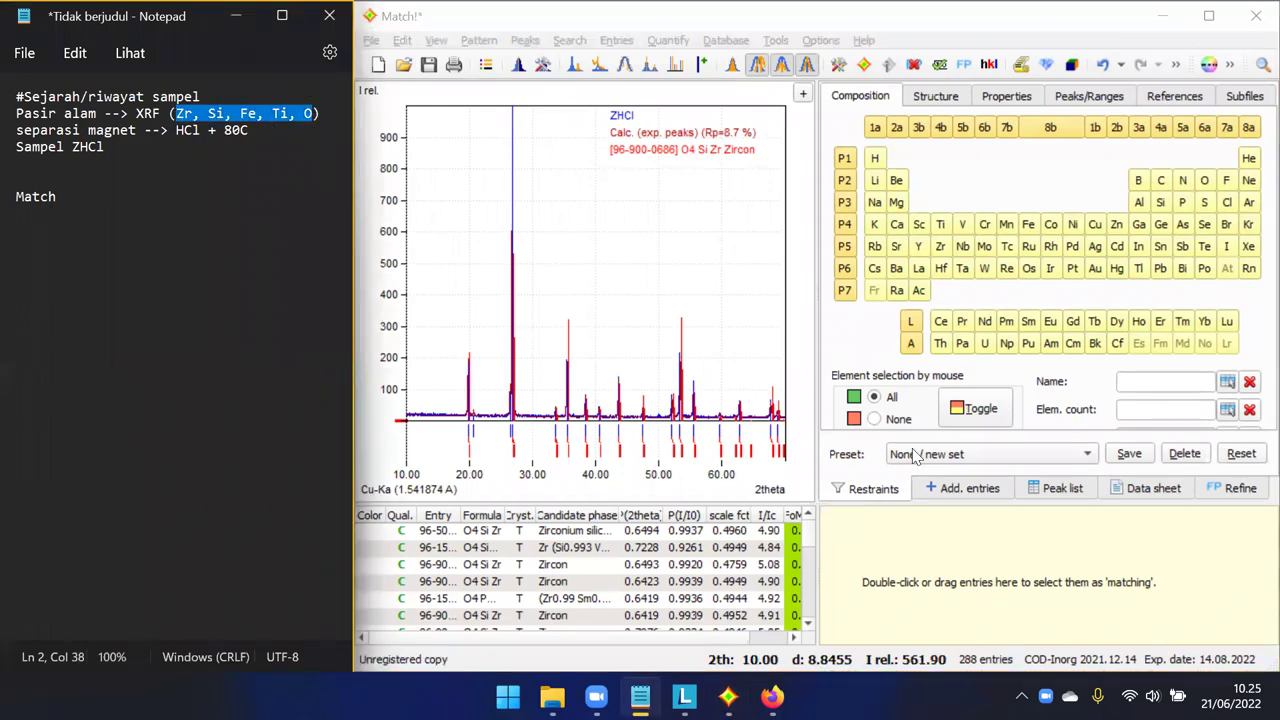
# Exclude all elements from the composition restraints, then allow only Zr, Si, O, Fe and Ti as optional elements.
pyautogui.click(975, 410)
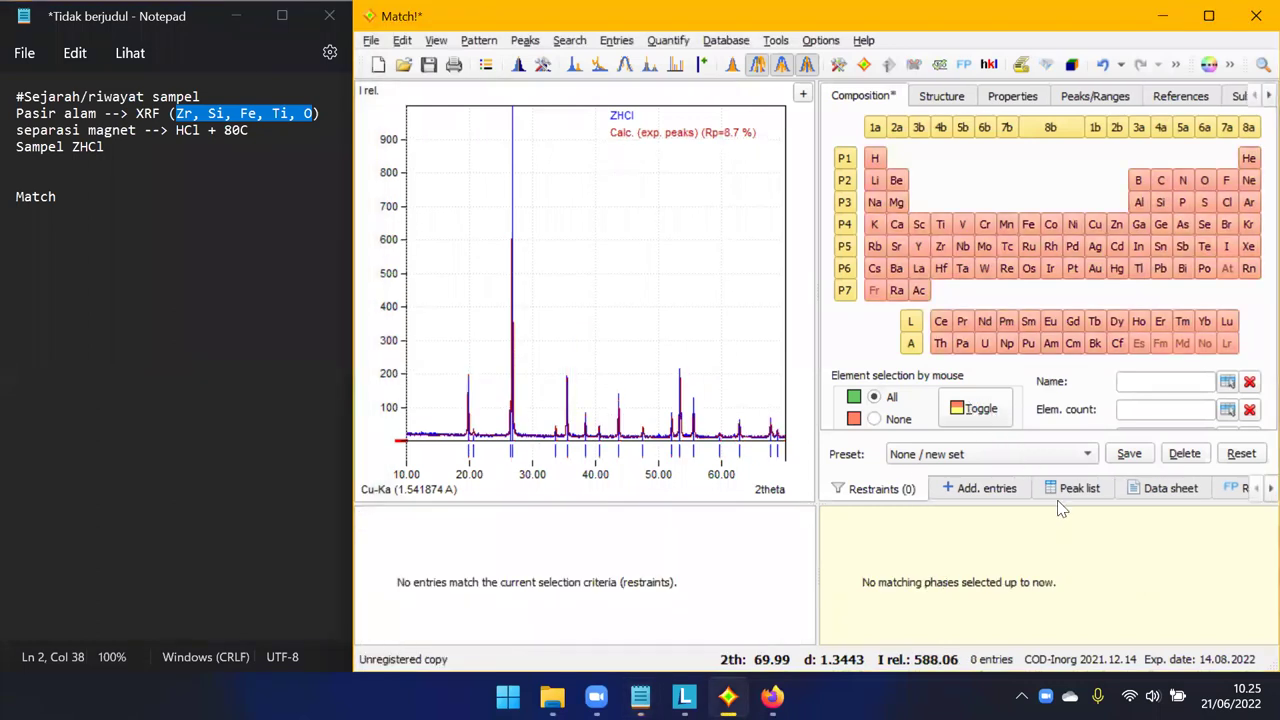
pyautogui.moveTo(1060, 507); pyautogui.dragTo(1051, 578)
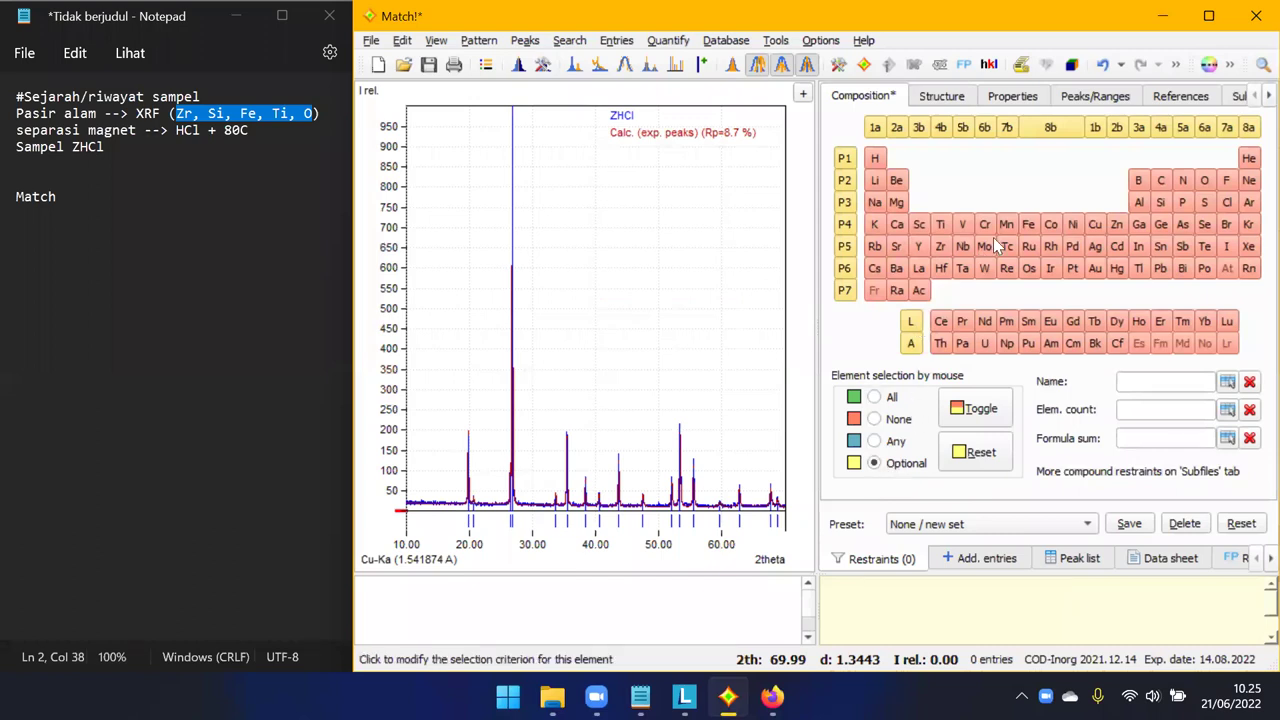
pyautogui.click(941, 250)
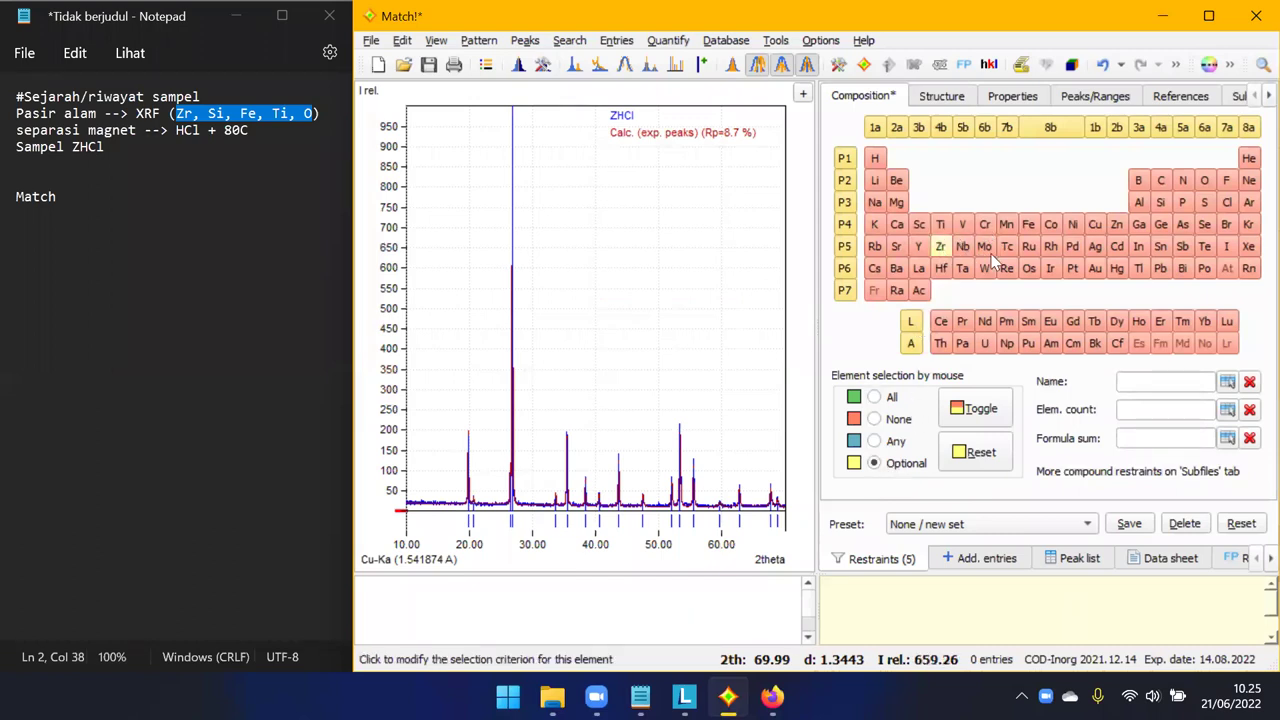
pyautogui.click(1160, 201)
pyautogui.click(1204, 181)
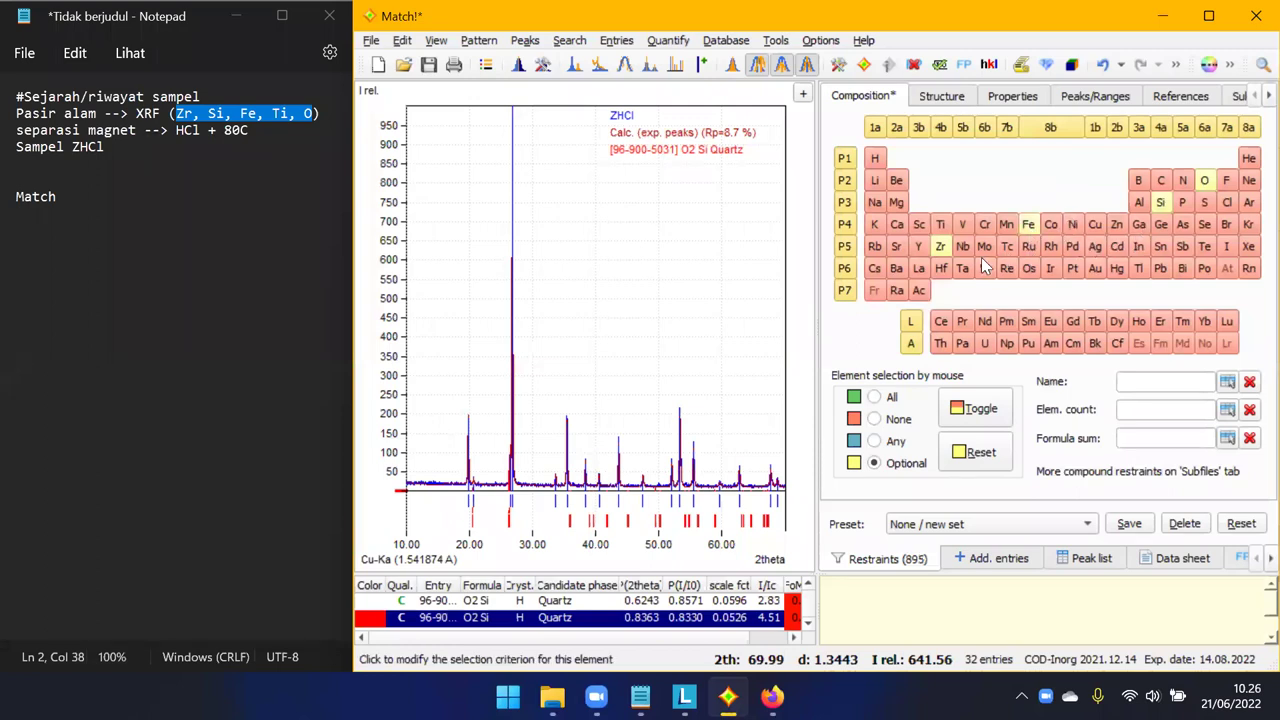
pyautogui.click(941, 225)
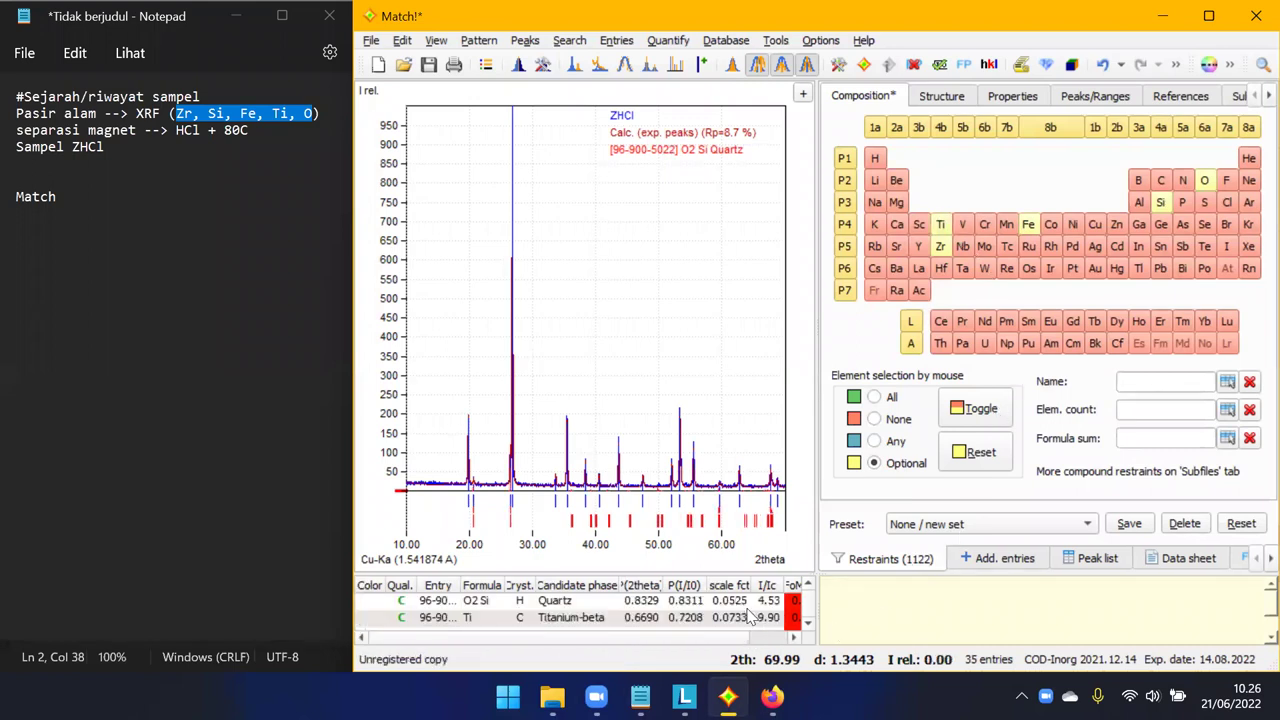
# Accept Zircon 96-500-0120 as a matching phase, compare Quartz entries 96-900-5033 and 96-901-0145, and accept 96-900-5033.
pyautogui.click(1207, 25)
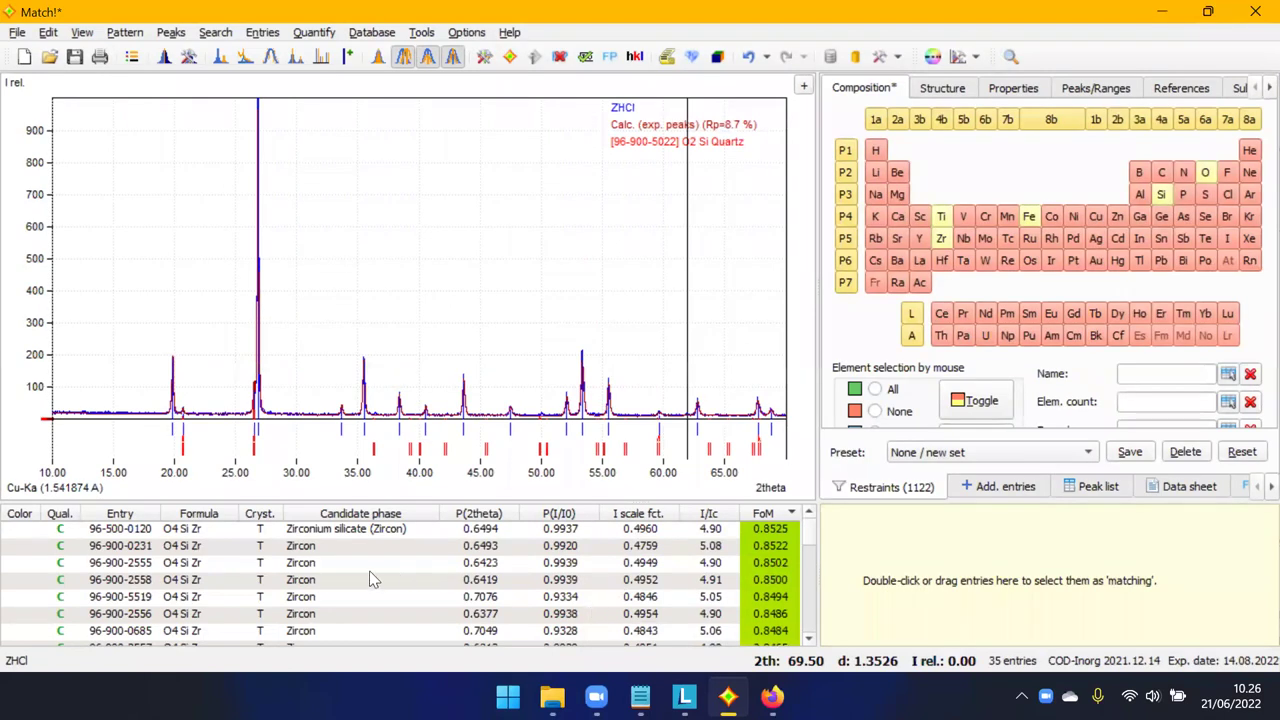
pyautogui.click(320, 532)
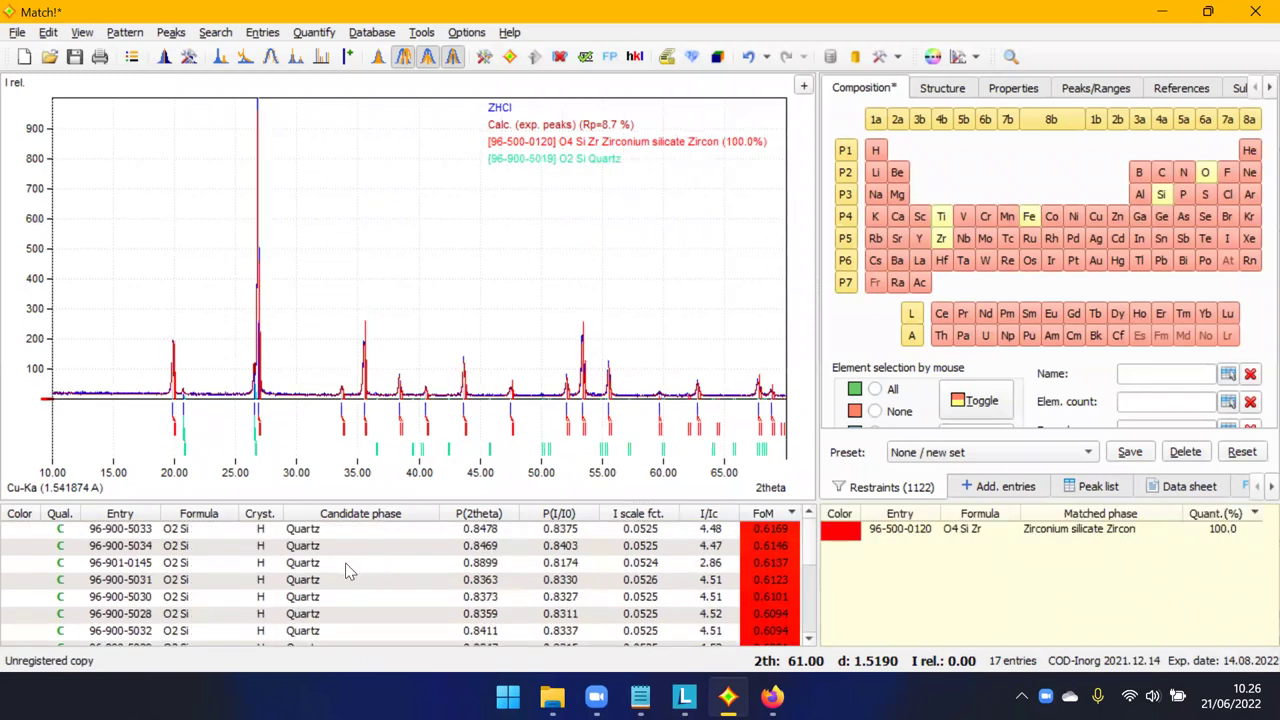
pyautogui.click(311, 538)
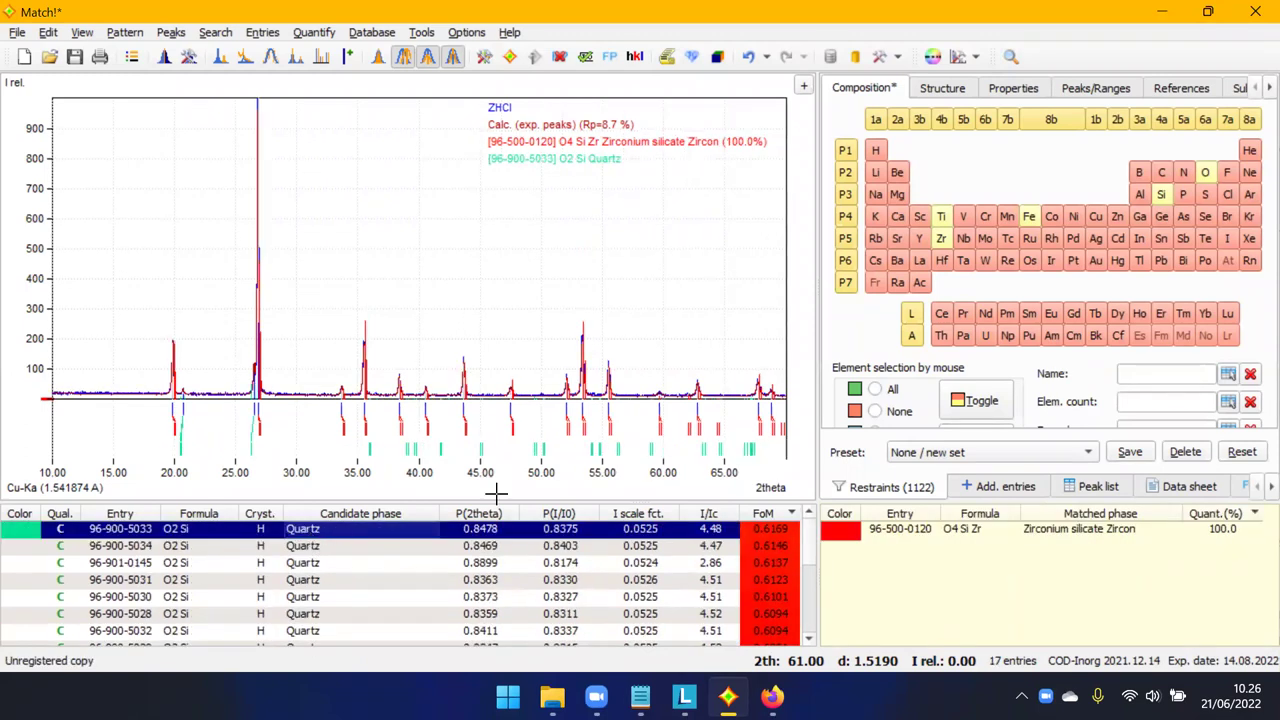
pyautogui.click(1170, 488)
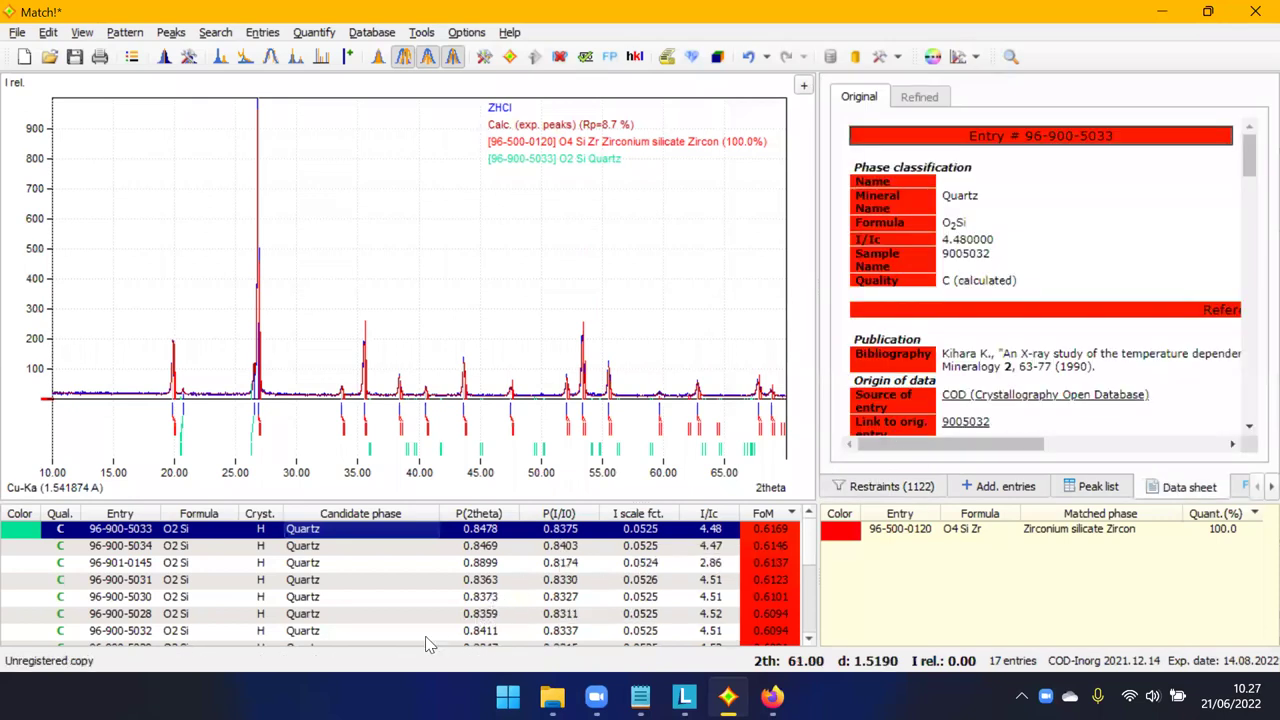
pyautogui.click(323, 565)
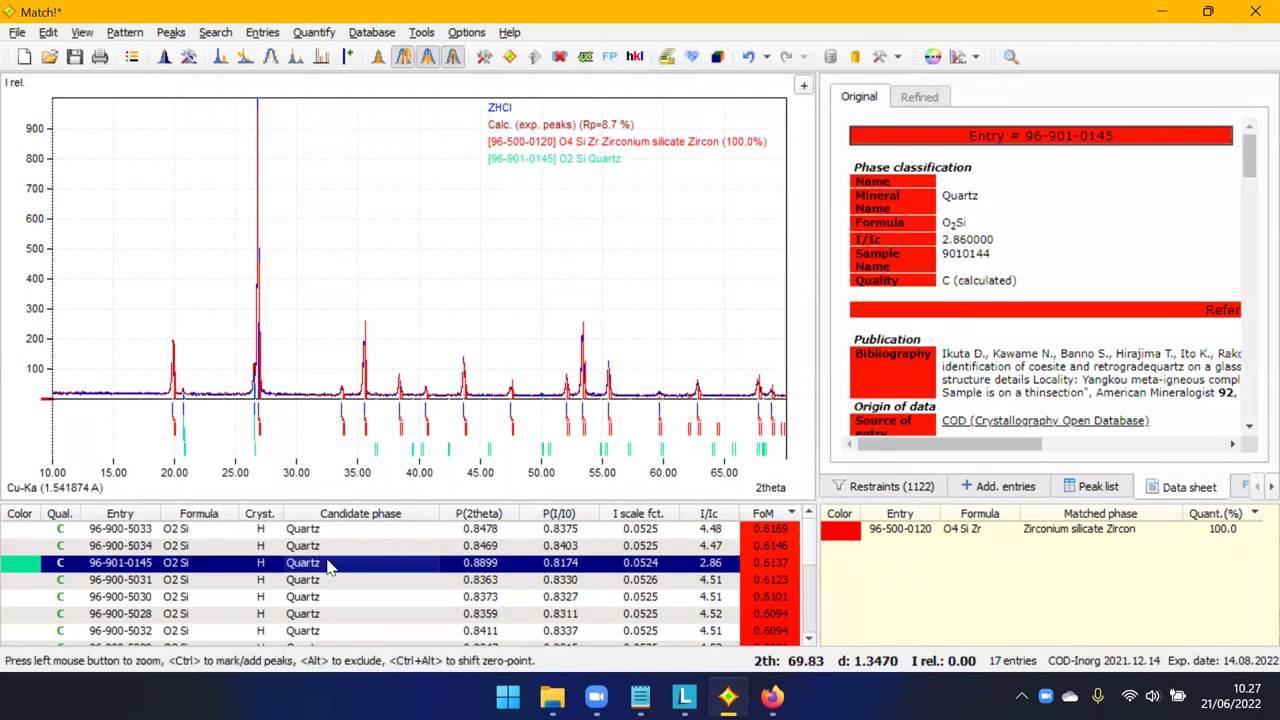
pyautogui.click(307, 531)
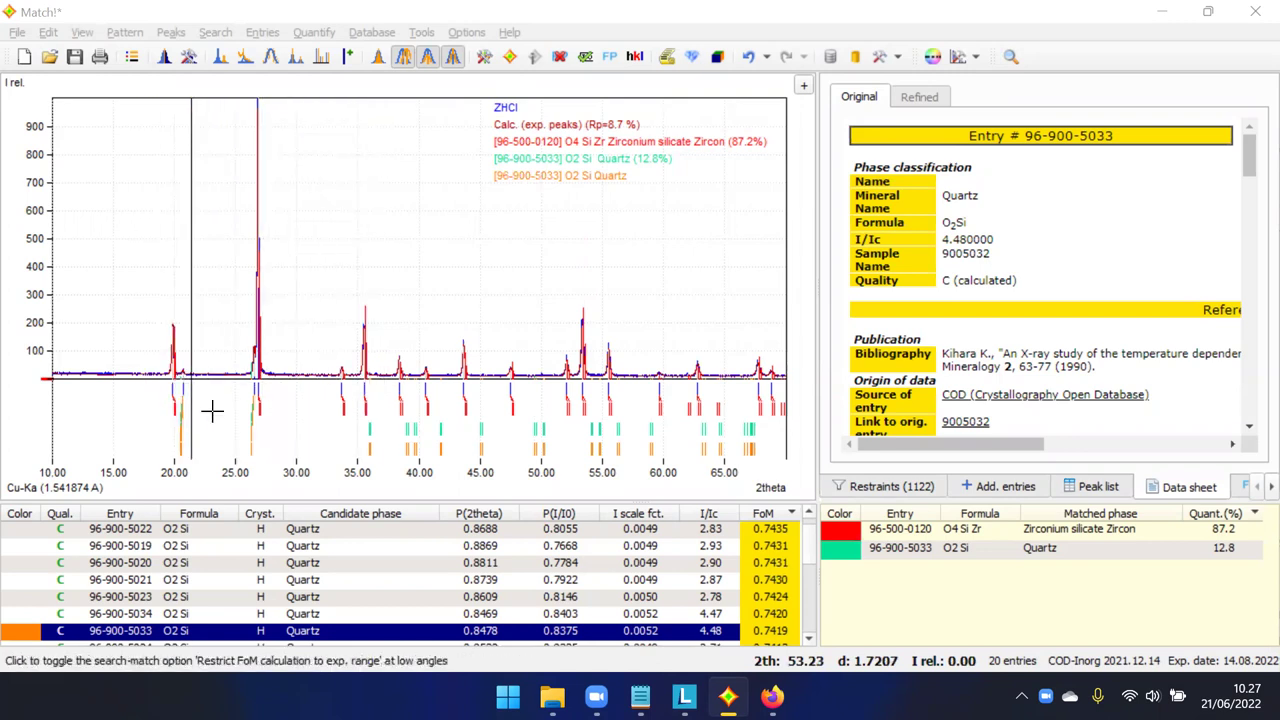
# Review the elemental composition and data sheets of the matched Quartz and Zircon phases, including Zircon's references and crystal structure.
pyautogui.click(930, 552)
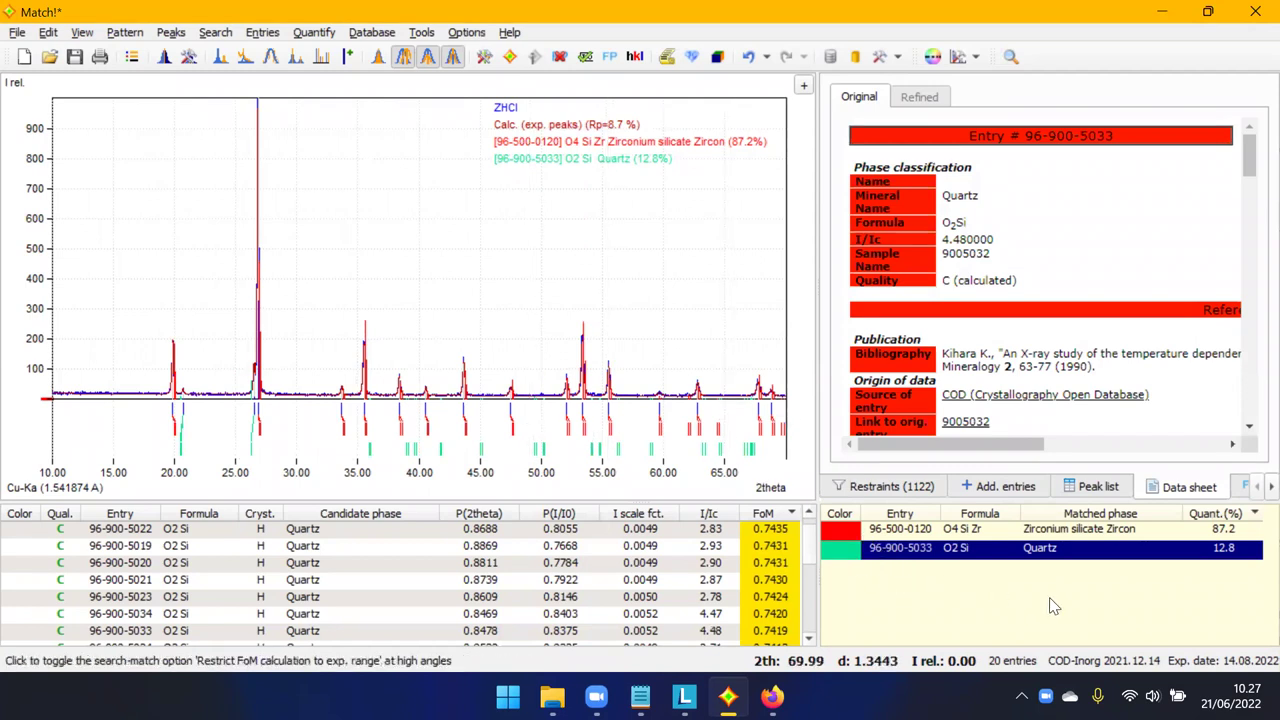
pyautogui.moveTo(1052, 606)
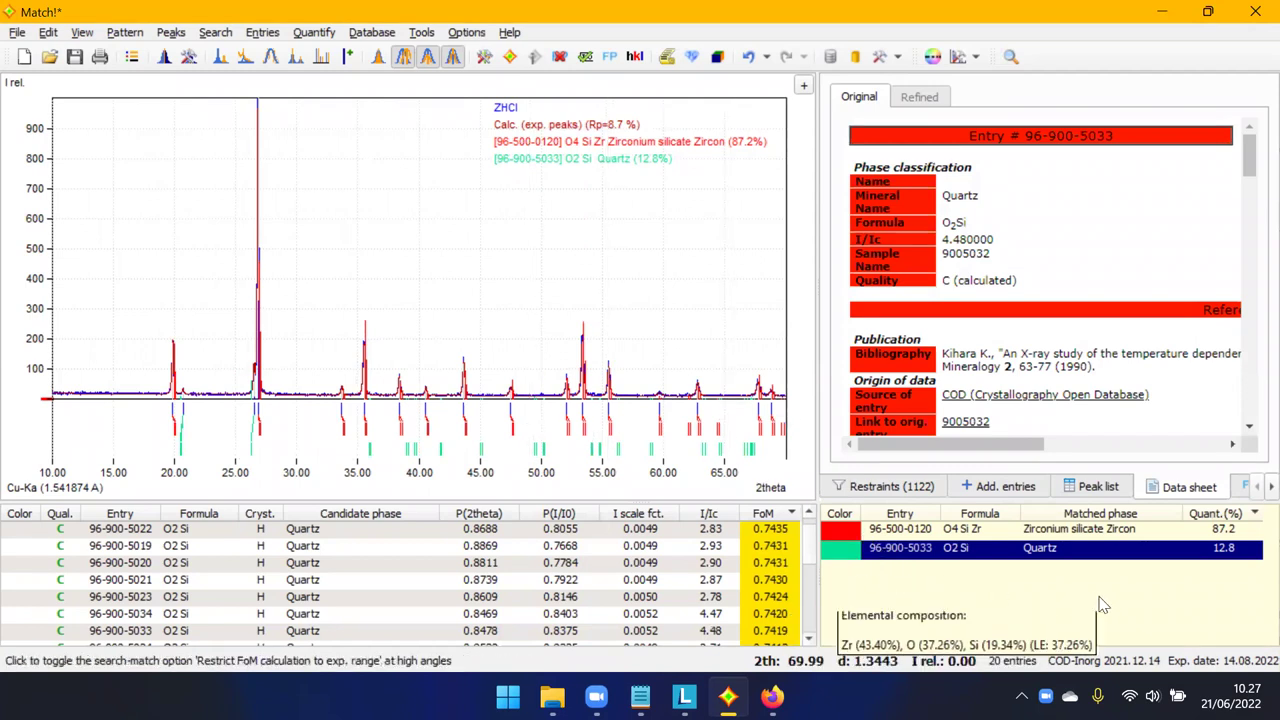
pyautogui.moveTo(963, 545)
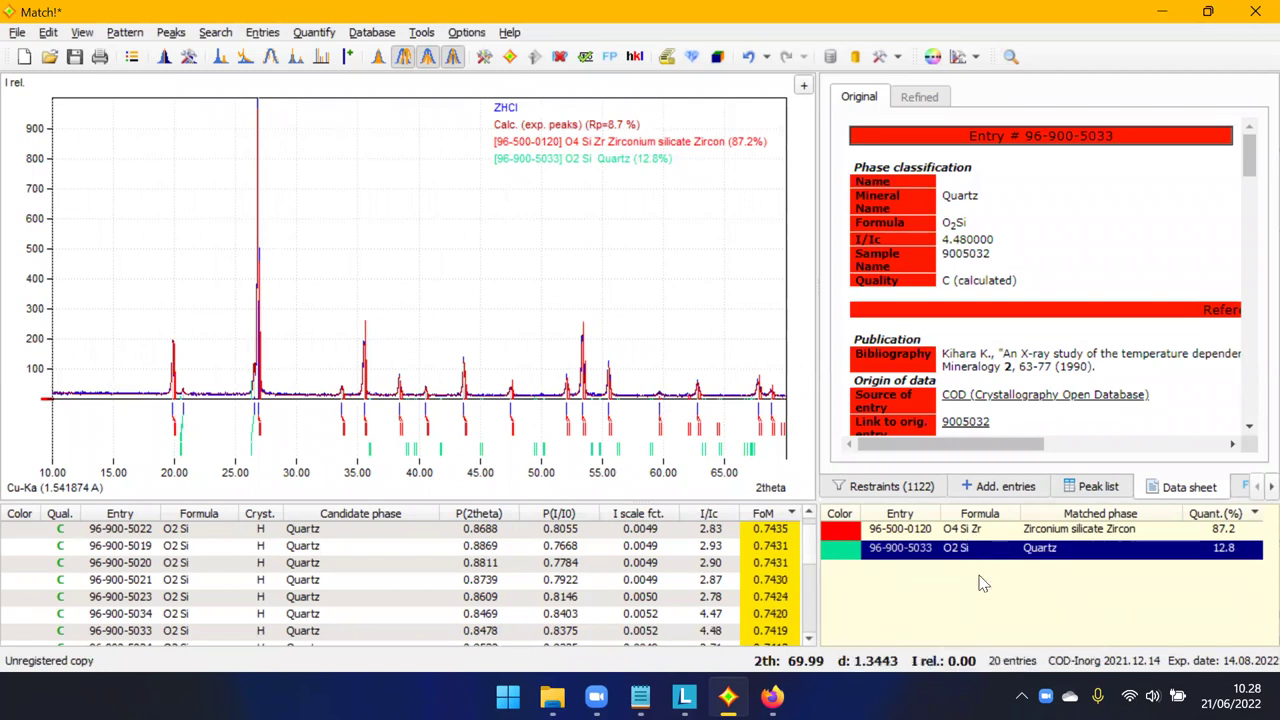
pyautogui.click(1028, 531)
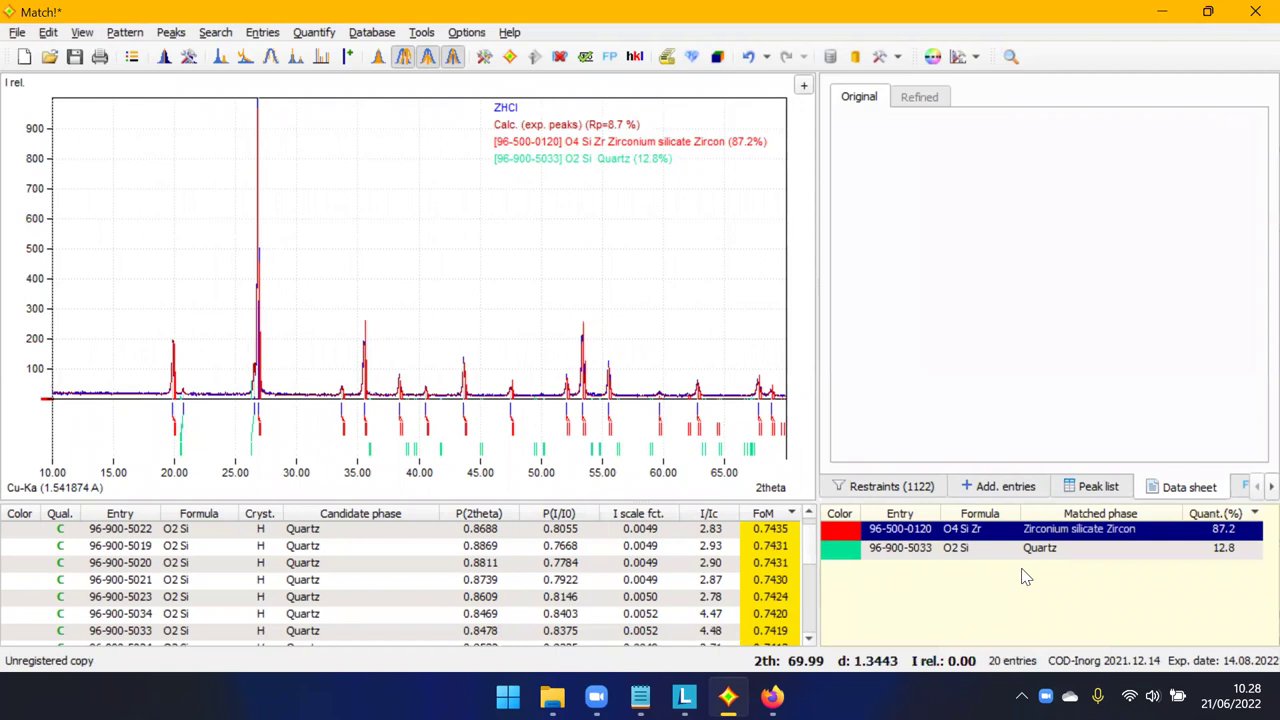
pyautogui.moveTo(1025, 576)
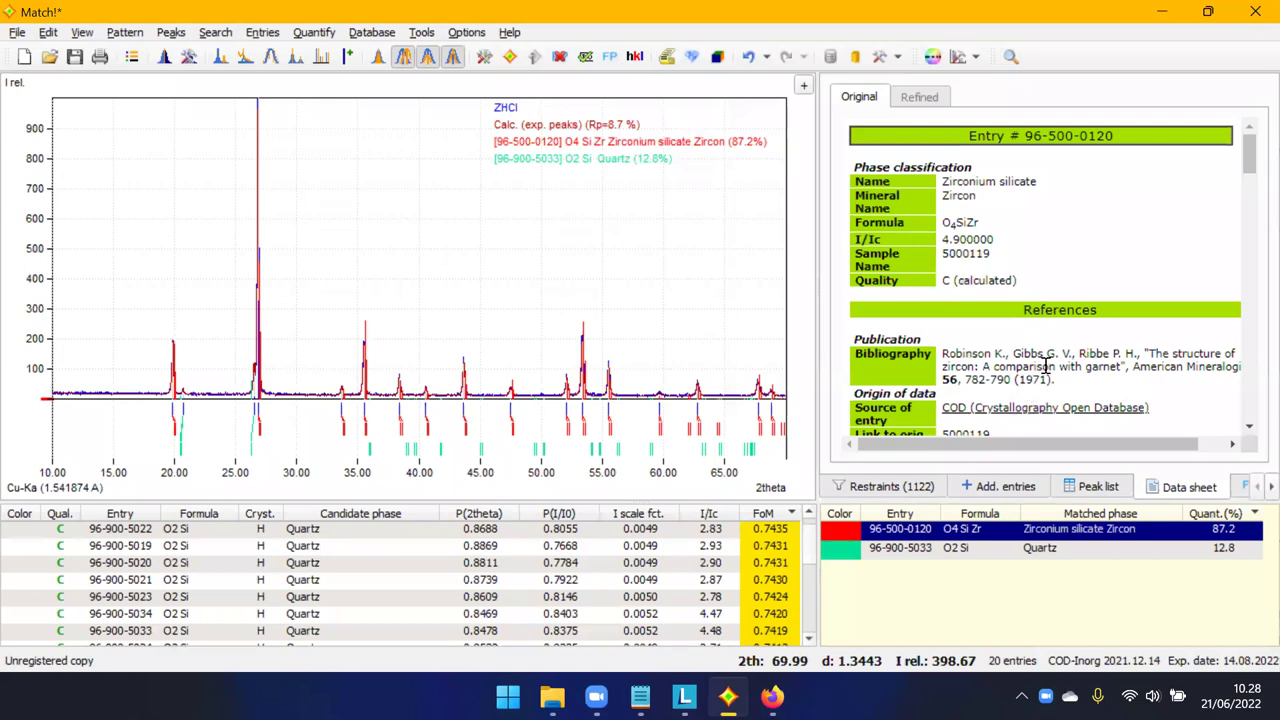
pyautogui.scroll(-3, 1046, 366)
pyautogui.scroll(3, 1046, 366)
pyautogui.scroll(-3, 1070, 420)
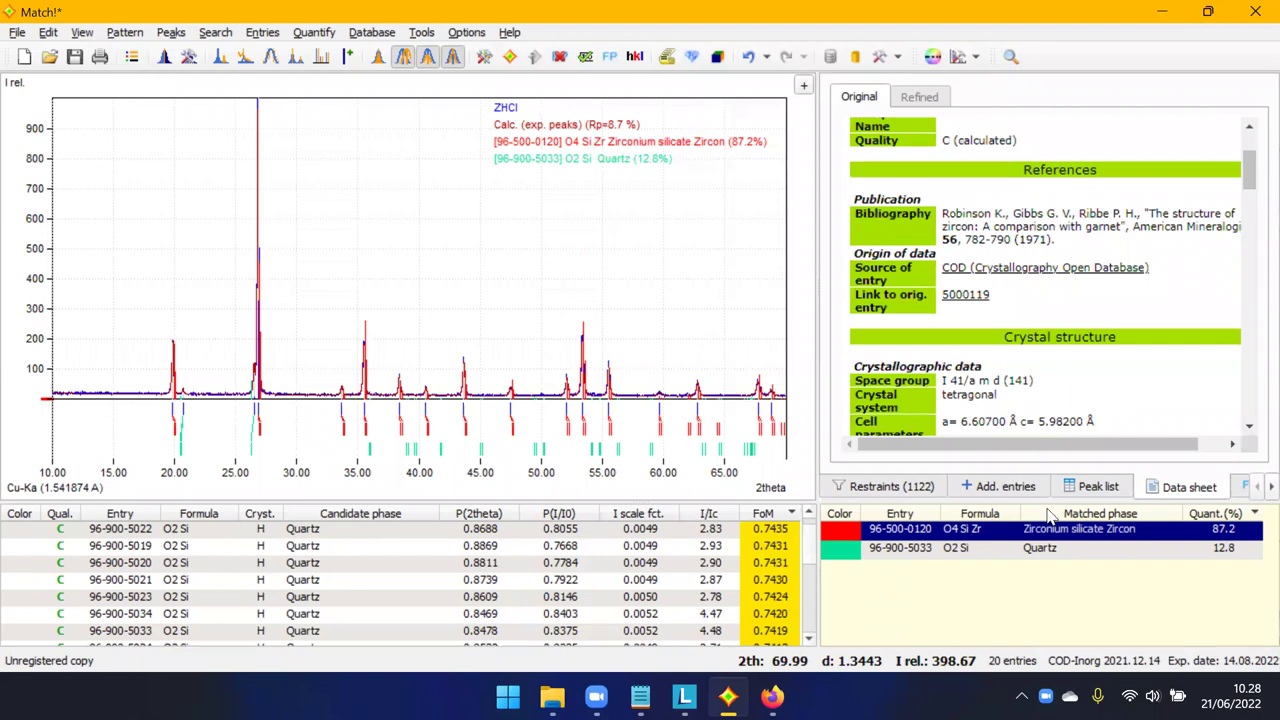
# Download the Zircon entry's original CIF from the Crystallography Open Database and rename it 5000119-QUARTZ.cif in the Downloads folder.
pyautogui.moveTo(1057, 541)
pyautogui.click(976, 300)
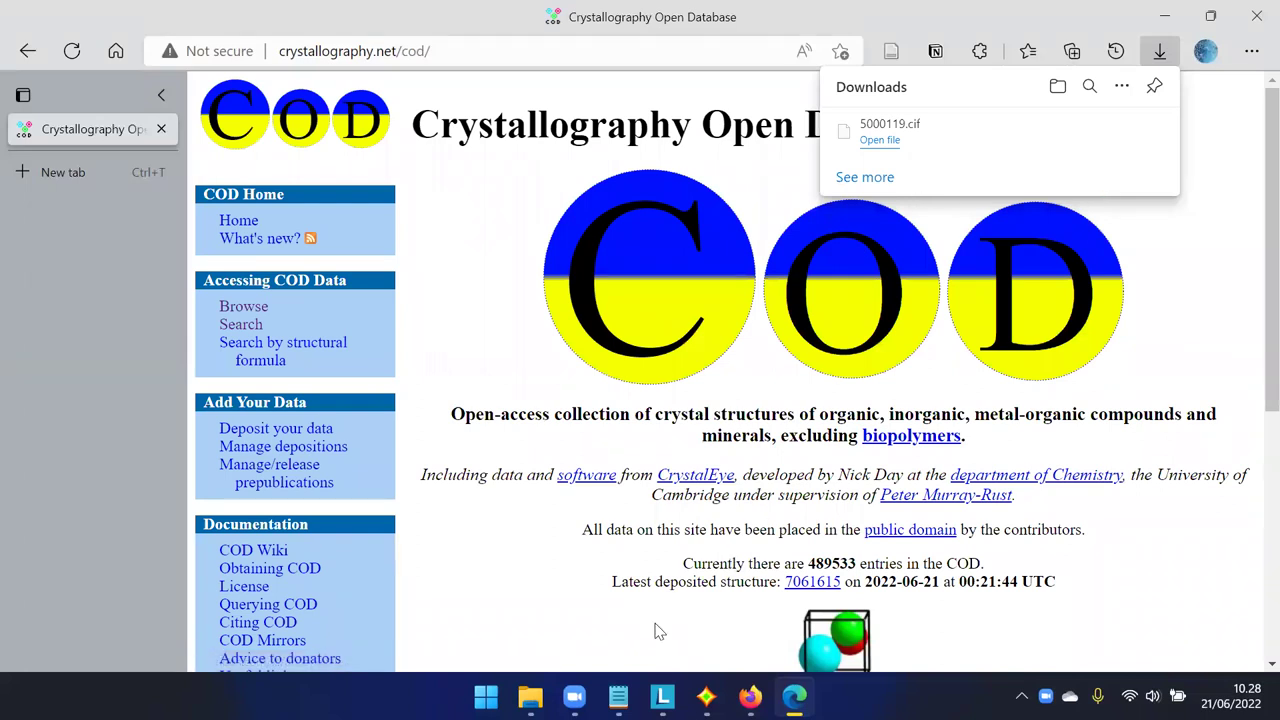
pyautogui.click(530, 697)
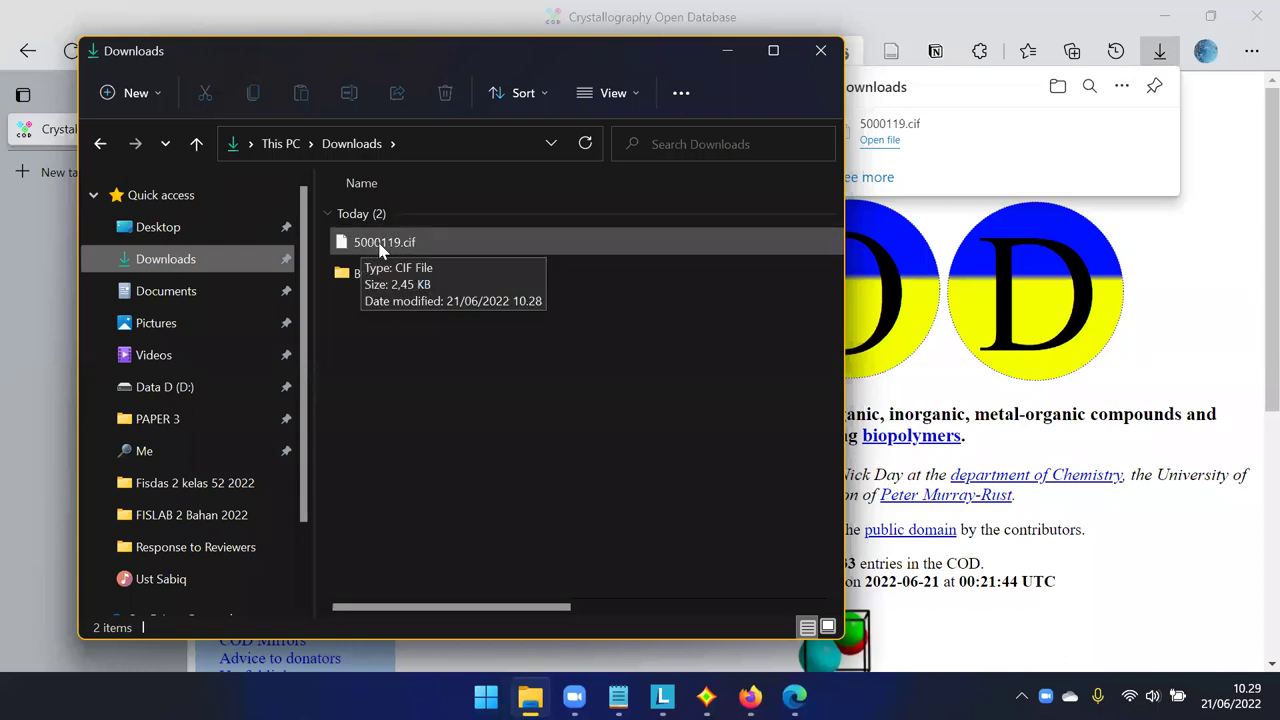
pyautogui.click(404, 252)
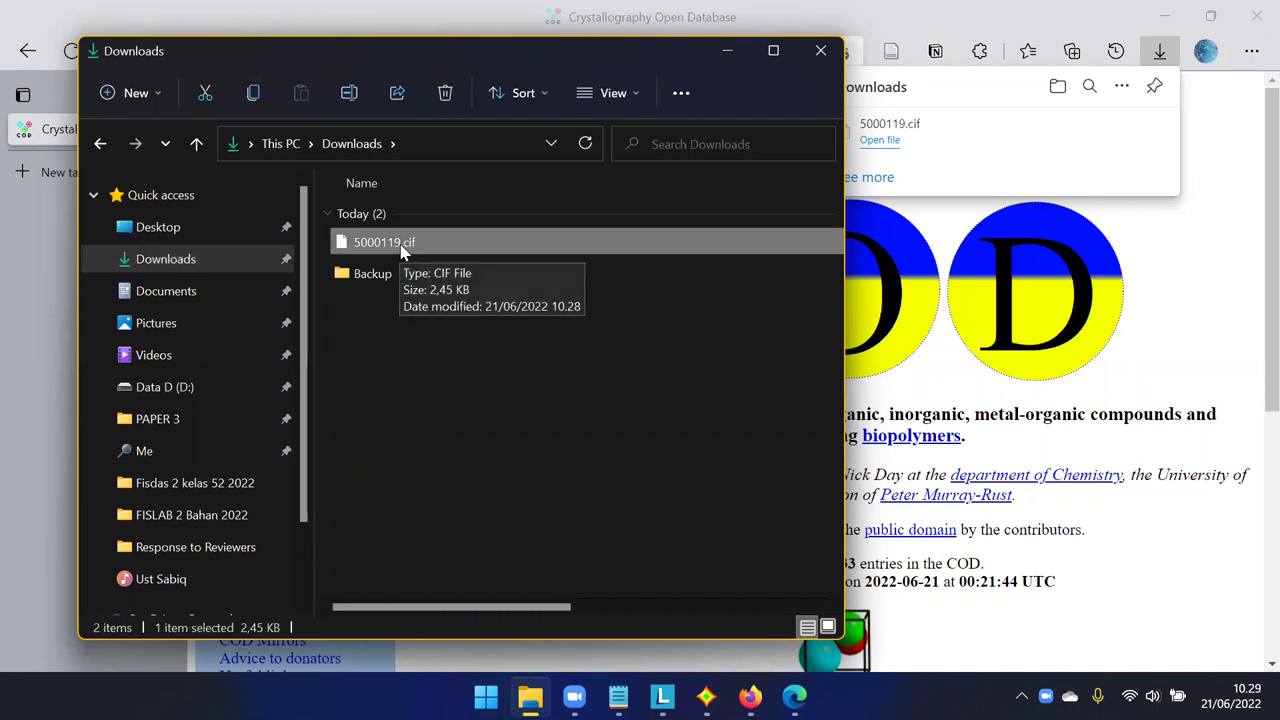
pyautogui.click(401, 250)
pyautogui.click(403, 251)
pyautogui.write('-QUARTZ')
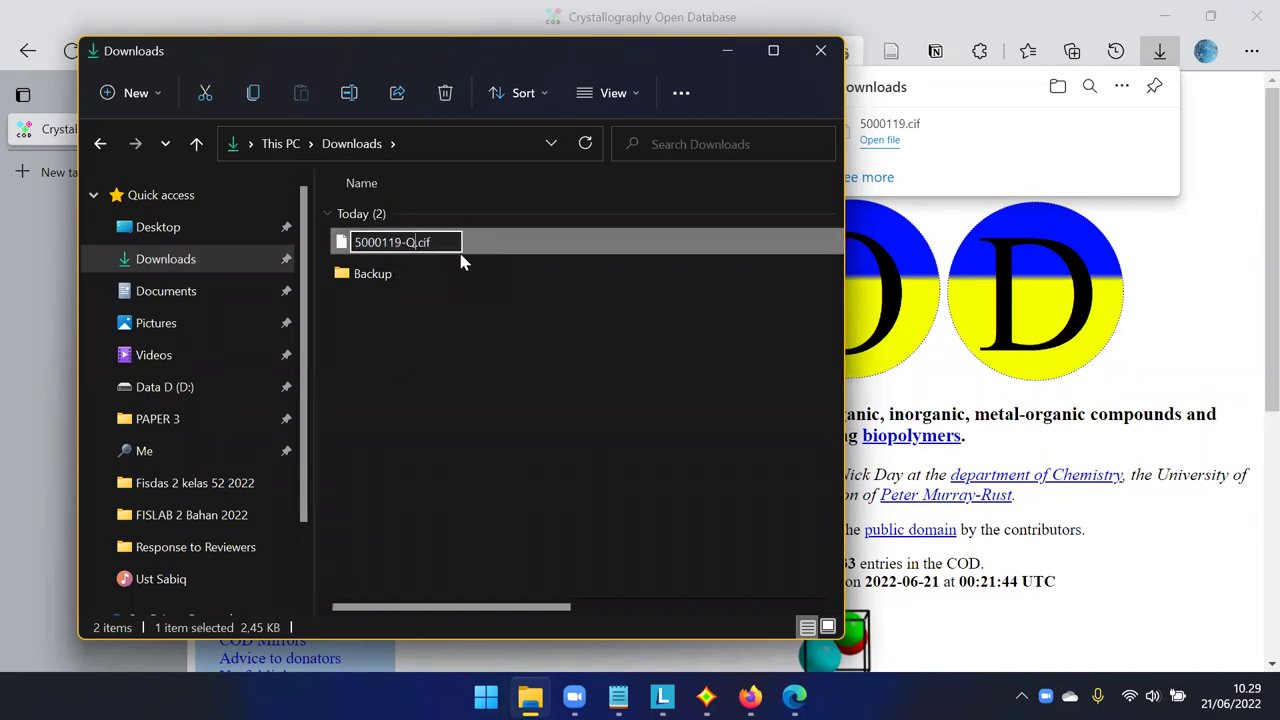
pyautogui.click(478, 319)
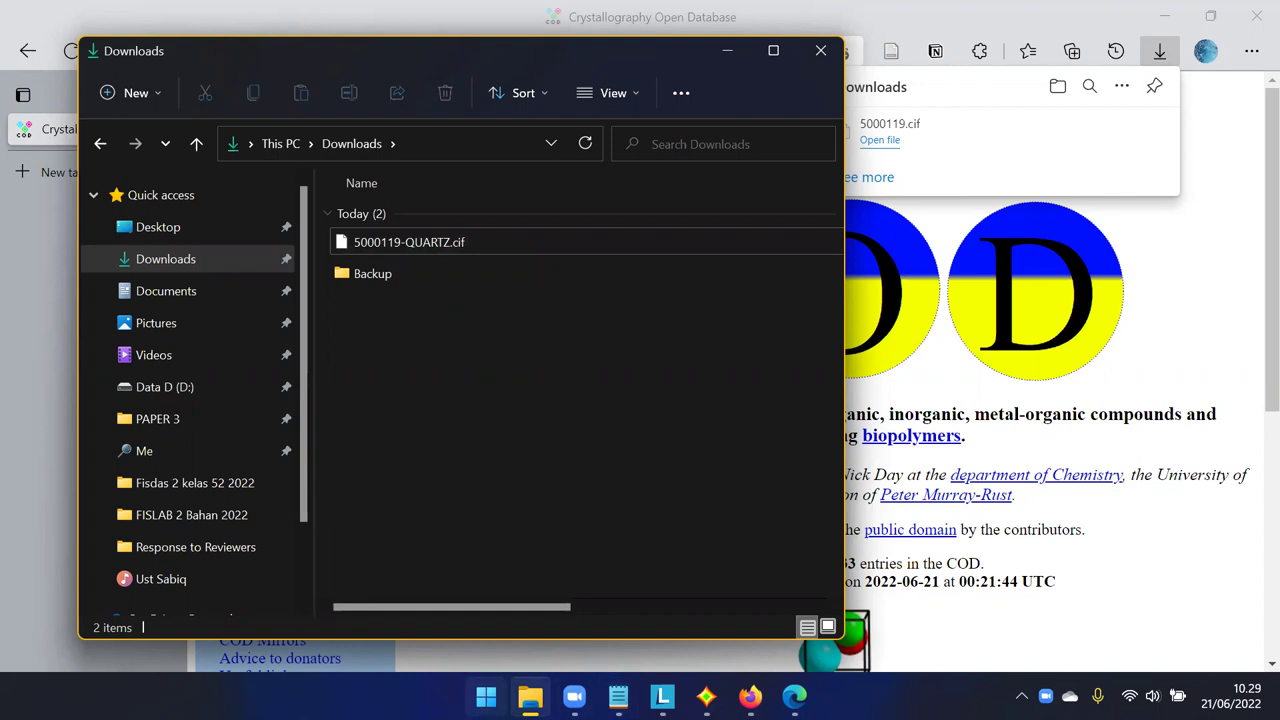
# Open 5000119-QUARTZ.cif from the Downloads folder in a new Notepad window and bring that window into full view.
pyautogui.click(486, 696)
pyautogui.write('NOTE')
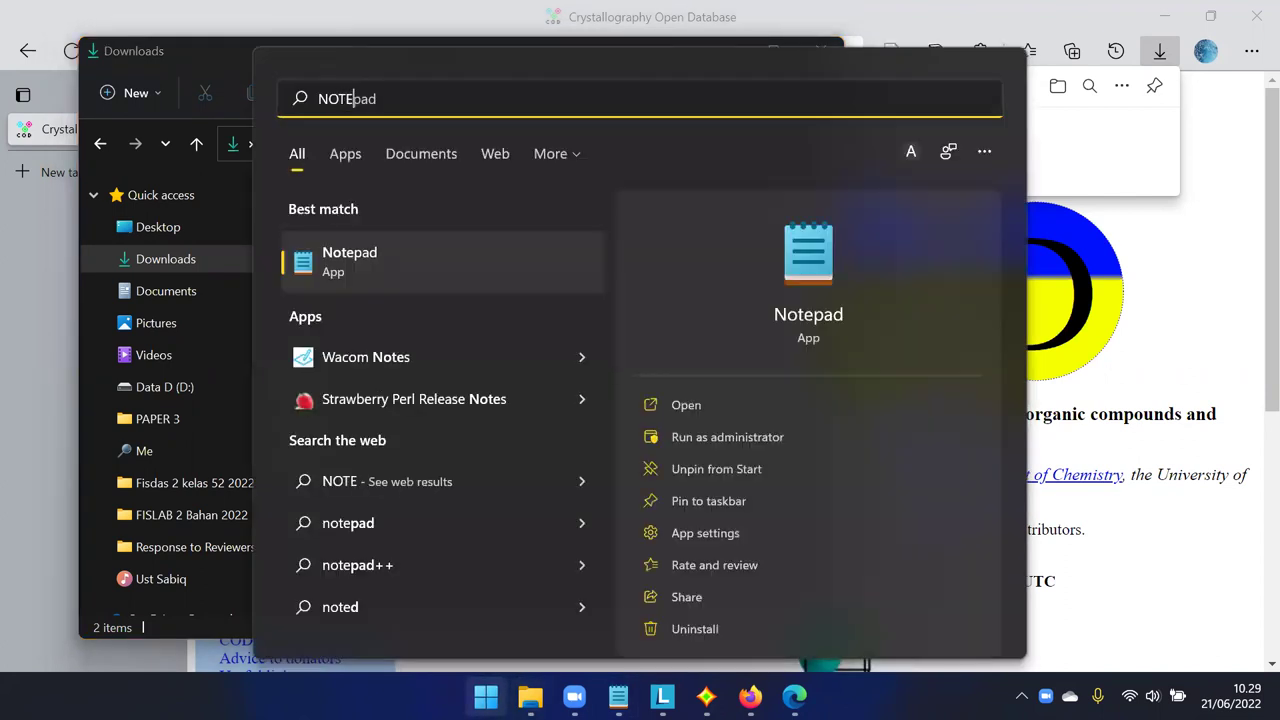
pyautogui.click(371, 276)
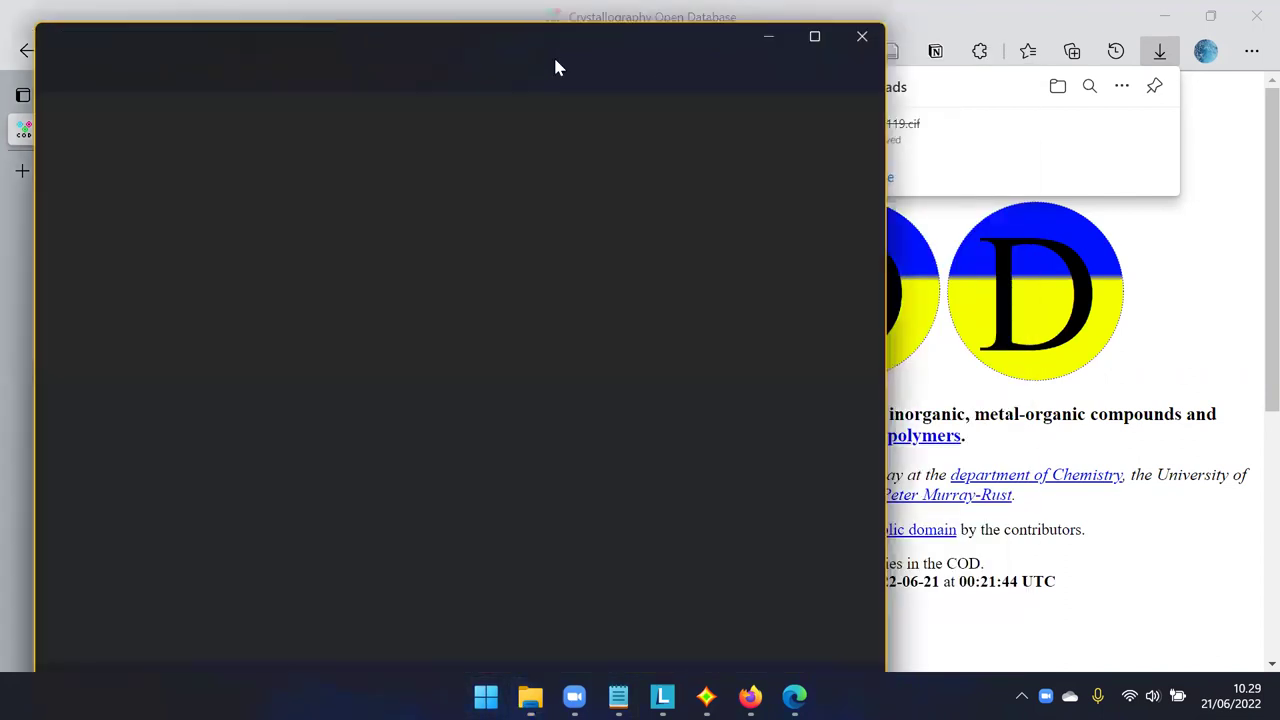
pyautogui.moveTo(431, 40); pyautogui.dragTo(875, 72)
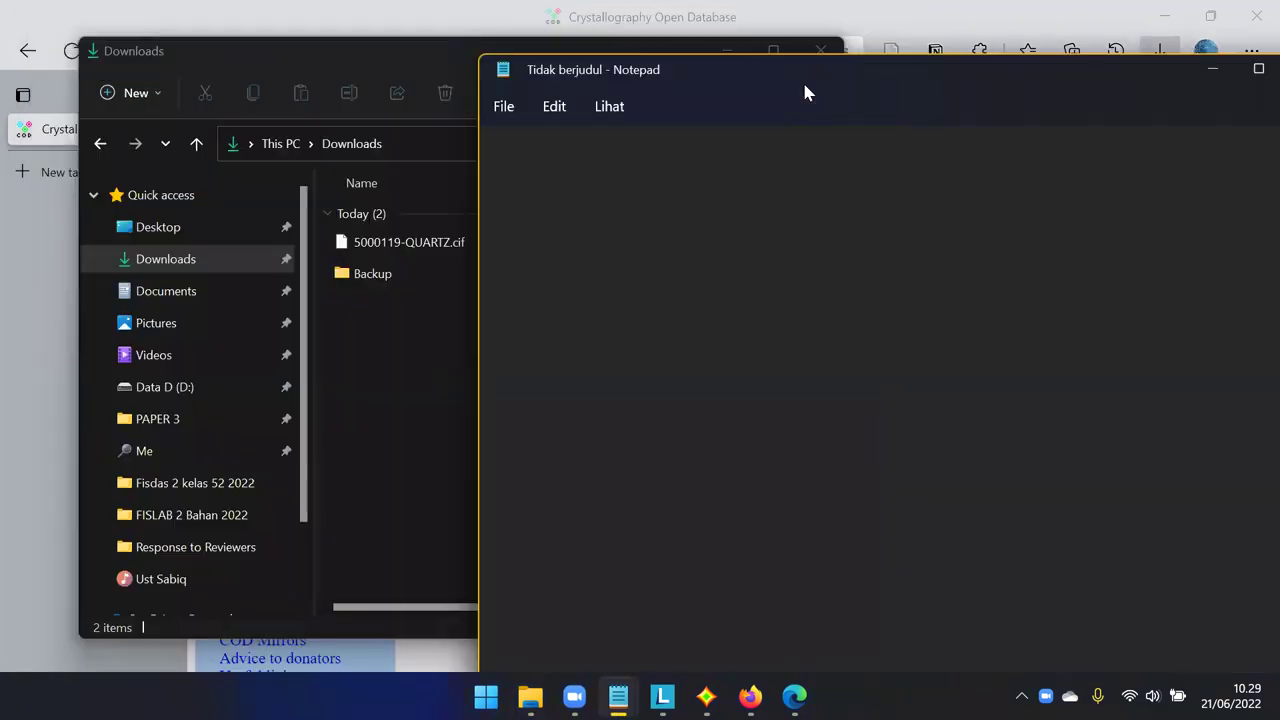
pyautogui.moveTo(400, 45); pyautogui.dragTo(322, 71)
pyautogui.click(266, 268)
pyautogui.moveTo(266, 268); pyautogui.dragTo(1003, 248)
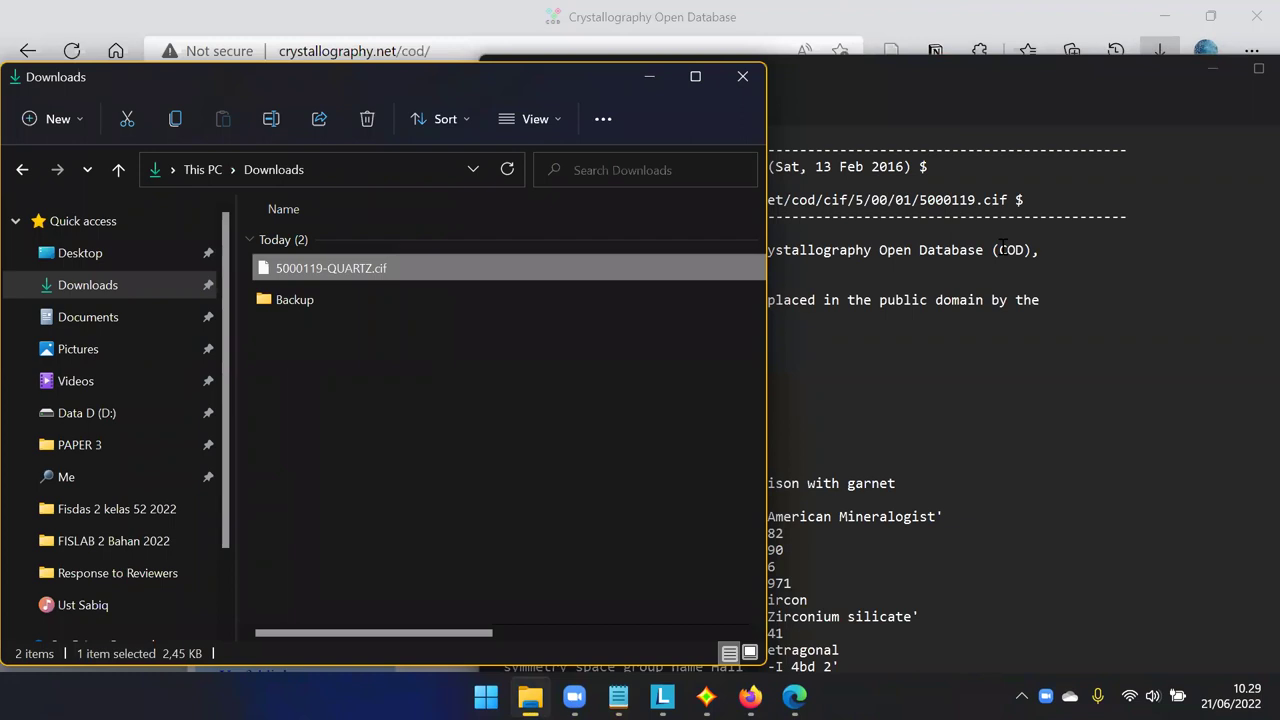
pyautogui.click(969, 66)
pyautogui.moveTo(969, 66); pyautogui.dragTo(770, 50)
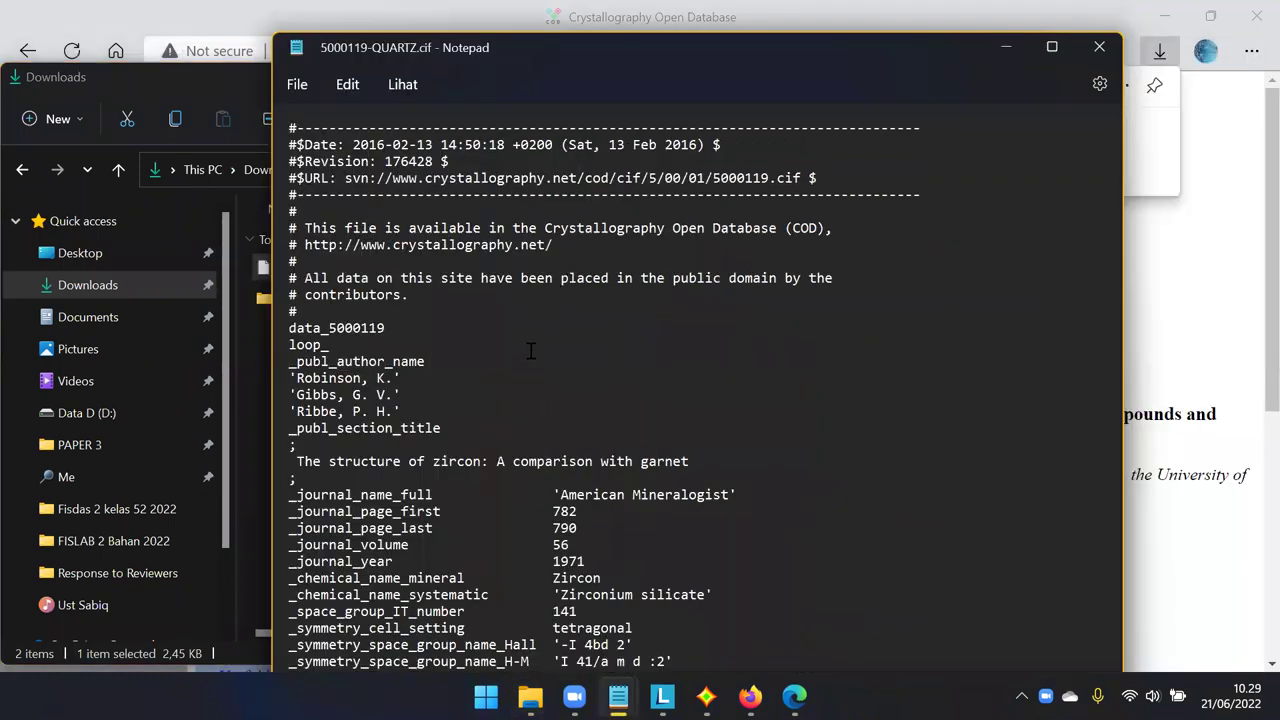
# Read through the CIF's publication, symmetry and cell data, then minimize Notepad, the file window and the browser to return to Match!
pyautogui.scroll(-5, 524, 400)
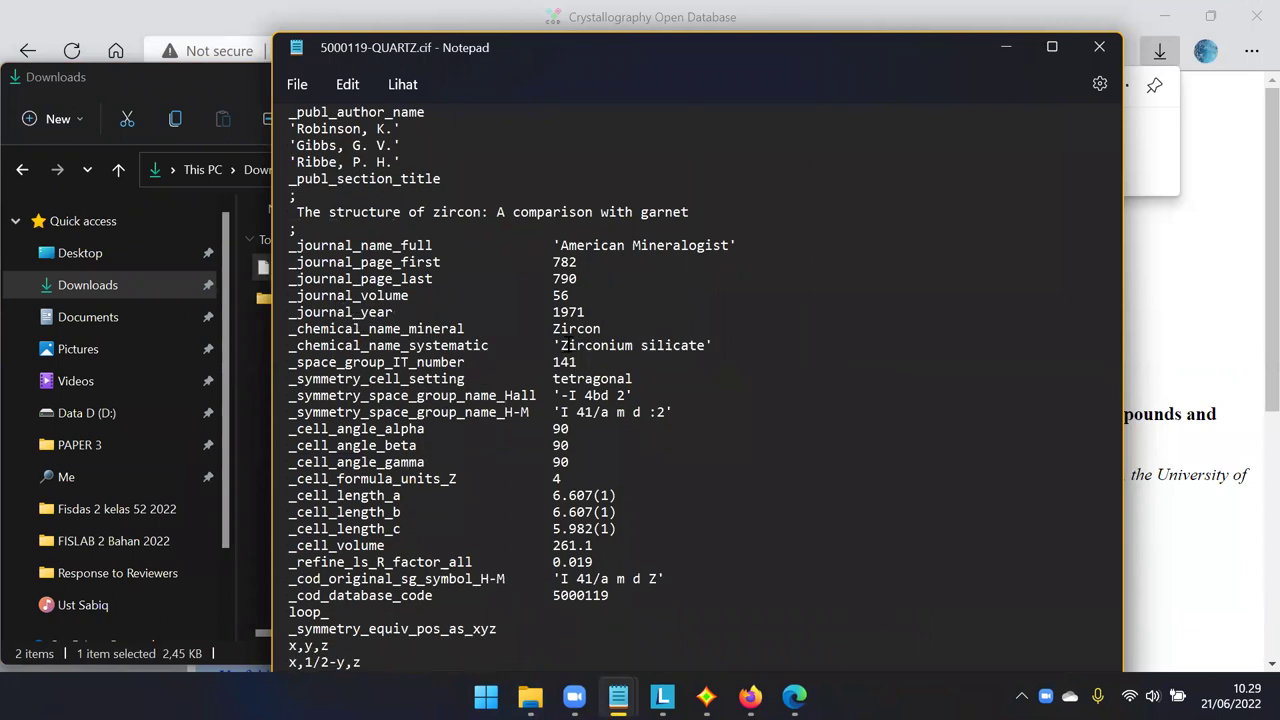
pyautogui.scroll(2, 595, 341)
pyautogui.scroll(3, 592, 257)
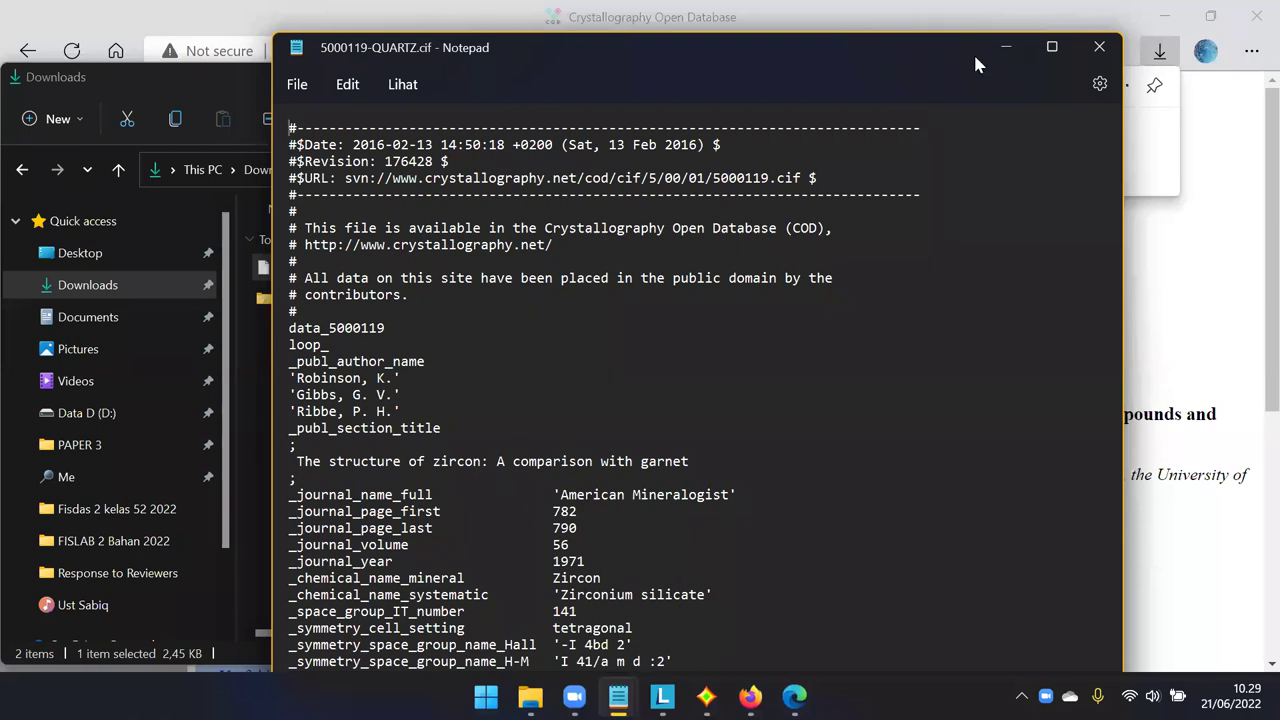
pyautogui.click(1004, 47)
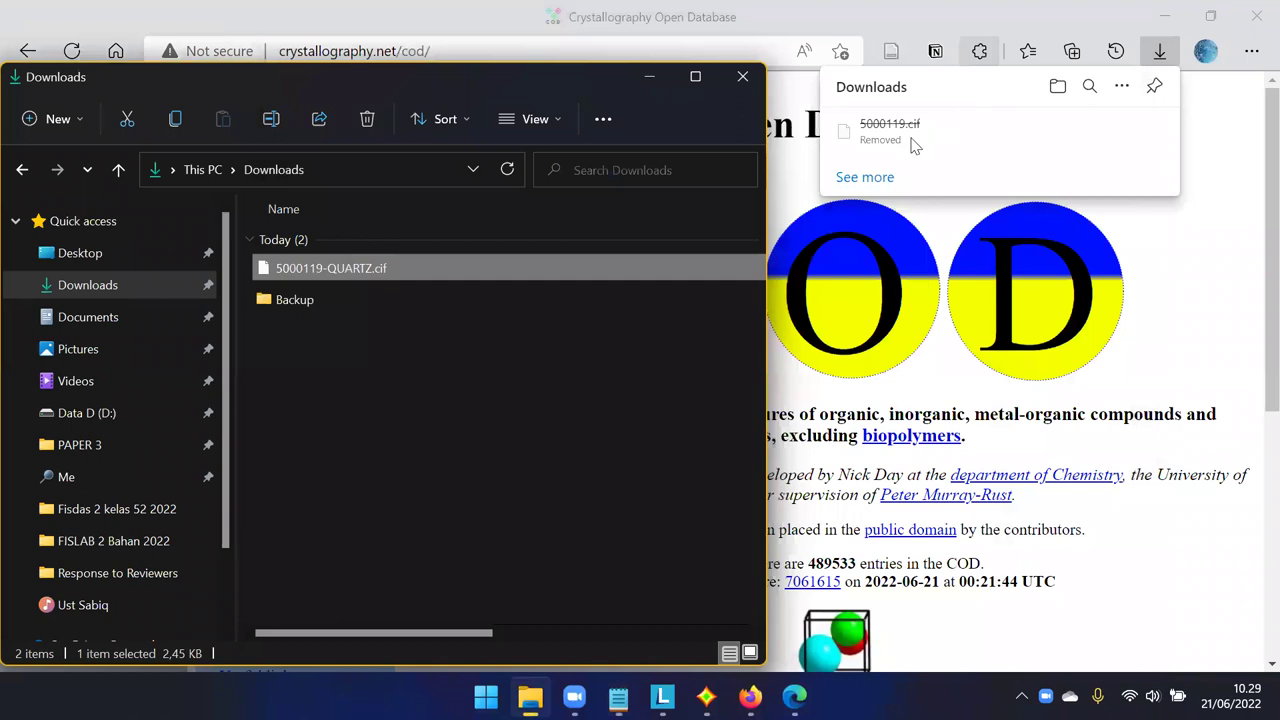
pyautogui.click(652, 76)
pyautogui.click(1164, 16)
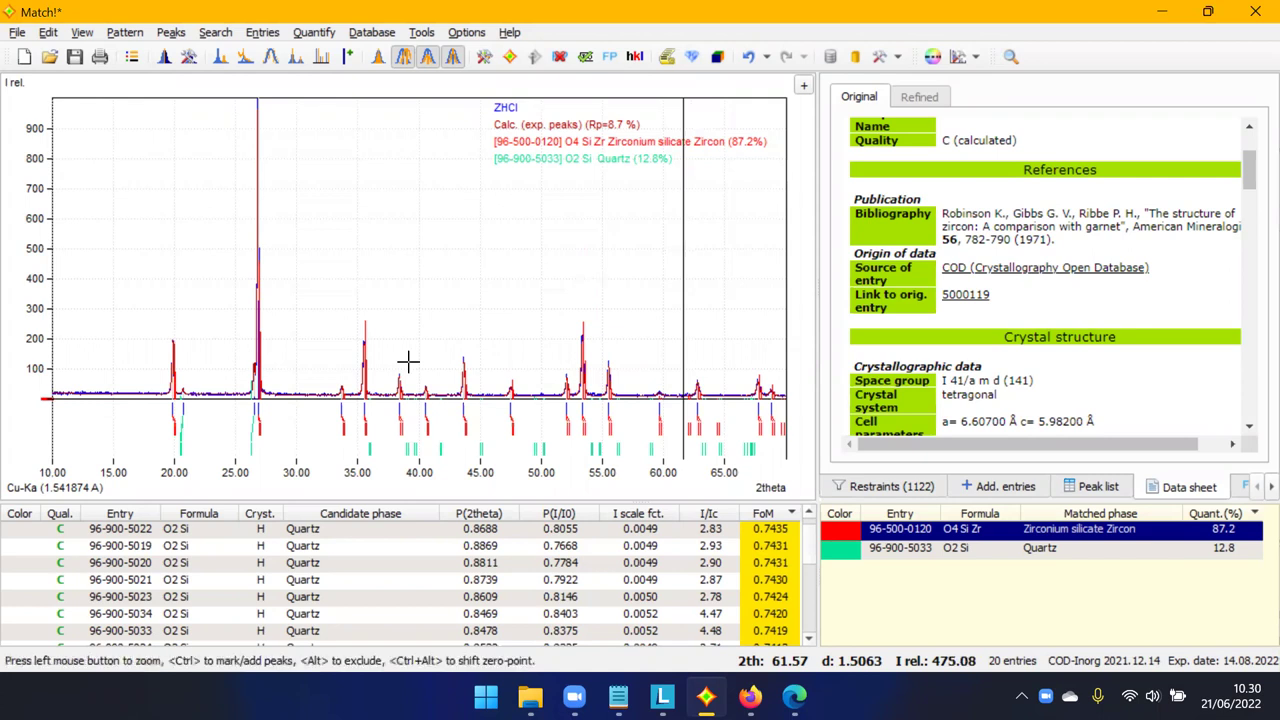
# Show the background curve on the diffraction pattern and inspect the peaks between about 18 and 26 degrees 2theta, then restore the full range.
pyautogui.moveTo(142, 322); pyautogui.dragTo(266, 357)
pyautogui.rightClick(229, 394)
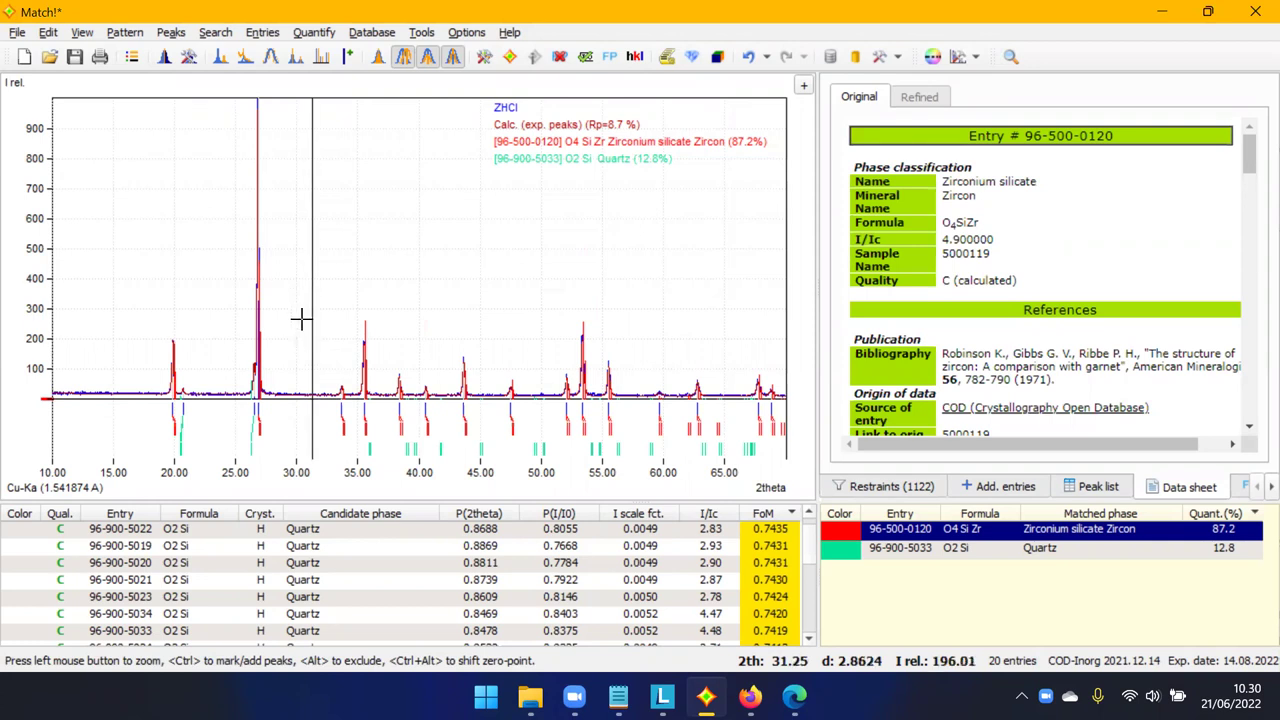
pyautogui.rightClick(364, 250)
pyautogui.click(368, 290)
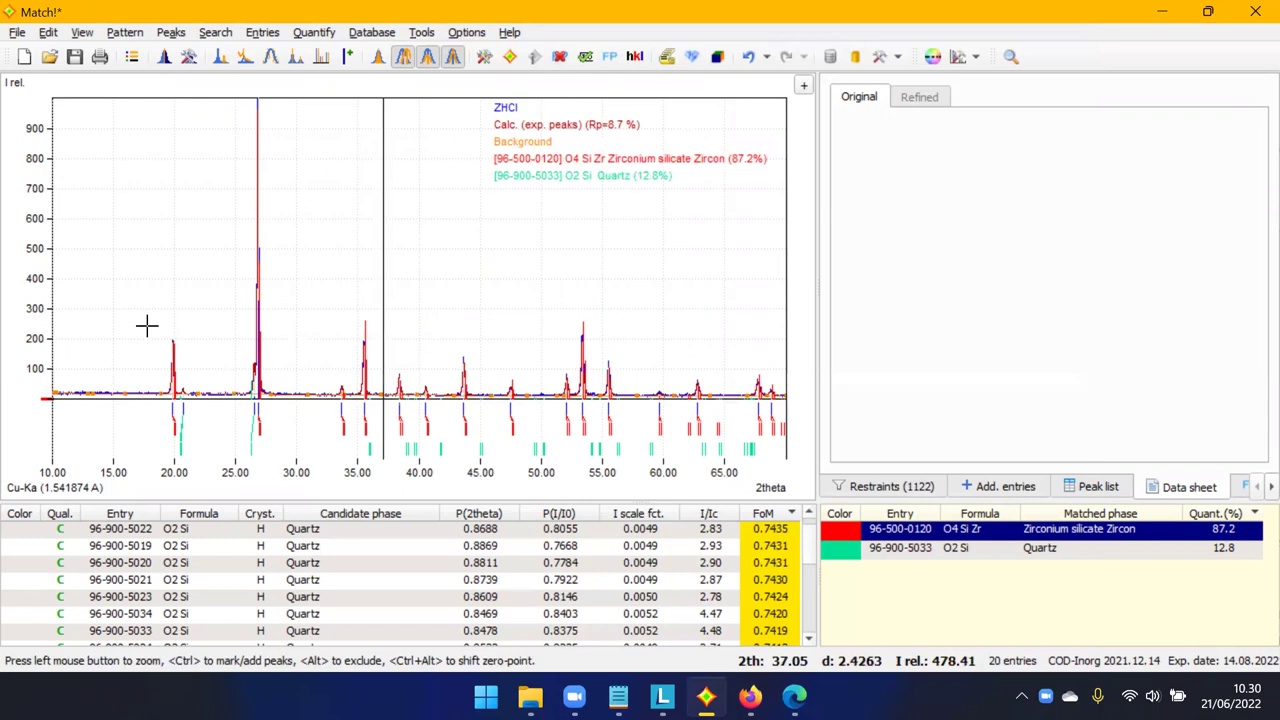
pyautogui.click(289, 427)
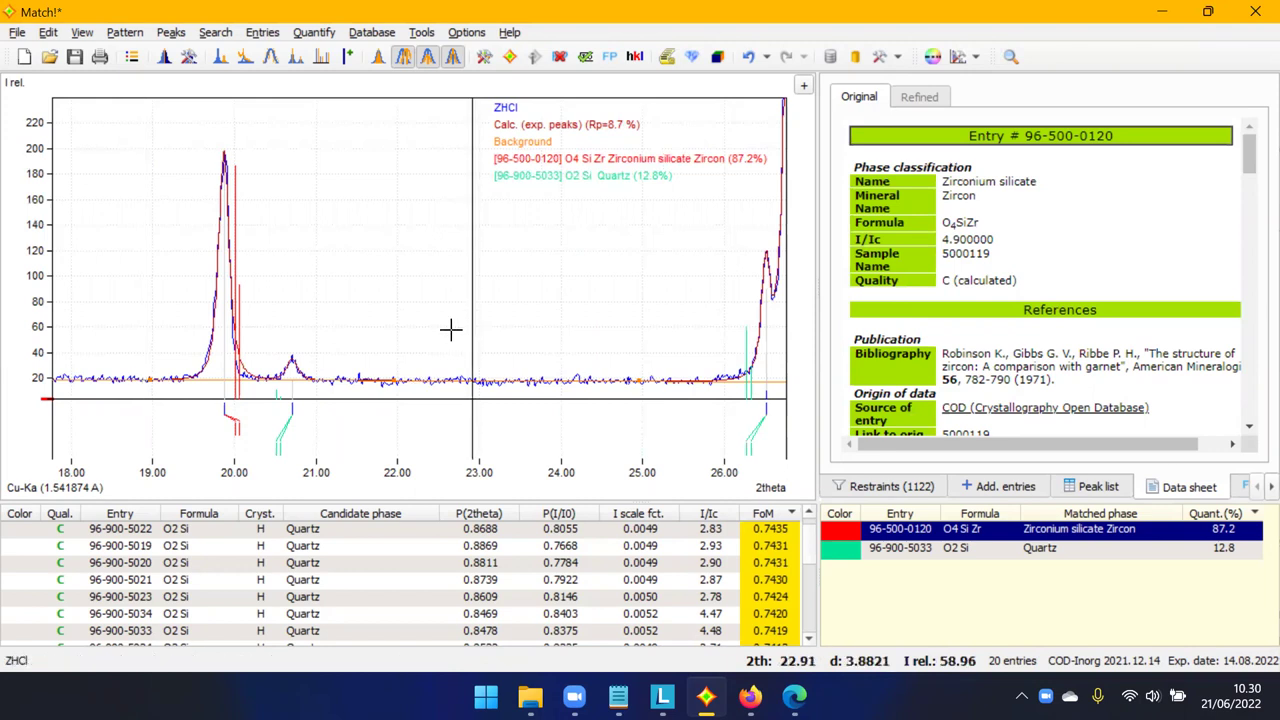
pyautogui.rightClick(430, 381)
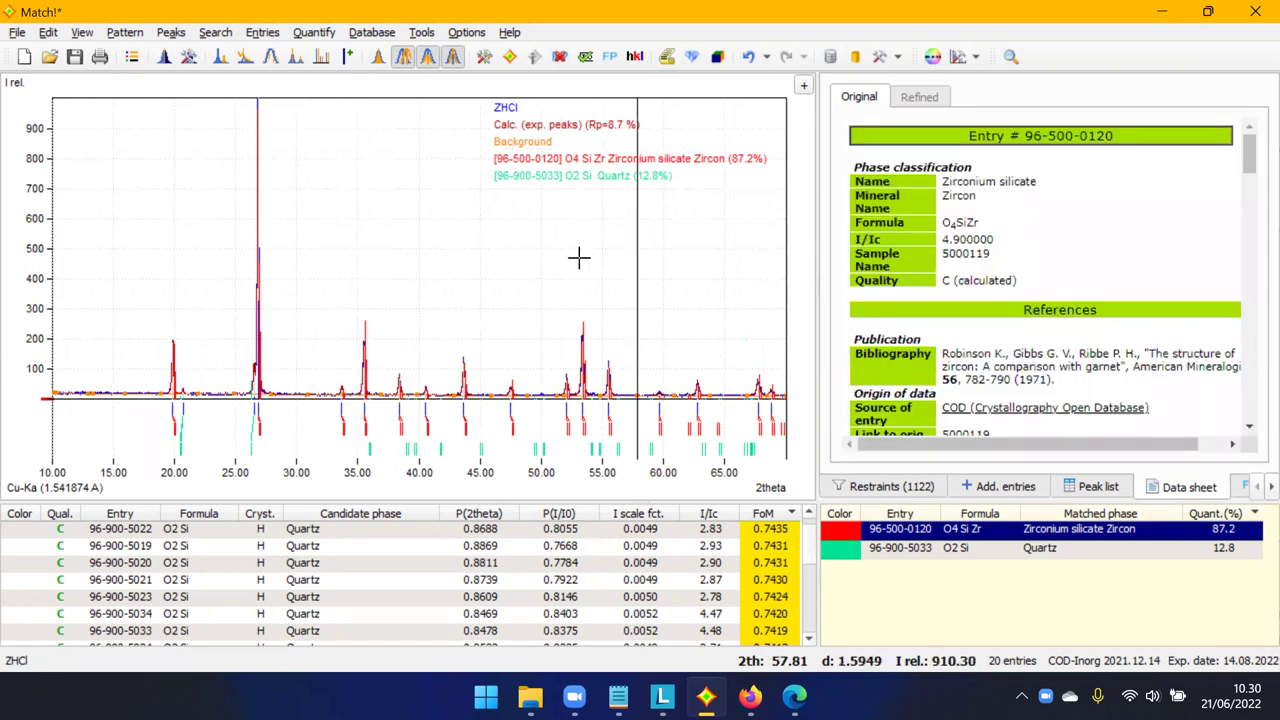
# Generate the phase analysis report for sample ZHCl, read through its profile areas and peak residuals, then close it.
pyautogui.click(666, 56)
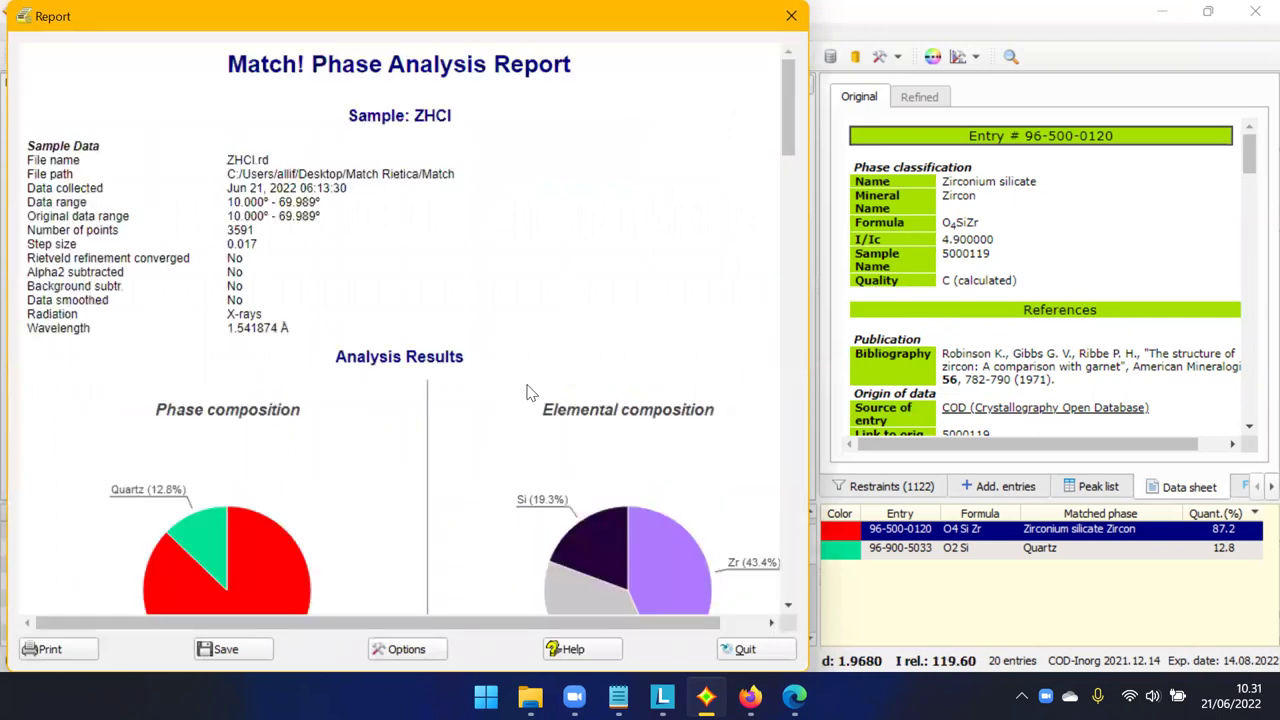
pyautogui.scroll(-10, 530, 393)
pyautogui.scroll(-5, 536, 388)
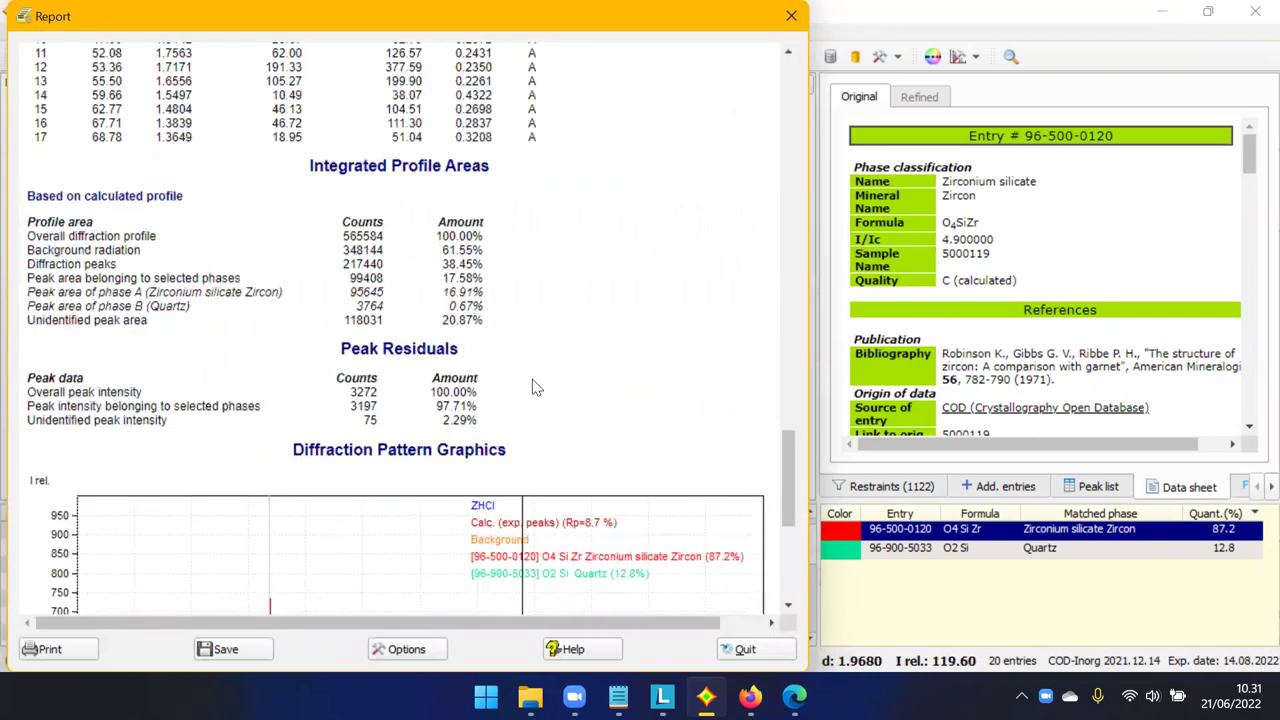
pyautogui.scroll(-5, 536, 388)
pyautogui.scroll(5, 533, 388)
pyautogui.click(792, 18)
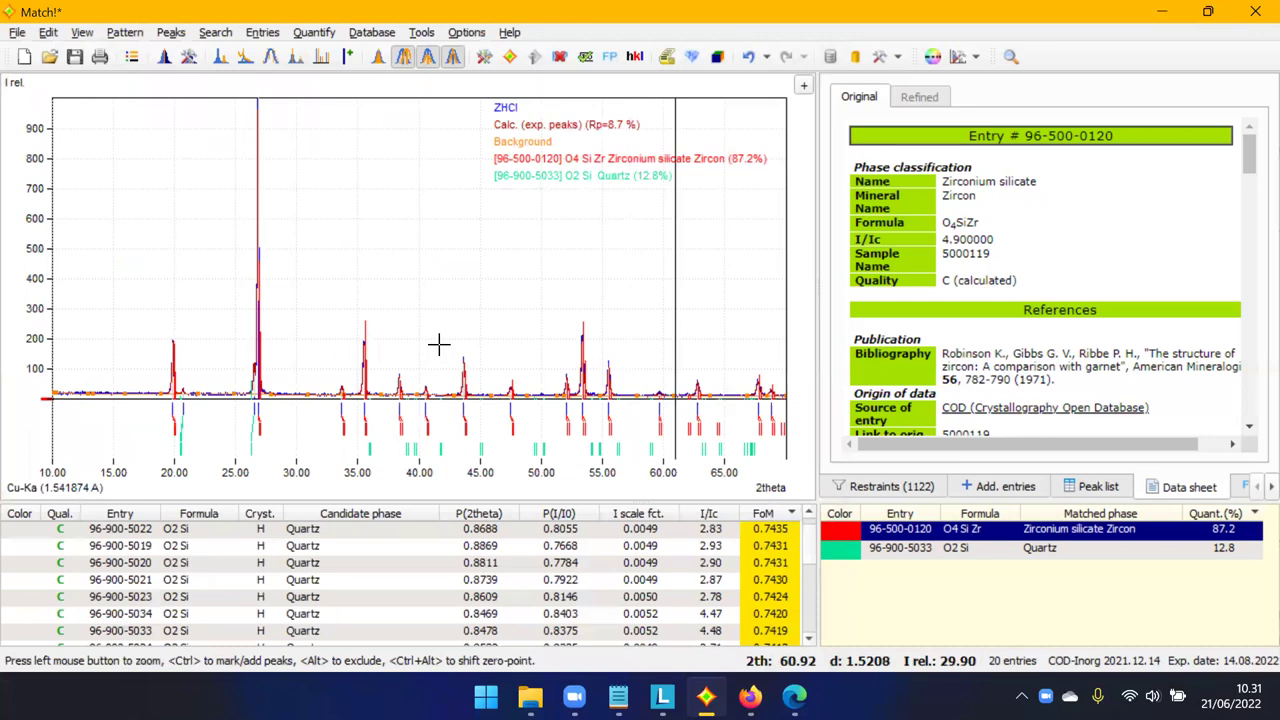
# Hide the background curve on the ZHCl diffraction pattern.
pyautogui.rightClick(428, 276)
pyautogui.click(490, 276)
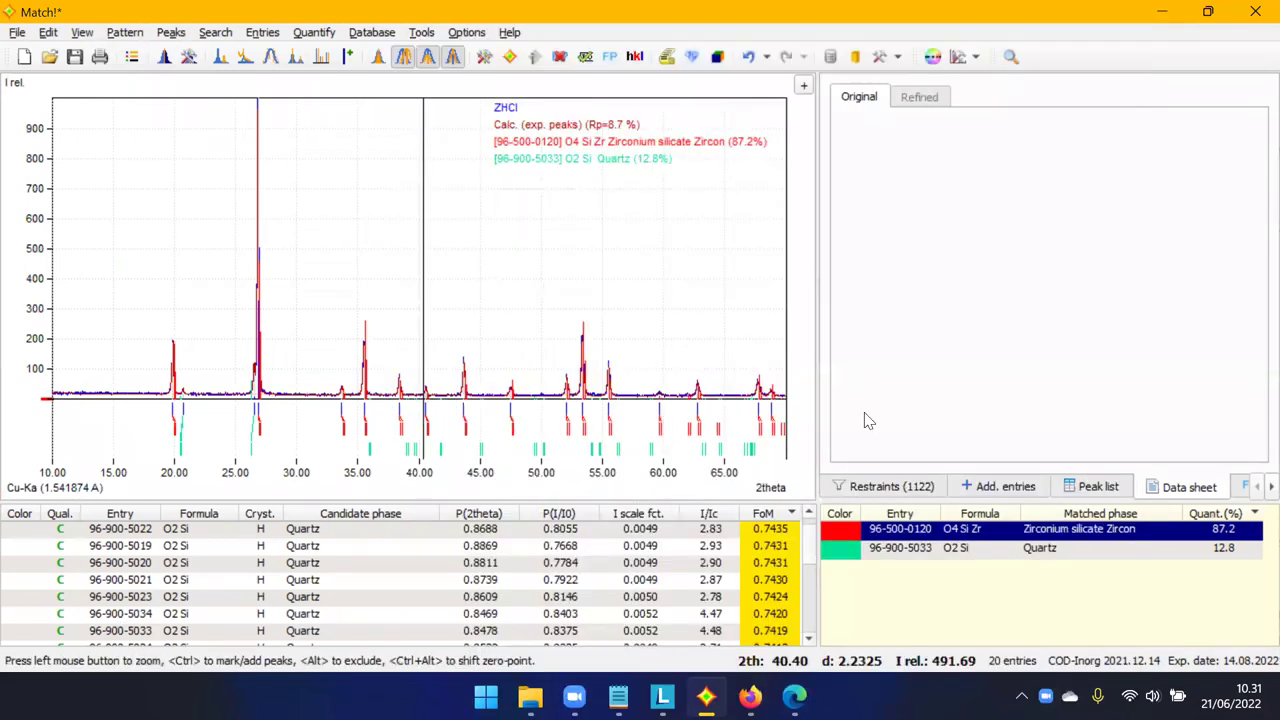
pyautogui.click(958, 592)
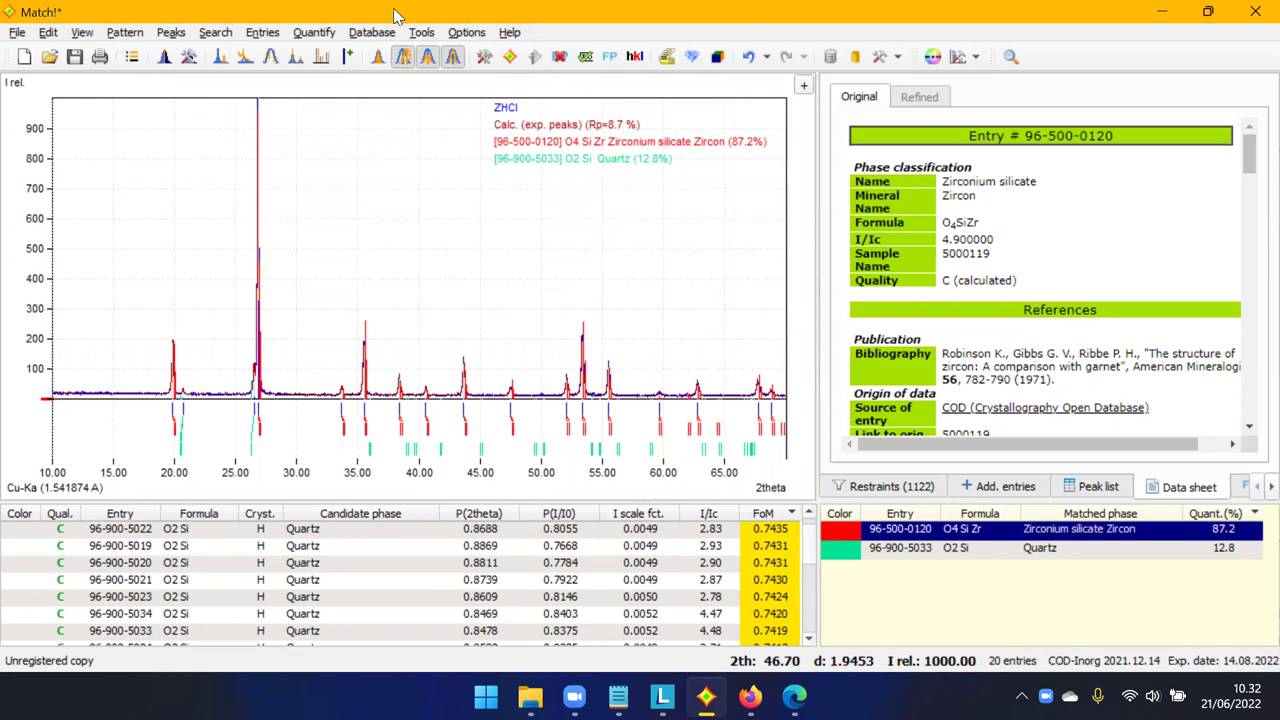
# Place the Match! window beside the Notepad notes and save the document to the Desktop as ZHCl.mtd.
pyautogui.moveTo(397, 18); pyautogui.dragTo(1152, 178)
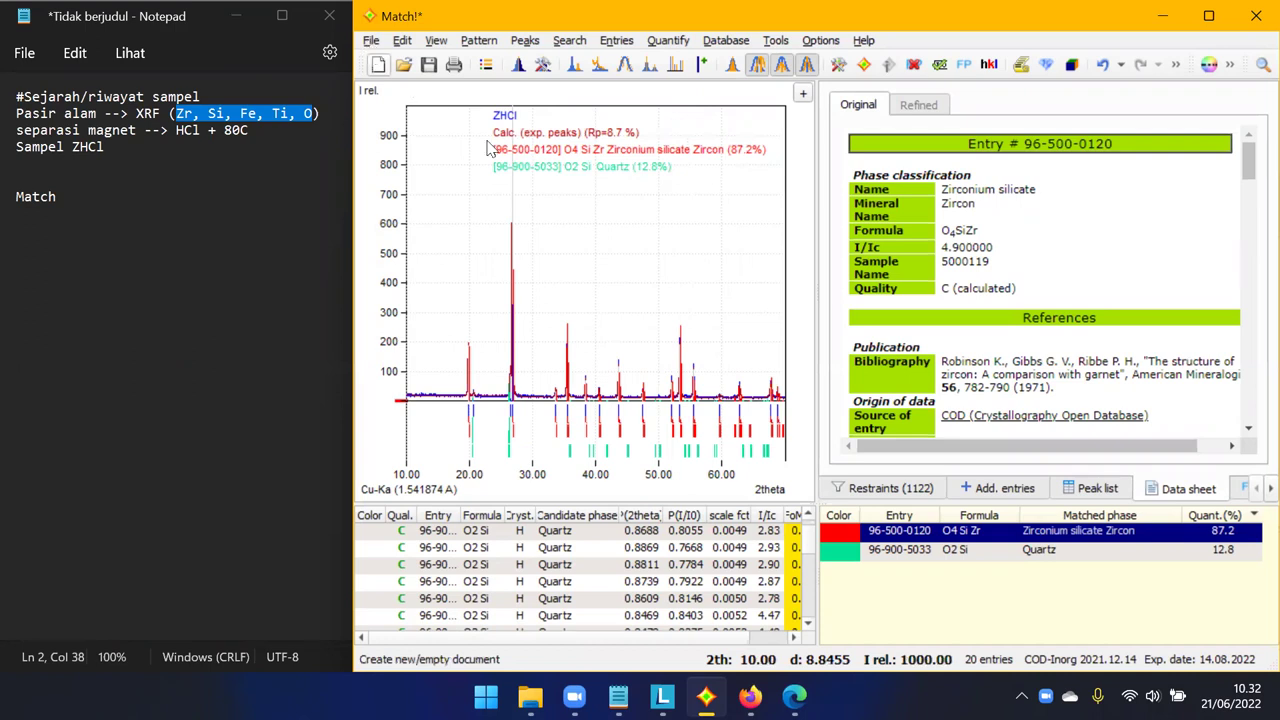
pyautogui.hotkey('alt', 'f')
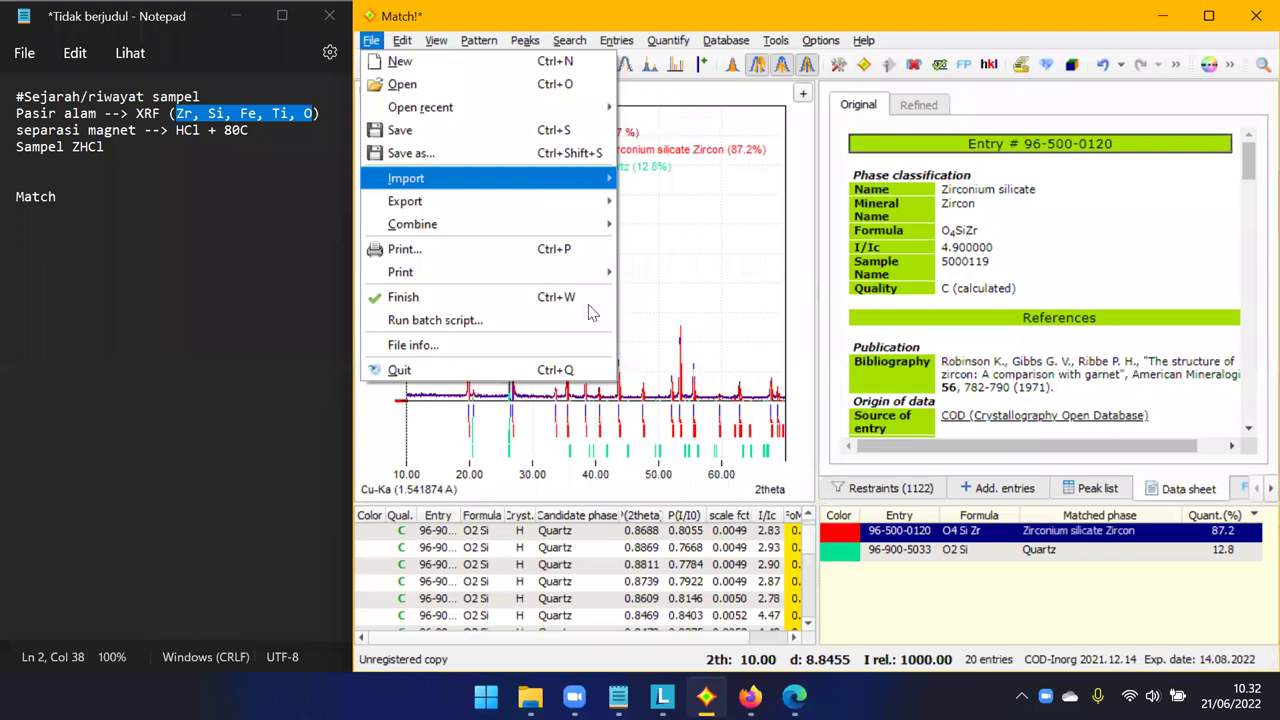
pyautogui.hotkey('ctrl', 'shift', 's')
pyautogui.click(569, 408)
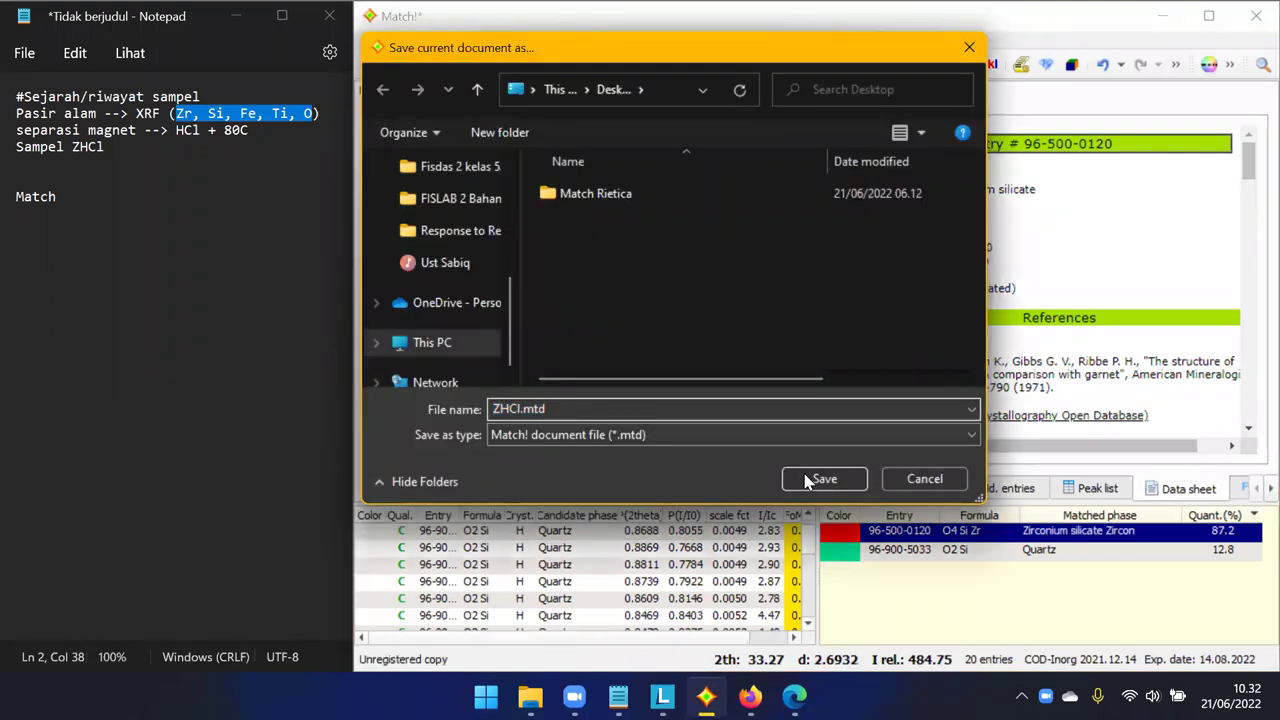
pyautogui.press('Return')
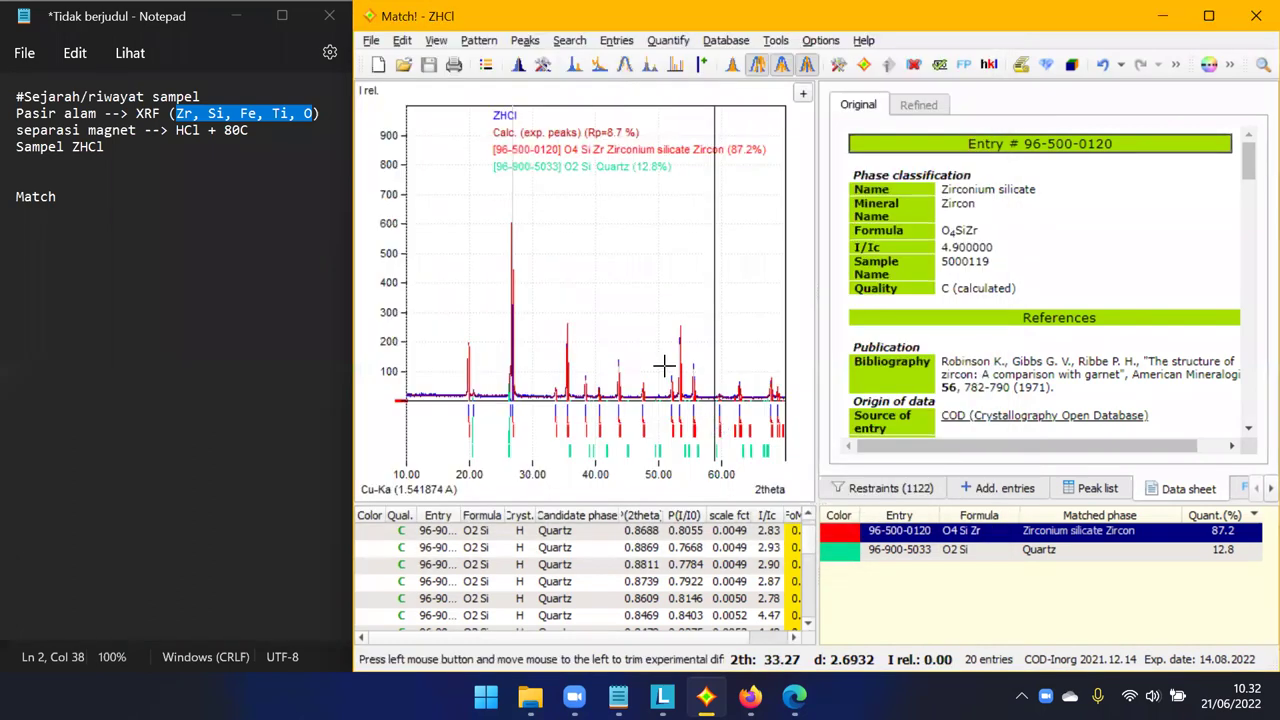
pyautogui.click(574, 350)
pyautogui.click(615, 370)
pyautogui.click(640, 393)
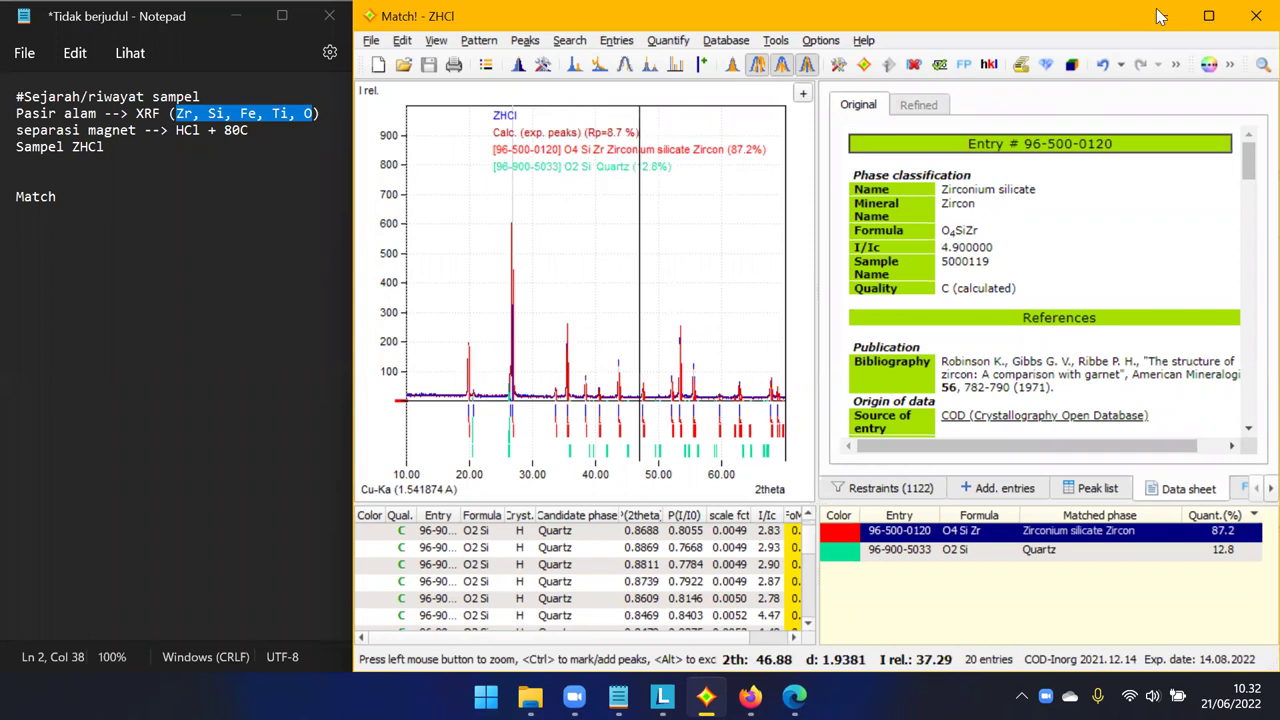
# Show the desktop, open ZHCl.mtd from it, accept restoring the interrupted session, and maximize the Match! window.
pyautogui.moveTo(237, 17); pyautogui.dragTo(246, 30)
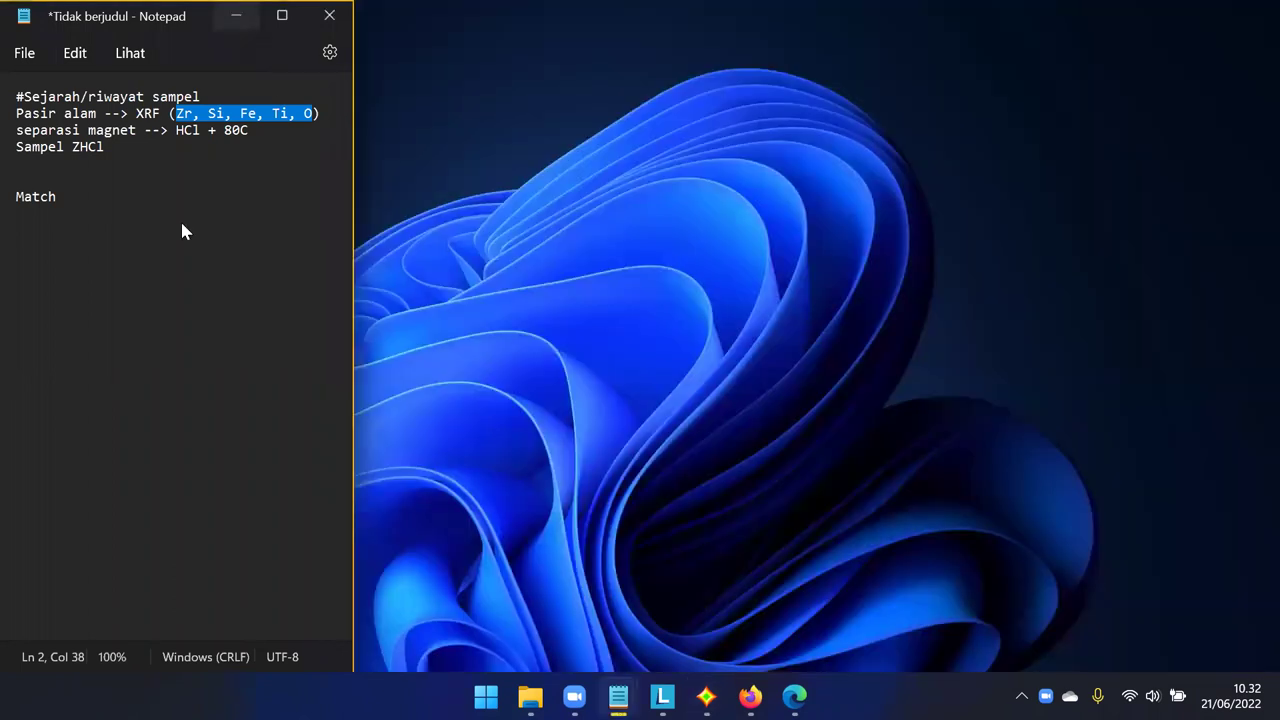
pyautogui.press('super+d')
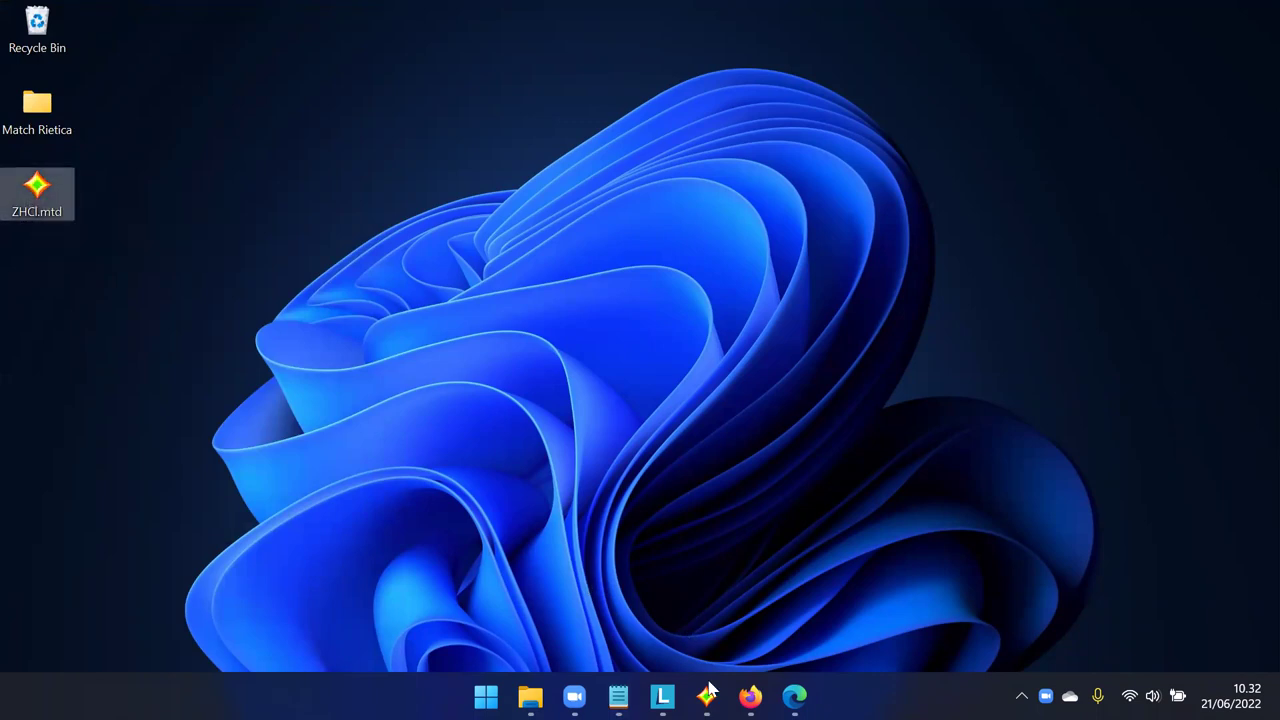
pyautogui.doubleClick(44, 190)
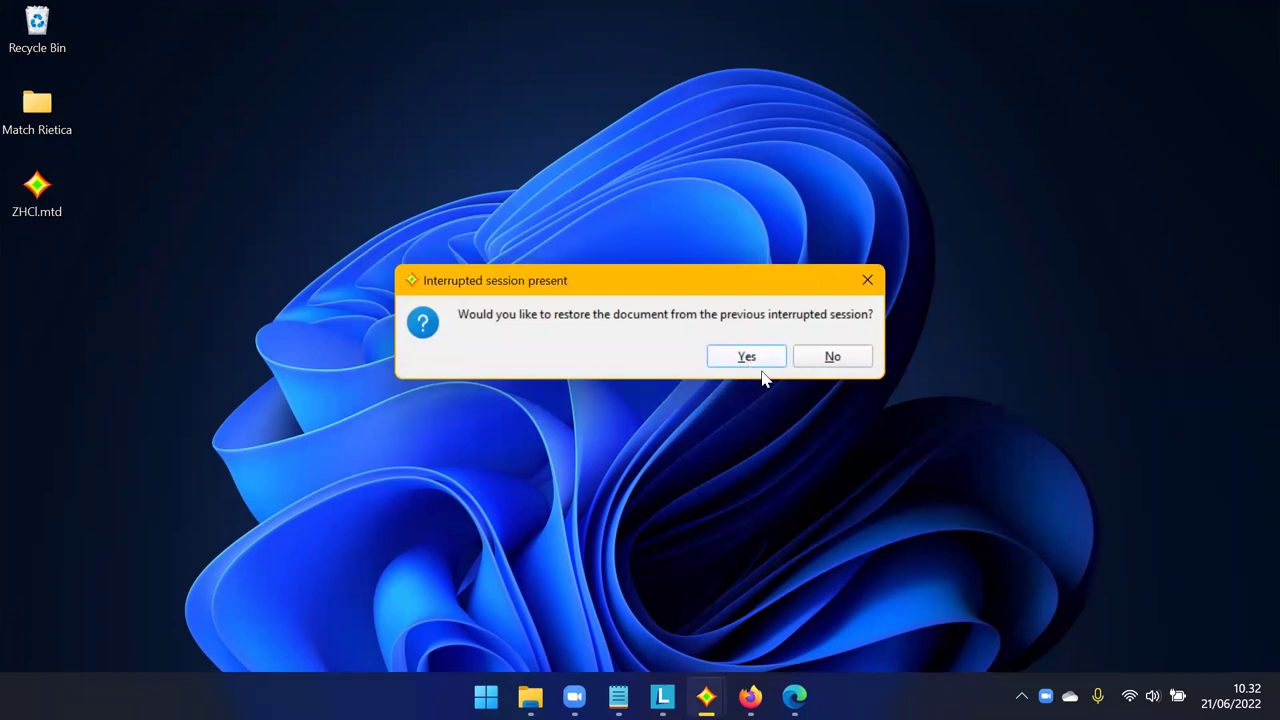
pyautogui.click(758, 364)
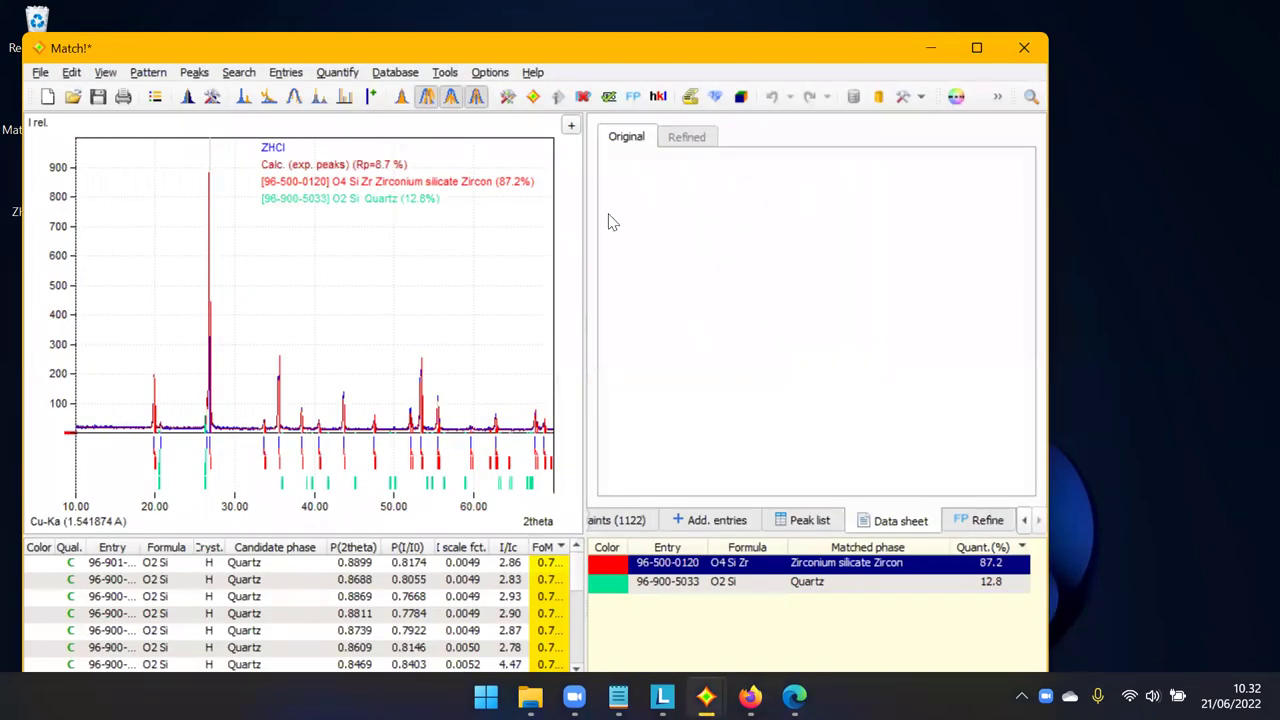
pyautogui.click(966, 46)
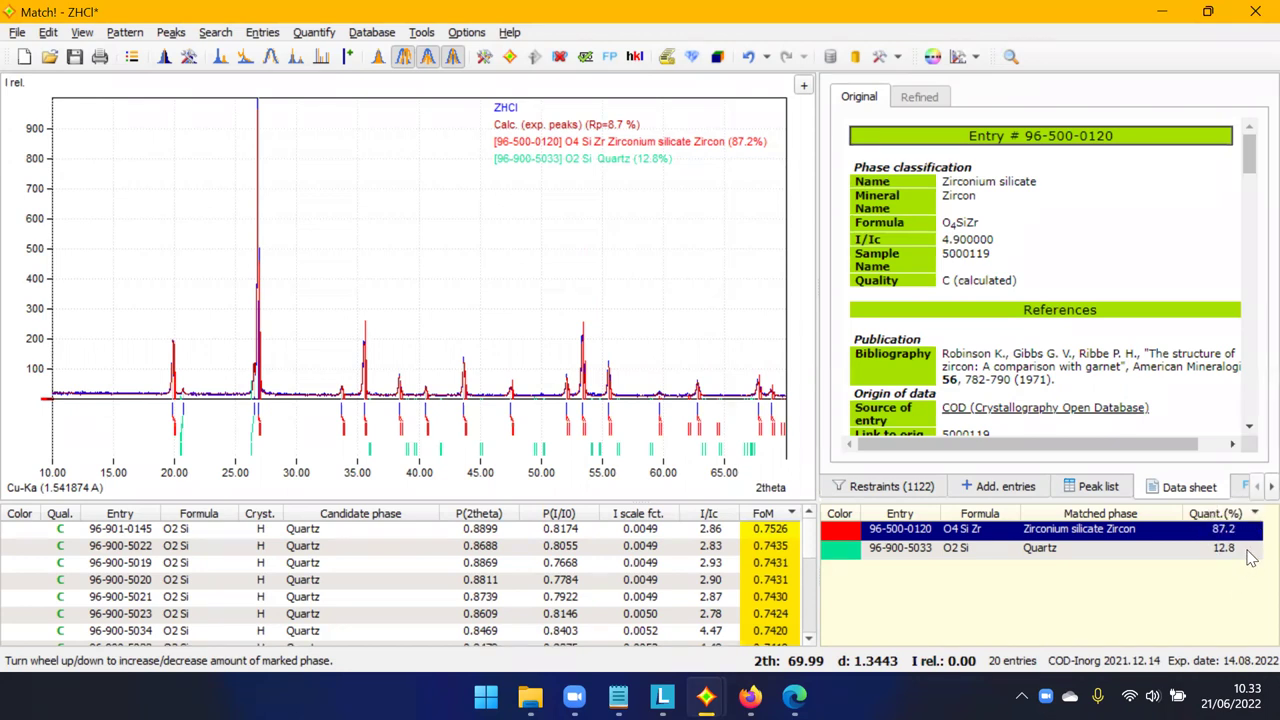
pyautogui.moveTo(1250, 557)
pyautogui.press('super+Down')
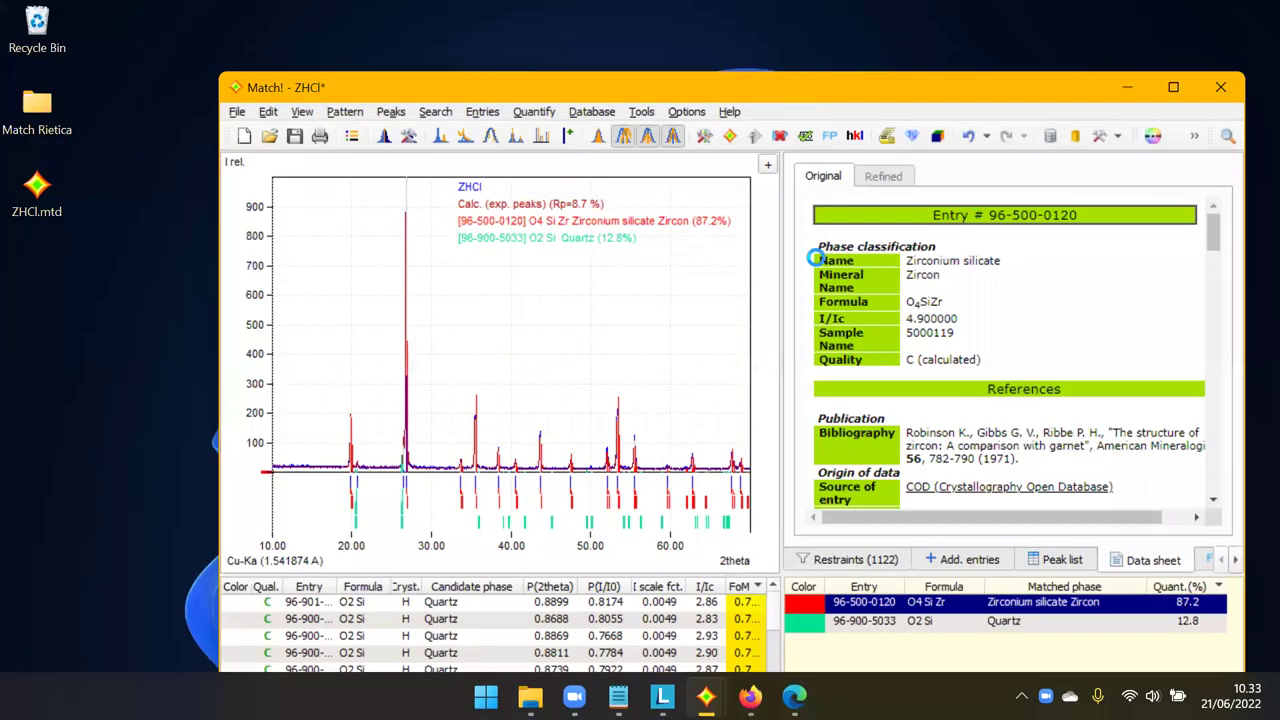
pyautogui.press('super+Right')
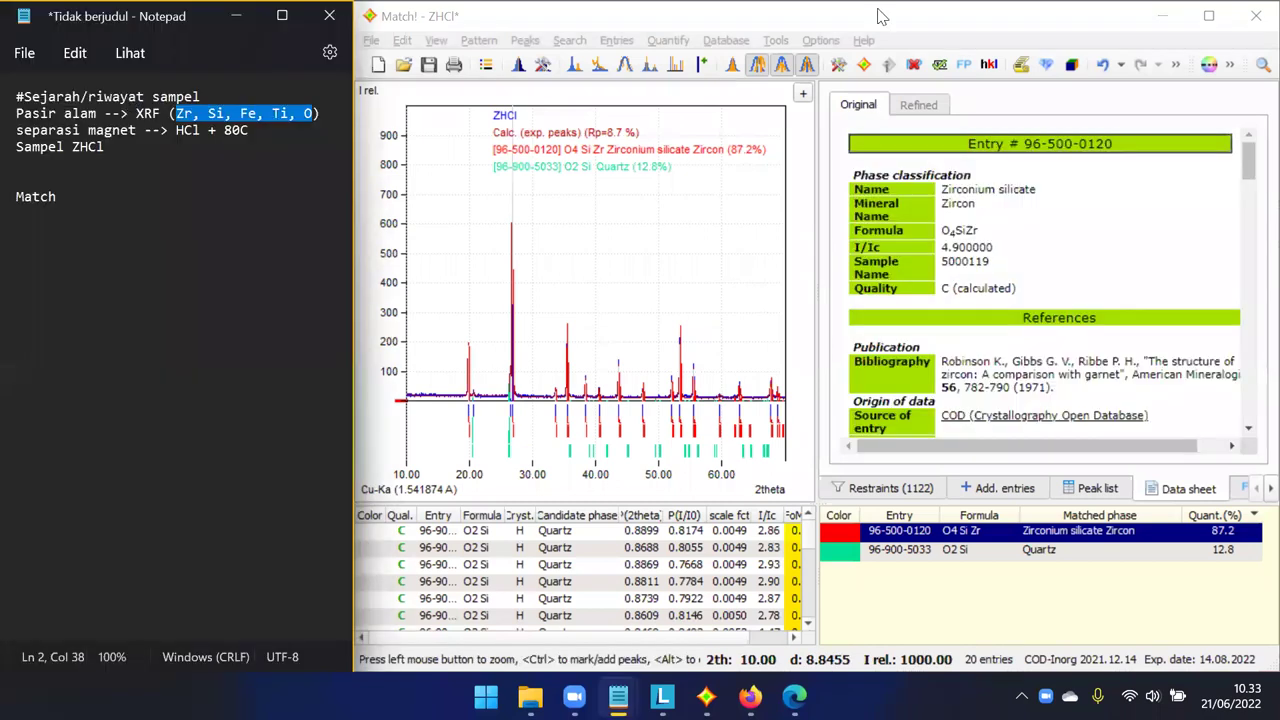
pyautogui.click(1066, 32)
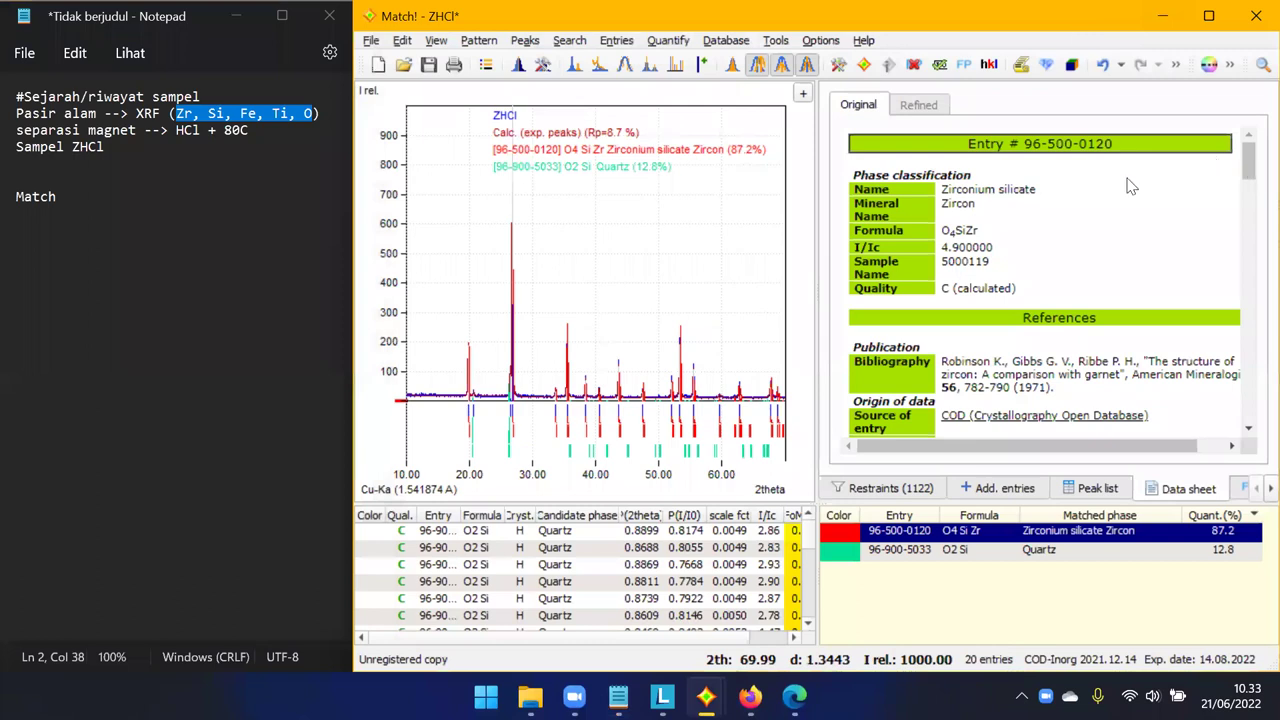
pyautogui.press('super+Down')
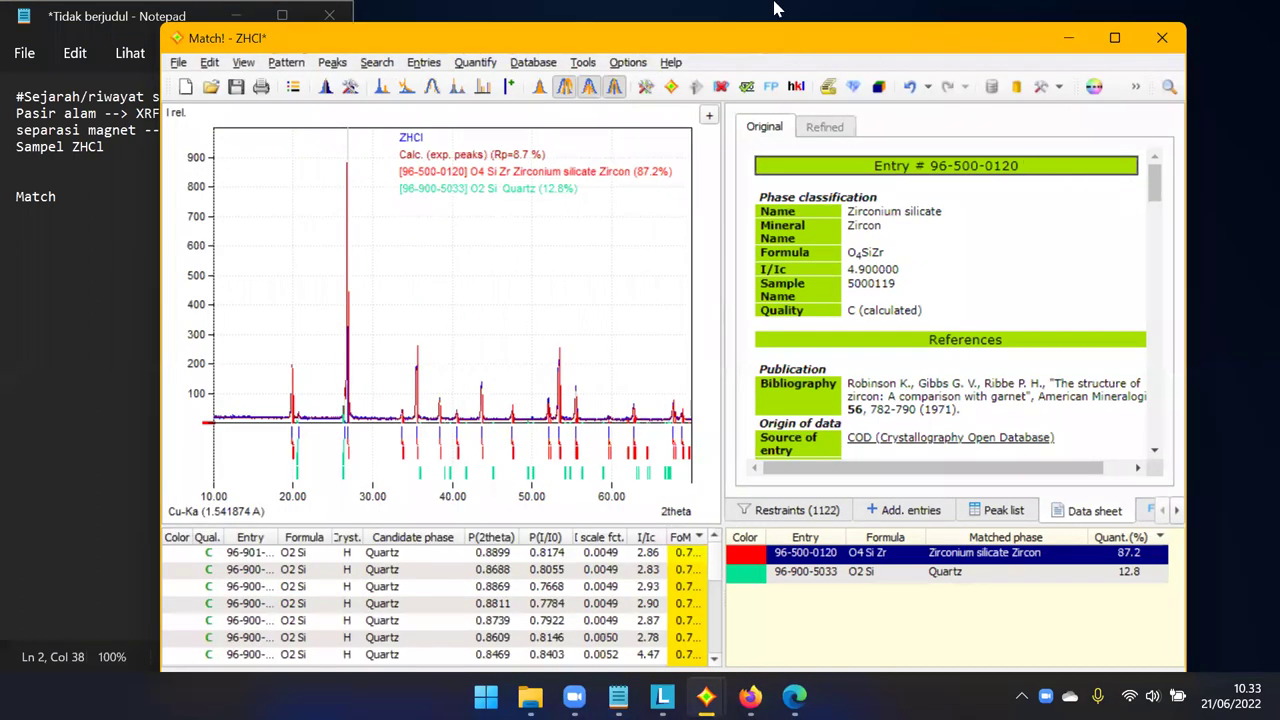
pyautogui.press('super+Up')
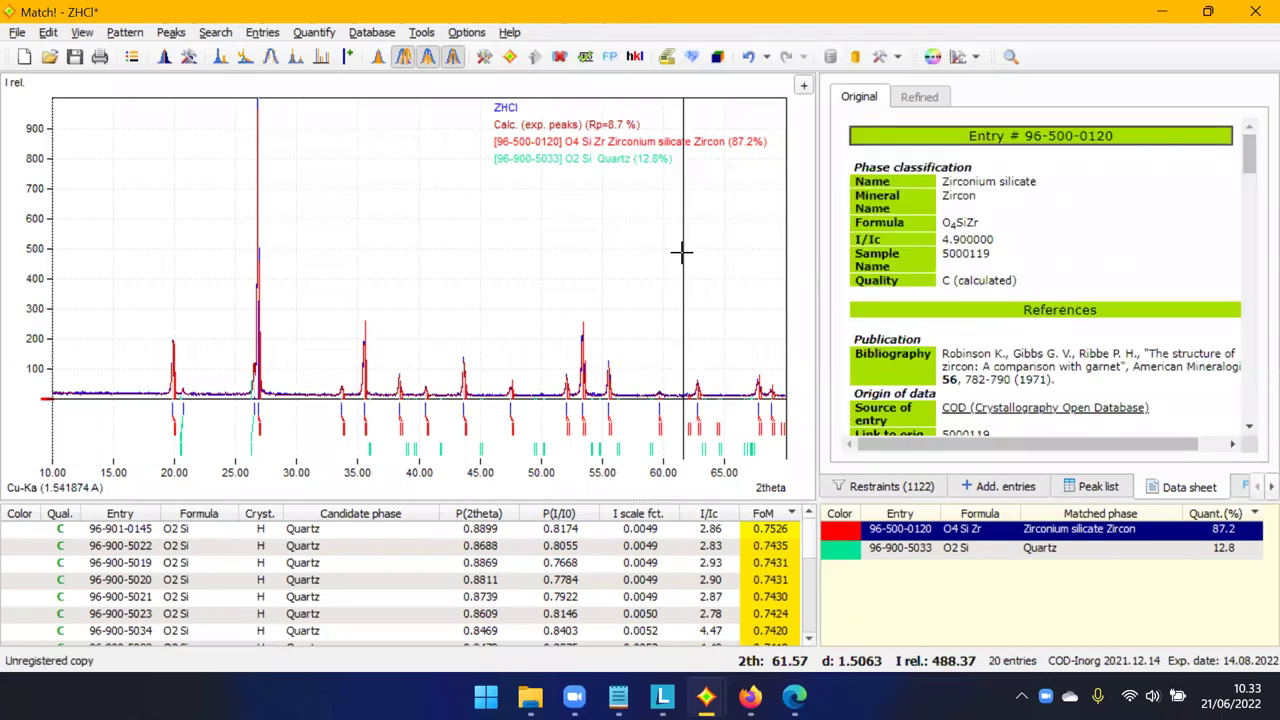
# Reopen the ZHCl report, review its peak residuals and diffraction pattern graphic, and close the report.
pyautogui.click(664, 58)
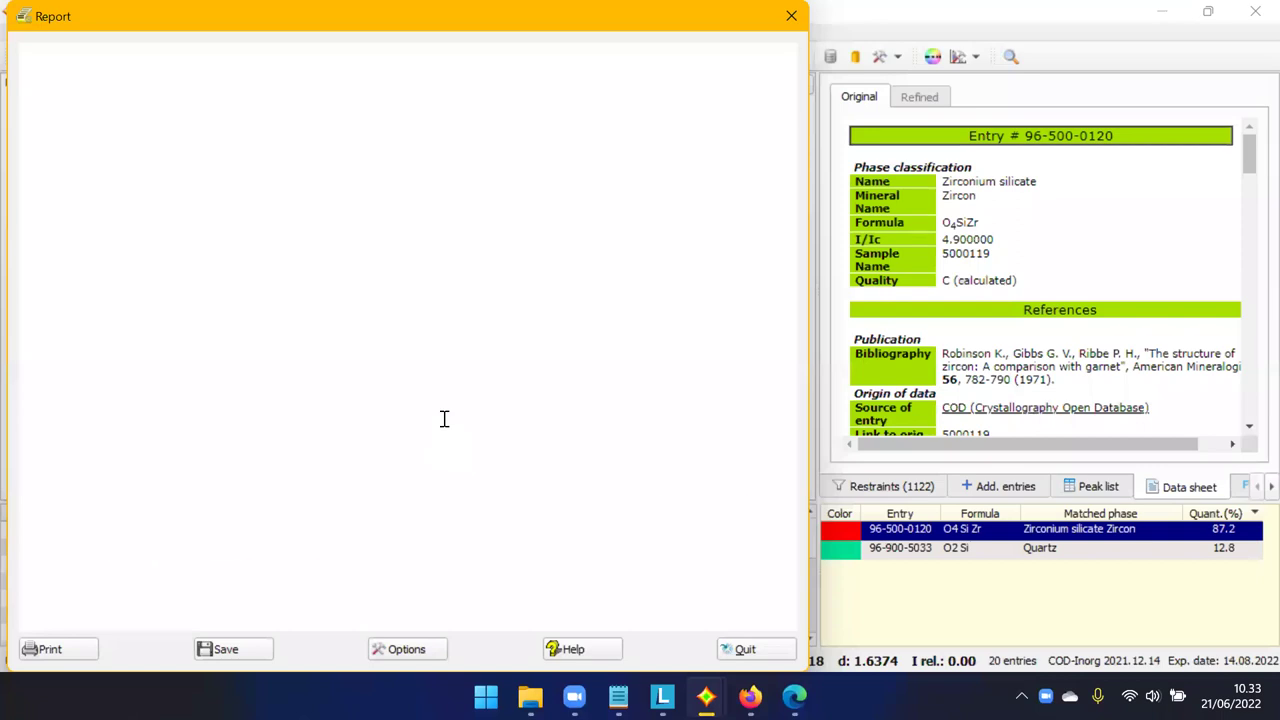
pyautogui.scroll(-10, 449, 421)
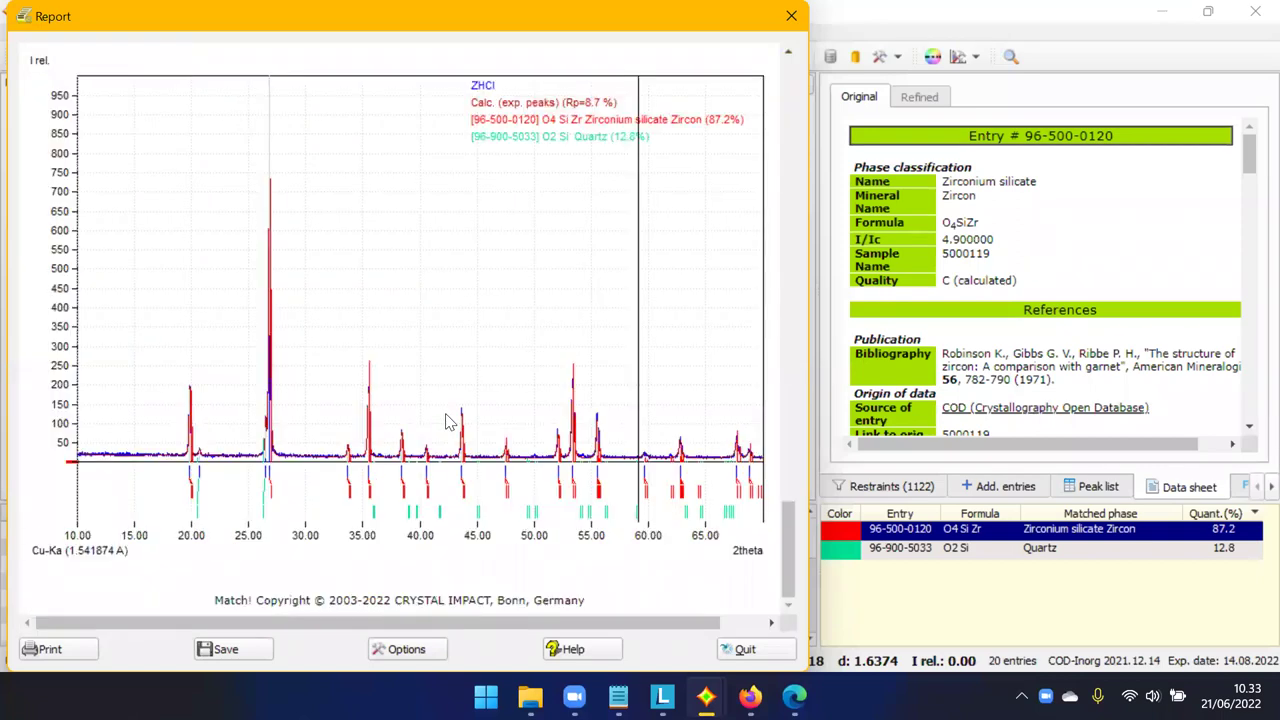
pyautogui.scroll(5, 449, 421)
pyautogui.scroll(-3, 449, 421)
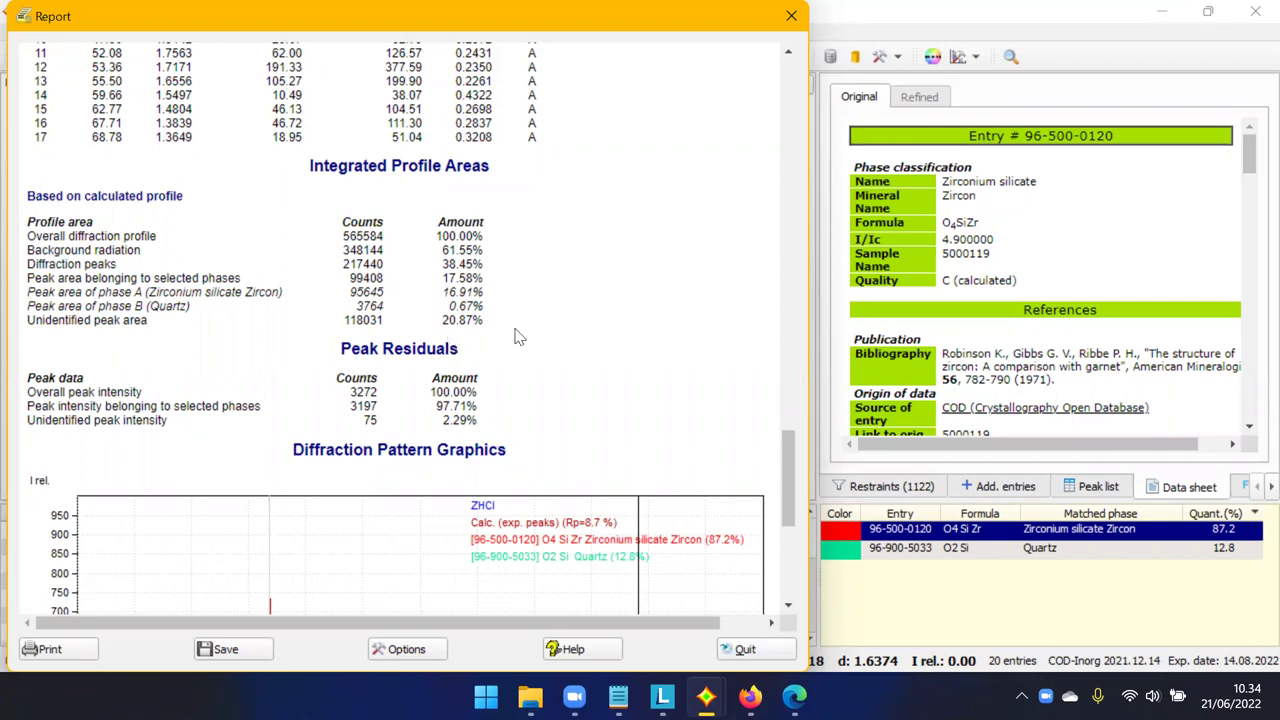
pyautogui.click(791, 18)
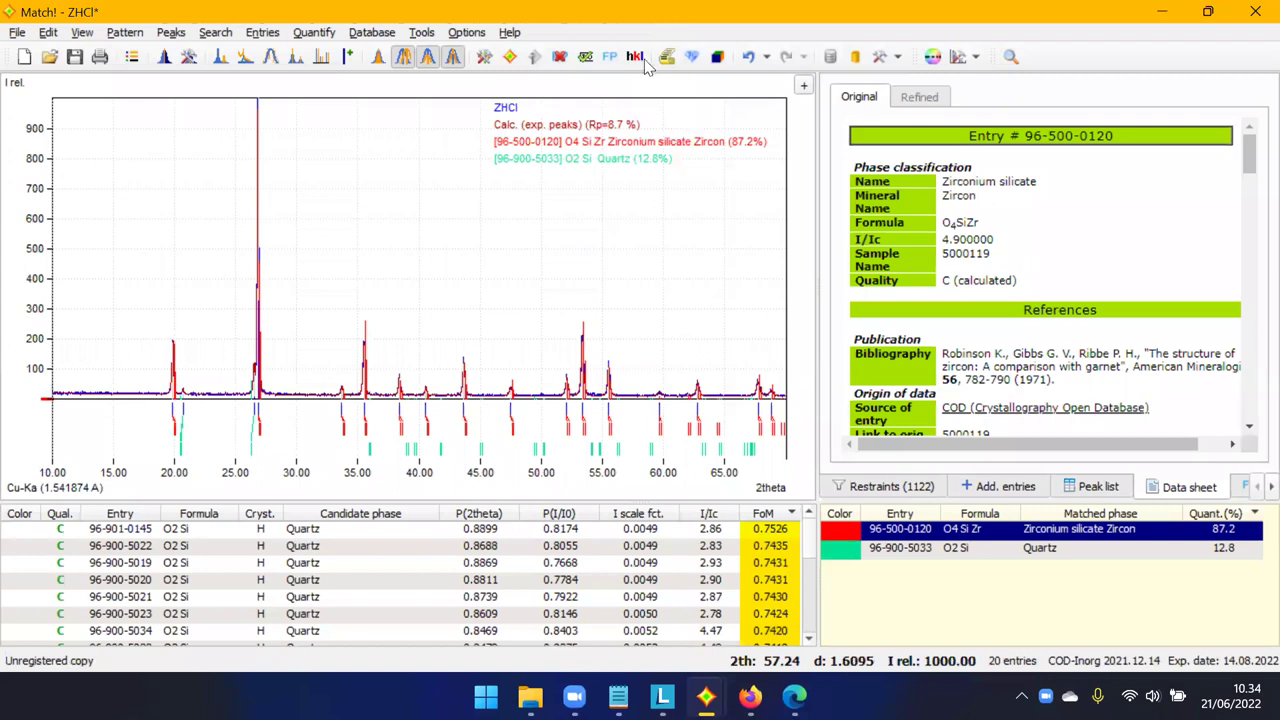
# Place the Match! window beside Notepad and add the line "rietica" below the Match heading in the notes.
pyautogui.press('super+Down')
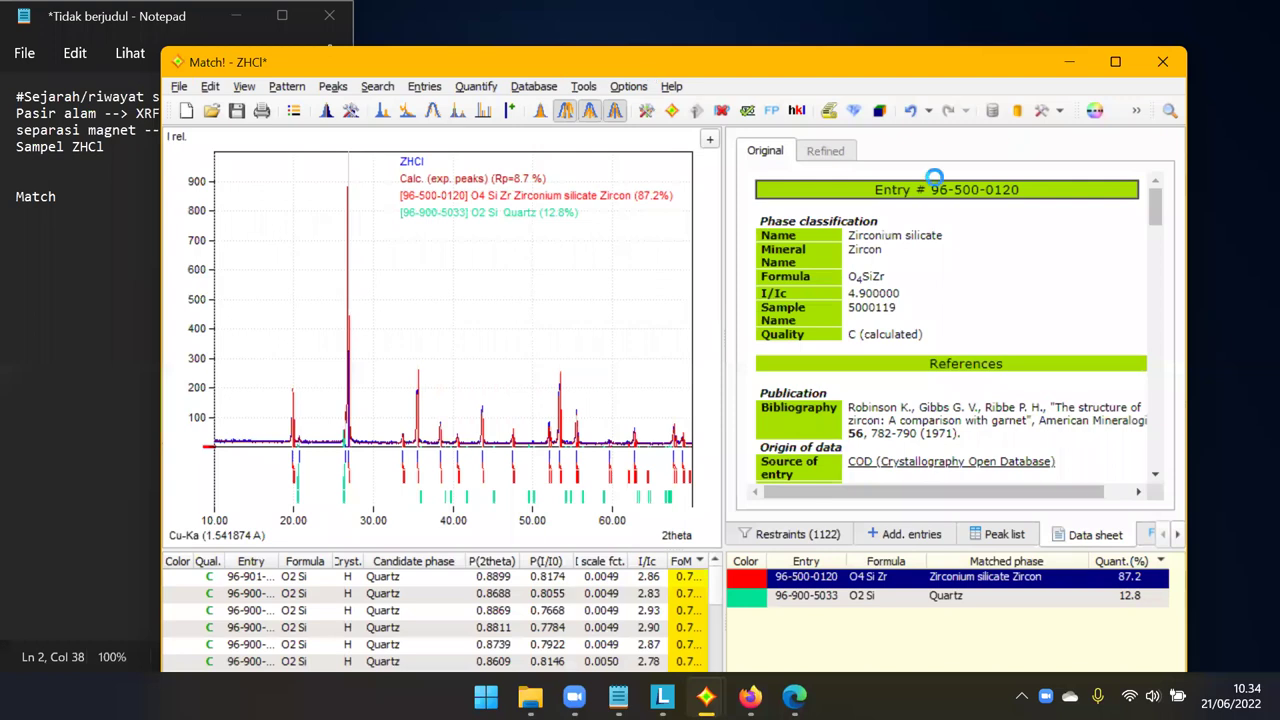
pyautogui.press('super+Right')
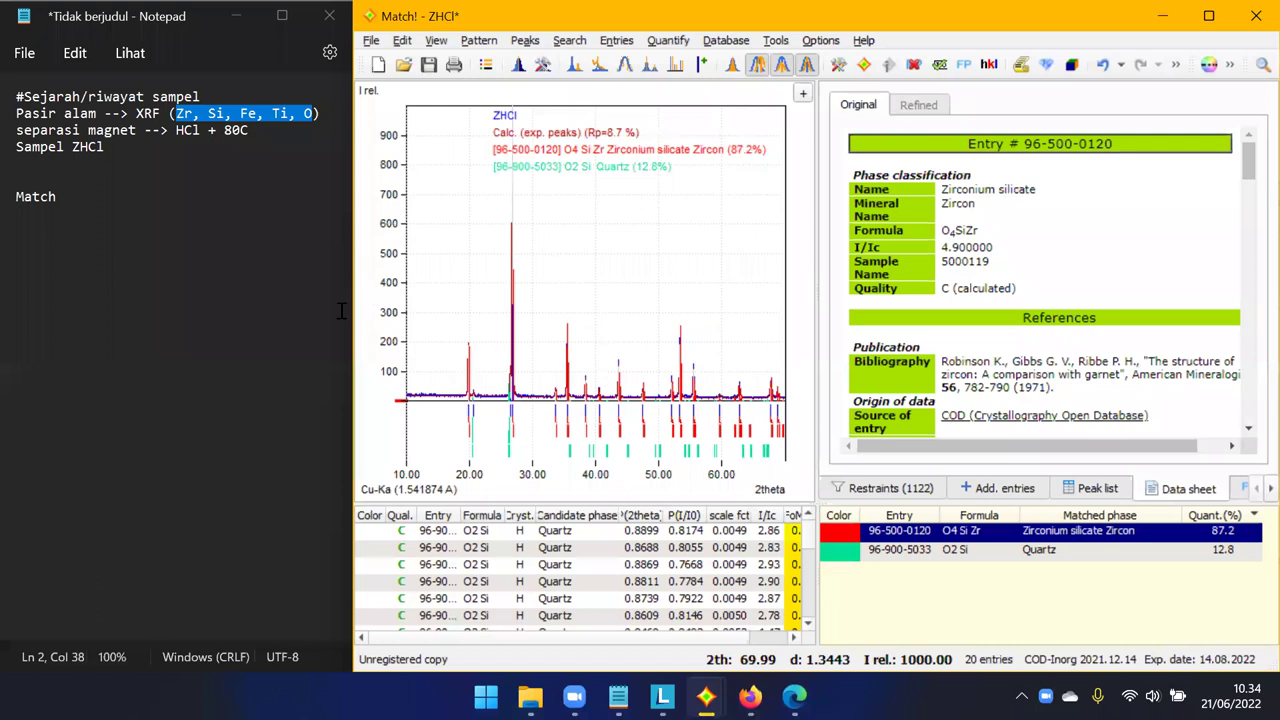
pyautogui.click(277, 340)
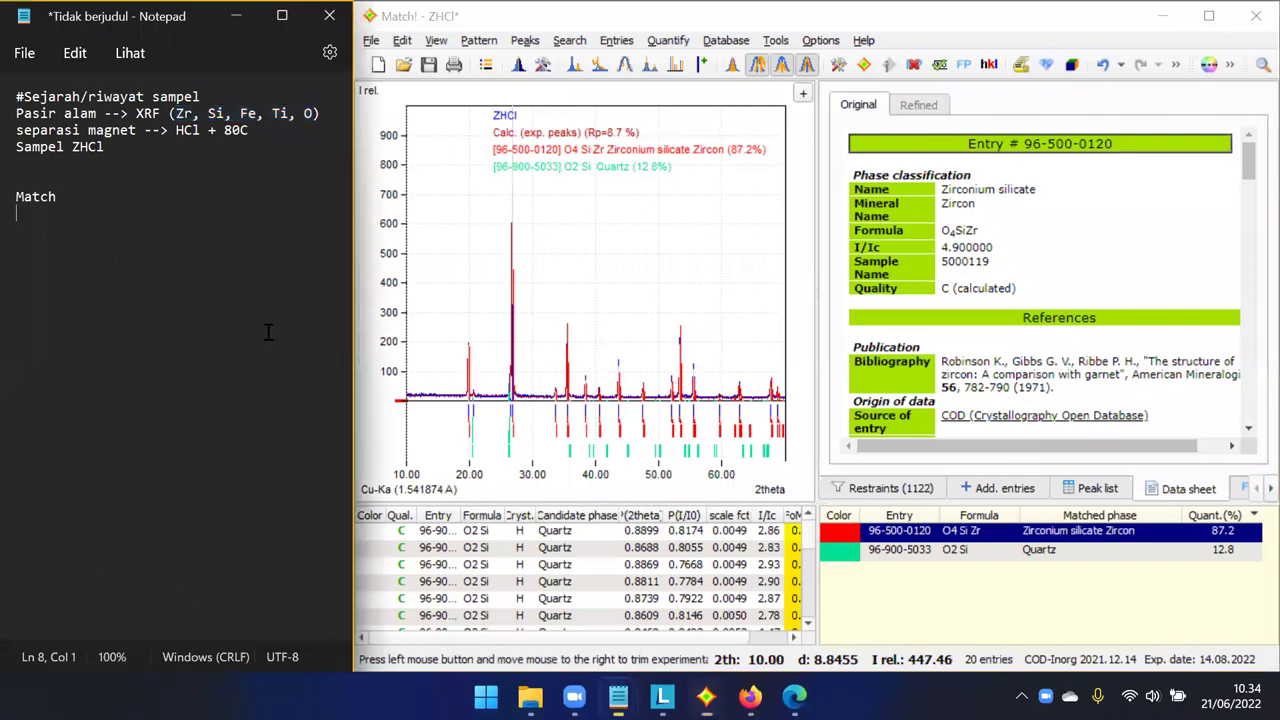
pyautogui.press('Return')
pyautogui.press('Return')
pyautogui.write('r')
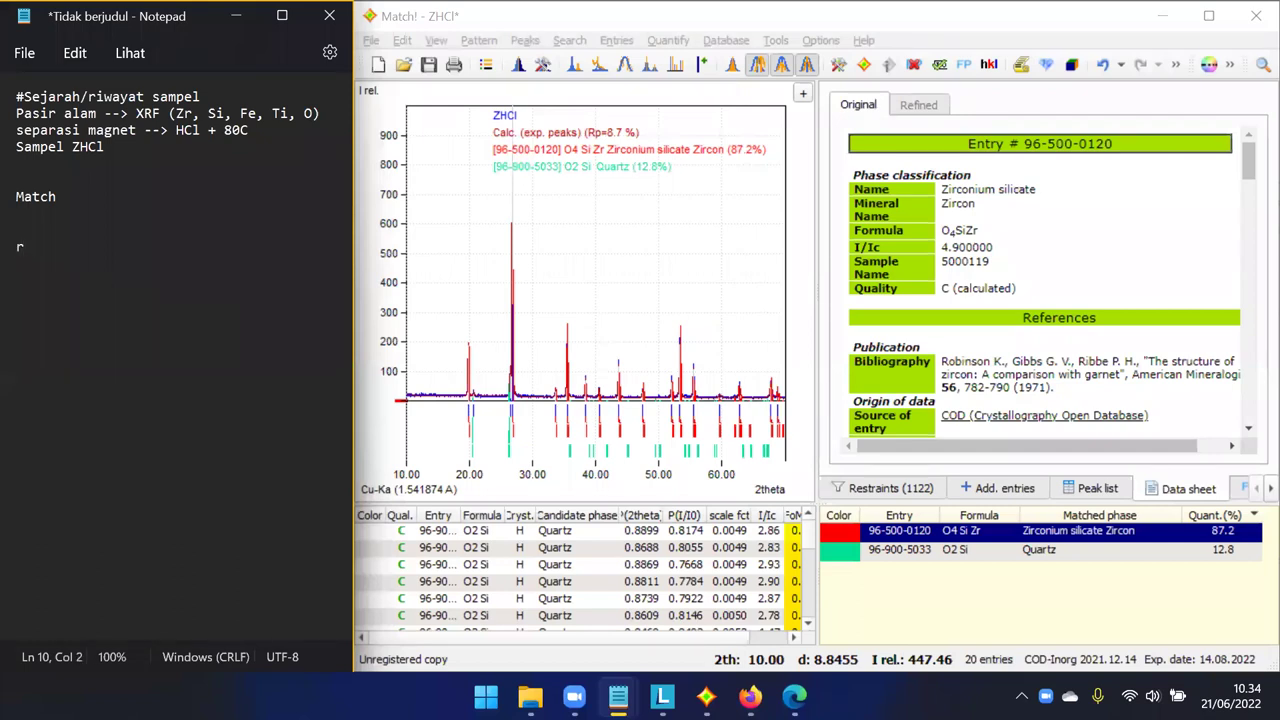
pyautogui.write('EDE')
pyautogui.press('BackSpace')
pyautogui.press('BackSpace')
pyautogui.press('capslock')
pyautogui.write('ietica')
pyautogui.press('Return')
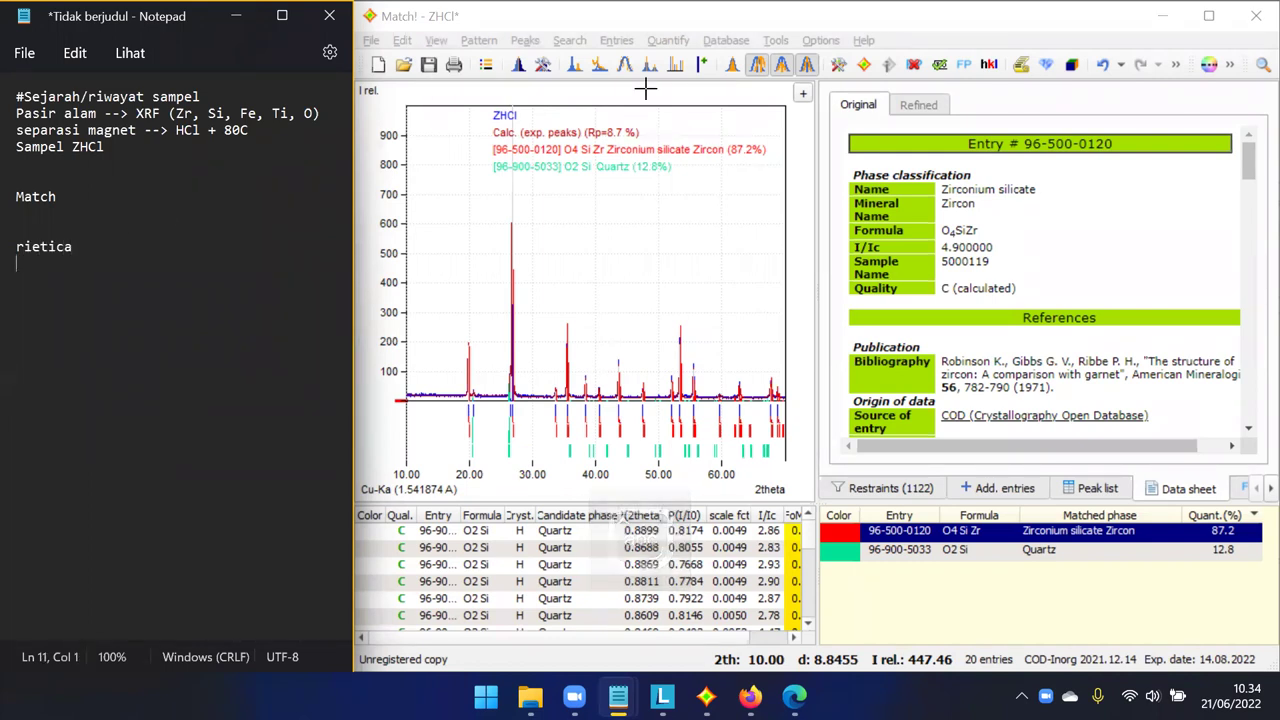
# Minimize Match!, find and launch the Rietica app, place its window beside the notes, and return to Notepad.
pyautogui.click(1160, 22)
pyautogui.click(1161, 18)
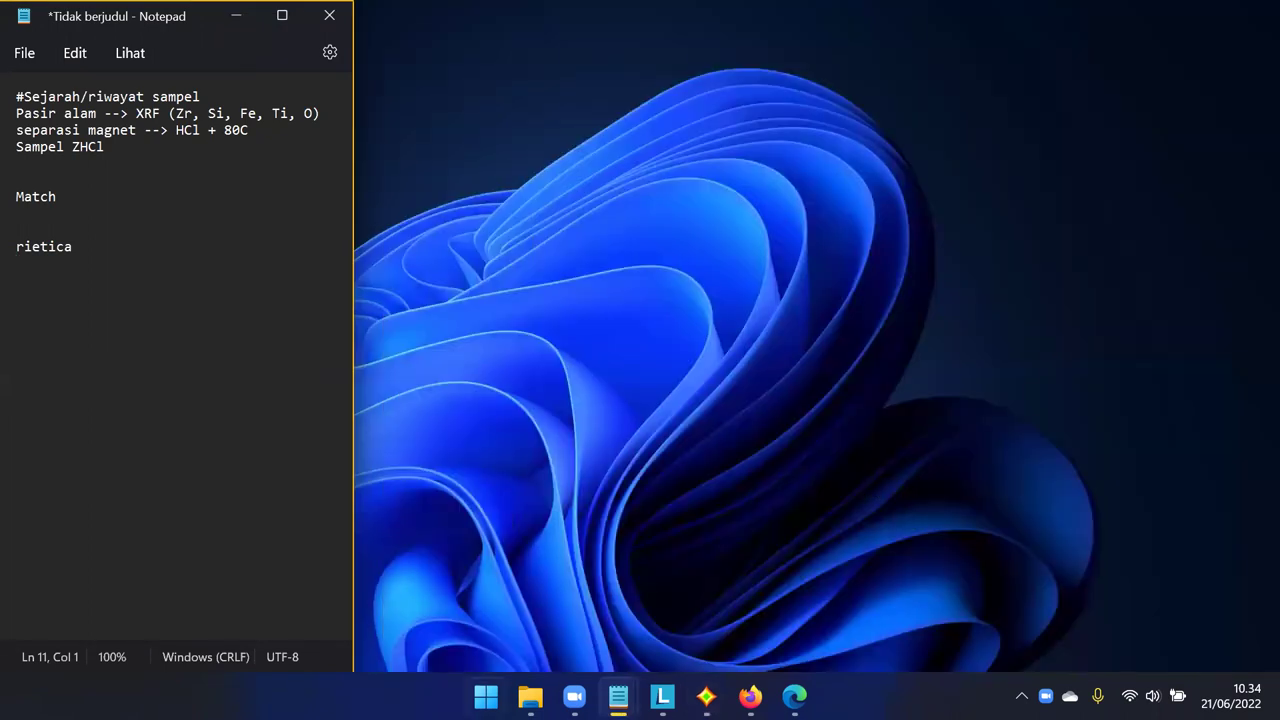
pyautogui.click(486, 696)
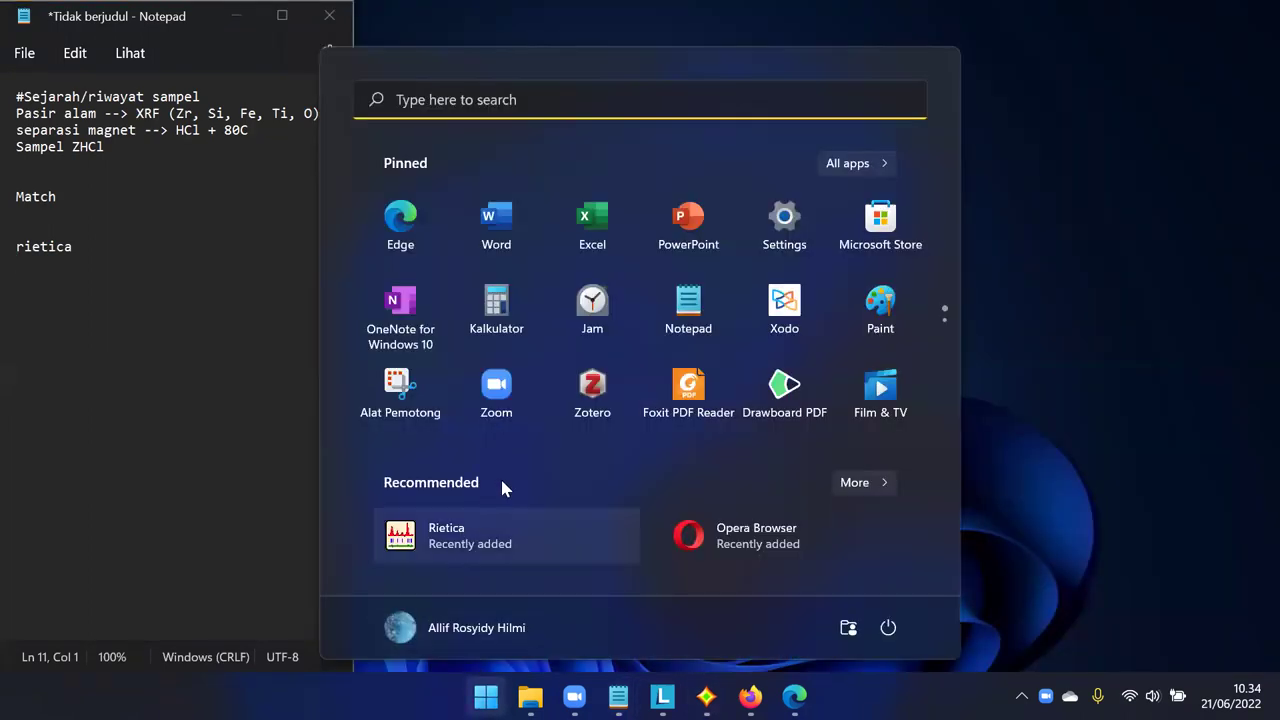
pyautogui.write('rietica')
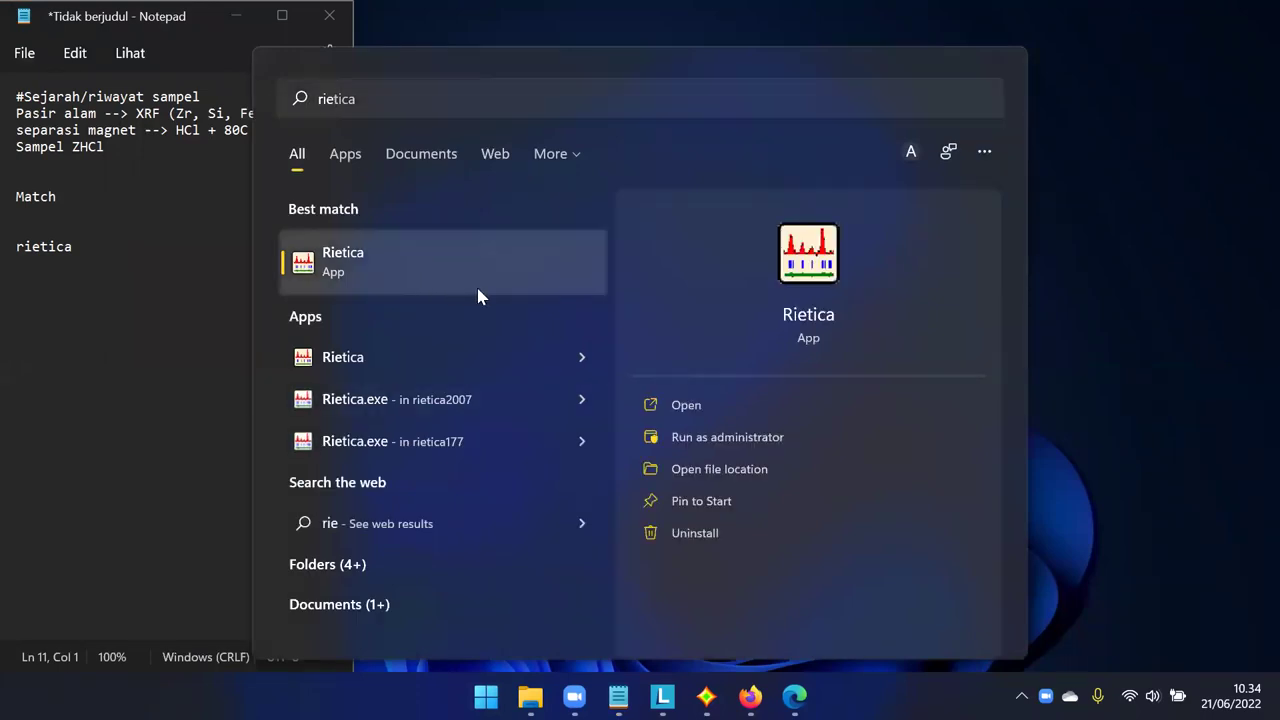
pyautogui.click(478, 295)
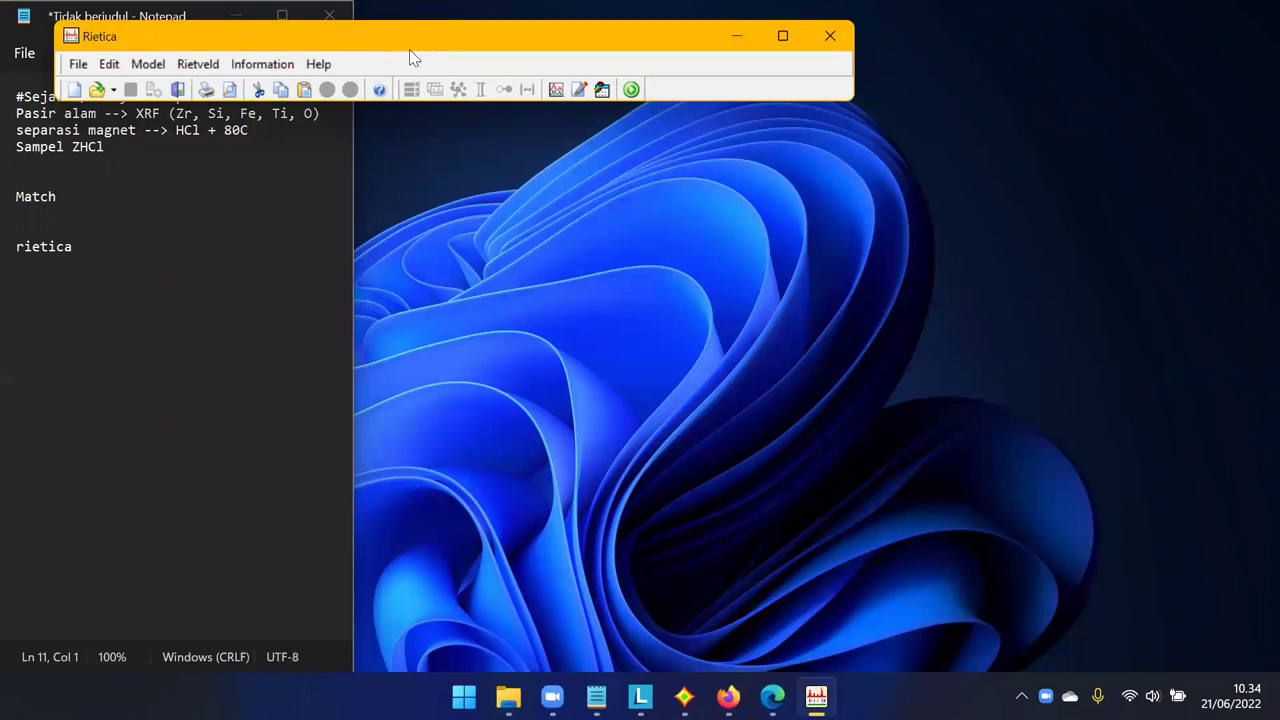
pyautogui.moveTo(409, 49); pyautogui.dragTo(704, 216)
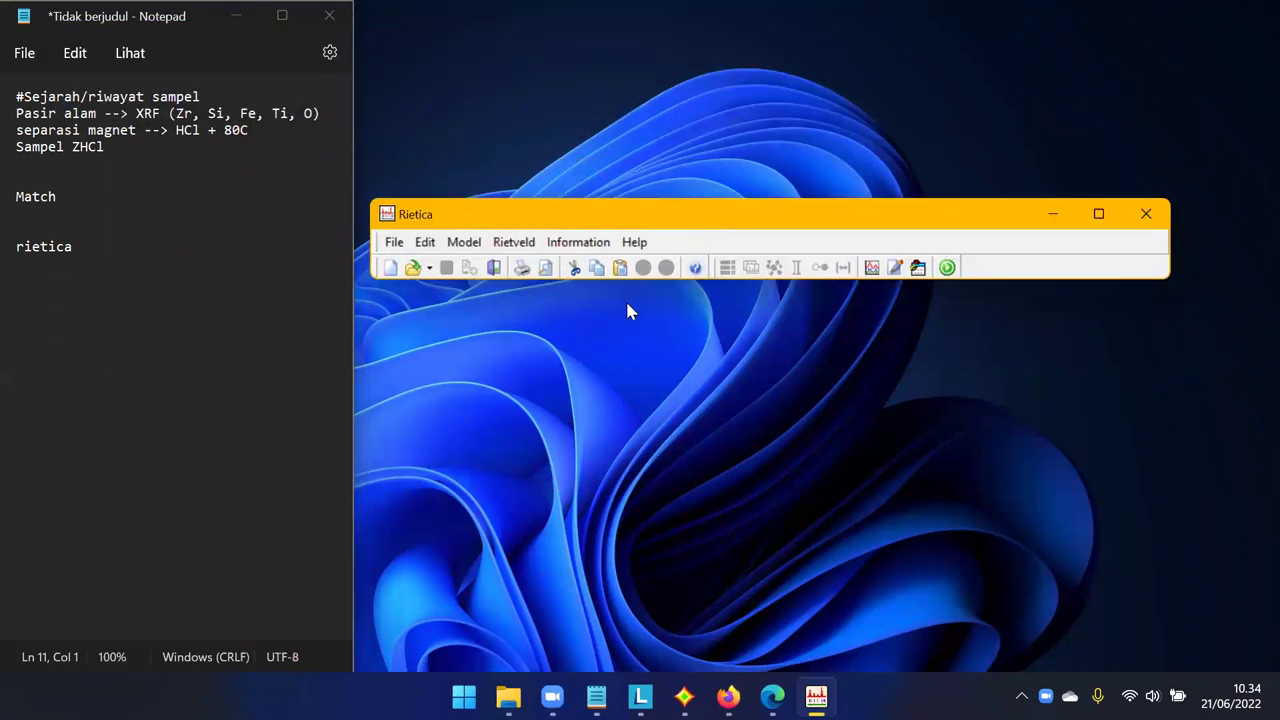
pyautogui.click(228, 264)
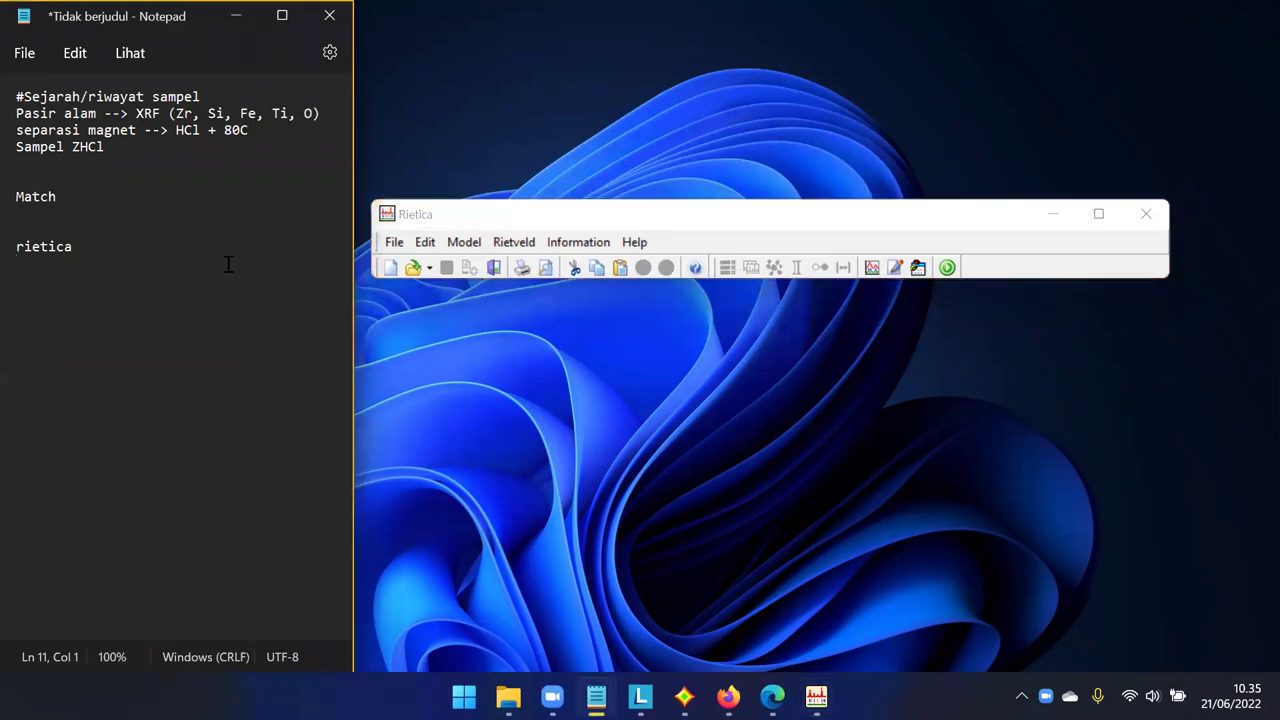
# Add the lines "CIF" and "Data XRD" below the rietica heading in the notes.
pyautogui.write('CIF')
pyautogui.press('Return')
pyautogui.write('Dtam')
pyautogui.press('BackSpace')
pyautogui.press('BackSpace')
pyautogui.press('BackSpace')
pyautogui.write('ata XRD')
pyautogui.press('Return')
pyautogui.press('Return')
# Add the lines "Model" and "Refinement" below the Data XRD line, separated by a blank gap.
pyautogui.write('MOdel')
pyautogui.press('BackSpace')
pyautogui.press('BackSpace')
pyautogui.press('BackSpace')
pyautogui.press('BackSpace')
pyautogui.write('odel ')
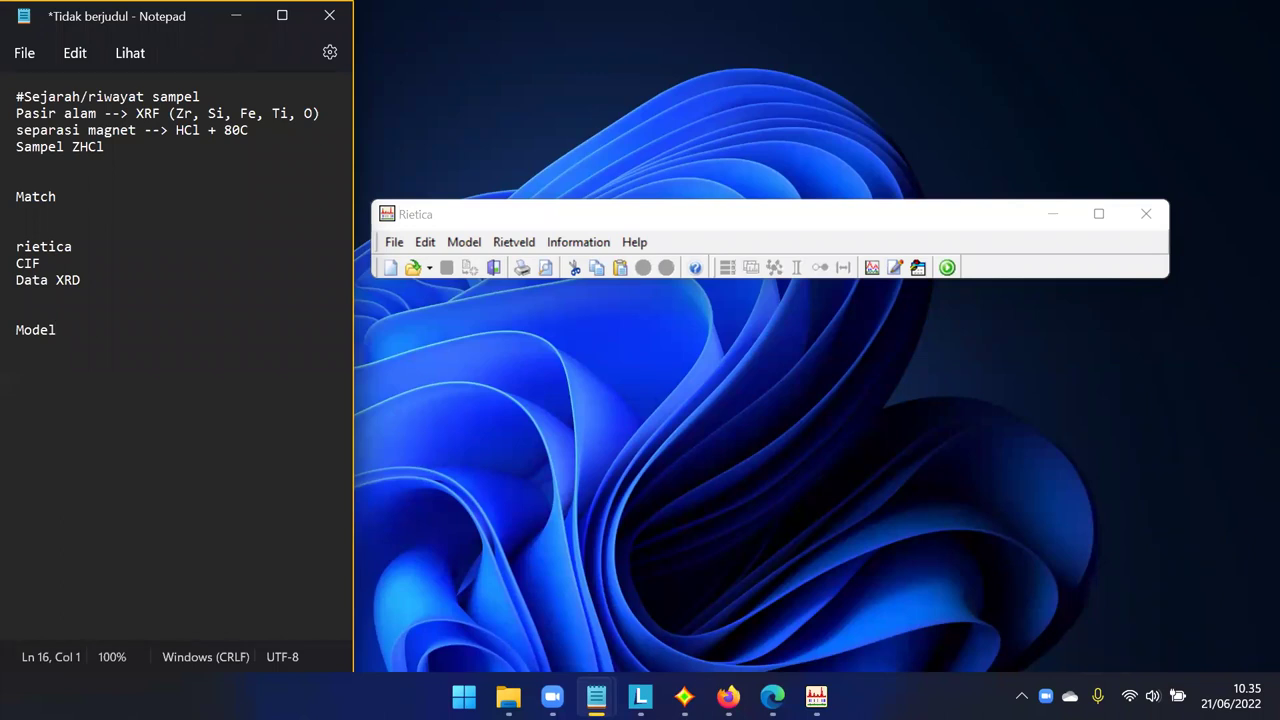
pyautogui.write('Refinement')
# Move the Rietica window higher beside the notes, check the ZHCl phase results in a maximized Match! window, and minimize Match!
pyautogui.click(662, 220)
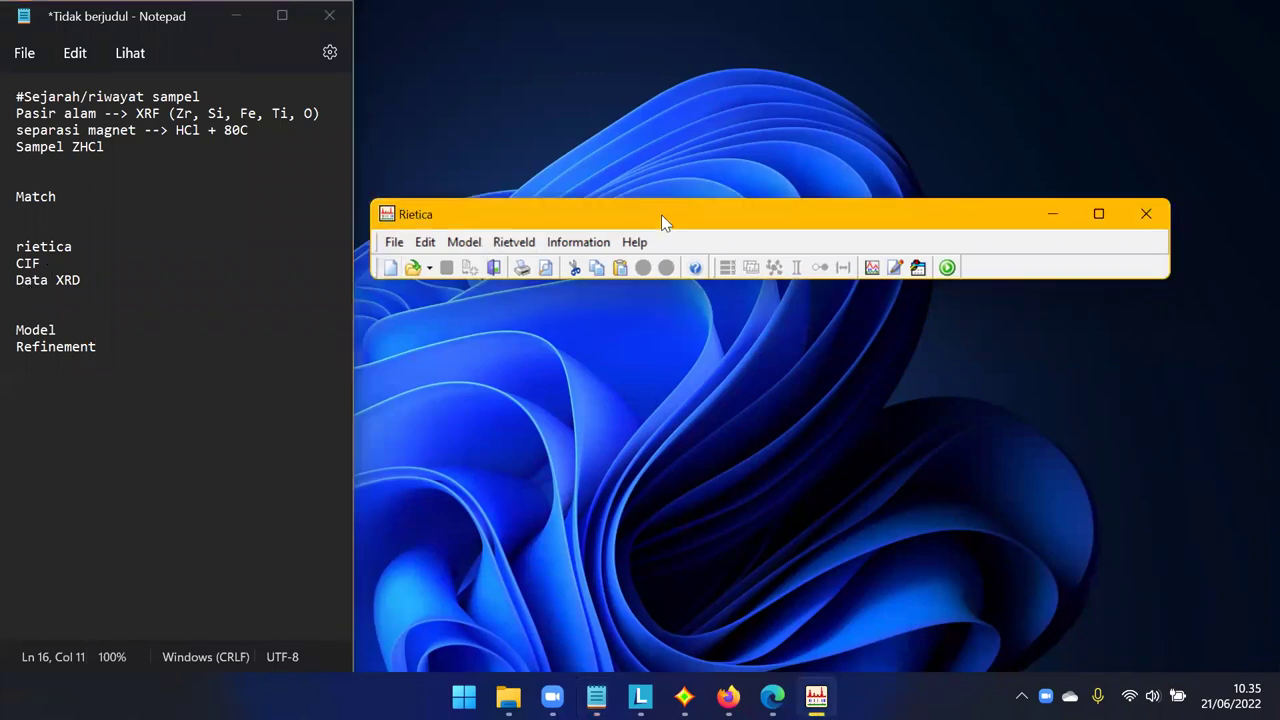
pyautogui.moveTo(661, 214); pyautogui.dragTo(663, 39)
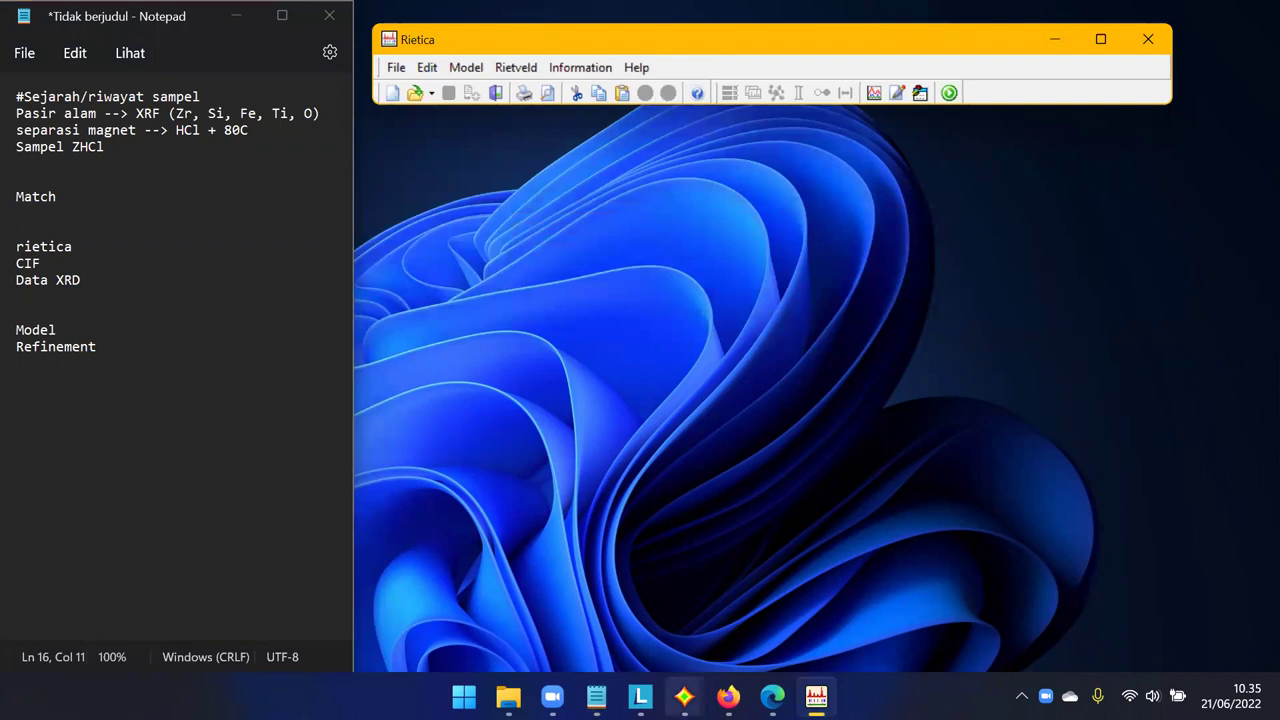
pyautogui.click(684, 697)
pyautogui.click(683, 635)
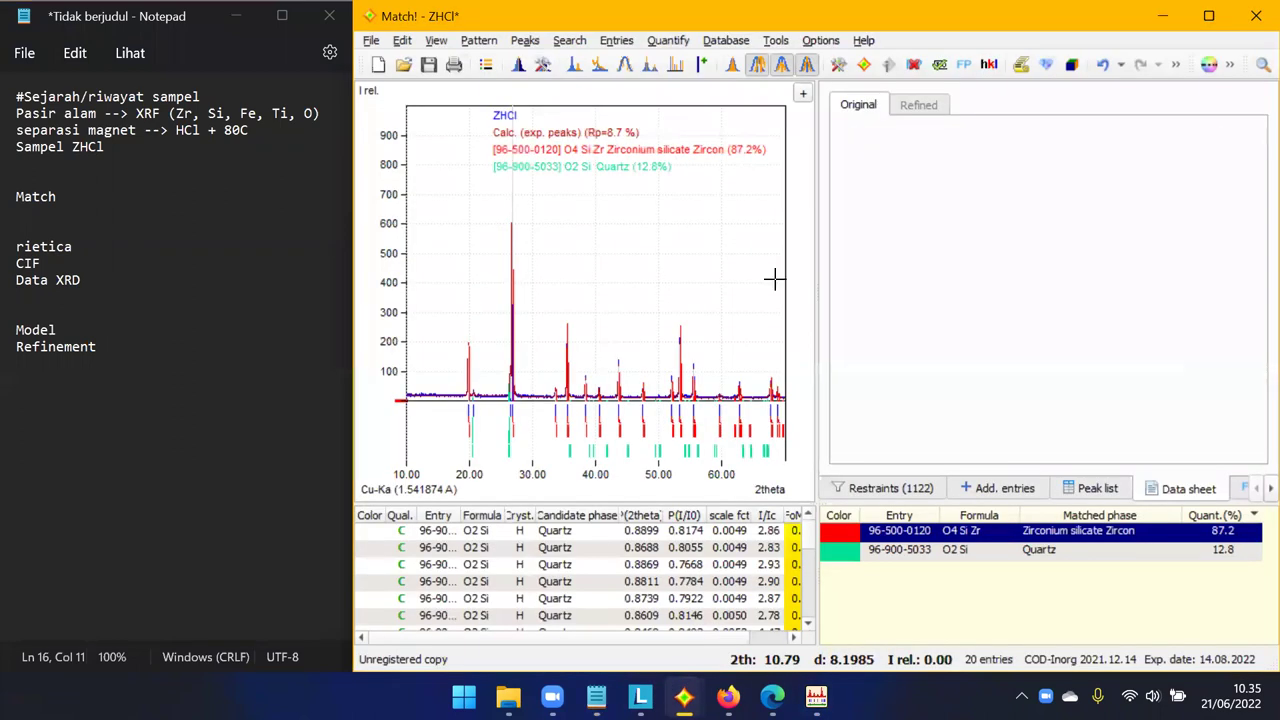
pyautogui.doubleClick(876, 17)
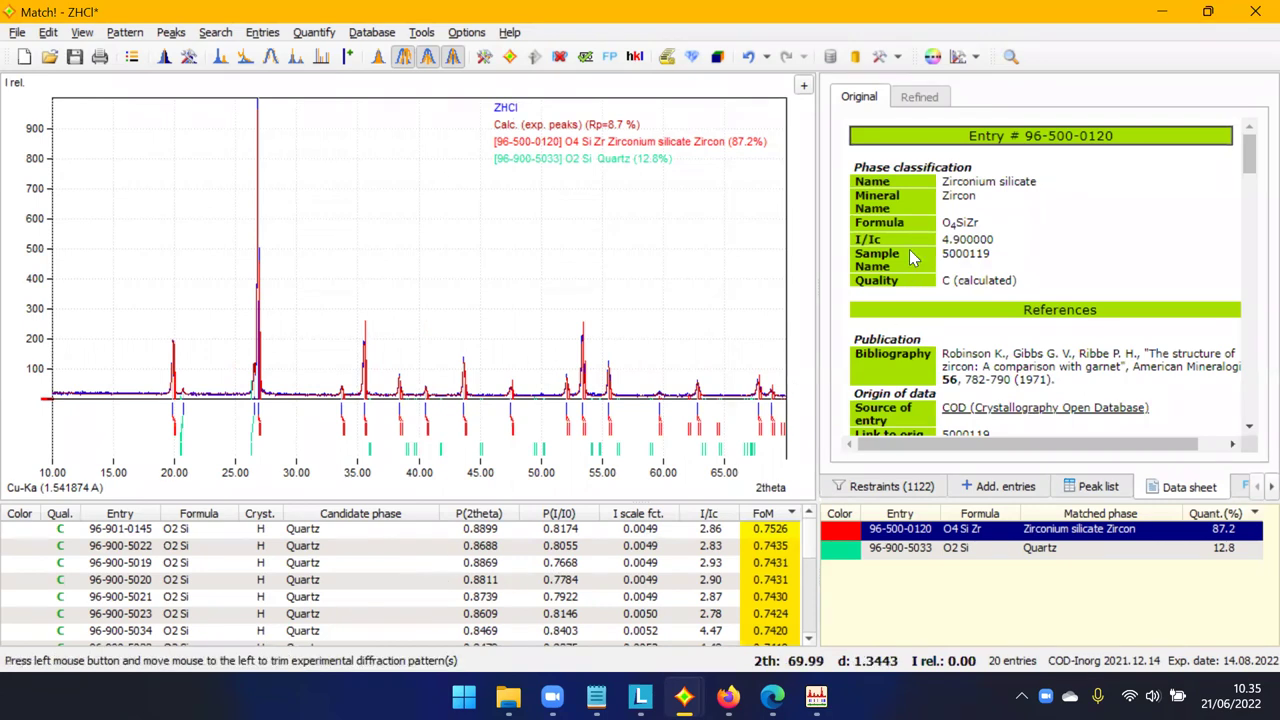
pyautogui.click(1168, 12)
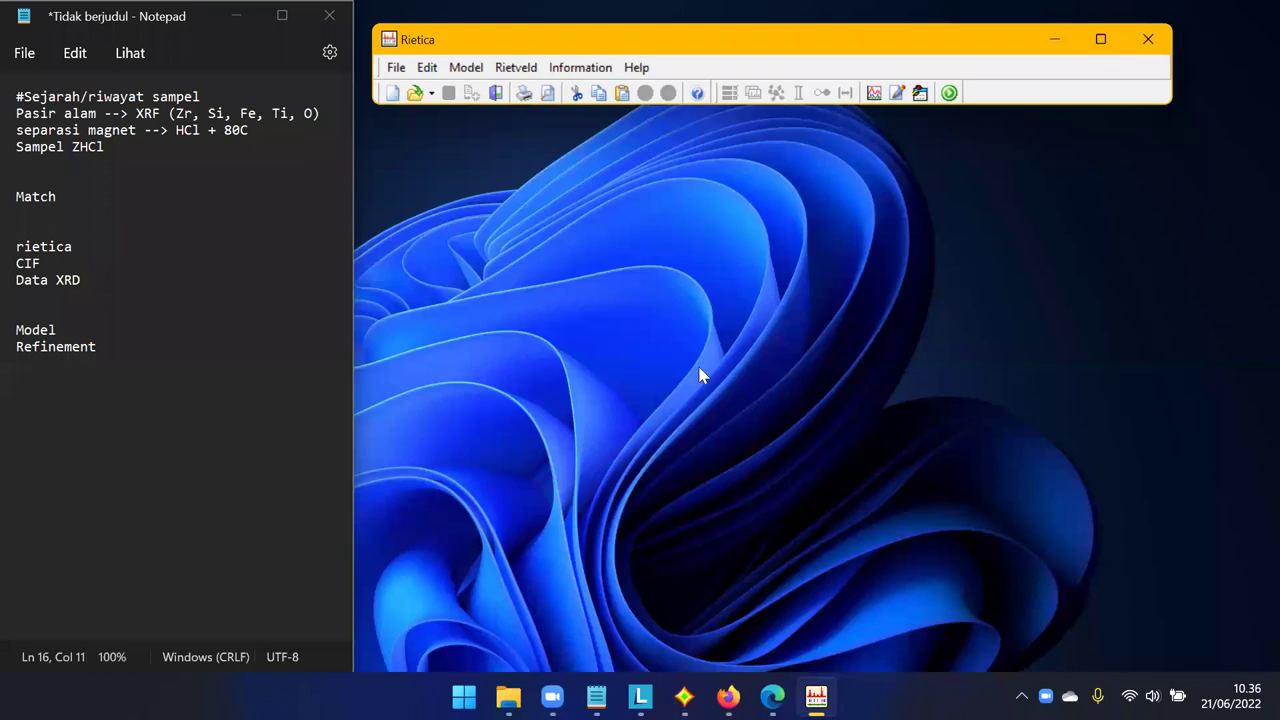
# Highlight CIF in the notes, switch to the modified ZHCl session in Match!, and examine the quartz and zircon data sheets including zircon's original-entry link.
pyautogui.moveTo(816, 696)
pyautogui.click(101, 335)
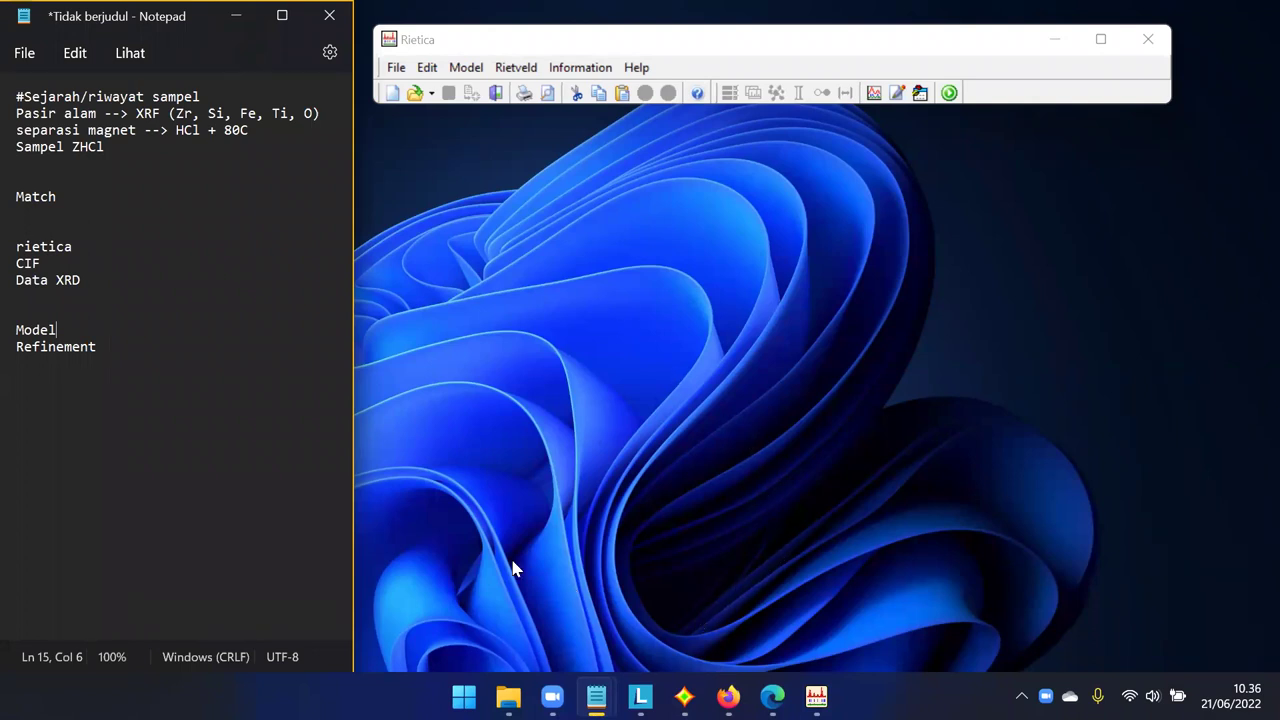
pyautogui.doubleClick(30, 263)
pyautogui.click(728, 696)
pyautogui.click(728, 696)
pyautogui.moveTo(684, 696)
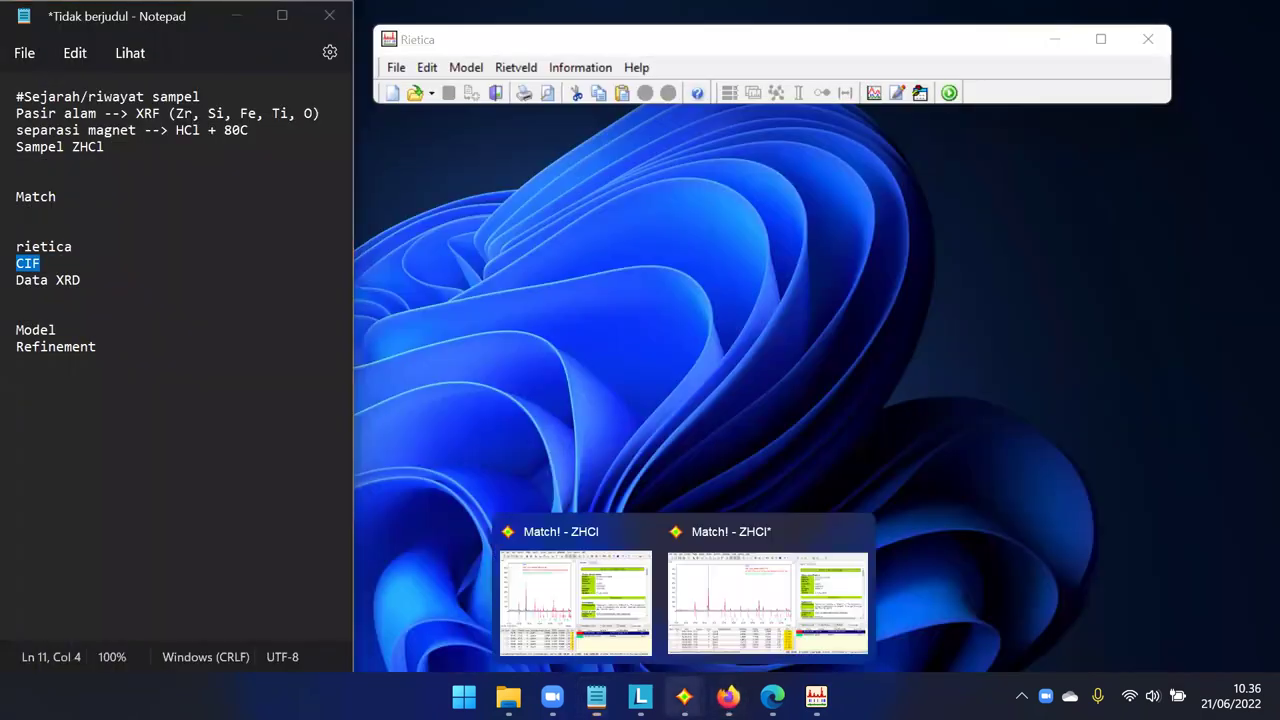
pyautogui.click(704, 612)
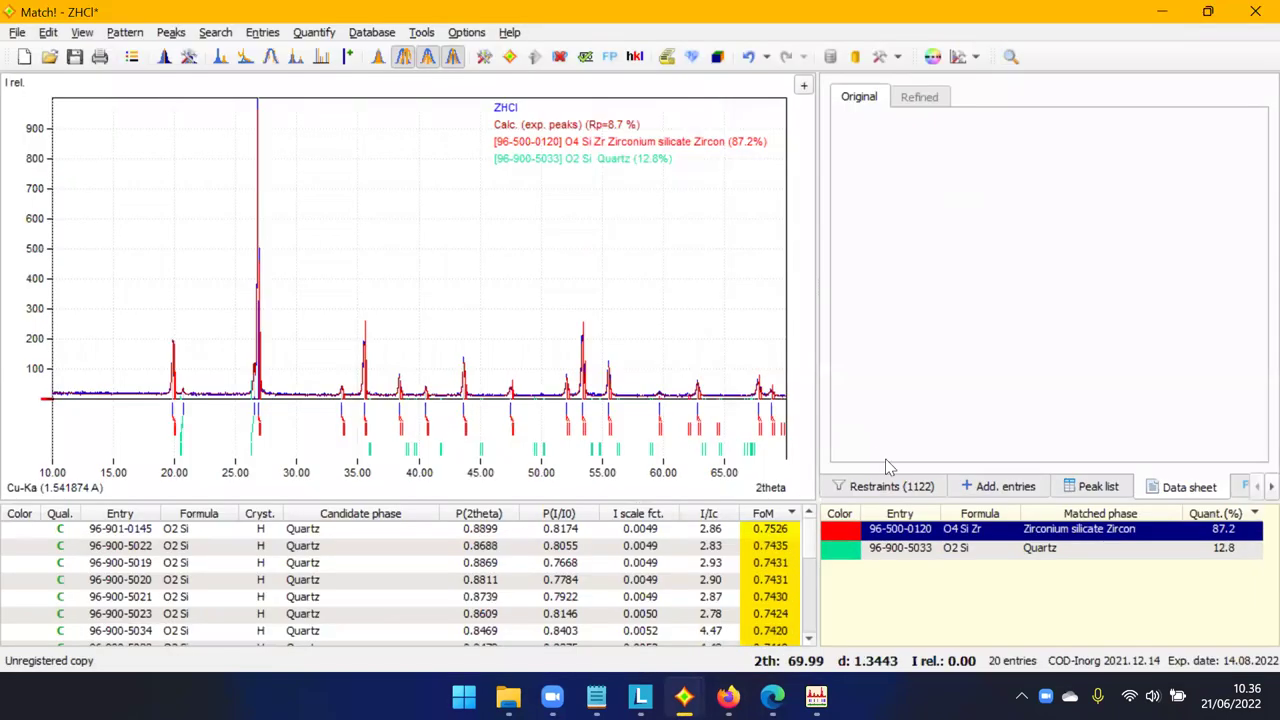
pyautogui.click(990, 550)
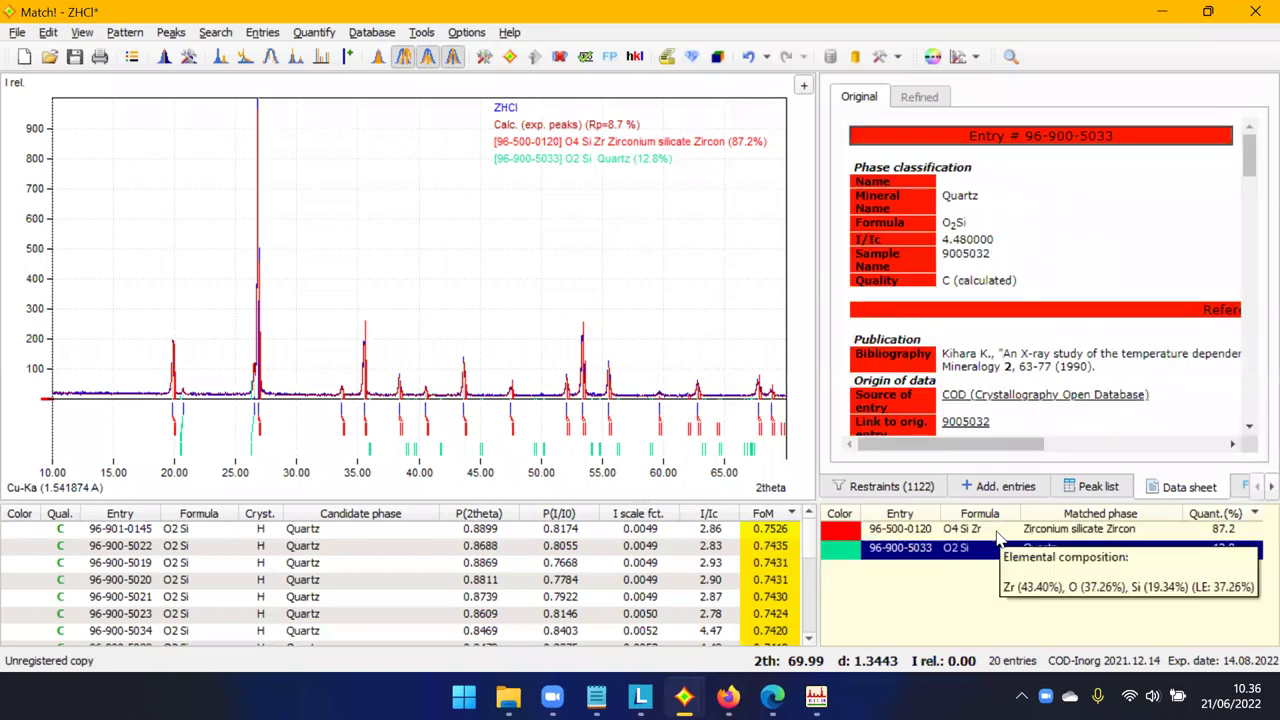
pyautogui.click(997, 538)
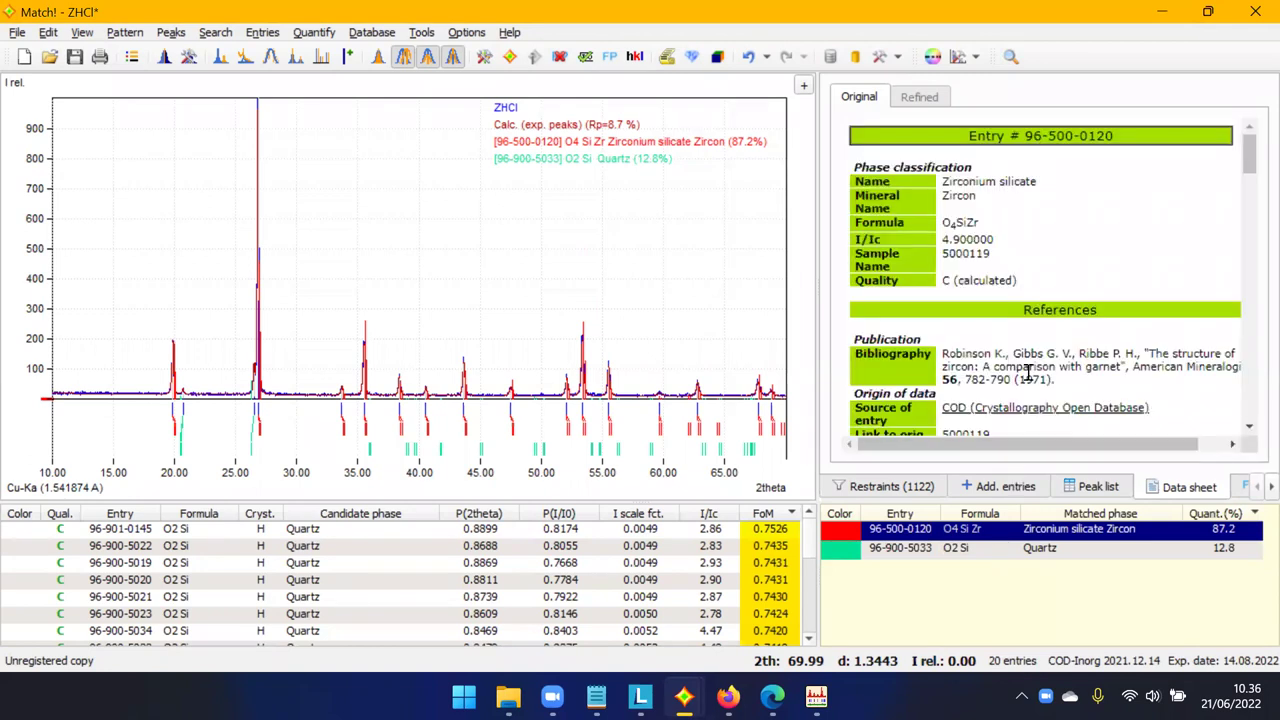
pyautogui.scroll(-3, 1065, 277)
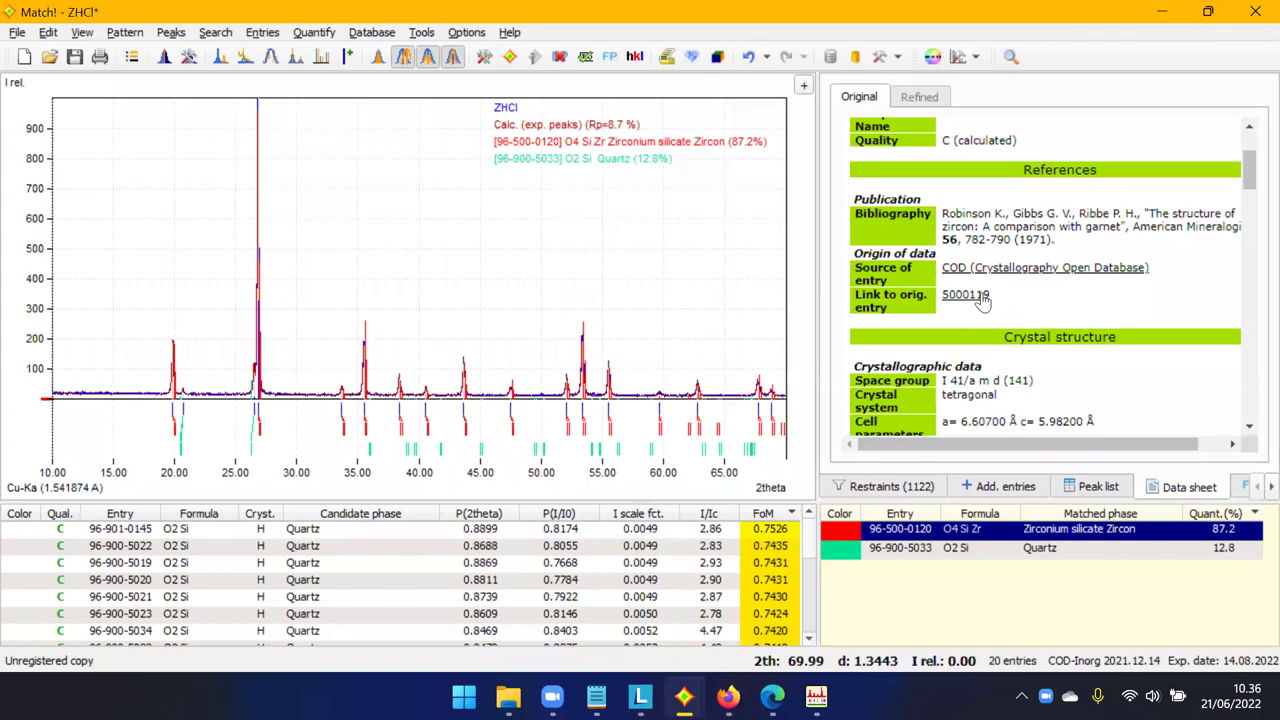
# Open the Downloads folder and rename 5000119-QUARTZ.cif to 5000119-ZrSiO4.cif.
pyautogui.moveTo(508, 696)
pyautogui.click(655, 590)
pyautogui.click(316, 368)
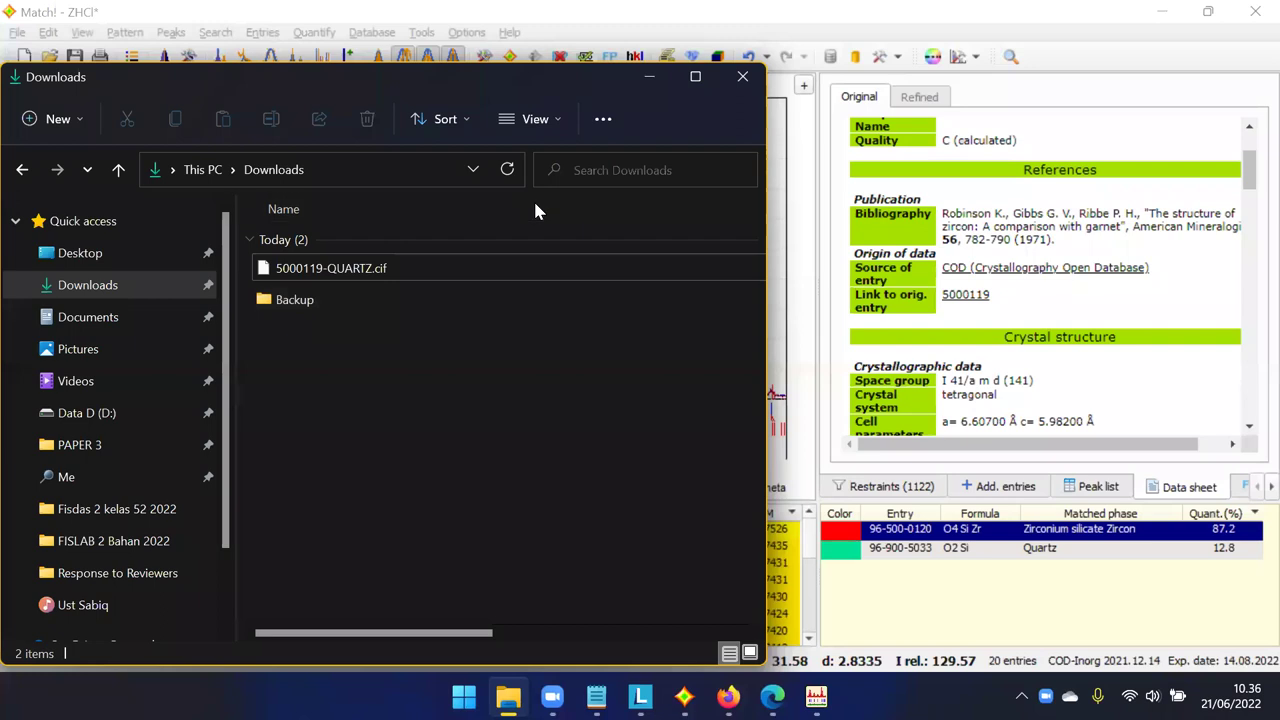
pyautogui.click(355, 271)
pyautogui.click(352, 272)
pyautogui.doubleClick(351, 269)
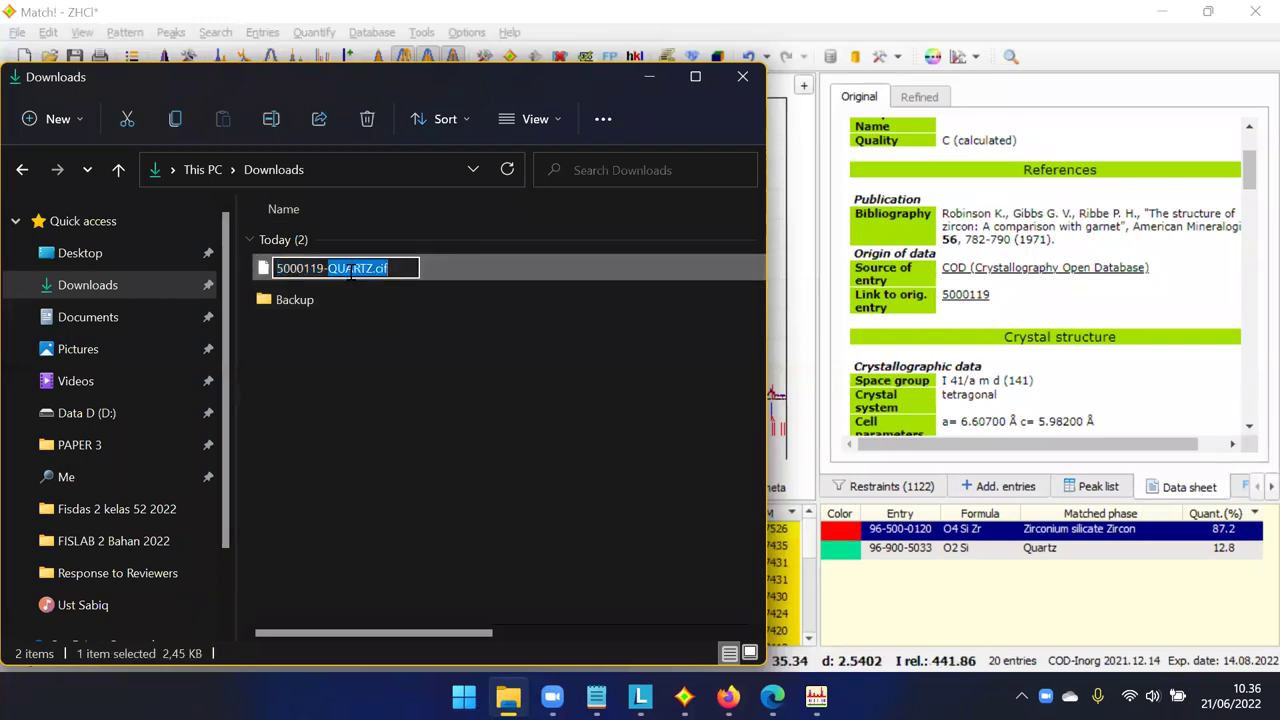
pyautogui.press('Left')
pyautogui.press('Delete')
pyautogui.press('Delete')
pyautogui.press('Delete')
pyautogui.press('Delete')
pyautogui.press('Delete')
pyautogui.press('Delete')
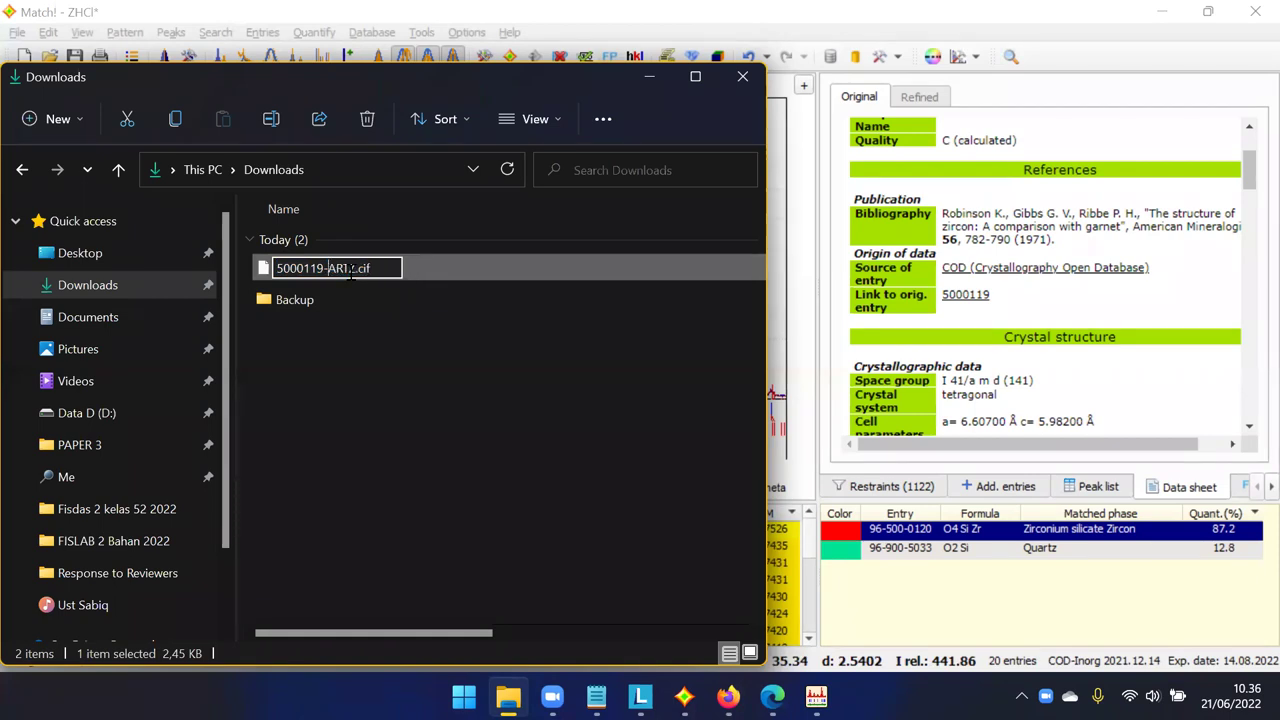
pyautogui.write('ZrSiO4')
pyautogui.press('Return')
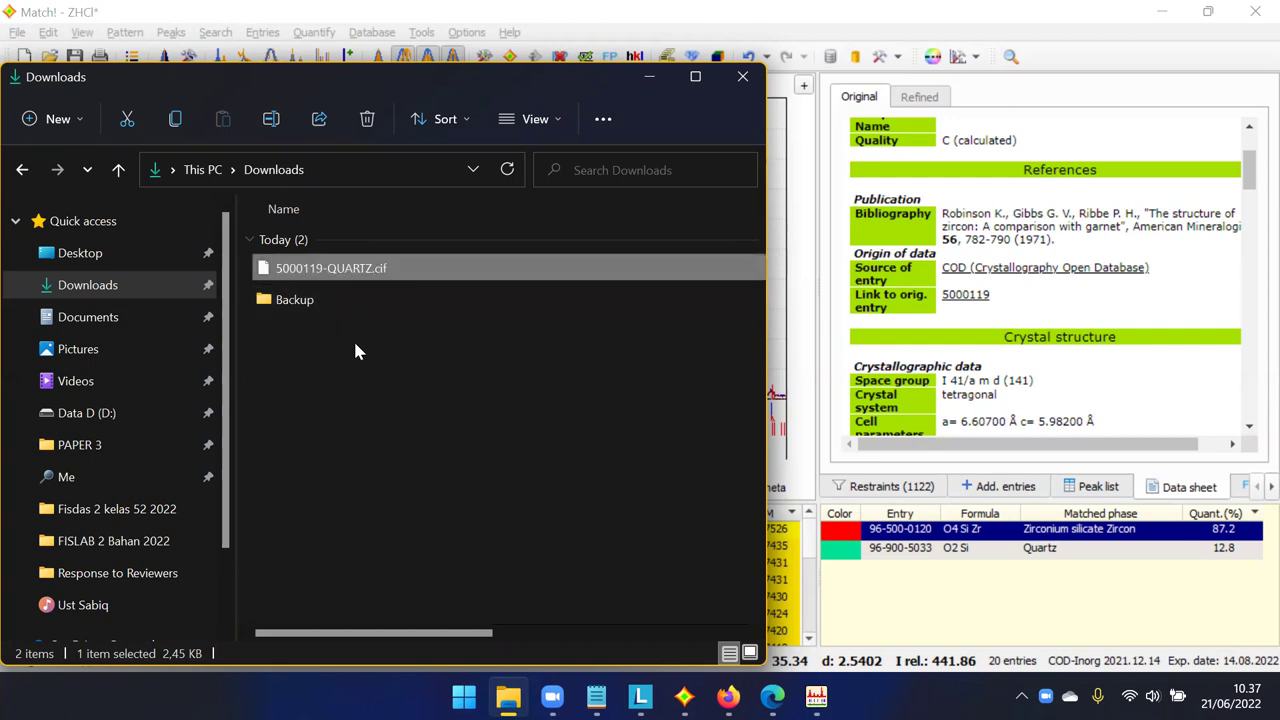
pyautogui.click(353, 338)
# Return to Match!, download the quartz CIF 9005032 through its original COD entry link, and minimize the browser.
pyautogui.click(1053, 617)
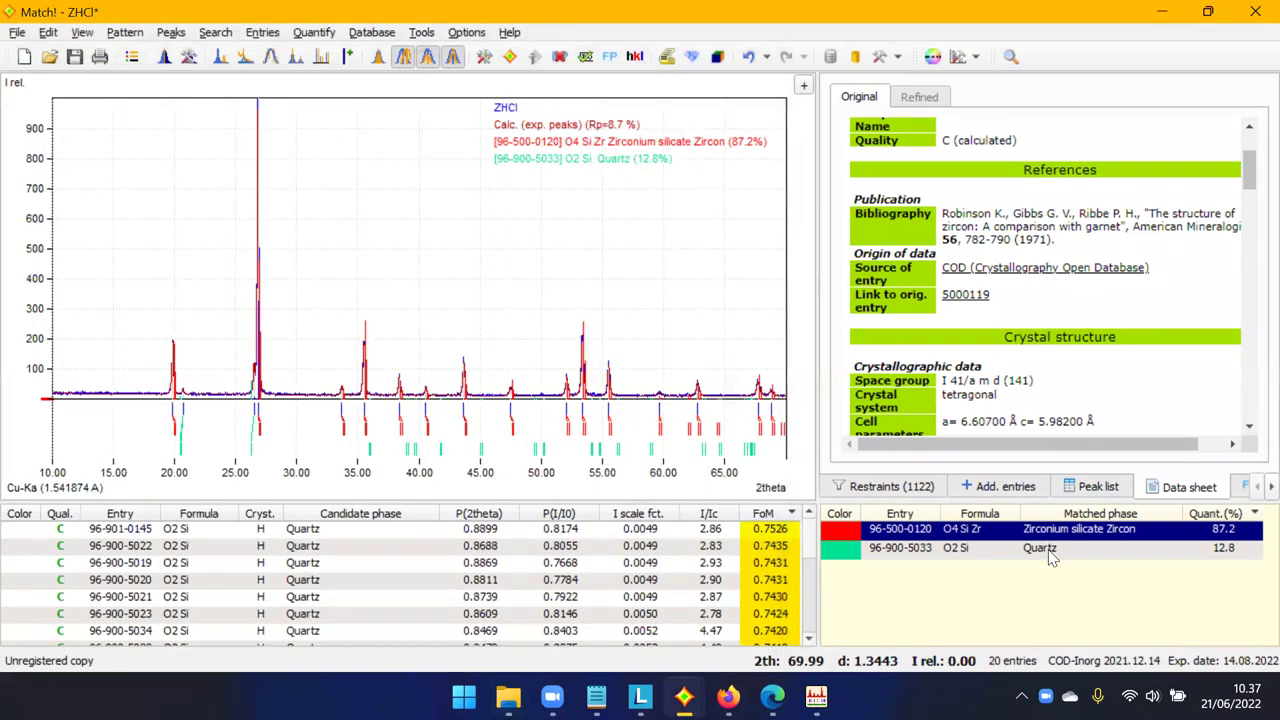
pyautogui.click(1062, 552)
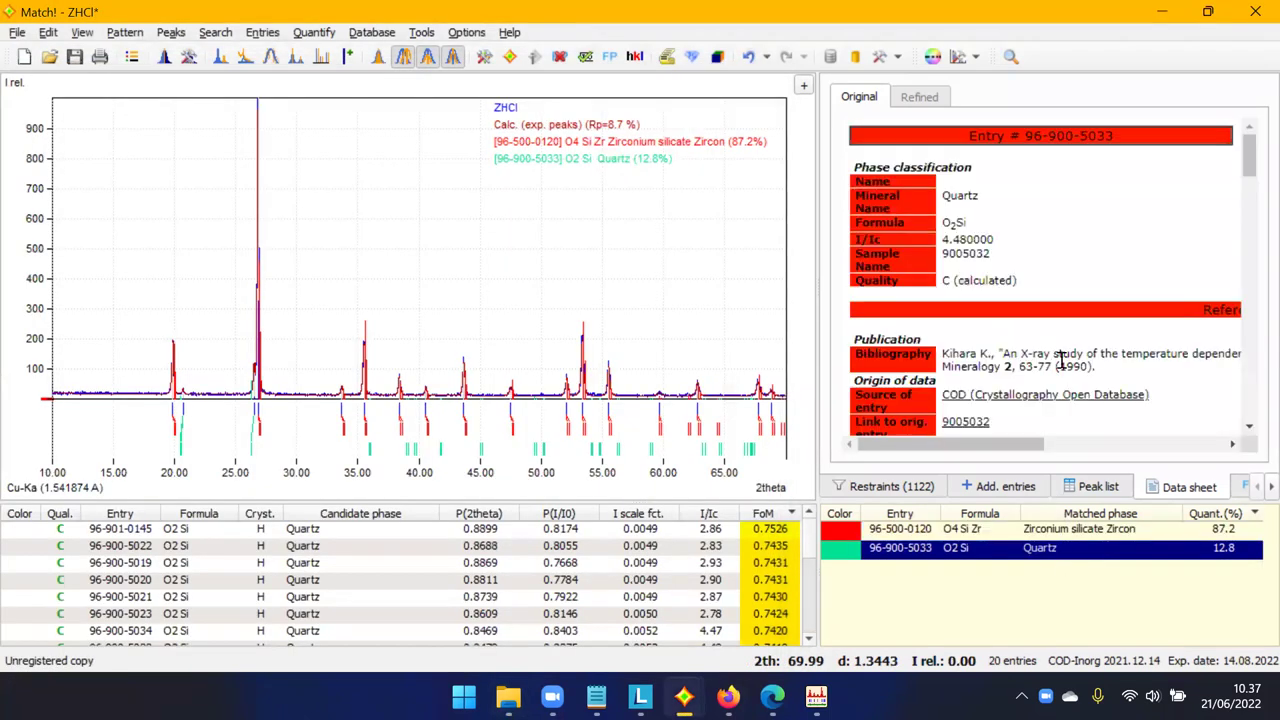
pyautogui.scroll(-4, 1060, 345)
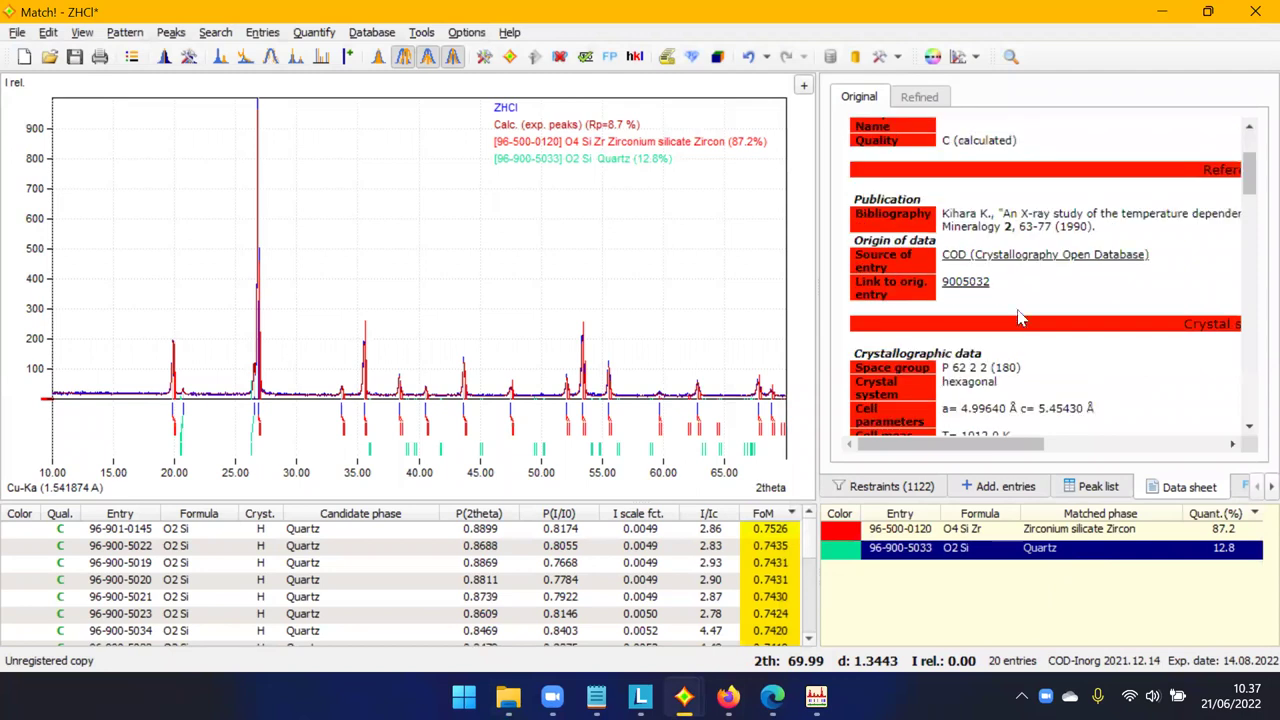
pyautogui.click(965, 281)
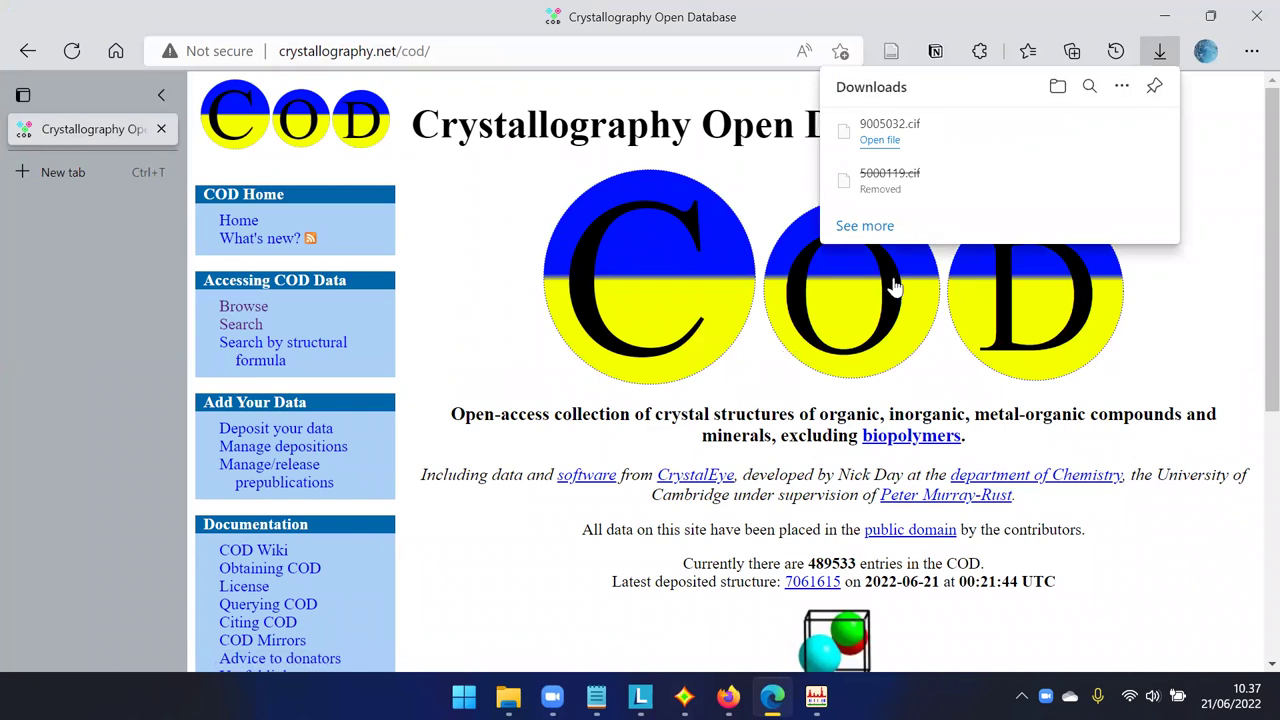
pyautogui.click(1175, 21)
# Rename 9005032.cif in the Downloads folder to 9005032-Quartz.cif and minimize the folder window.
pyautogui.click(508, 696)
pyautogui.click(106, 286)
pyautogui.click(322, 270)
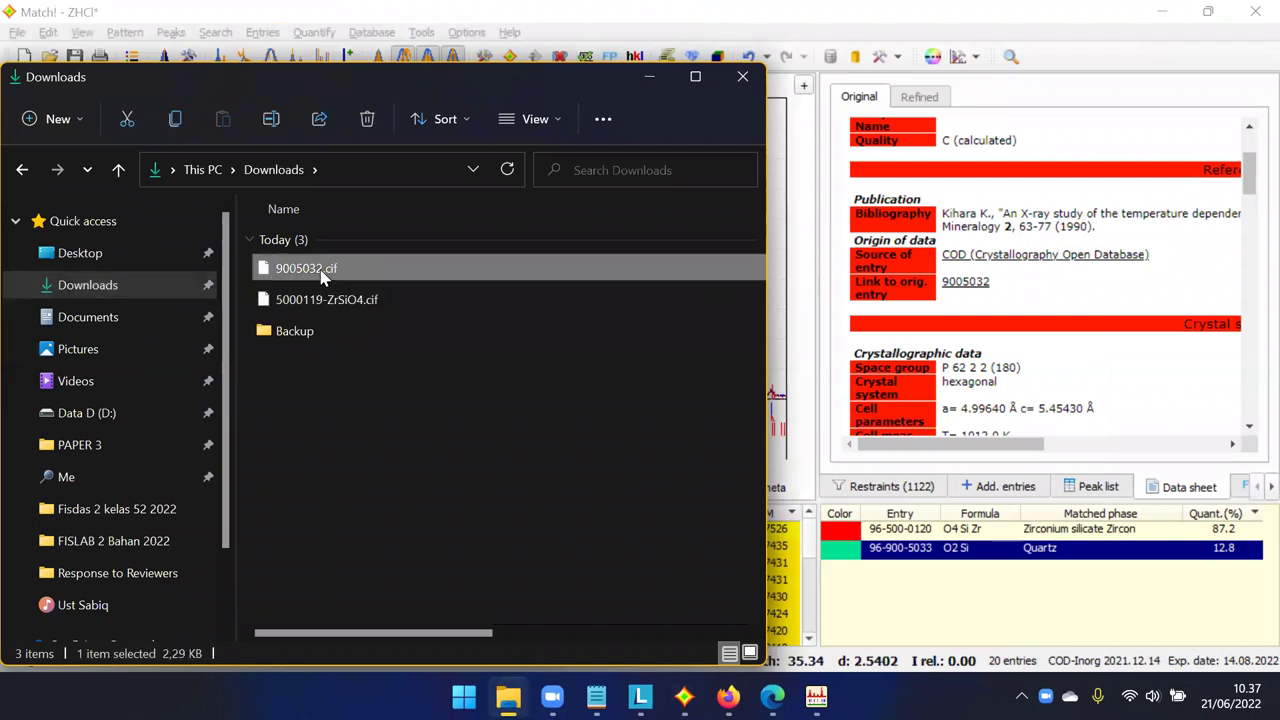
pyautogui.click(322, 270)
pyautogui.write('-Quartz')
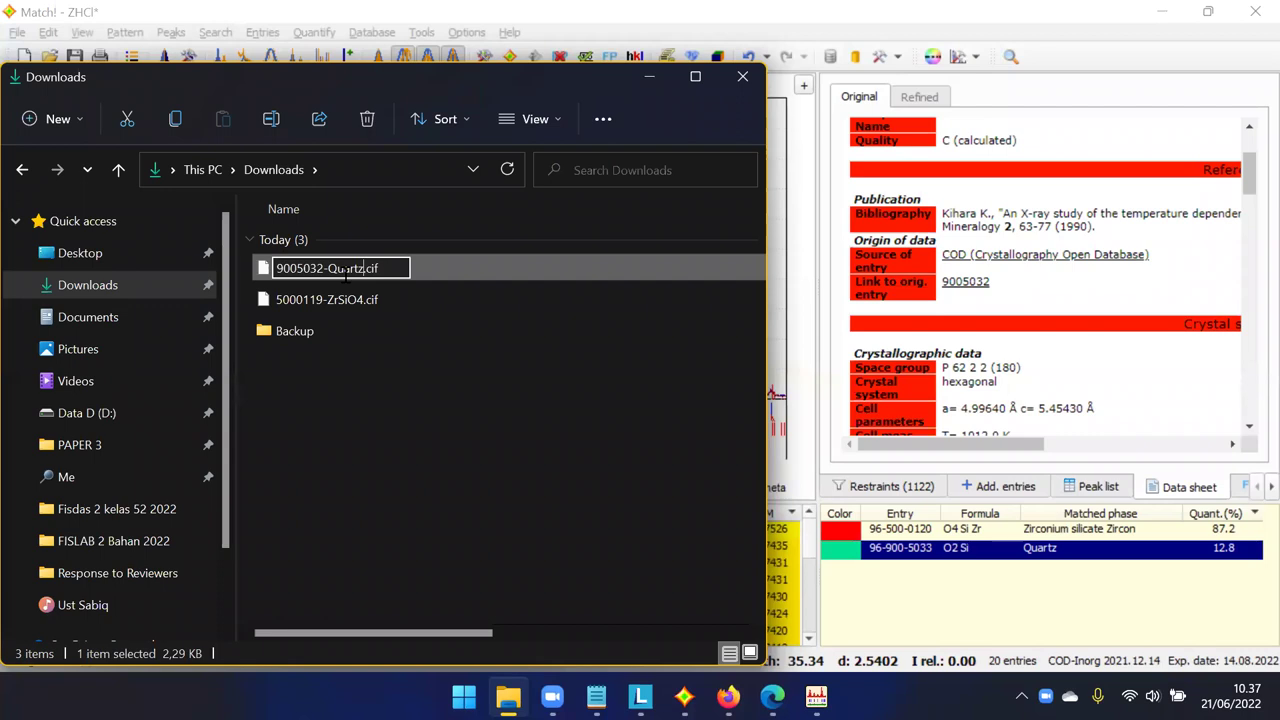
pyautogui.press('Return')
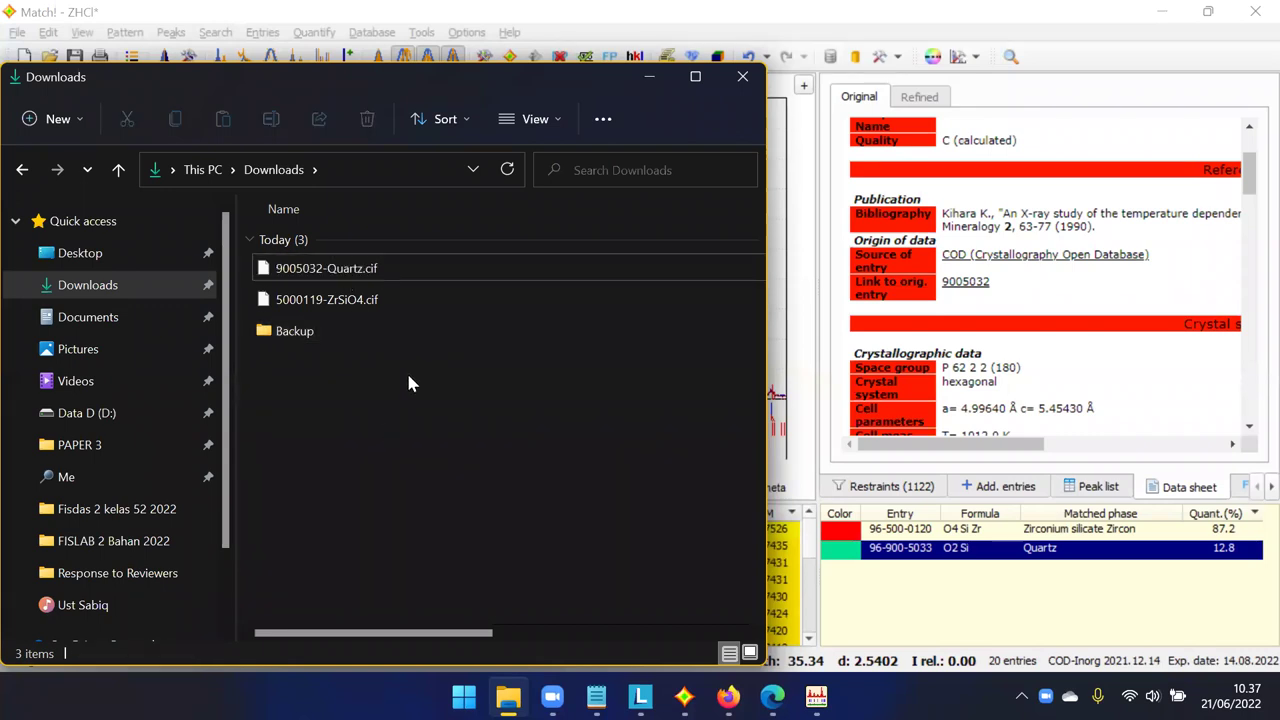
pyautogui.click(648, 76)
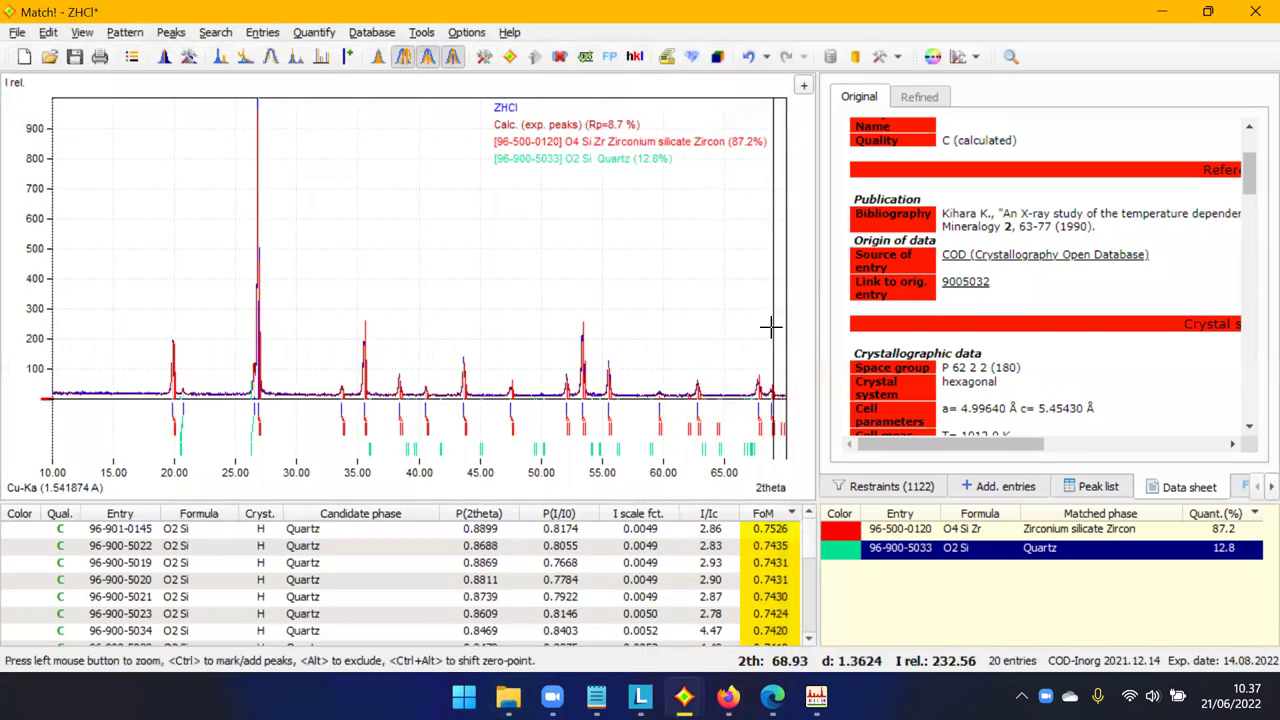
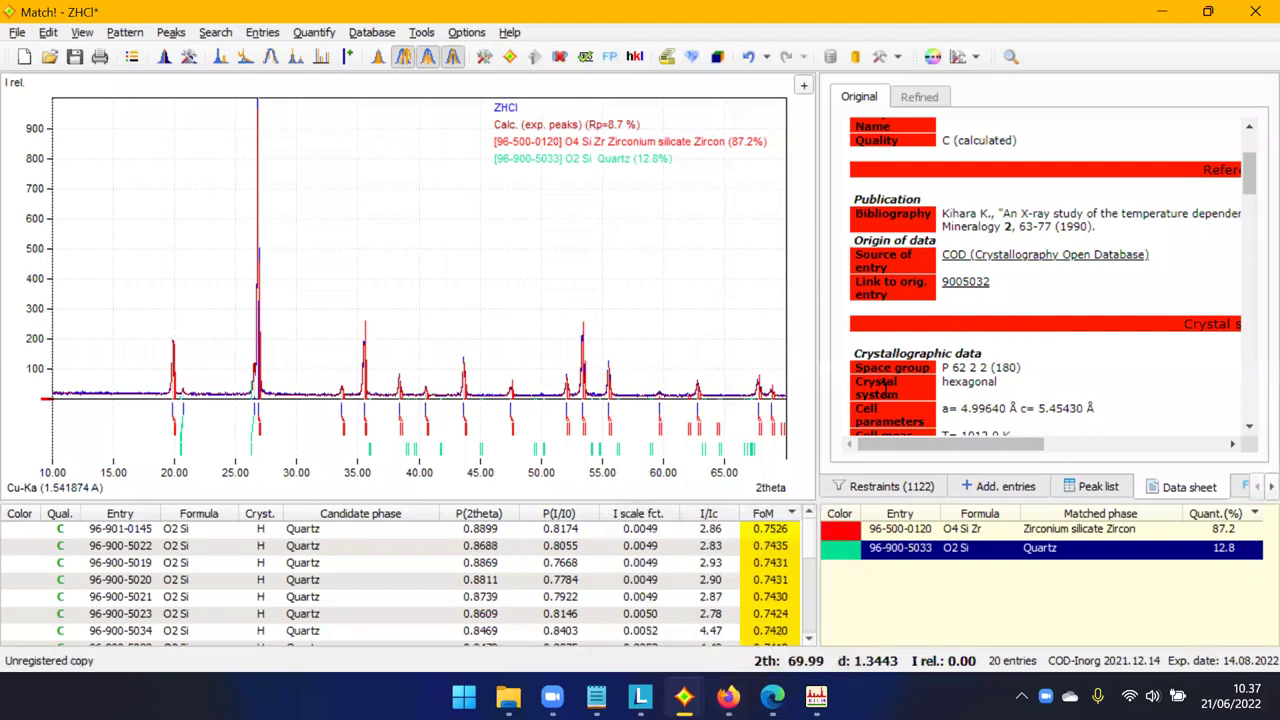
# Review the quartz and zircon data sheets in Match!, minimize it, check the CIF files in Downloads, and close the folder window.
pyautogui.scroll(-3, 995, 318)
pyautogui.scroll(3, 995, 320)
pyautogui.click(985, 530)
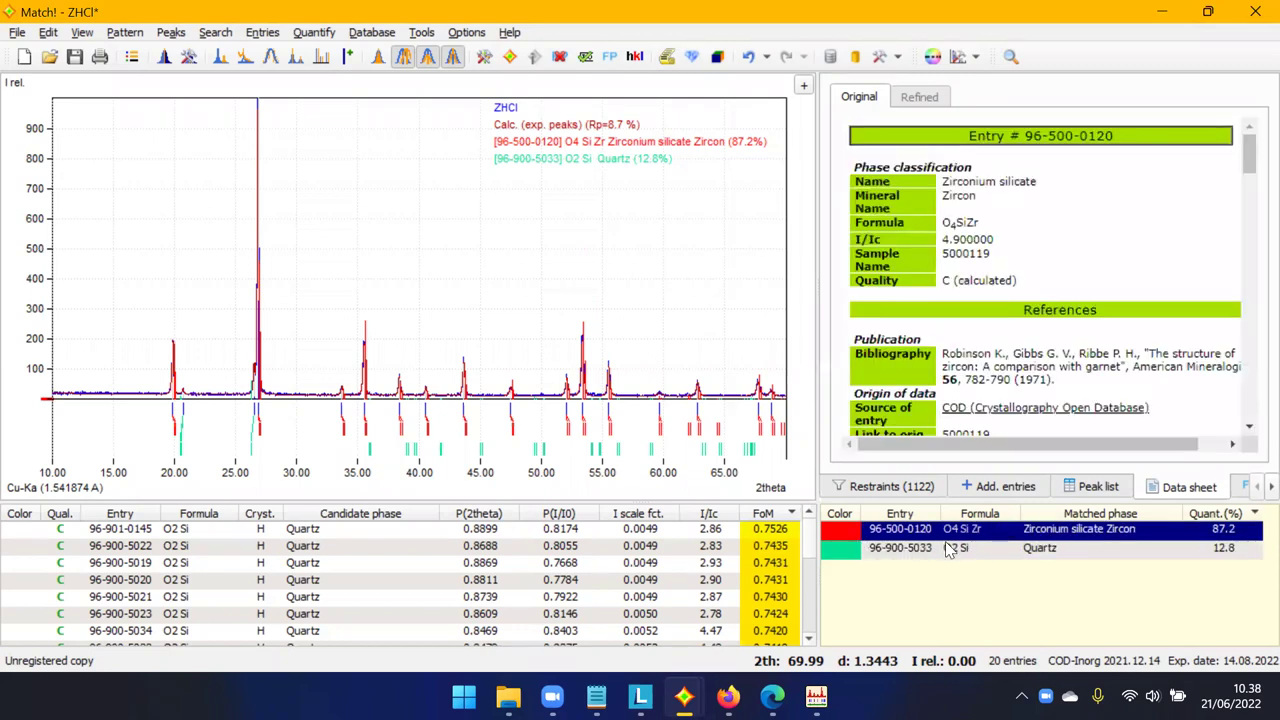
pyautogui.click(1056, 550)
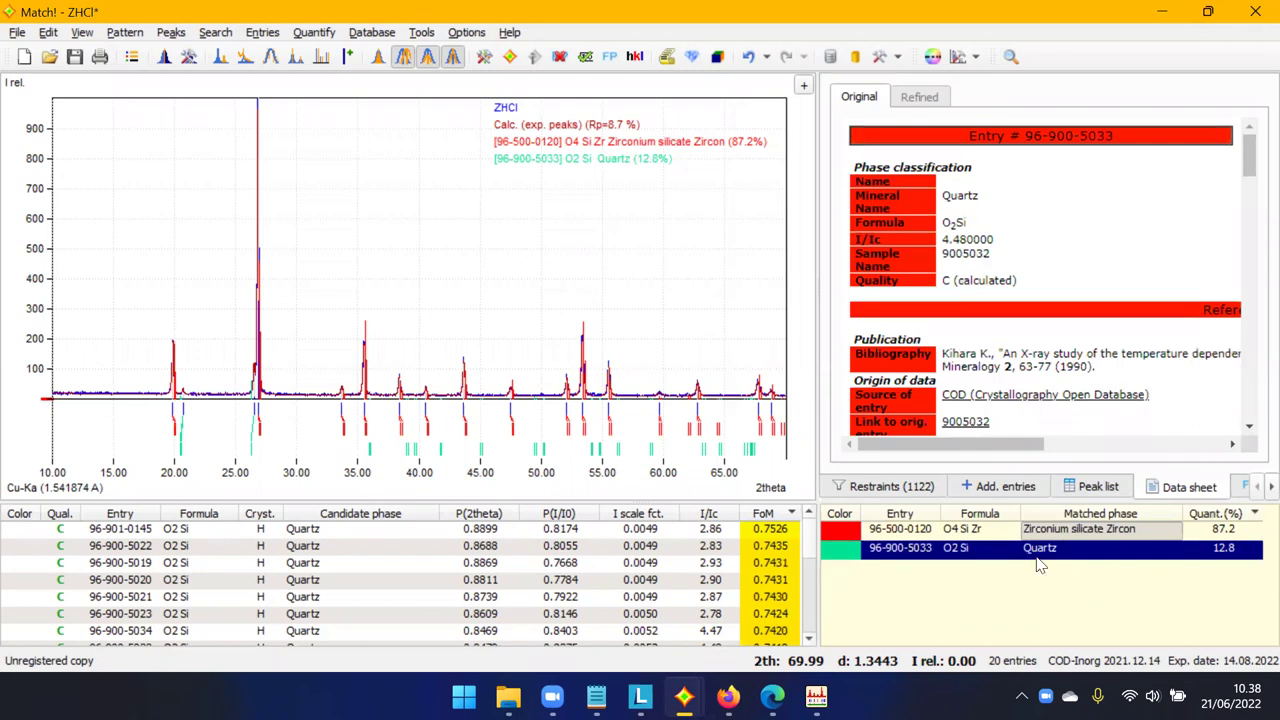
pyautogui.click(1163, 14)
pyautogui.click(508, 696)
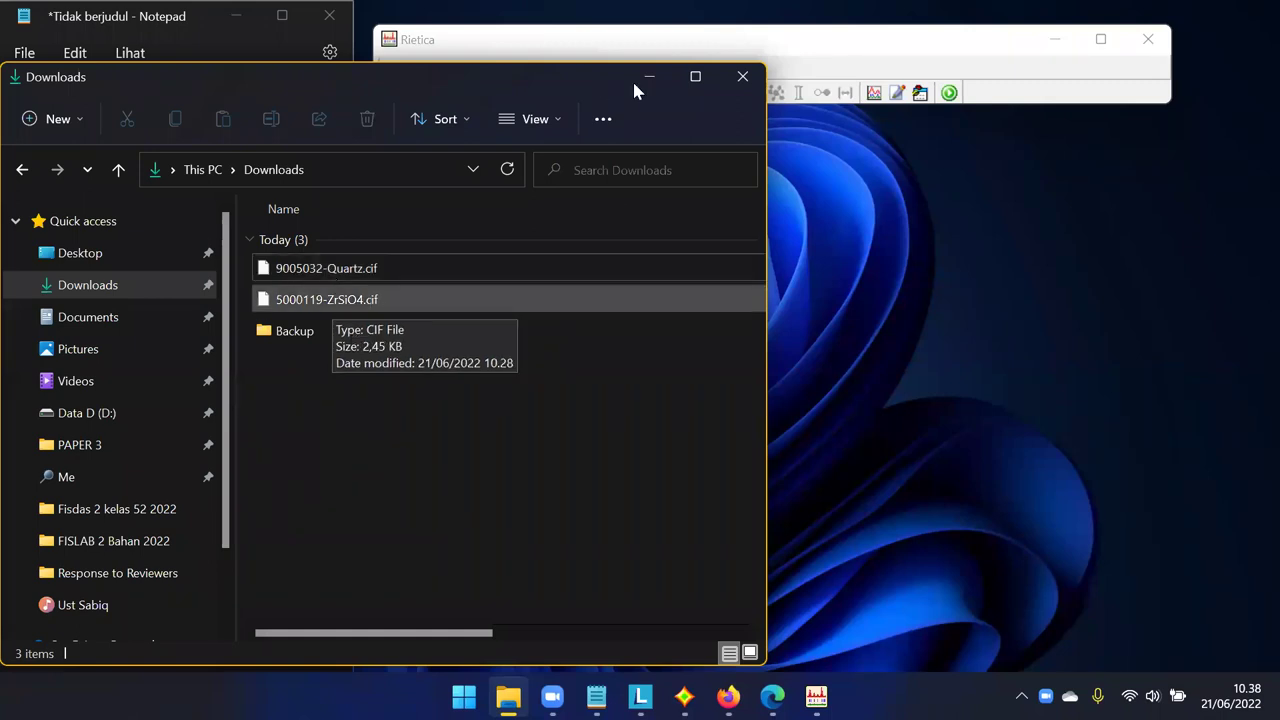
pyautogui.hotkey('alt', 'F4')
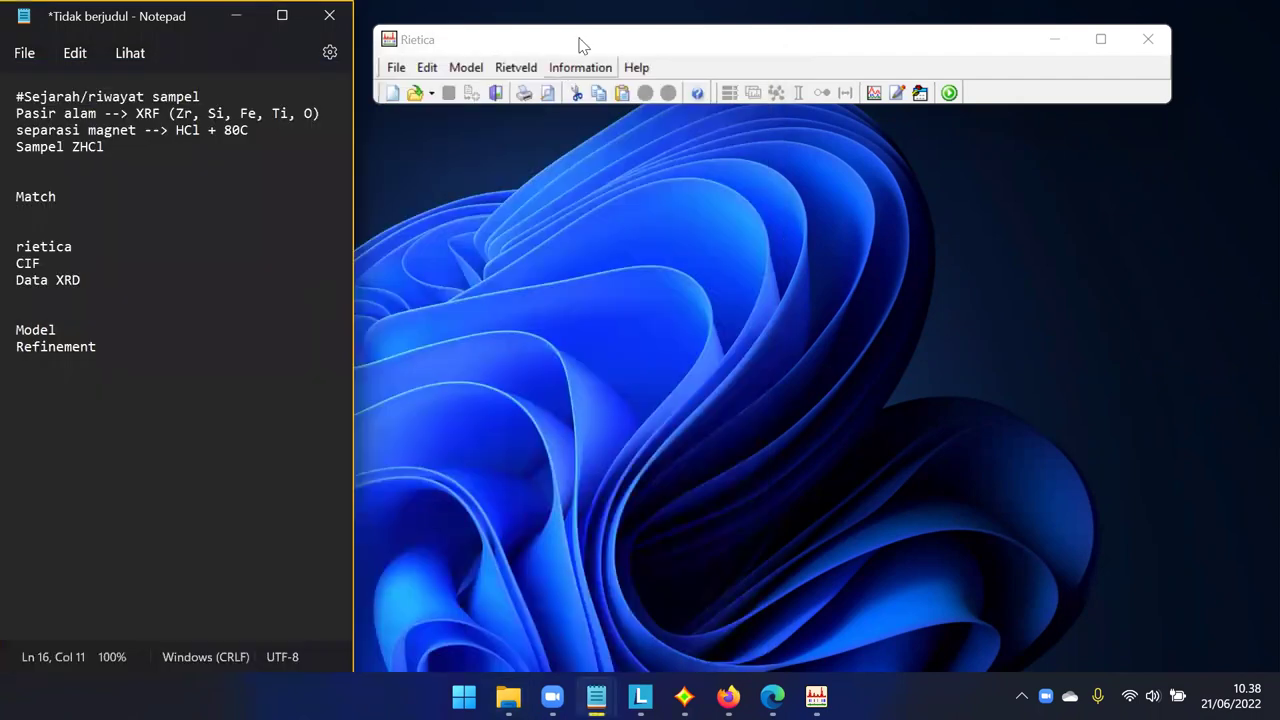
# Create a new input file in Rietica with histogram 1 as a calculation, two phases, and 2 atoms for phase 1.
pyautogui.moveTo(704, 44); pyautogui.dragTo(689, 47)
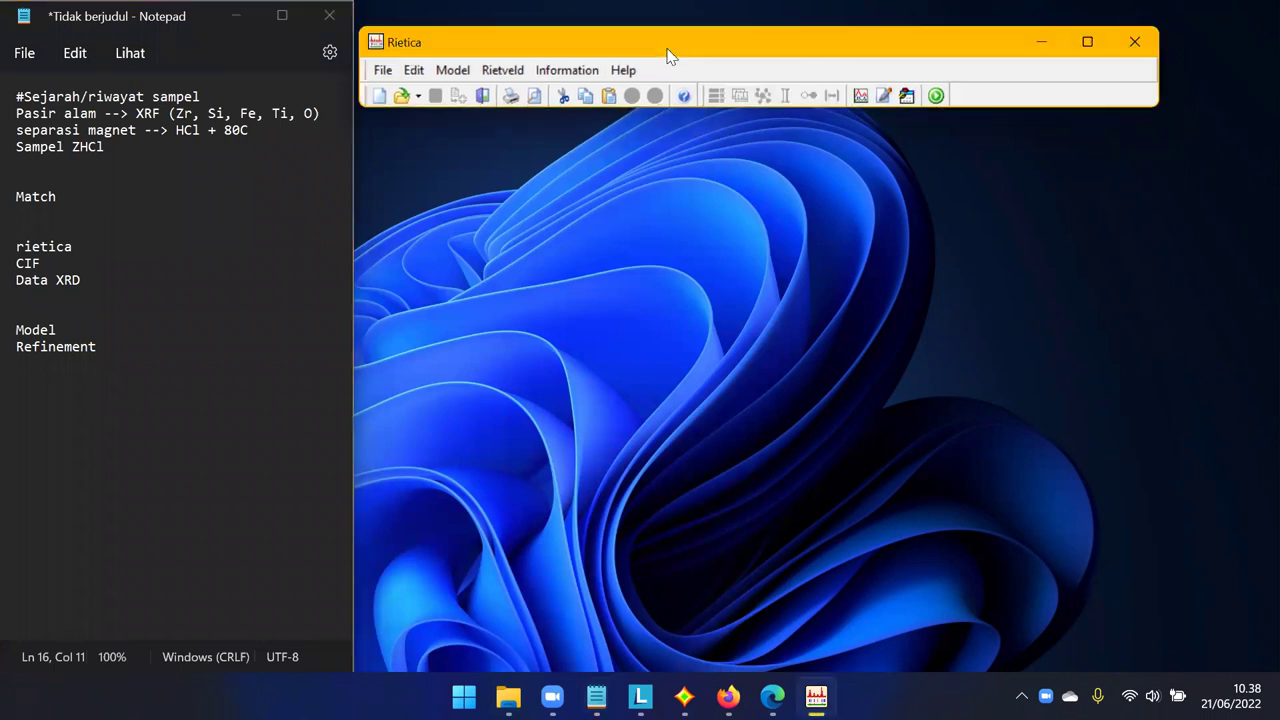
pyautogui.click(383, 72)
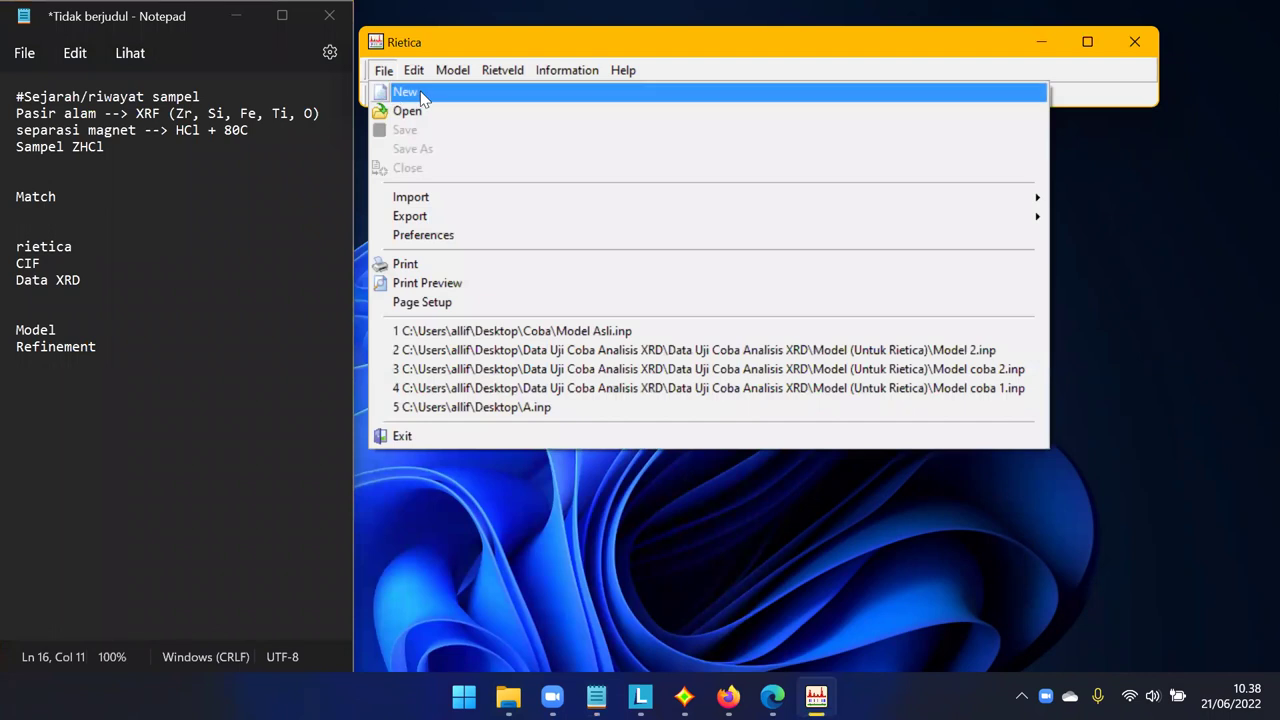
pyautogui.click(410, 92)
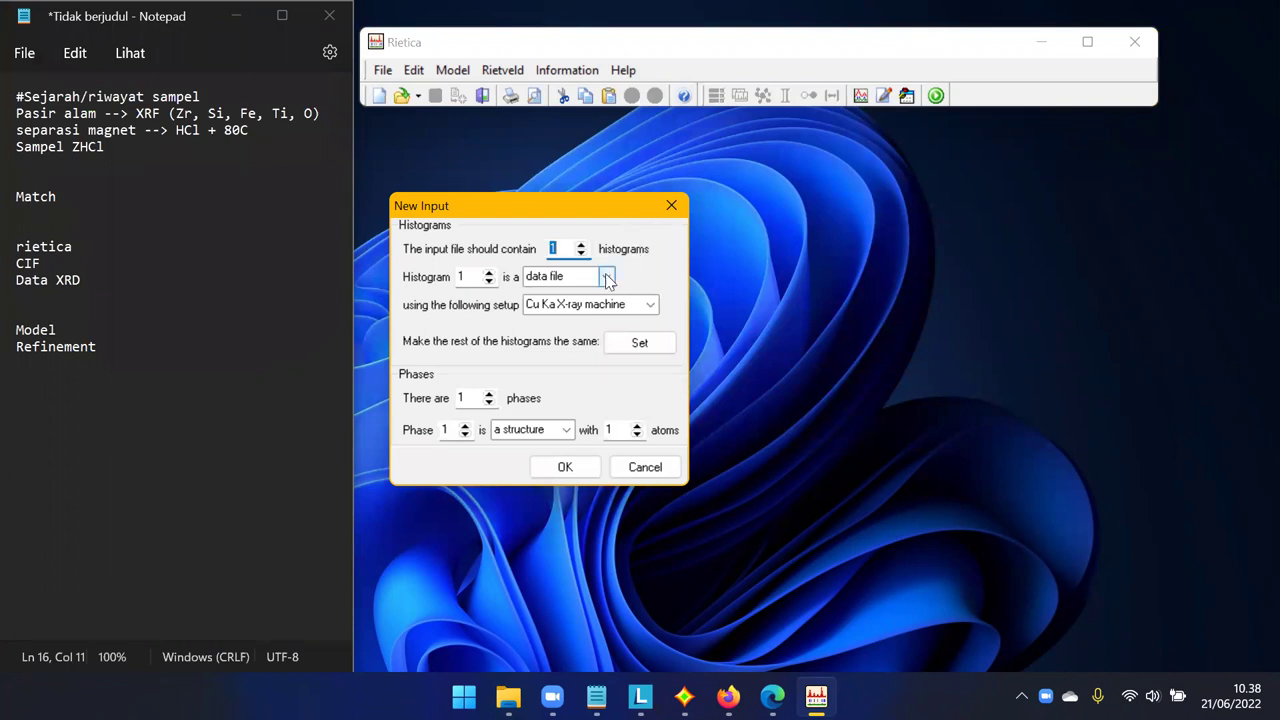
pyautogui.click(606, 277)
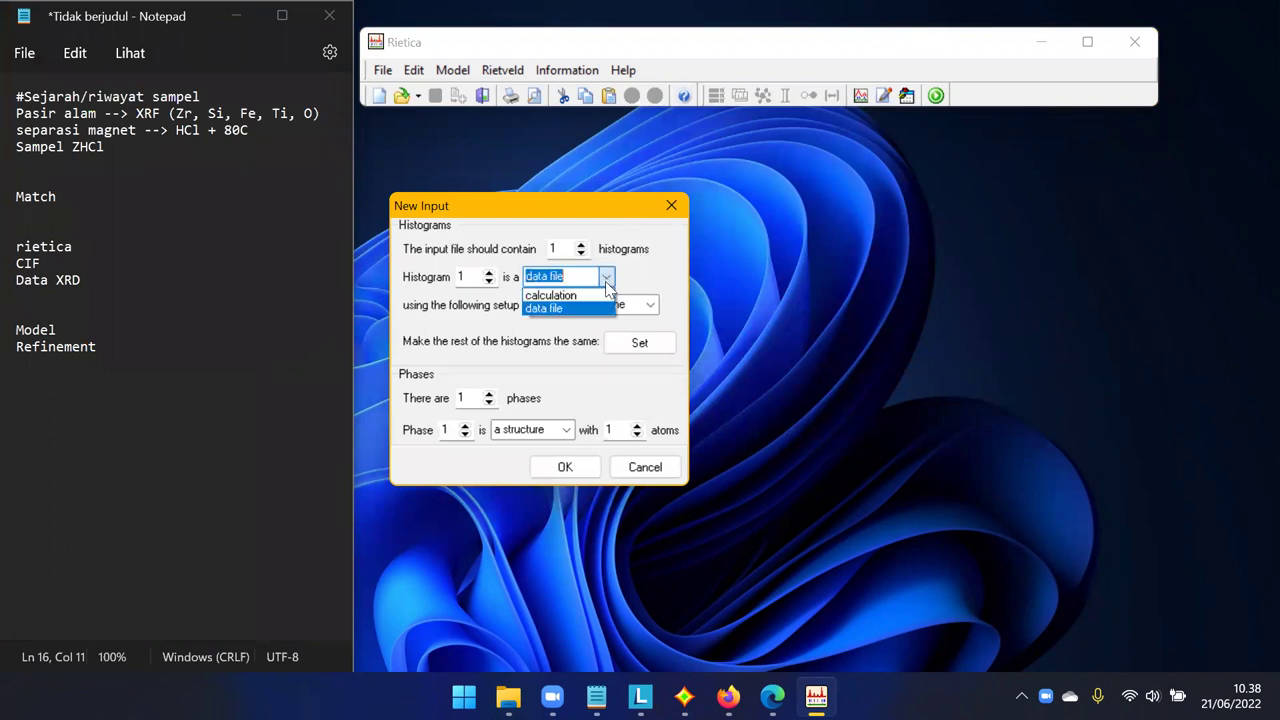
pyautogui.click(606, 296)
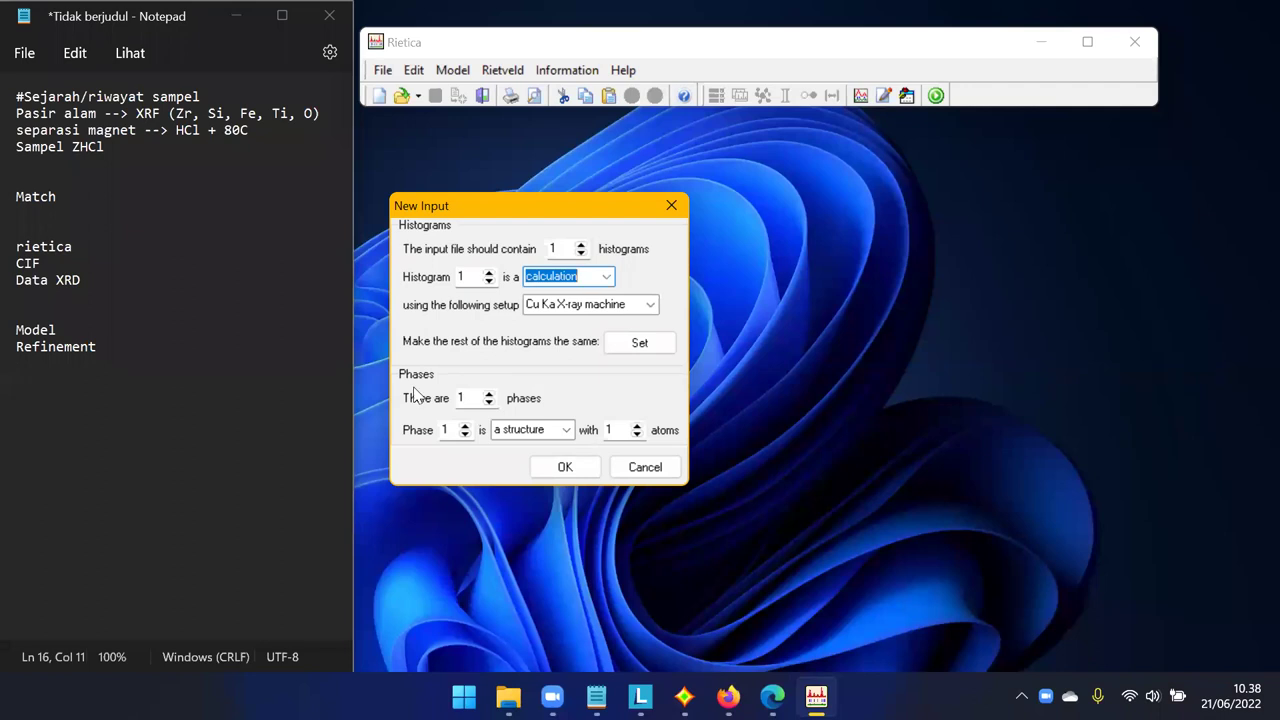
pyautogui.click(489, 393)
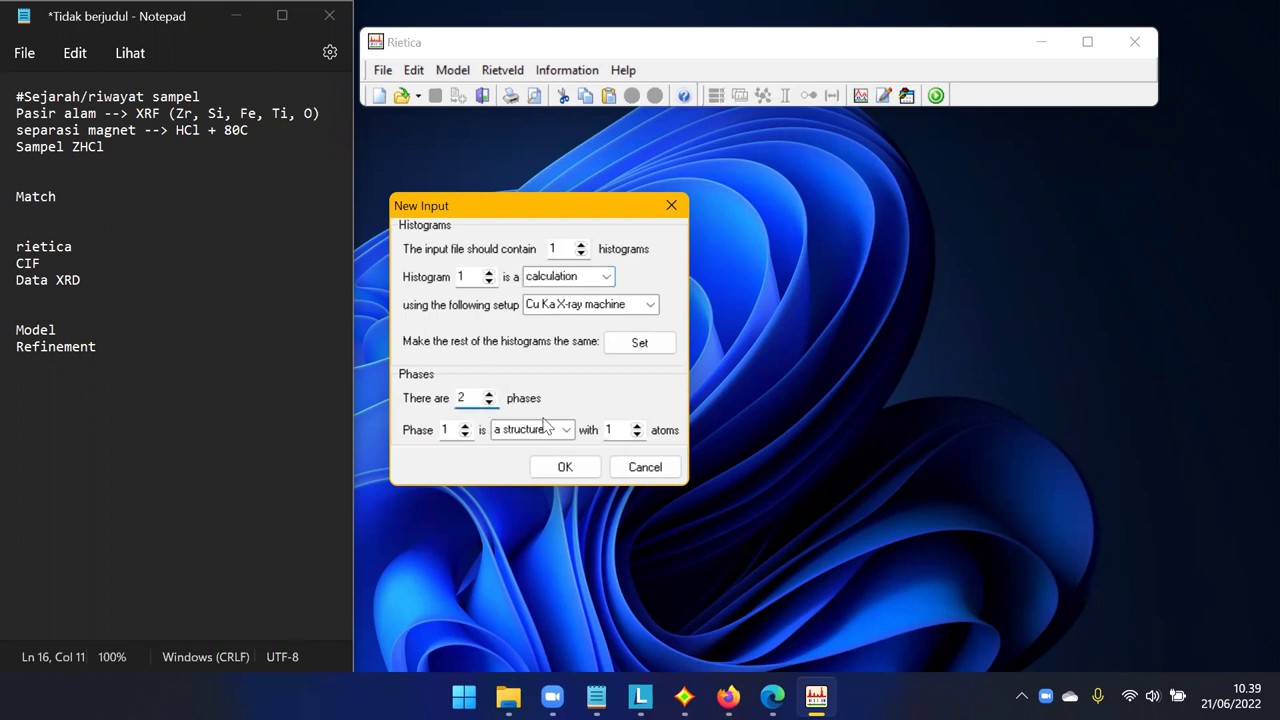
pyautogui.doubleClick(610, 429)
pyautogui.write('2')
pyautogui.press('BackSpace')
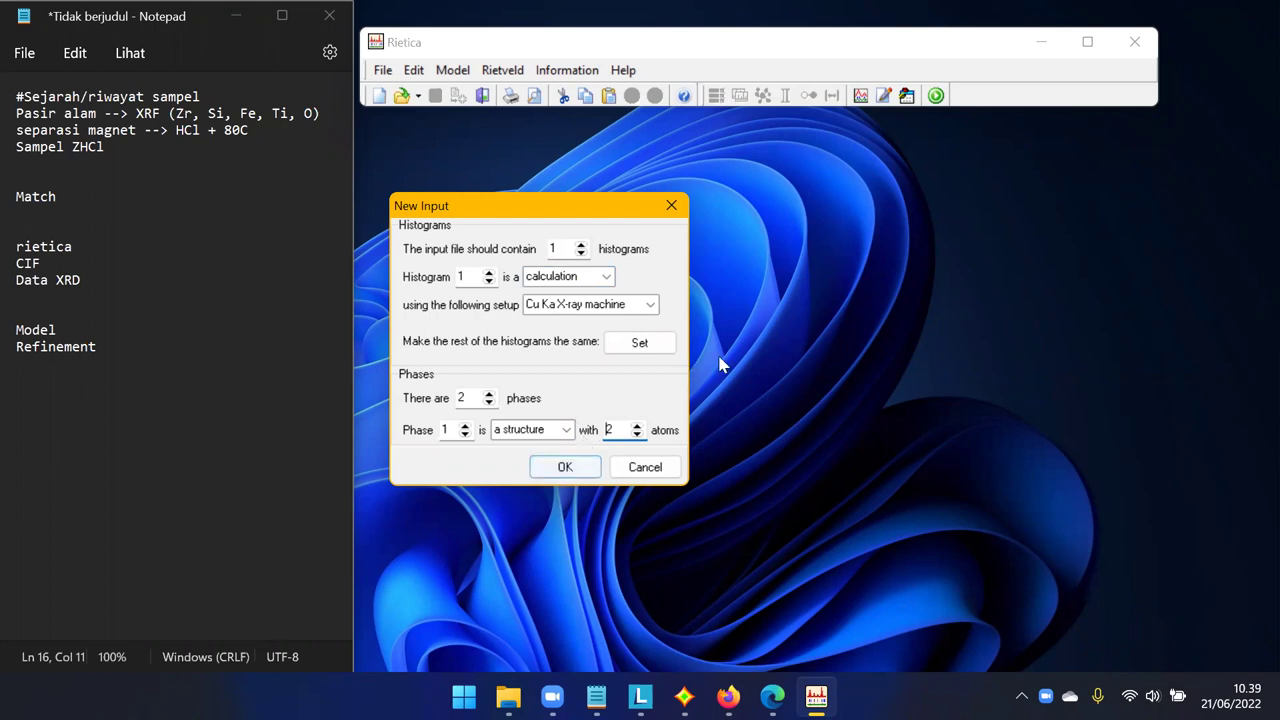
pyautogui.click(565, 470)
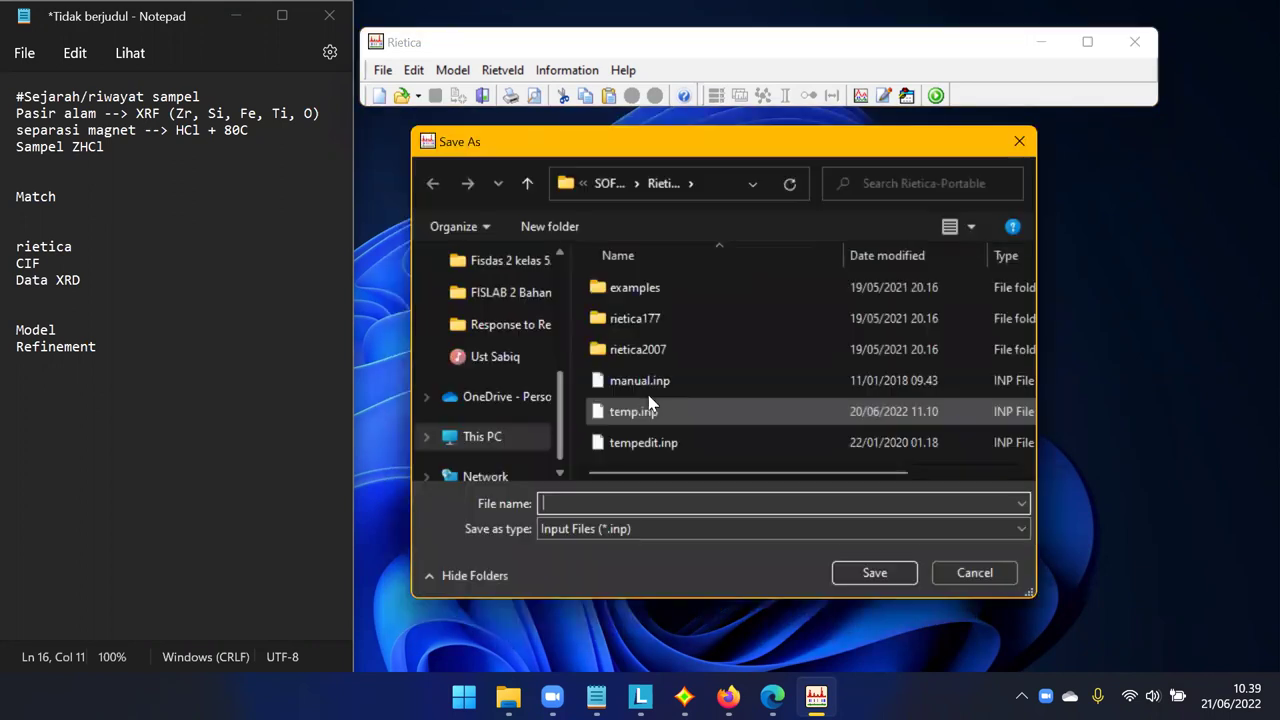
# Save the new input file on the Desktop as Model Asli.
pyautogui.scroll(5, 540, 300)
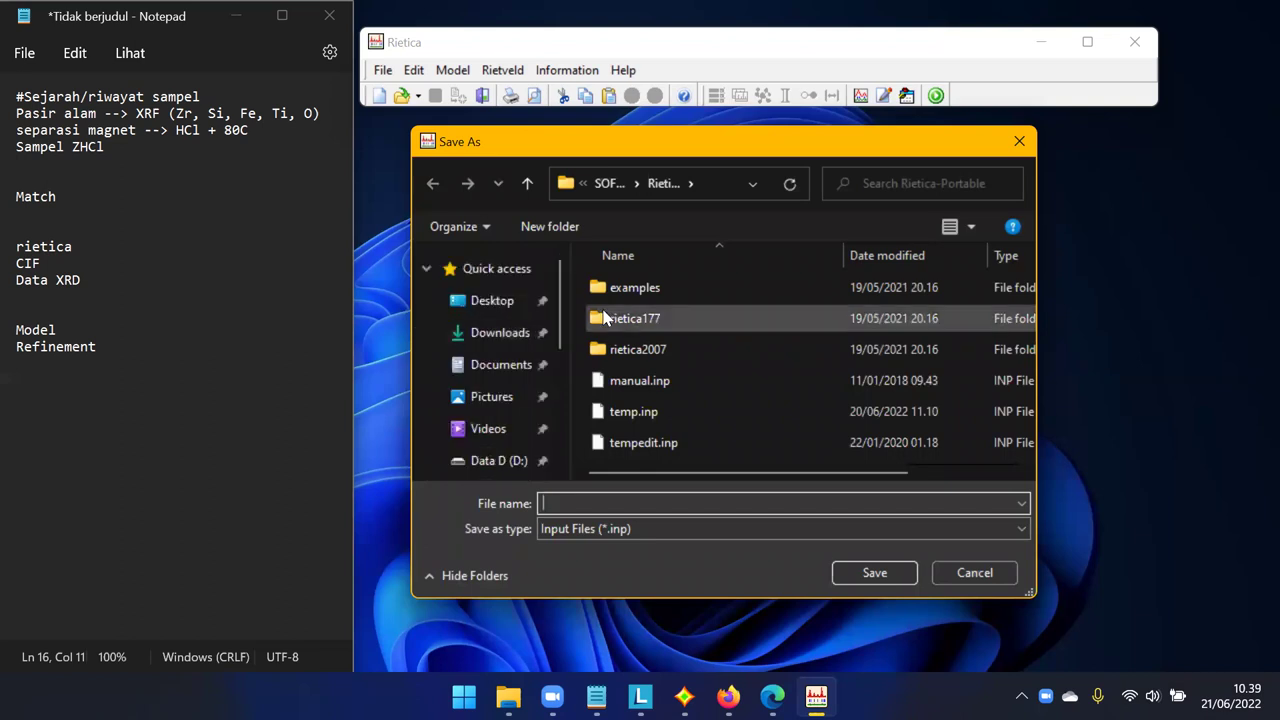
pyautogui.click(493, 304)
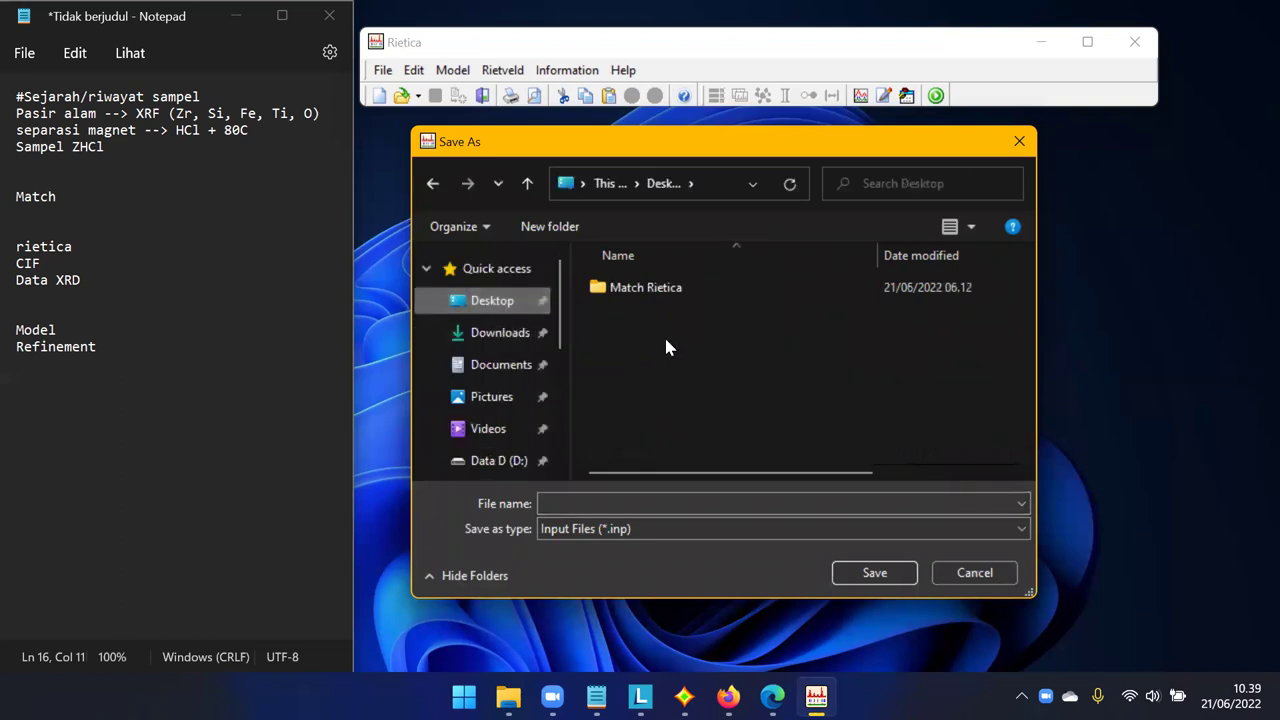
pyautogui.click(627, 498)
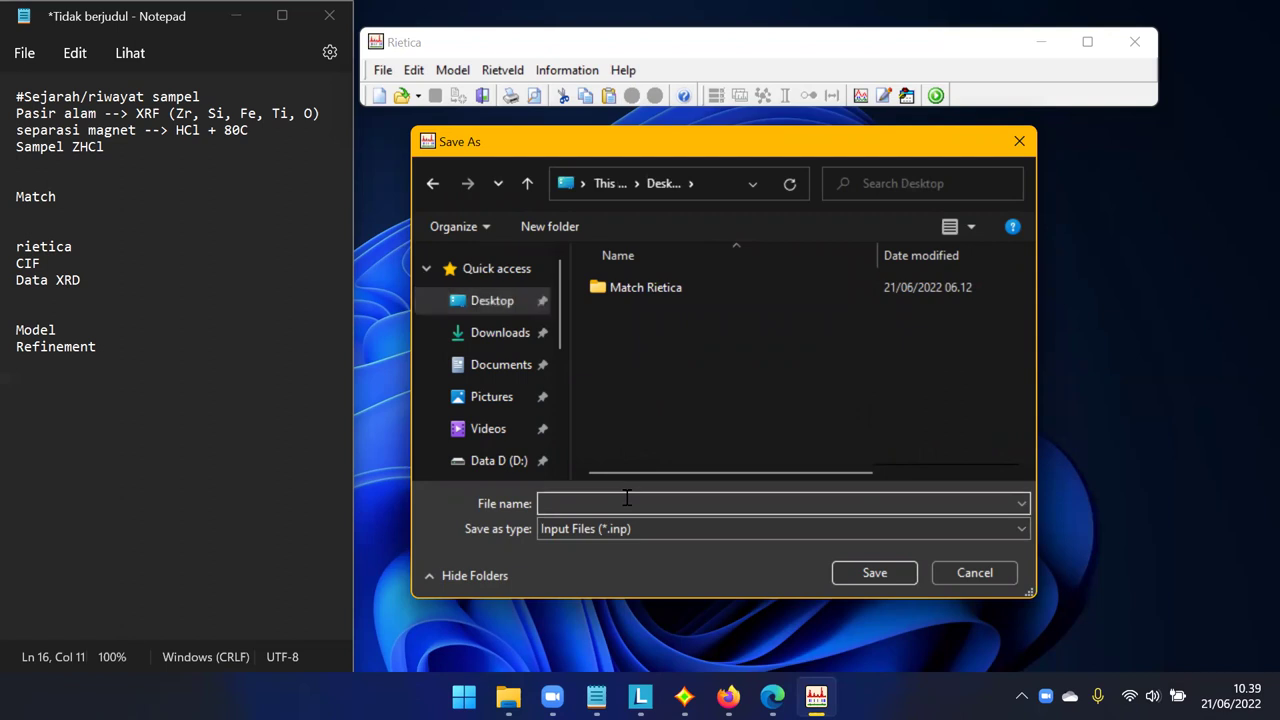
pyautogui.write('Model ASli')
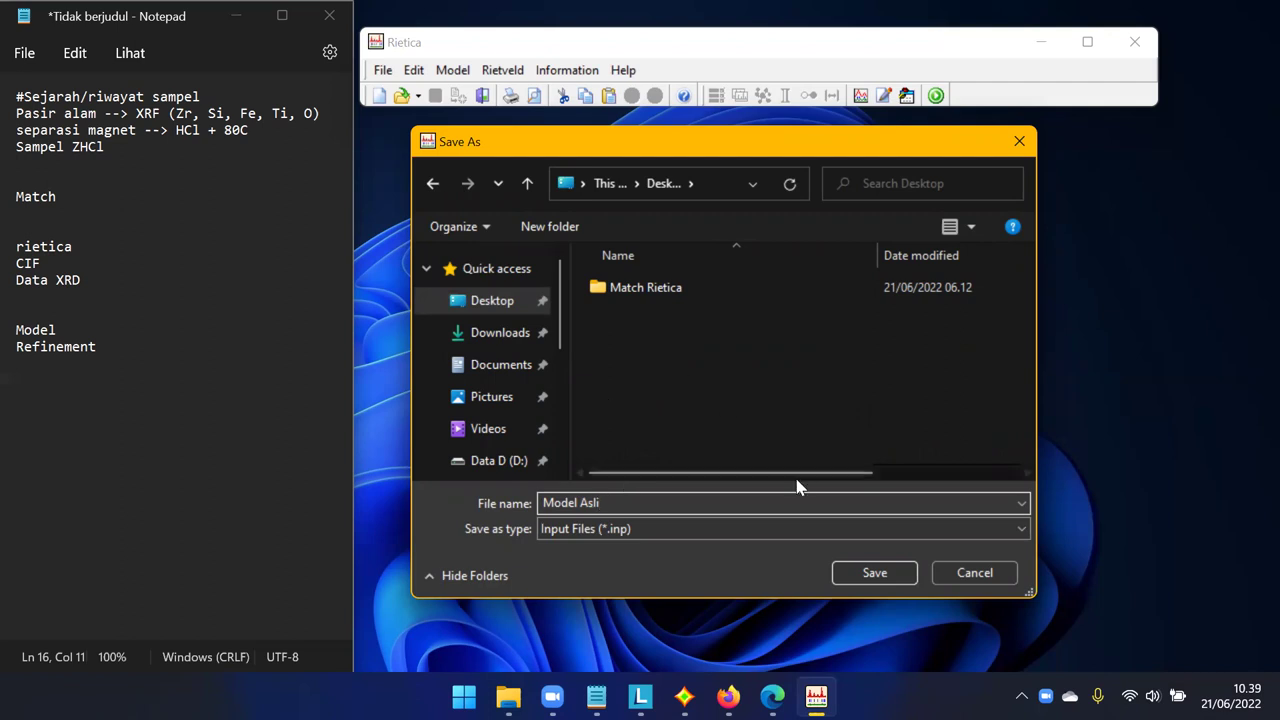
pyautogui.click(860, 572)
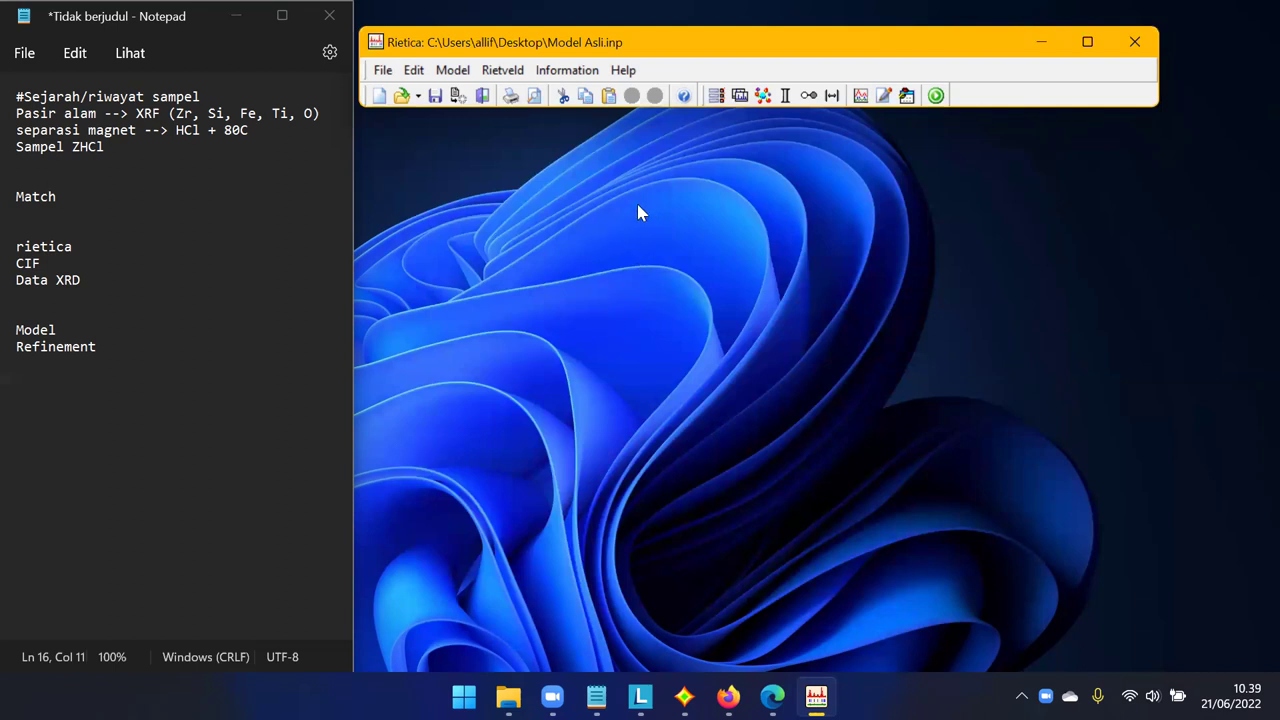
# In the model's general settings, set the title to Sampel ZHCl and the data reading format to x,y.
pyautogui.click(455, 70)
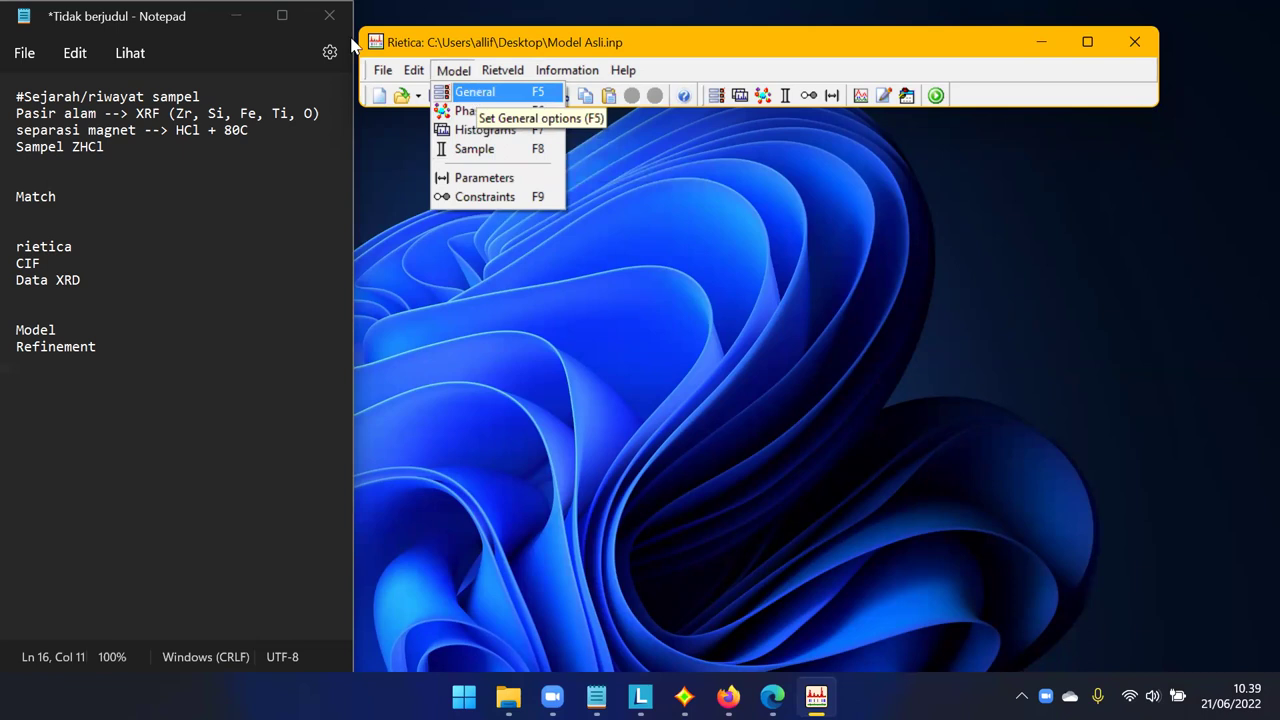
pyautogui.press('Return')
pyautogui.moveTo(323, 20); pyautogui.dragTo(709, 217)
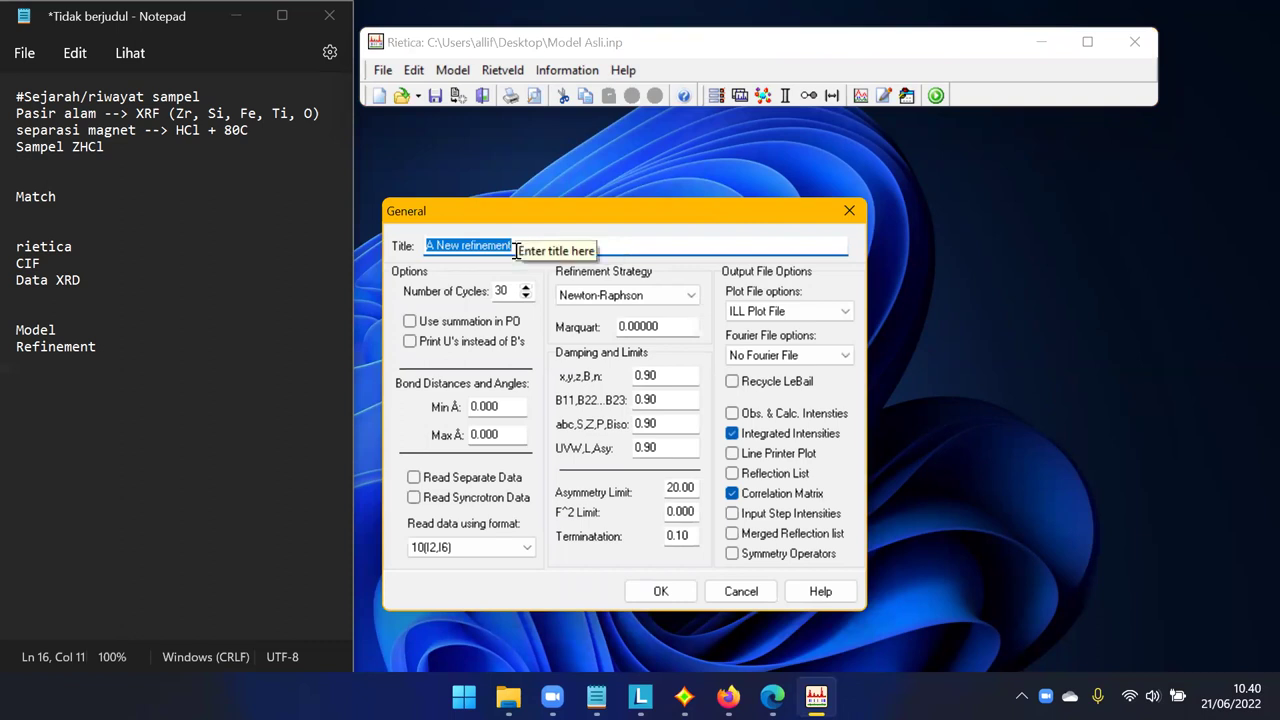
pyautogui.write('Sampel')
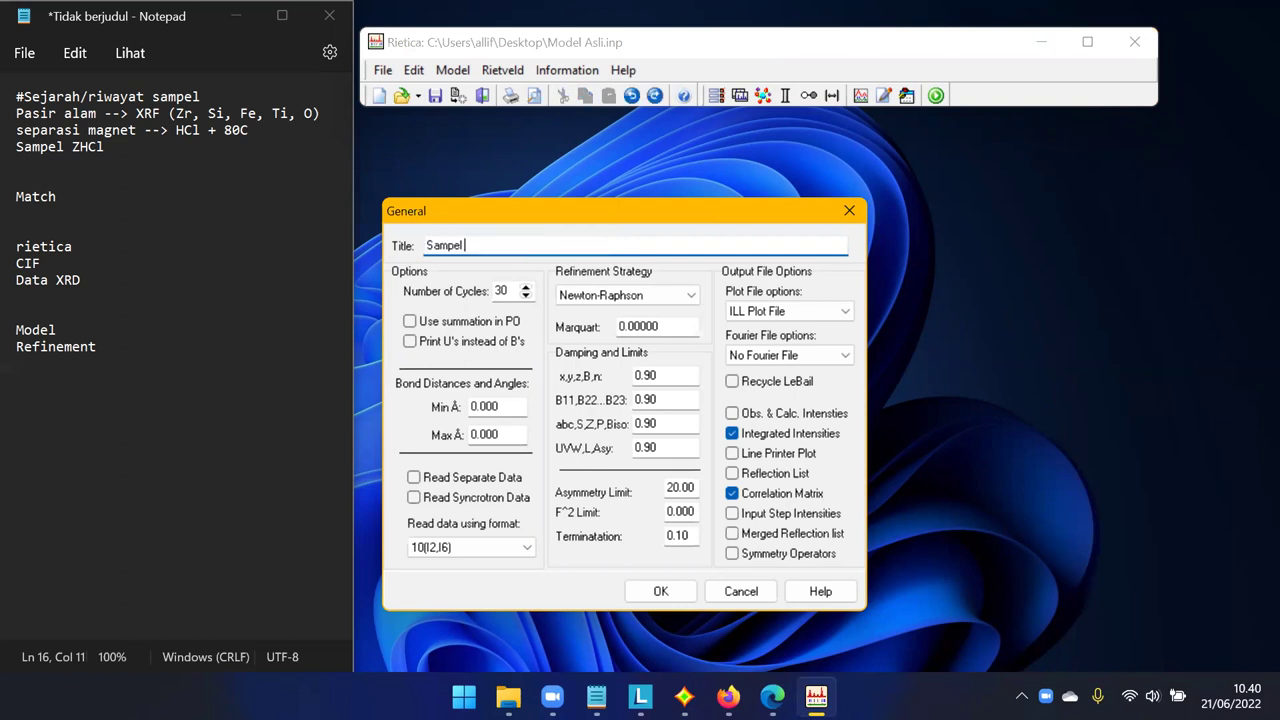
pyautogui.write(' ZHCL')
pyautogui.click(522, 549)
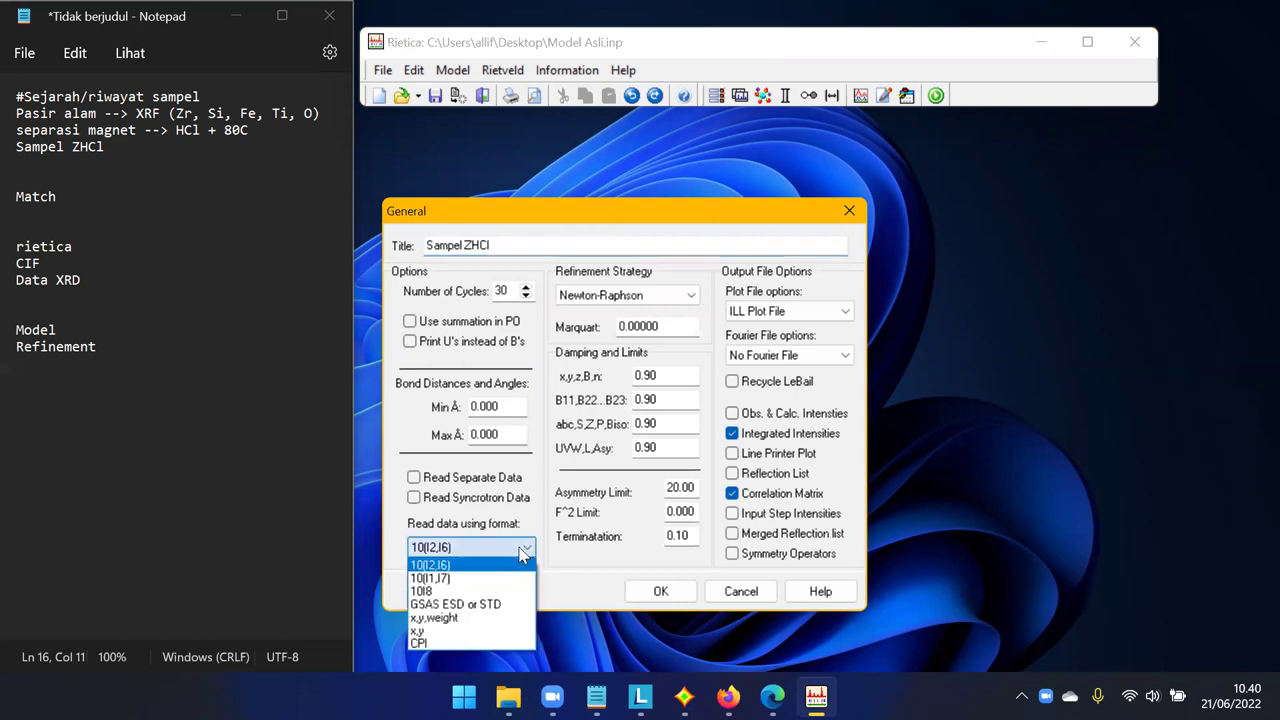
pyautogui.click(473, 631)
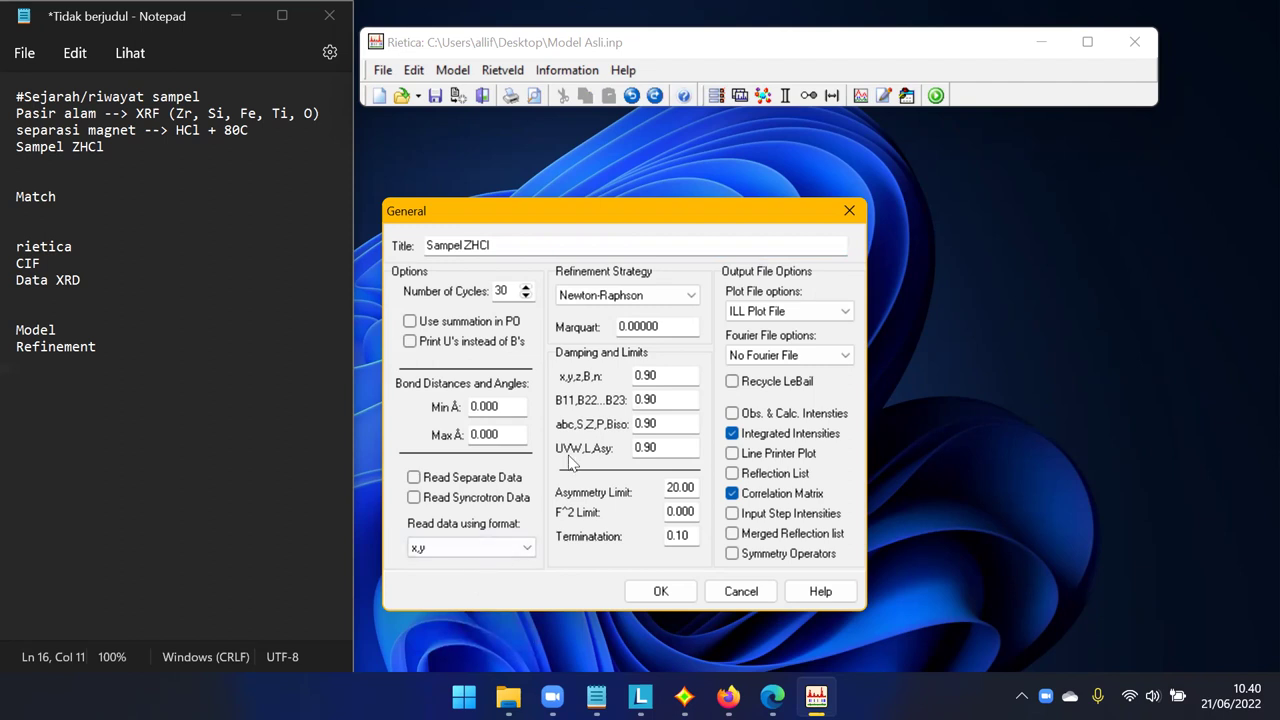
# Set the plot file option to No File, recheck the title and data format, and accept the general settings.
pyautogui.click(779, 313)
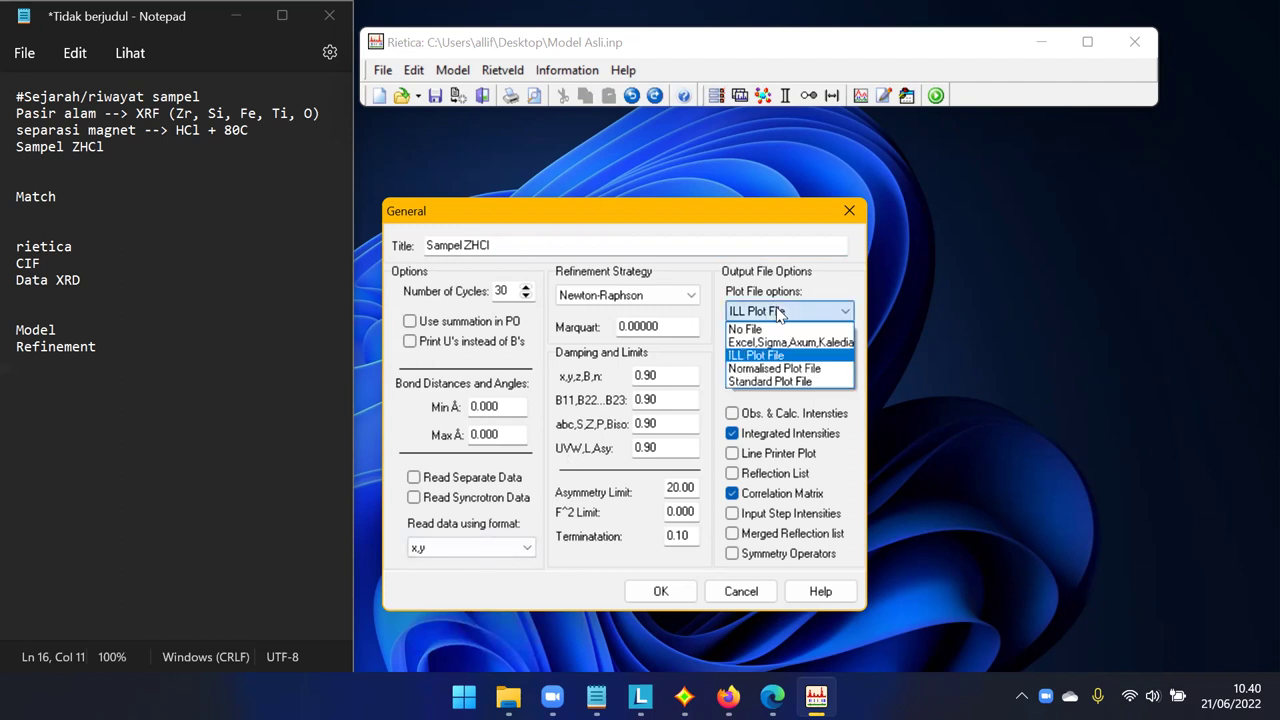
pyautogui.click(779, 335)
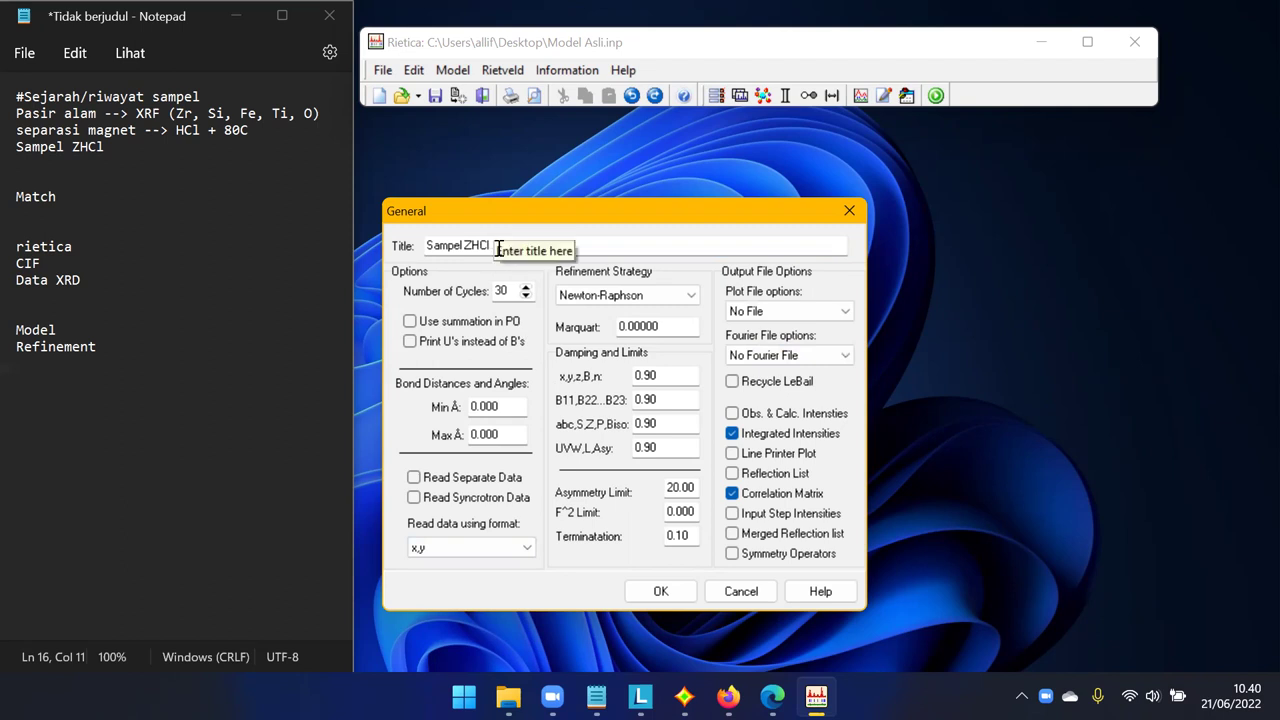
pyautogui.moveTo(494, 250); pyautogui.dragTo(416, 254)
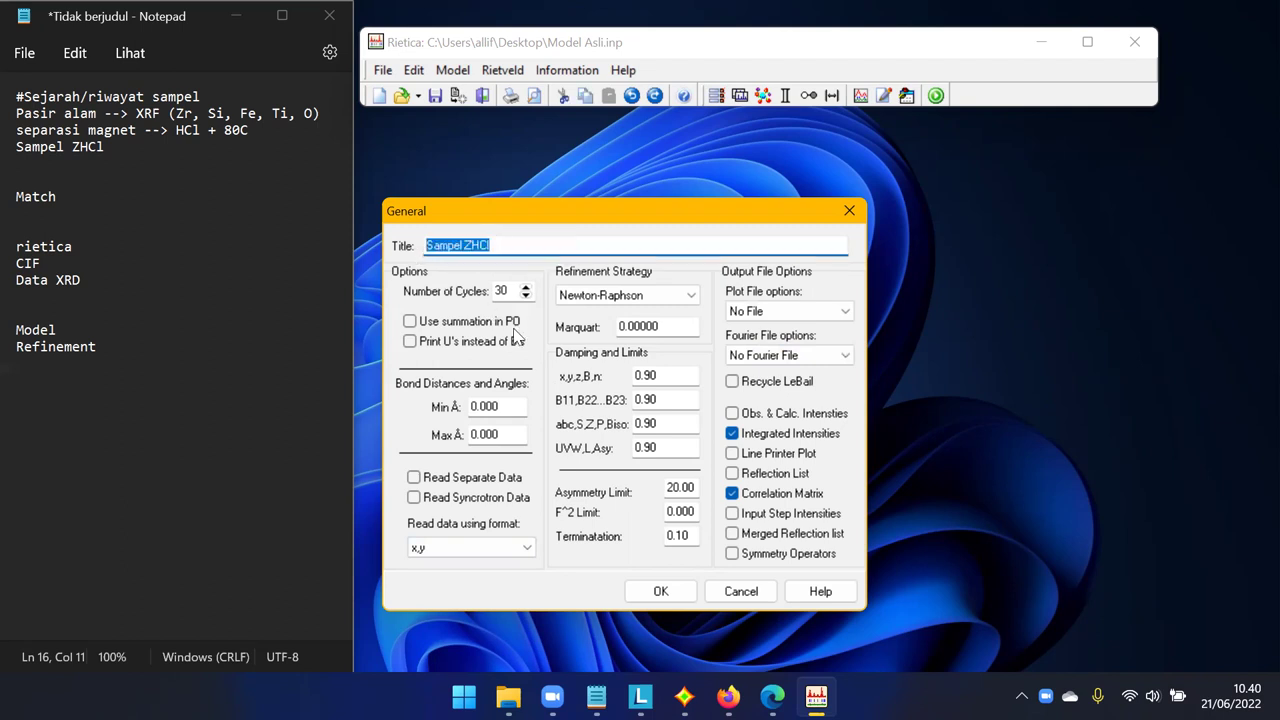
pyautogui.click(526, 556)
pyautogui.press('Escape')
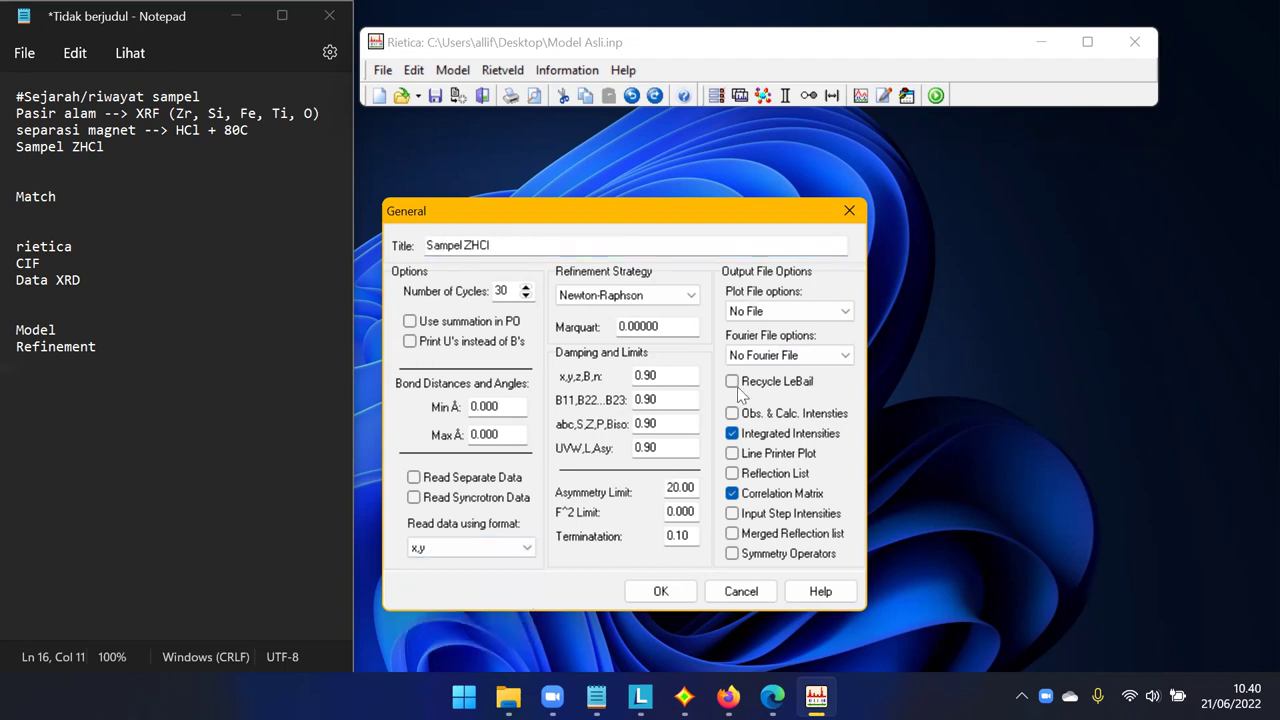
pyautogui.click(845, 313)
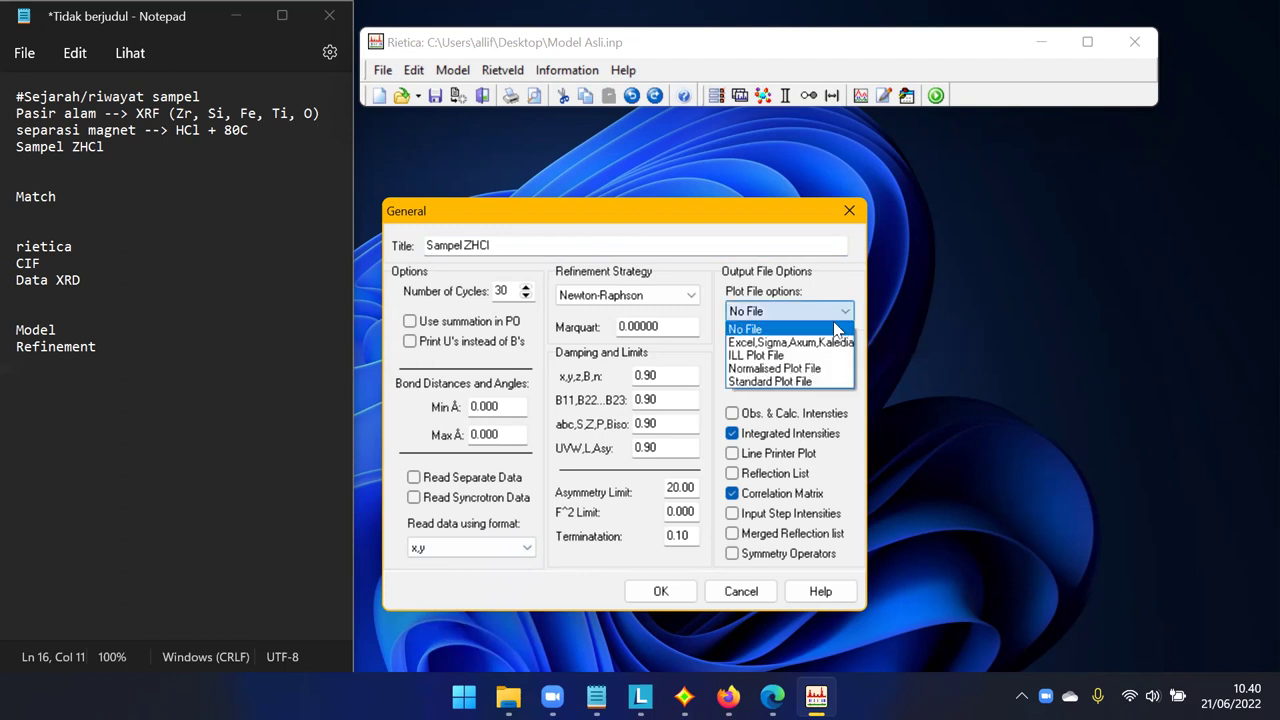
pyautogui.click(782, 334)
pyautogui.click(816, 311)
pyautogui.click(703, 566)
pyautogui.click(676, 592)
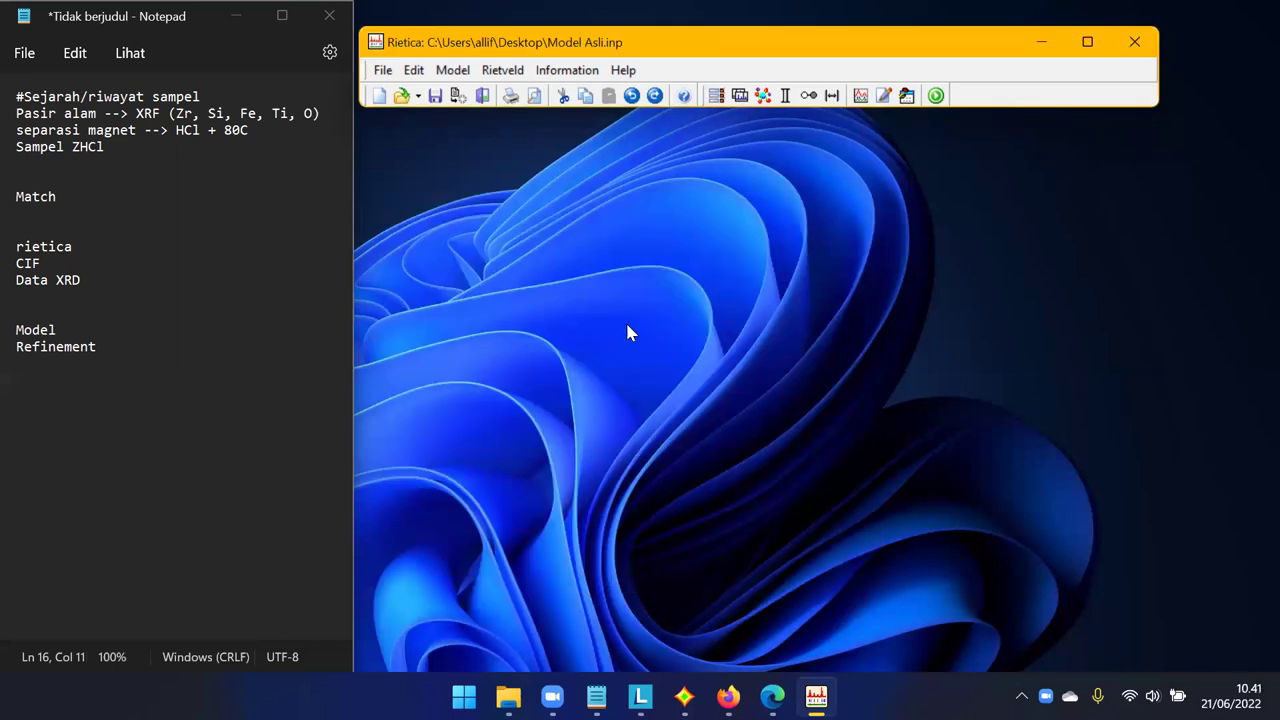
# In the model's Histogram 1 settings, set wavelength 1 to 1.540598 and wavelength 2 to 1.544426.
pyautogui.click(452, 70)
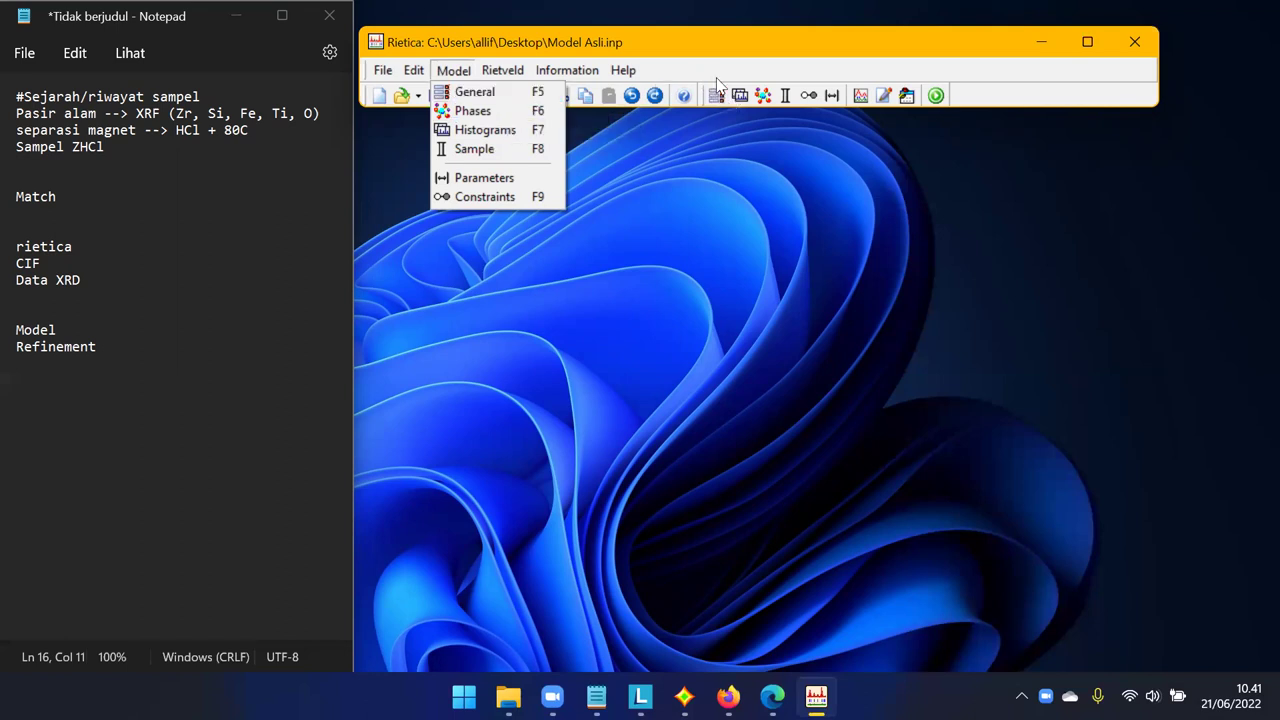
pyautogui.click(765, 95)
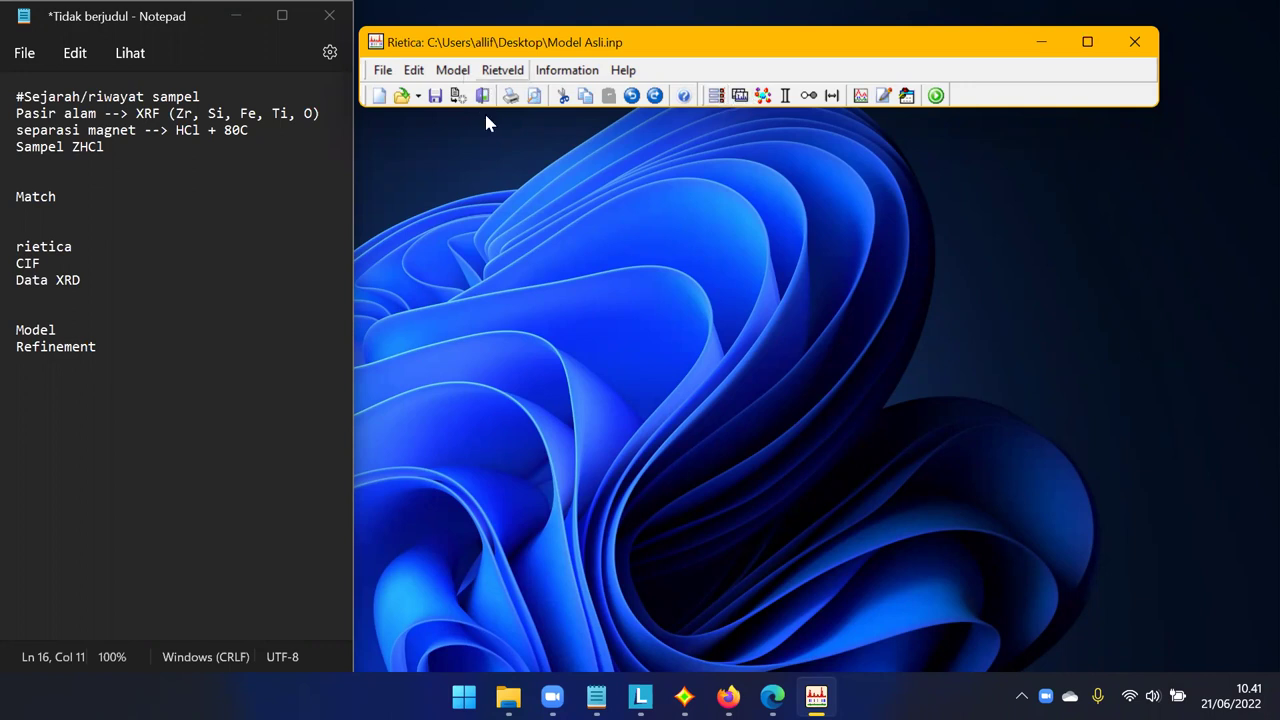
pyautogui.hotkey('alt', 'm')
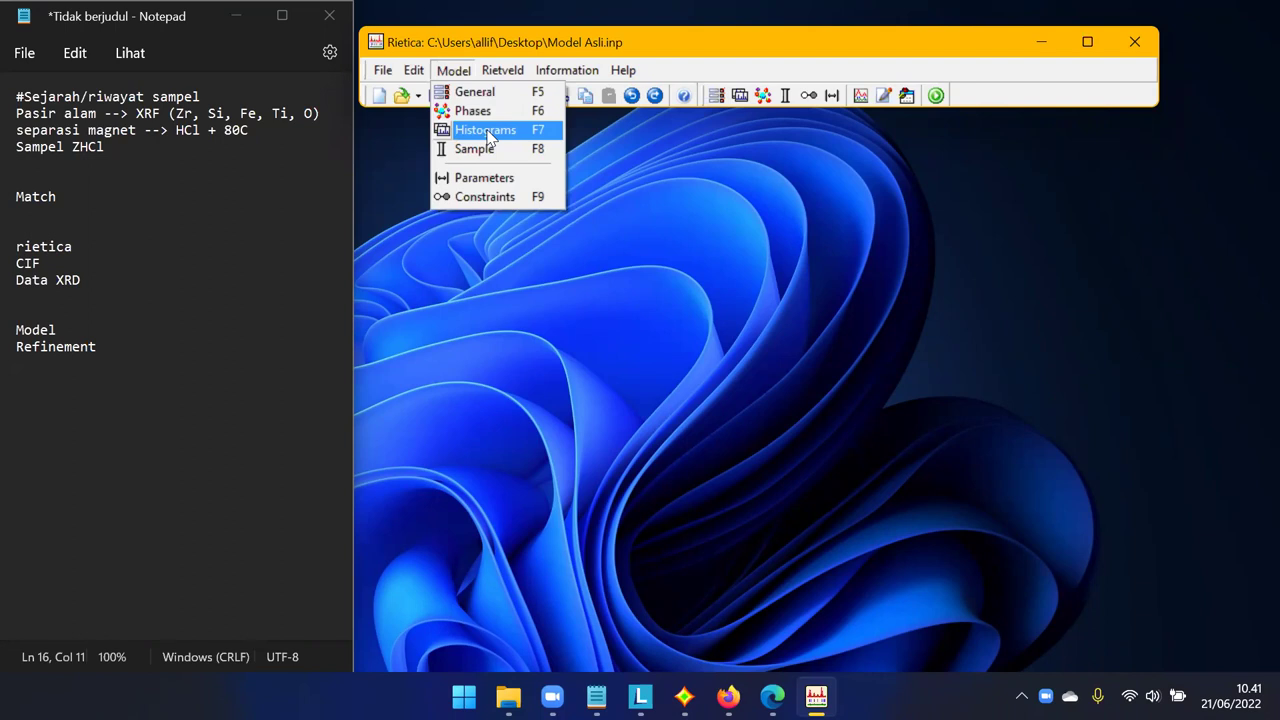
pyautogui.click(465, 131)
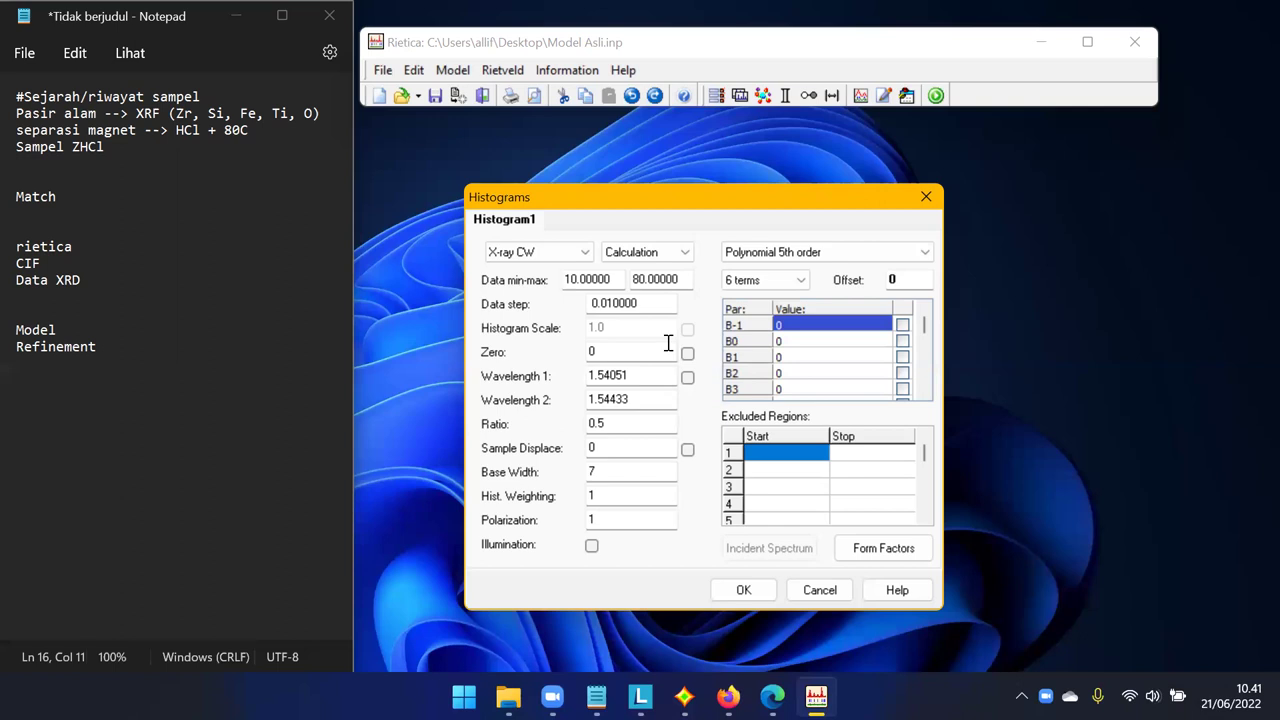
pyautogui.doubleClick(620, 376)
pyautogui.moveTo(629, 400); pyautogui.dragTo(601, 401)
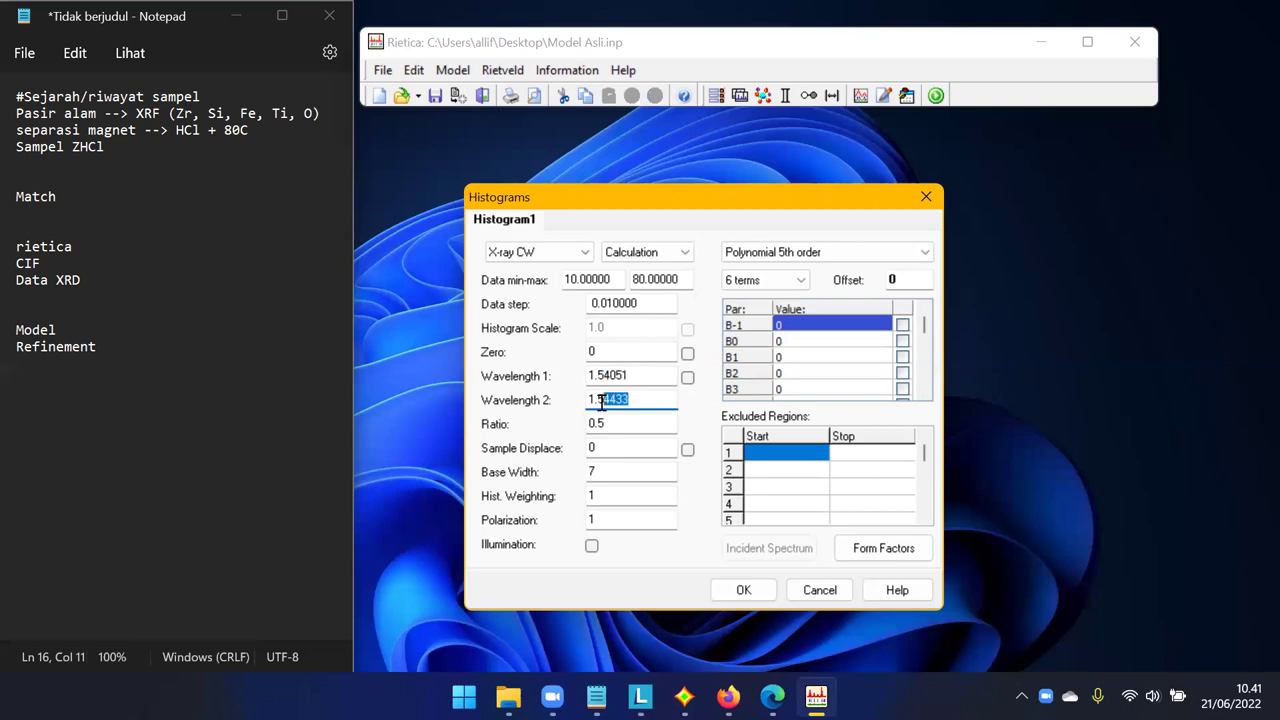
pyautogui.click(654, 400)
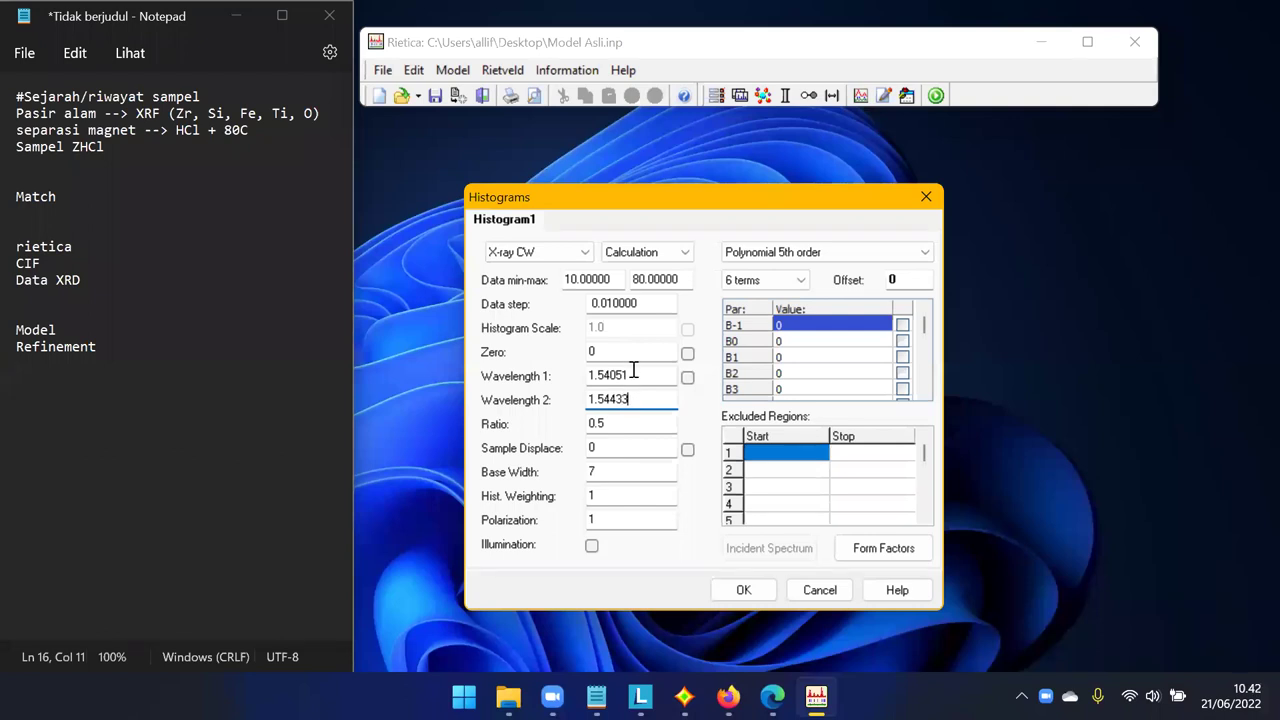
pyautogui.moveTo(632, 375); pyautogui.dragTo(616, 381)
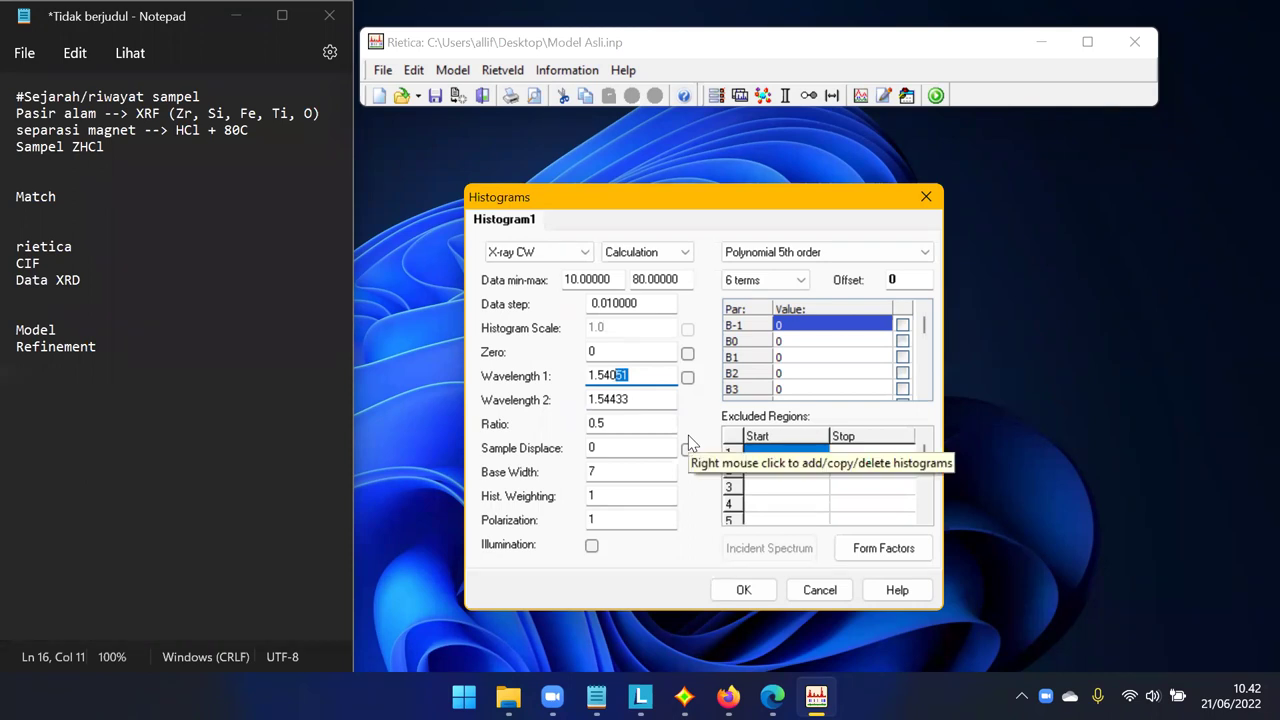
pyautogui.write('5')
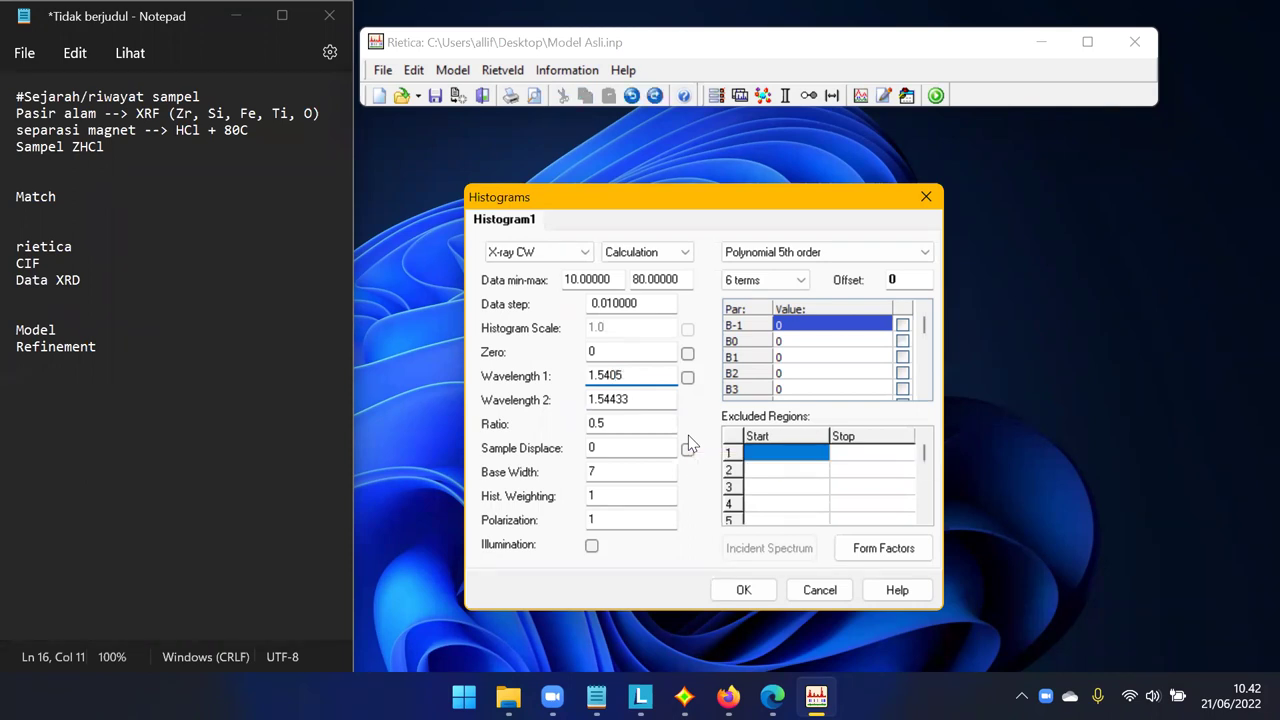
pyautogui.write('98')
pyautogui.moveTo(618, 401); pyautogui.dragTo(692, 448)
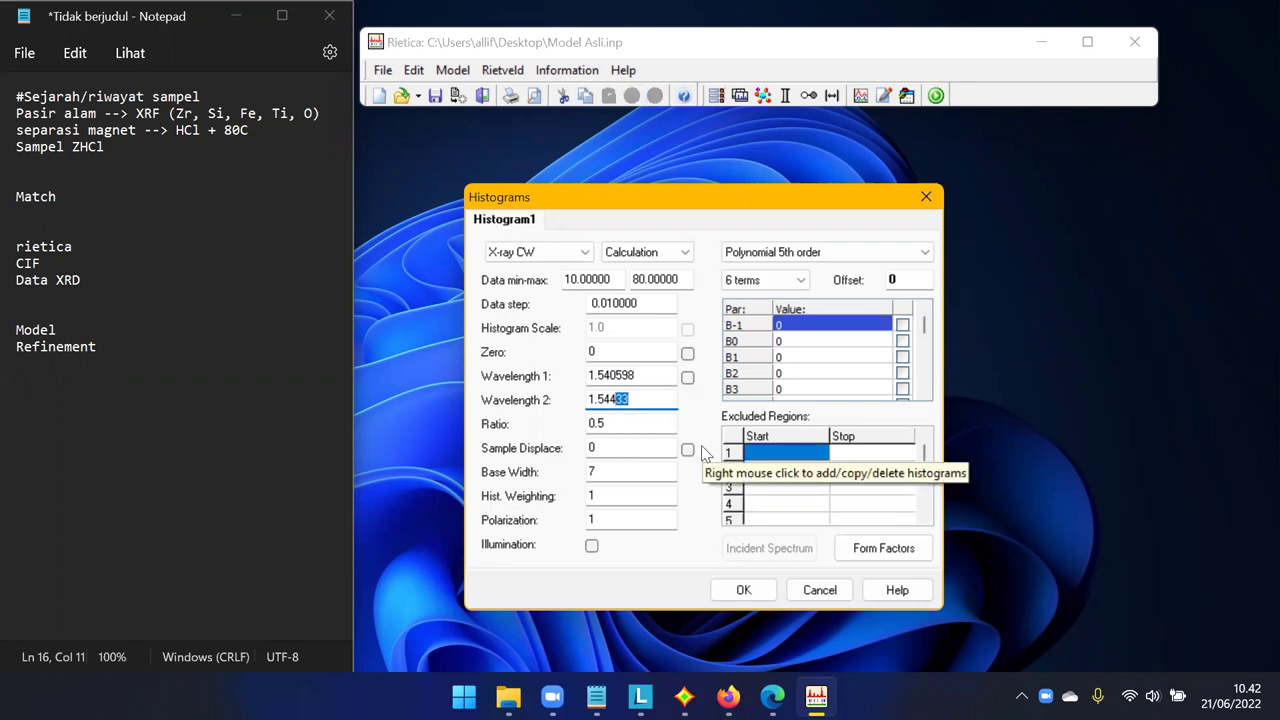
pyautogui.write('426')
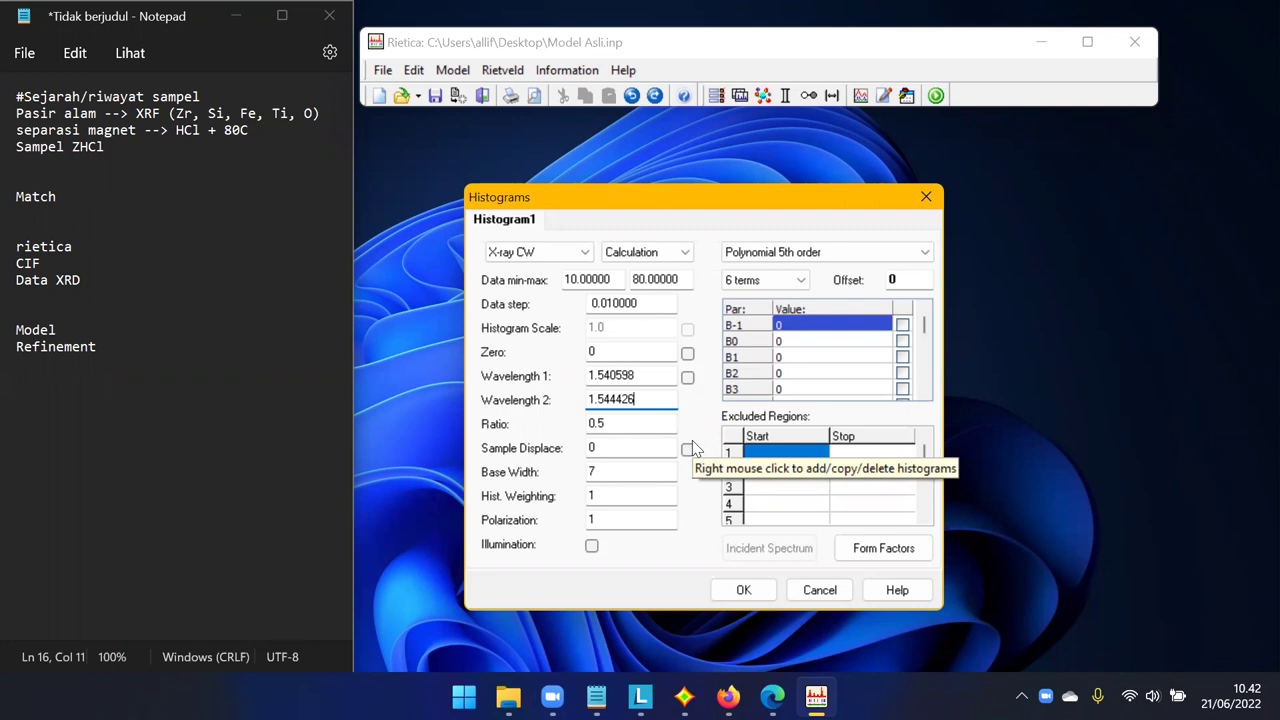
# Set the zero value of Histogram 1 to -0.04915 and accept the histogram settings.
pyautogui.click(612, 352)
pyautogui.press('BackSpace')
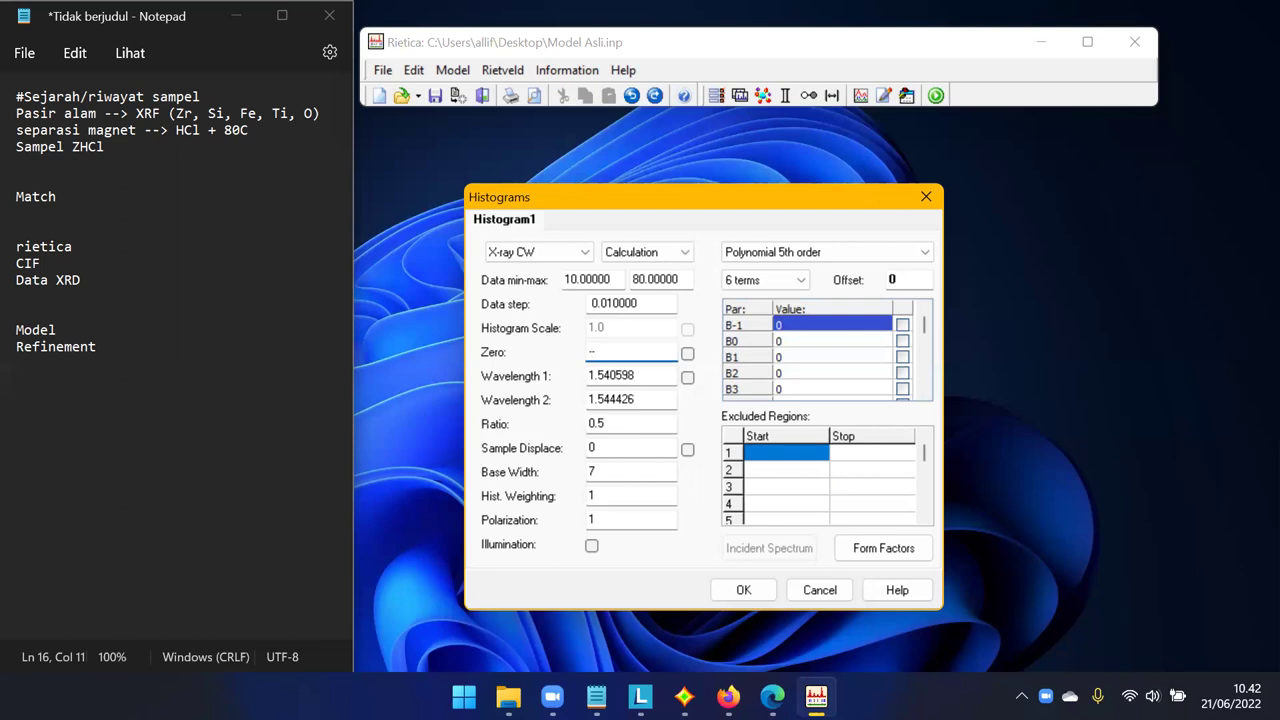
pyautogui.write('-0.04915')
pyautogui.click(740, 591)
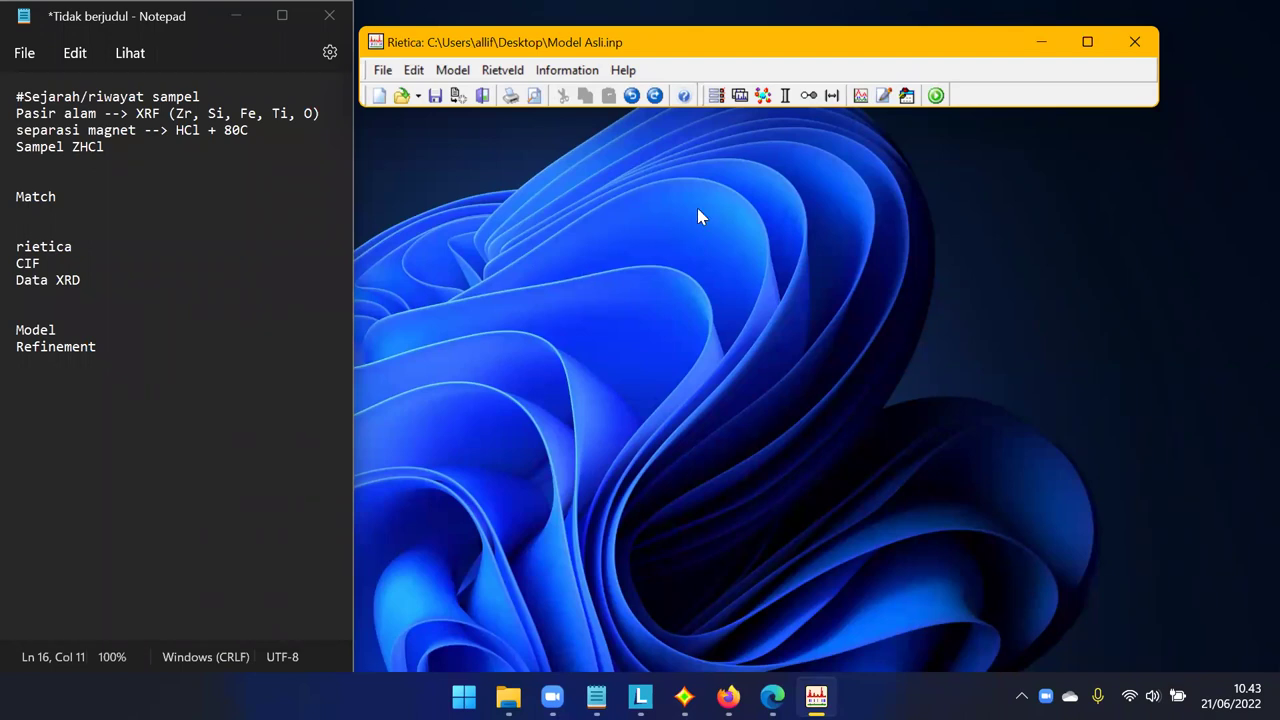
# Reopen the histogram settings to review the Histogram 1 values, and close them unchanged.
pyautogui.click(739, 95)
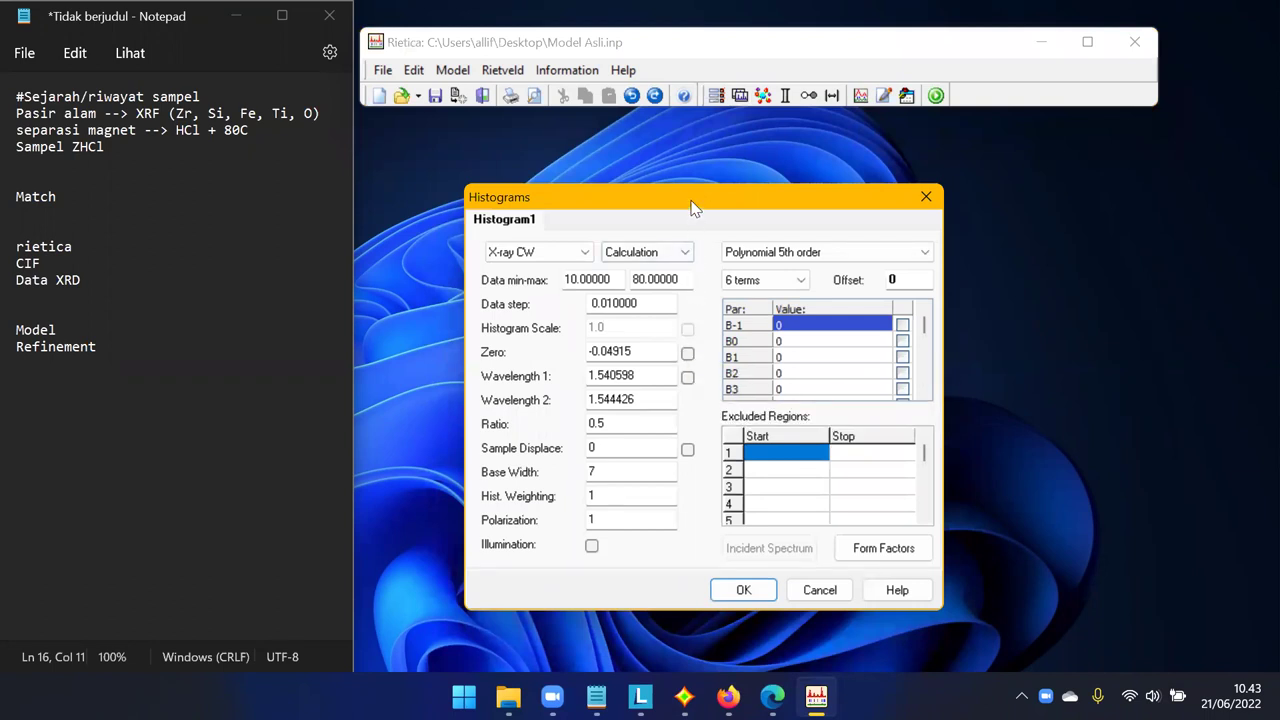
pyautogui.moveTo(693, 207); pyautogui.dragTo(645, 216)
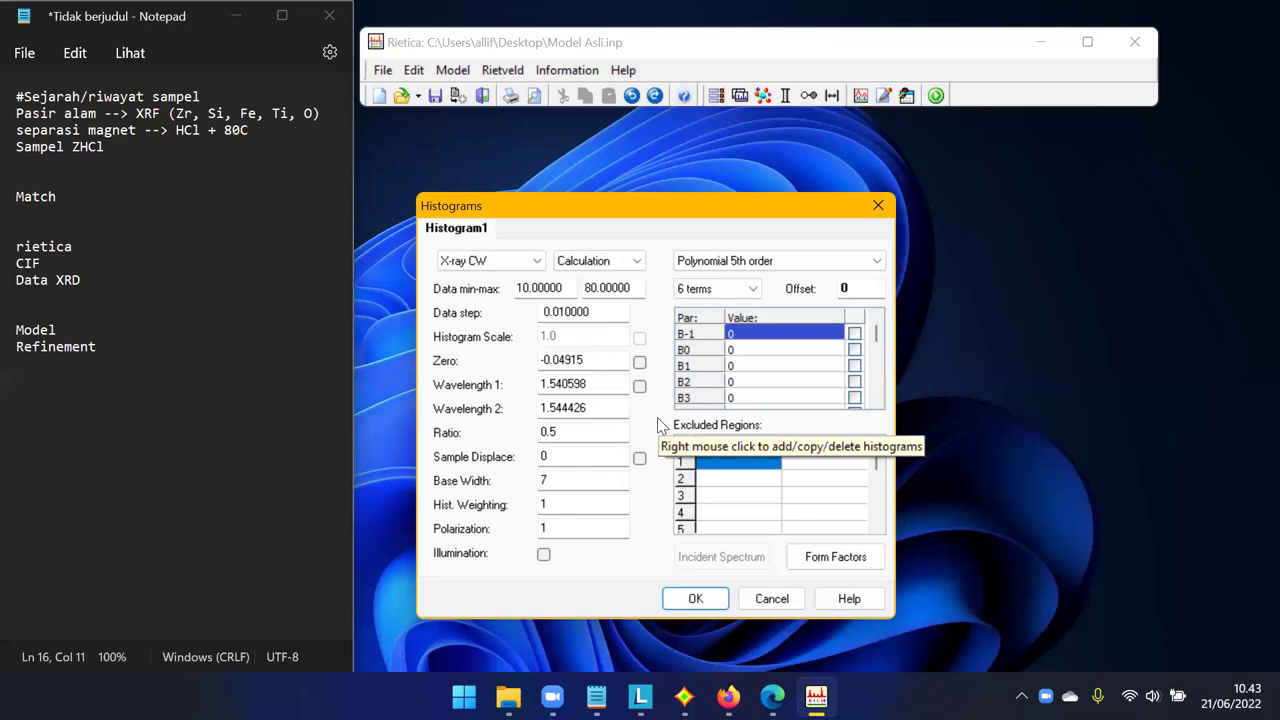
pyautogui.click(879, 206)
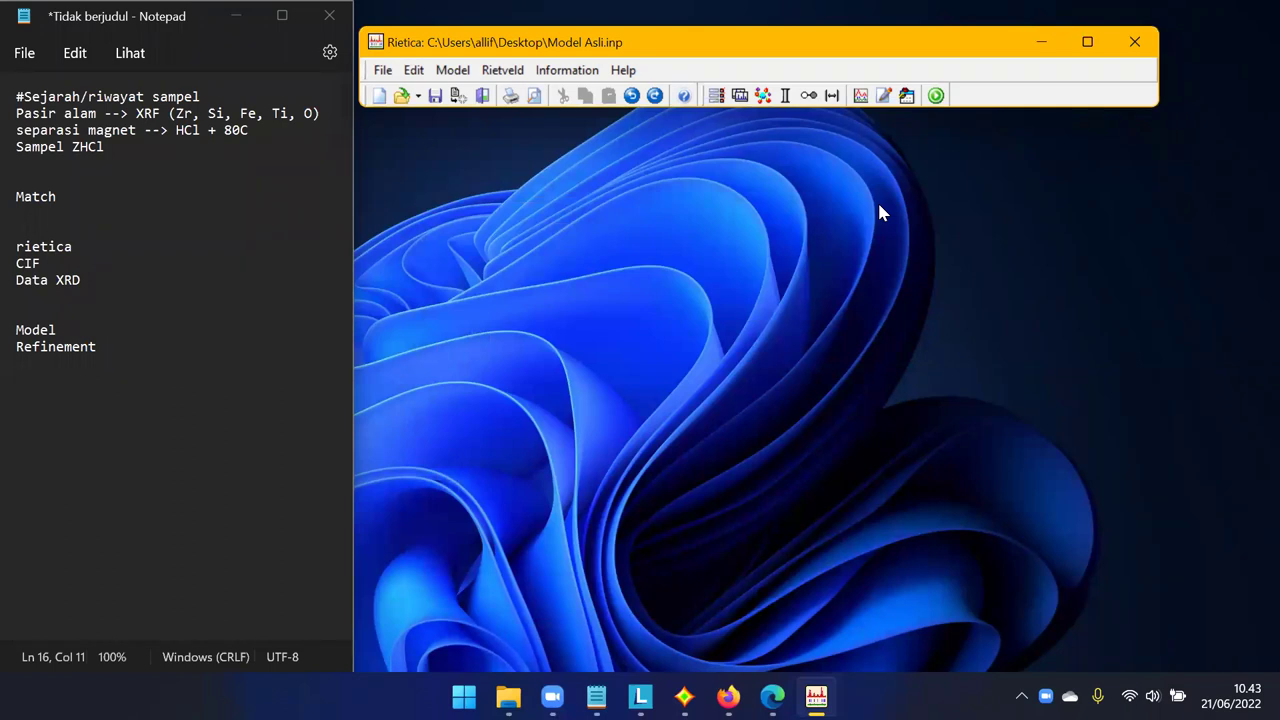
# Switch to Firefox, search the web for the crystallography net site, and open the Crystallography Open Database.
pyautogui.click(730, 692)
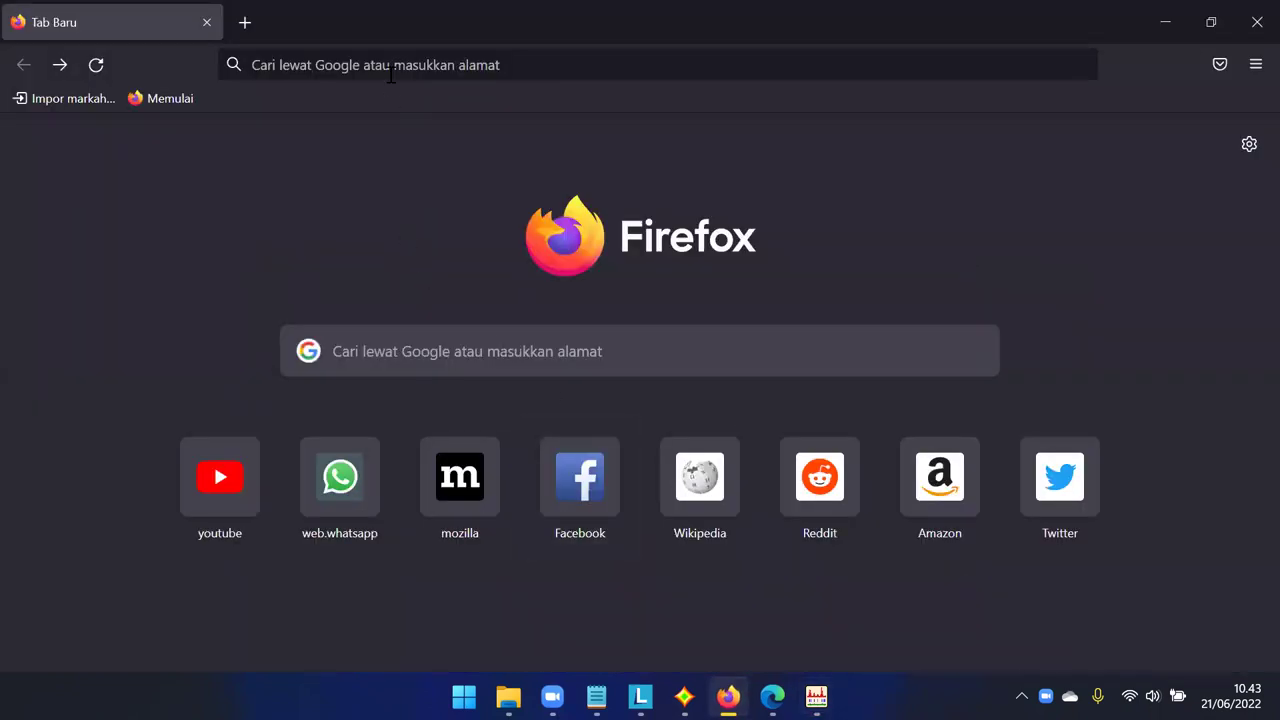
pyautogui.click(391, 70)
pyautogui.write('cr')
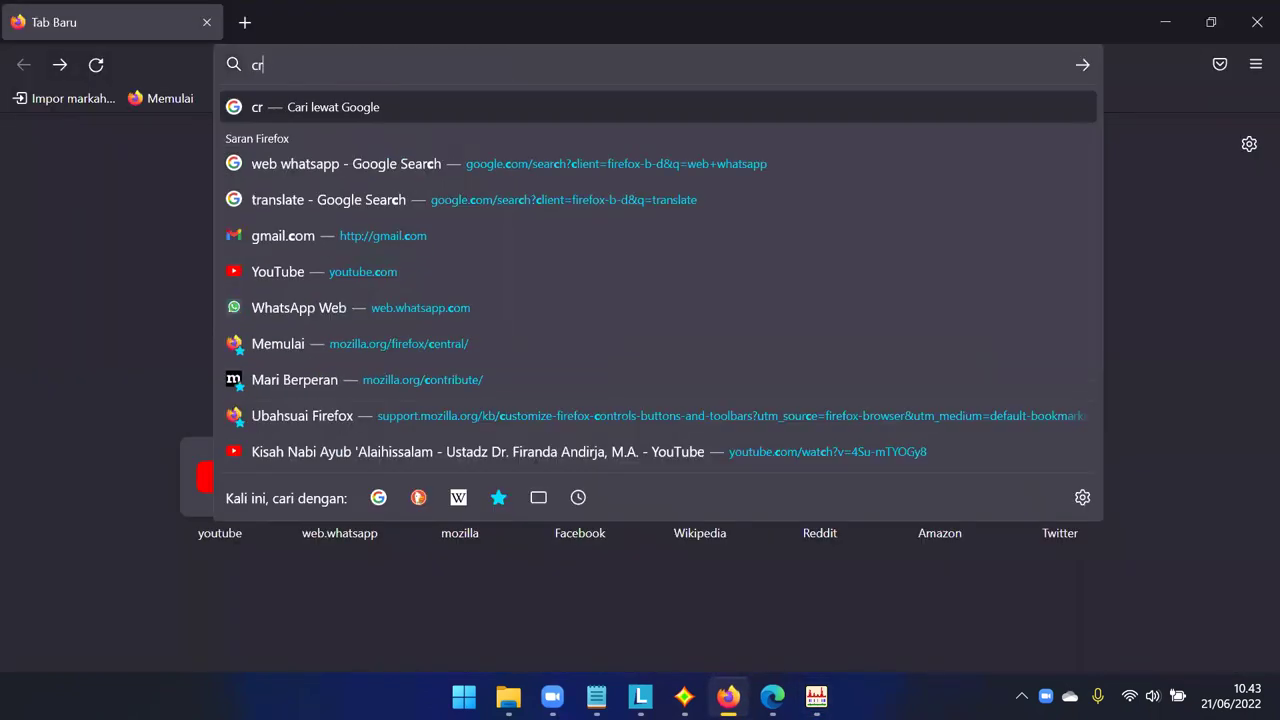
pyautogui.write('ytallo')
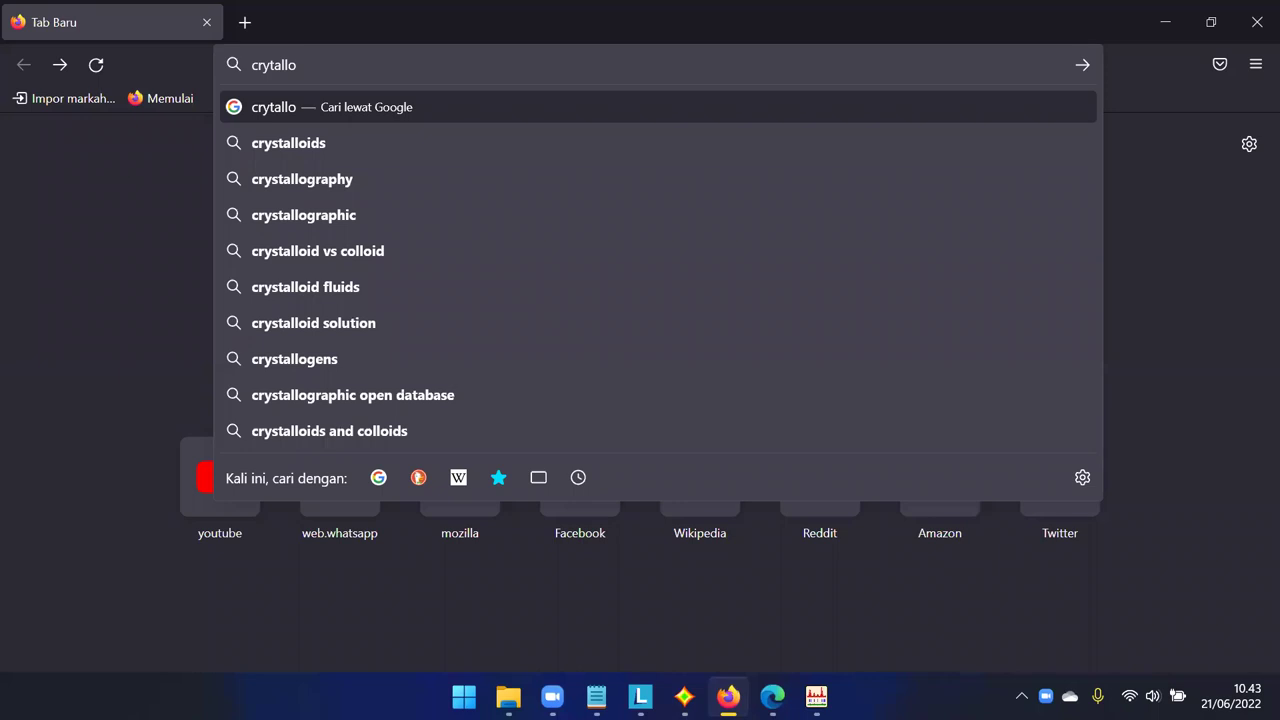
pyautogui.write('gra')
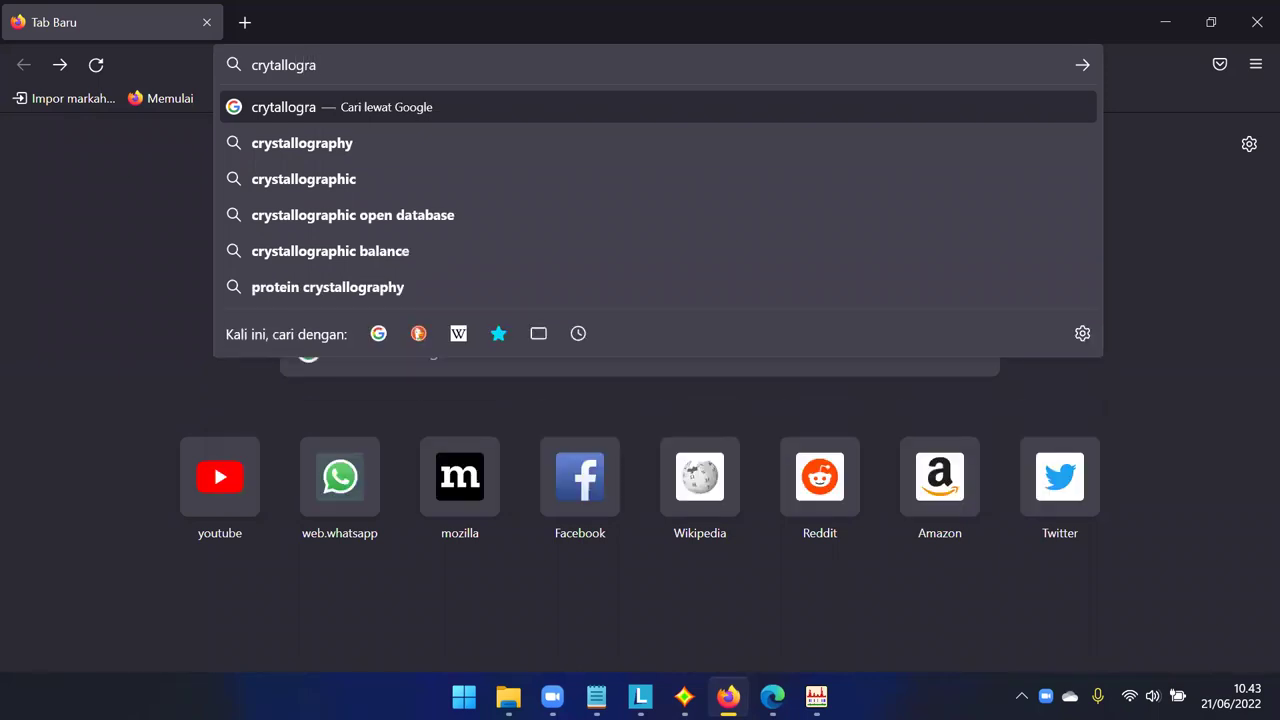
pyautogui.write('y net')
pyautogui.press('Return')
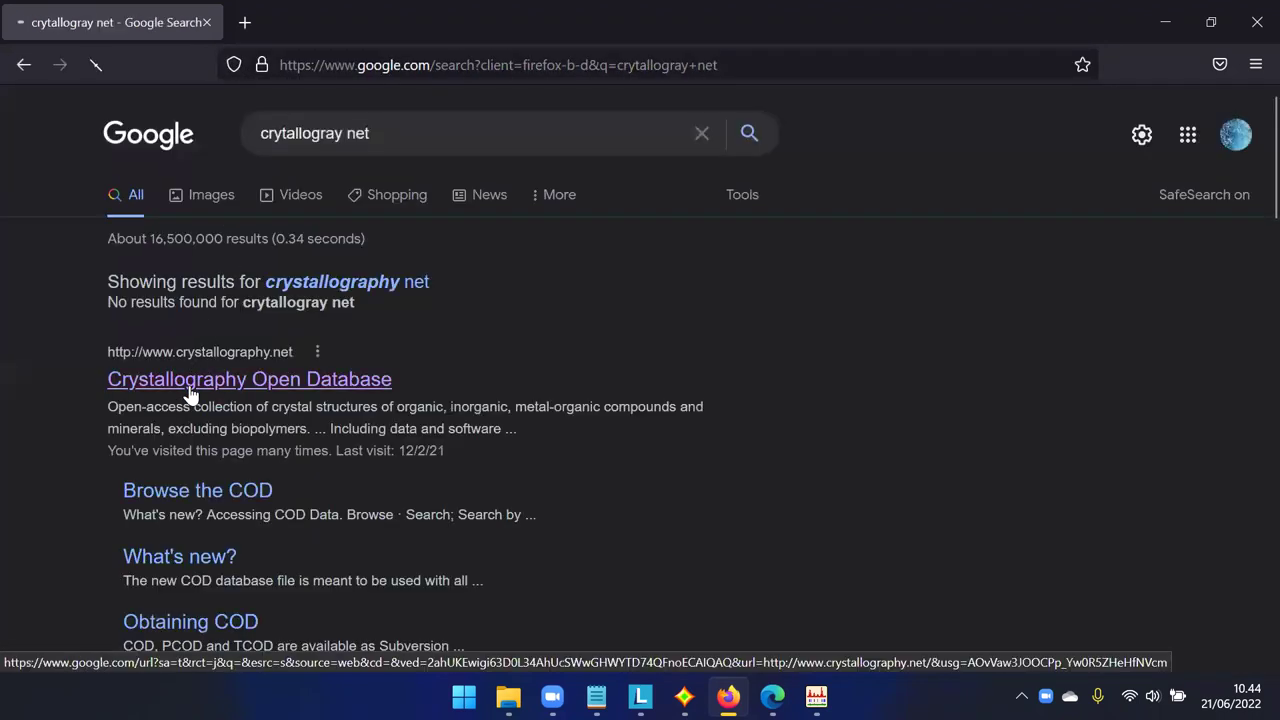
pyautogui.click(190, 379)
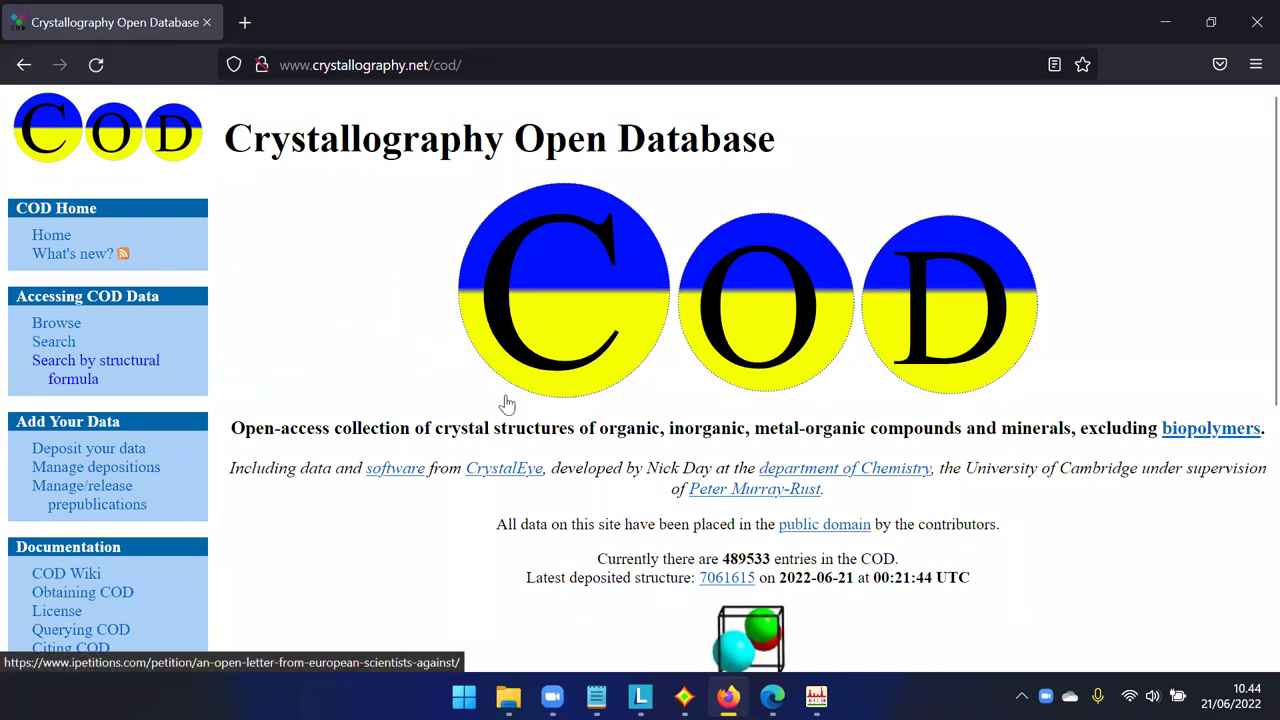
pyautogui.moveTo(733, 690)
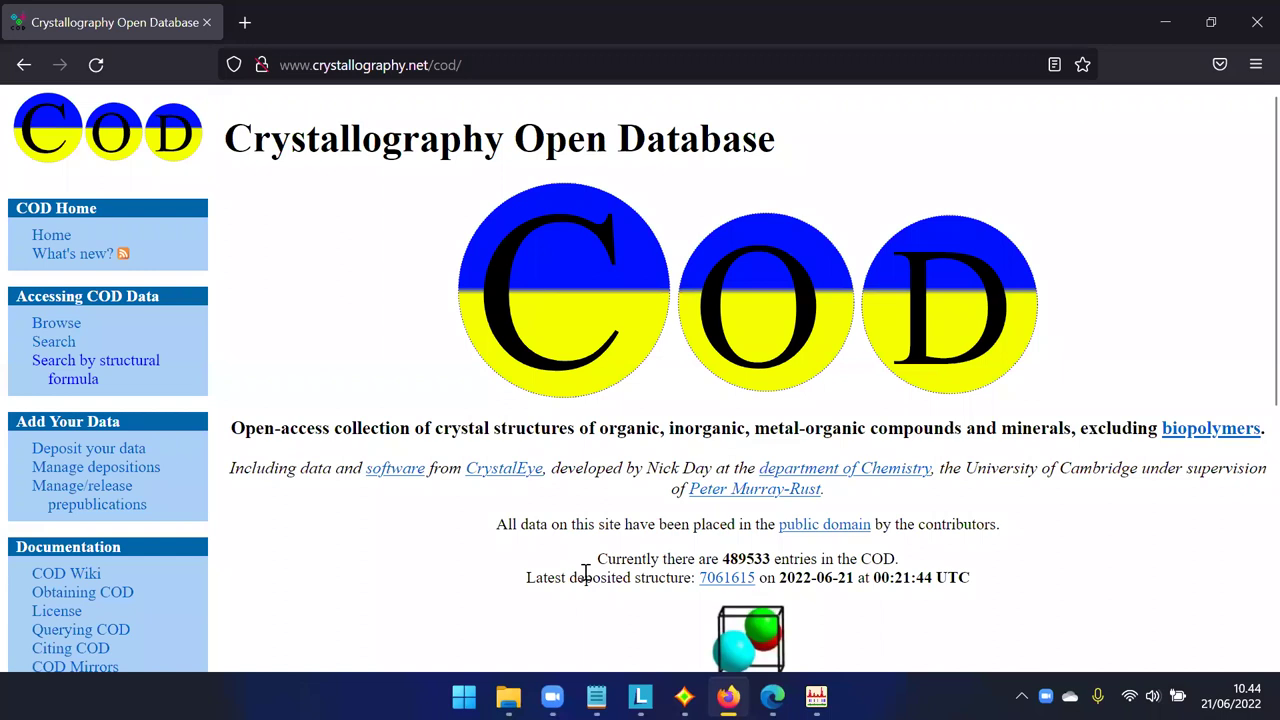
pyautogui.moveTo(684, 696)
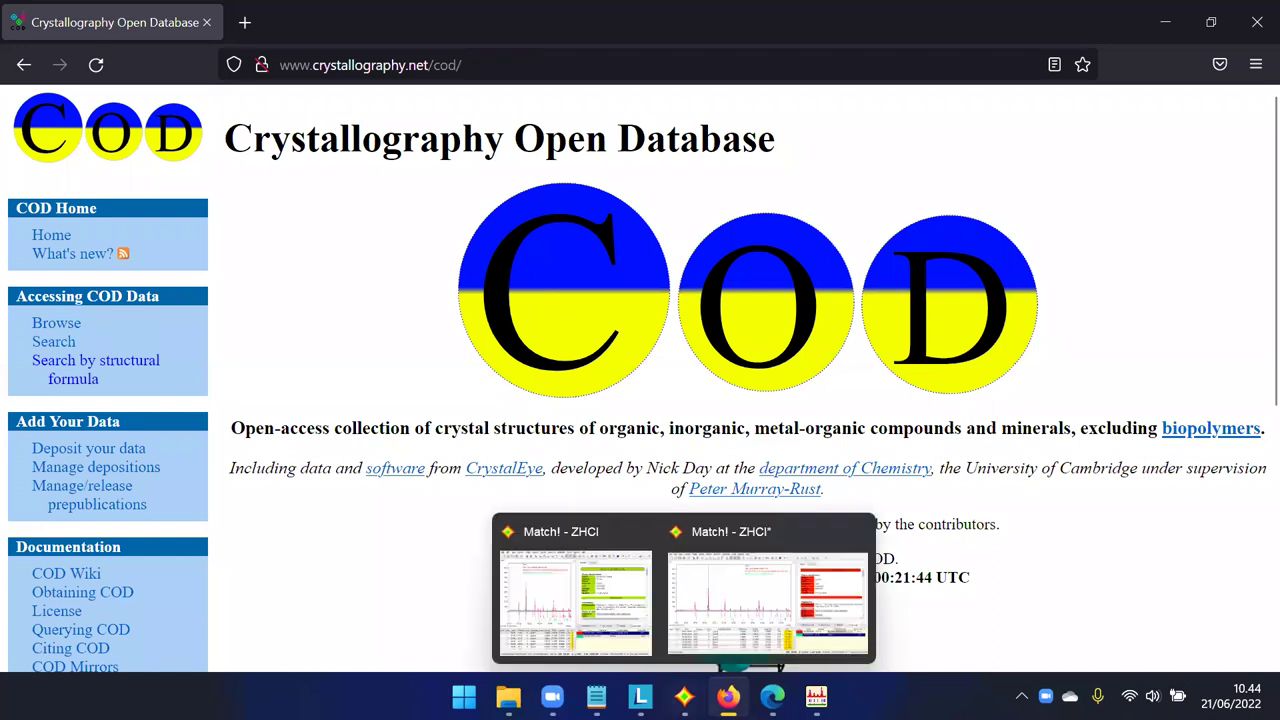
pyautogui.click(728, 696)
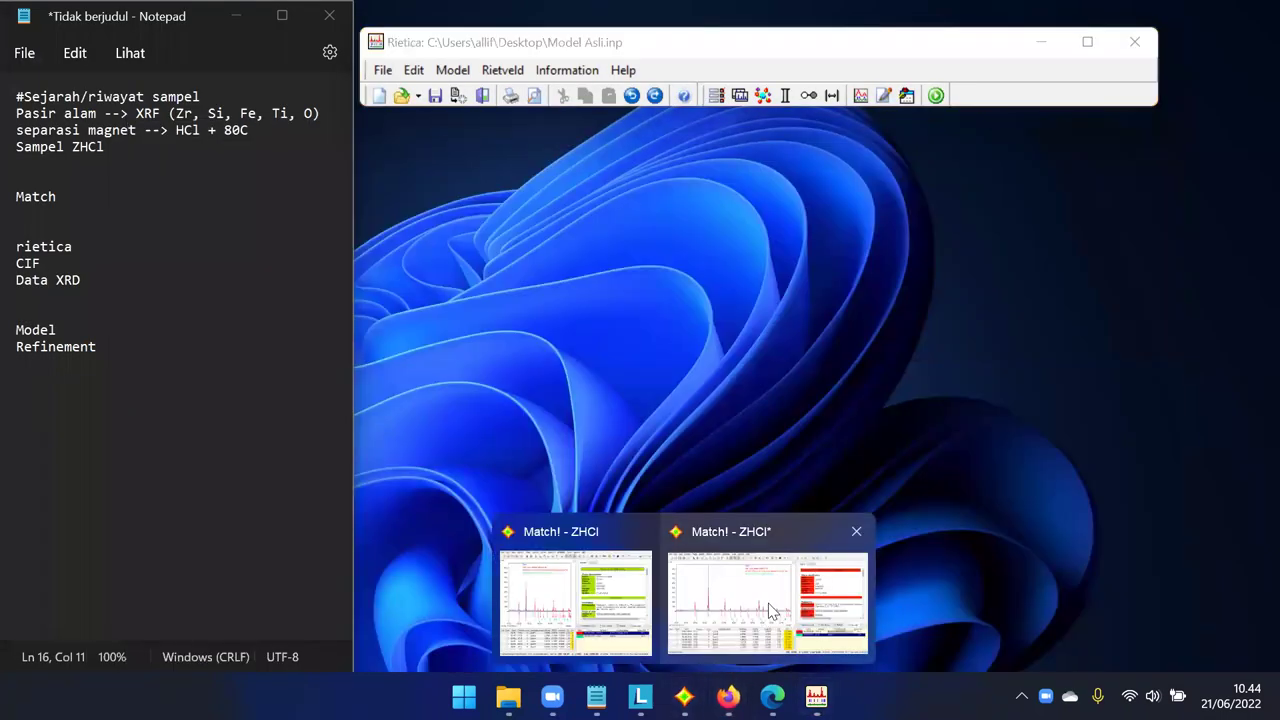
pyautogui.click(726, 566)
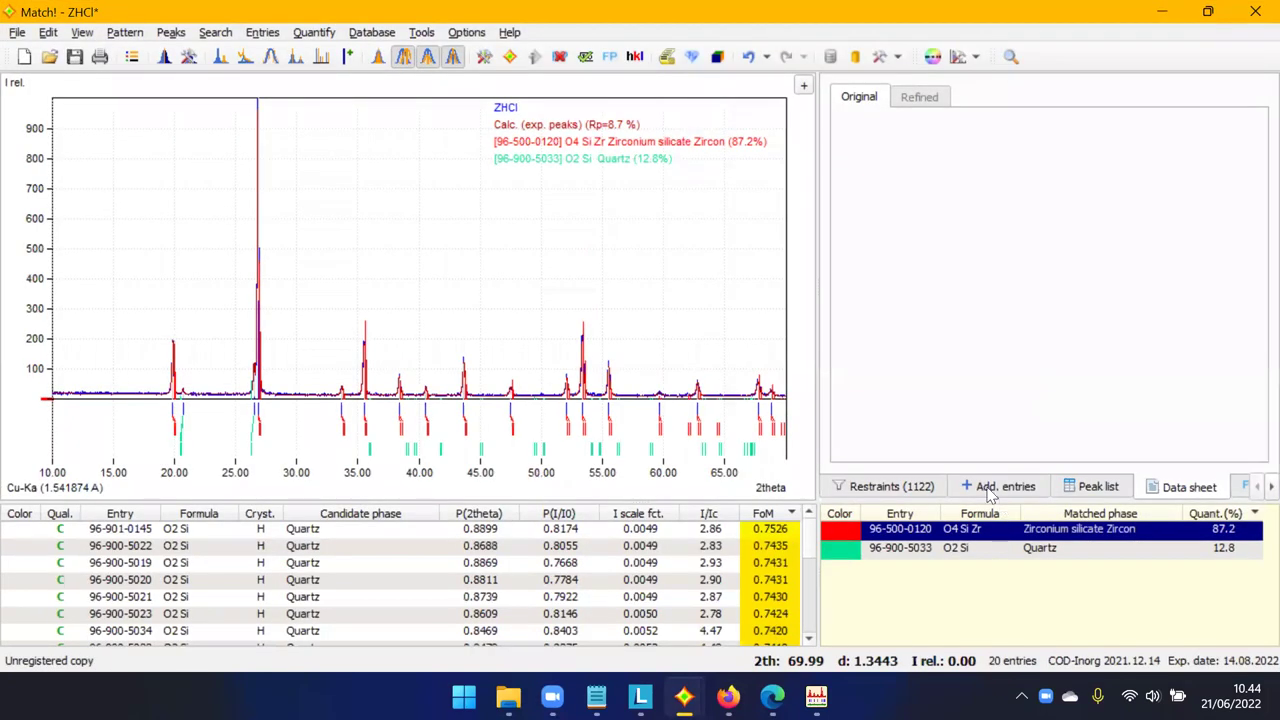
pyautogui.click(1161, 11)
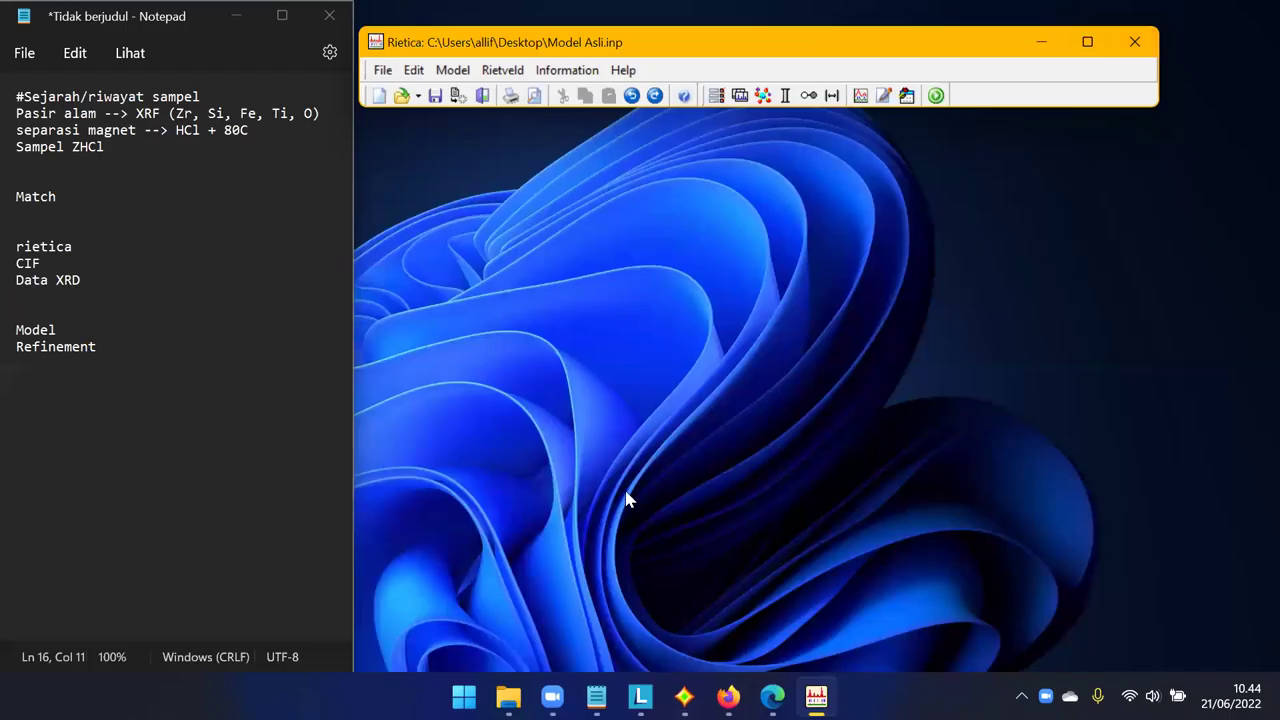
pyautogui.click(728, 696)
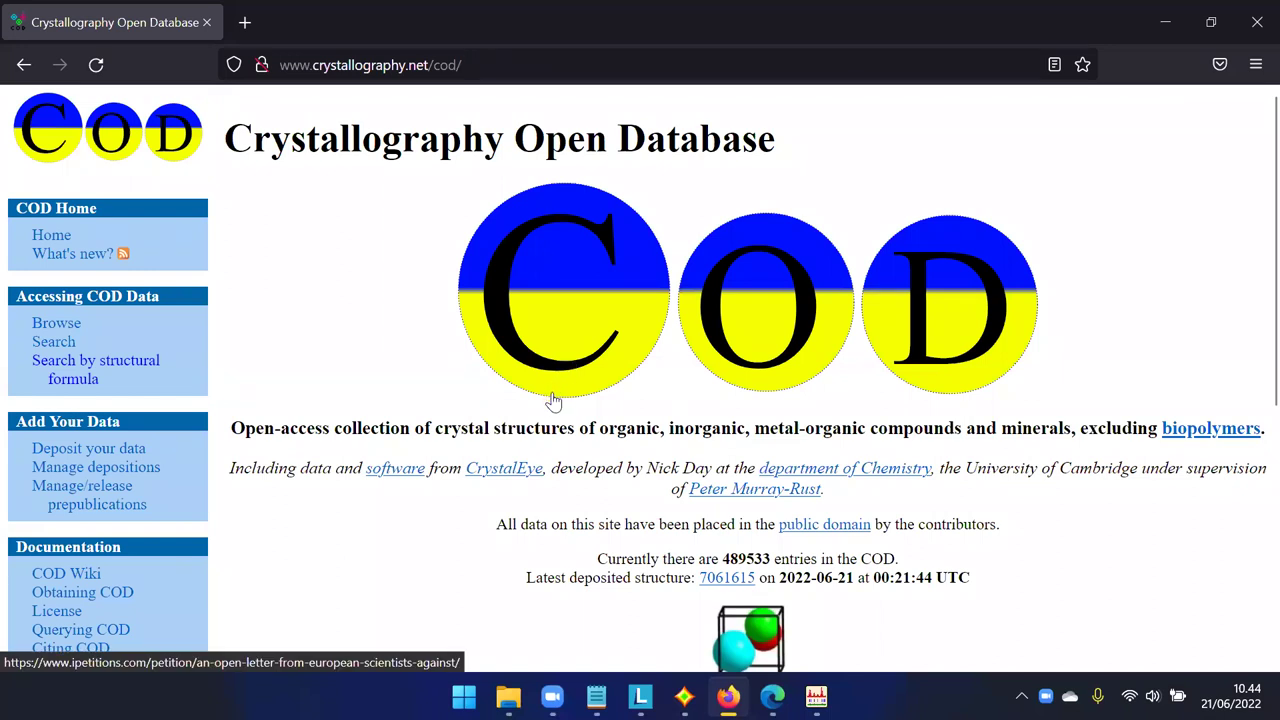
# Switch to Match! and copy the sample name 5000119 from the zircon entry's data sheet.
pyautogui.moveTo(684, 696)
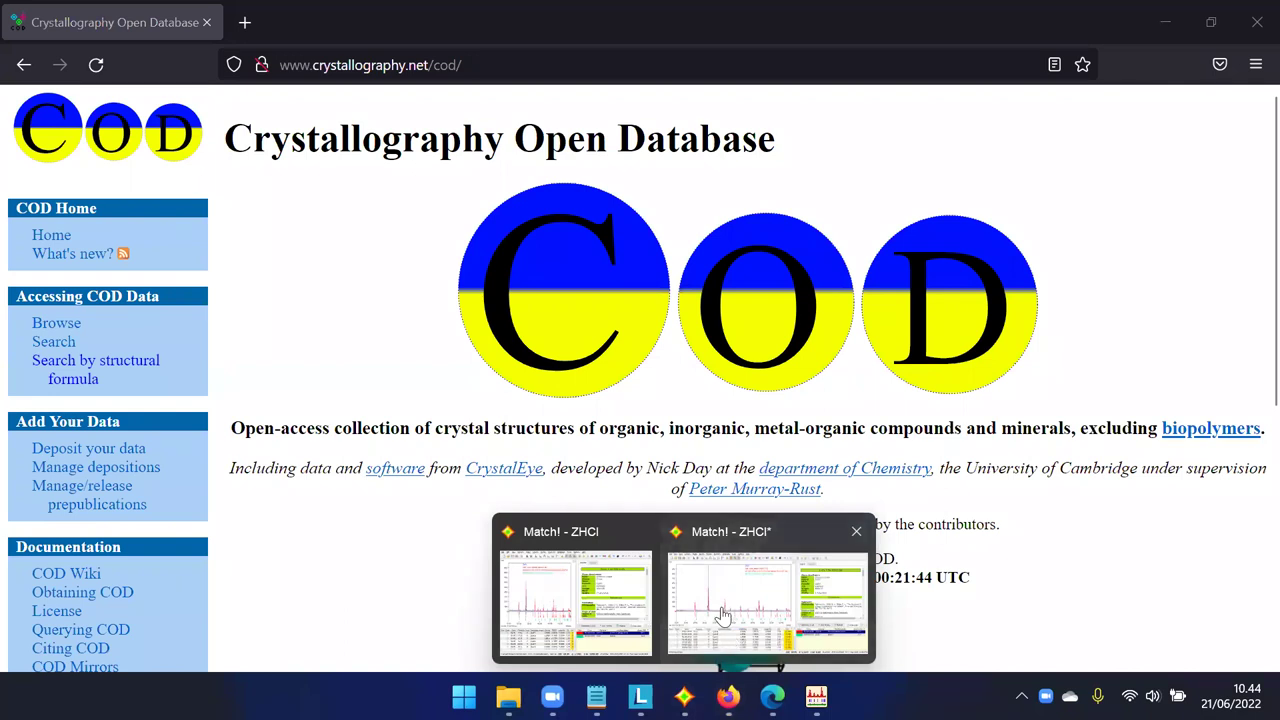
pyautogui.click(728, 616)
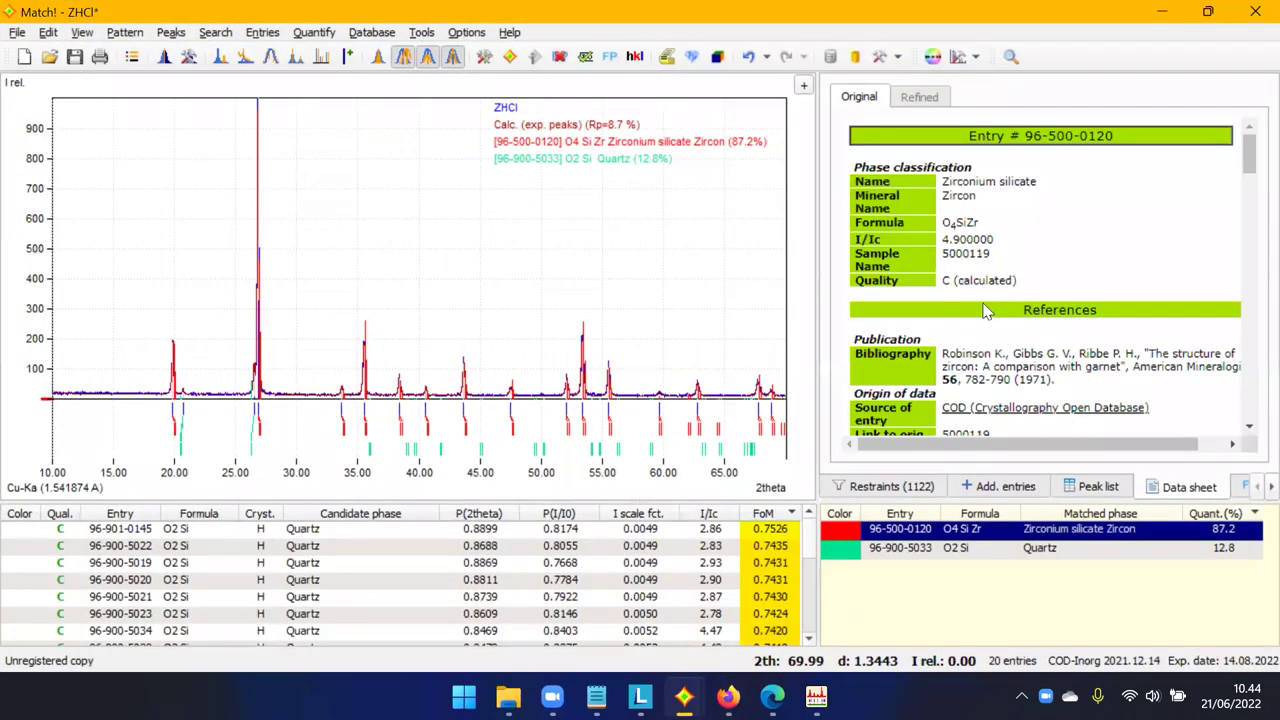
pyautogui.moveTo(991, 260); pyautogui.dragTo(945, 240)
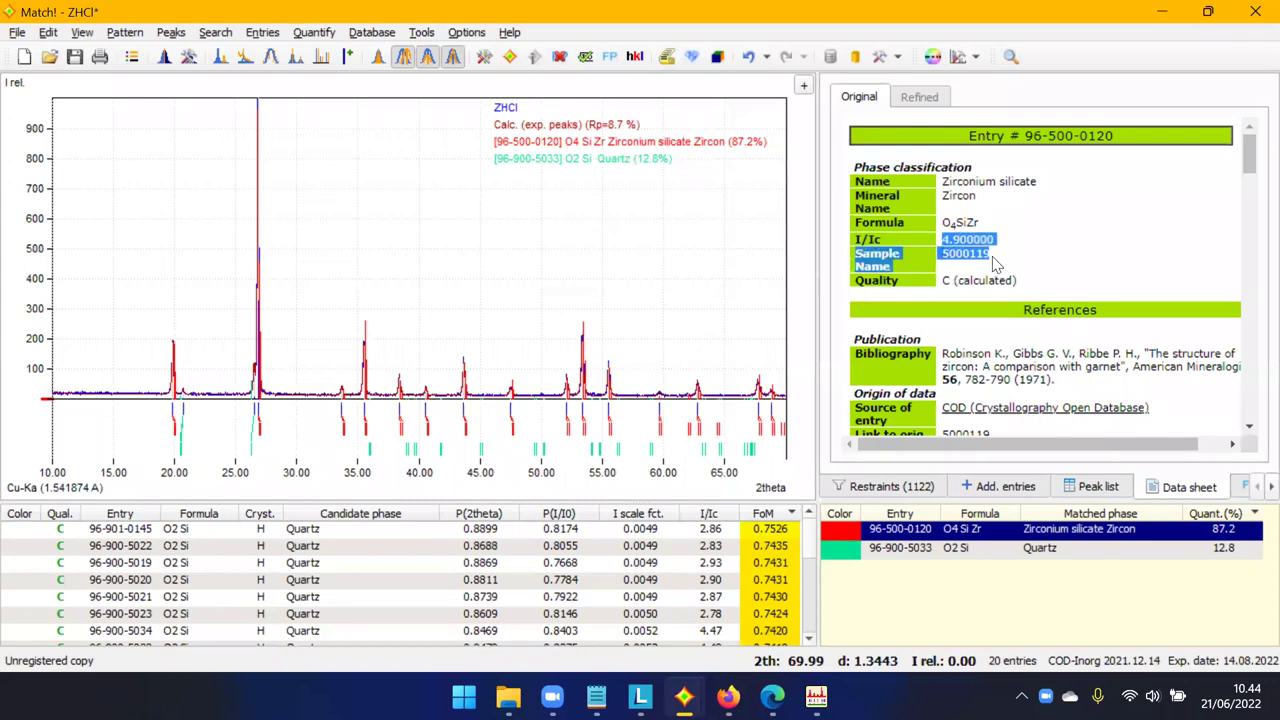
pyautogui.click(983, 254)
pyautogui.moveTo(965, 256)
pyautogui.mouseDown()
pyautogui.moveTo(943, 258)
pyautogui.moveTo(988, 257)
pyautogui.mouseUp()
pyautogui.hotkey('ctrl', 'c')
pyautogui.click(946, 254)
pyautogui.rightClick(988, 258)
pyautogui.click(1019, 266)
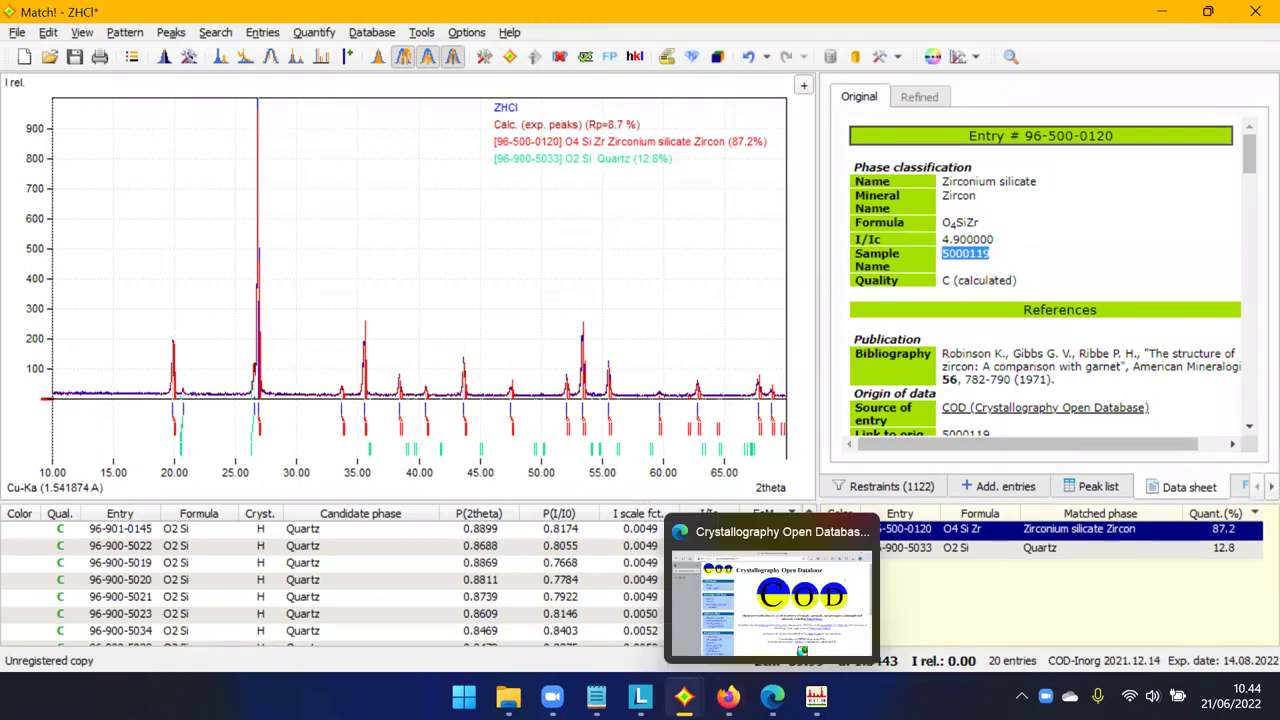
# Switch back to Firefox, search the Crystallography Open Database for COD ID 5000119, and review the result.
pyautogui.click(728, 697)
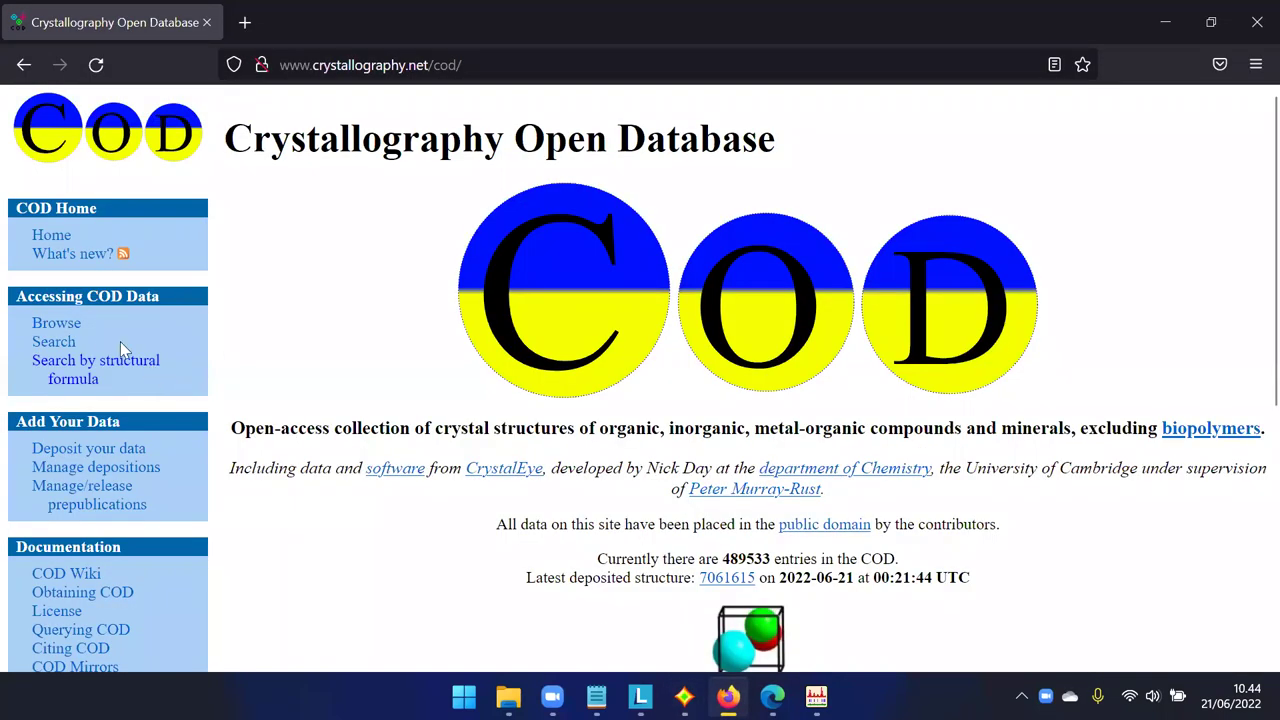
pyautogui.click(62, 327)
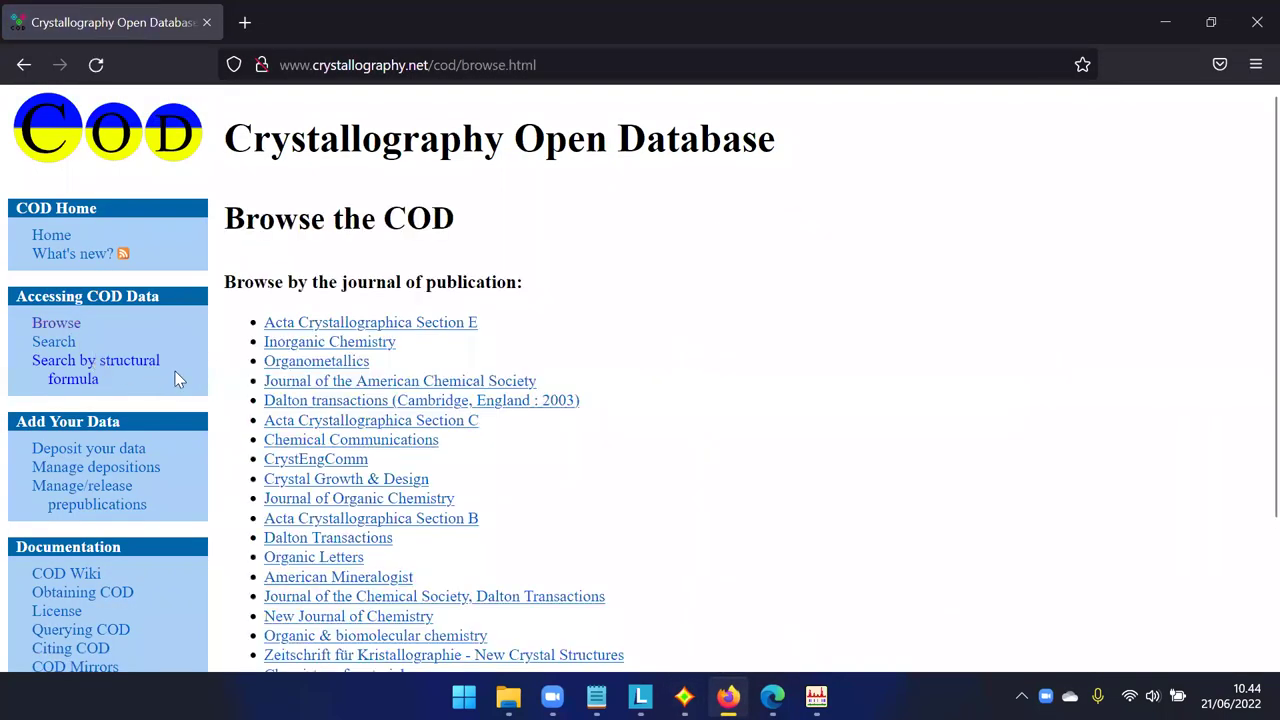
pyautogui.click(55, 342)
pyautogui.click(748, 341)
pyautogui.hotkey('ctrl', 'v')
pyautogui.click(944, 341)
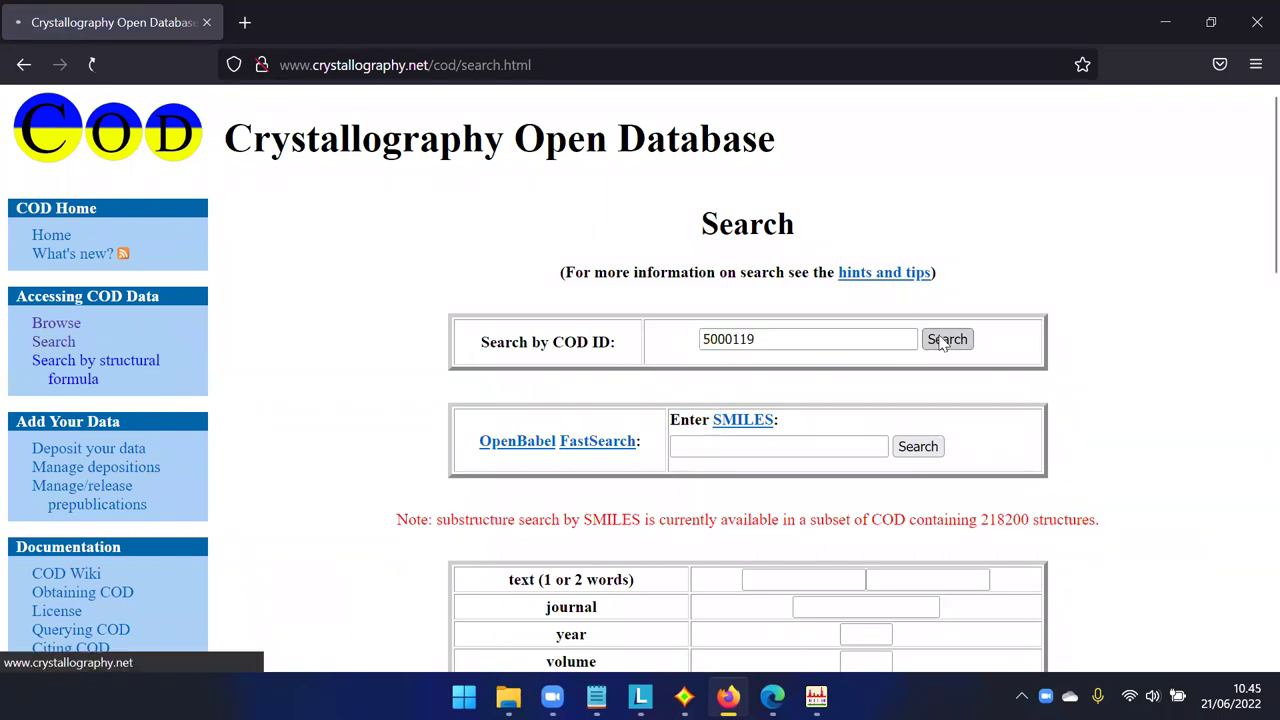
pyautogui.scroll(-3, 640, 430)
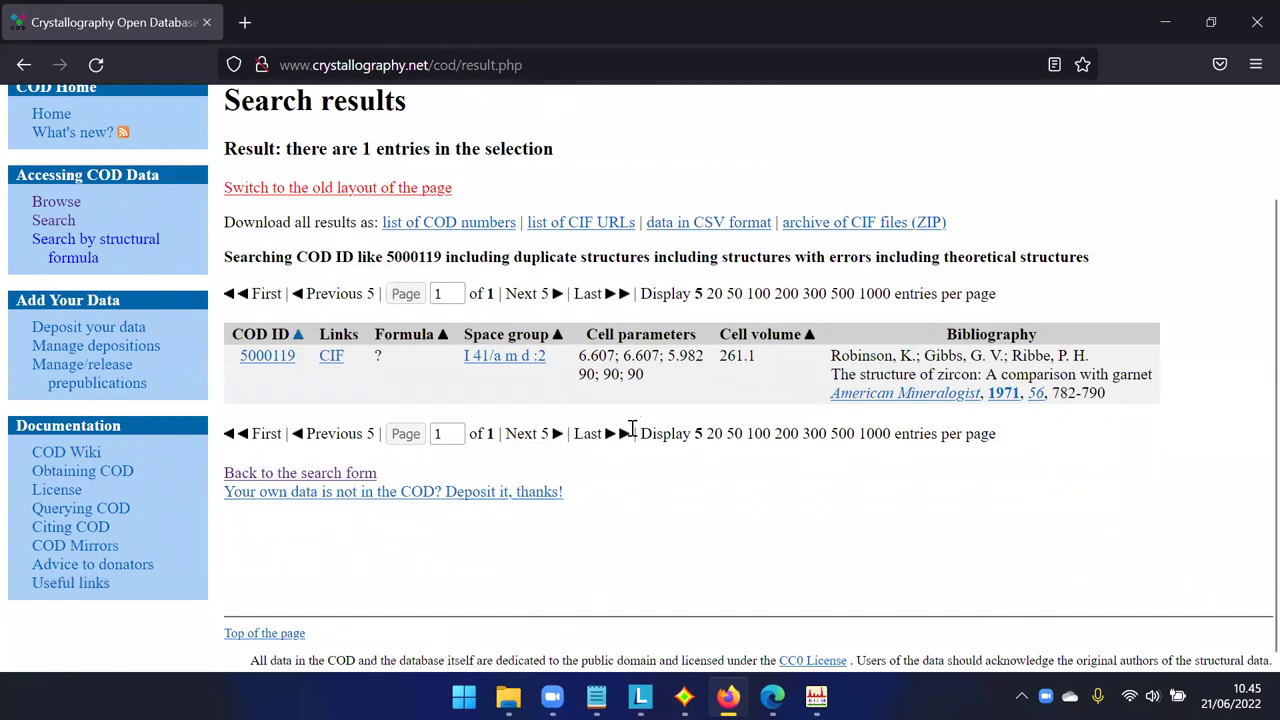
pyautogui.scroll(2, 651, 500)
pyautogui.scroll(-2, 651, 500)
# Return to the database search form and search for structures containing the elements Zr, Si and O.
pyautogui.click(58, 226)
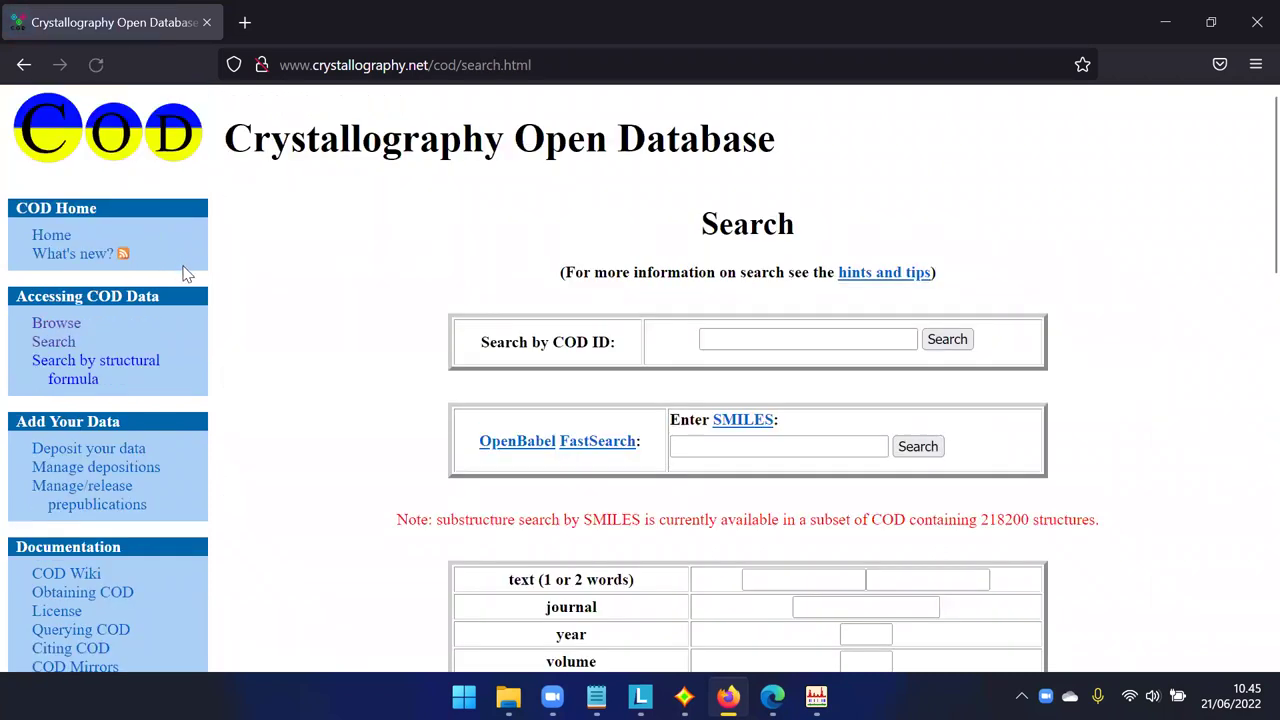
pyautogui.scroll(-1, 406, 443)
pyautogui.scroll(1, 408, 443)
pyautogui.scroll(-1, 410, 442)
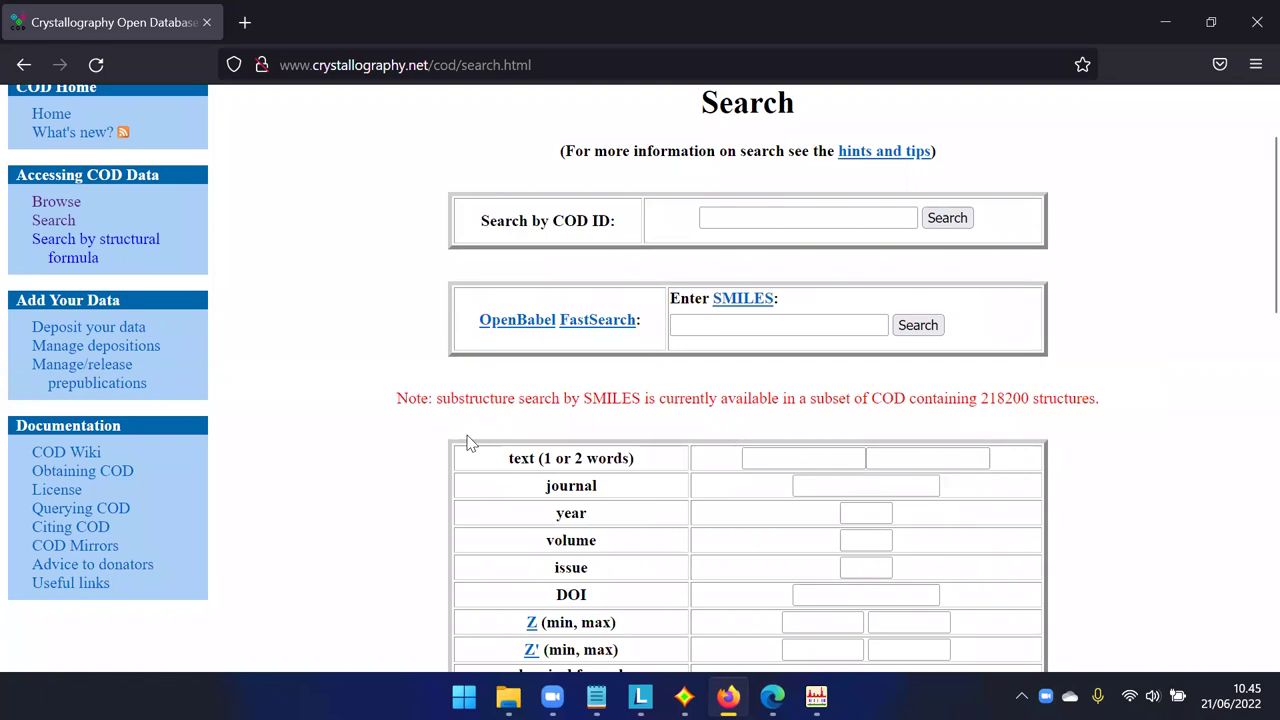
pyautogui.scroll(-3, 523, 429)
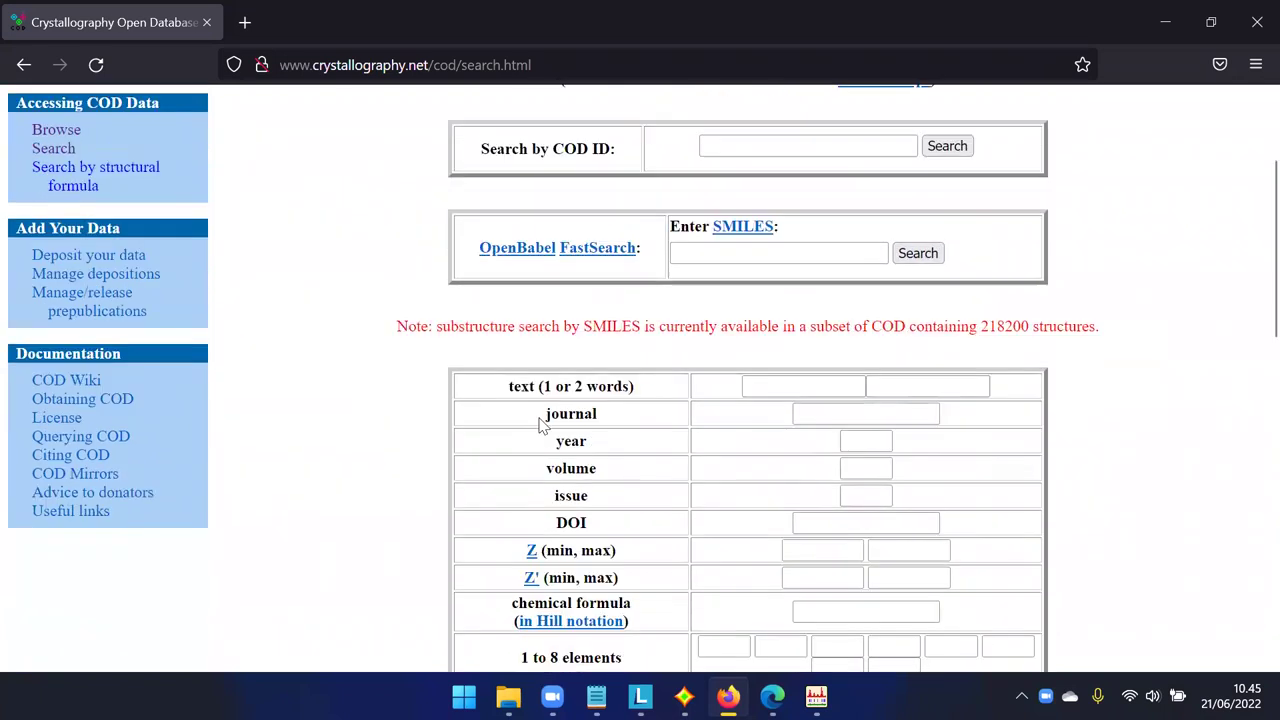
pyautogui.click(720, 352)
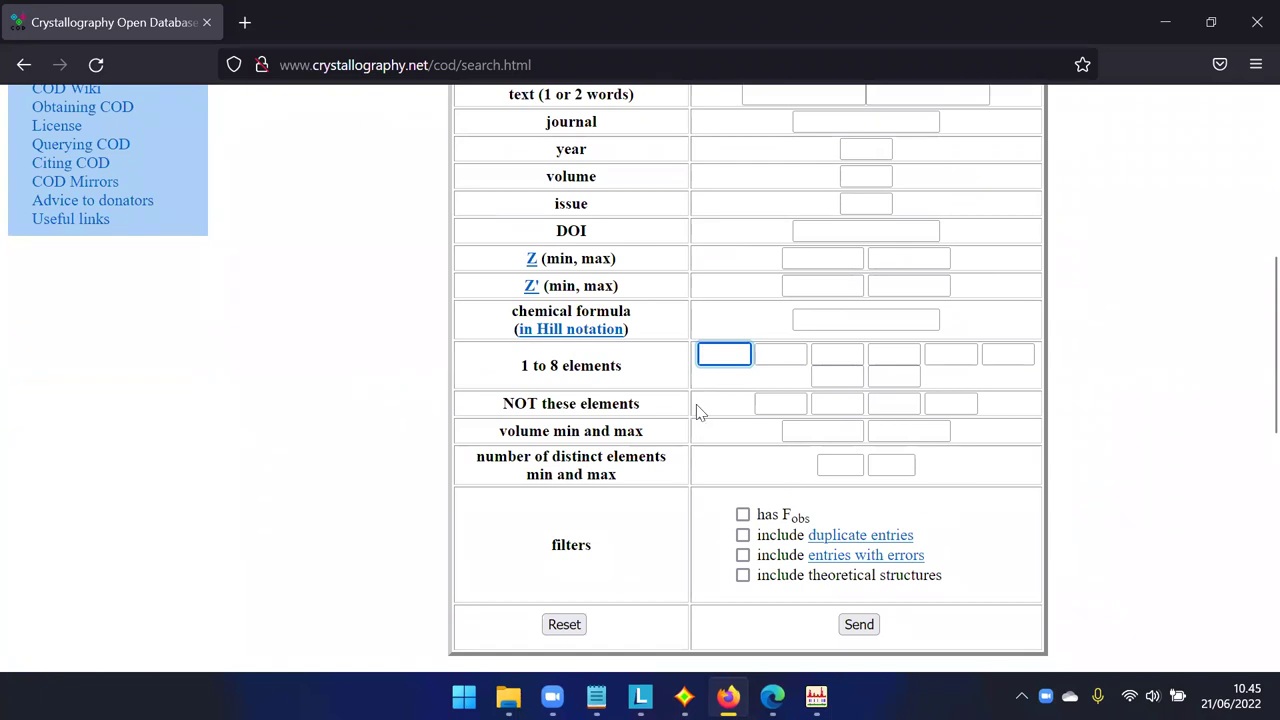
pyautogui.write('Zr')
pyautogui.click(763, 353)
pyautogui.write('Si')
pyautogui.click(837, 353)
pyautogui.write('O')
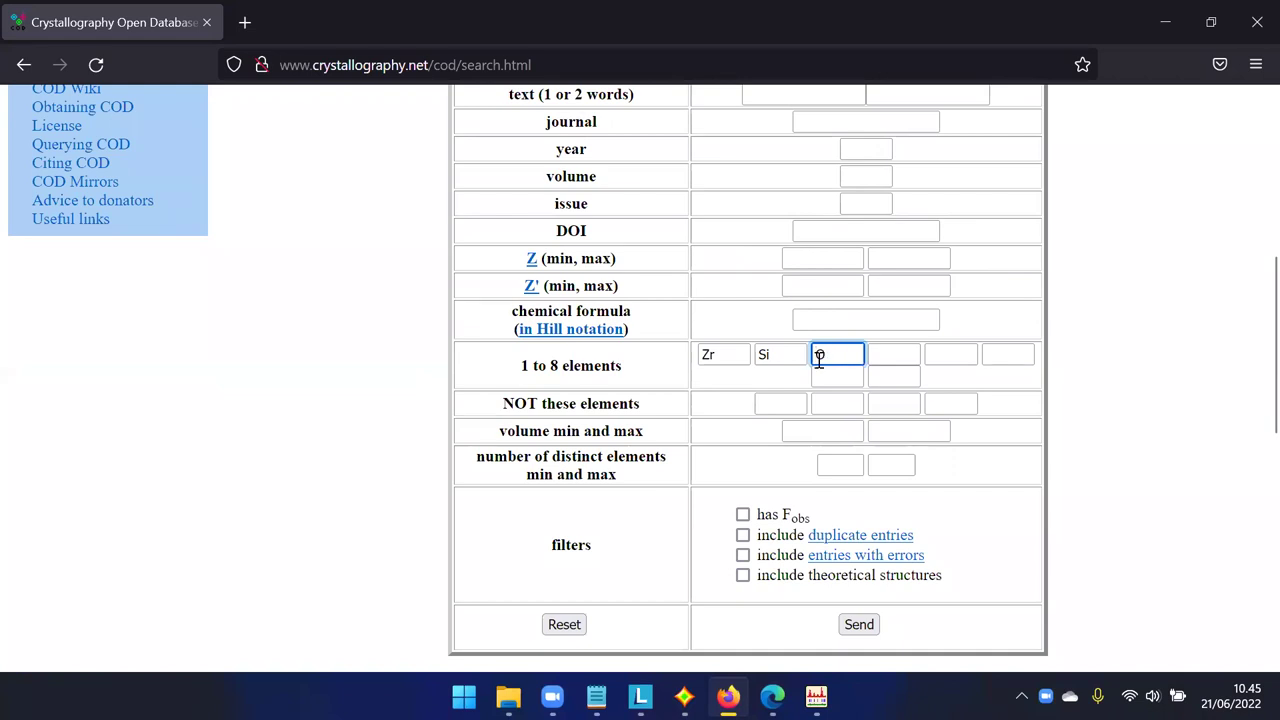
pyautogui.click(433, 398)
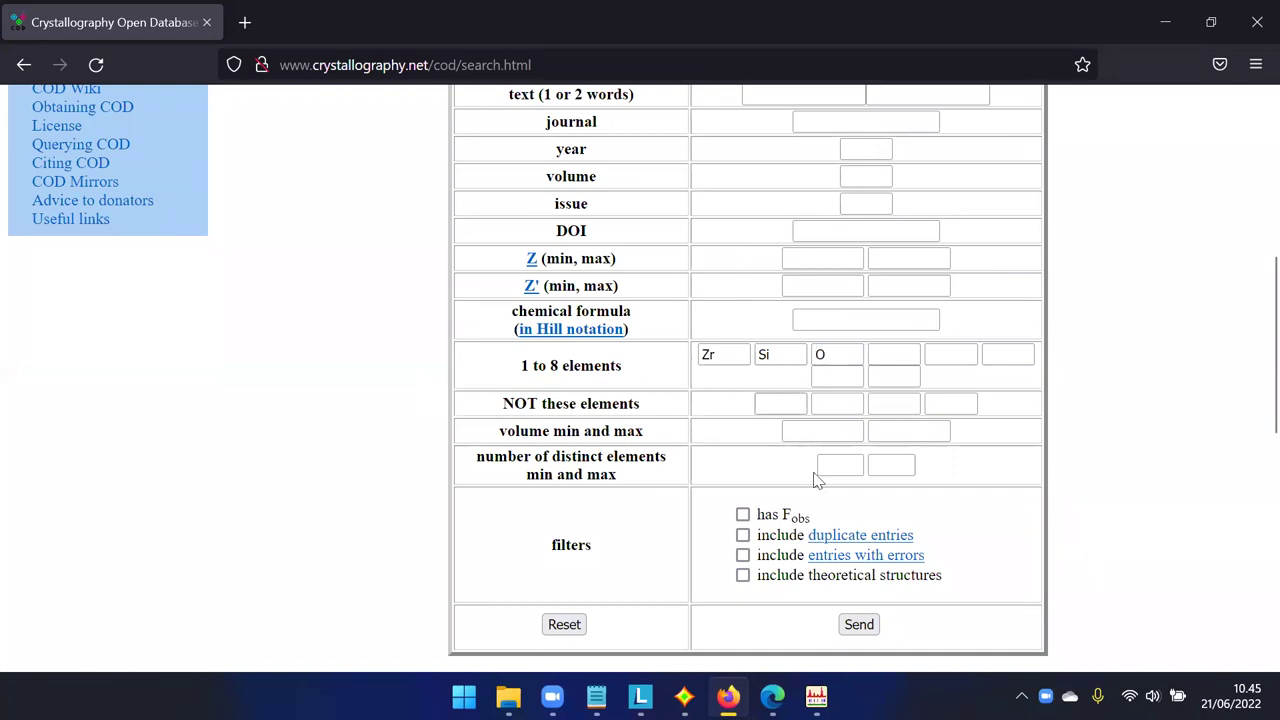
pyautogui.click(859, 624)
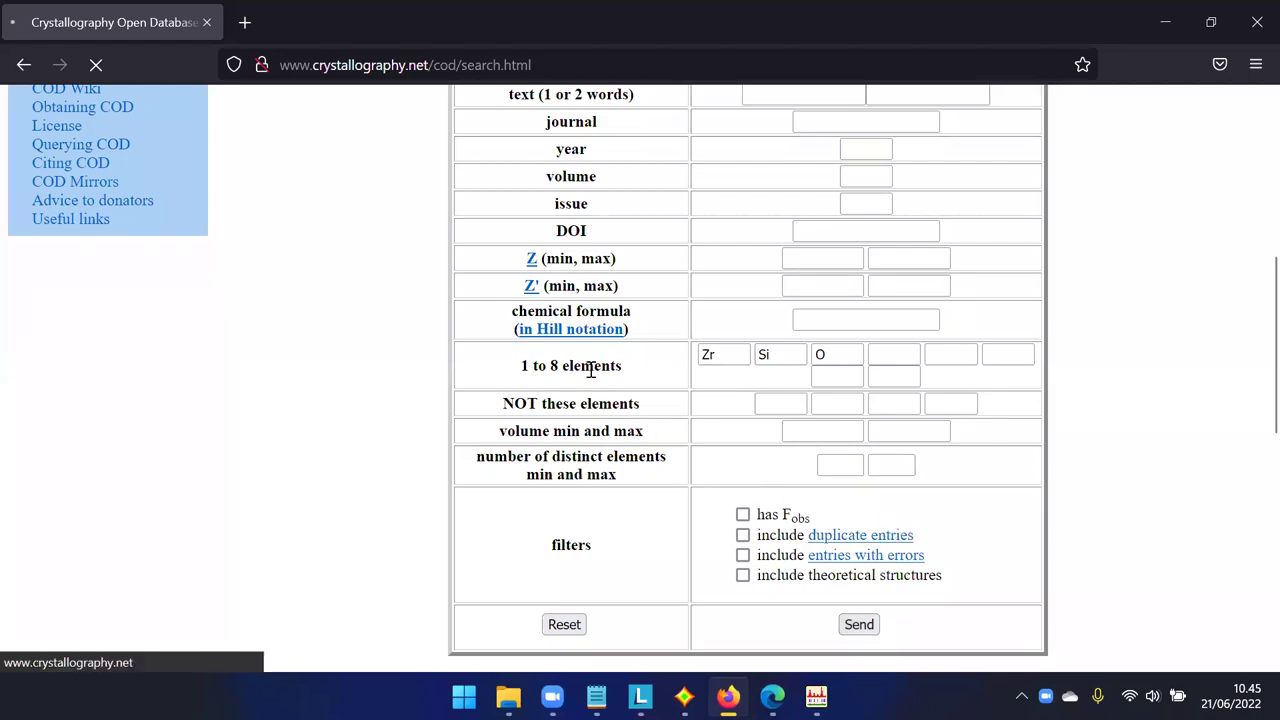
# Look over the results of the element search and go back to the filled-in search form.
pyautogui.scroll(-3, 621, 455)
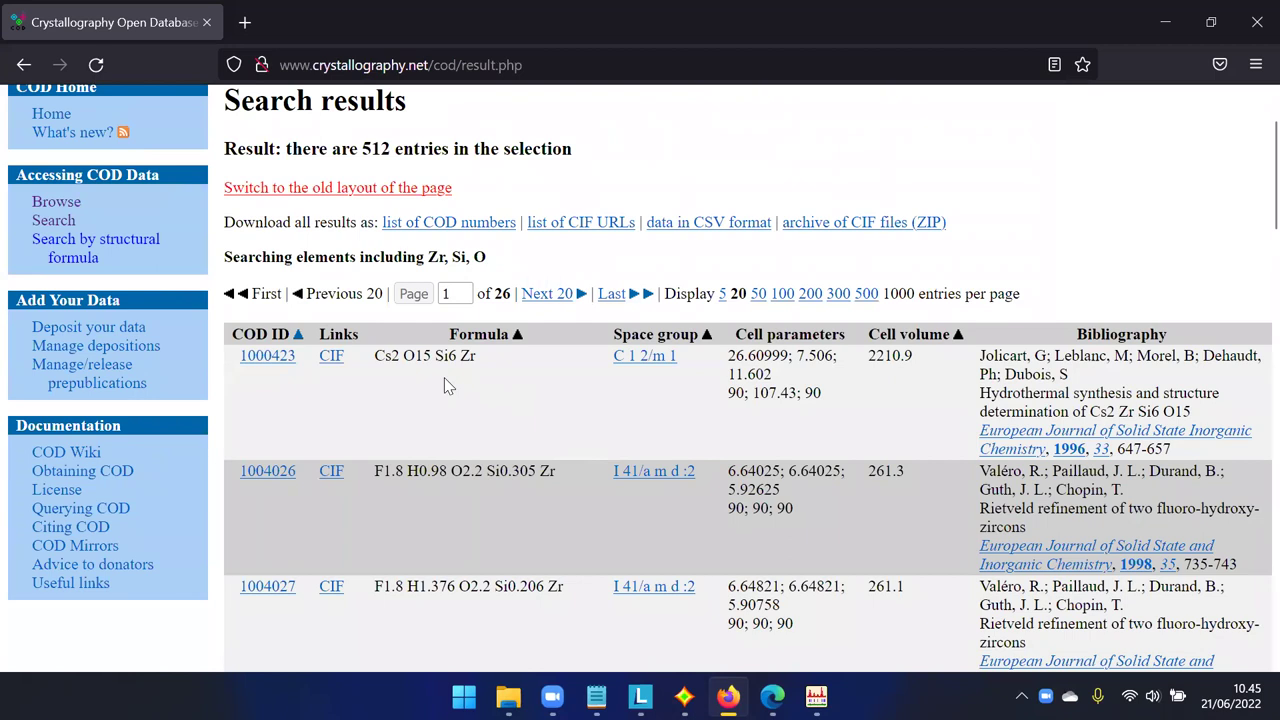
pyautogui.scroll(2, 459, 410)
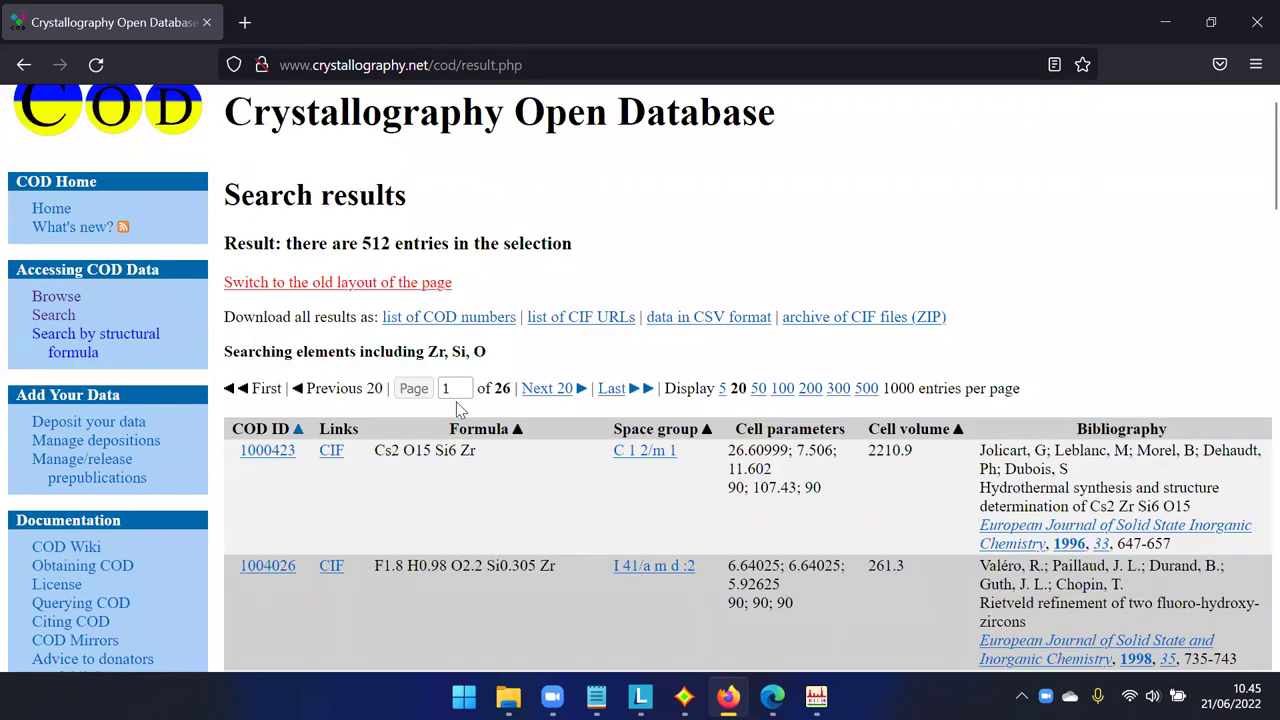
pyautogui.click(24, 64)
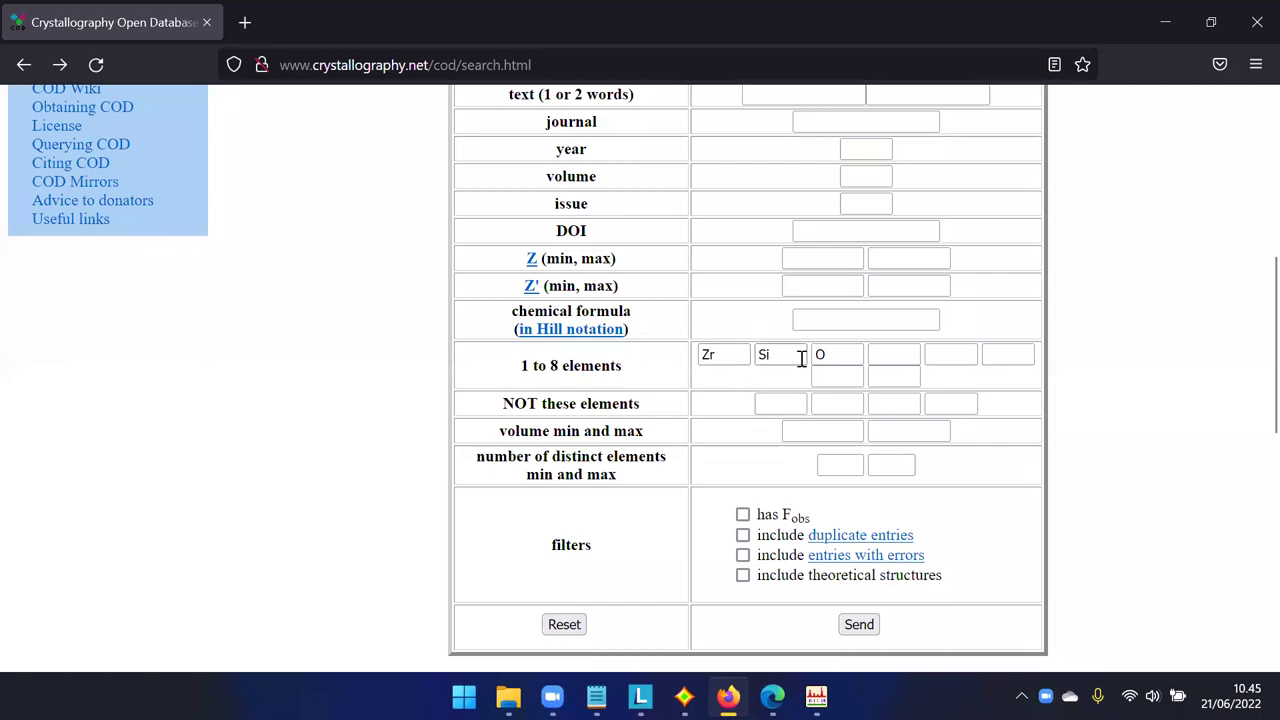
# Restrict the Zr, Si, O search to a minimum and maximum of 3 distinct elements, run it, and review the listed entries.
pyautogui.click(840, 464)
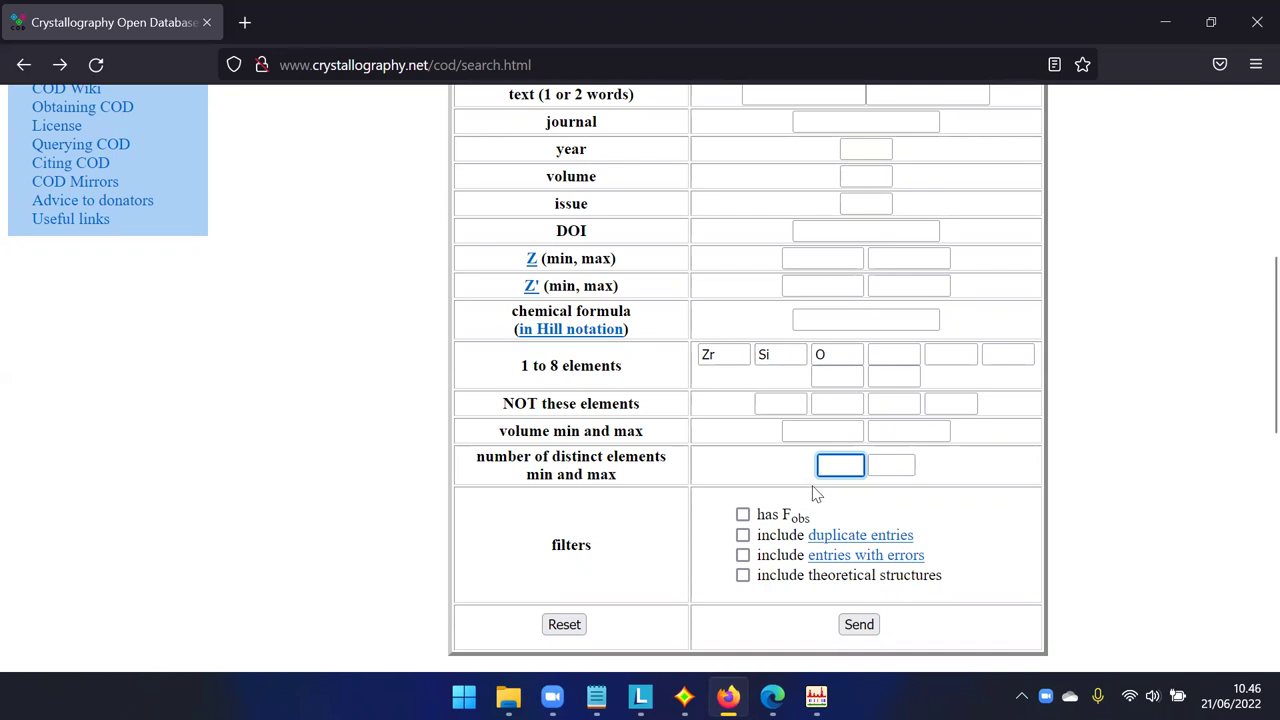
pyautogui.click(885, 468)
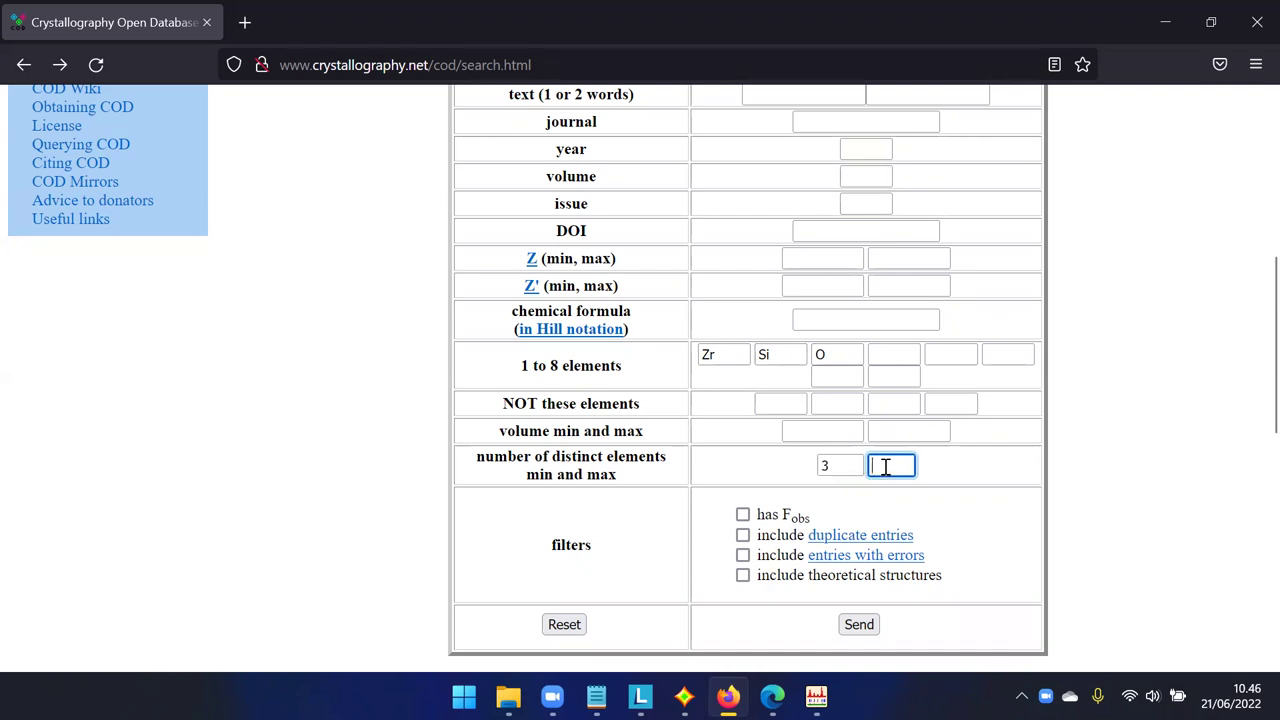
pyautogui.write('3')
pyautogui.click(859, 628)
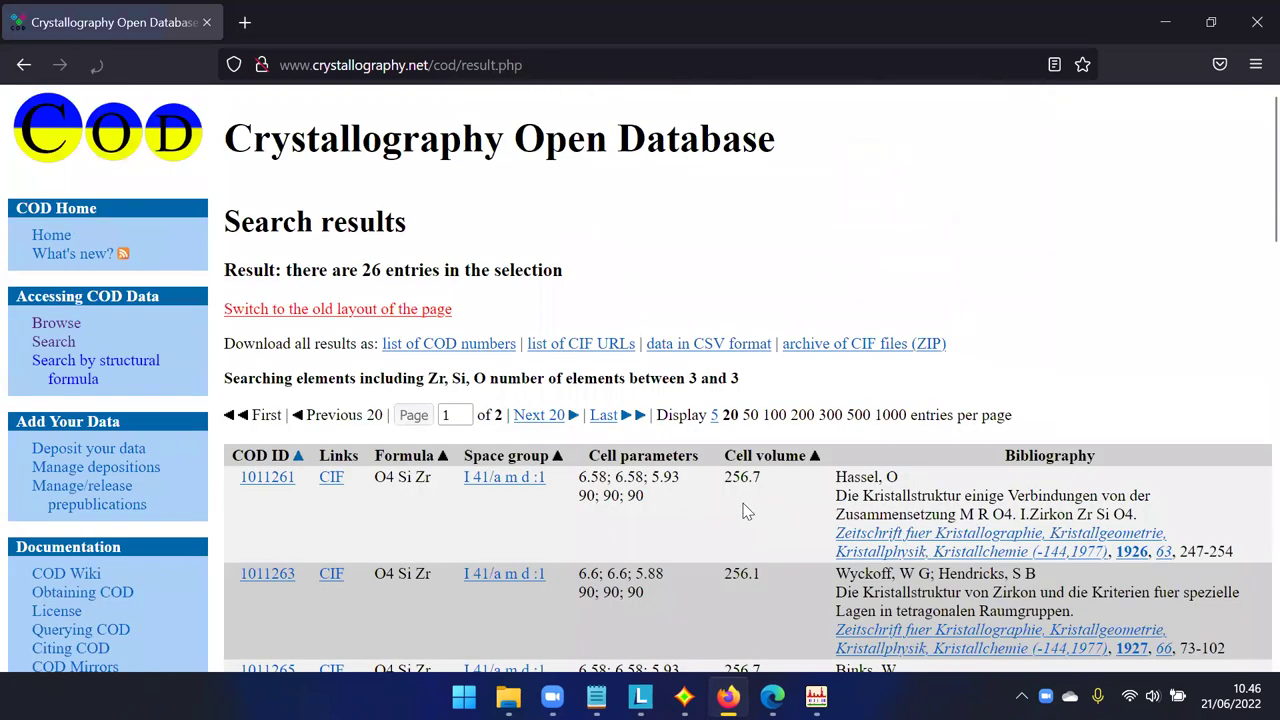
pyautogui.scroll(-3, 660, 470)
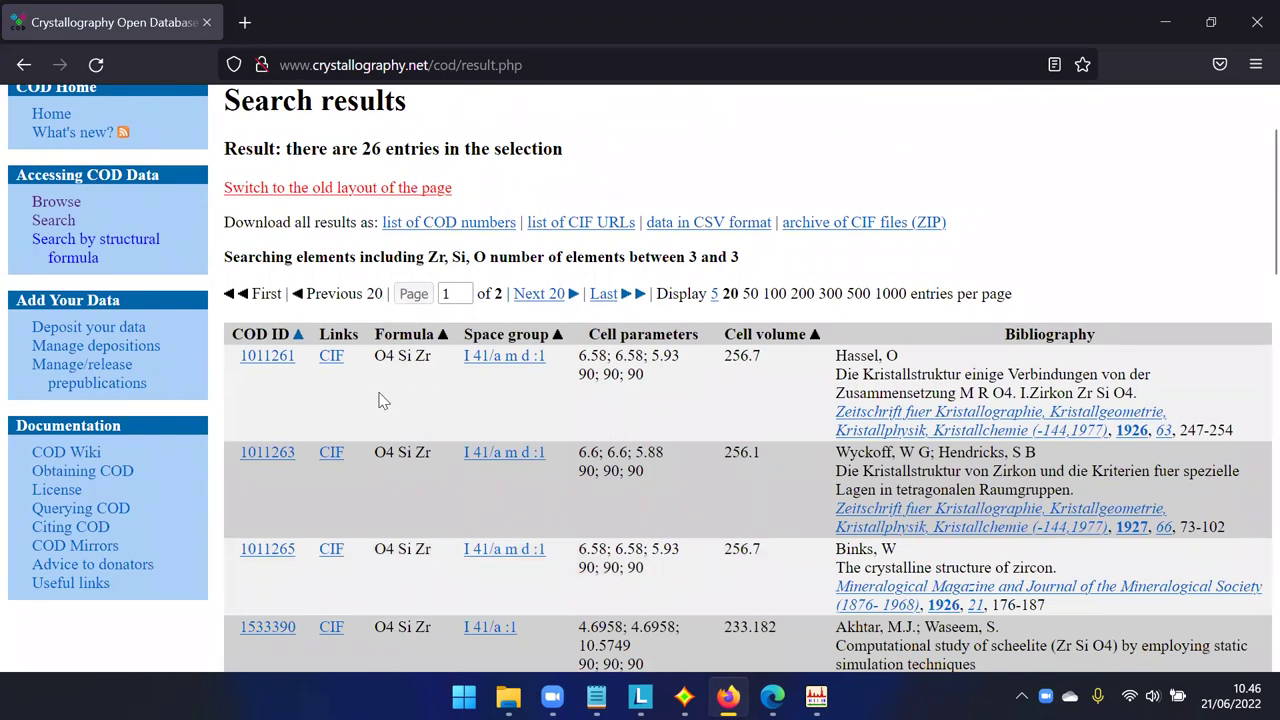
pyautogui.scroll(-2, 386, 440)
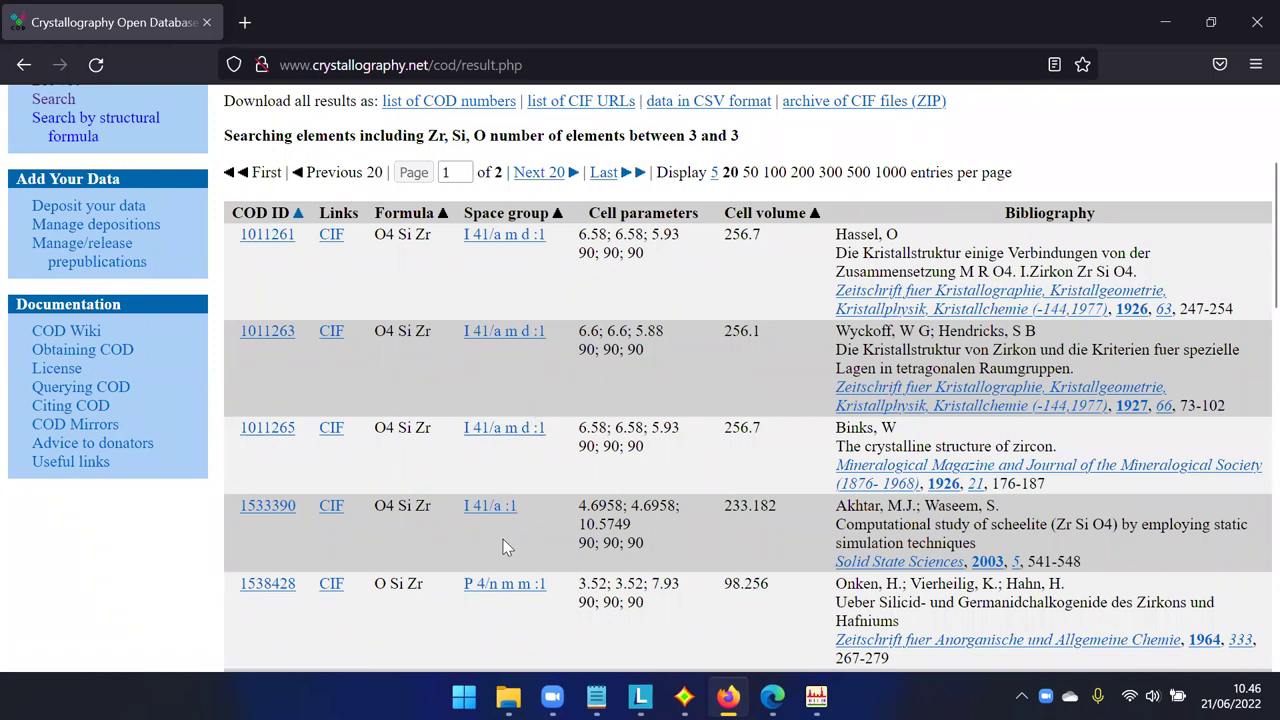
pyautogui.scroll(-3, 517, 568)
pyautogui.scroll(3, 514, 563)
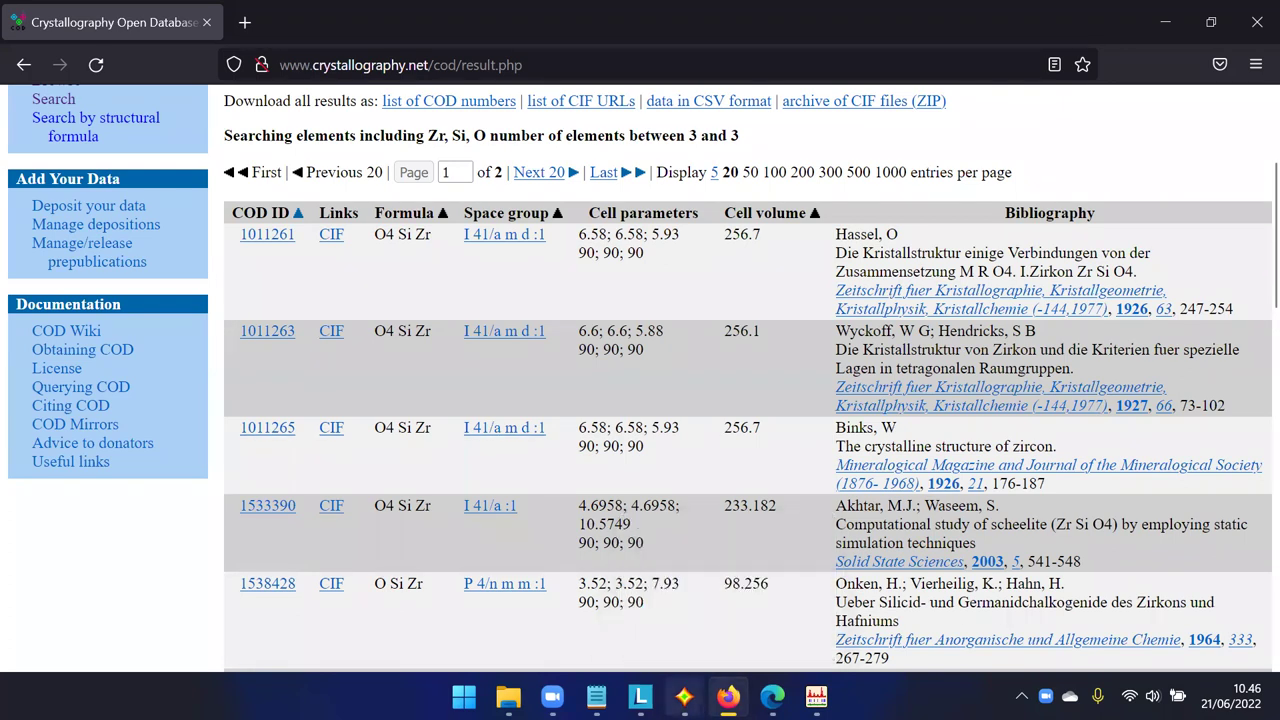
# Switch to Match! to check the zircon entry's data sheet, and minimize Match! and Firefox to return to Rietica.
pyautogui.moveTo(684, 696)
pyautogui.click(713, 617)
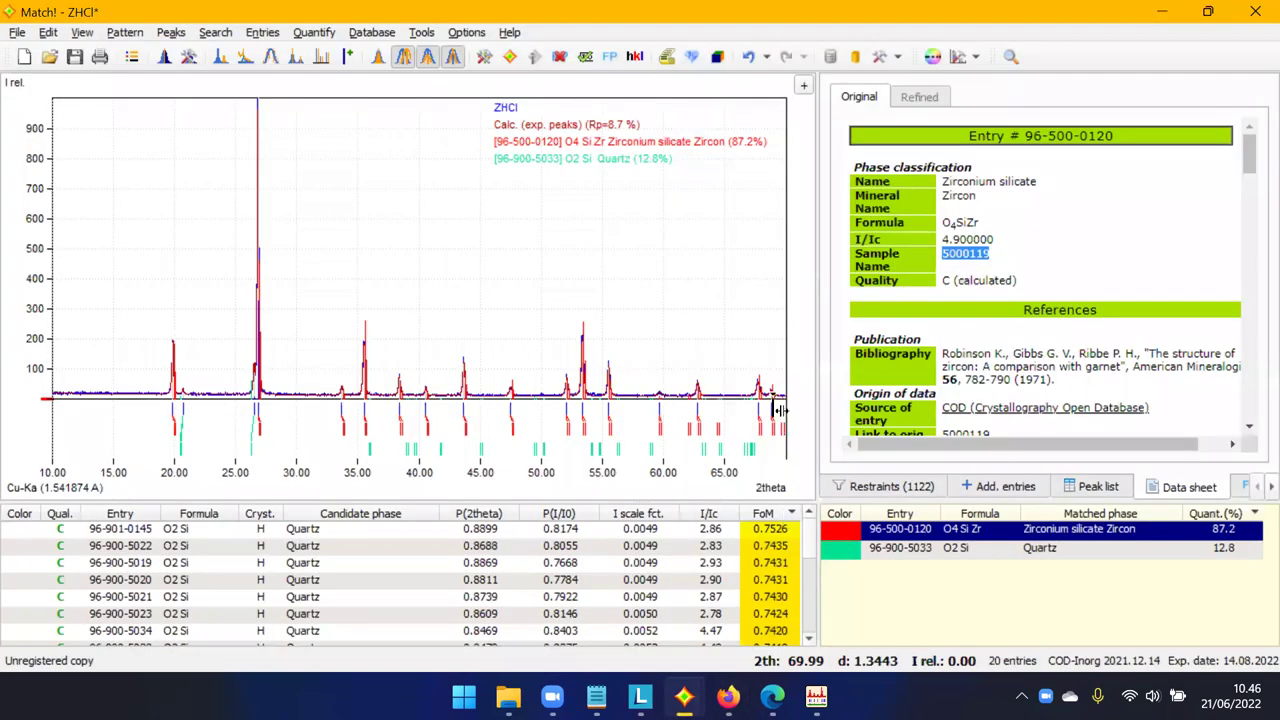
pyautogui.click(1035, 265)
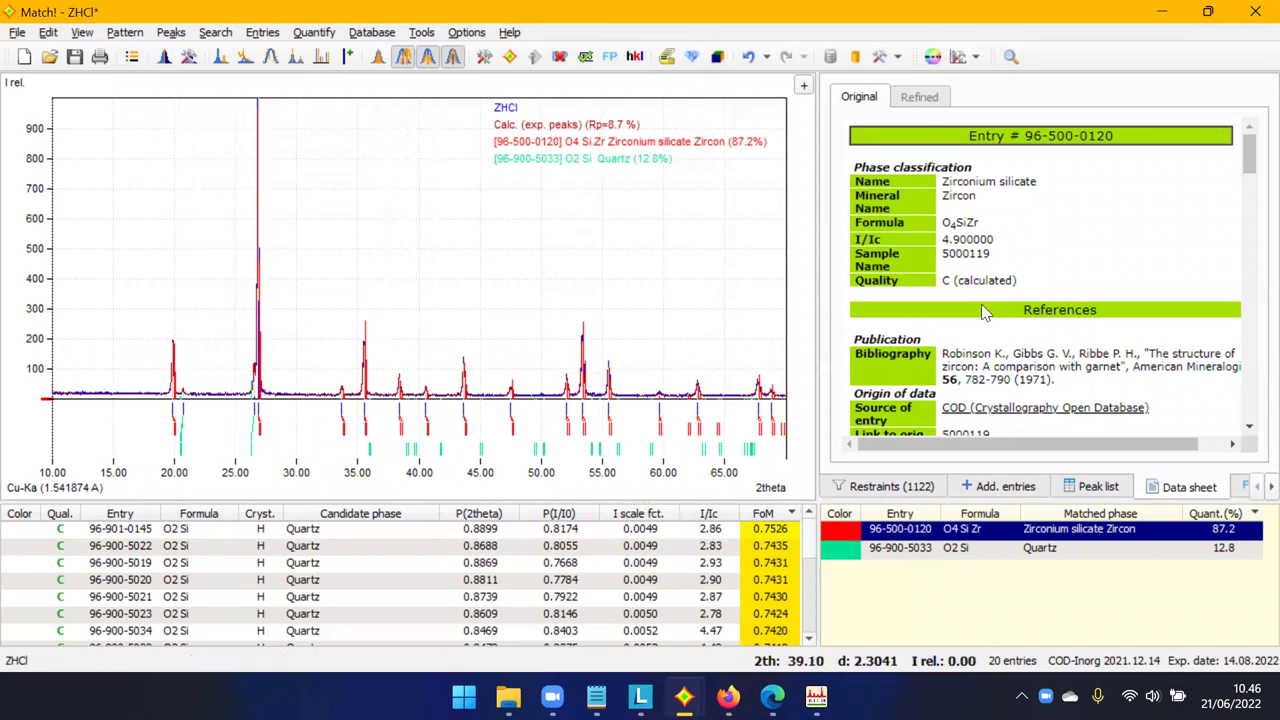
pyautogui.click(1162, 11)
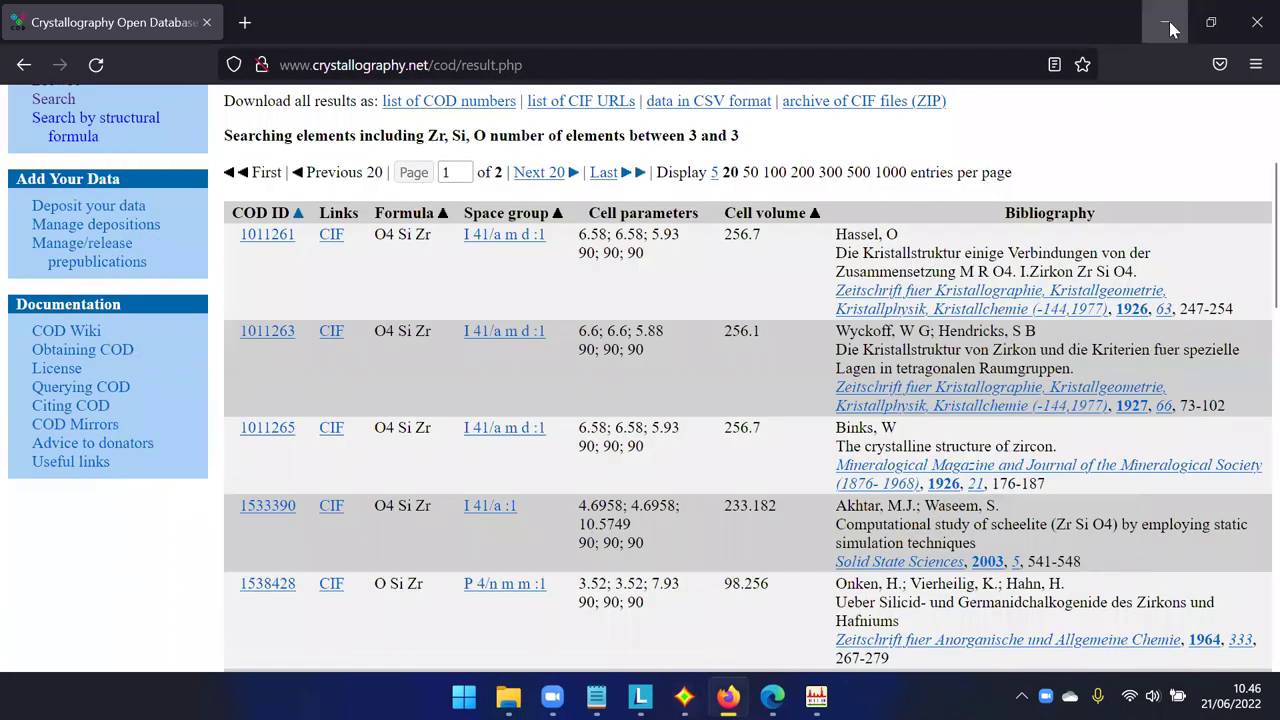
pyautogui.click(1167, 21)
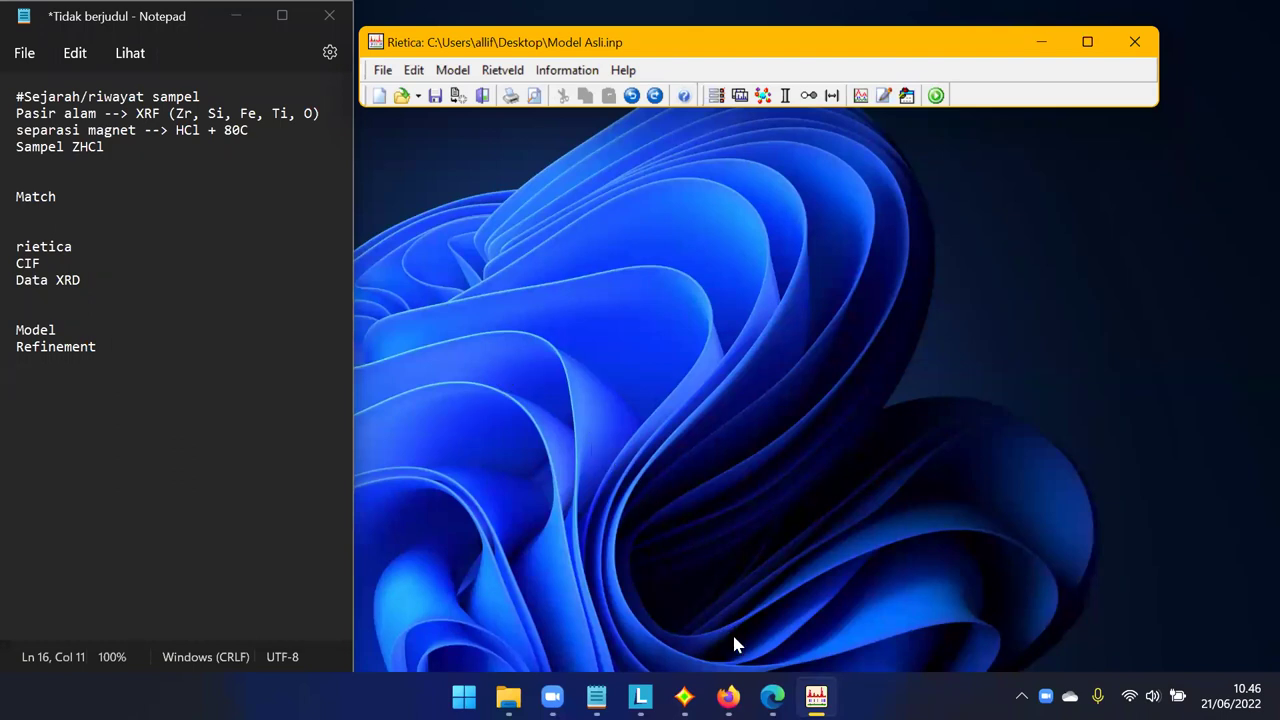
# Review the histogram settings of Model Asli and accept them as they are.
pyautogui.click(457, 74)
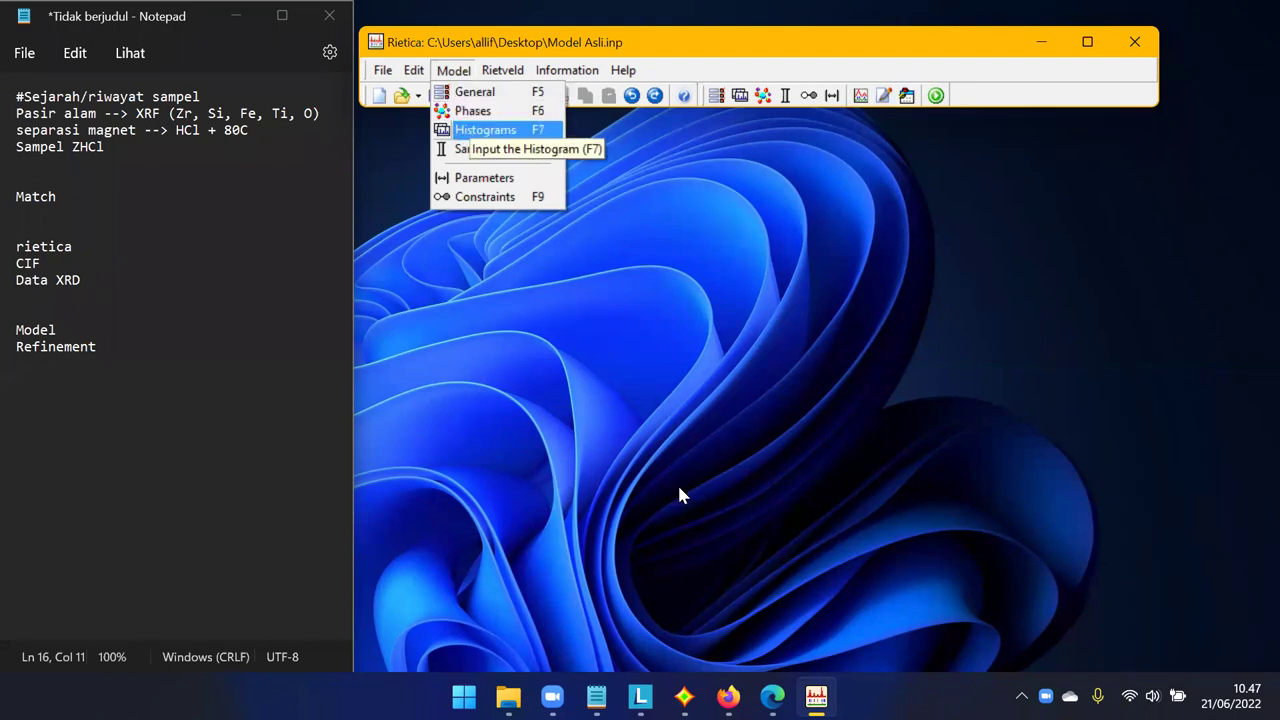
pyautogui.press('Return')
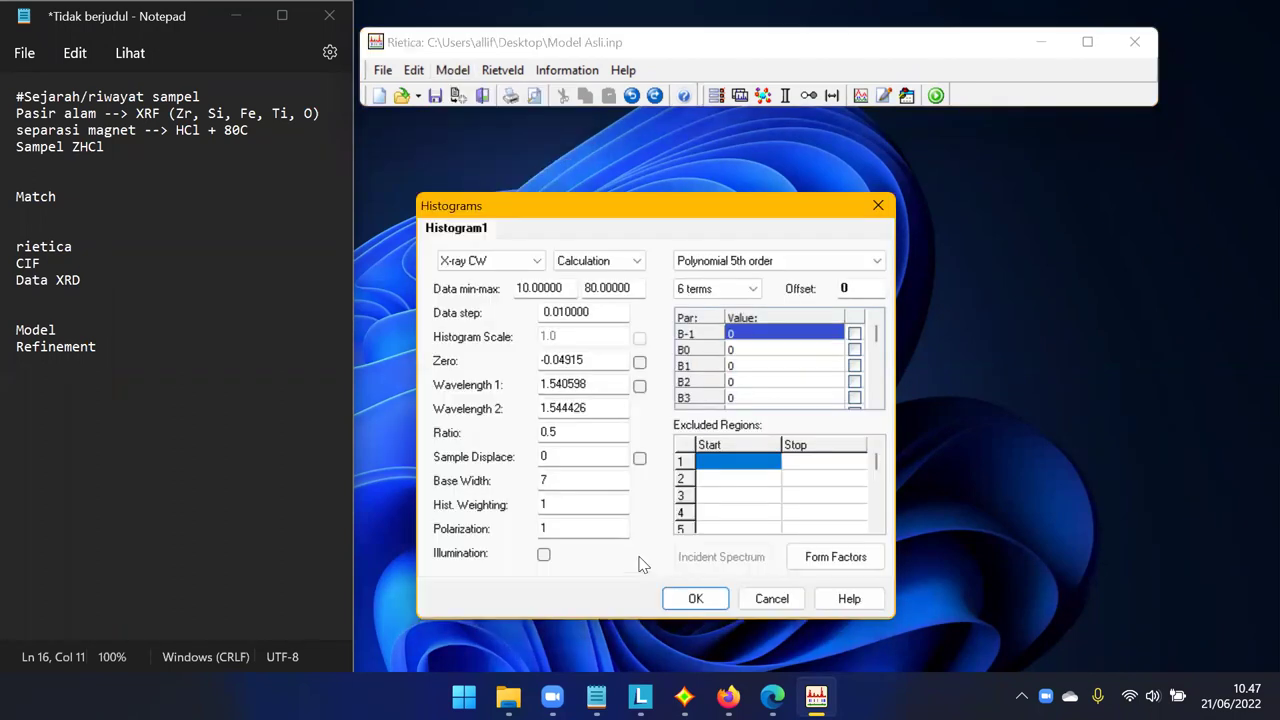
pyautogui.click(696, 599)
# Open the model's phase settings and reposition the Phases dialog on the desktop.
pyautogui.click(453, 70)
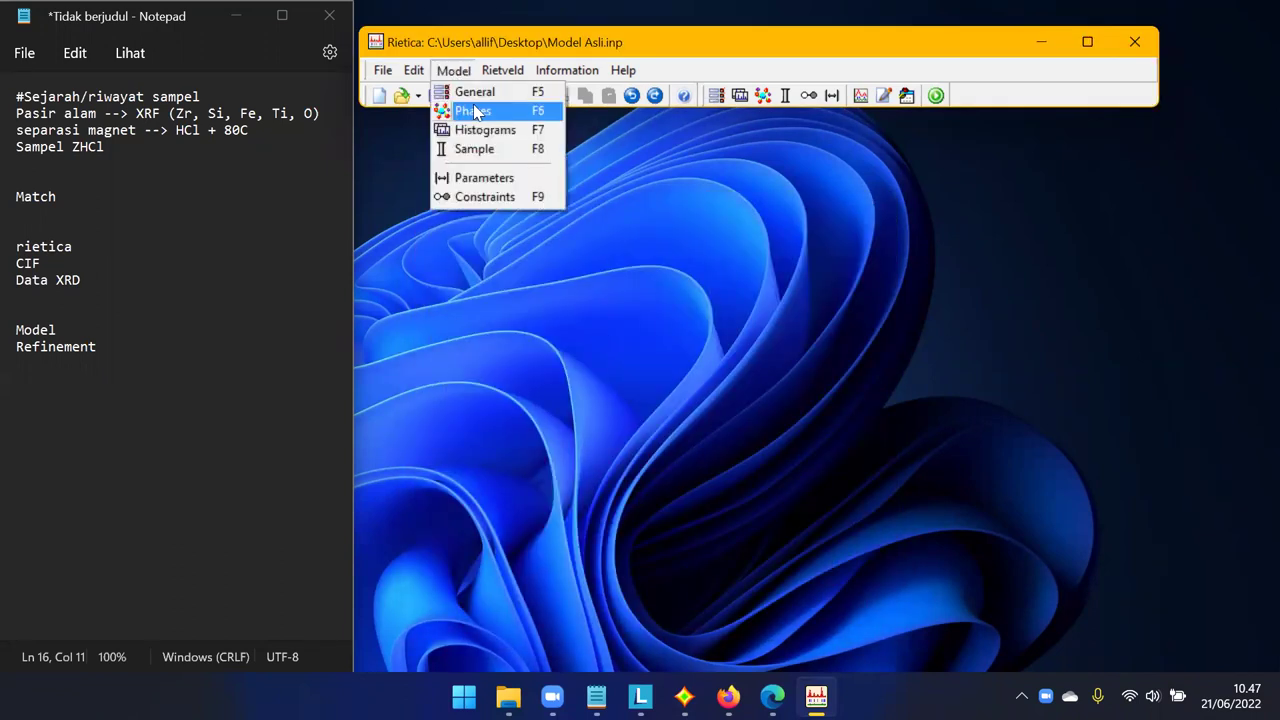
pyautogui.click(474, 111)
pyautogui.click(474, 104)
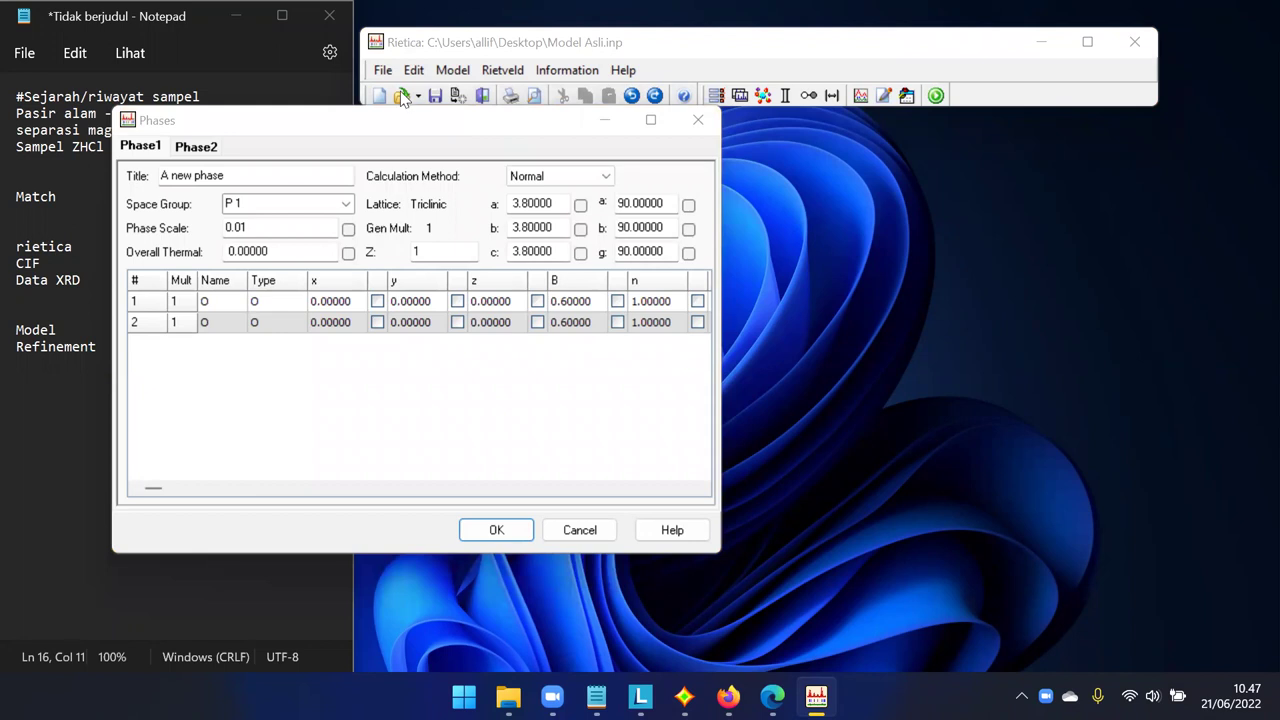
pyautogui.moveTo(670, 118); pyautogui.dragTo(961, 110)
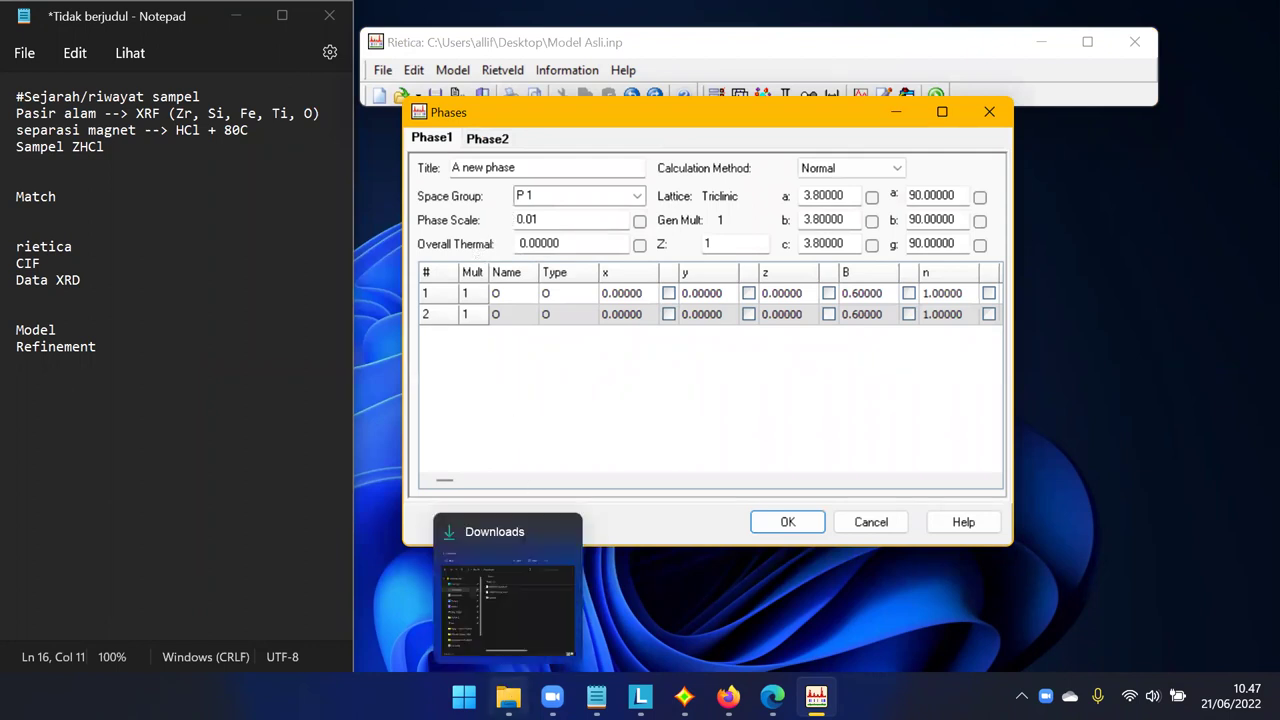
# Open the file 5000119-ZrSiO4.cif from the Downloads folder in a new Notepad window.
pyautogui.click(508, 696)
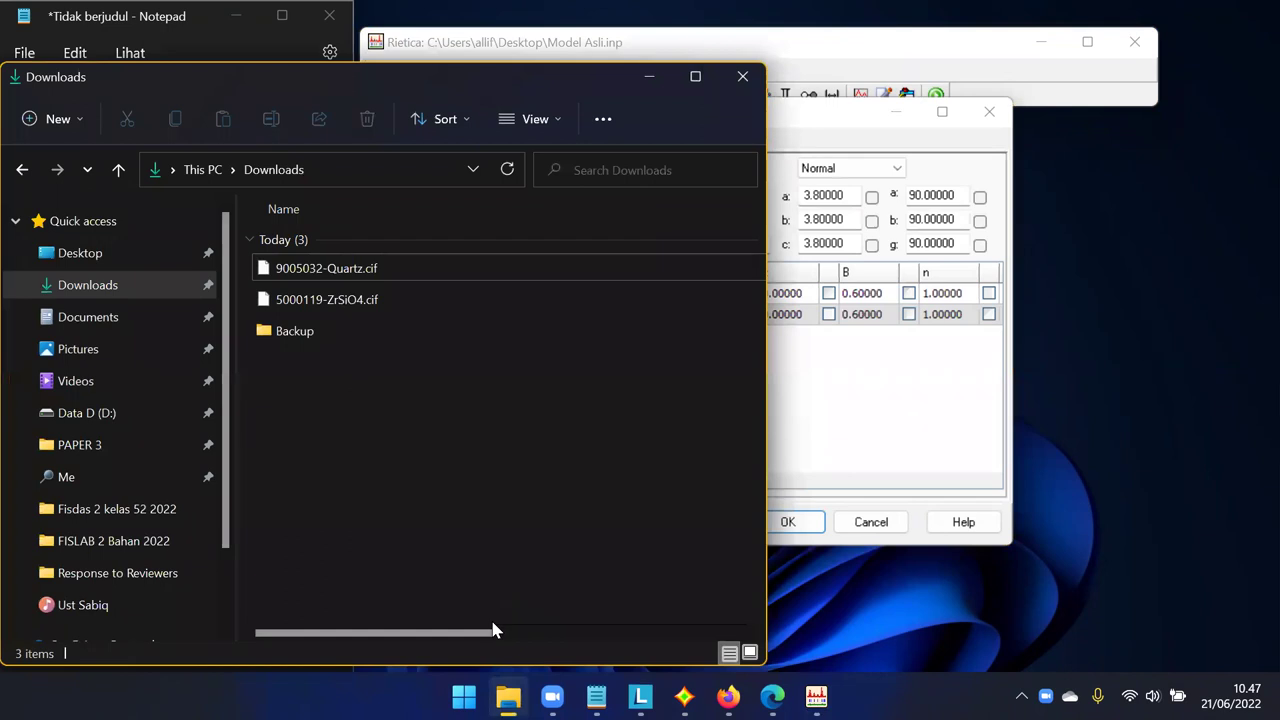
pyautogui.press('super')
pyautogui.write('note')
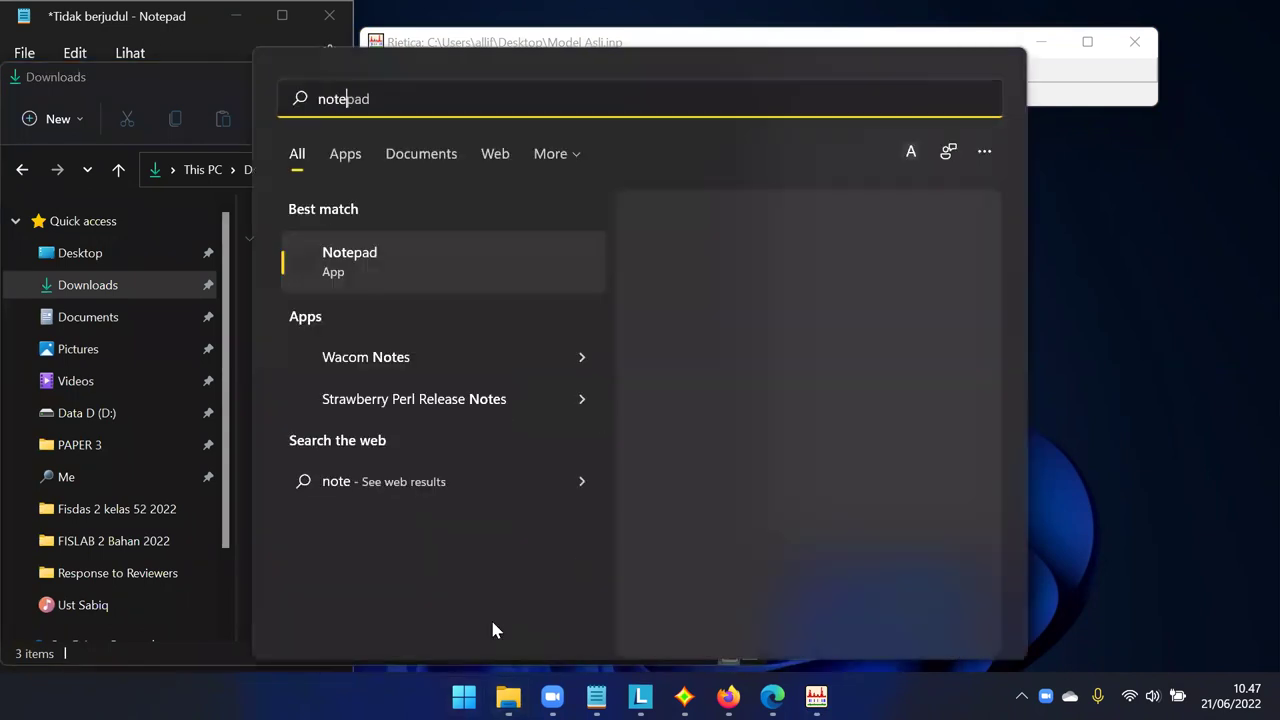
pyautogui.click(414, 264)
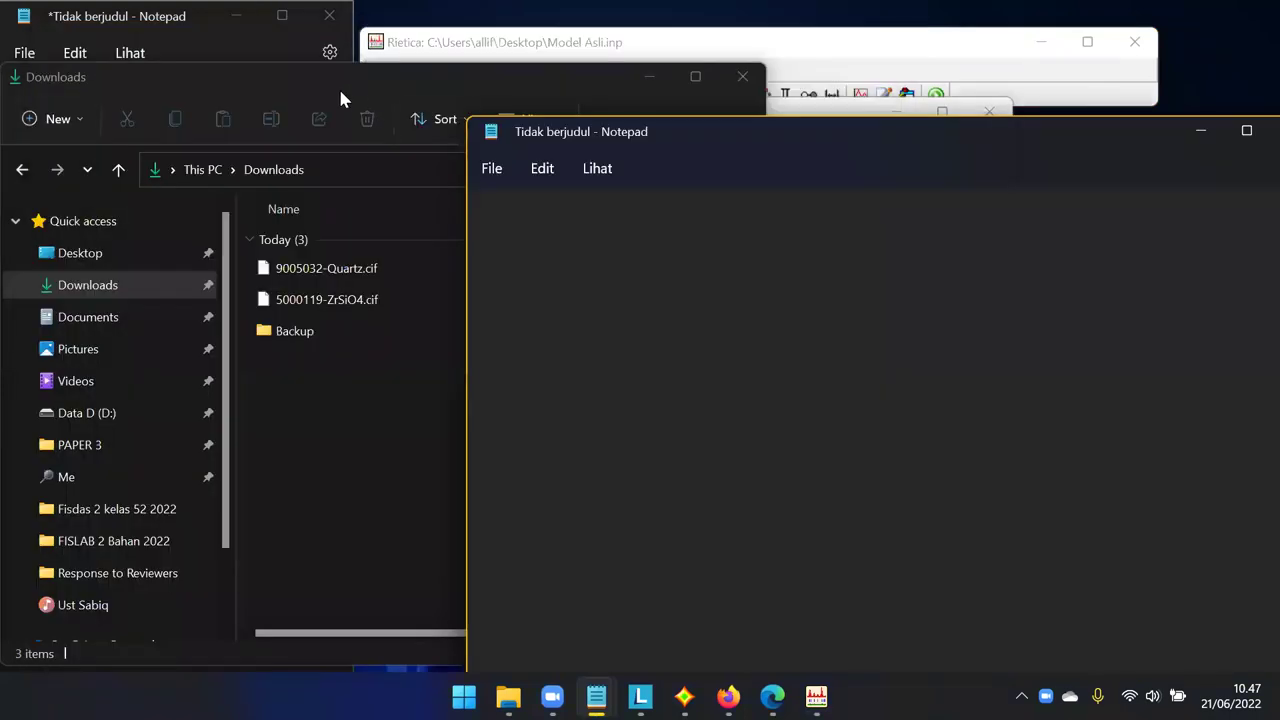
pyautogui.click(330, 86)
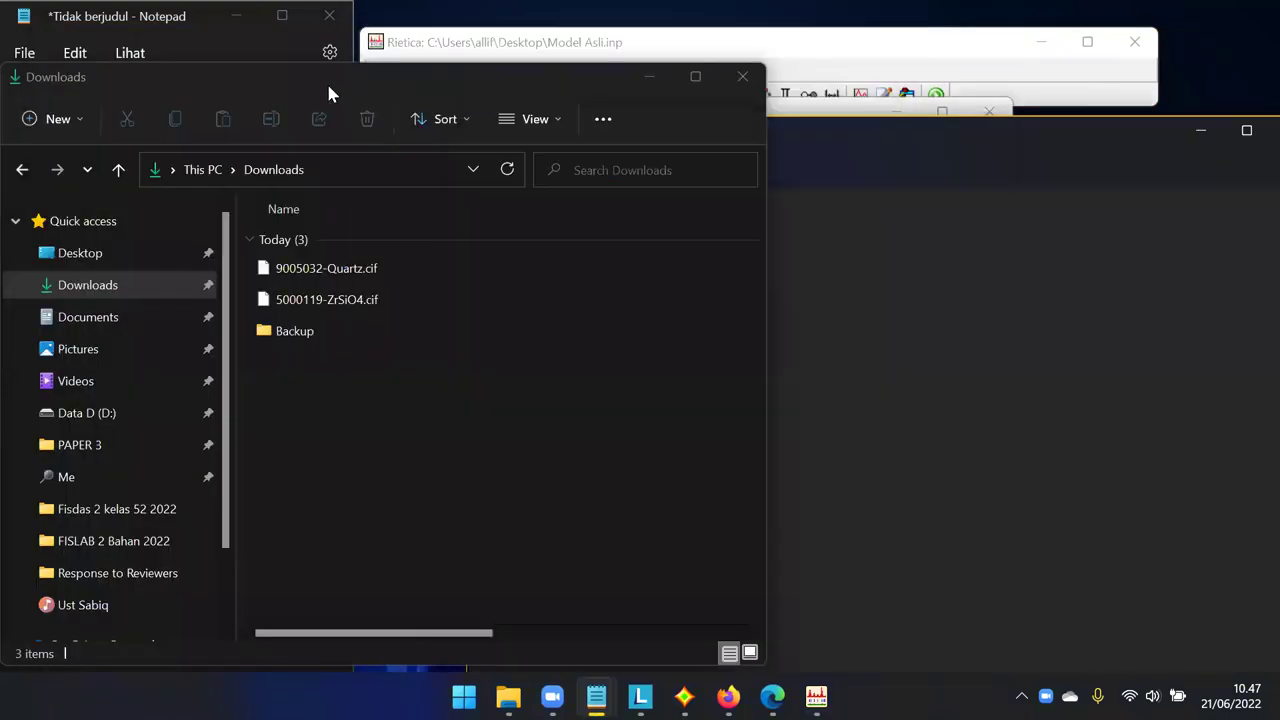
pyautogui.moveTo(330, 92); pyautogui.dragTo(150, 152)
pyautogui.moveTo(84, 358); pyautogui.dragTo(776, 336)
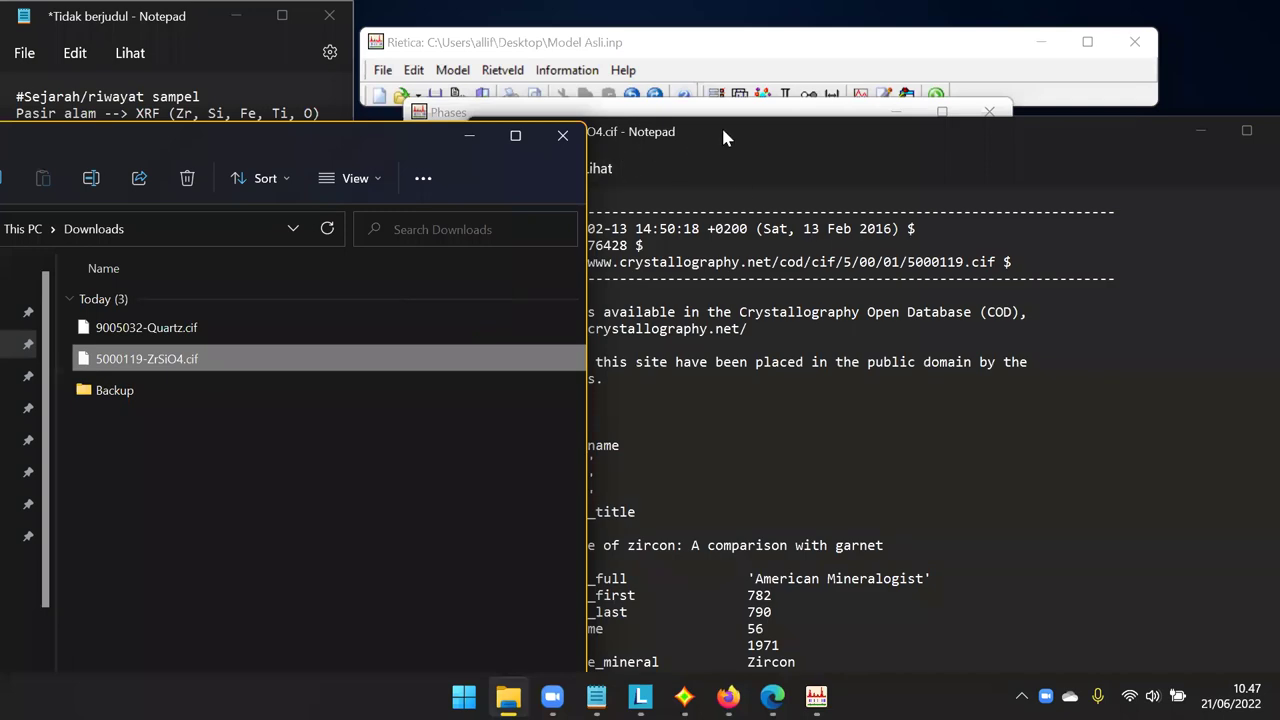
# Narrow the Notepad window with the zircon CIF and arrange it side by side with the Phases dialog.
pyautogui.moveTo(724, 137); pyautogui.dragTo(188, 98)
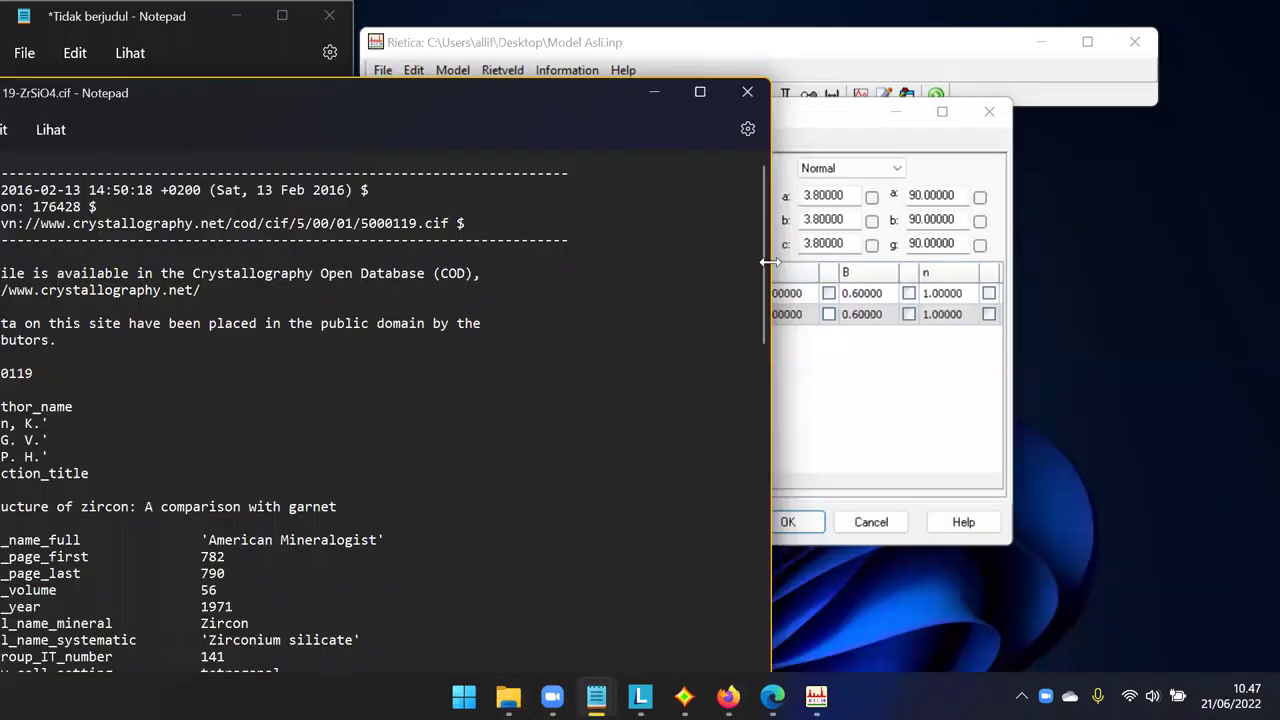
pyautogui.moveTo(770, 262); pyautogui.dragTo(461, 262)
pyautogui.moveTo(222, 86); pyautogui.dragTo(1050, 67)
pyautogui.click(677, 114)
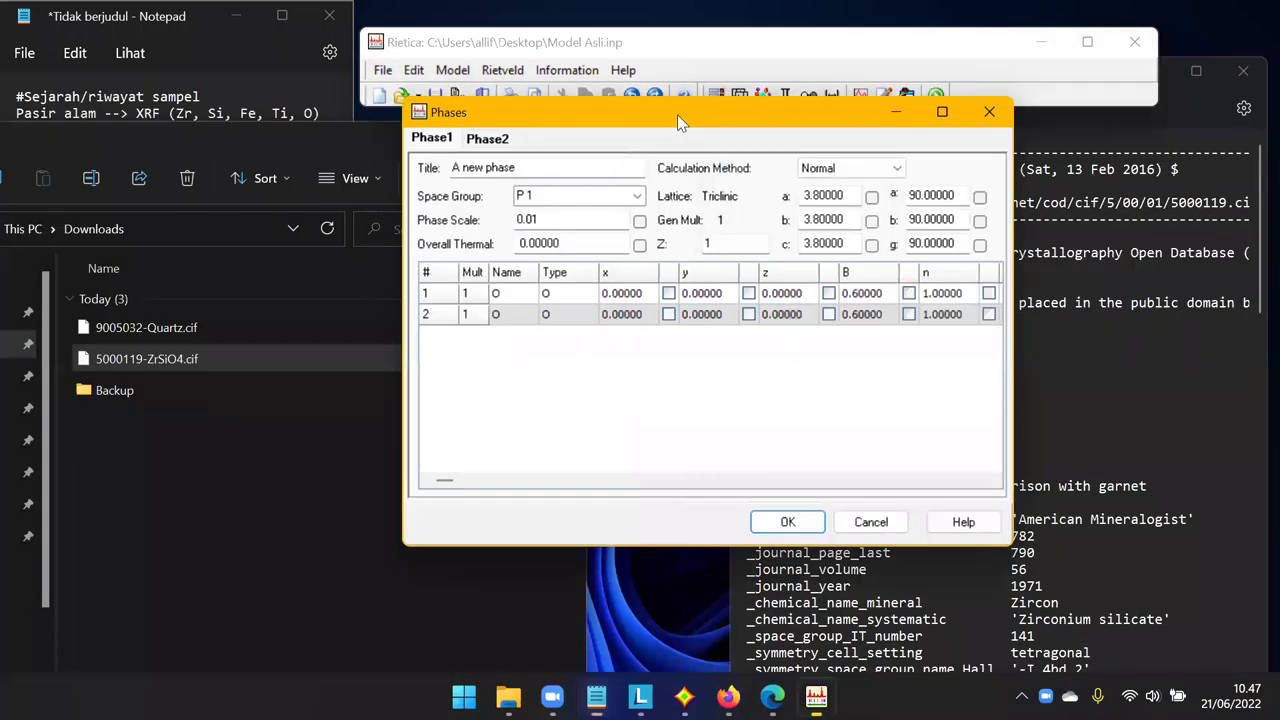
pyautogui.moveTo(677, 114); pyautogui.dragTo(377, 130)
pyautogui.scroll(-2, 878, 226)
pyautogui.scroll(2, 878, 226)
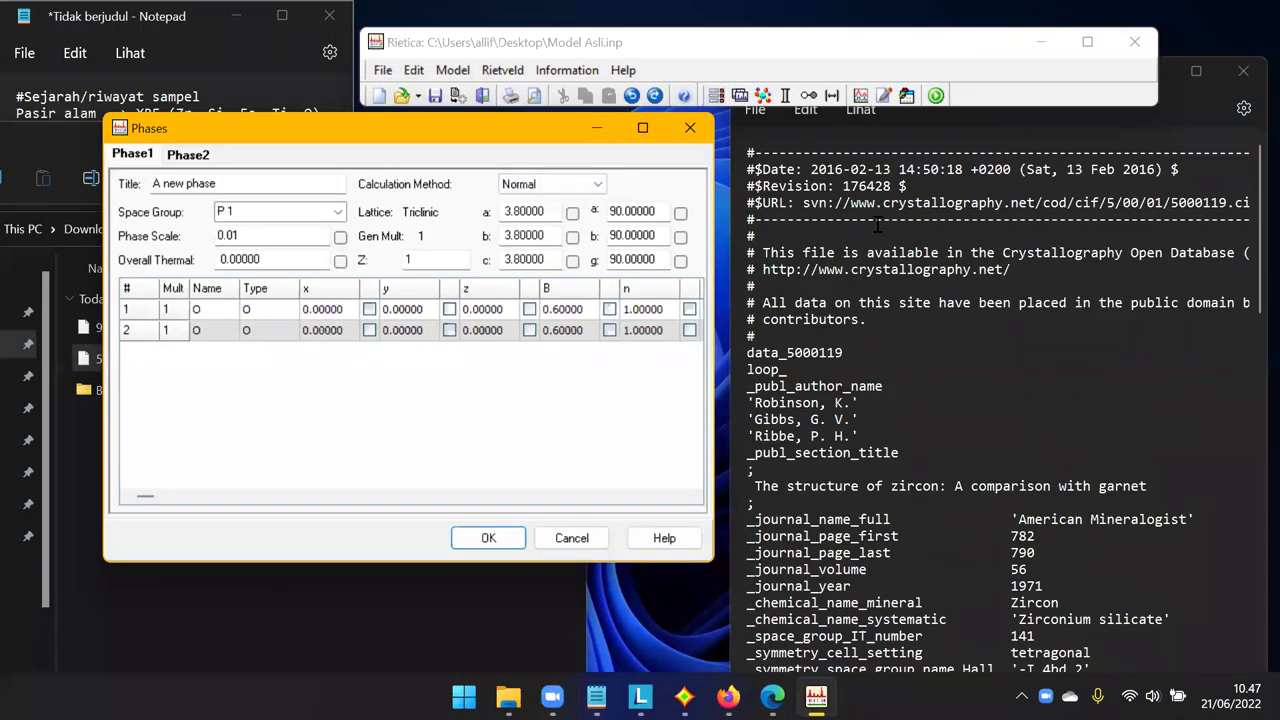
pyautogui.click(1169, 66)
pyautogui.moveTo(1074, 69); pyautogui.dragTo(1078, 83)
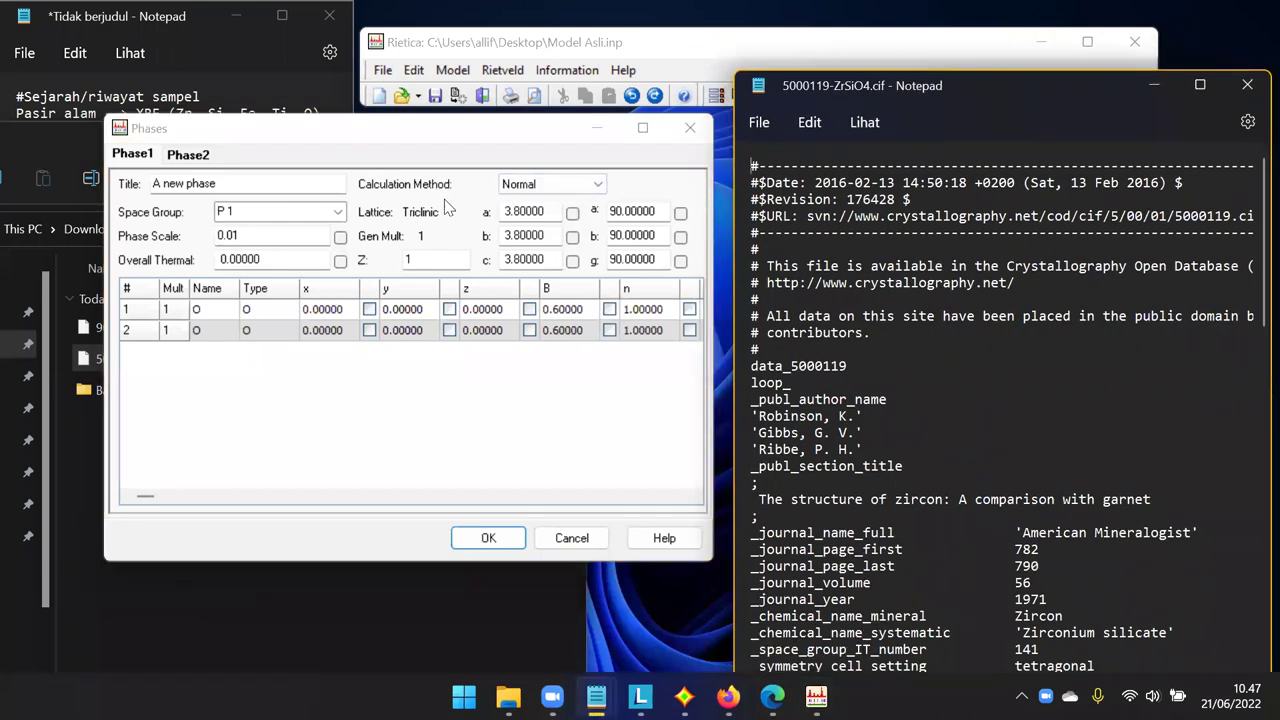
# Set the title of the first phase to ZrSiO4.
pyautogui.click(406, 130)
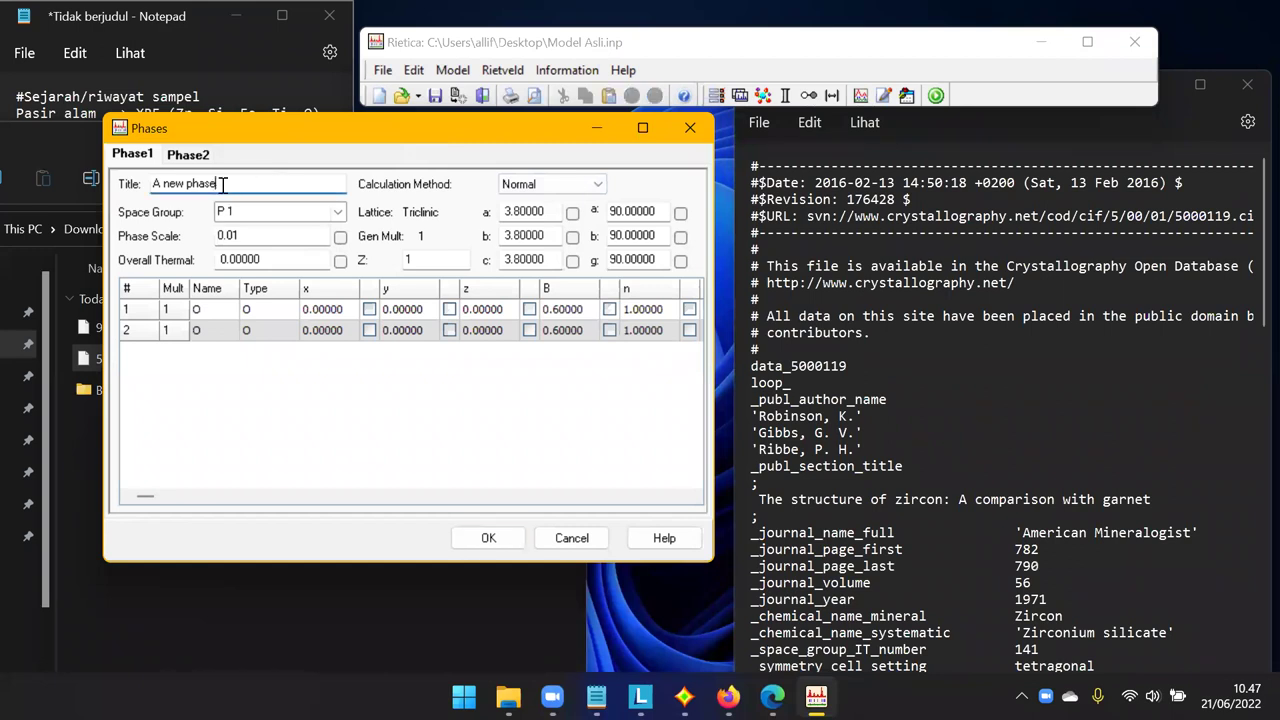
pyautogui.moveTo(245, 184); pyautogui.dragTo(117, 187)
pyautogui.write('ZrSiO4')
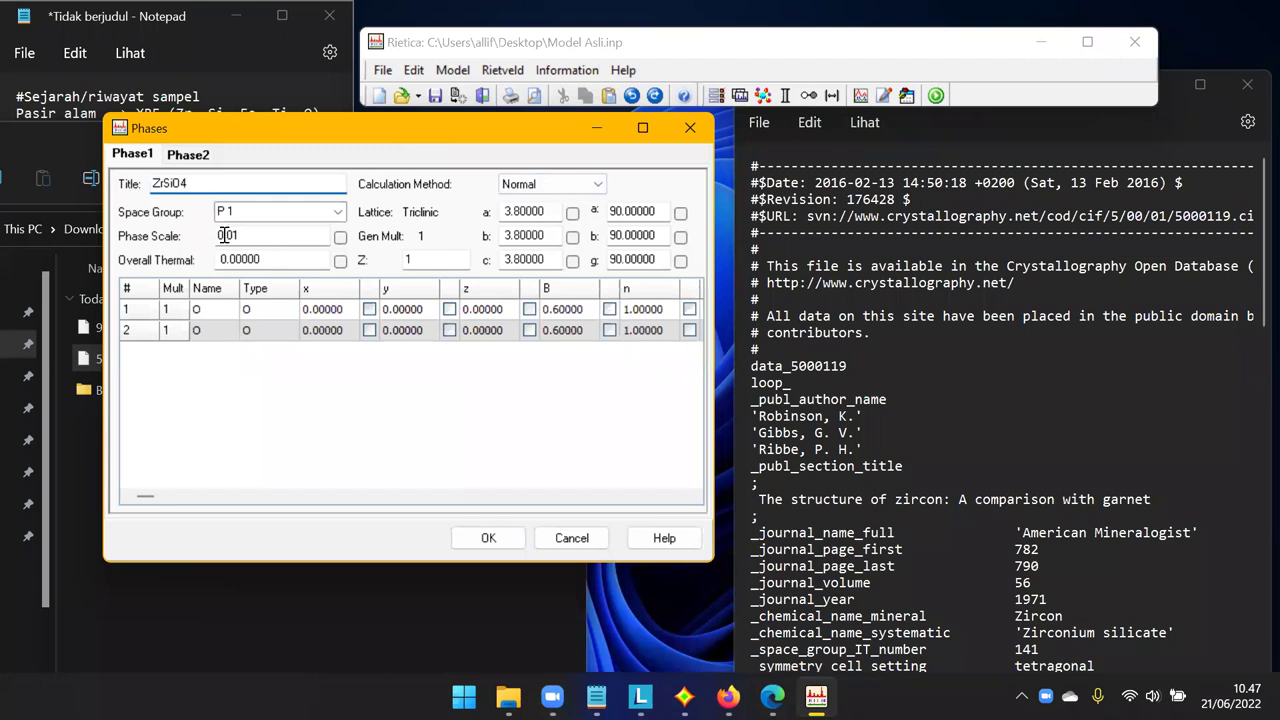
# Find the space group in the zircon CIF and set the first phase's space group by its number 141 (I 41/A M D).
pyautogui.scroll(-5, 849, 477)
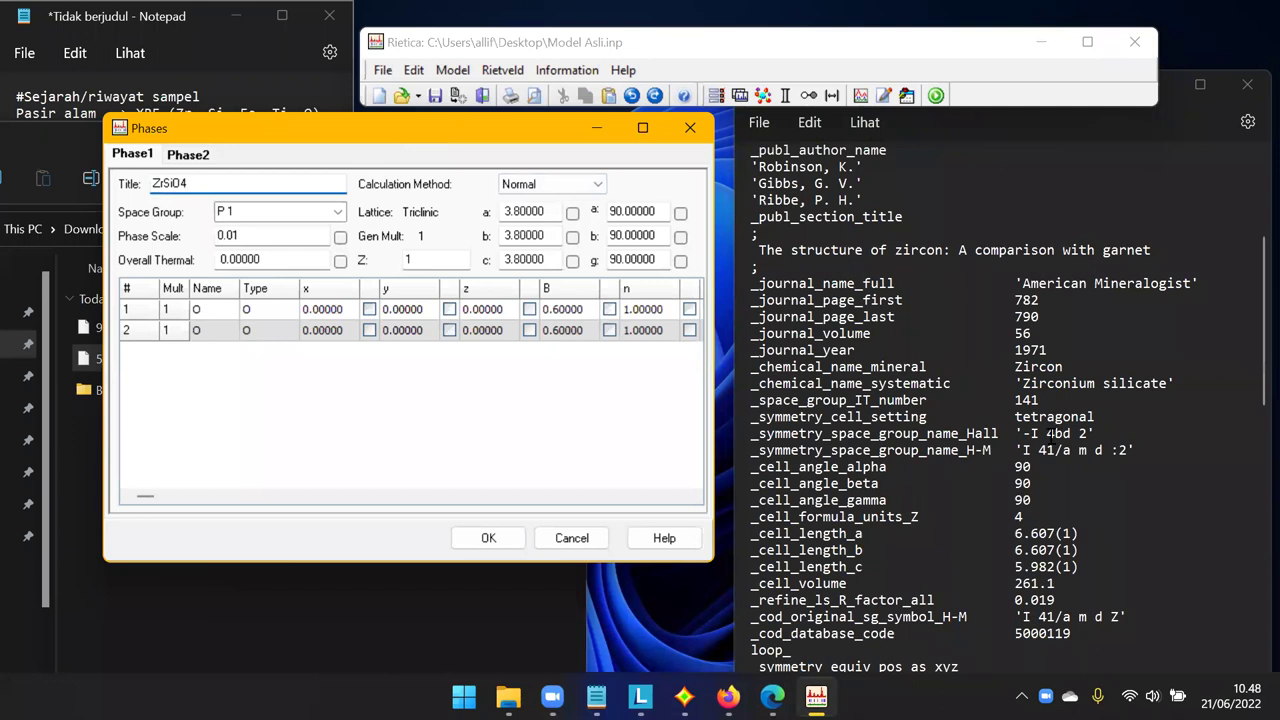
pyautogui.moveTo(1022, 450); pyautogui.dragTo(1128, 452)
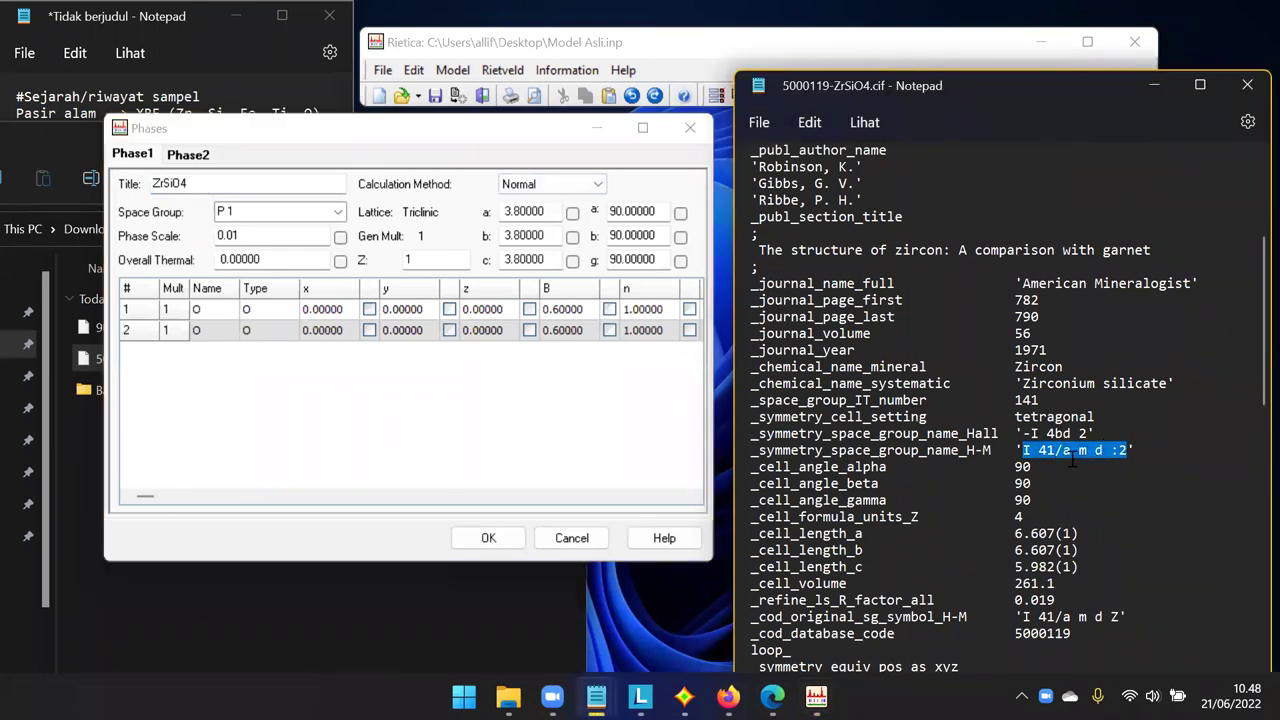
pyautogui.click(1015, 437)
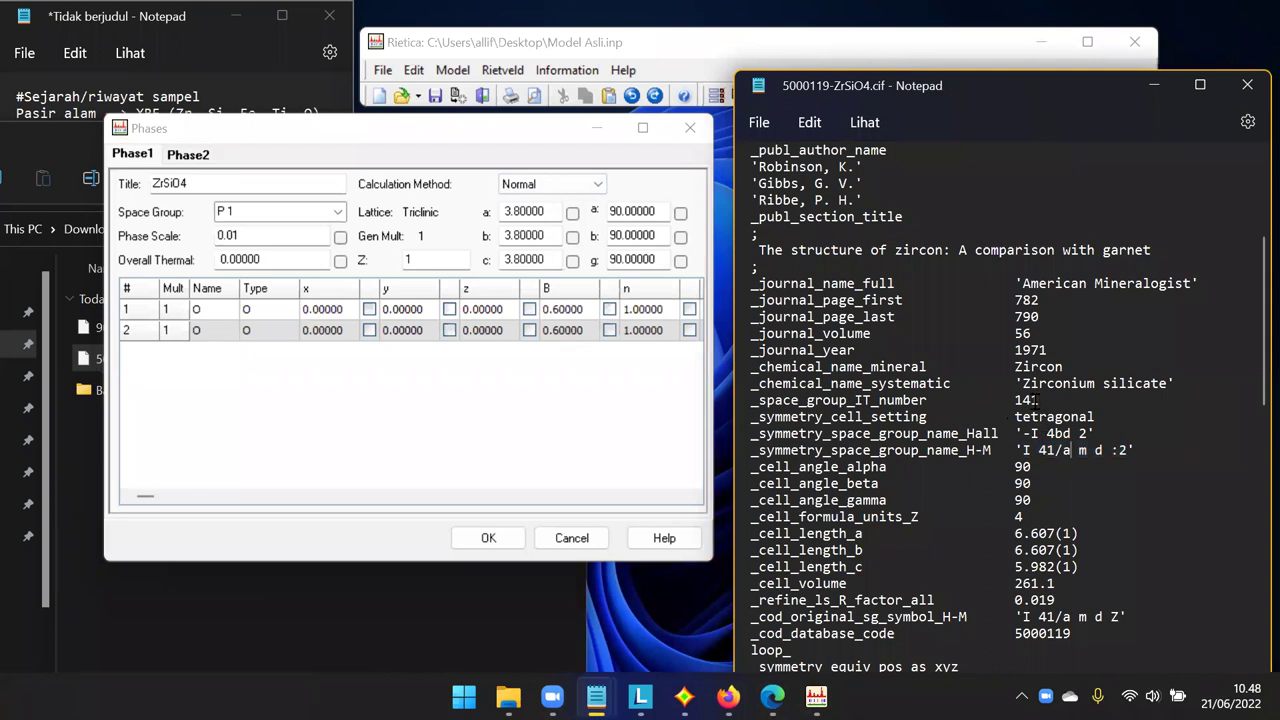
pyautogui.moveTo(1043, 400); pyautogui.dragTo(1012, 400)
pyautogui.click(1039, 414)
pyautogui.doubleClick(1020, 400)
pyautogui.click(275, 212)
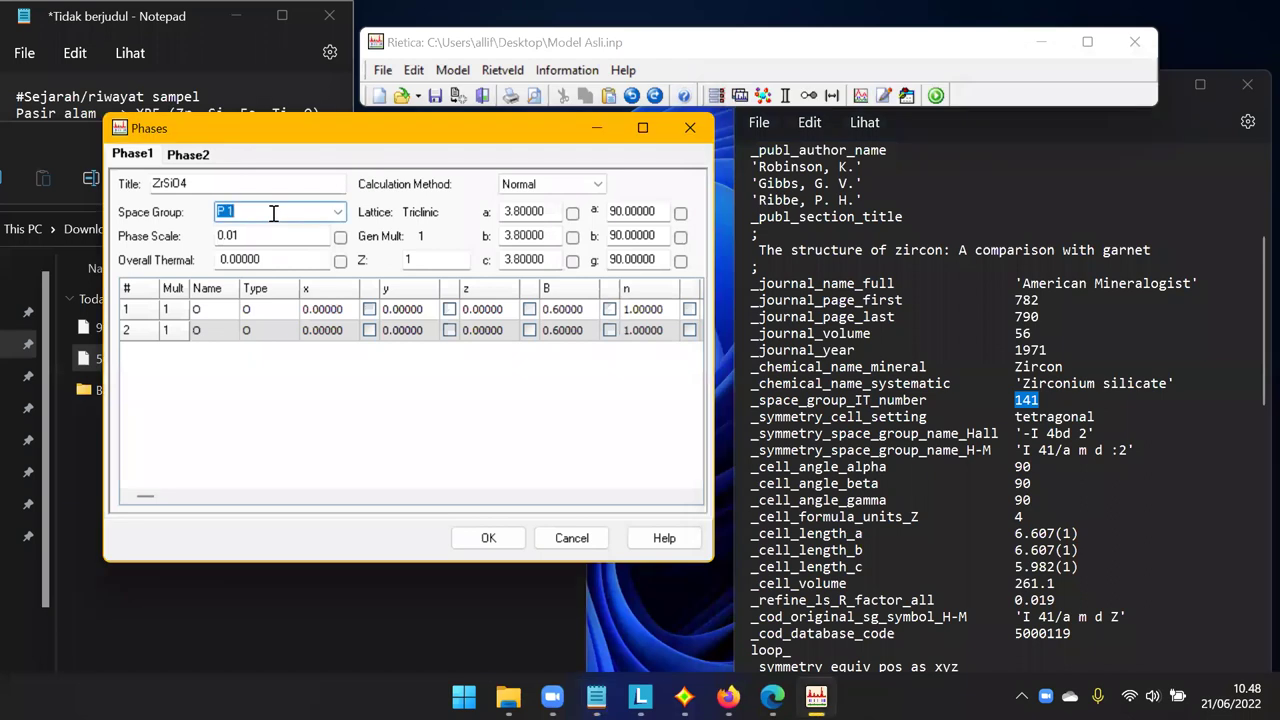
pyautogui.write('14')
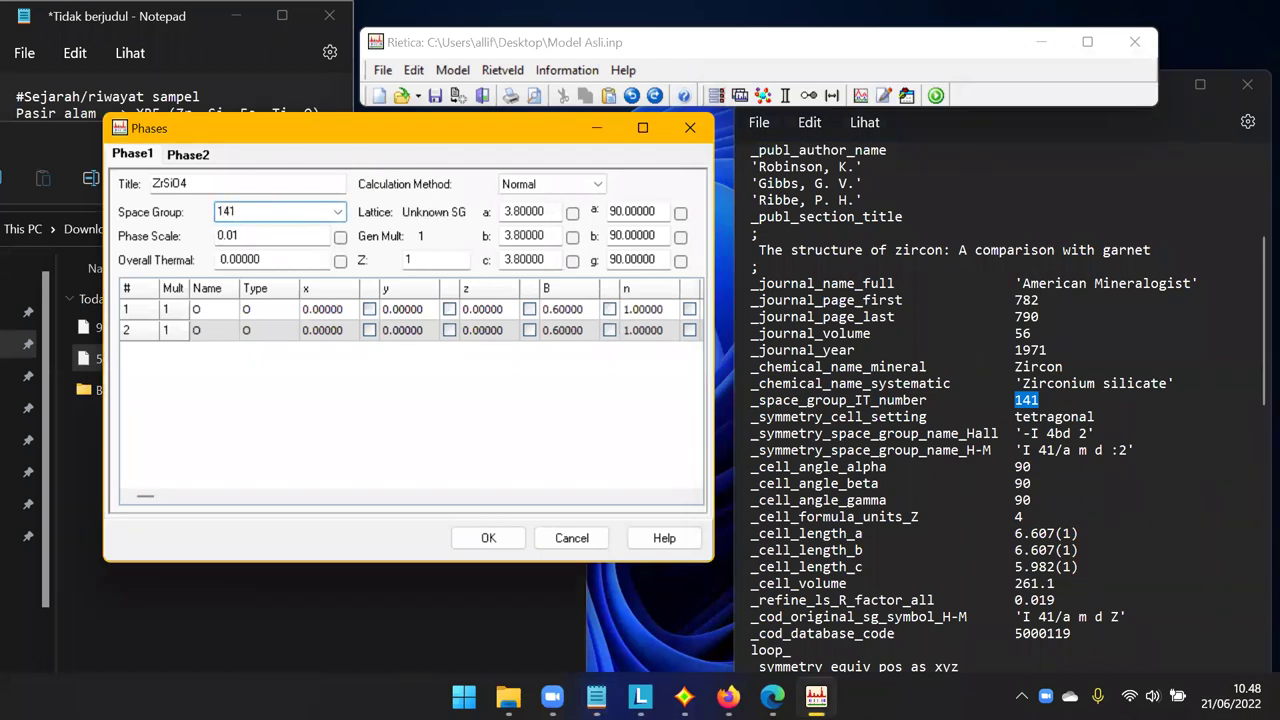
pyautogui.write('1')
pyautogui.press('Return')
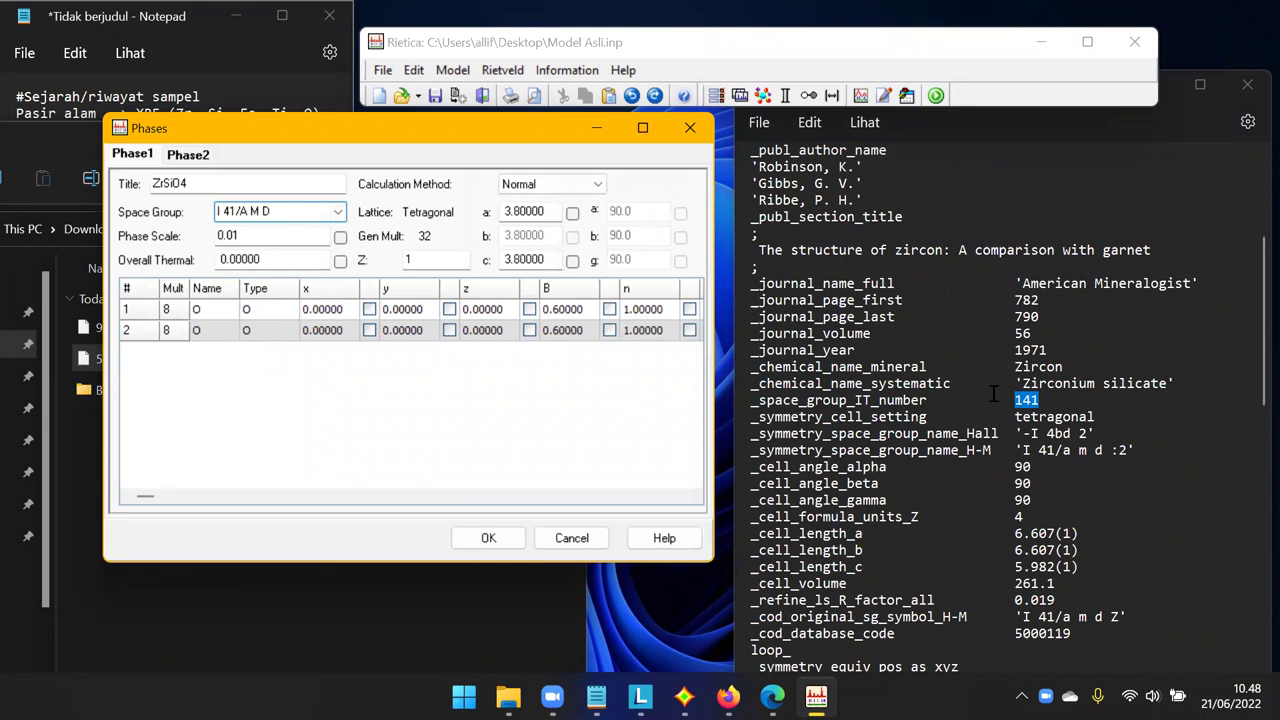
# Look up the cell lengths in the zircon CIF and set the ZrSiO4 phase's lattice parameter a to 6.607.
pyautogui.click(994, 396)
pyautogui.scroll(-3, 990, 283)
pyautogui.scroll(-2, 1039, 425)
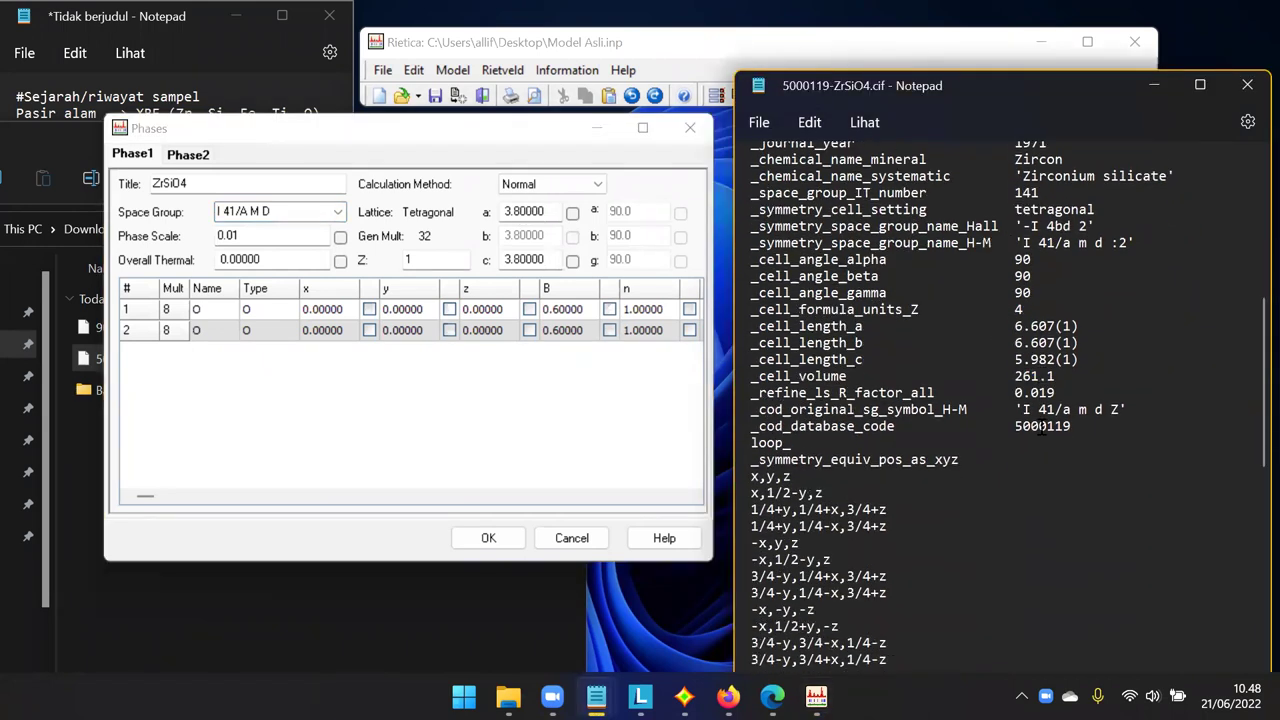
pyautogui.scroll(2, 1039, 425)
pyautogui.moveTo(832, 417); pyautogui.dragTo(1046, 452)
pyautogui.click(1034, 428)
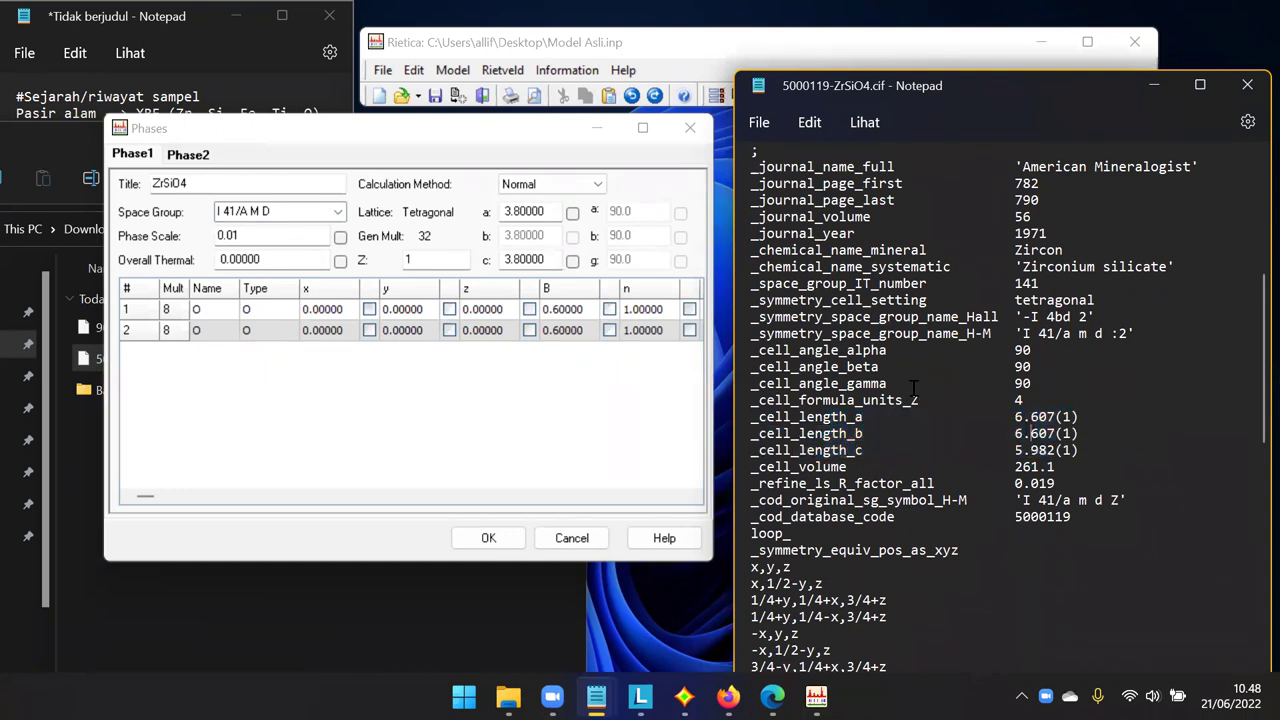
pyautogui.click(505, 212)
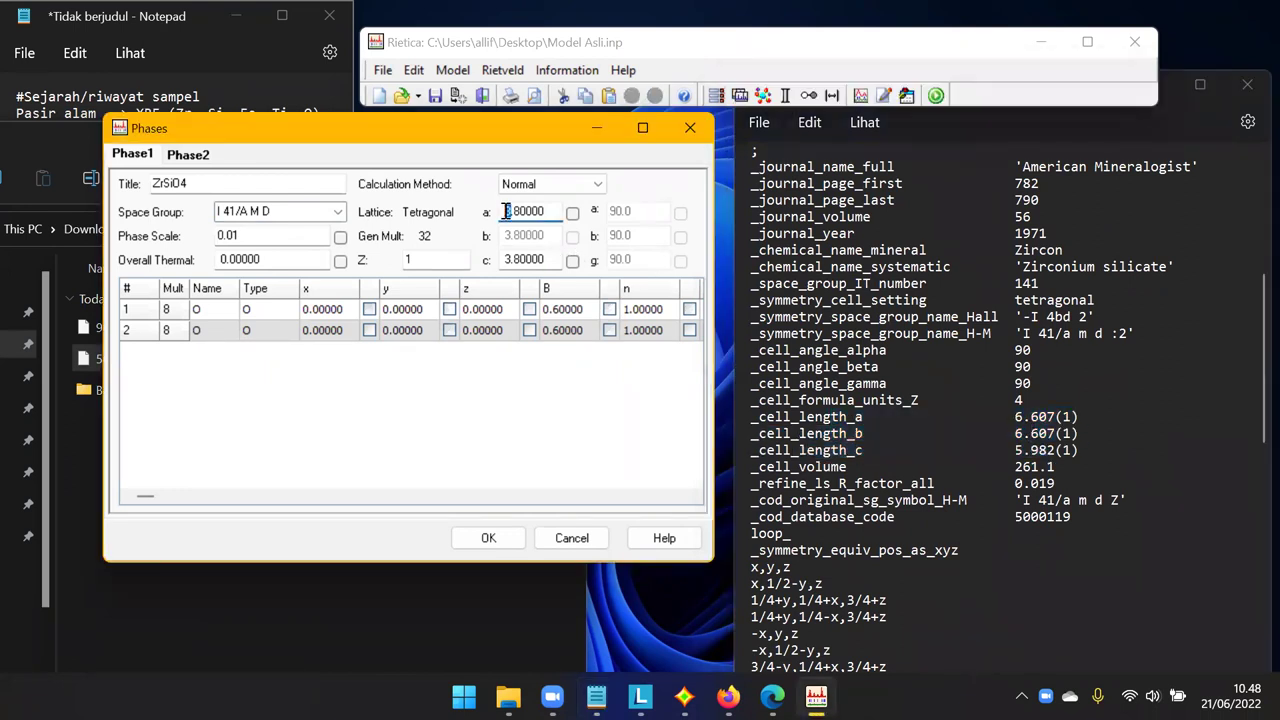
pyautogui.press('Delete')
pyautogui.write('6')
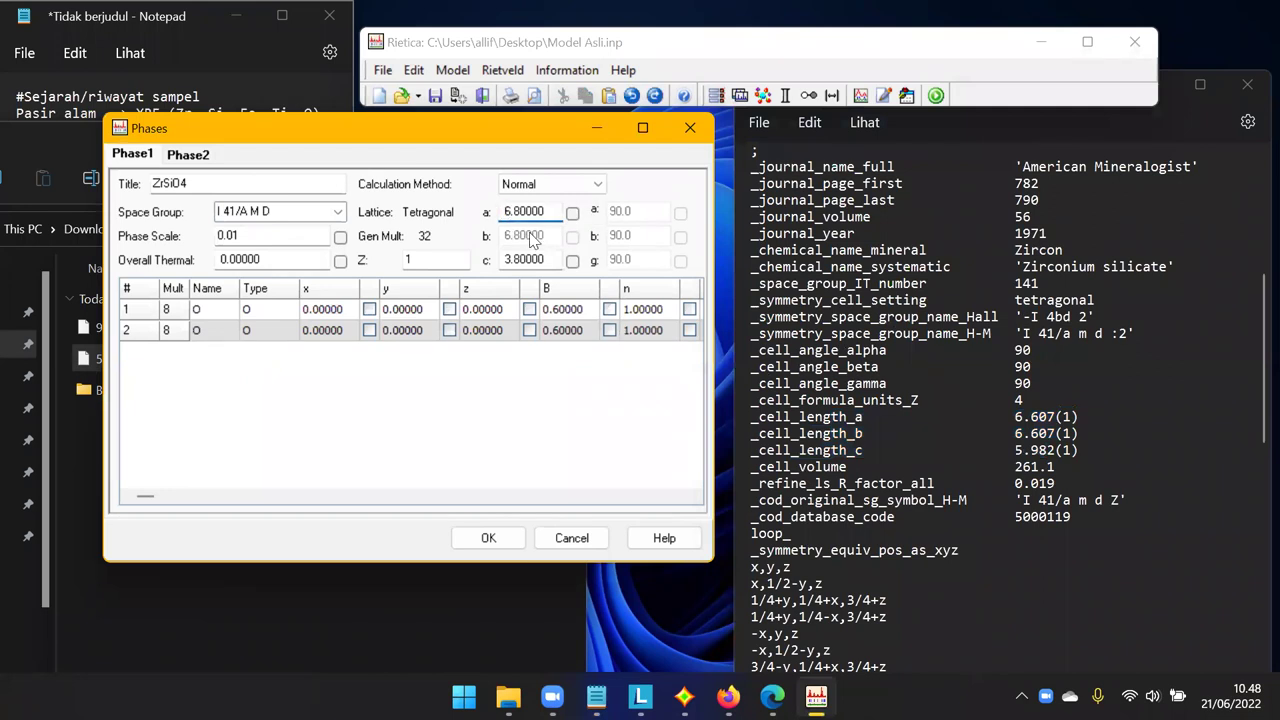
pyautogui.moveTo(511, 212); pyautogui.dragTo(531, 213)
pyautogui.write('607')
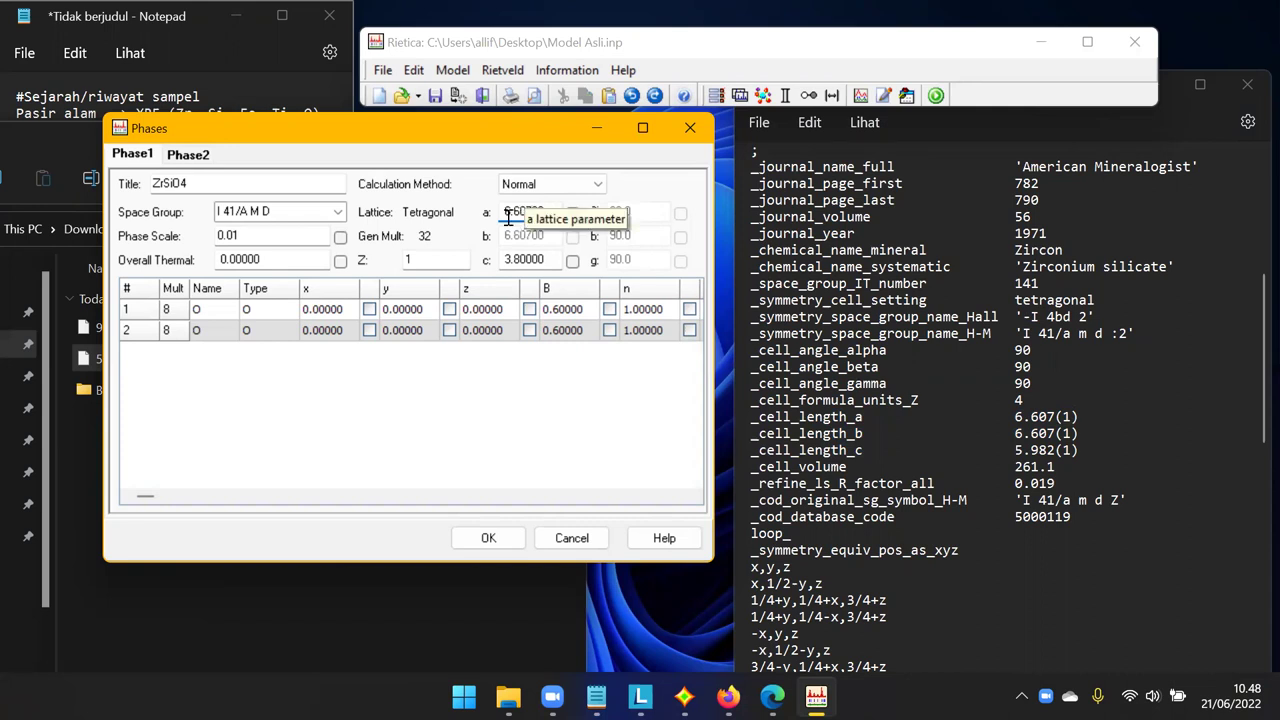
# Set the c lattice parameter of the ZrSiO4 phase to 5.982, matching the cell length in the CIF file.
pyautogui.moveTo(511, 257); pyautogui.dragTo(503, 258)
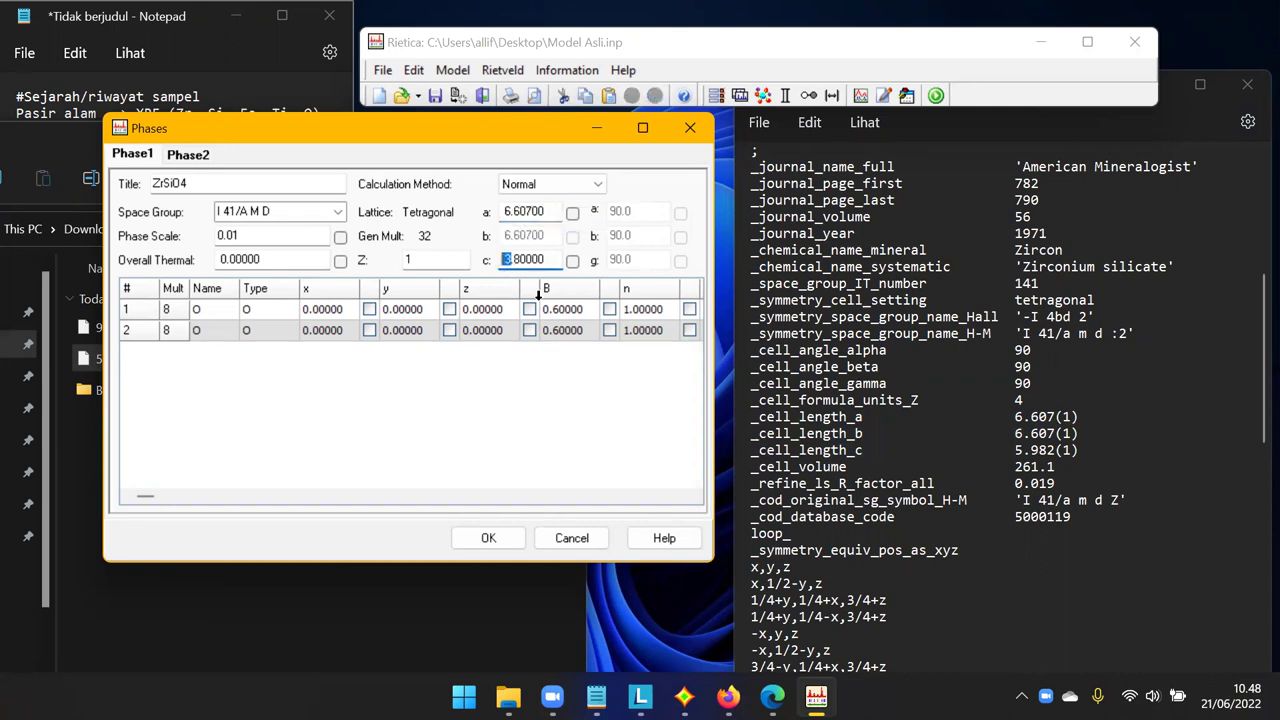
pyautogui.write('5.')
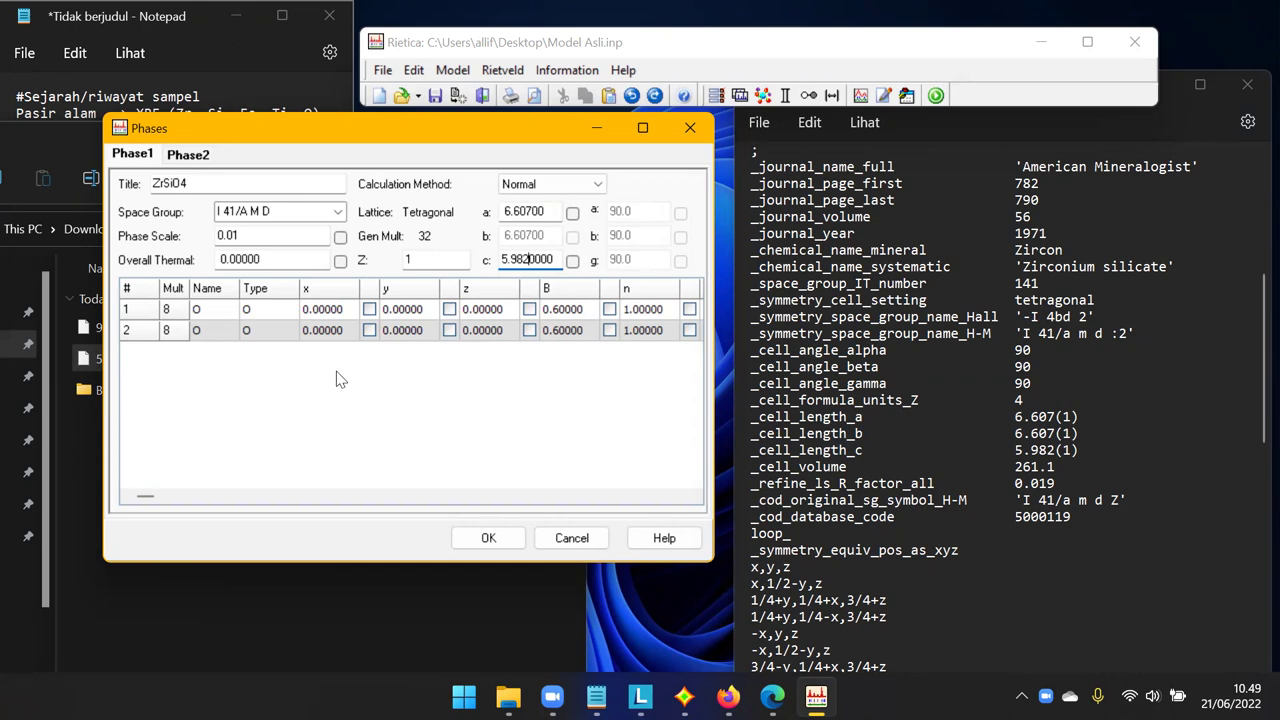
# Locate the atom site list in the ZrSiO4 CIF file and add a third atom row to Phase1.
pyautogui.scroll(-12, 884, 467)
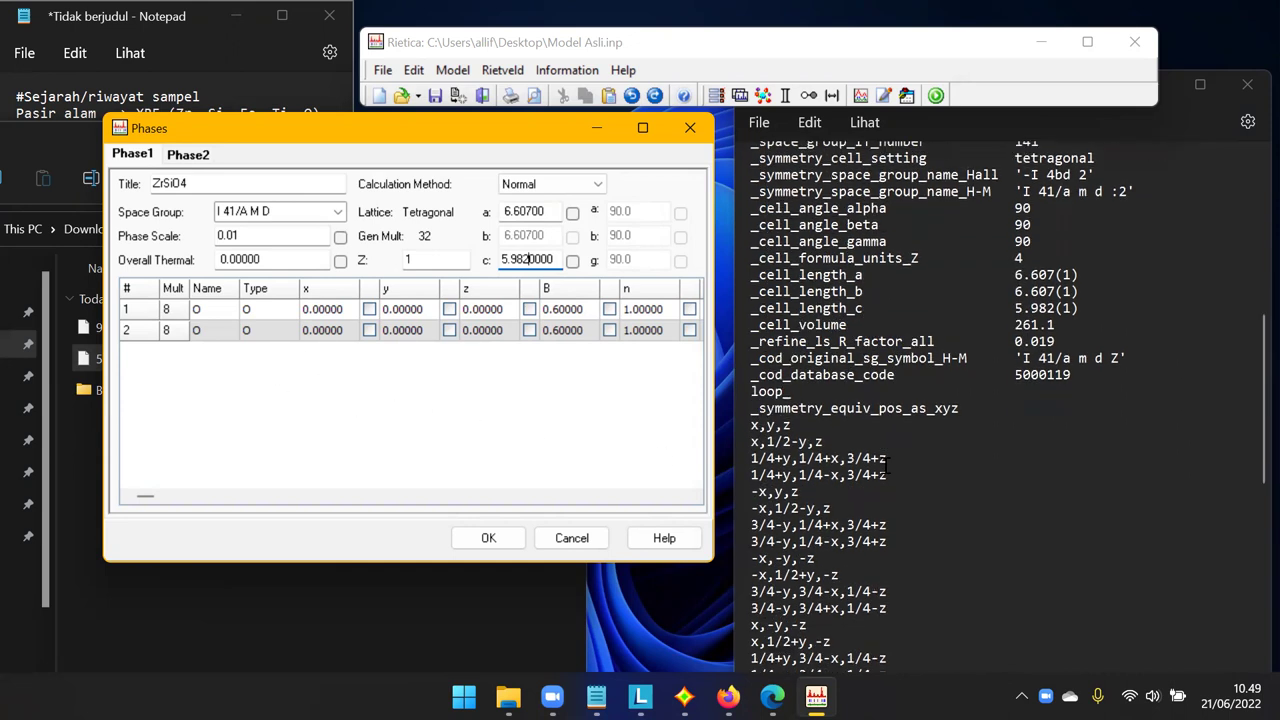
pyautogui.scroll(-3, 884, 467)
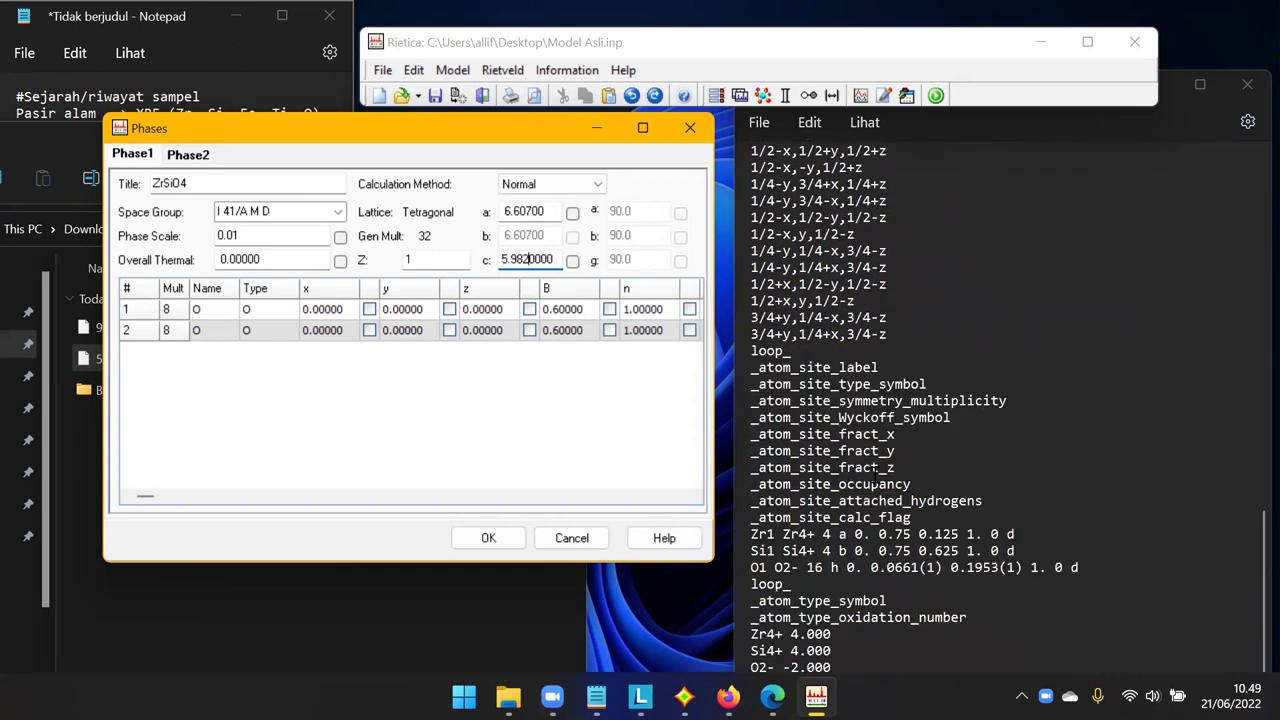
pyautogui.click(753, 534)
pyautogui.moveTo(753, 534); pyautogui.dragTo(773, 551)
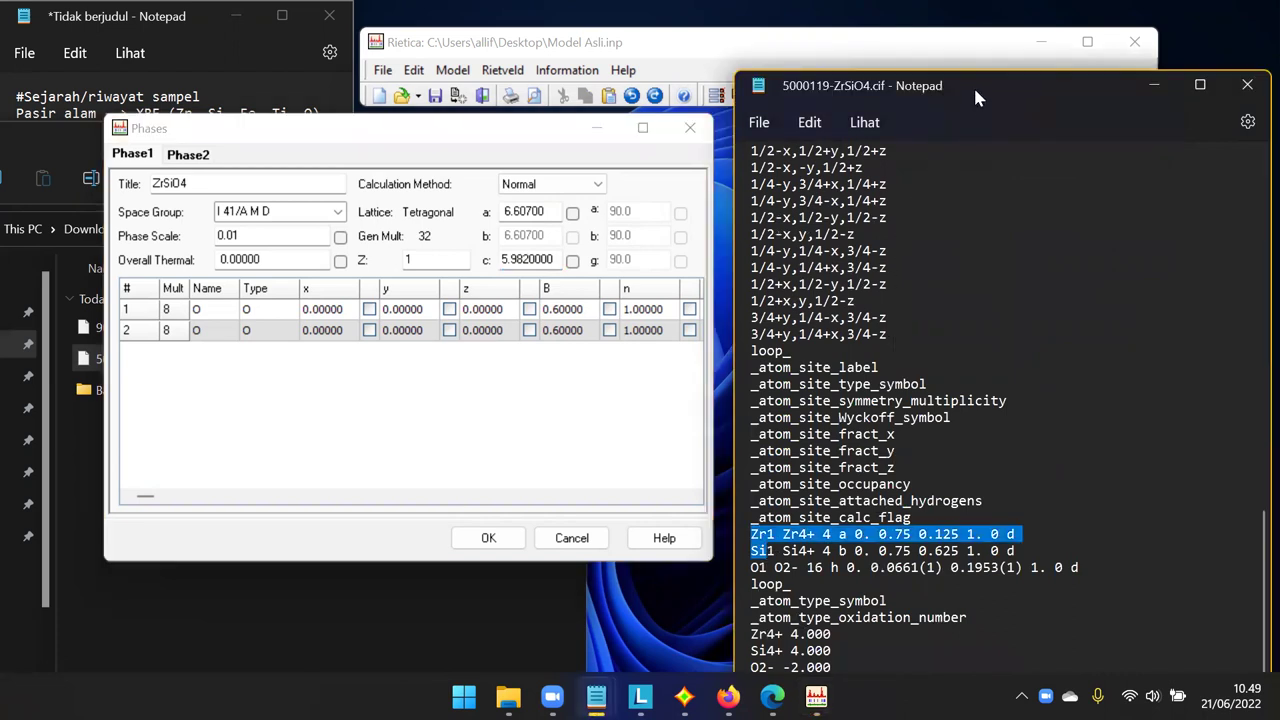
pyautogui.moveTo(975, 83); pyautogui.dragTo(973, 35)
pyautogui.click(785, 506)
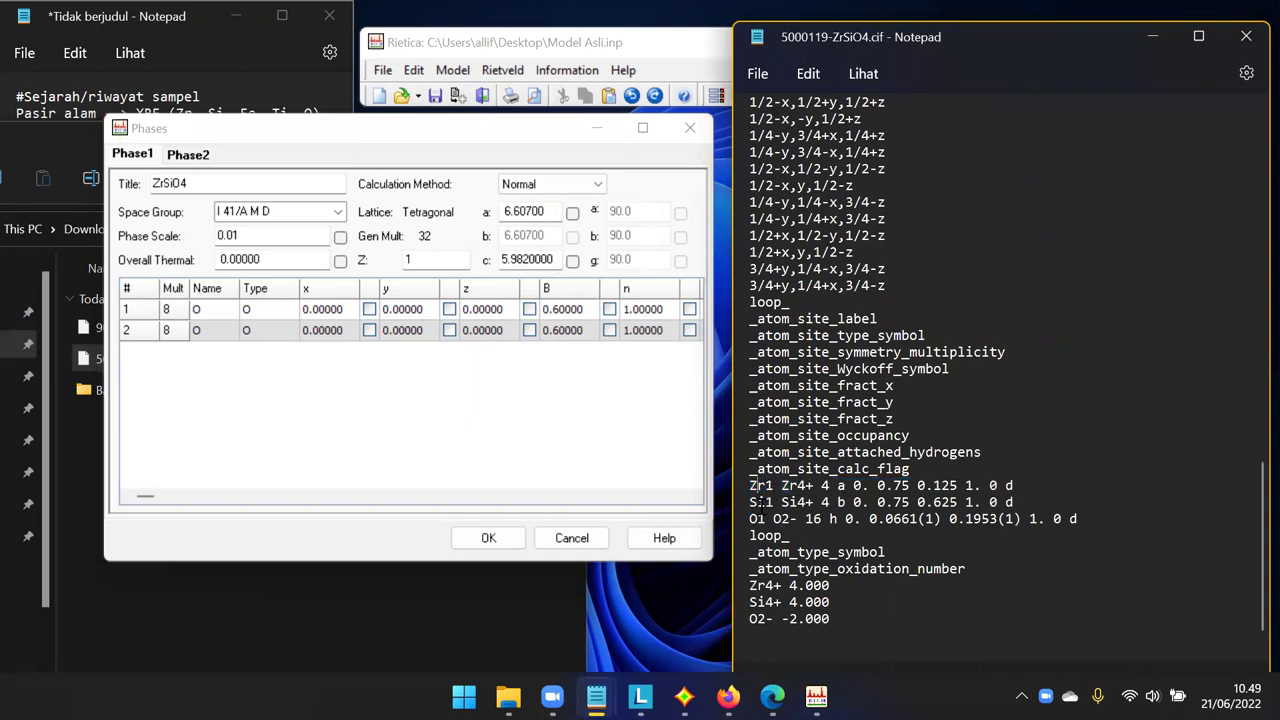
pyautogui.moveTo(751, 486); pyautogui.dragTo(766, 518)
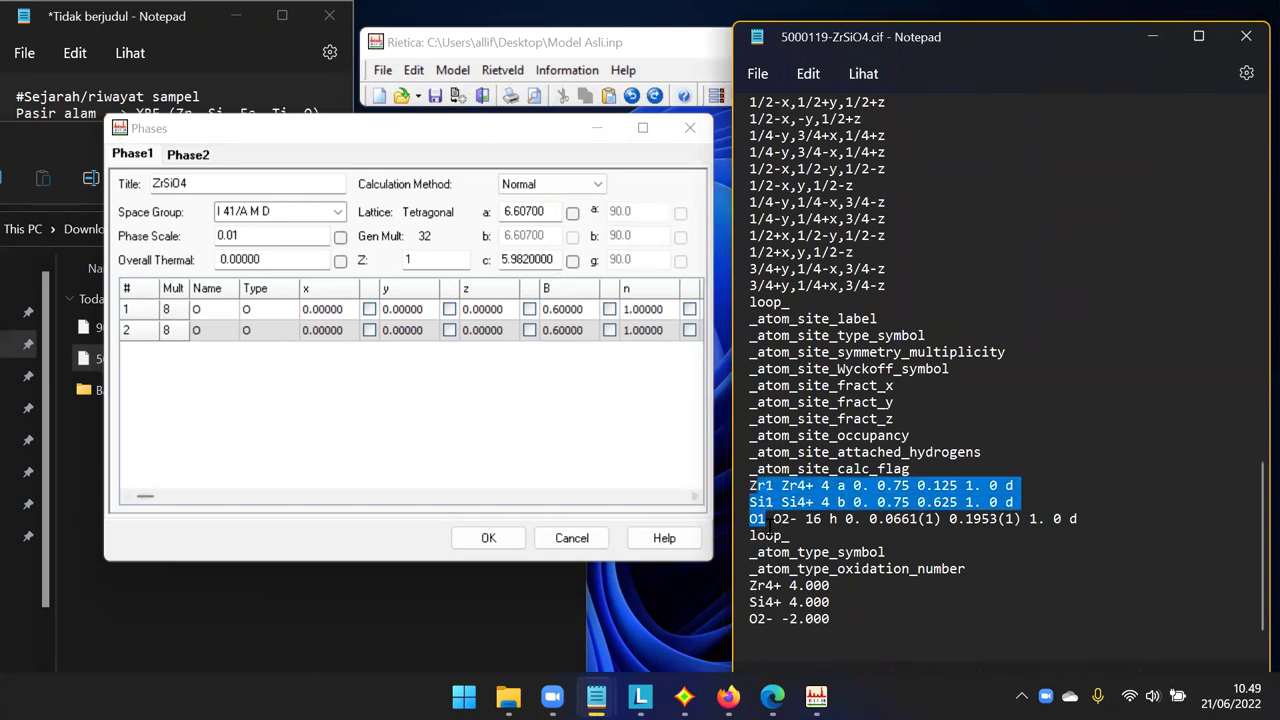
pyautogui.click(425, 370)
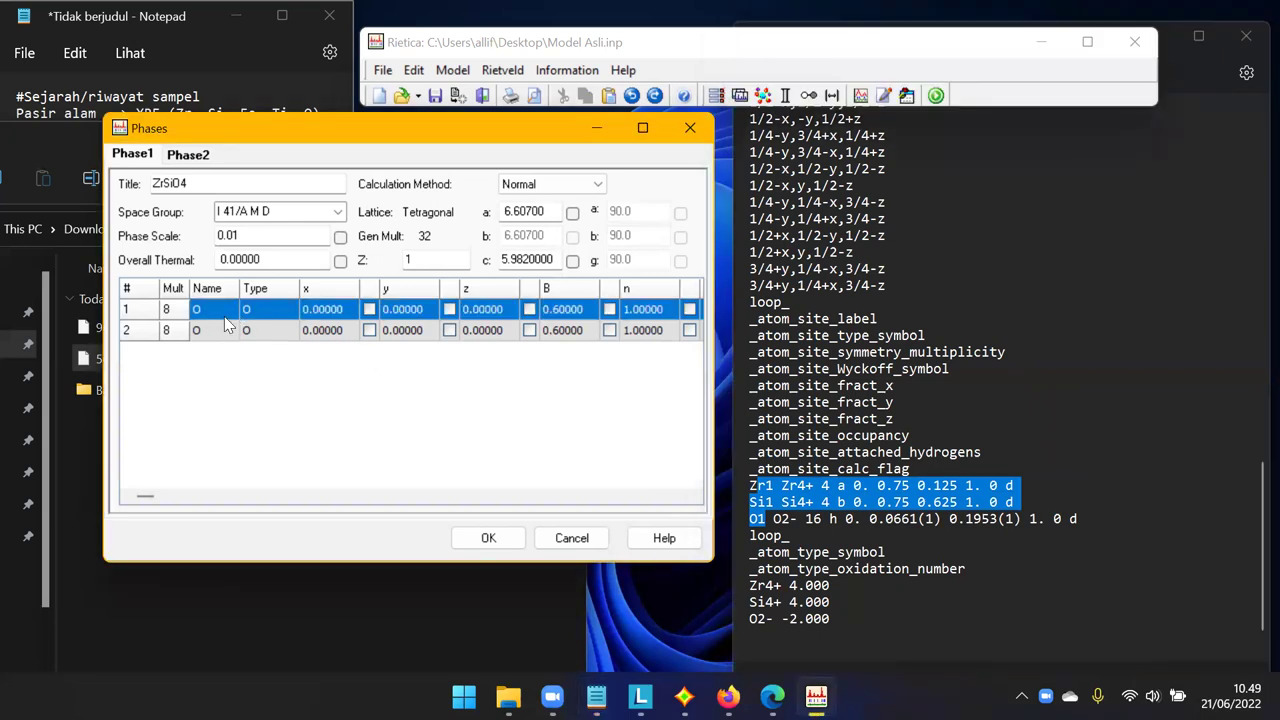
pyautogui.rightClick(183, 362)
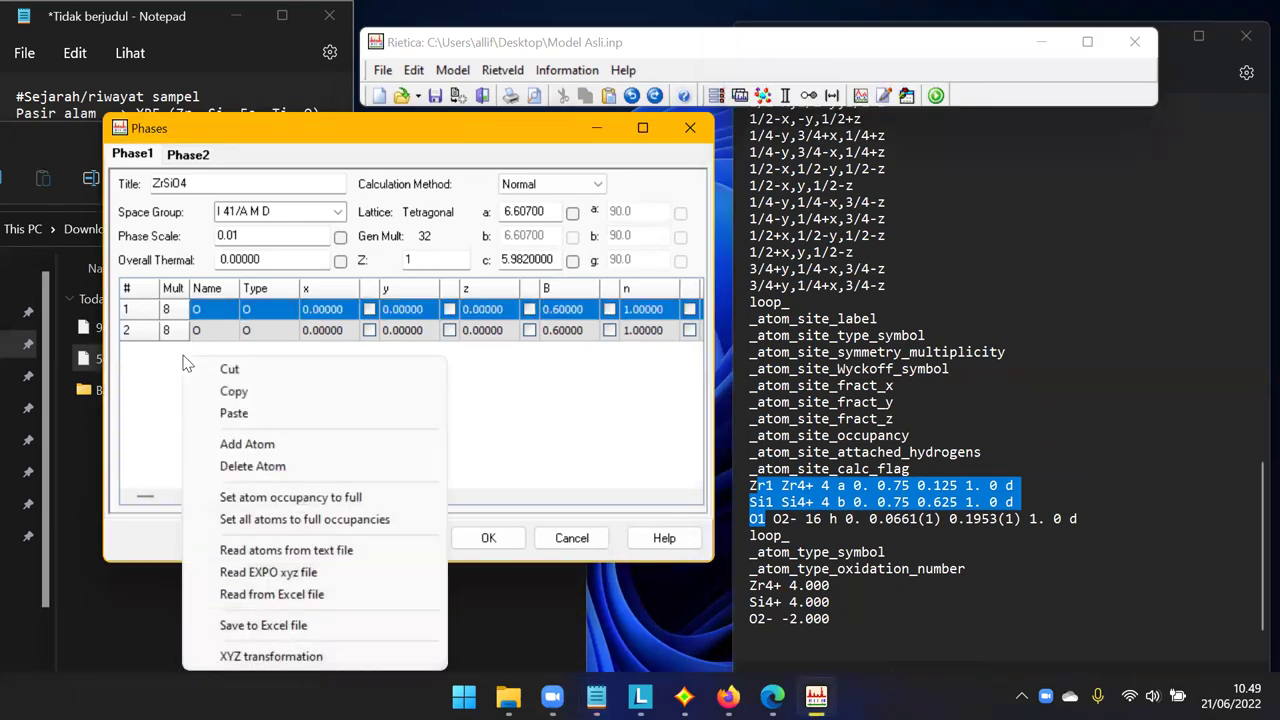
pyautogui.click(258, 453)
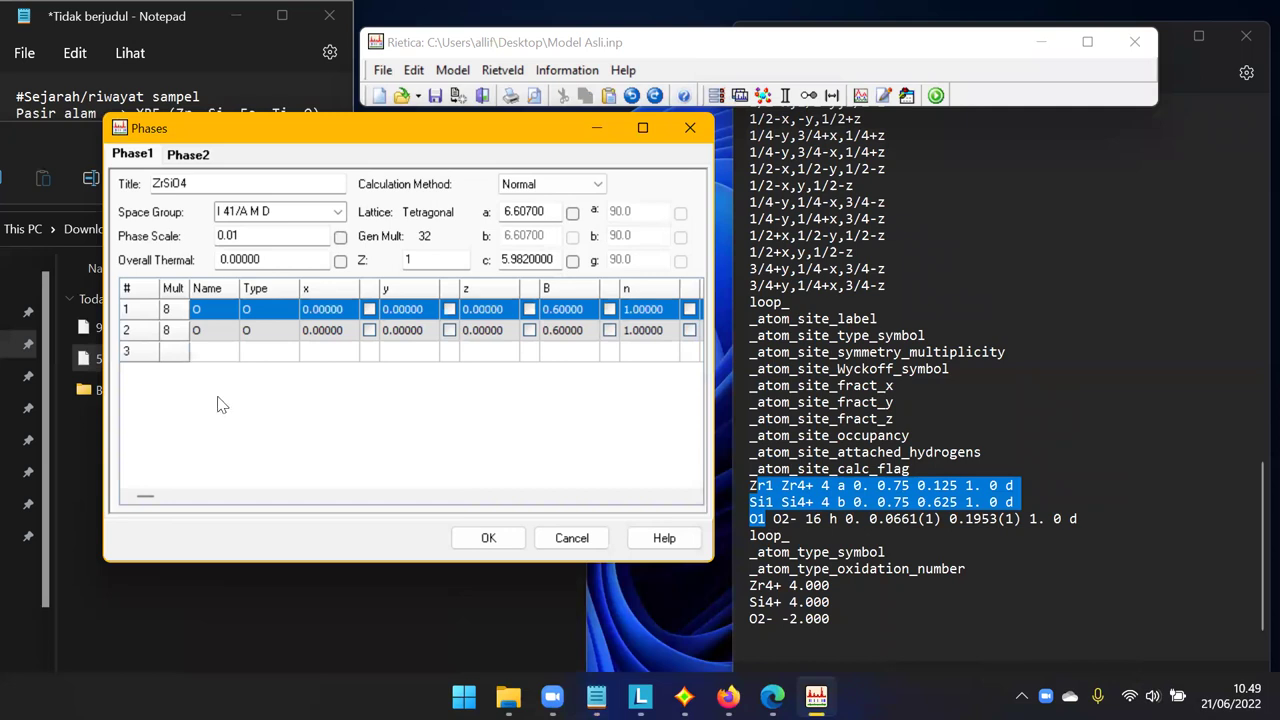
# Name the first atom of Phase1 Zr and set its type to ZR+4.
pyautogui.click(207, 318)
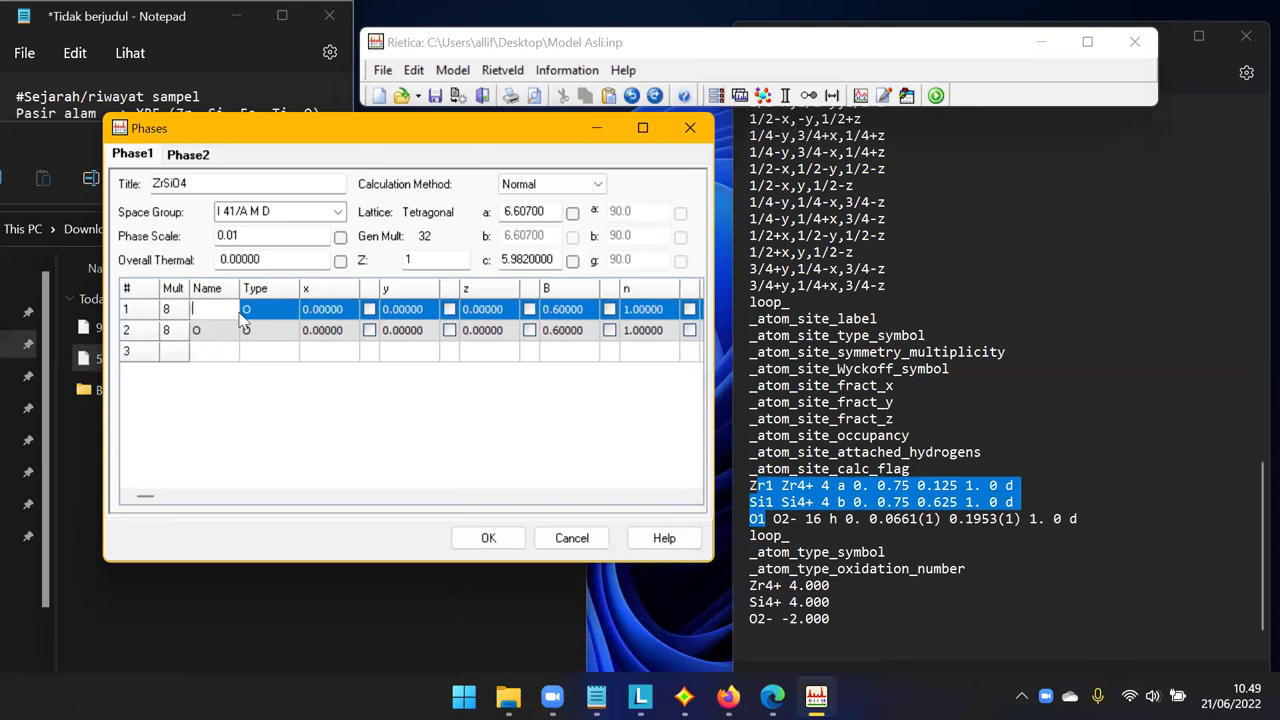
pyautogui.write('Zr')
pyautogui.press('Return')
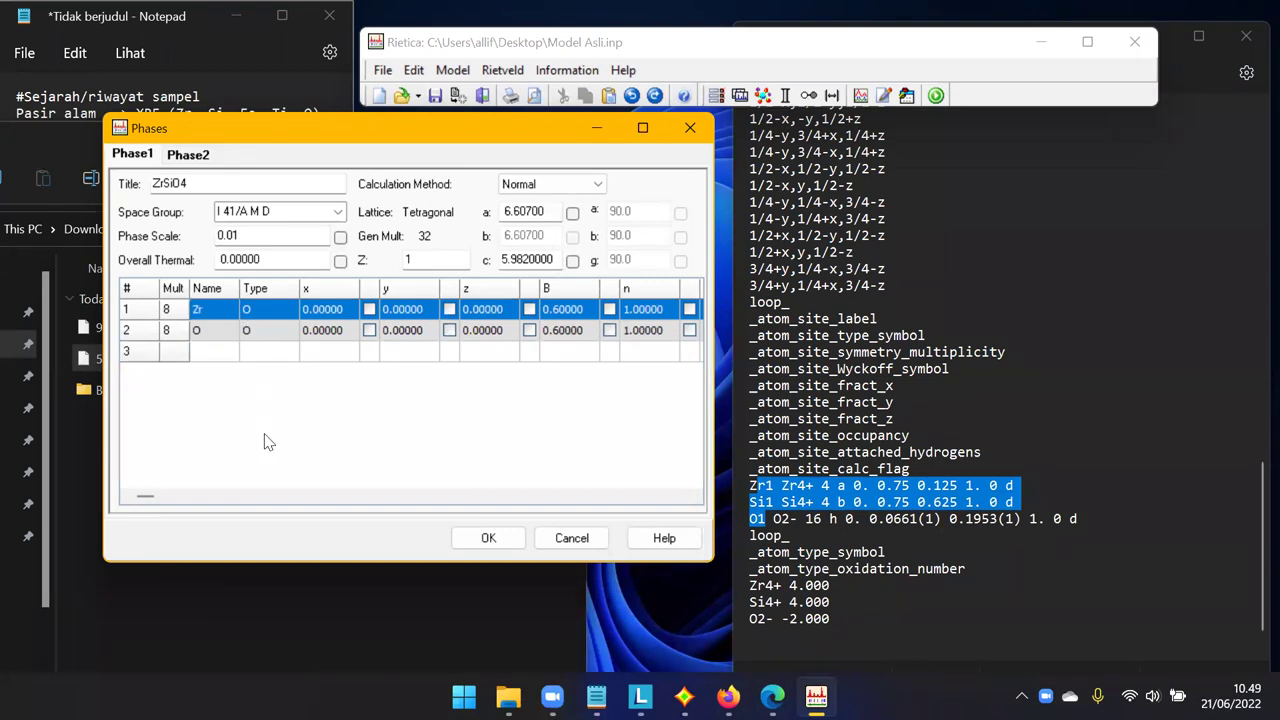
pyautogui.click(293, 311)
pyautogui.click(289, 309)
pyautogui.click(327, 385)
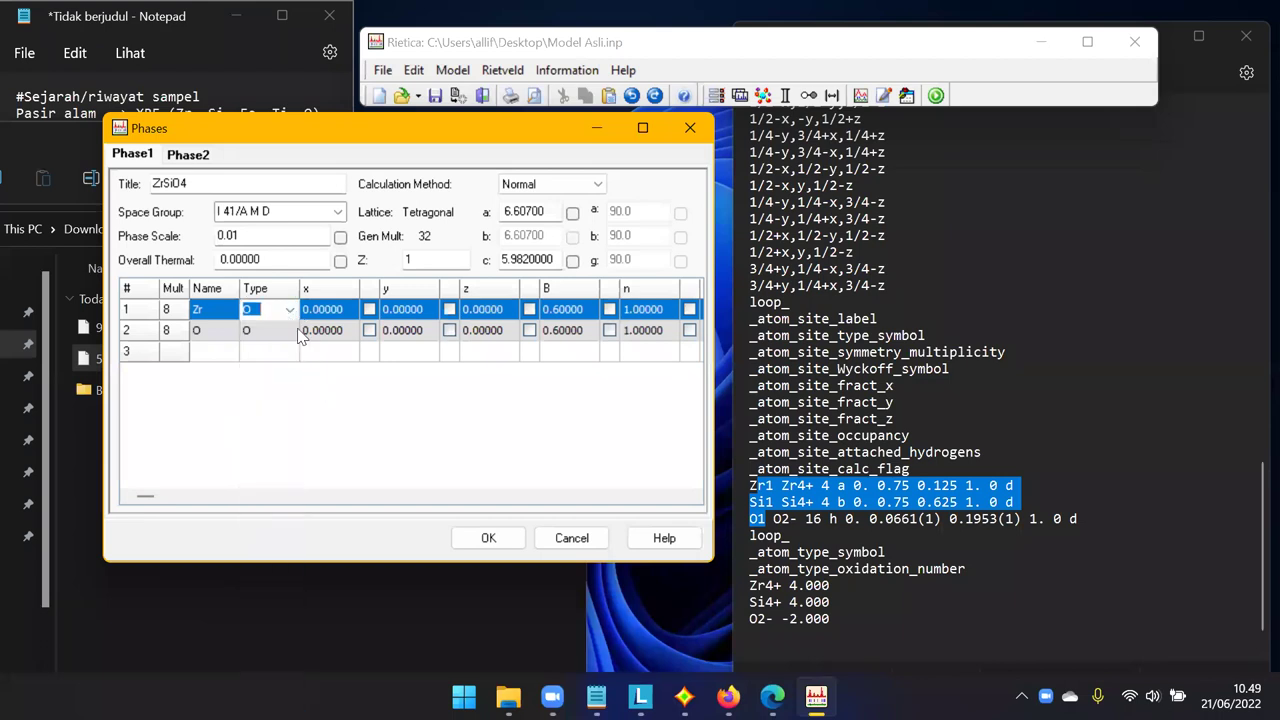
pyautogui.click(289, 310)
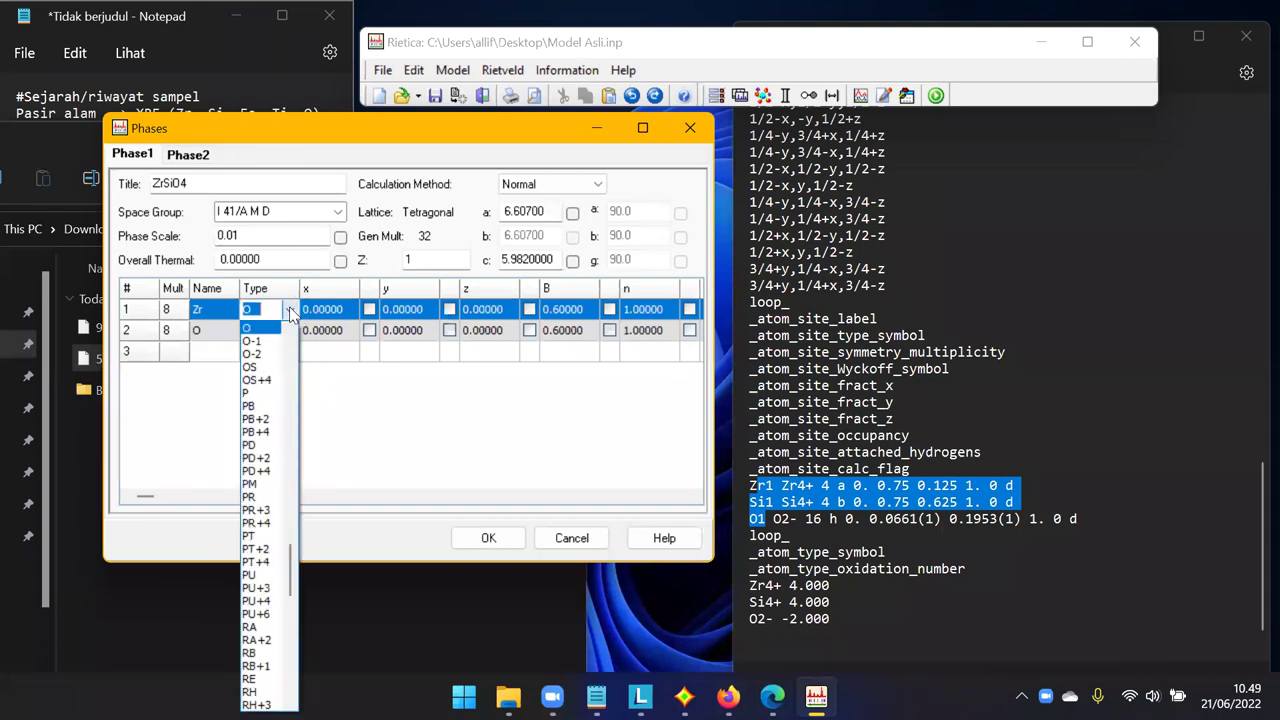
pyautogui.write('z')
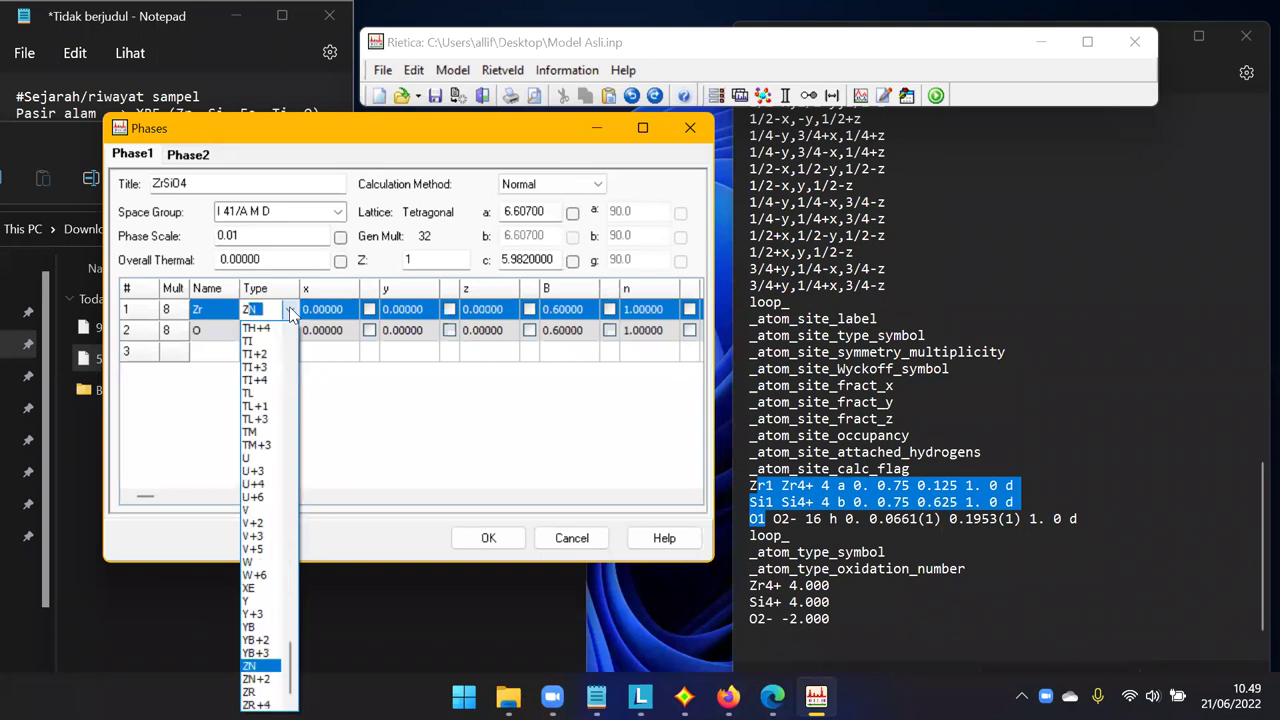
pyautogui.write('r')
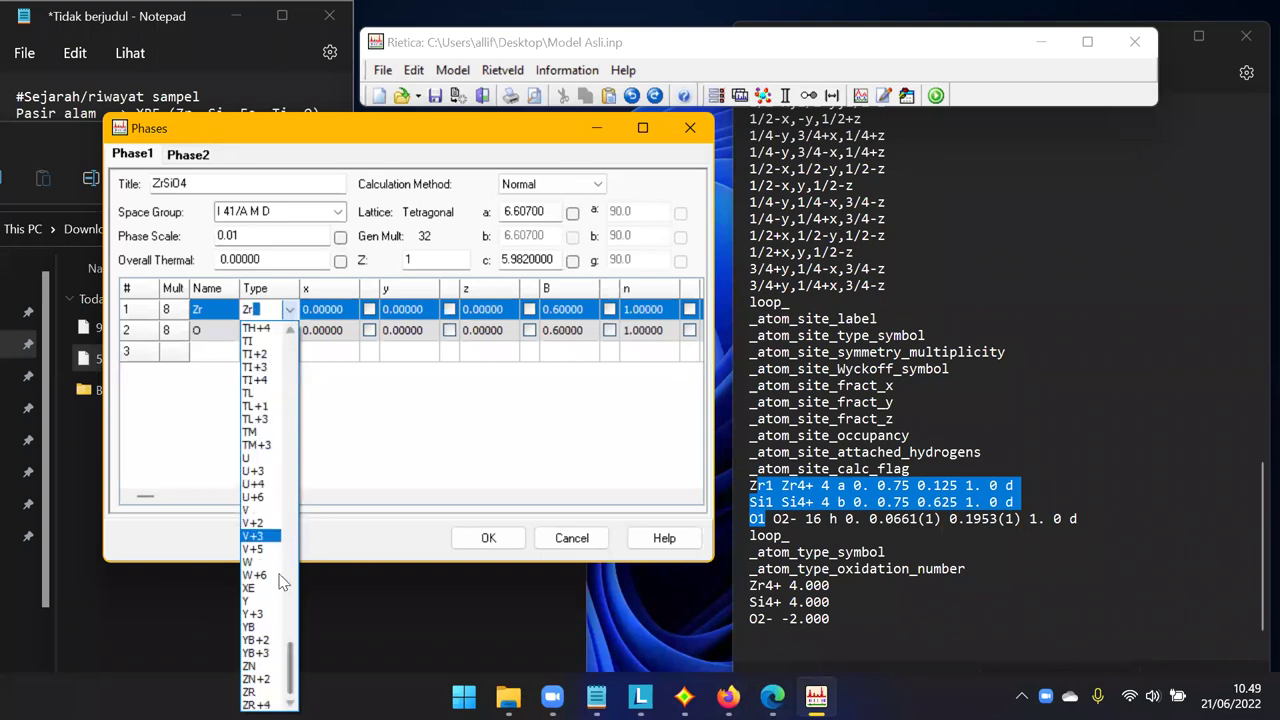
pyautogui.click(260, 704)
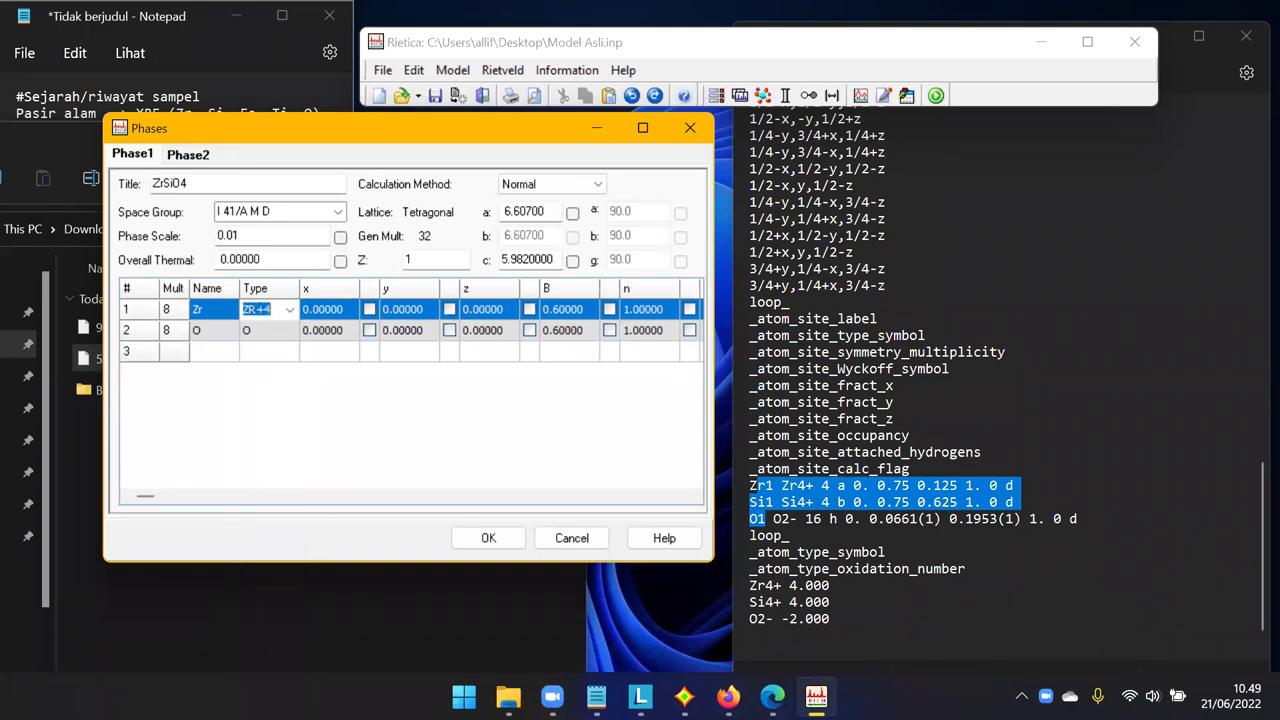
pyautogui.click(256, 447)
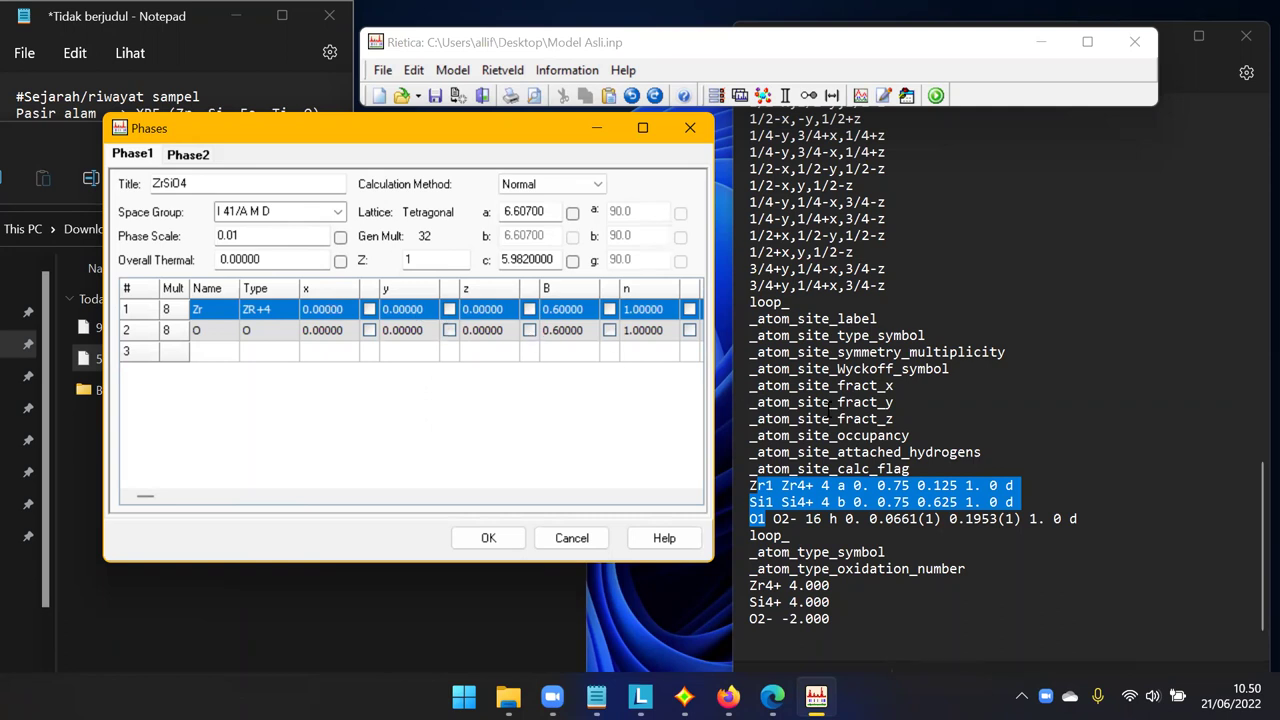
# Set the Zr atom's coordinates from the CIF file, with y at 0.75 and z at 0.125.
pyautogui.click(957, 437)
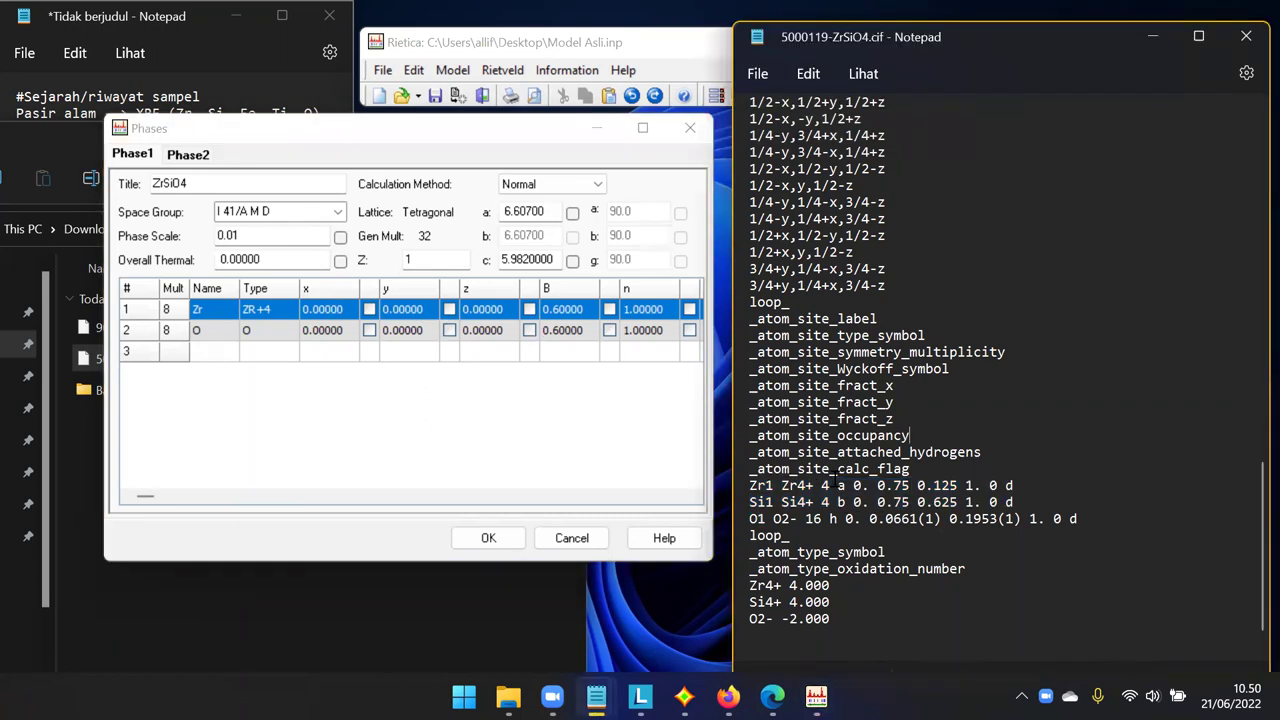
pyautogui.doubleClick(858, 486)
pyautogui.moveTo(860, 486); pyautogui.dragTo(958, 488)
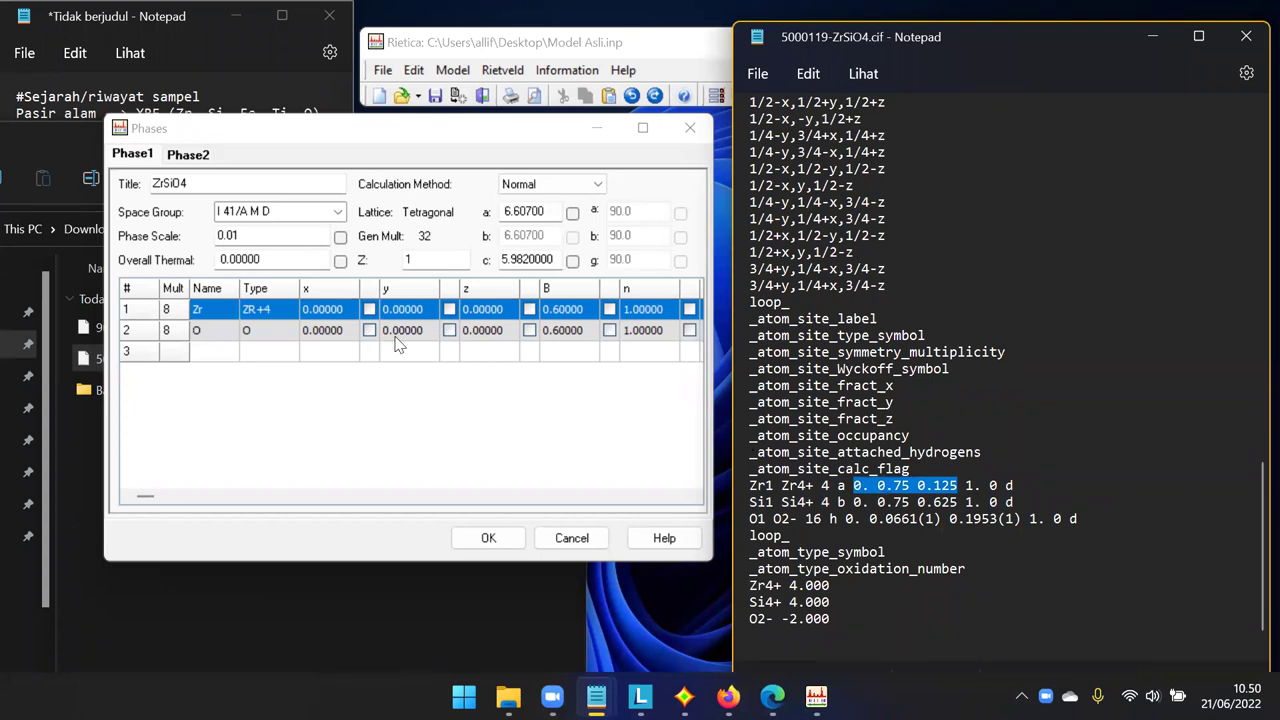
pyautogui.click(330, 310)
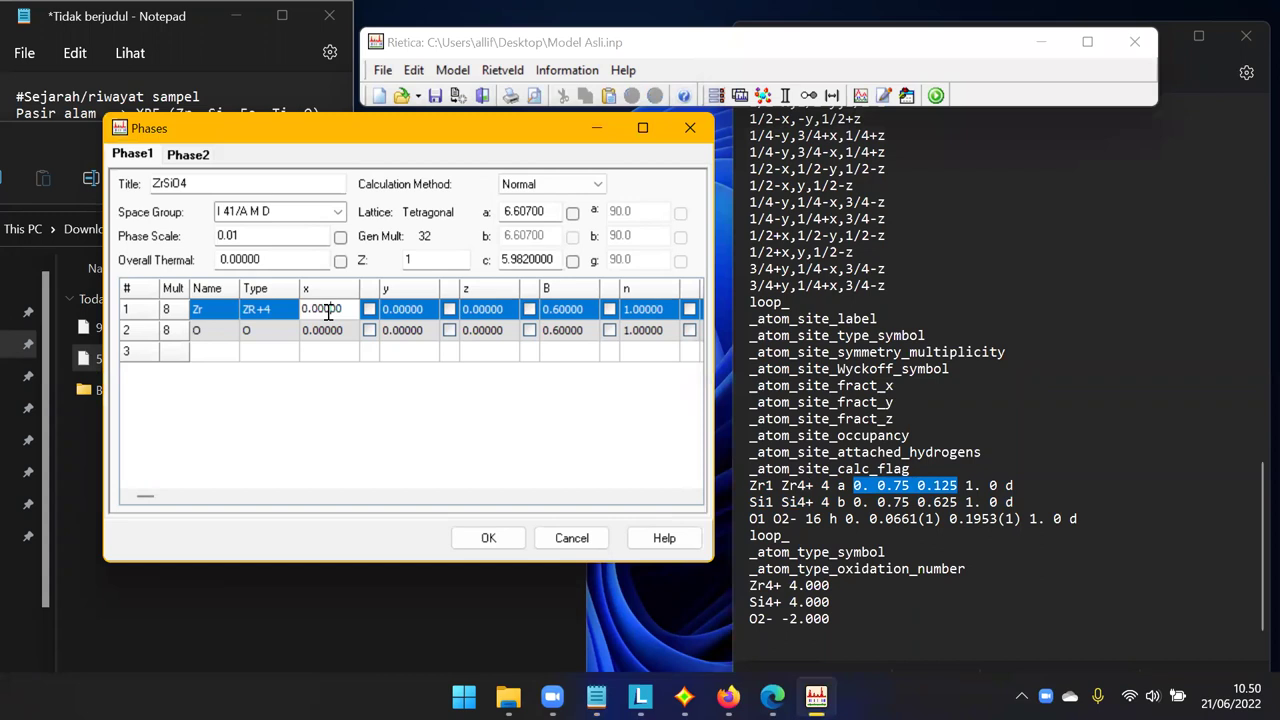
pyautogui.click(396, 310)
pyautogui.write('7')
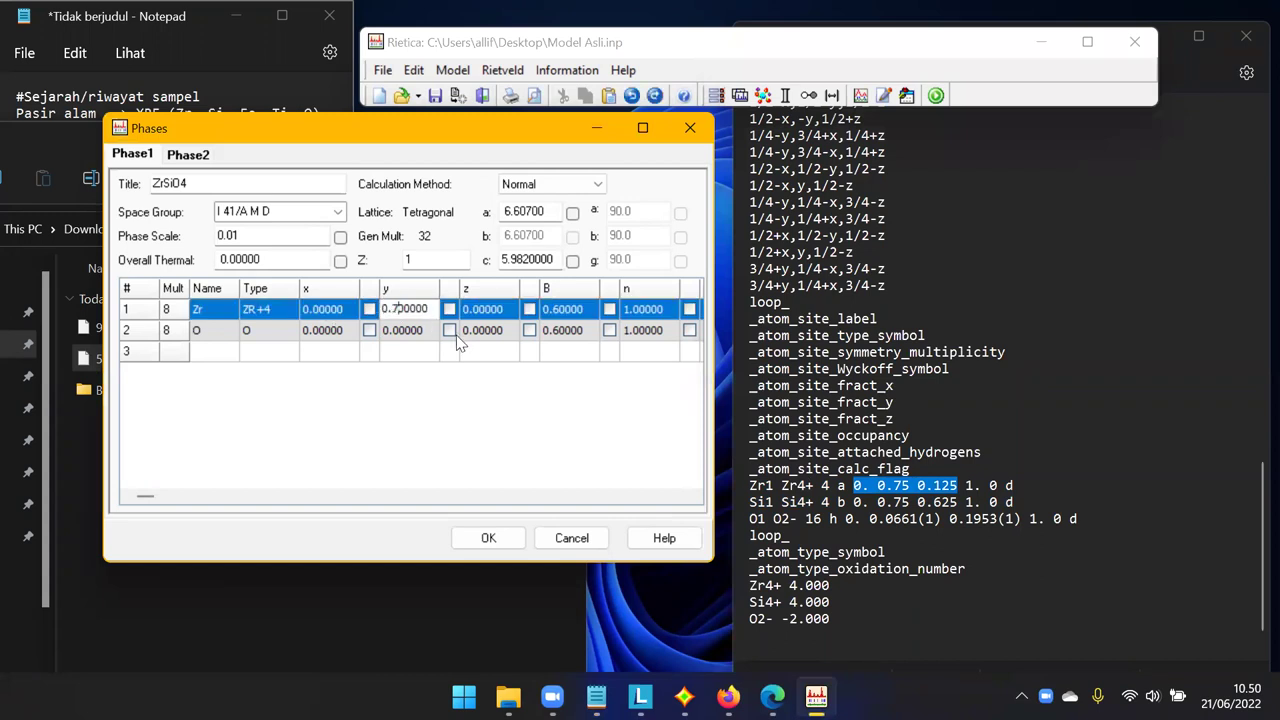
pyautogui.write('5')
pyautogui.press('Return')
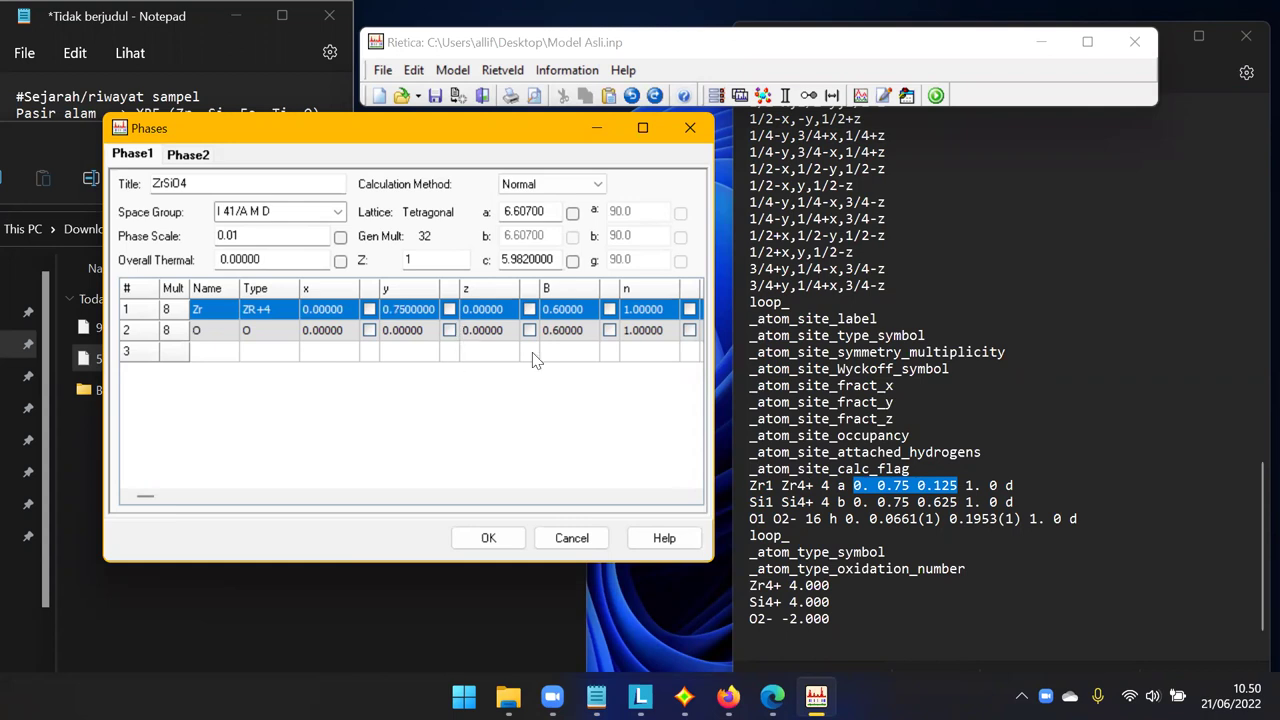
pyautogui.click(479, 311)
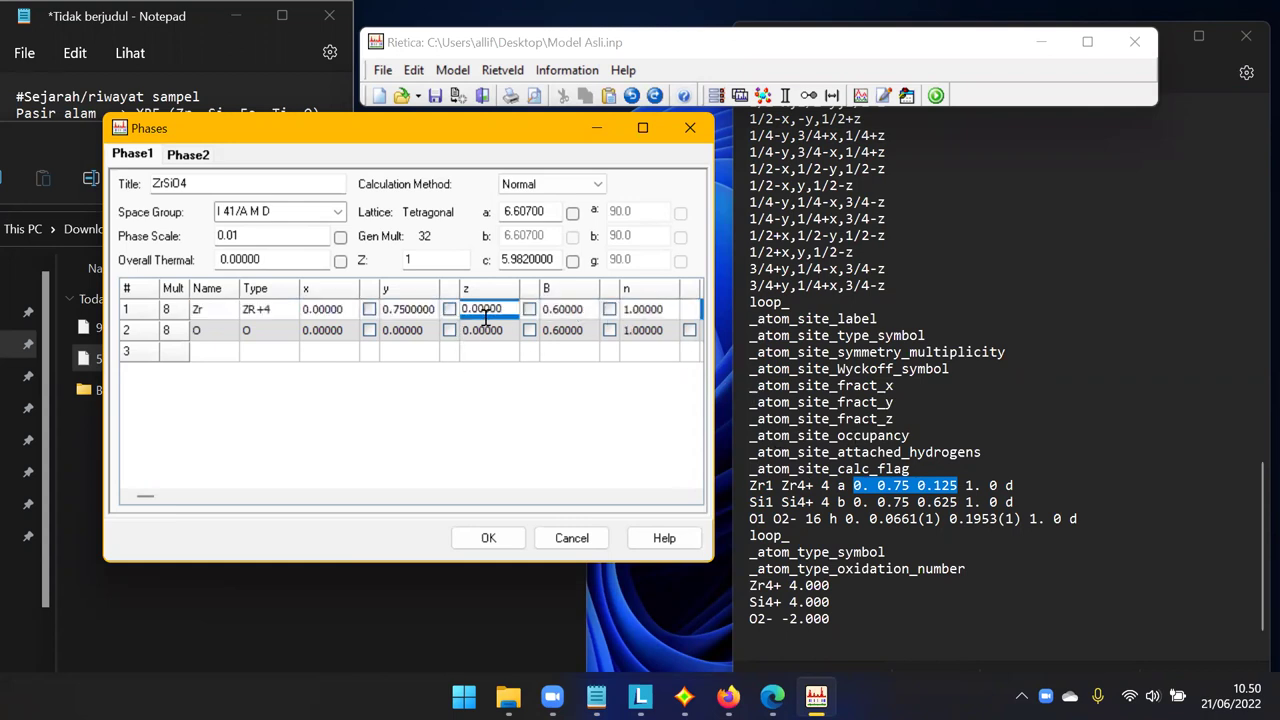
pyautogui.write('125')
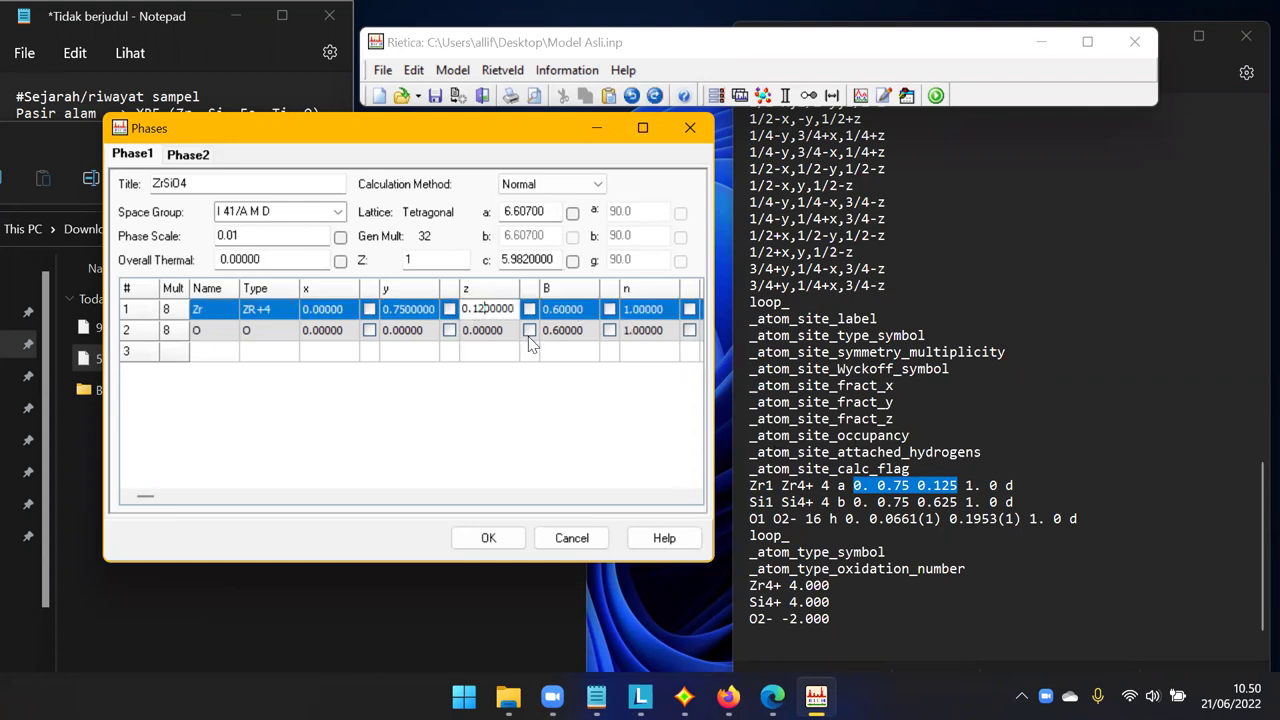
pyautogui.press('Return')
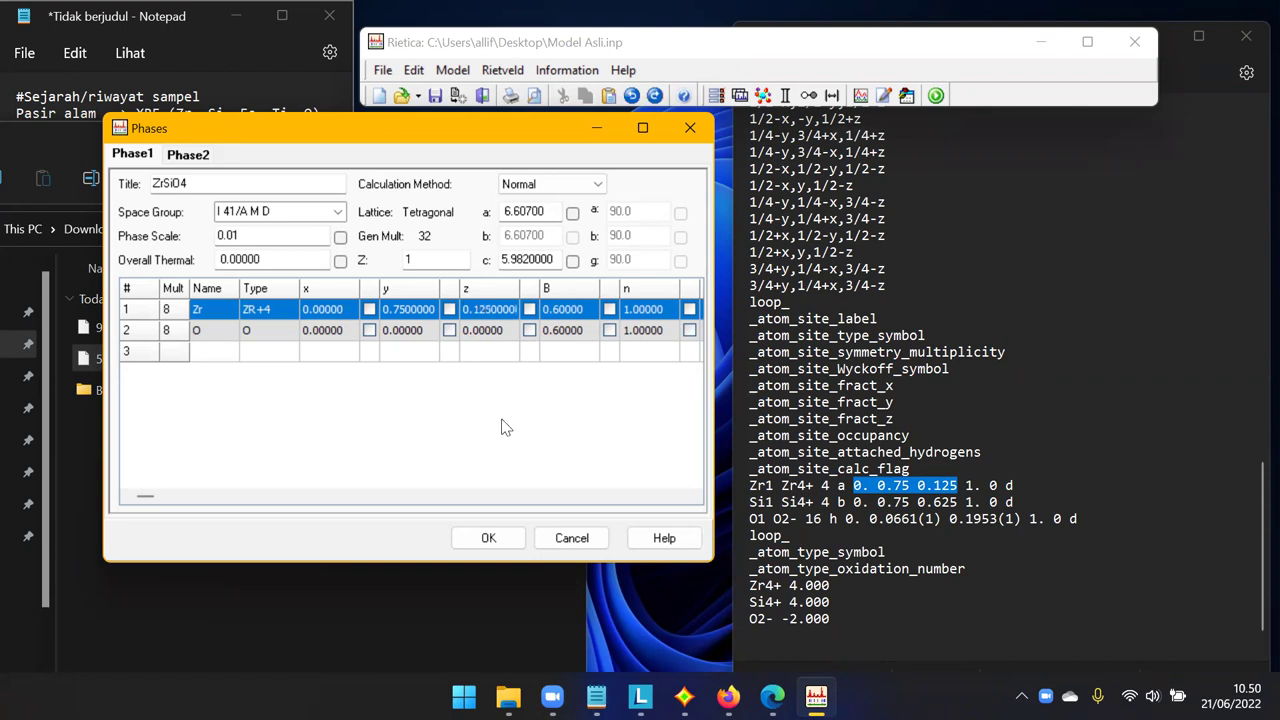
# Name the second atom of Phase1 Si and set its type to SI+4.
pyautogui.click(219, 330)
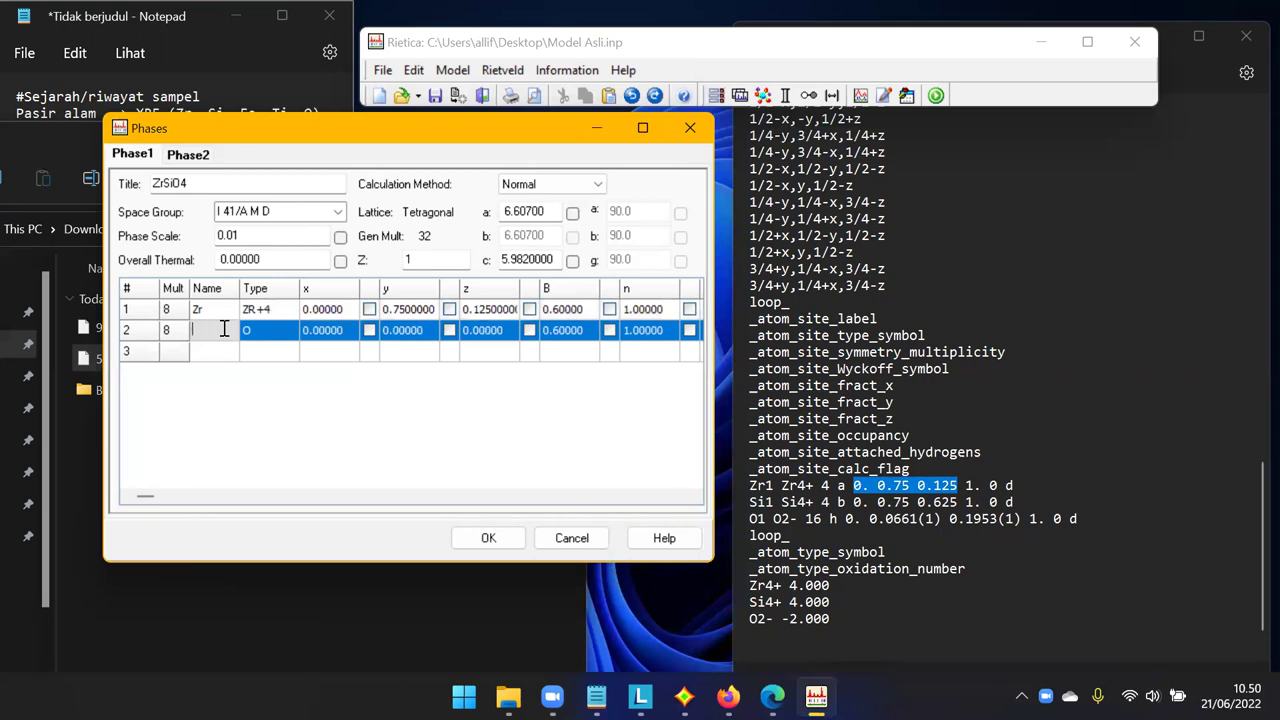
pyautogui.write('Si')
pyautogui.click(277, 388)
pyautogui.click(291, 338)
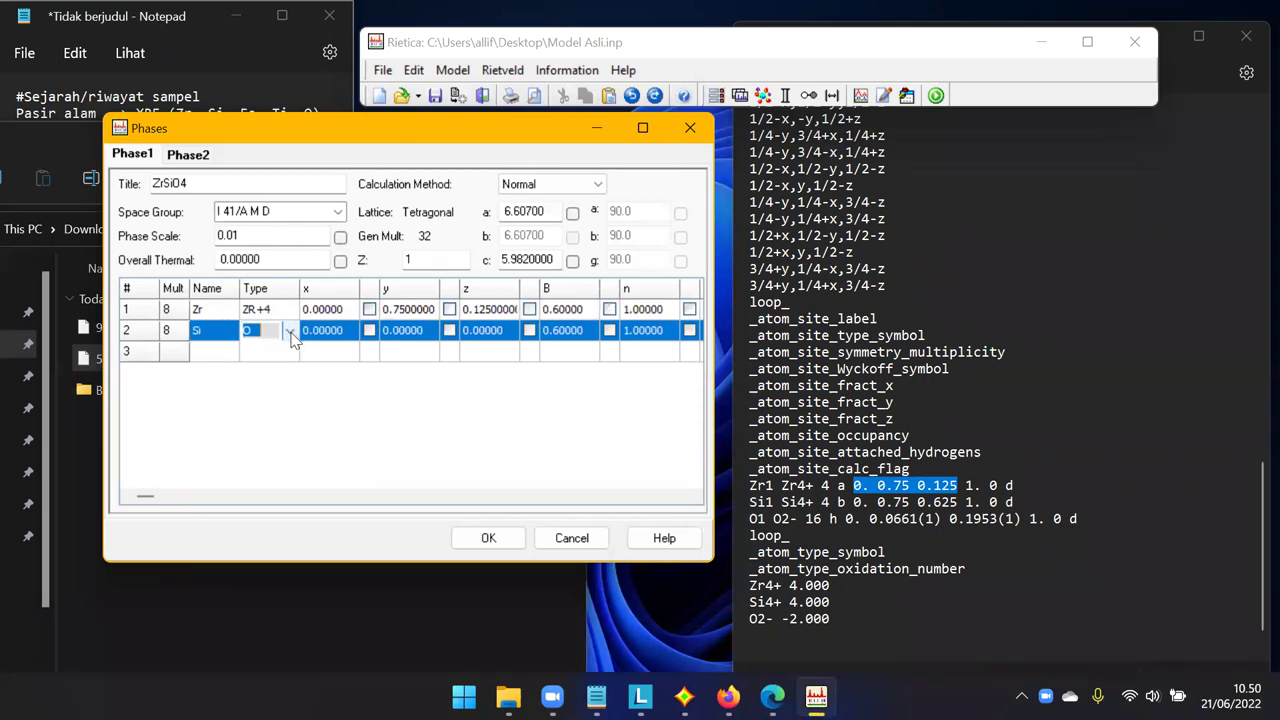
pyautogui.click(291, 338)
pyautogui.click(291, 338)
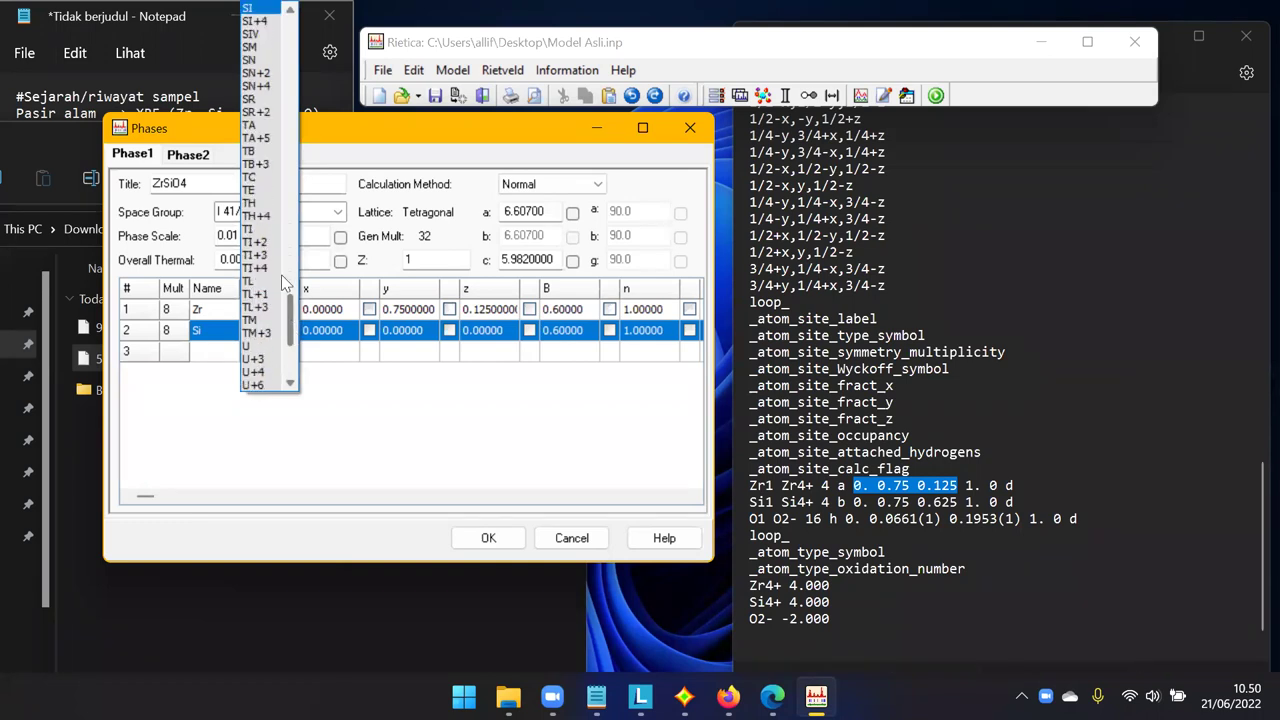
pyautogui.click(254, 21)
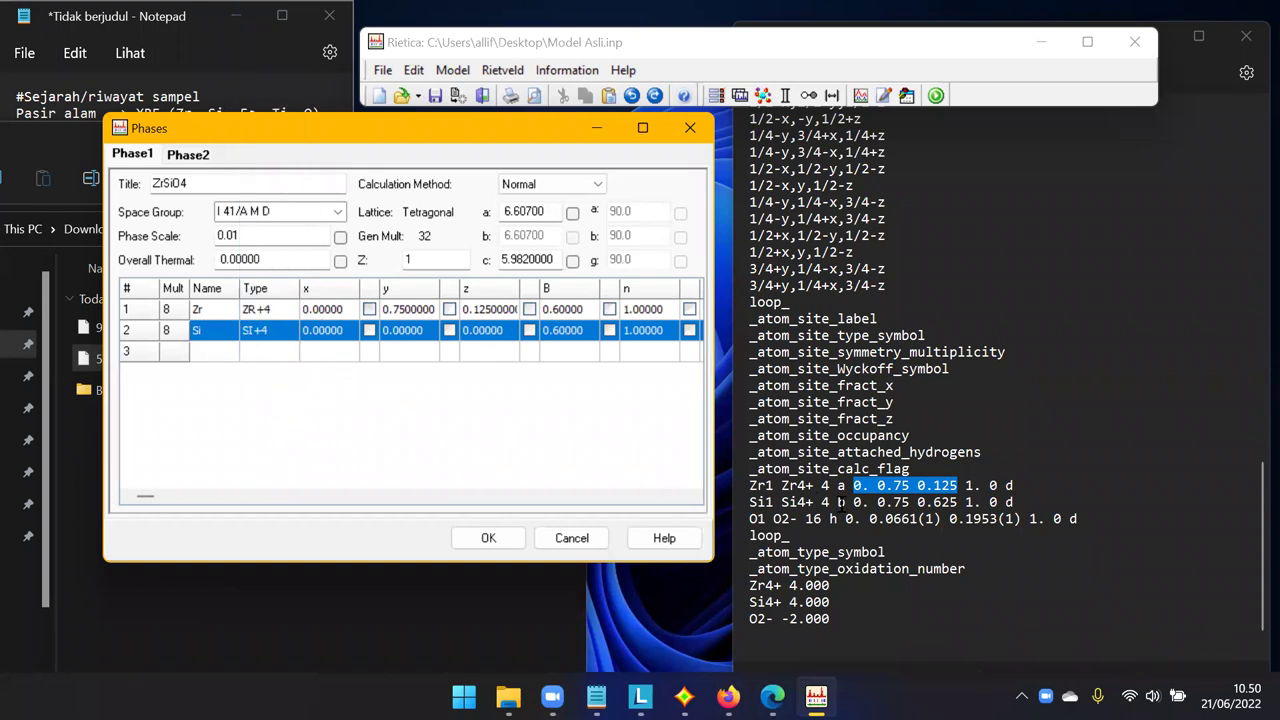
# Set the Si atom's coordinates from the CIF file, with y at 0.75 and z at 0.625.
pyautogui.moveTo(853, 502); pyautogui.dragTo(958, 502)
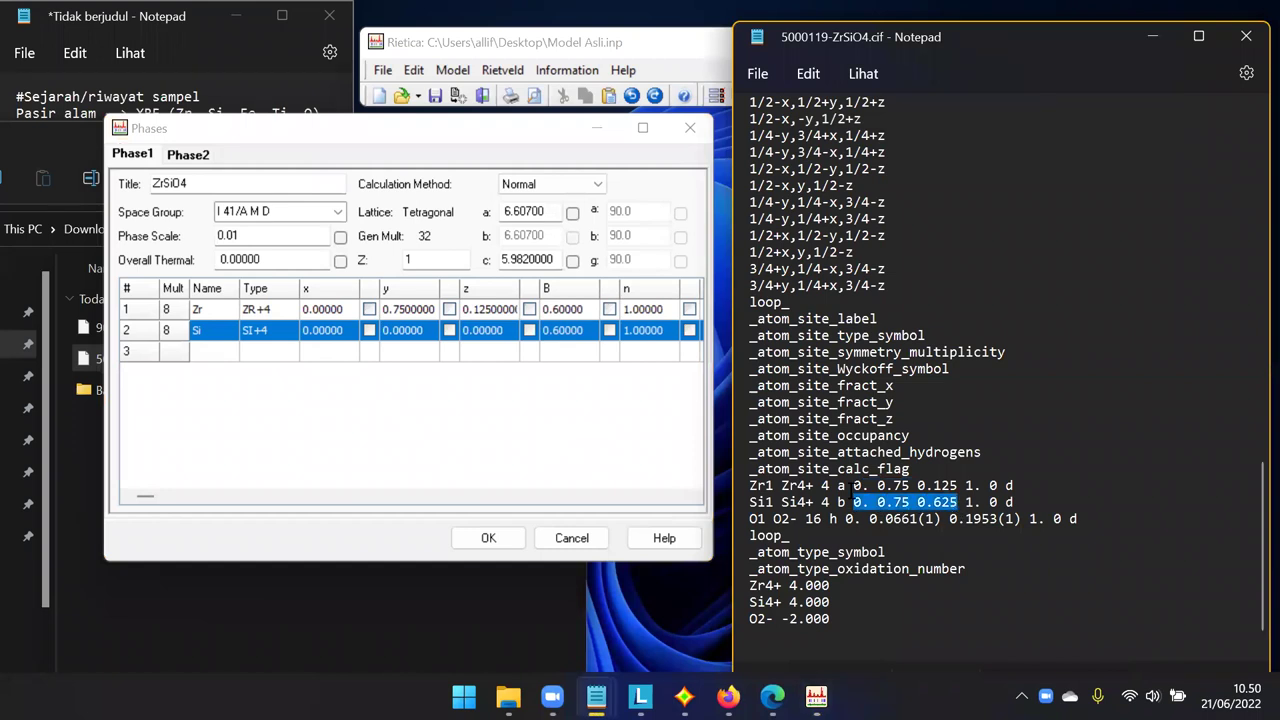
pyautogui.click(408, 330)
pyautogui.moveTo(394, 330); pyautogui.dragTo(401, 335)
pyautogui.write('75')
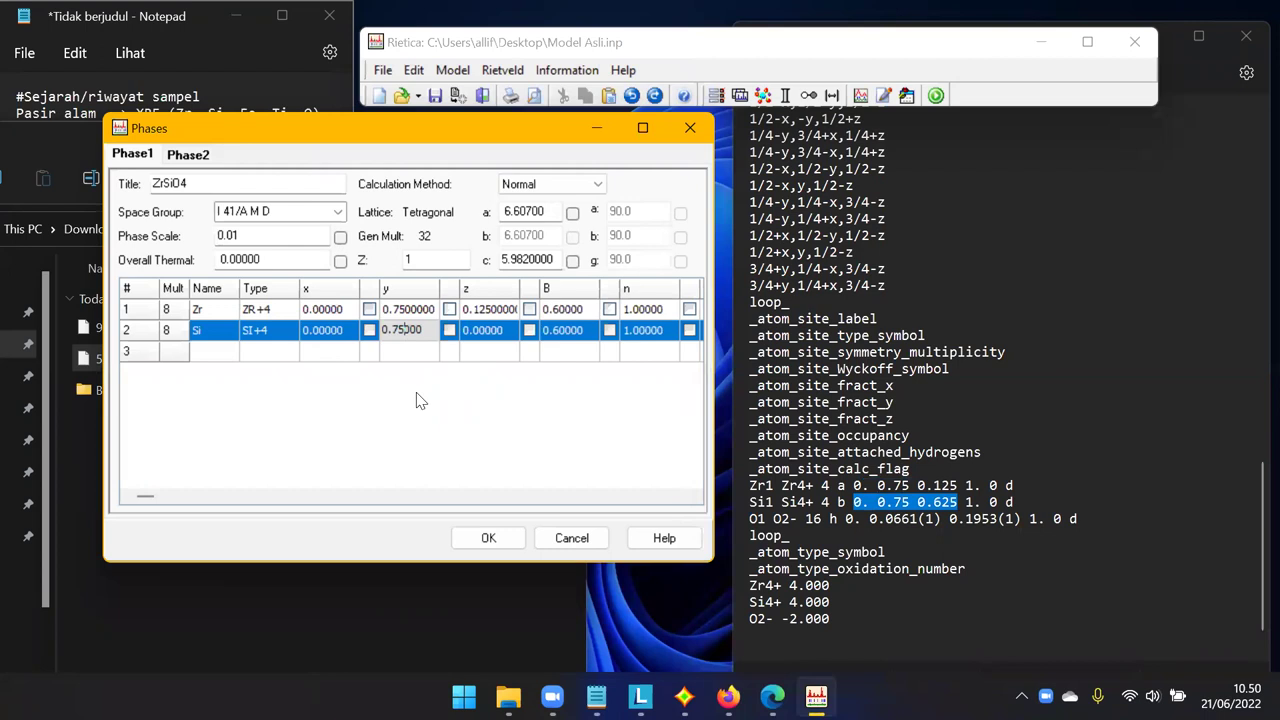
pyautogui.press('Return')
pyautogui.click(934, 504)
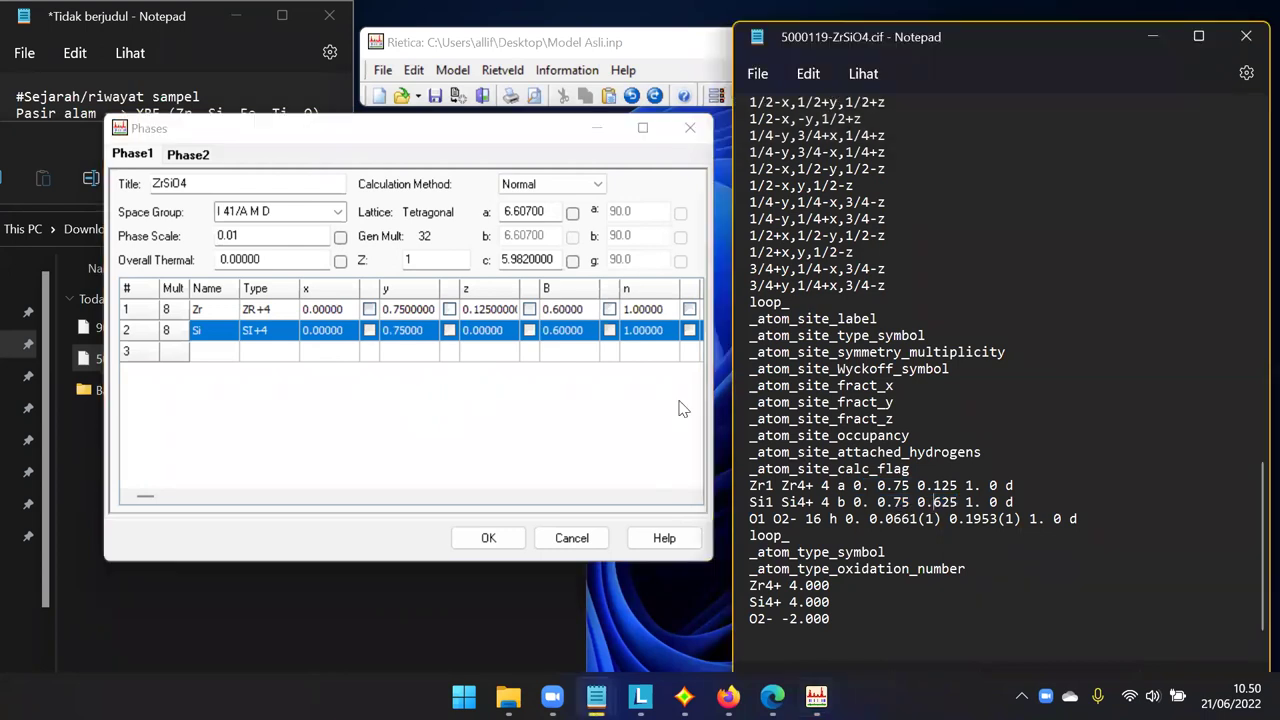
pyautogui.click(478, 330)
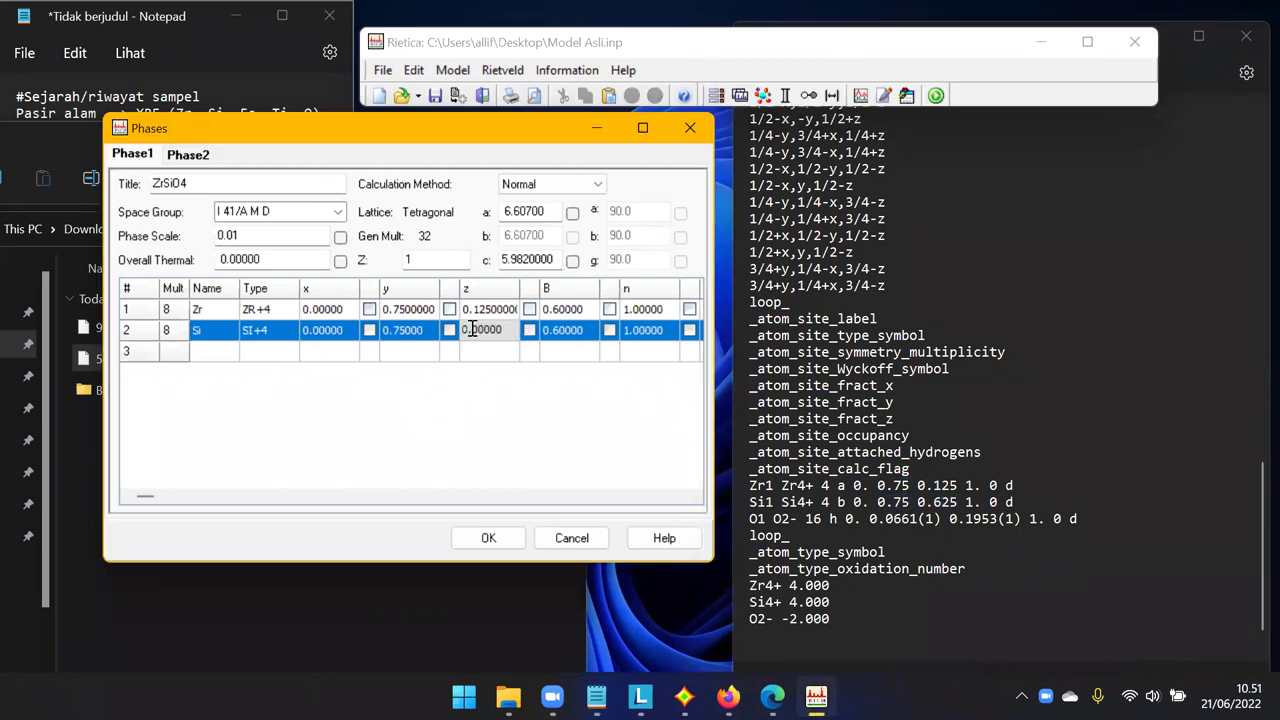
pyautogui.write('625')
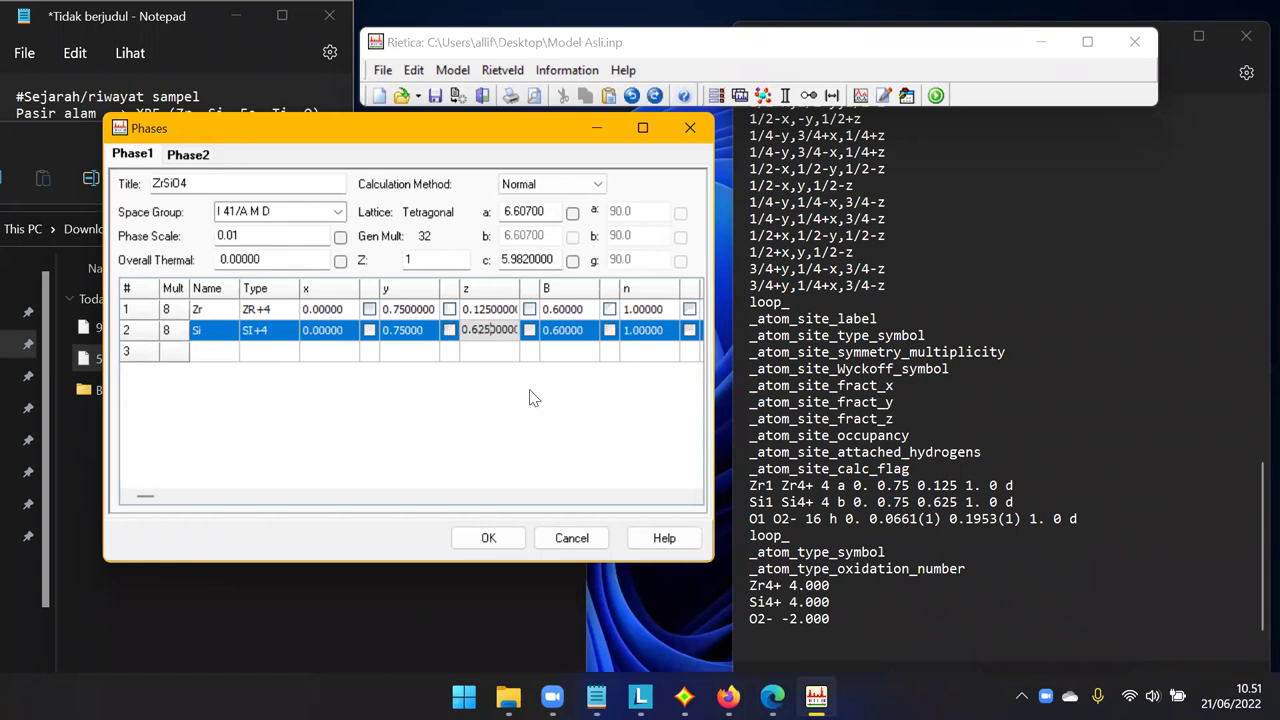
# Name the third atom of Phase1 O and set its type to O-2.
pyautogui.press('Return')
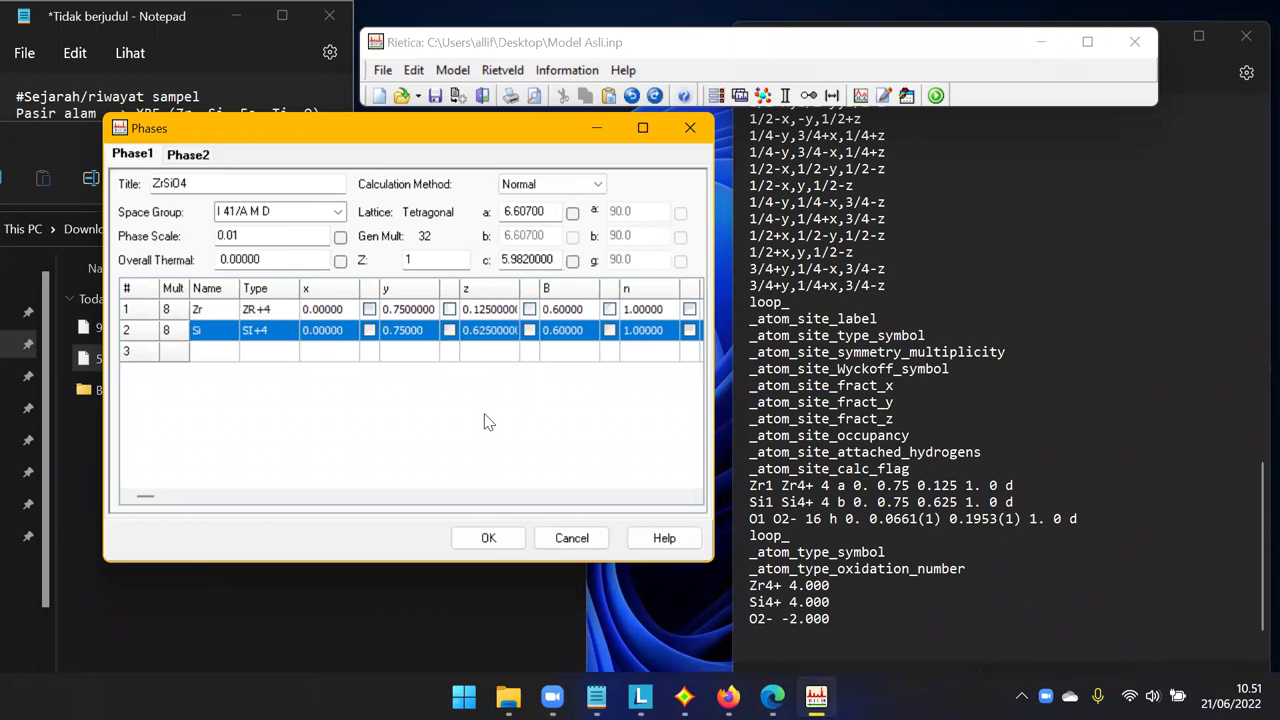
pyautogui.click(180, 351)
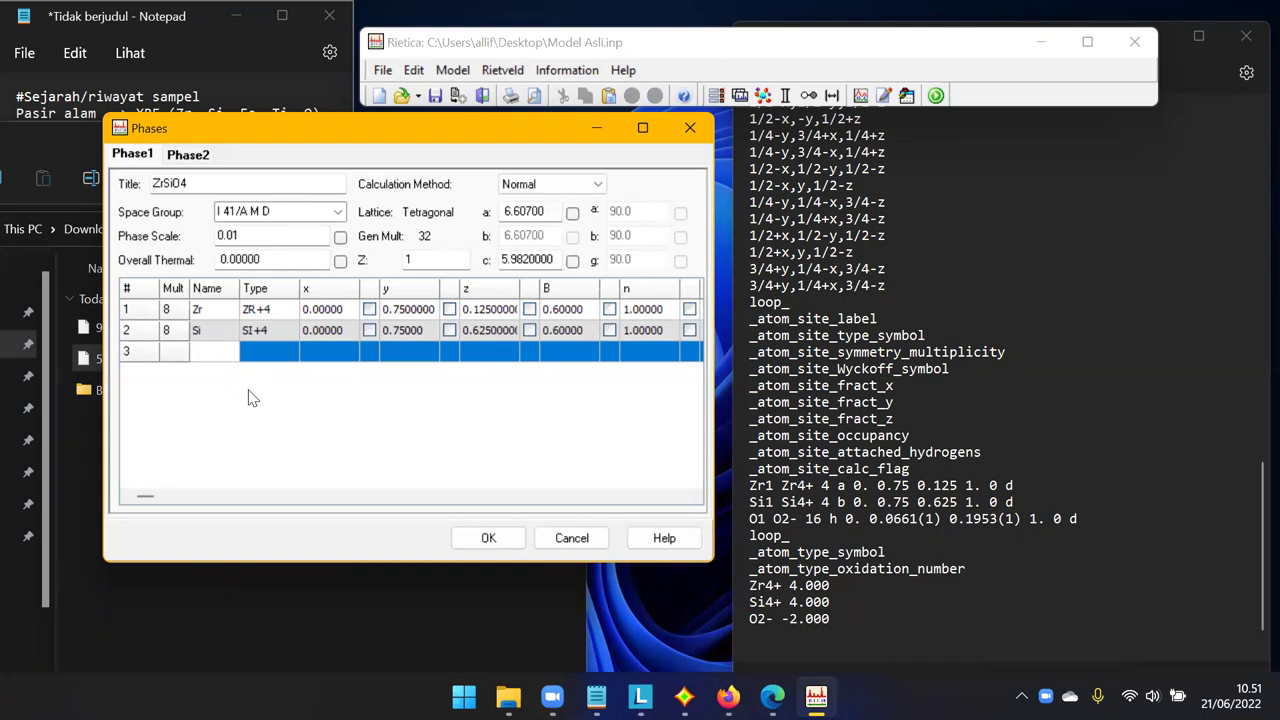
pyautogui.write('O')
pyautogui.press('Tab')
pyautogui.click(287, 357)
pyautogui.click(288, 357)
pyautogui.press('o')
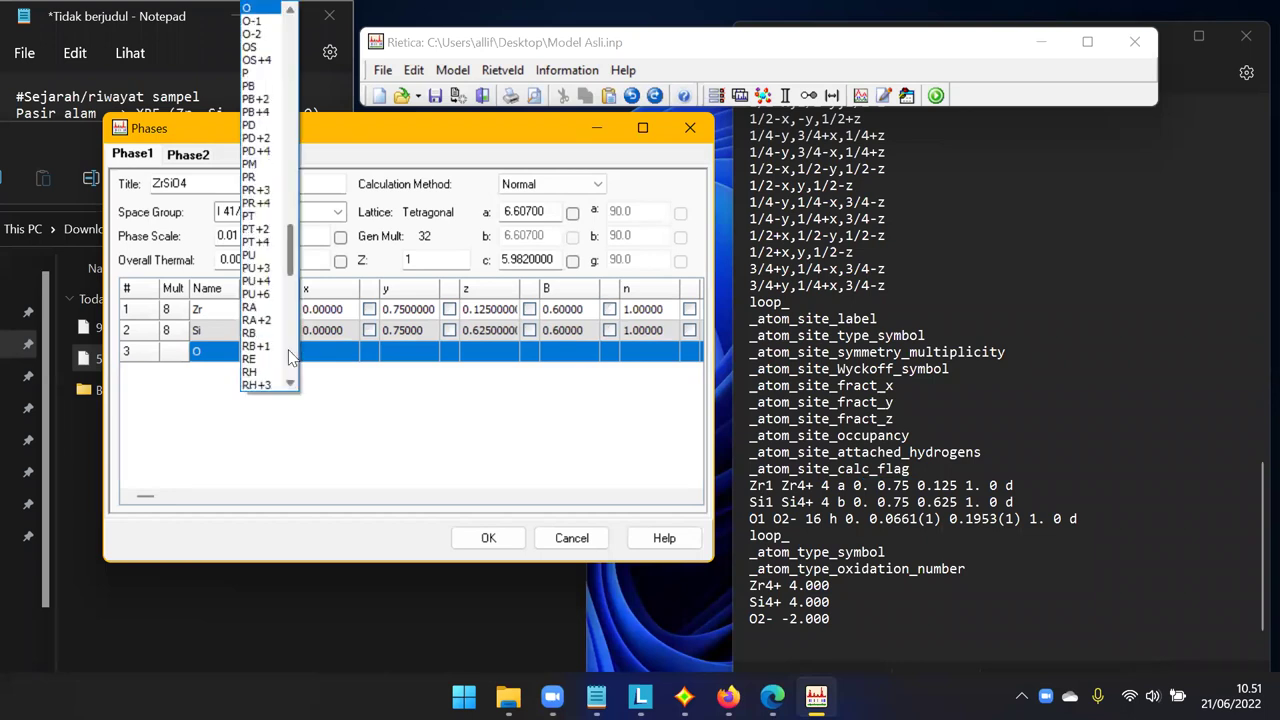
pyautogui.click(270, 36)
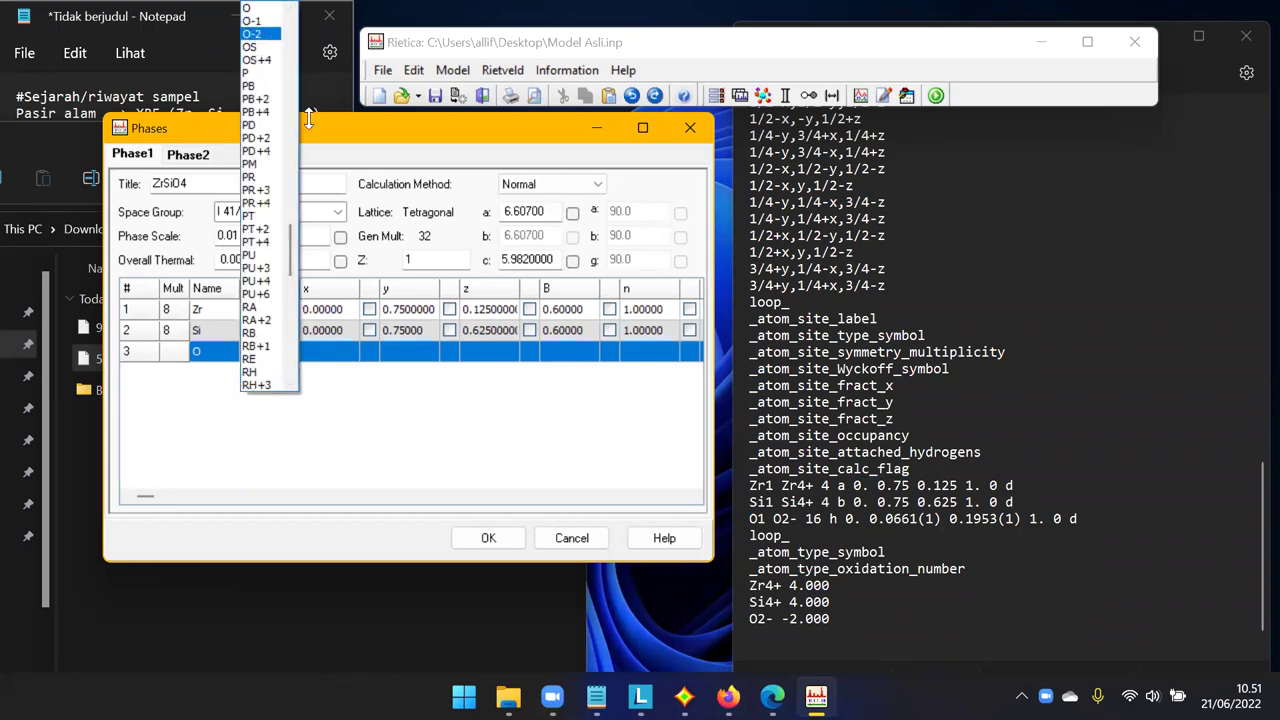
# Set the O atom's x coordinate to 0 and accept the phase settings.
pyautogui.click(330, 352)
pyautogui.write('0')
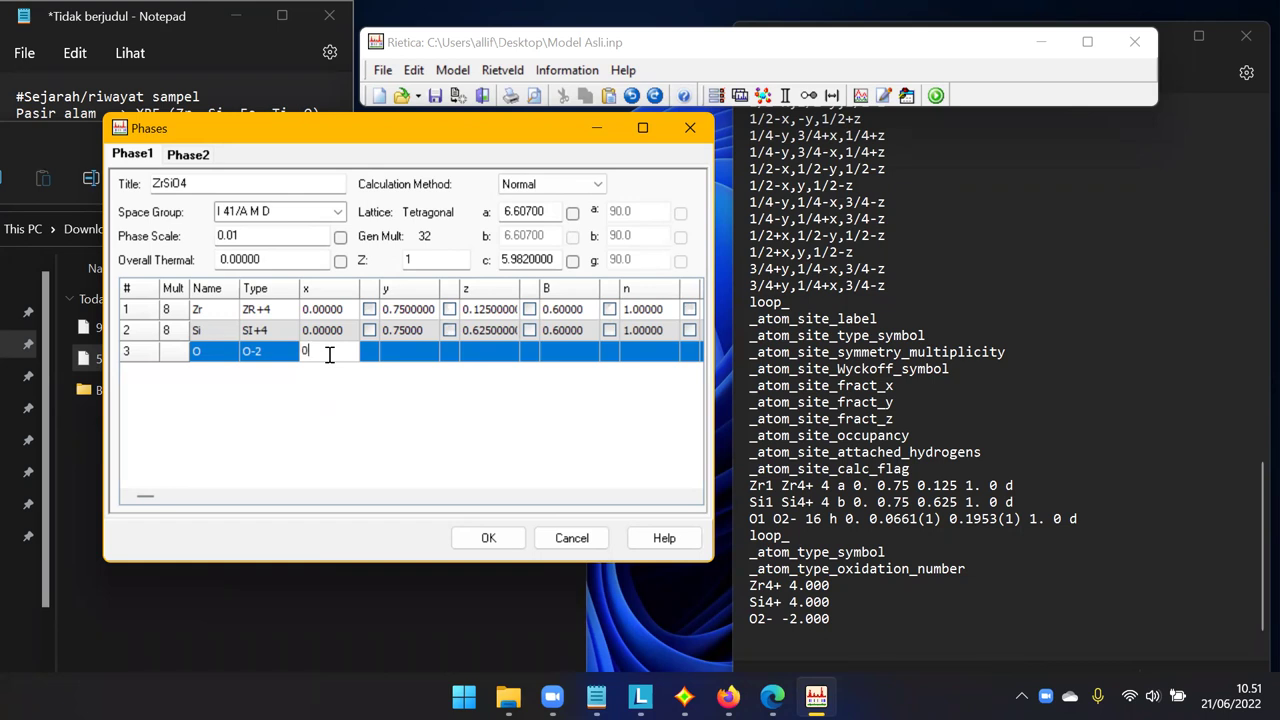
pyautogui.press('Return')
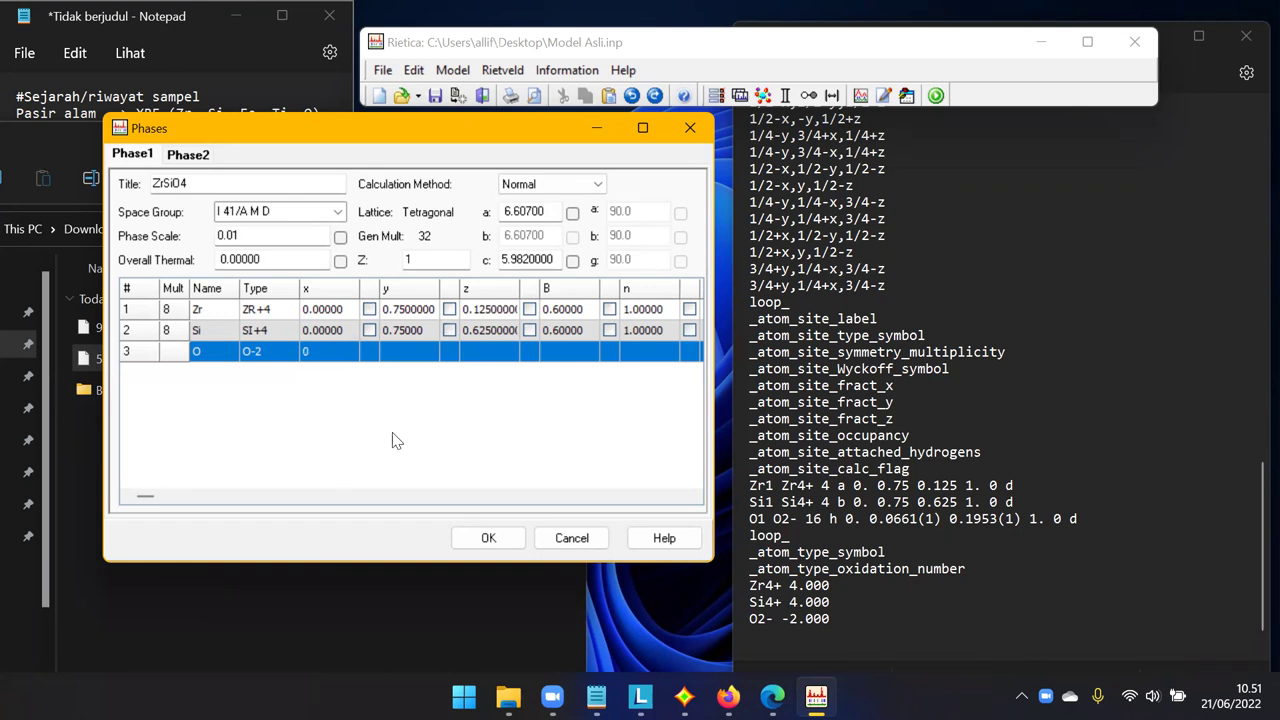
pyautogui.click(488, 538)
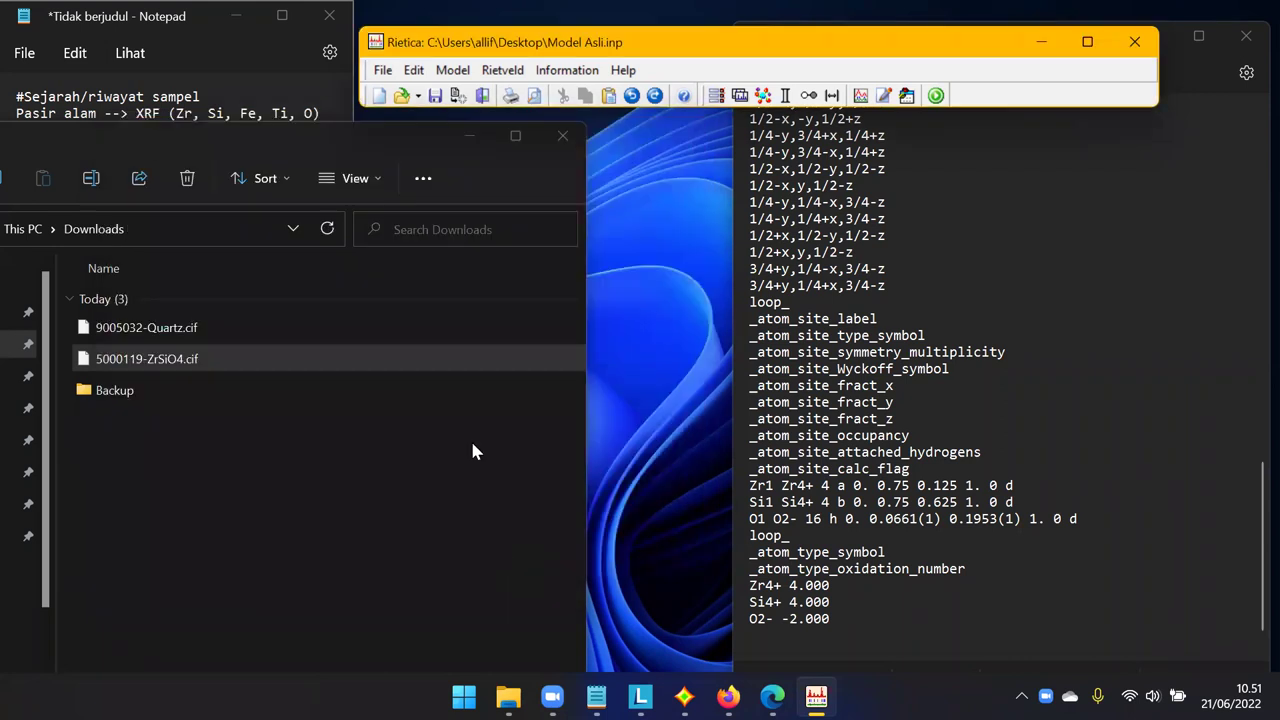
# Reopen the model's phase settings and arrange the windows so the CIF file's atom data stays readable beside them.
pyautogui.moveTo(996, 50); pyautogui.dragTo(972, 78)
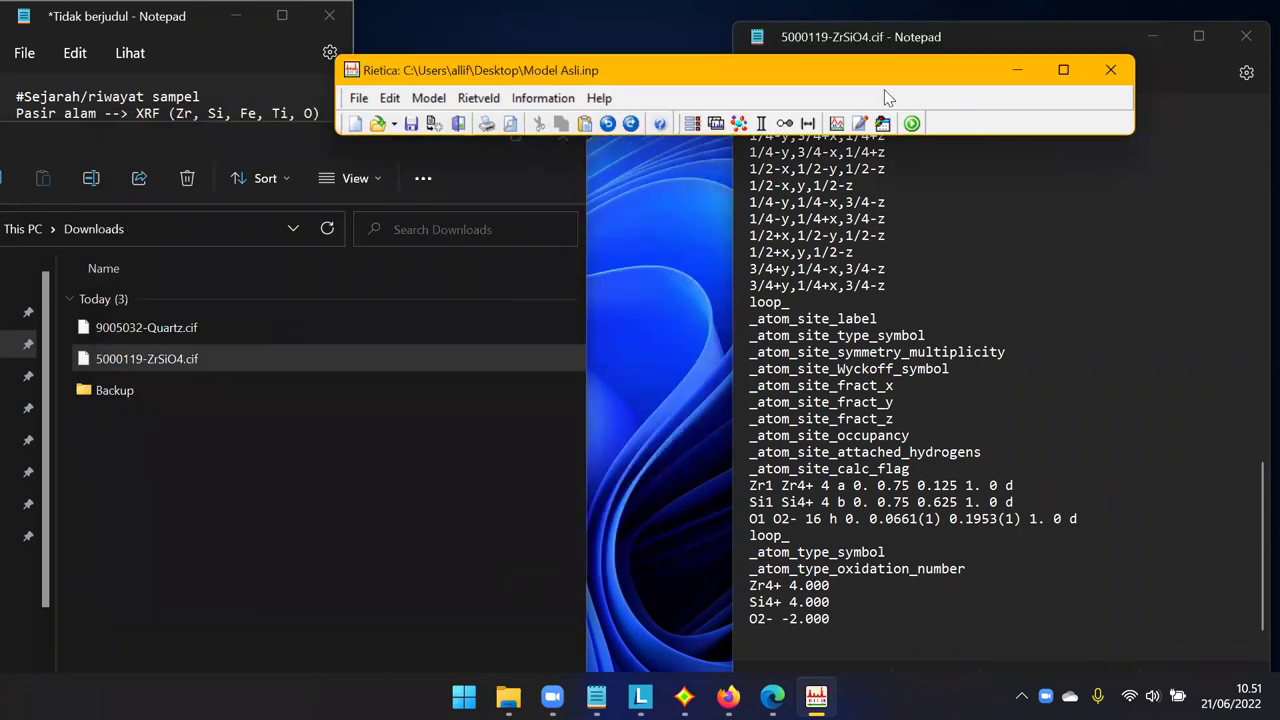
pyautogui.click(429, 98)
pyautogui.click(447, 140)
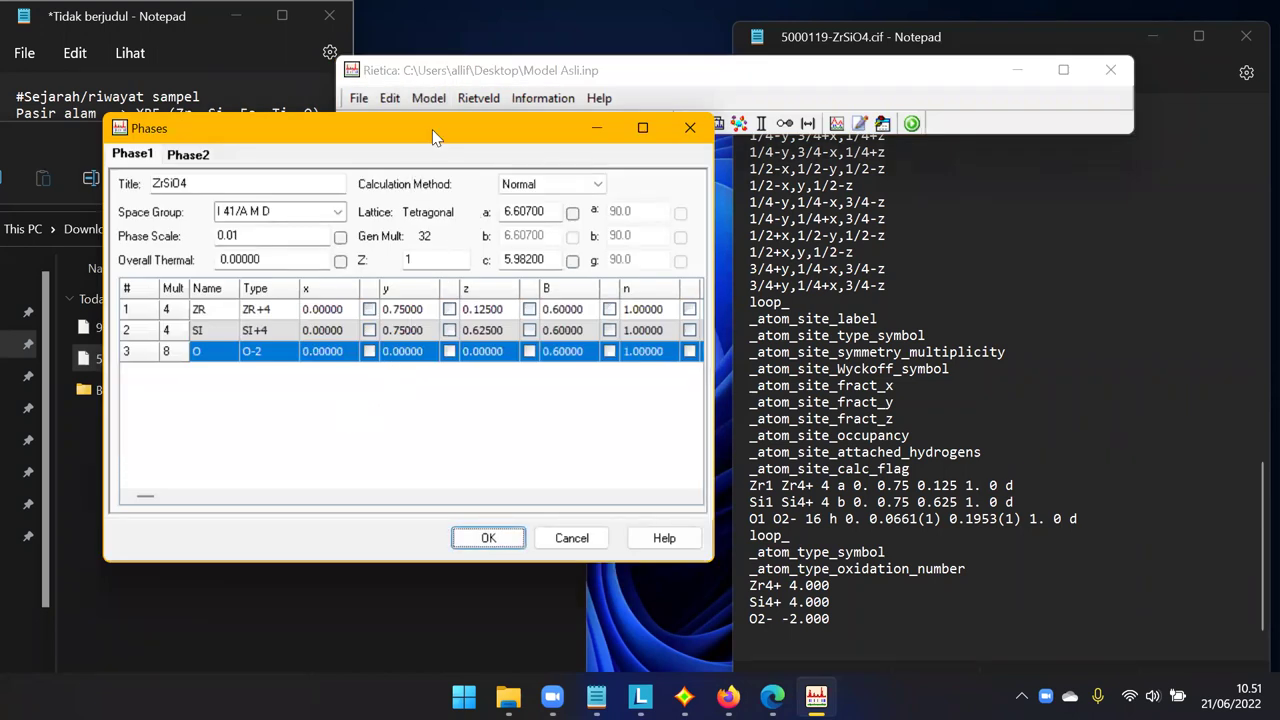
pyautogui.moveTo(432, 129); pyautogui.dragTo(414, 119)
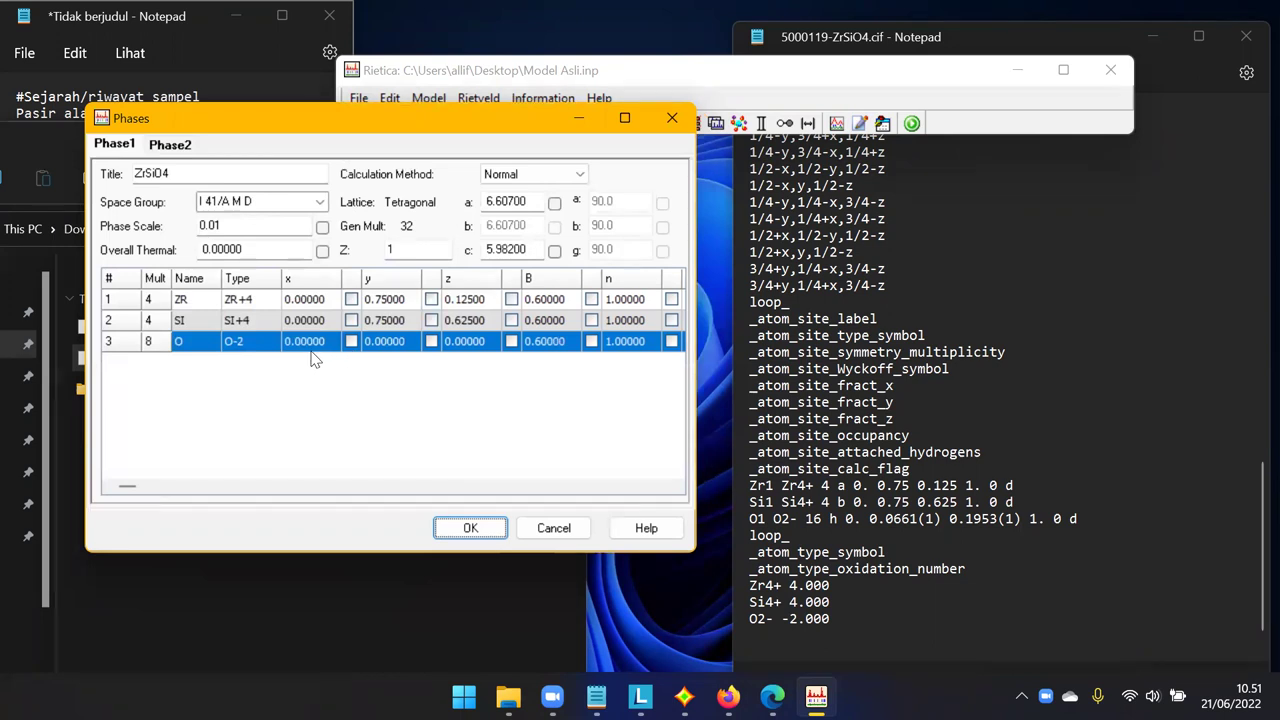
pyautogui.click(386, 404)
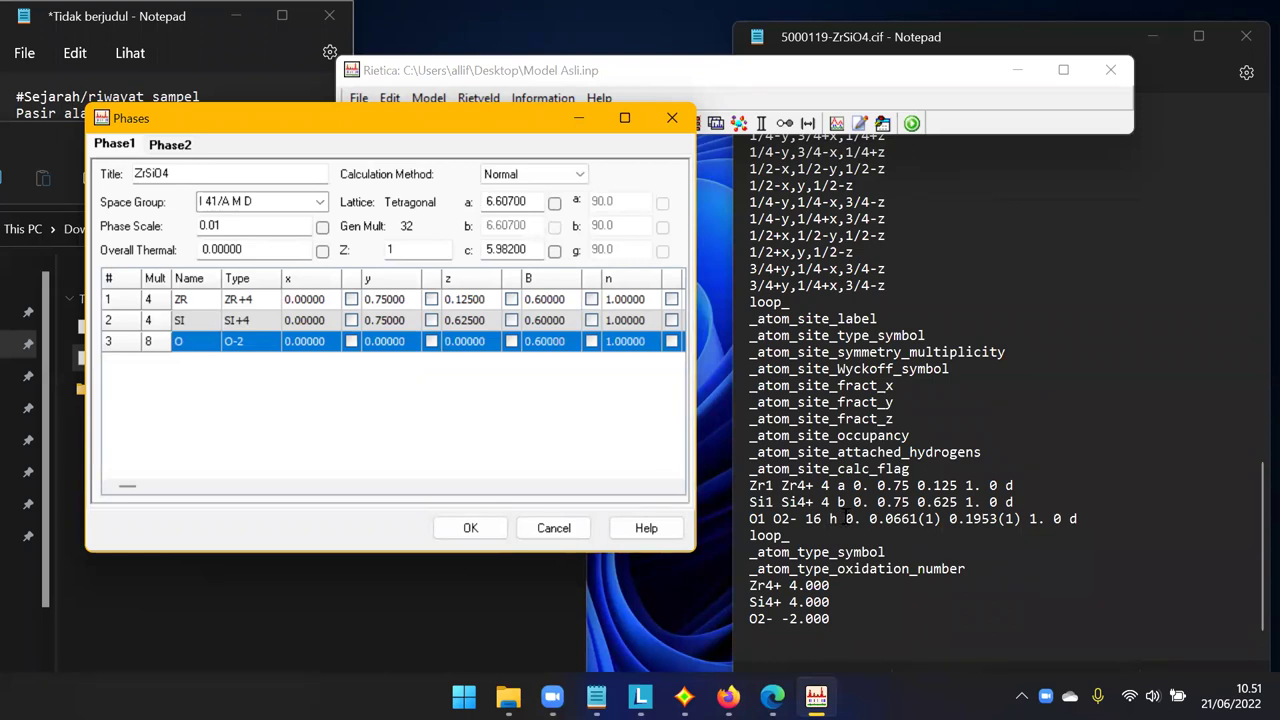
# Set the O atom's y coordinate to 0.0661 and z to 0.1953 from the CIF file.
pyautogui.moveTo(846, 519); pyautogui.dragTo(1018, 519)
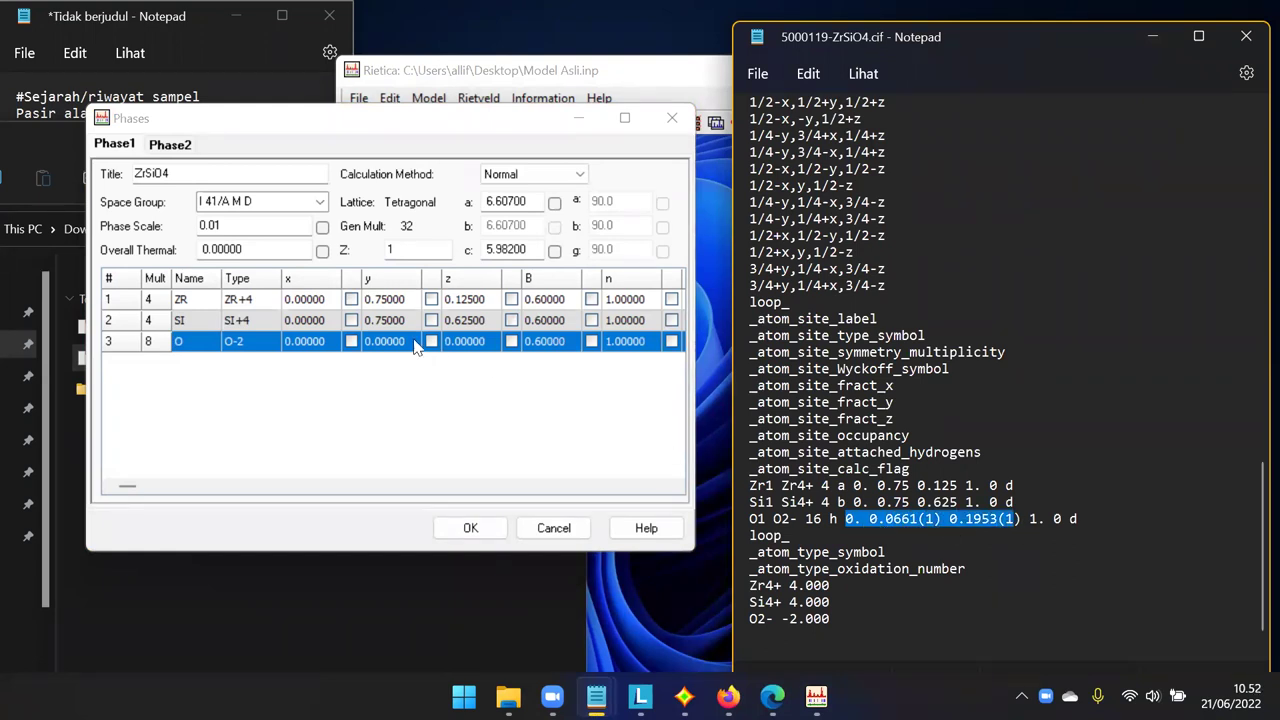
pyautogui.click(381, 341)
pyautogui.write('661')
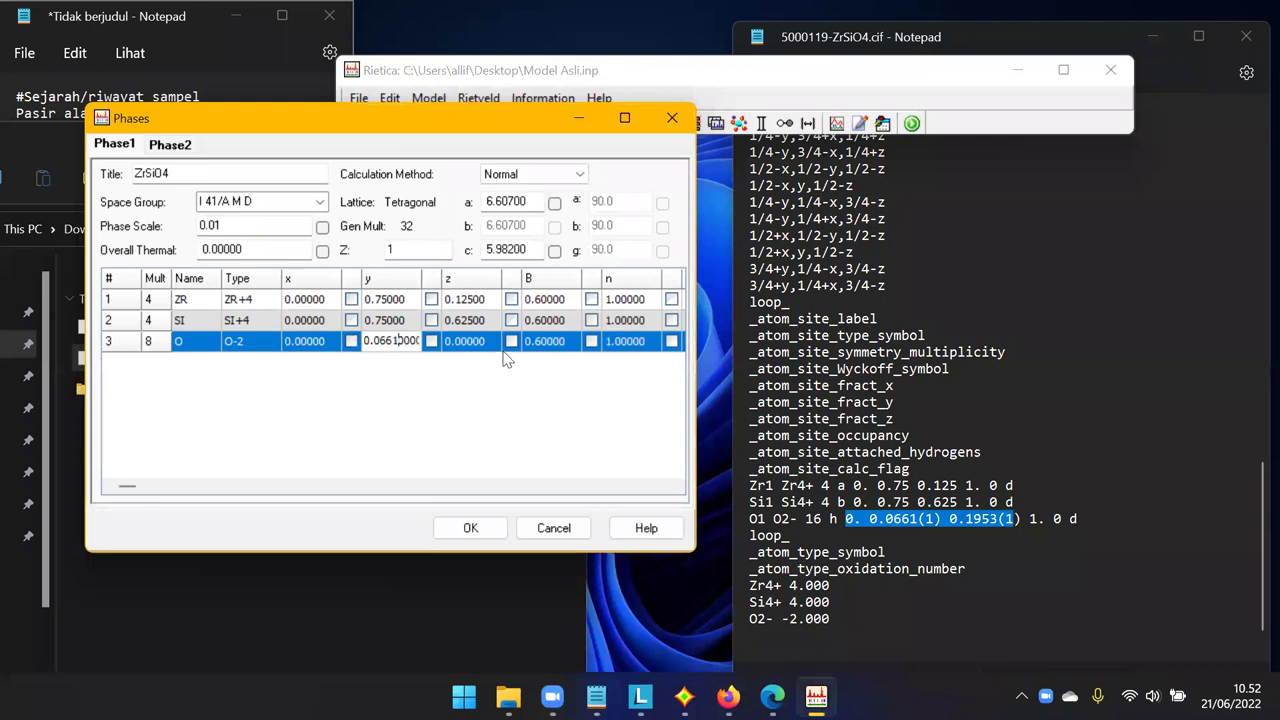
pyautogui.click(1013, 540)
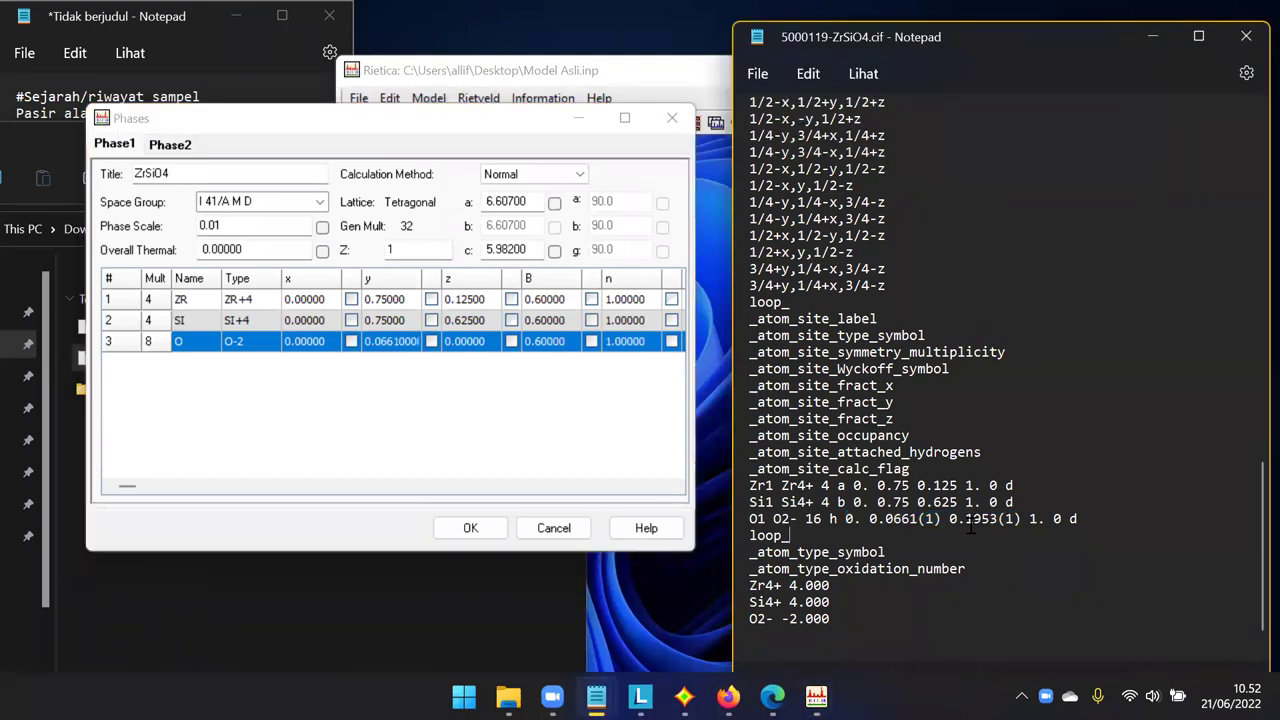
pyautogui.click(470, 343)
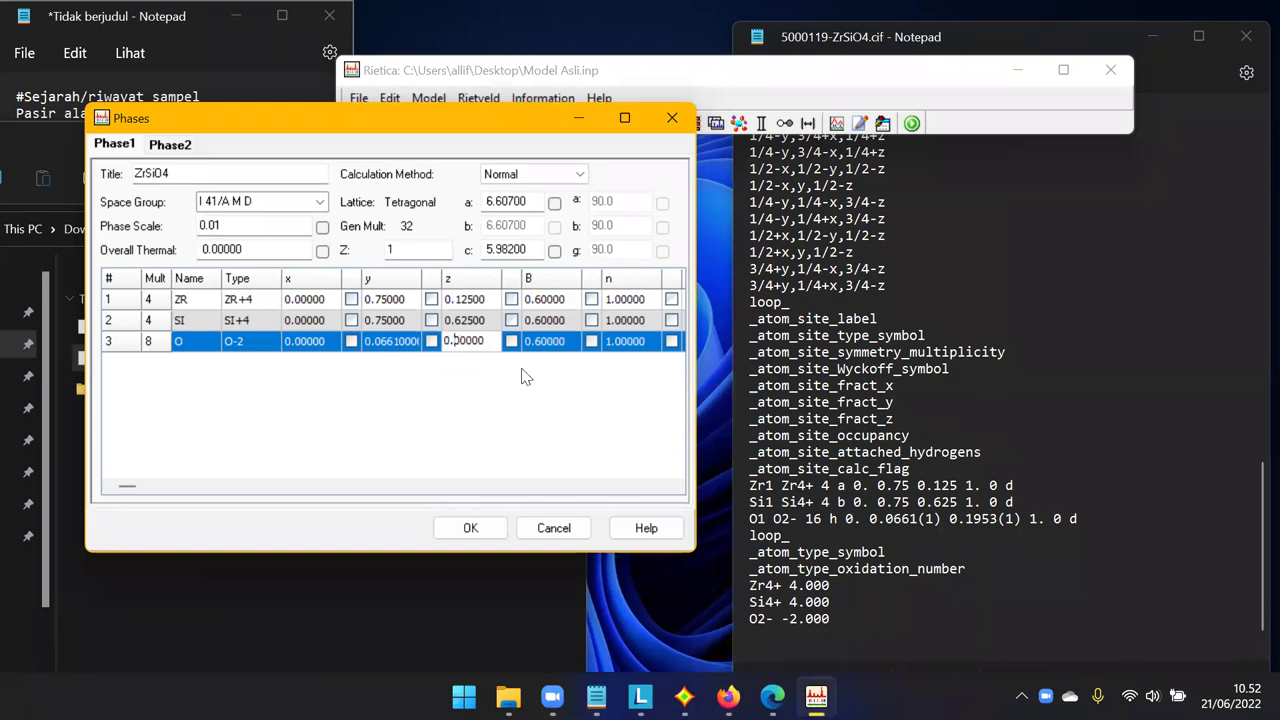
pyautogui.write('19')
pyautogui.press('Return')
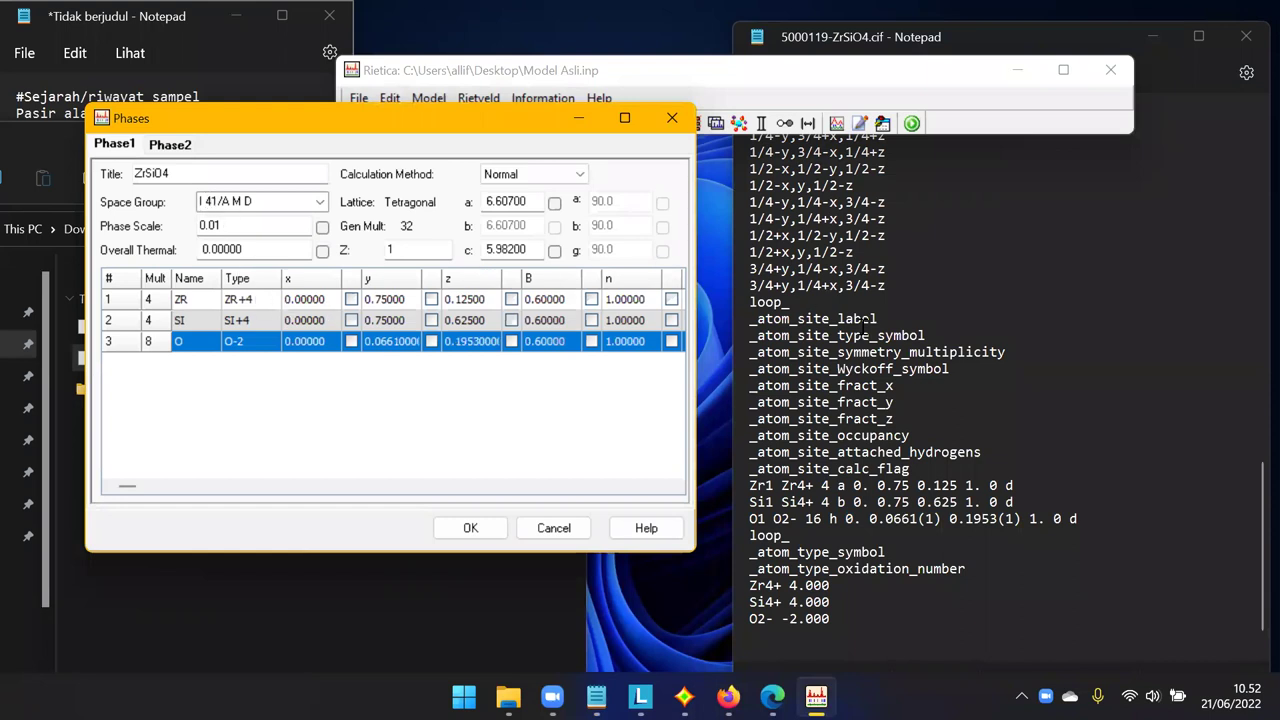
# Set Phase1's Z to 4, matching the formula units given in the CIF file.
pyautogui.scroll(18, 862, 325)
pyautogui.scroll(-2, 864, 334)
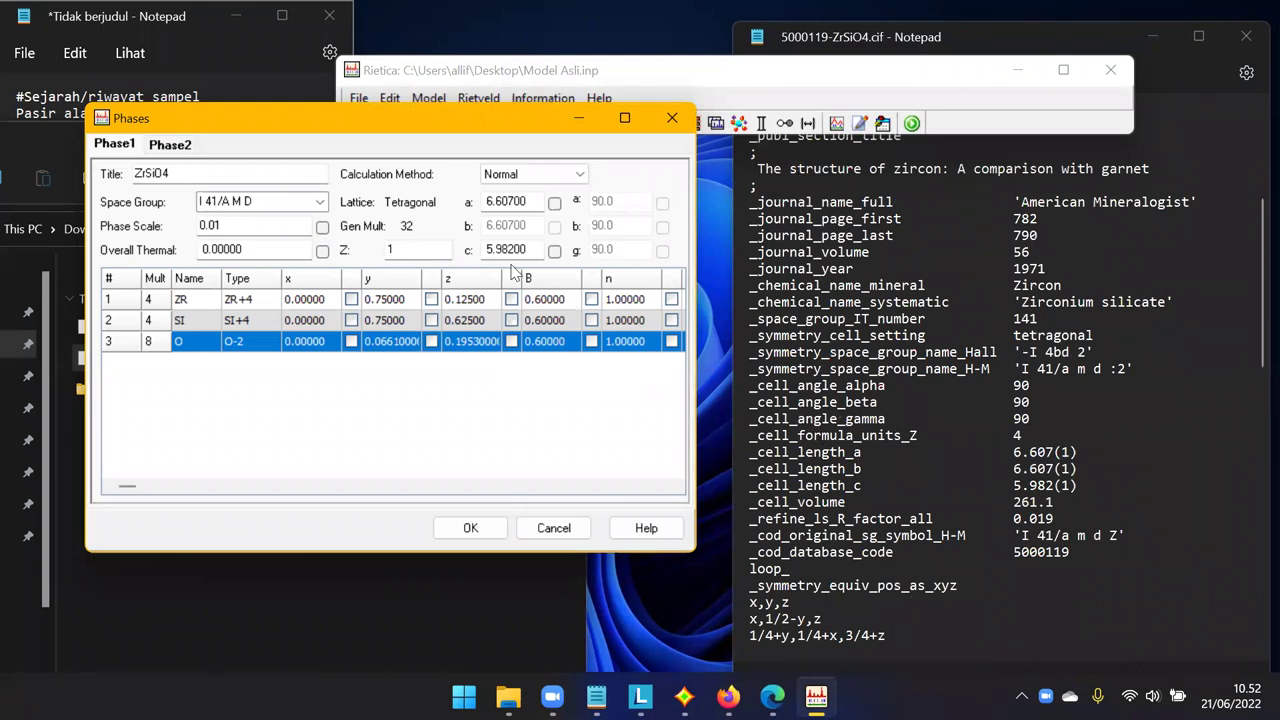
pyautogui.doubleClick(398, 250)
pyautogui.write('4')
pyautogui.click(931, 442)
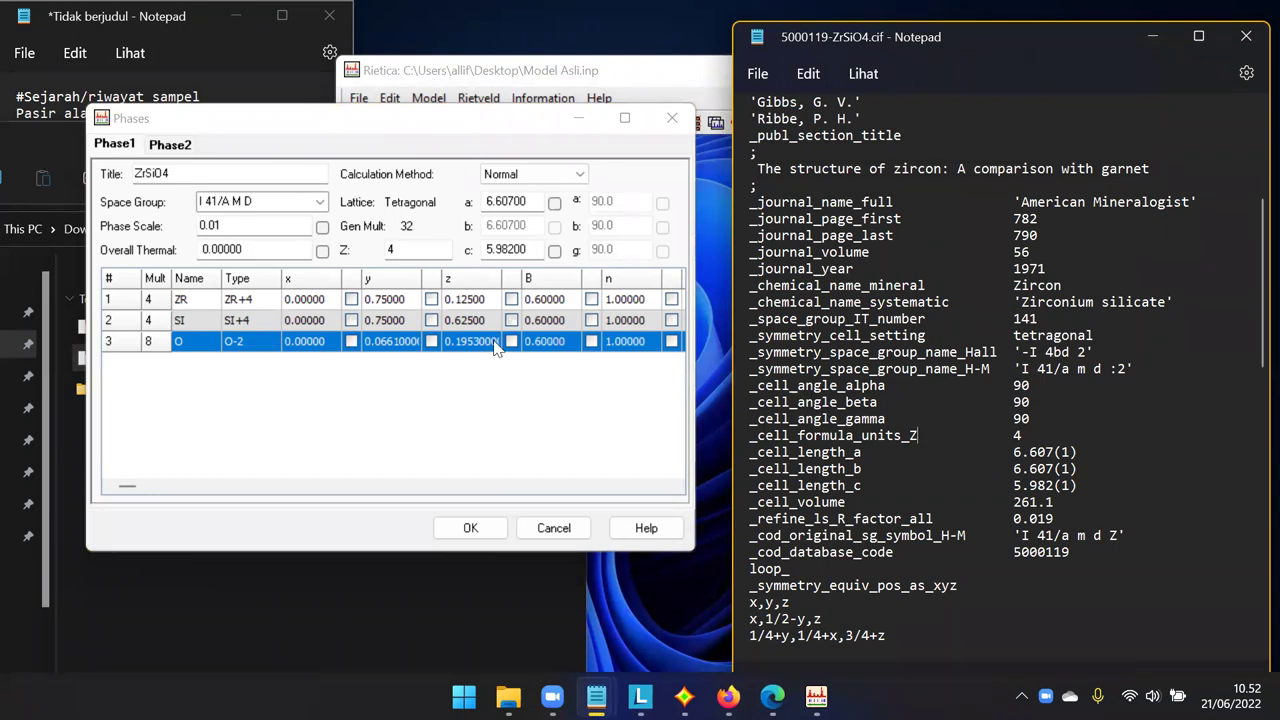
# Check Phase1's space group against the H-M symbol and IT number in the ZrSiO4 CIF file.
pyautogui.click(183, 207)
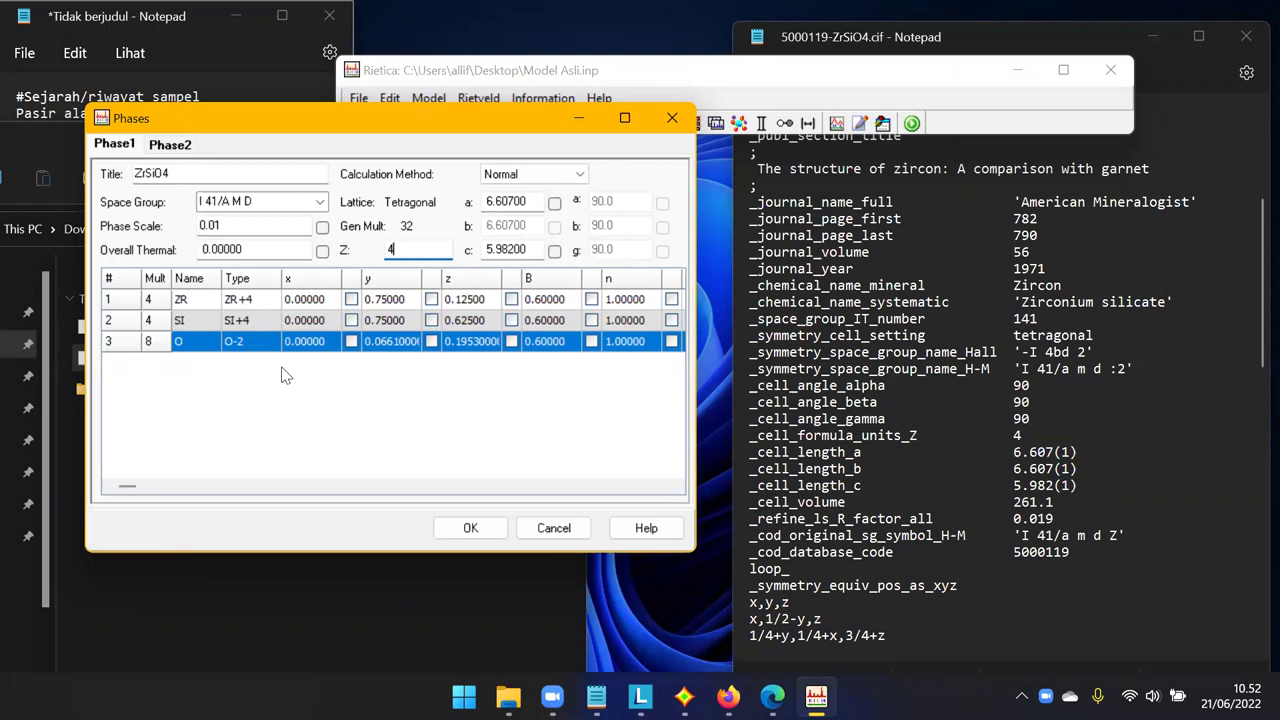
pyautogui.click(418, 403)
pyautogui.click(1067, 369)
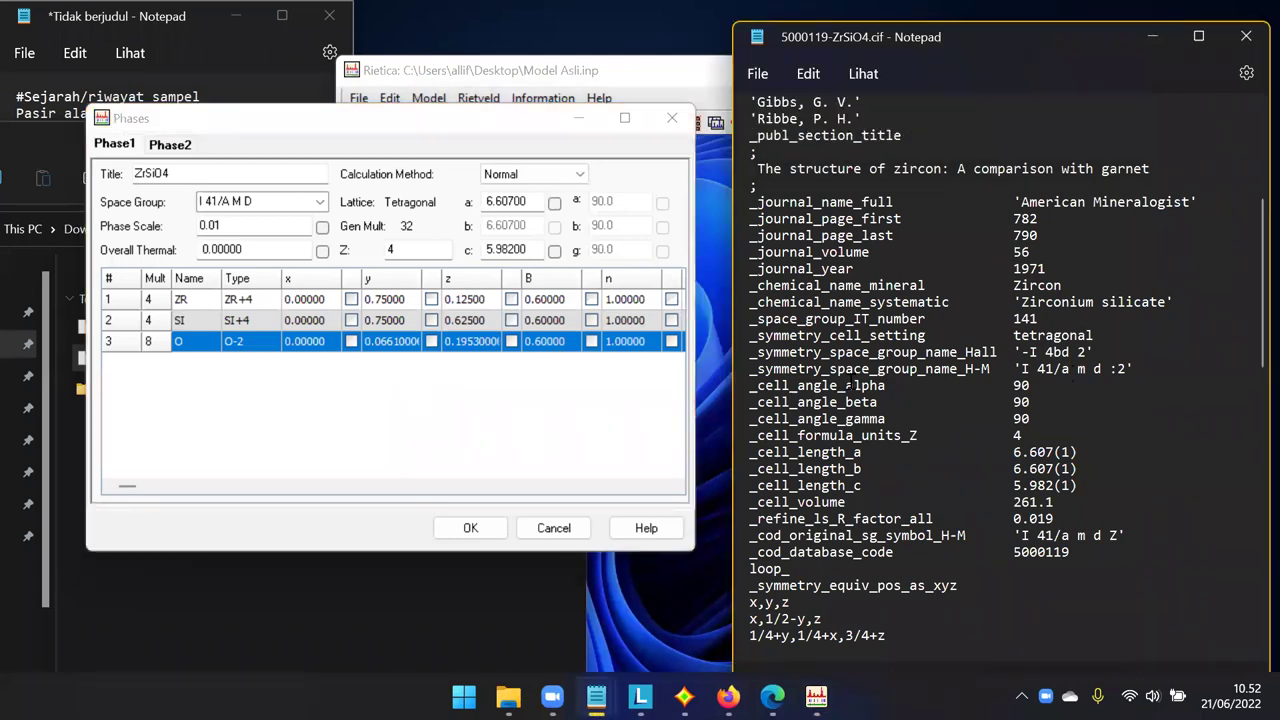
pyautogui.moveTo(1023, 369); pyautogui.dragTo(1127, 369)
pyautogui.click(1096, 396)
pyautogui.click(283, 203)
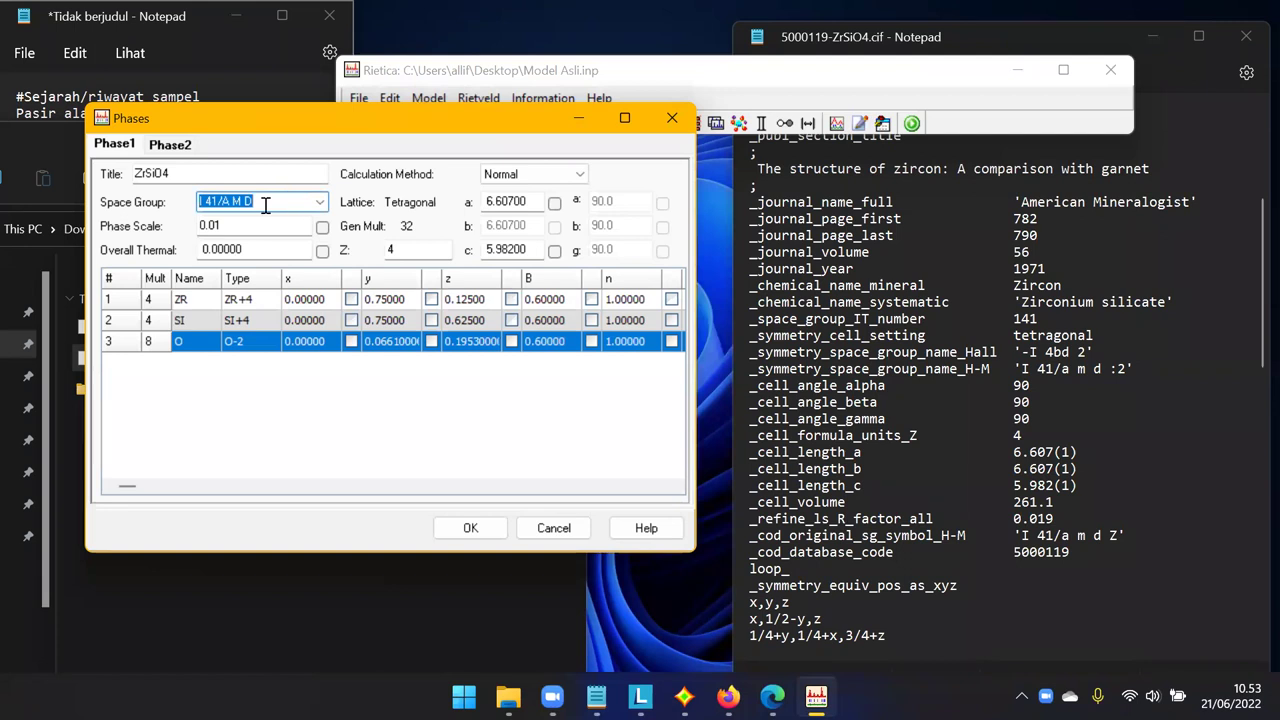
pyautogui.write('14')
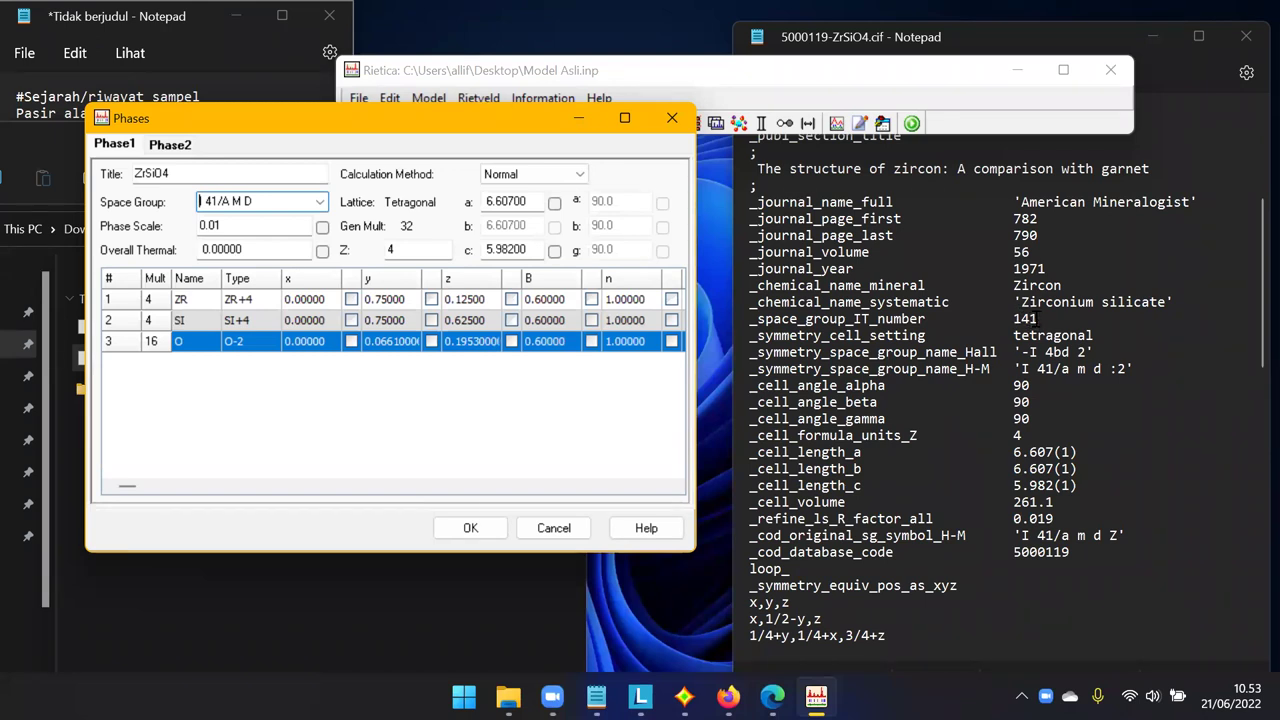
pyautogui.moveTo(1039, 318); pyautogui.dragTo(1017, 319)
pyautogui.click(1038, 368)
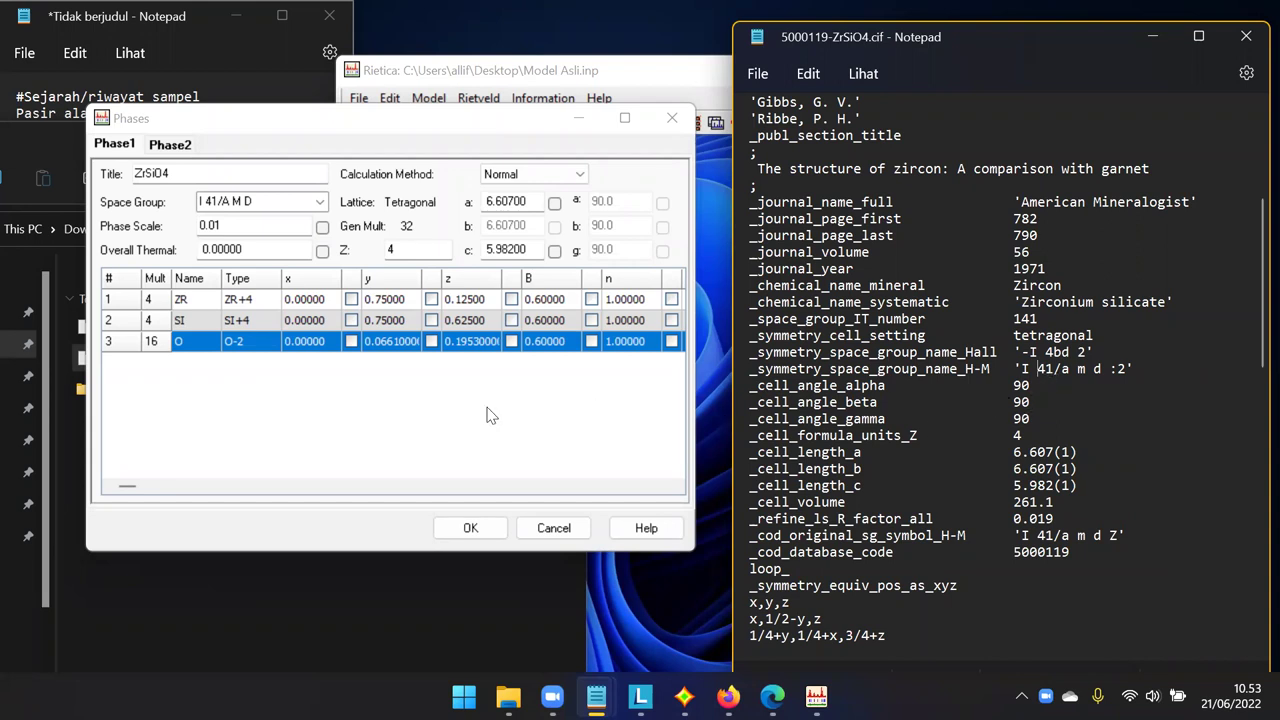
# Set all atoms of Phase1 to full occupancies.
pyautogui.click(195, 180)
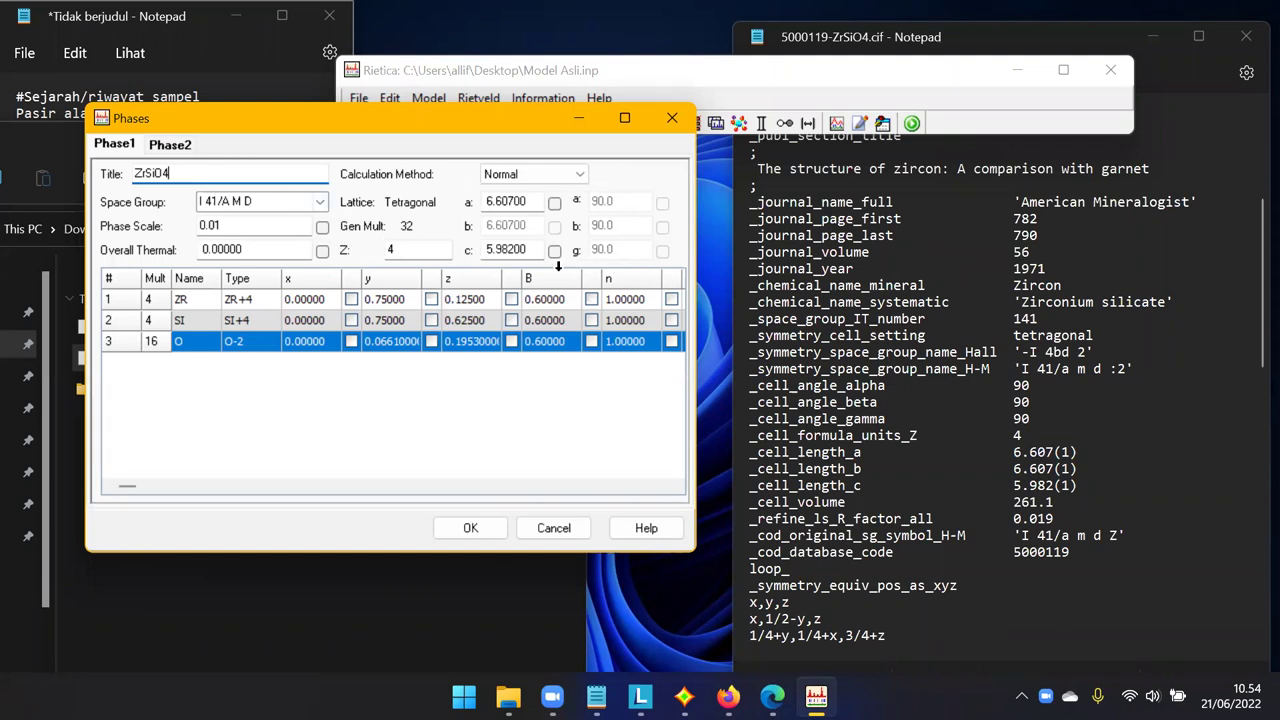
pyautogui.click(167, 174)
pyautogui.rightClick(637, 285)
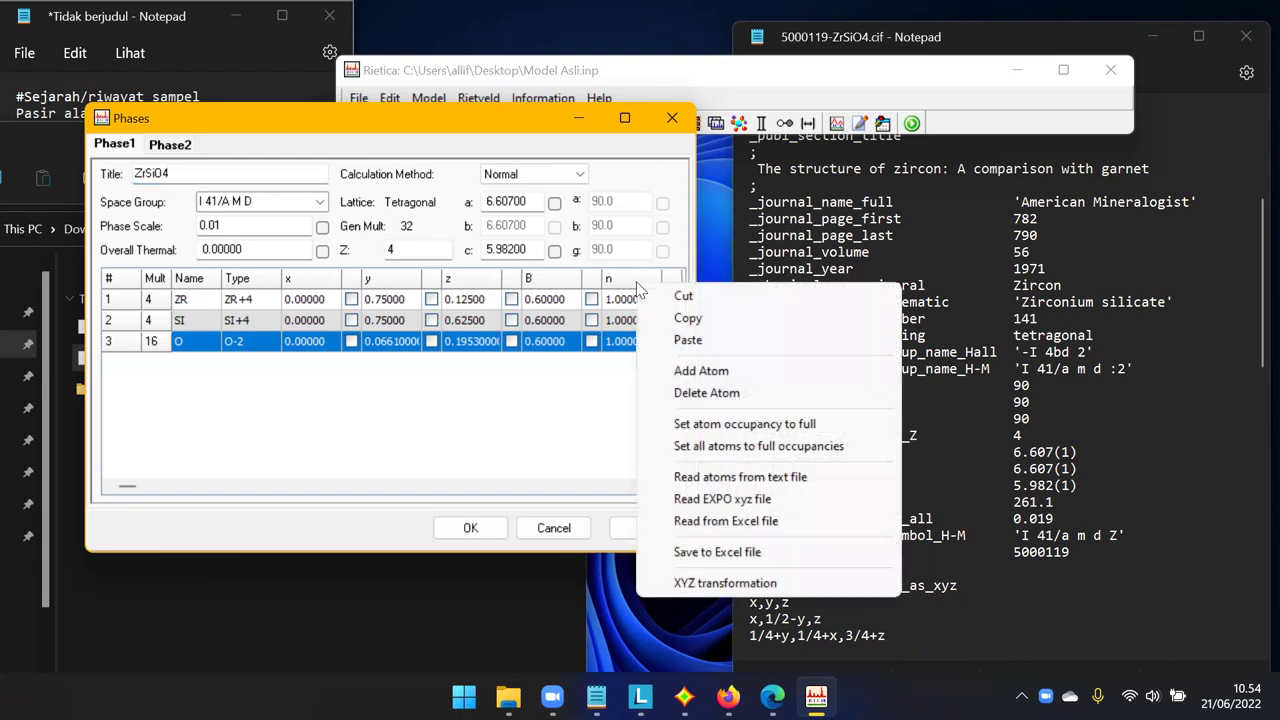
pyautogui.click(735, 448)
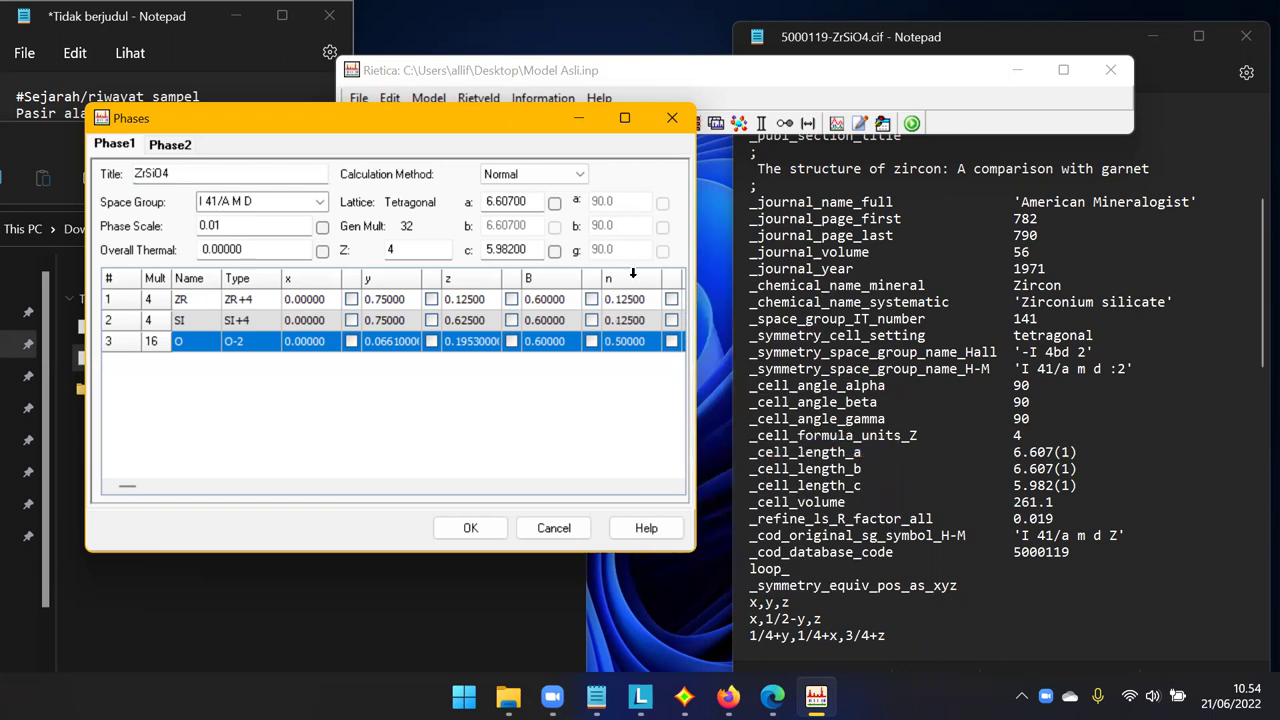
pyautogui.rightClick(633, 283)
pyautogui.click(738, 447)
# Switch to Phase2 and load 9005032-Quartz.cif from Downloads into the Notepad window showing the ZrSiO4 CIF file.
pyautogui.click(178, 146)
pyautogui.click(613, 348)
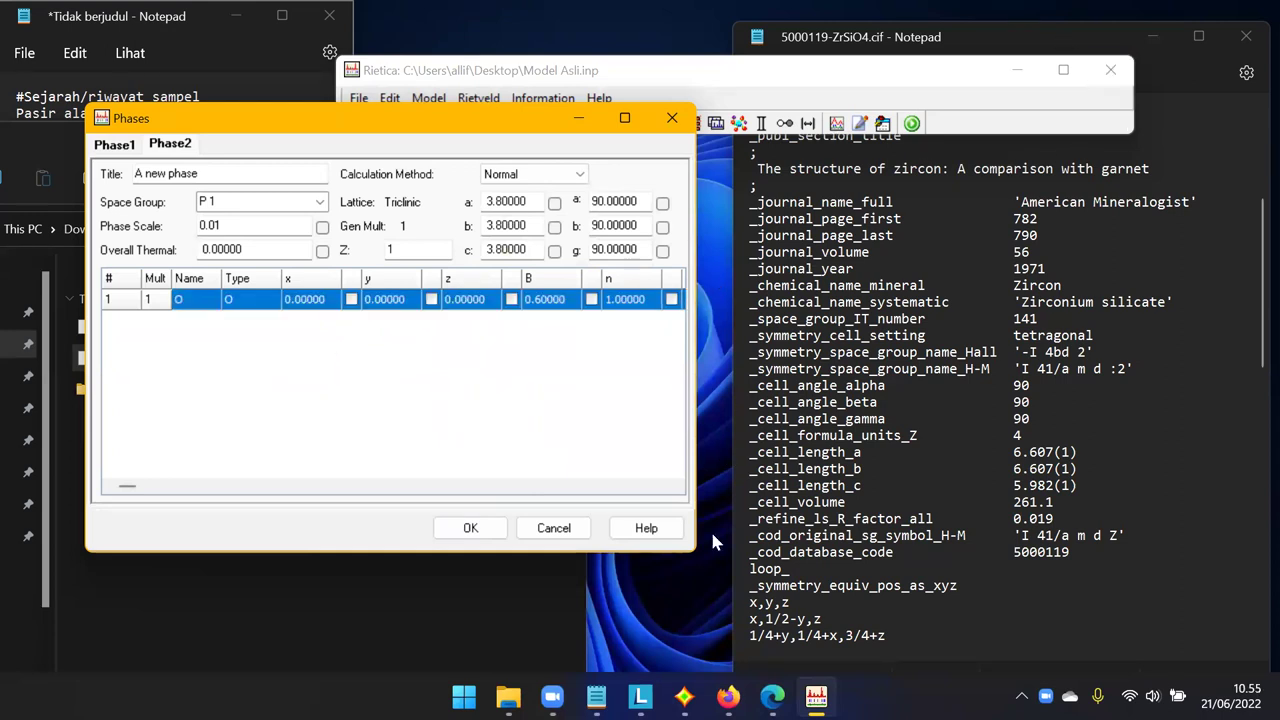
pyautogui.click(508, 697)
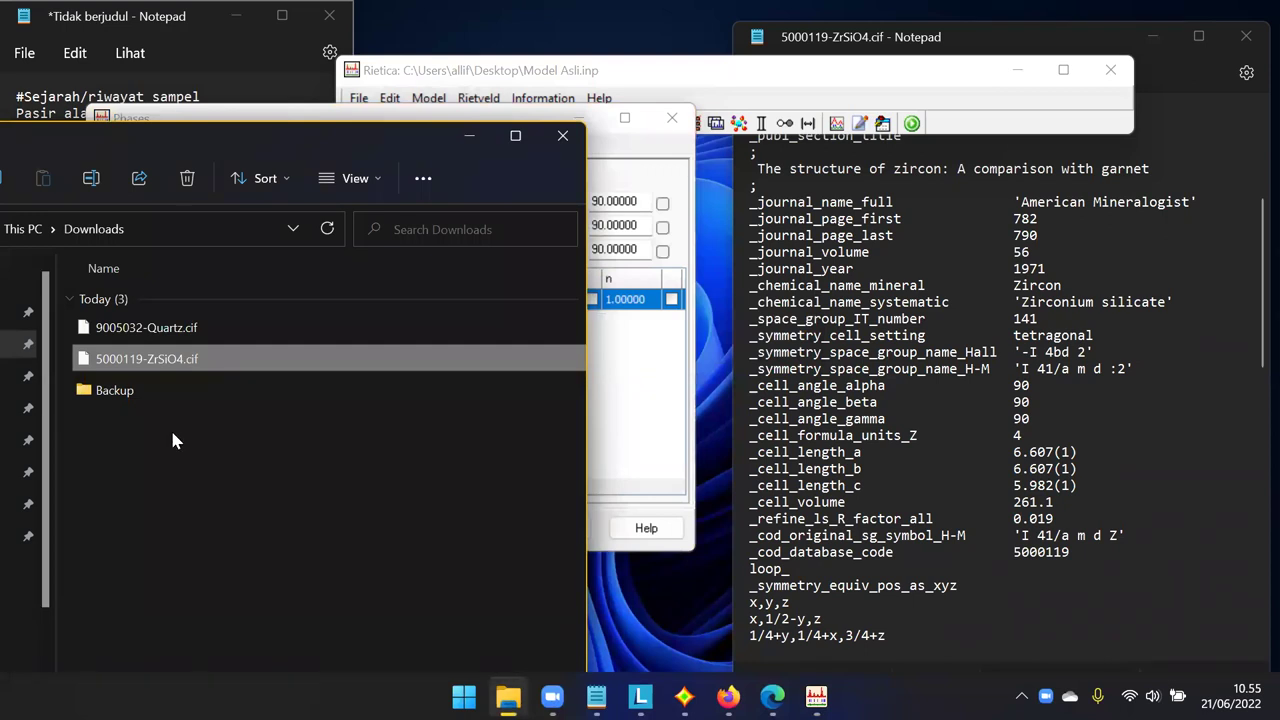
pyautogui.moveTo(100, 328); pyautogui.dragTo(505, 212)
pyautogui.moveTo(993, 370); pyautogui.dragTo(993, 370)
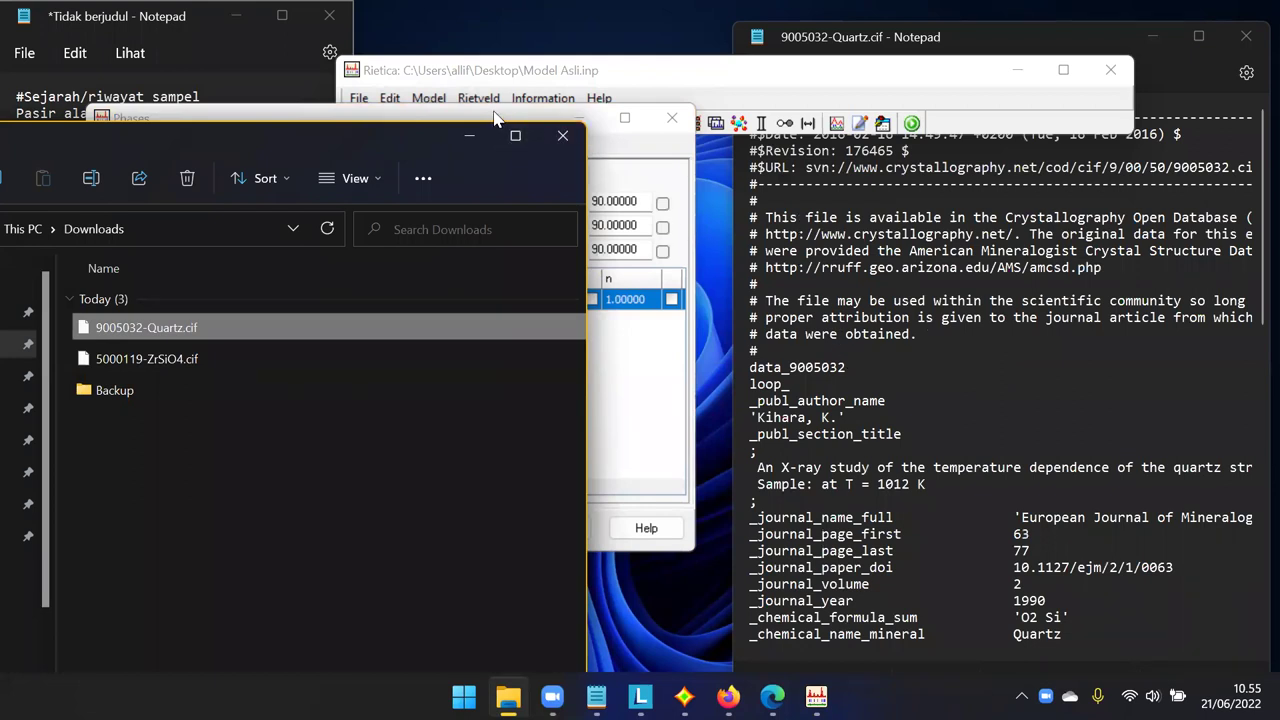
# Replace the title of Phase2 with Quartz, the mineral name in the CIF file.
pyautogui.click(640, 160)
pyautogui.scroll(-2, 987, 322)
pyautogui.scroll(-5, 987, 322)
pyautogui.scroll(3, 987, 322)
pyautogui.moveTo(242, 170); pyautogui.dragTo(106, 204)
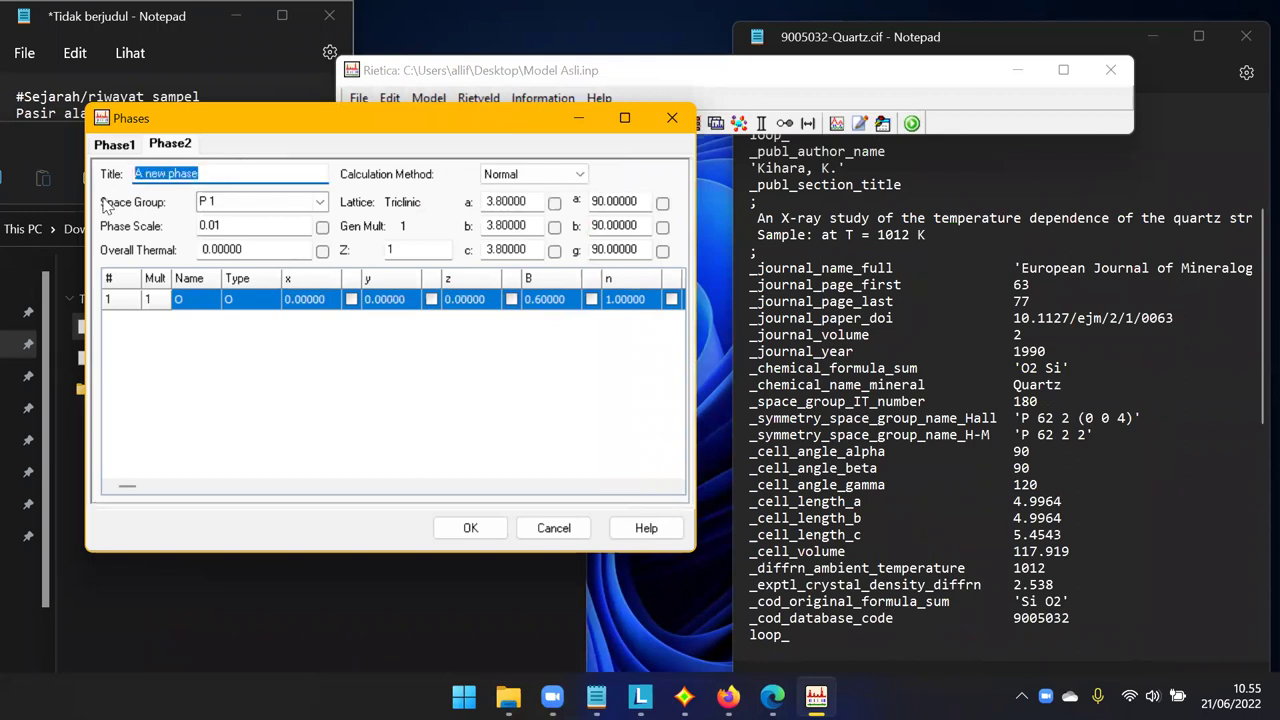
pyautogui.write('Quartz')
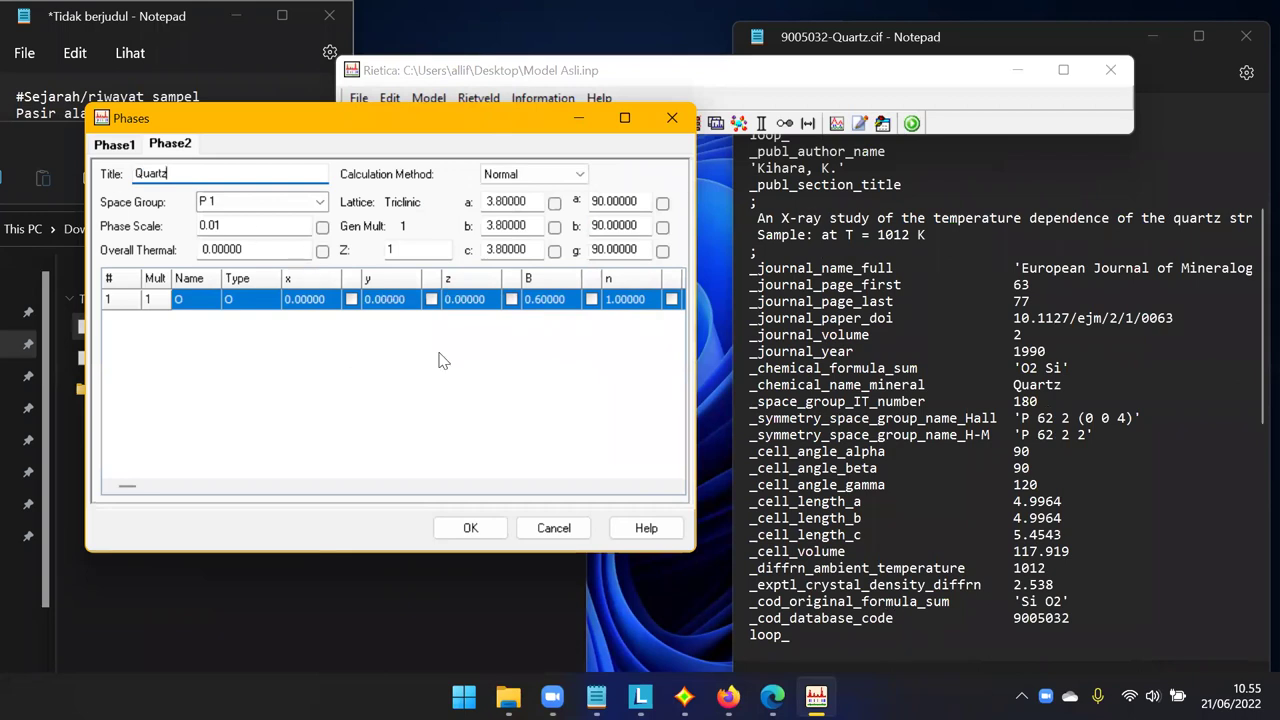
# Look up the H-M space group symbol in the 9005032-Quartz.cif file.
pyautogui.click(1063, 388)
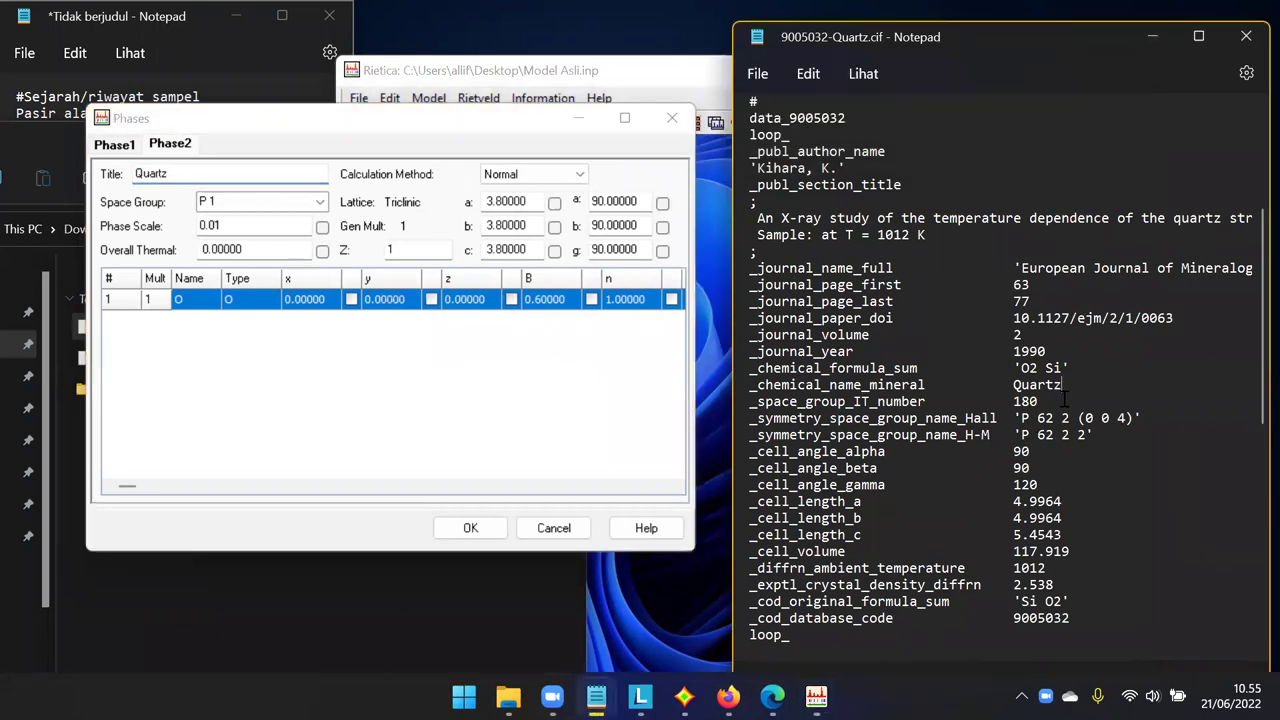
pyautogui.scroll(-2, 1066, 398)
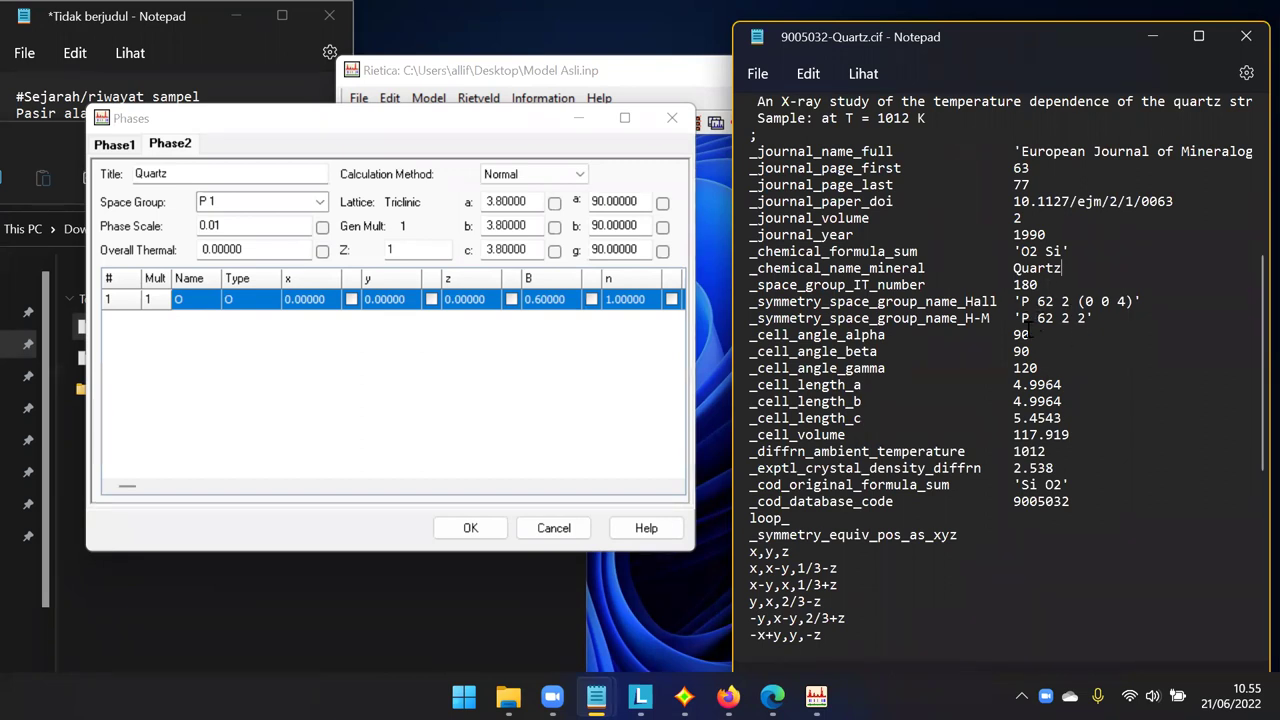
pyautogui.moveTo(1020, 318); pyautogui.dragTo(1072, 318)
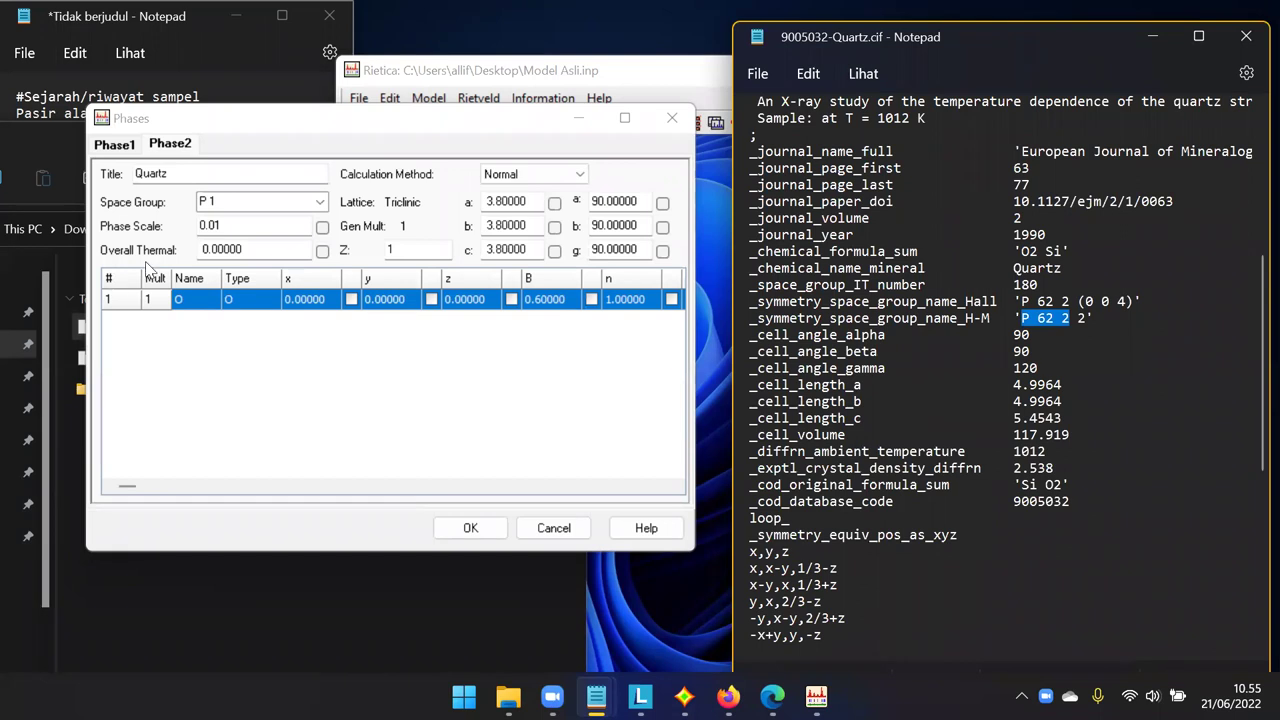
# Add a new third phase to the model and compare it with Phase2.
pyautogui.rightClick(197, 148)
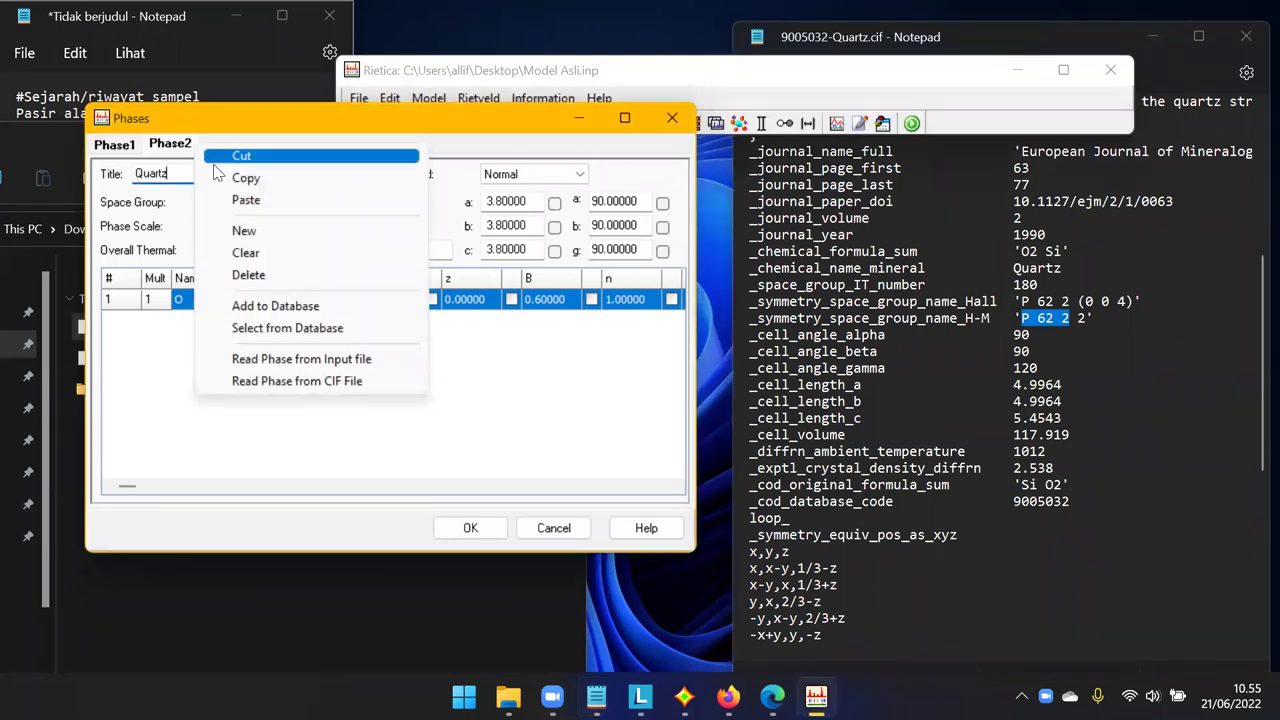
pyautogui.click(256, 238)
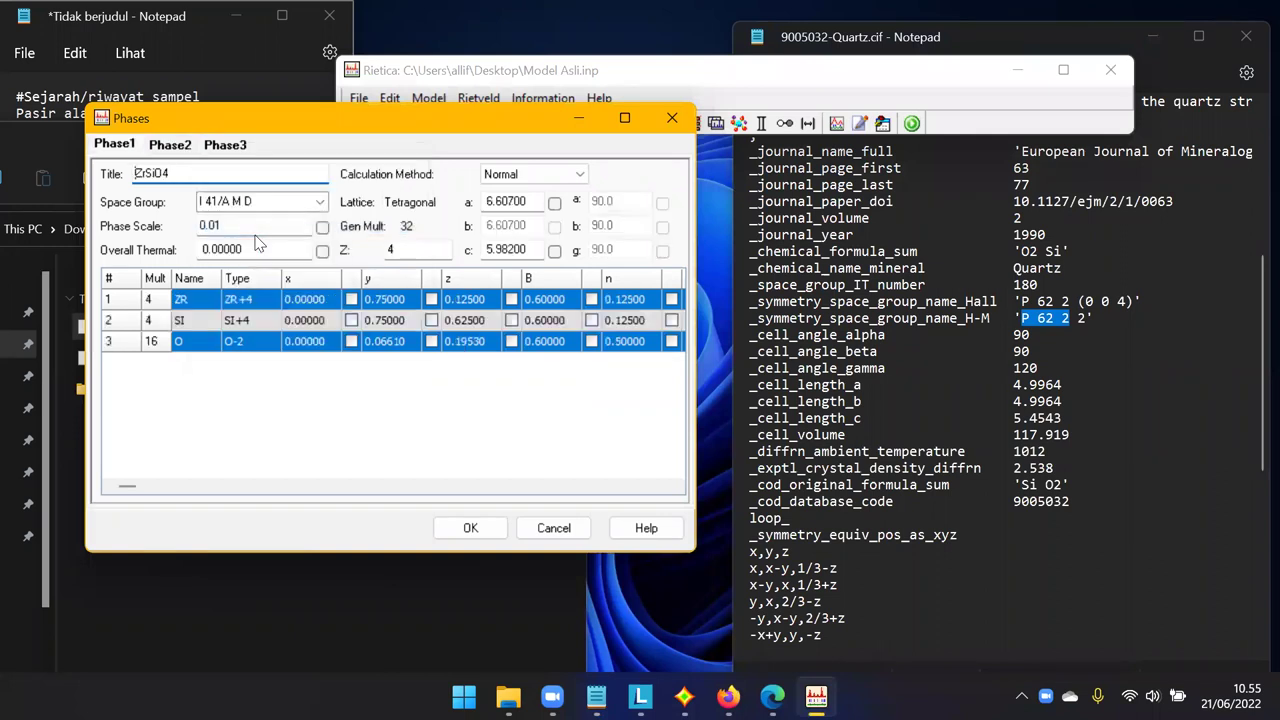
pyautogui.click(187, 147)
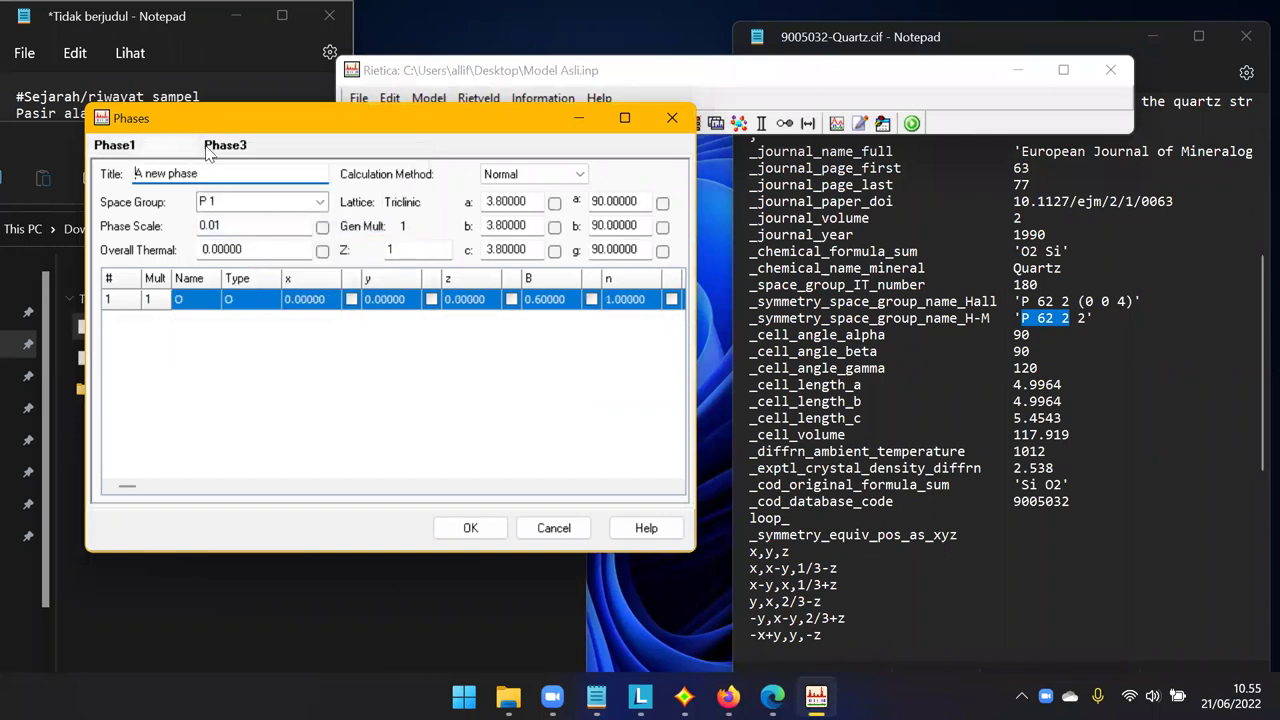
pyautogui.click(226, 147)
pyautogui.click(185, 150)
pyautogui.click(210, 150)
# Delete Phase3 and switch to Phase2, keeping the changes.
pyautogui.rightClick(215, 152)
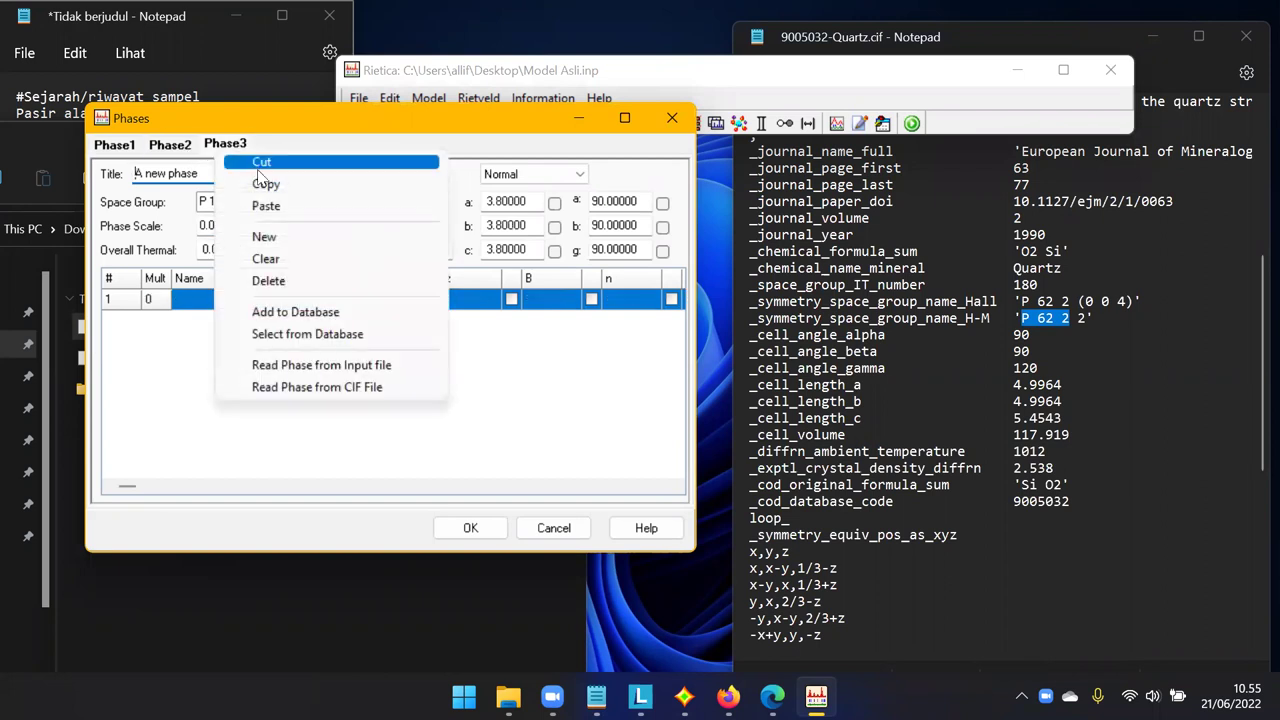
pyautogui.click(268, 281)
pyautogui.click(170, 148)
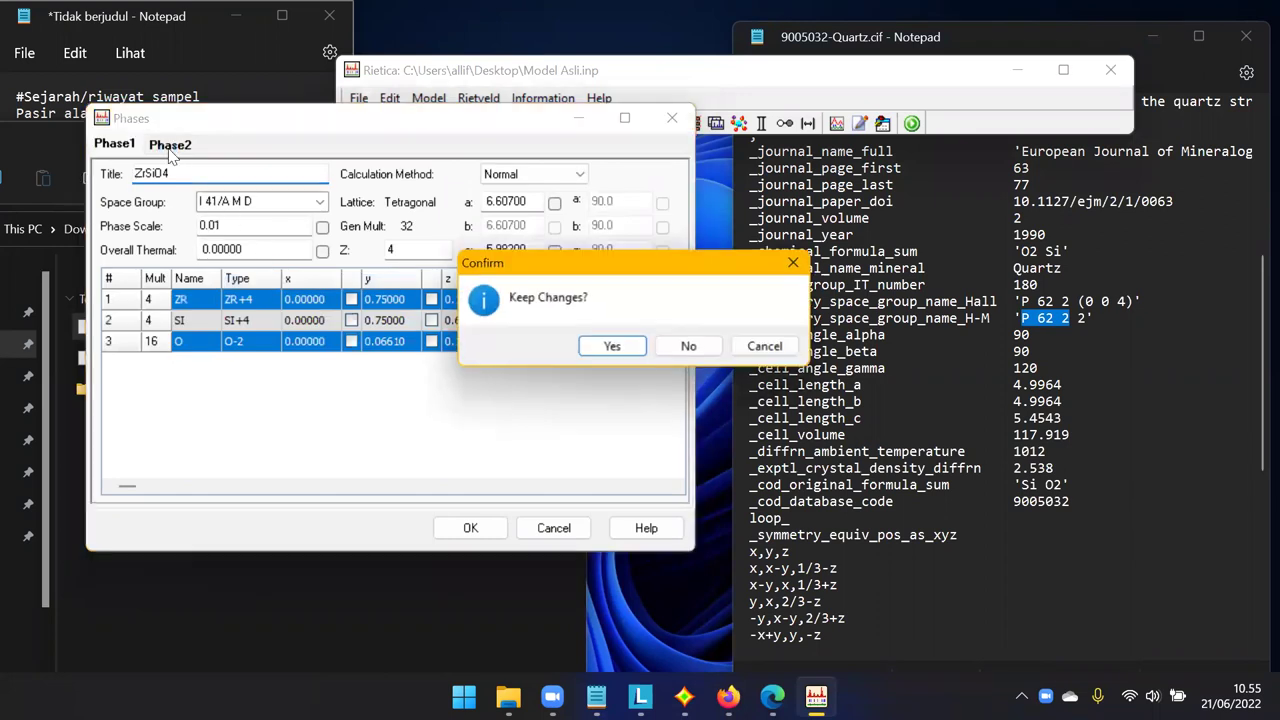
pyautogui.click(611, 346)
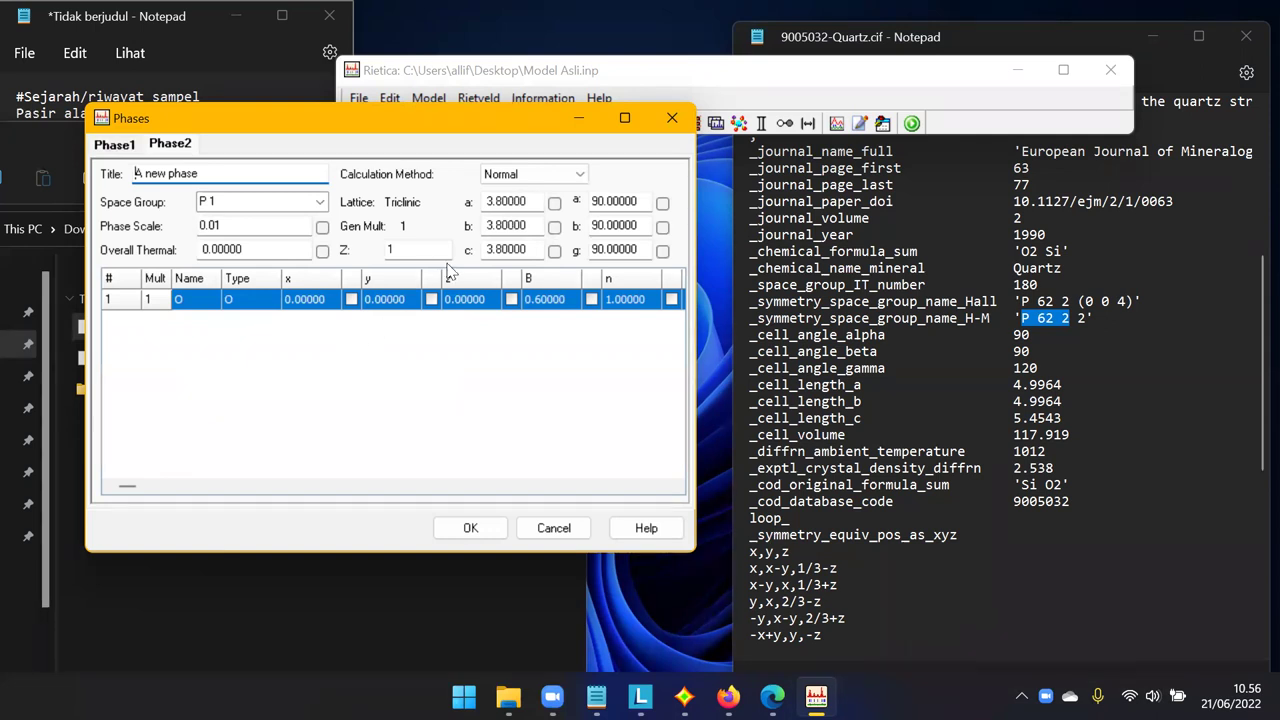
# Replace the title of Phase2 with quartz.
pyautogui.write('1')
pyautogui.moveTo(210, 175); pyautogui.dragTo(52, 187)
pyautogui.write('quartz')
# Set Phase2's space group by entering IT number 180 from the quartz CIF file.
pyautogui.click(1064, 325)
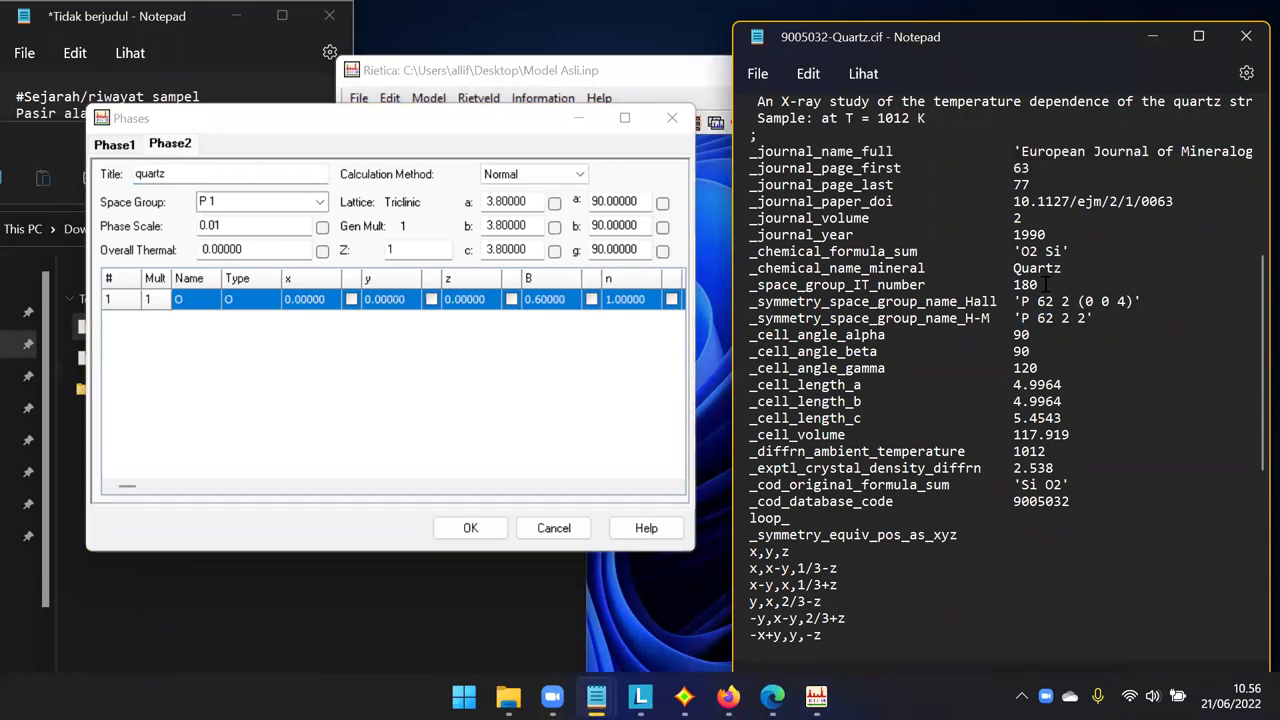
pyautogui.doubleClick(1026, 285)
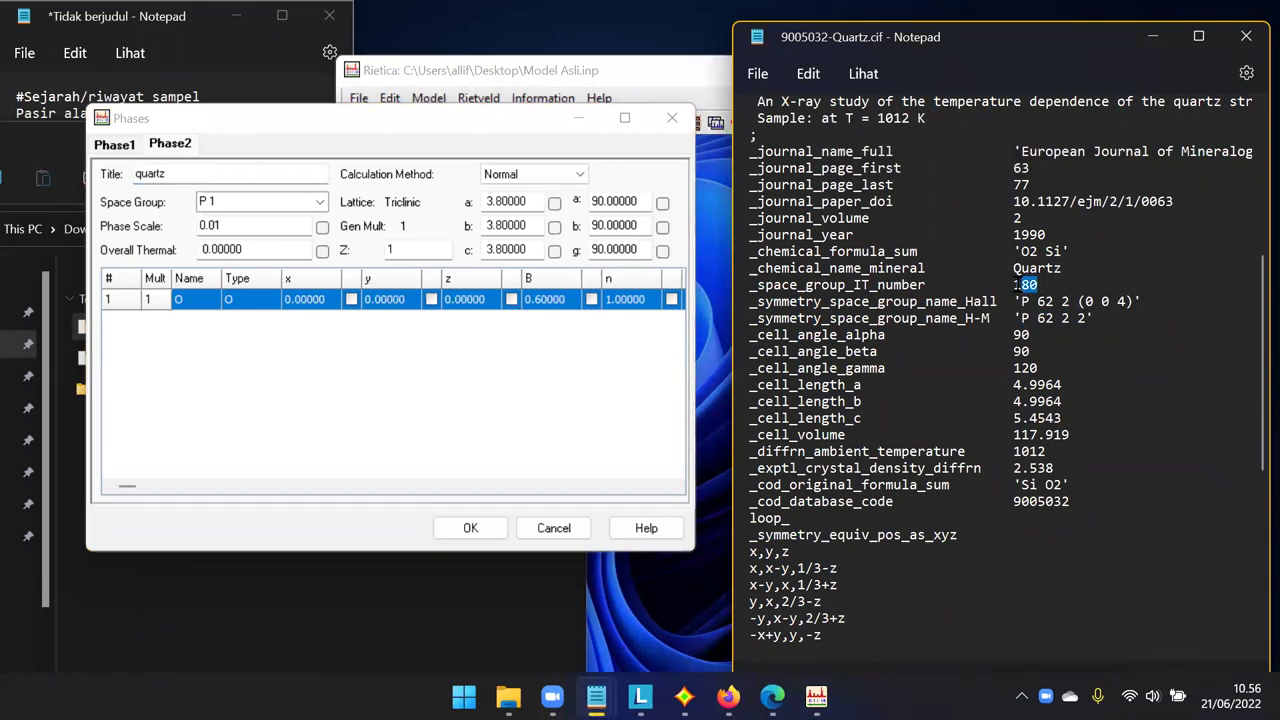
pyautogui.click(185, 215)
pyautogui.write('180')
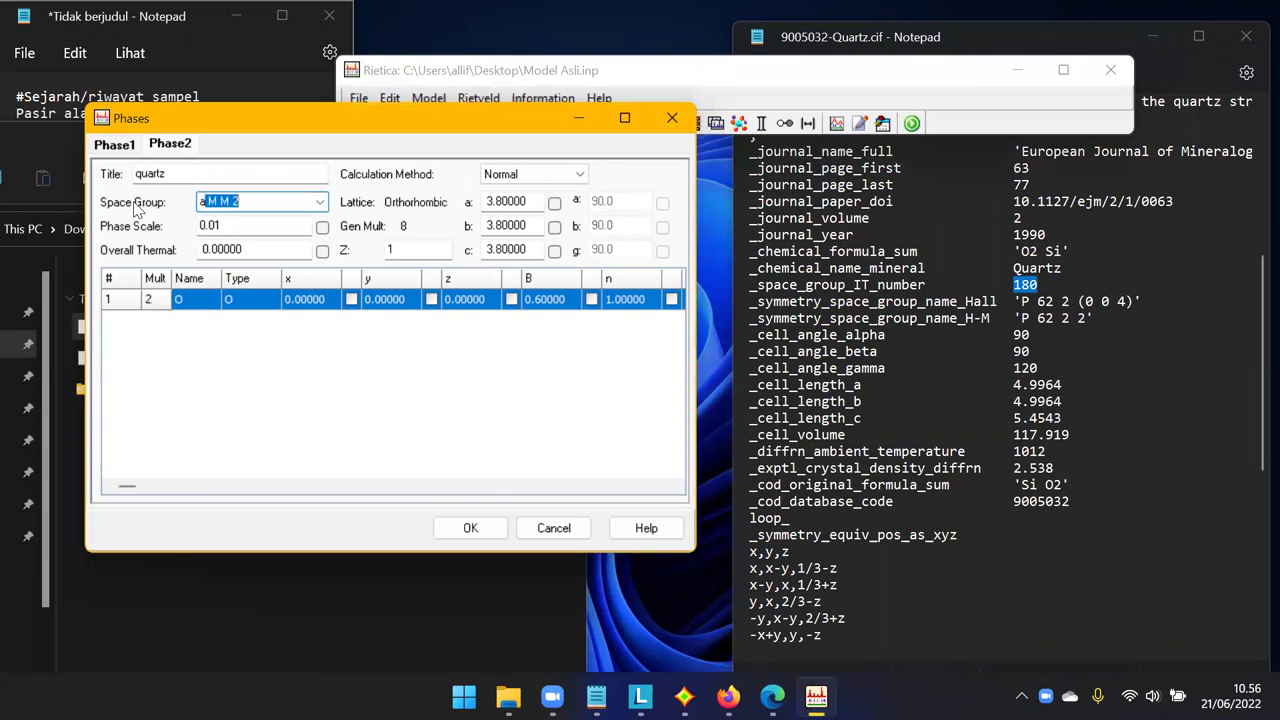
pyautogui.write('180')
pyautogui.press('BackSpace')
pyautogui.press('BackSpace')
pyautogui.press('BackSpace')
pyautogui.press('BackSpace')
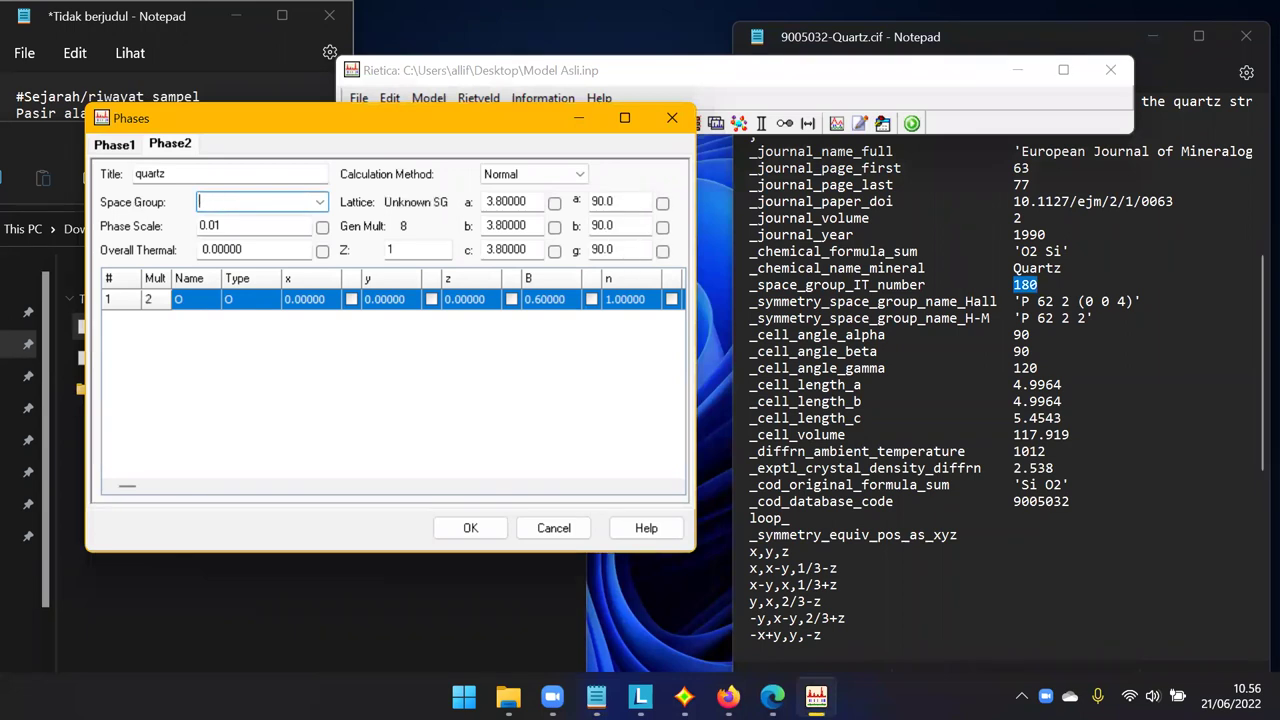
pyautogui.write('180')
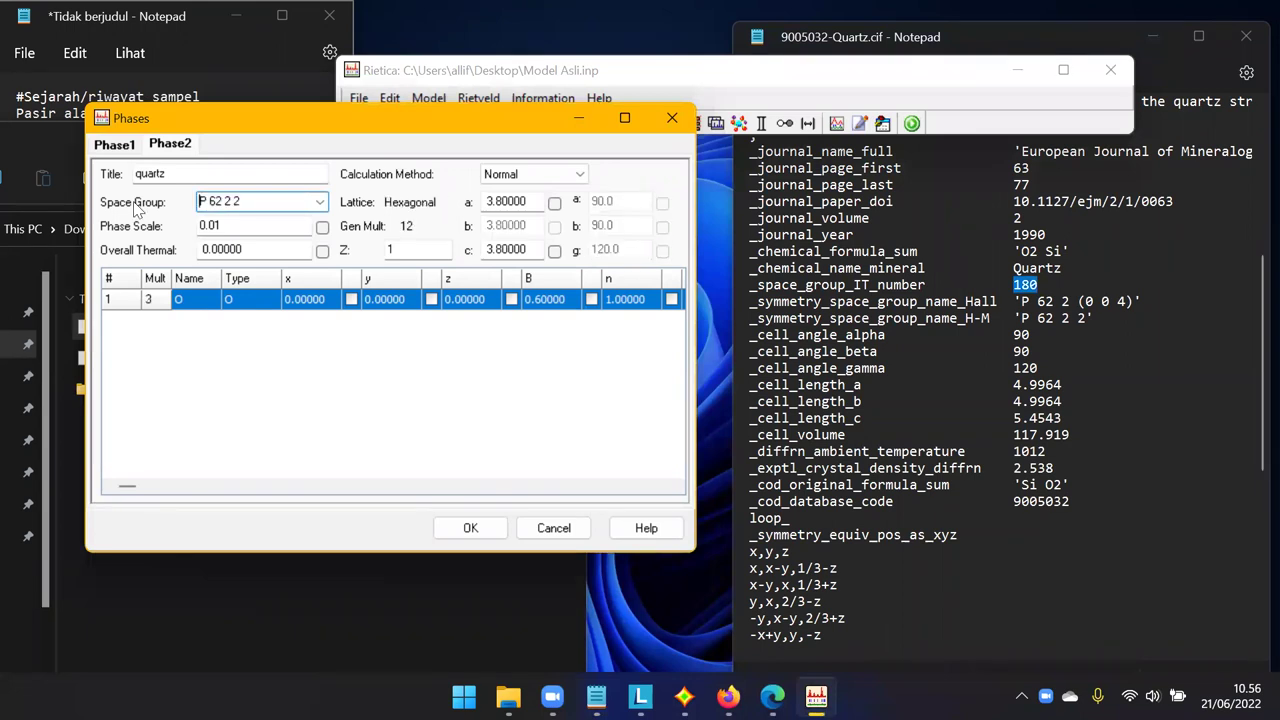
# Re-enter Phase2's space group as the H-M symbol P 62 2 2, following the quartz CIF file.
pyautogui.moveTo(245, 201); pyautogui.dragTo(190, 190)
pyautogui.click(1030, 335)
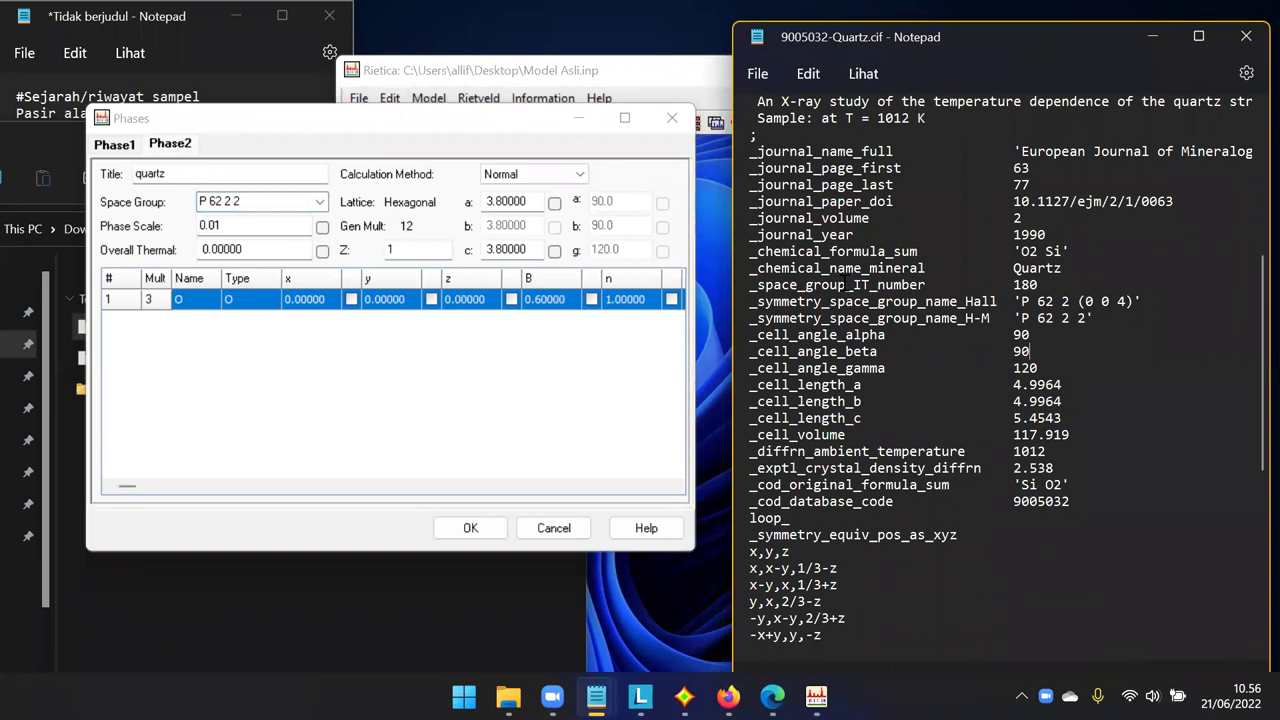
pyautogui.click(160, 218)
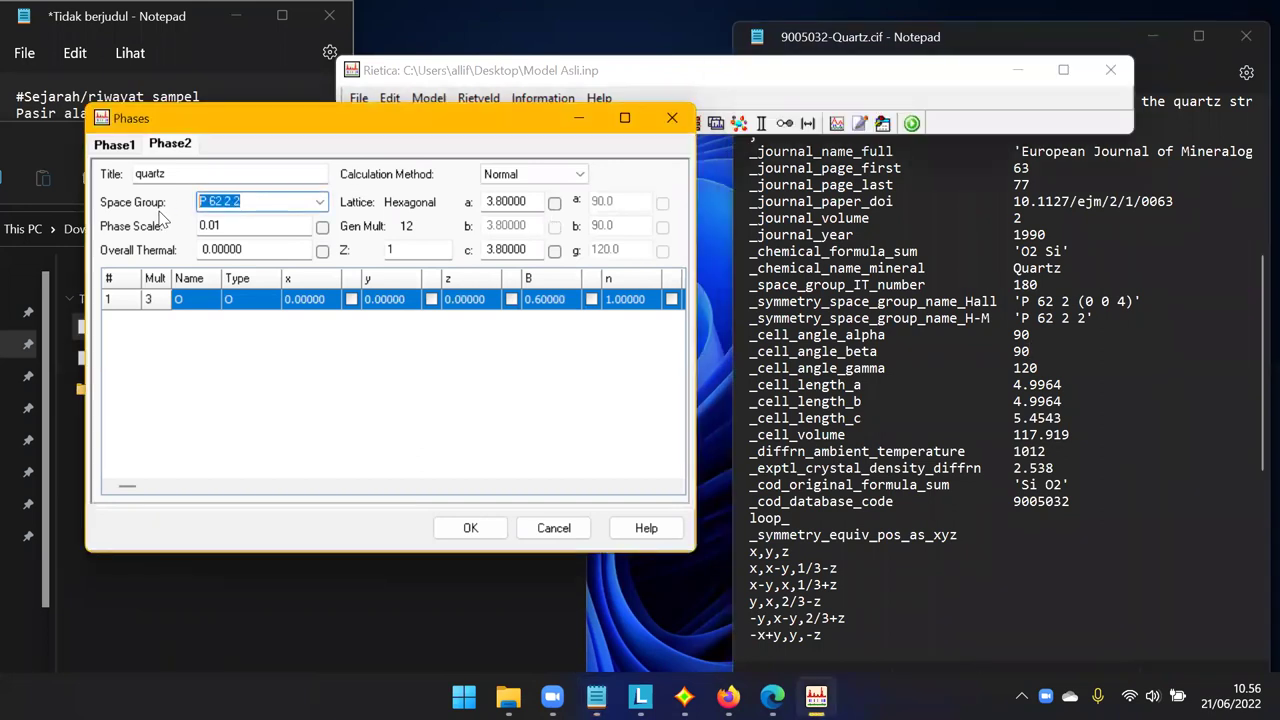
pyautogui.write('P')
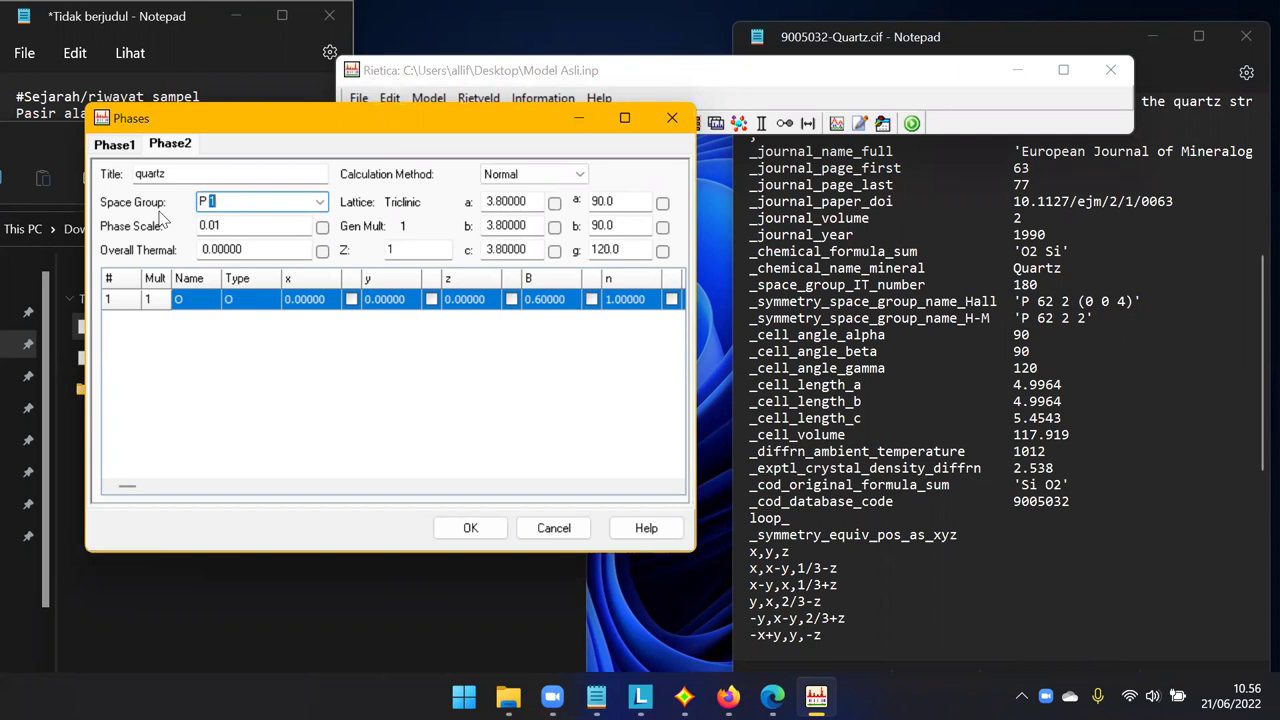
pyautogui.write('62 2 2')
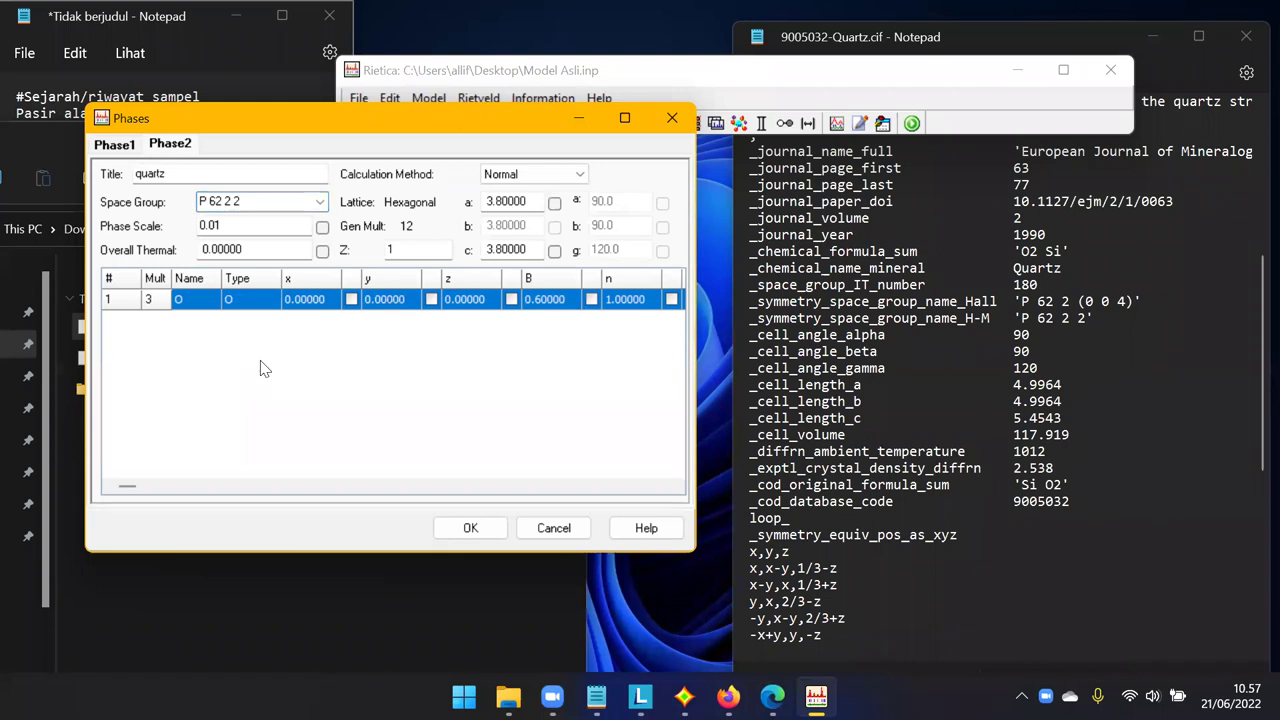
# Review the quartz CIF's cell data, and browse in File Explorer to the Rietica folder inside Match Rietica on the Desktop.
pyautogui.scroll(2, 988, 322)
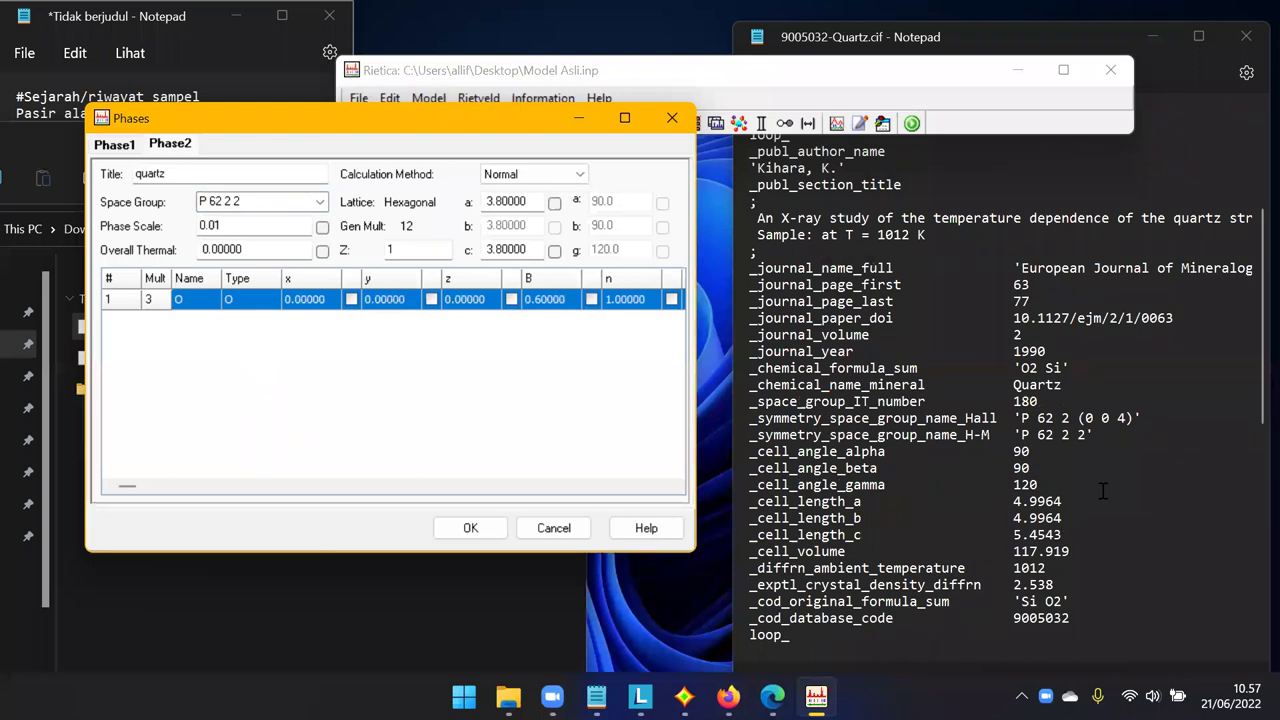
pyautogui.scroll(-2, 1102, 490)
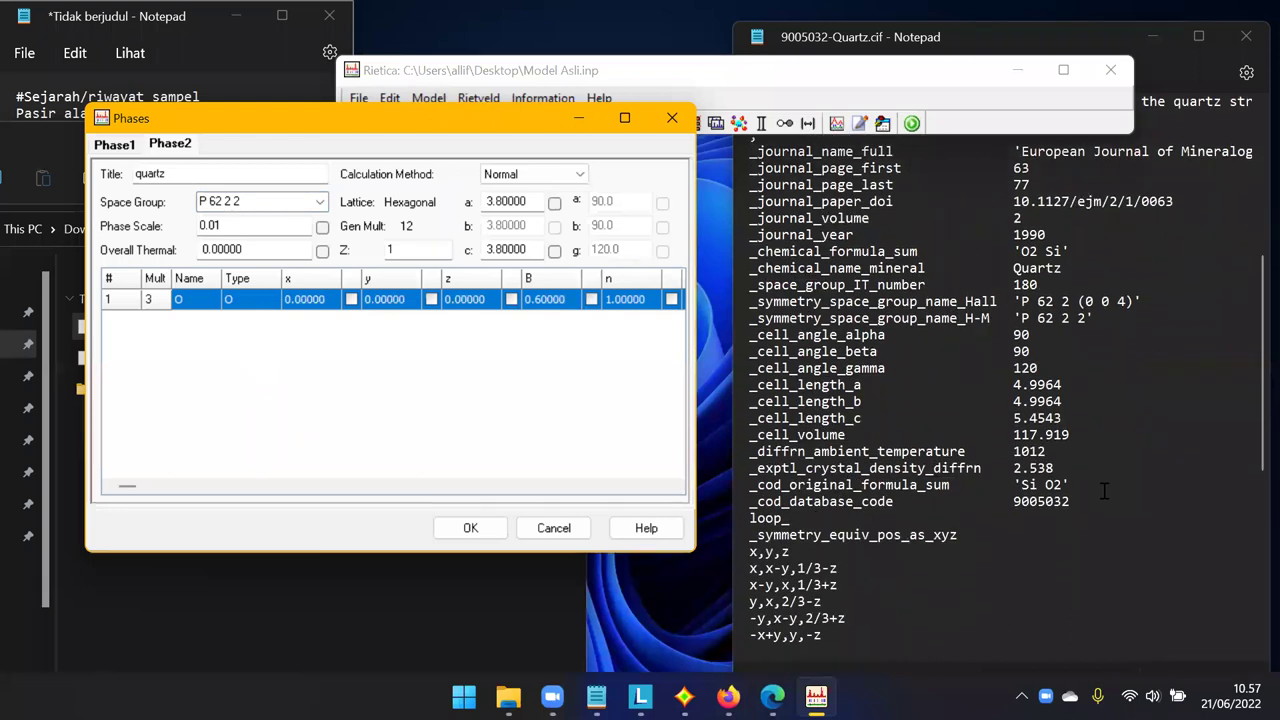
pyautogui.scroll(2, 1104, 490)
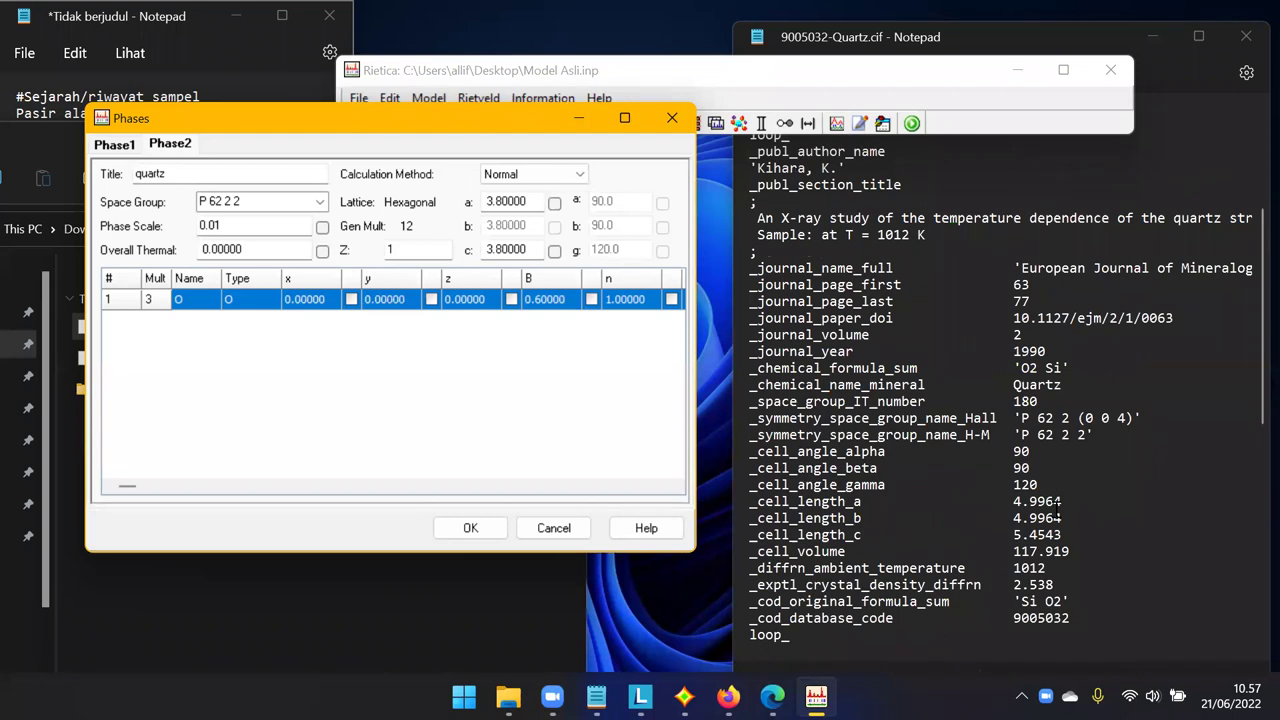
pyautogui.moveTo(507, 692)
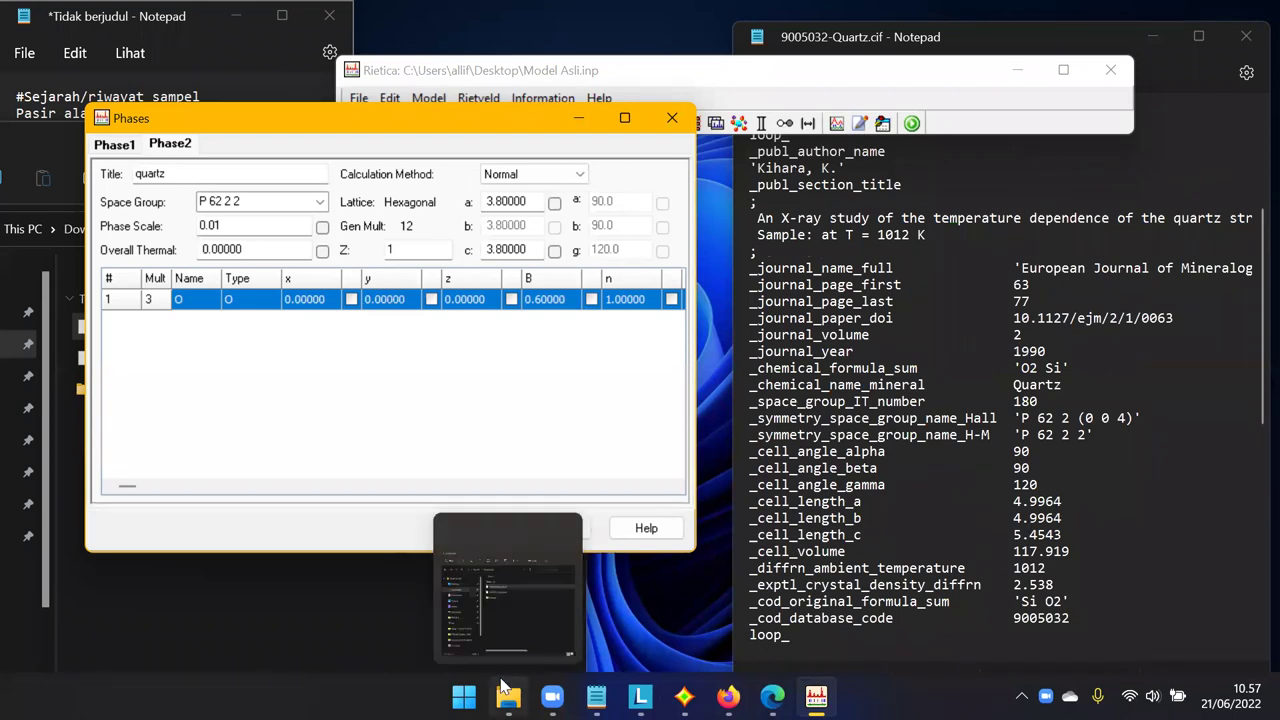
pyautogui.click(507, 653)
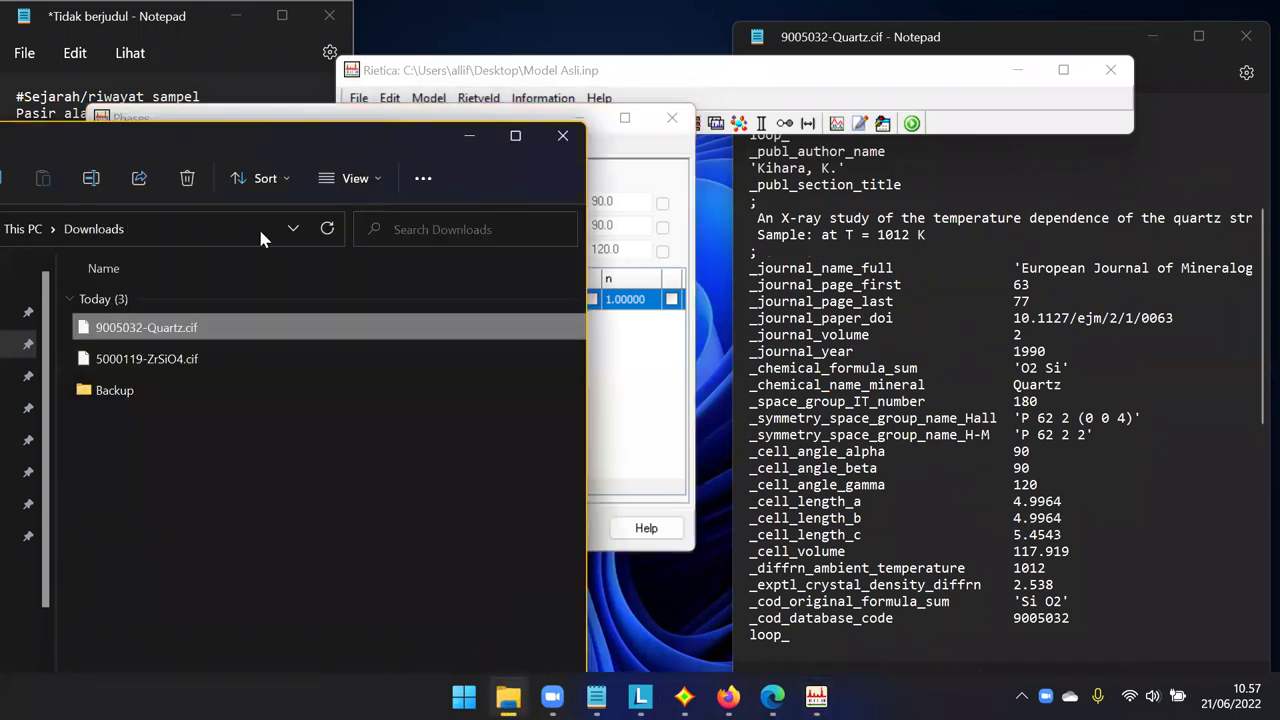
pyautogui.moveTo(232, 128); pyautogui.dragTo(446, 46)
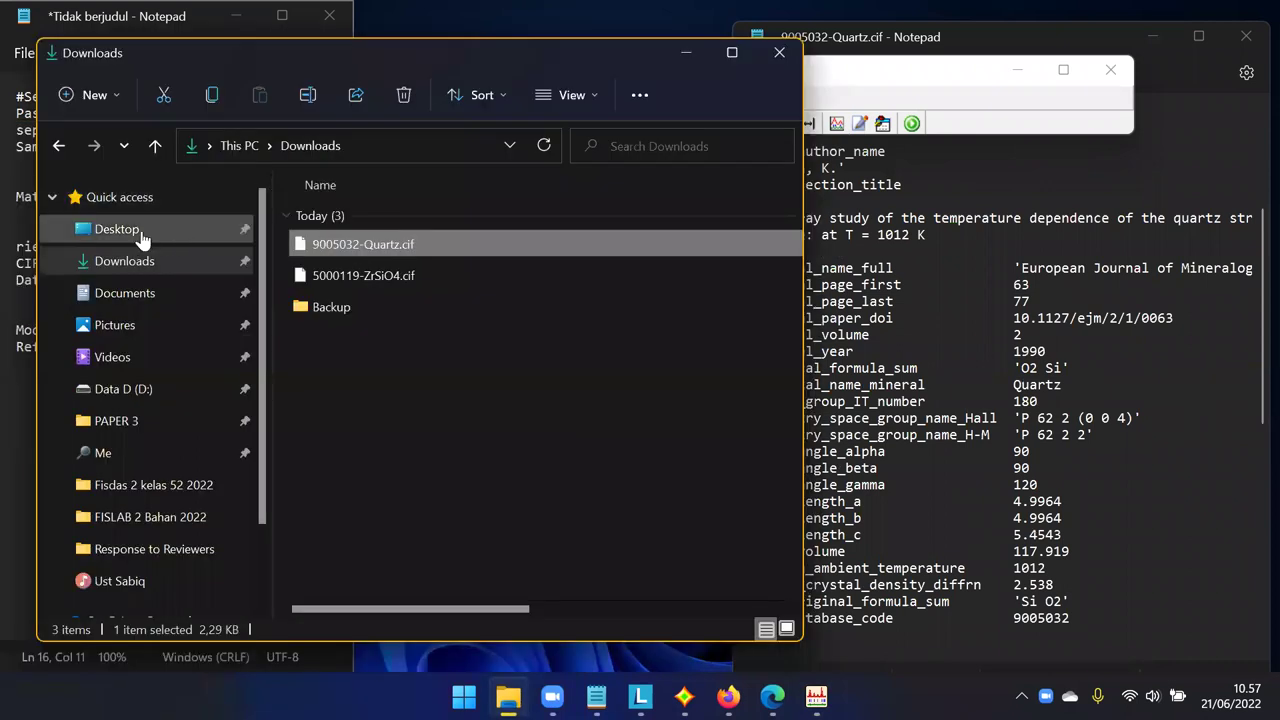
pyautogui.click(142, 234)
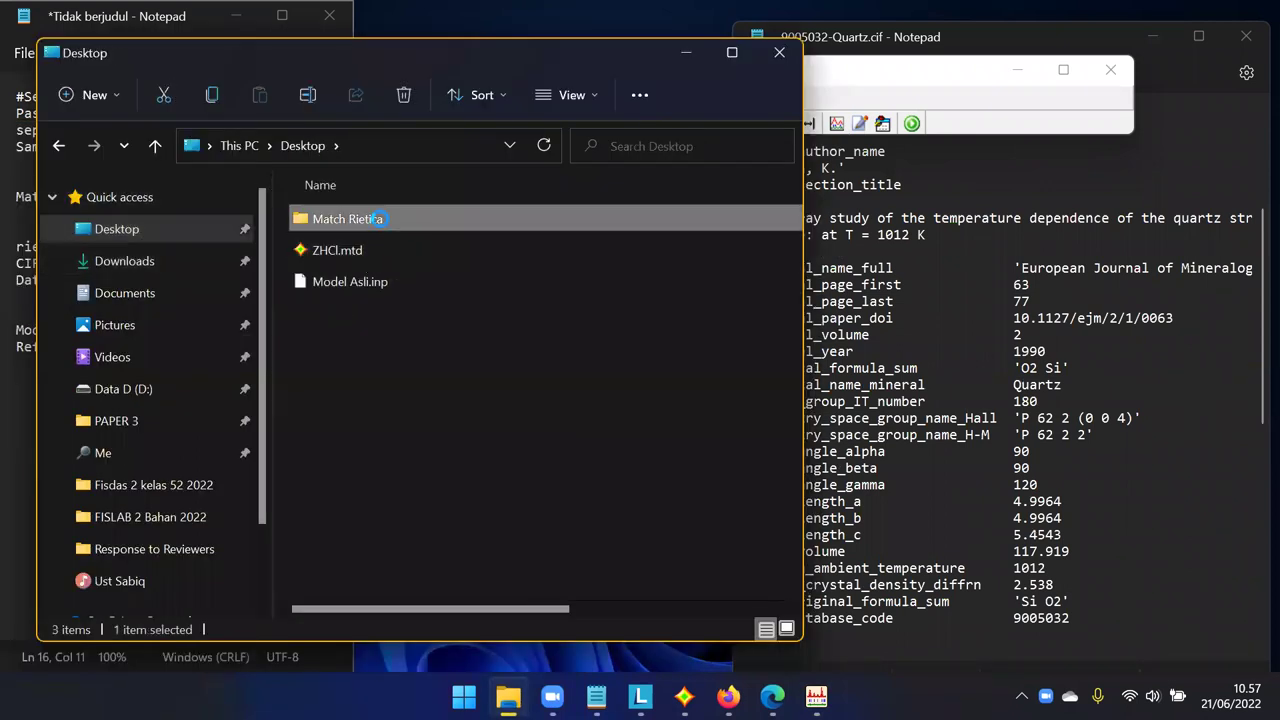
pyautogui.doubleClick(378, 223)
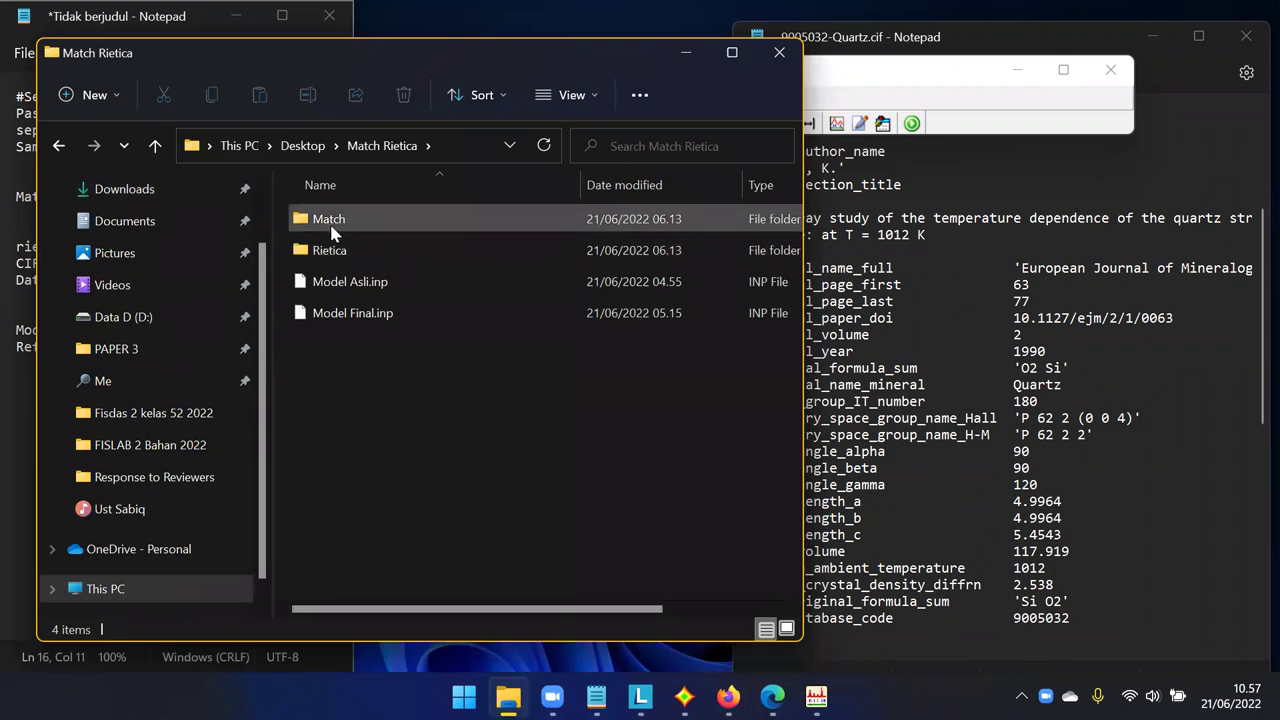
pyautogui.doubleClick(322, 252)
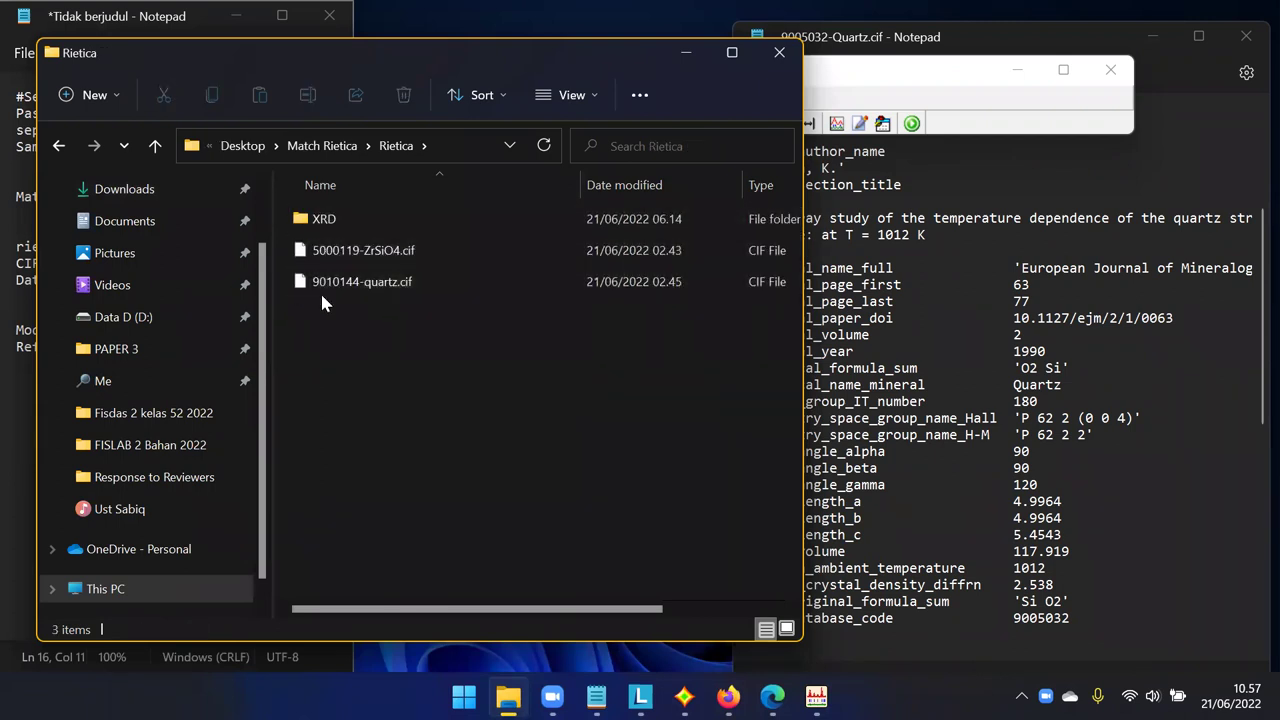
# Load 9010144-quartz.cif into a new Notepad window, examine its space group and cell data, and close it.
pyautogui.press('super')
pyautogui.write('note')
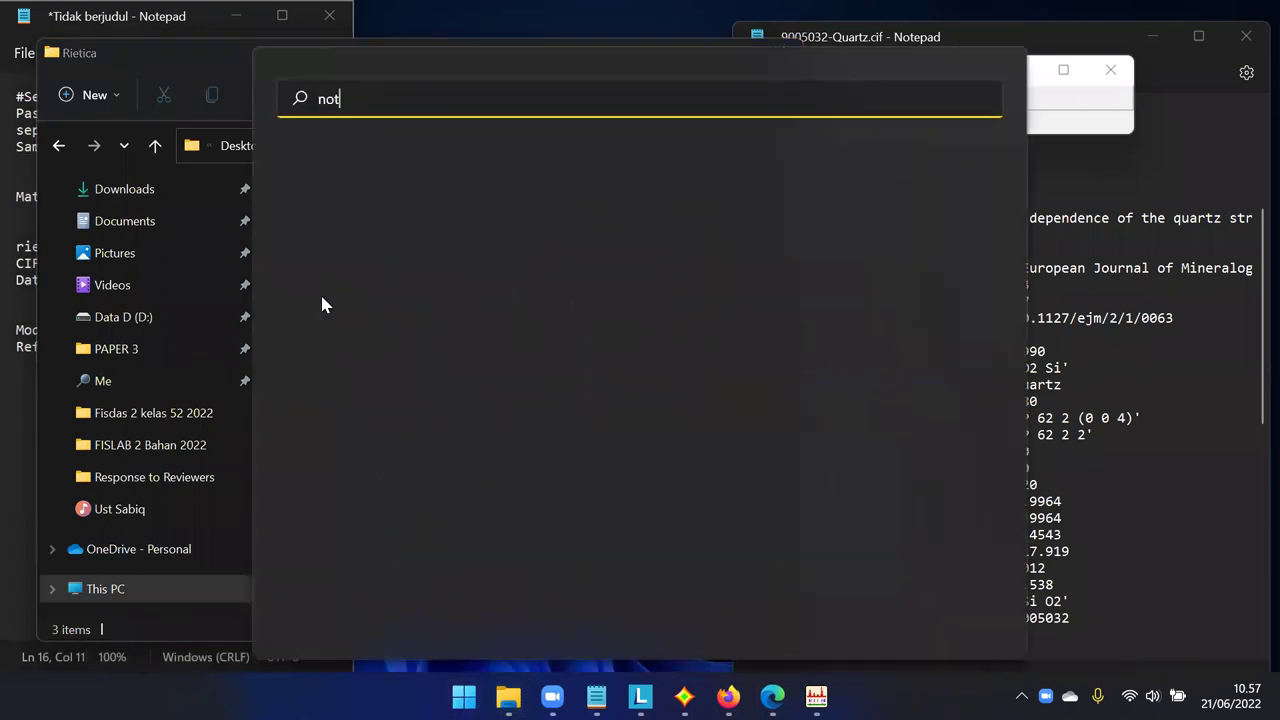
pyautogui.click(350, 264)
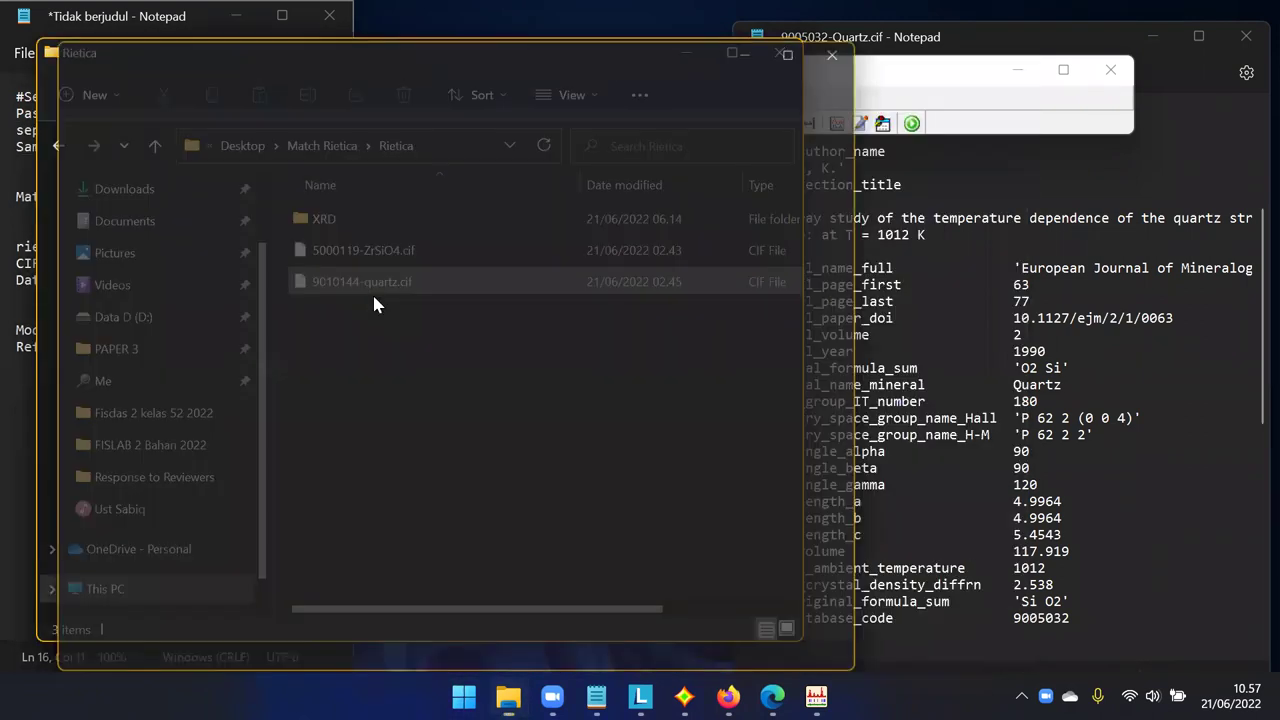
pyautogui.moveTo(131, 43); pyautogui.dragTo(502, 319)
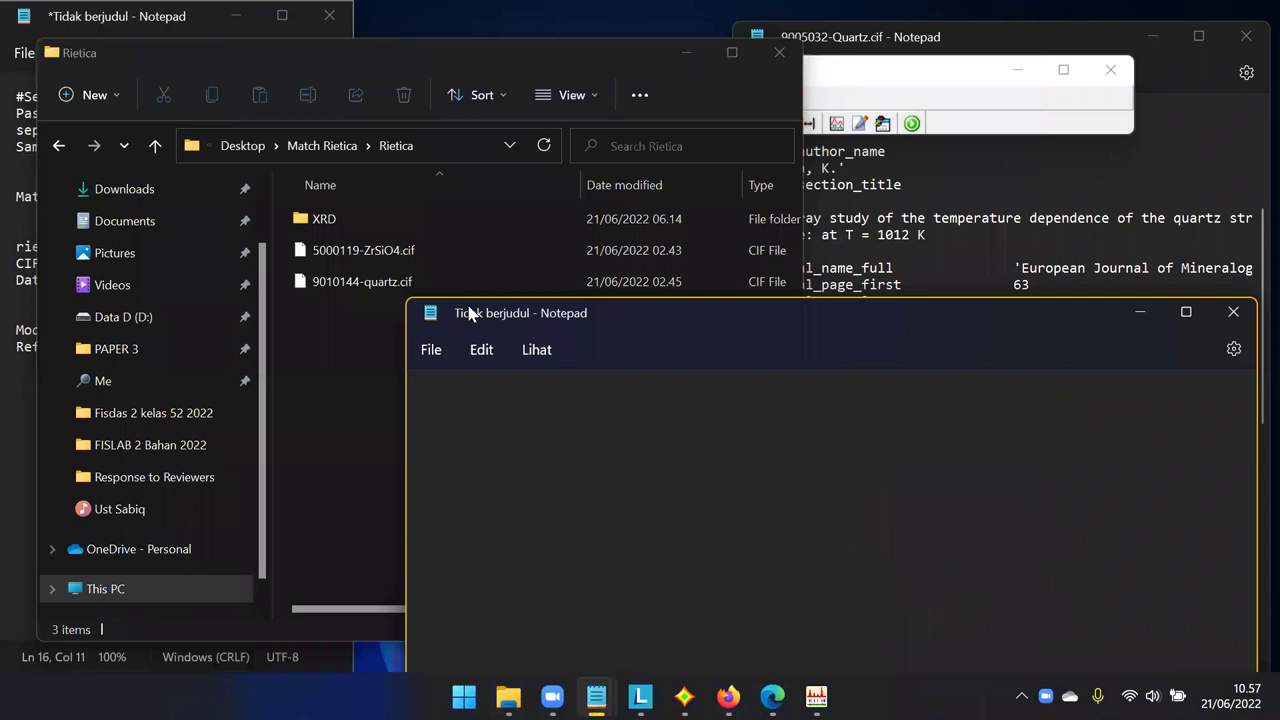
pyautogui.moveTo(322, 289); pyautogui.dragTo(660, 315)
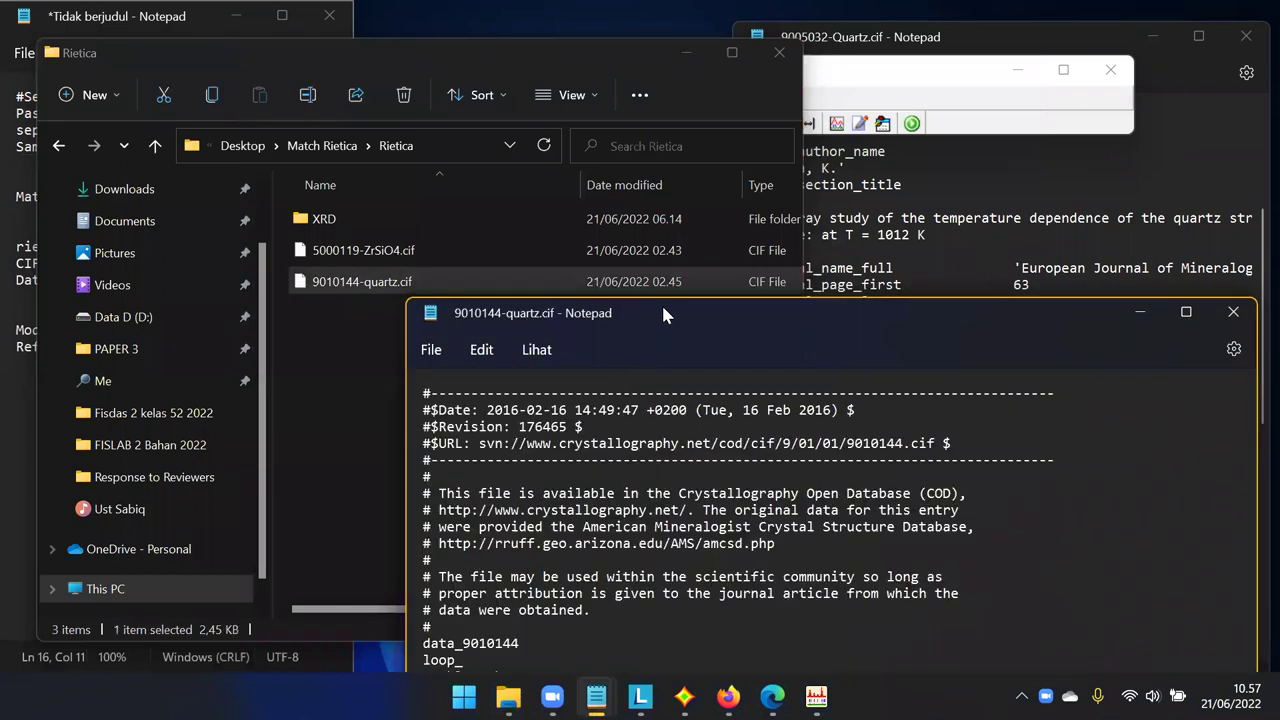
pyautogui.scroll(-10, 570, 448)
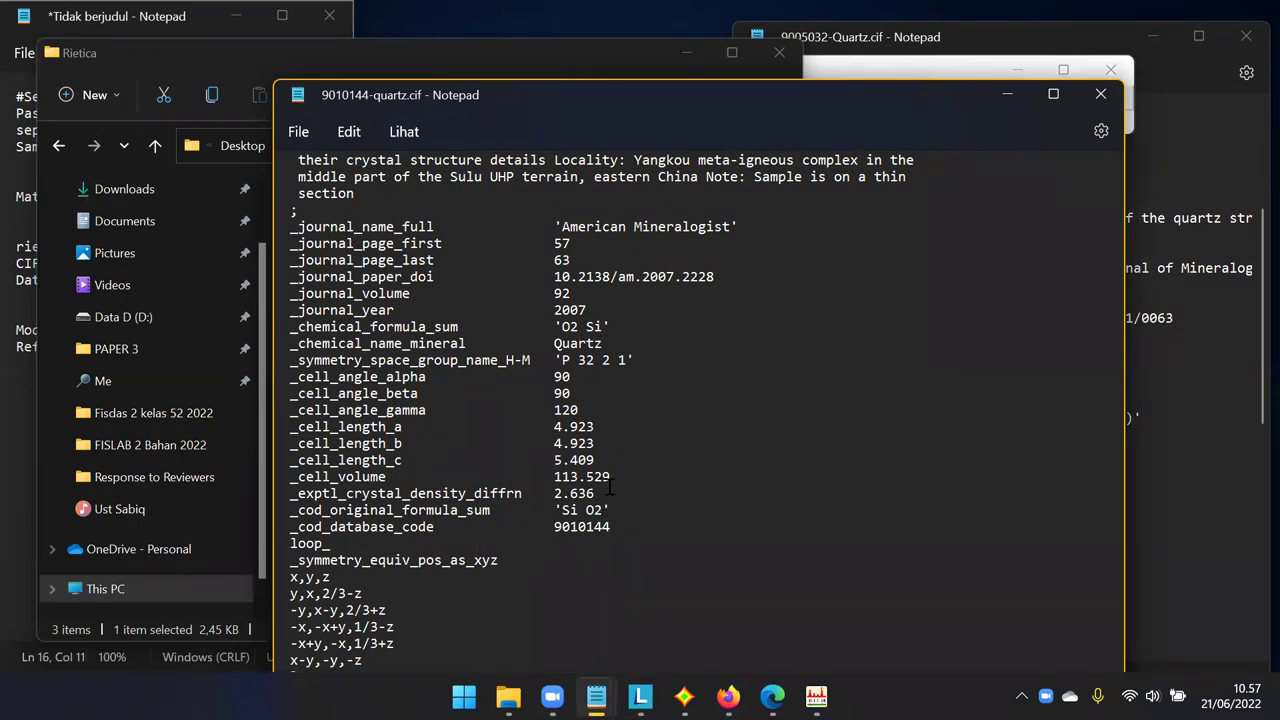
pyautogui.click(1100, 93)
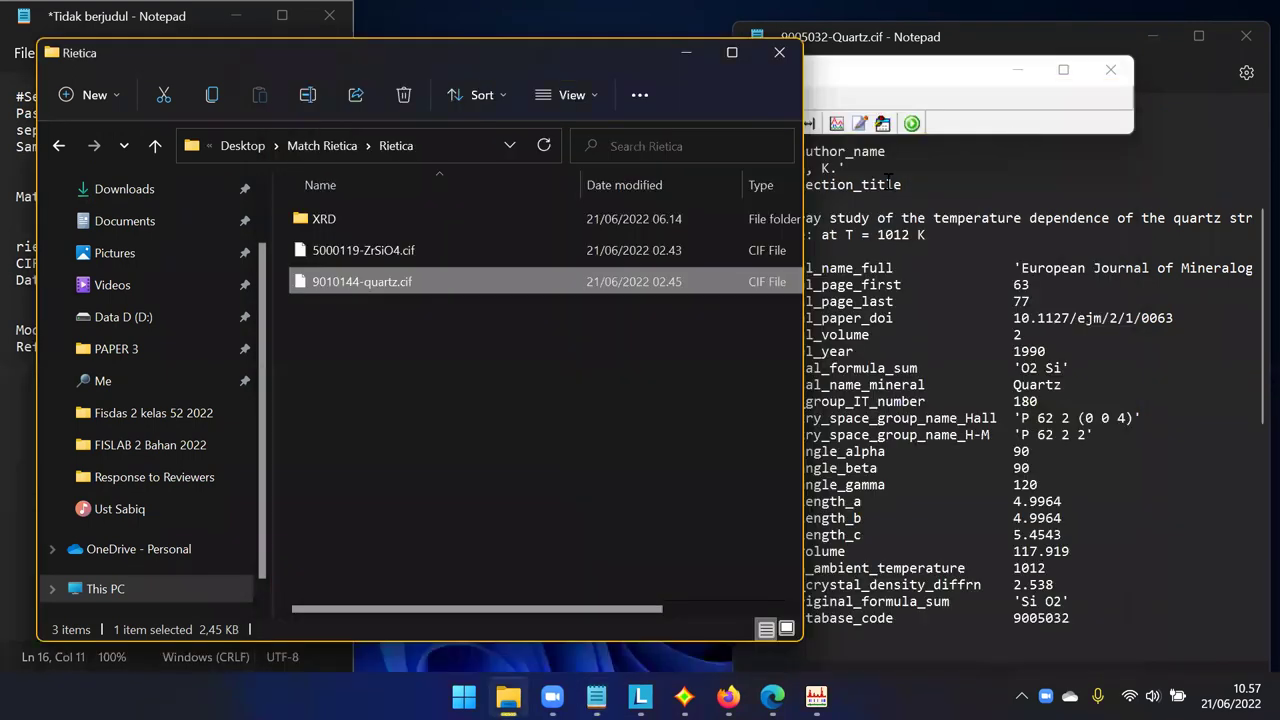
# Return from File Explorer to the Phases dialog and bring up the cell lengths in 9005032-Quartz.cif.
pyautogui.moveTo(117, 60); pyautogui.dragTo(93, 138)
pyautogui.click(662, 124)
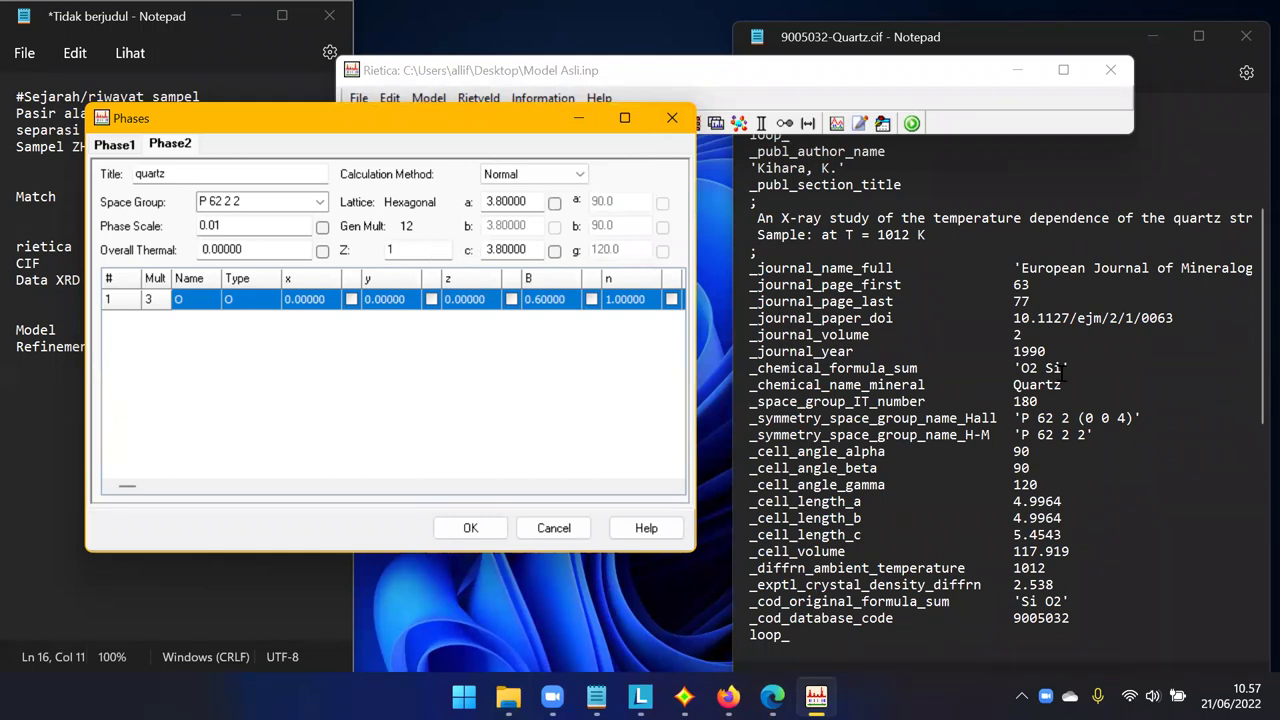
pyautogui.scroll(-2, 1064, 372)
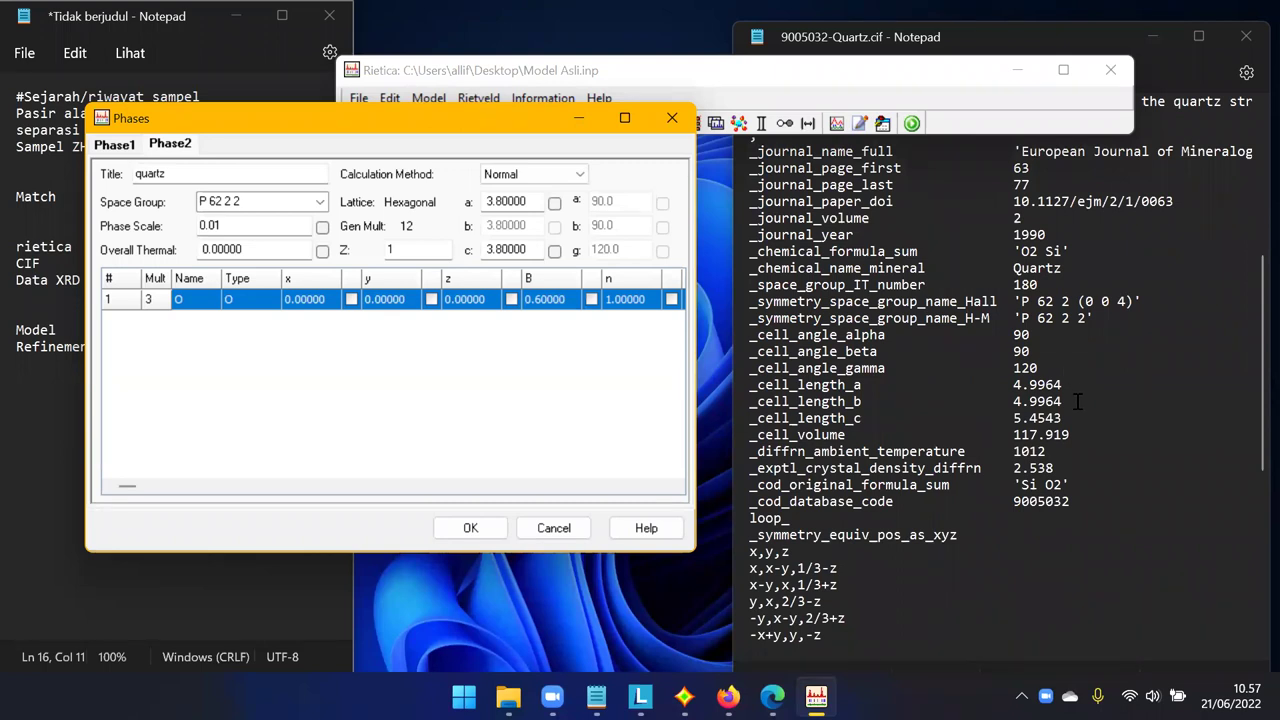
# Set Phase2's cell lengths to a = 4.9964 and c = 5.4543, following the quartz CIF file.
pyautogui.scroll(-2, 1080, 414)
pyautogui.scroll(4, 1080, 416)
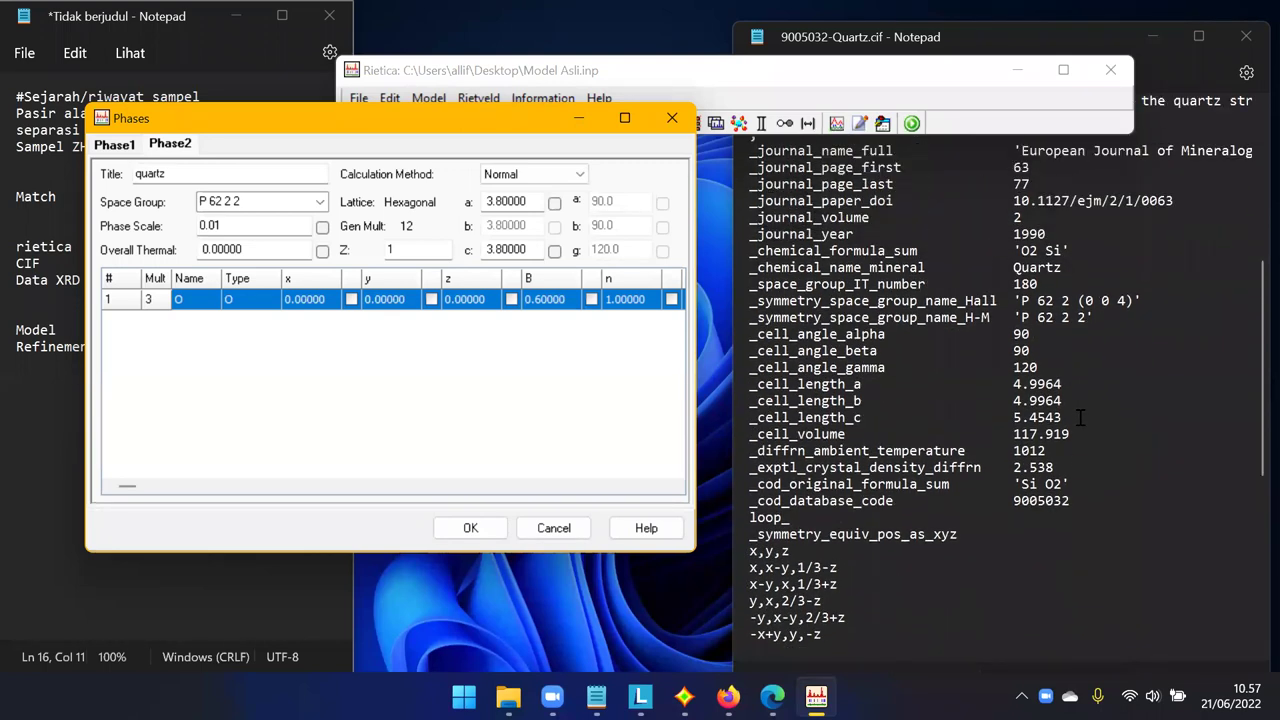
pyautogui.scroll(-2, 1080, 416)
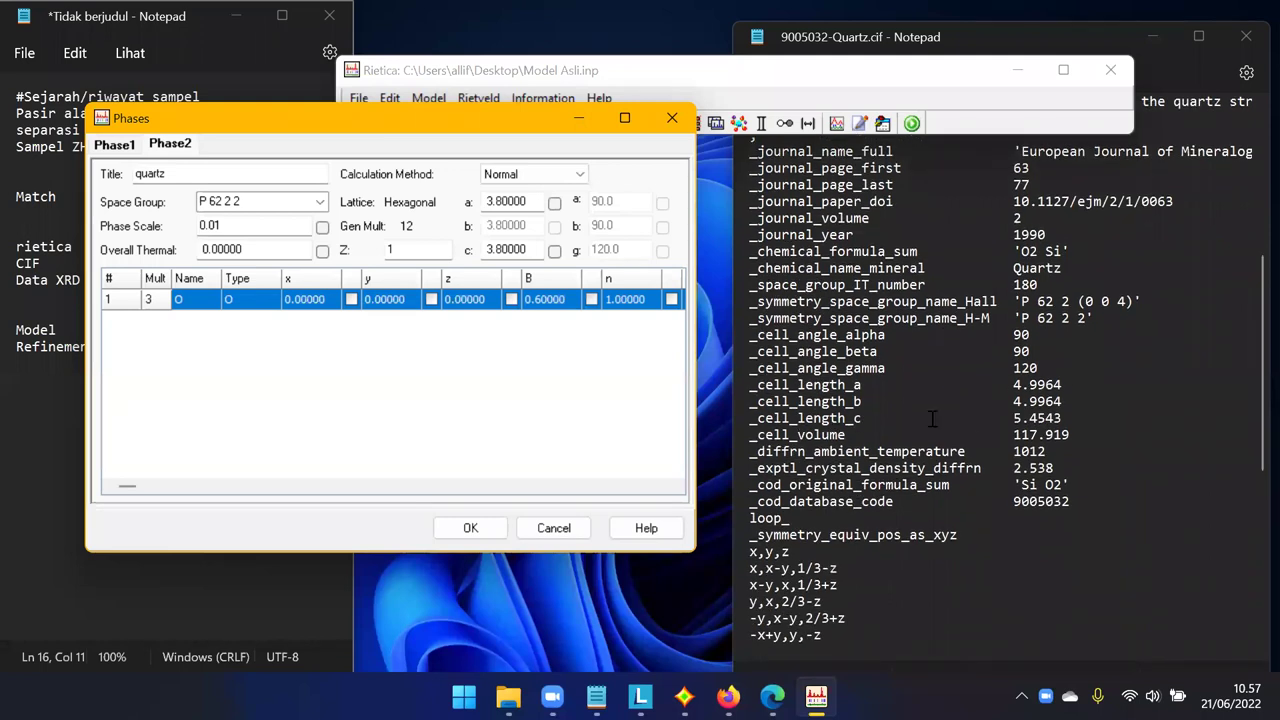
pyautogui.moveTo(752, 384); pyautogui.dragTo(958, 420)
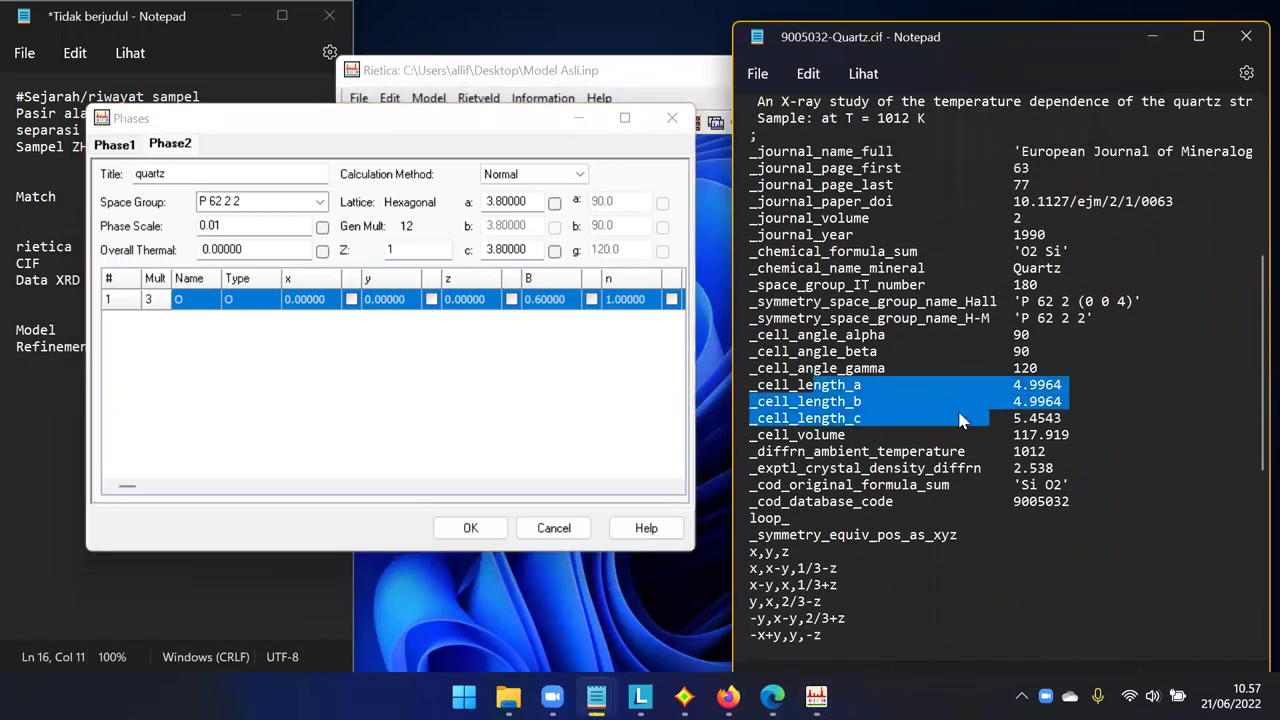
pyautogui.doubleClick(486, 202)
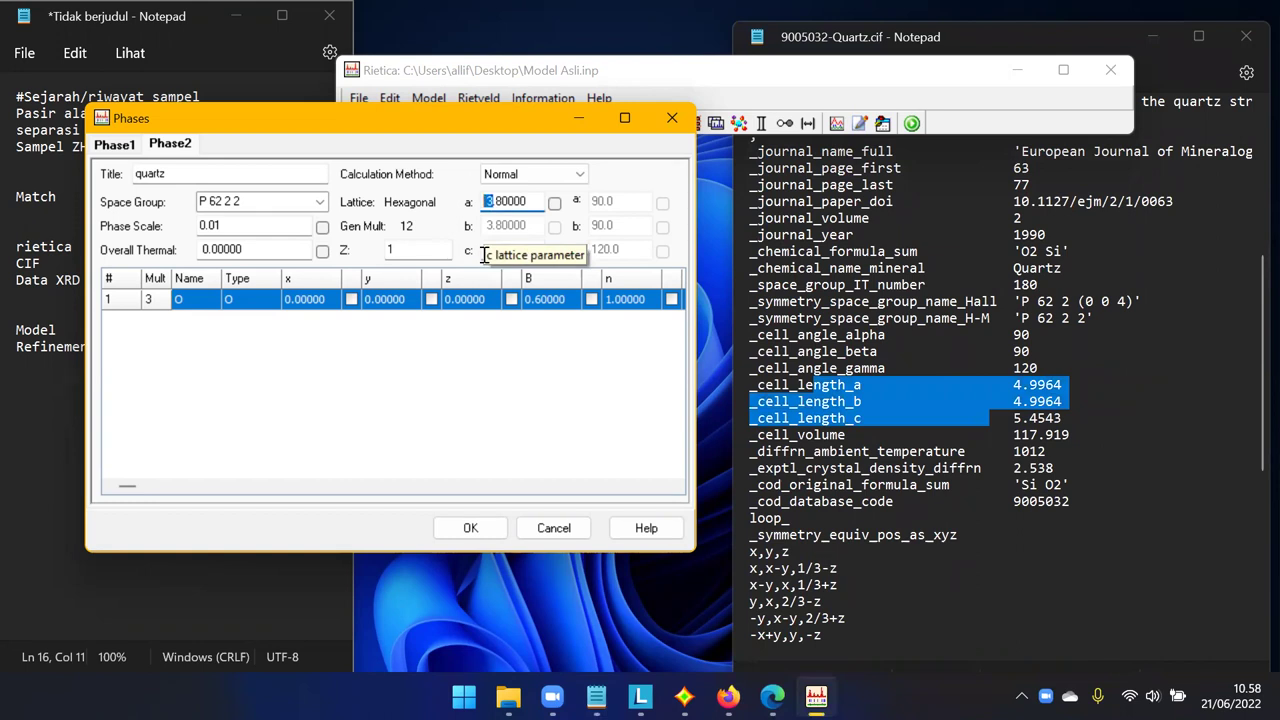
pyautogui.write('4')
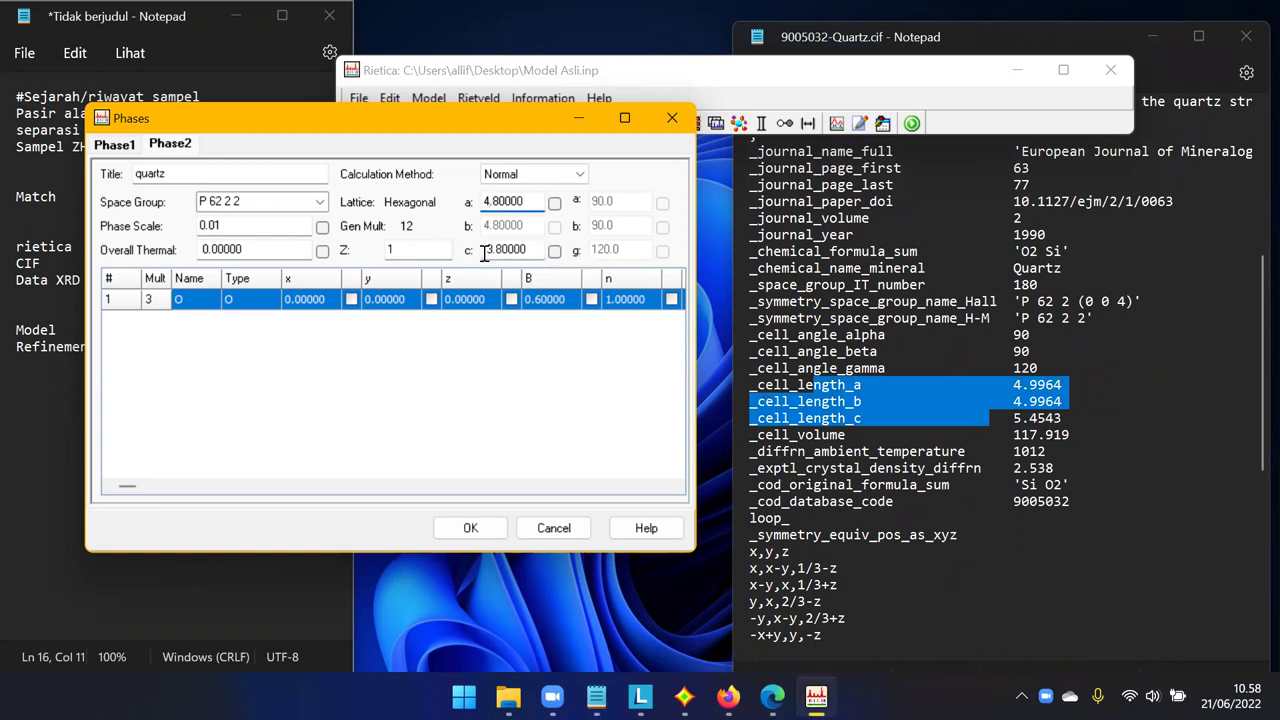
pyautogui.click(490, 201)
pyautogui.write('9964')
pyautogui.moveTo(492, 249); pyautogui.dragTo(472, 250)
pyautogui.write('5.')
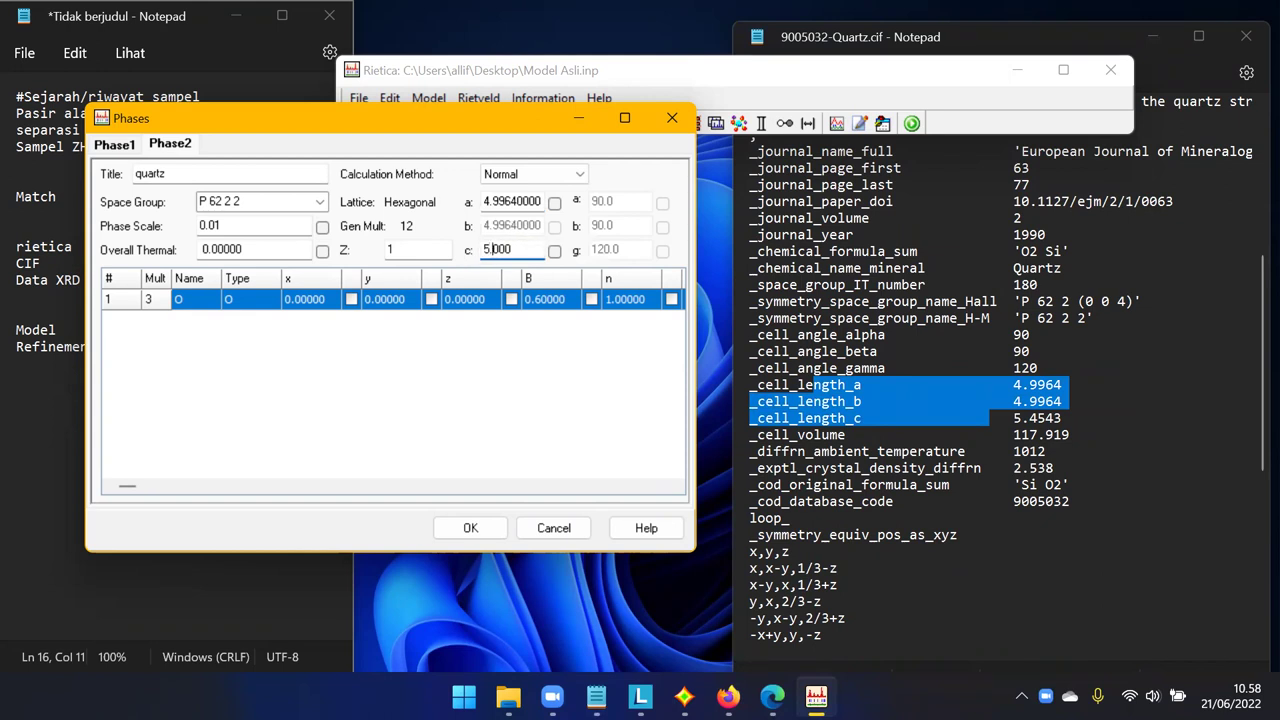
pyautogui.write('4543')
pyautogui.click(355, 365)
# Add a second atom row to the quartz phase and rename the first atom Si, following the CIF's atom sites.
pyautogui.scroll(-8, 944, 423)
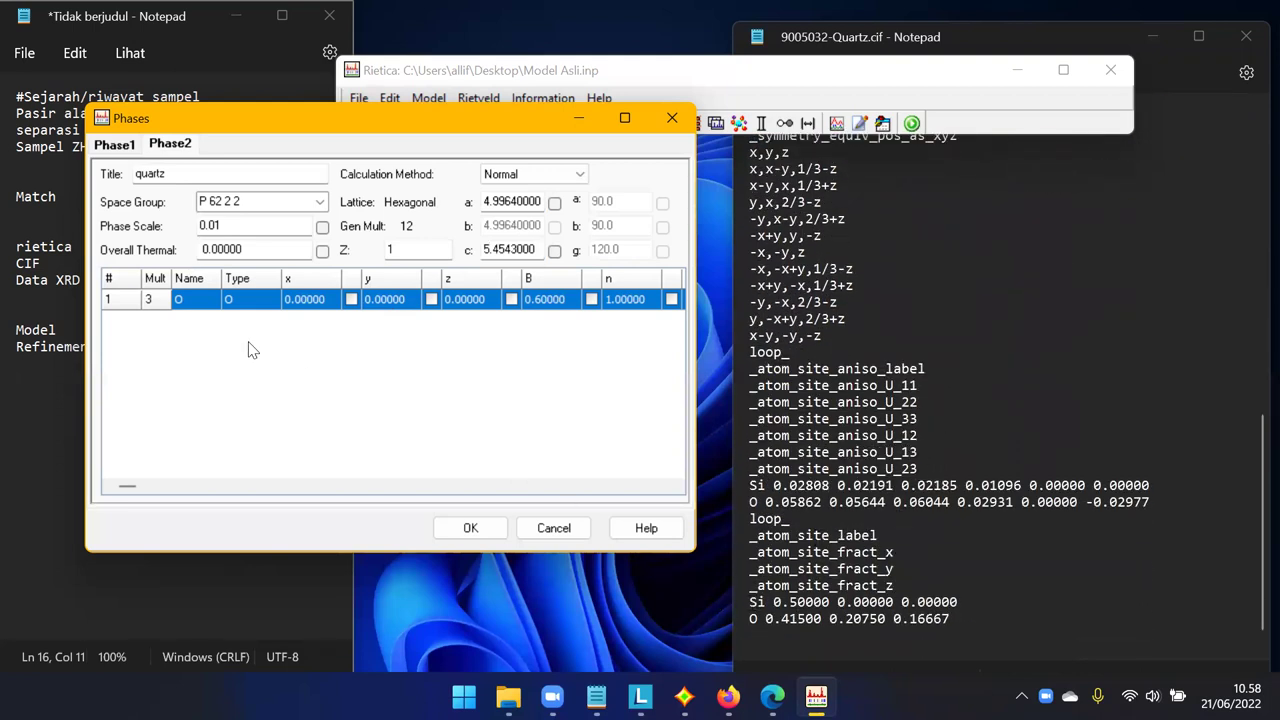
pyautogui.rightClick(195, 347)
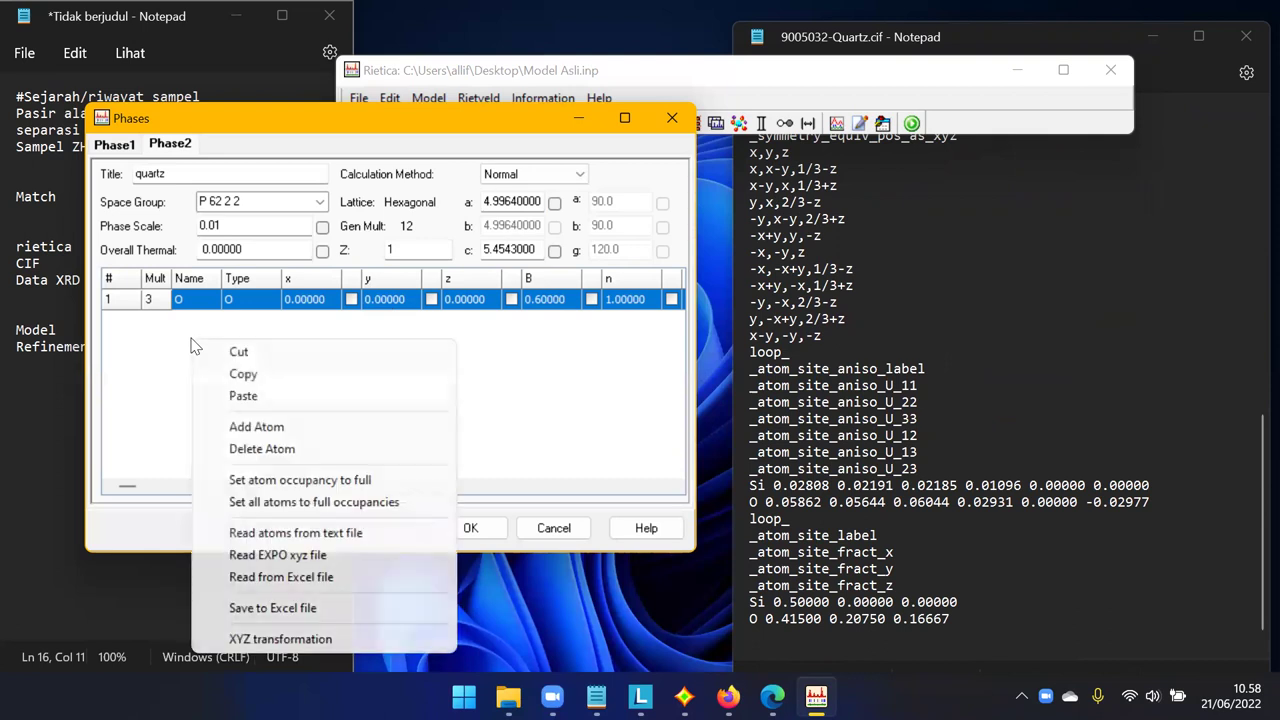
pyautogui.click(234, 428)
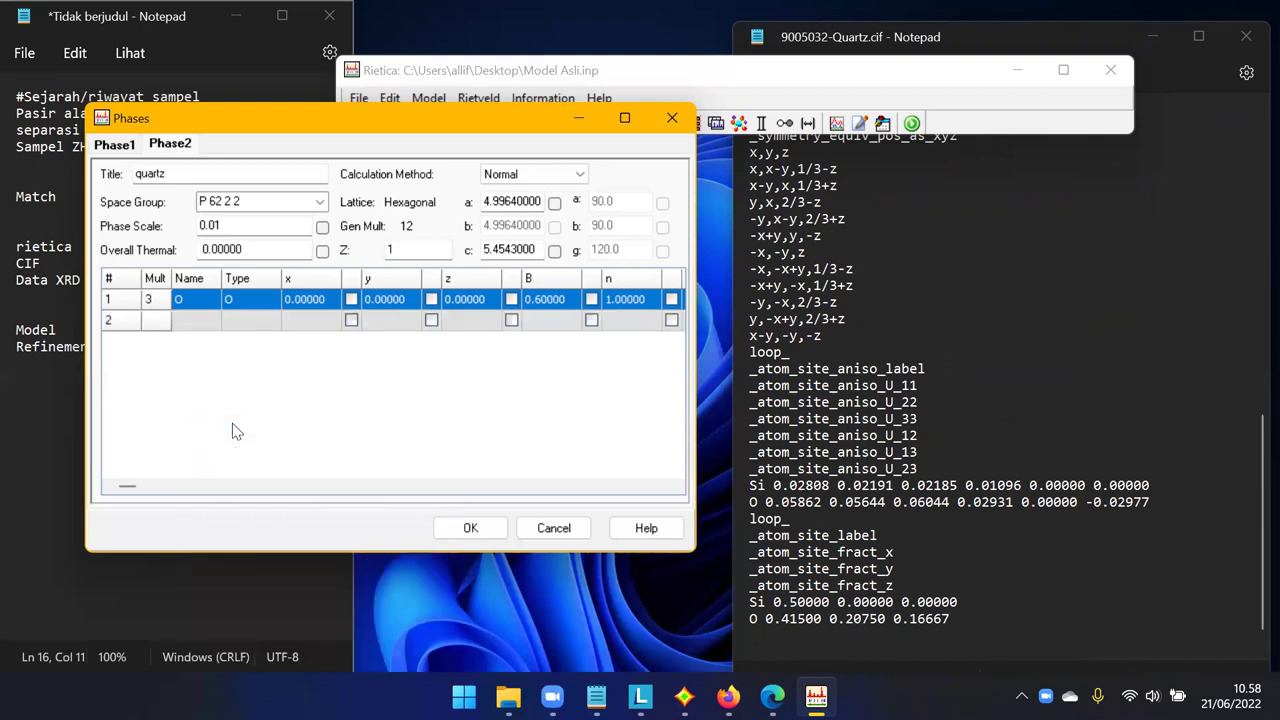
pyautogui.click(196, 303)
pyautogui.press('BackSpace')
pyautogui.write('SI')
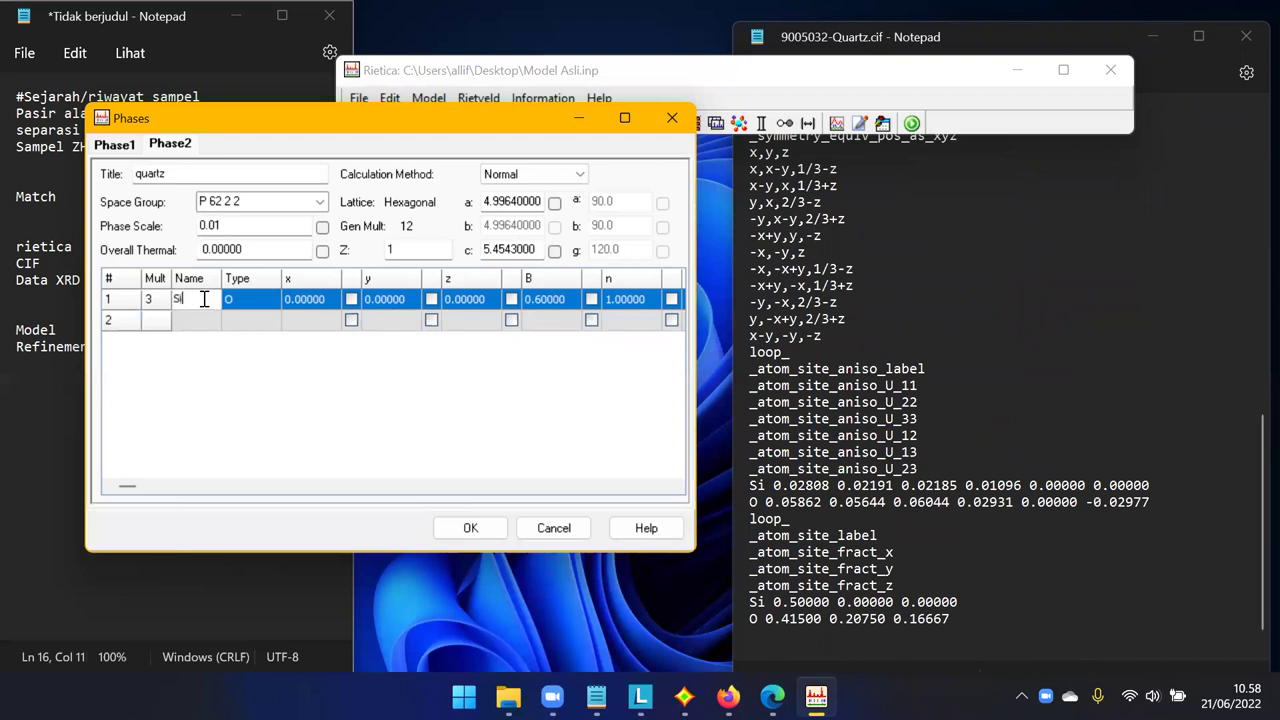
# Set the Si atom's type to SI+4 and its x coordinate to 0.5.
pyautogui.click(272, 302)
pyautogui.click(272, 300)
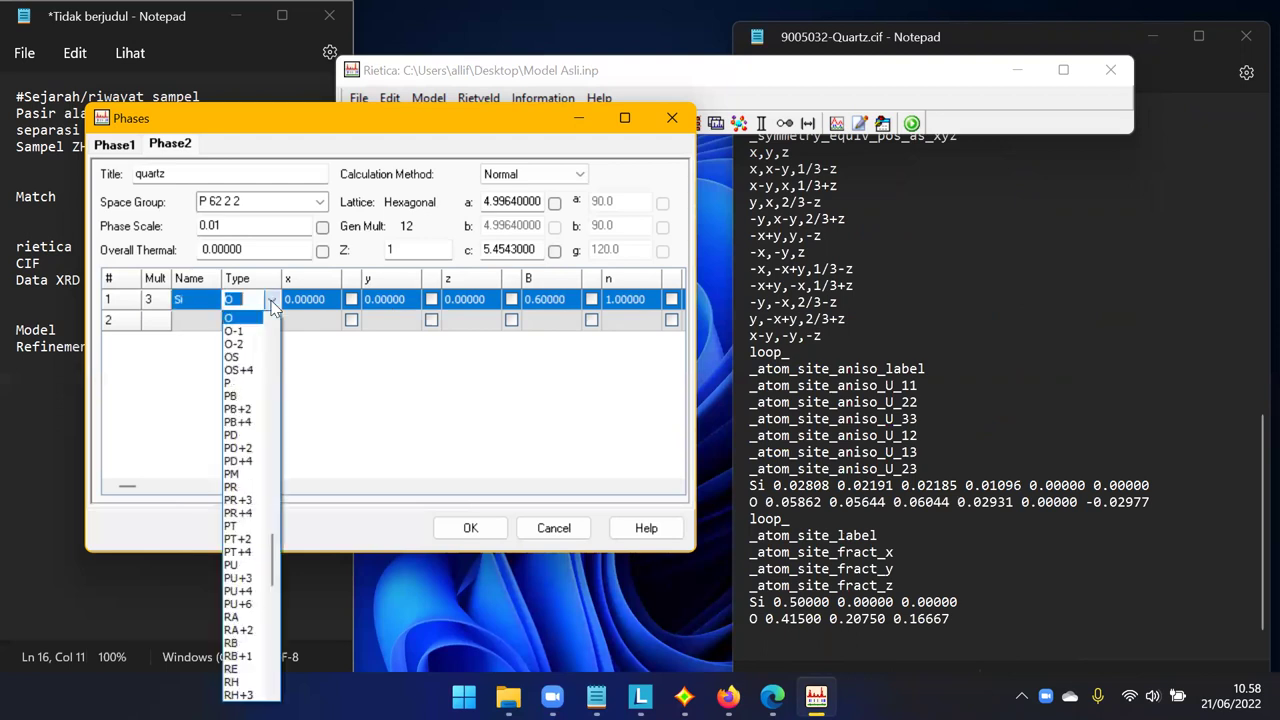
pyautogui.write('Si')
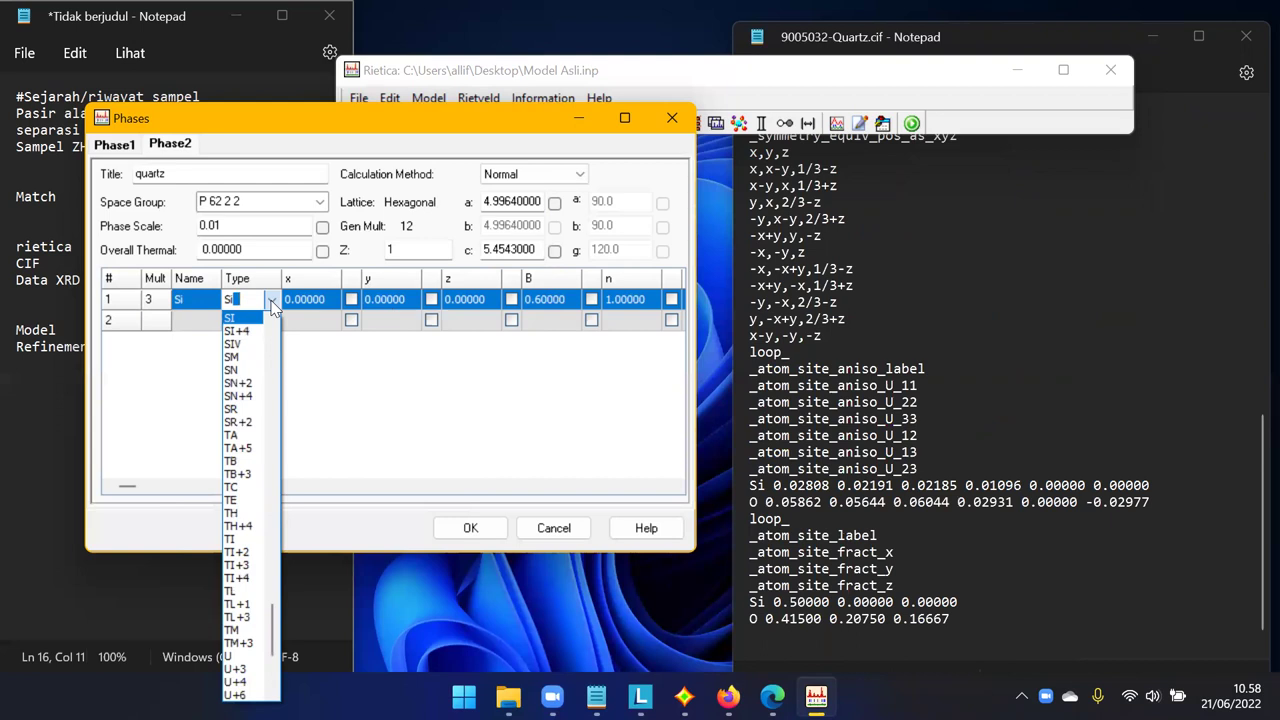
pyautogui.click(252, 331)
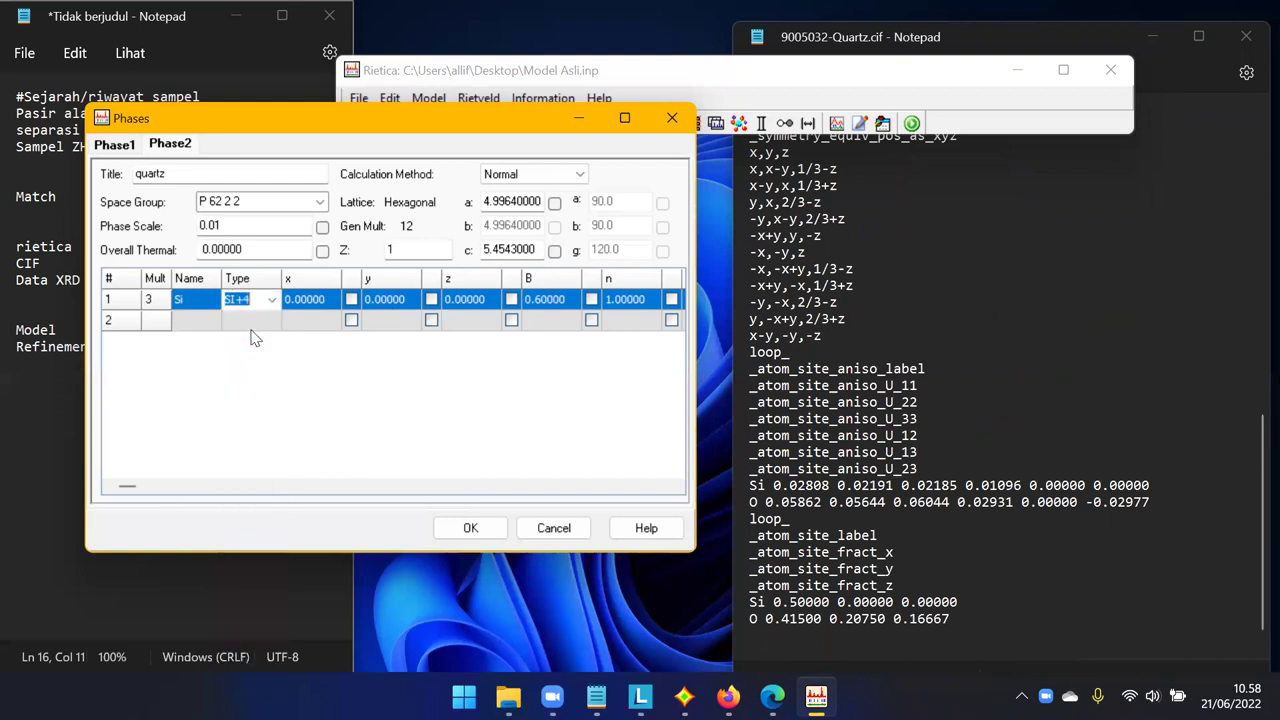
pyautogui.click(254, 357)
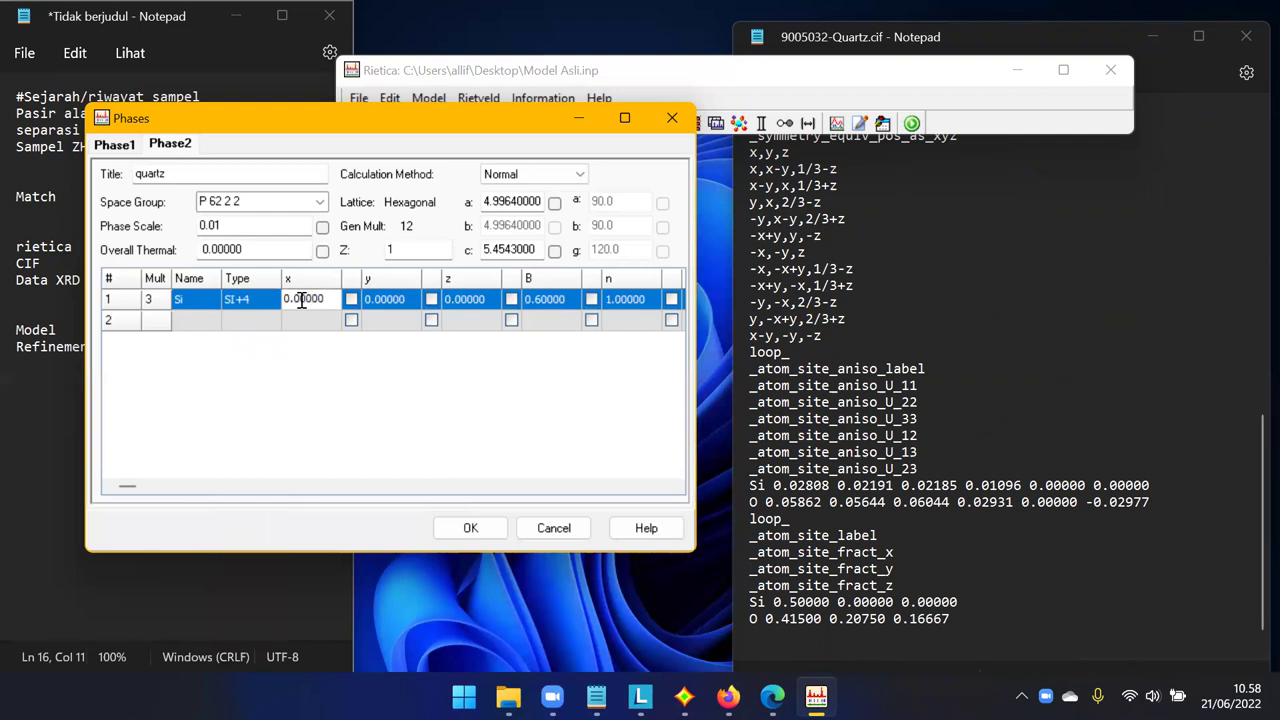
pyautogui.moveTo(301, 299); pyautogui.dragTo(339, 301)
pyautogui.press('BackSpace')
pyautogui.click(416, 386)
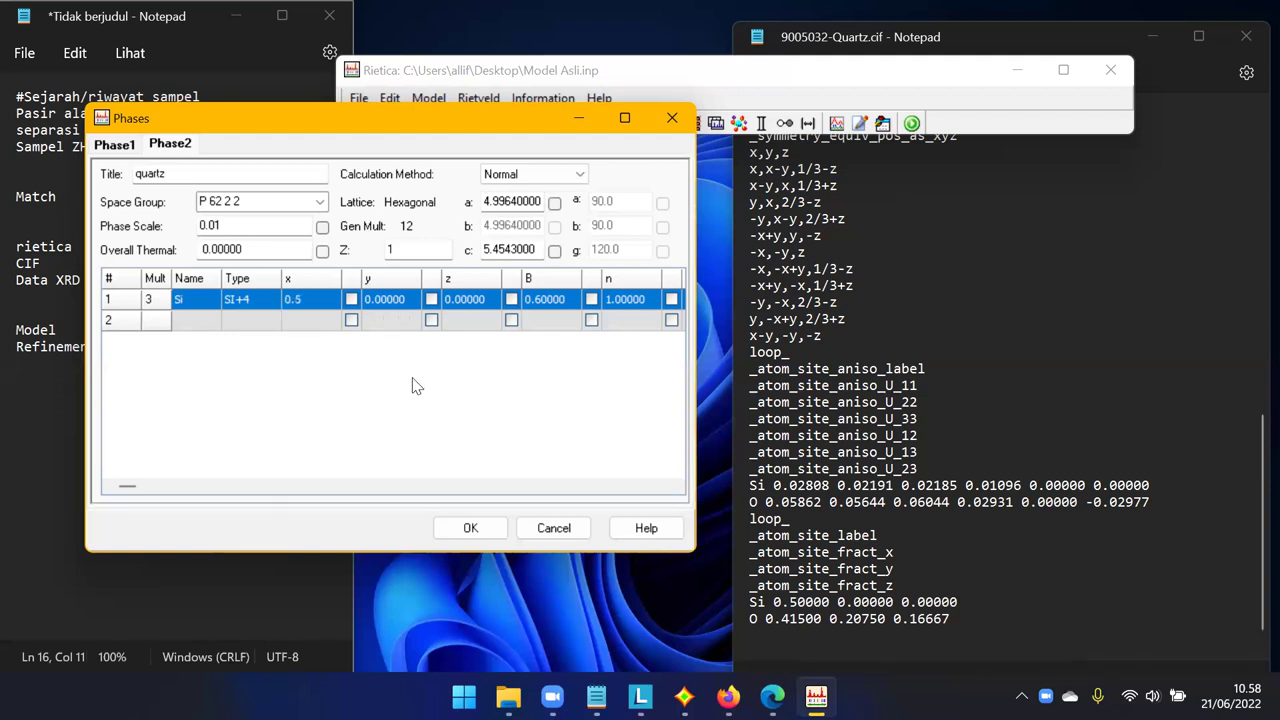
# Name the second quartz atom O and set its type to O-2.
pyautogui.click(197, 324)
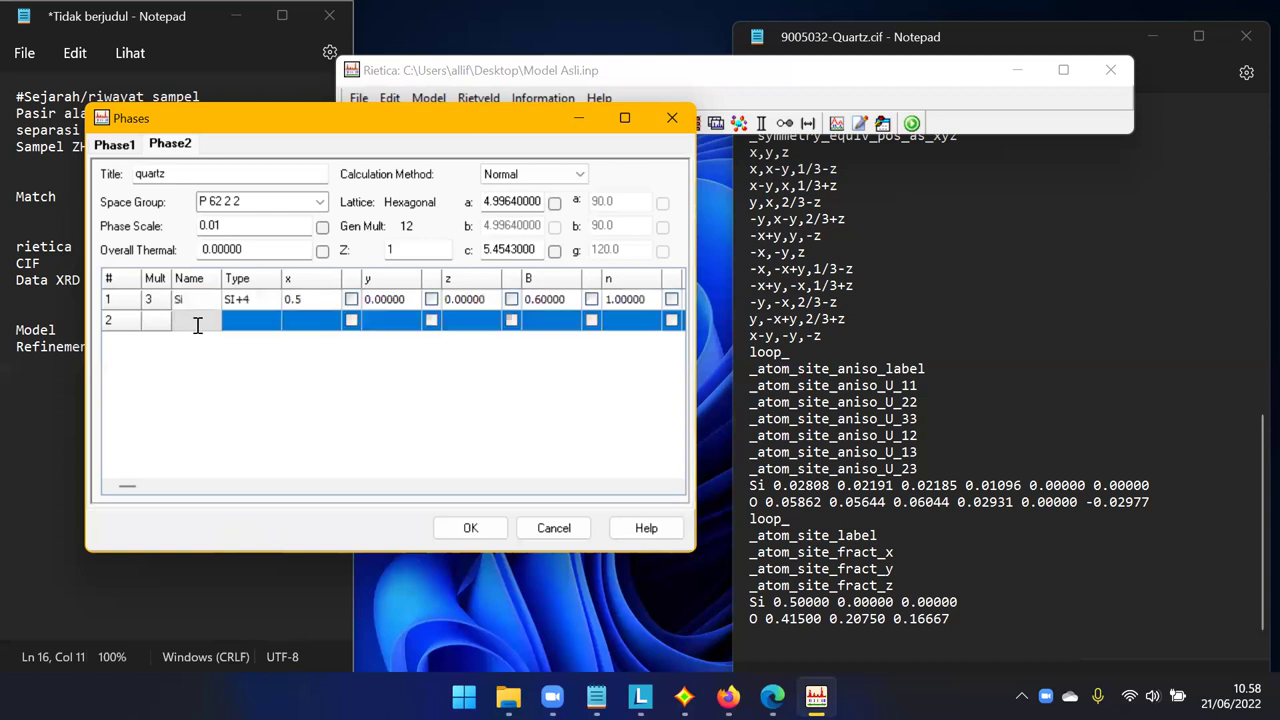
pyautogui.write('O')
pyautogui.press('Return')
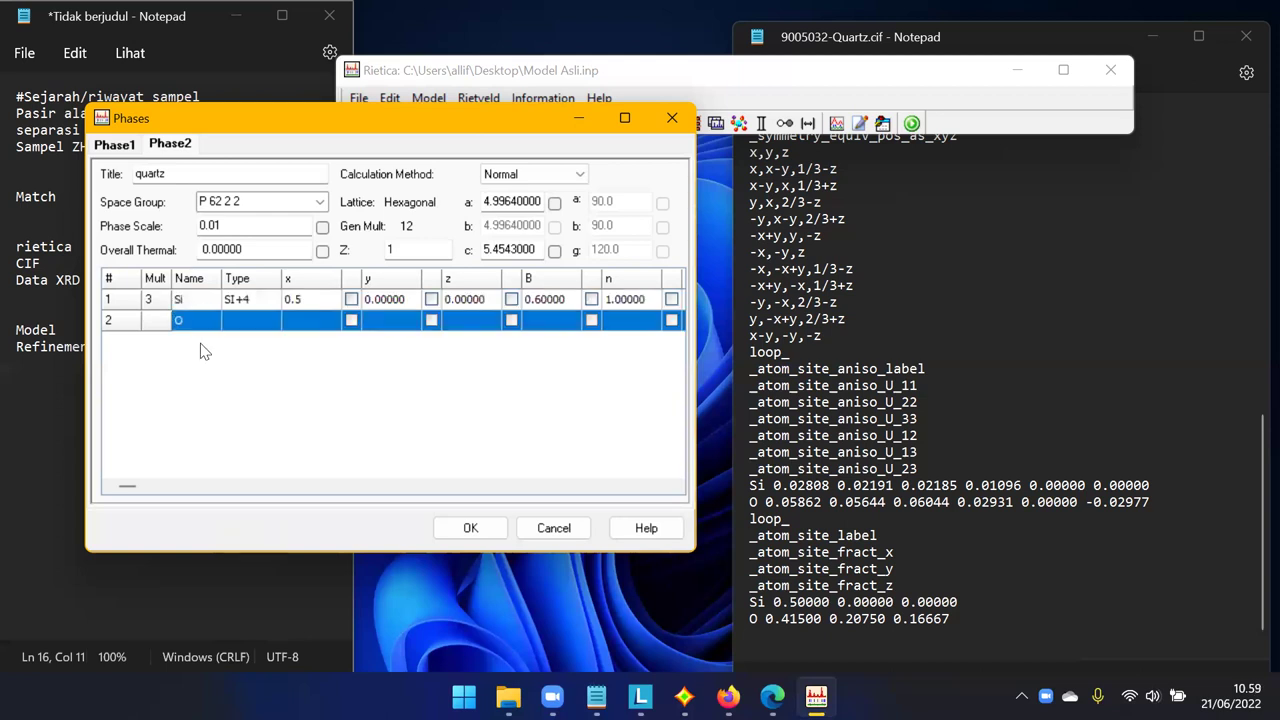
pyautogui.click(271, 325)
pyautogui.click(271, 322)
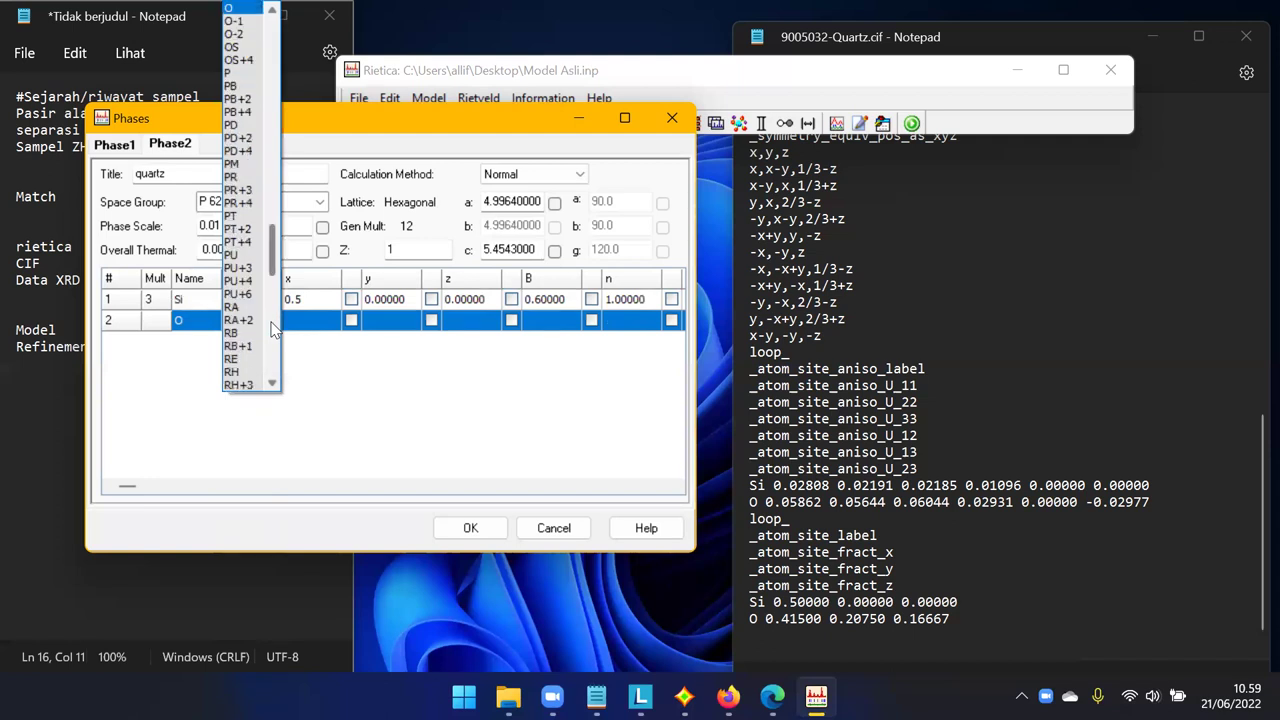
pyautogui.press('o')
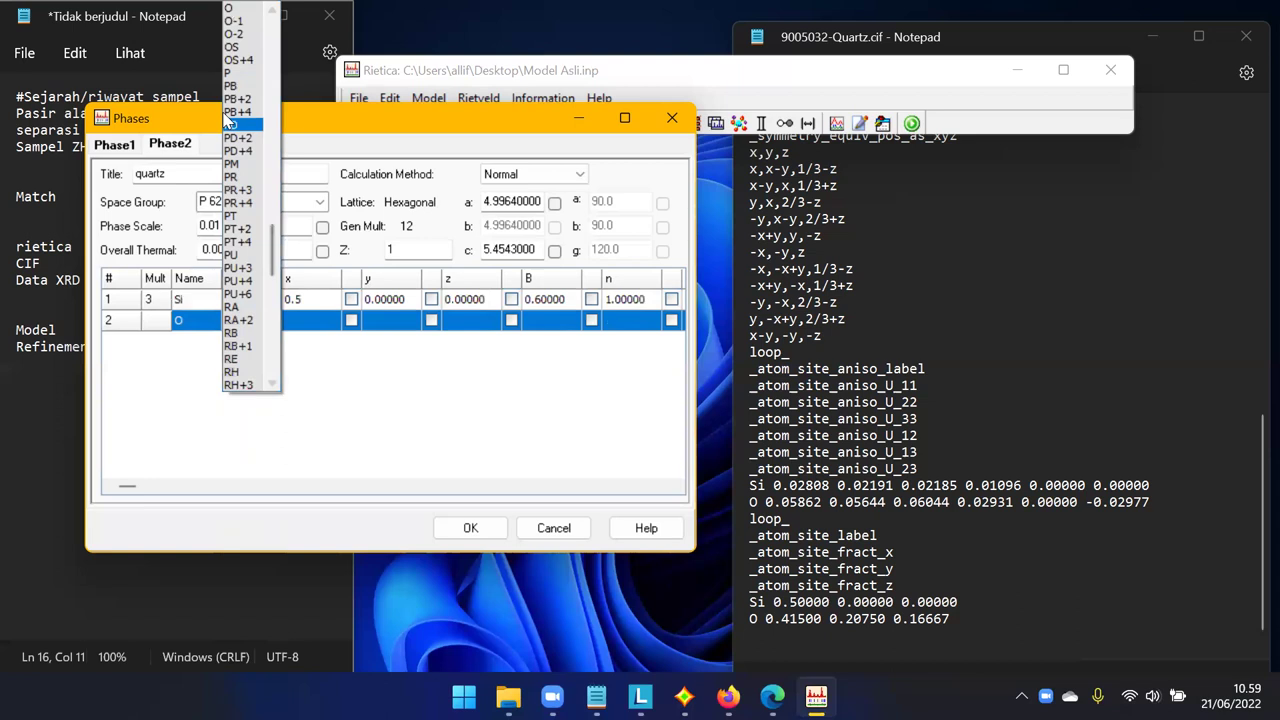
pyautogui.click(233, 33)
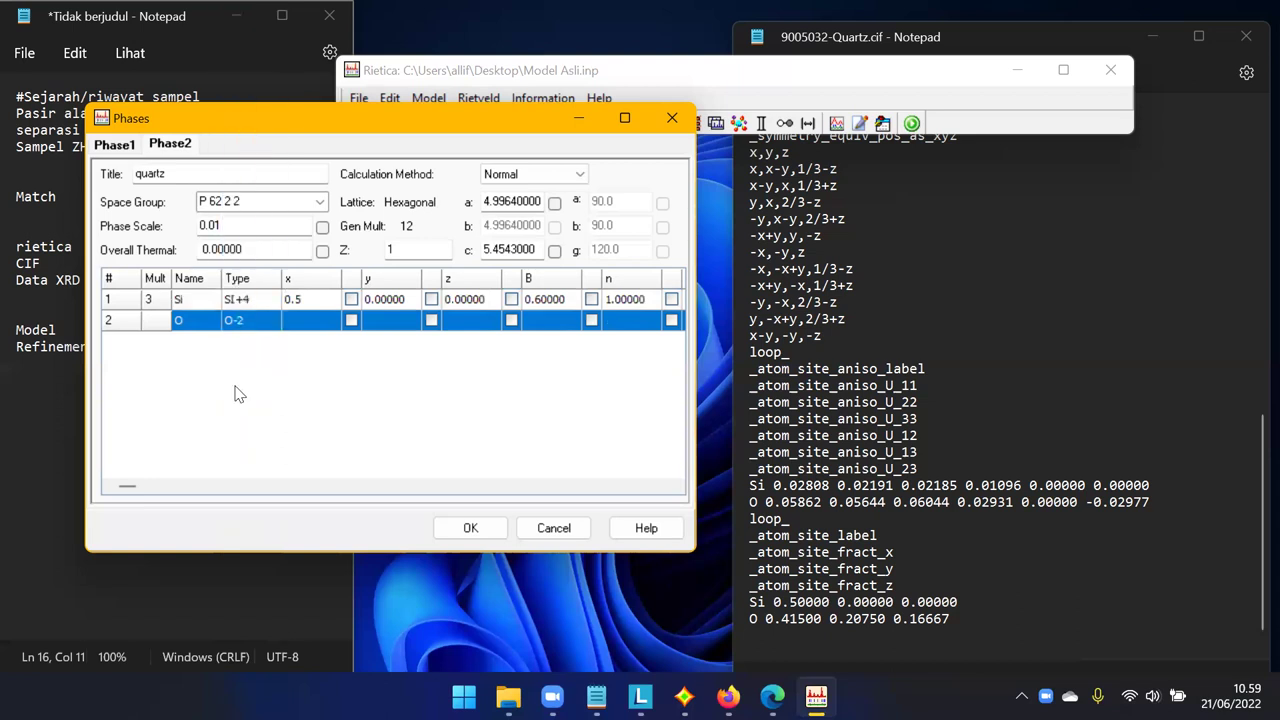
# Accept the phase definitions and reopen the Phases dialog at Phase2.
pyautogui.click(305, 300)
pyautogui.press('Return')
pyautogui.click(314, 321)
pyautogui.click(484, 527)
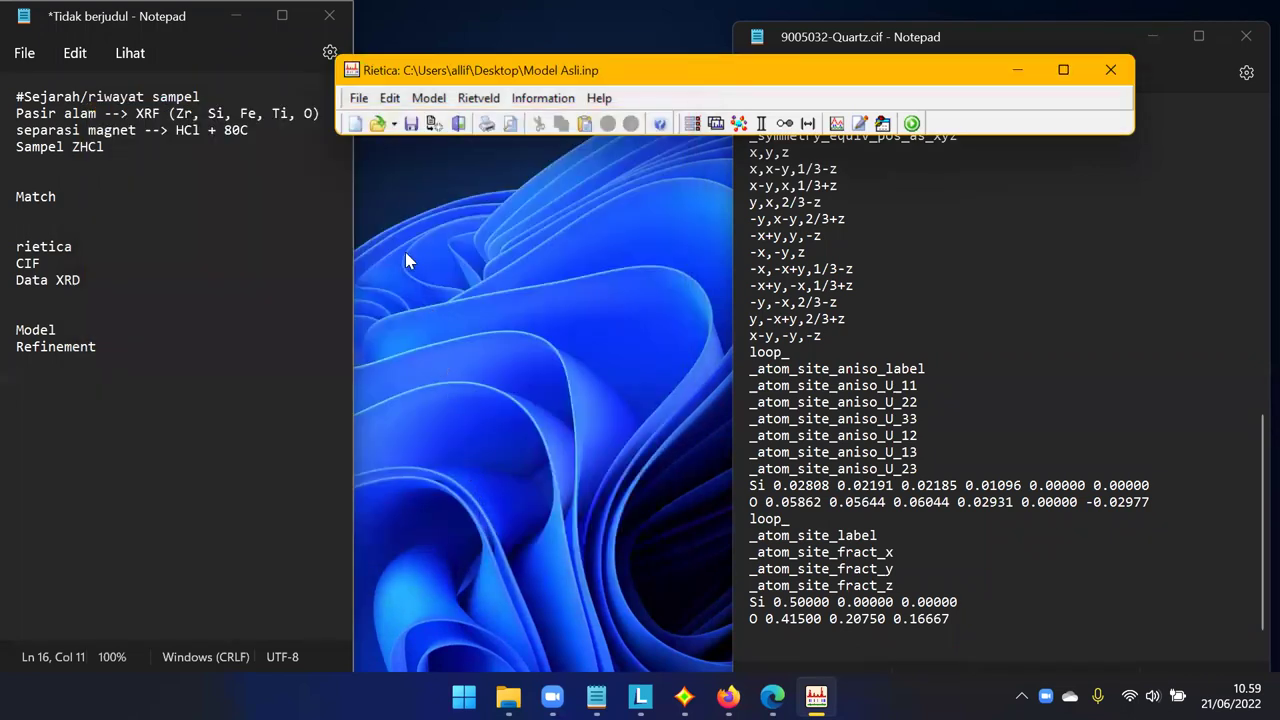
pyautogui.click(428, 98)
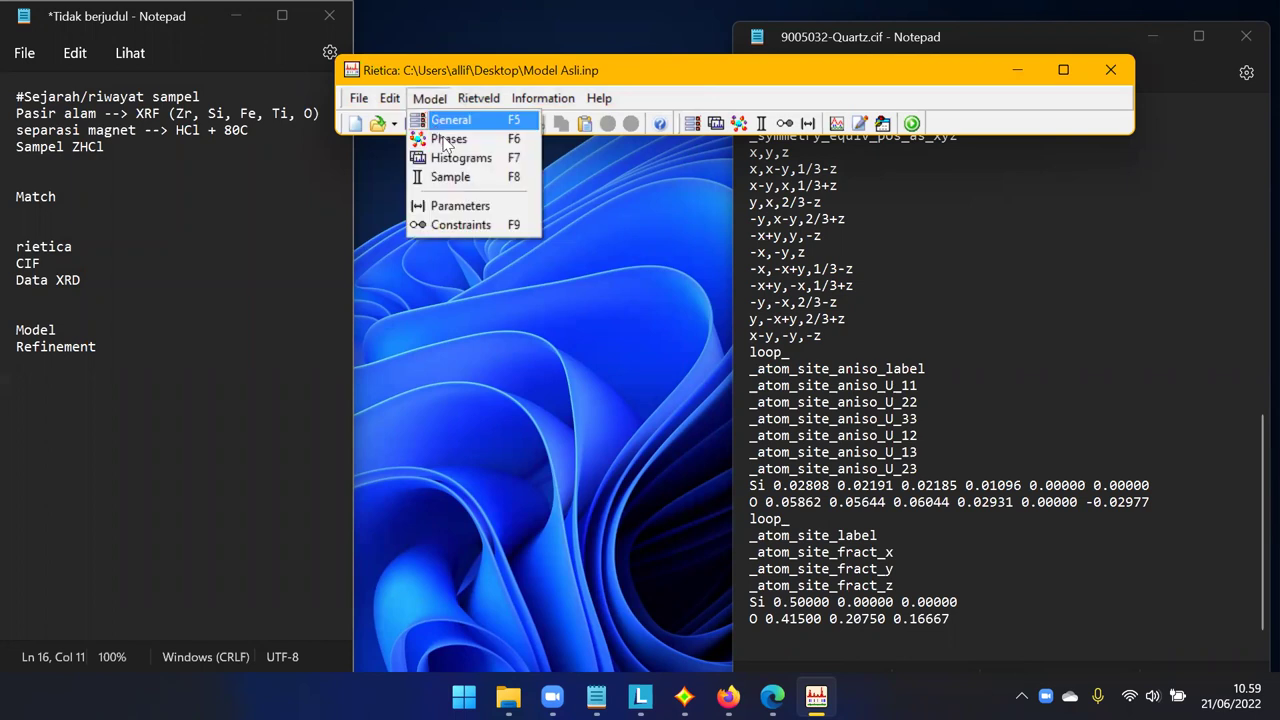
pyautogui.click(440, 140)
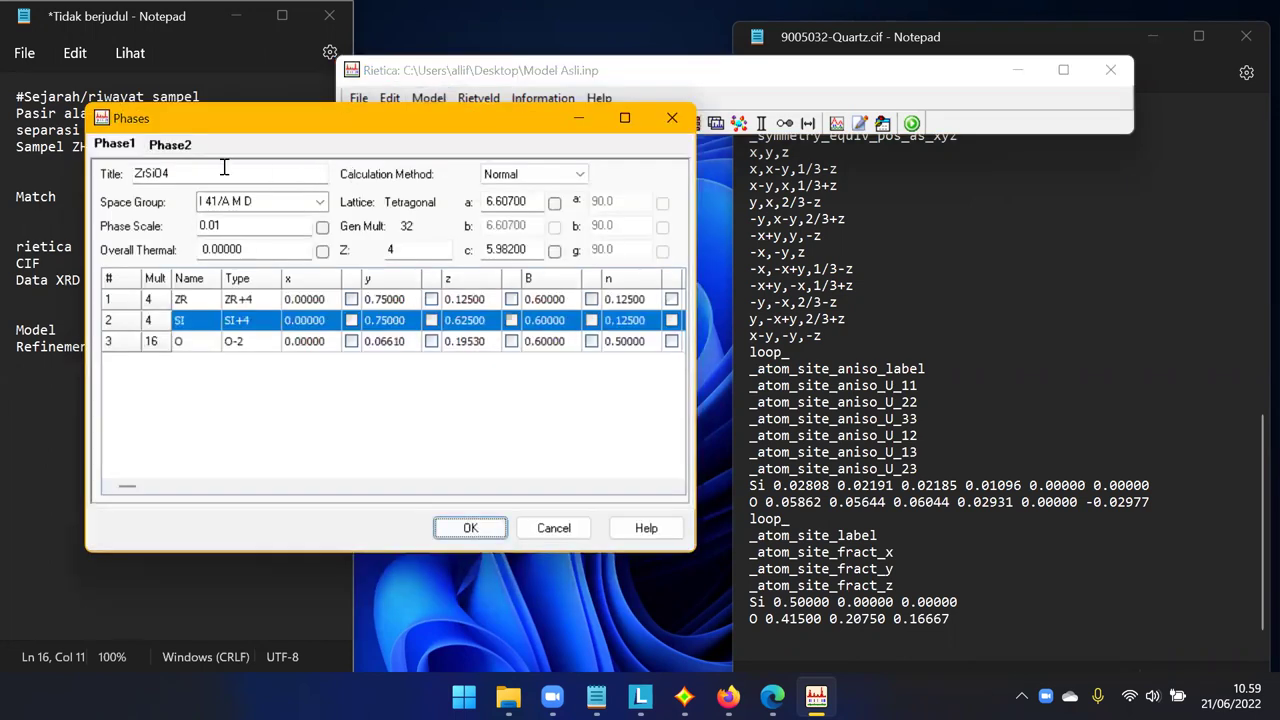
pyautogui.click(170, 144)
# Set the O atom's x coordinate to 0.415 by copying the digits from the quartz CIF file.
pyautogui.click(298, 319)
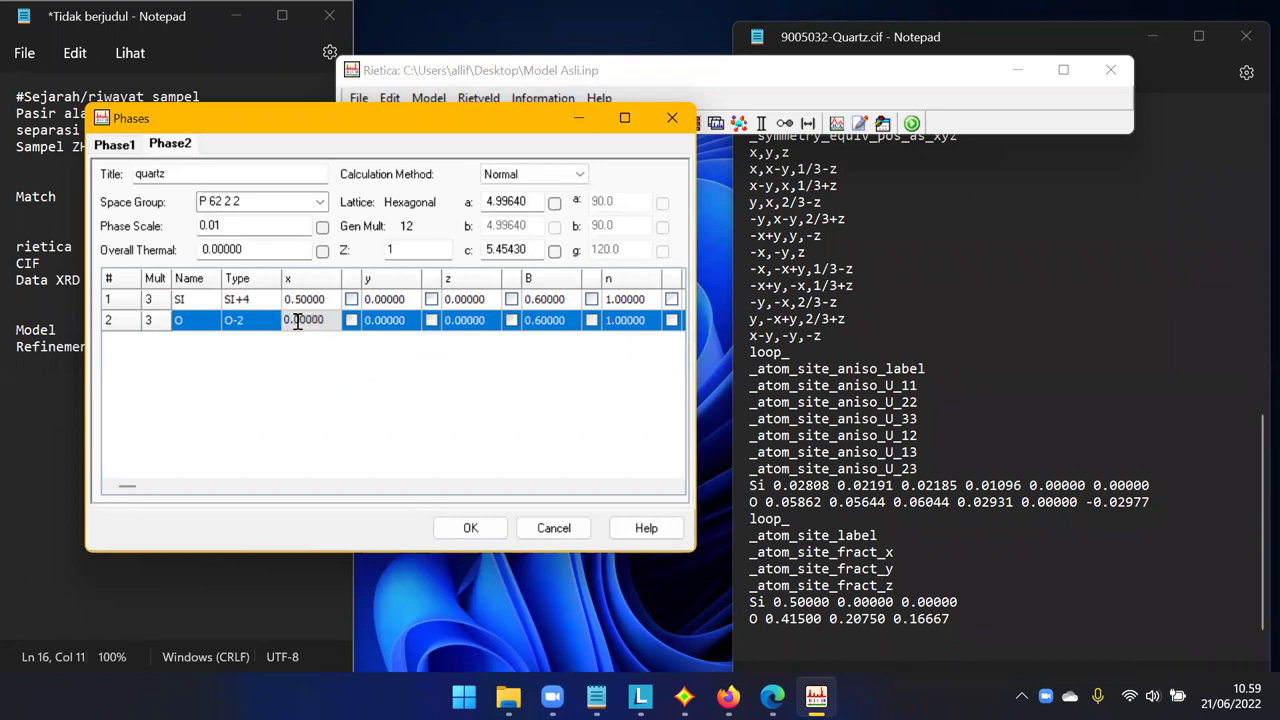
pyautogui.moveTo(298, 320); pyautogui.dragTo(309, 320)
pyautogui.click(799, 636)
pyautogui.moveTo(782, 618); pyautogui.dragTo(806, 618)
pyautogui.hotkey('ctrl', 'c')
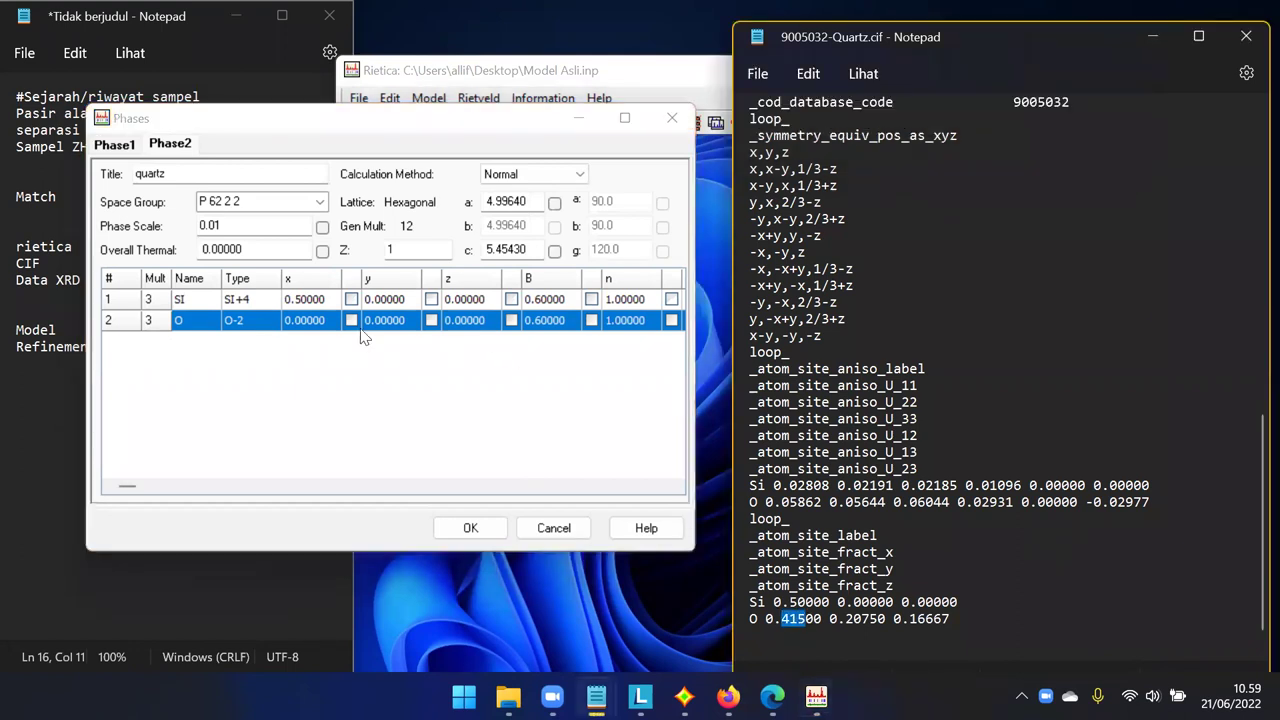
pyautogui.click(313, 320)
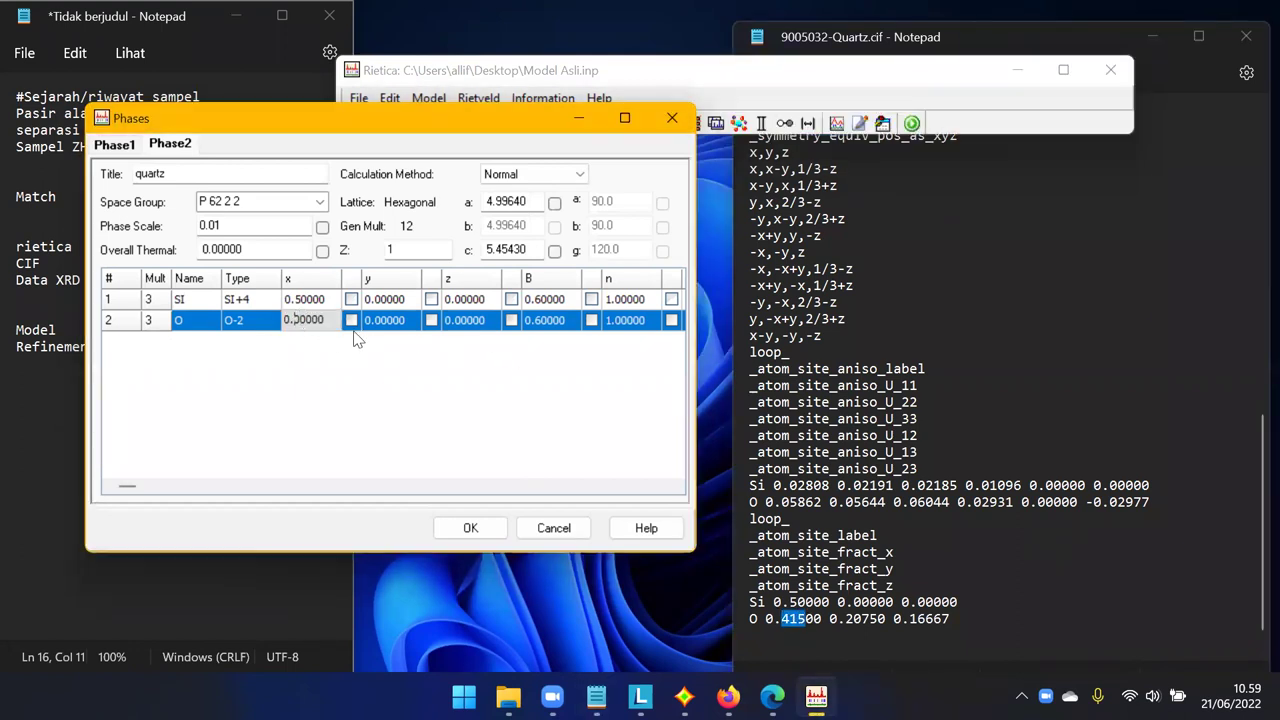
pyautogui.hotkey('ctrl', 'v')
# Set the O atom's y coordinate to 0.2075 and its z coordinate to 0.16667.
pyautogui.click(376, 320)
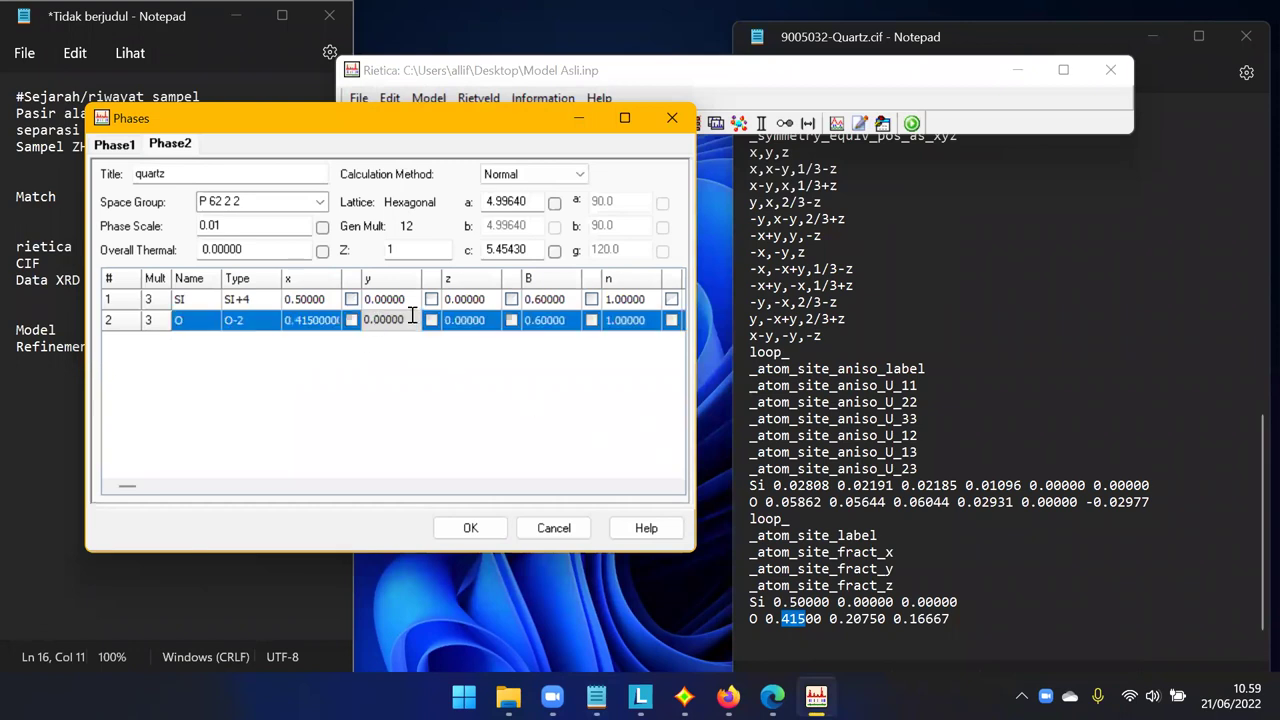
pyautogui.write('2075')
pyautogui.click(457, 320)
pyautogui.write('16667')
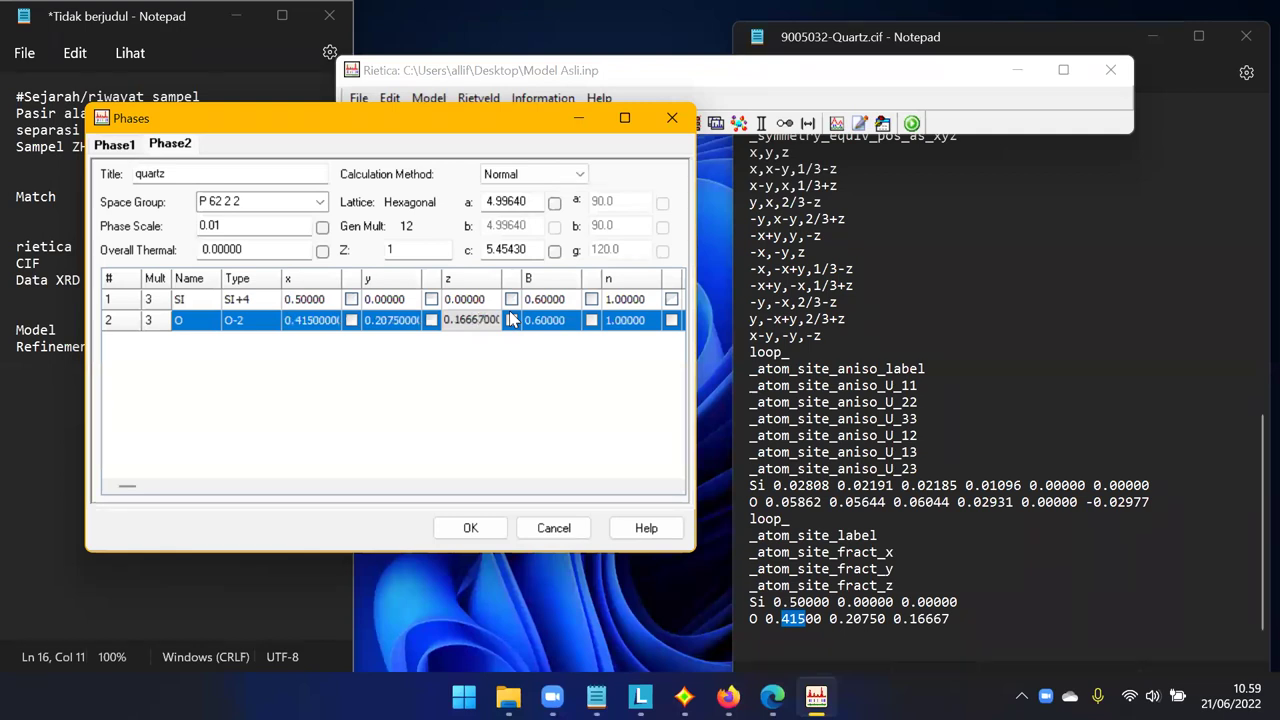
pyautogui.click(513, 354)
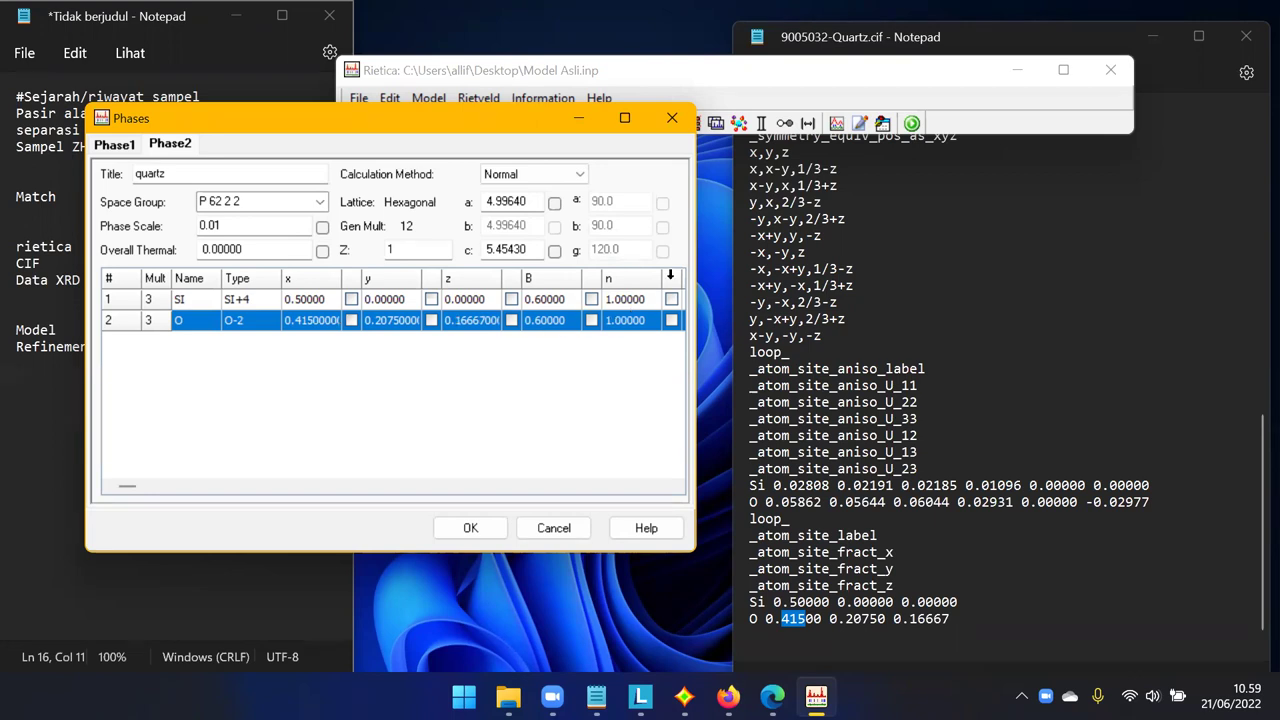
# Set all quartz atoms to full occupancies and accept the phase definitions.
pyautogui.rightClick(654, 272)
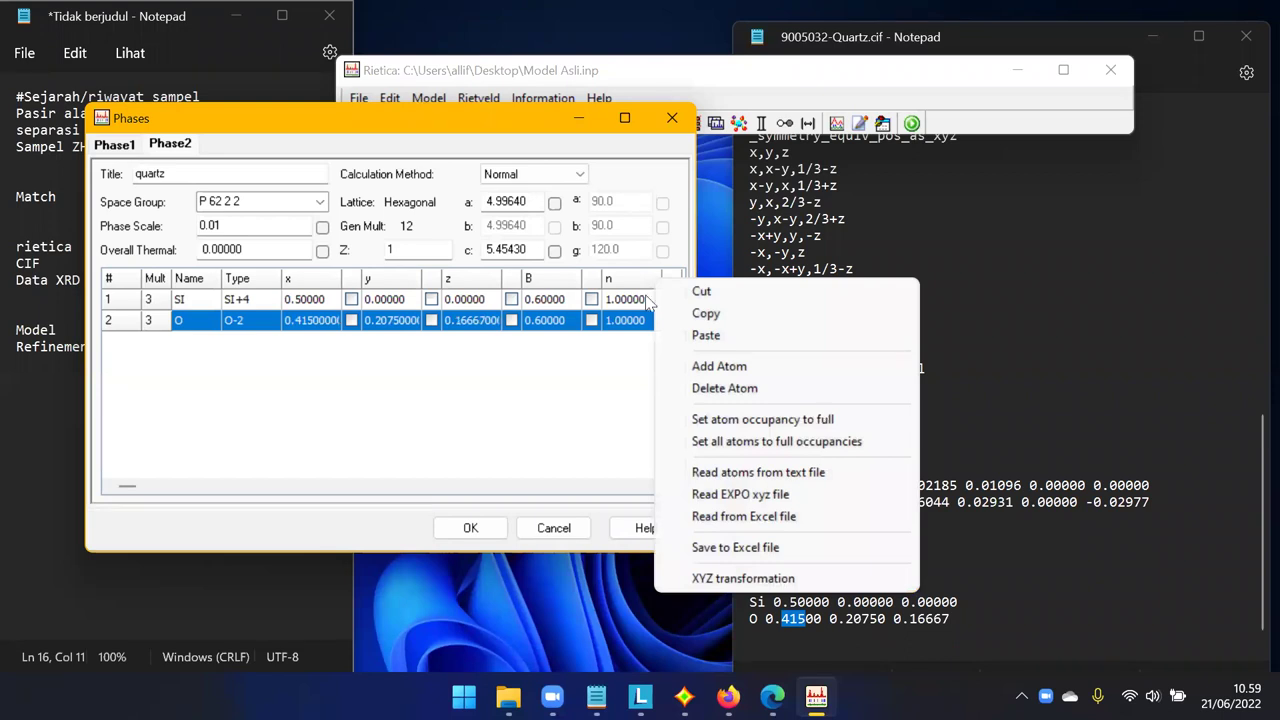
pyautogui.click(729, 443)
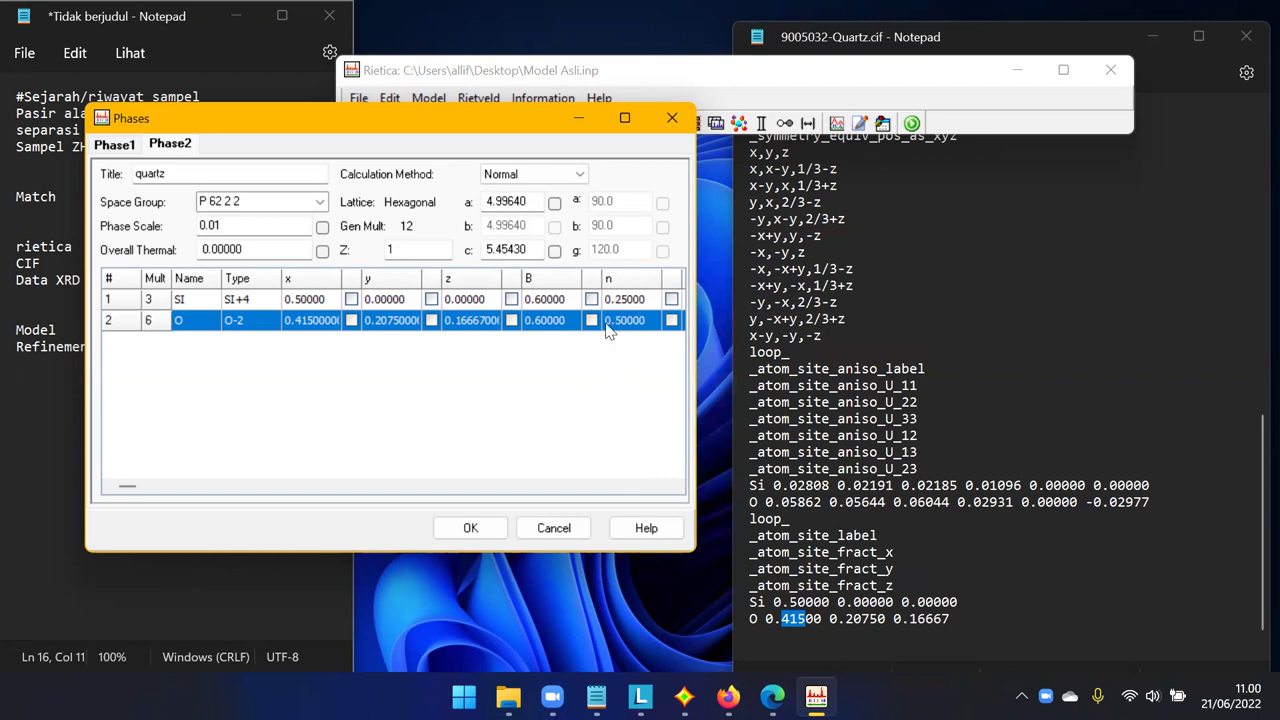
pyautogui.click(470, 528)
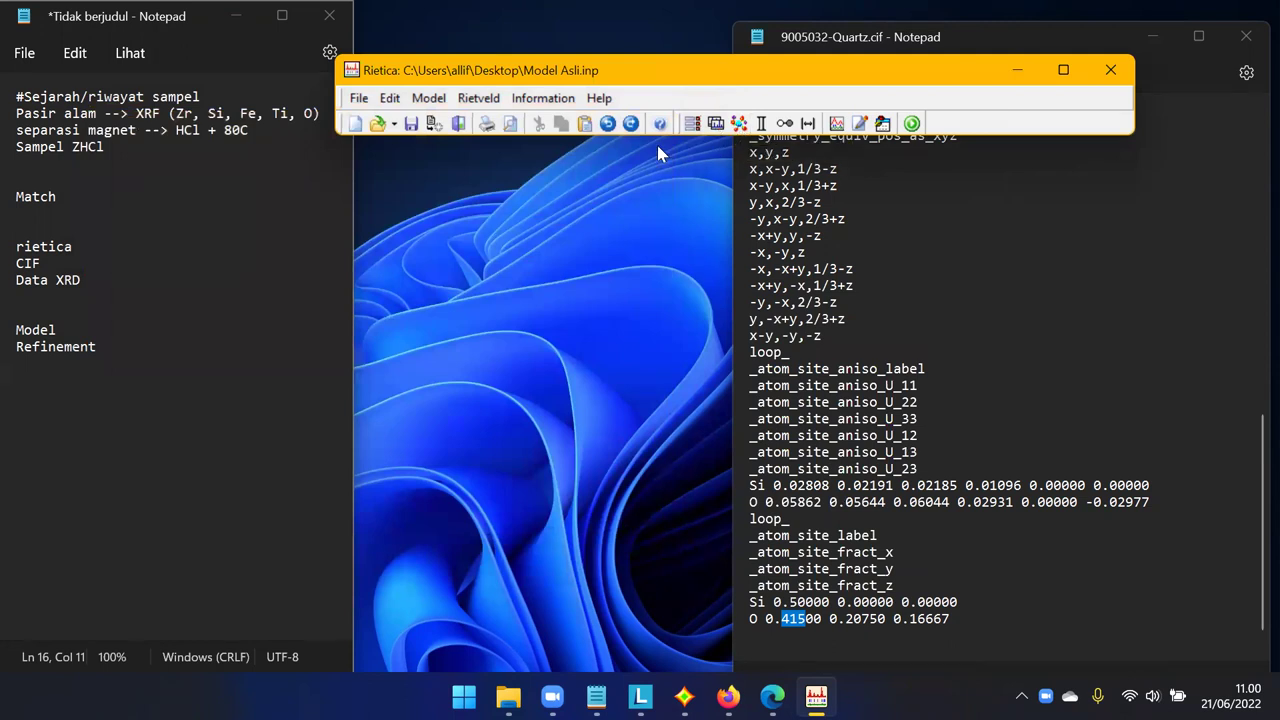
# Open the model's Sample settings and move the dialog towards the middle of the screen.
pyautogui.click(428, 98)
pyautogui.click(440, 145)
pyautogui.click(428, 99)
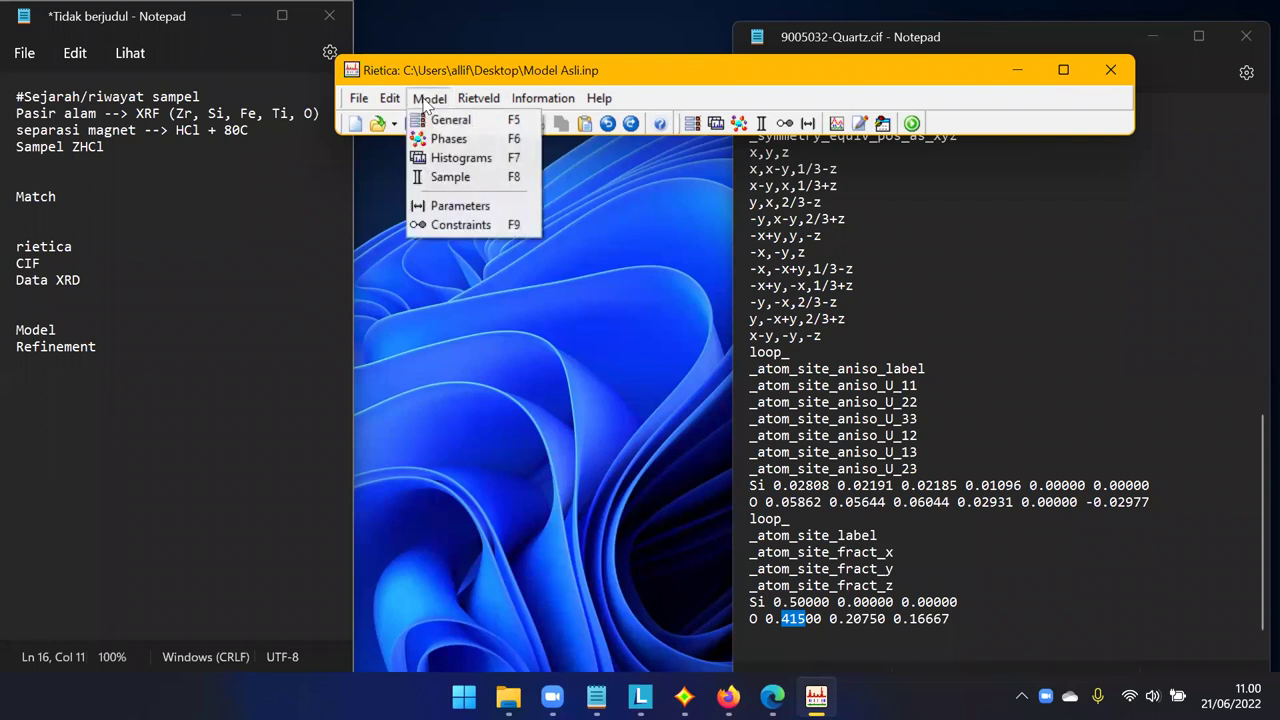
pyautogui.click(448, 176)
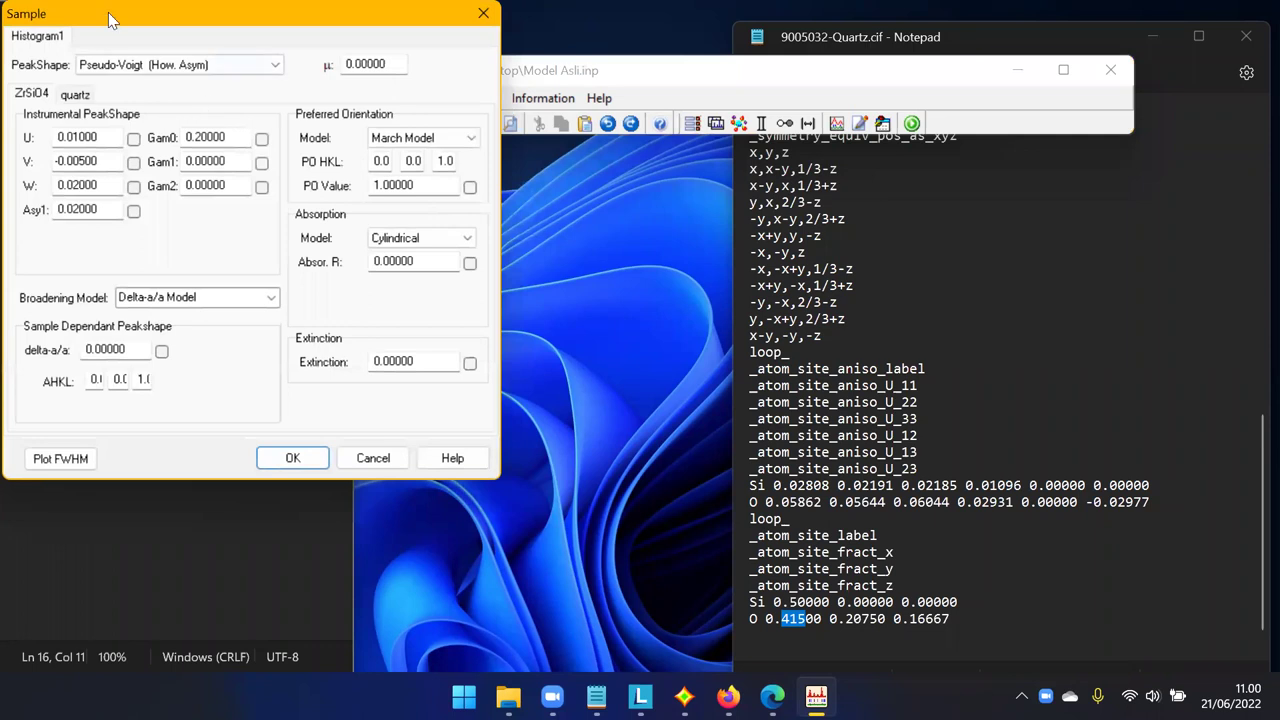
pyautogui.moveTo(108, 12); pyautogui.dragTo(378, 170)
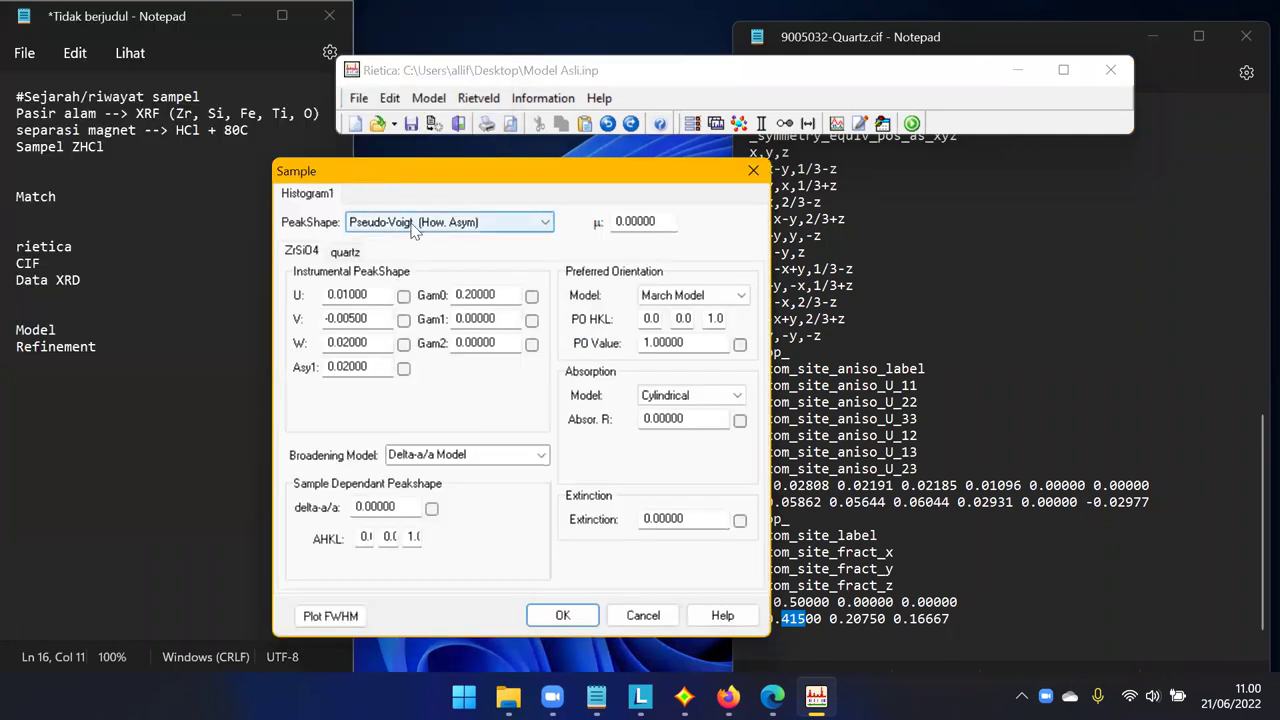
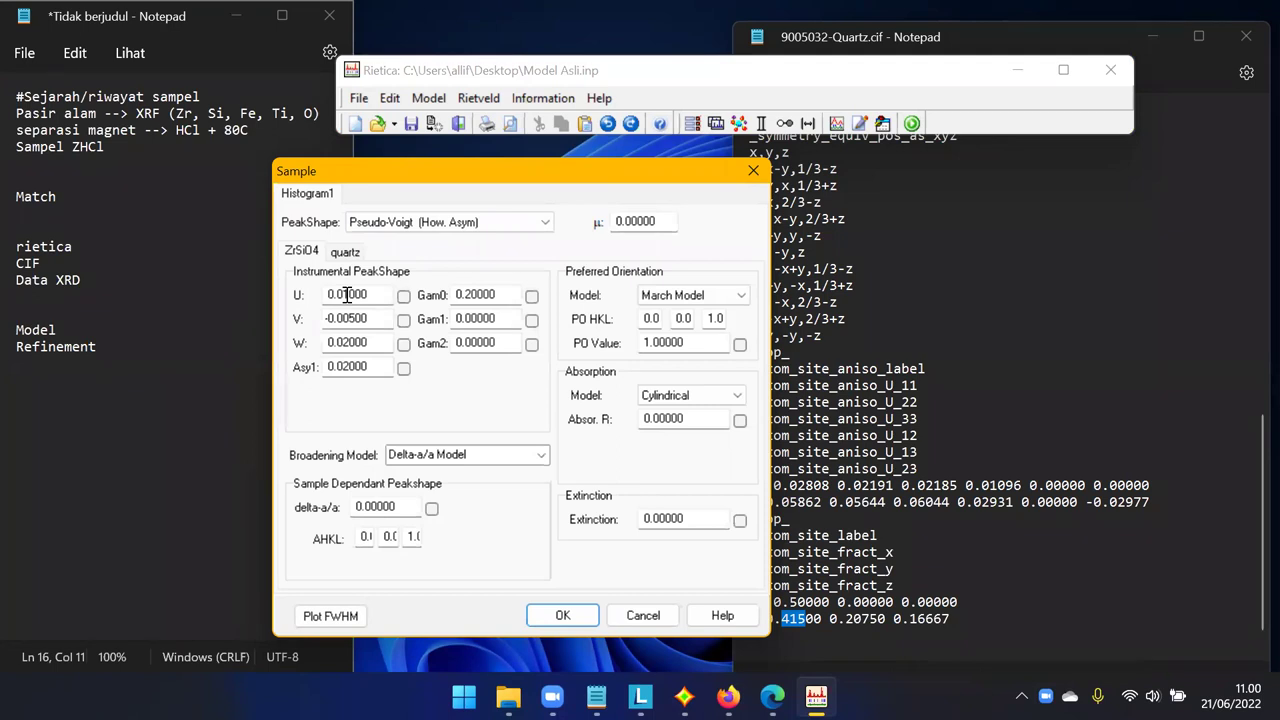
# Set the ZrSiO4 phase's instrumental peak-shape parameter U to 0.0121.
pyautogui.click(345, 294)
pyautogui.write('1')
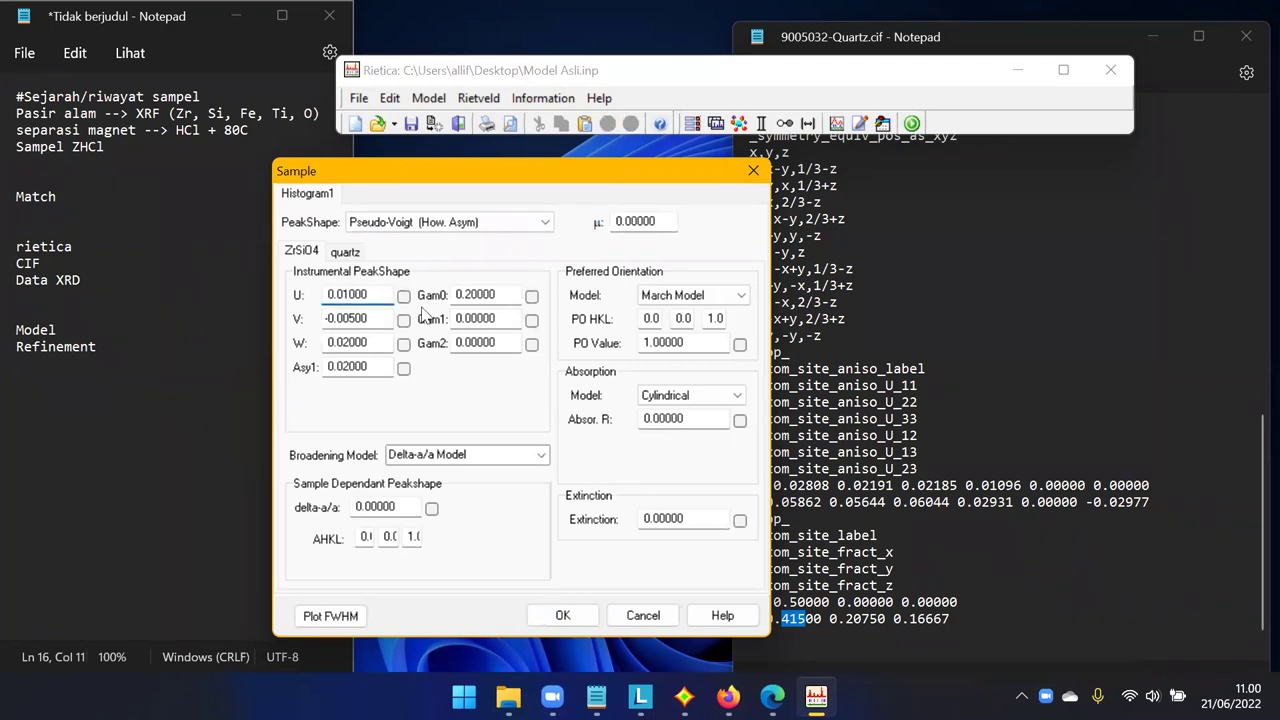
pyautogui.write('12')
pyautogui.press('BackSpace')
pyautogui.press('BackSpace')
pyautogui.write('21')
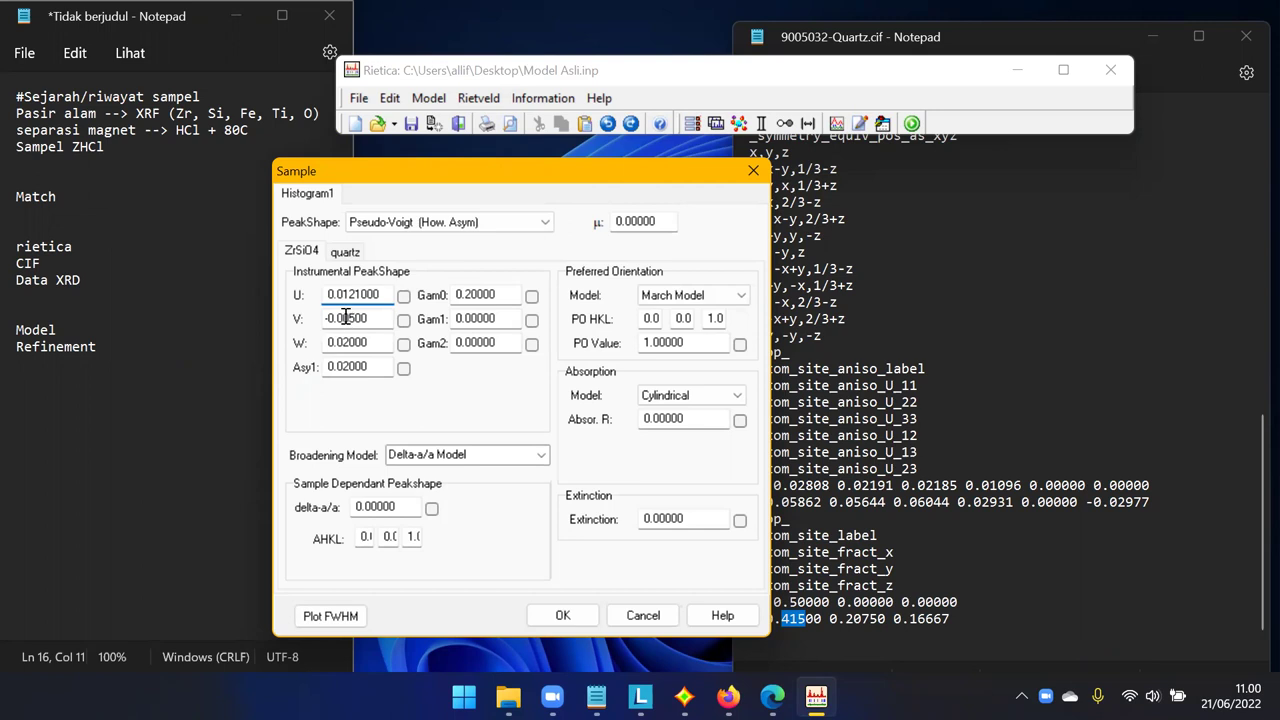
# Set the ZrSiO4 phase's instrumental peak-shape parameters V to -0.012 and W to 0.0212.
pyautogui.moveTo(344, 318); pyautogui.dragTo(390, 318)
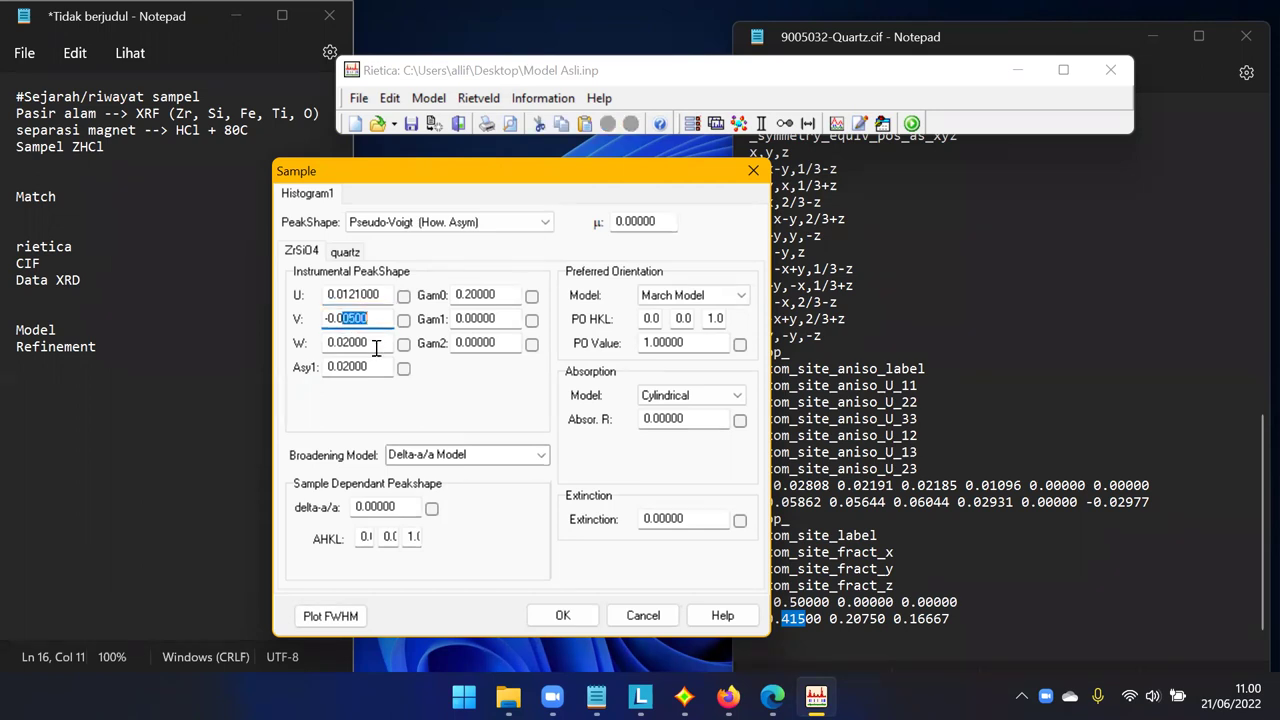
pyautogui.write('12')
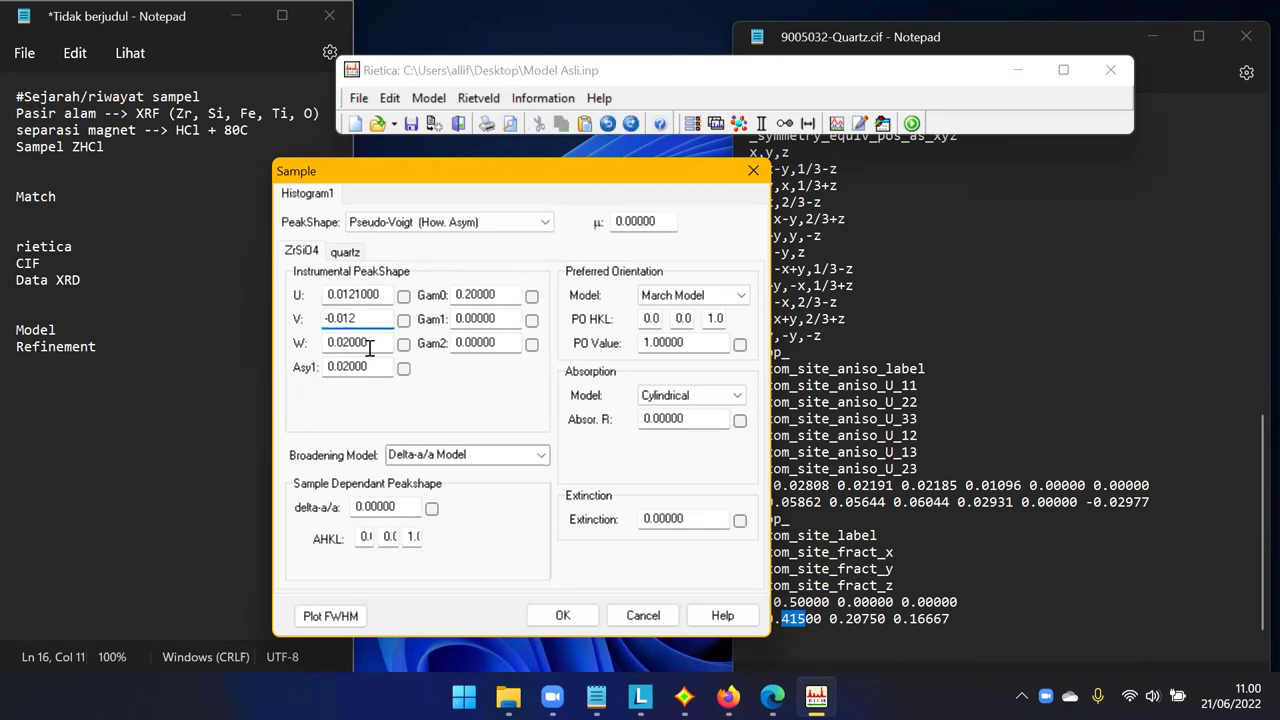
pyautogui.moveTo(350, 340); pyautogui.dragTo(392, 342)
pyautogui.write('12')
# Copy the Phase 1 peak-shape values to the quartz phase.
pyautogui.click(352, 252)
pyautogui.click(613, 348)
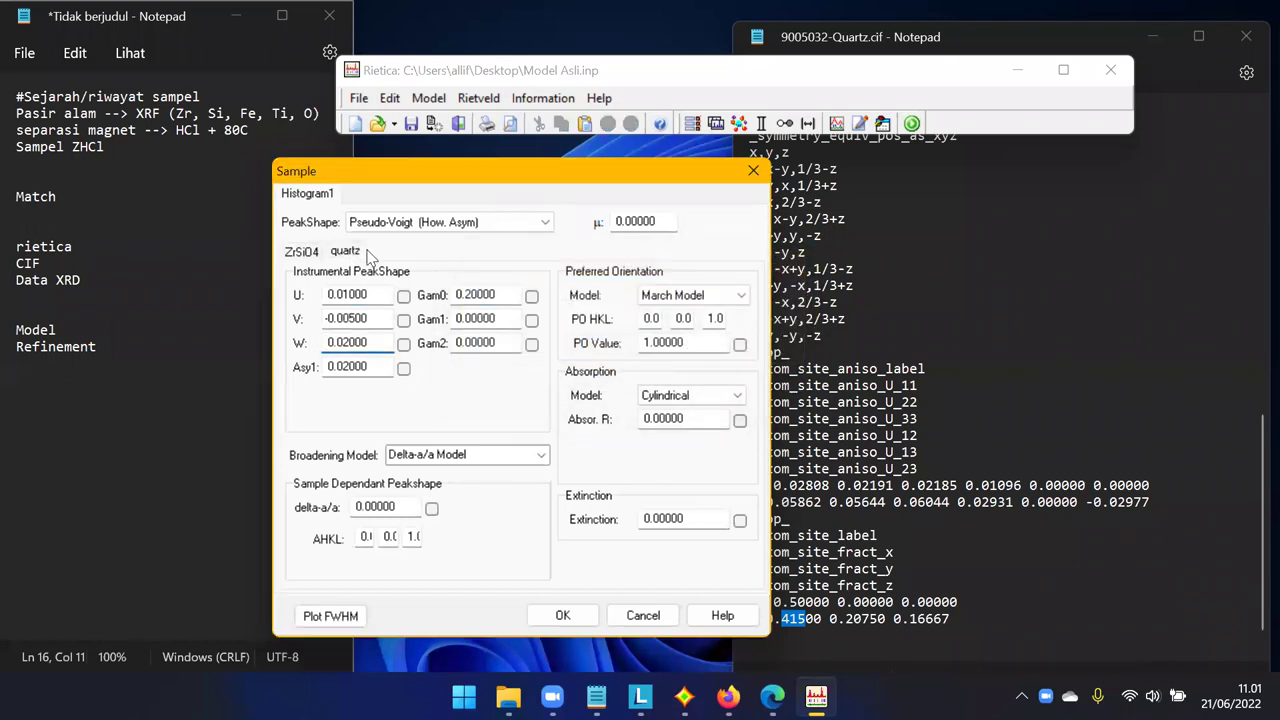
pyautogui.rightClick(440, 279)
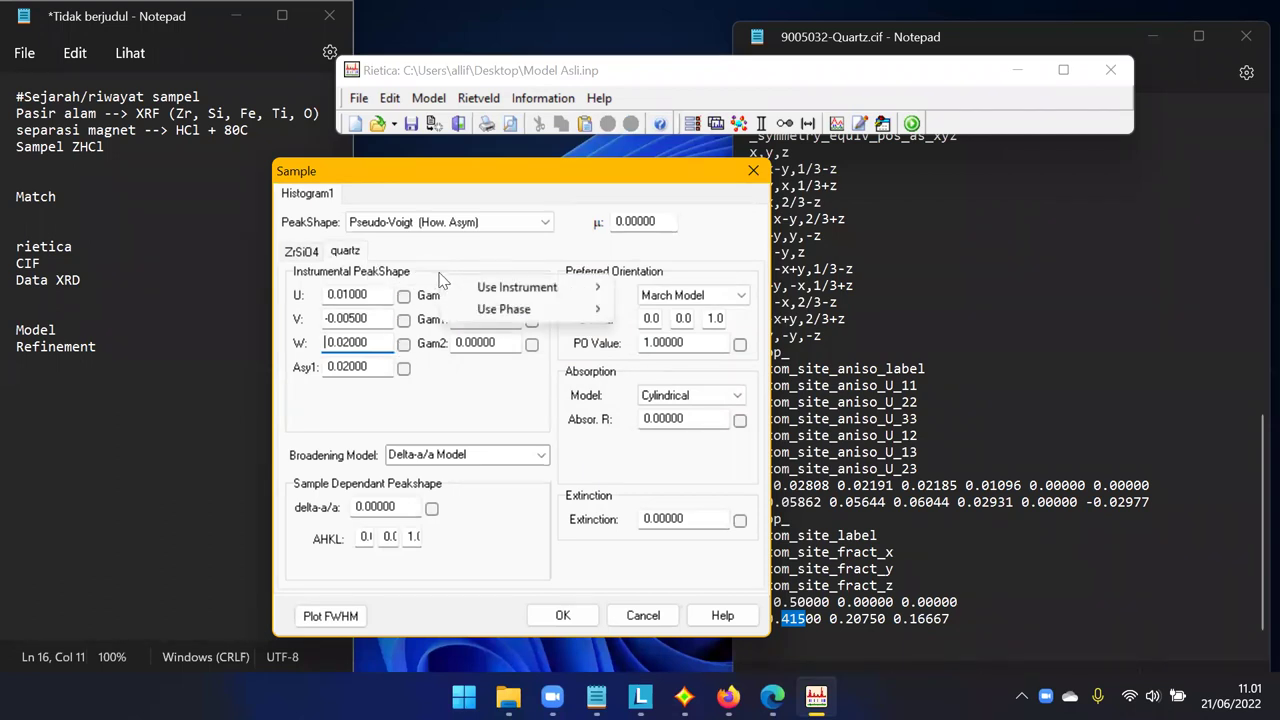
pyautogui.moveTo(530, 309)
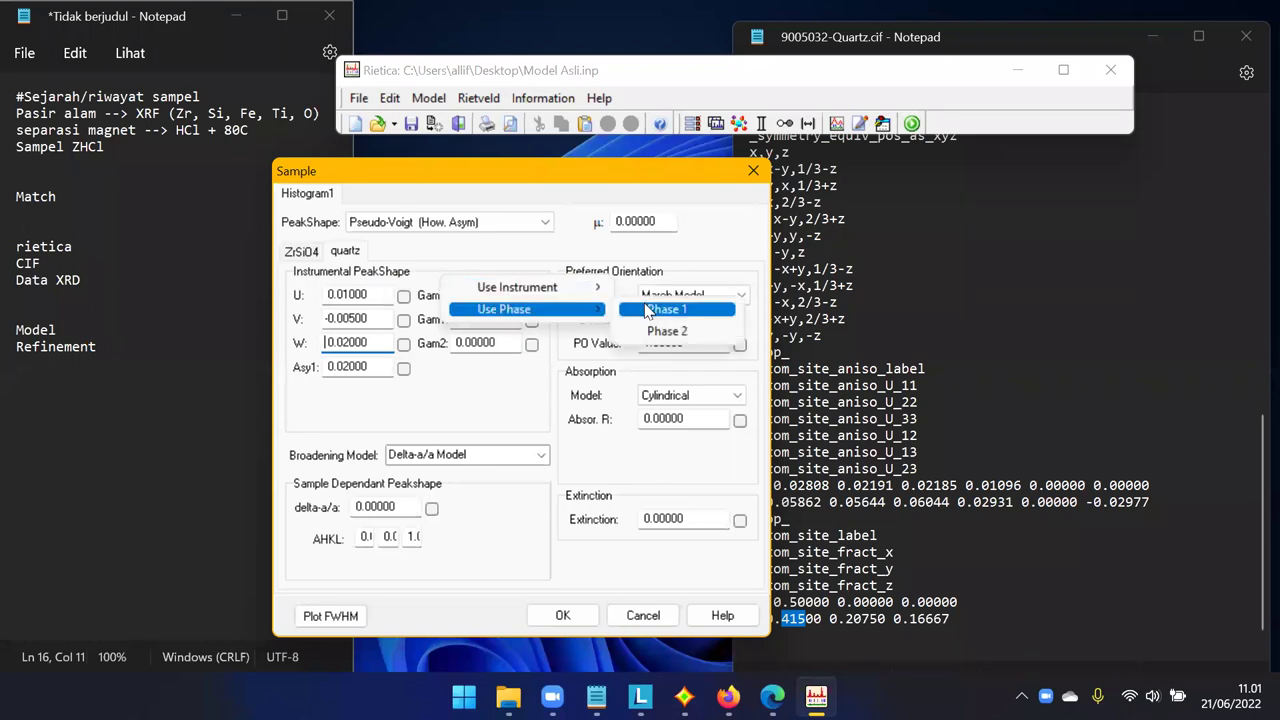
pyautogui.click(647, 311)
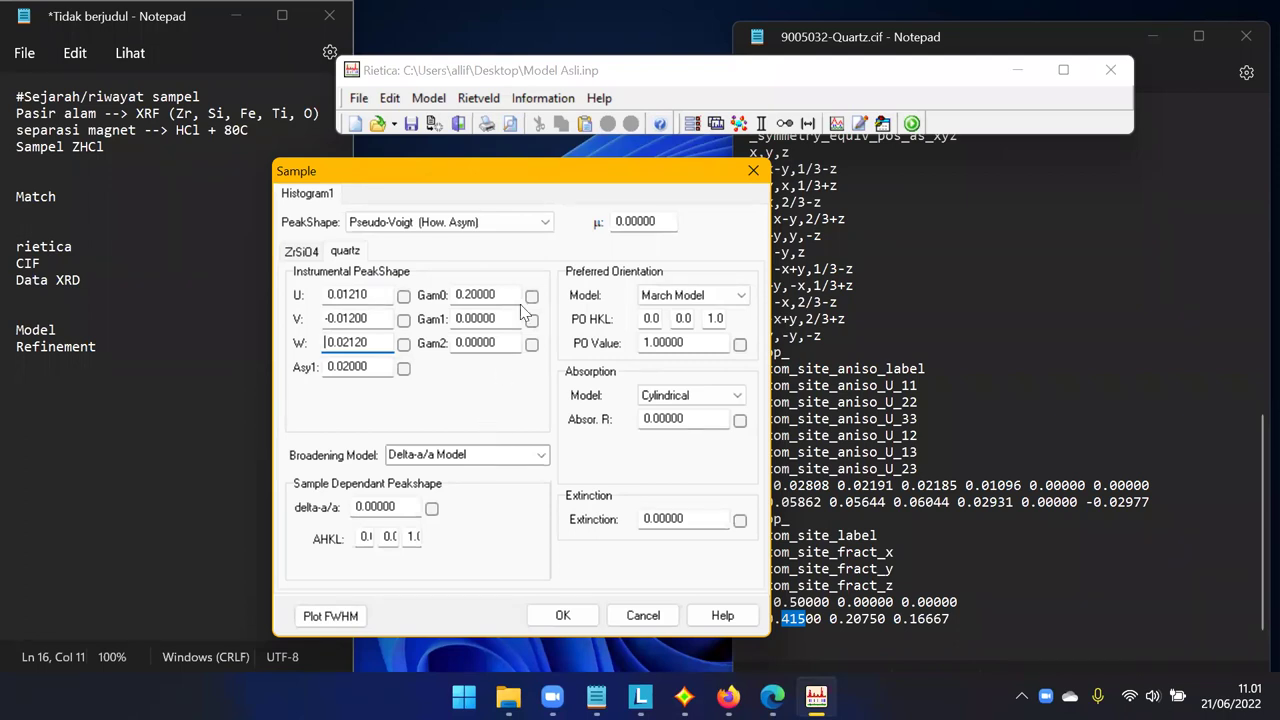
# Choose the Pseudo-Voigt (How. Asym) peak shape and accept the sample settings.
pyautogui.click(546, 223)
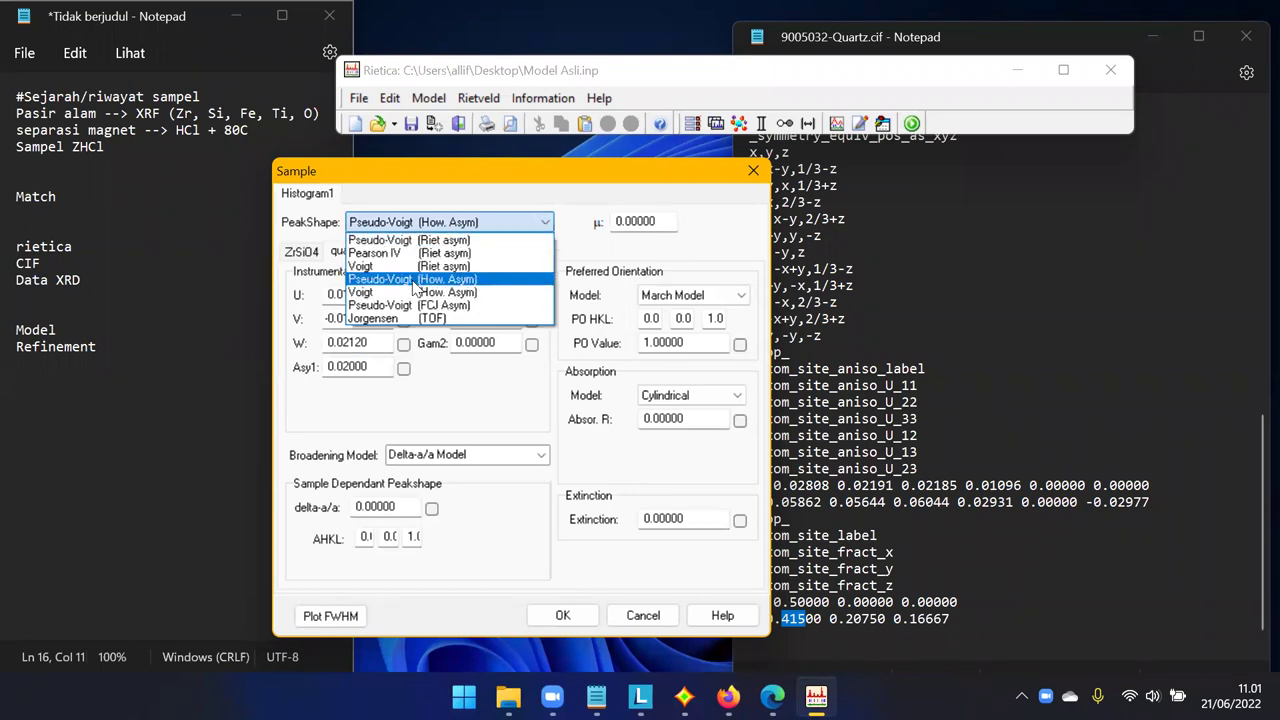
pyautogui.click(446, 280)
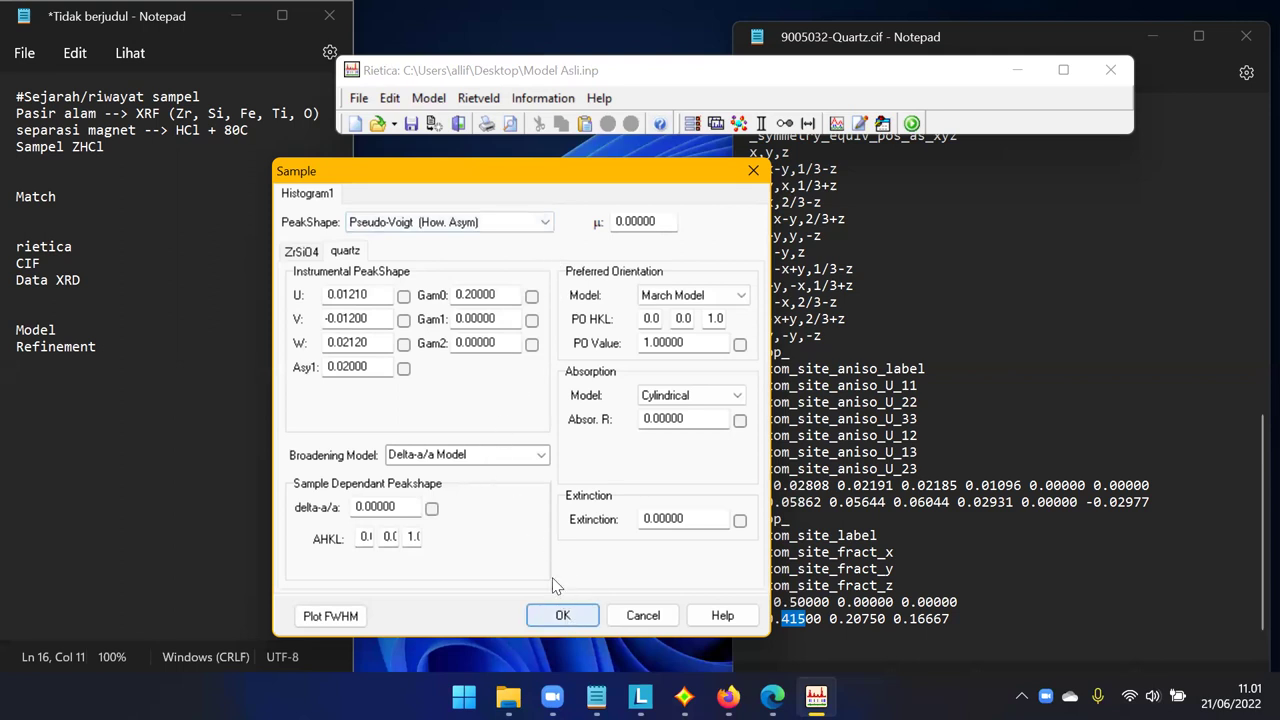
pyautogui.click(573, 617)
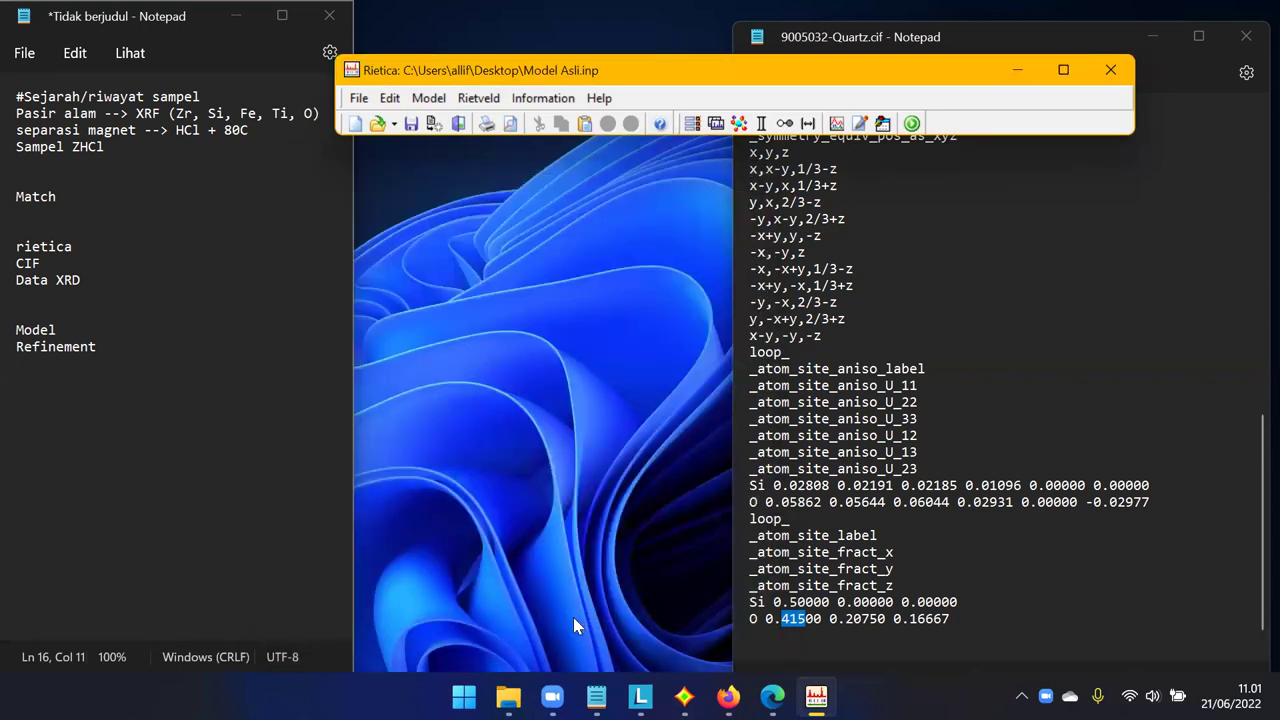
# Review the model's General, Histograms and Sample settings without changing them.
pyautogui.click(430, 99)
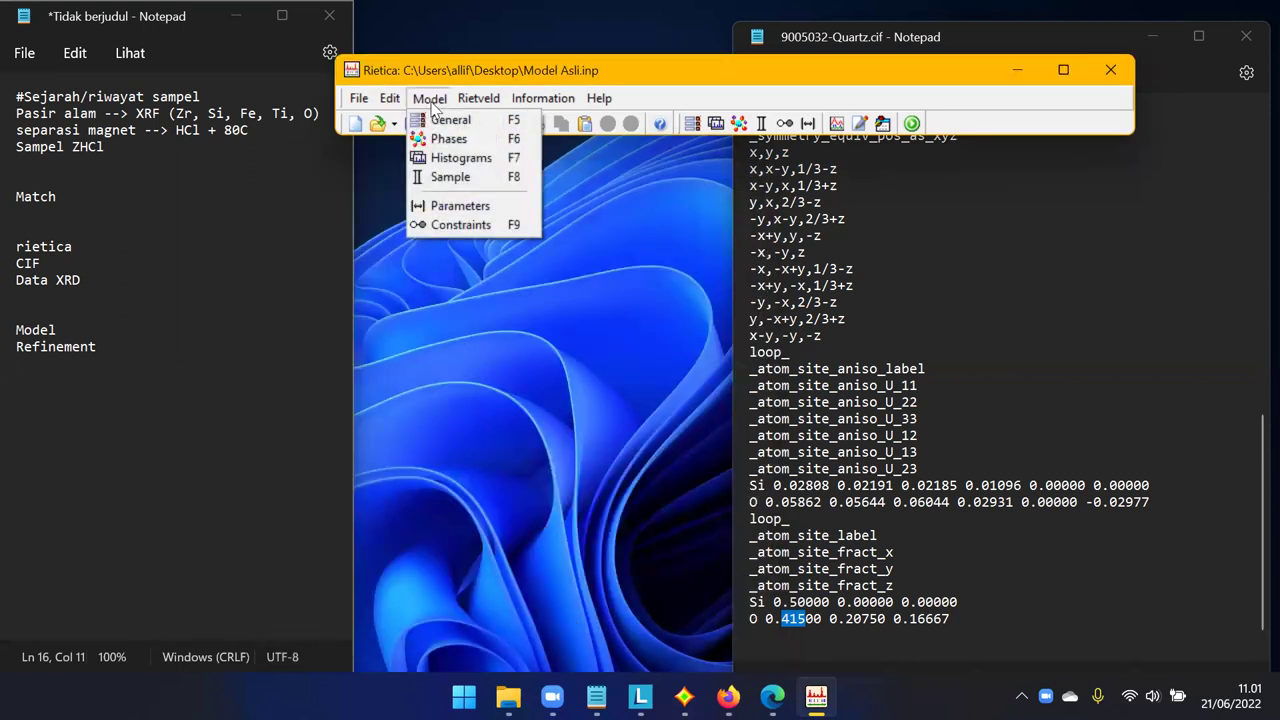
pyautogui.click(476, 124)
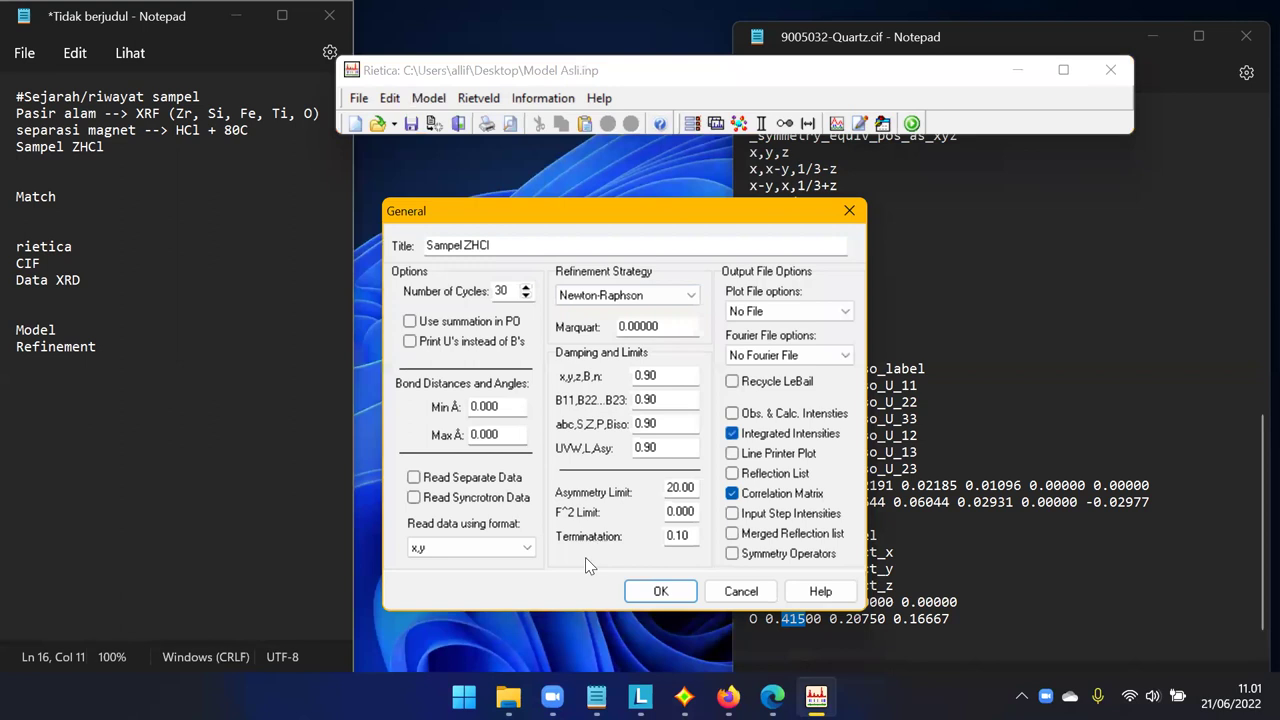
pyautogui.click(849, 210)
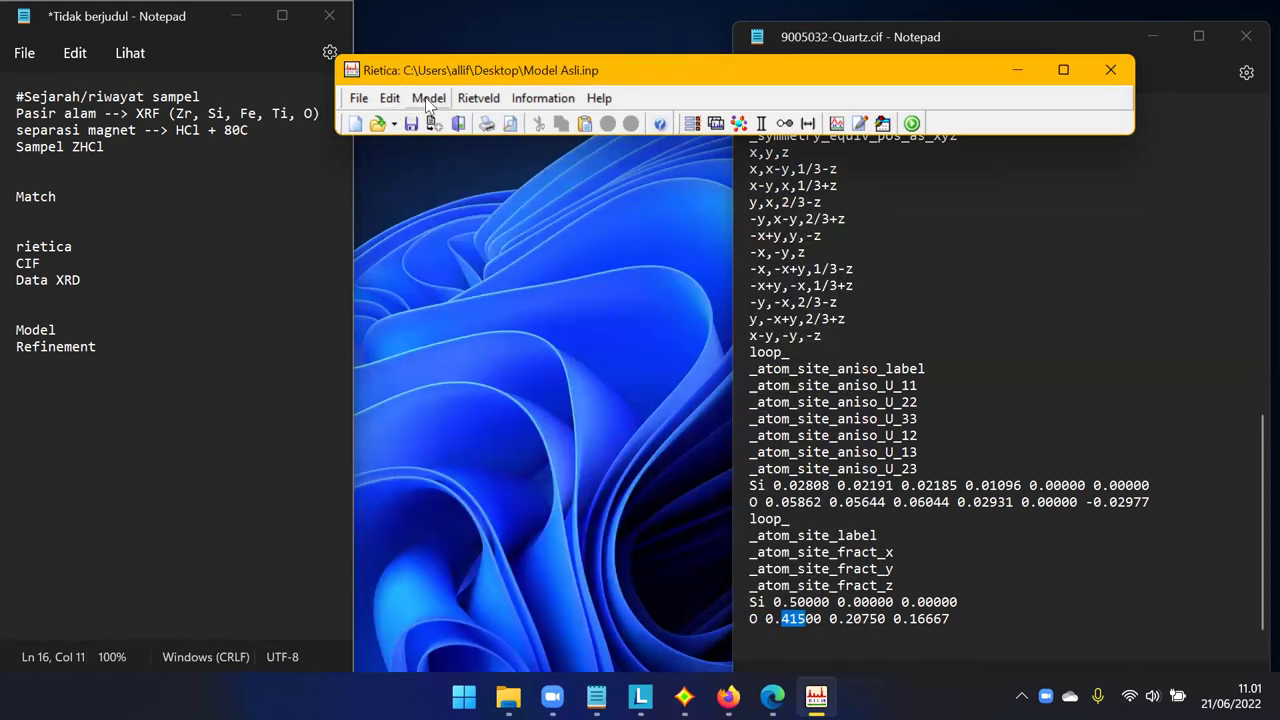
pyautogui.click(428, 102)
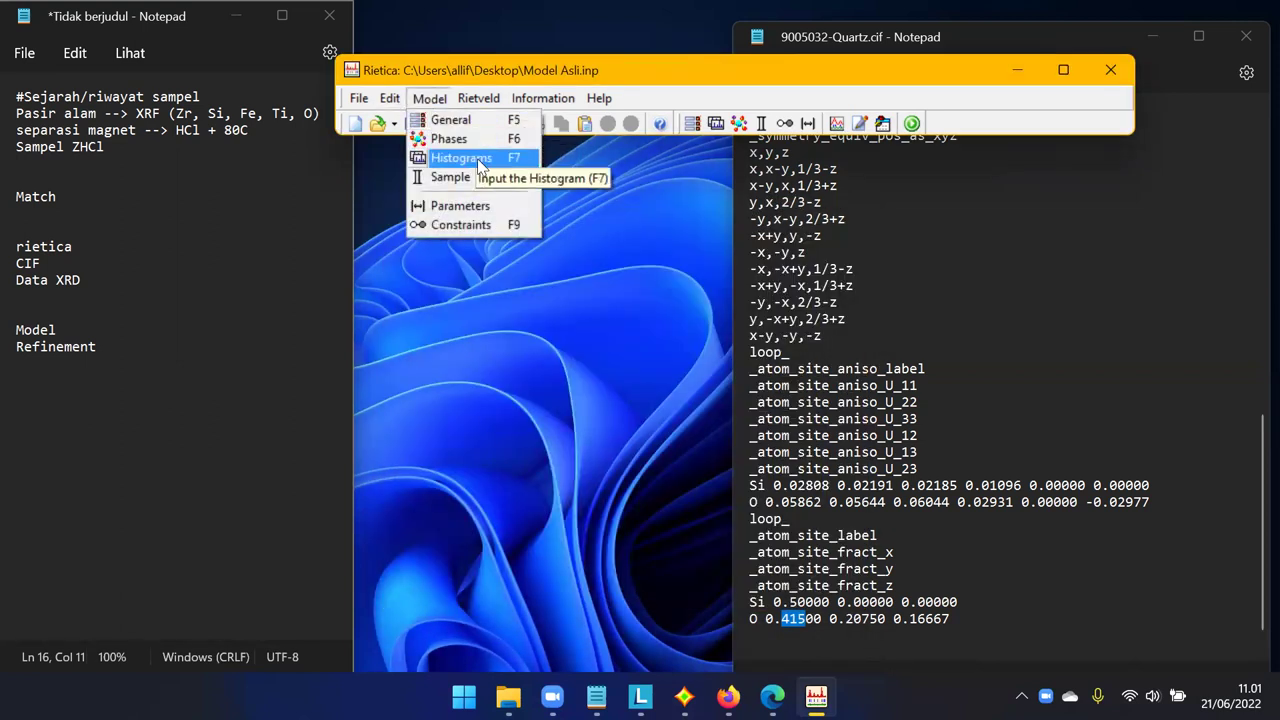
pyautogui.click(480, 162)
pyautogui.click(870, 205)
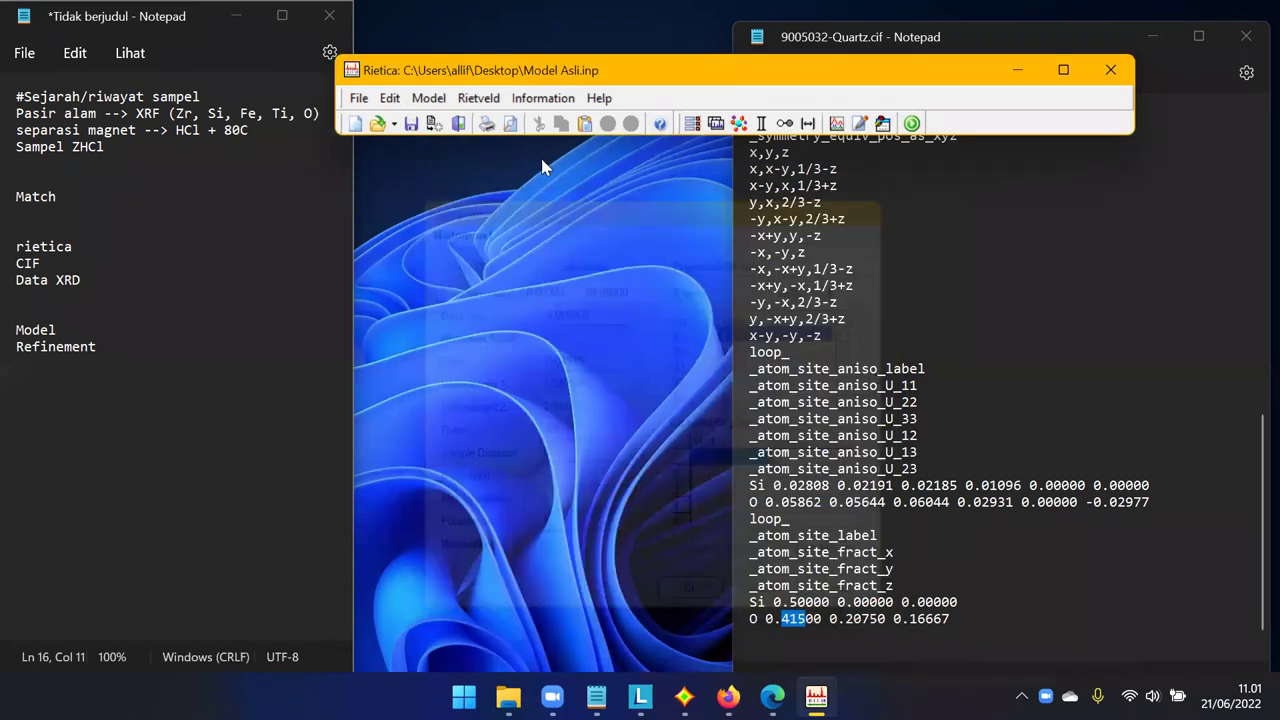
pyautogui.click(429, 98)
pyautogui.click(468, 180)
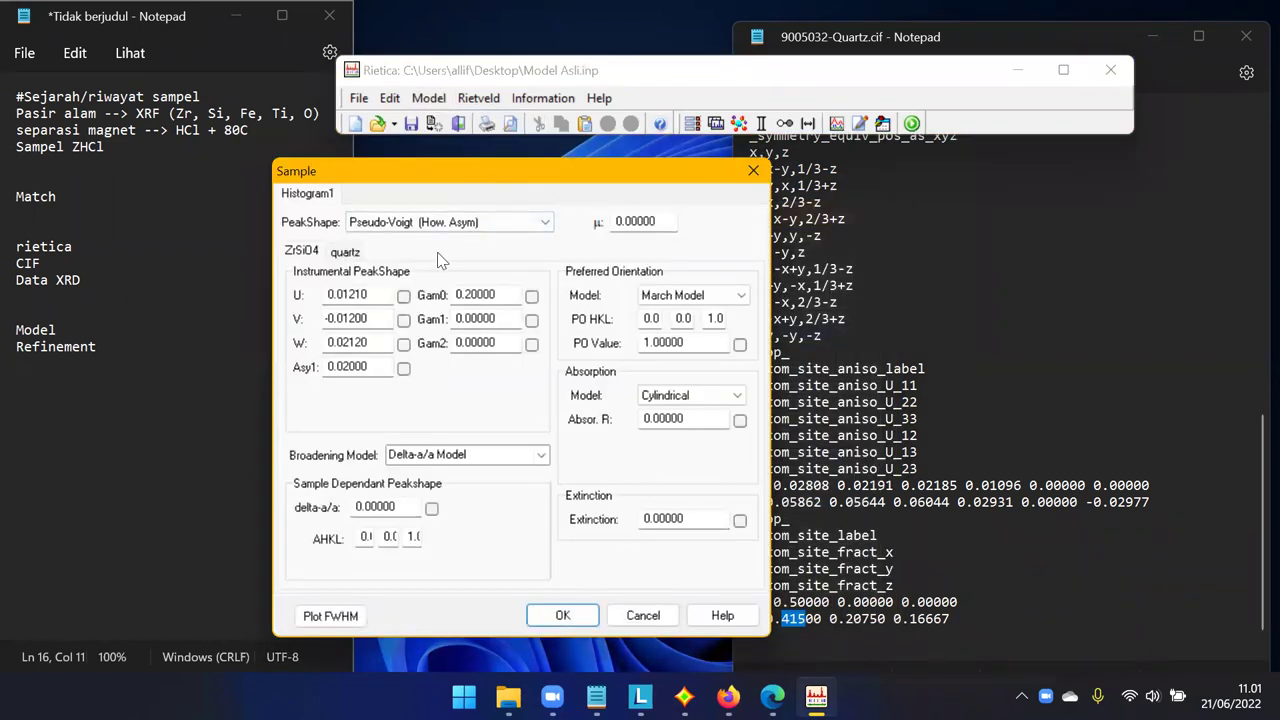
pyautogui.click(754, 171)
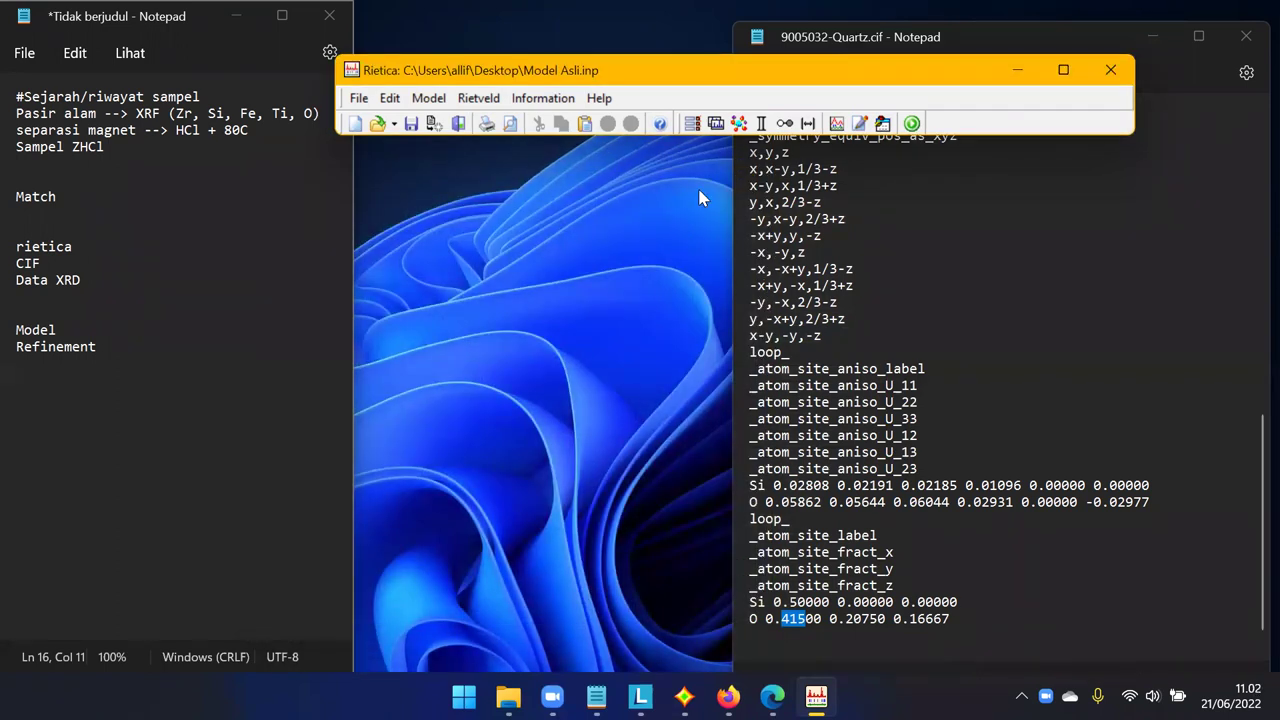
# Save the current model and save a copy as an input file named "Model coba 1" on the Desktop.
pyautogui.click(359, 98)
pyautogui.click(383, 163)
pyautogui.click(368, 99)
pyautogui.click(386, 174)
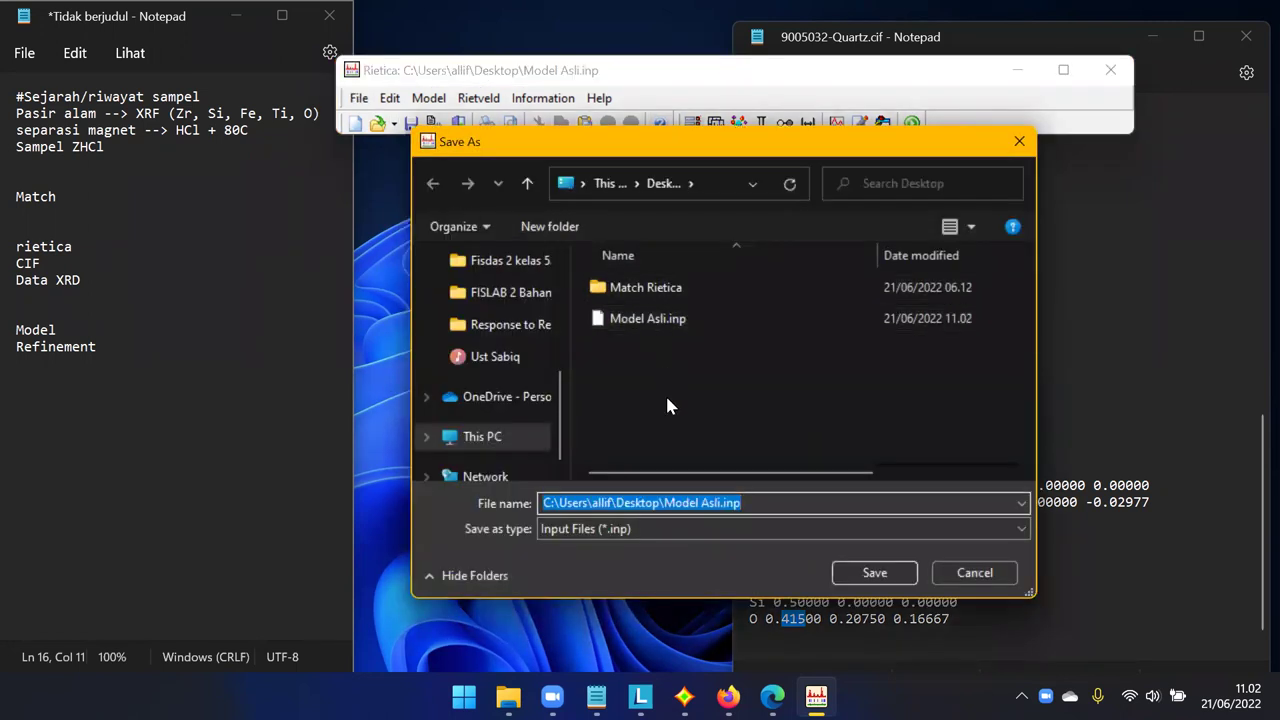
pyautogui.write('MOdel')
pyautogui.press('BackSpace')
pyautogui.press('BackSpace')
pyautogui.press('BackSpace')
pyautogui.press('BackSpace')
pyautogui.write('odel coba 1')
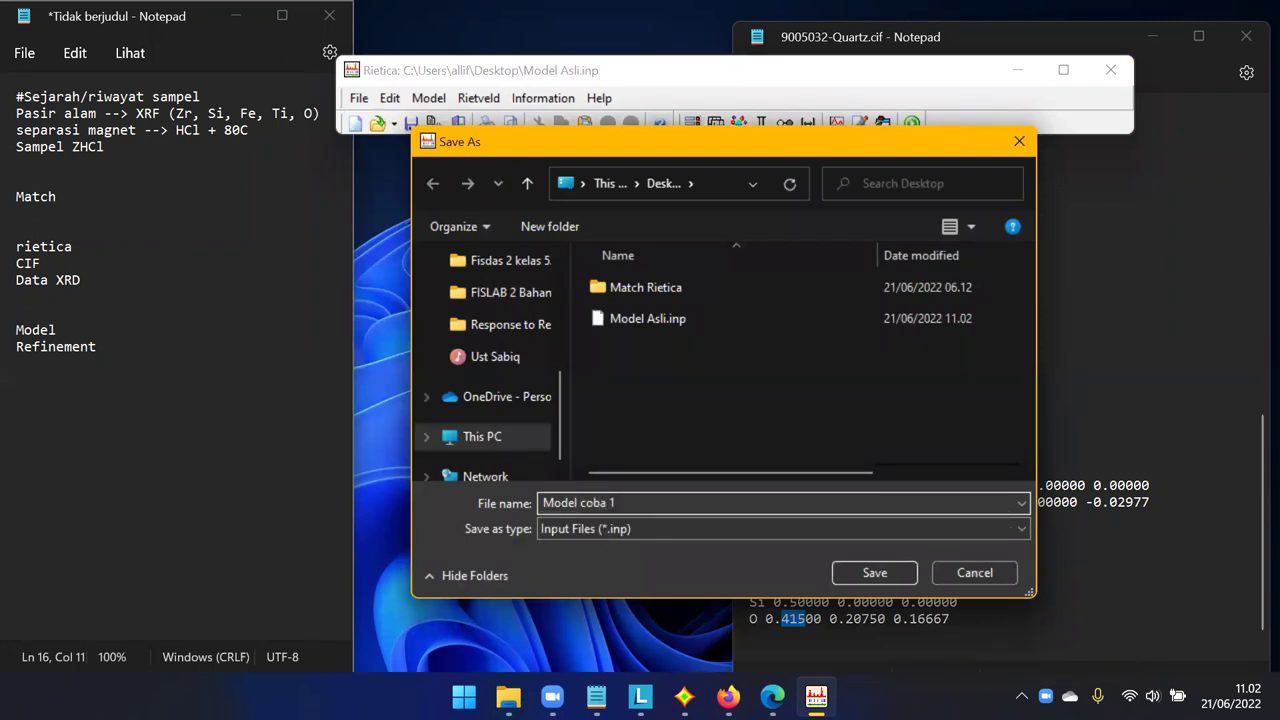
pyautogui.click(686, 382)
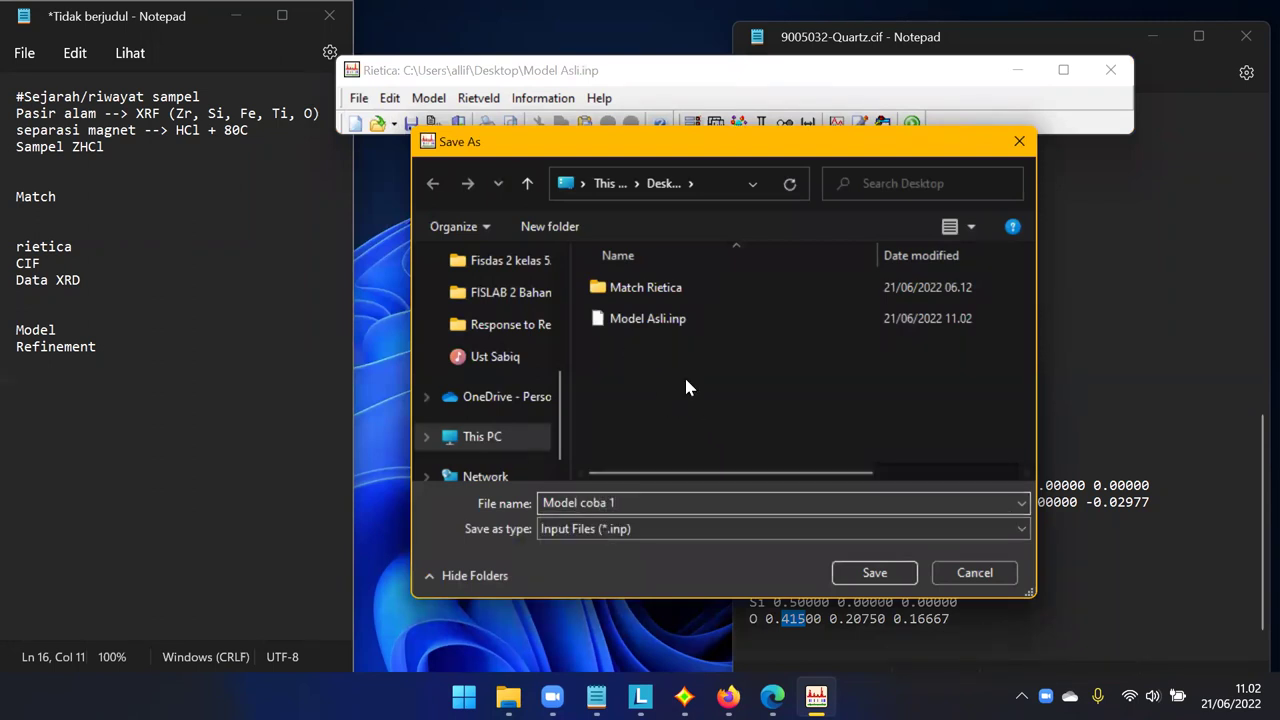
pyautogui.click(855, 580)
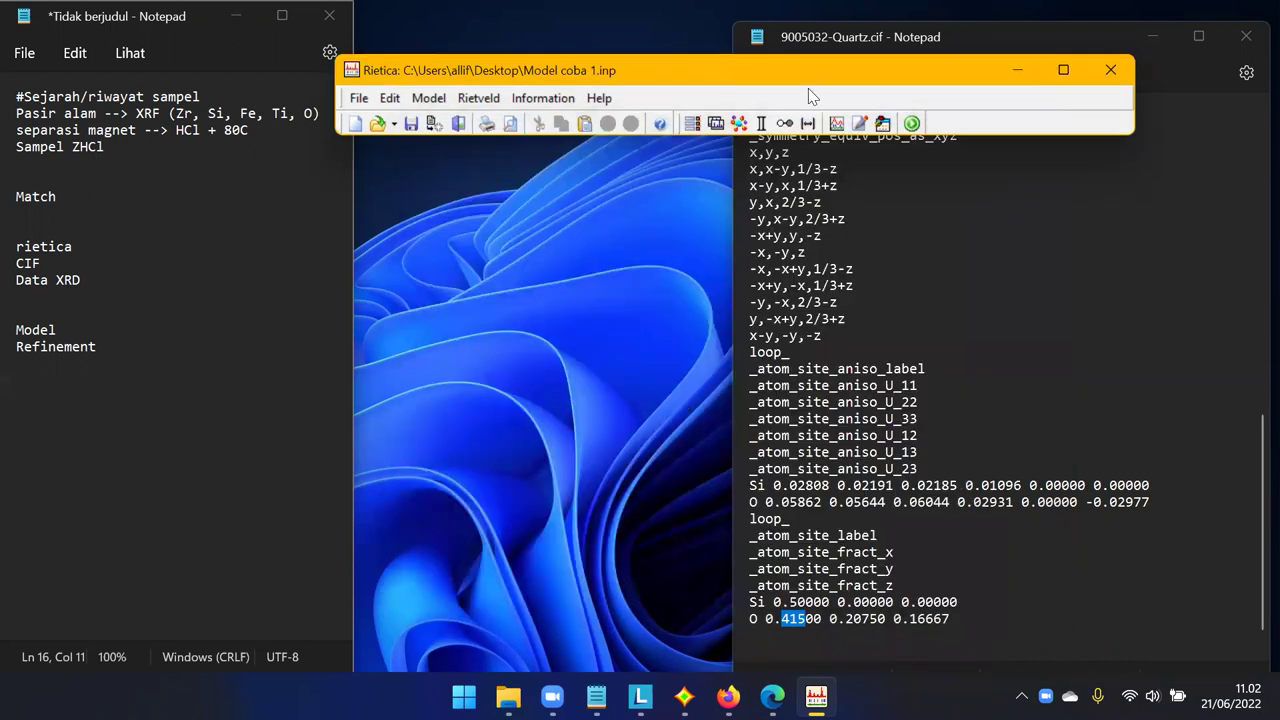
pyautogui.moveTo(808, 88); pyautogui.dragTo(778, 131)
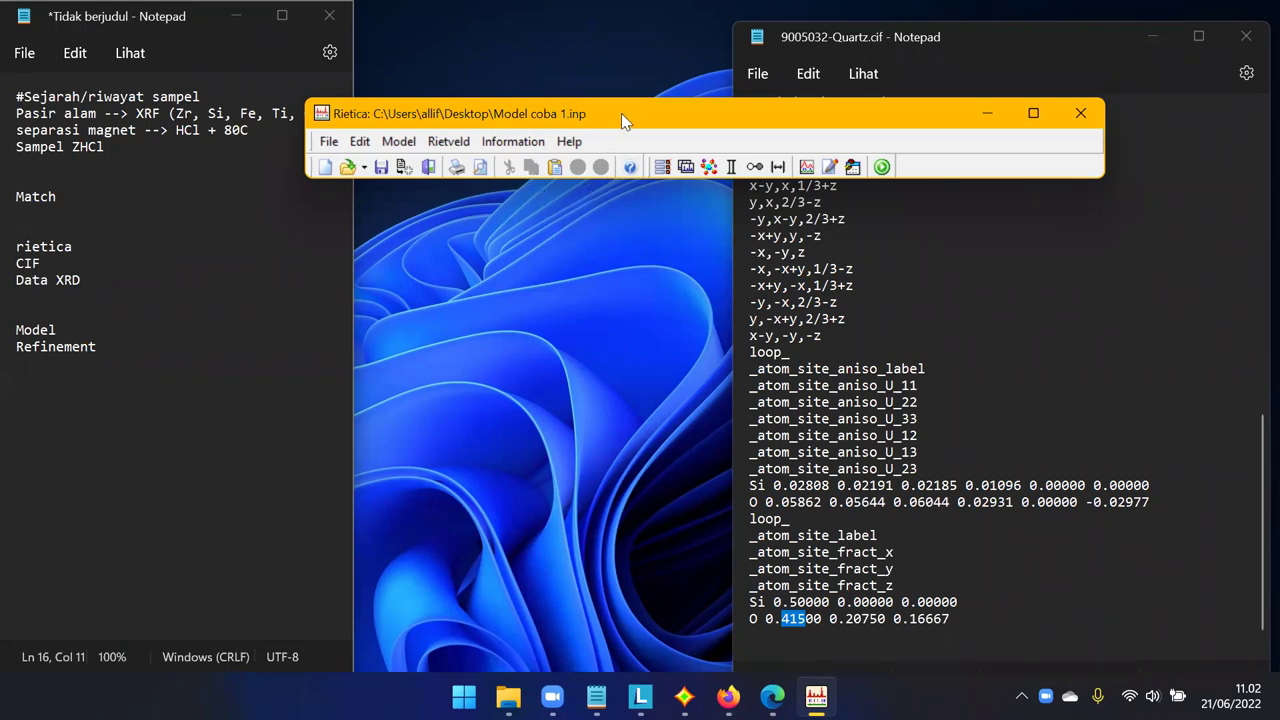
pyautogui.moveTo(621, 113); pyautogui.dragTo(627, 105)
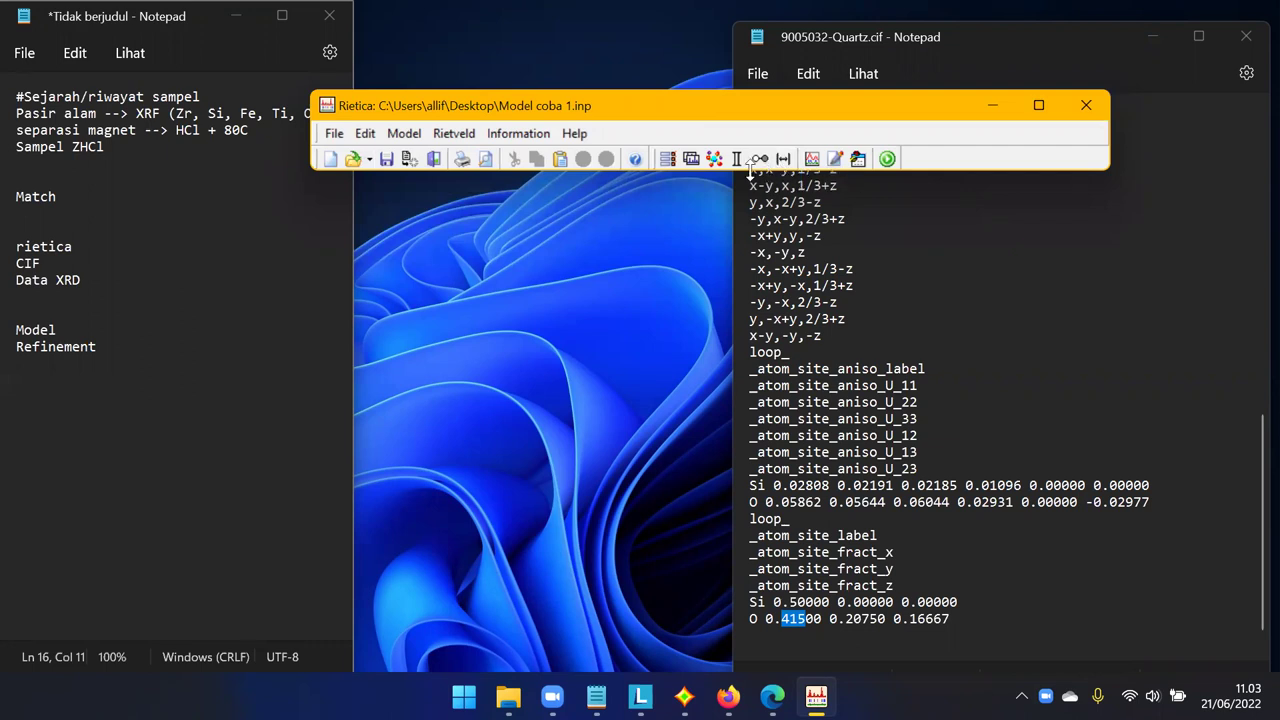
pyautogui.click(455, 133)
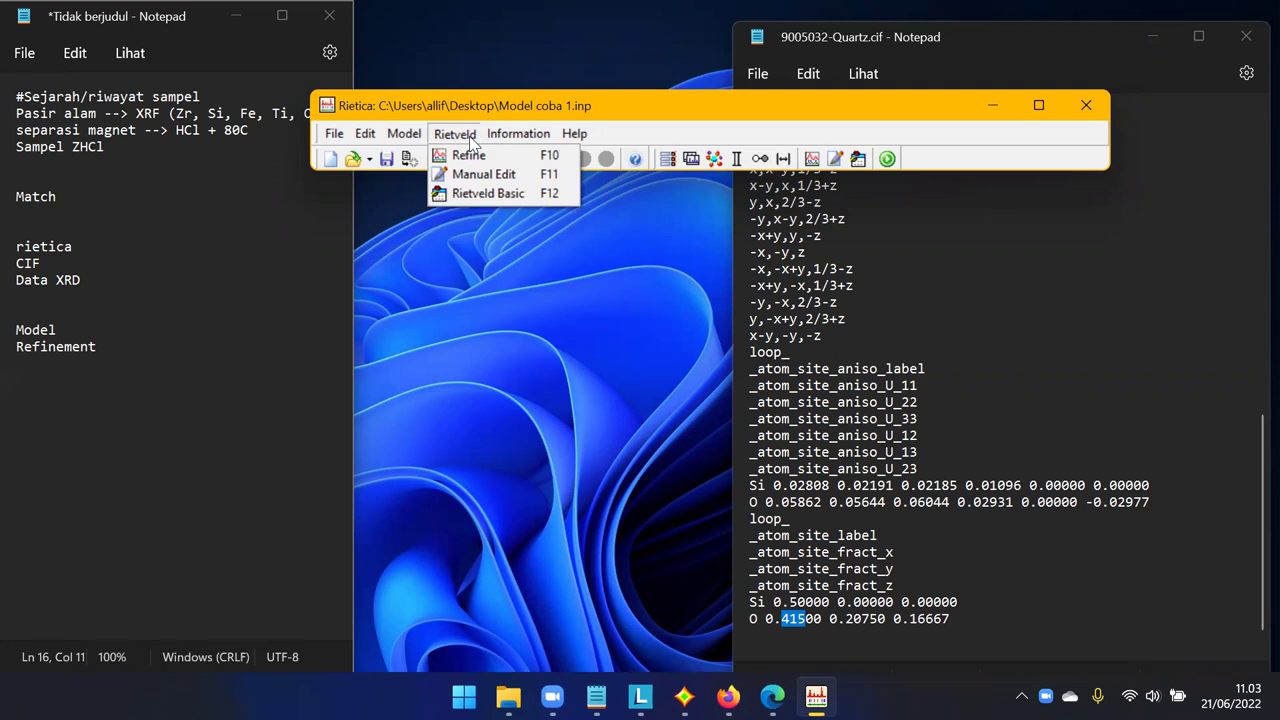
pyautogui.click(474, 156)
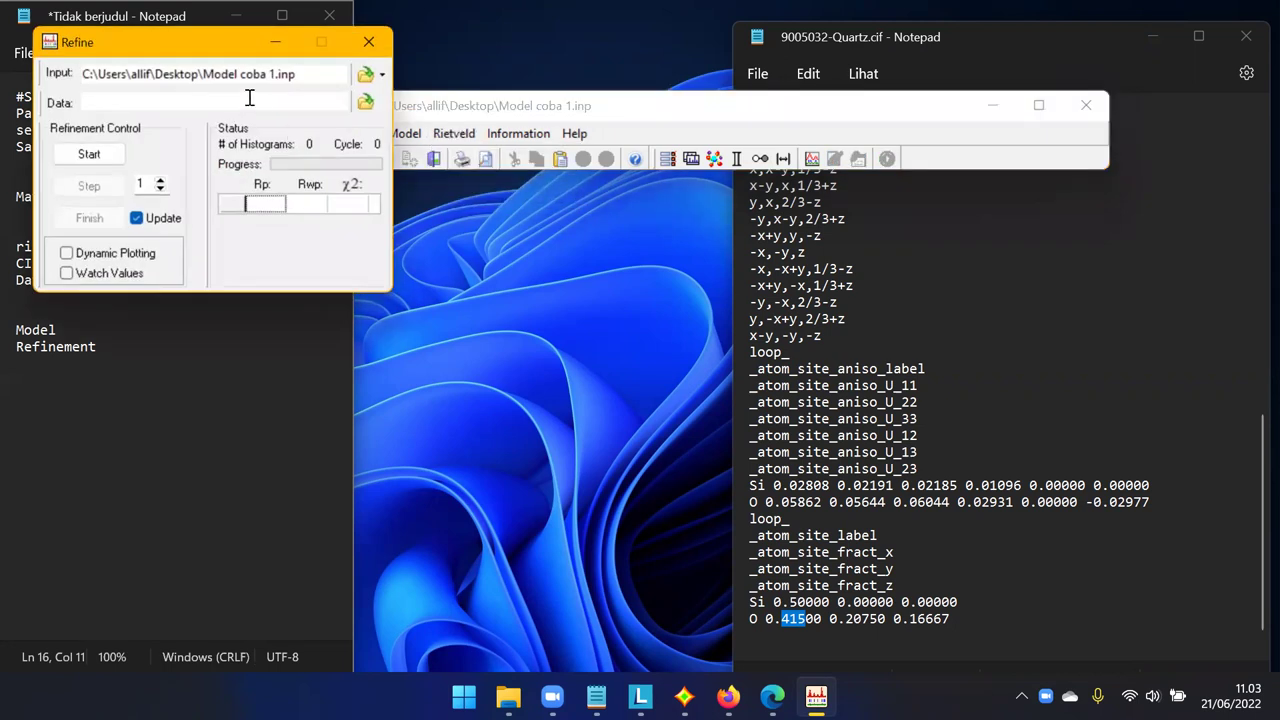
pyautogui.moveTo(115, 45); pyautogui.dragTo(389, 217)
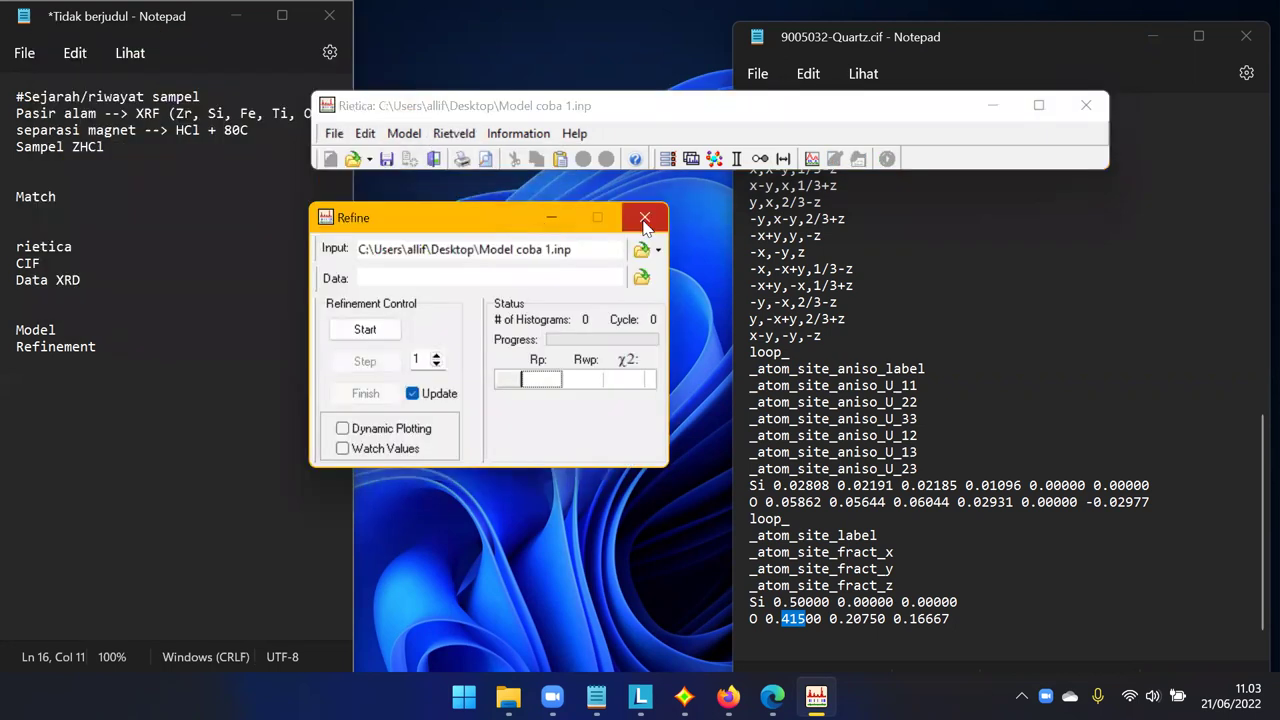
pyautogui.click(643, 213)
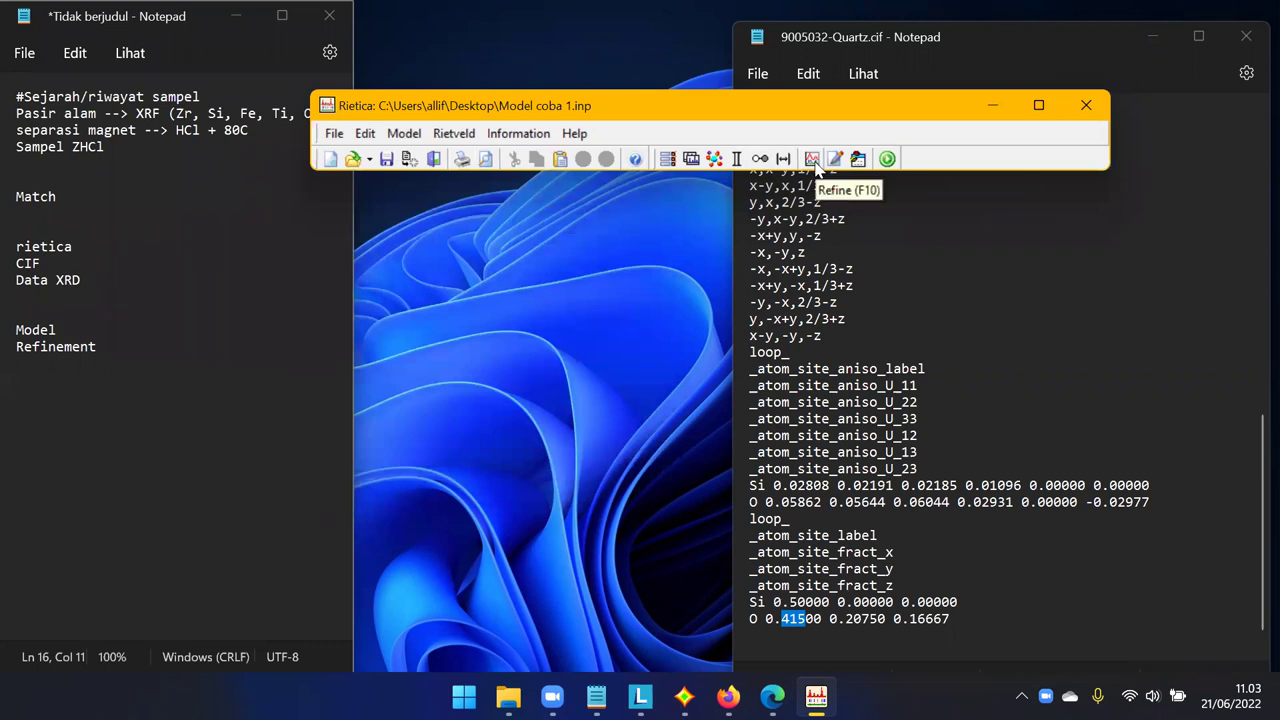
# Open the Refine window and load the data file from the Match Rietica\Rietica\XRD folder as refinement data.
pyautogui.click(813, 161)
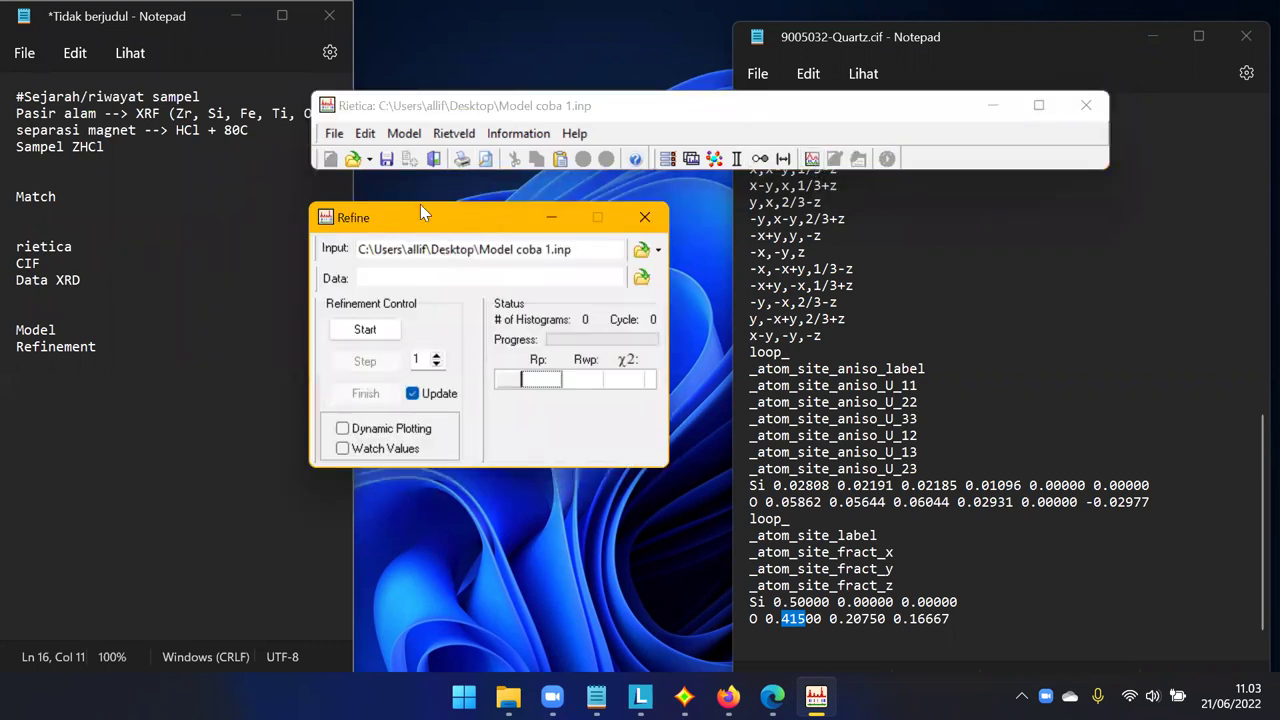
pyautogui.moveTo(420, 207); pyautogui.dragTo(362, 193)
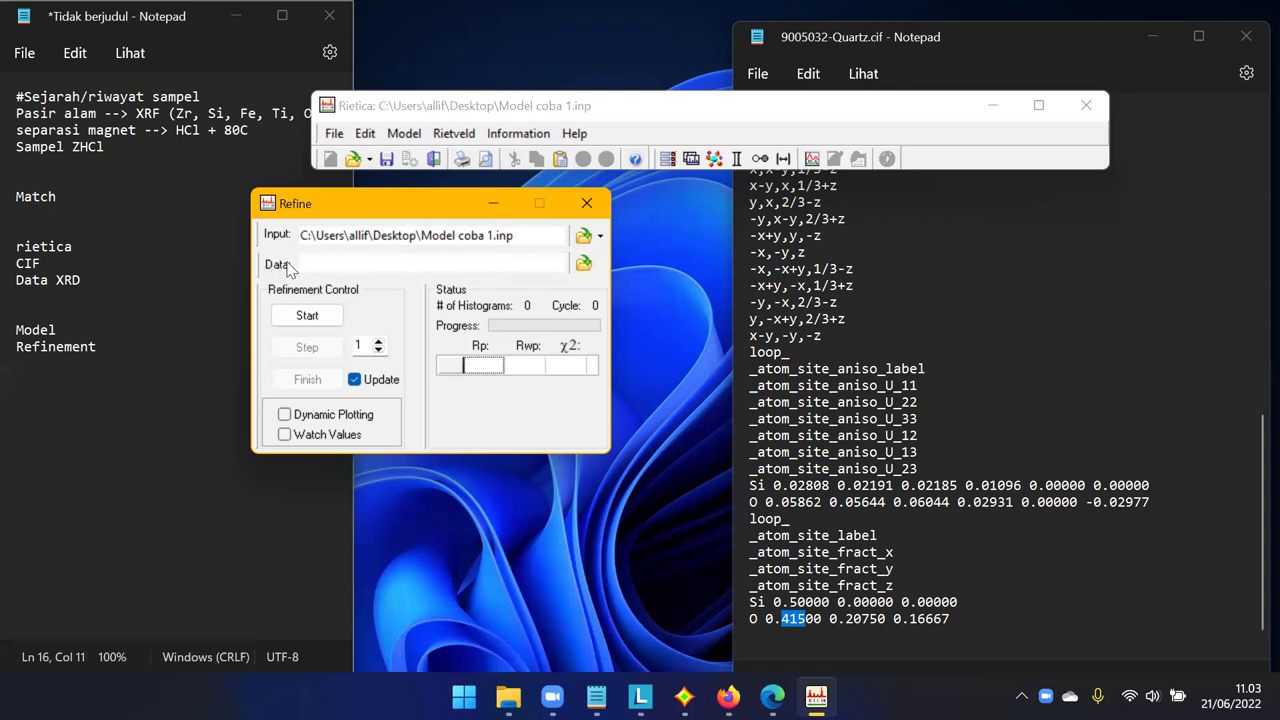
pyautogui.click(584, 263)
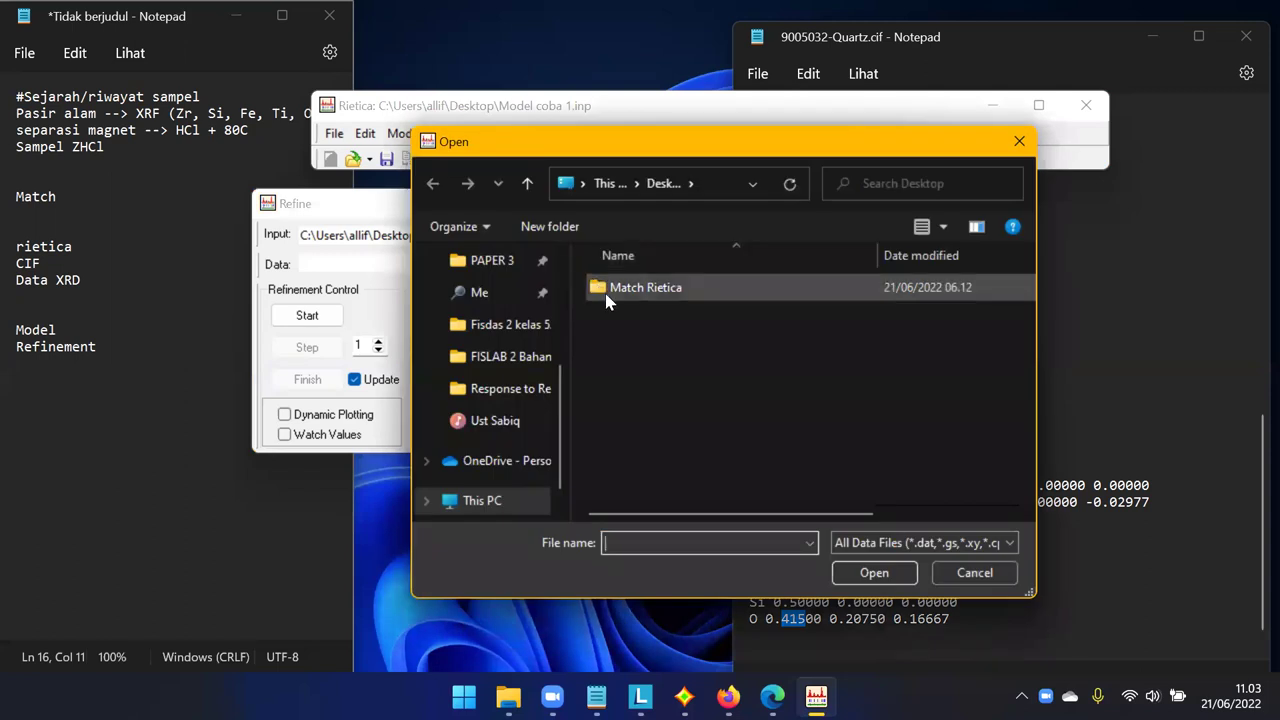
pyautogui.scroll(3, 505, 308)
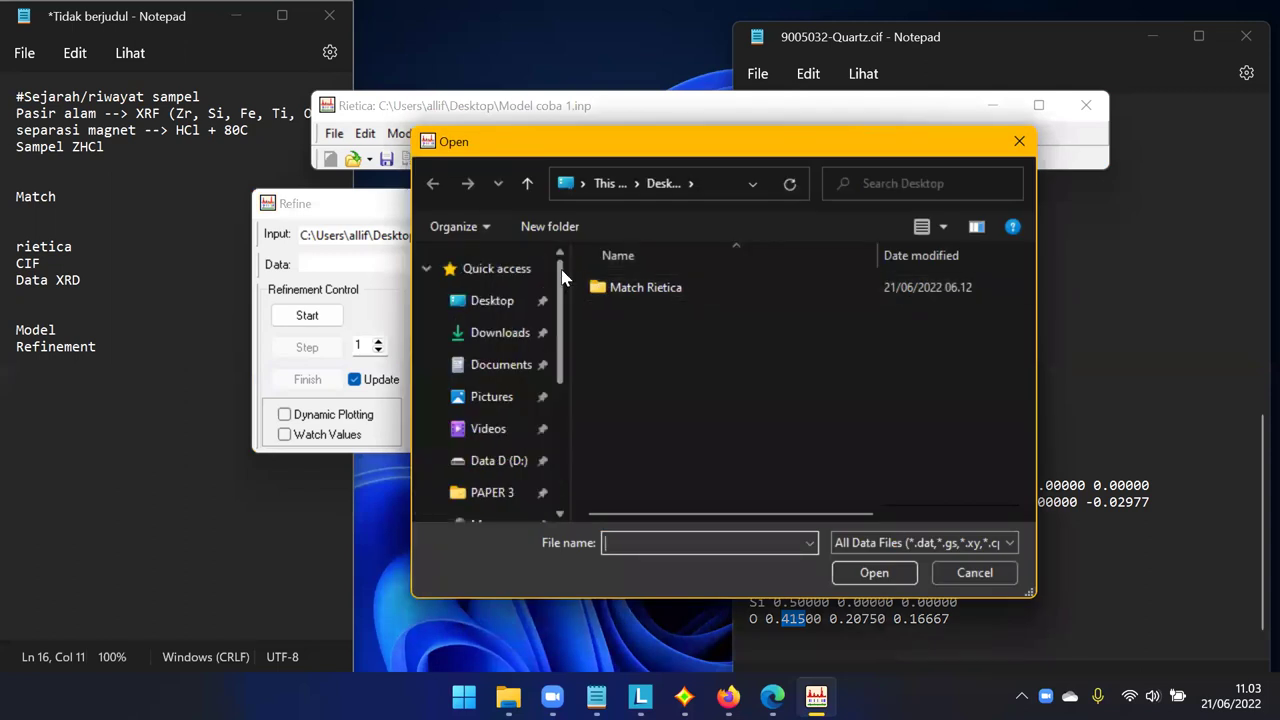
pyautogui.doubleClick(630, 292)
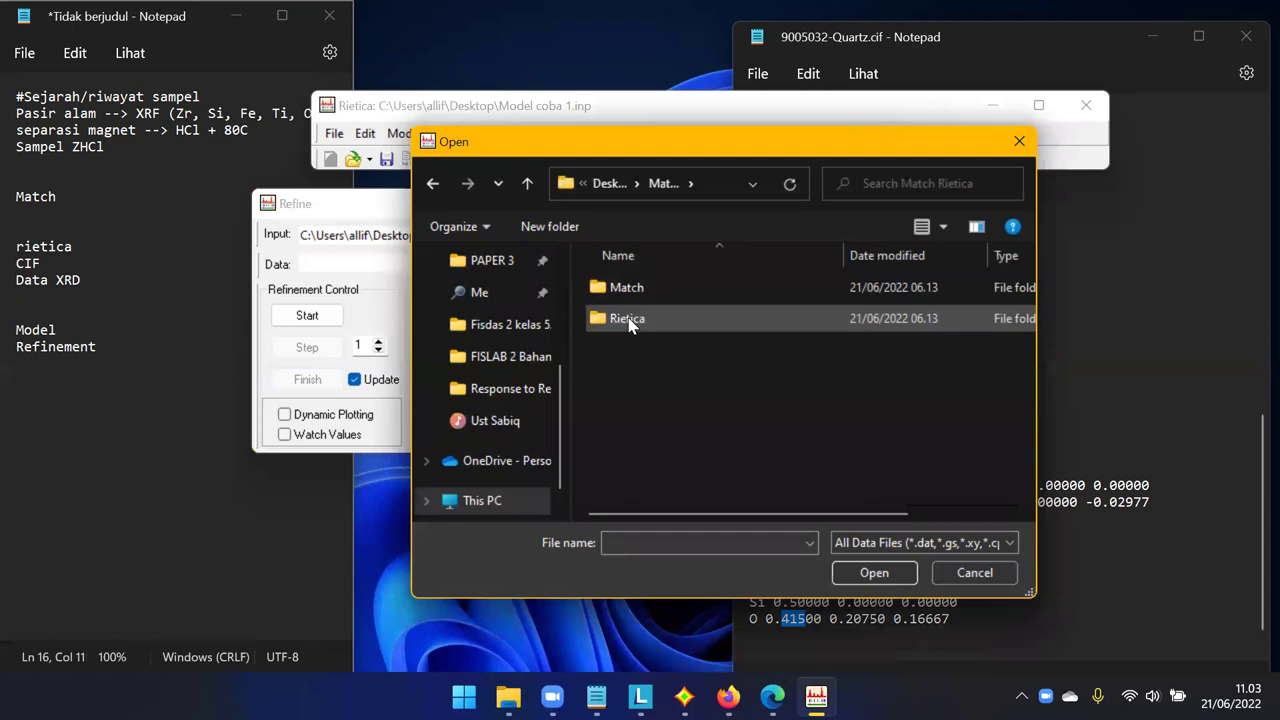
pyautogui.doubleClick(630, 320)
pyautogui.doubleClick(624, 290)
pyautogui.click(650, 322)
pyautogui.click(874, 572)
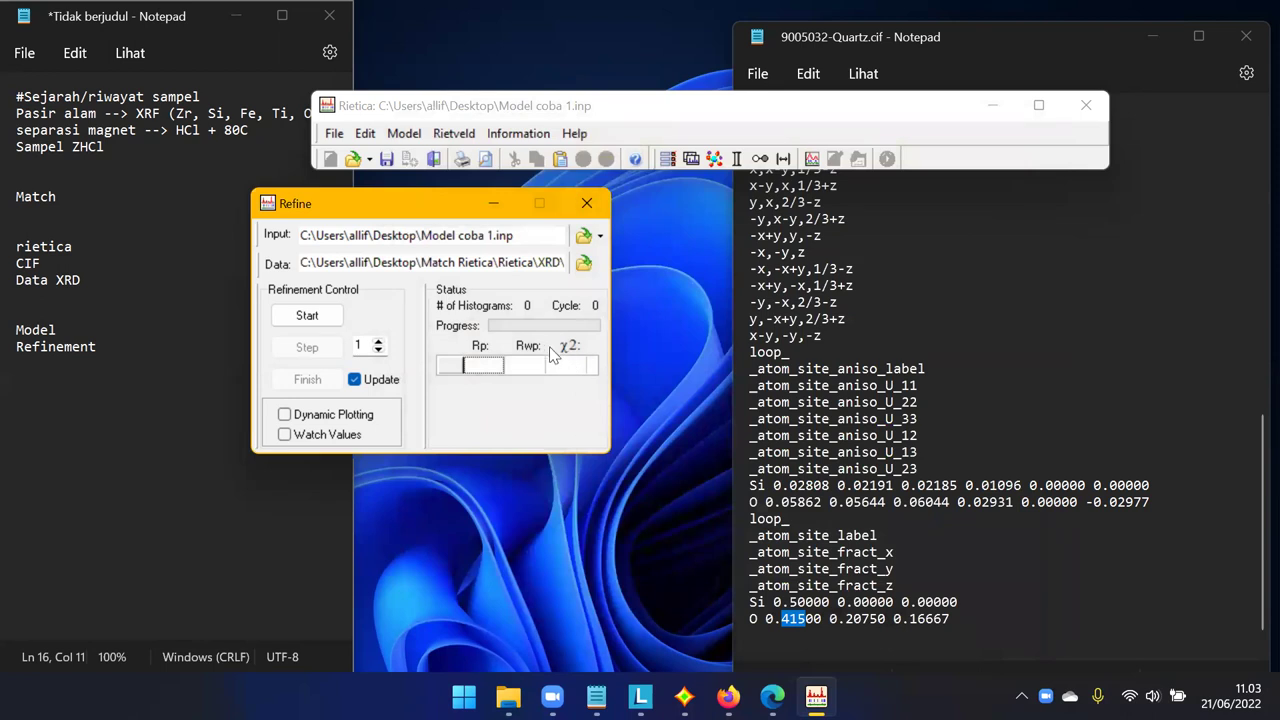
# Enable Dynamic Plotting, turn off Update, and start the refinement, placing the plot beside the Refine window.
pyautogui.click(337, 424)
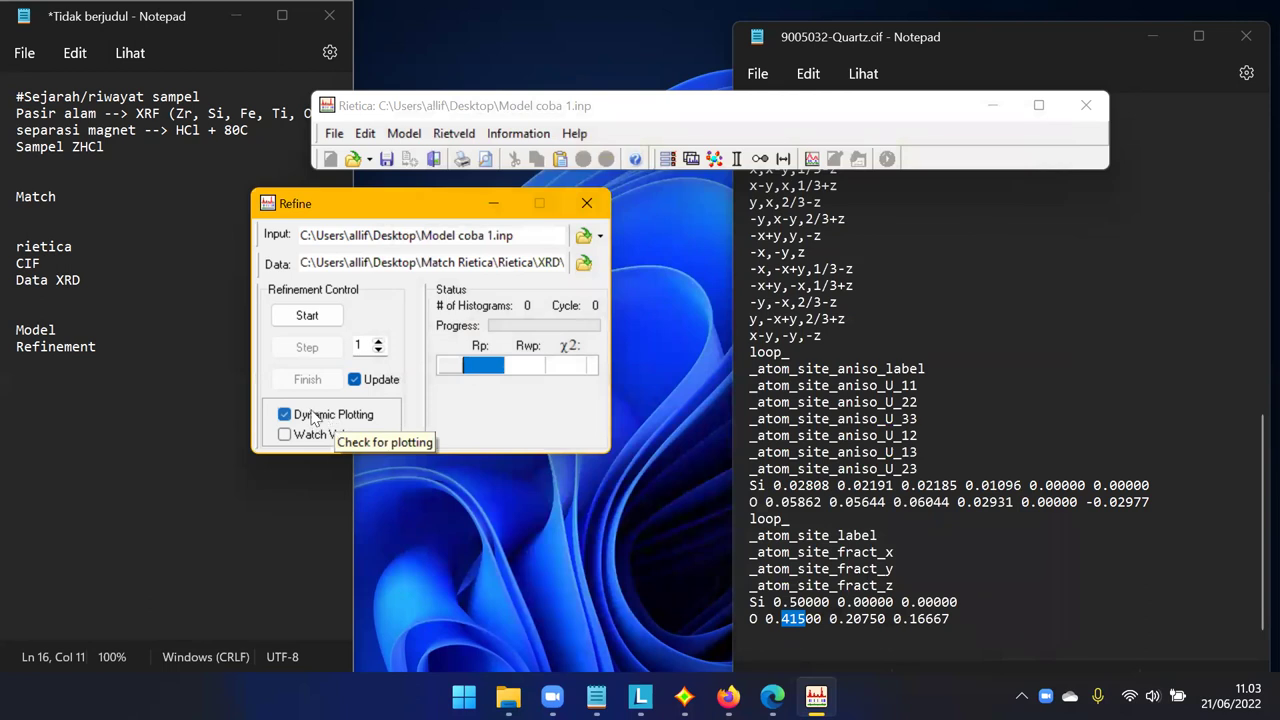
pyautogui.click(355, 380)
pyautogui.click(307, 316)
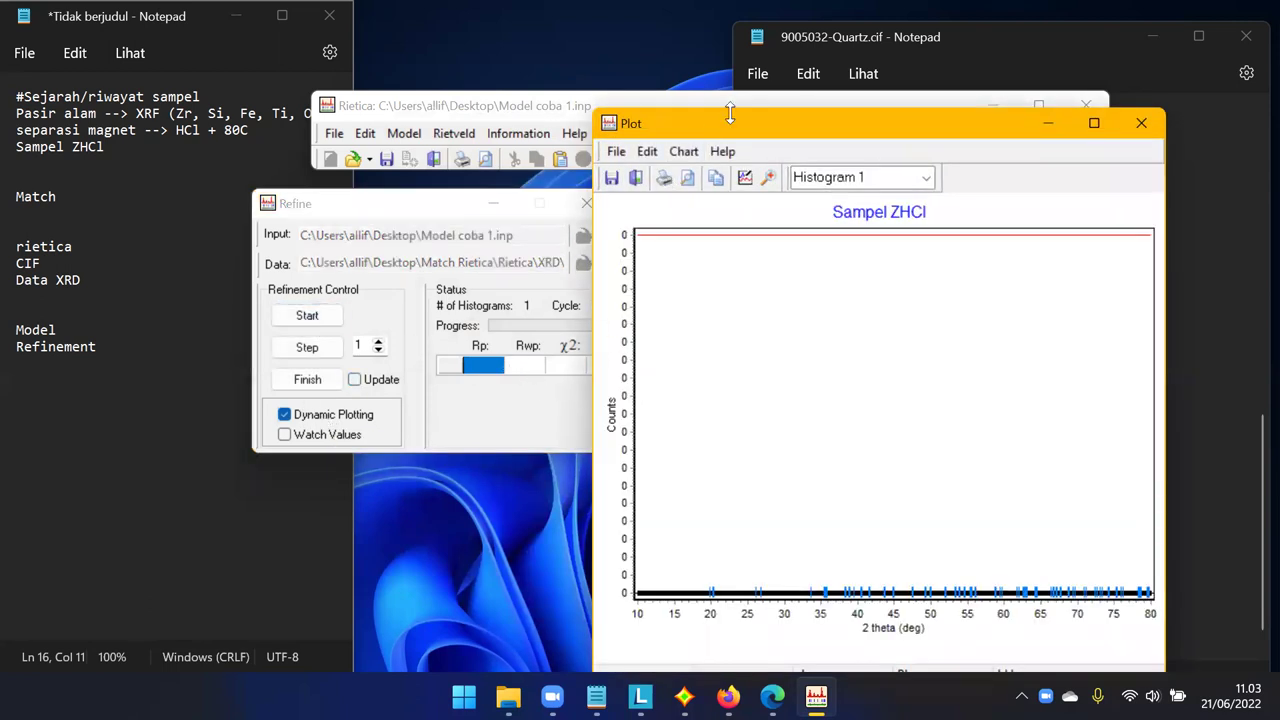
pyautogui.moveTo(737, 125); pyautogui.dragTo(774, 201)
pyautogui.click(376, 206)
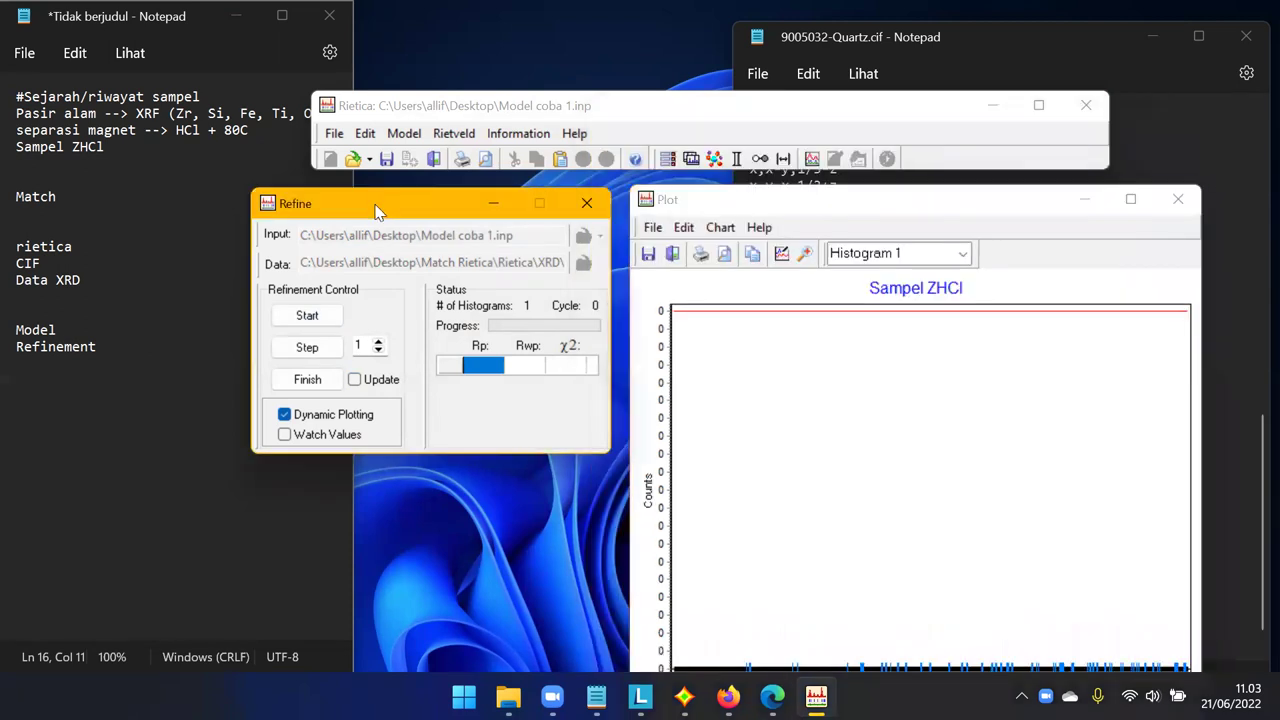
pyautogui.moveTo(377, 201); pyautogui.dragTo(389, 195)
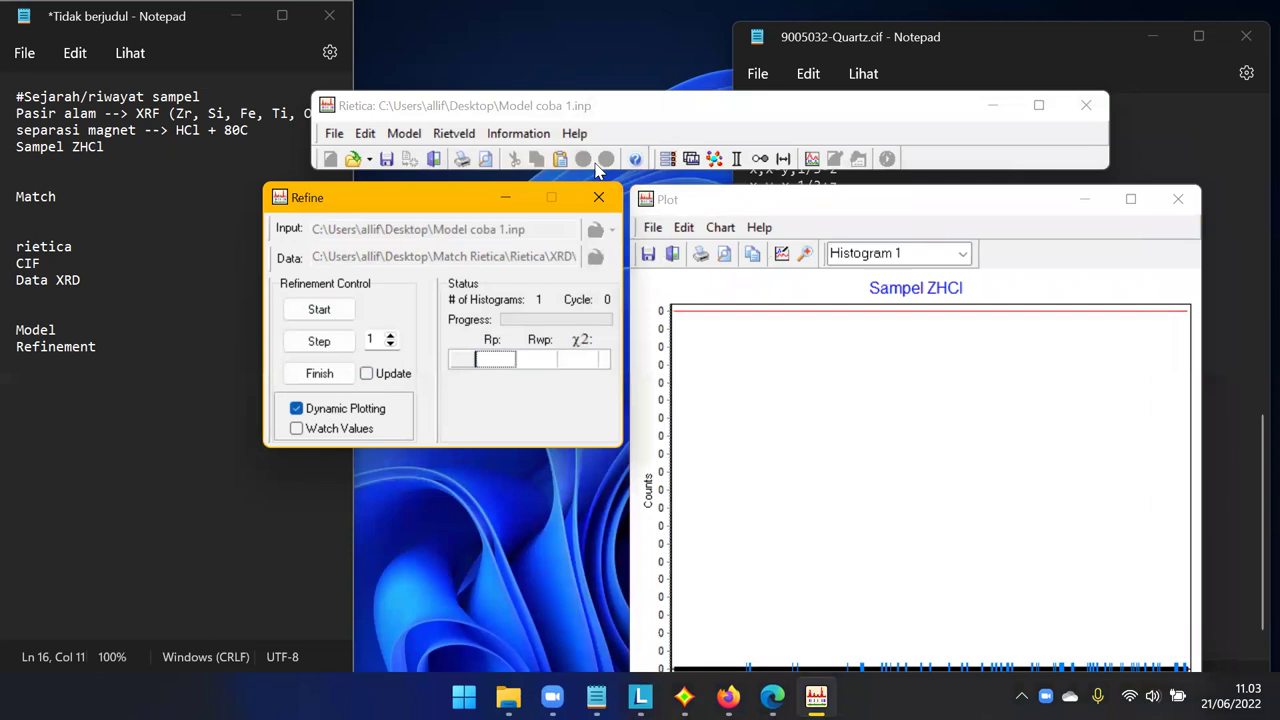
# Set Histogram1's type to Data instead of Calculation and accept the histogram settings.
pyautogui.click(691, 159)
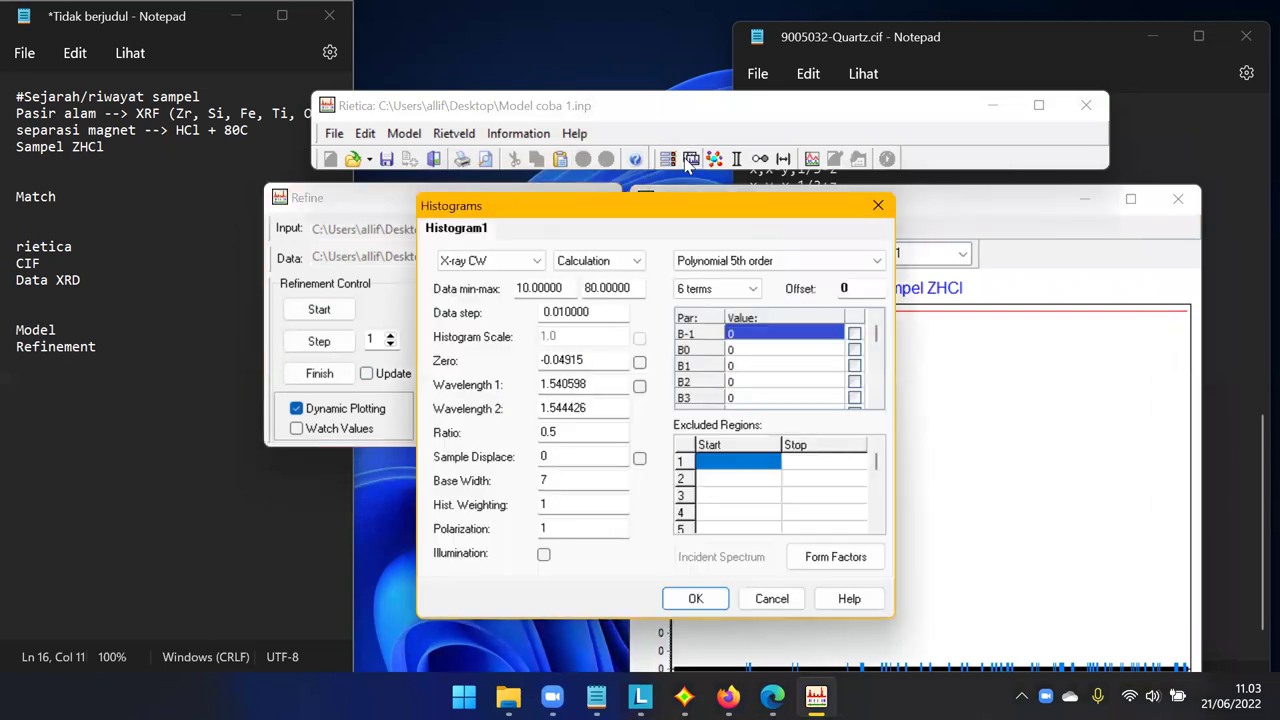
pyautogui.click(886, 203)
pyautogui.click(404, 133)
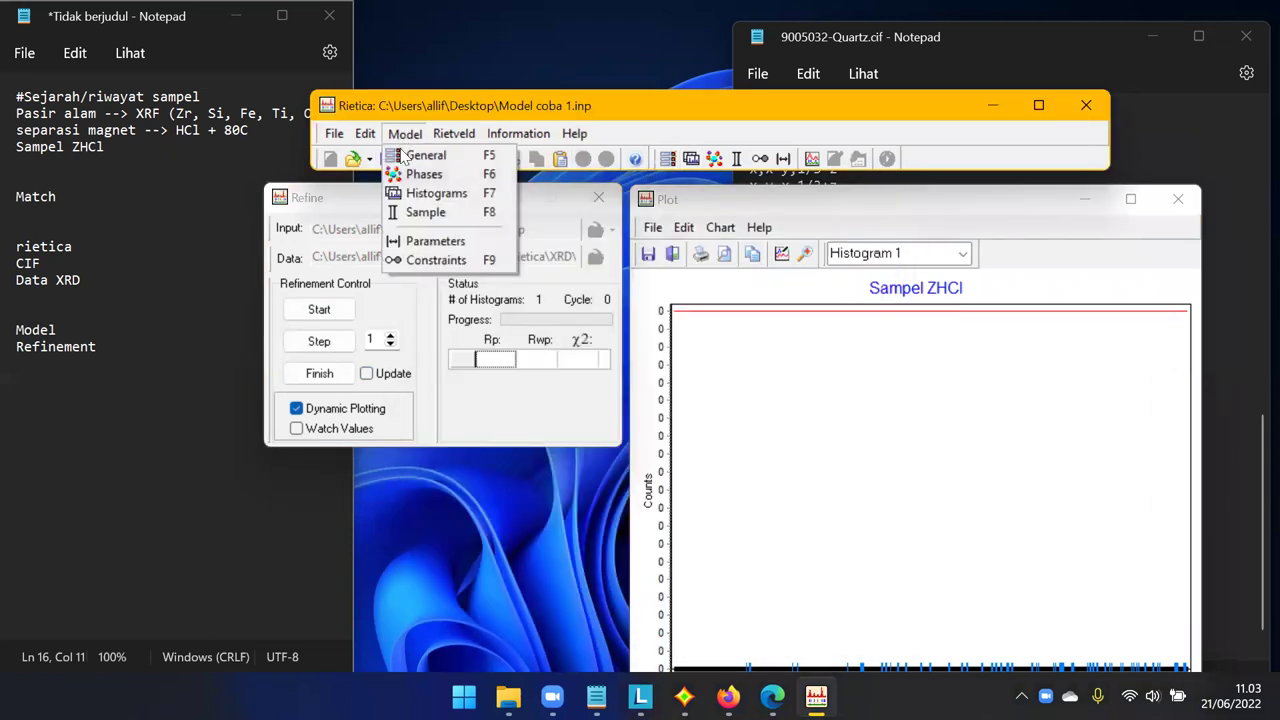
pyautogui.click(428, 195)
pyautogui.moveTo(637, 215); pyautogui.dragTo(595, 197)
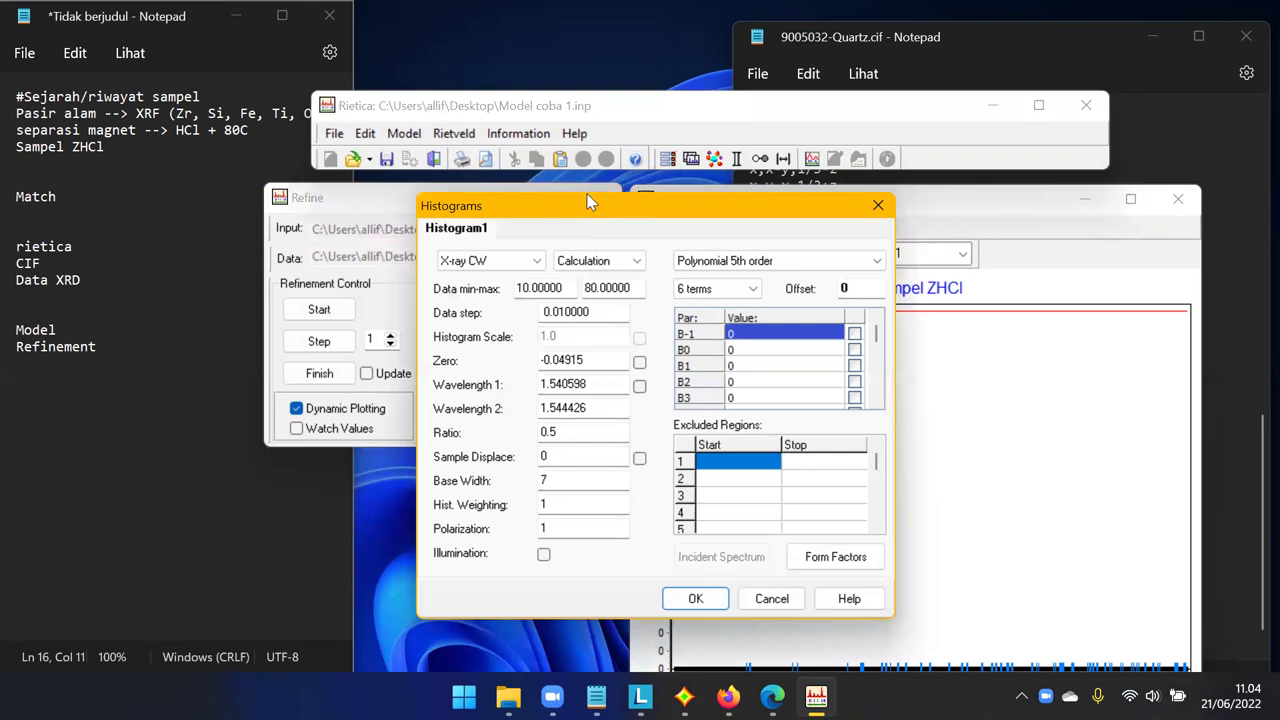
pyautogui.click(595, 246)
pyautogui.click(590, 259)
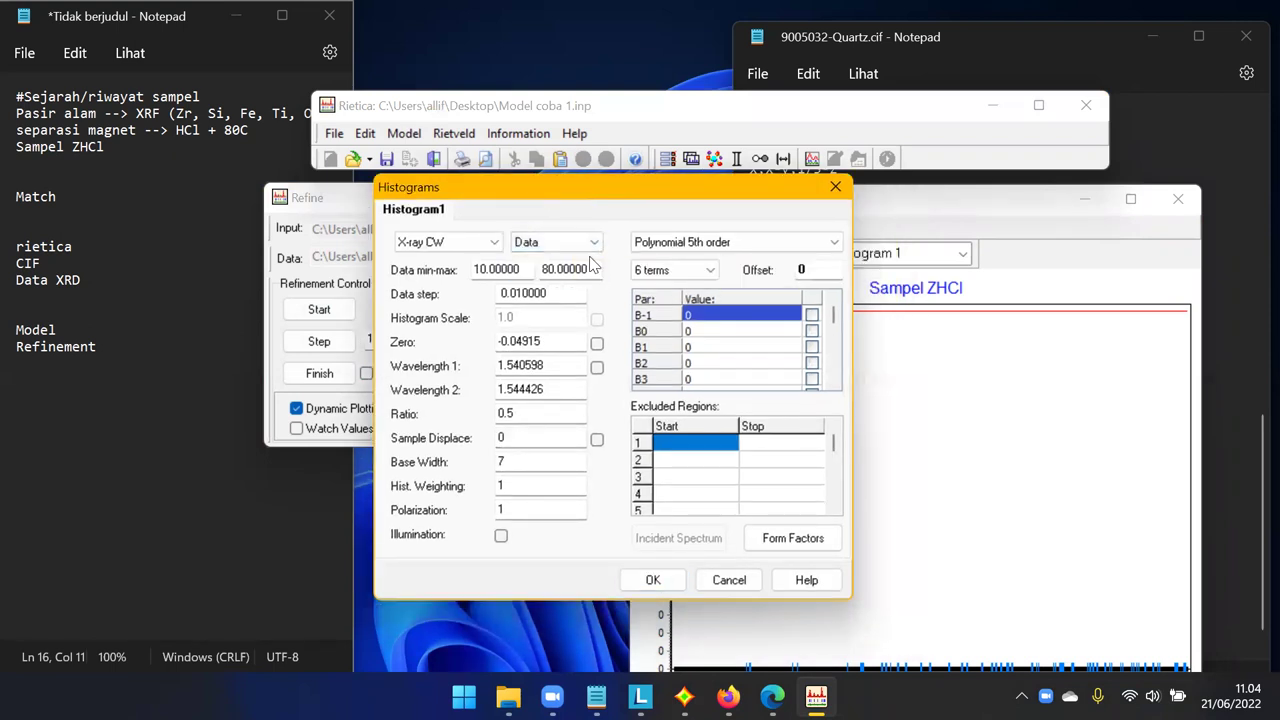
pyautogui.click(594, 245)
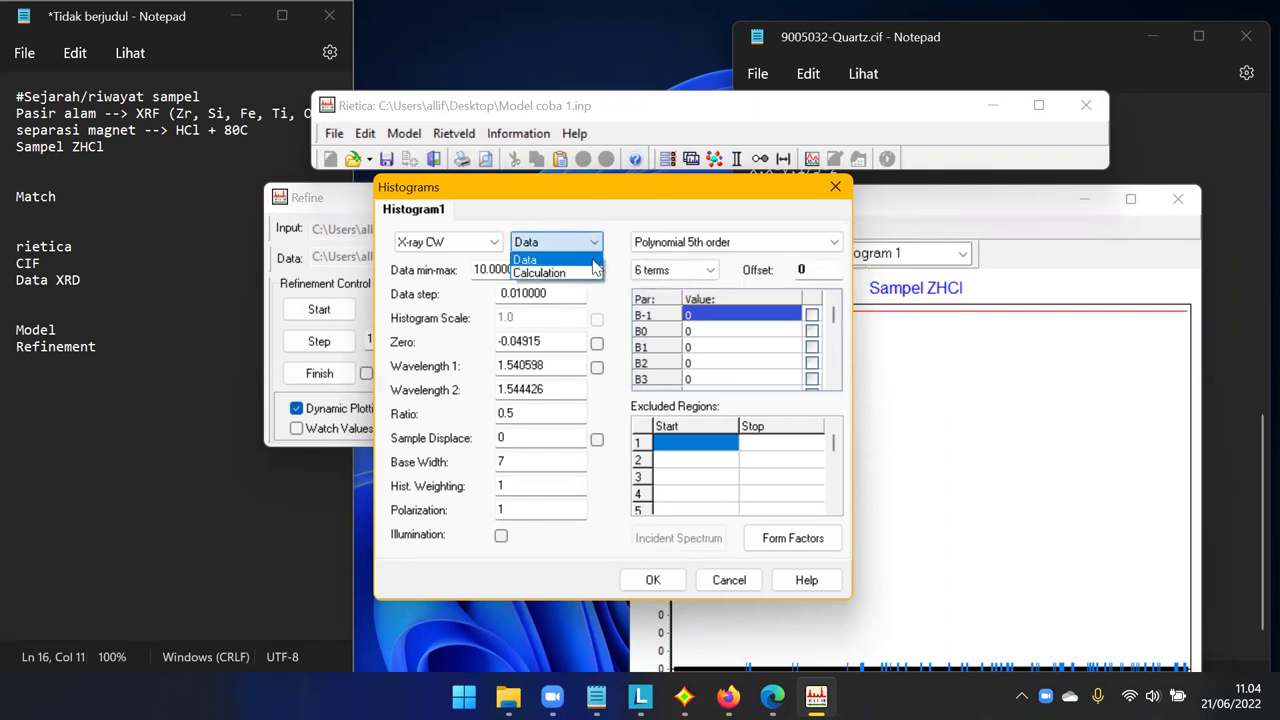
pyautogui.click(592, 260)
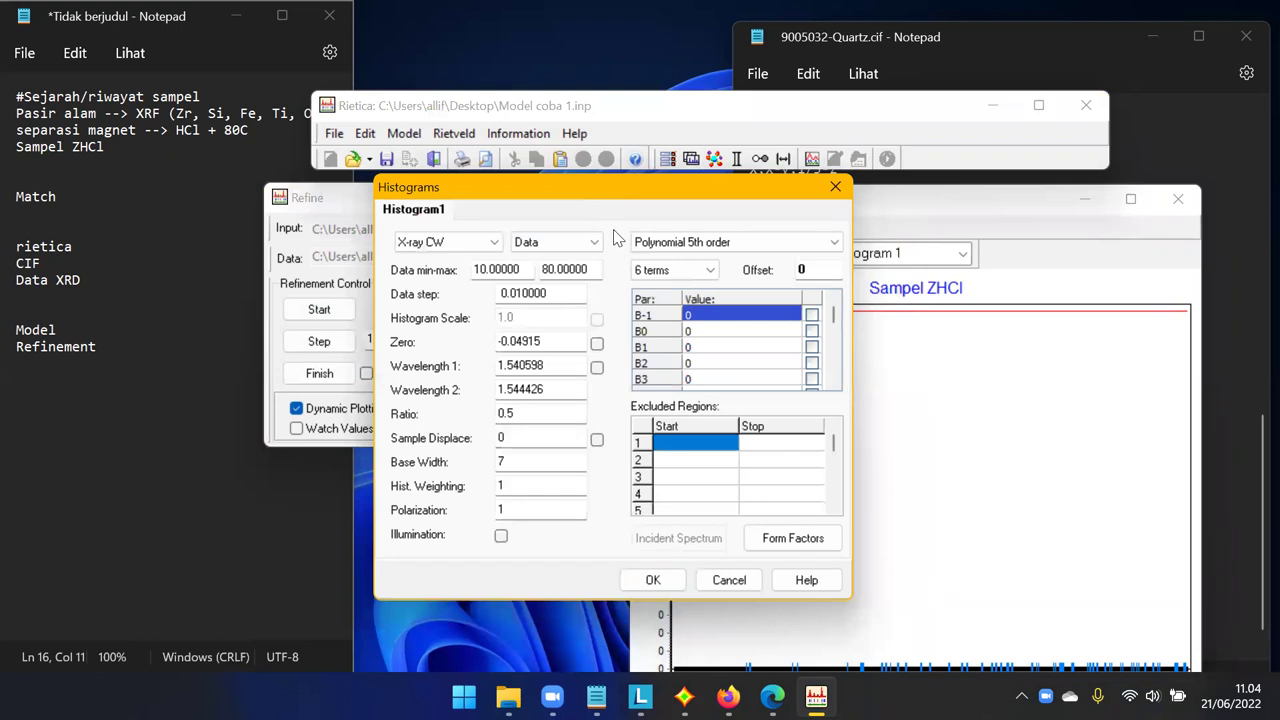
pyautogui.moveTo(653, 186); pyautogui.dragTo(554, 118)
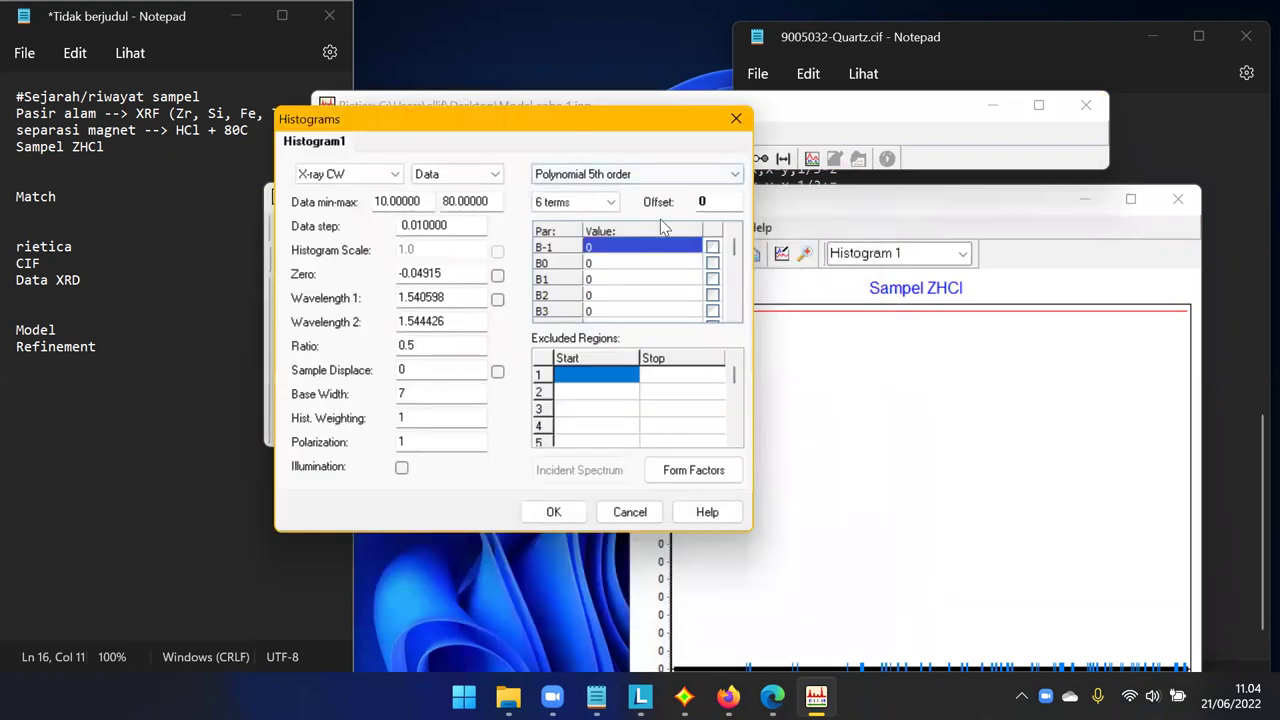
pyautogui.click(494, 175)
pyautogui.click(494, 189)
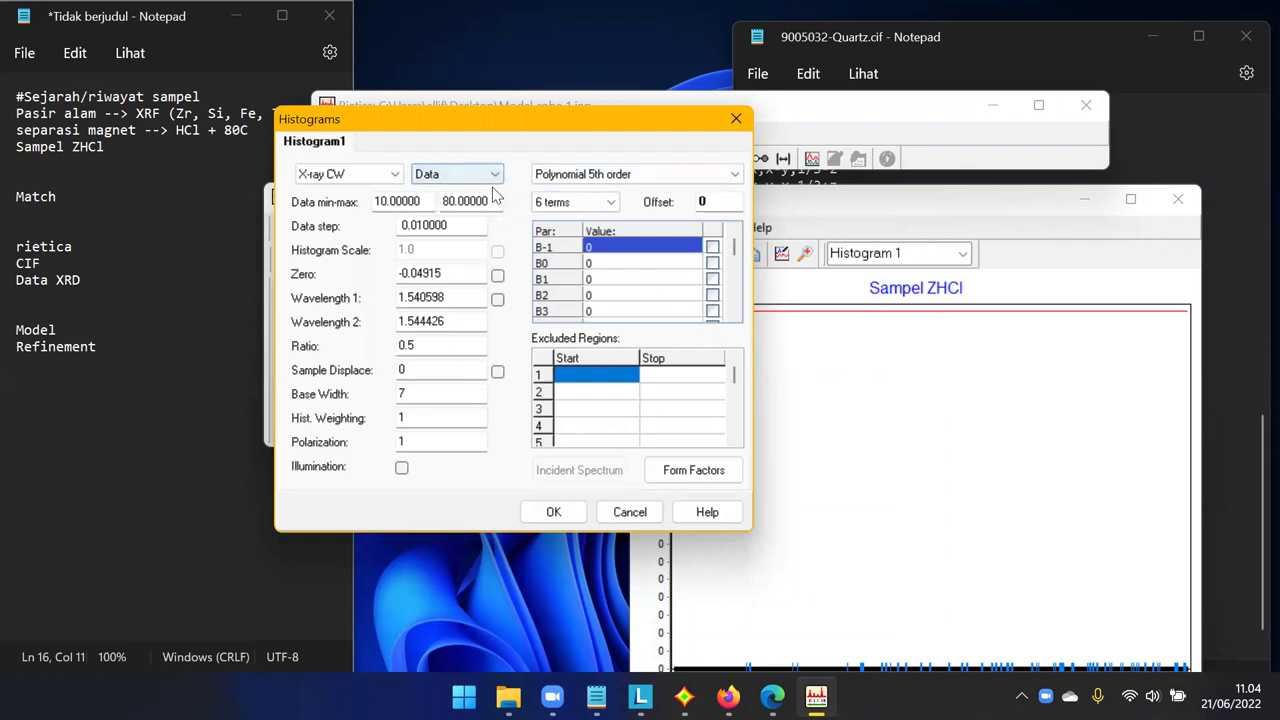
pyautogui.click(553, 512)
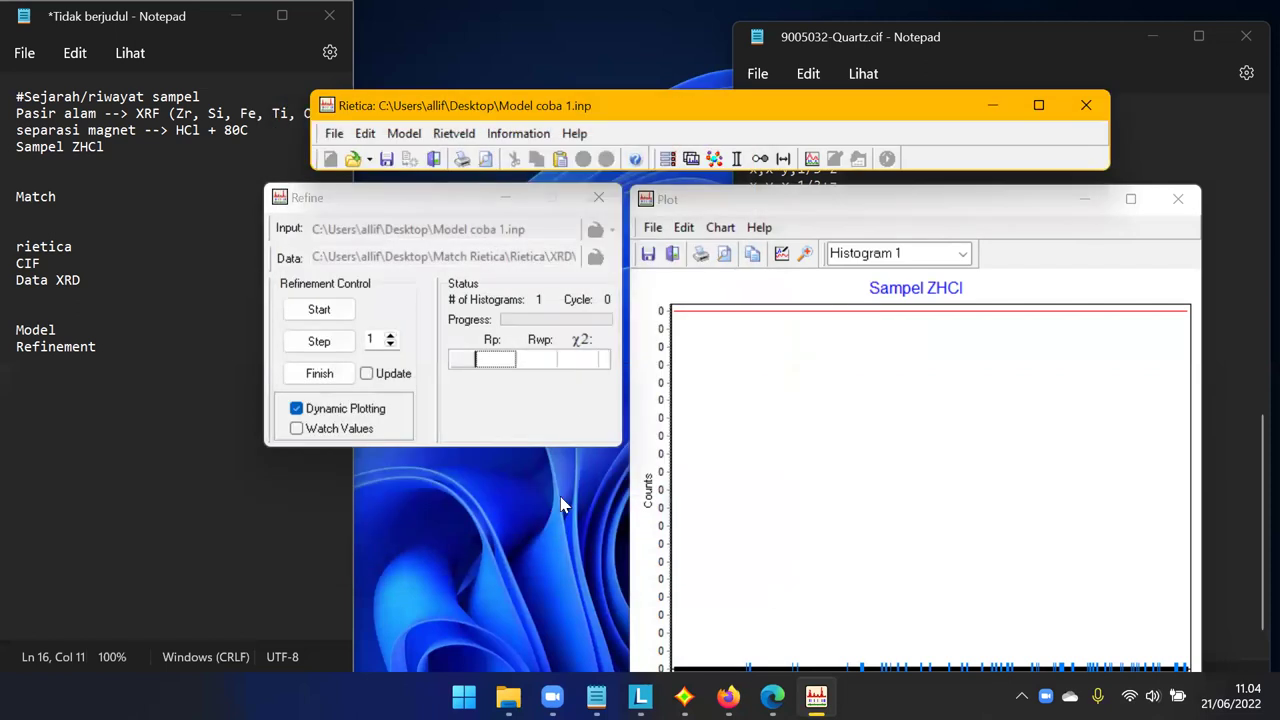
# Restart the refinement with the measured data, arrange the plot beside the controls, and run one refinement cycle.
pyautogui.click(320, 309)
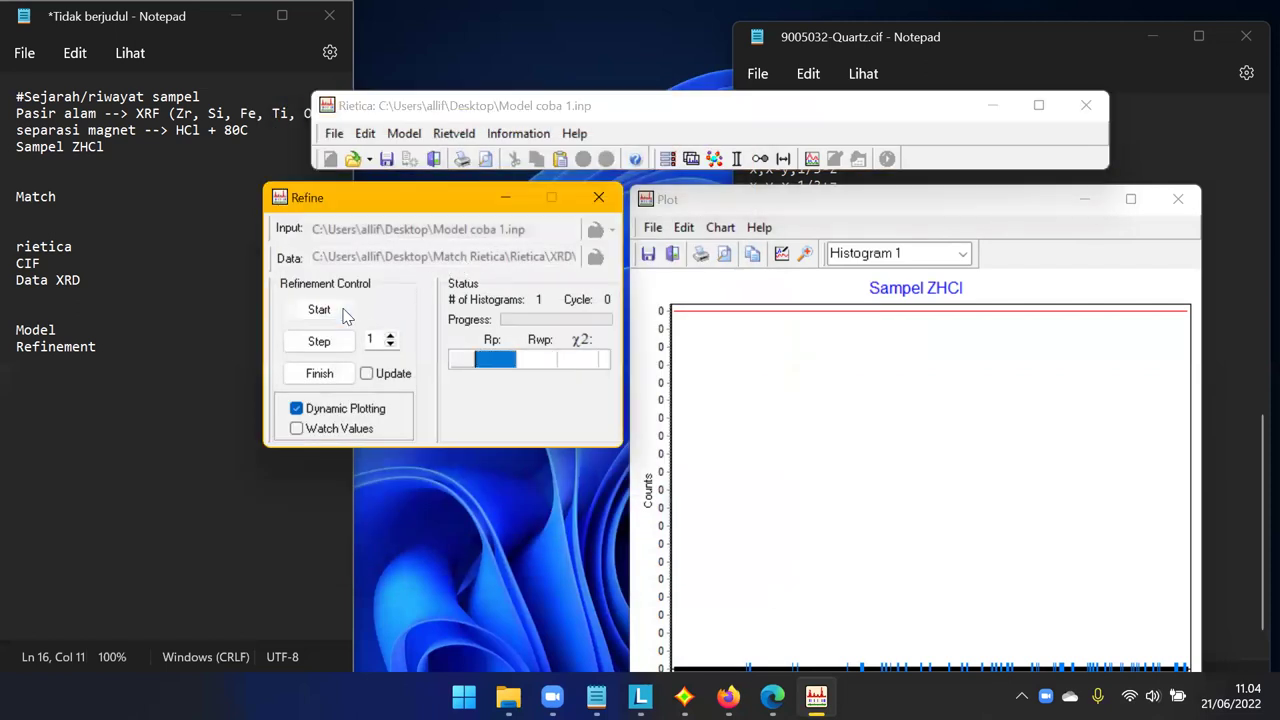
pyautogui.click(340, 313)
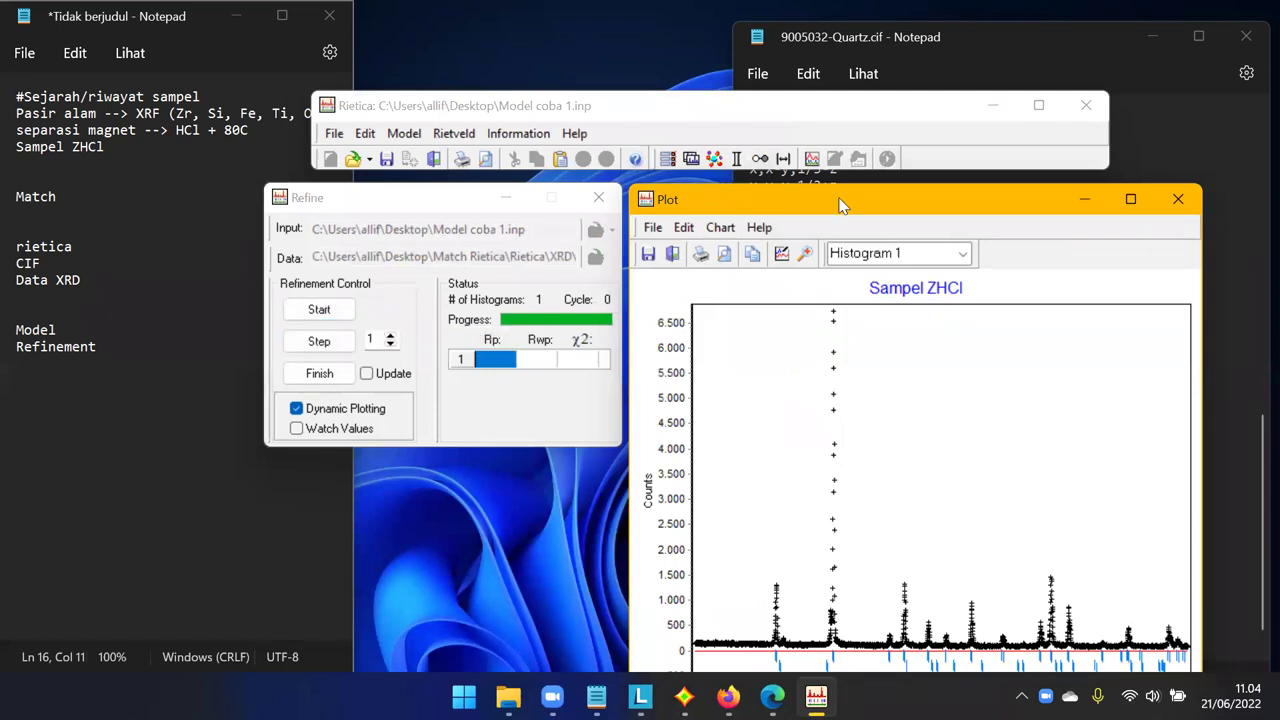
pyautogui.moveTo(848, 190); pyautogui.dragTo(864, 140)
pyautogui.moveTo(410, 200); pyautogui.dragTo(416, 178)
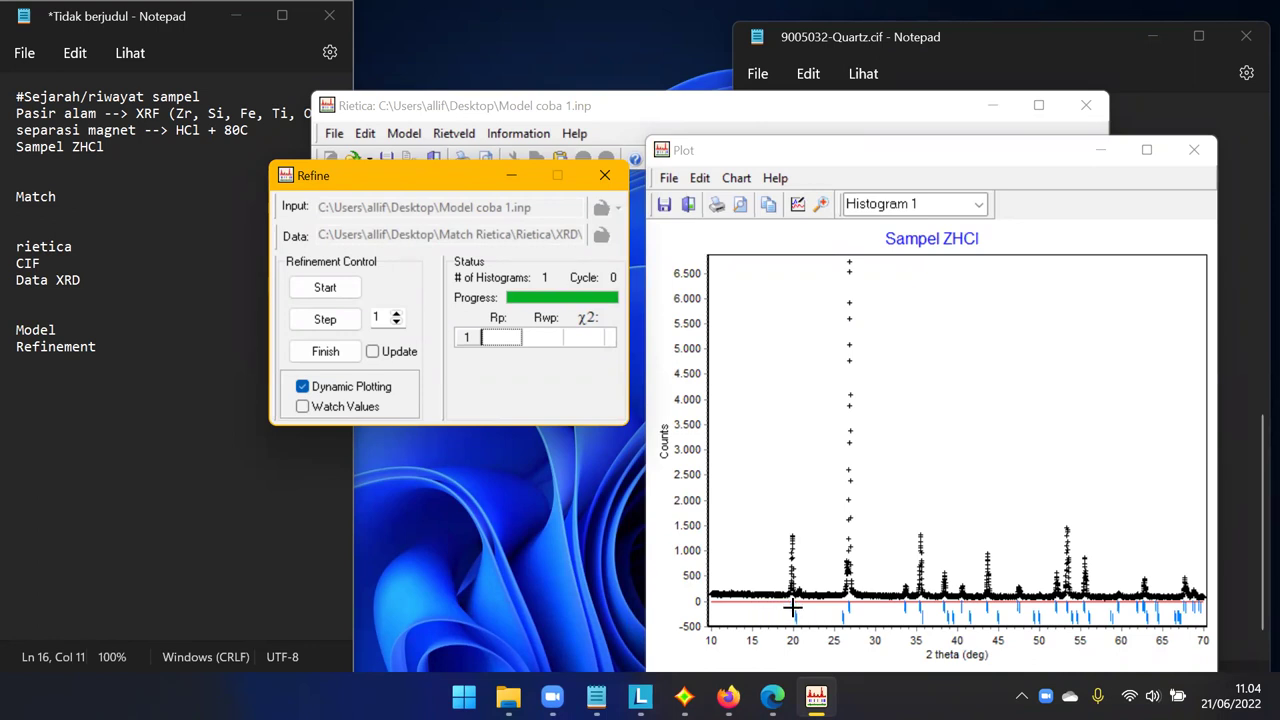
pyautogui.moveTo(975, 163); pyautogui.dragTo(964, 99)
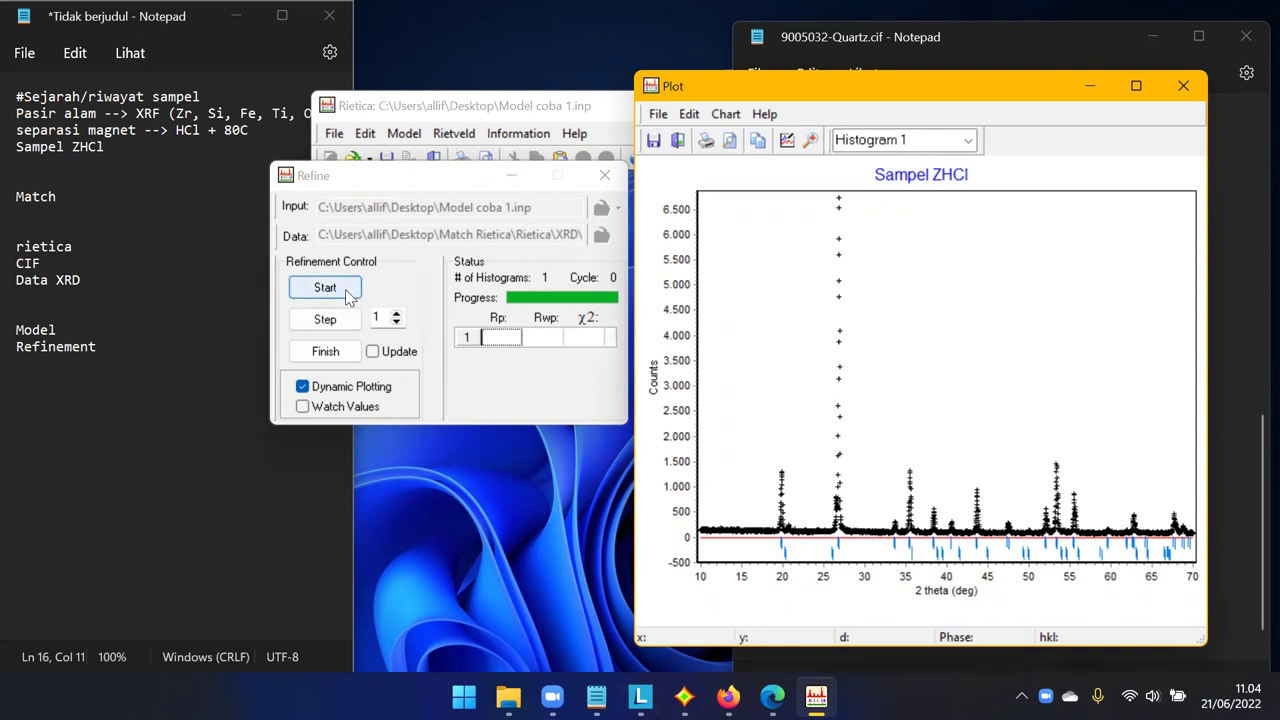
pyautogui.click(325, 319)
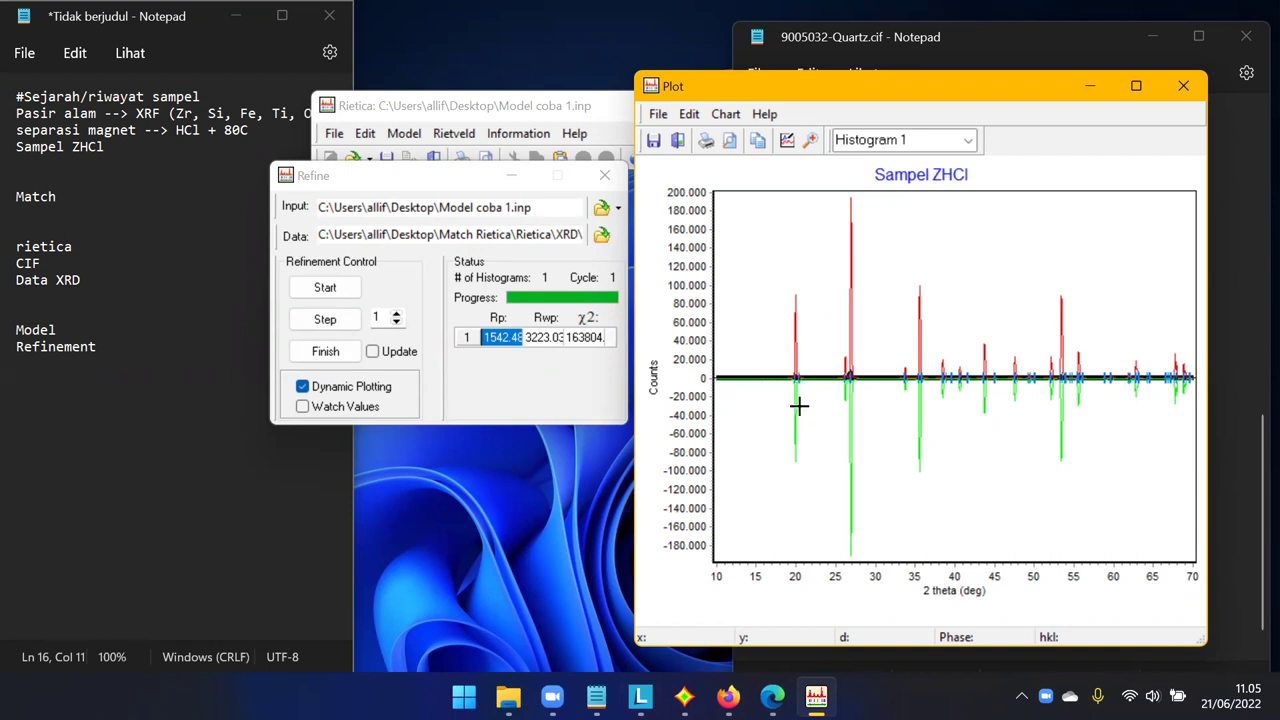
# Compare the calculated and measured peaks near 20° 2 theta in the plot, restoring the full pattern after each close-up.
pyautogui.moveTo(769, 345); pyautogui.dragTo(815, 416)
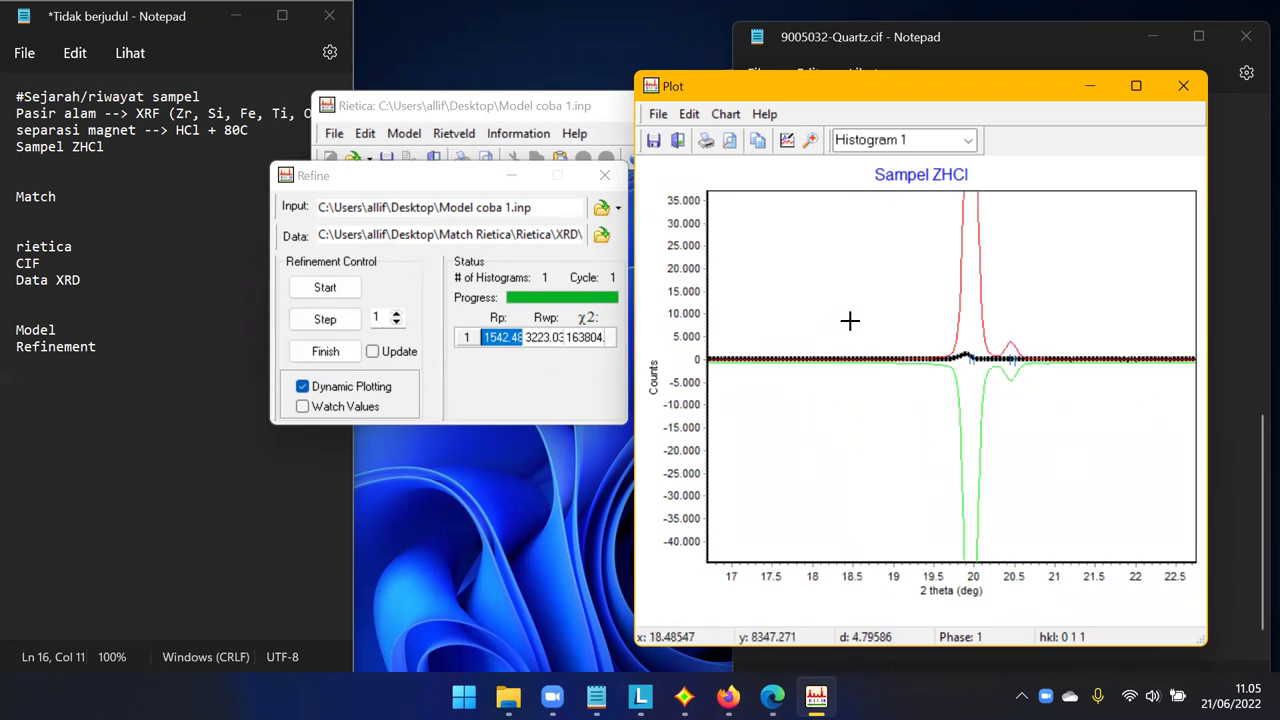
pyautogui.moveTo(812, 369); pyautogui.dragTo(797, 434)
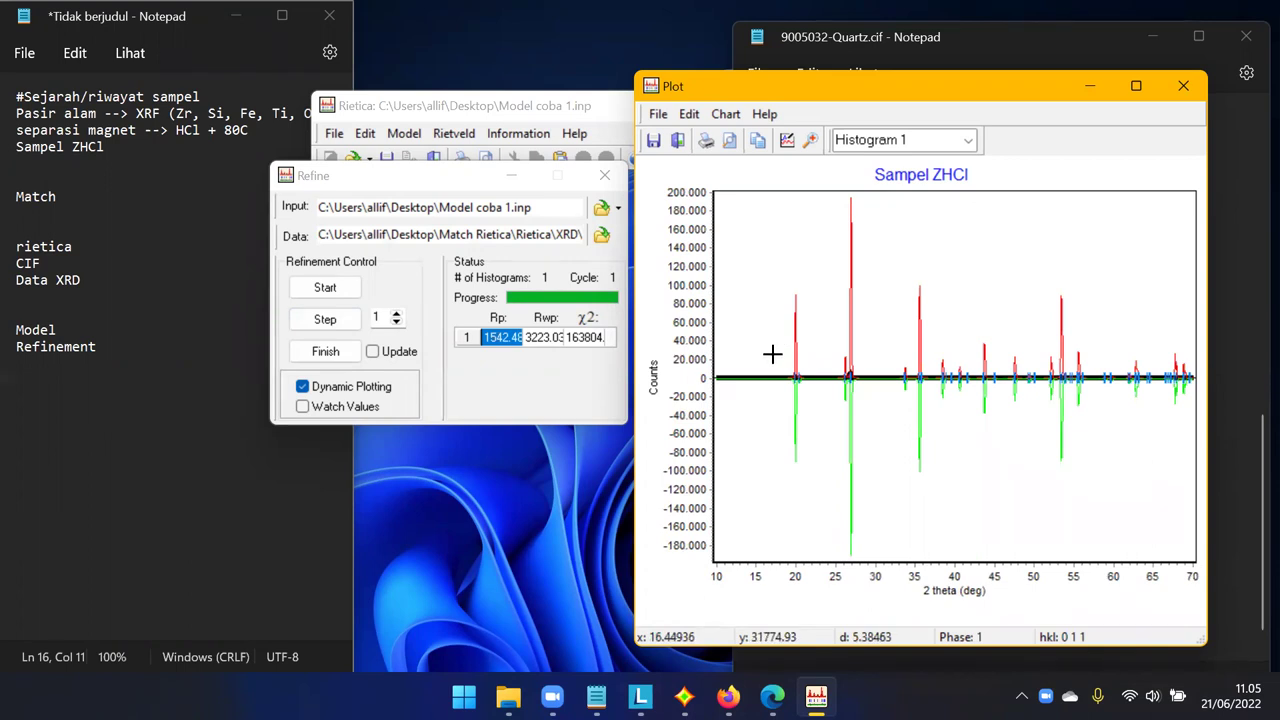
pyautogui.moveTo(767, 348); pyautogui.dragTo(814, 408)
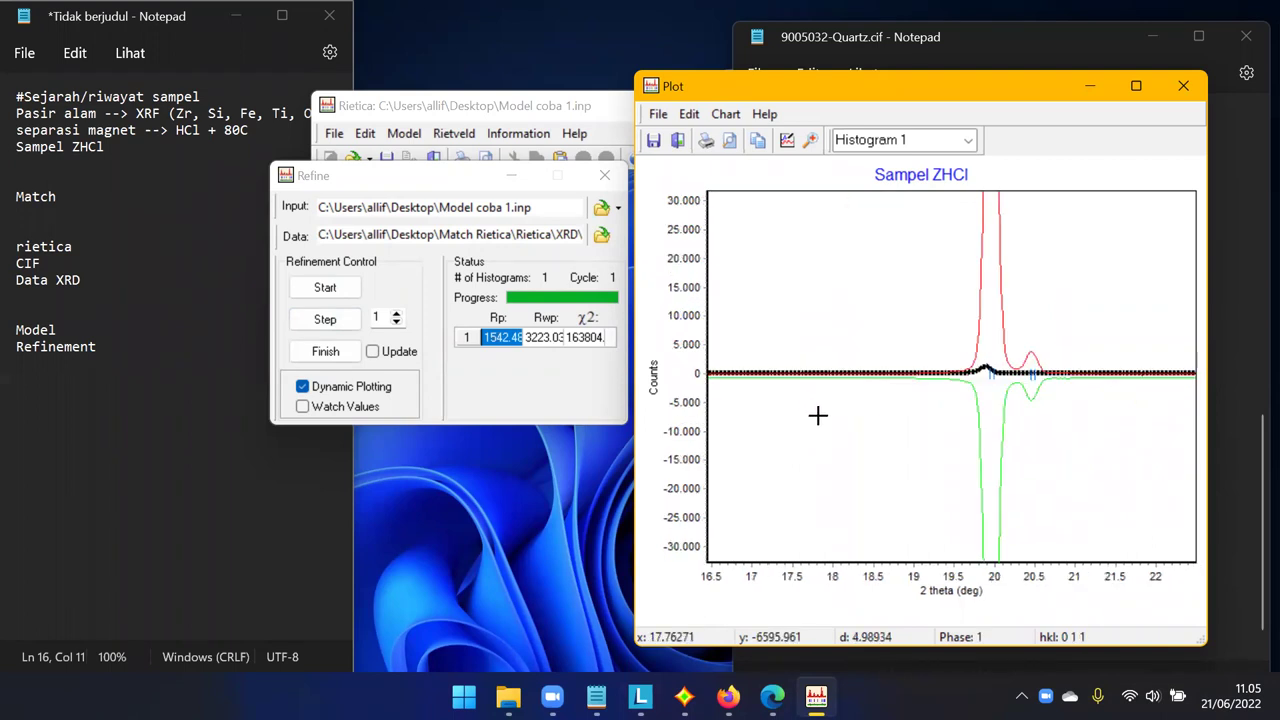
pyautogui.rightClick(896, 282)
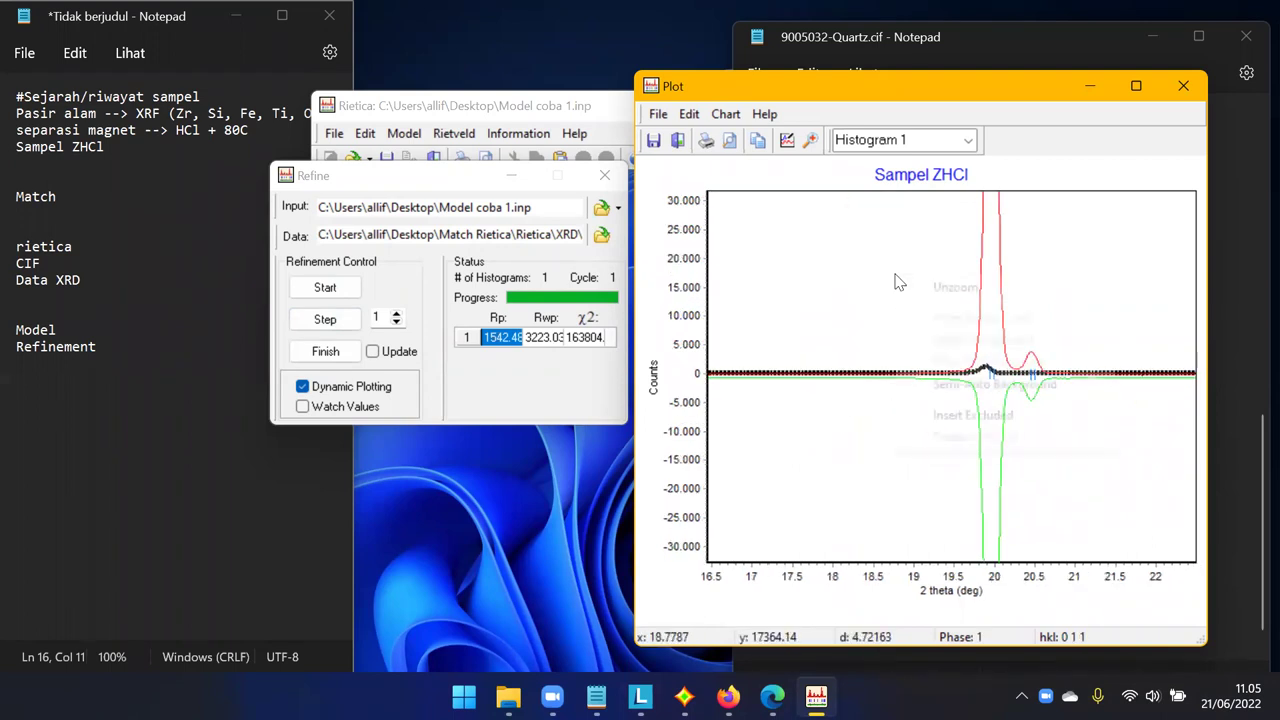
pyautogui.click(910, 288)
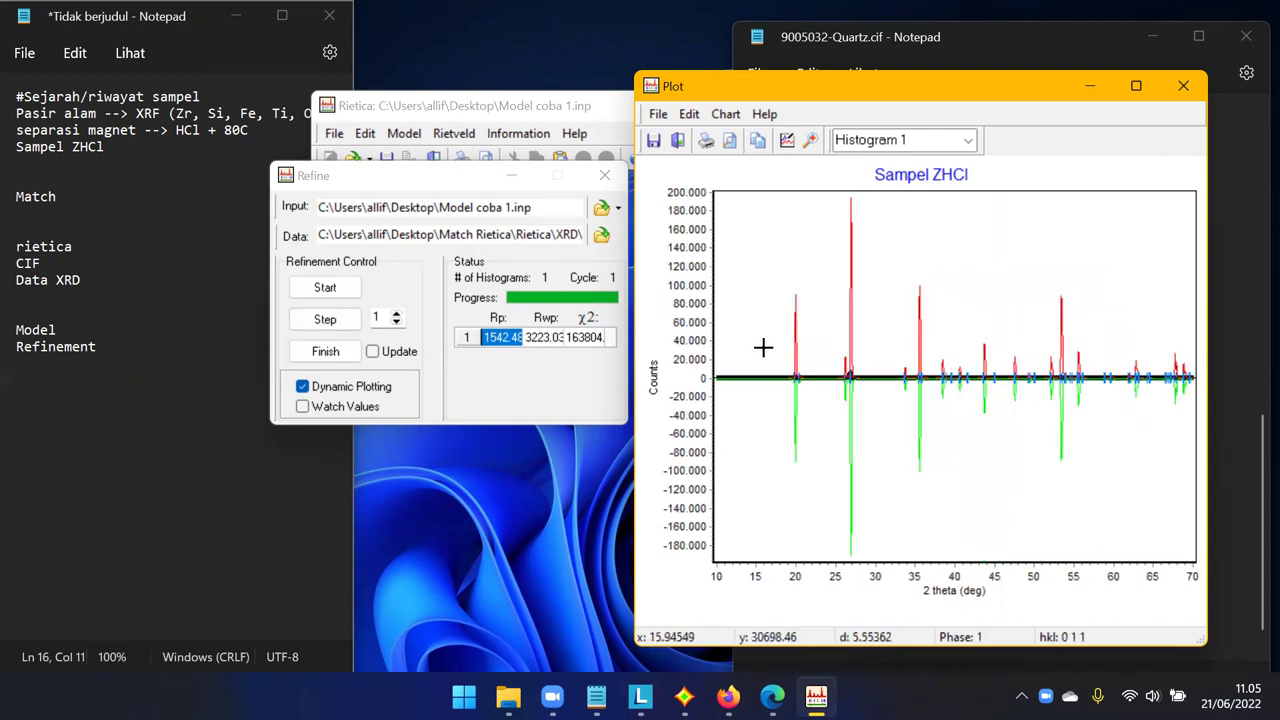
pyautogui.moveTo(775, 348); pyautogui.dragTo(831, 434)
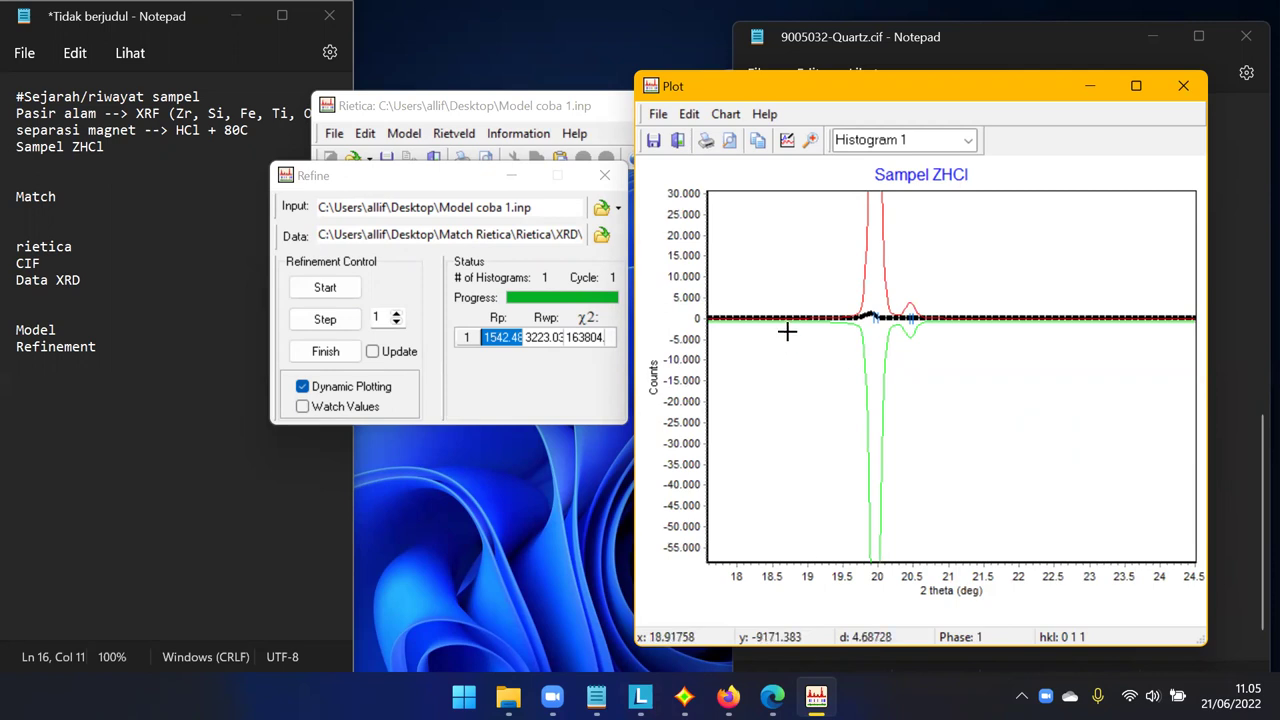
pyautogui.moveTo(828, 267); pyautogui.dragTo(797, 331)
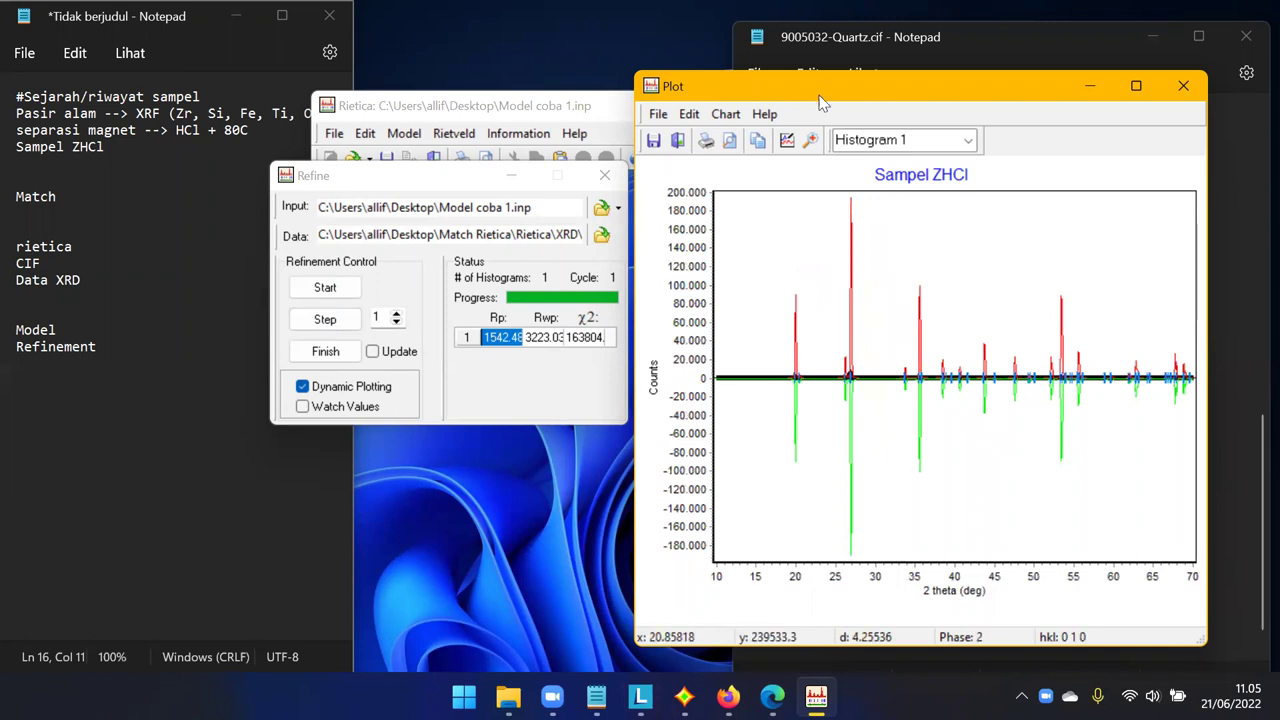
# Add the line "Pra-refine" between "Model" and "Refinement" in the untitled Notepad notes.
pyautogui.click(75, 338)
pyautogui.moveTo(66, 336); pyautogui.dragTo(14, 336)
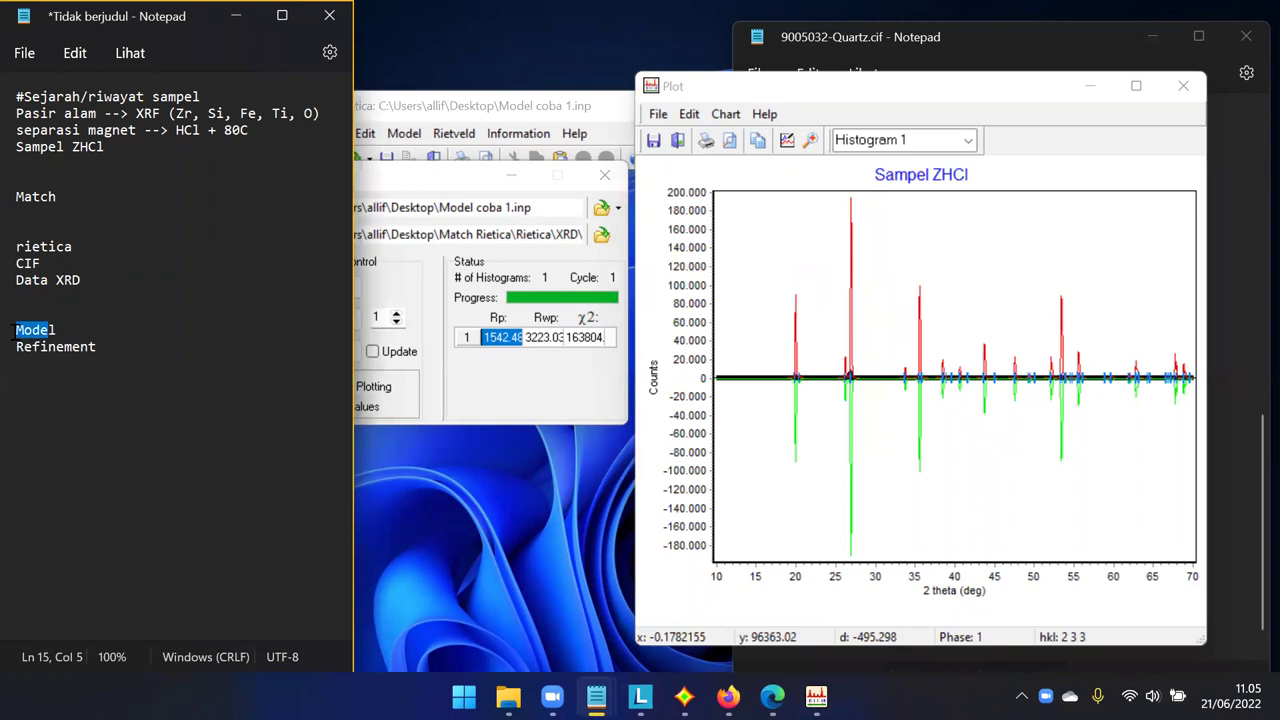
pyautogui.click(42, 347)
pyautogui.press('Return')
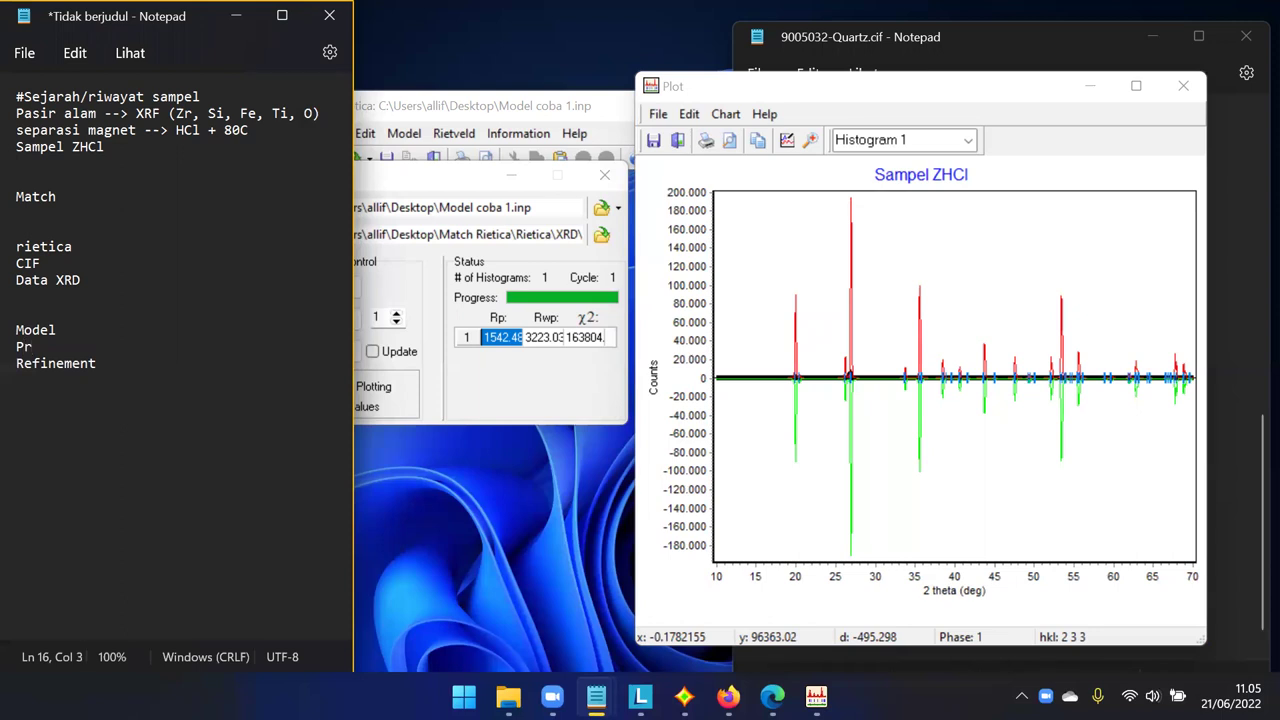
pyautogui.write('Pra-refin')
pyautogui.click(120, 375)
# Return to Rietica, try to open the refinement output file, and reposition the Refine window.
pyautogui.click(413, 105)
pyautogui.moveTo(409, 177); pyautogui.dragTo(341, 201)
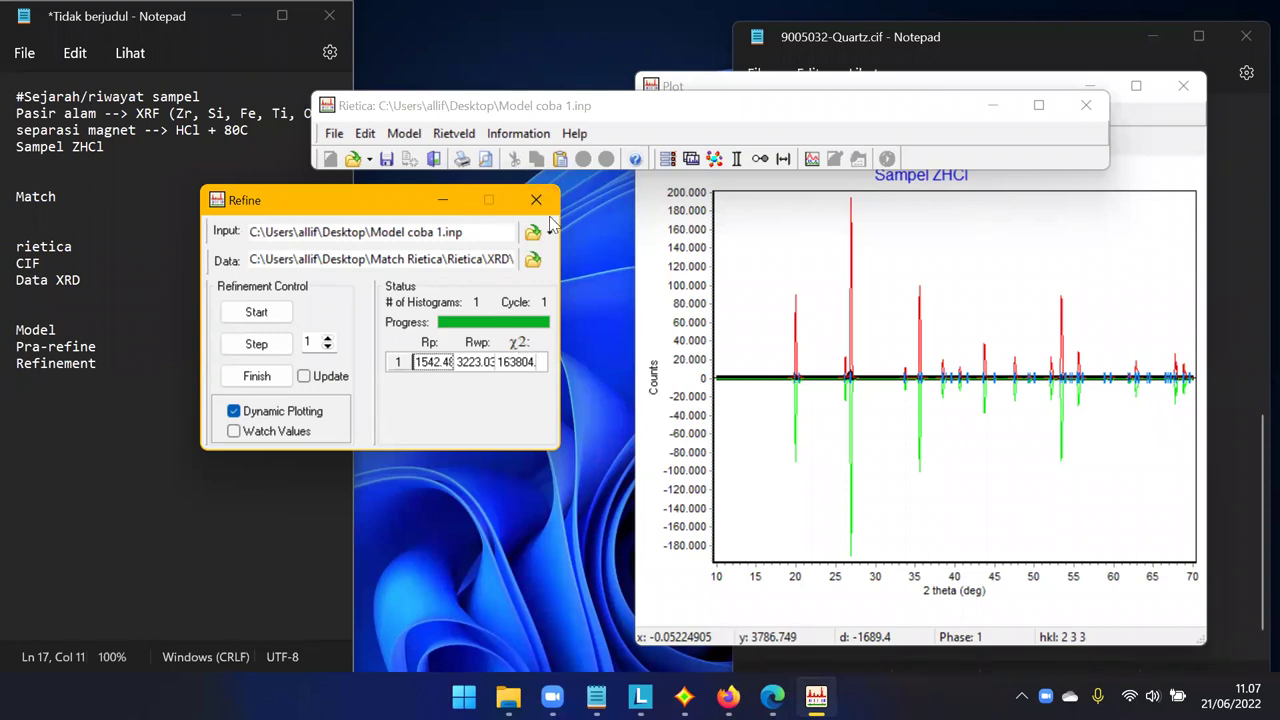
pyautogui.click(518, 133)
pyautogui.click(541, 175)
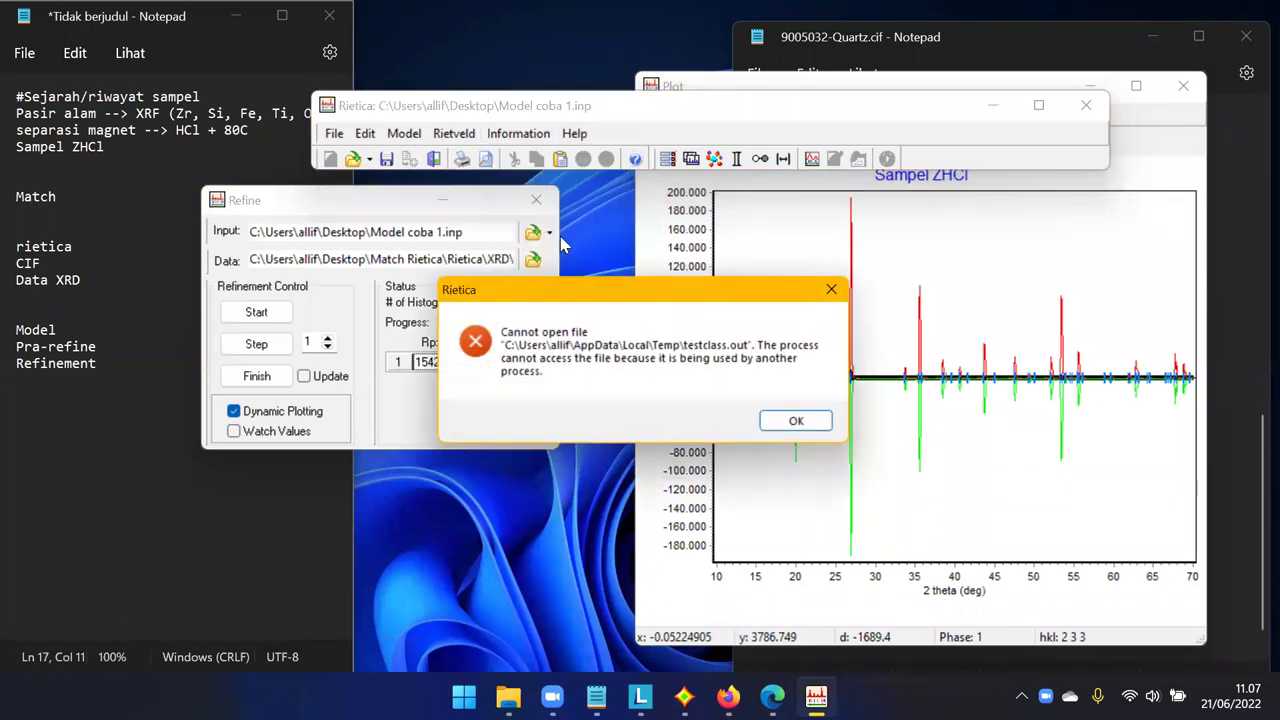
pyautogui.click(831, 289)
pyautogui.click(386, 206)
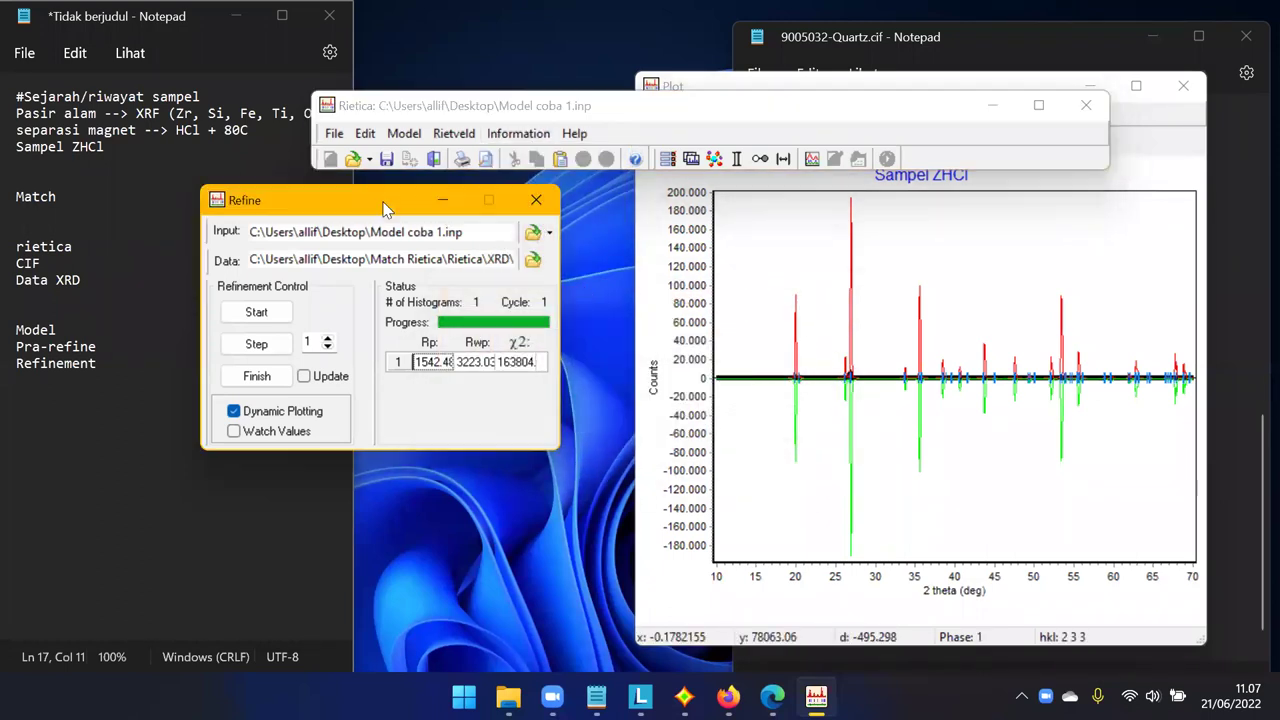
pyautogui.moveTo(436, 200); pyautogui.dragTo(489, 198)
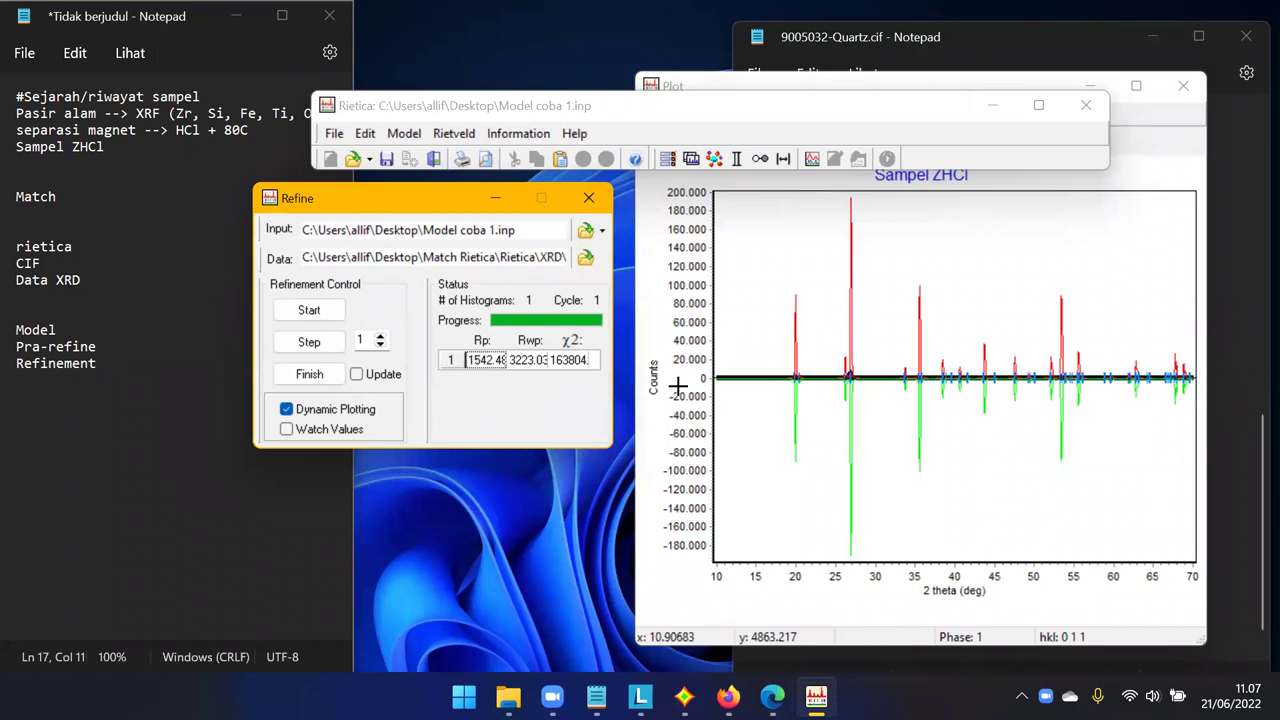
# Bring the plot below the main toolbar and examine the full height of the calculated peak near 20° 2 theta.
pyautogui.moveTo(96, 346); pyautogui.dragTo(16, 346)
pyautogui.click(143, 365)
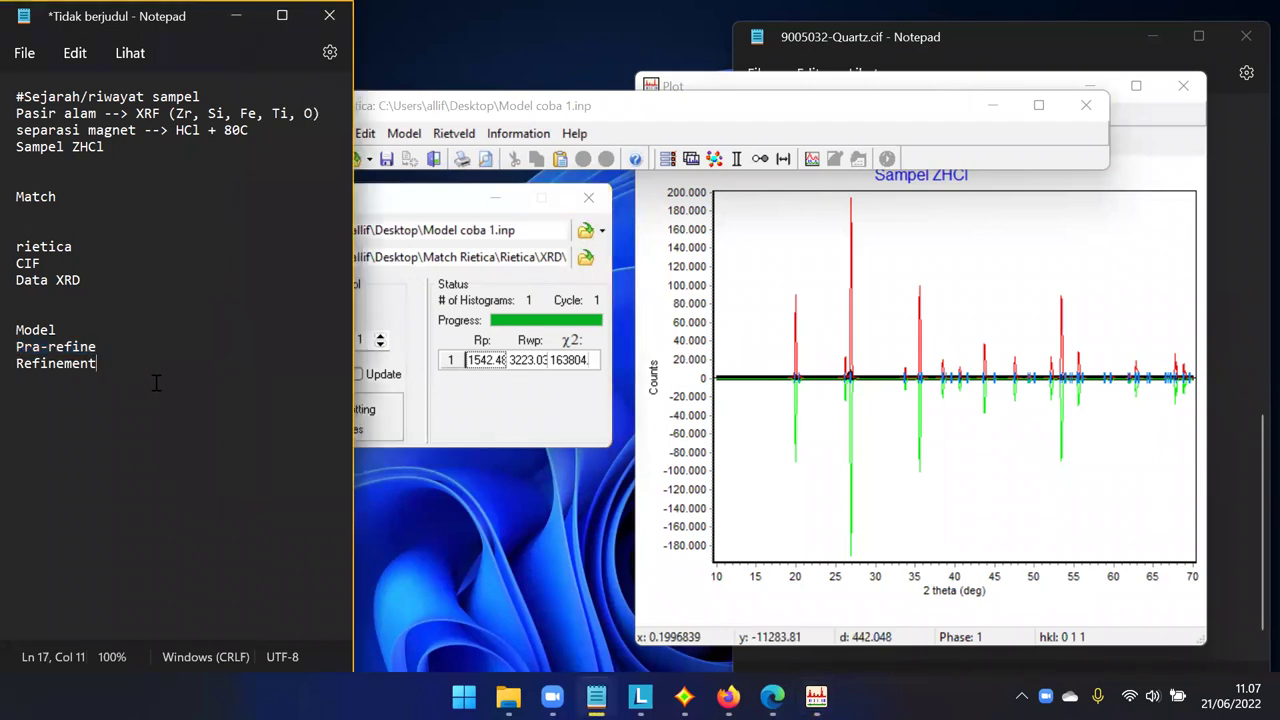
pyautogui.click(737, 436)
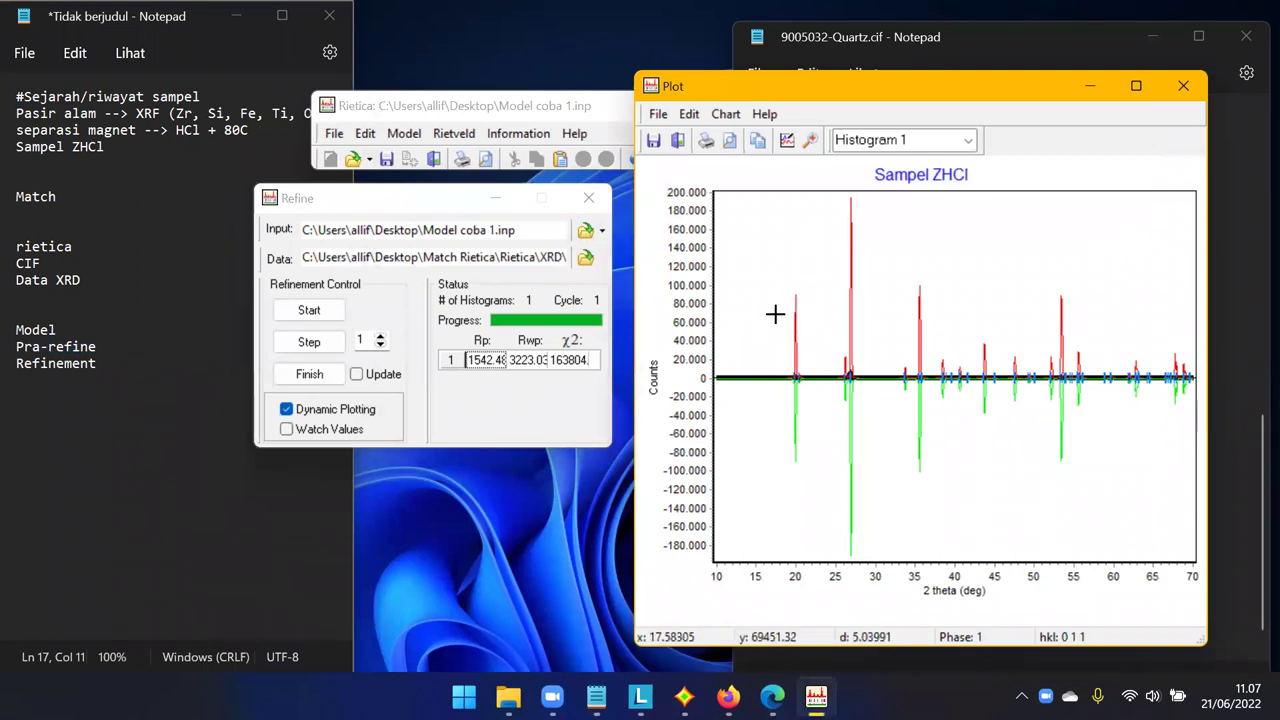
pyautogui.moveTo(858, 90); pyautogui.dragTo(897, 194)
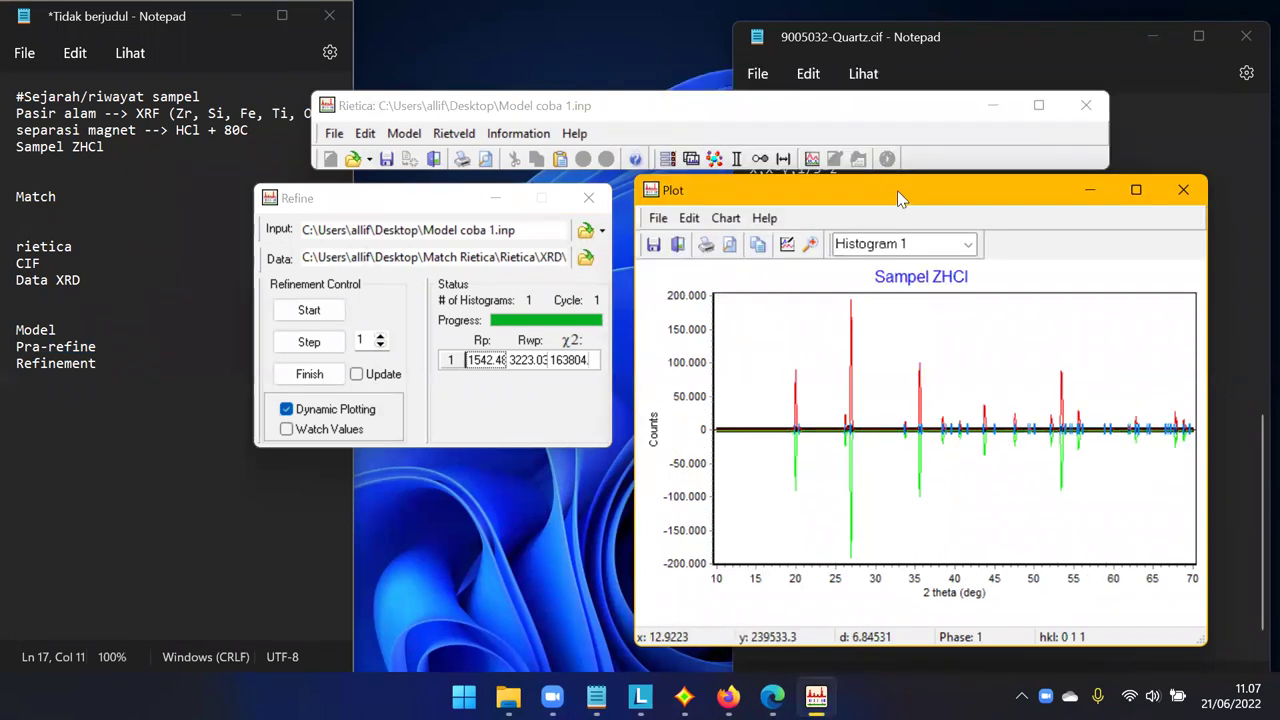
pyautogui.moveTo(784, 362); pyautogui.dragTo(814, 463)
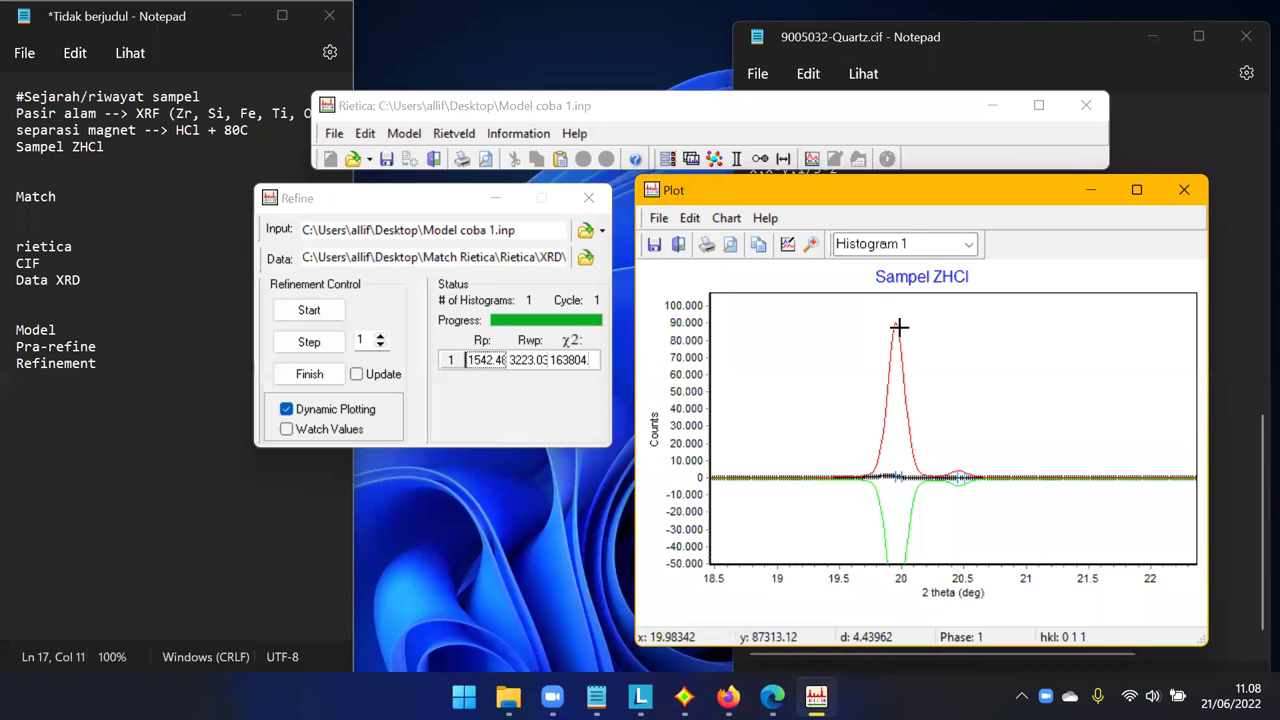
pyautogui.click(715, 163)
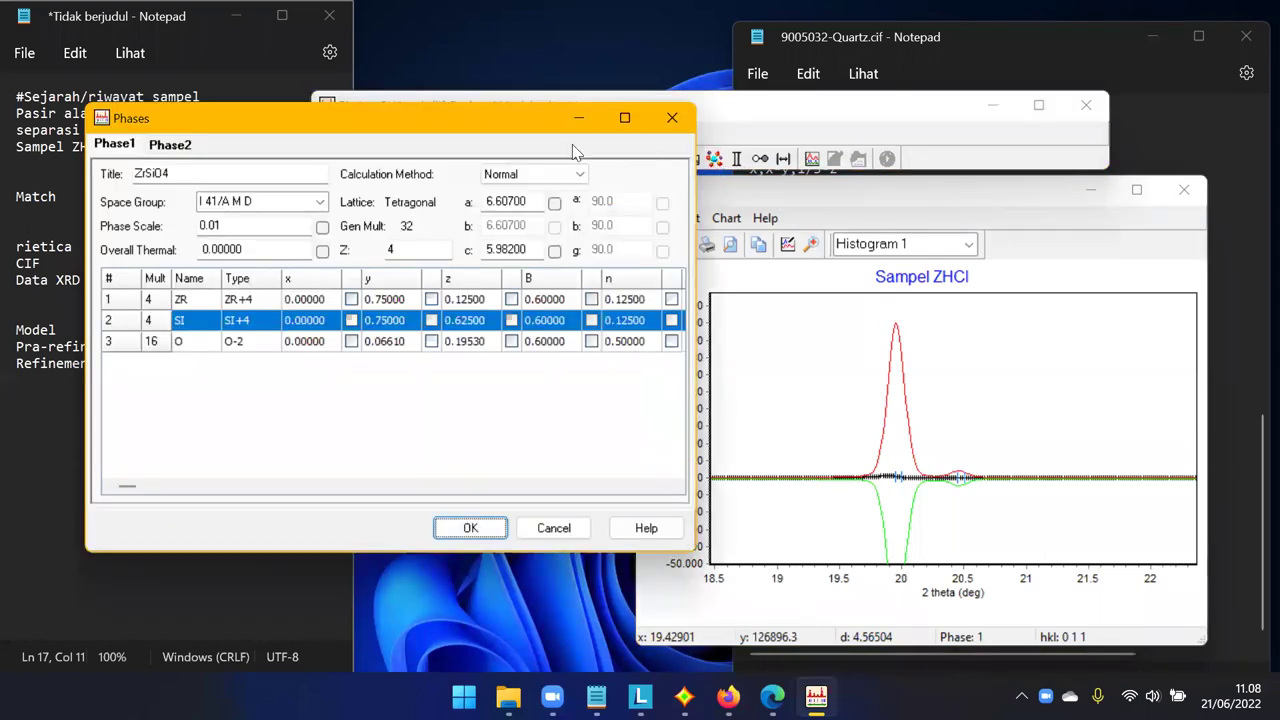
pyautogui.moveTo(364, 113); pyautogui.dragTo(364, 196)
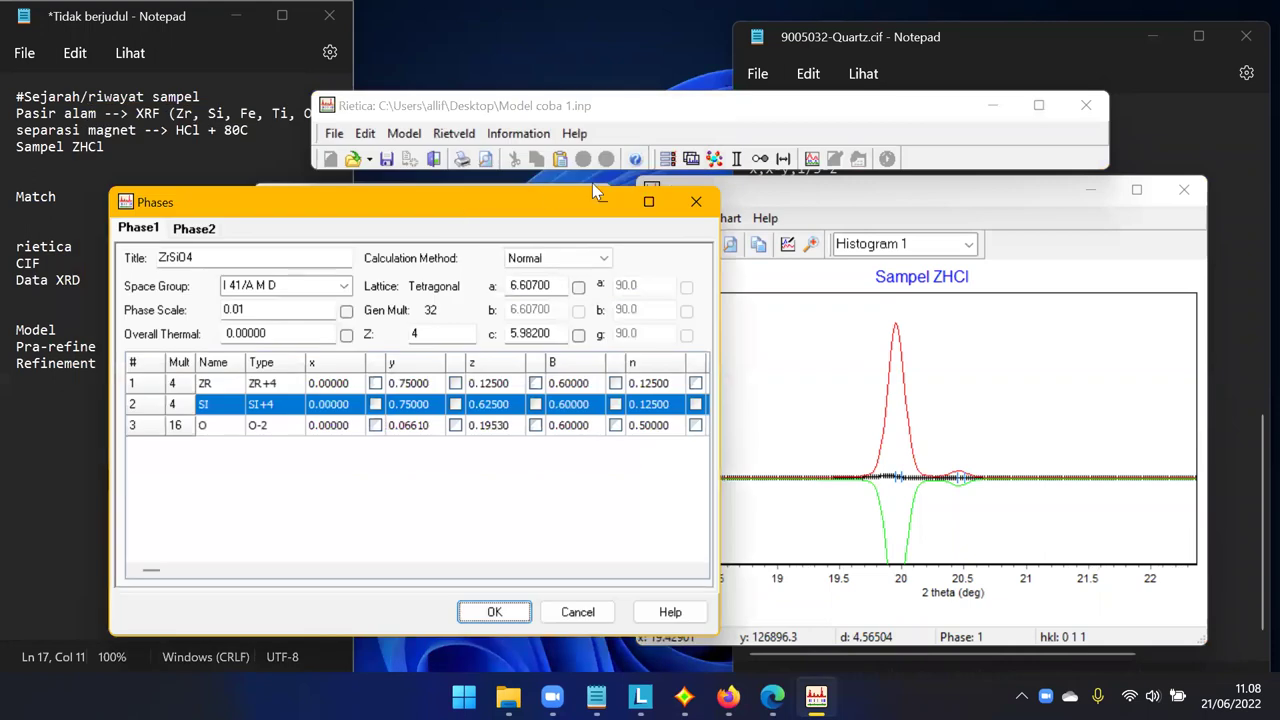
pyautogui.click(672, 200)
pyautogui.click(463, 158)
# Set the ZrSiO4 phase scale to 0.001, accept the phase settings, and run and finish a refinement calculation.
pyautogui.click(404, 133)
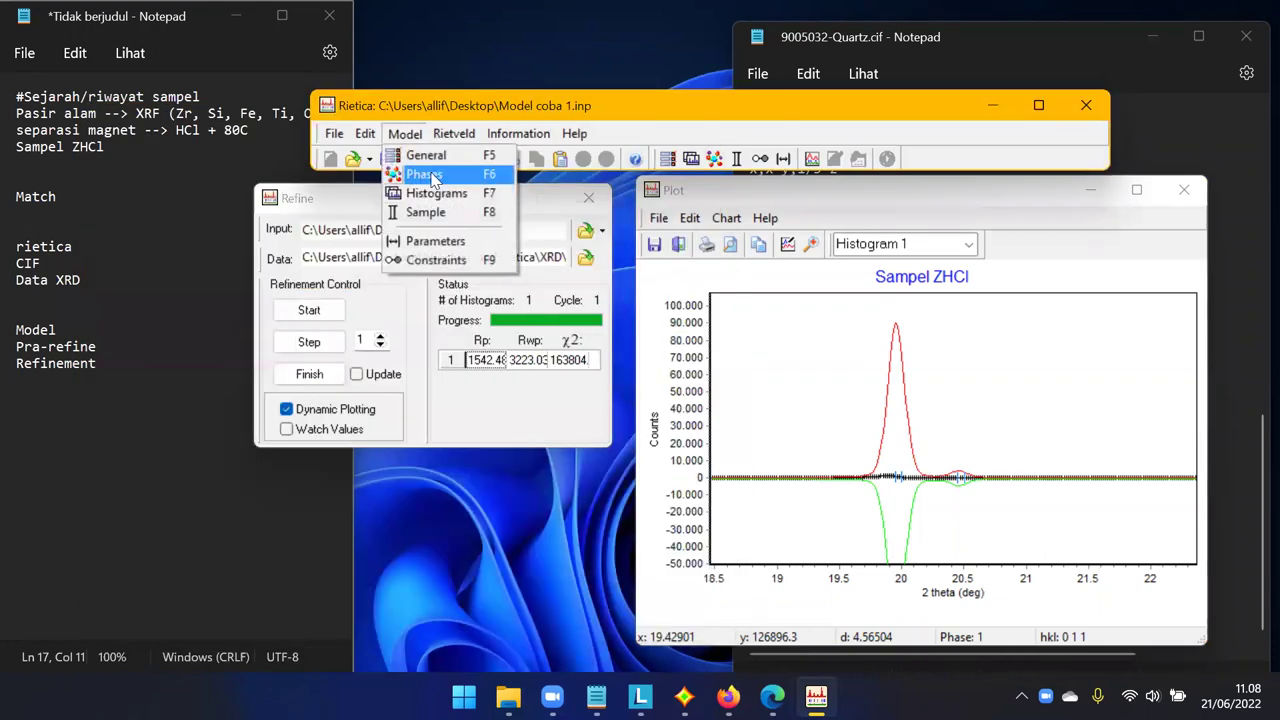
pyautogui.click(440, 178)
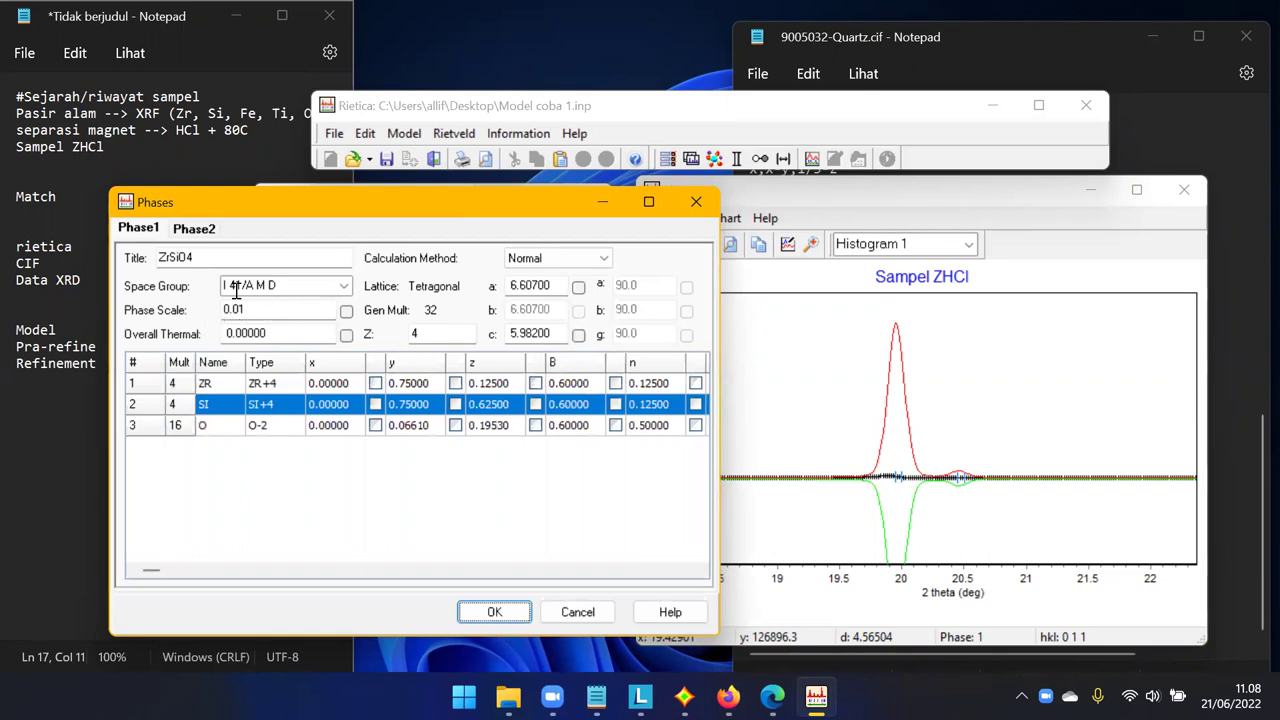
pyautogui.moveTo(403, 191); pyautogui.dragTo(347, 163)
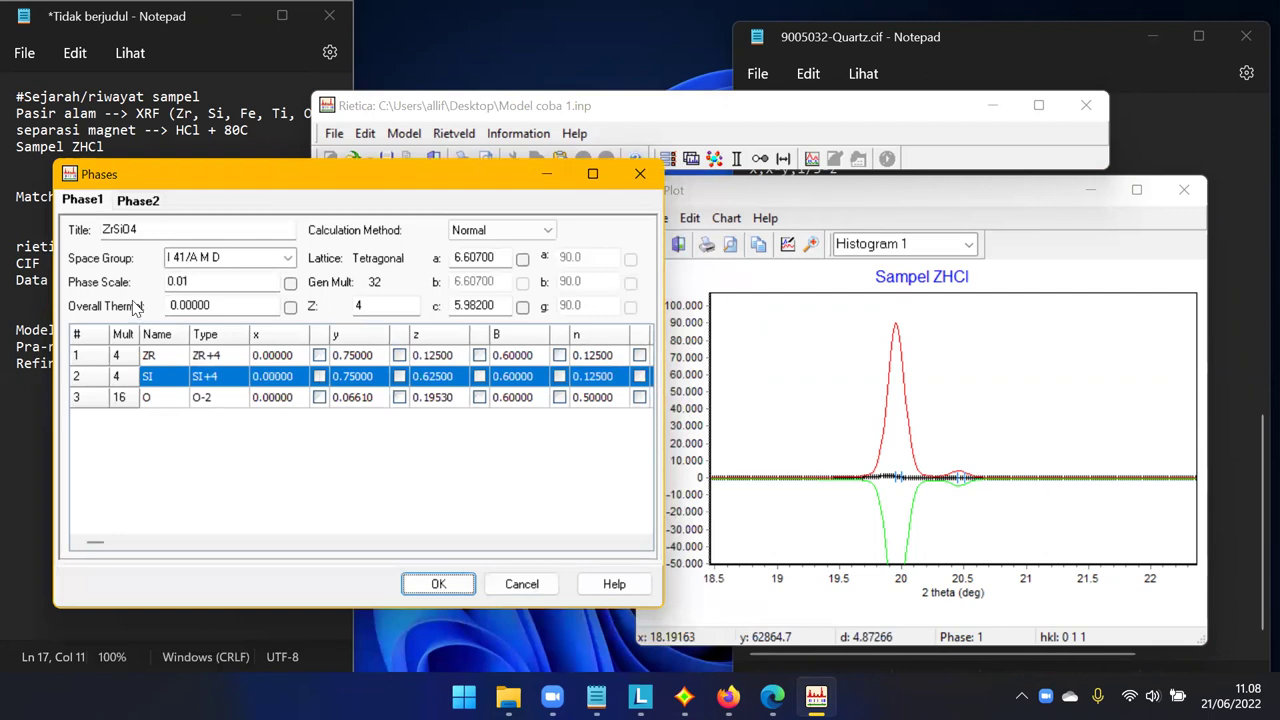
pyautogui.click(186, 283)
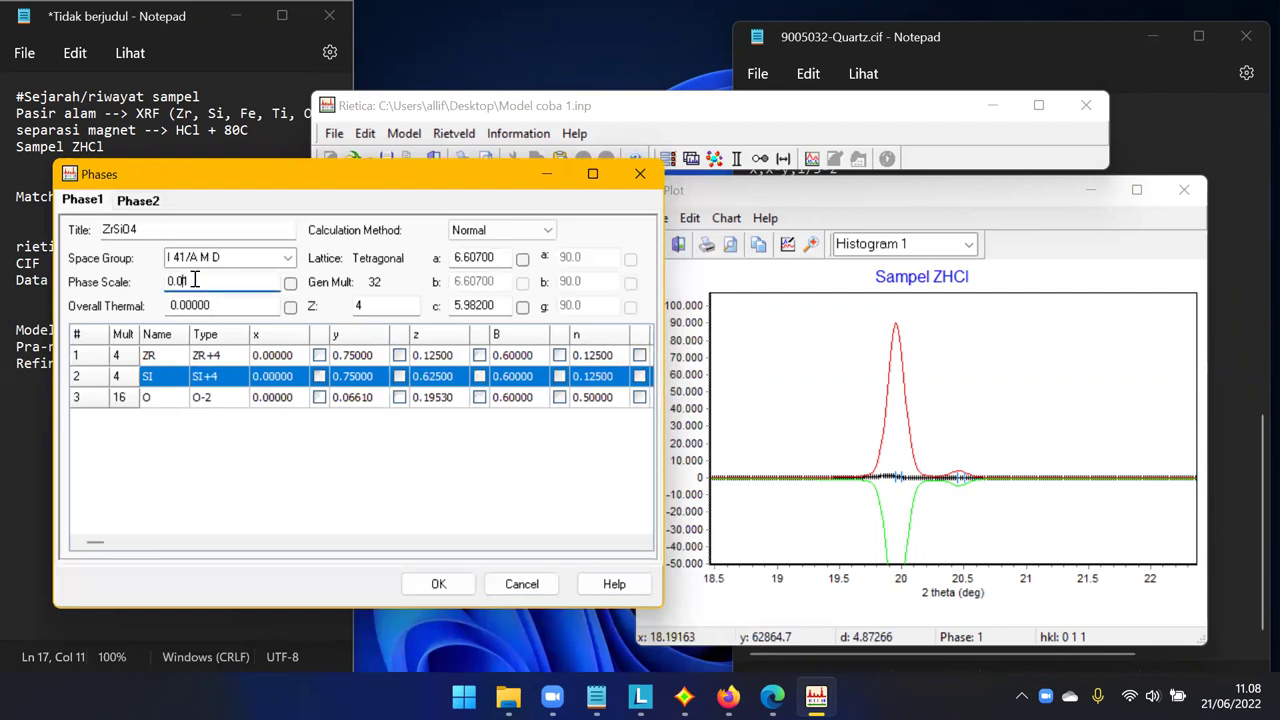
pyautogui.write('0')
pyautogui.click(438, 584)
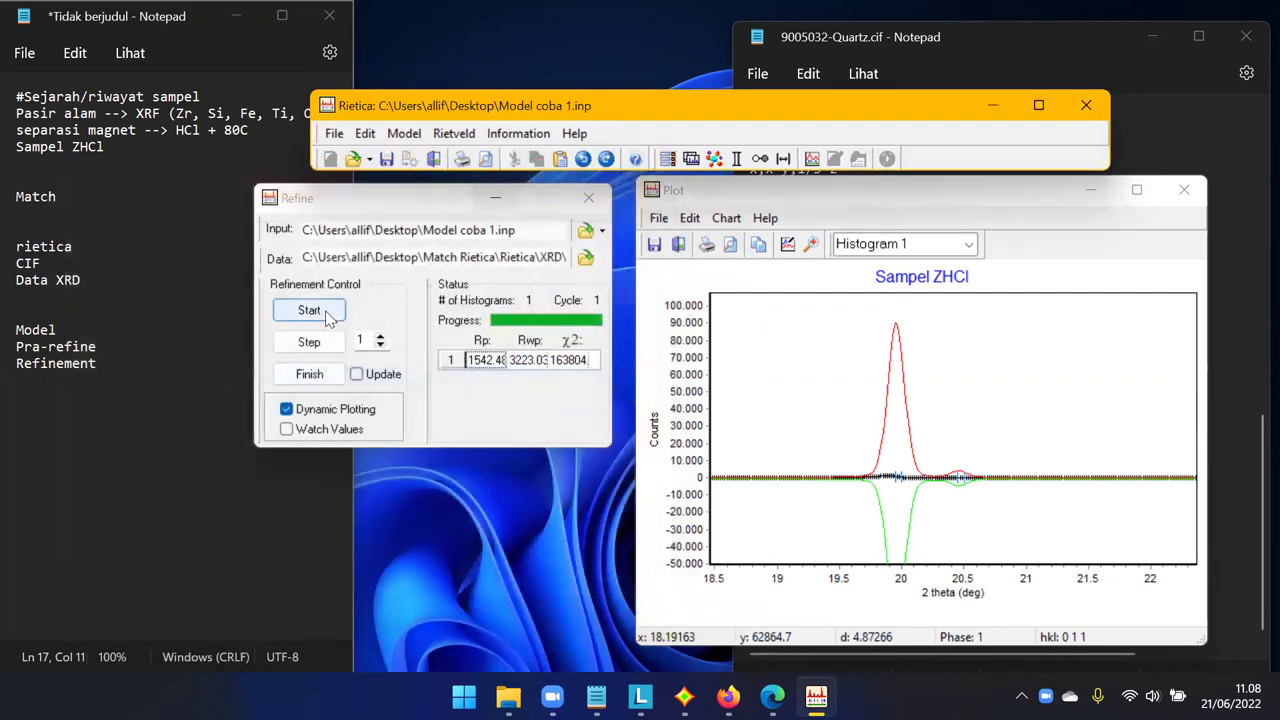
pyautogui.click(328, 318)
pyautogui.click(329, 343)
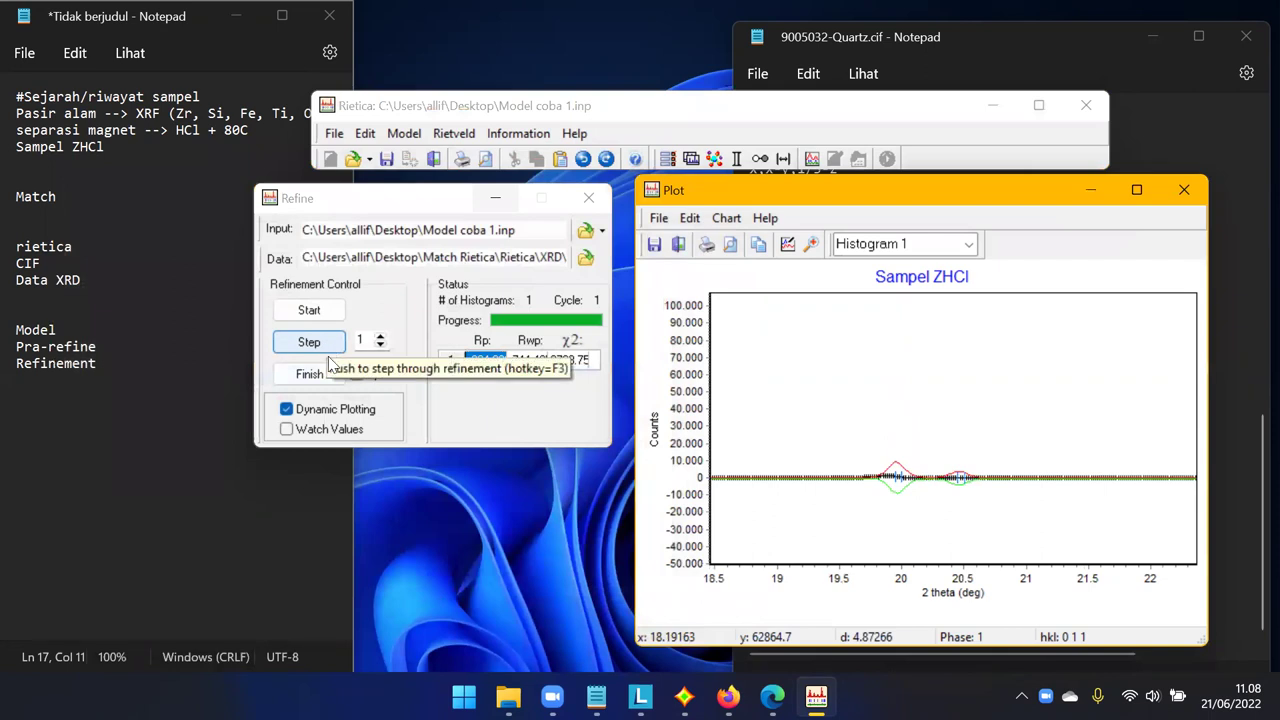
pyautogui.click(330, 372)
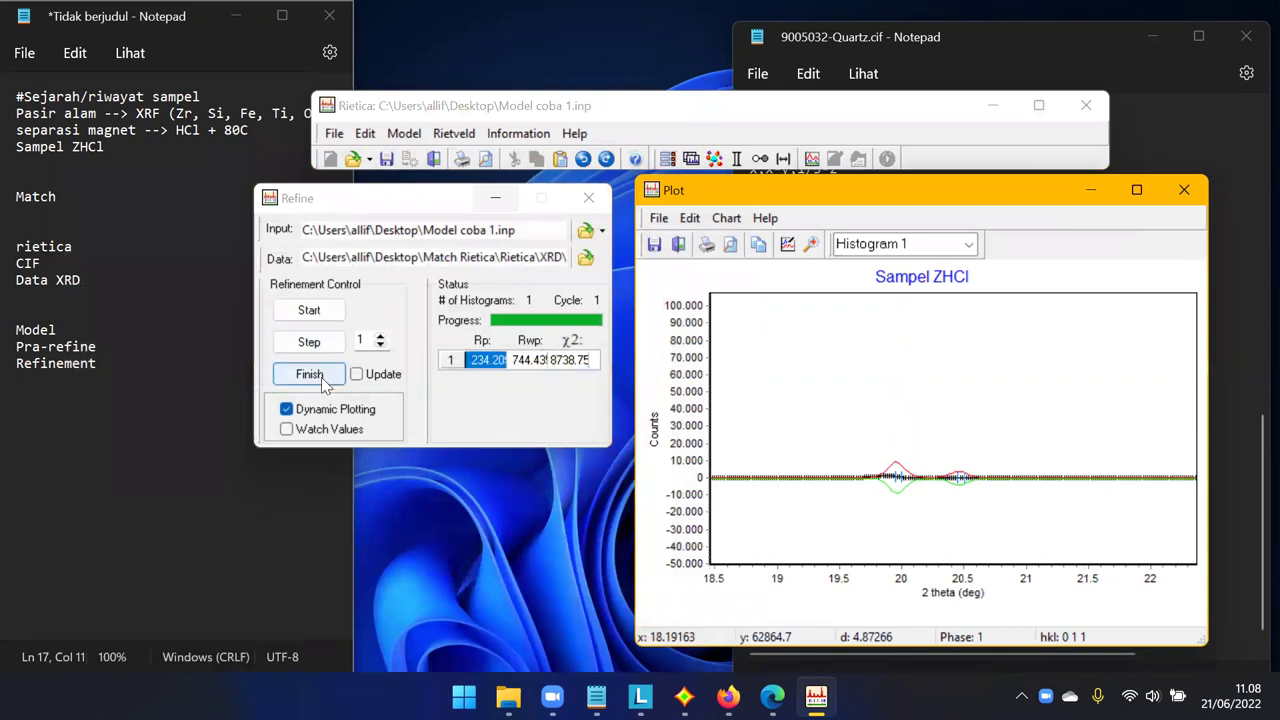
# Restore the full pattern and magnify the calculated and measured peaks near 20° 2 theta.
pyautogui.click(875, 357)
pyautogui.rightClick(853, 360)
pyautogui.click(878, 374)
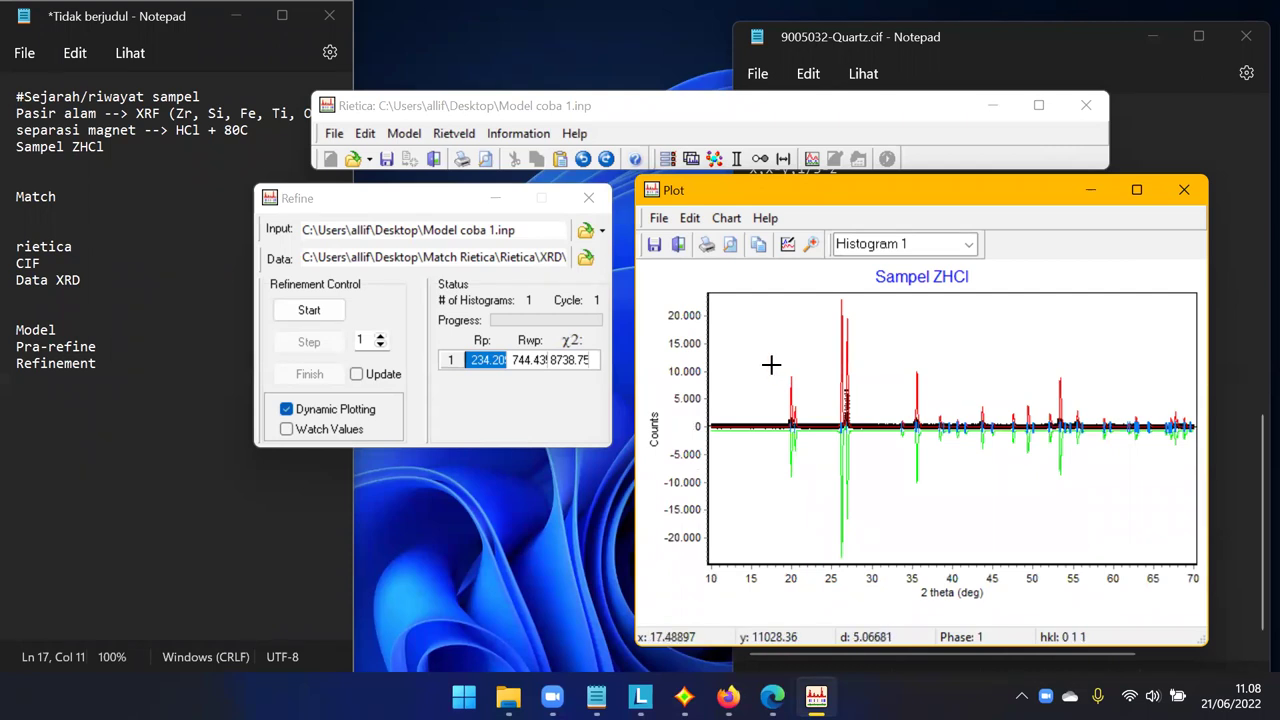
pyautogui.moveTo(771, 365); pyautogui.dragTo(823, 438)
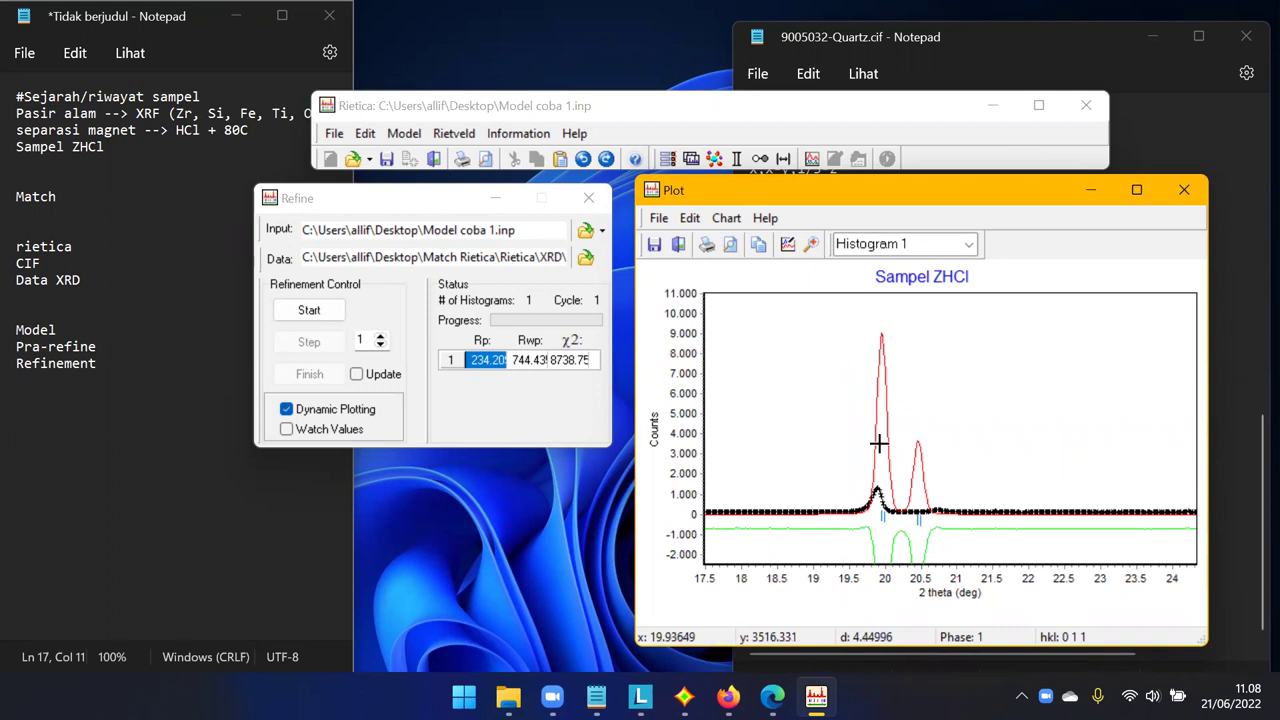
# Set the ZrSiO4 phase scale to 0.0001 and run and finish the refinement calculation with it.
pyautogui.click(716, 162)
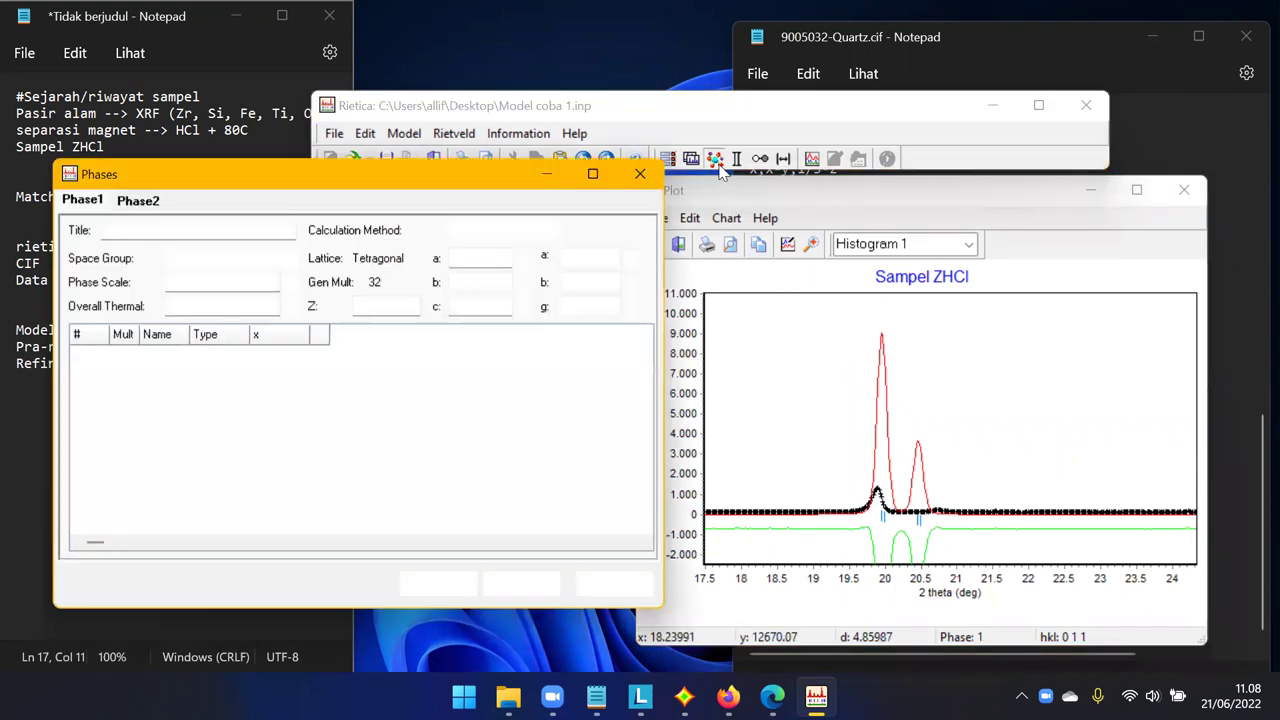
pyautogui.click(640, 174)
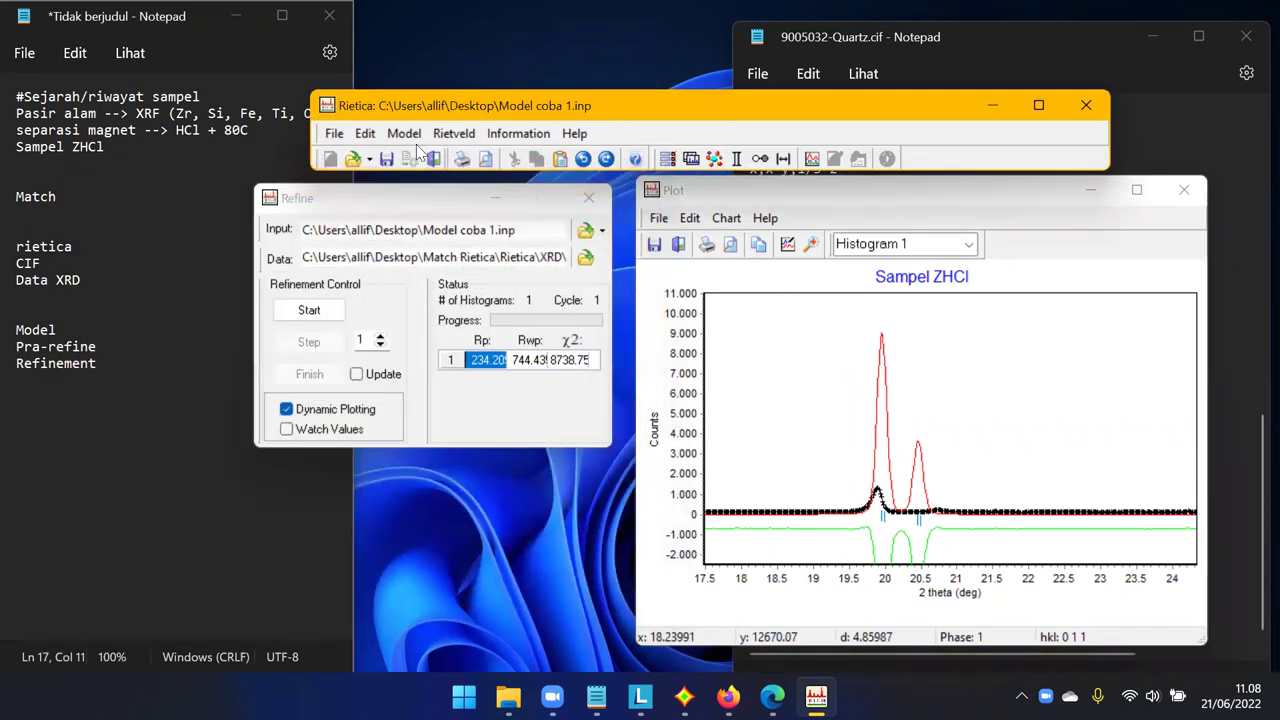
pyautogui.click(404, 133)
pyautogui.click(409, 175)
pyautogui.click(199, 285)
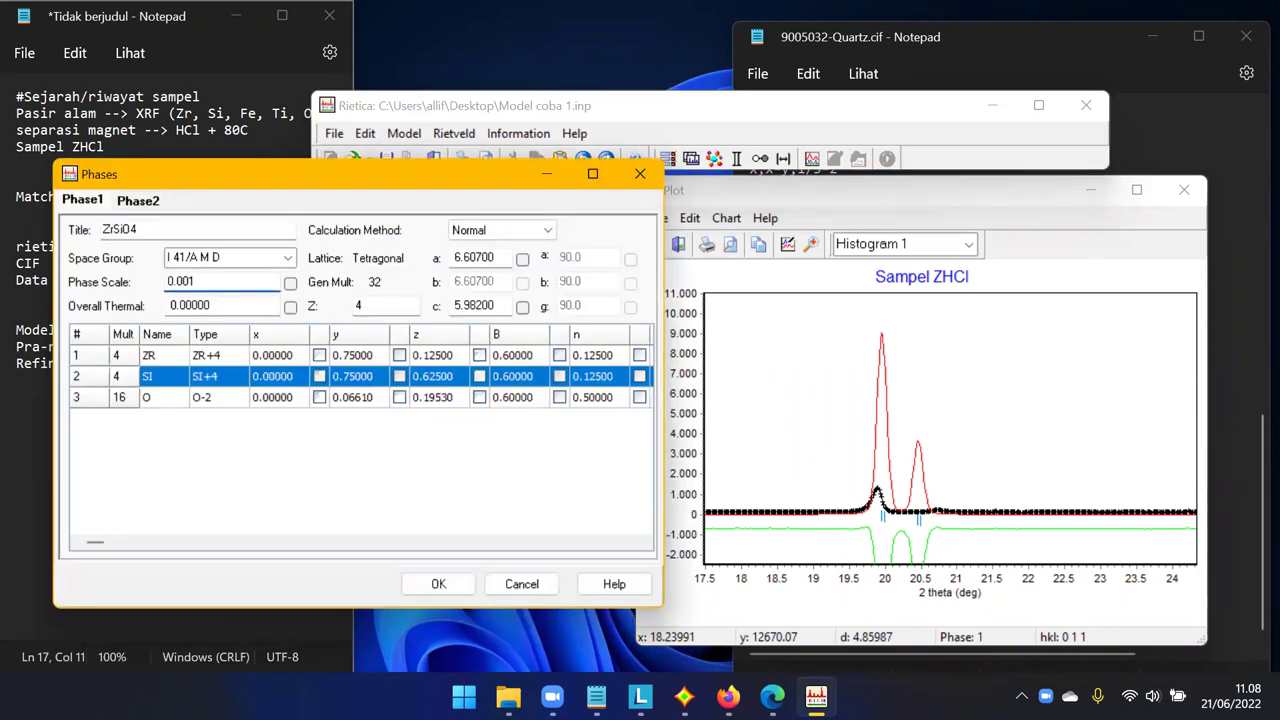
pyautogui.click(445, 587)
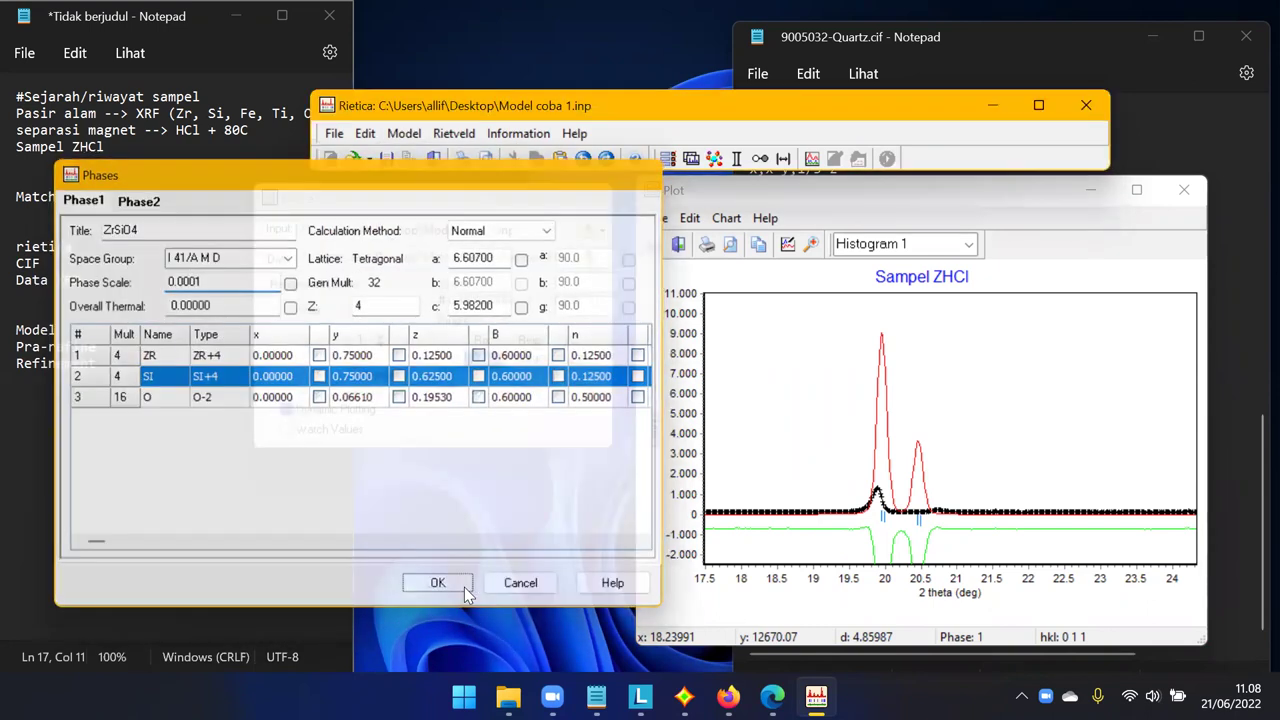
pyautogui.click(320, 311)
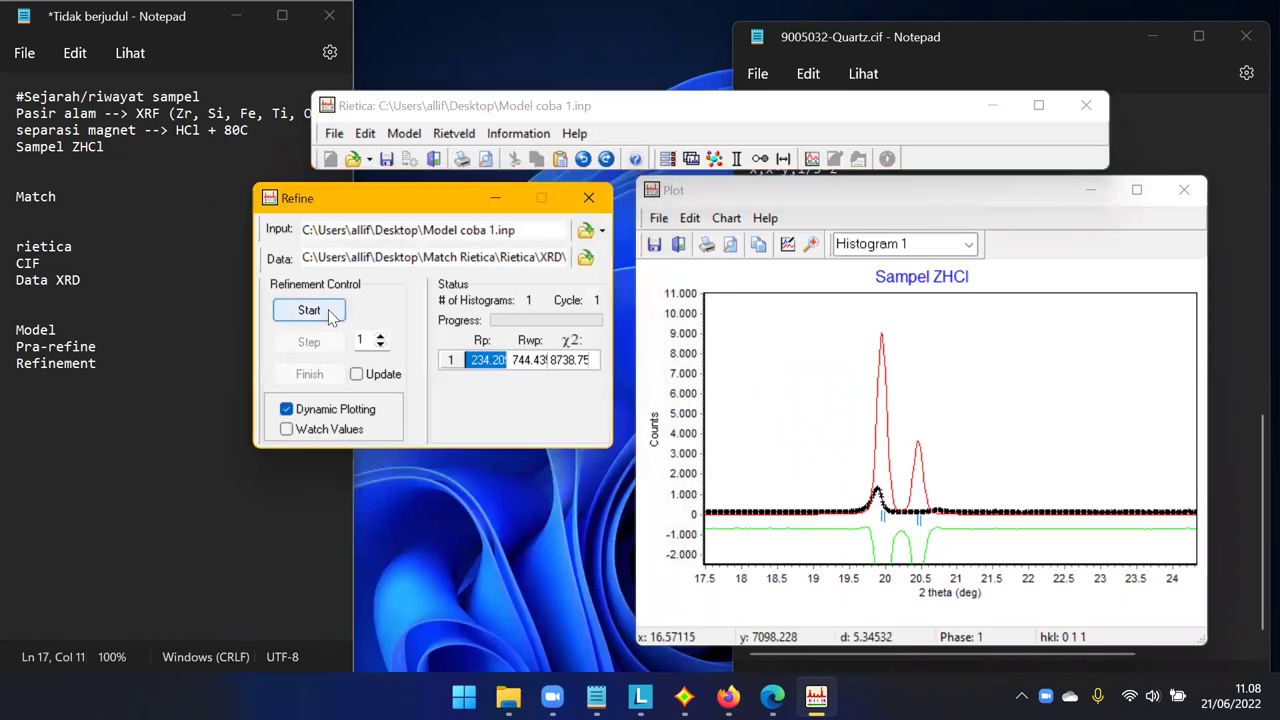
pyautogui.click(318, 376)
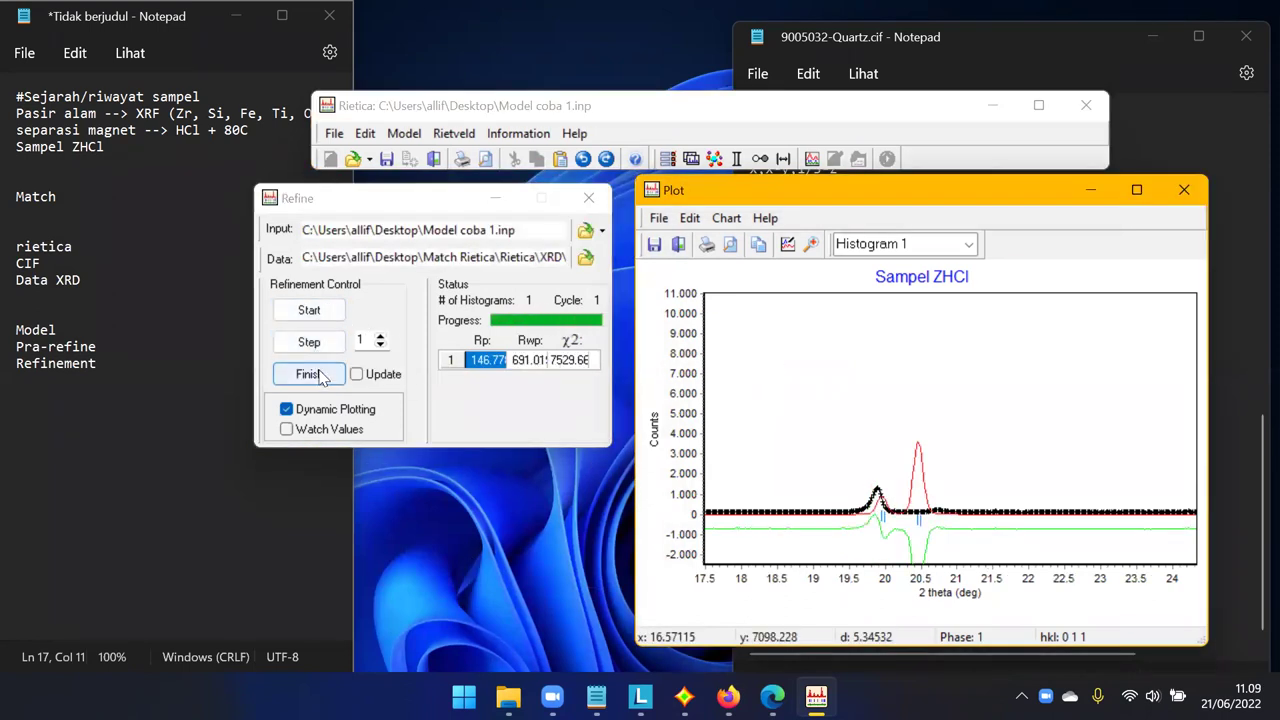
# Restore the full pattern and compare the ZrSiO4 and quartz peaks between about 18° and 21.5° 2 theta.
pyautogui.click(799, 376)
pyautogui.rightClick(768, 406)
pyautogui.click(800, 414)
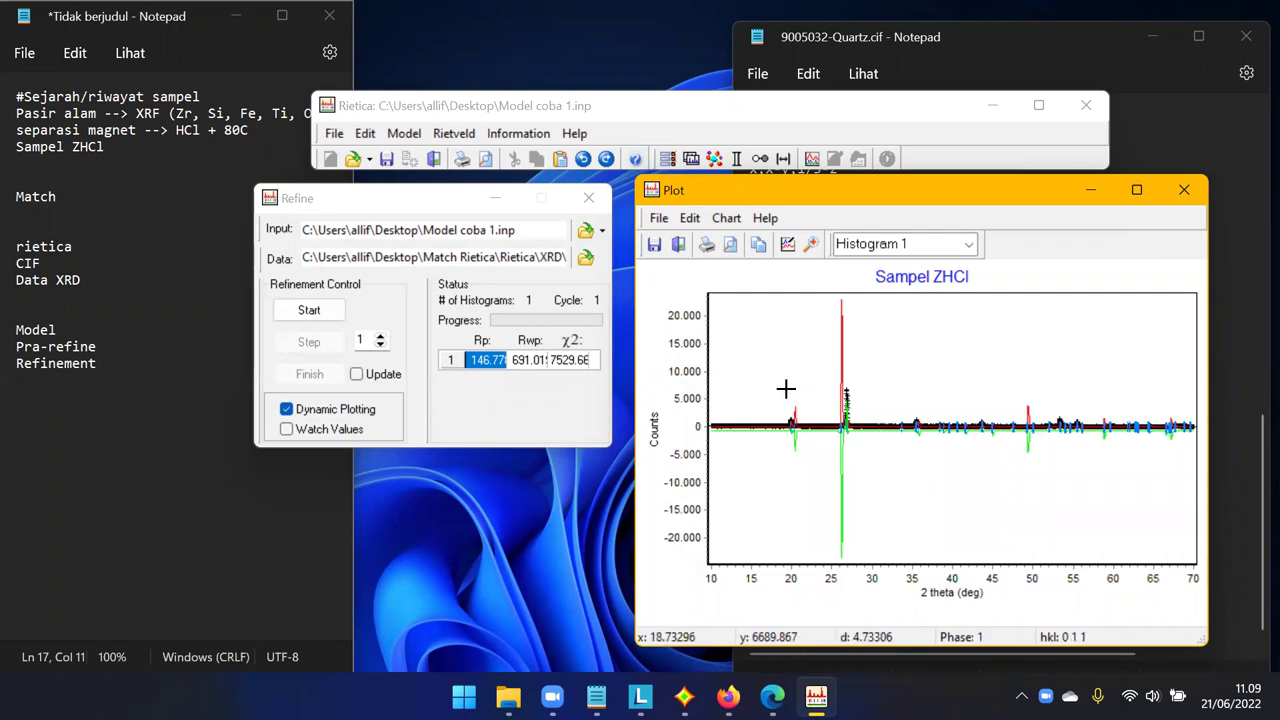
pyautogui.moveTo(775, 399); pyautogui.dragTo(806, 438)
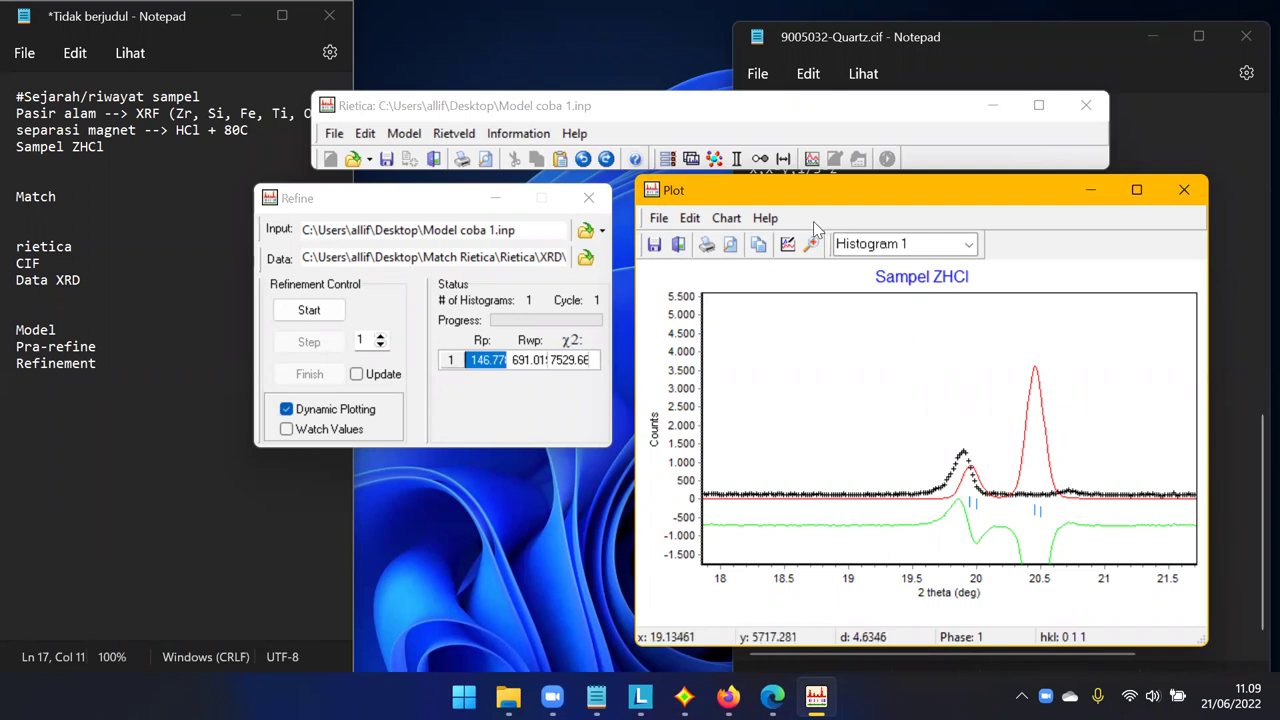
# Set the phase scale of quartz in Phase2 to 0.0001 and run and finish the refinement calculation.
pyautogui.click(713, 158)
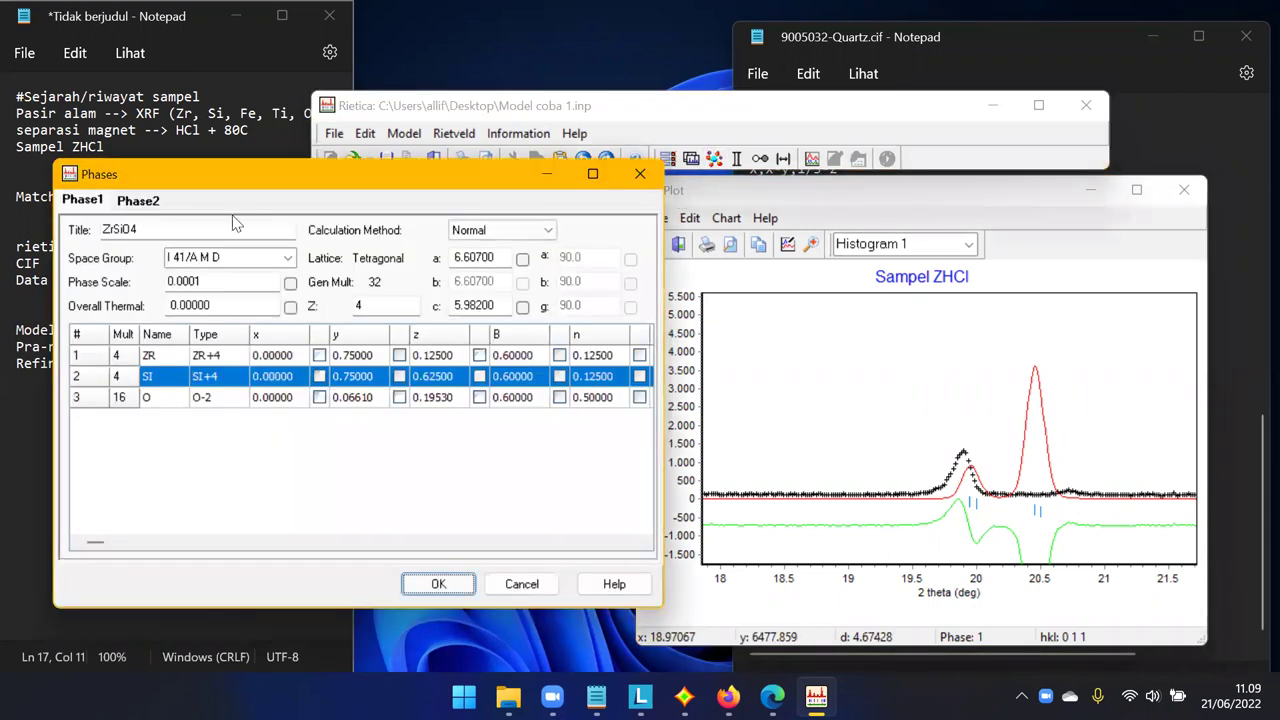
pyautogui.click(141, 202)
pyautogui.click(181, 284)
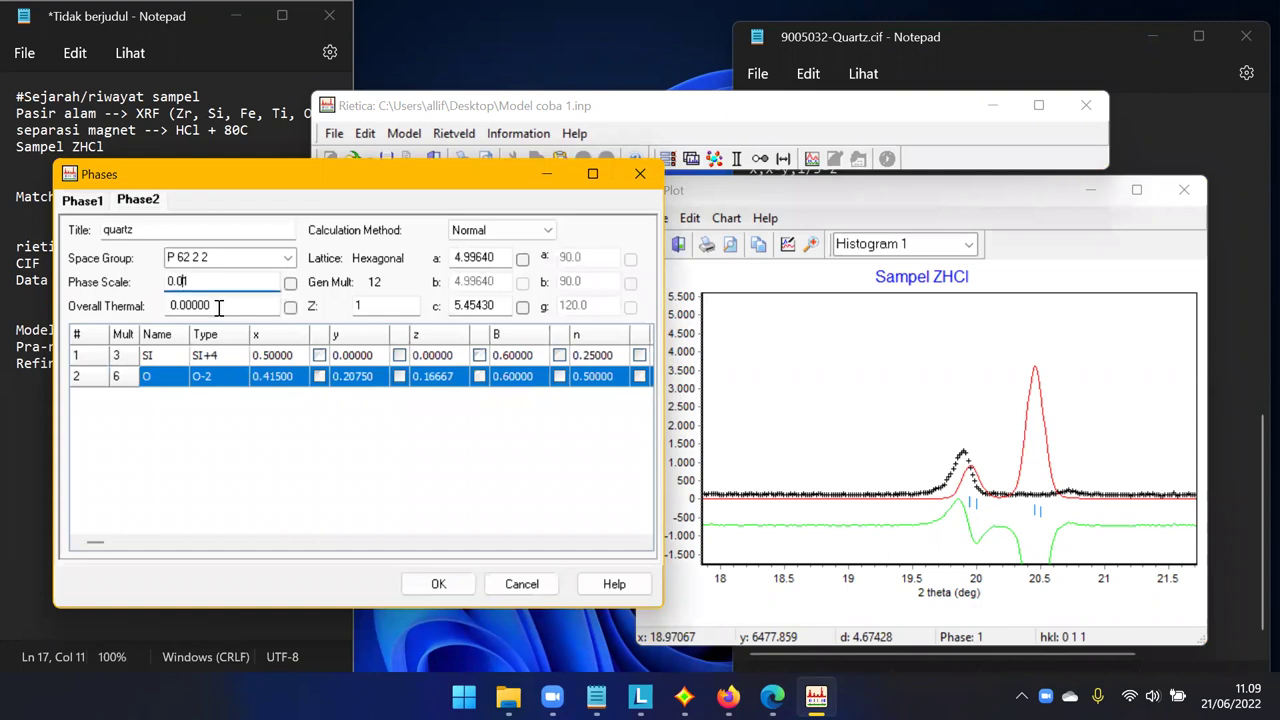
pyautogui.write('001')
pyautogui.click(449, 584)
pyautogui.click(337, 315)
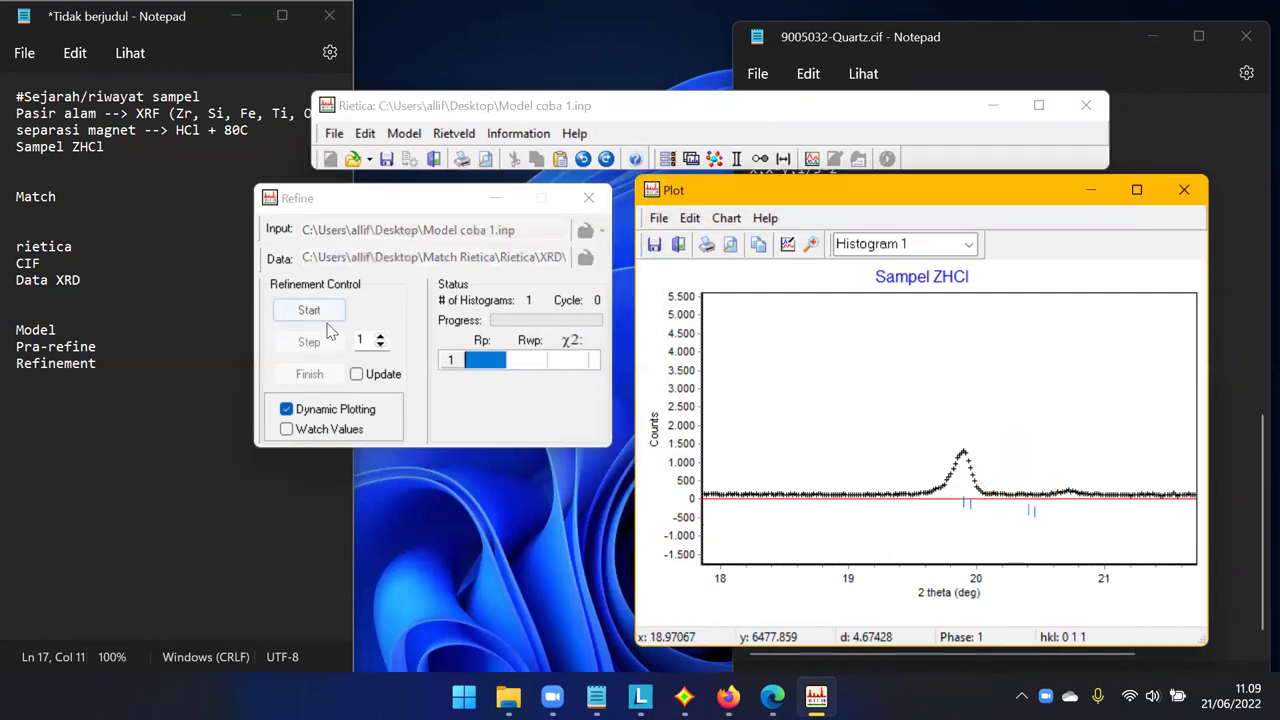
pyautogui.click(326, 343)
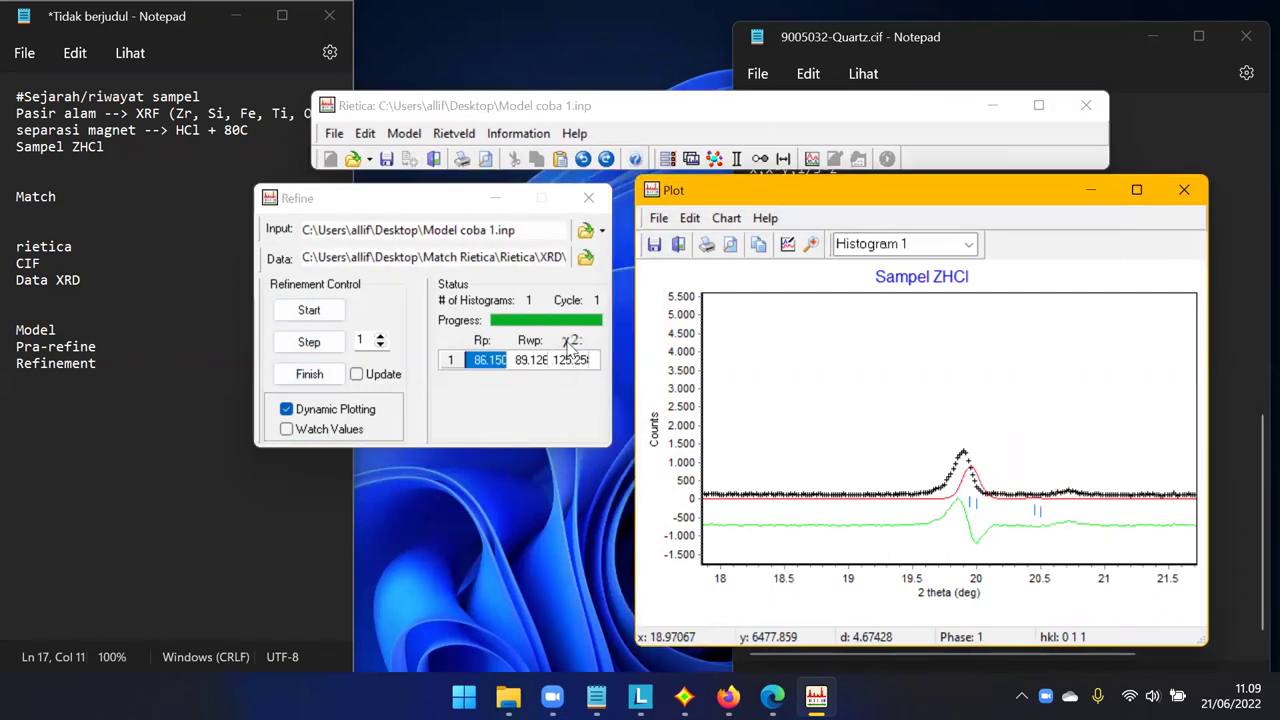
pyautogui.click(333, 382)
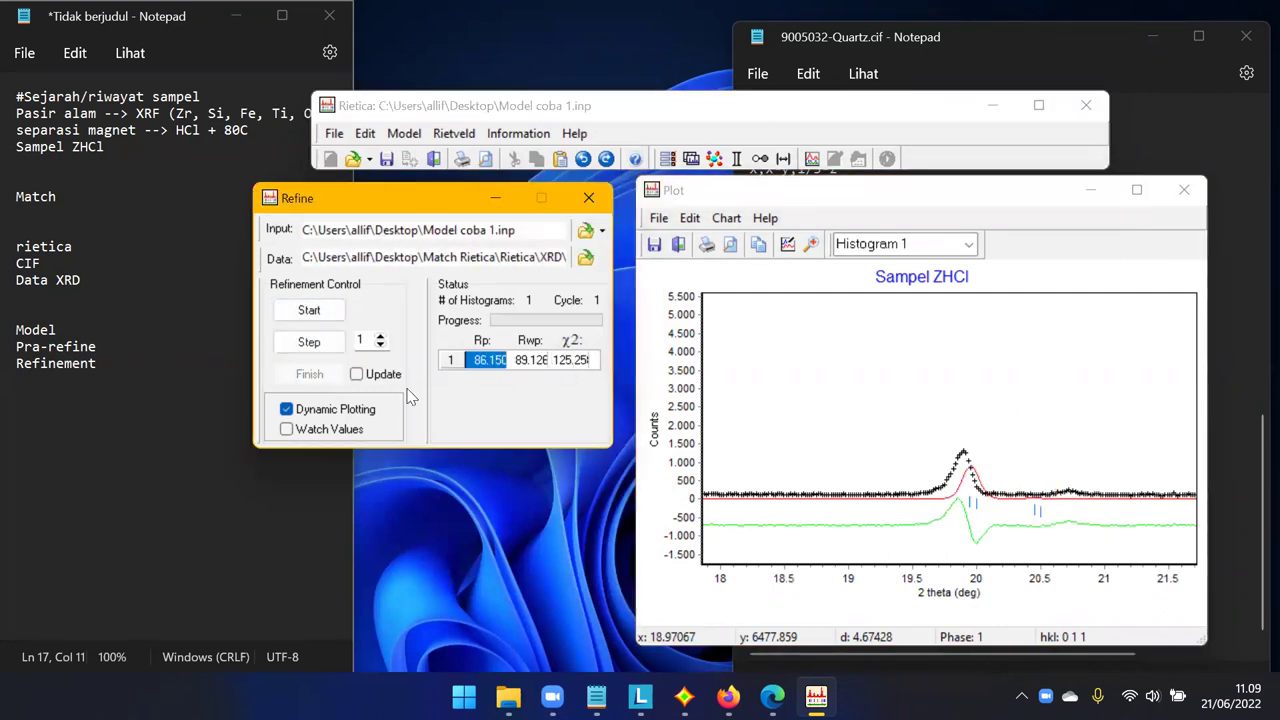
# Compare the measured and calculated peaks between 24° and 29.5° 2 theta, restoring the full pattern before and after.
pyautogui.rightClick(785, 345)
pyautogui.click(805, 350)
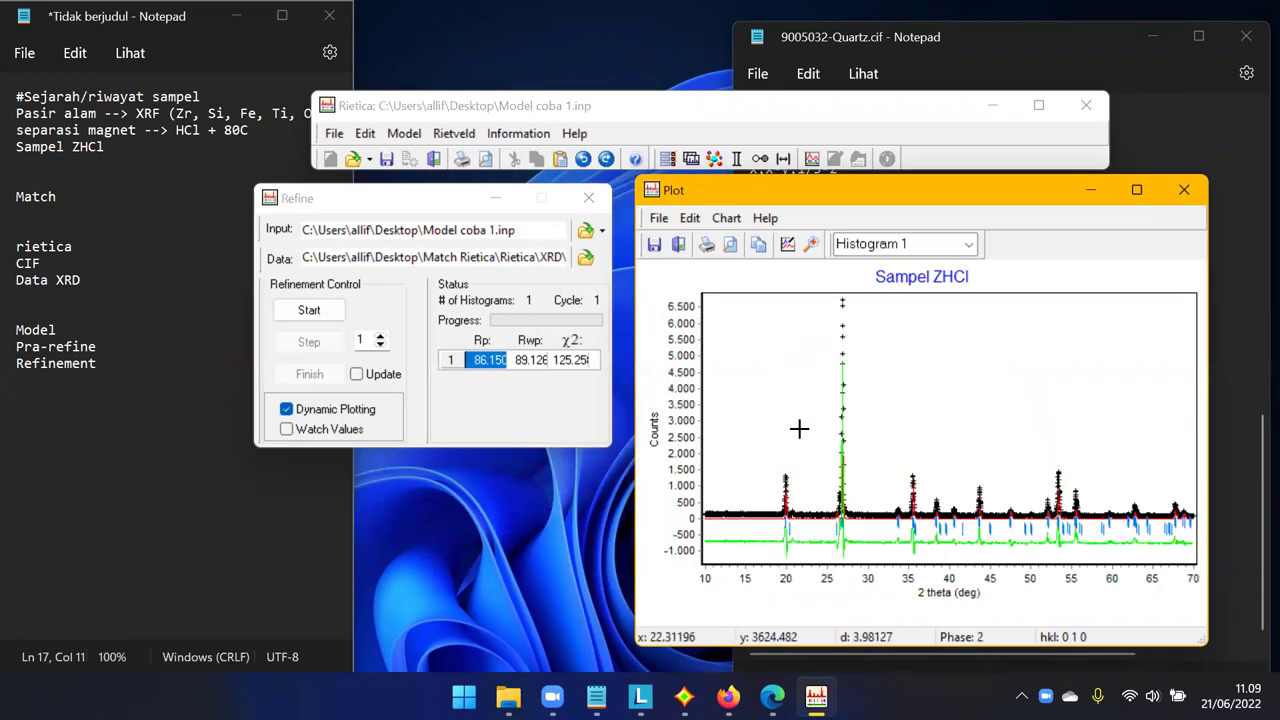
pyautogui.moveTo(816, 462); pyautogui.dragTo(863, 557)
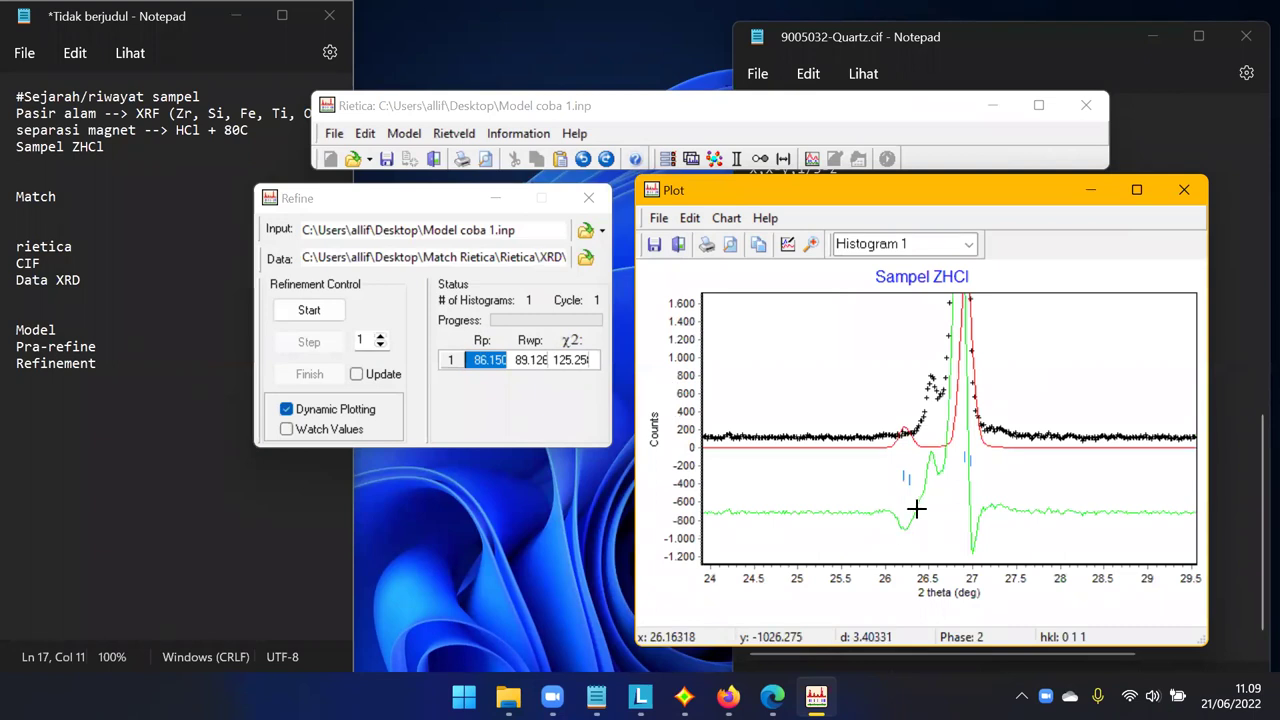
pyautogui.rightClick(877, 367)
pyautogui.click(892, 376)
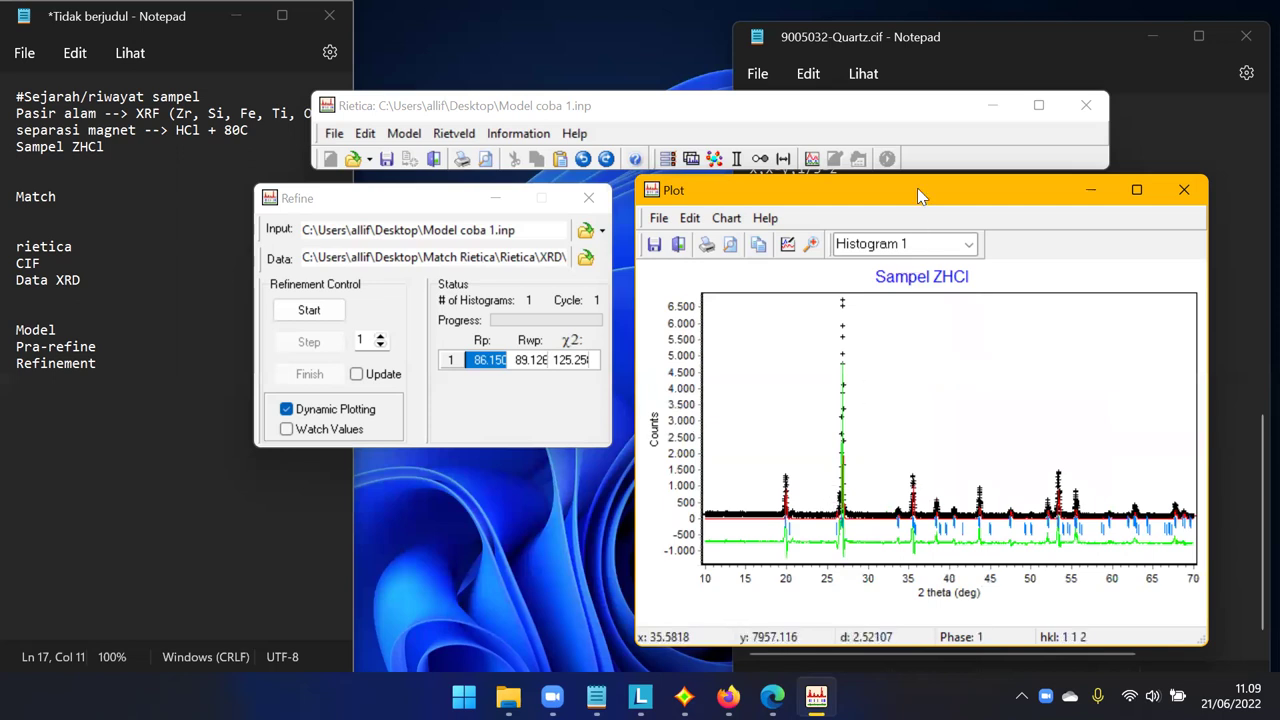
# Move the Plot window up, re-examine the quartz peak near 26.5° 2 theta up close, and return the window below the main toolbar.
pyautogui.moveTo(922, 193); pyautogui.dragTo(908, 113)
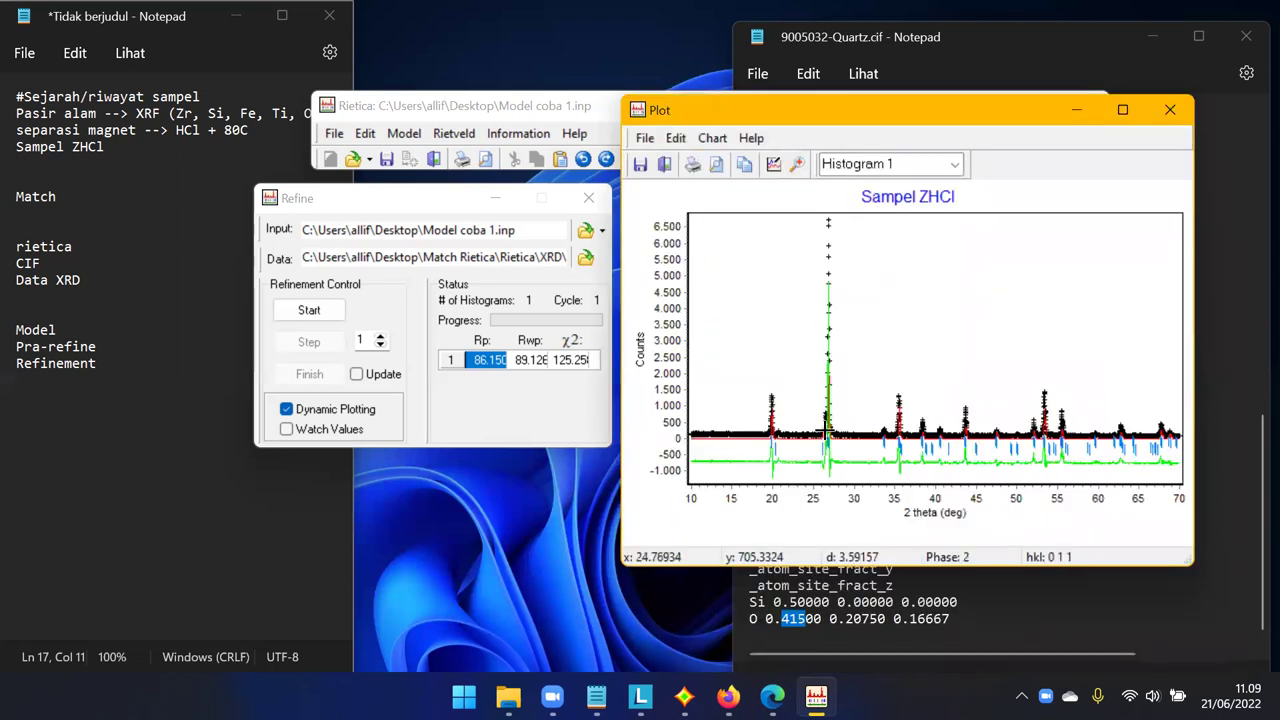
pyautogui.moveTo(804, 405); pyautogui.dragTo(833, 441)
pyautogui.rightClick(906, 337)
pyautogui.click(935, 346)
pyautogui.moveTo(816, 408); pyautogui.dragTo(852, 464)
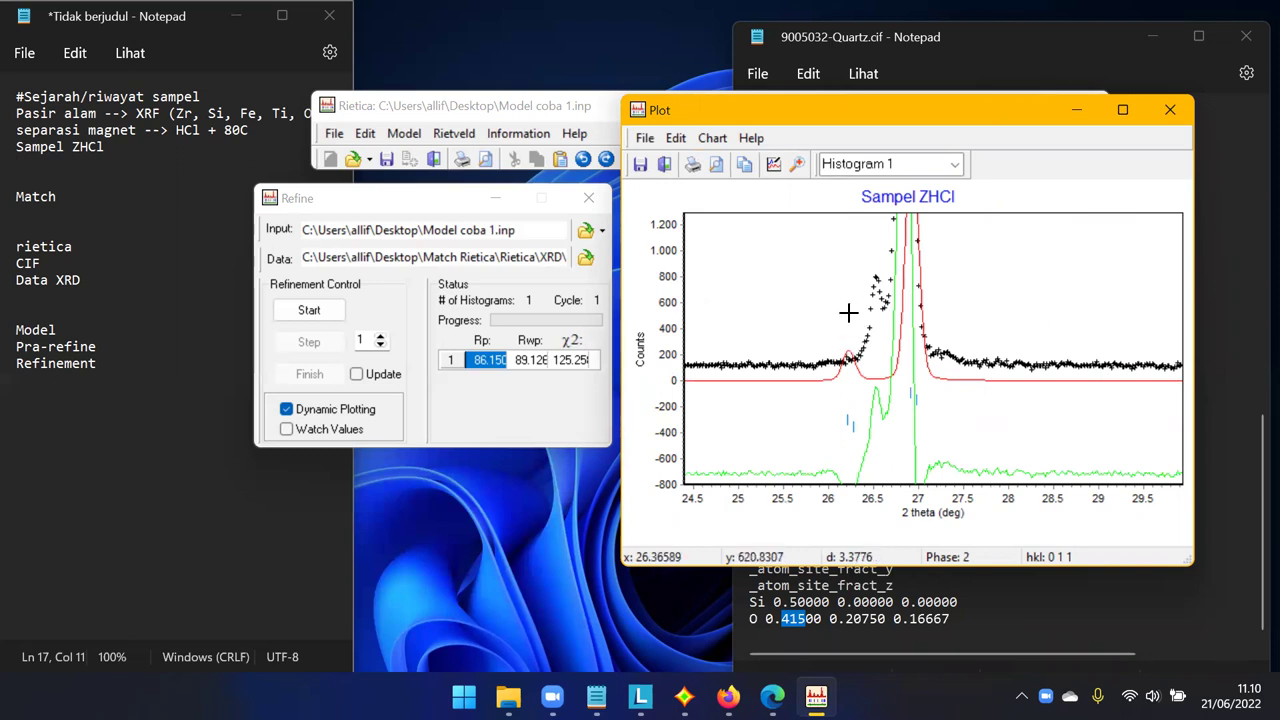
pyautogui.moveTo(887, 102); pyautogui.dragTo(866, 200)
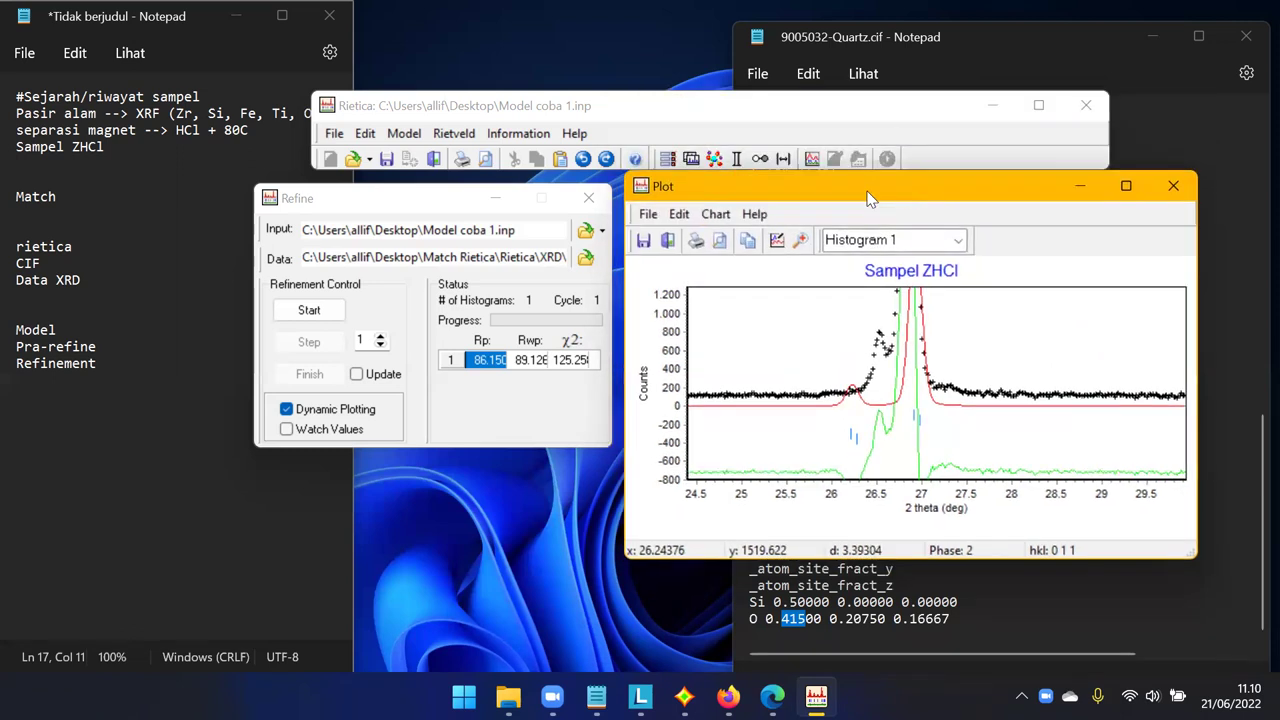
# Set the phase scale of quartz in Phase2 to 0.0002 and run and finish the refinement calculation.
pyautogui.click(404, 133)
pyautogui.click(409, 177)
pyautogui.click(135, 201)
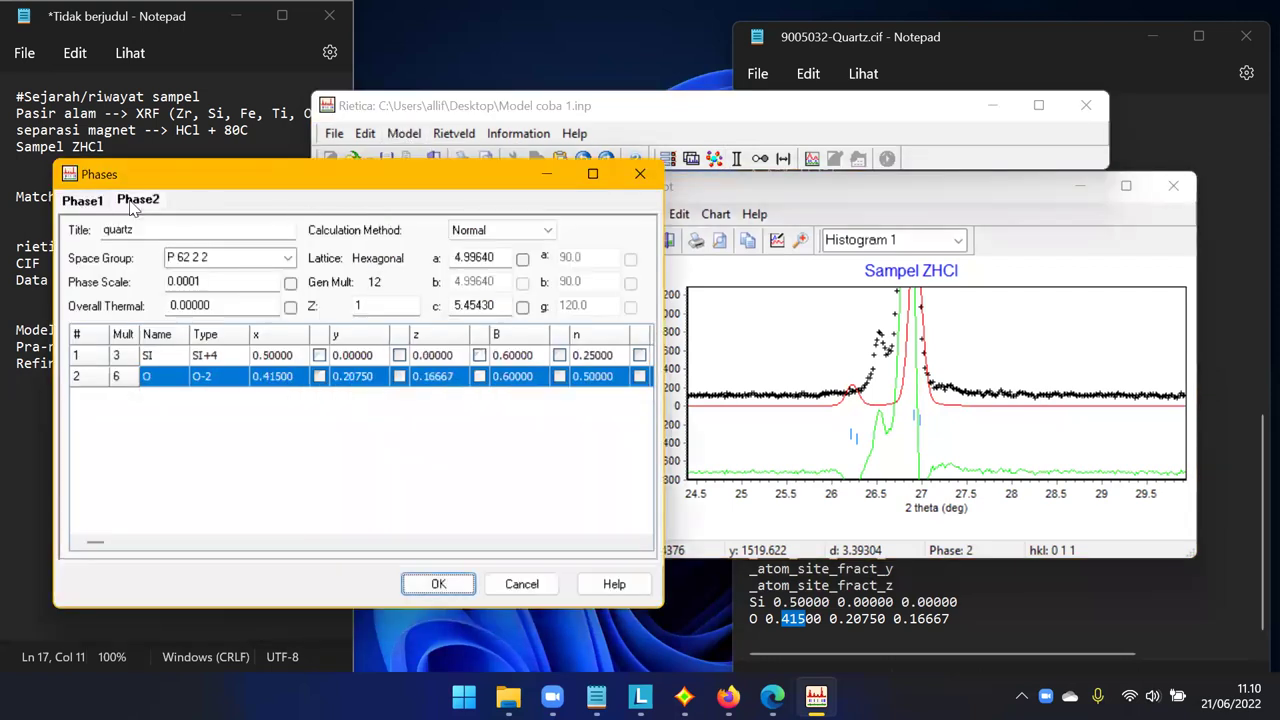
pyautogui.click(205, 283)
pyautogui.press('BackSpace')
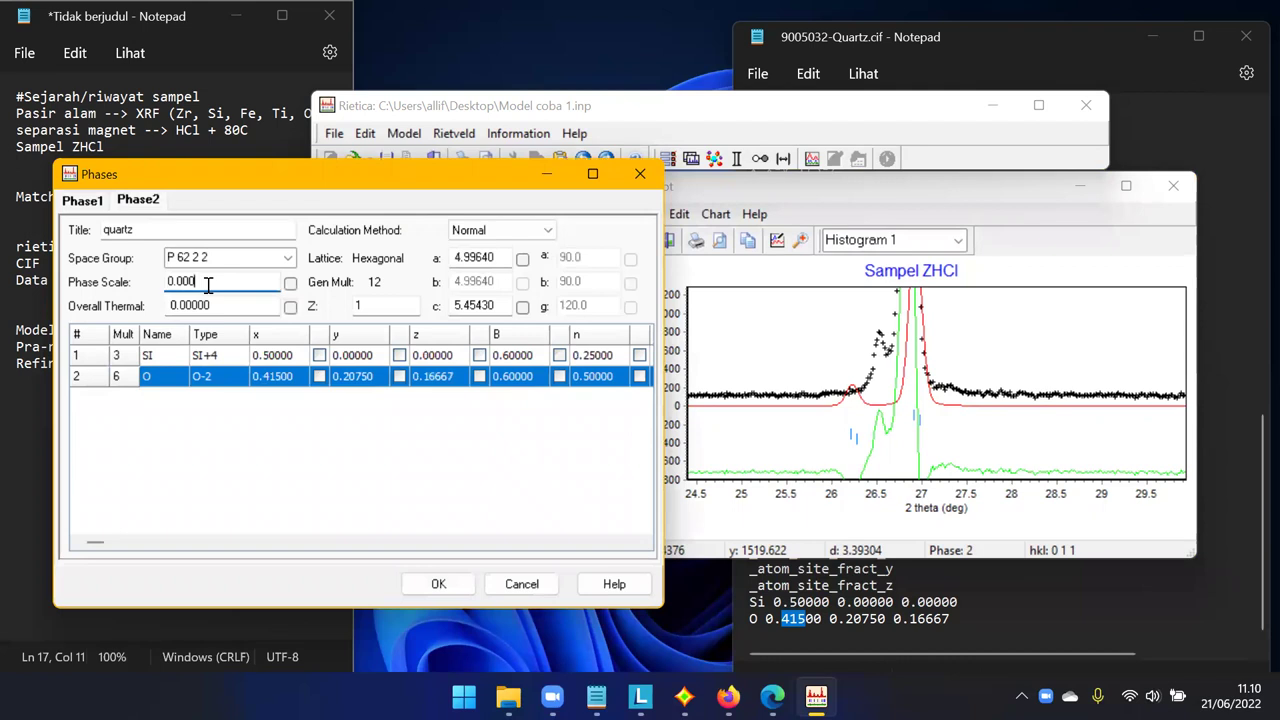
pyautogui.click(432, 584)
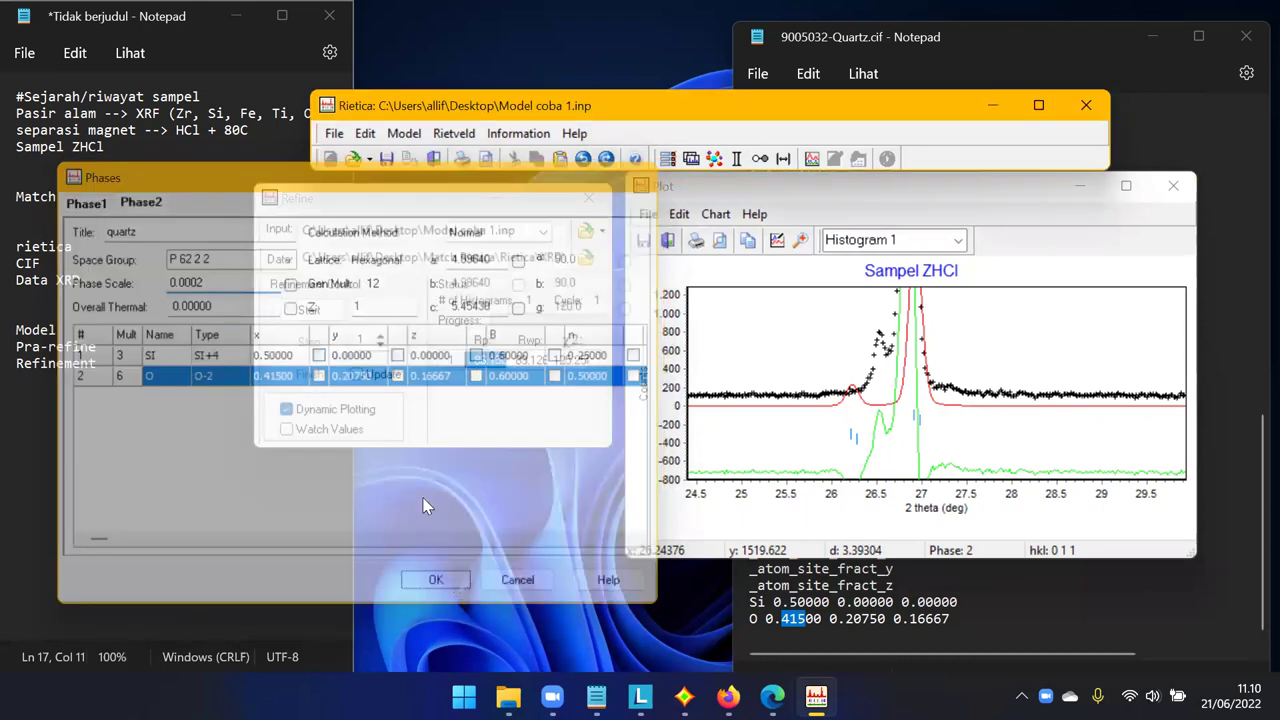
pyautogui.click(322, 314)
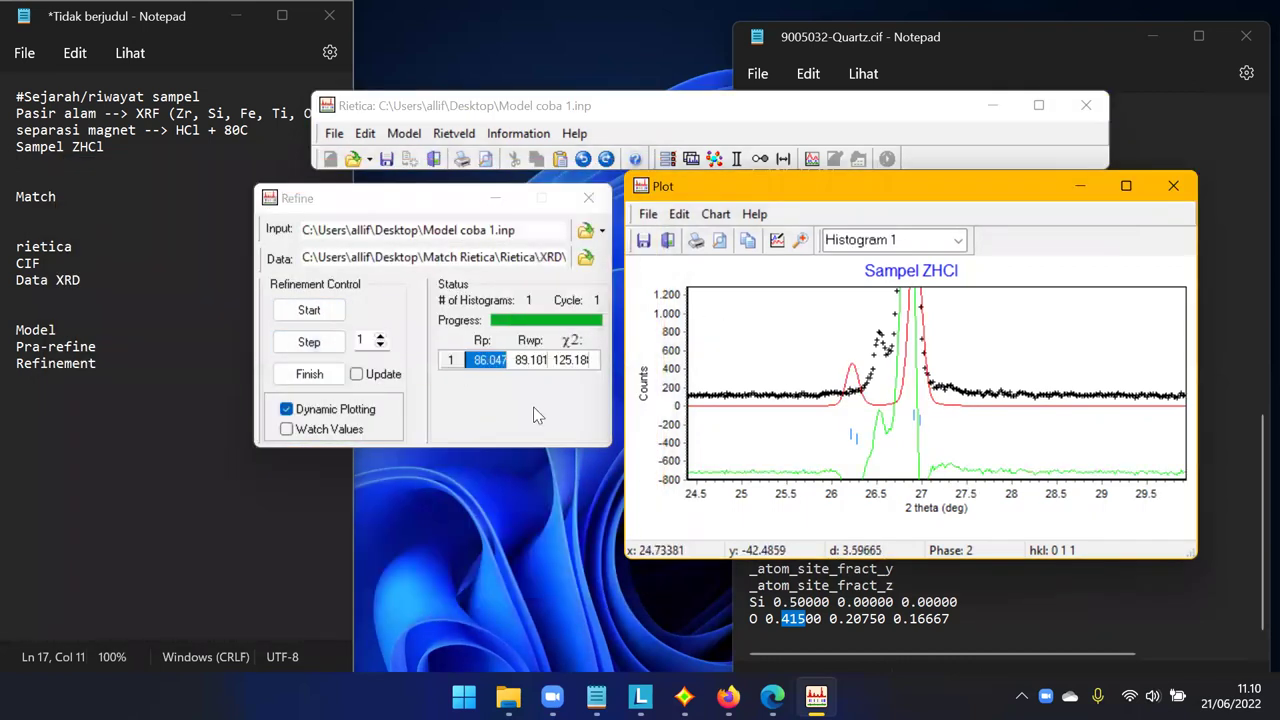
pyautogui.click(342, 377)
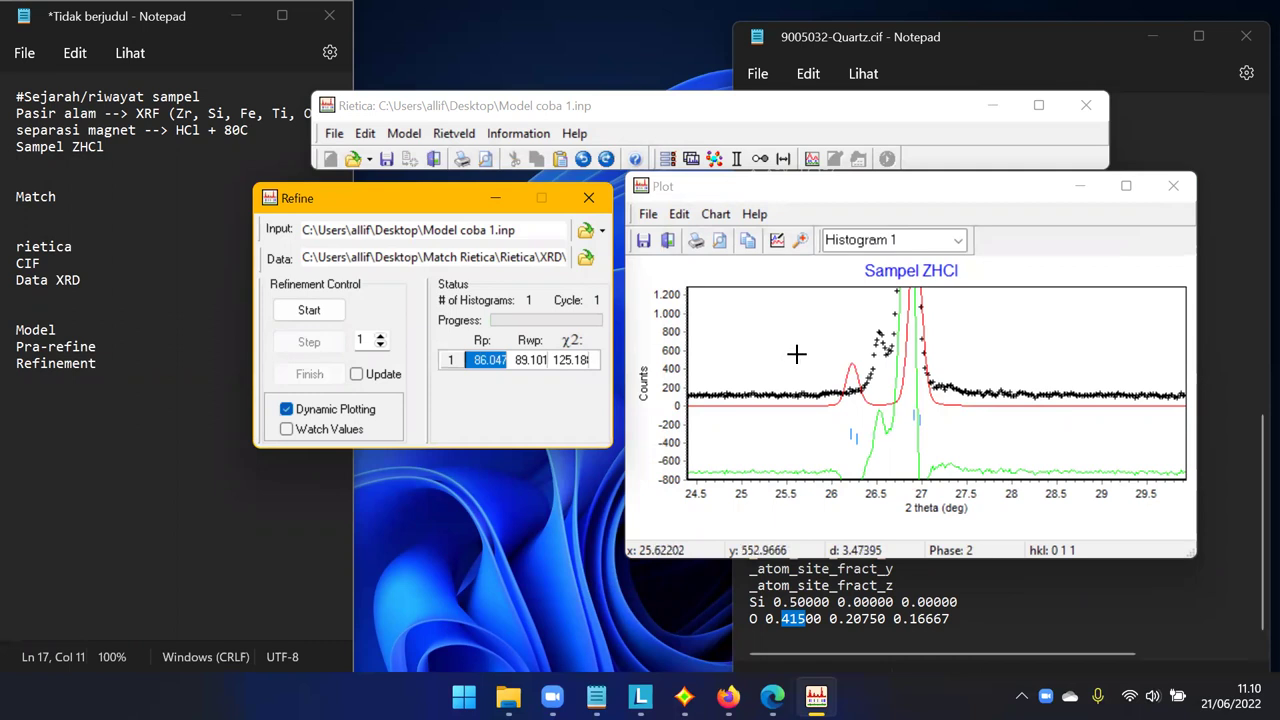
# Restore the full diffraction pattern in the Plot window and enlarge the window upward and downward.
pyautogui.click(799, 334)
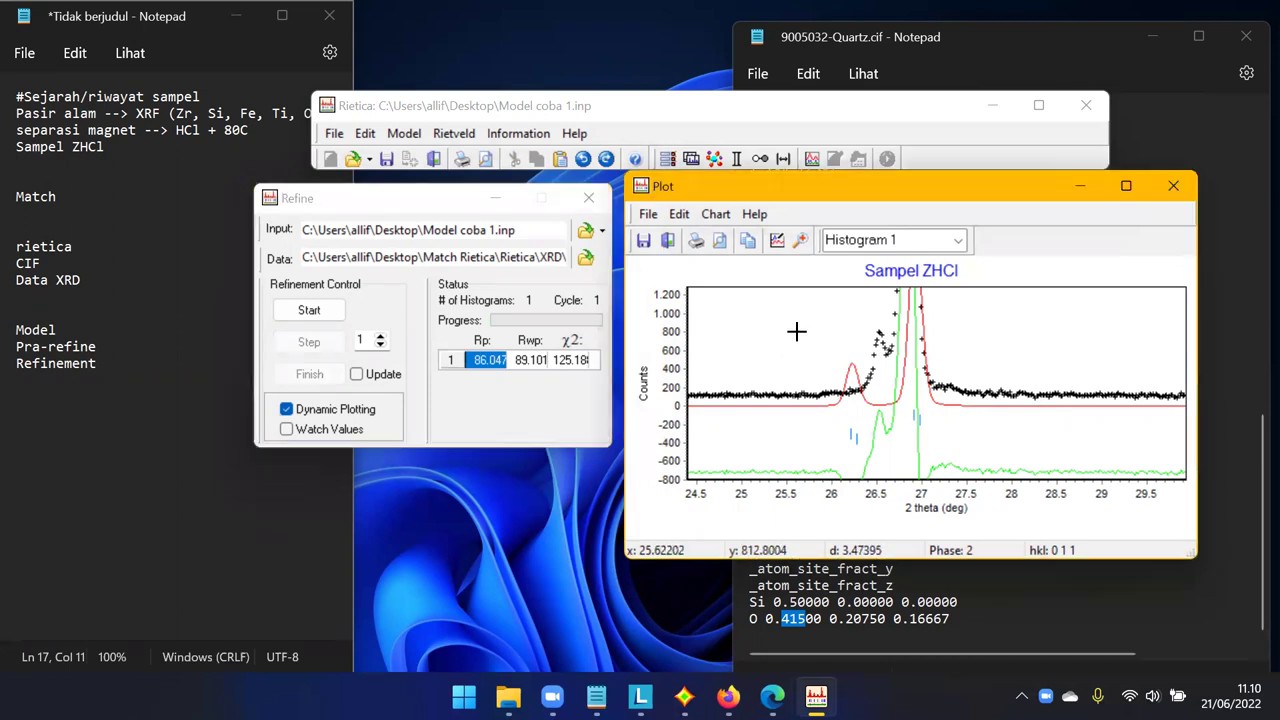
pyautogui.rightClick(822, 337)
pyautogui.click(860, 351)
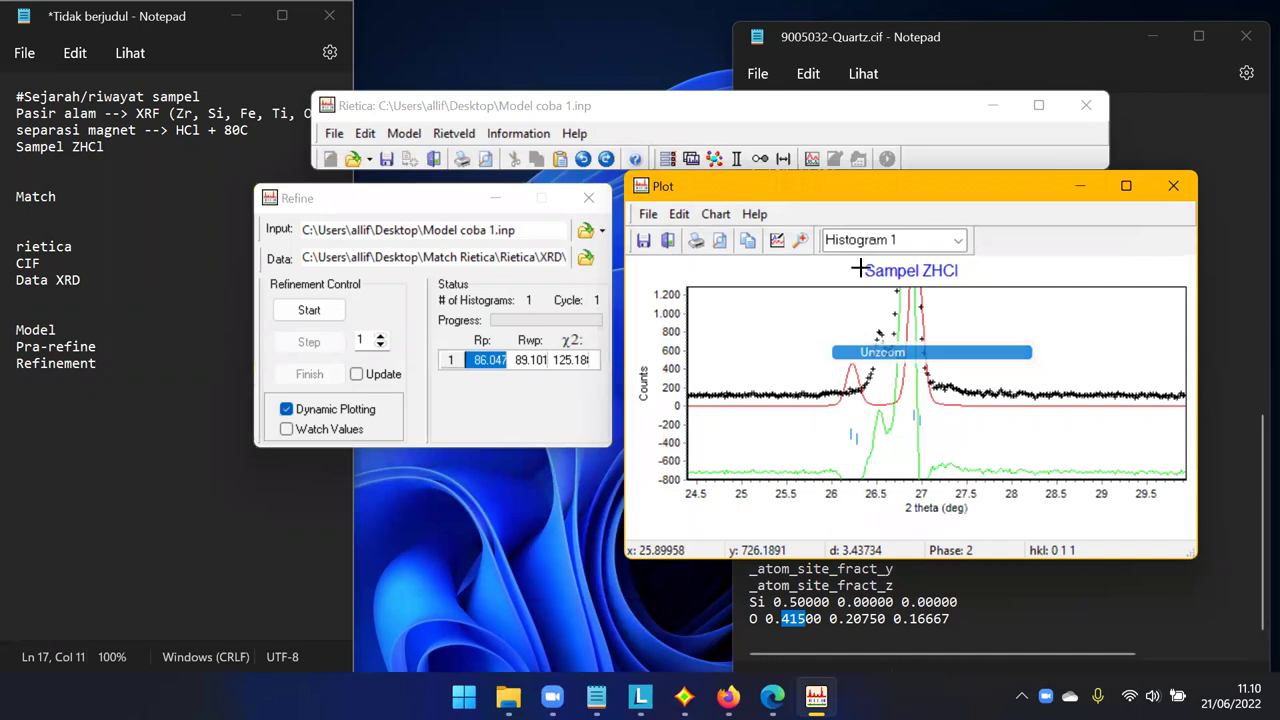
pyautogui.click(953, 165)
pyautogui.click(954, 182)
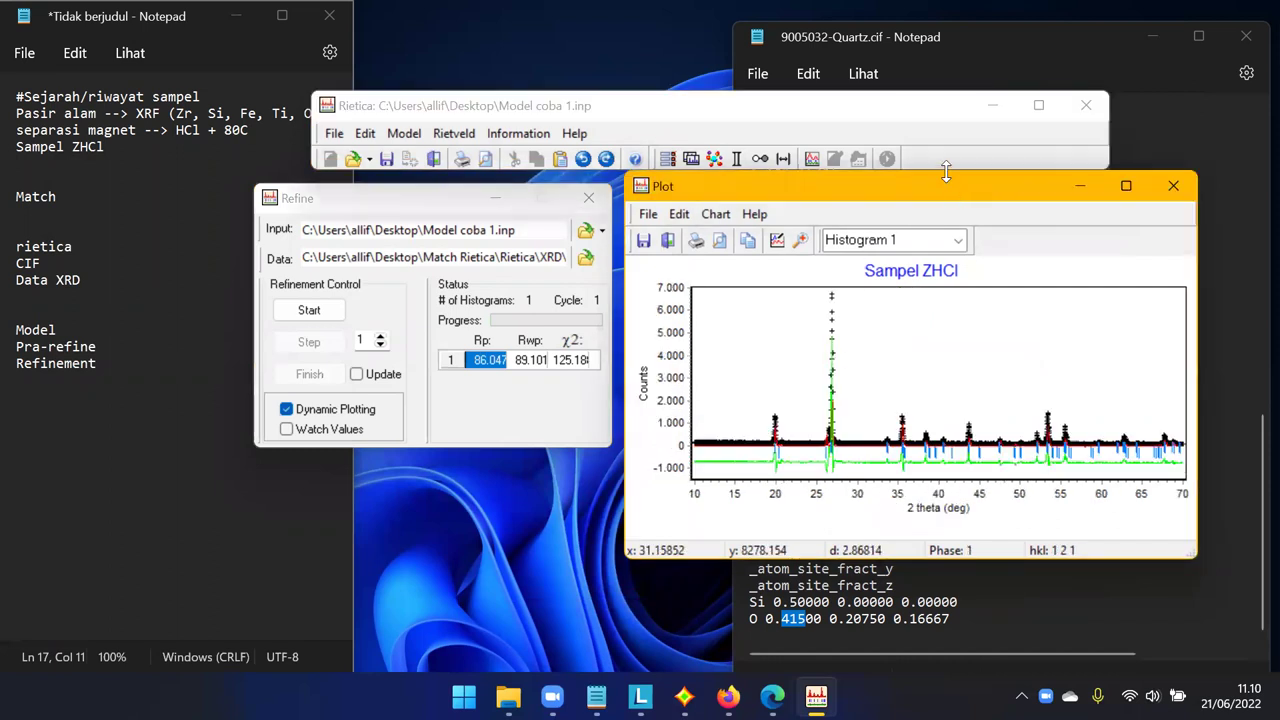
pyautogui.moveTo(946, 172); pyautogui.dragTo(946, 57)
pyautogui.moveTo(910, 563); pyautogui.dragTo(869, 621)
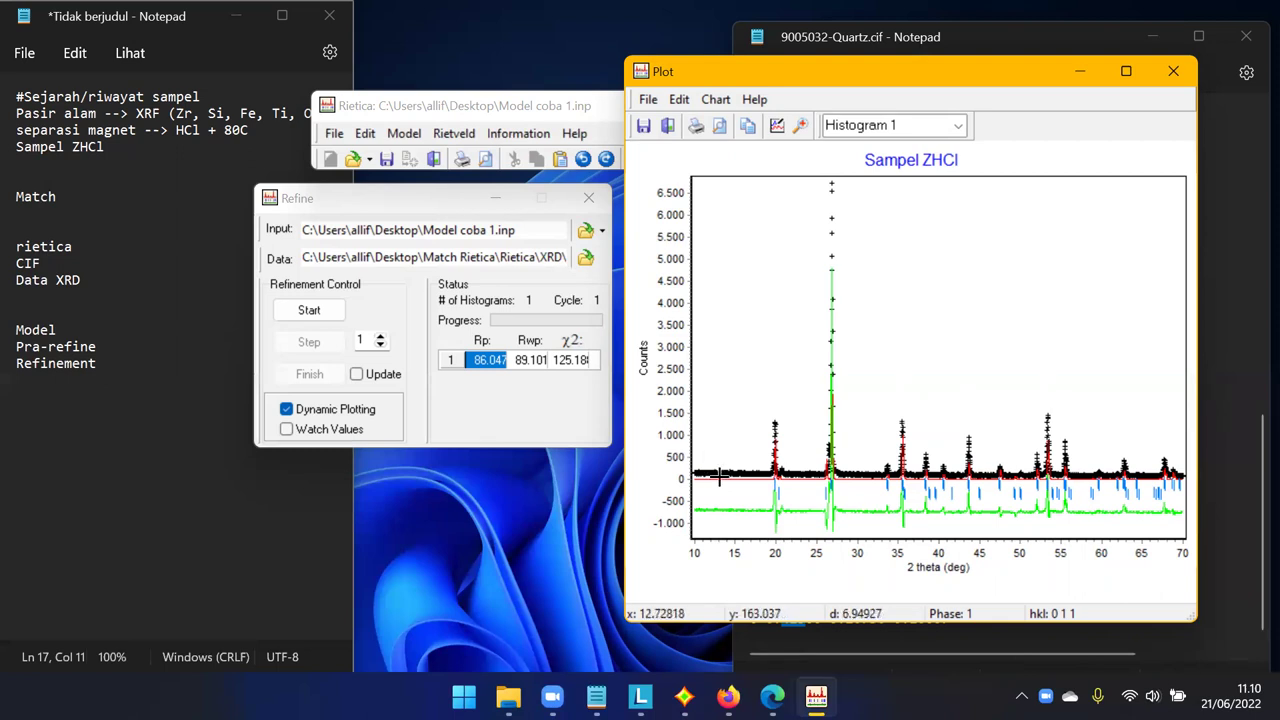
# Examine the background between about 11° and 17° 2 theta up close and restore the full pattern.
pyautogui.moveTo(702, 455); pyautogui.dragTo(750, 491)
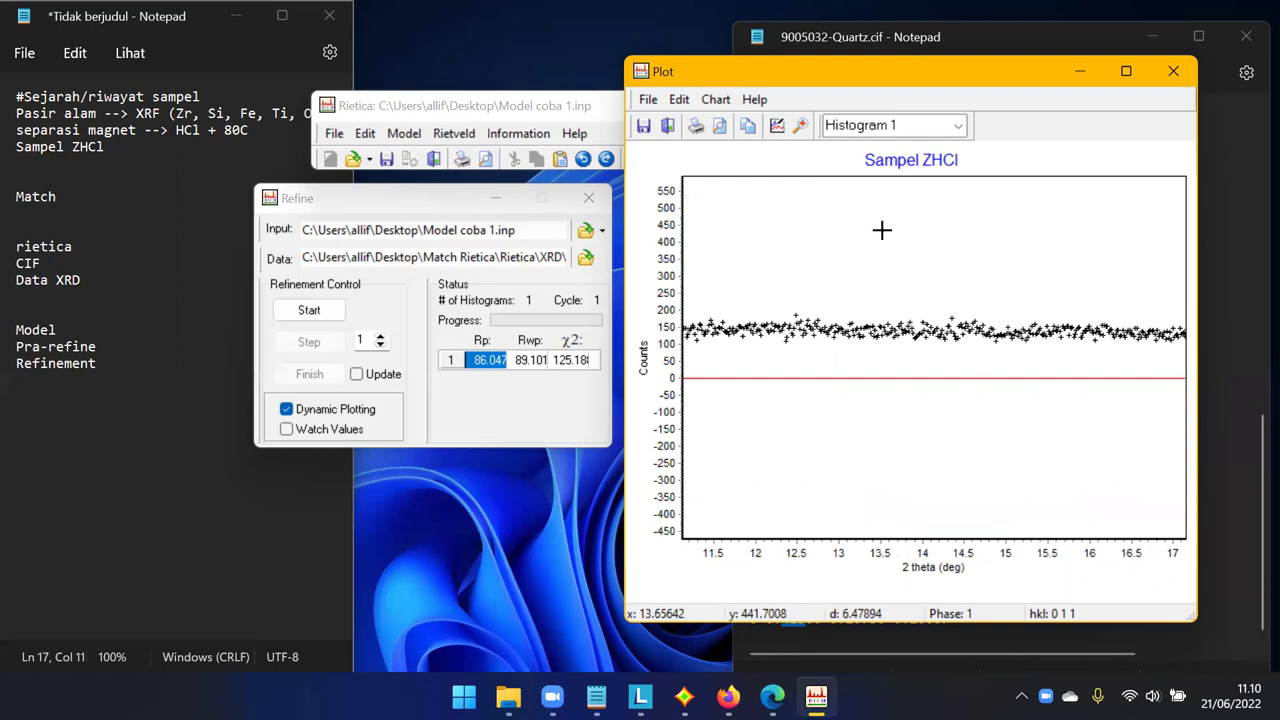
pyautogui.rightClick(770, 256)
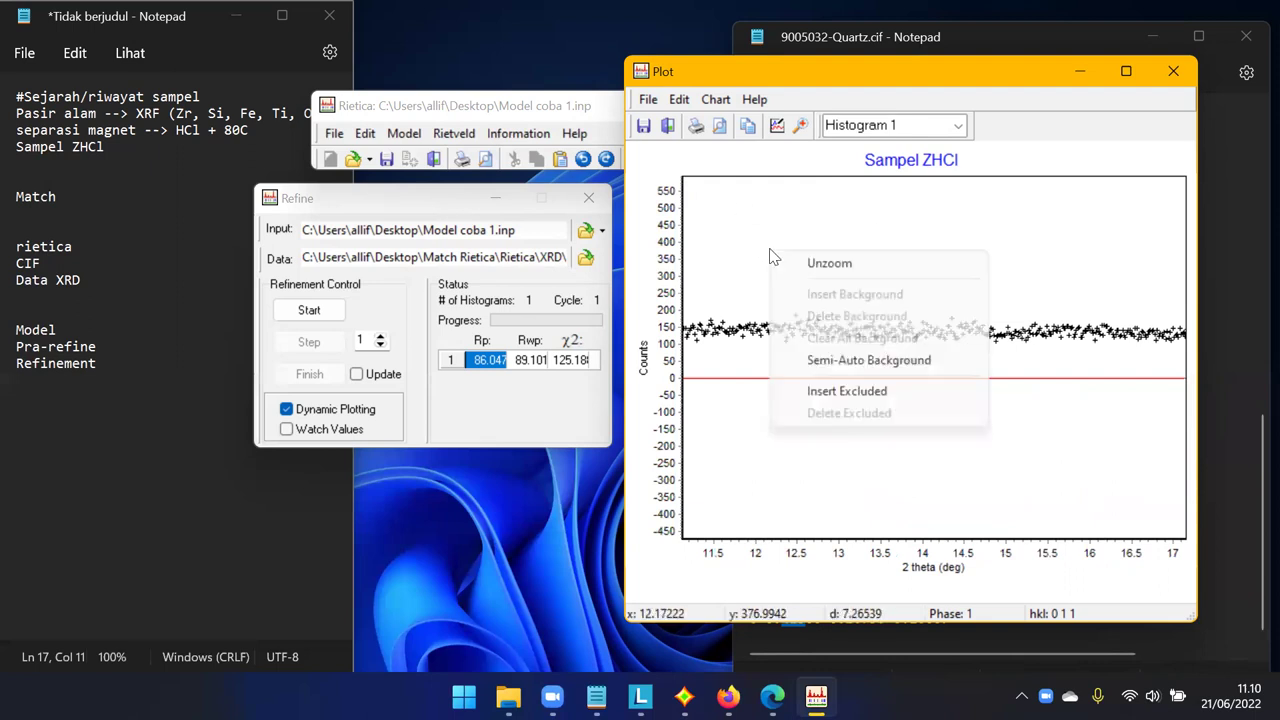
pyautogui.click(786, 262)
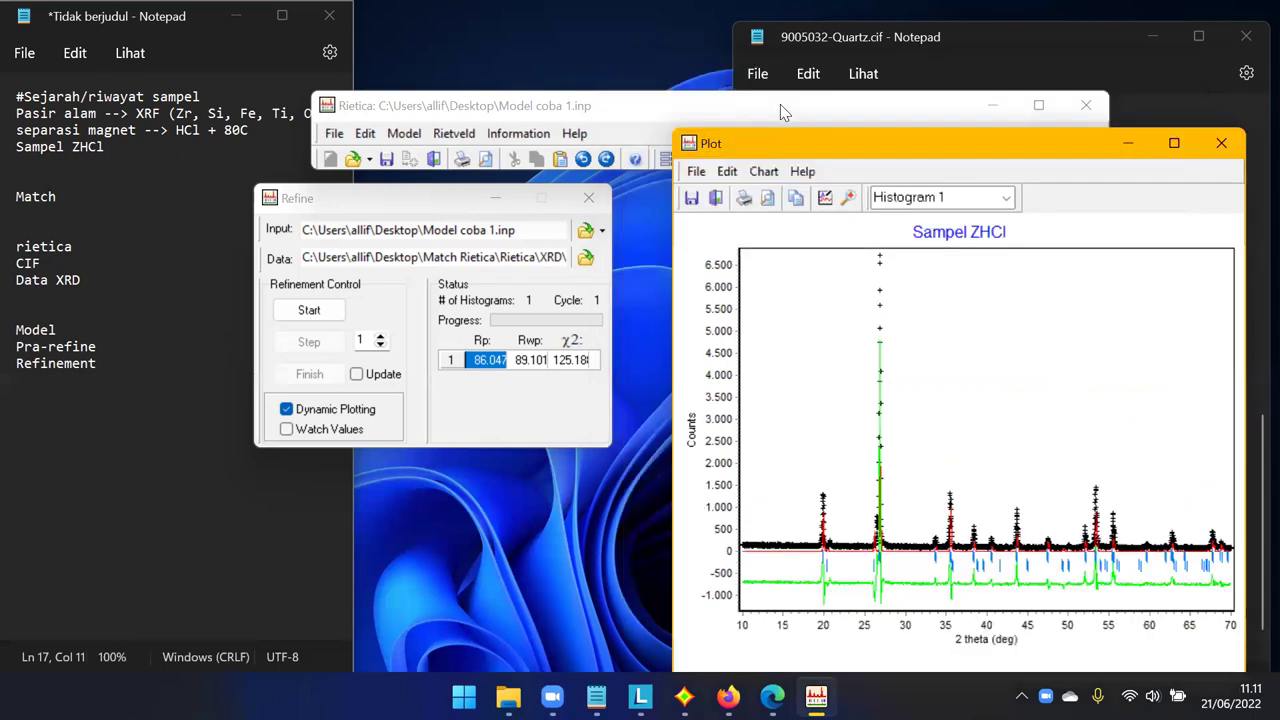
# Set the background coefficient B0 of Histogram1 to 150, judging the level from the plot between about 13.5° and 19° 2 theta.
pyautogui.click(776, 104)
pyautogui.moveTo(437, 197); pyautogui.dragTo(402, 197)
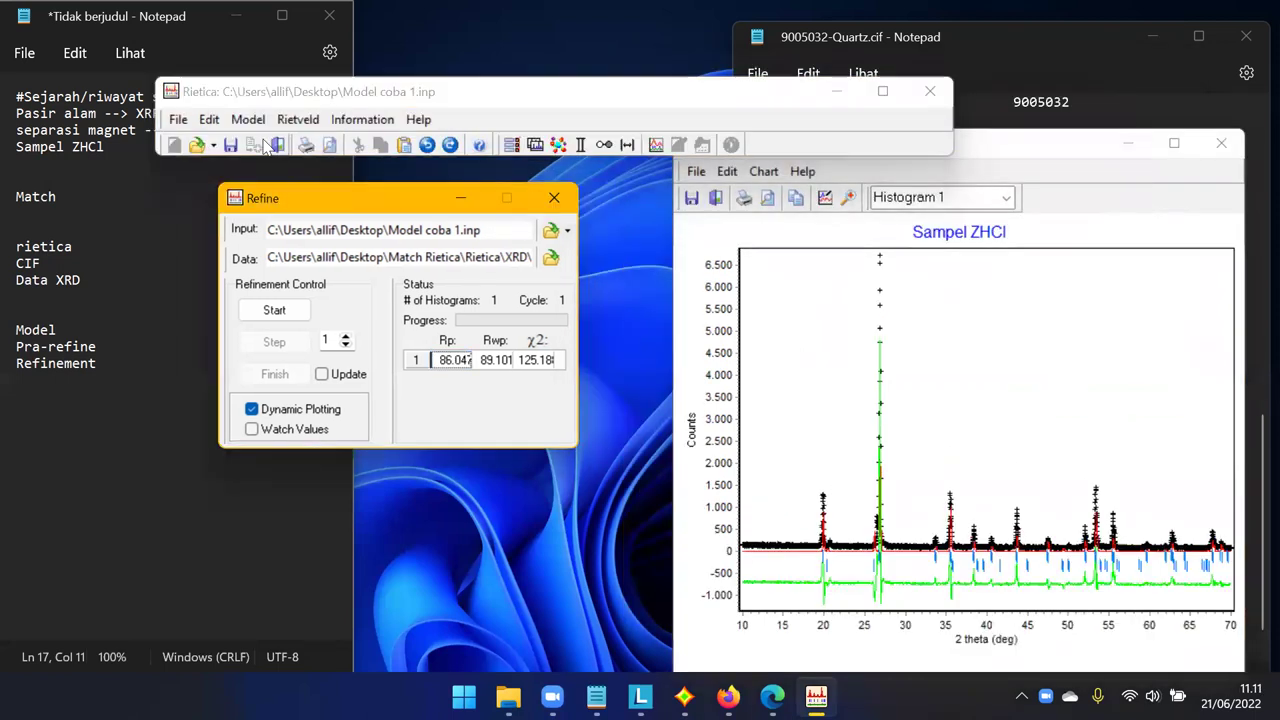
pyautogui.click(248, 119)
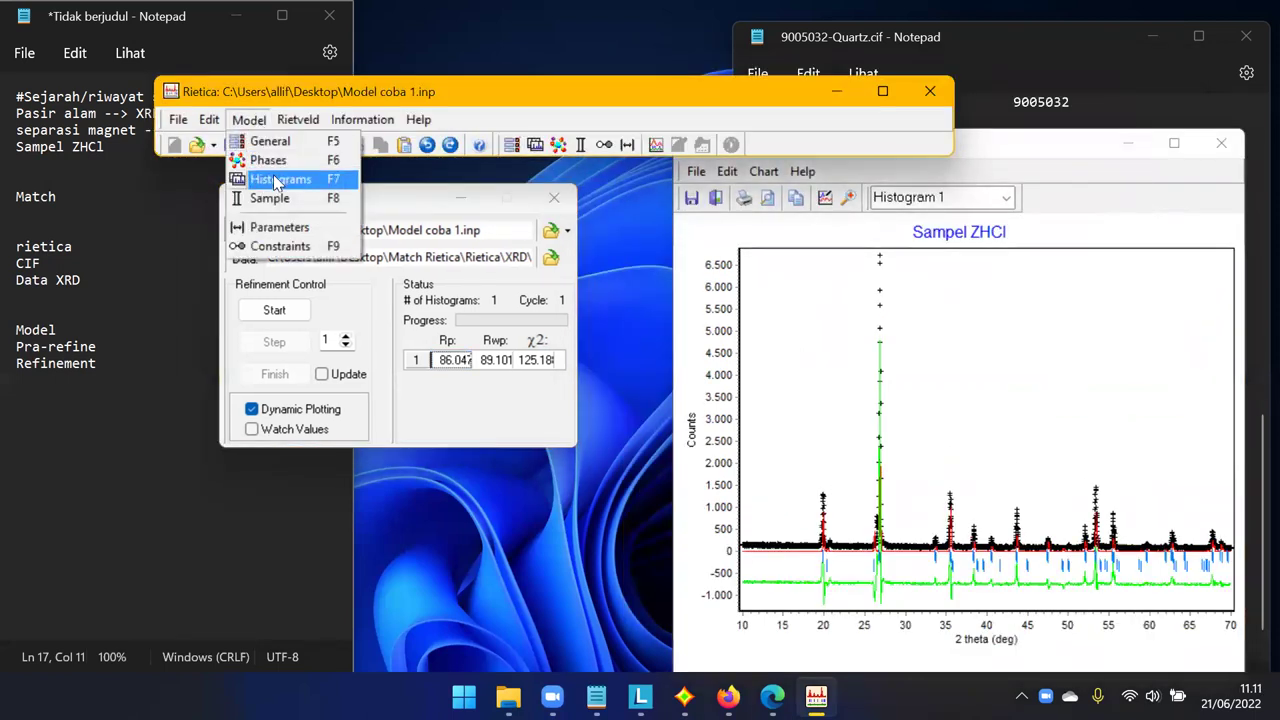
pyautogui.click(276, 179)
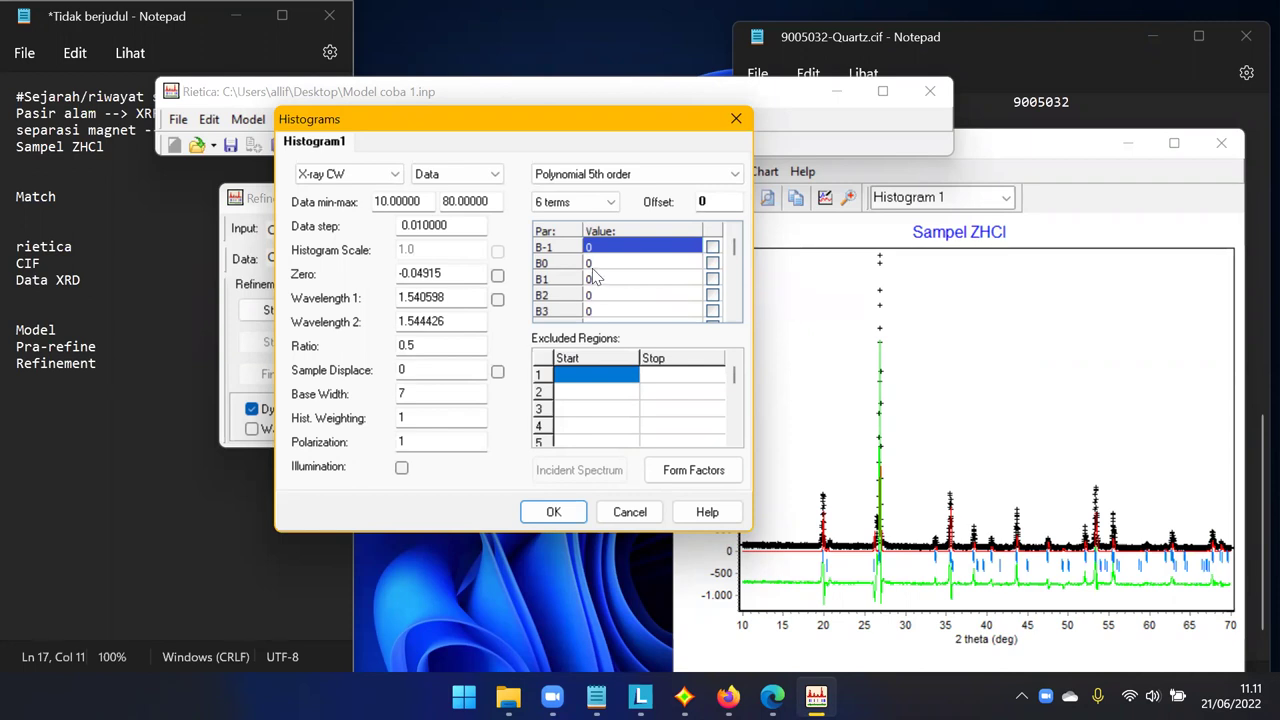
pyautogui.click(774, 533)
pyautogui.moveTo(769, 524); pyautogui.dragTo(815, 574)
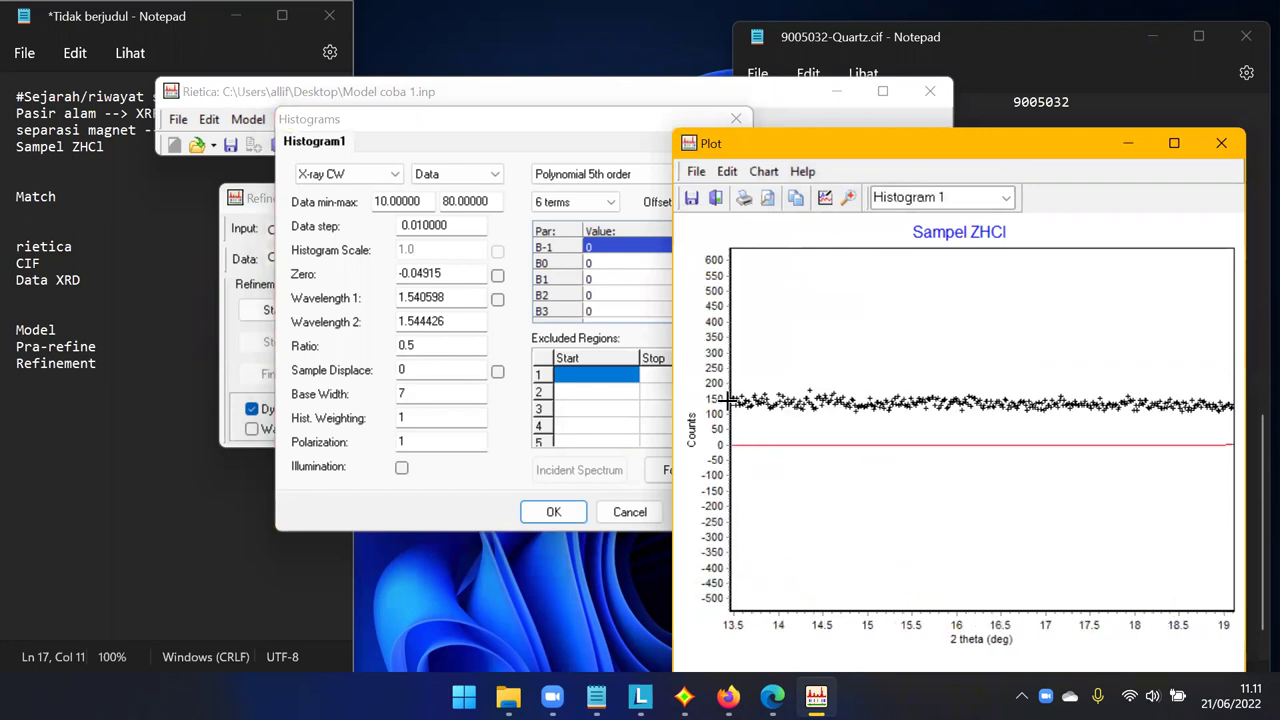
pyautogui.click(581, 120)
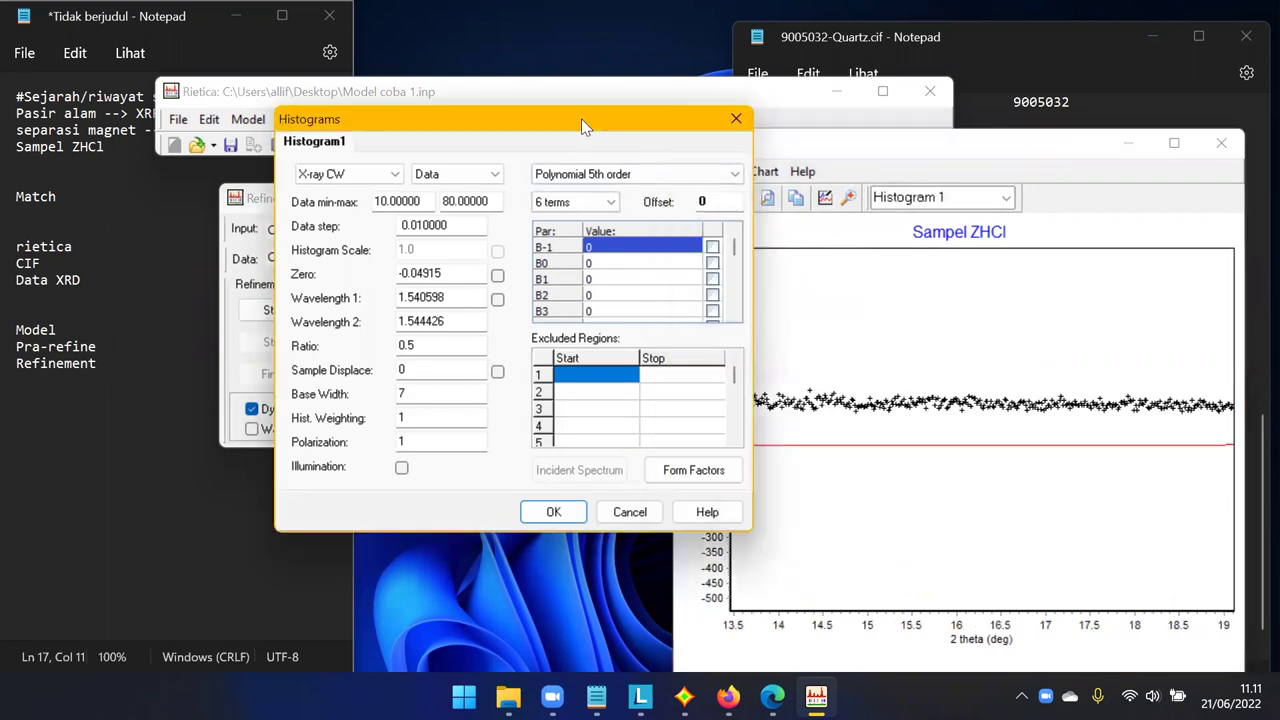
pyautogui.click(607, 263)
pyautogui.click(607, 263)
pyautogui.press('BackSpace')
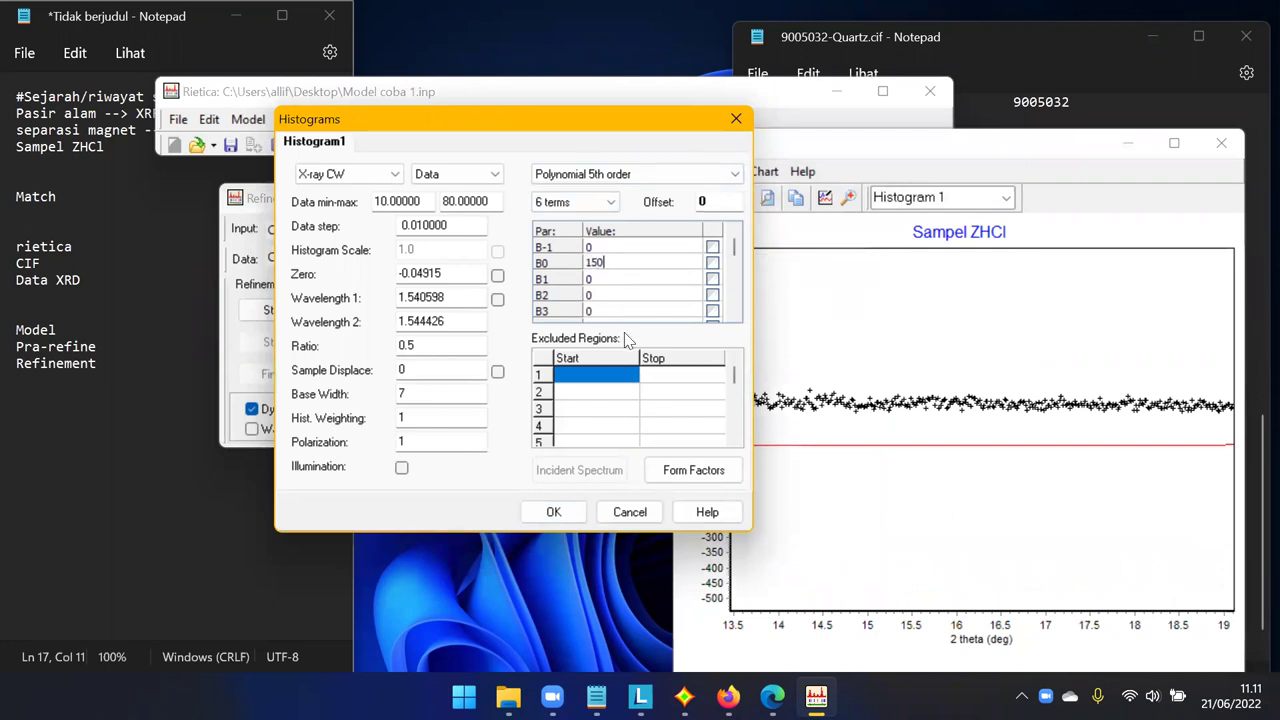
pyautogui.click(554, 512)
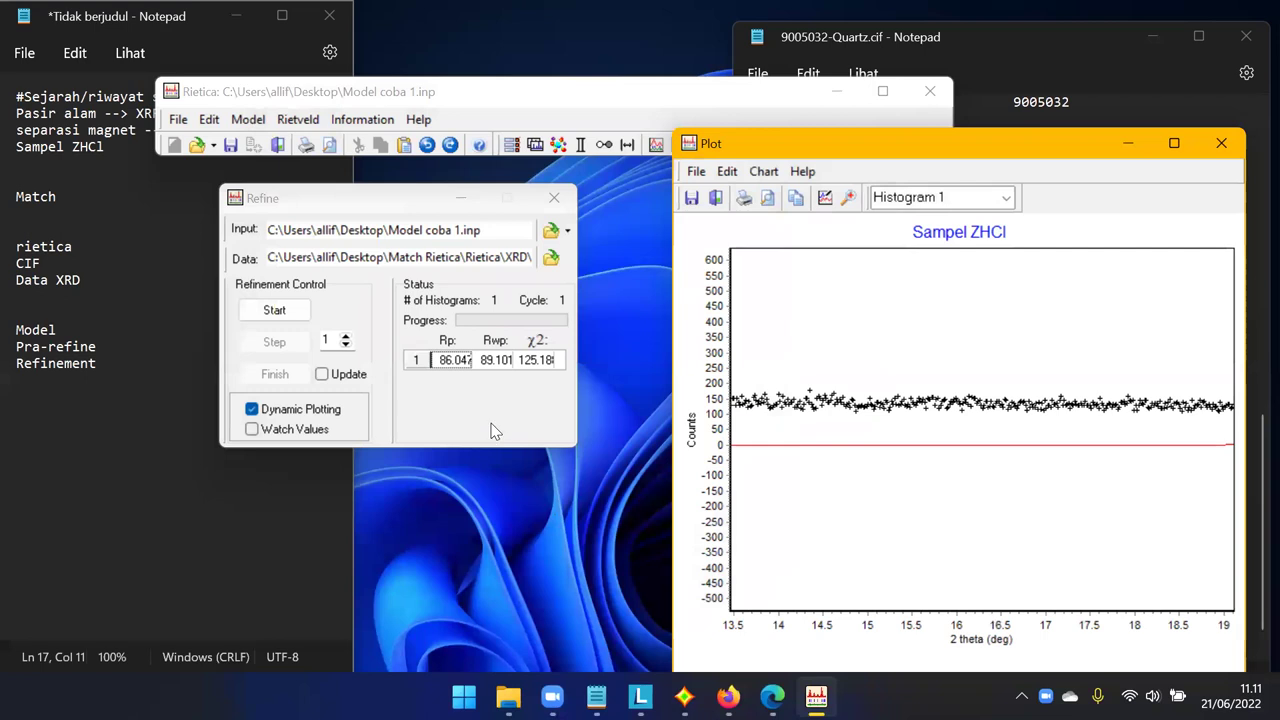
# Run and finish one cycle of the refinement calculation and restore the full pattern in the plot.
pyautogui.click(280, 312)
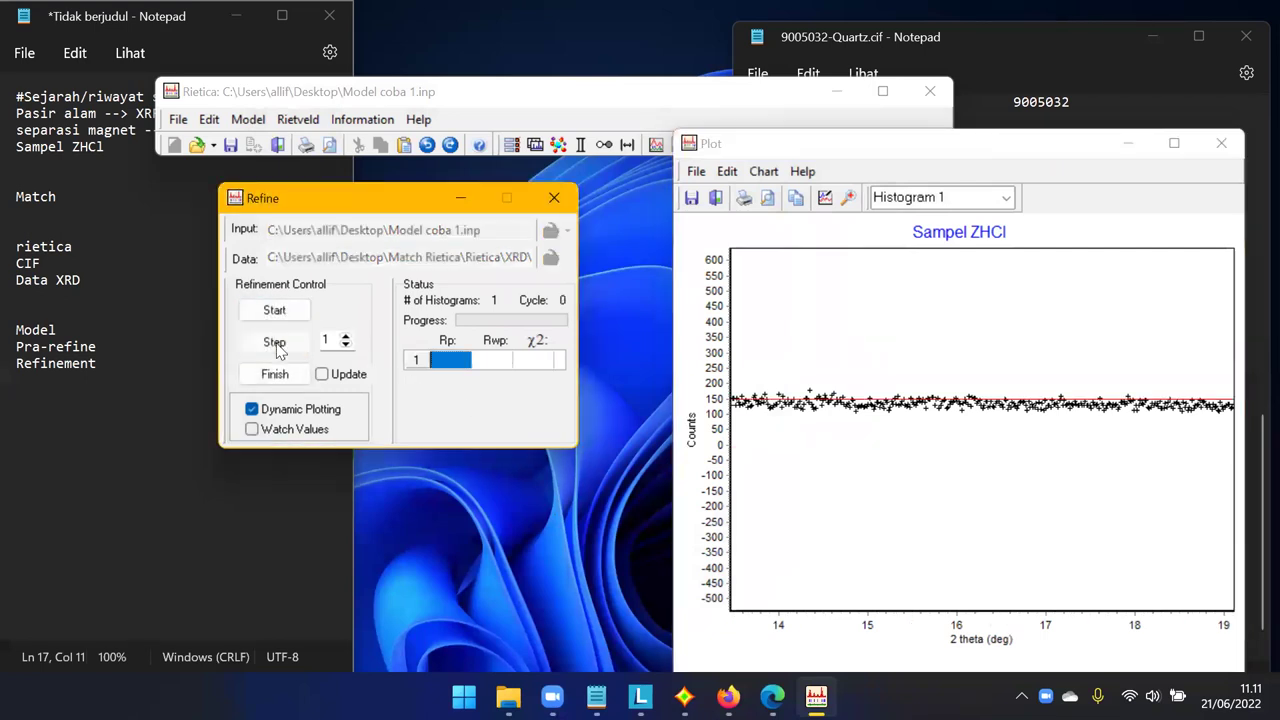
pyautogui.click(279, 345)
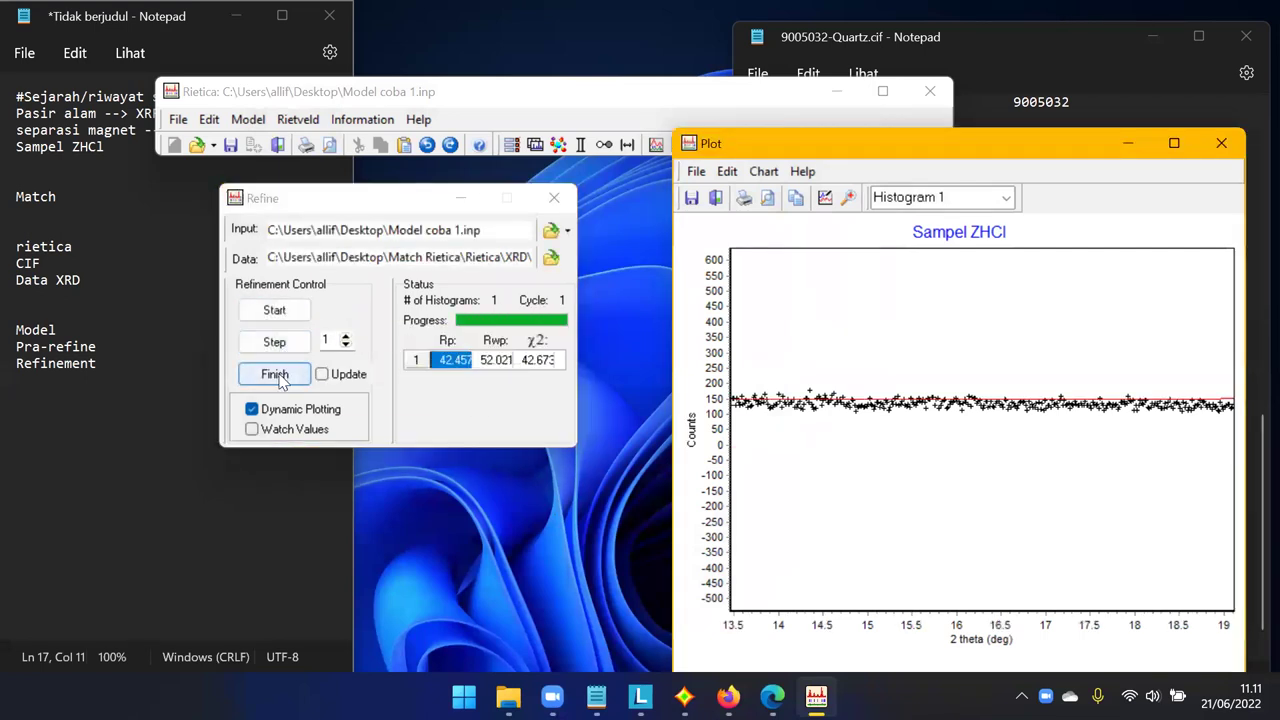
pyautogui.click(277, 376)
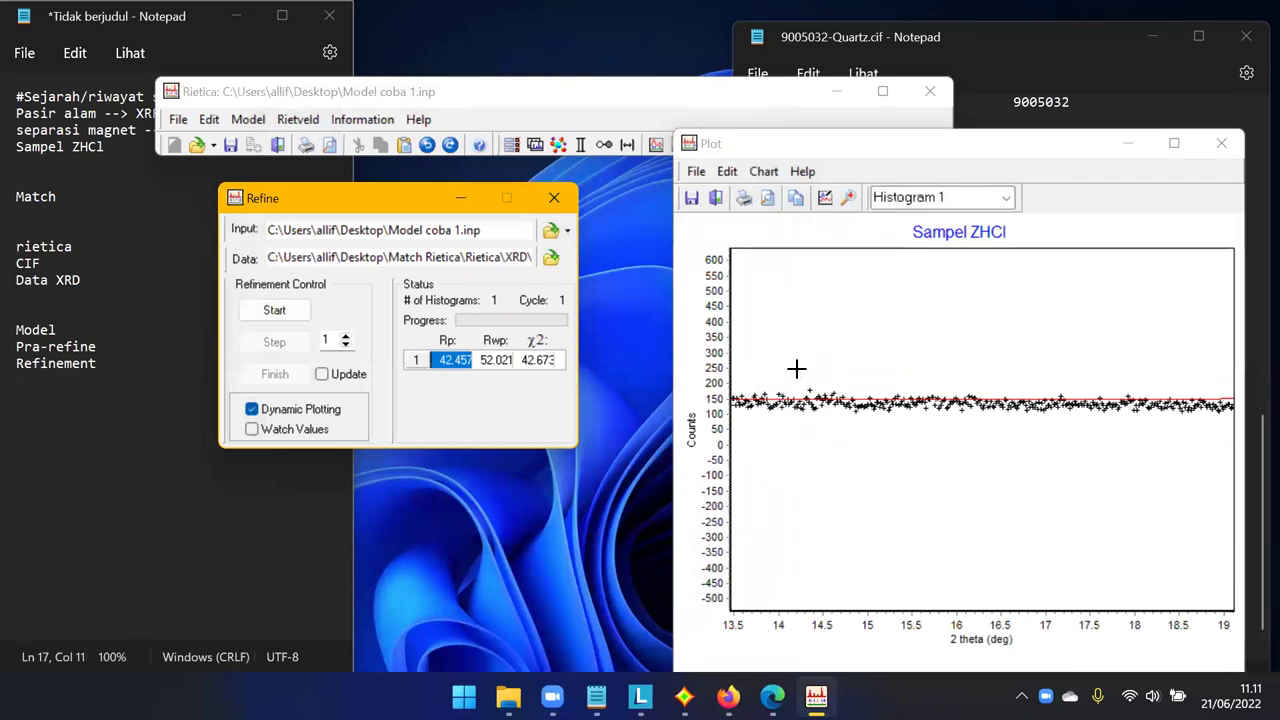
pyautogui.click(785, 333)
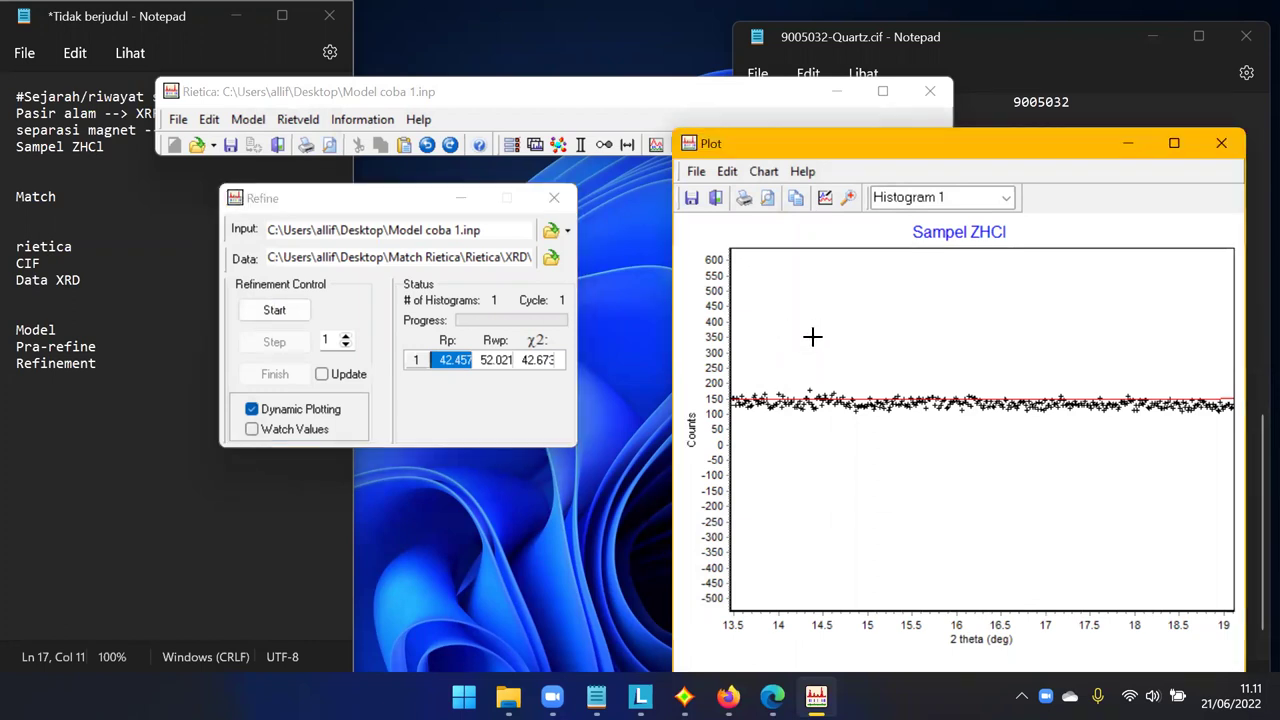
pyautogui.rightClick(815, 341)
pyautogui.click(829, 352)
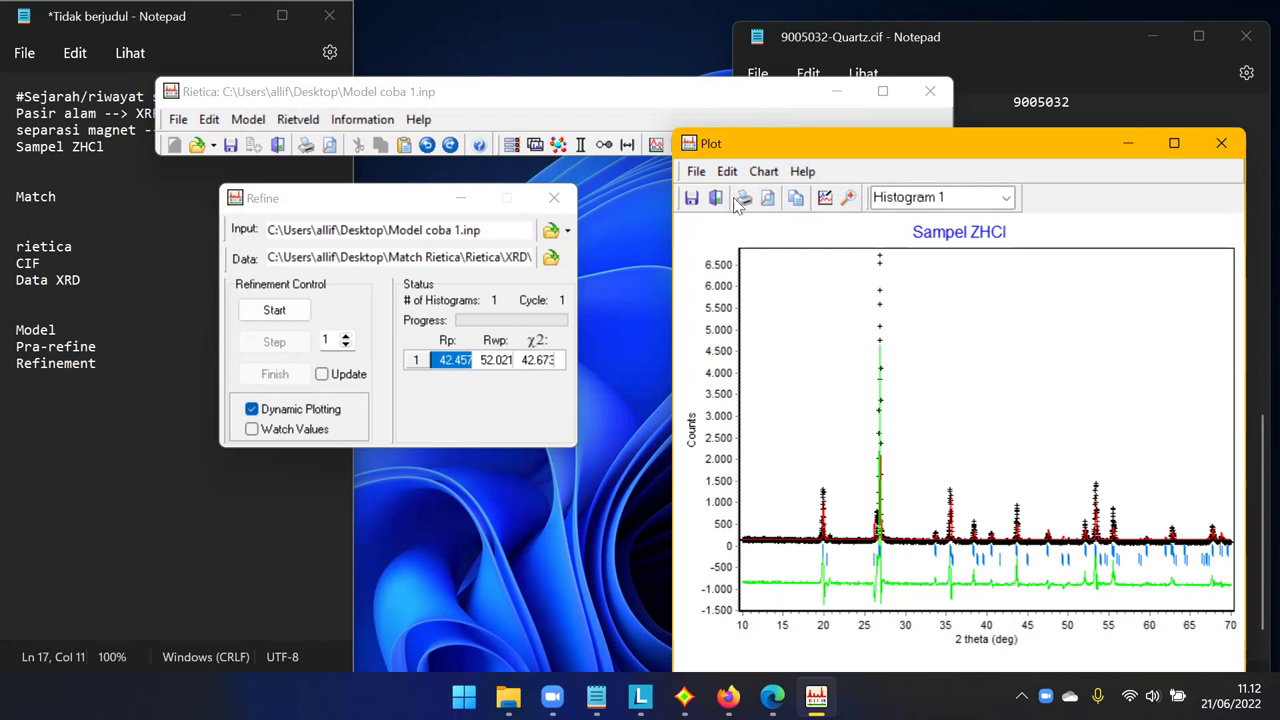
# Rearrange the Plot, main and Refine windows so that the plot and the refinement status are visible side by side.
pyautogui.moveTo(792, 152); pyautogui.dragTo(752, 165)
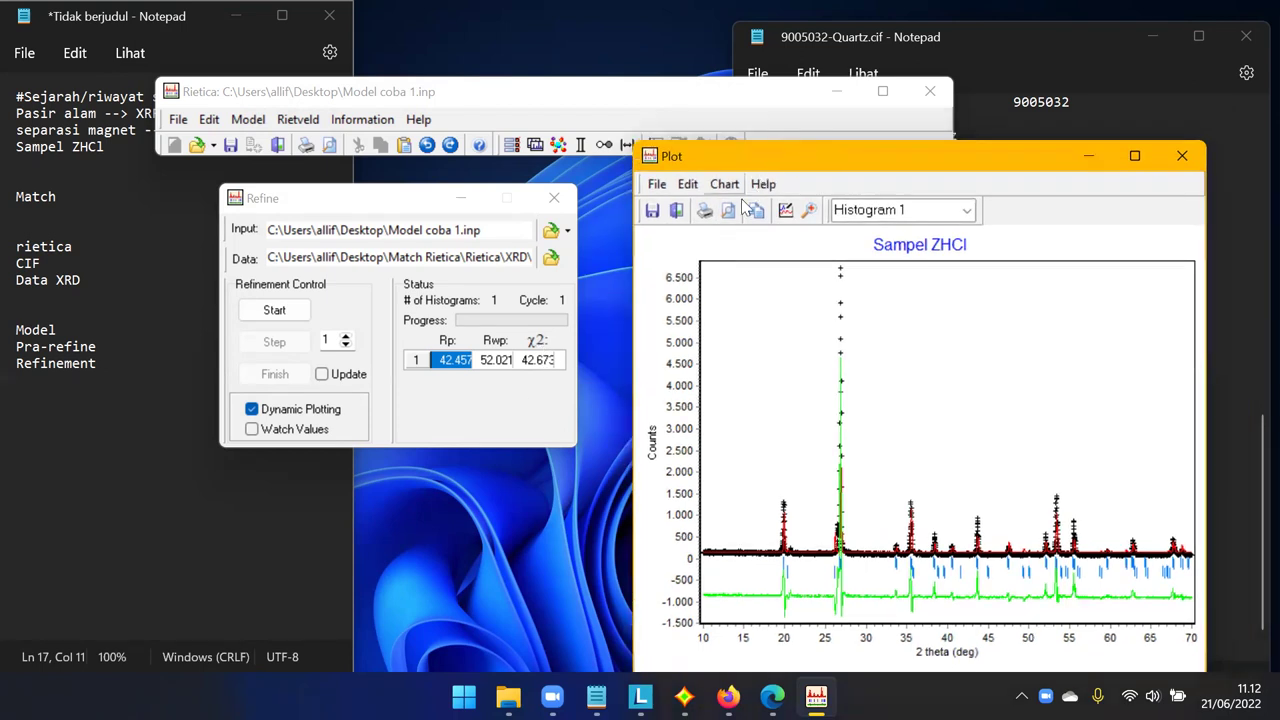
pyautogui.moveTo(832, 156); pyautogui.dragTo(838, 130)
pyautogui.moveTo(617, 100); pyautogui.dragTo(627, 65)
pyautogui.moveTo(392, 192); pyautogui.dragTo(428, 144)
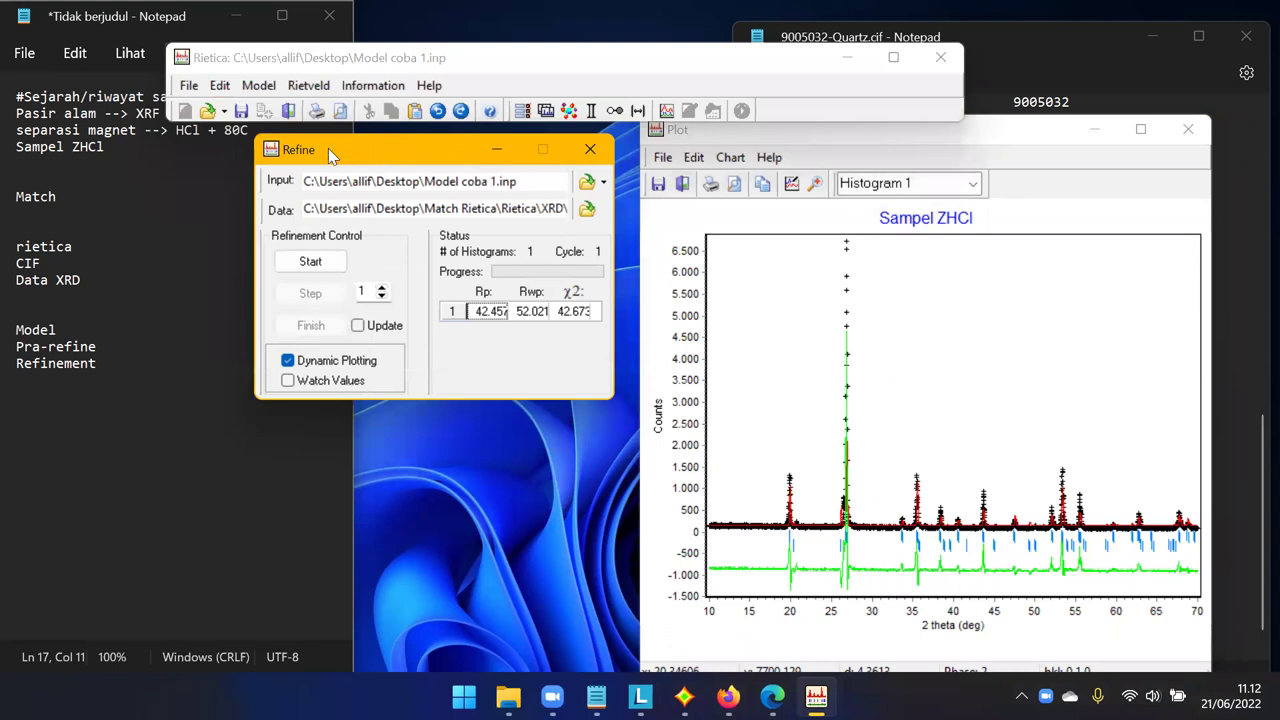
# Review the background coefficients in the Histogram1 settings and close them without changes.
pyautogui.click(250, 87)
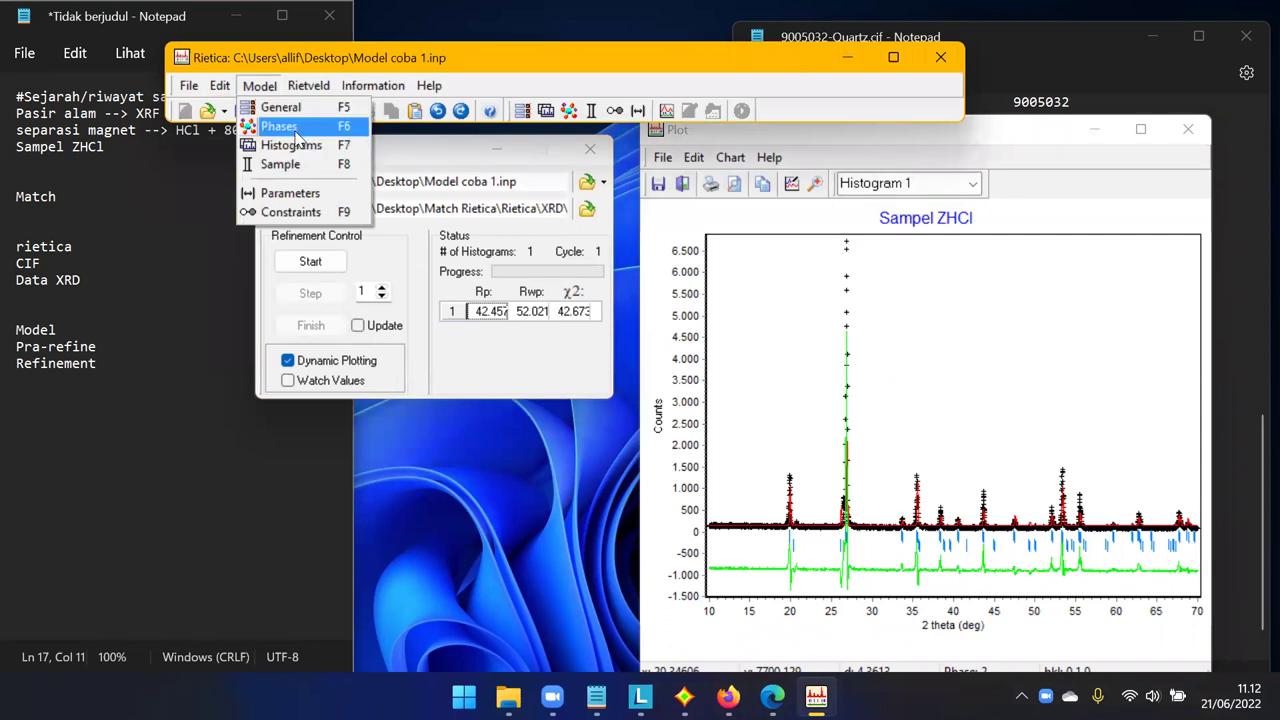
pyautogui.click(296, 145)
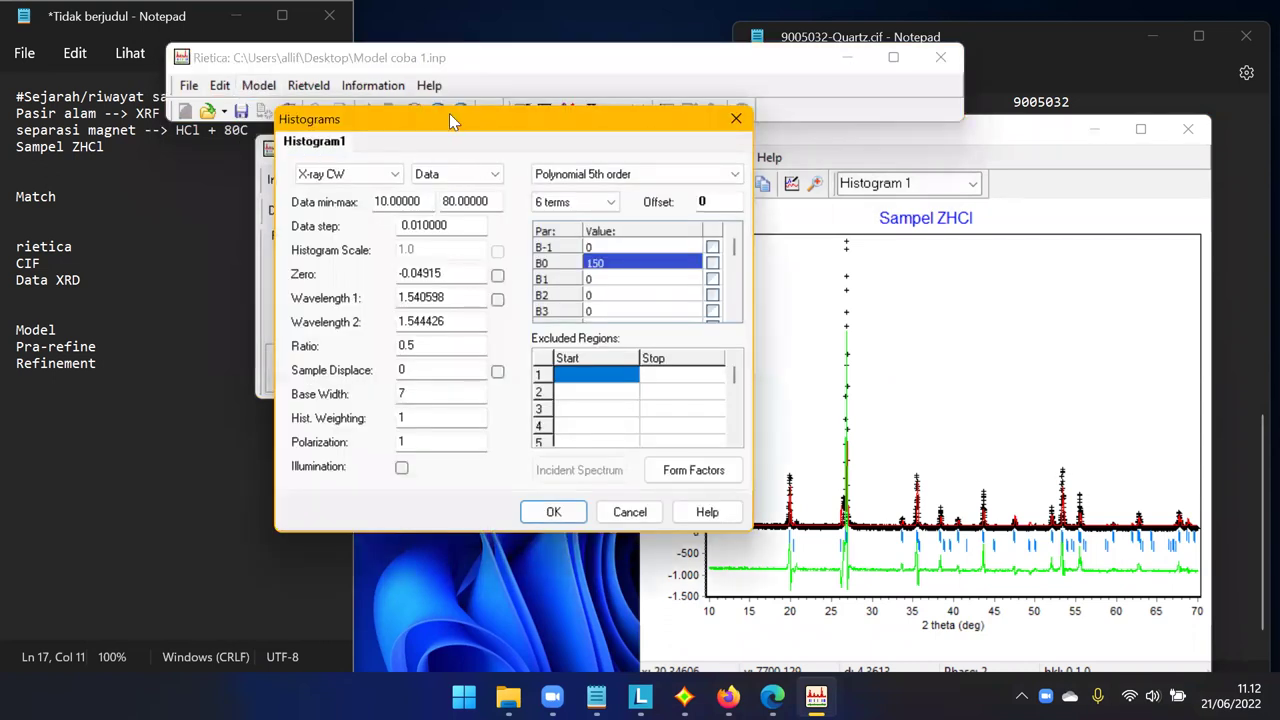
pyautogui.moveTo(476, 120); pyautogui.dragTo(510, 136)
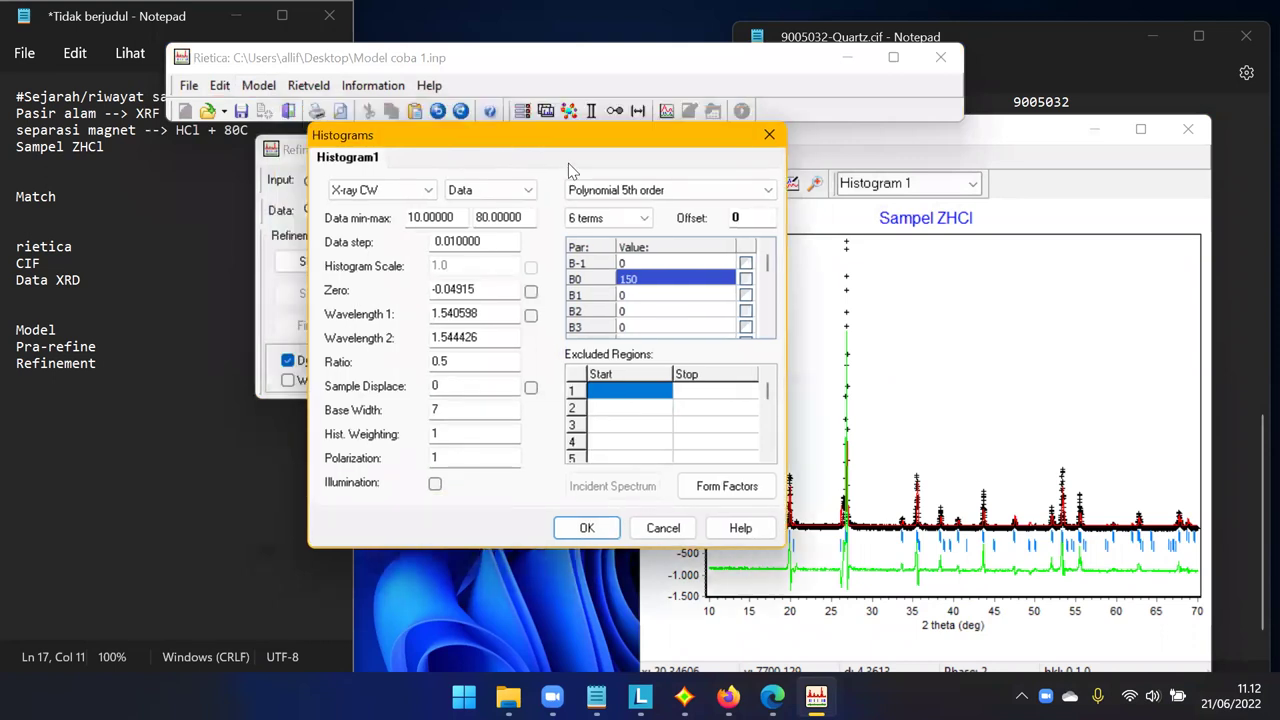
pyautogui.click(769, 134)
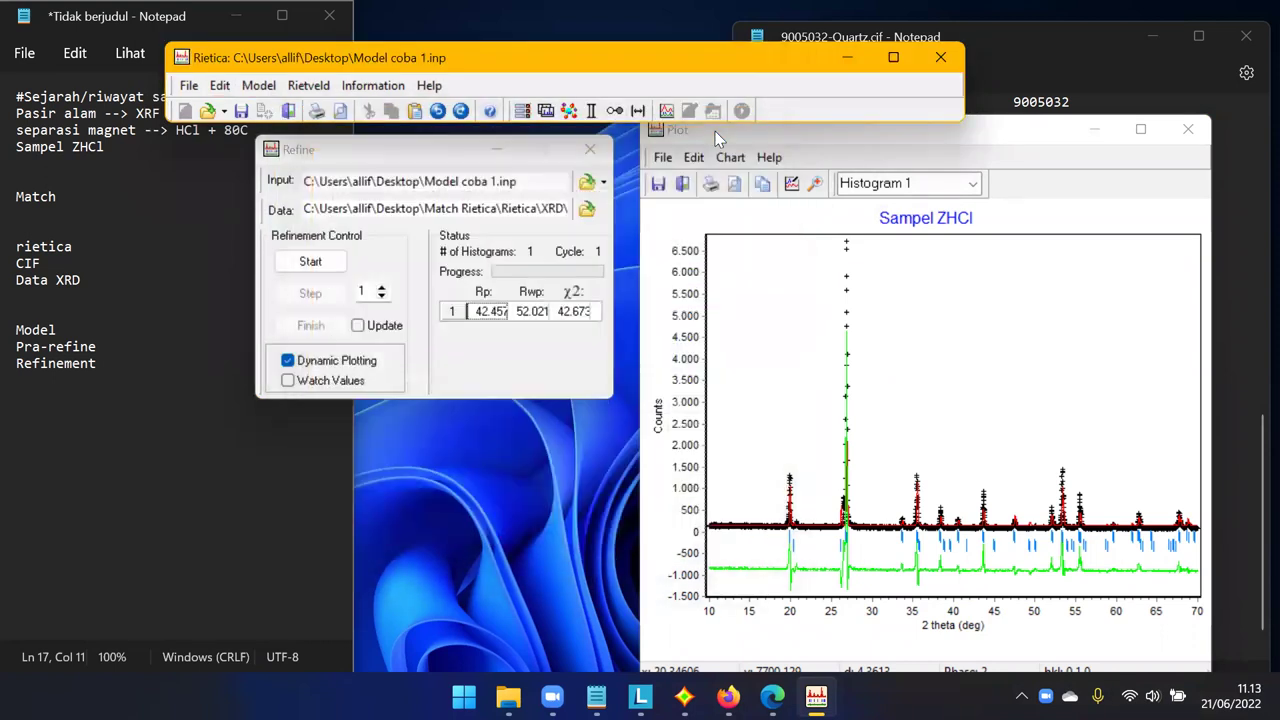
# Select the background coefficients B0, B1 and B2 of Histogram1 for refinement.
pyautogui.click(545, 111)
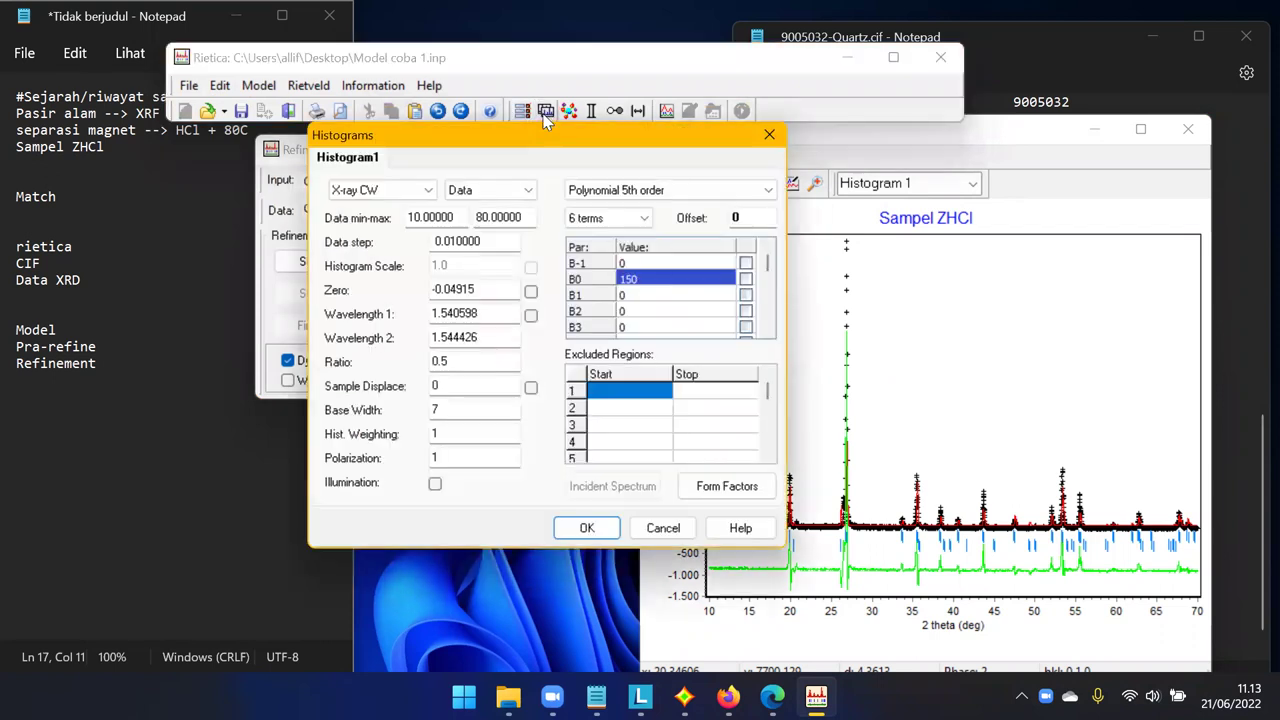
pyautogui.click(746, 279)
pyautogui.click(746, 295)
pyautogui.click(746, 311)
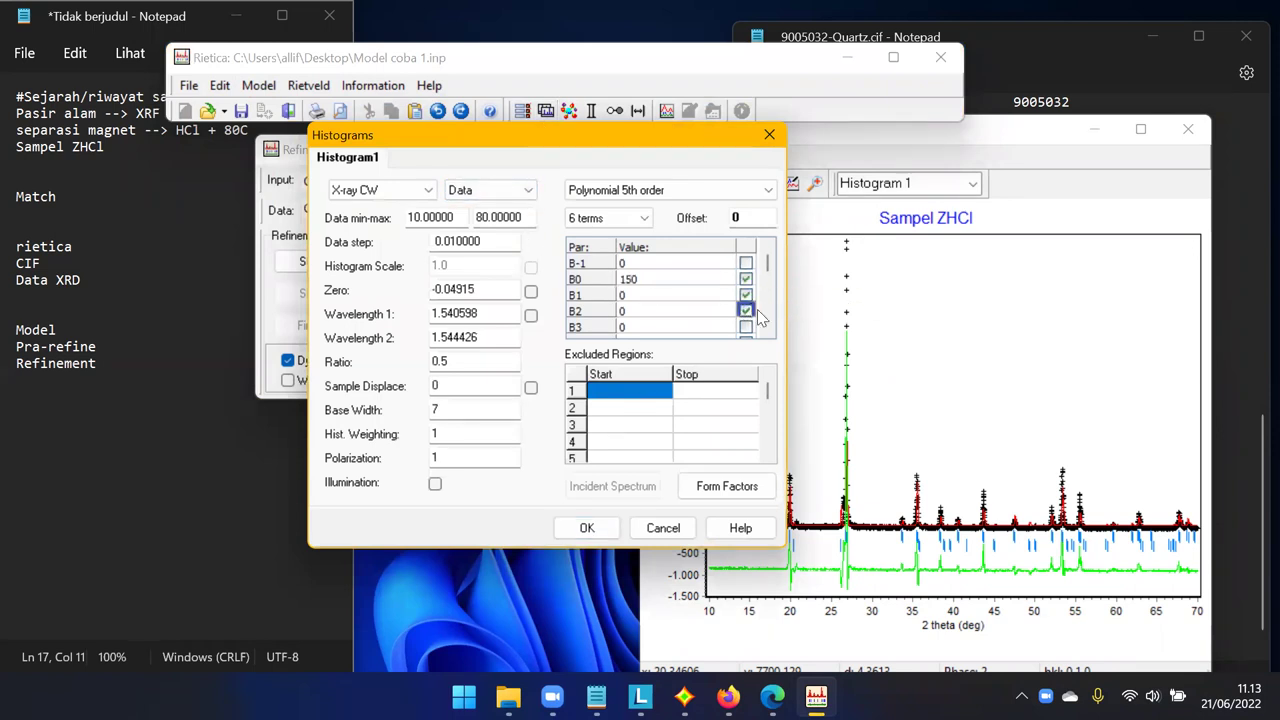
pyautogui.click(588, 527)
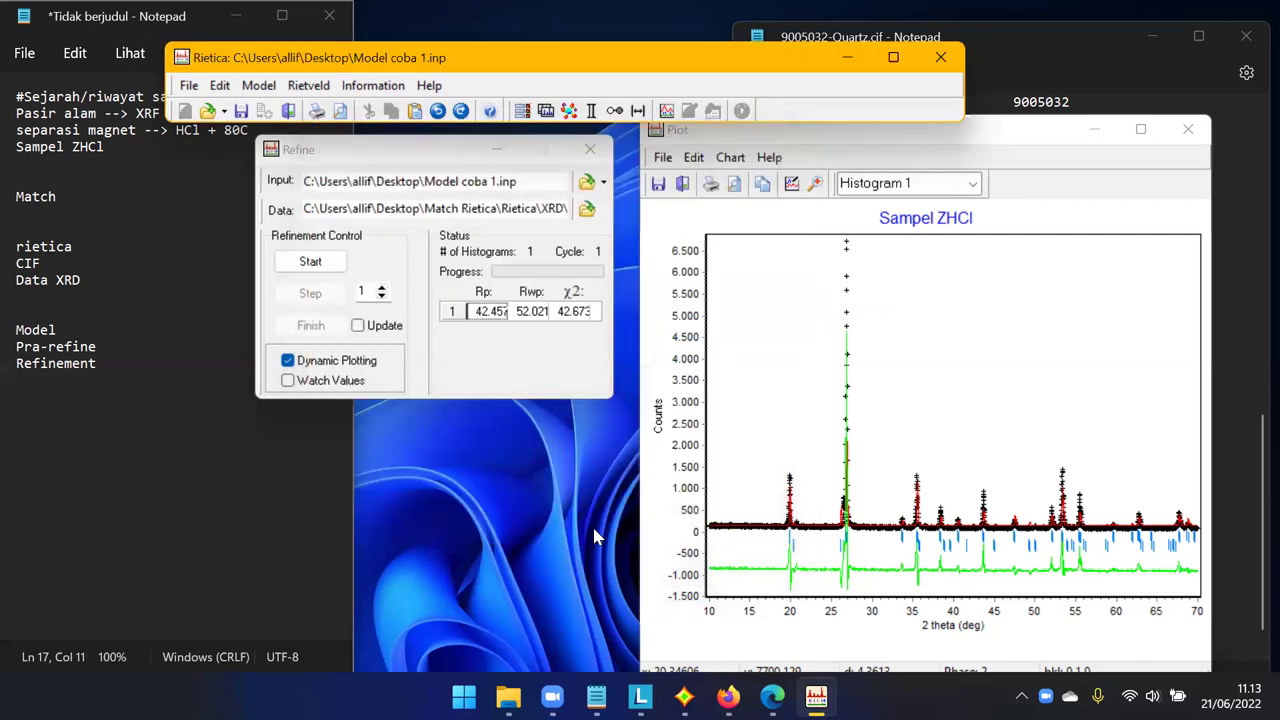
# Run the refinement for three cycles and check the Number of Cycles in the General settings without changing it.
pyautogui.click(311, 262)
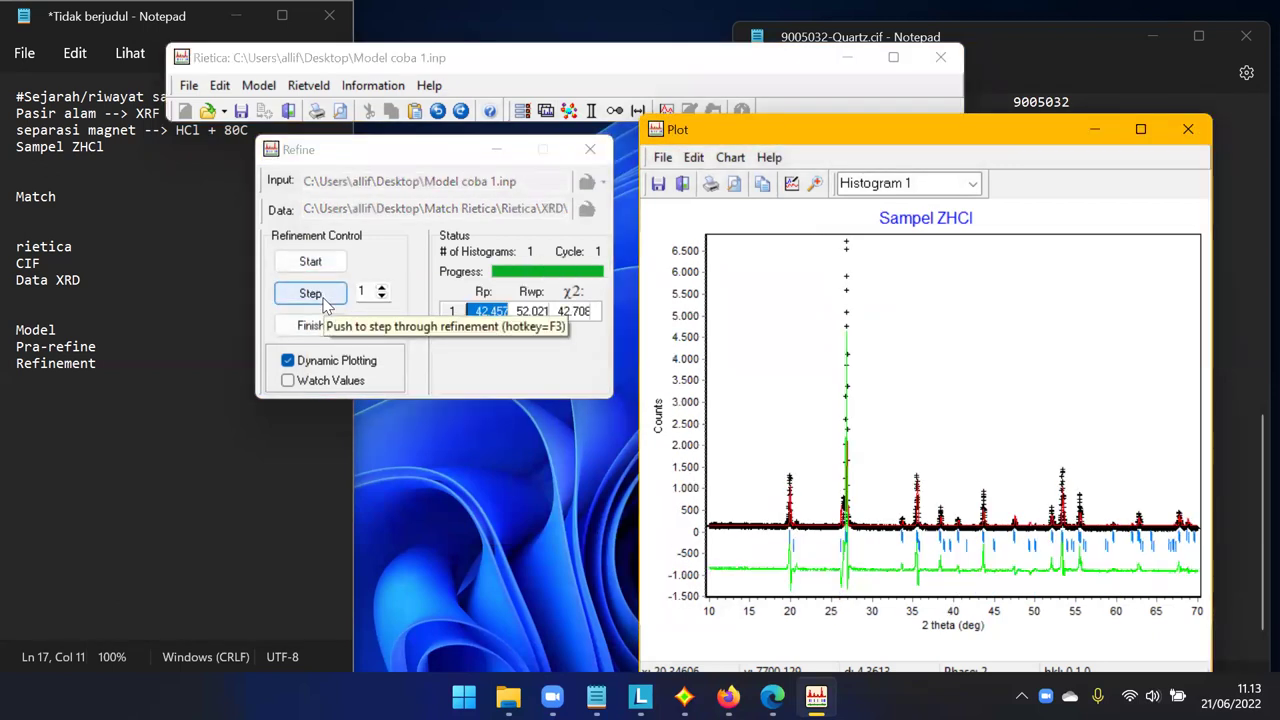
pyautogui.click(323, 303)
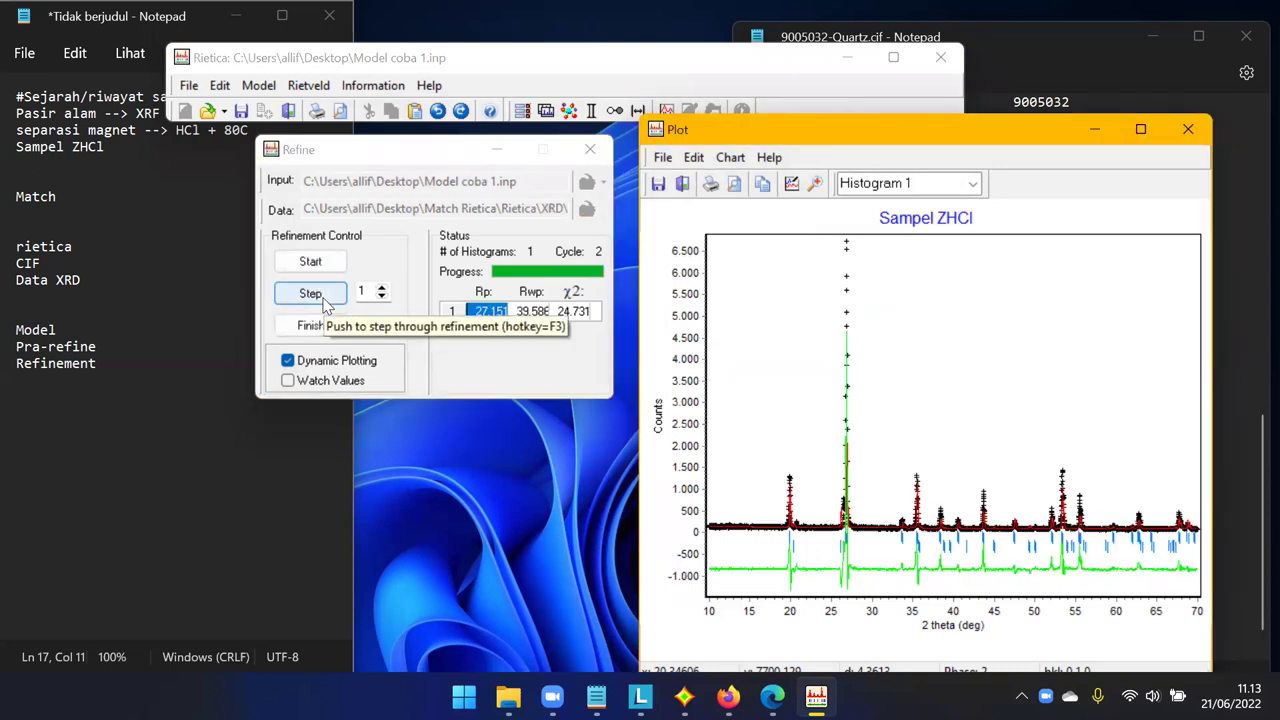
pyautogui.click(323, 303)
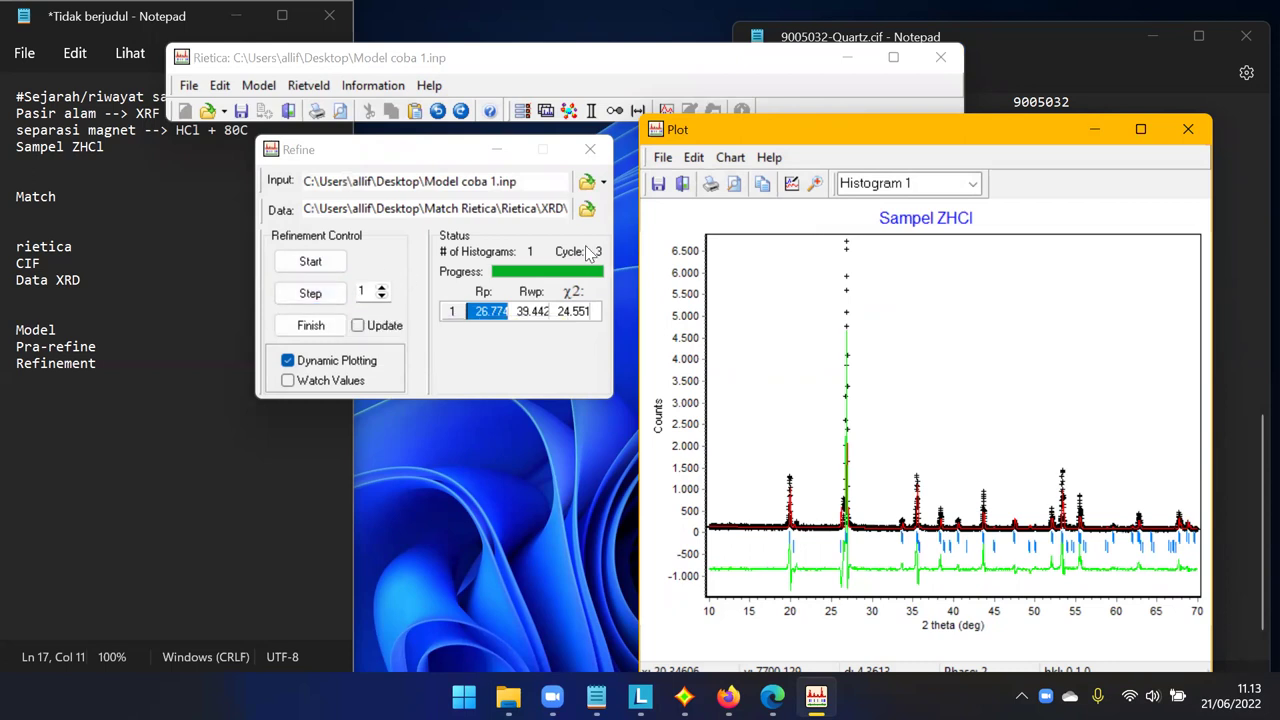
pyautogui.click(522, 111)
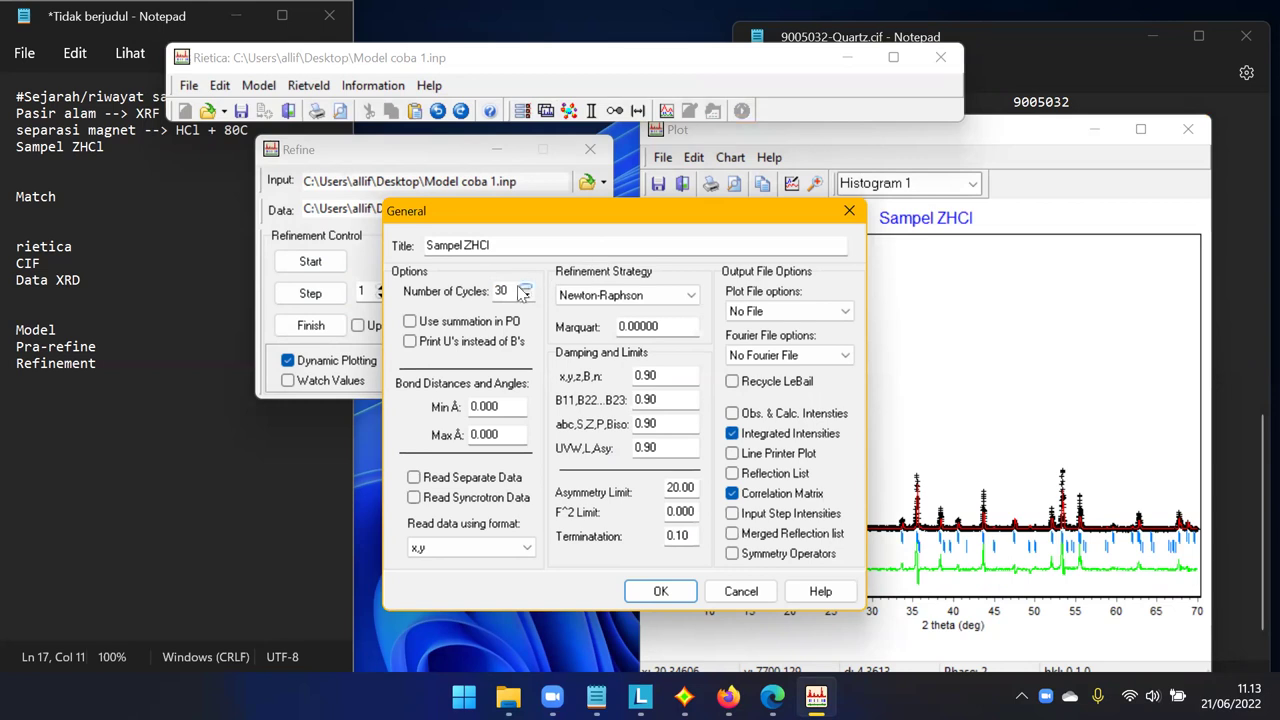
pyautogui.click(849, 211)
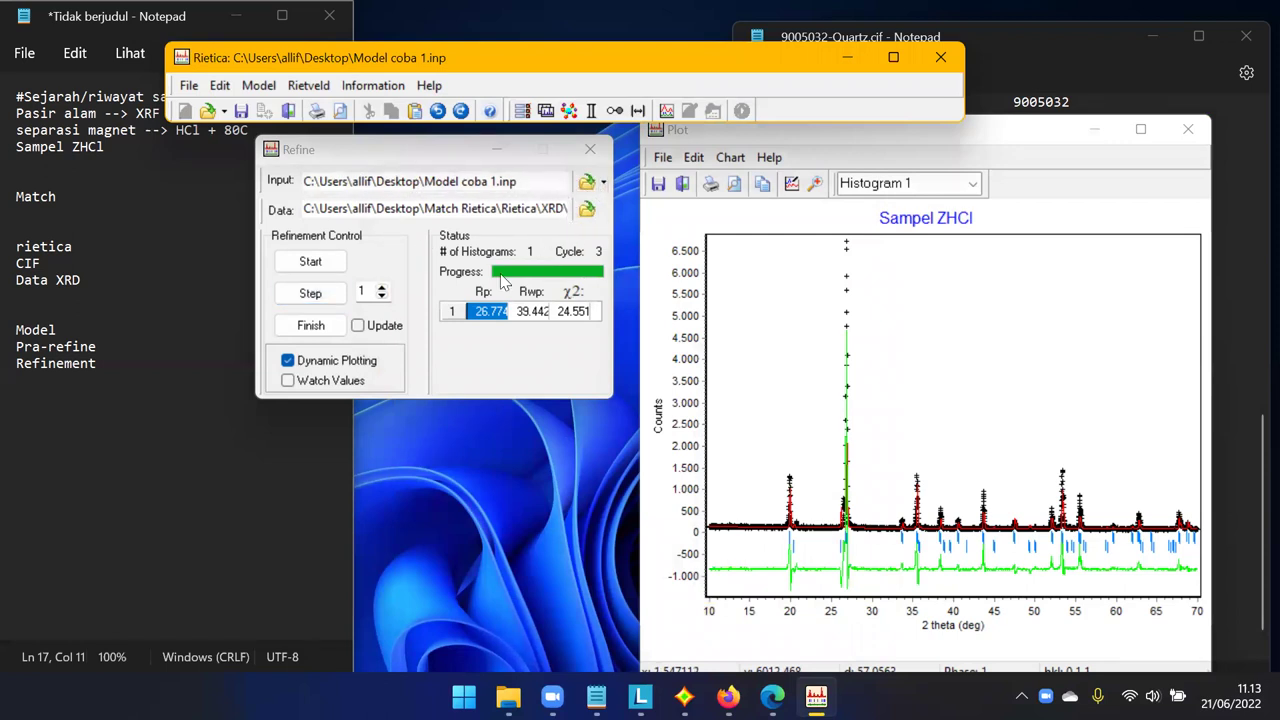
# Finish the refinement with Update enabled and disable Update again.
pyautogui.click(358, 326)
pyautogui.click(330, 330)
pyautogui.click(357, 328)
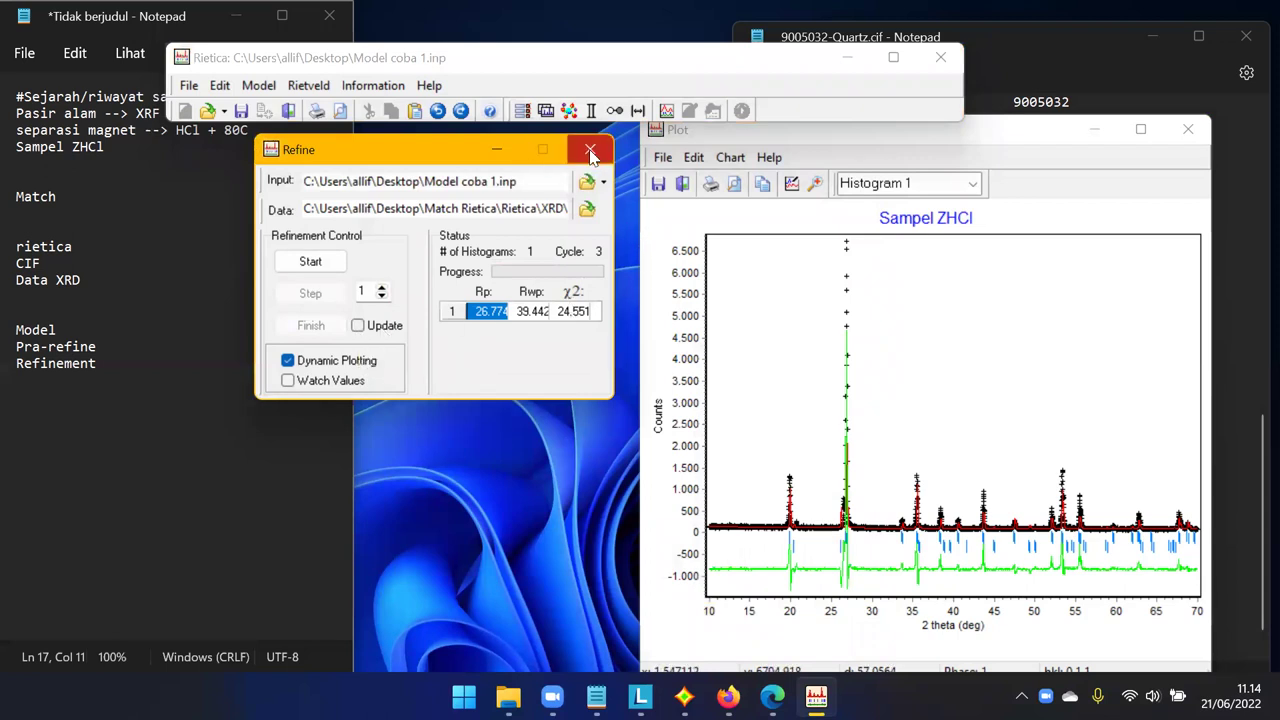
# Select the sample displacement of Histogram1 for refinement.
pyautogui.click(548, 112)
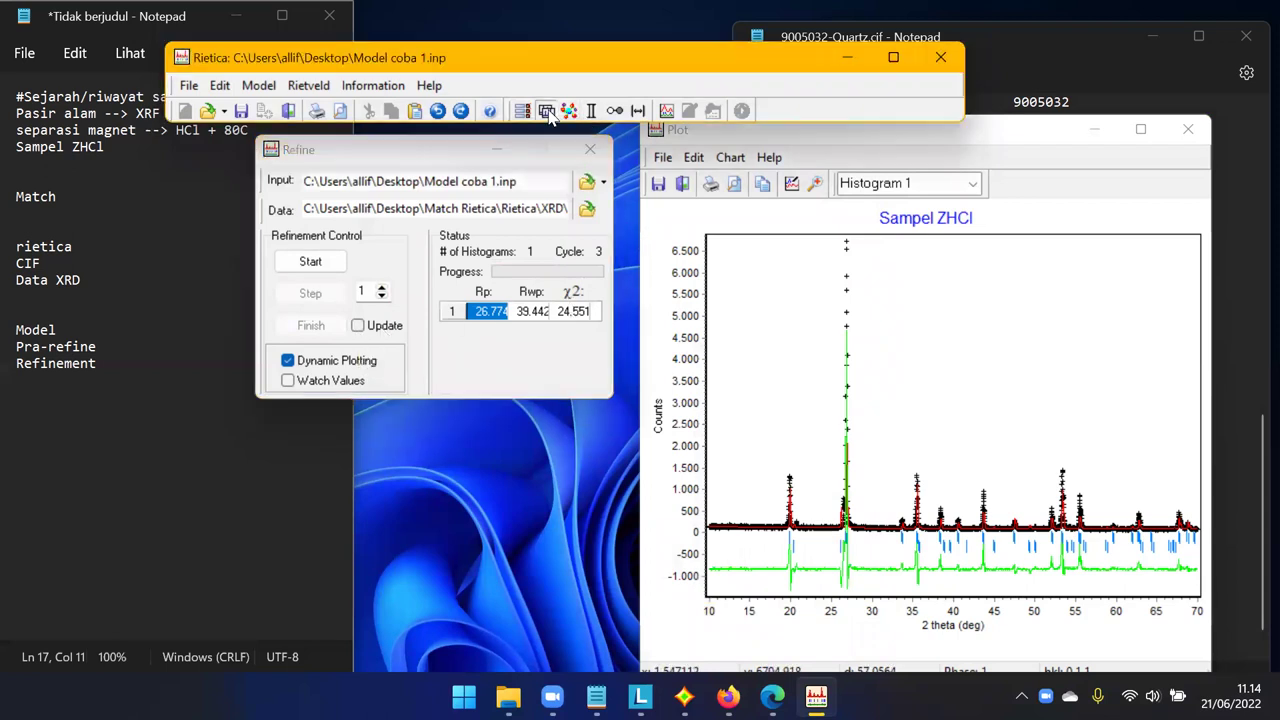
pyautogui.moveTo(530, 142); pyautogui.dragTo(501, 170)
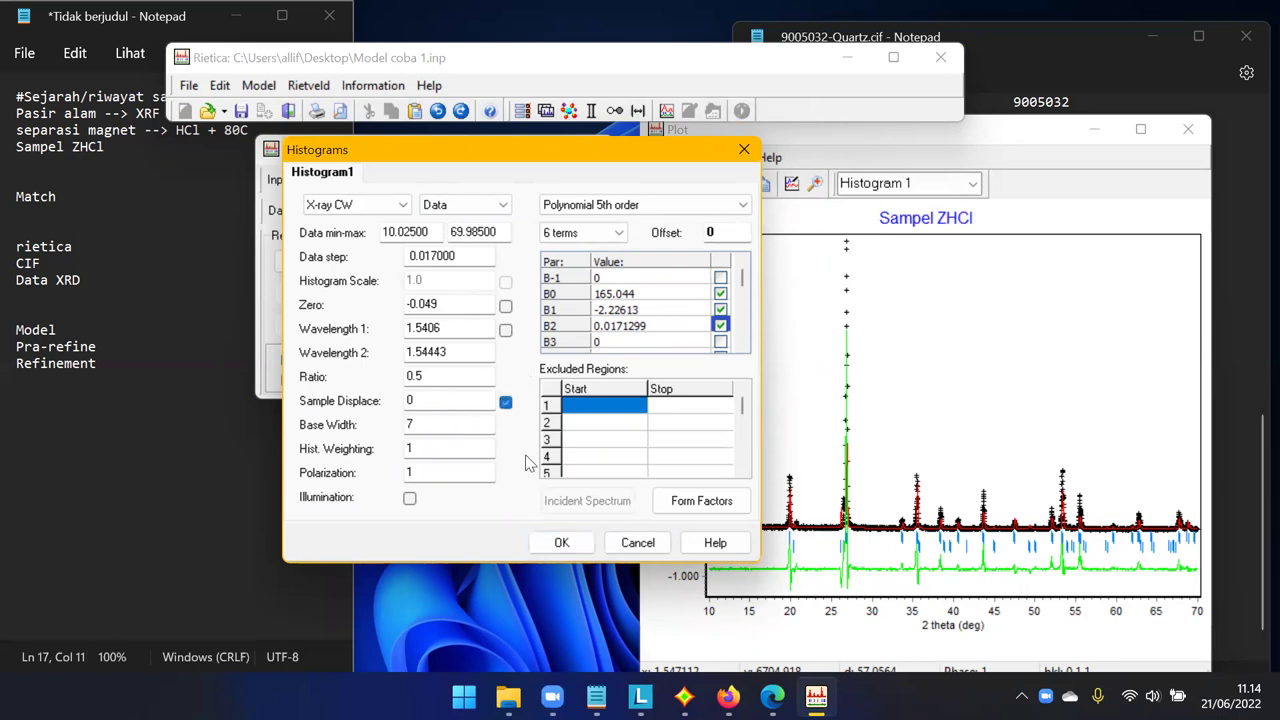
pyautogui.click(561, 542)
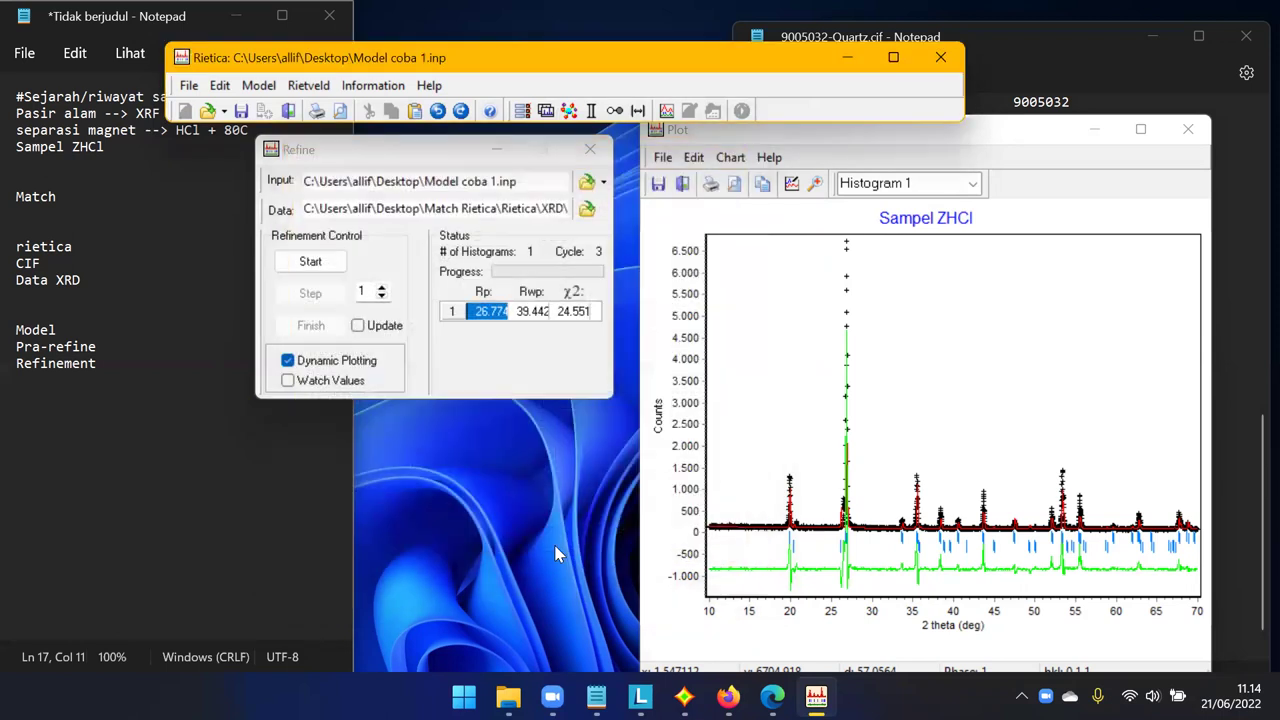
# Run the refinement with sample displacement for seven cycles and finish it with Update enabled.
pyautogui.click(763, 499)
pyautogui.moveTo(759, 494); pyautogui.dragTo(832, 554)
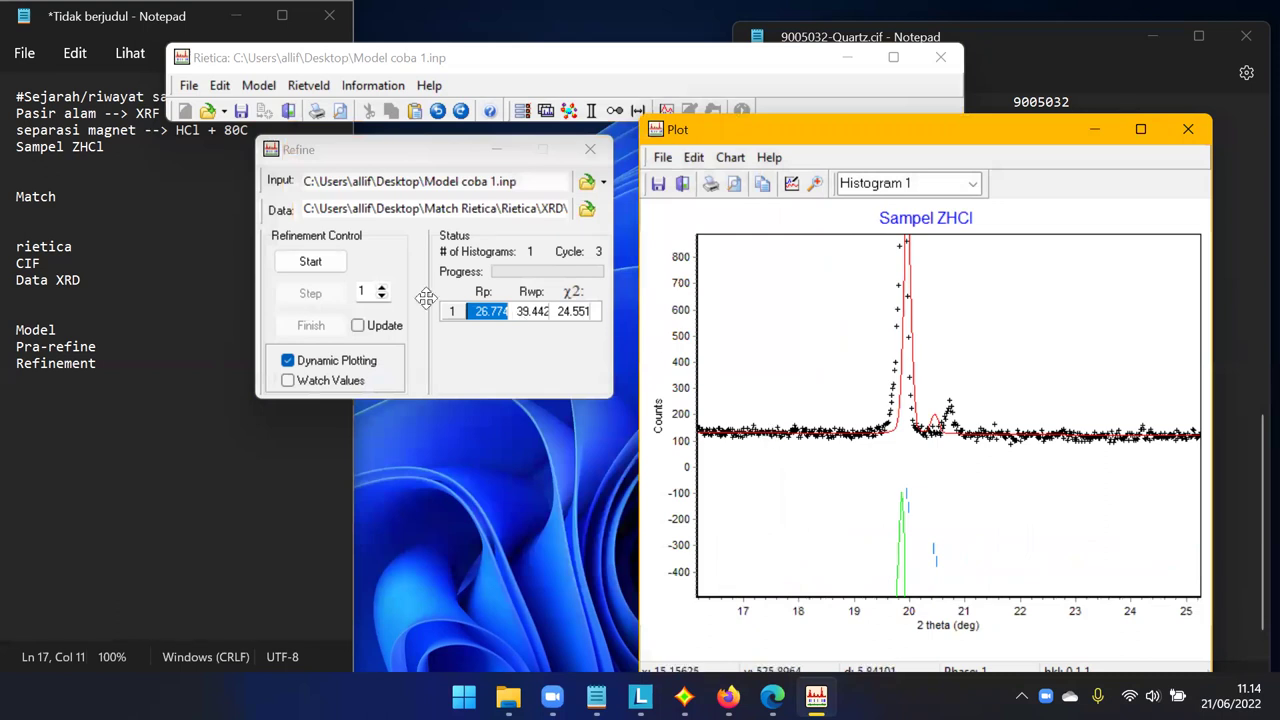
pyautogui.click(335, 263)
pyautogui.click(313, 293)
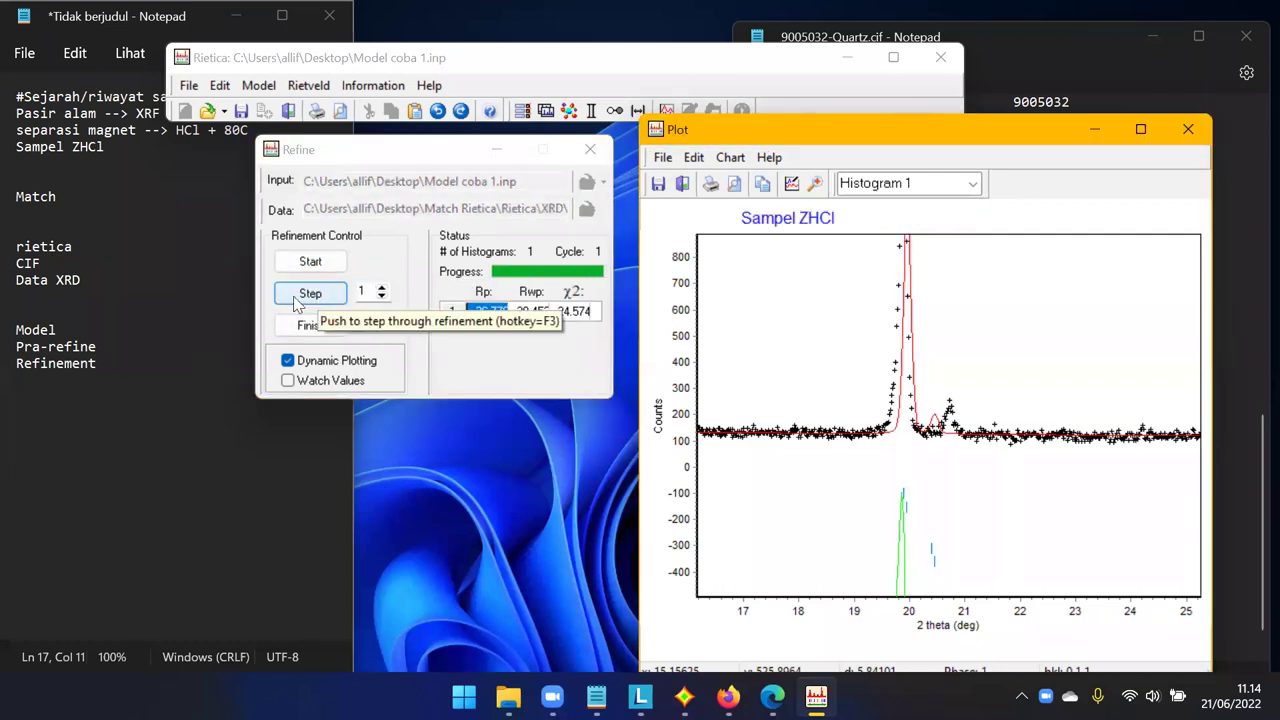
pyautogui.click(297, 303)
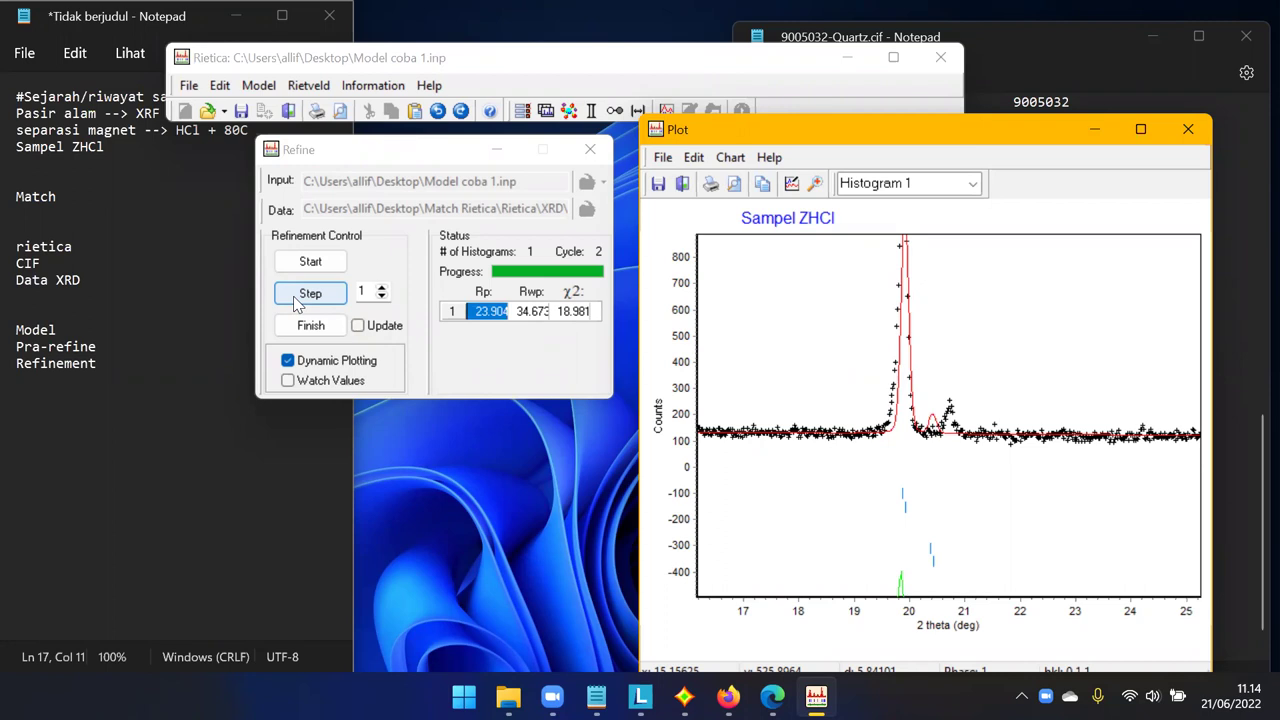
pyautogui.click(298, 300)
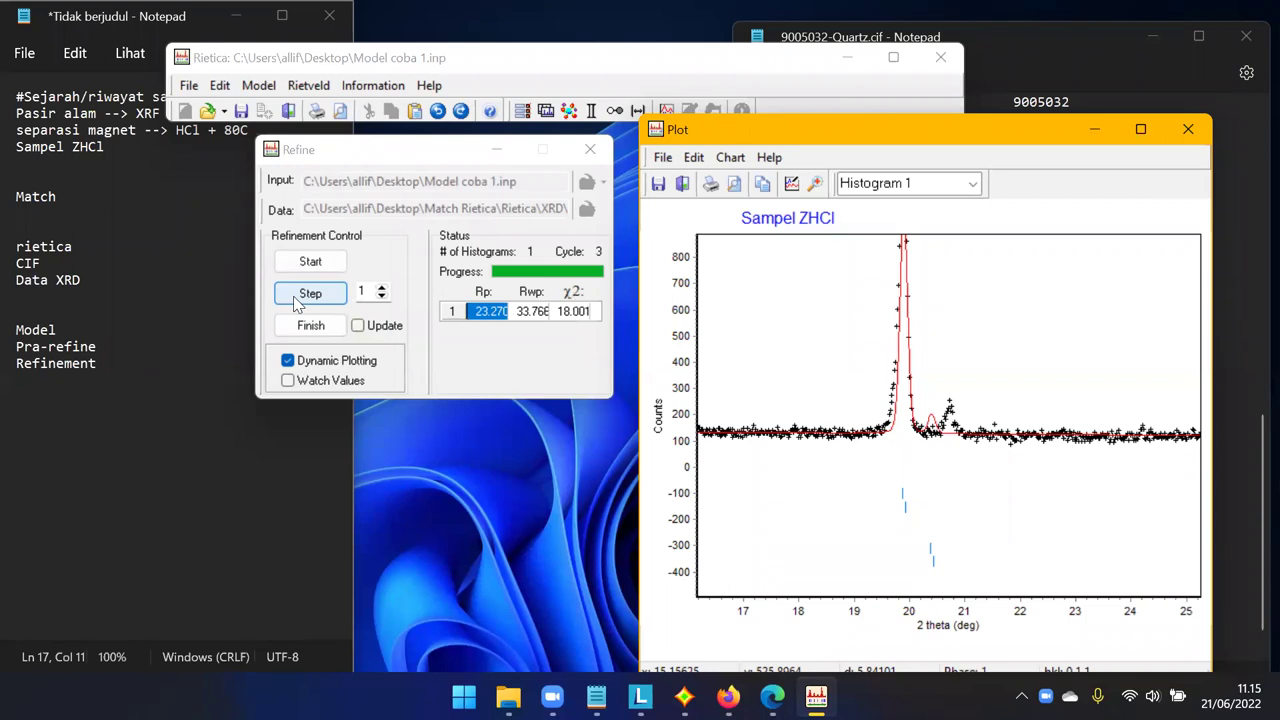
pyautogui.click(301, 297)
pyautogui.click(300, 297)
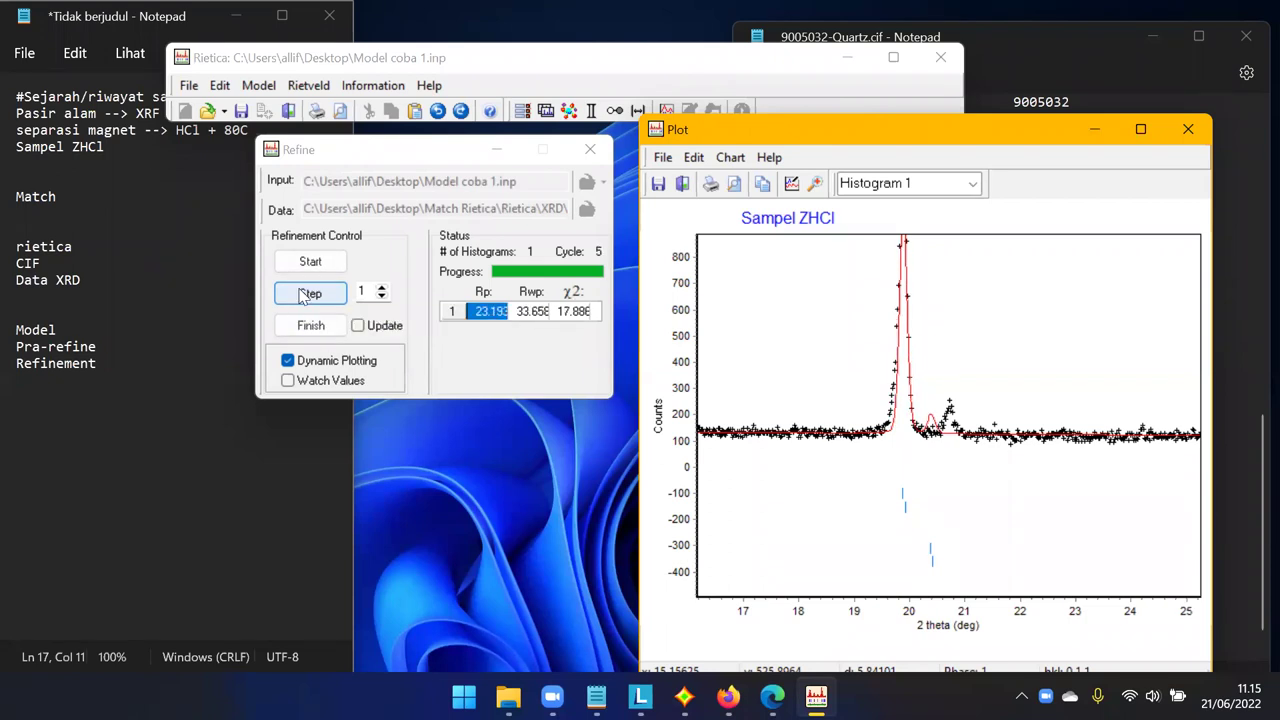
pyautogui.click(300, 297)
pyautogui.click(303, 296)
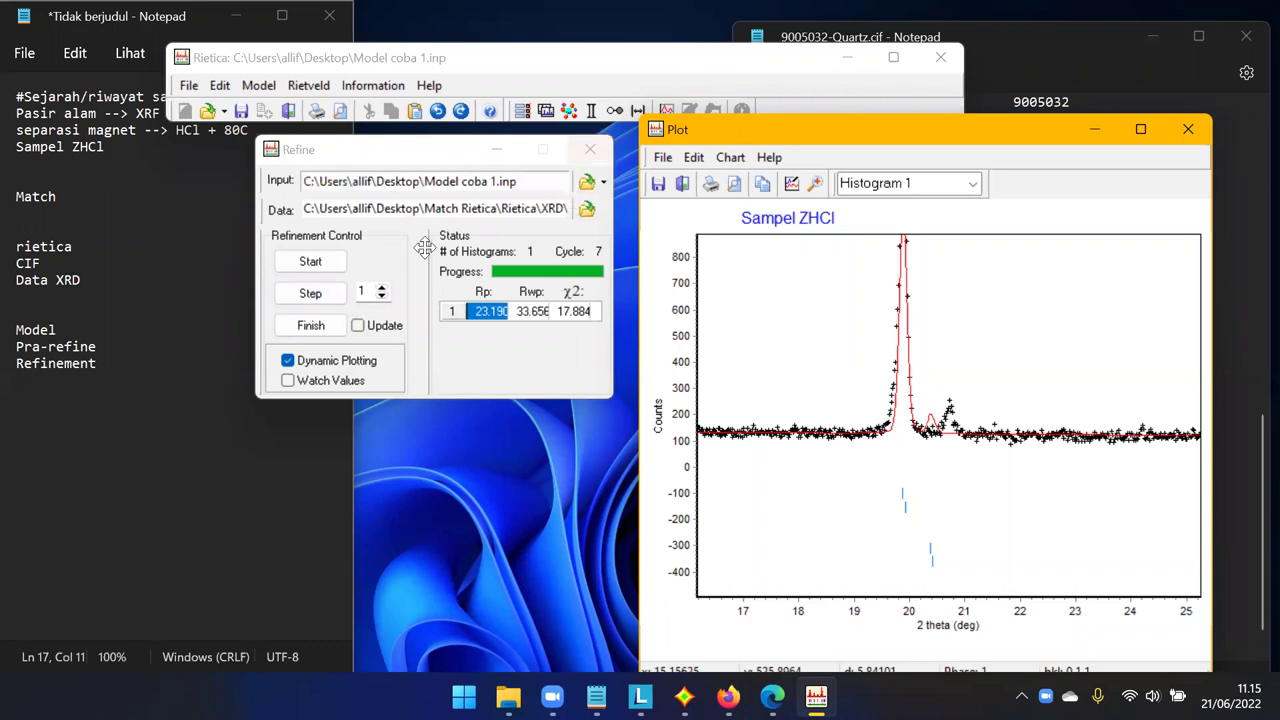
pyautogui.click(315, 325)
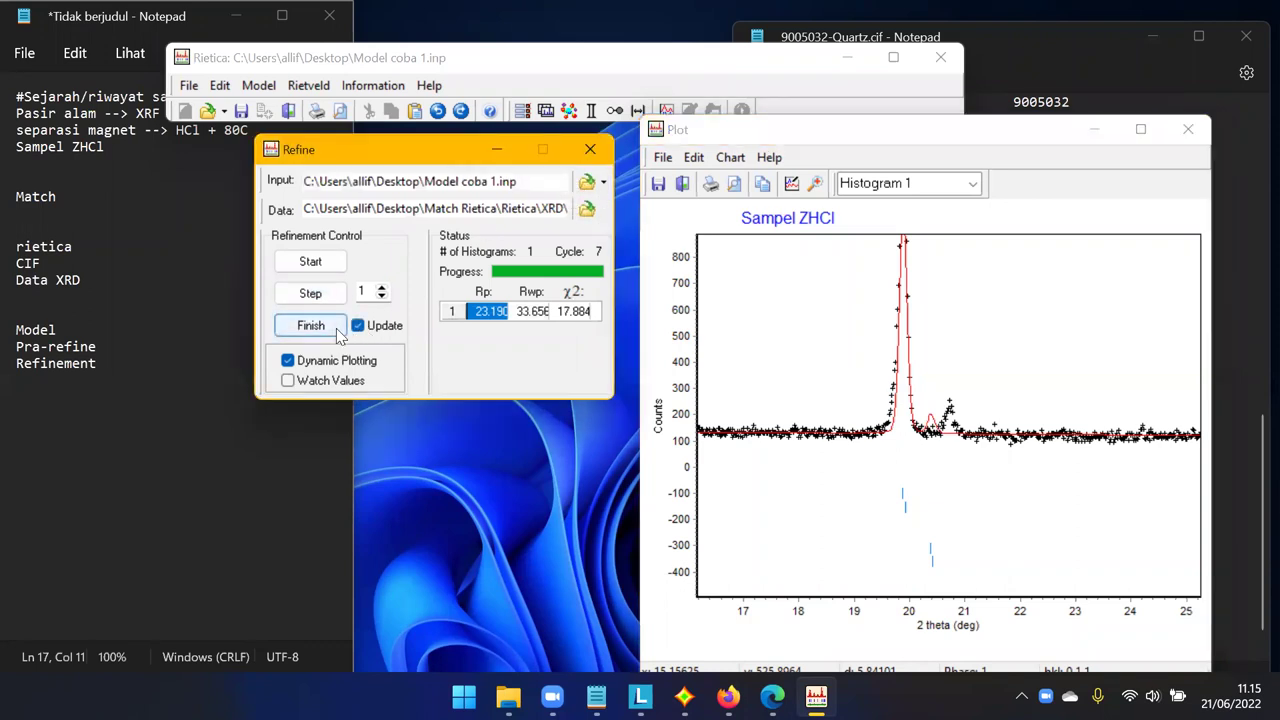
# Inspect the fit over the full pattern and around the main peak near 27 degrees, and check the refined sample displacement of Histogram1.
pyautogui.click(799, 327)
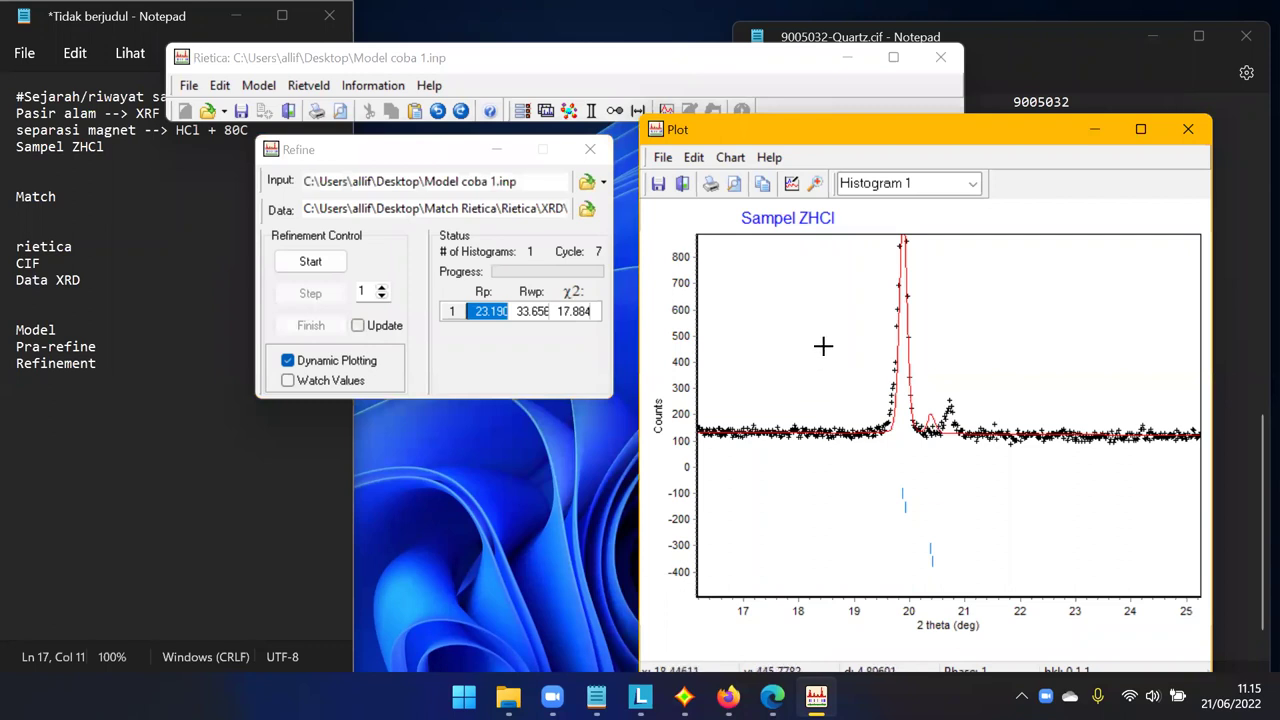
pyautogui.rightClick(820, 346)
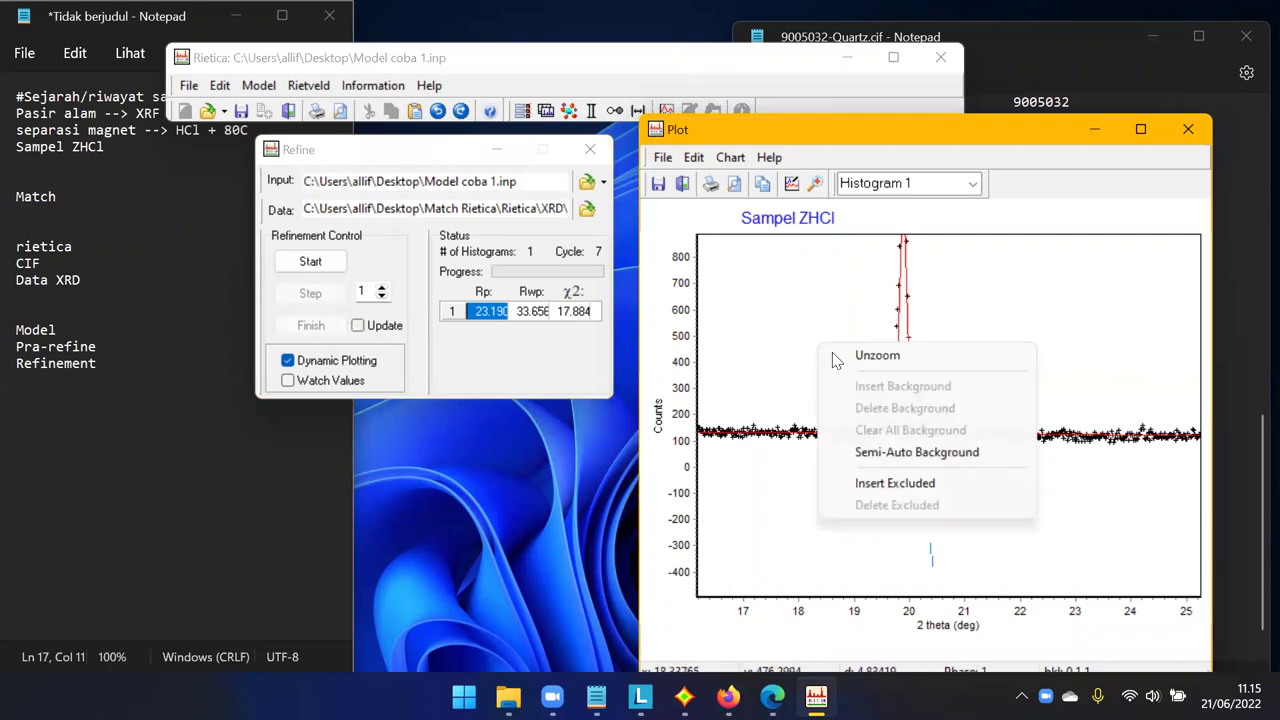
pyautogui.click(848, 355)
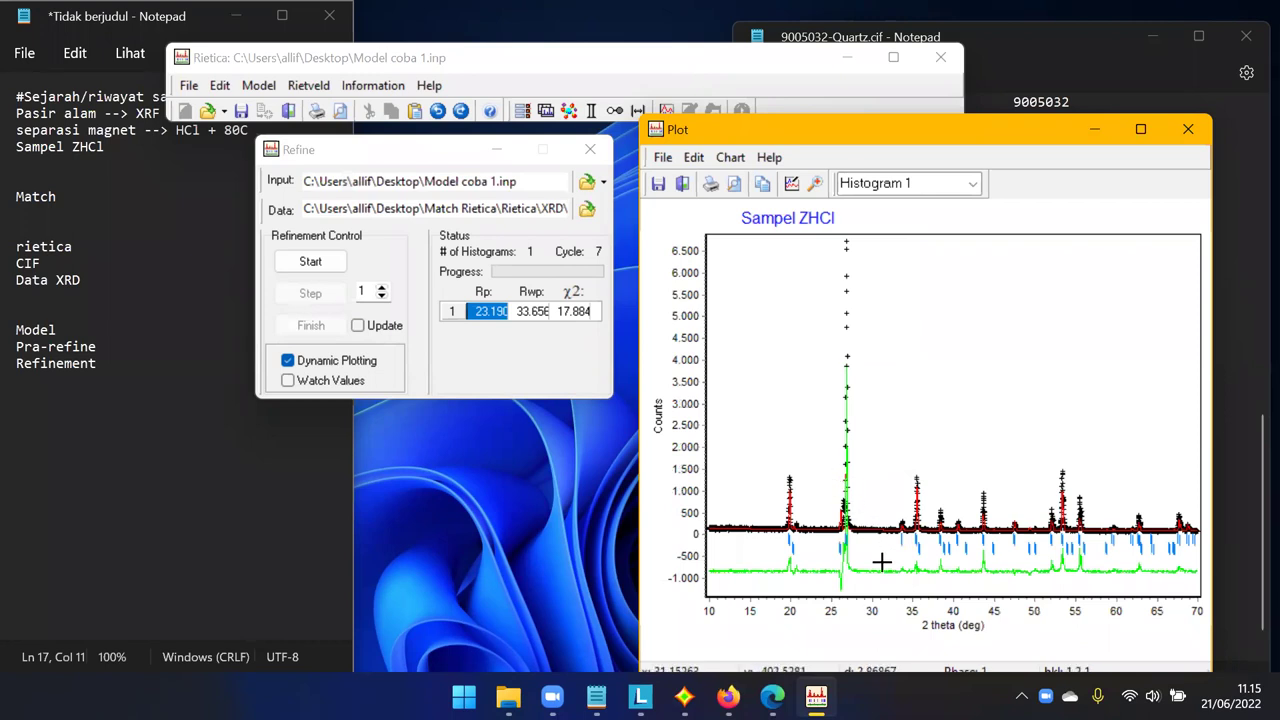
pyautogui.moveTo(880, 559); pyautogui.dragTo(883, 562)
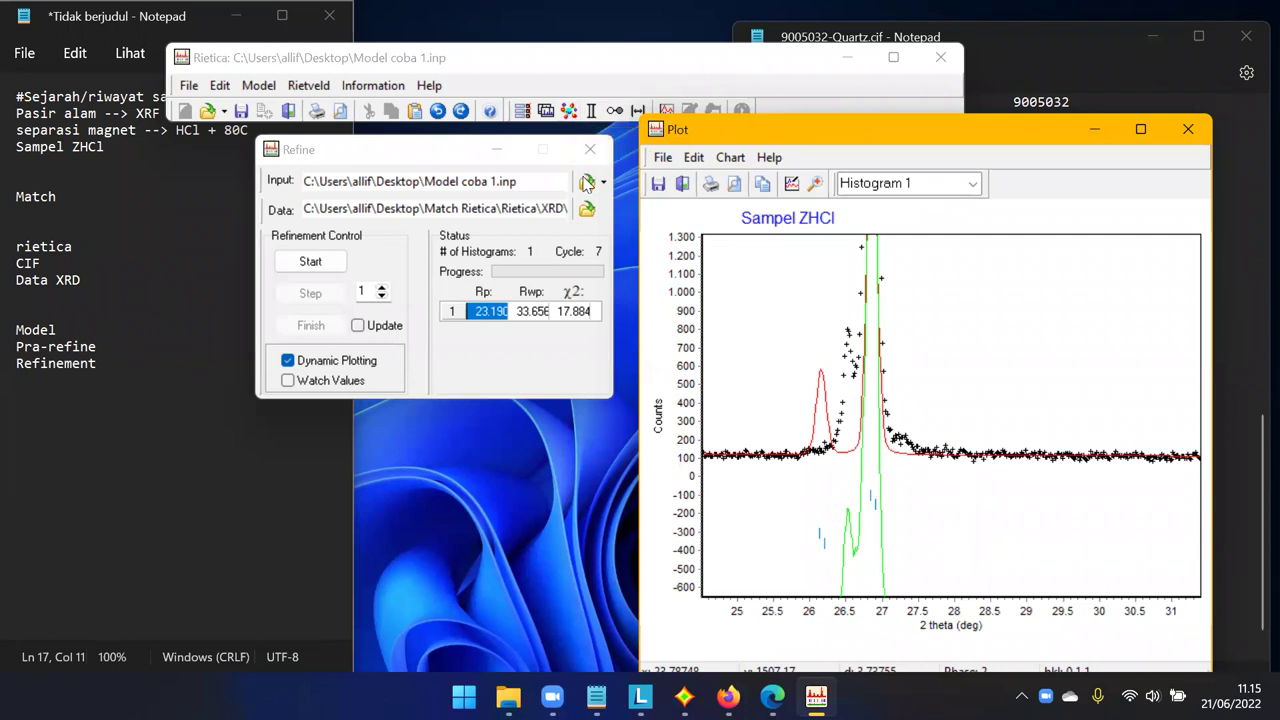
pyautogui.click(567, 112)
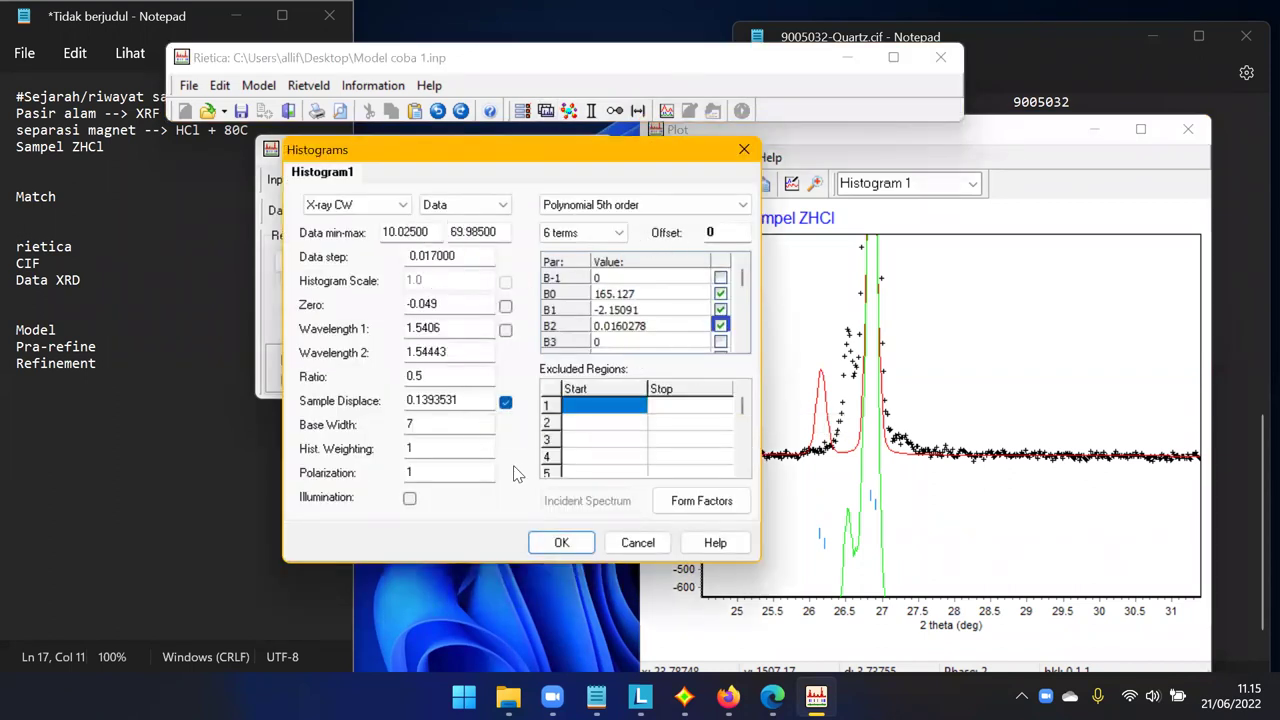
pyautogui.click(561, 542)
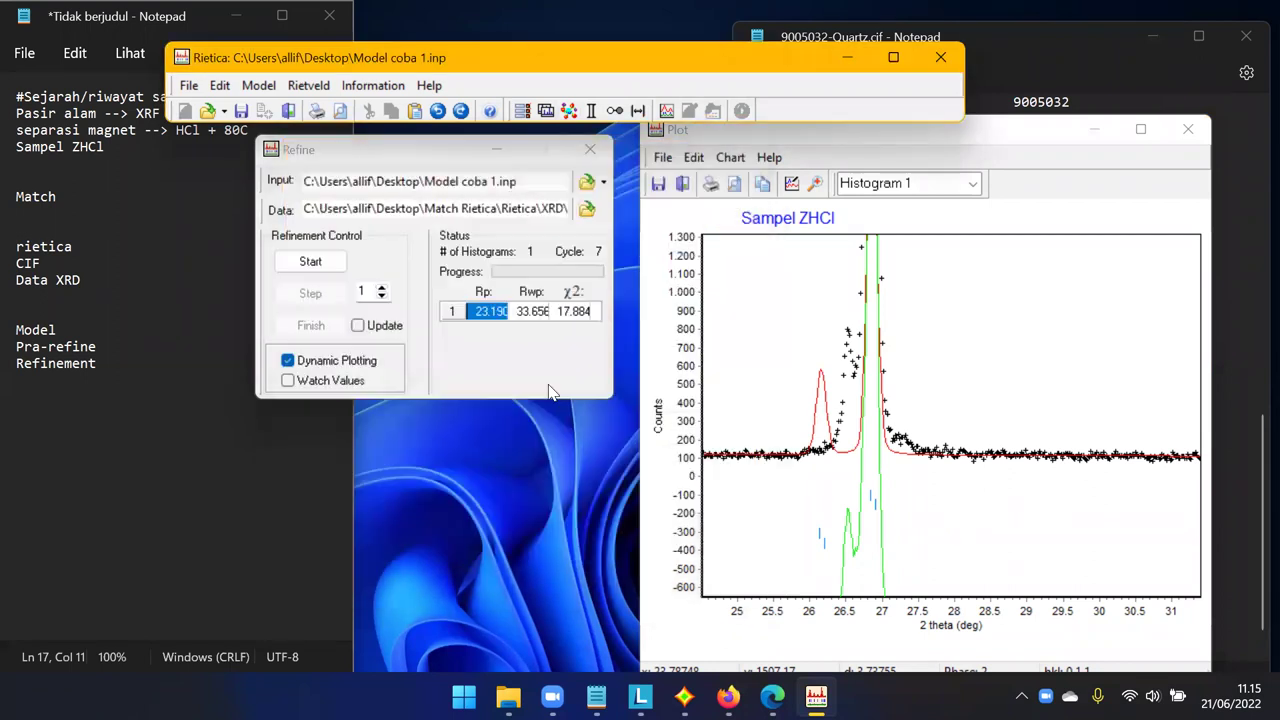
# Select the phase scale of the ZrSiO4 phase for refinement.
pyautogui.click(569, 111)
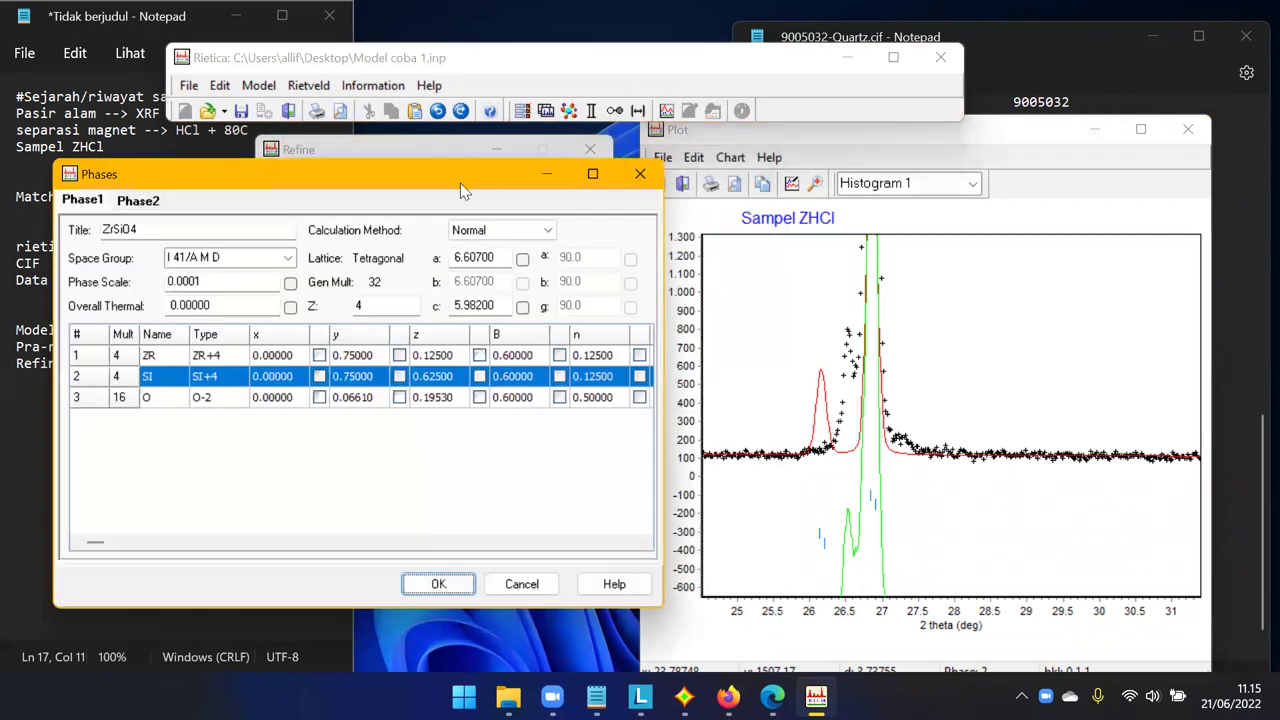
pyautogui.moveTo(393, 172); pyautogui.dragTo(450, 157)
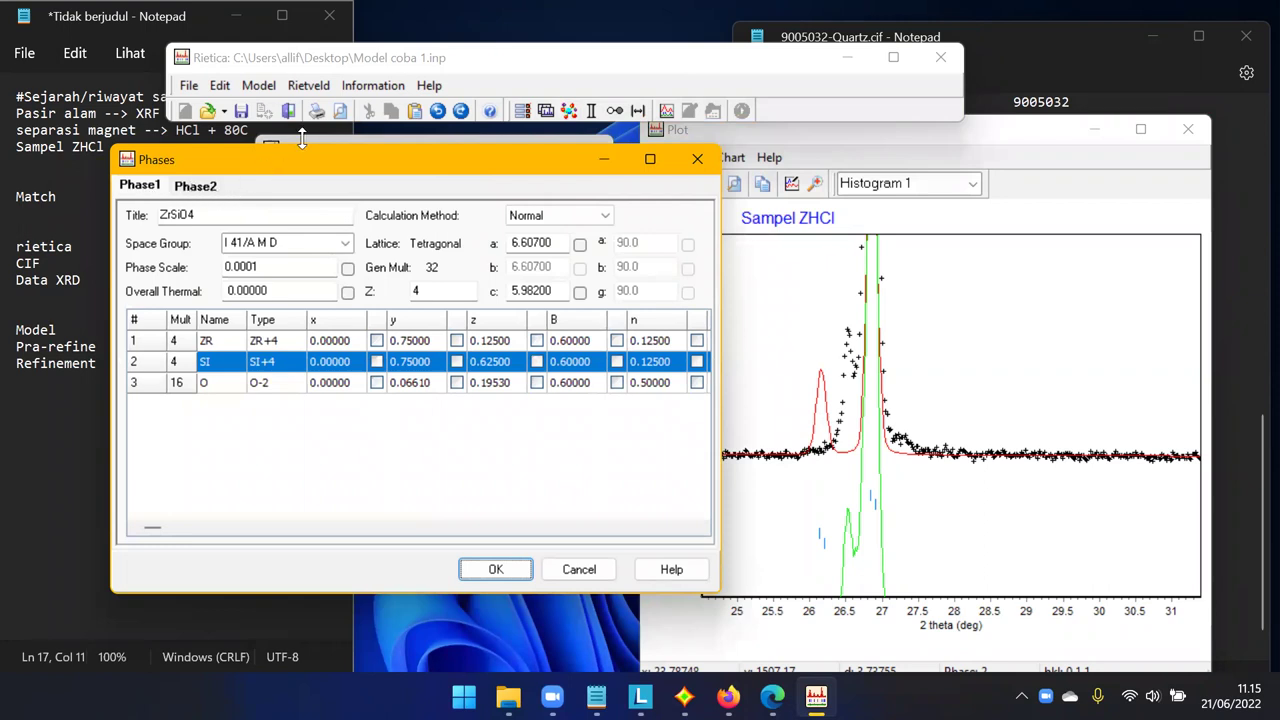
pyautogui.moveTo(314, 162); pyautogui.dragTo(316, 183)
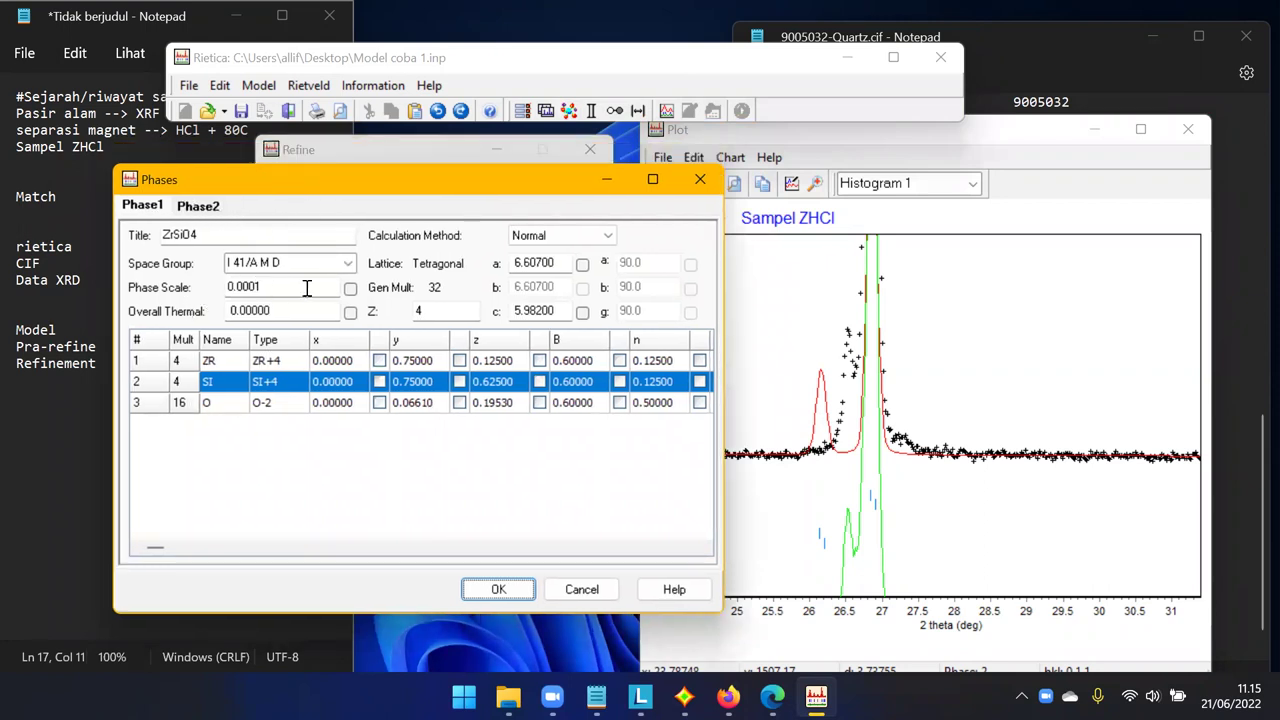
pyautogui.click(350, 291)
pyautogui.click(497, 592)
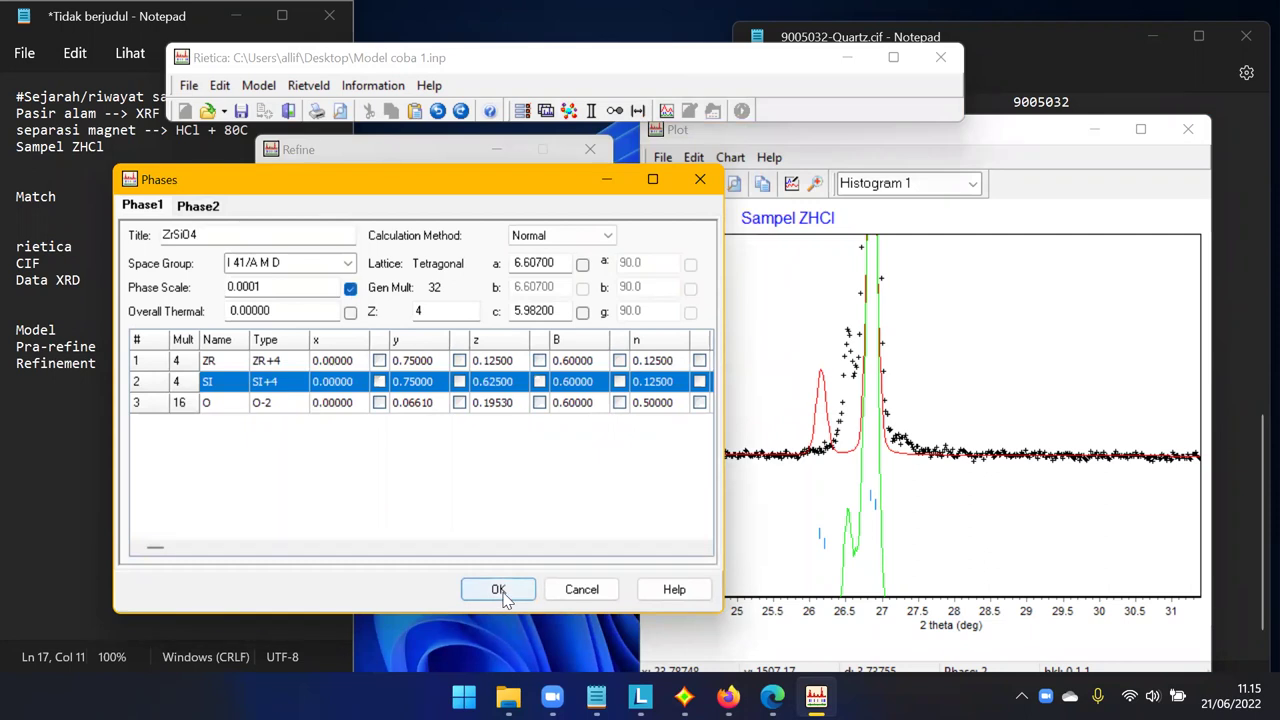
# Run the refinement with the ZrSiO4 phase scale for four cycles and finish it with Update enabled.
pyautogui.click(334, 262)
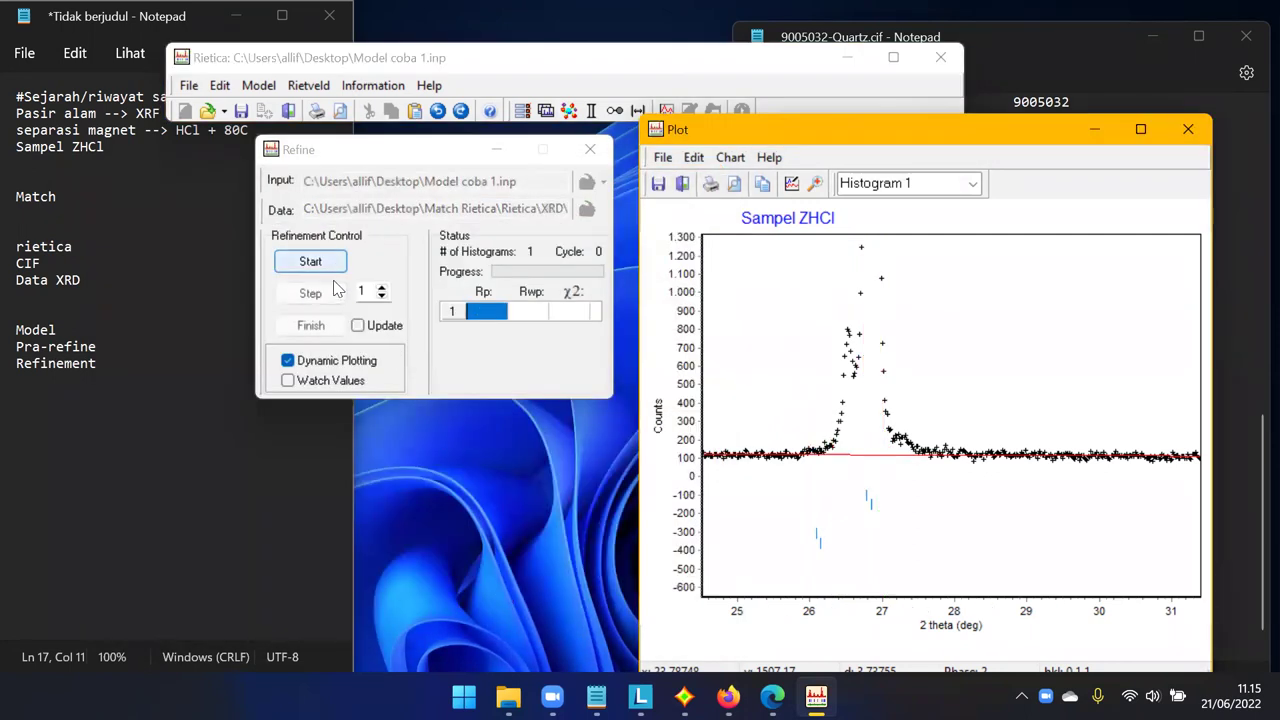
pyautogui.click(335, 293)
pyautogui.click(335, 294)
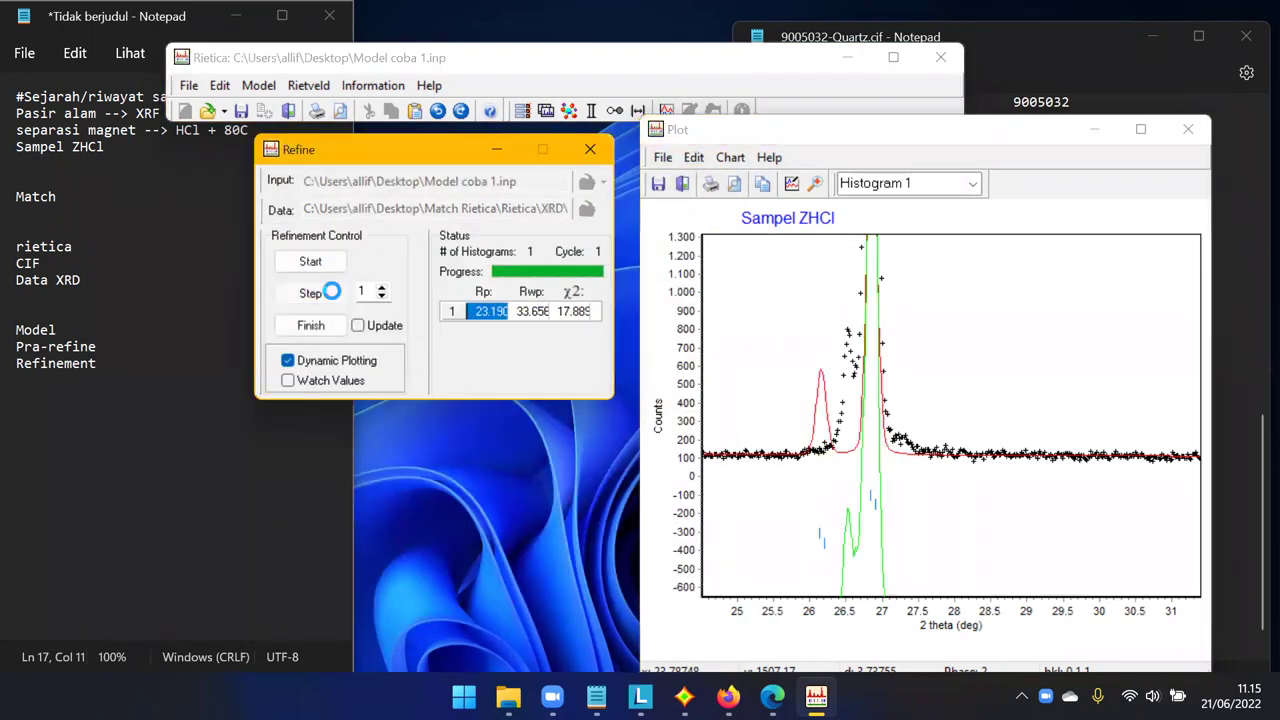
pyautogui.click(335, 294)
pyautogui.click(335, 294)
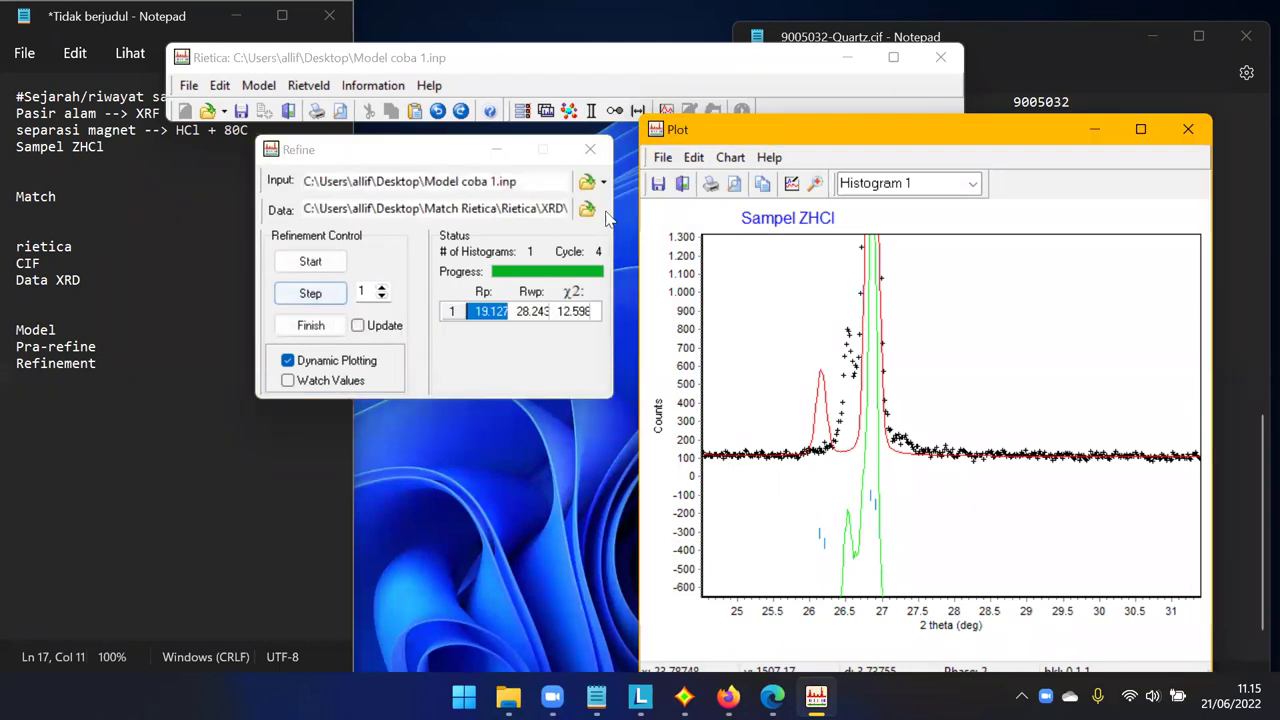
pyautogui.click(356, 326)
pyautogui.click(345, 329)
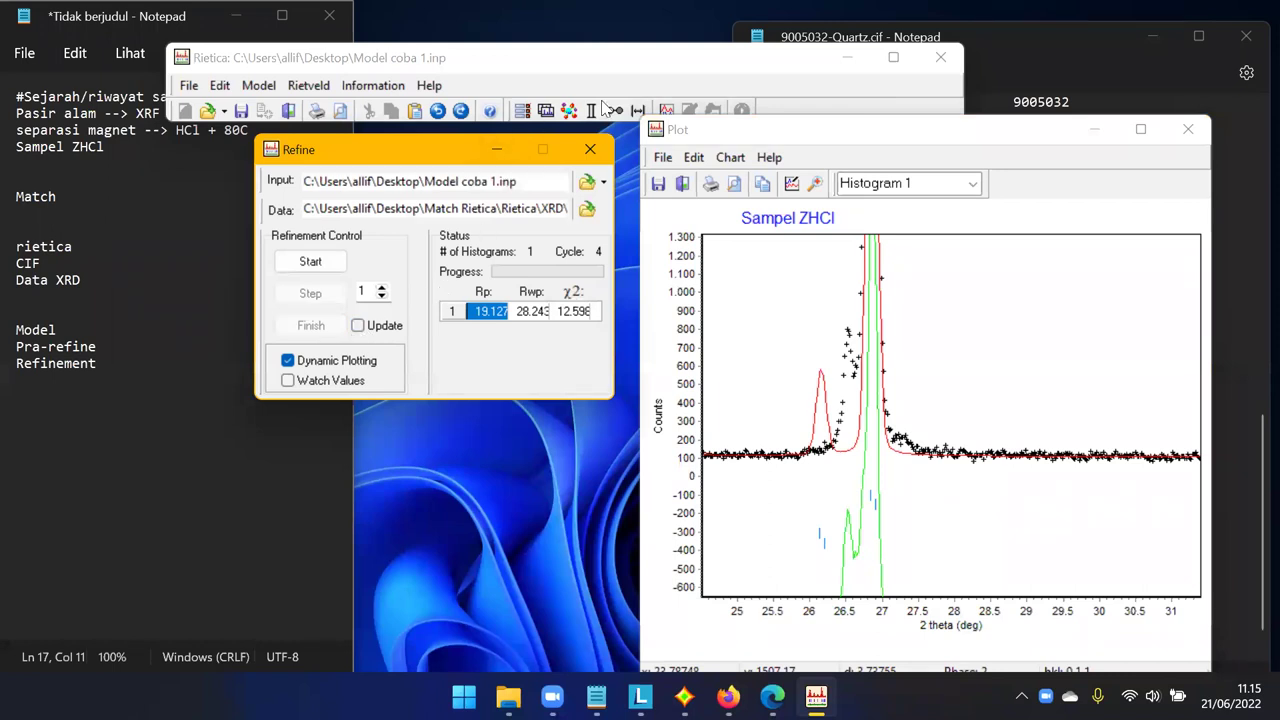
# Select the lattice parameter a of the ZrSiO4 phase for refinement.
pyautogui.click(568, 110)
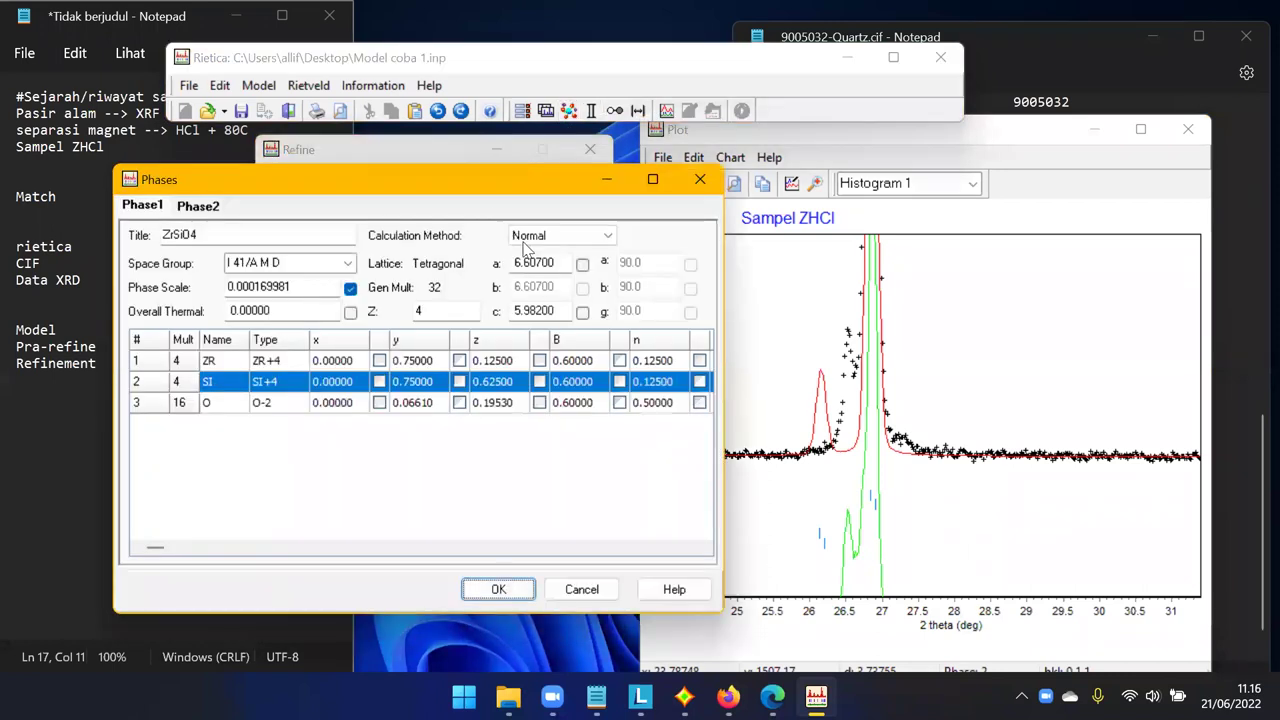
pyautogui.click(582, 264)
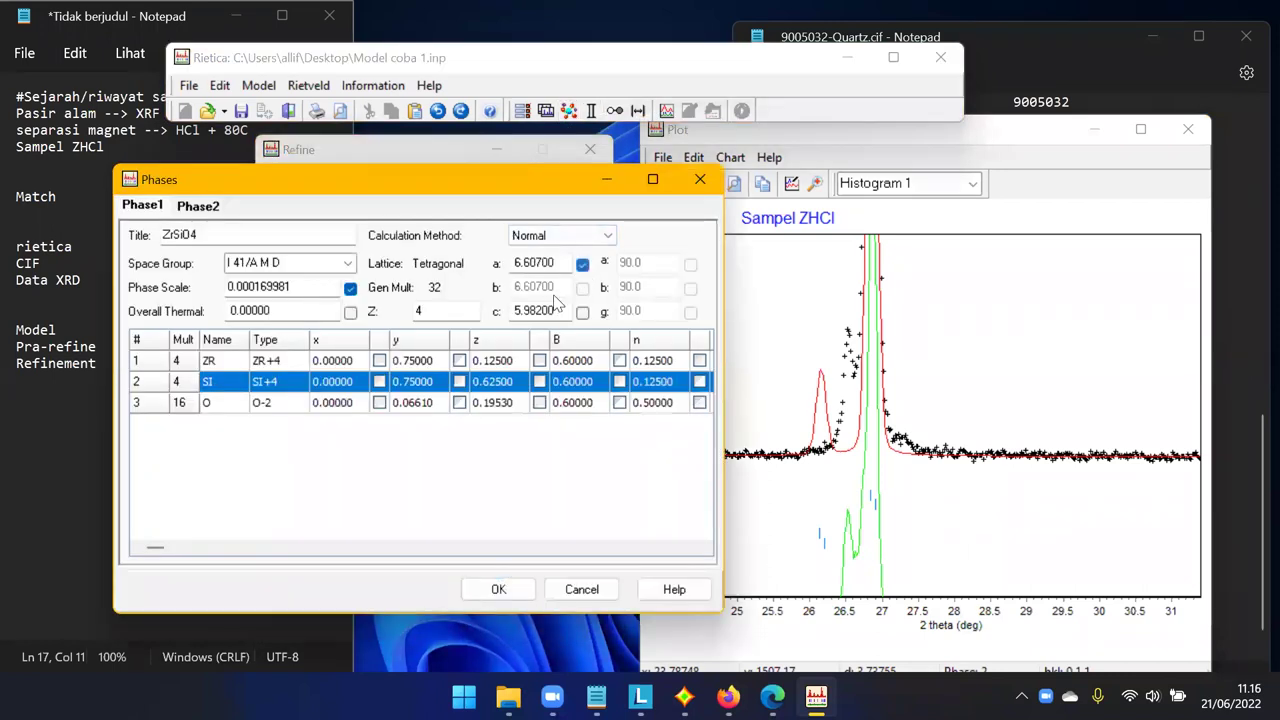
pyautogui.click(499, 590)
# Run the refinement with the ZrSiO4 lattice parameter a for six cycles and finish it with Update enabled.
pyautogui.click(330, 260)
pyautogui.click(336, 291)
pyautogui.click(333, 296)
pyautogui.click(333, 296)
pyautogui.click(333, 296)
pyautogui.click(334, 294)
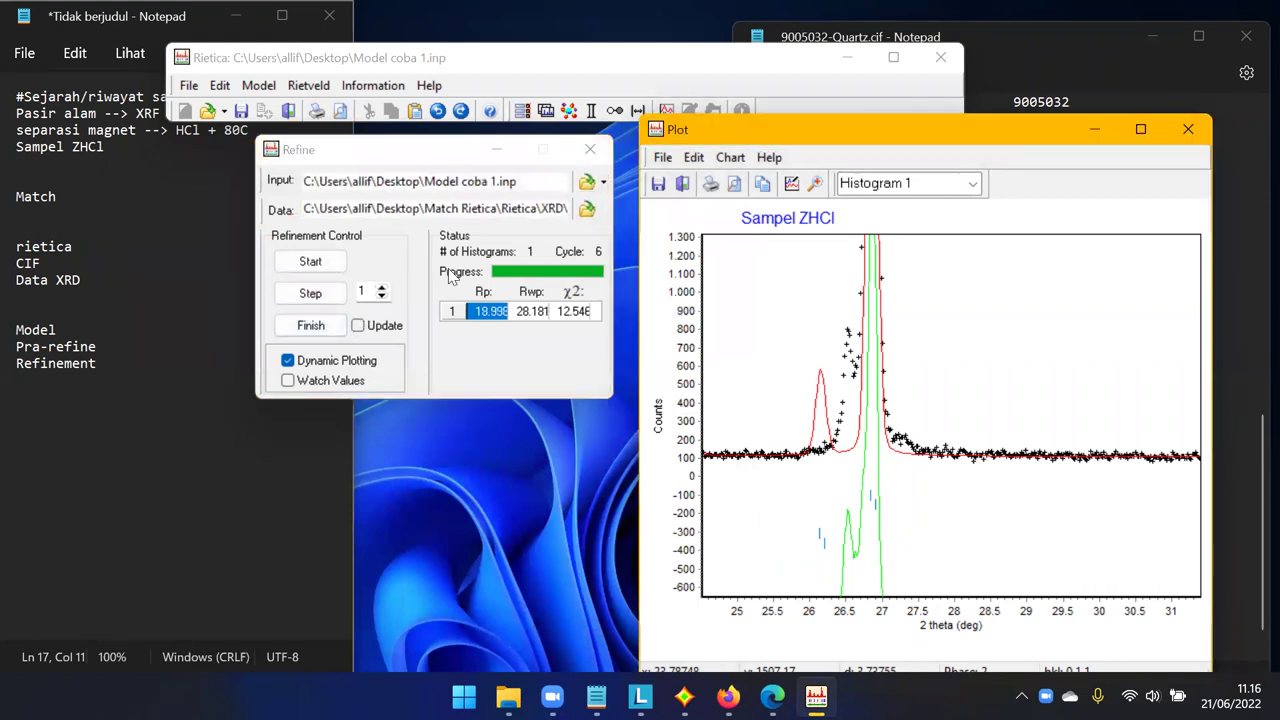
pyautogui.click(340, 325)
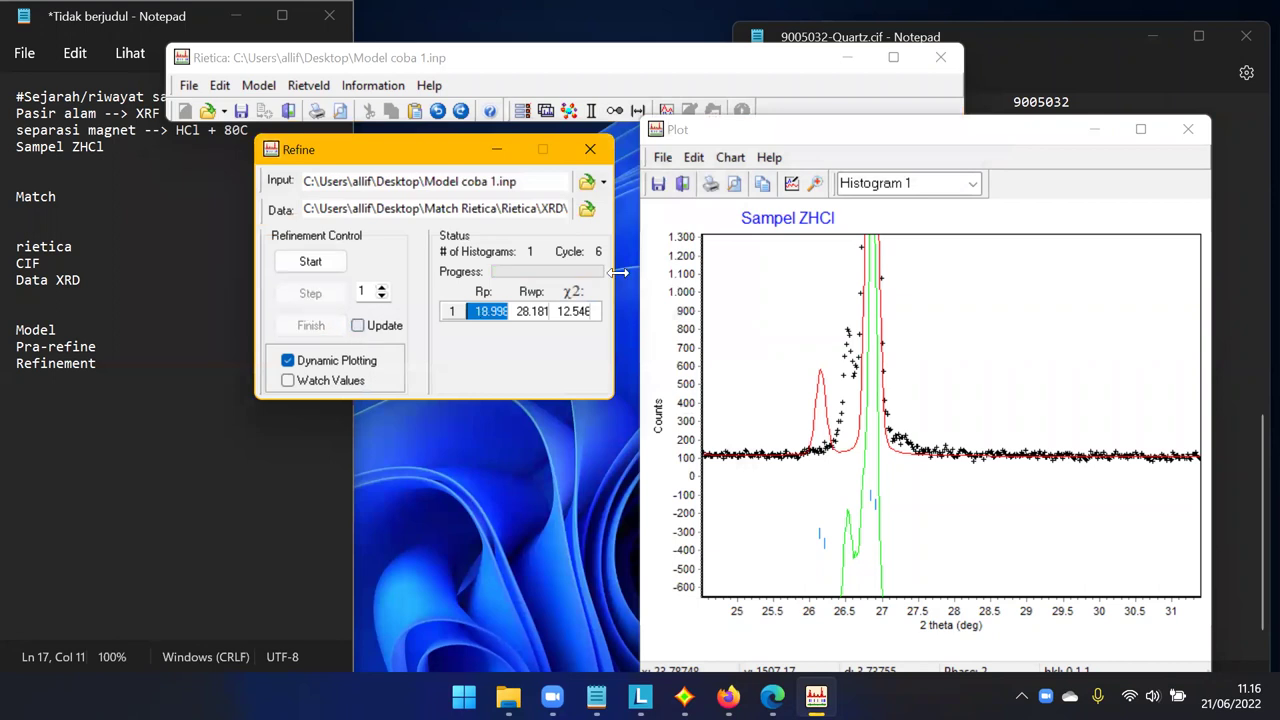
# Show the full 2 theta range of the plot to compare the calculated and measured patterns.
pyautogui.click(780, 277)
pyautogui.rightClick(811, 283)
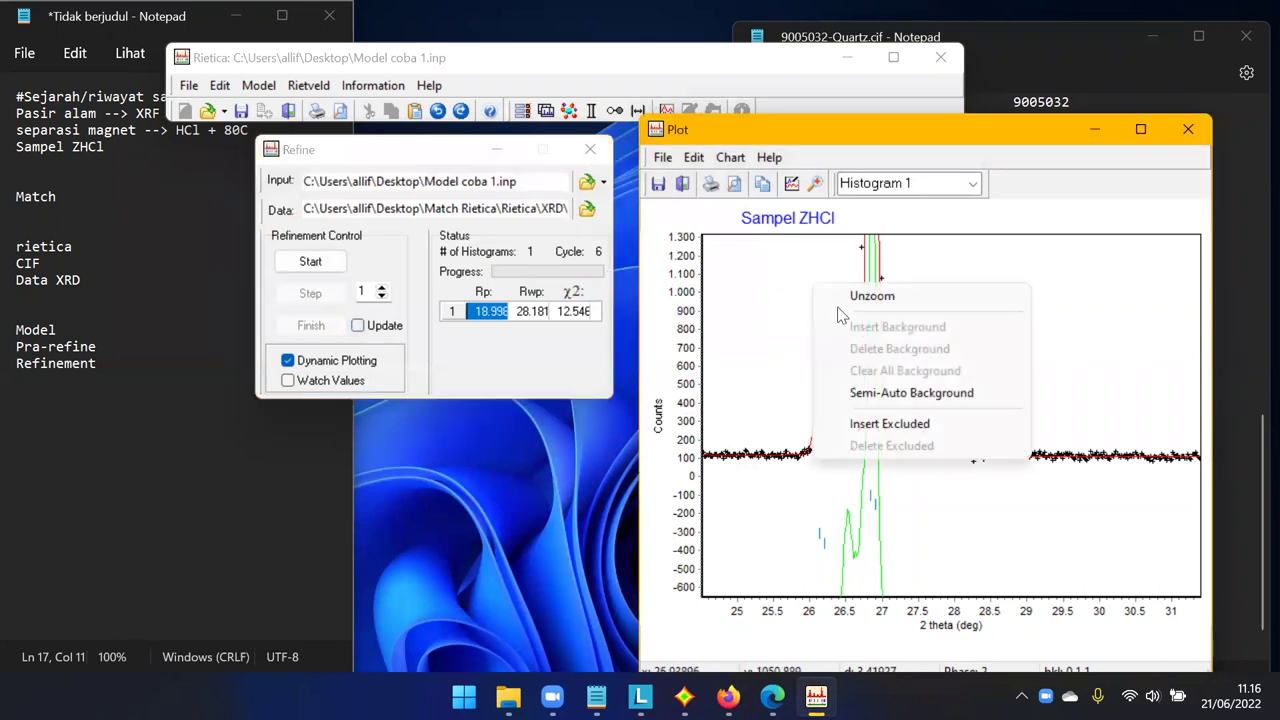
pyautogui.click(835, 296)
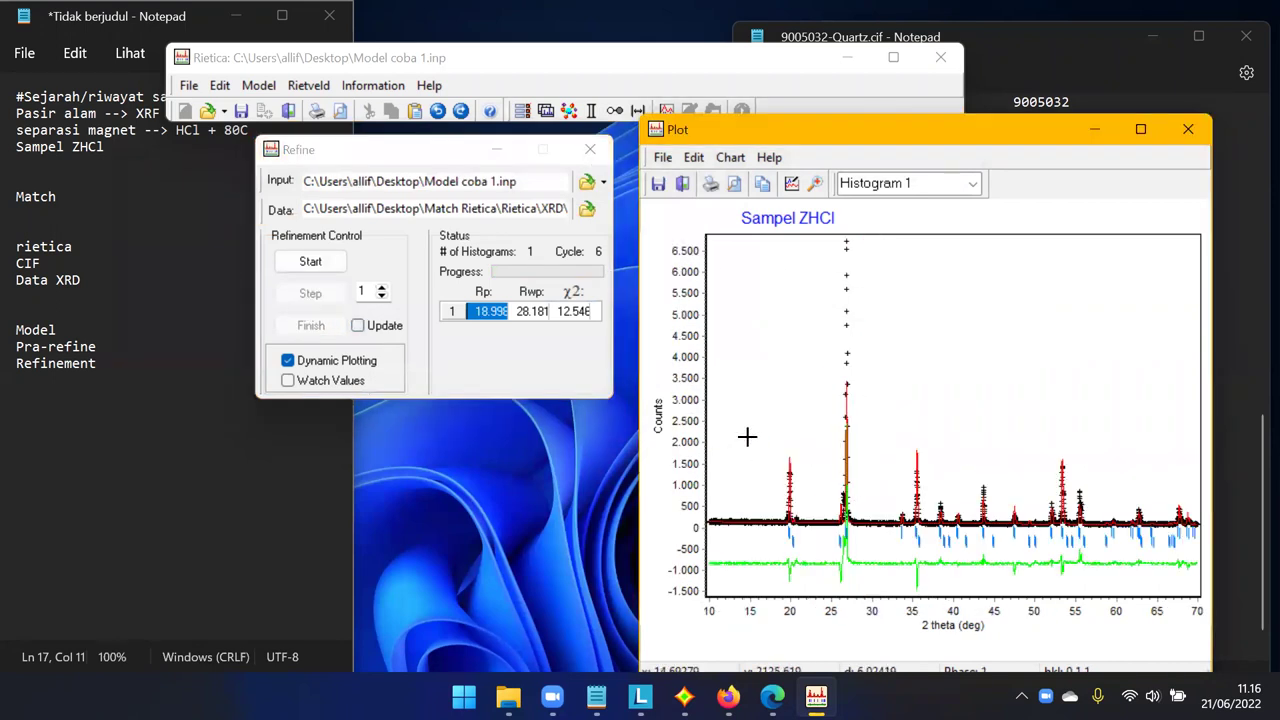
# Run five refinement cycles on the Model coba 1 input and finish with the parameter update enabled.
pyautogui.click(569, 110)
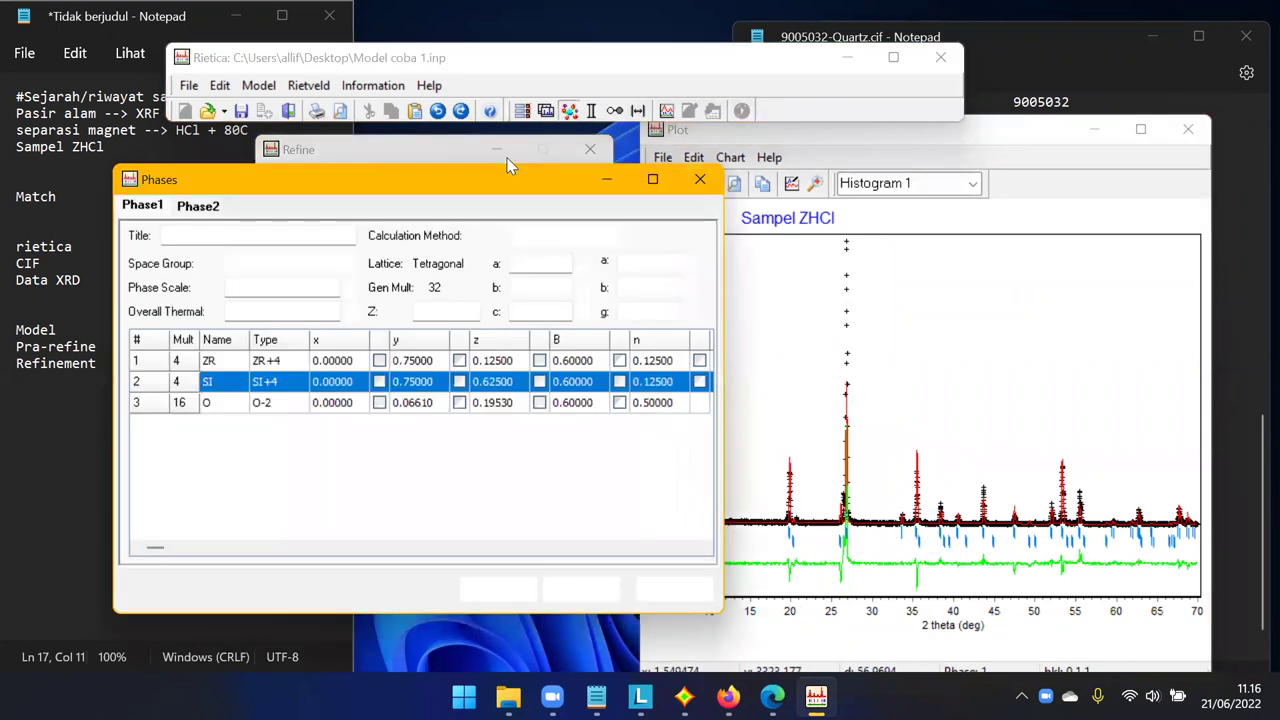
pyautogui.click(520, 588)
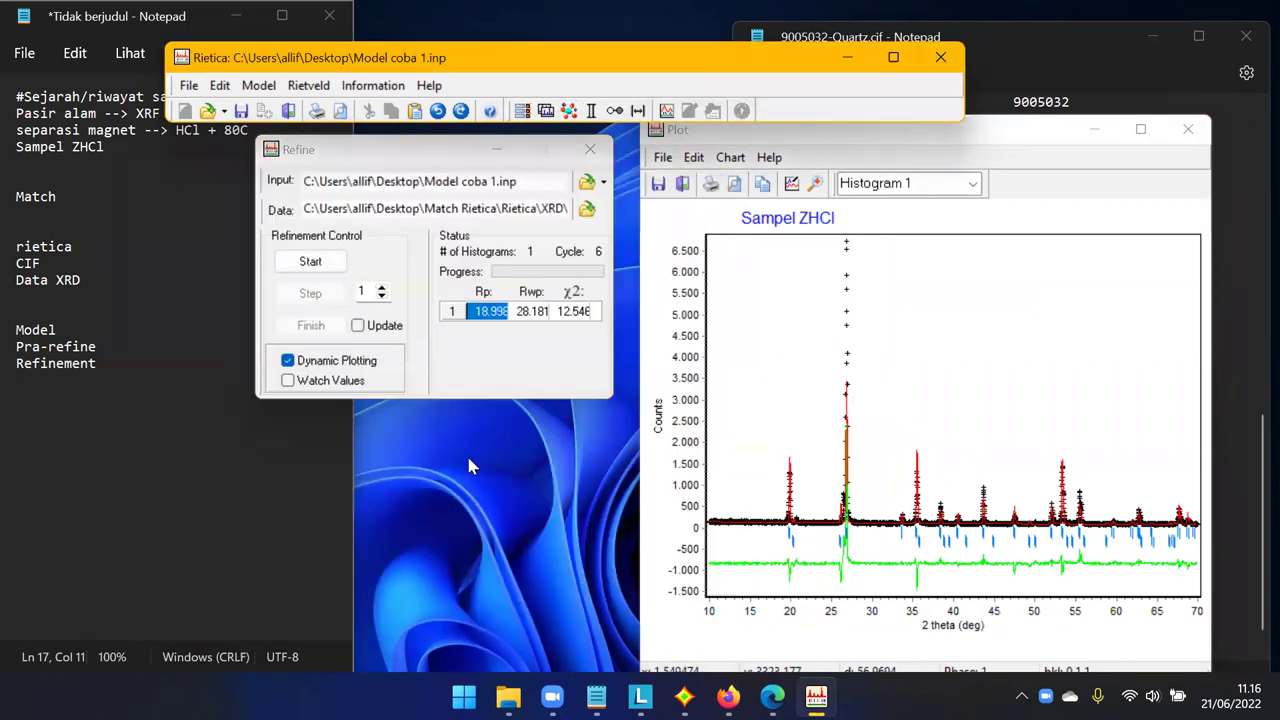
pyautogui.click(318, 262)
pyautogui.click(330, 295)
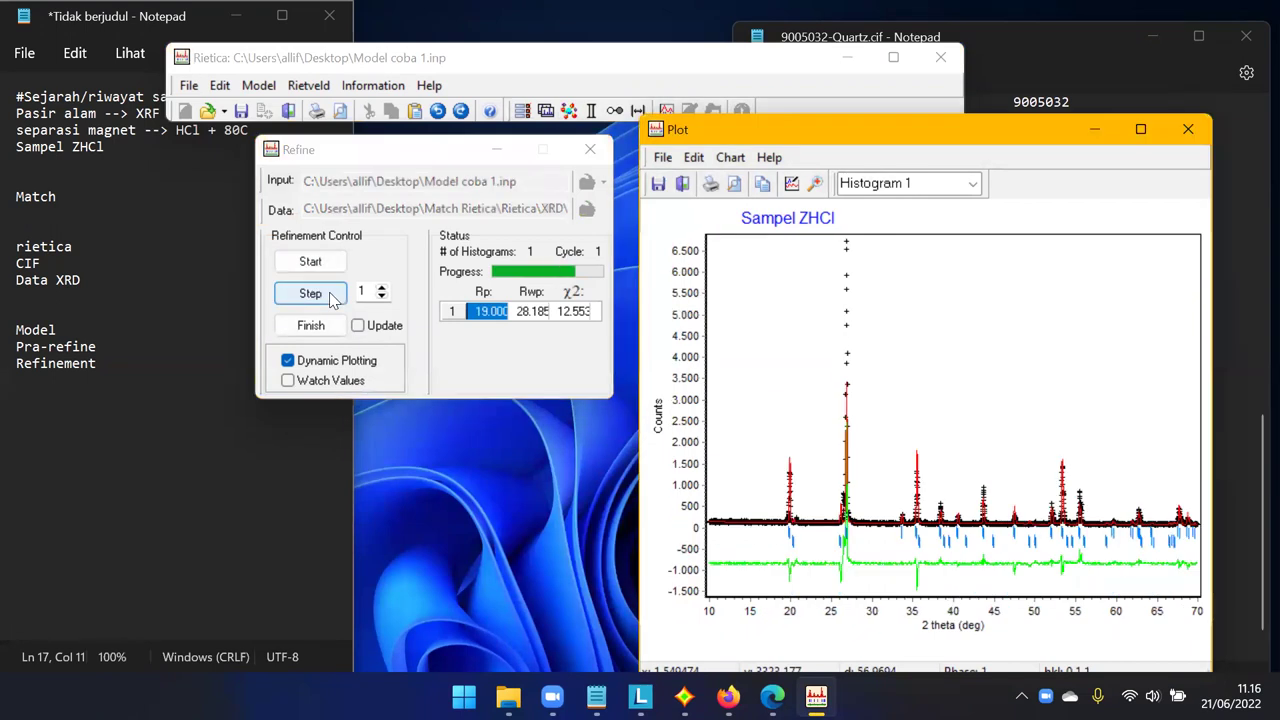
pyautogui.click(330, 293)
pyautogui.click(330, 295)
pyautogui.click(330, 295)
pyautogui.click(330, 295)
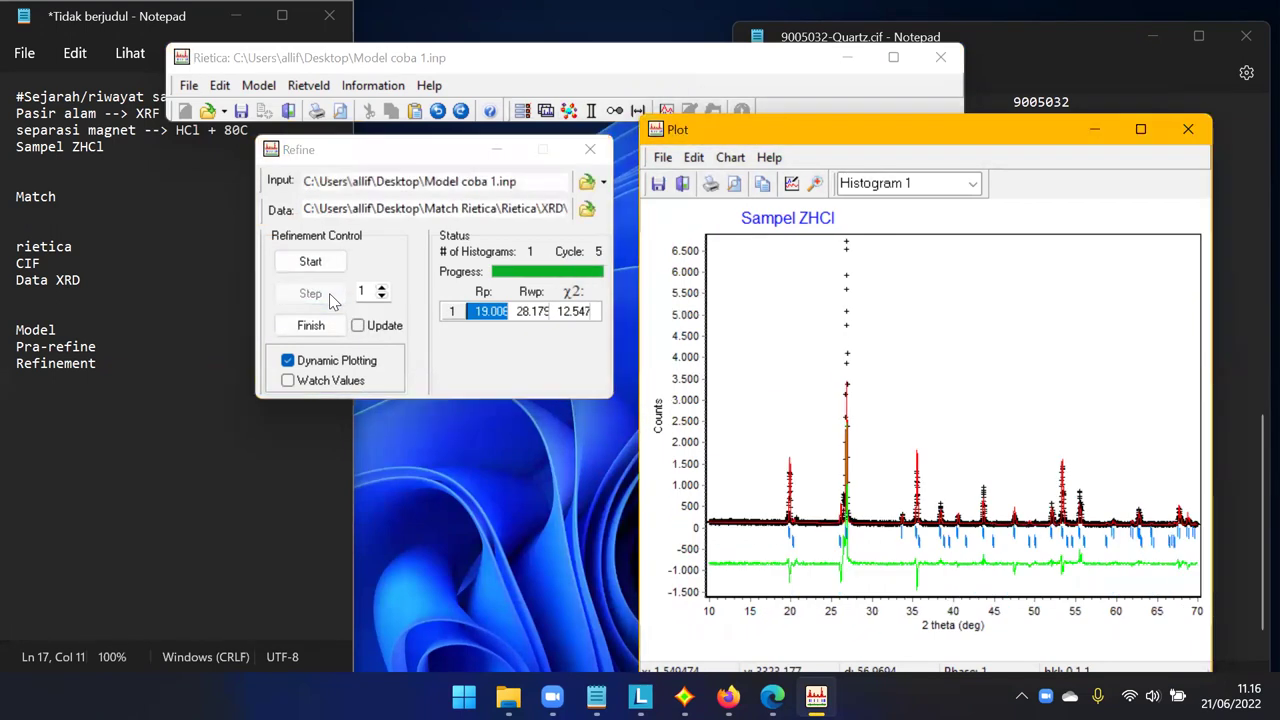
pyautogui.click(338, 326)
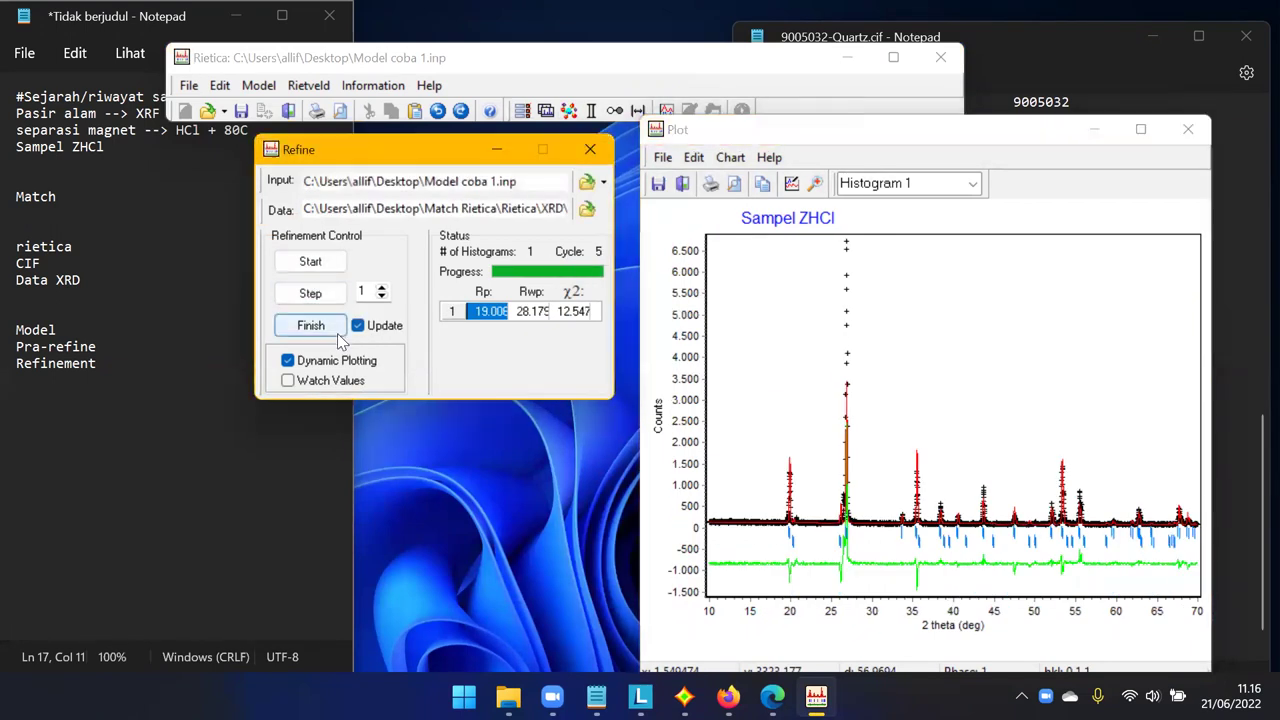
# Enable refinement of the phase scale for the quartz phase.
pyautogui.click(568, 110)
pyautogui.click(198, 205)
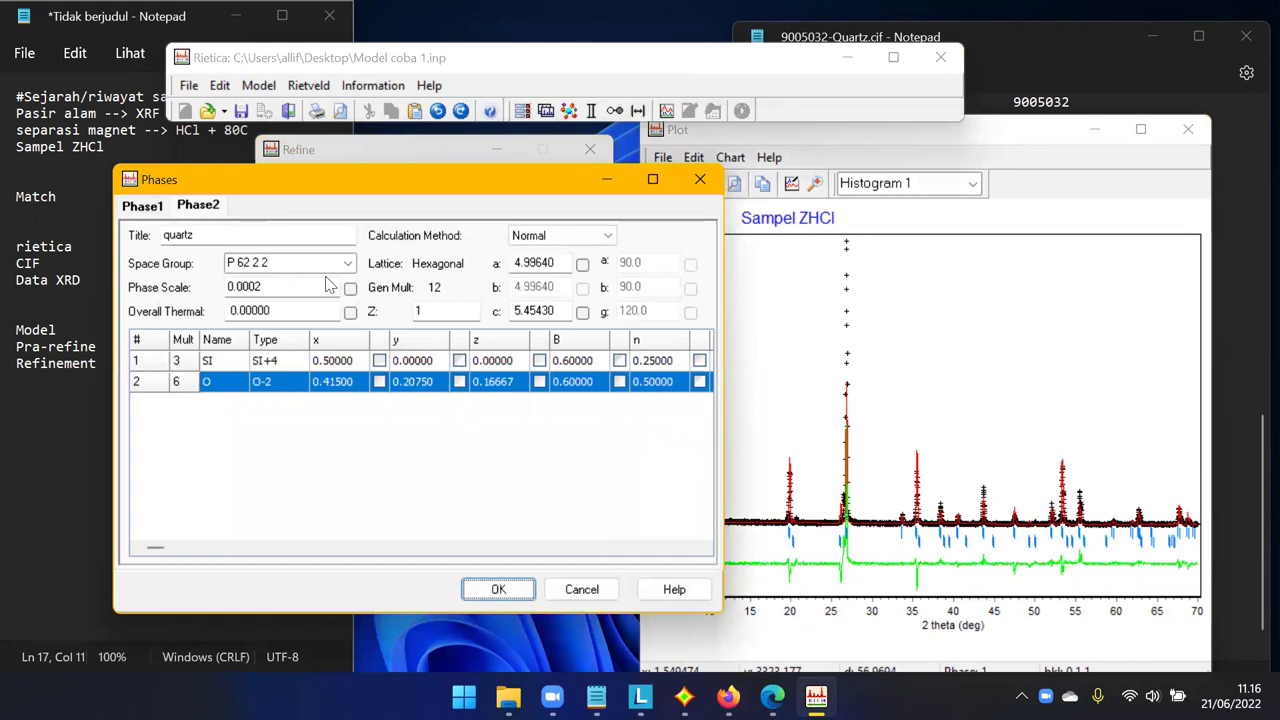
pyautogui.click(350, 288)
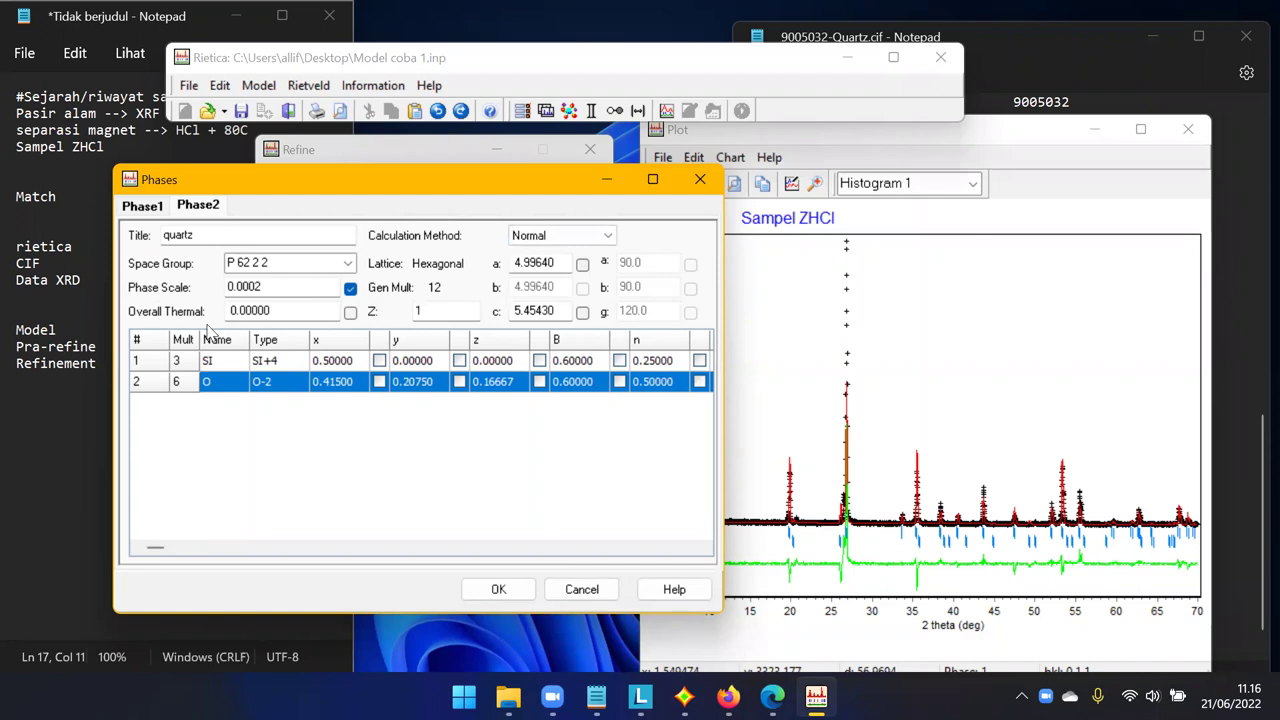
pyautogui.click(498, 590)
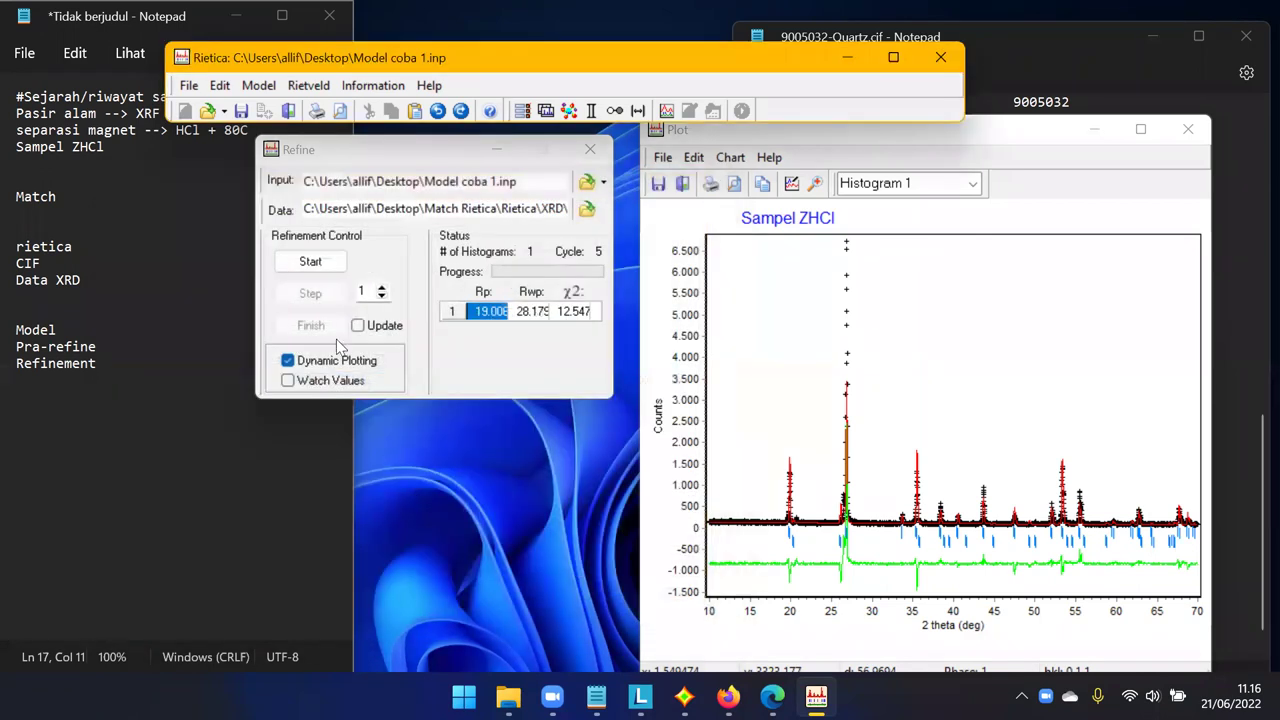
# Run six refinement cycles with the quartz scale released and finish the refinement with the parameter update.
pyautogui.click(312, 262)
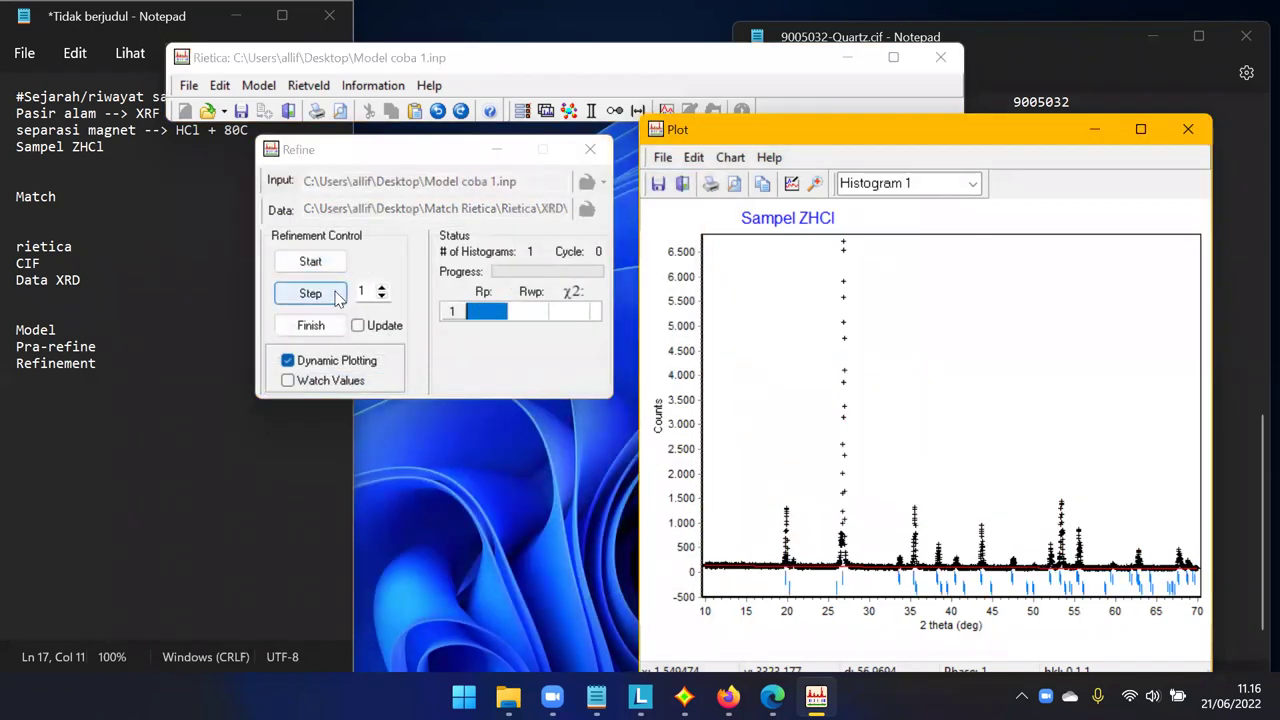
pyautogui.click(337, 297)
pyautogui.click(337, 297)
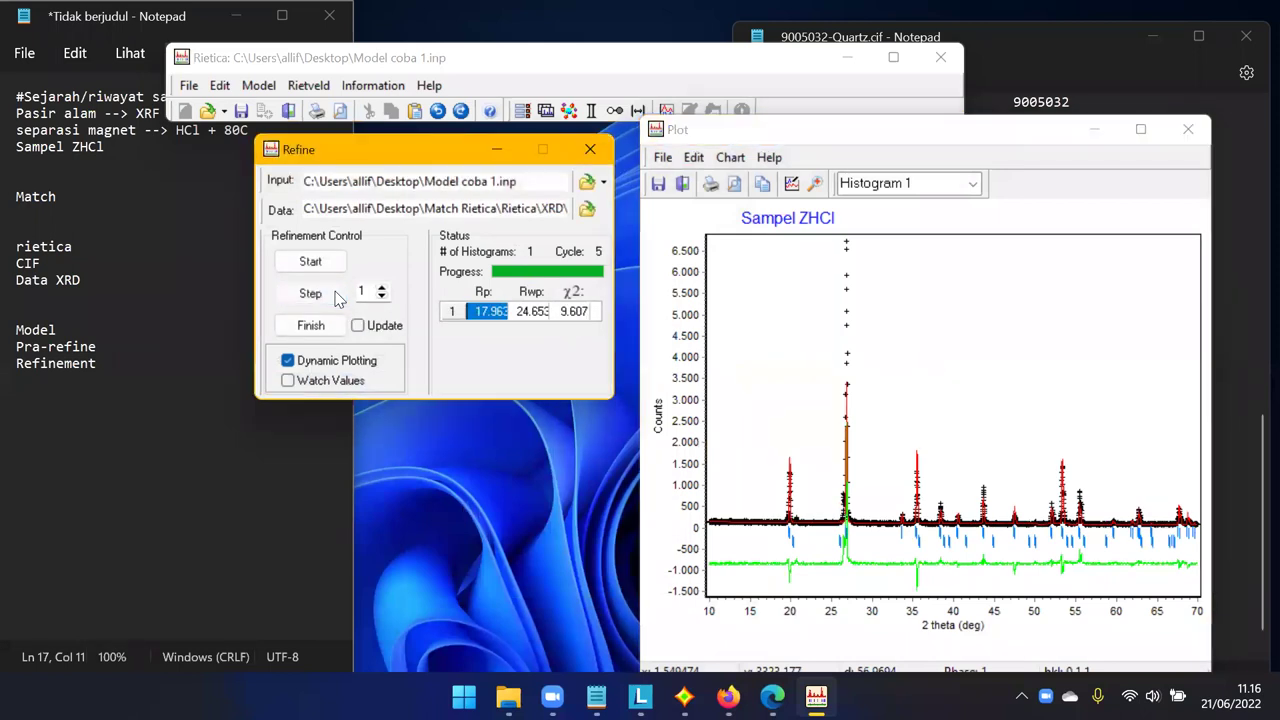
pyautogui.click(337, 297)
pyautogui.click(335, 326)
pyautogui.click(372, 328)
pyautogui.click(375, 337)
# Inspect the fit around 20° 2 theta and enable refinement of lattice parameter a for the quartz phase.
pyautogui.click(788, 496)
pyautogui.moveTo(820, 546); pyautogui.dragTo(820, 546)
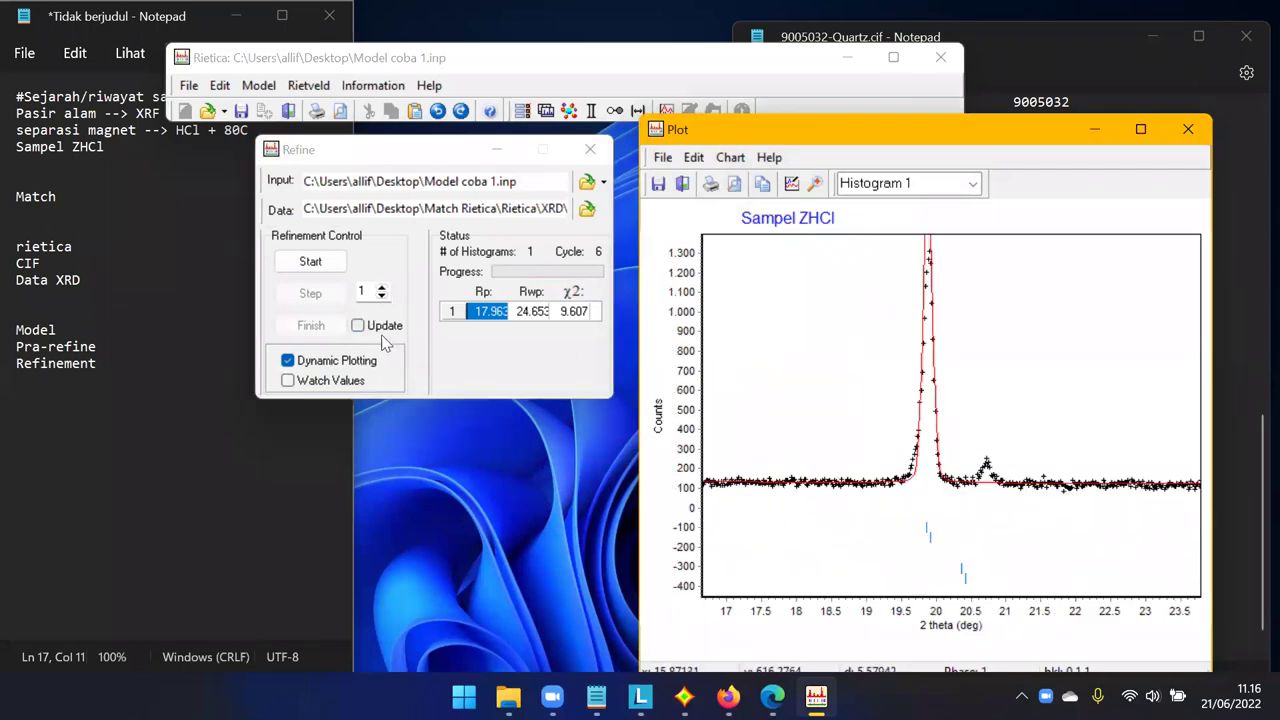
pyautogui.click(568, 111)
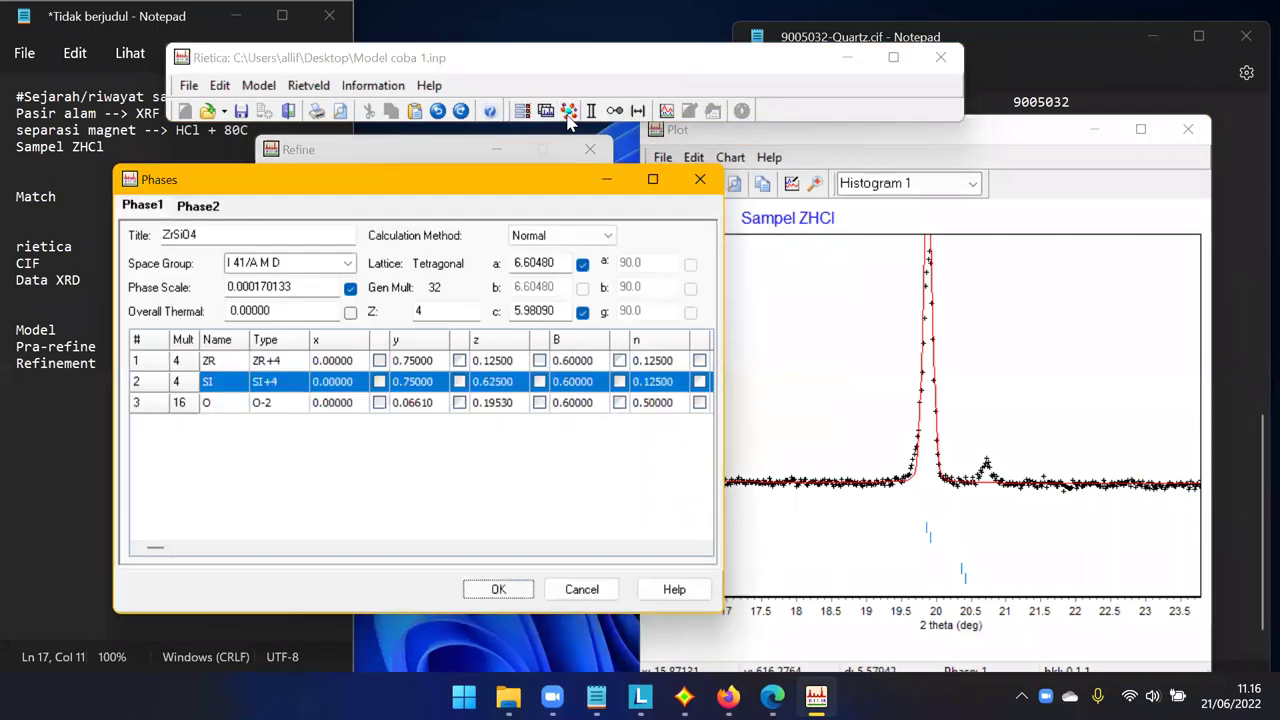
pyautogui.click(198, 206)
pyautogui.click(582, 265)
pyautogui.click(478, 588)
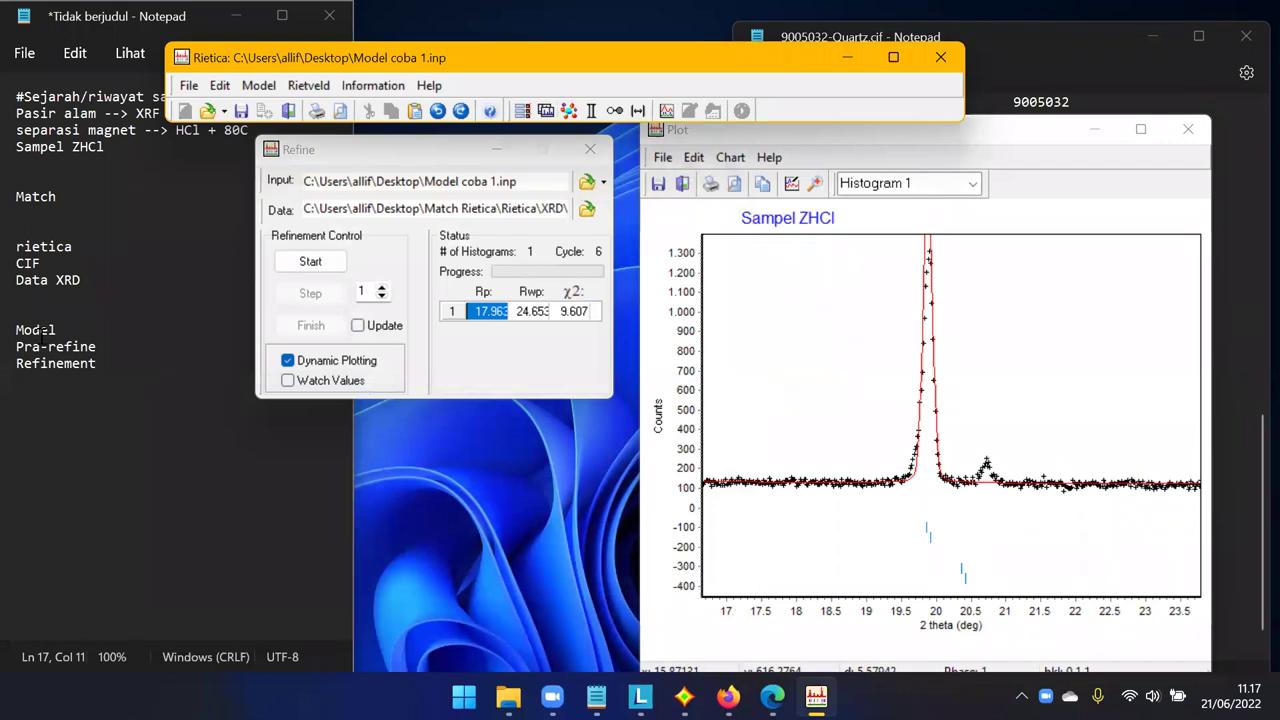
# Run 12 refinement cycles with quartz lattice parameter a released and finish the refinement with the parameter update.
pyautogui.click(311, 263)
pyautogui.click(310, 293)
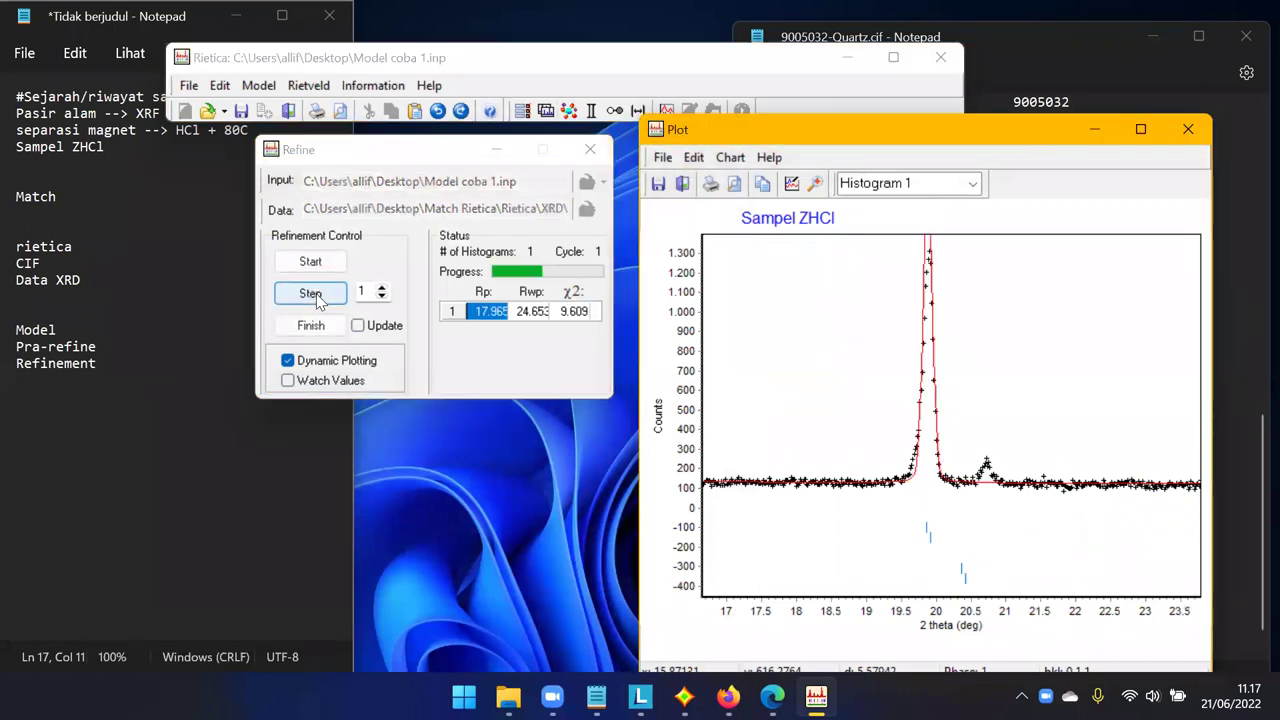
pyautogui.click(328, 292)
pyautogui.click(330, 293)
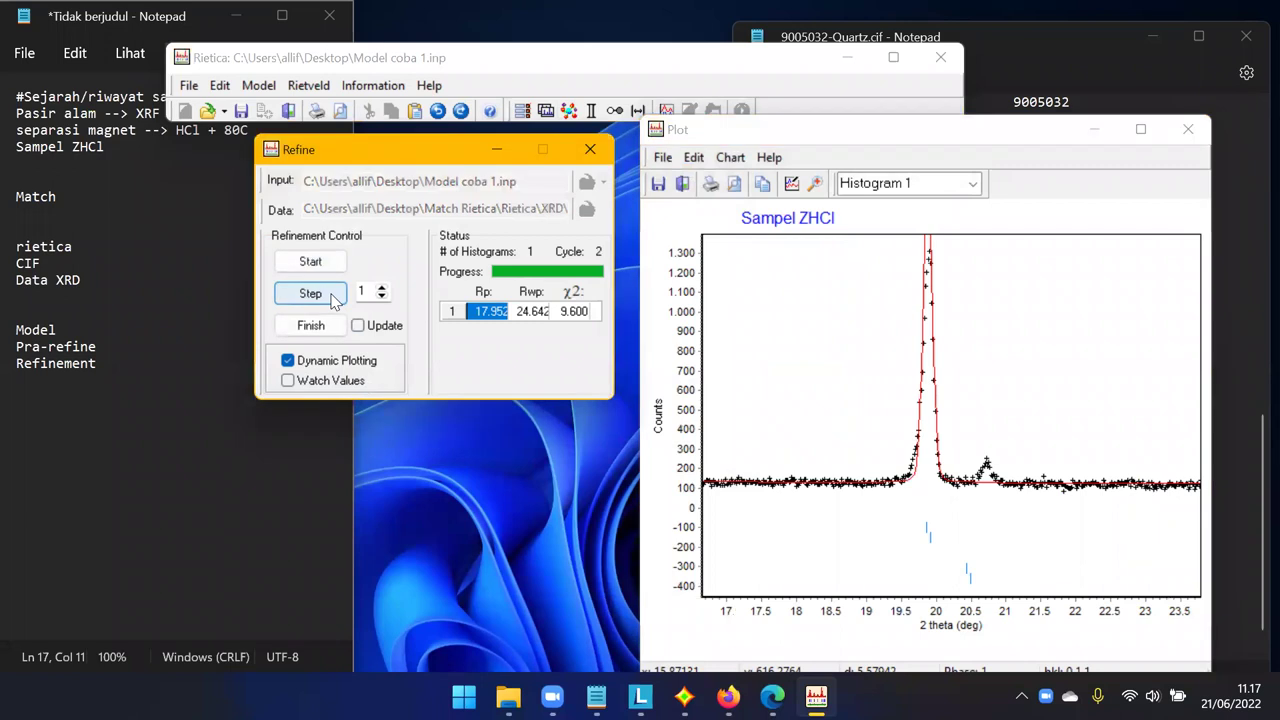
pyautogui.click(312, 293)
pyautogui.click(312, 293)
pyautogui.click(312, 293)
pyautogui.click(312, 293)
pyautogui.click(333, 299)
pyautogui.click(333, 299)
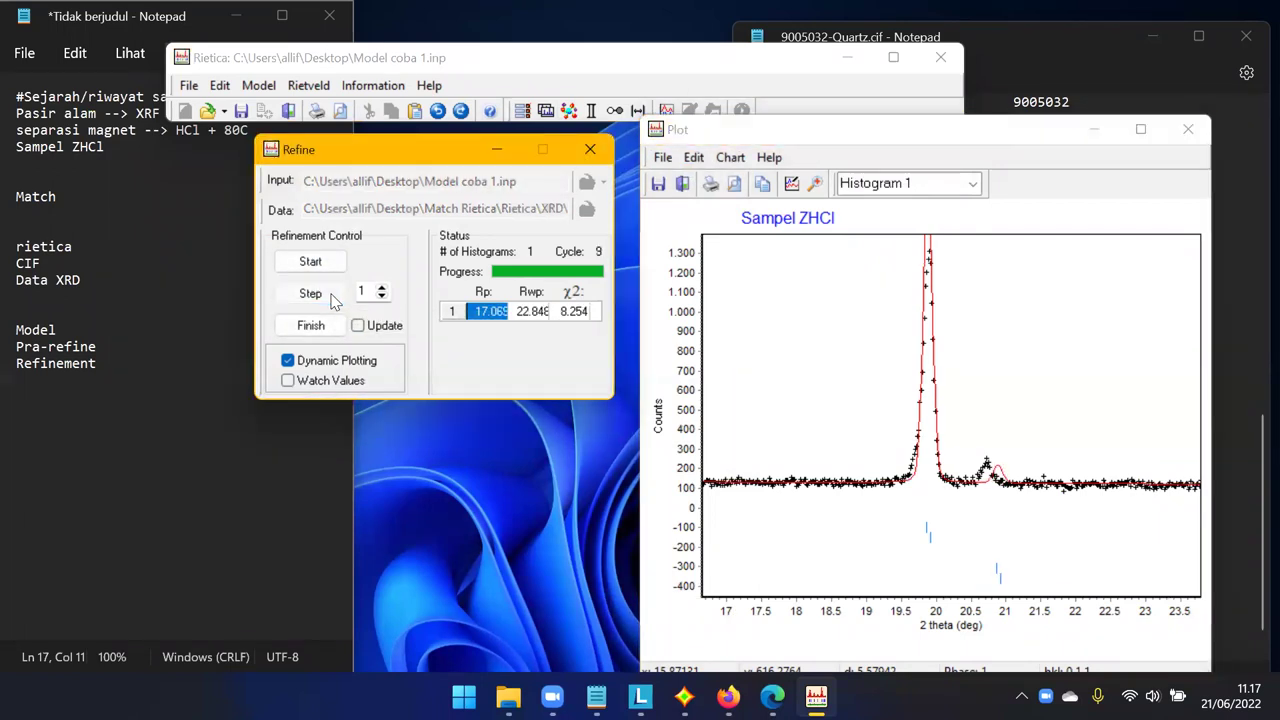
pyautogui.click(333, 299)
pyautogui.click(333, 297)
pyautogui.click(333, 297)
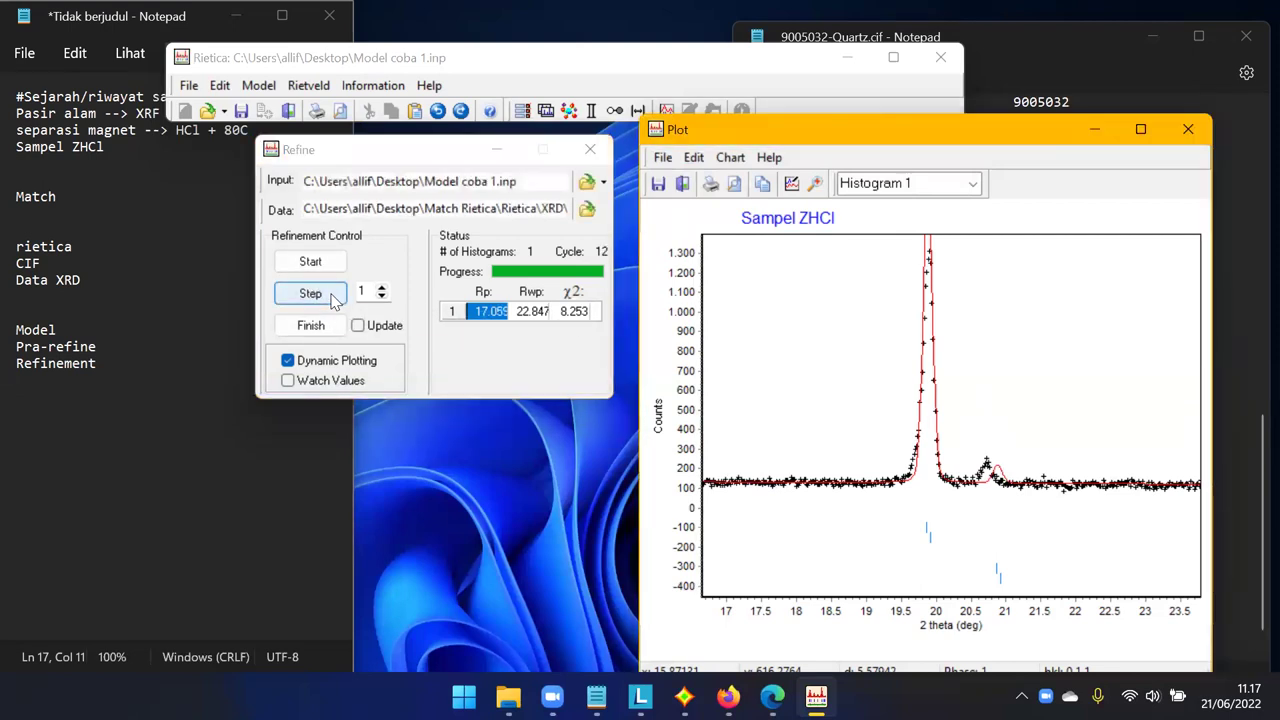
pyautogui.click(338, 326)
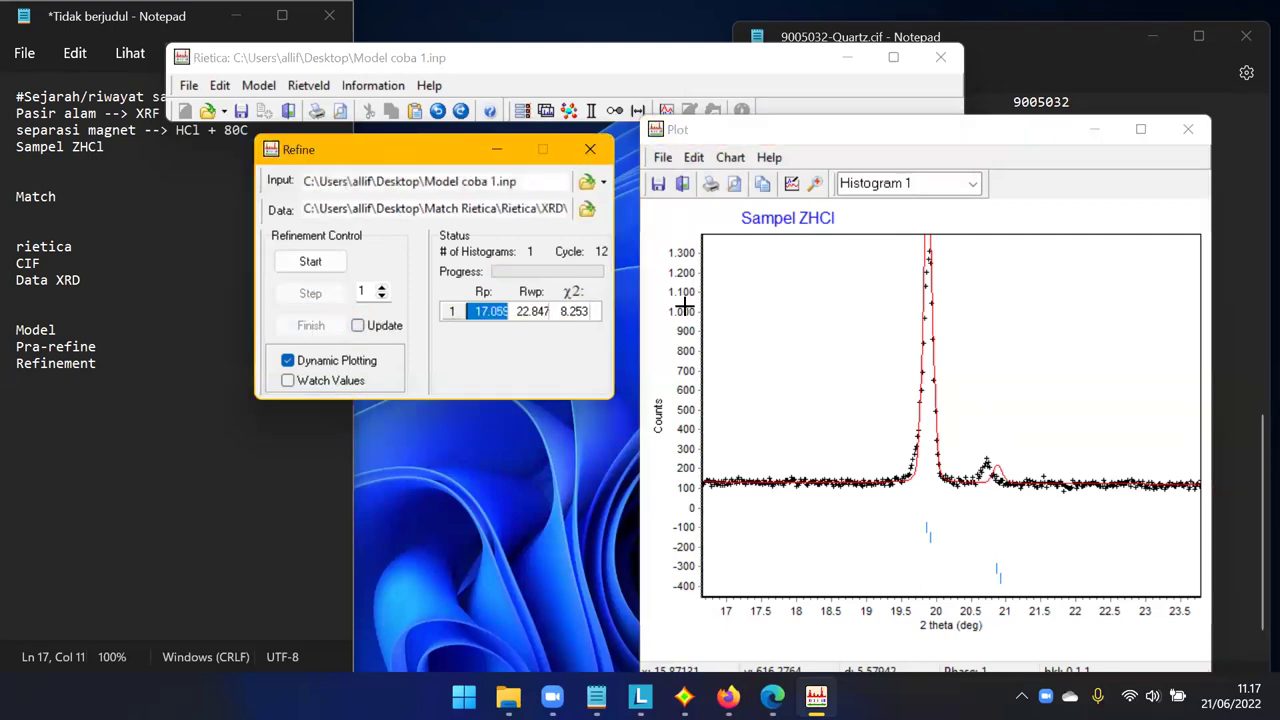
# Restore the full plot range and enable refinement of lattice parameter c for the quartz phase.
pyautogui.rightClick(792, 307)
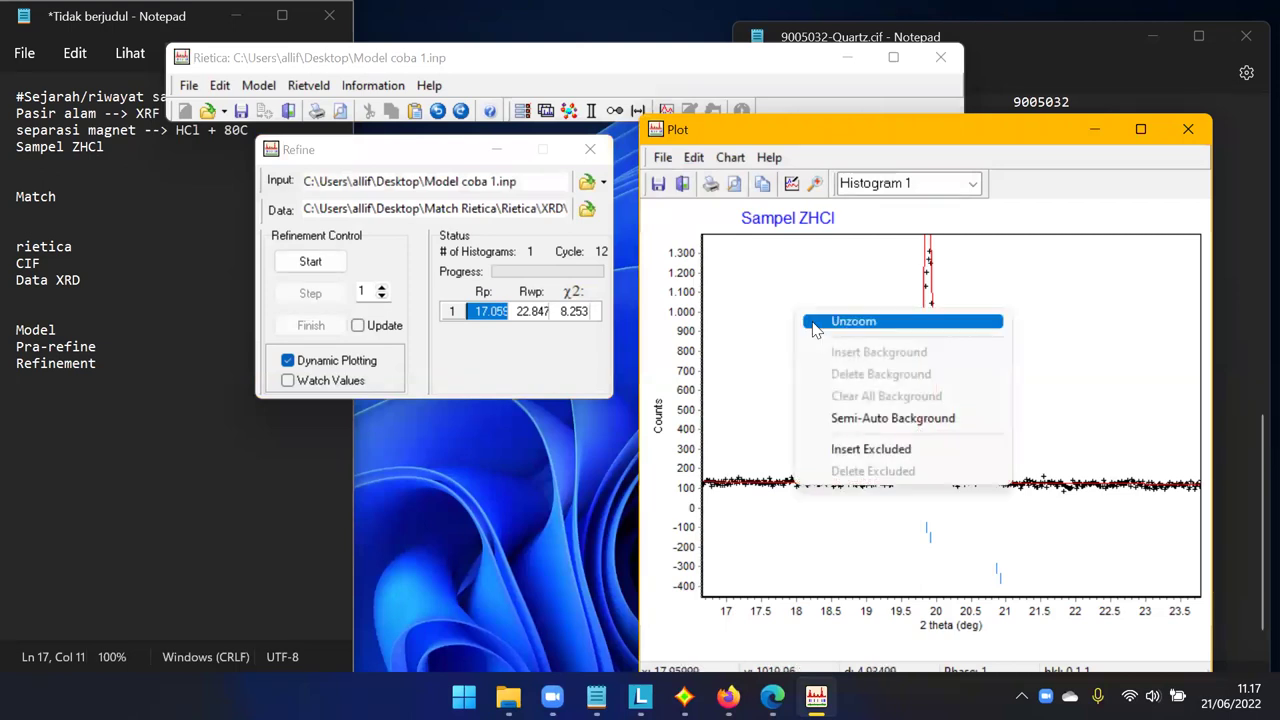
pyautogui.click(820, 318)
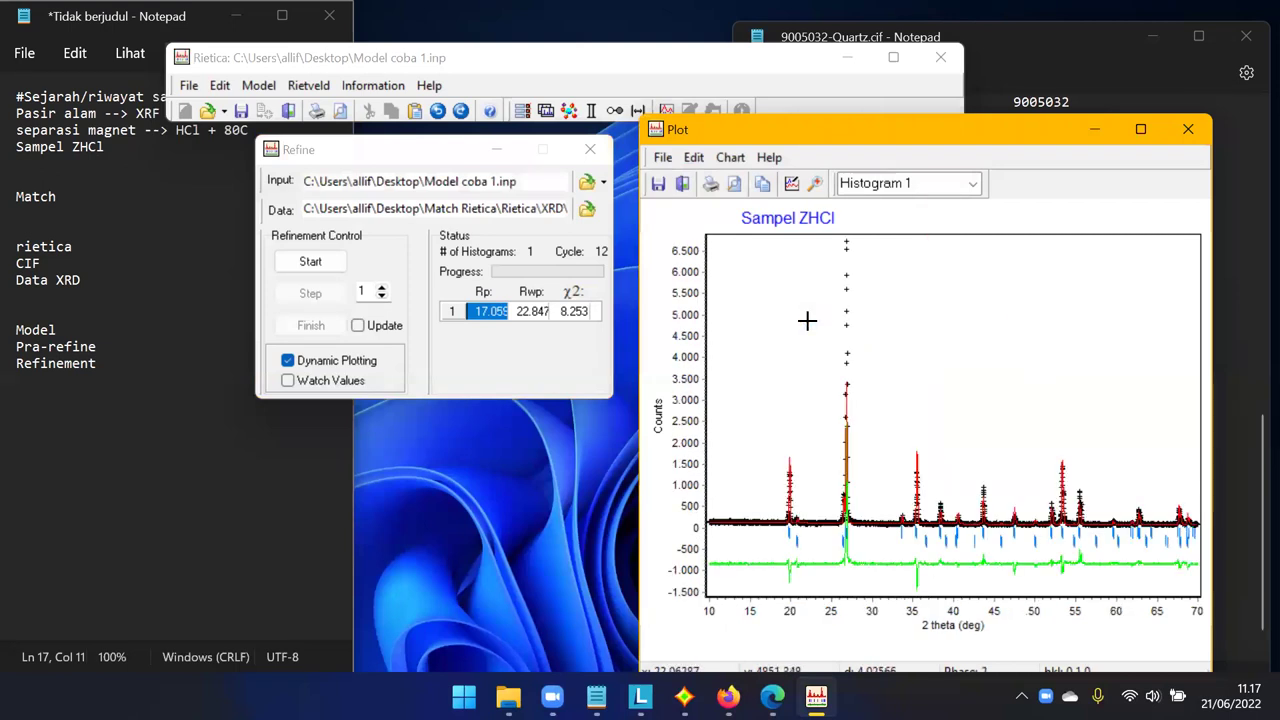
pyautogui.click(568, 110)
pyautogui.click(198, 205)
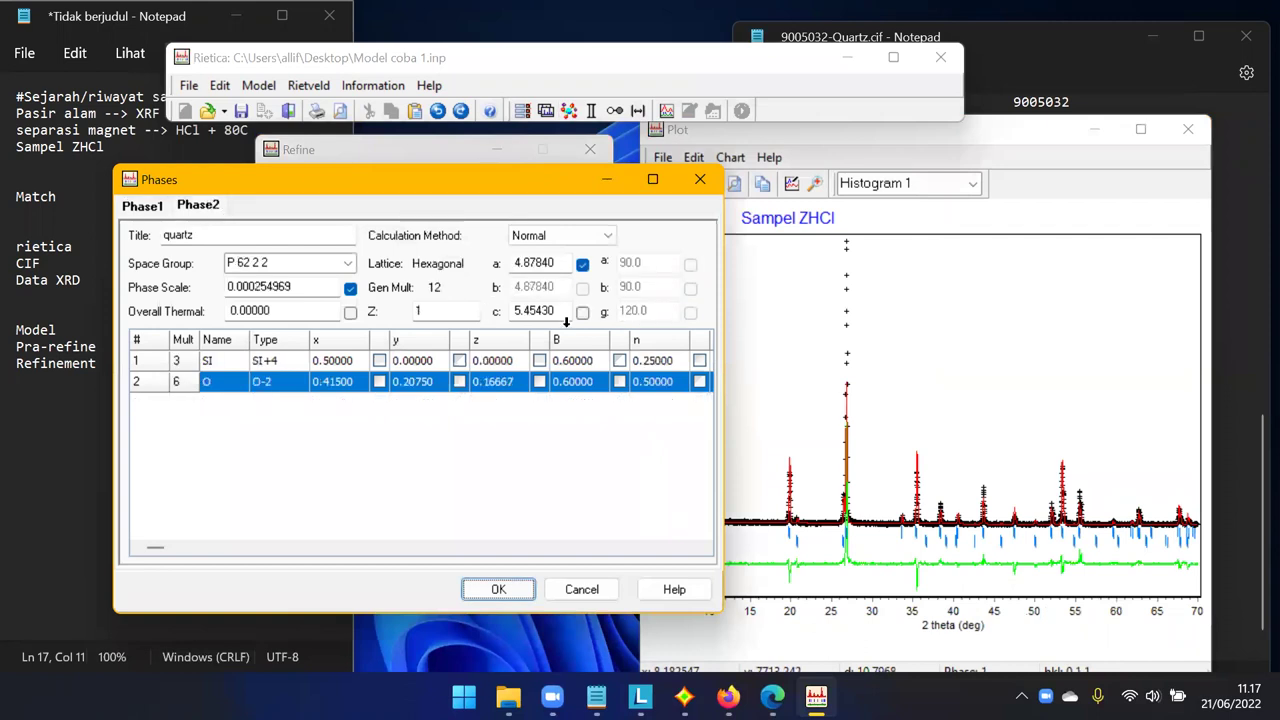
pyautogui.click(497, 589)
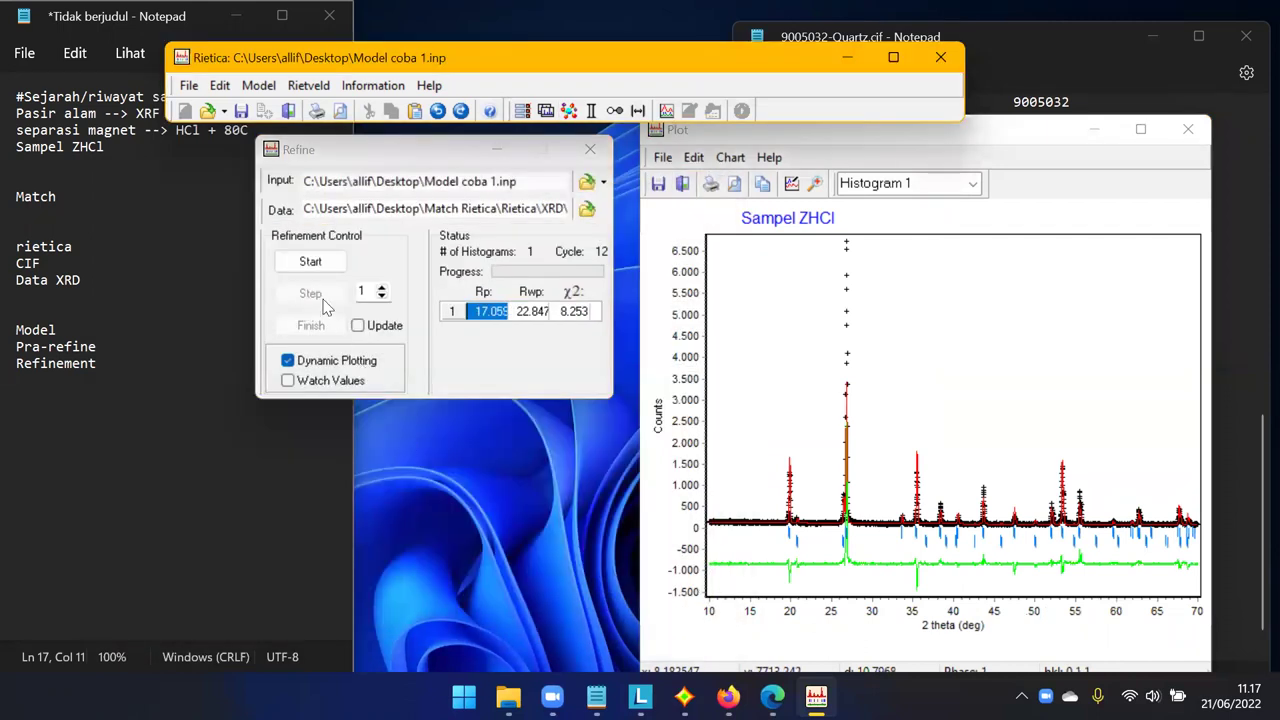
# Run 13 refinement cycles with quartz lattice parameter c released and finish the refinement with the parameter update.
pyautogui.click(322, 268)
pyautogui.click(331, 293)
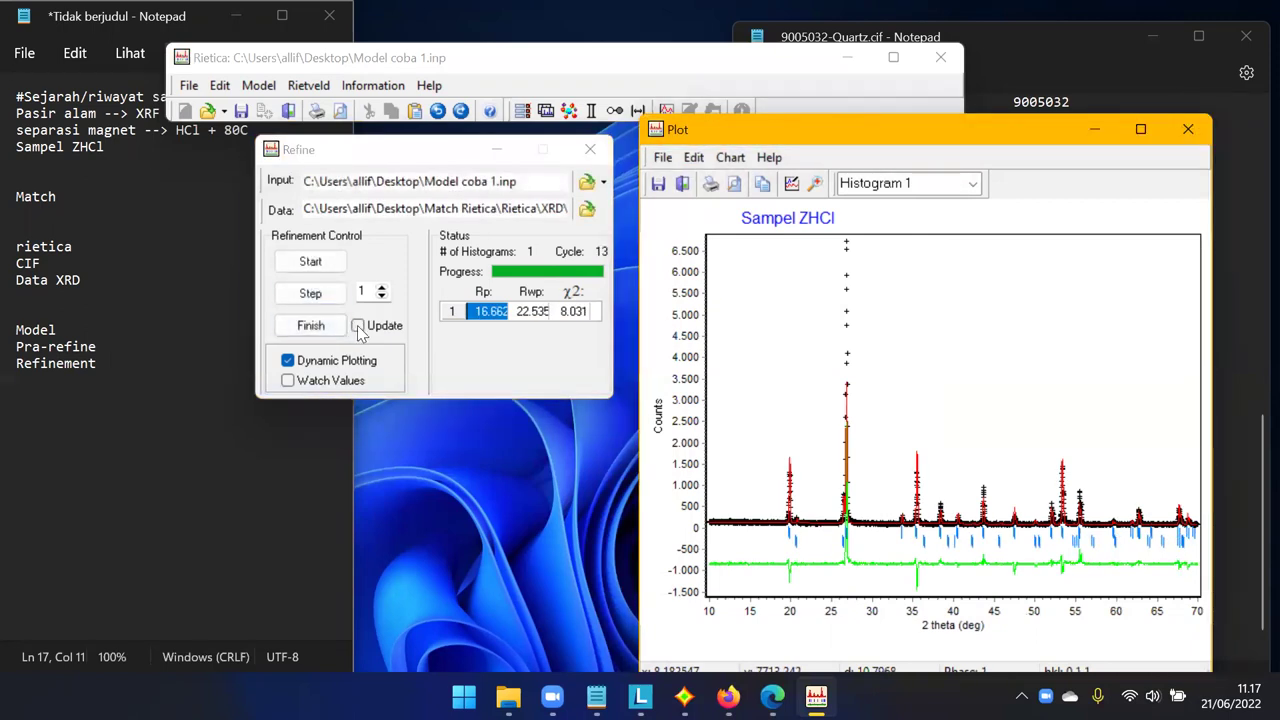
pyautogui.click(310, 325)
# Examine the fitted peaks near 27° 2 theta and review the histogram settings and both phases' refined parameters.
pyautogui.click(820, 480)
pyautogui.moveTo(820, 480); pyautogui.dragTo(869, 543)
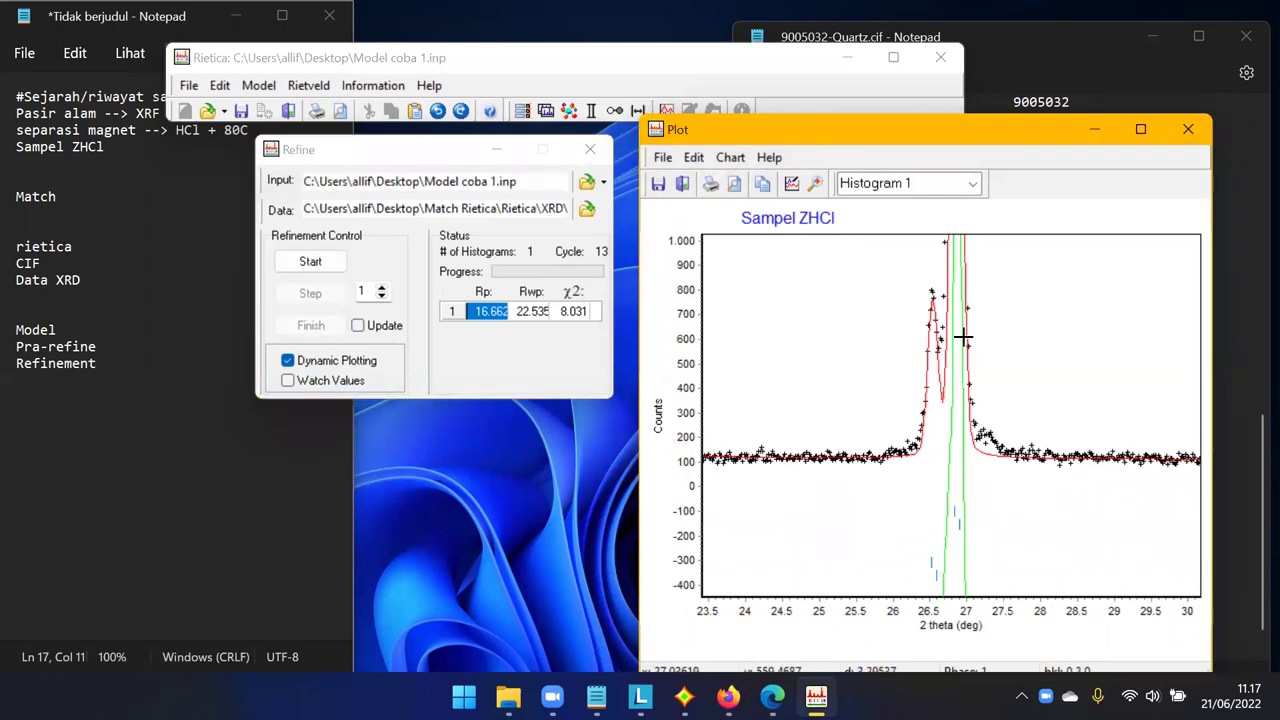
pyautogui.rightClick(845, 341)
pyautogui.click(852, 348)
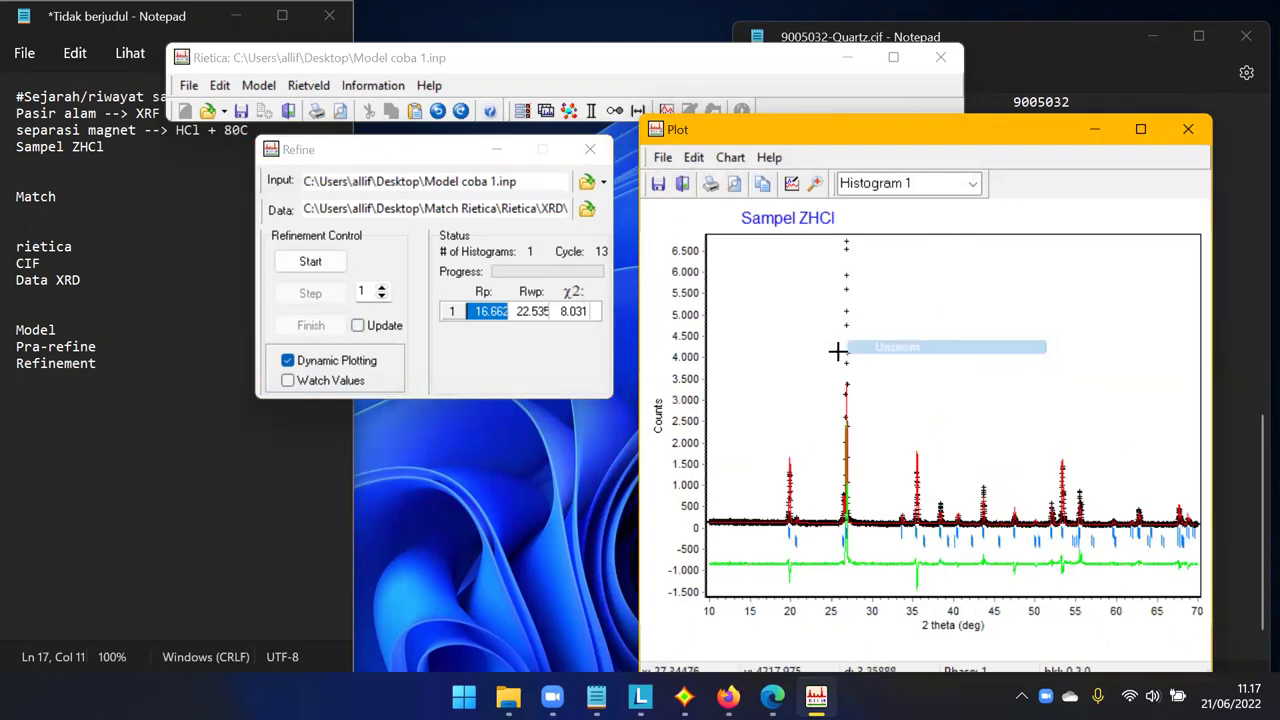
pyautogui.click(547, 112)
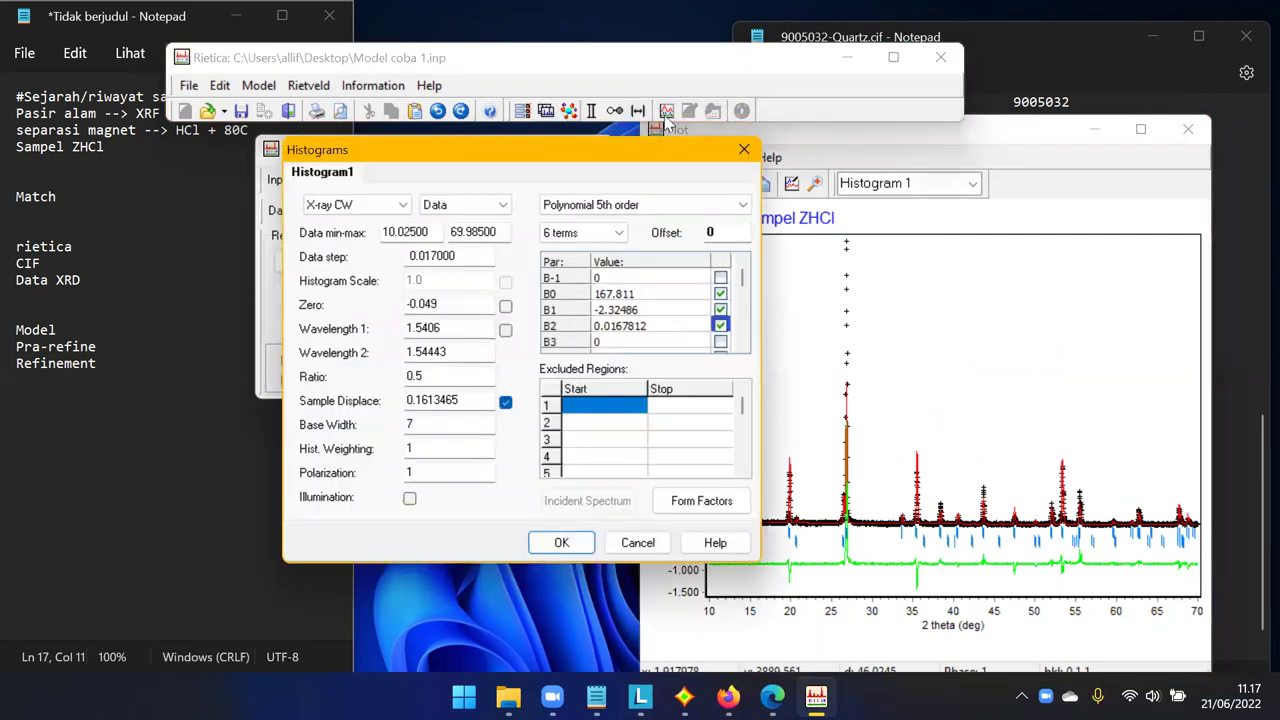
pyautogui.click(743, 150)
pyautogui.click(568, 110)
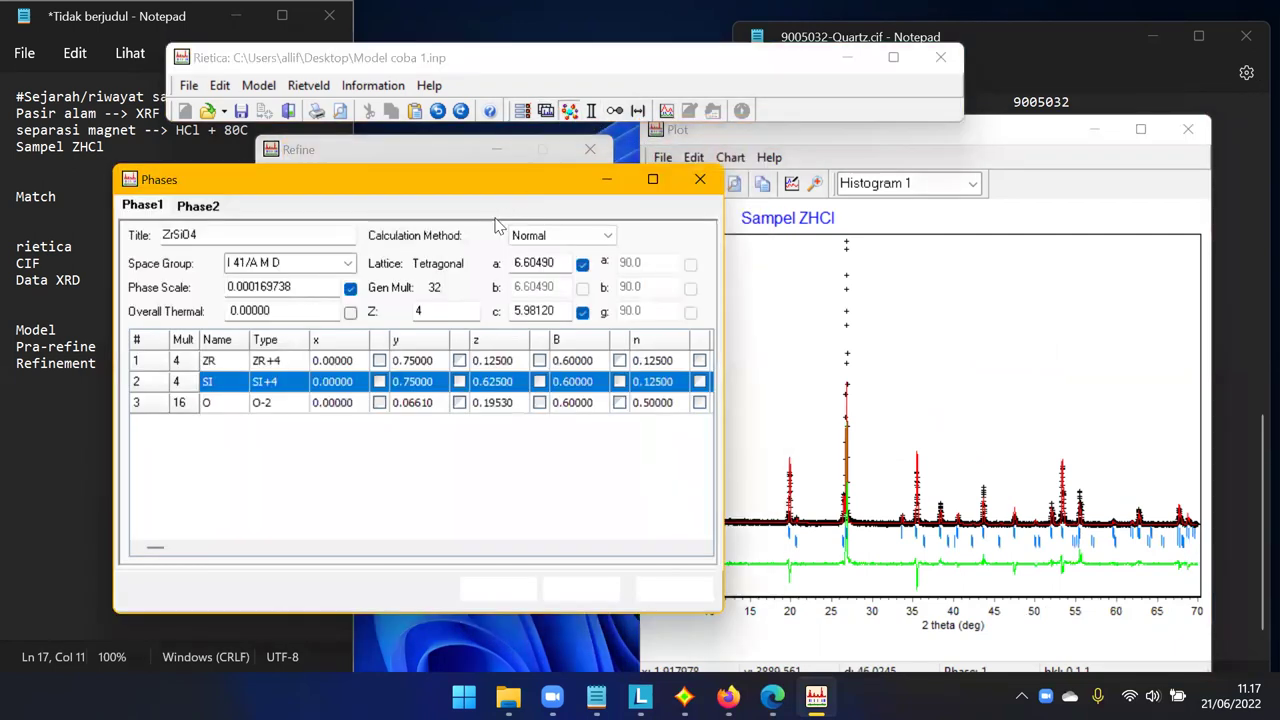
pyautogui.click(198, 206)
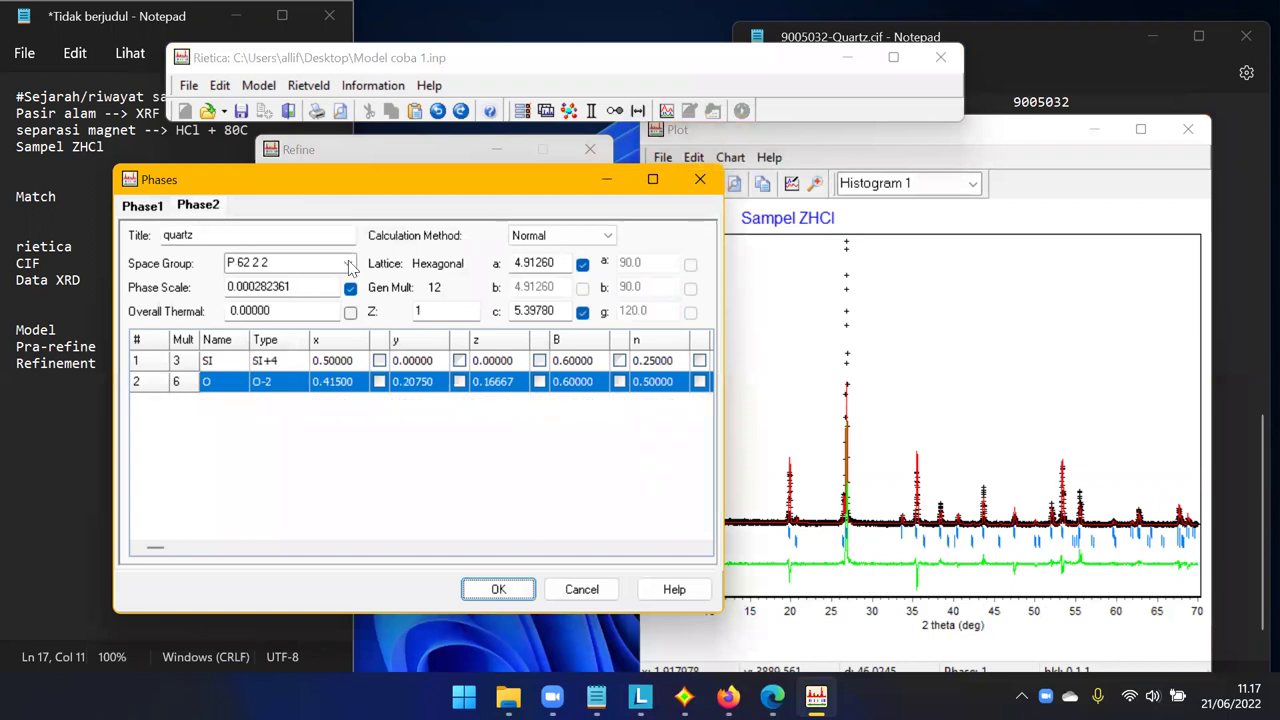
# Enable refinement of the U peak-shape parameter for the ZrSiO4 phase in the sample settings.
pyautogui.click(591, 111)
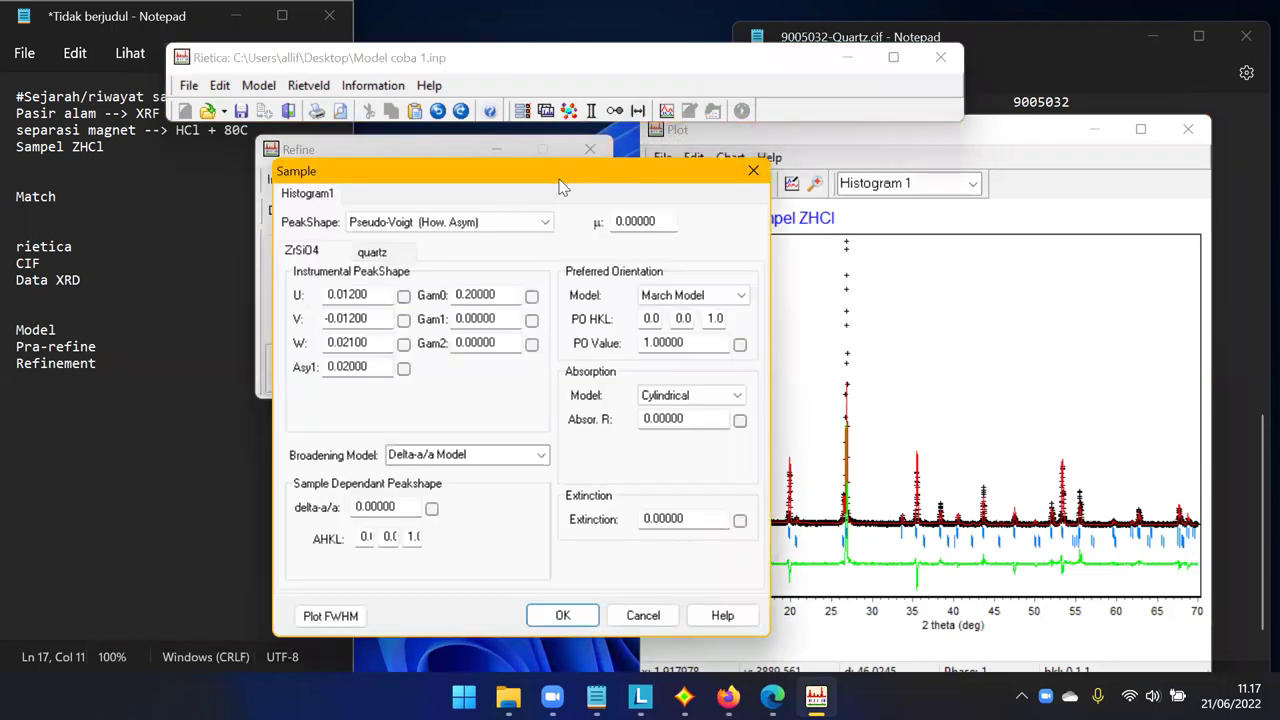
pyautogui.moveTo(533, 175); pyautogui.dragTo(509, 163)
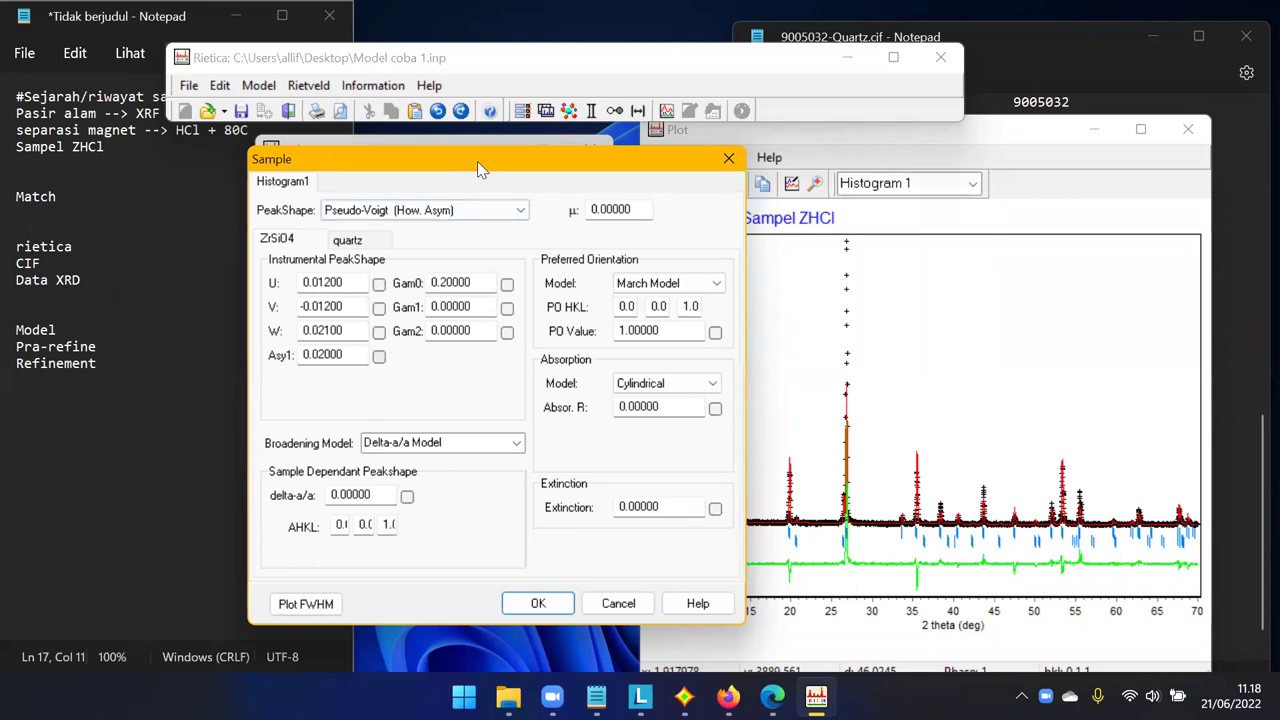
pyautogui.moveTo(477, 161); pyautogui.dragTo(379, 166)
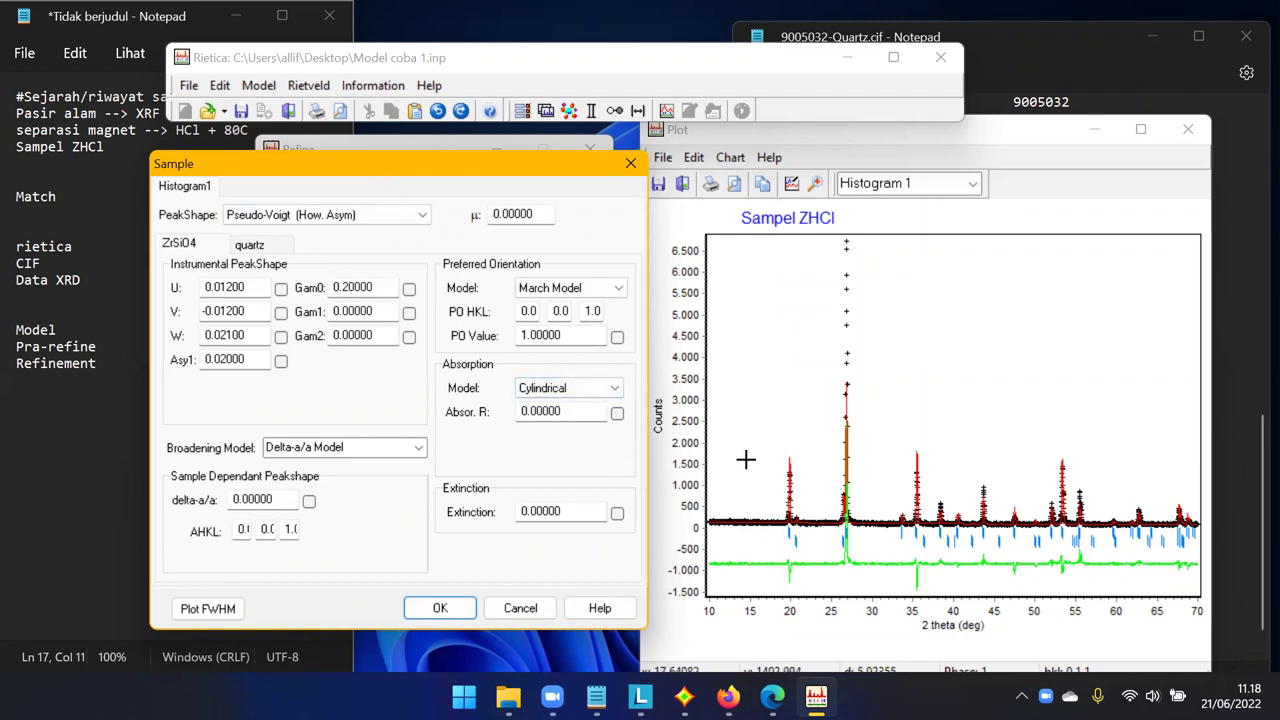
pyautogui.click(282, 289)
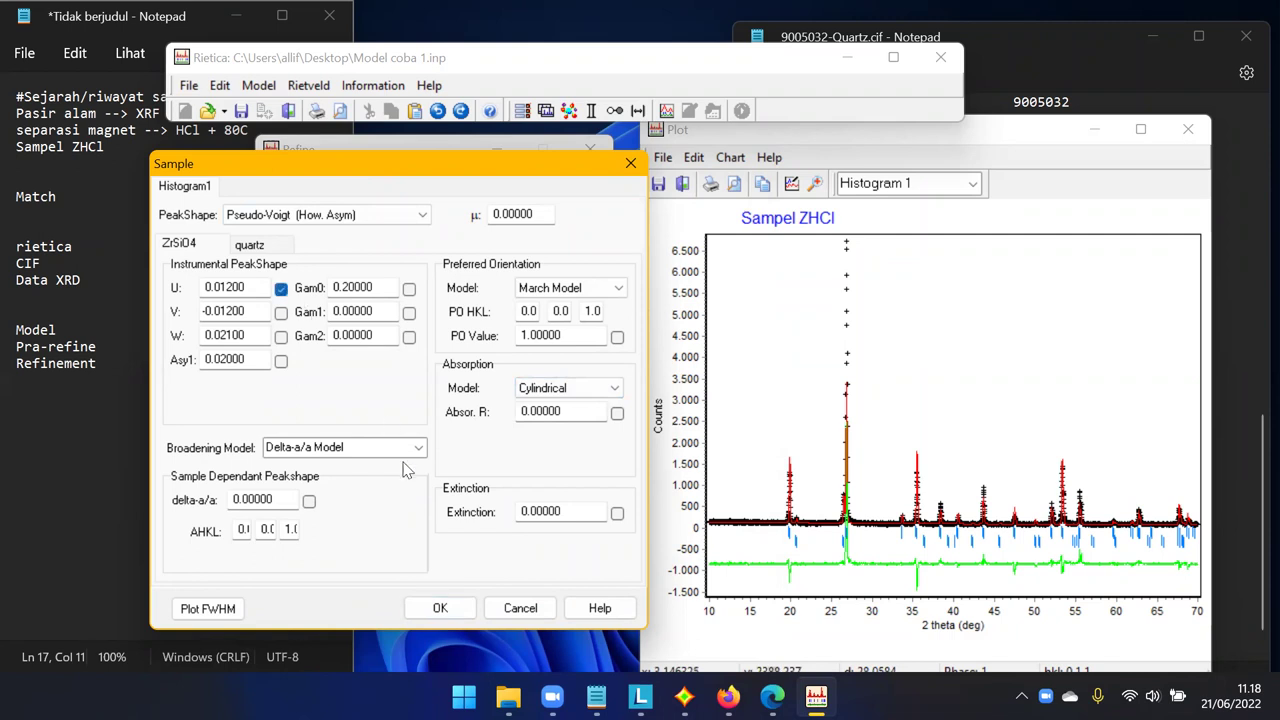
pyautogui.click(441, 606)
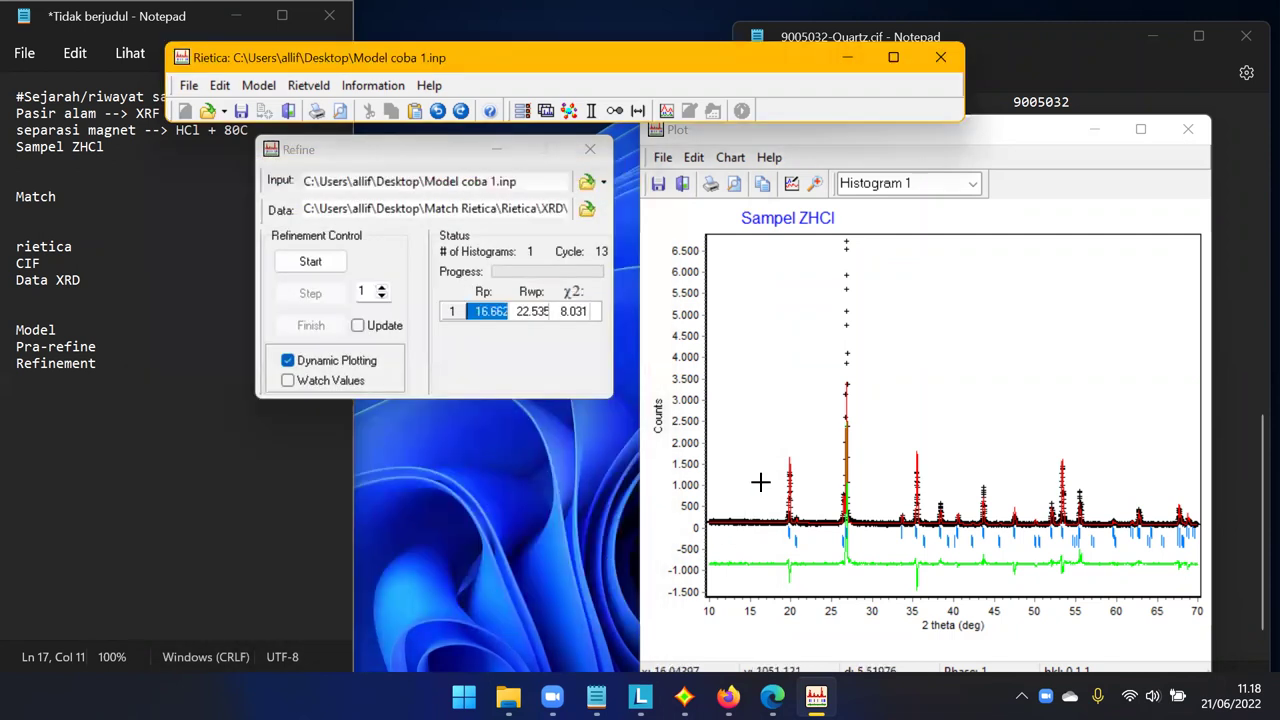
# Run nine refinement cycles with the ZrSiO4 U parameter released, viewing the peak near 20° 2 theta, and finish with the parameter update.
pyautogui.moveTo(762, 447); pyautogui.dragTo(834, 554)
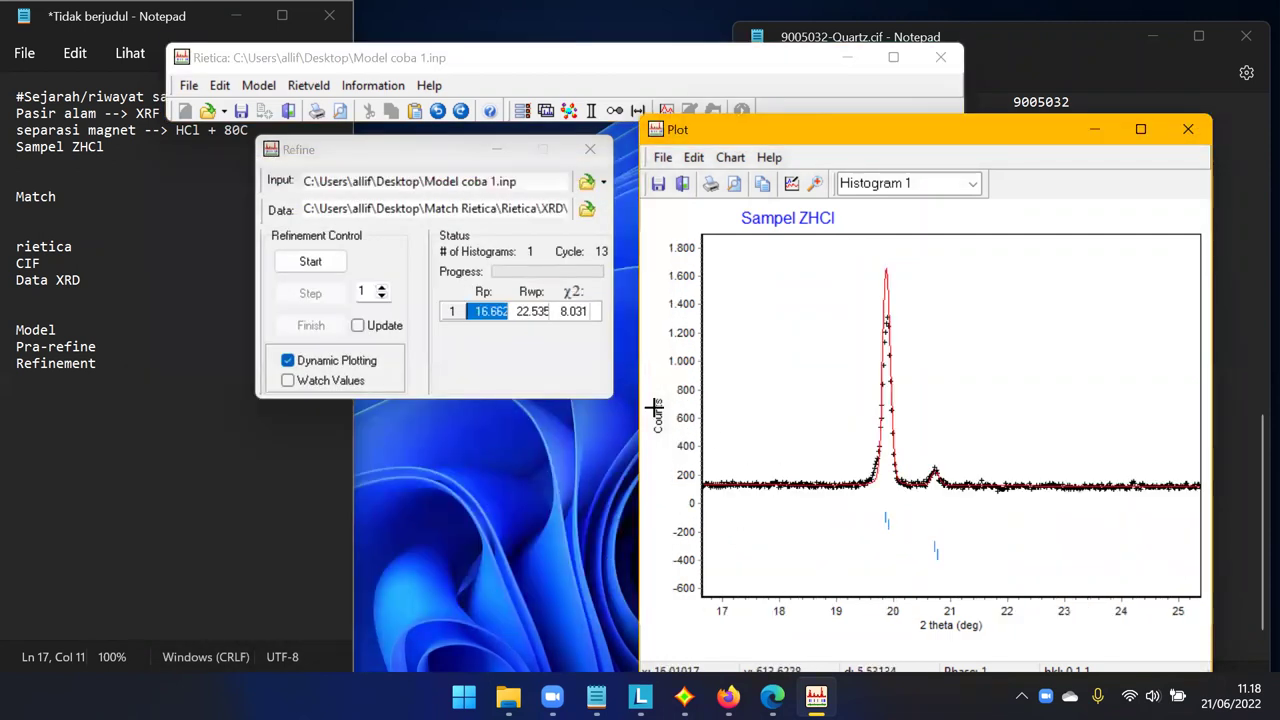
pyautogui.click(310, 262)
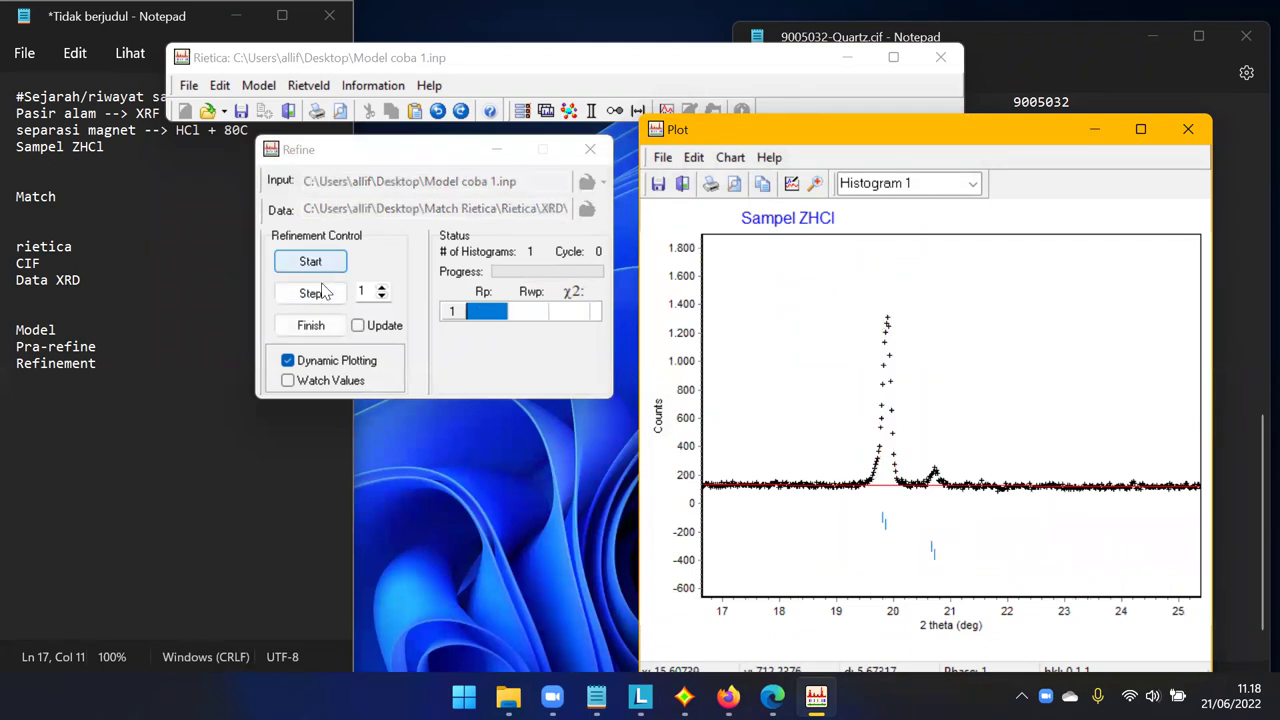
pyautogui.click(321, 296)
pyautogui.click(321, 296)
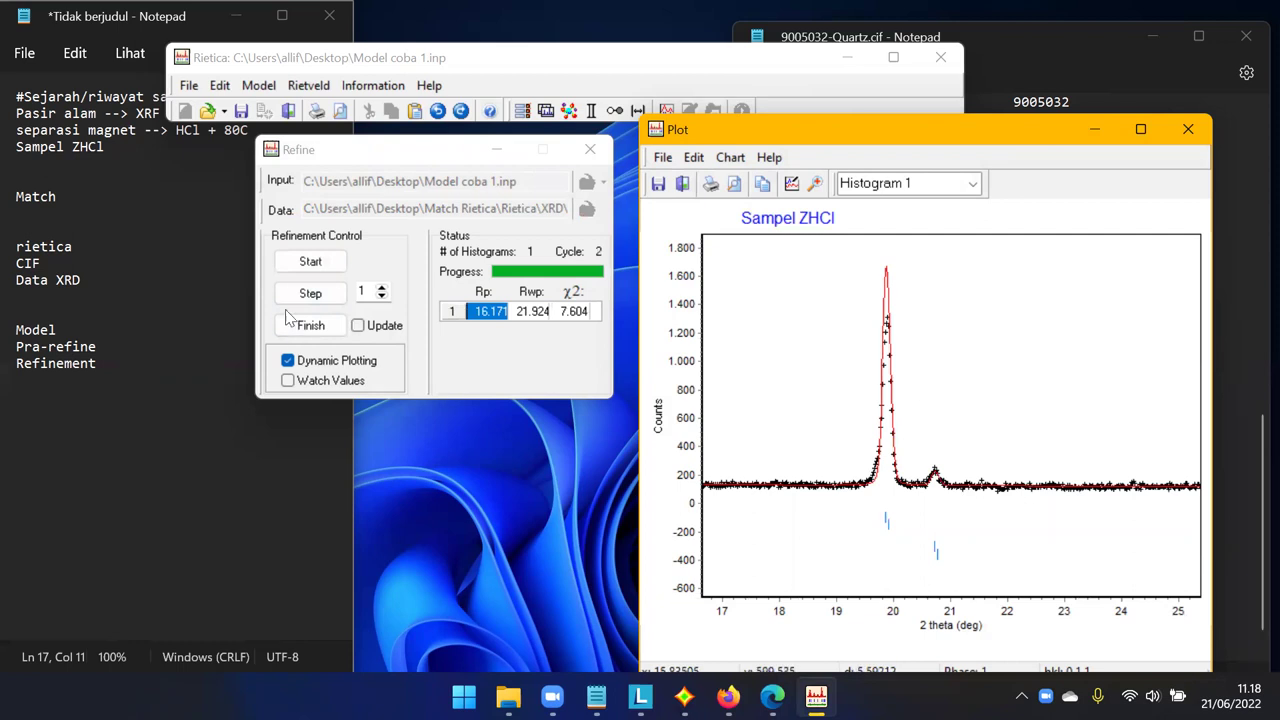
pyautogui.click(306, 296)
pyautogui.click(306, 296)
pyautogui.click(306, 296)
pyautogui.click(306, 296)
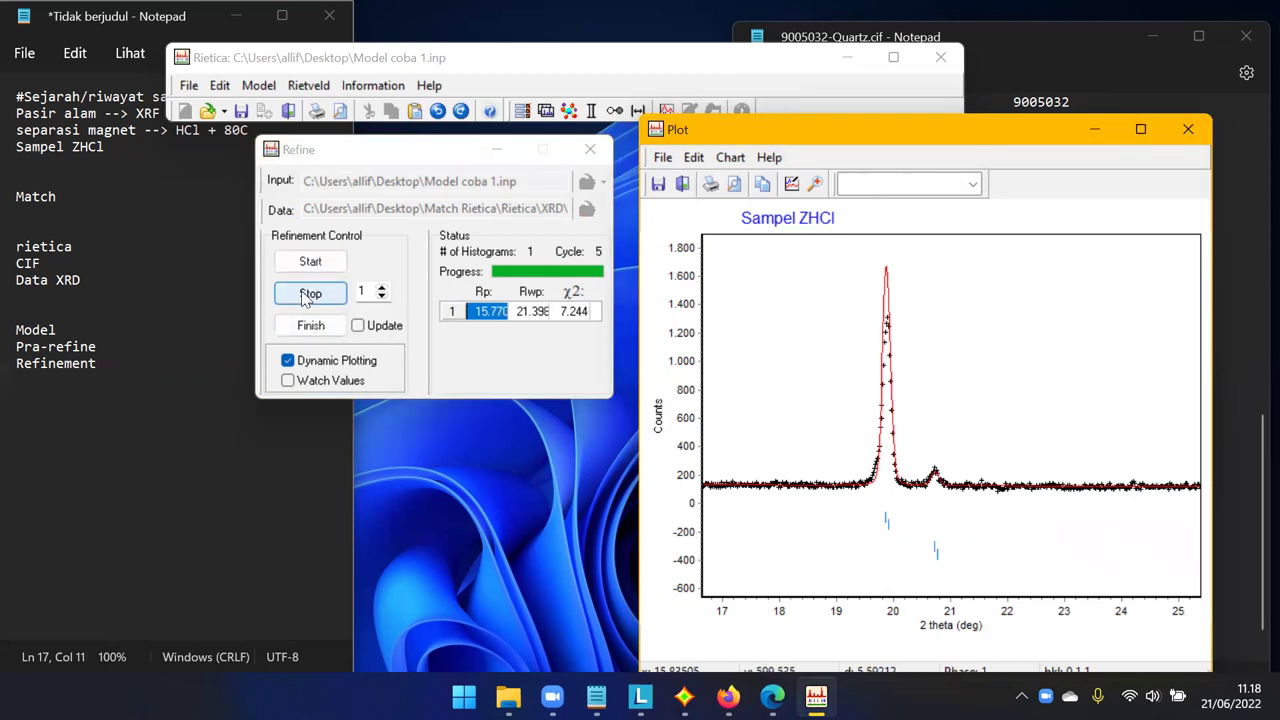
pyautogui.click(306, 296)
pyautogui.click(306, 296)
pyautogui.click(306, 296)
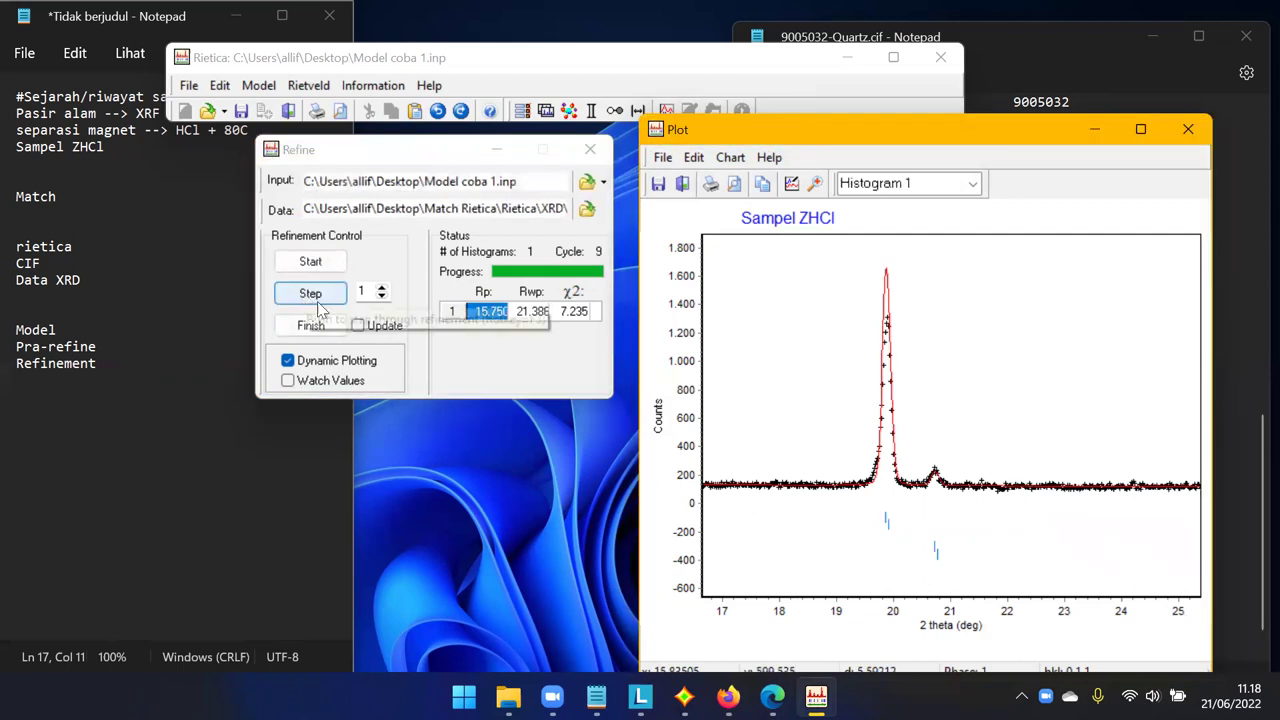
pyautogui.click(356, 326)
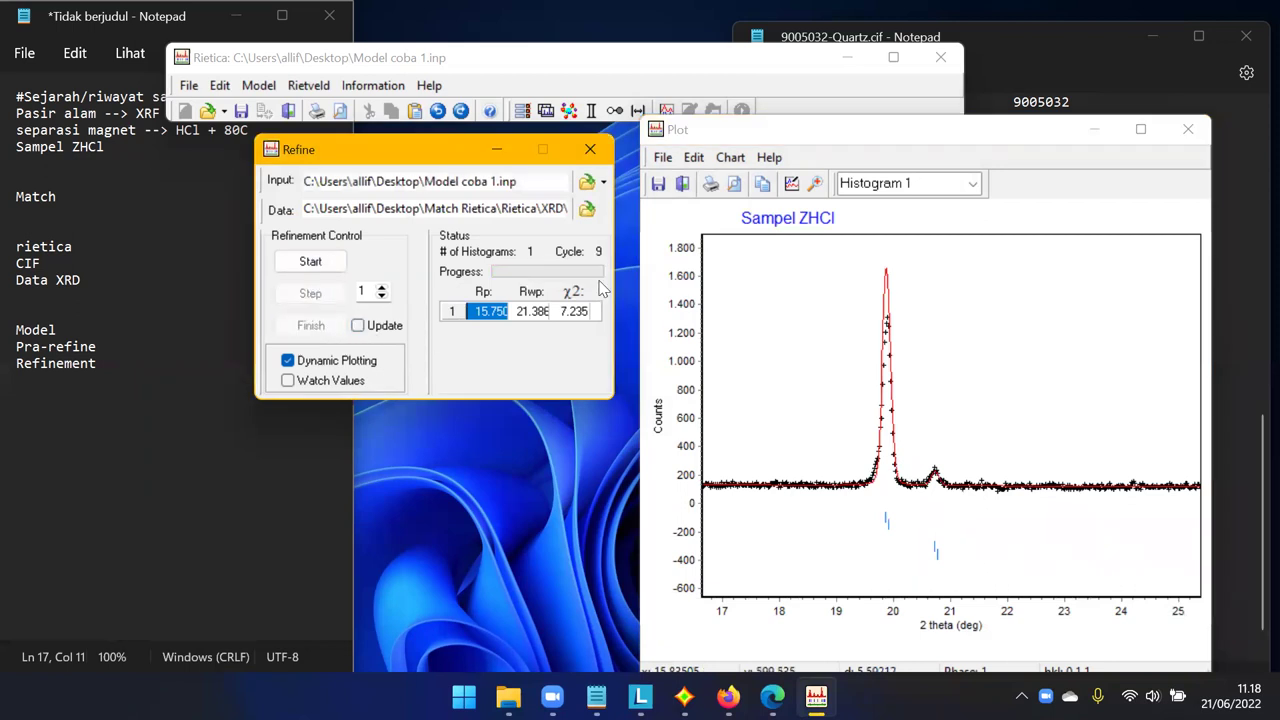
# Enable refinement of the Gam0 peak-shape parameter for the ZrSiO4 phase in the sample settings.
pyautogui.click(797, 303)
pyautogui.rightClick(780, 292)
pyautogui.click(757, 314)
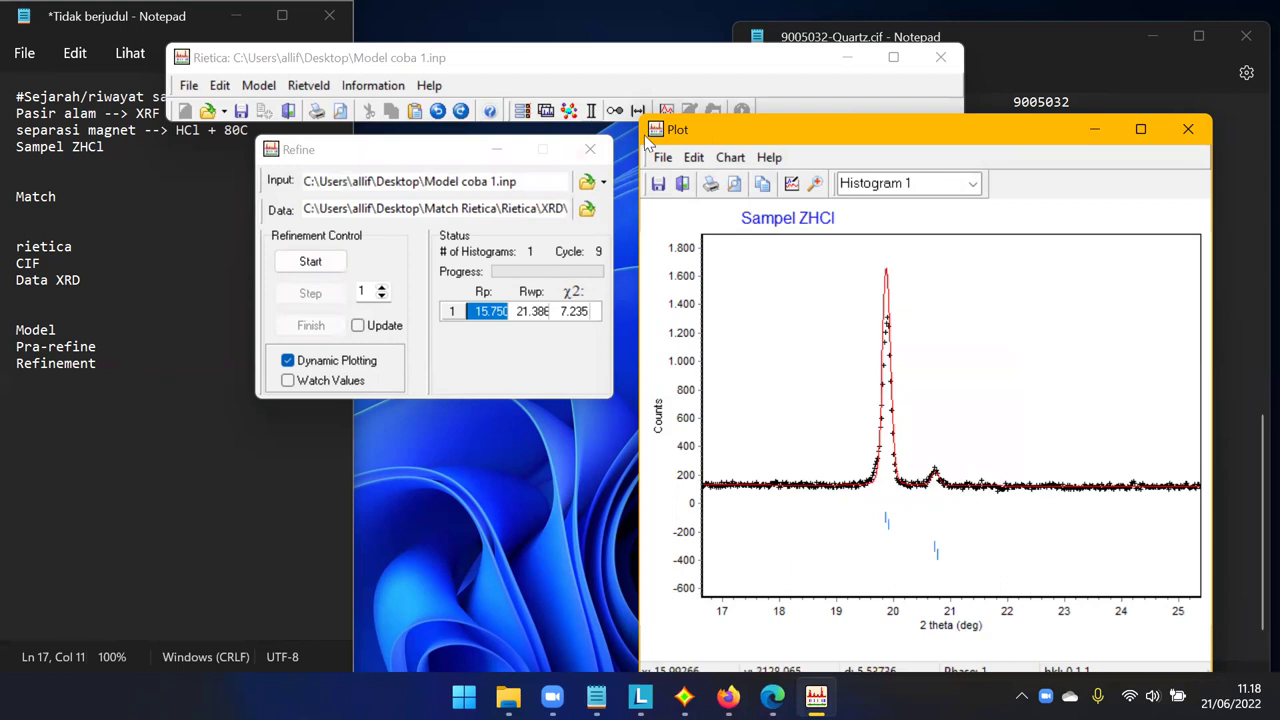
pyautogui.click(592, 111)
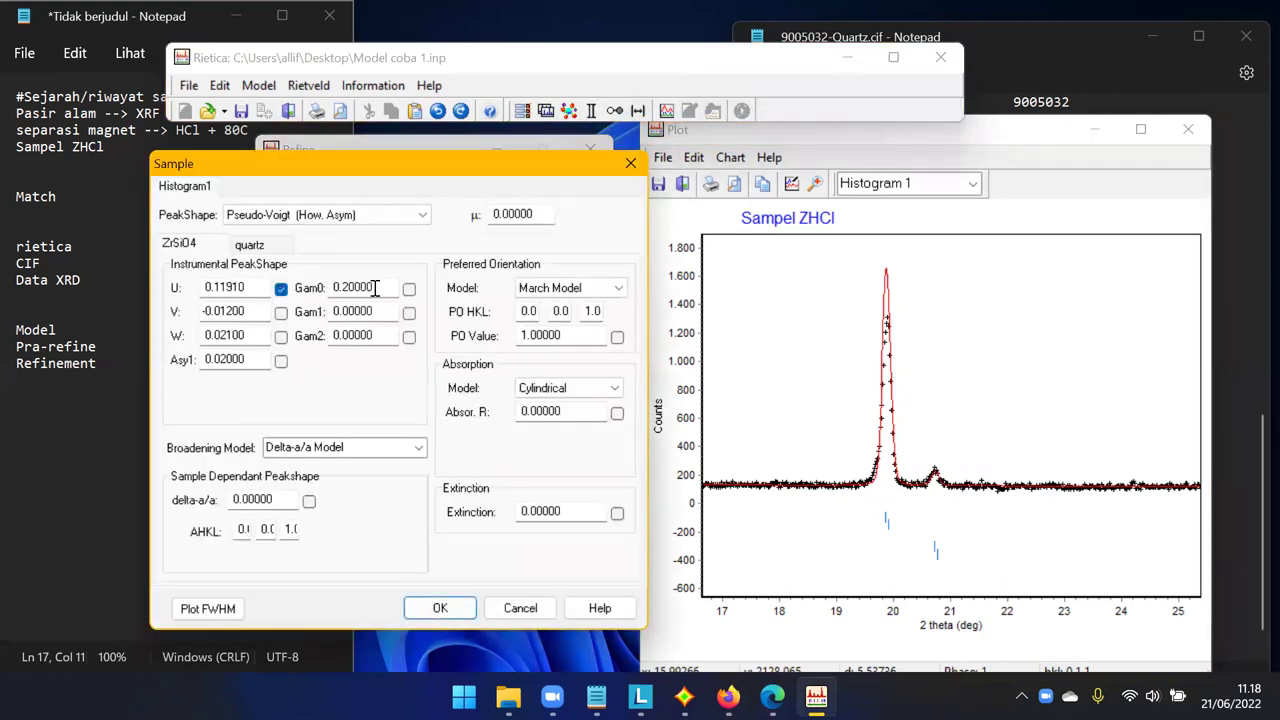
pyautogui.click(440, 608)
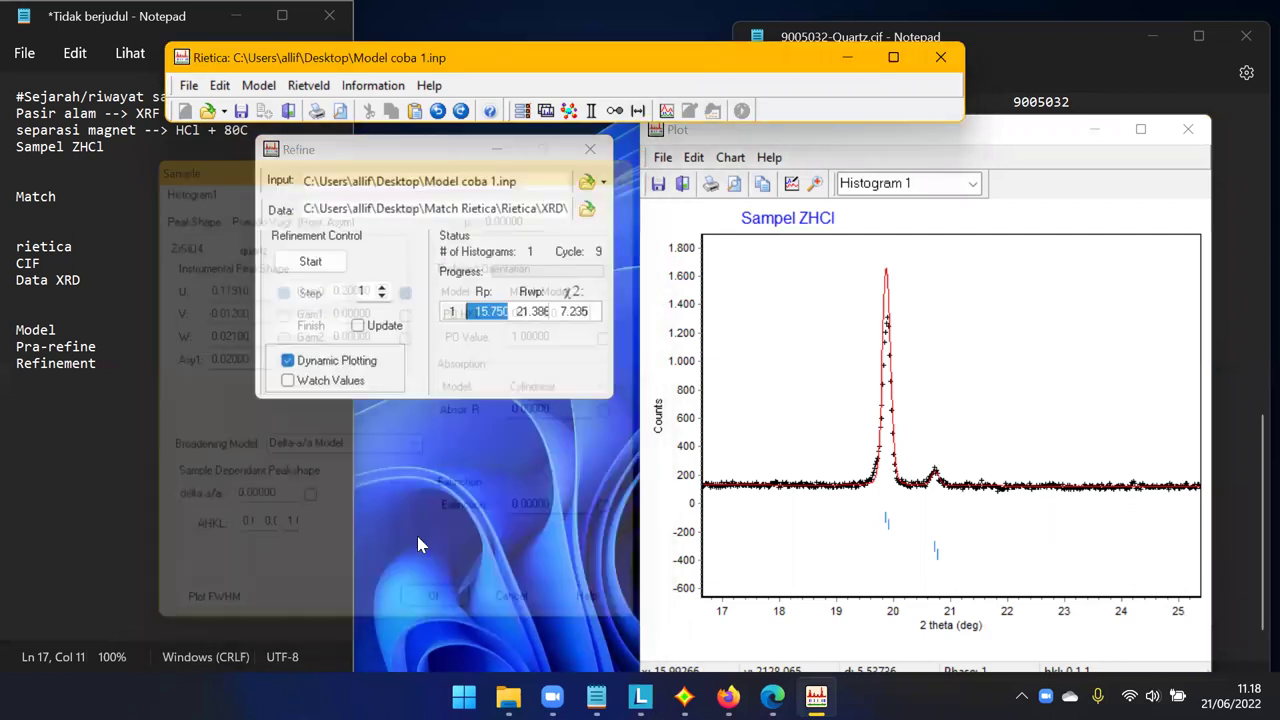
# Run six refinement cycles with ZrSiO4 Gam0 released and finish the refinement with the parameter update.
pyautogui.click(305, 268)
pyautogui.click(324, 295)
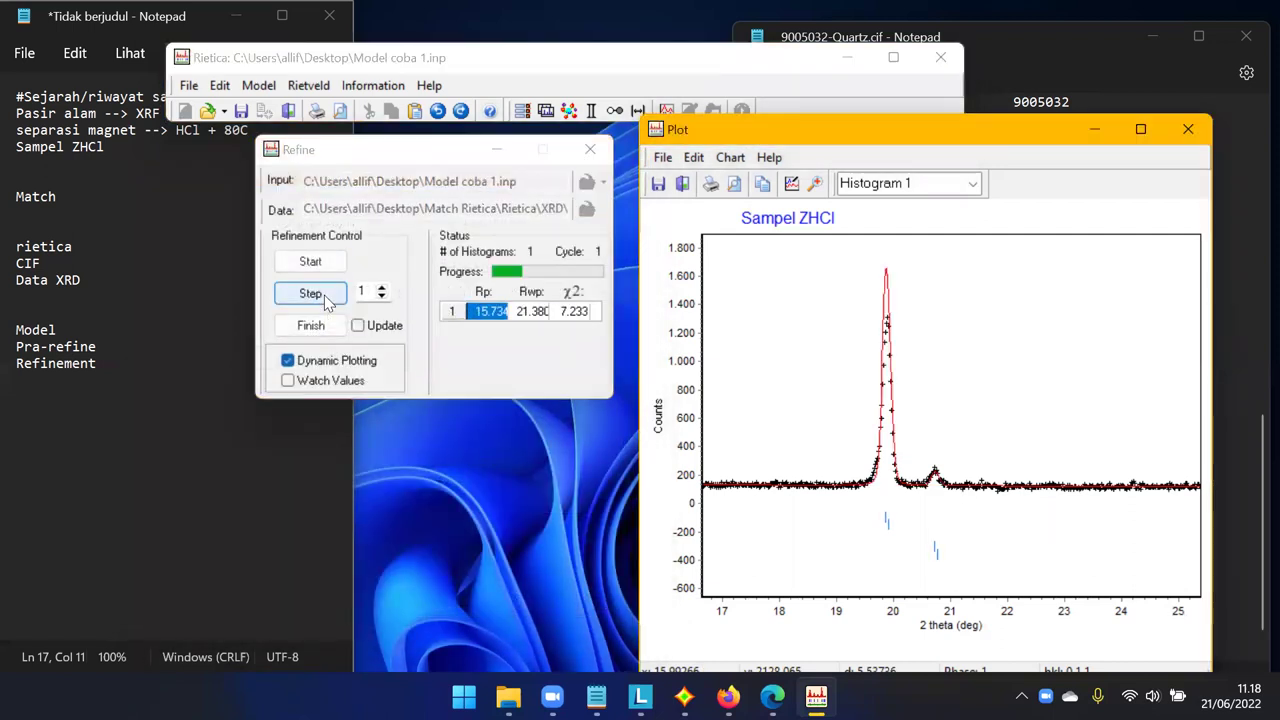
pyautogui.click(324, 295)
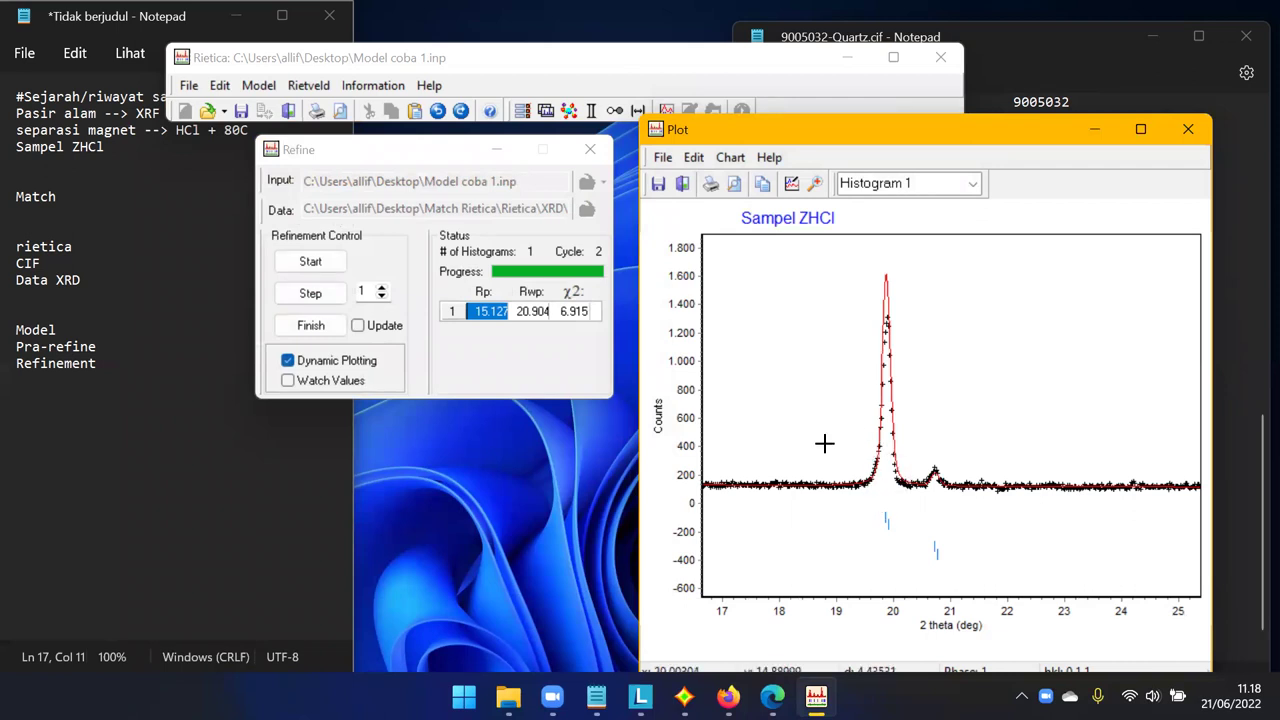
pyautogui.click(316, 294)
pyautogui.click(316, 294)
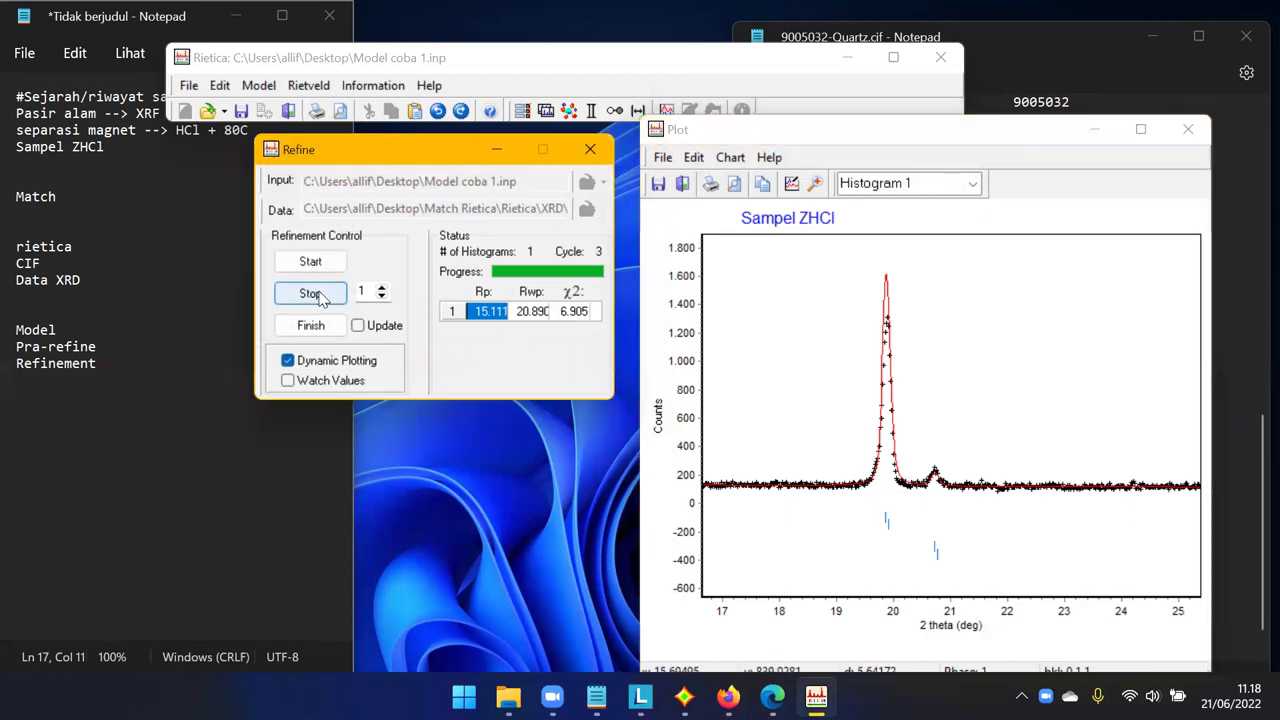
pyautogui.click(316, 294)
pyautogui.click(316, 294)
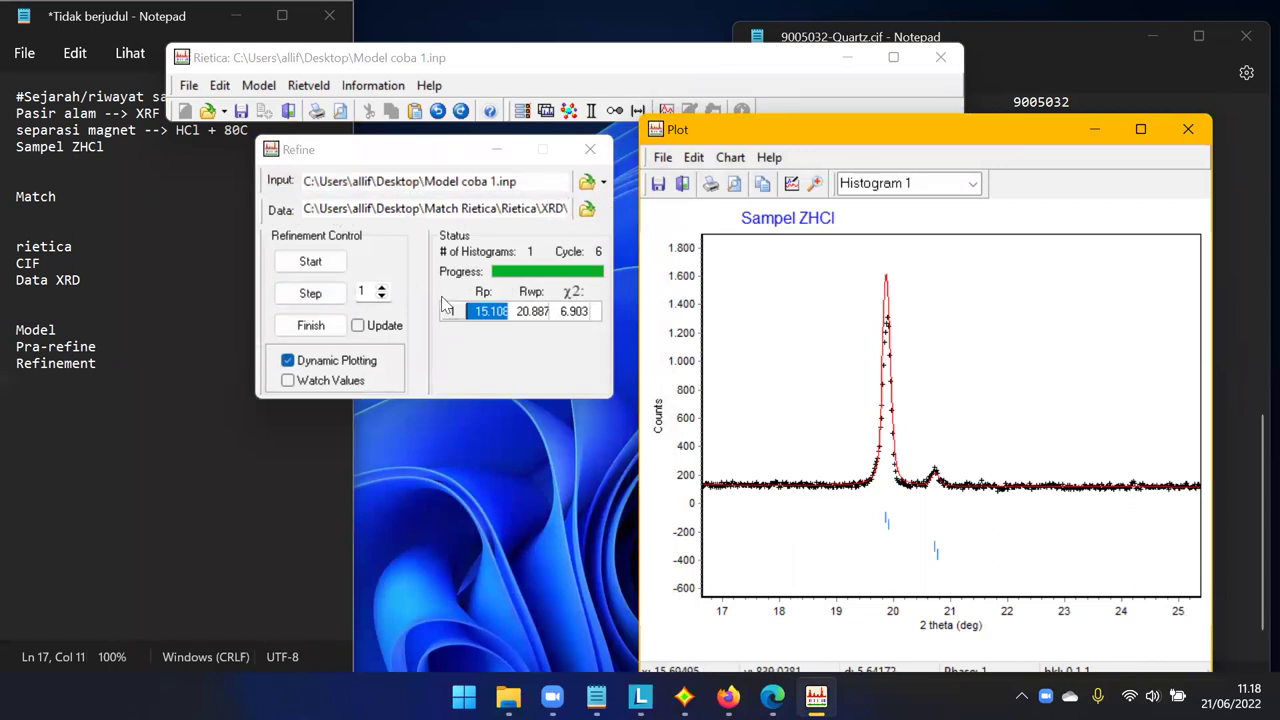
pyautogui.click(358, 326)
pyautogui.click(358, 326)
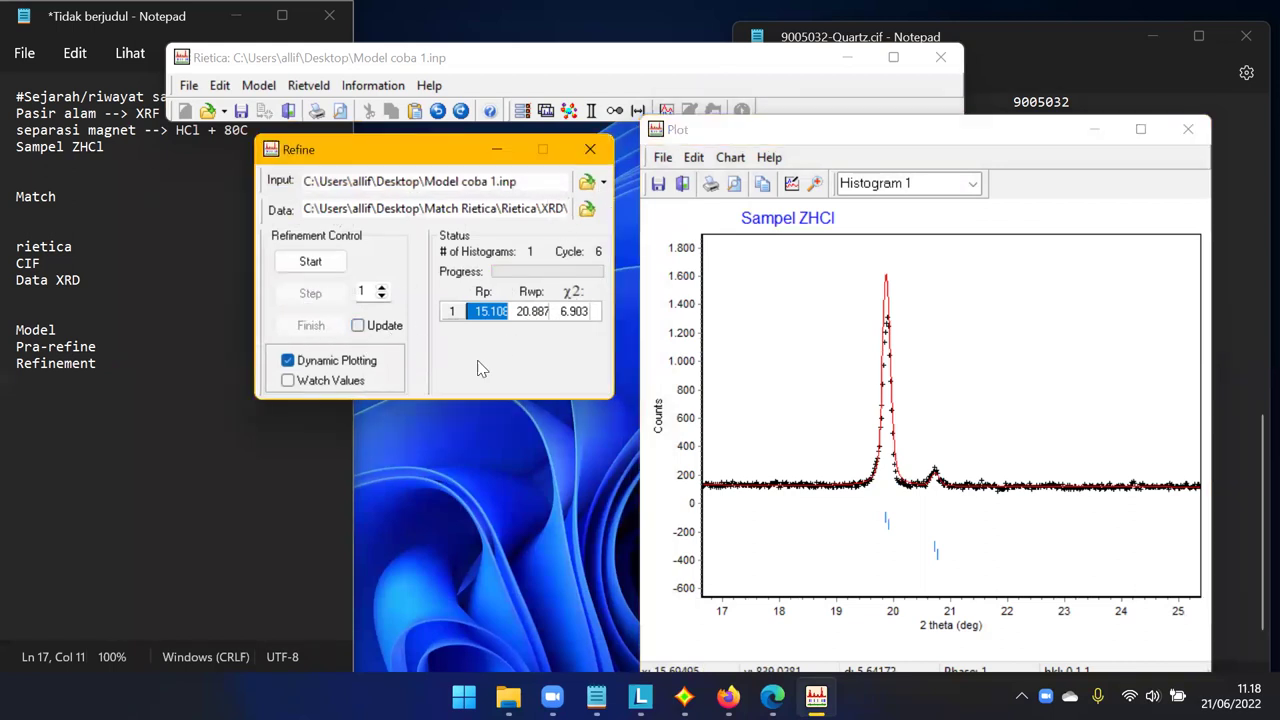
# Restore the full plot range and enable refinement of the U peak-shape parameter for the quartz phase.
pyautogui.click(810, 308)
pyautogui.rightClick(810, 313)
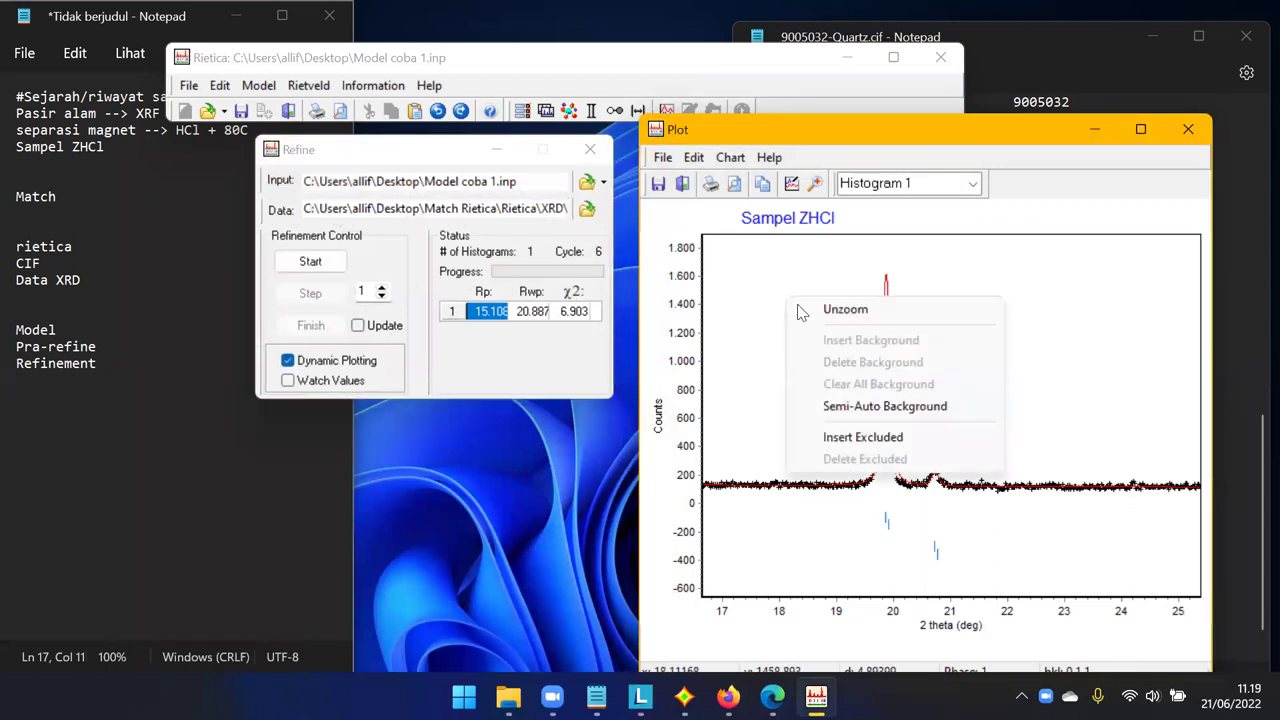
pyautogui.click(815, 309)
pyautogui.click(589, 112)
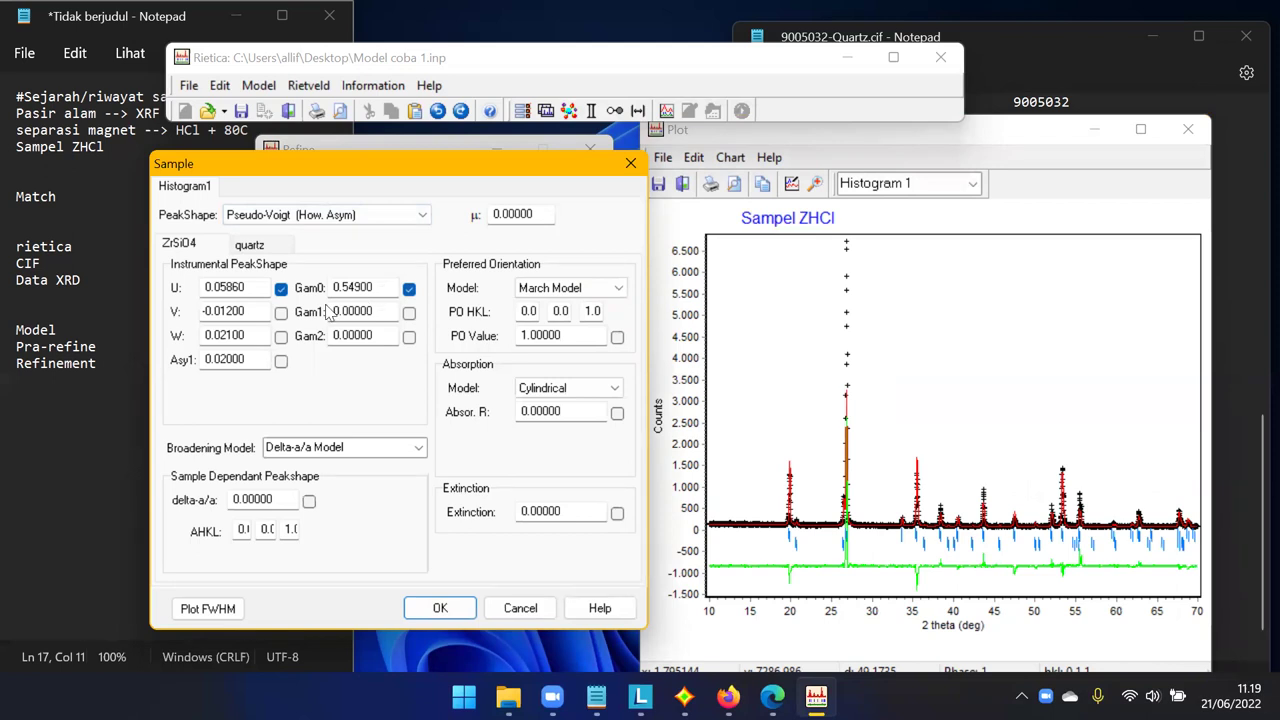
pyautogui.click(252, 245)
pyautogui.click(281, 289)
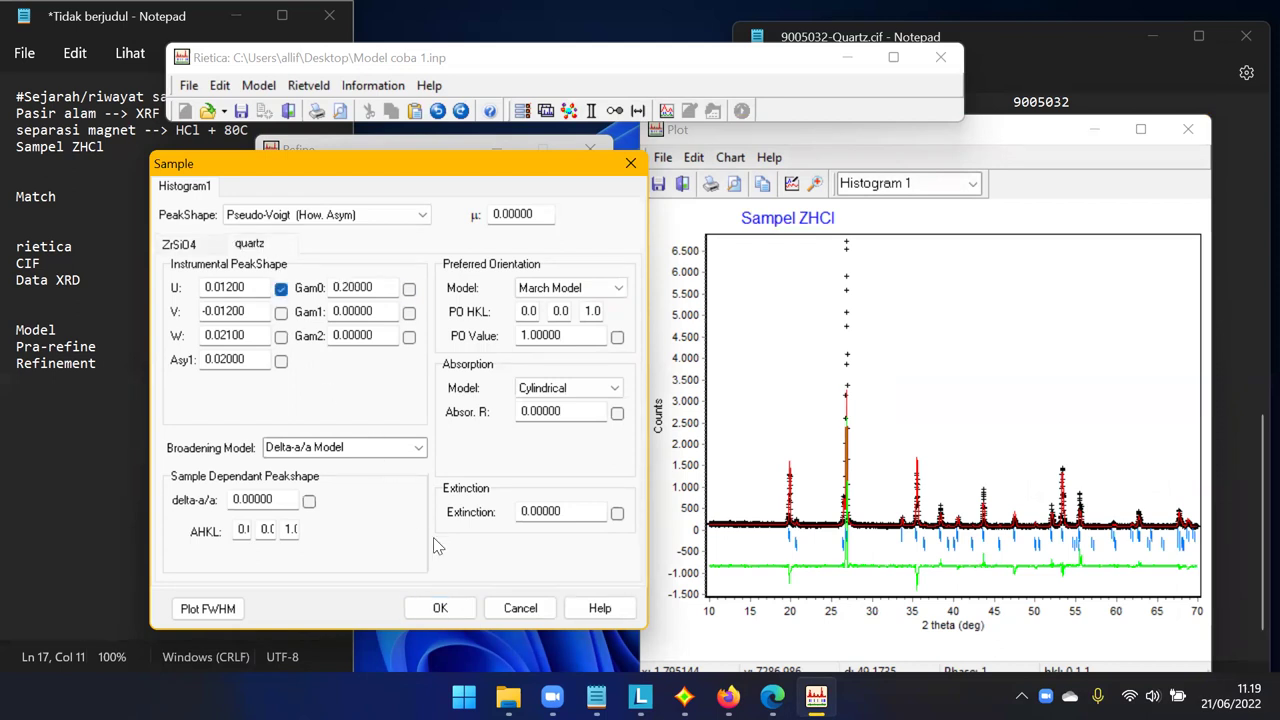
pyautogui.click(441, 608)
# Run 15 refinement cycles with the quartz U parameter released and finish with the parameter update.
pyautogui.click(310, 261)
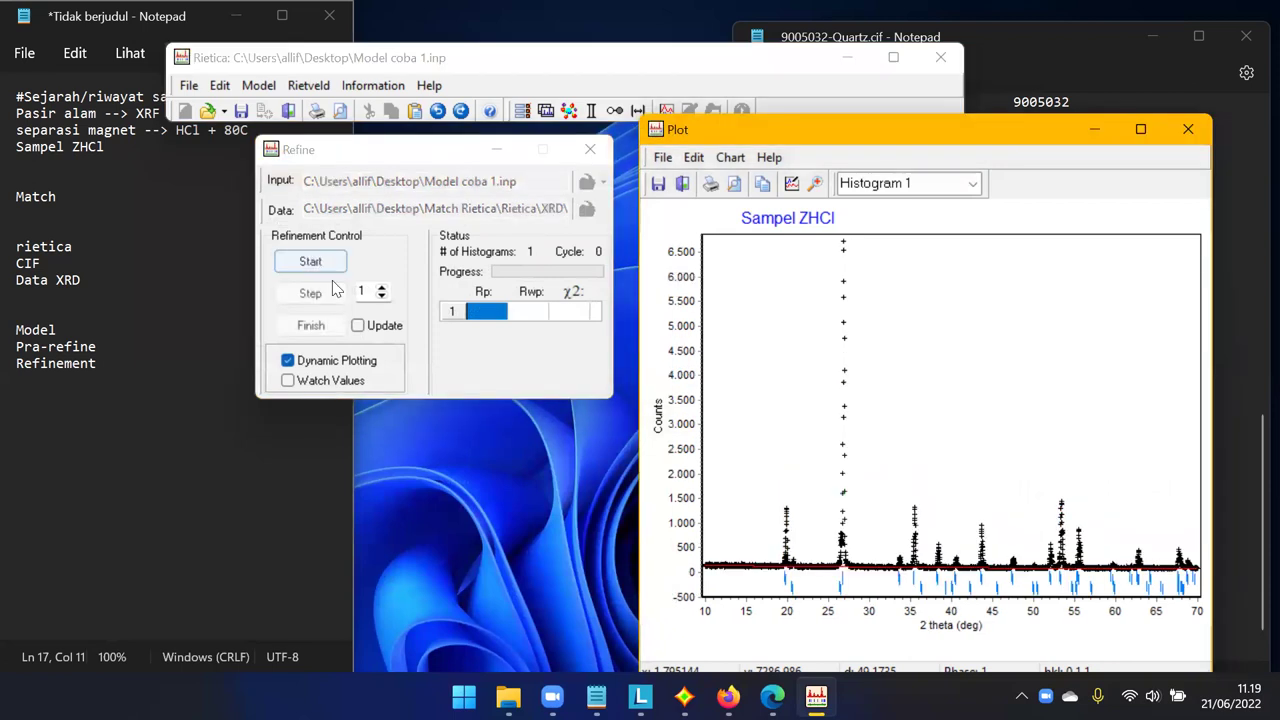
pyautogui.click(311, 293)
pyautogui.click(311, 293)
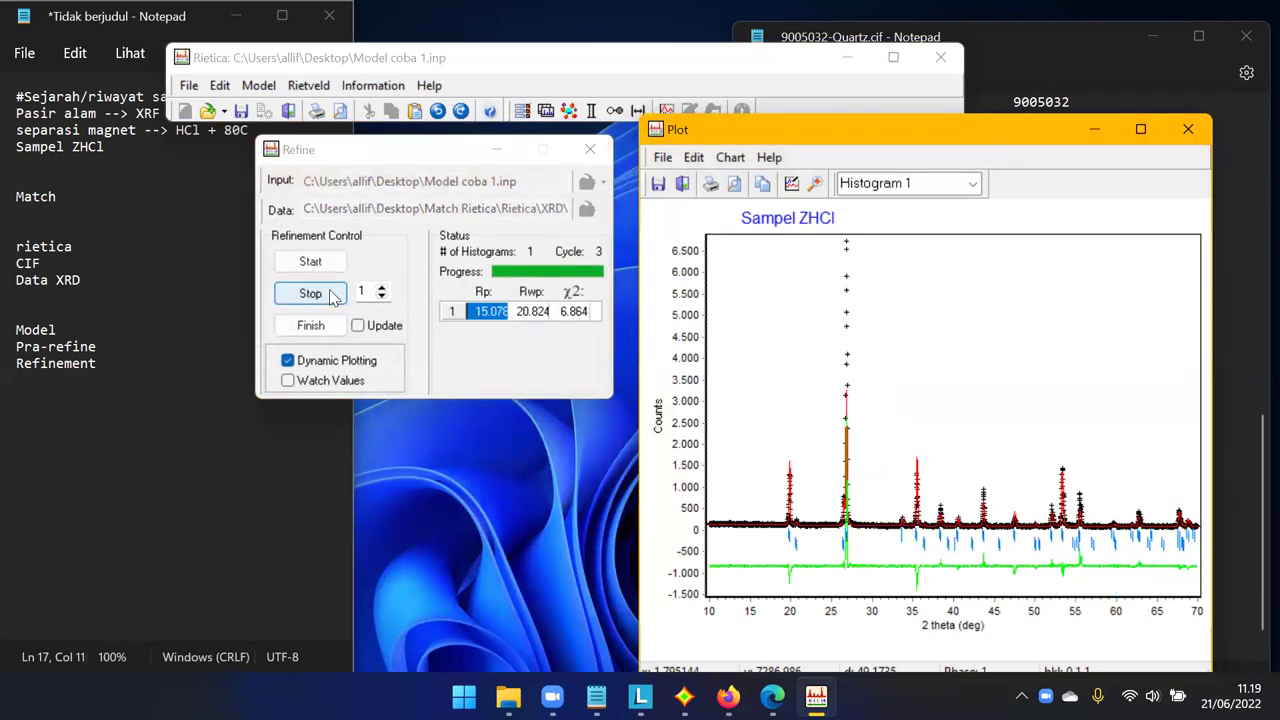
pyautogui.click(311, 293)
pyautogui.click(311, 293)
pyautogui.click(311, 293)
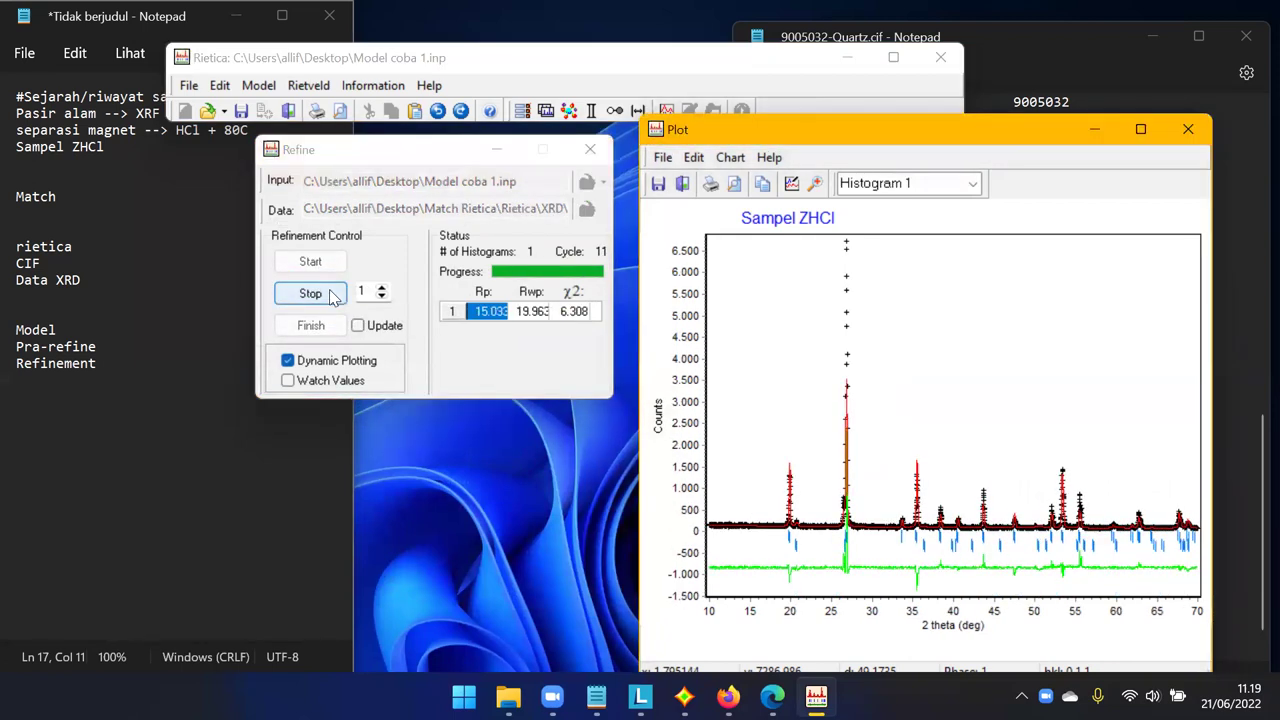
pyautogui.click(333, 295)
pyautogui.click(342, 328)
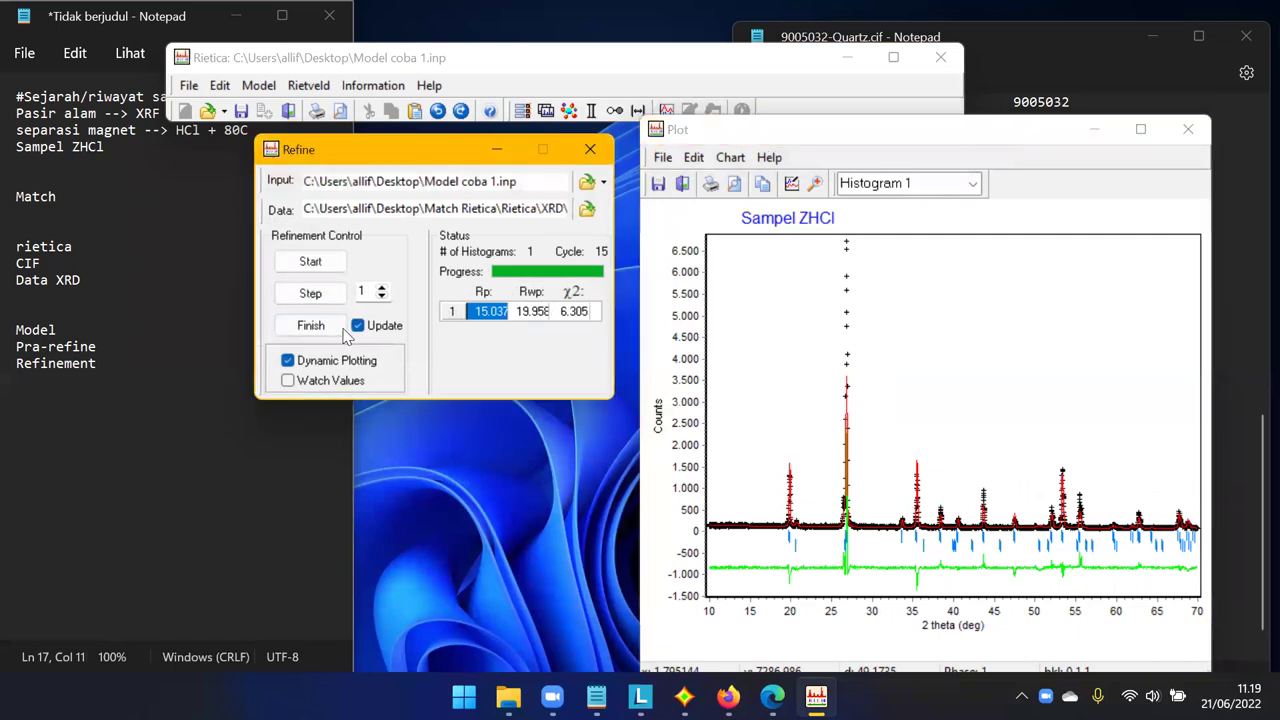
# Release the quartz Gam0 parameter and run 27 refinement cycles, finishing with the parameter update.
pyautogui.click(592, 112)
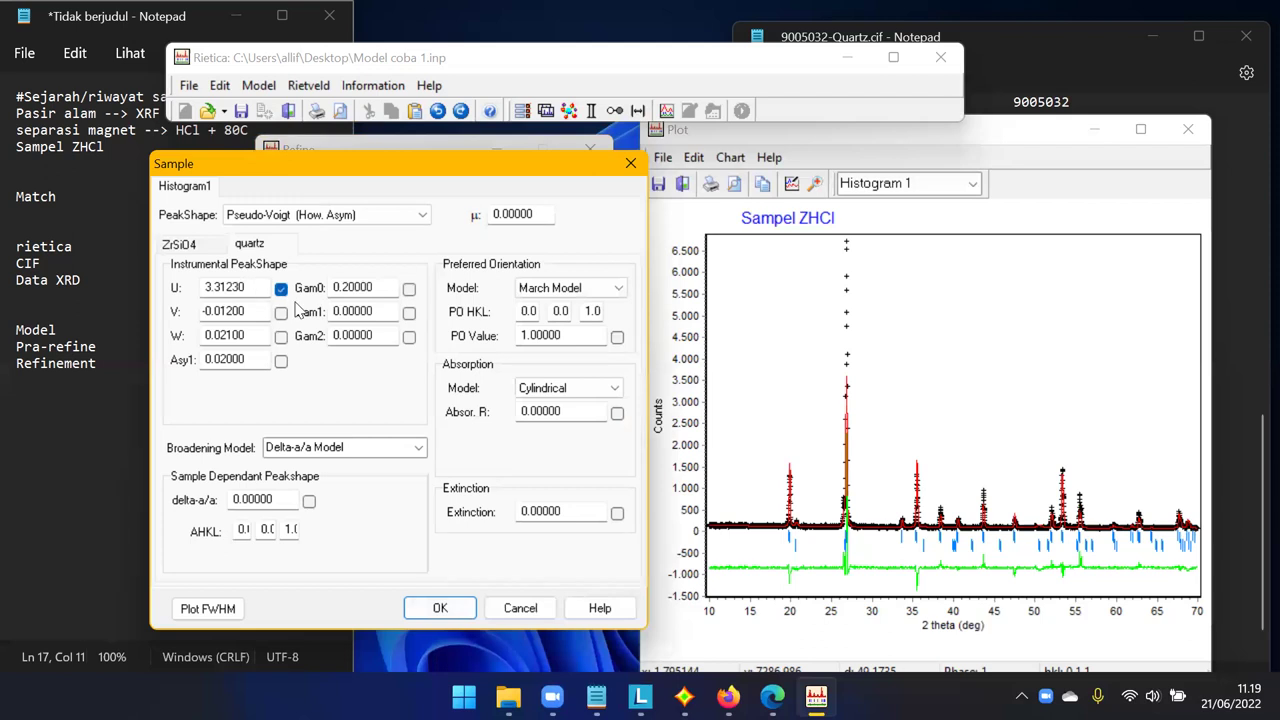
pyautogui.click(440, 608)
pyautogui.click(328, 267)
pyautogui.click(336, 298)
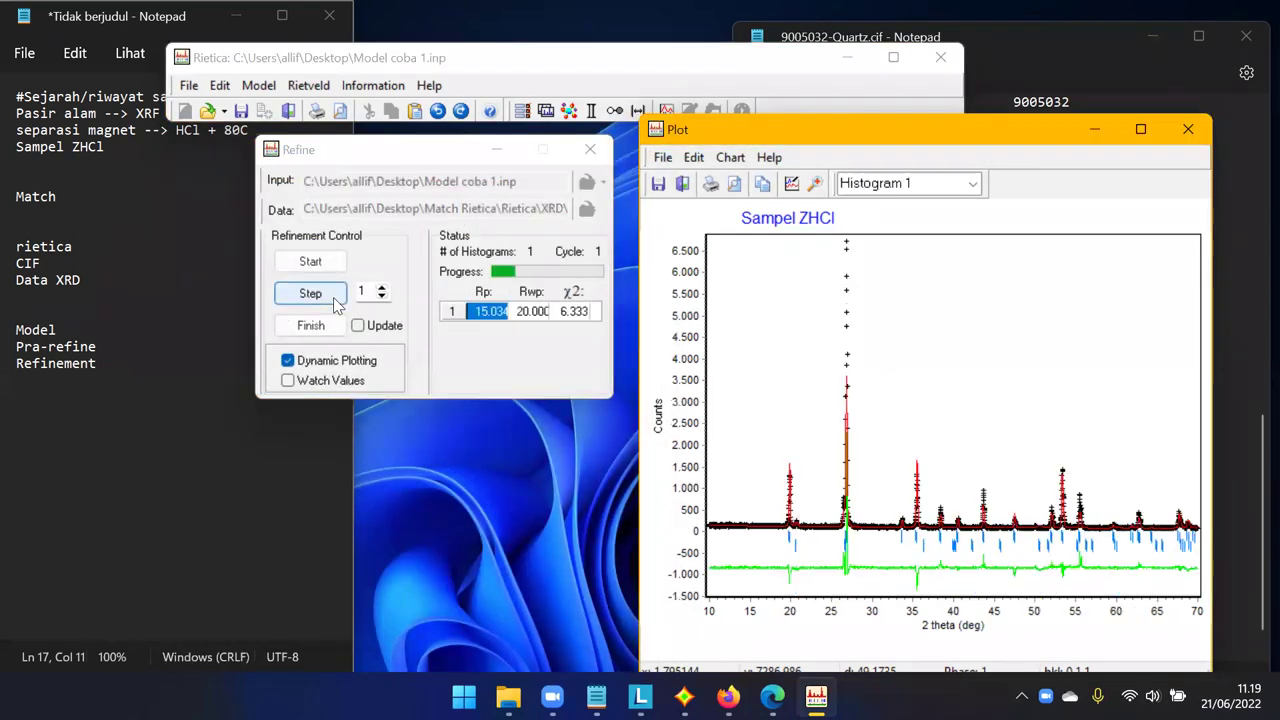
pyautogui.click(333, 297)
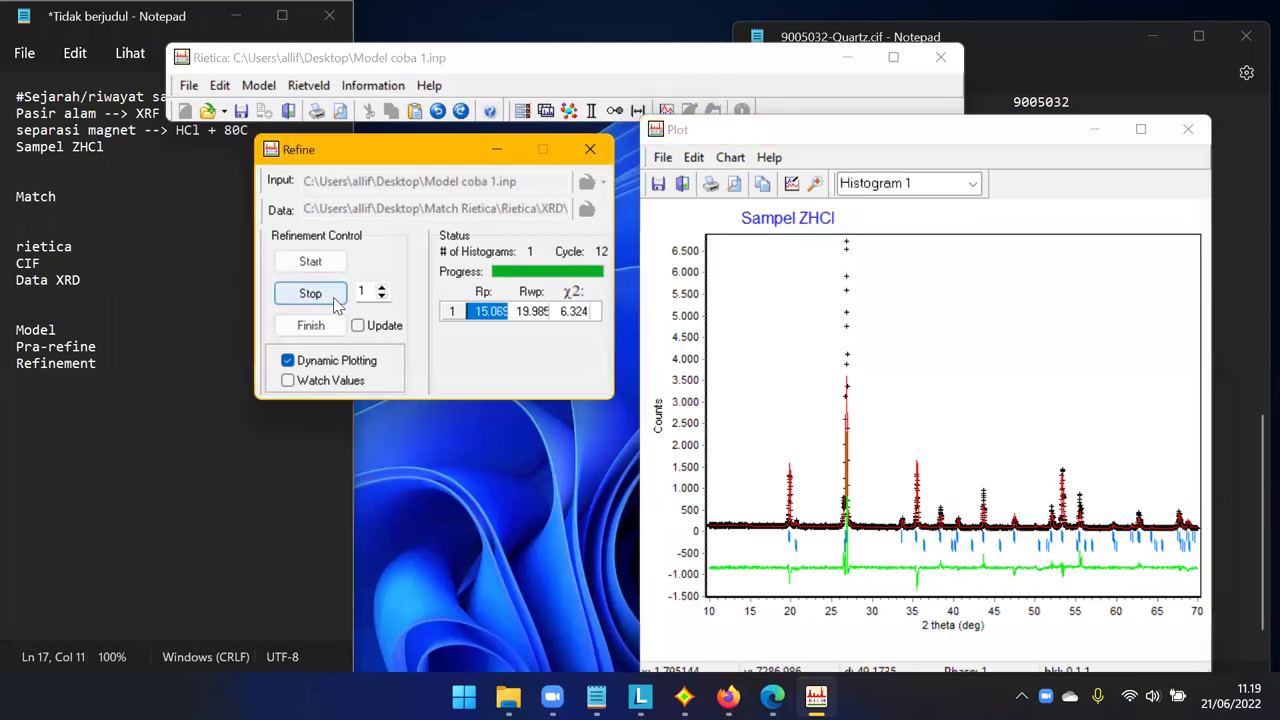
pyautogui.click(333, 297)
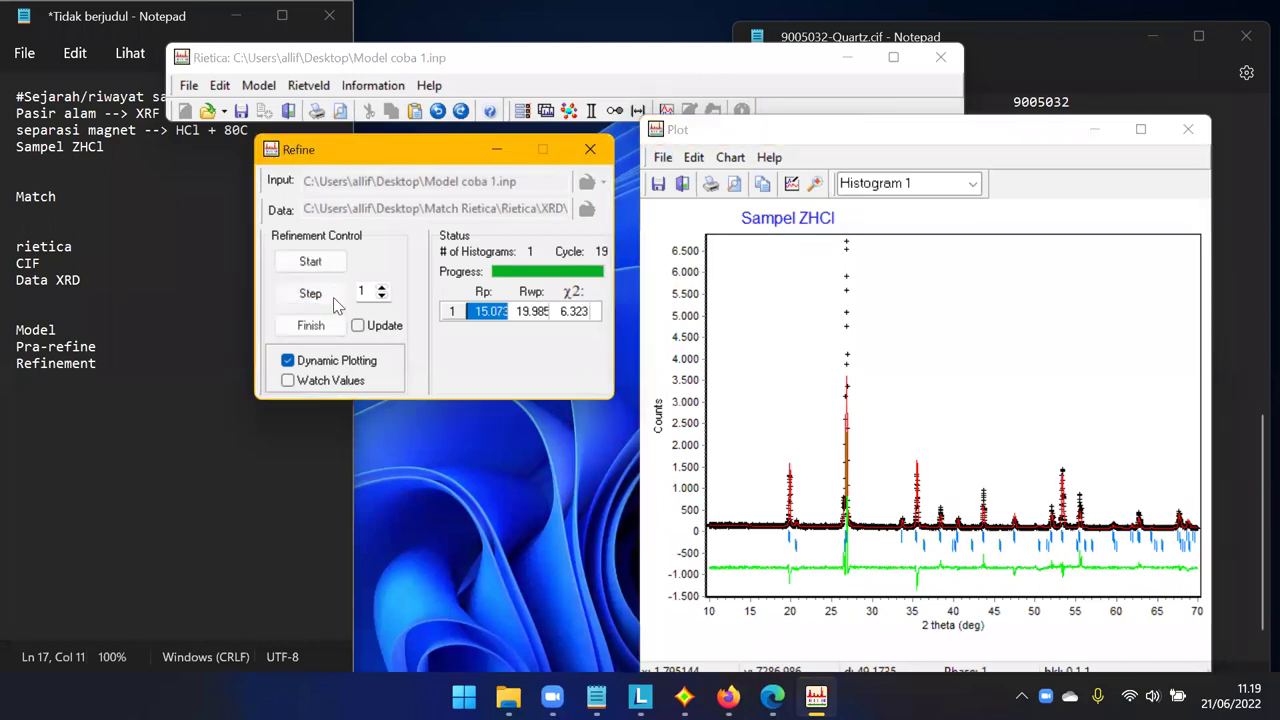
pyautogui.moveTo(765, 491); pyautogui.dragTo(864, 557)
pyautogui.click(333, 297)
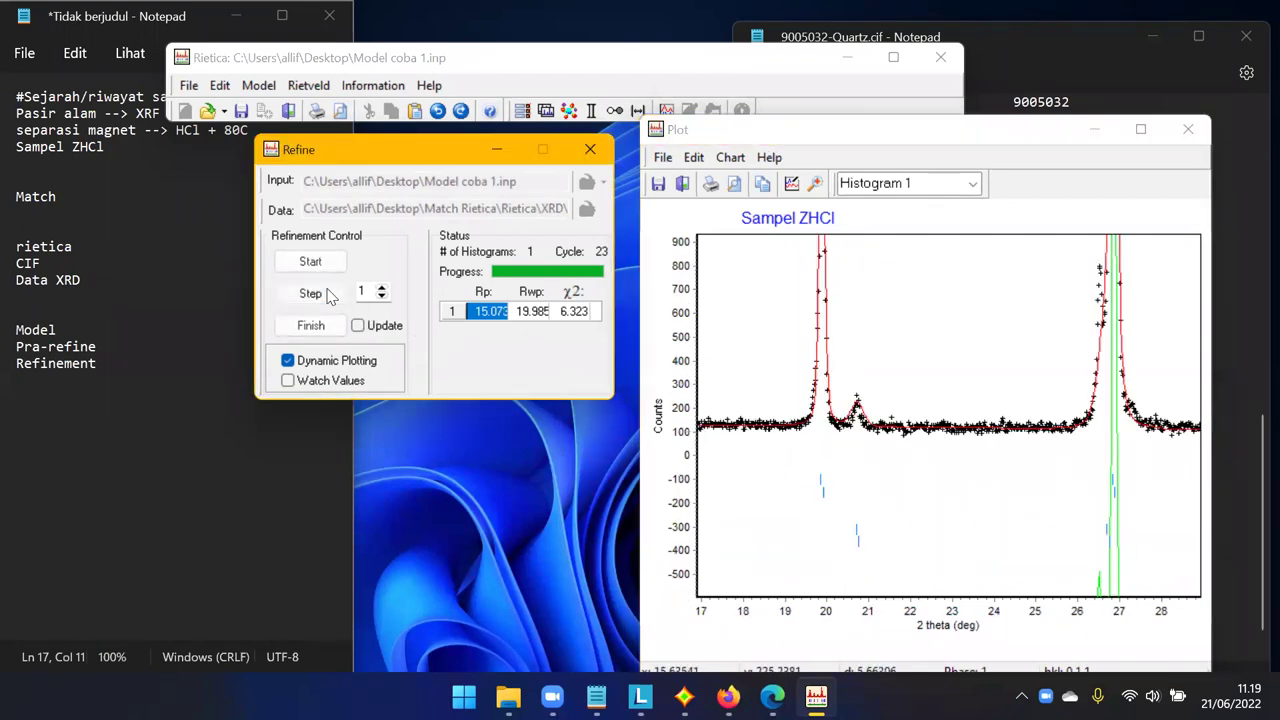
pyautogui.click(334, 294)
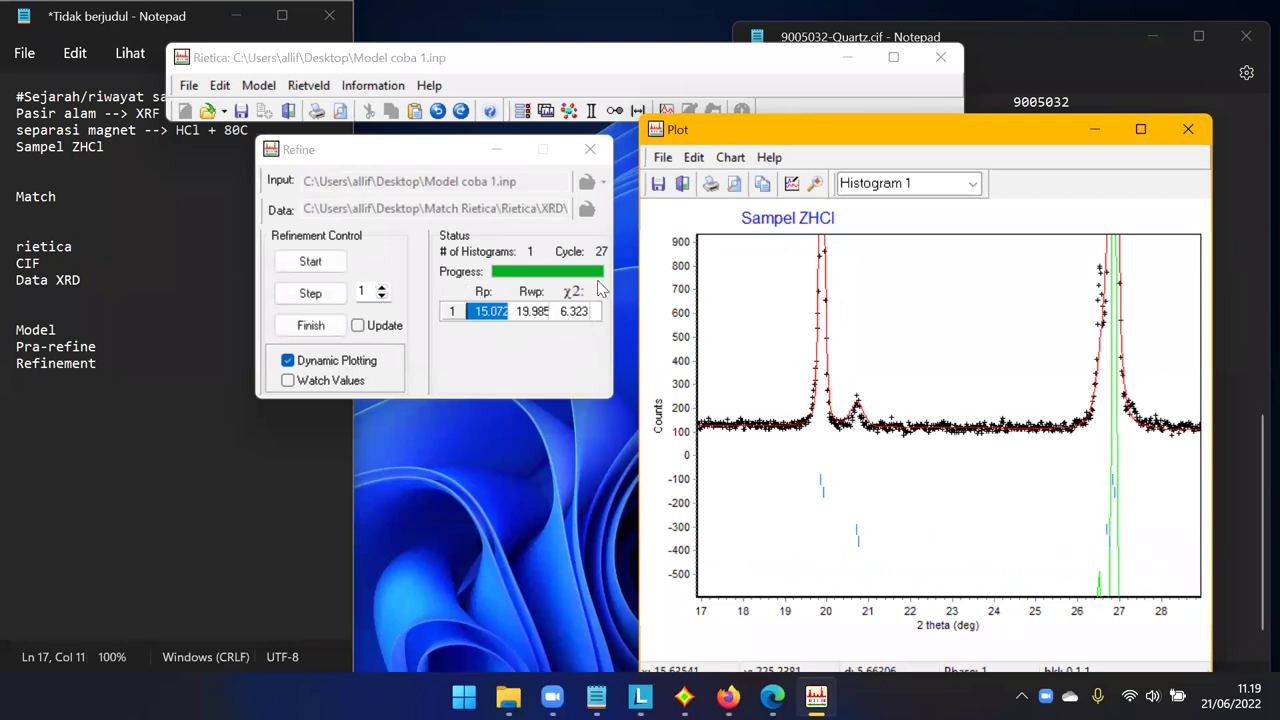
pyautogui.click(358, 328)
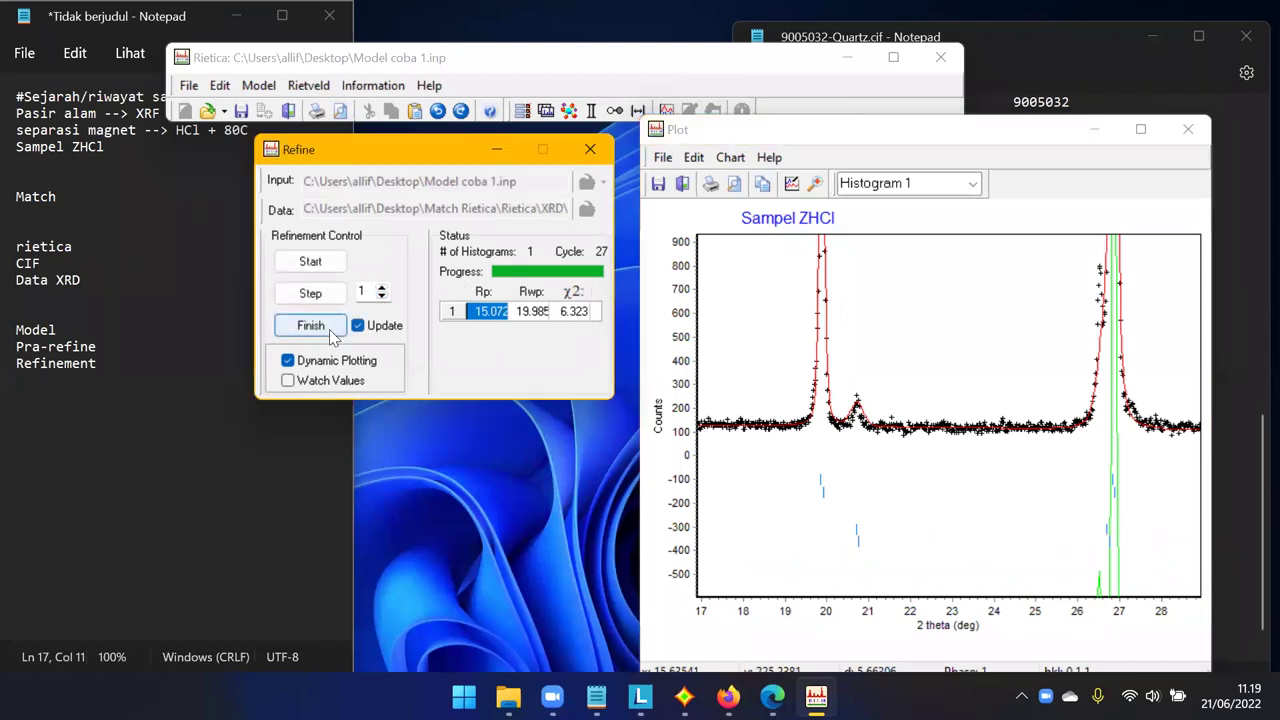
pyautogui.click(333, 330)
pyautogui.click(359, 327)
# Disable refinement of the quartz U peak-shape parameter and reset its value to 0.012.
pyautogui.click(599, 112)
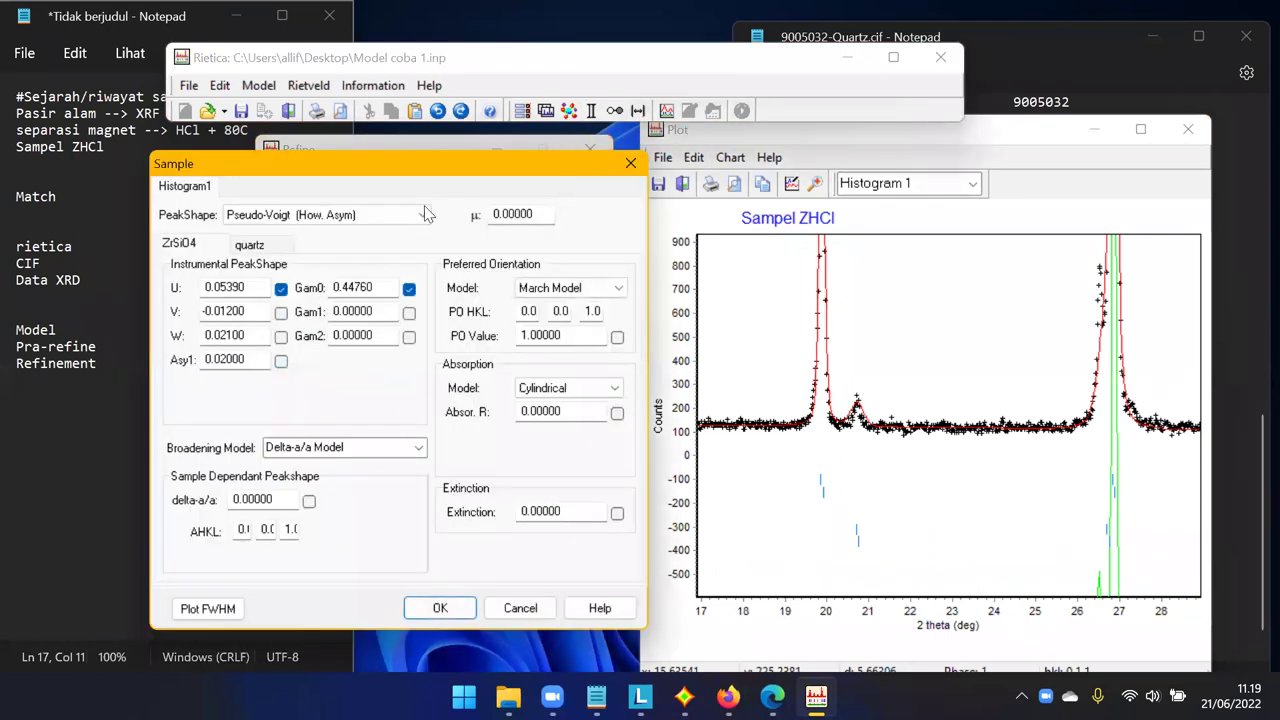
pyautogui.click(250, 245)
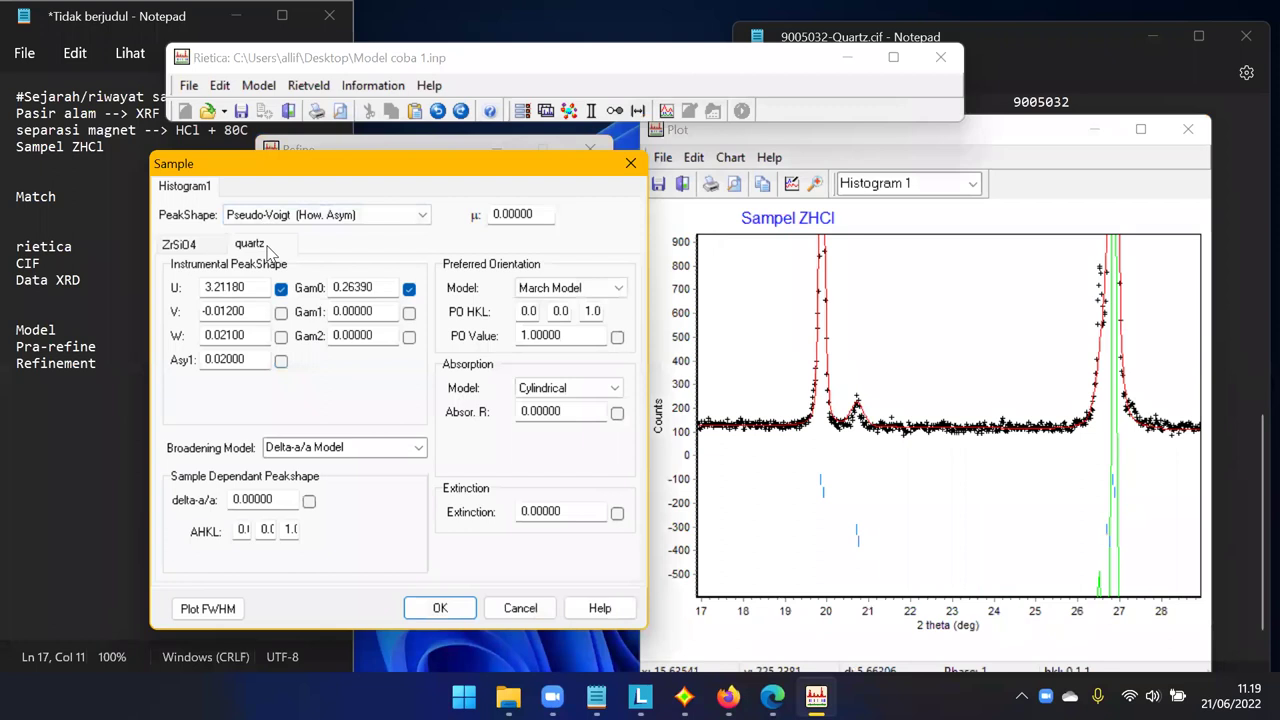
pyautogui.click(282, 290)
pyautogui.moveTo(257, 289); pyautogui.dragTo(208, 287)
pyautogui.click(210, 289)
pyautogui.doubleClick(209, 289)
pyautogui.moveTo(215, 287); pyautogui.dragTo(248, 282)
pyautogui.write('0.')
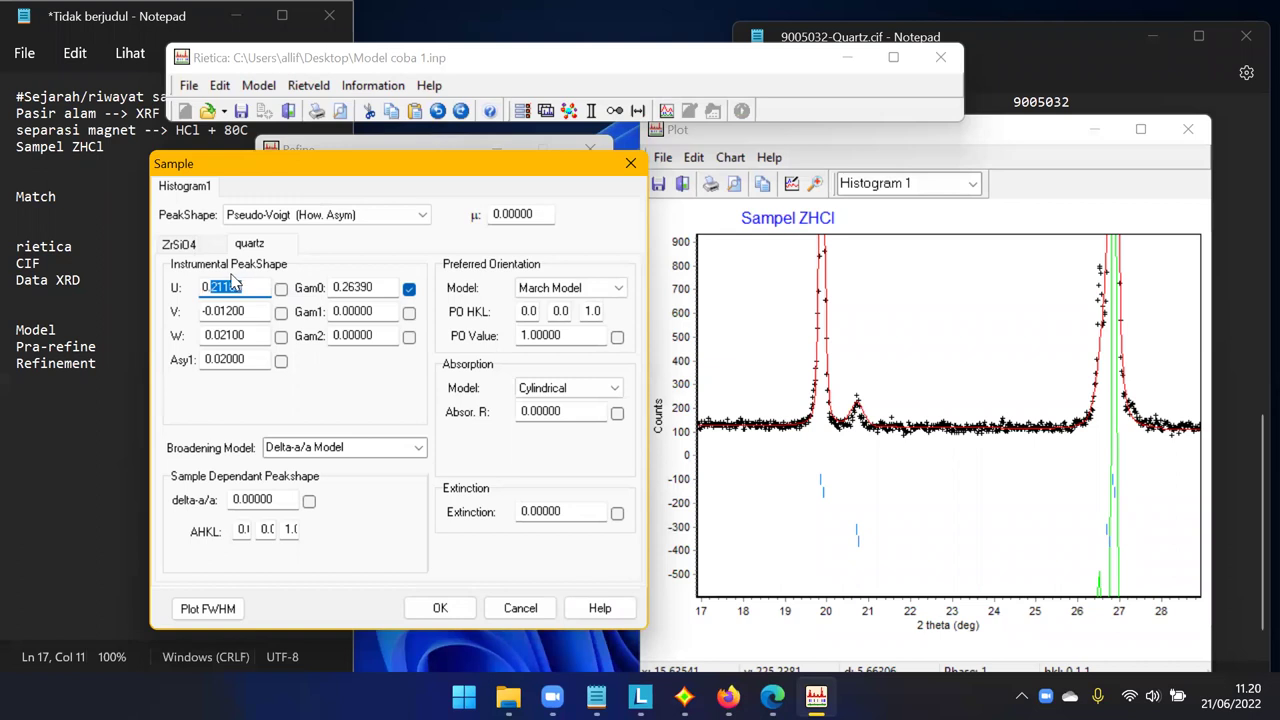
pyautogui.write('012')
pyautogui.click(458, 605)
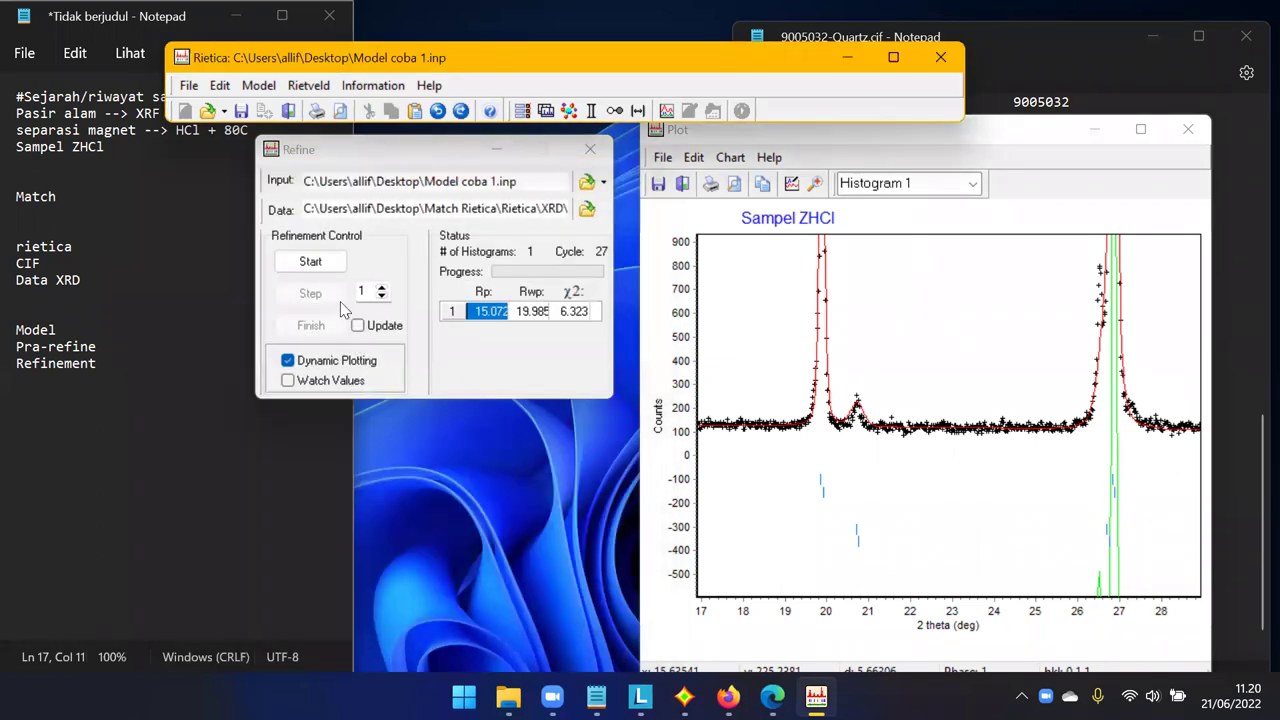
# Run 11 refinement cycles with quartz U fixed at 0.012 and finish with the parameter update.
pyautogui.click(321, 263)
pyautogui.click(334, 295)
pyautogui.click(334, 297)
pyautogui.click(334, 297)
pyautogui.click(334, 297)
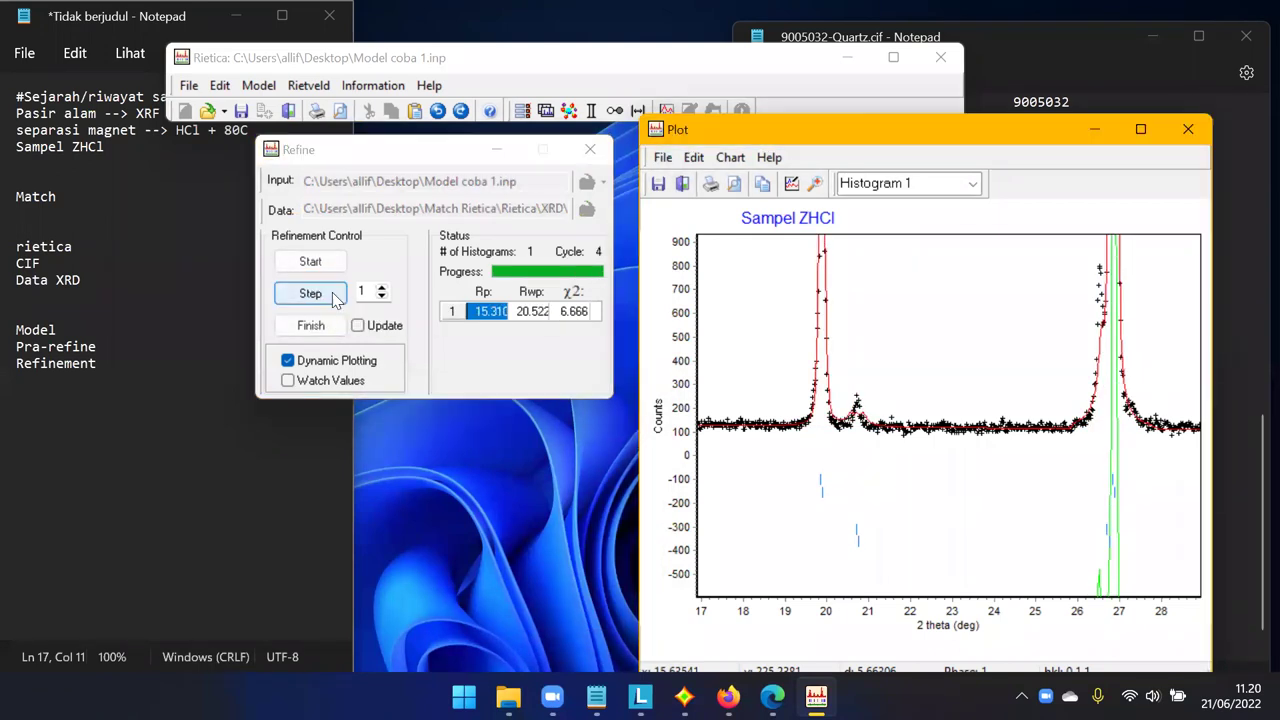
pyautogui.click(334, 297)
pyautogui.click(334, 297)
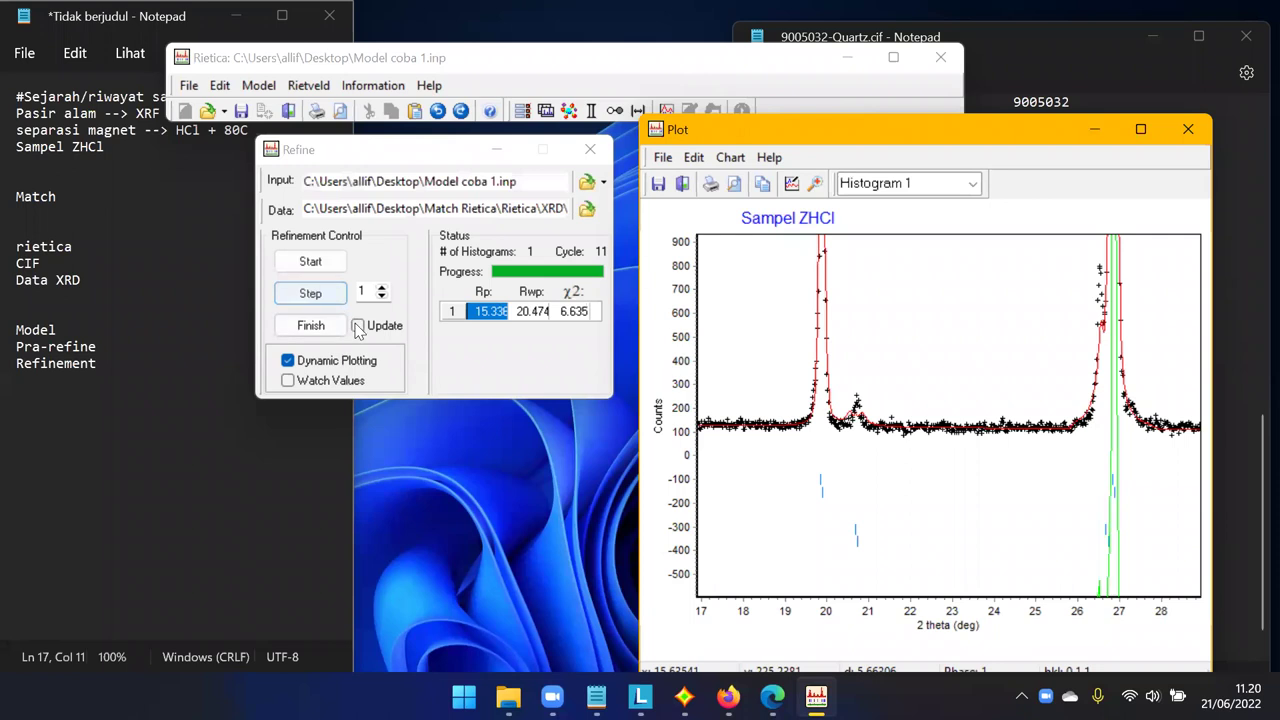
pyautogui.click(358, 326)
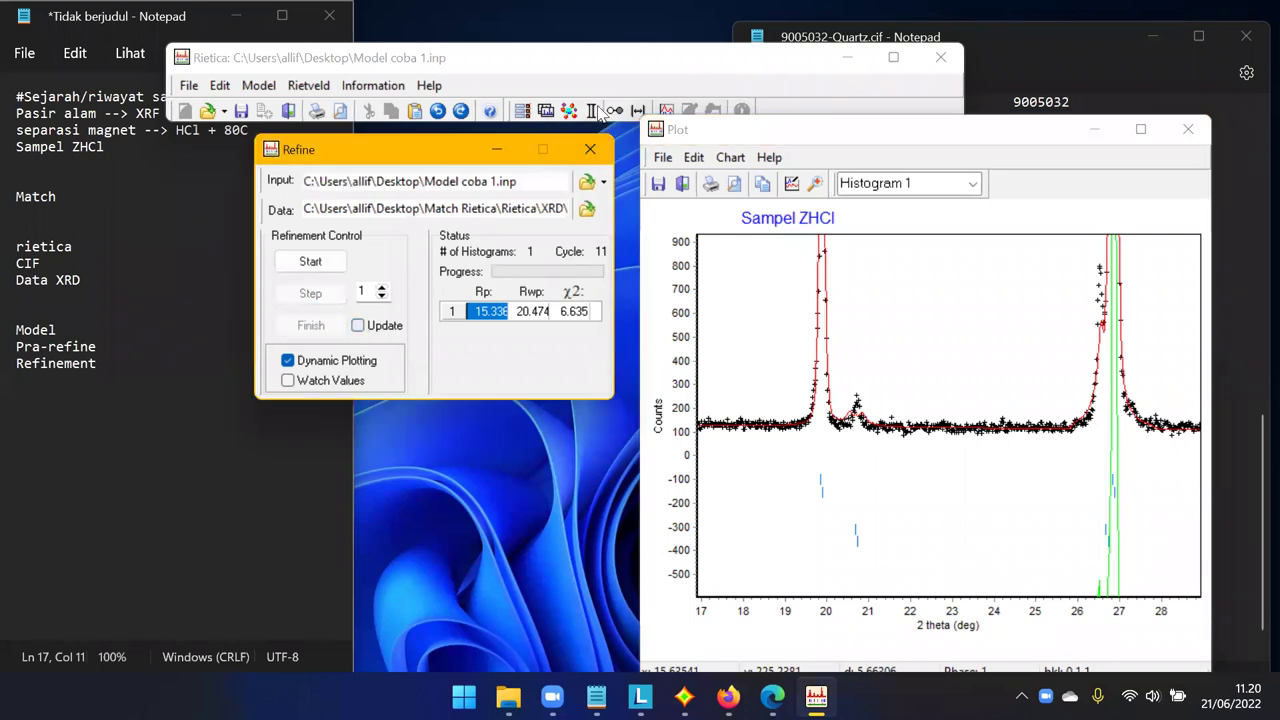
# Release the quartz U parameter together with Gam0 and run 23 refinement cycles, finishing with the parameter update.
pyautogui.click(592, 112)
pyautogui.click(287, 249)
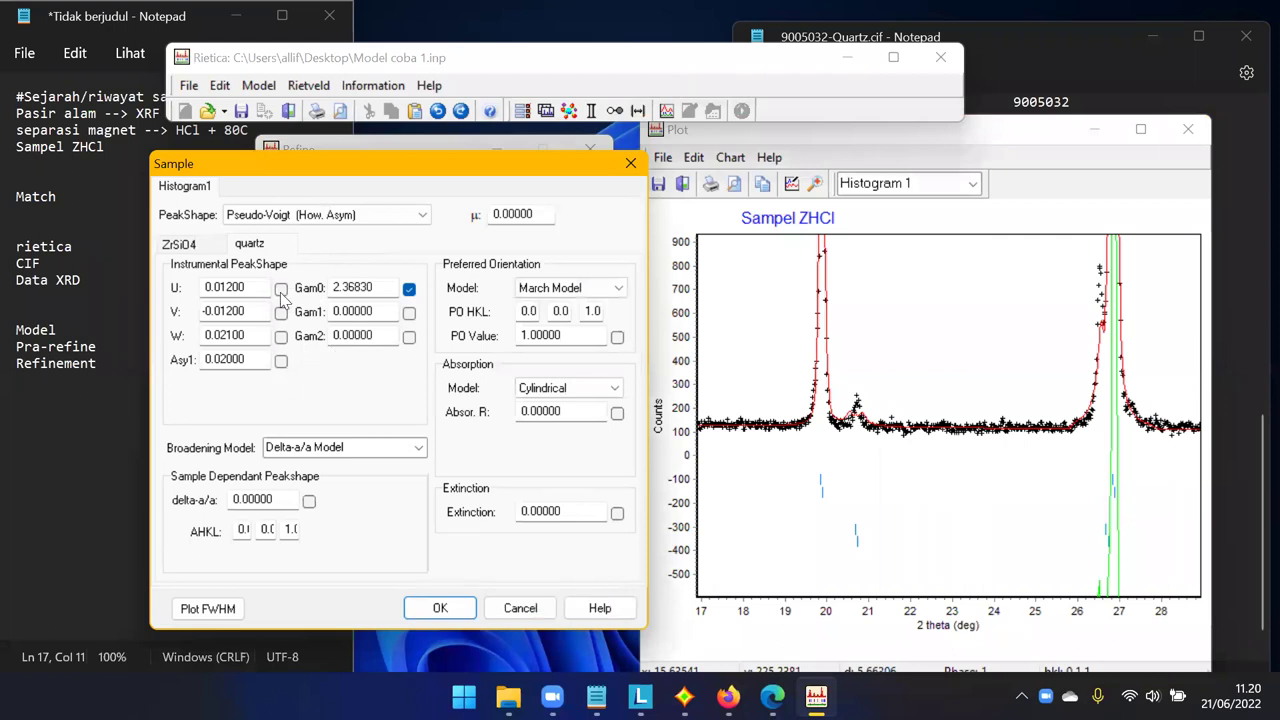
pyautogui.click(440, 608)
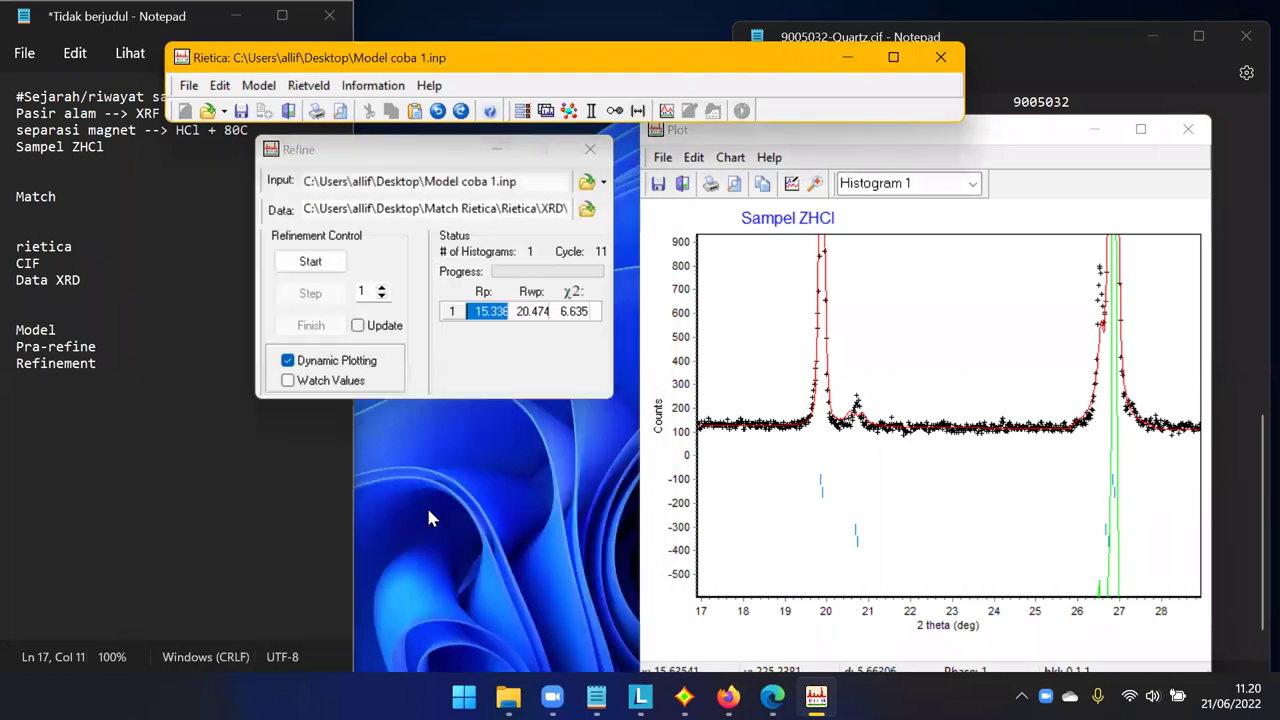
pyautogui.click(312, 262)
pyautogui.click(330, 292)
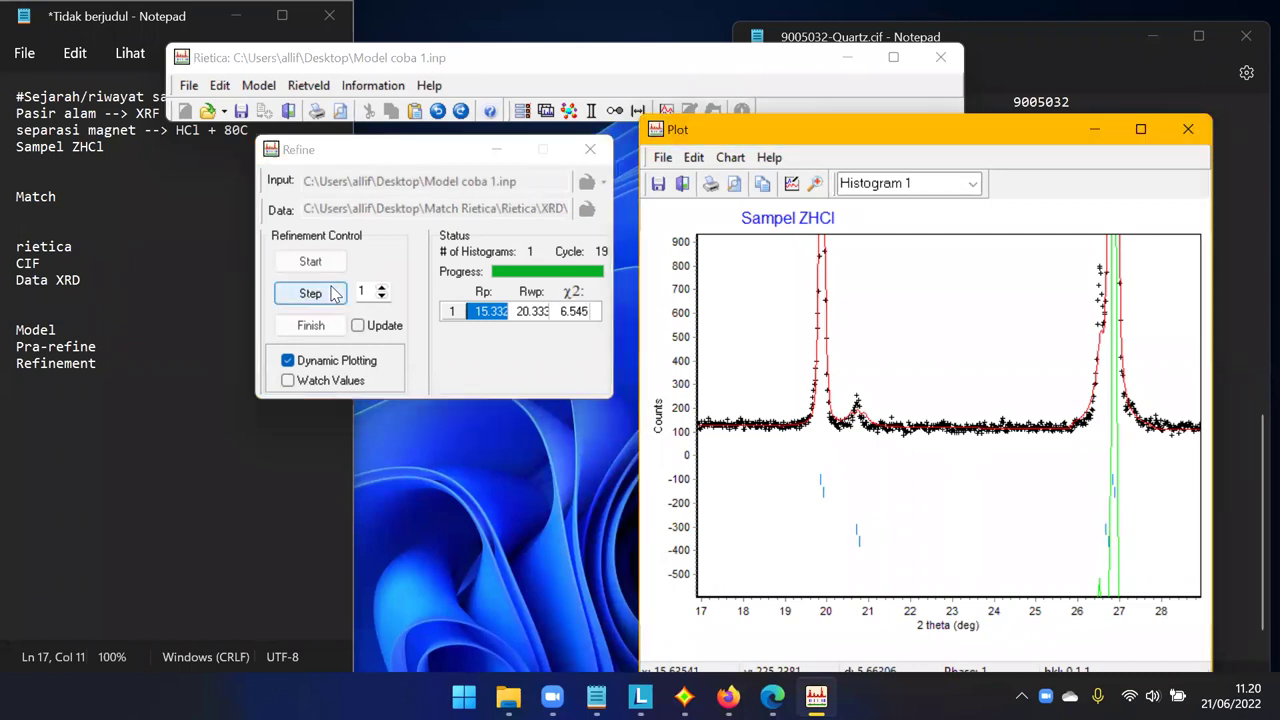
pyautogui.click(331, 292)
pyautogui.click(358, 326)
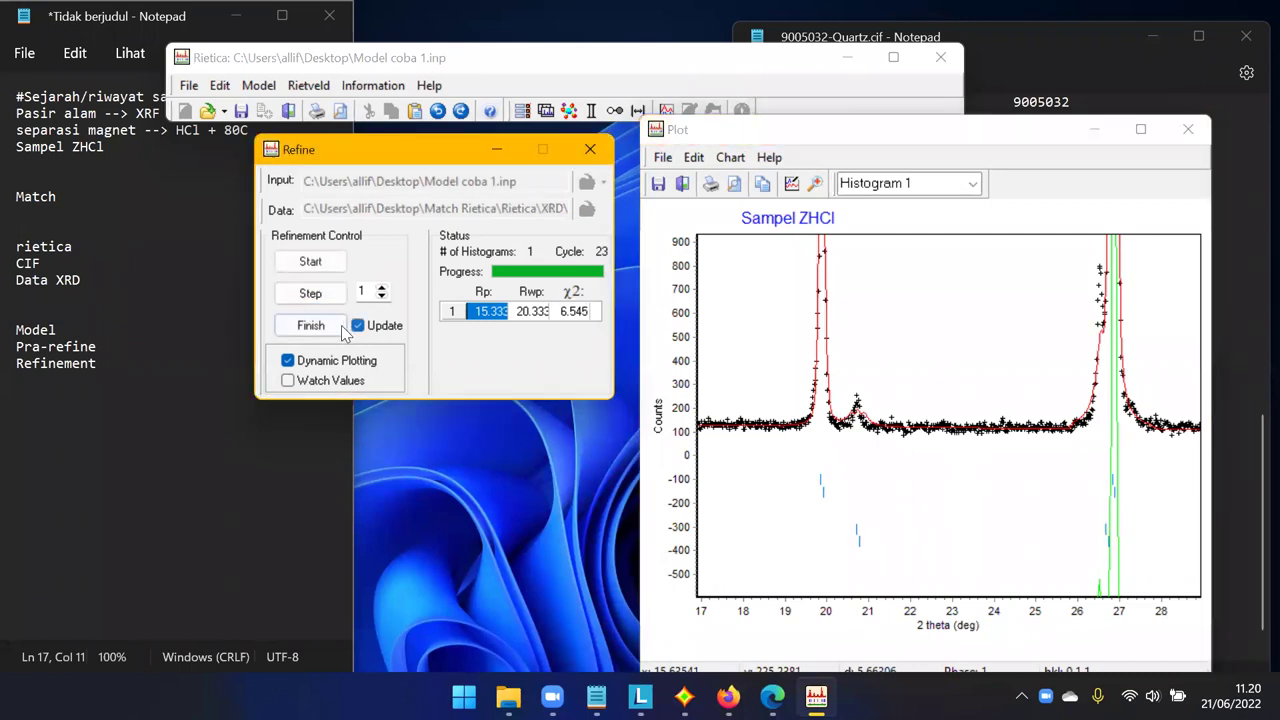
# Check the fit of the quartz peak near 20.7°, disable refinement of quartz Gam0 and reset its value to 0.02.
pyautogui.click(591, 110)
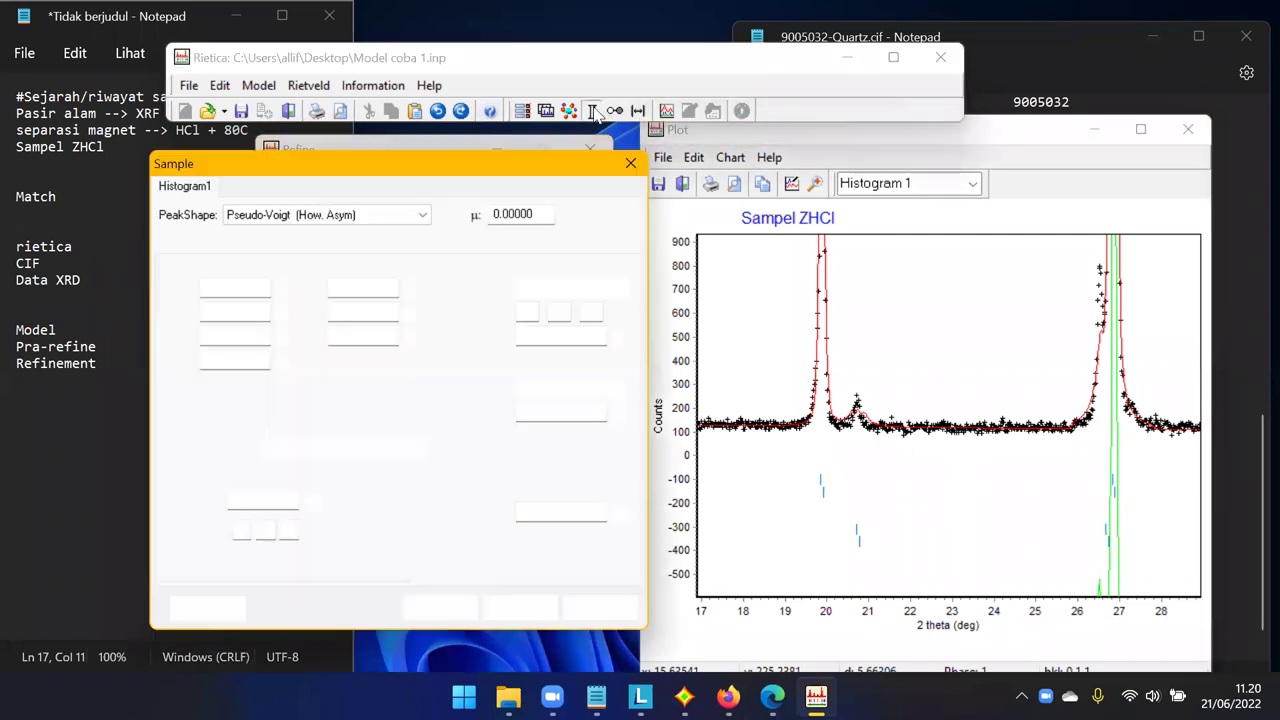
pyautogui.click(280, 250)
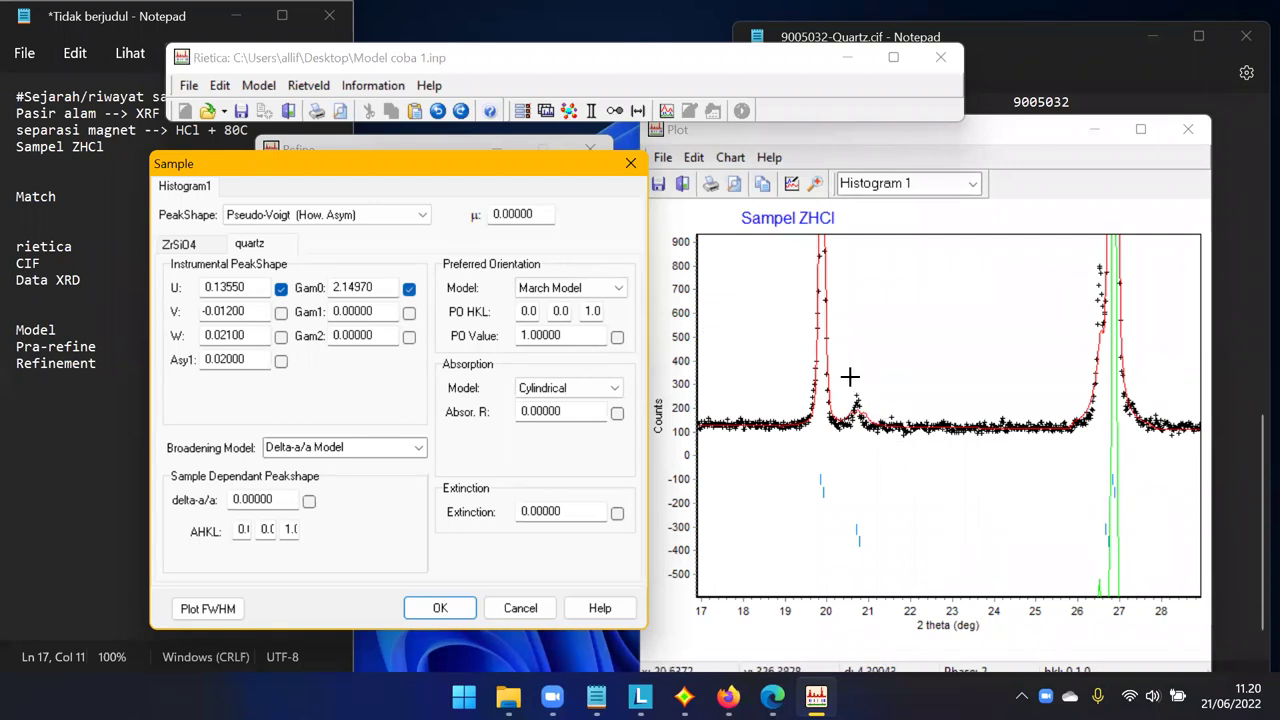
pyautogui.click(906, 448)
pyautogui.moveTo(911, 468); pyautogui.dragTo(845, 375)
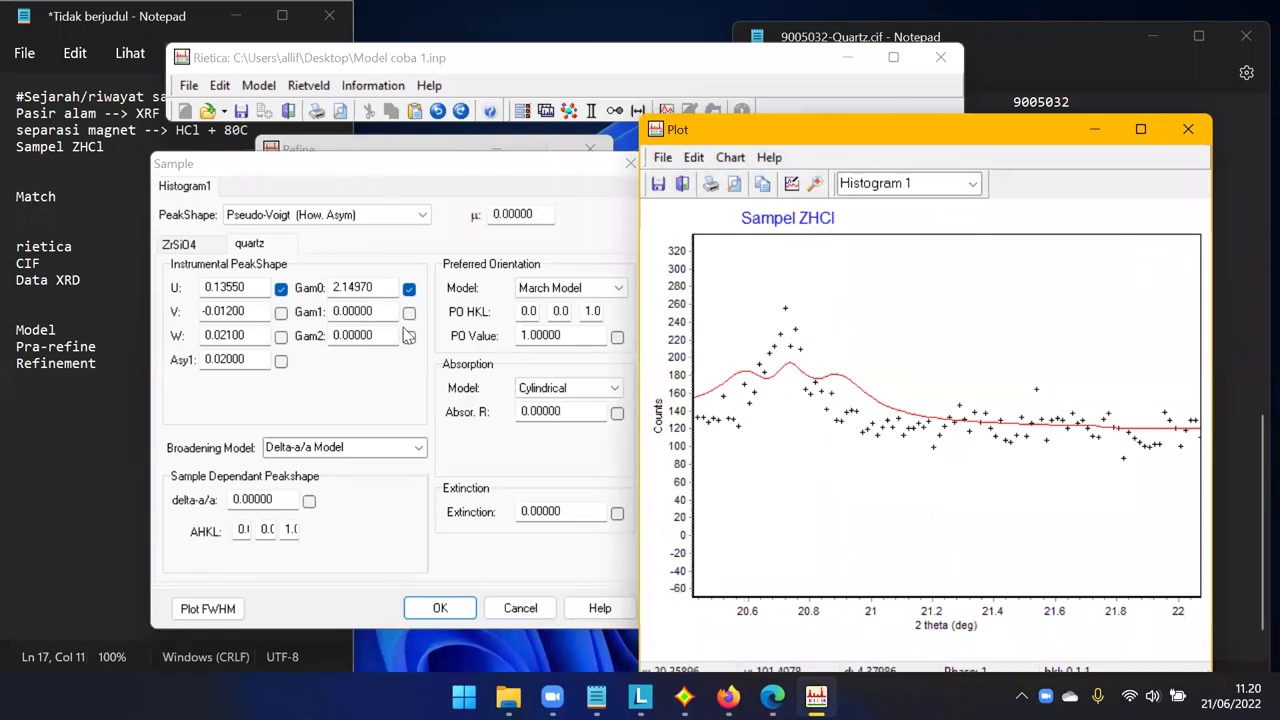
pyautogui.rightClick(873, 316)
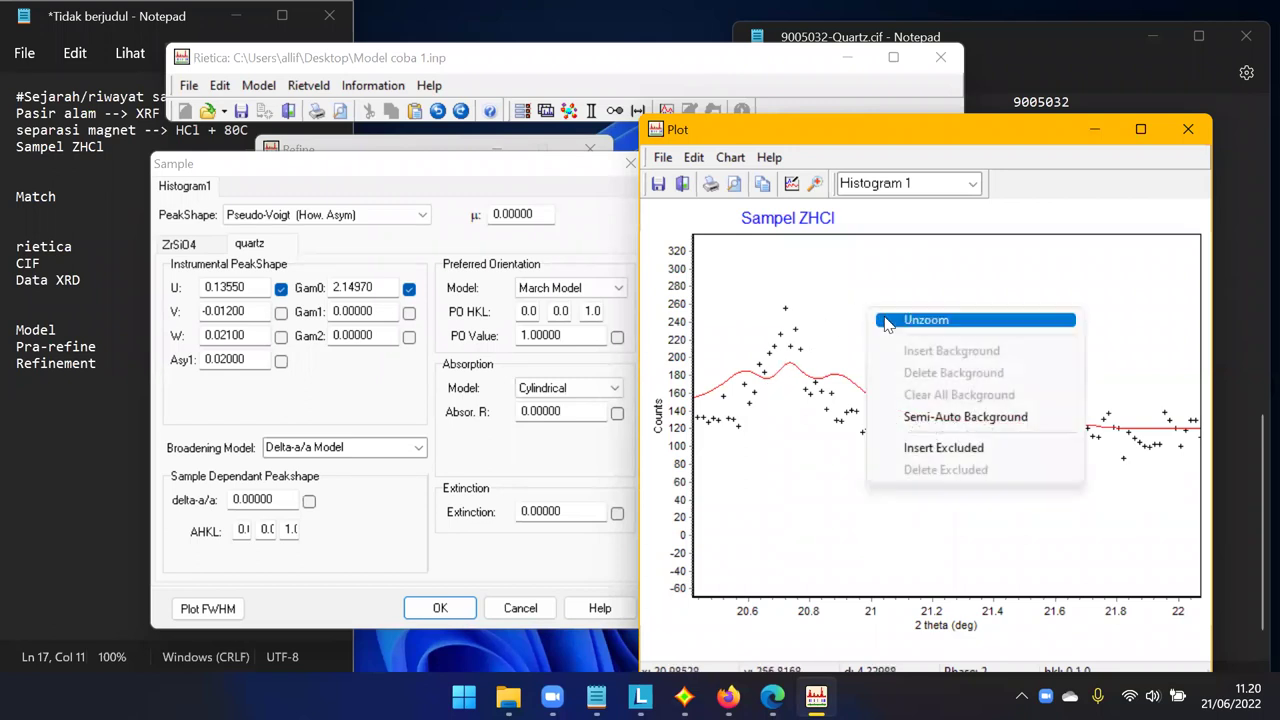
pyautogui.click(888, 322)
pyautogui.click(349, 287)
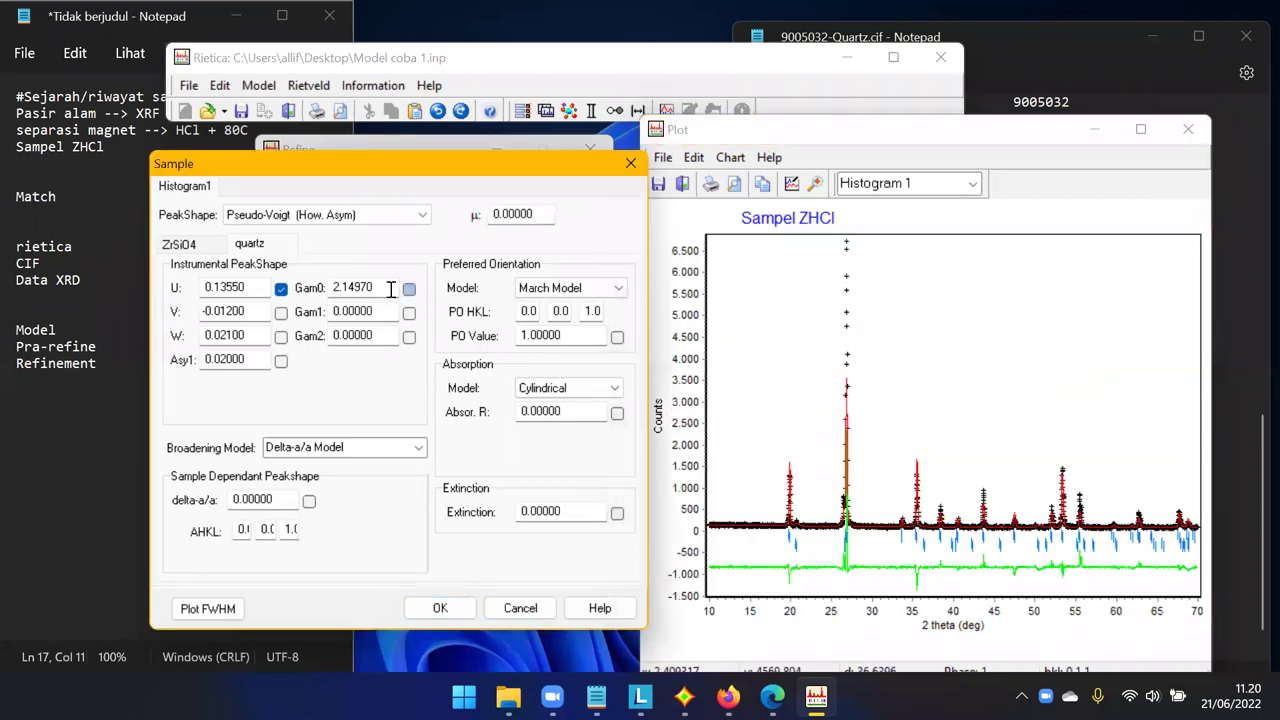
pyautogui.doubleClick(337, 287)
pyautogui.click(345, 288)
pyautogui.moveTo(347, 288); pyautogui.dragTo(389, 287)
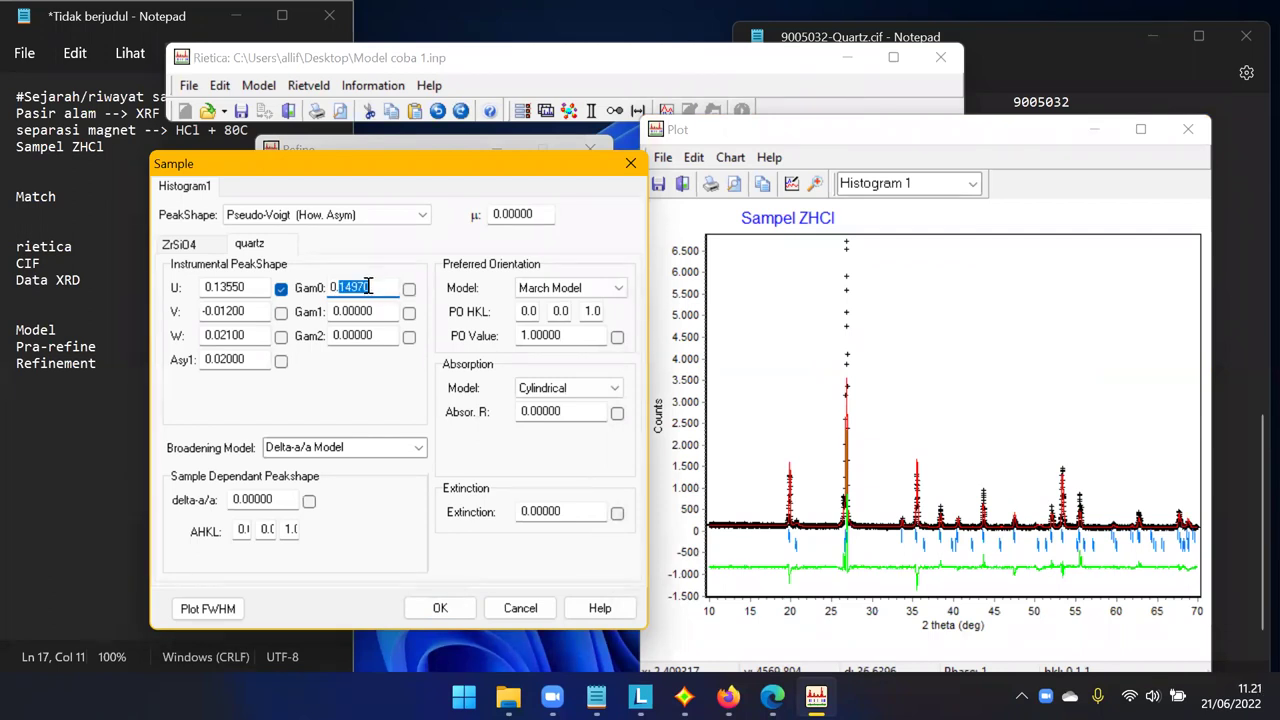
pyautogui.write('0.02')
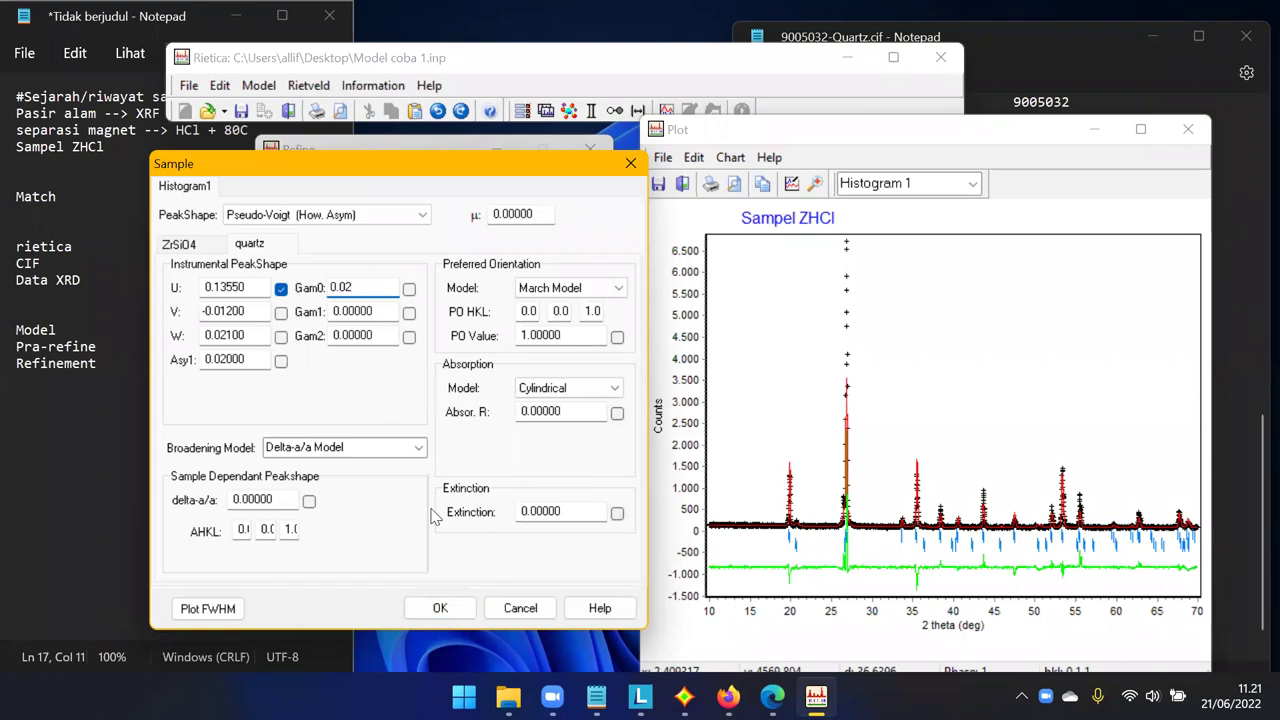
pyautogui.click(440, 610)
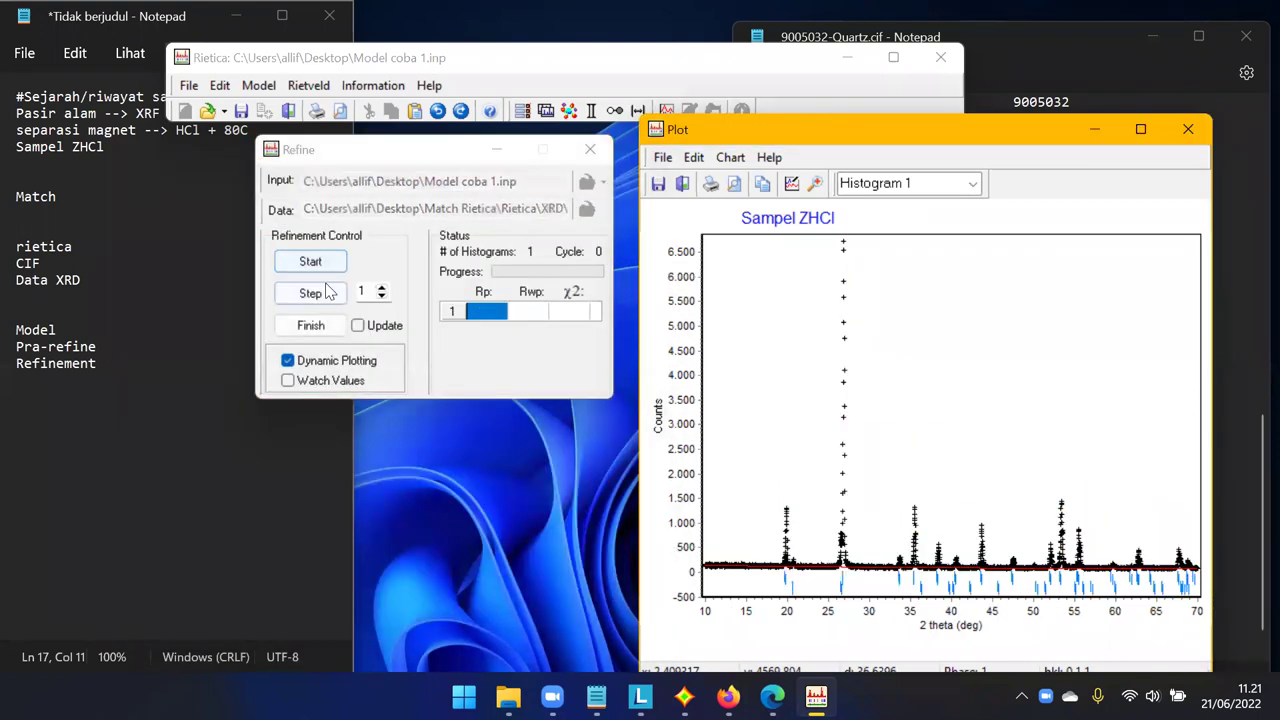
# Run 9 refinement cycles with quartz Gam0 fixed at 0.02 and finish with the parameter update.
pyautogui.click(325, 291)
pyautogui.click(328, 293)
pyautogui.click(328, 292)
pyautogui.click(328, 292)
pyautogui.click(328, 292)
pyautogui.click(328, 292)
pyautogui.click(329, 292)
pyautogui.click(329, 292)
pyautogui.click(330, 292)
pyautogui.click(312, 325)
# Recheck the fit near 20.7°, disable refinement of quartz U and set its value to 0.0121.
pyautogui.click(614, 111)
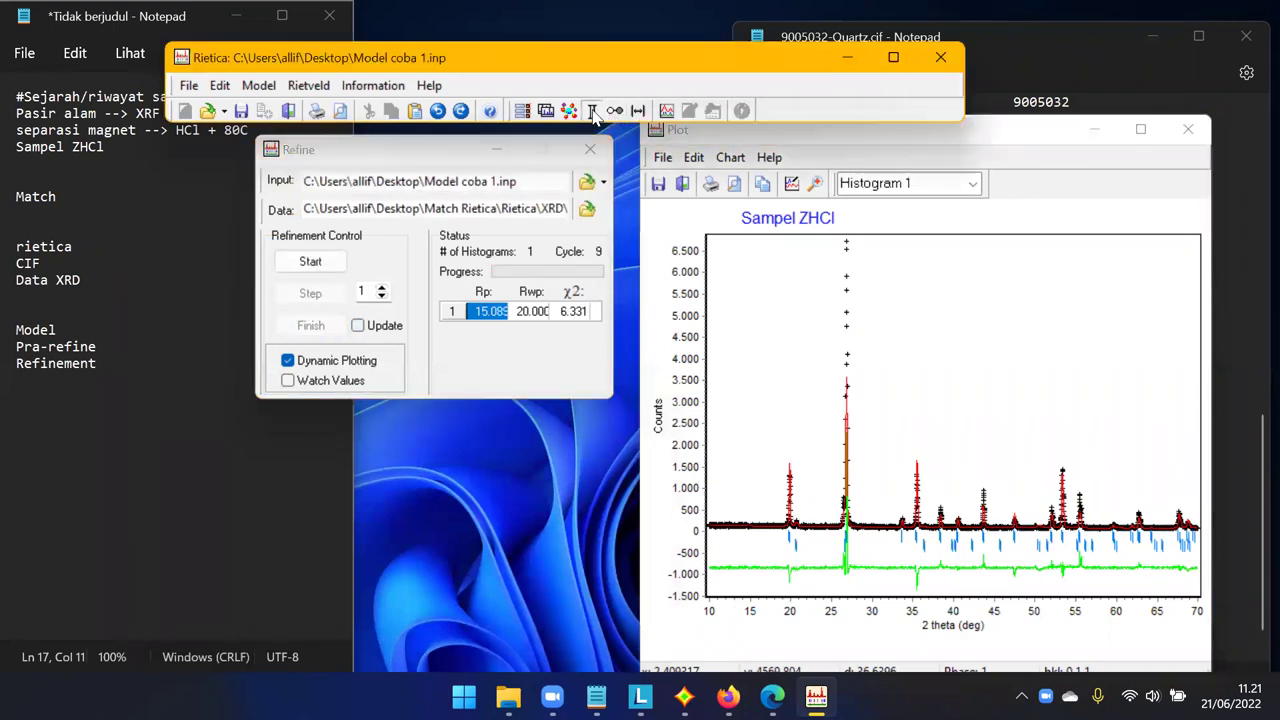
pyautogui.click(250, 243)
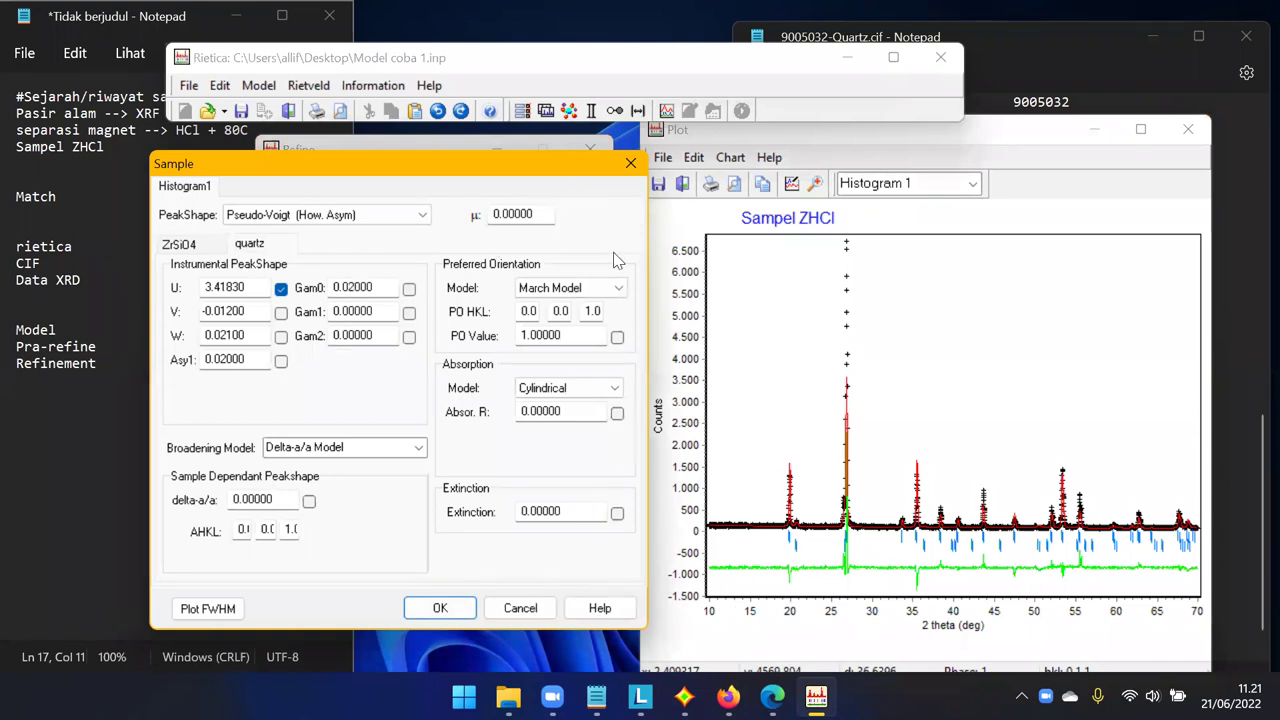
pyautogui.moveTo(784, 499); pyautogui.dragTo(829, 540)
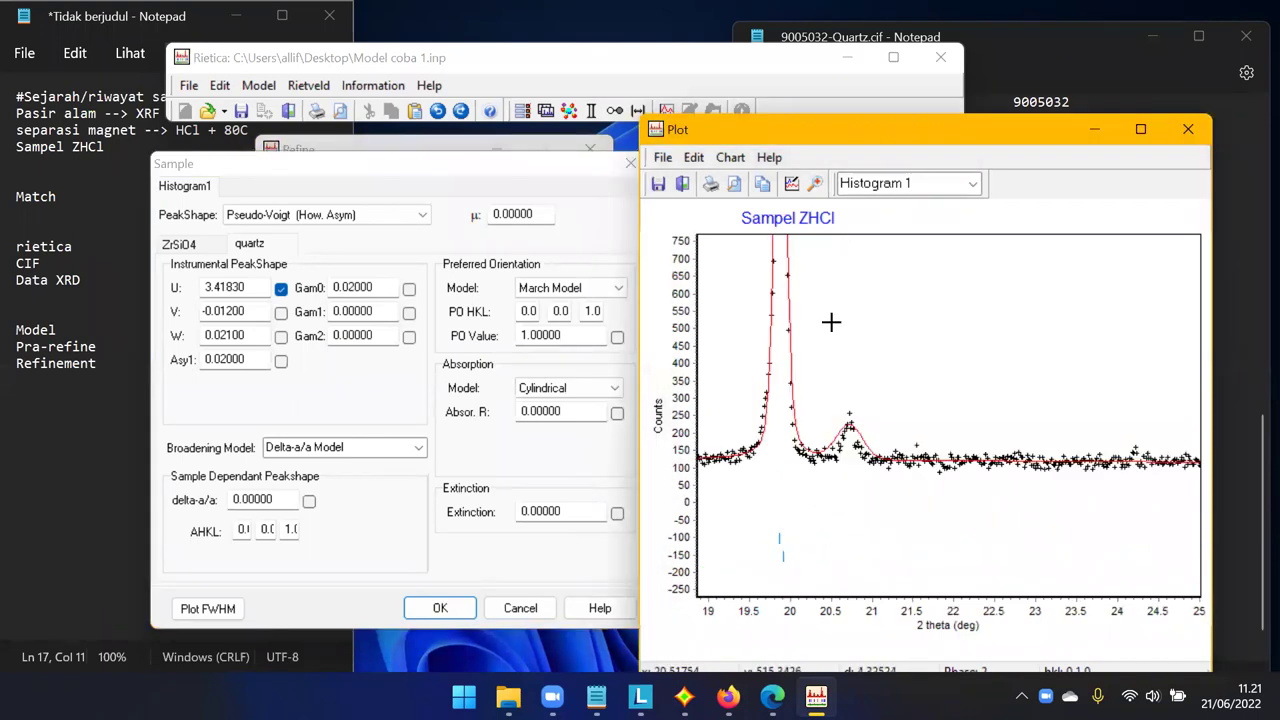
pyautogui.rightClick(827, 355)
pyautogui.click(862, 363)
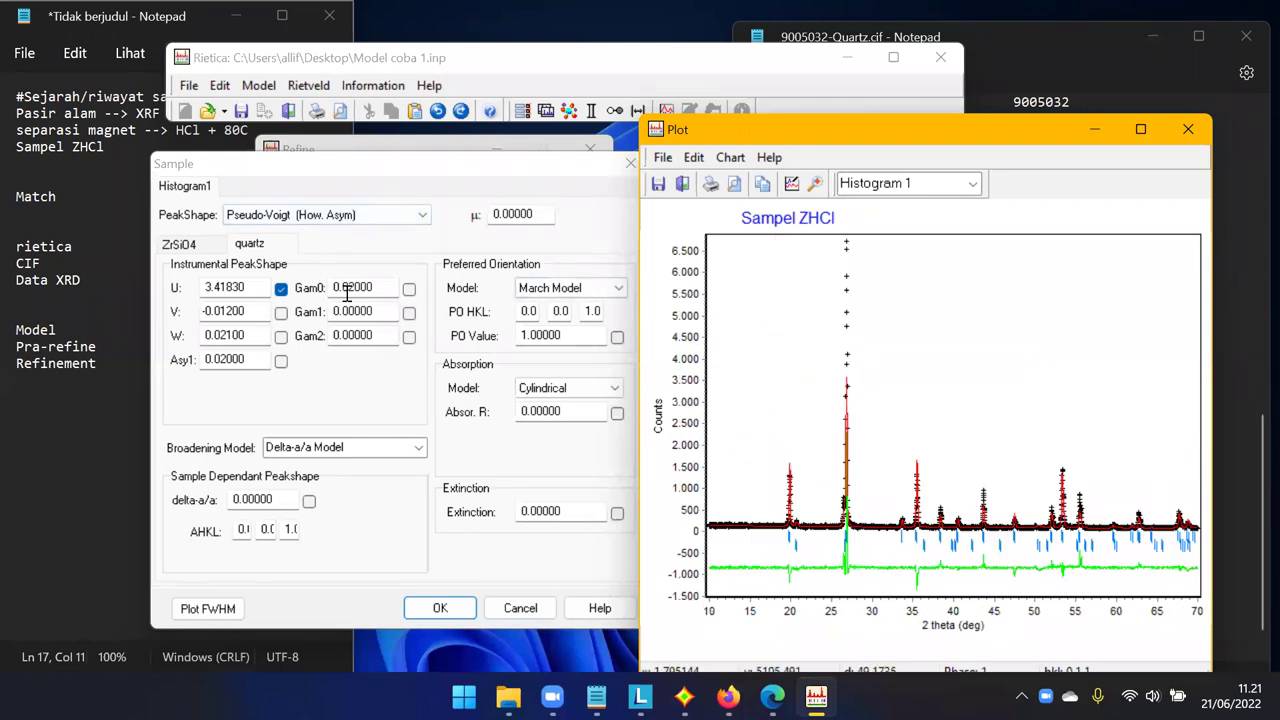
pyautogui.click(282, 290)
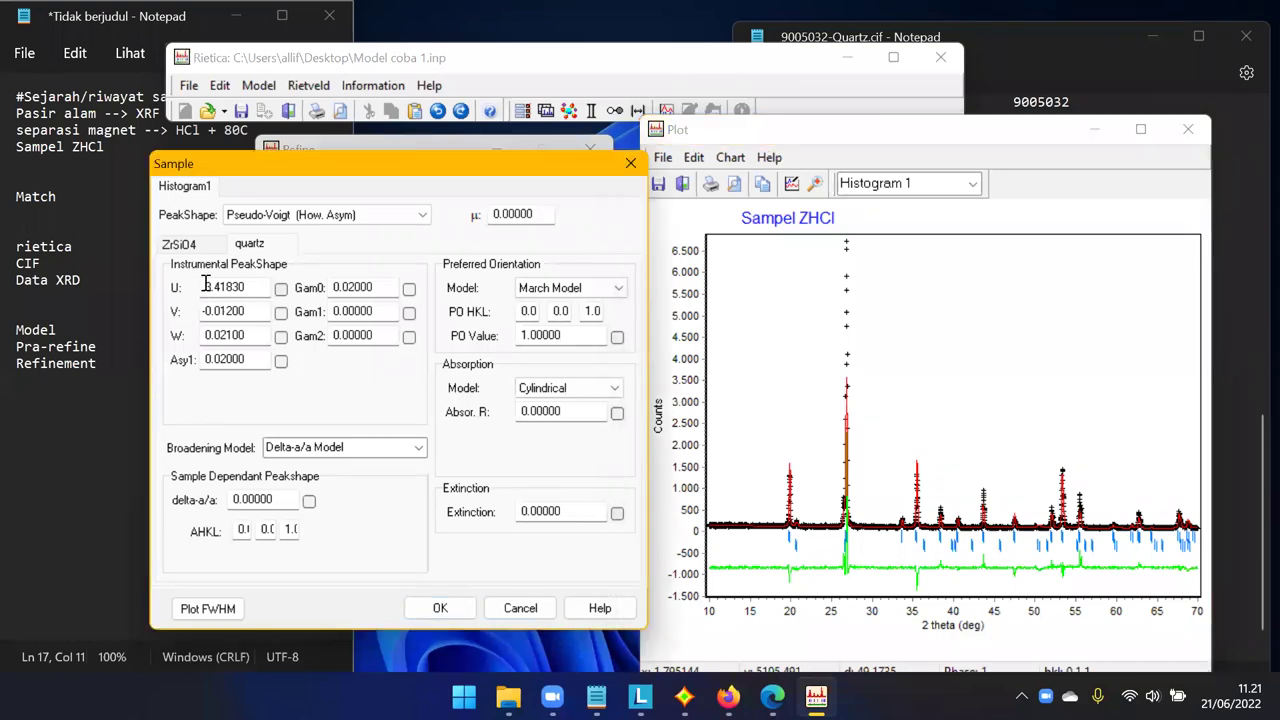
pyautogui.moveTo(209, 287); pyautogui.dragTo(203, 287)
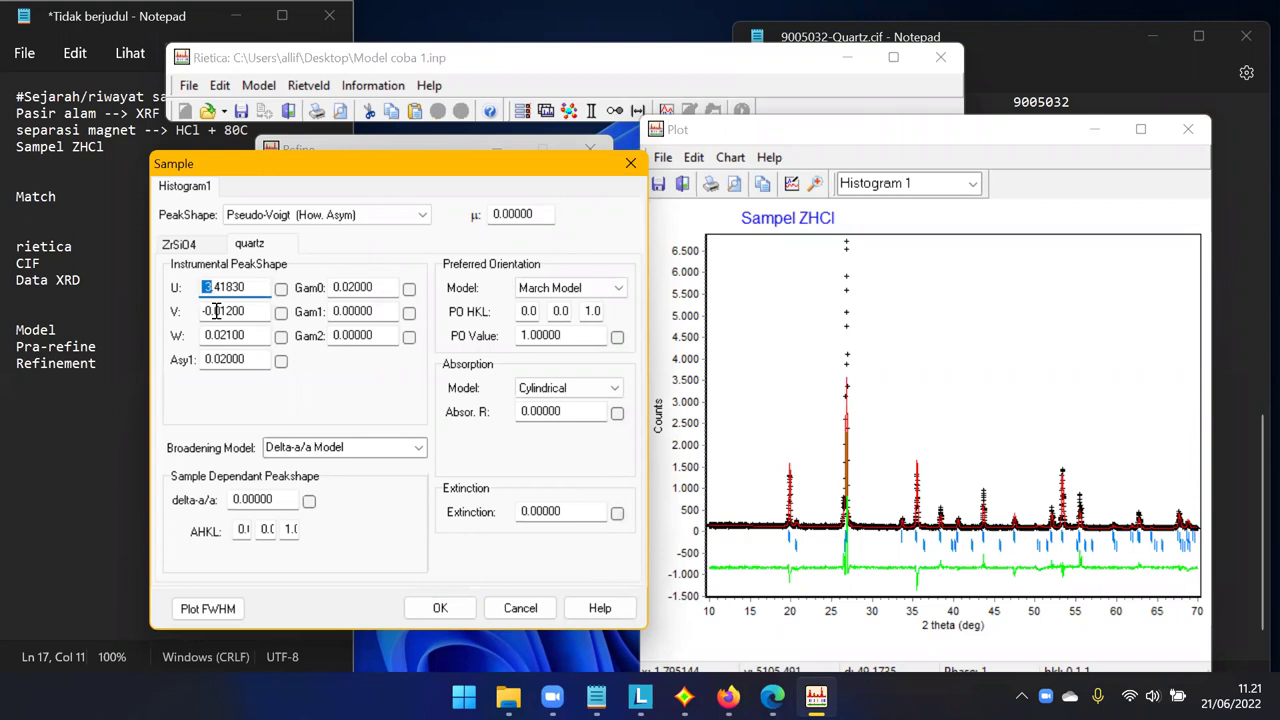
pyautogui.write('0')
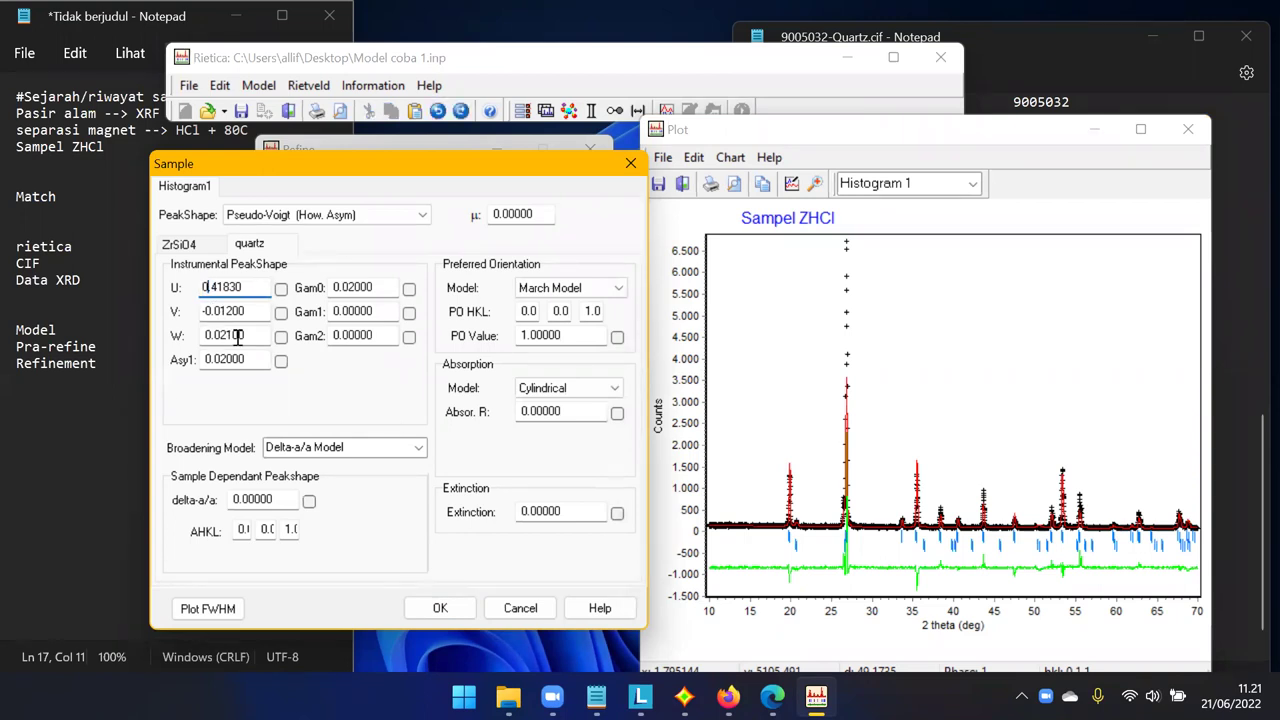
pyautogui.moveTo(203, 287); pyautogui.dragTo(266, 286)
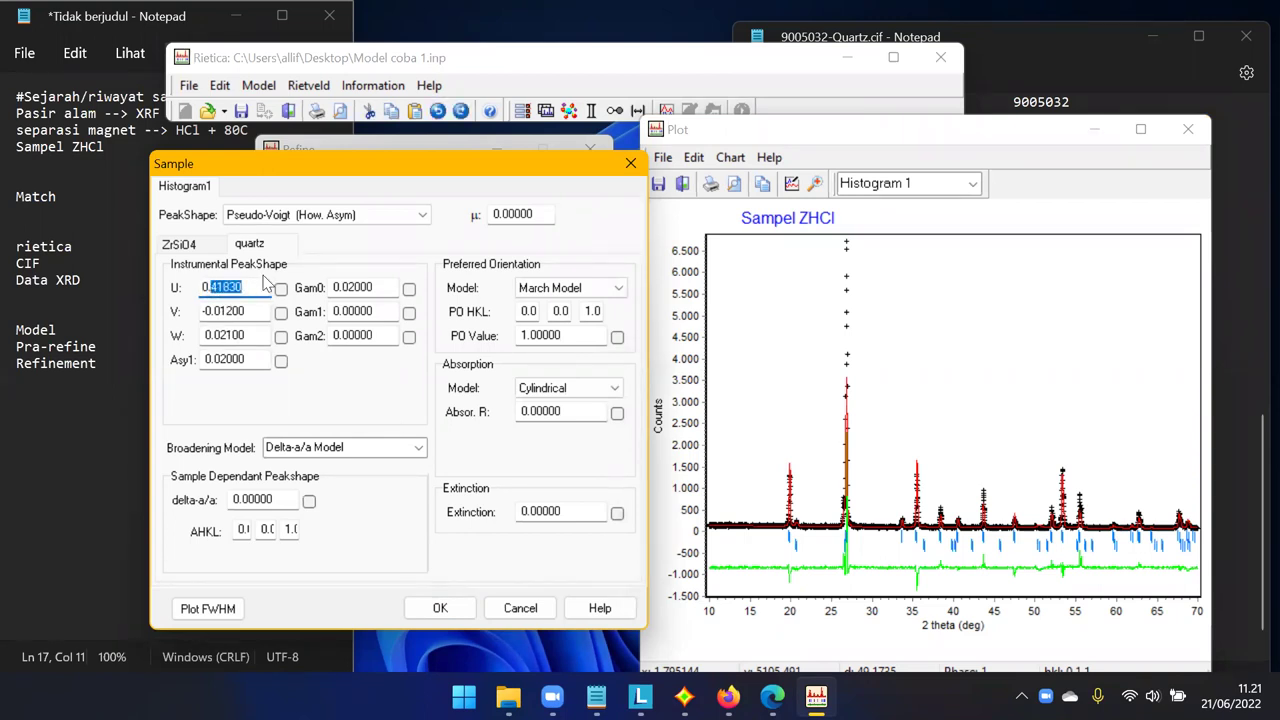
pyautogui.write('0.0121')
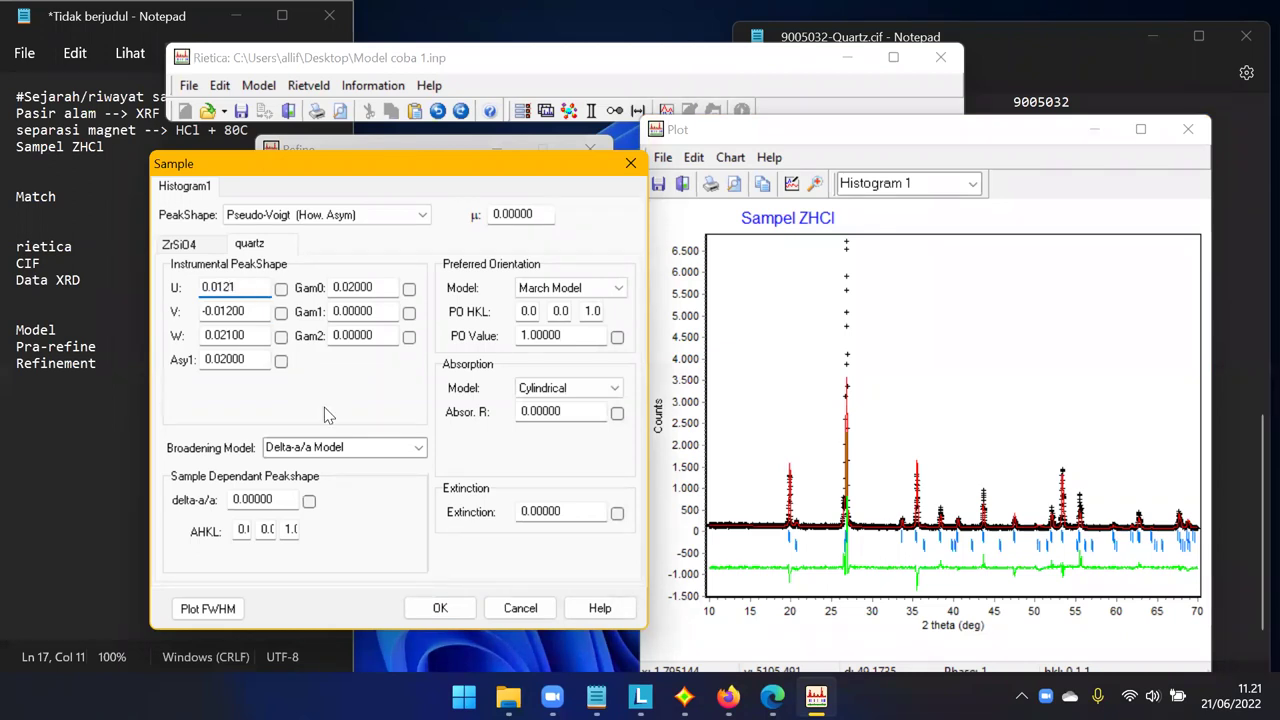
pyautogui.click(440, 608)
# Run 30 refinement cycles with quartz U fixed at 0.0121 and Gam0 at 0.02, and finish the refinement.
pyautogui.click(318, 270)
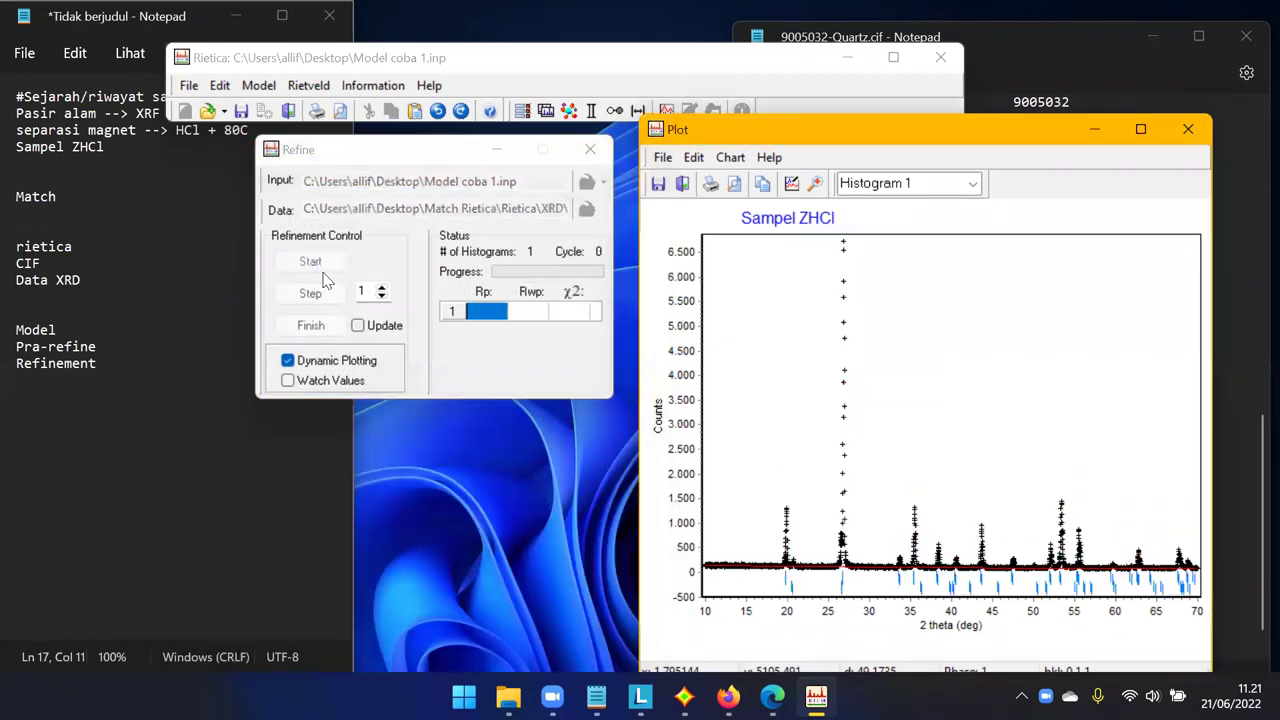
pyautogui.click(322, 291)
pyautogui.click(322, 291)
pyautogui.click(322, 291)
pyautogui.click(322, 291)
pyautogui.click(325, 291)
pyautogui.click(326, 292)
pyautogui.click(327, 294)
pyautogui.click(325, 294)
pyautogui.click(325, 294)
pyautogui.click(325, 294)
pyautogui.click(325, 293)
pyautogui.click(325, 293)
pyautogui.click(325, 293)
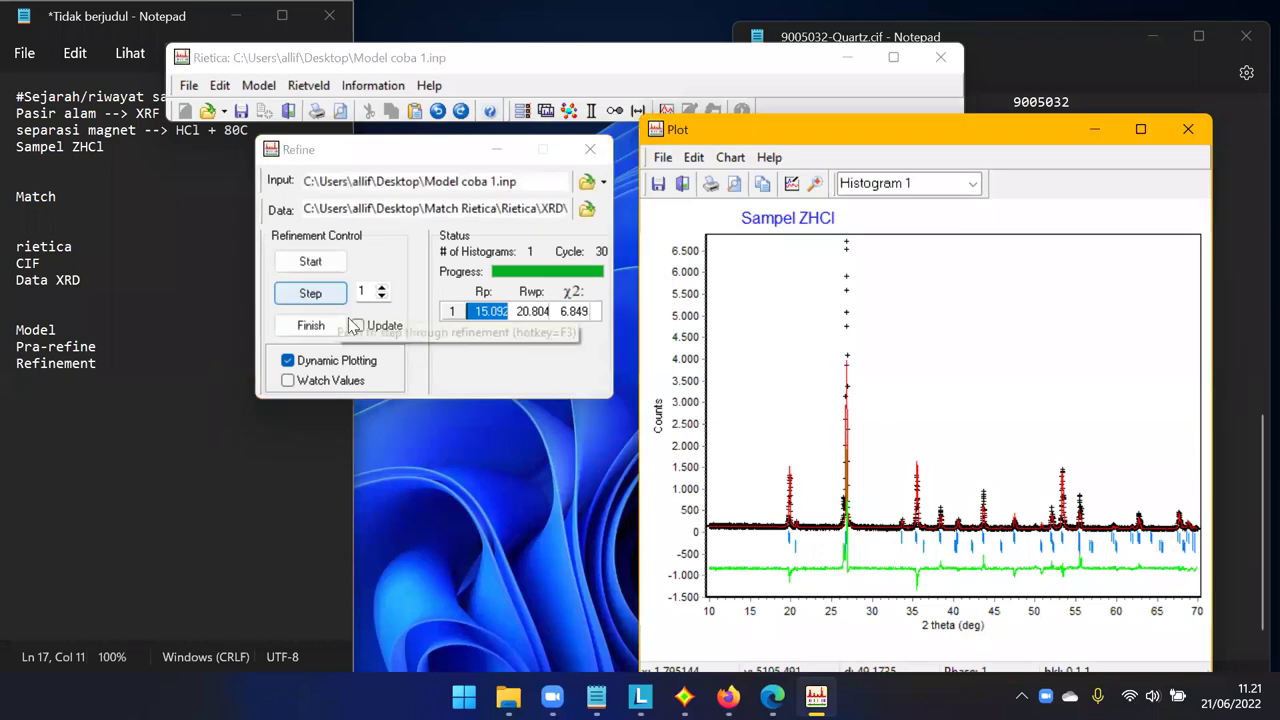
pyautogui.click(338, 325)
# Examine how well the calculated curve matches the measured peaks between about 20° and 27° two theta.
pyautogui.moveTo(769, 461); pyautogui.dragTo(880, 548)
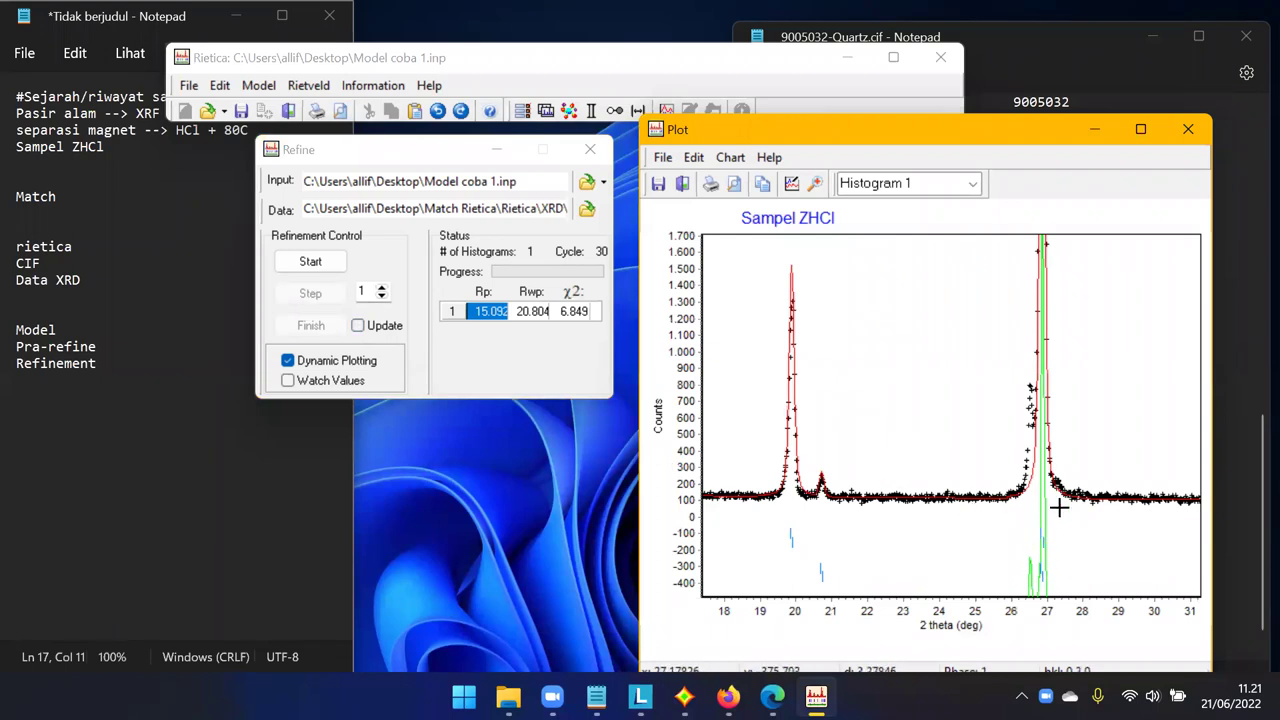
pyautogui.moveTo(1012, 369); pyautogui.dragTo(1101, 509)
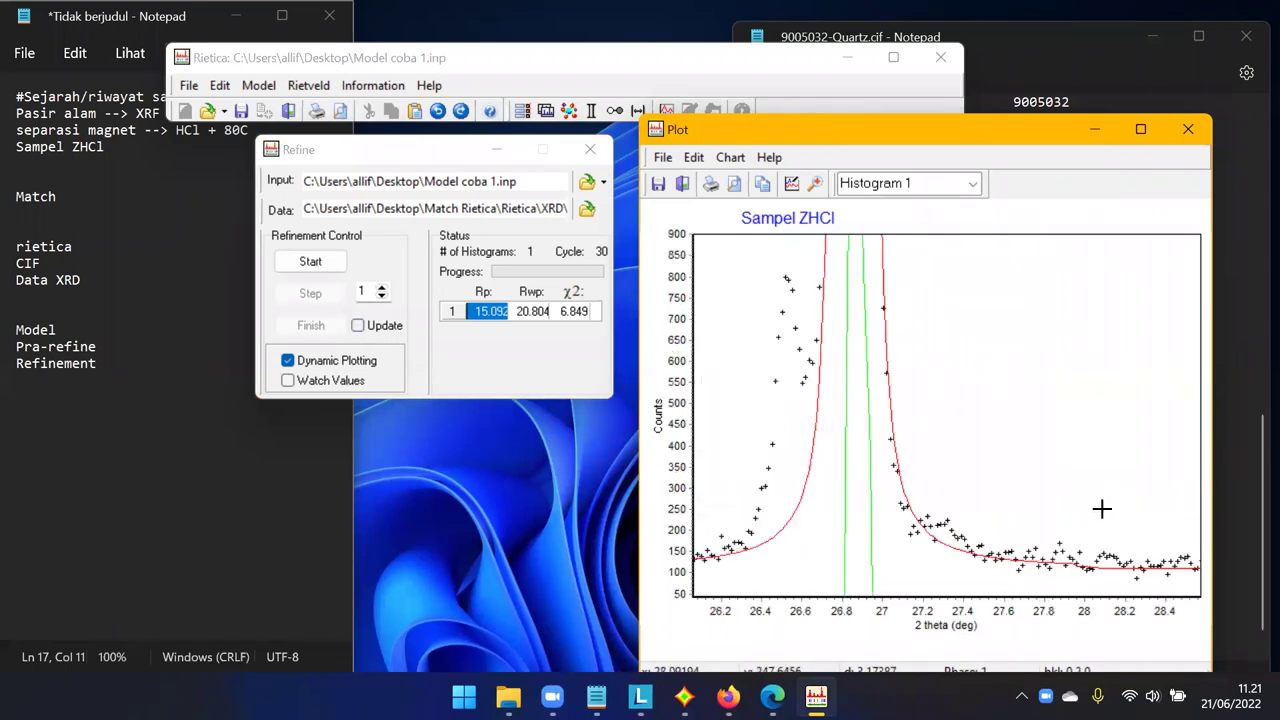
pyautogui.rightClick(1001, 384)
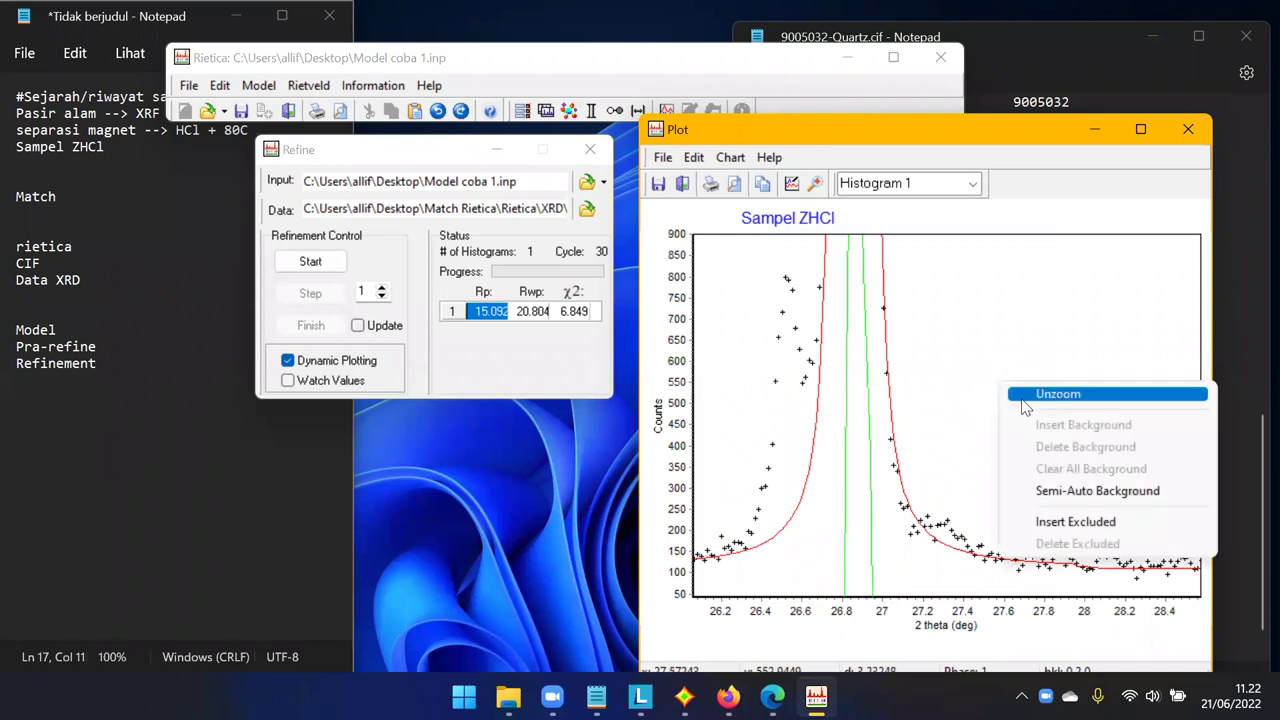
pyautogui.click(1024, 394)
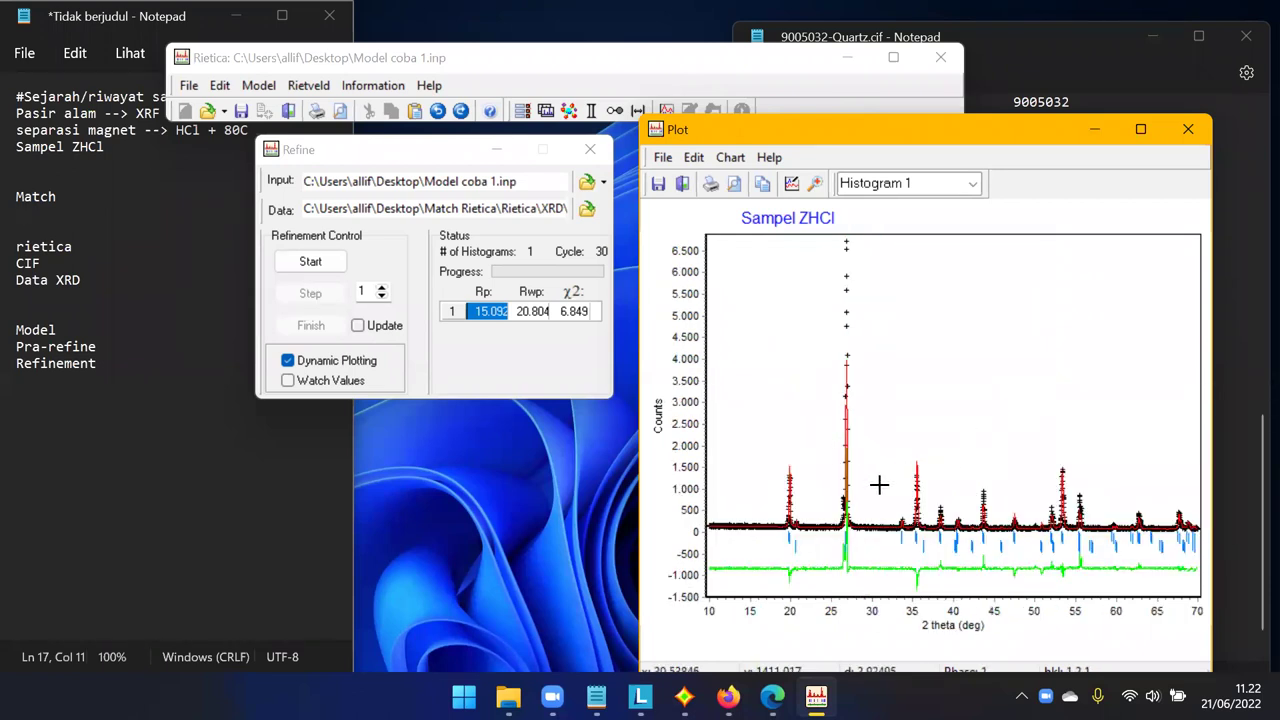
pyautogui.moveTo(812, 484); pyautogui.dragTo(881, 554)
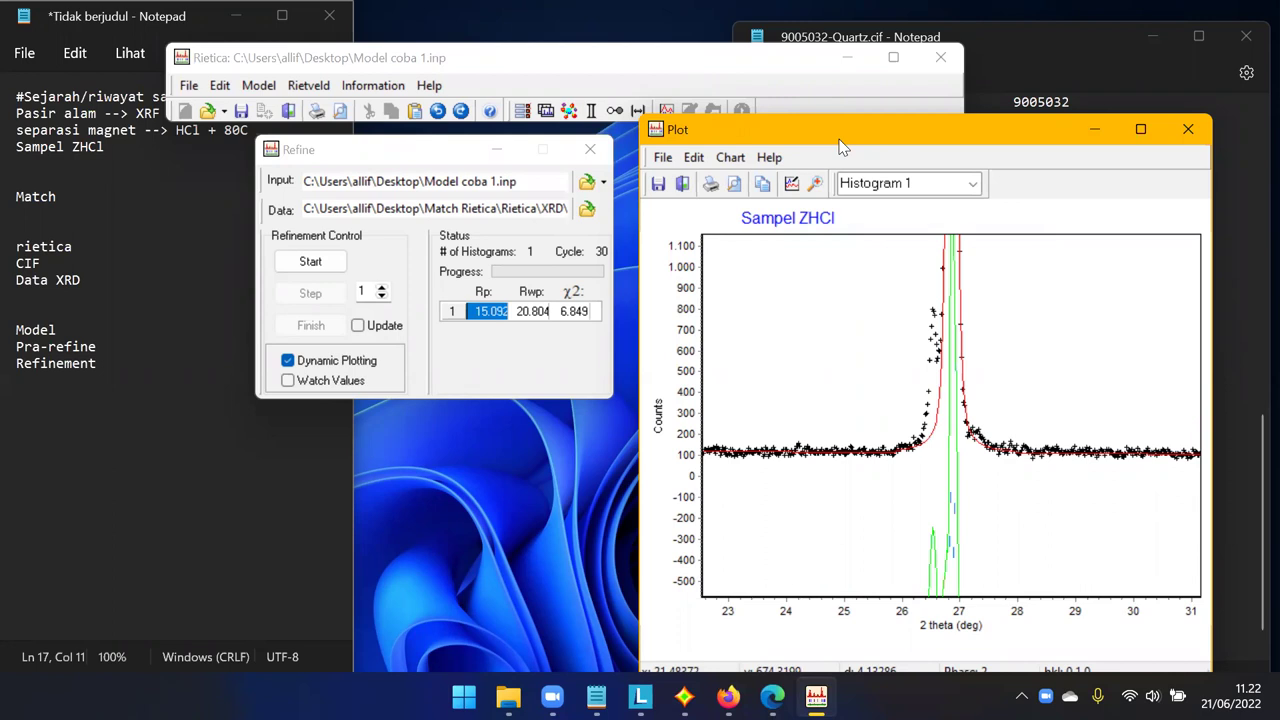
pyautogui.moveTo(828, 156); pyautogui.dragTo(816, 174)
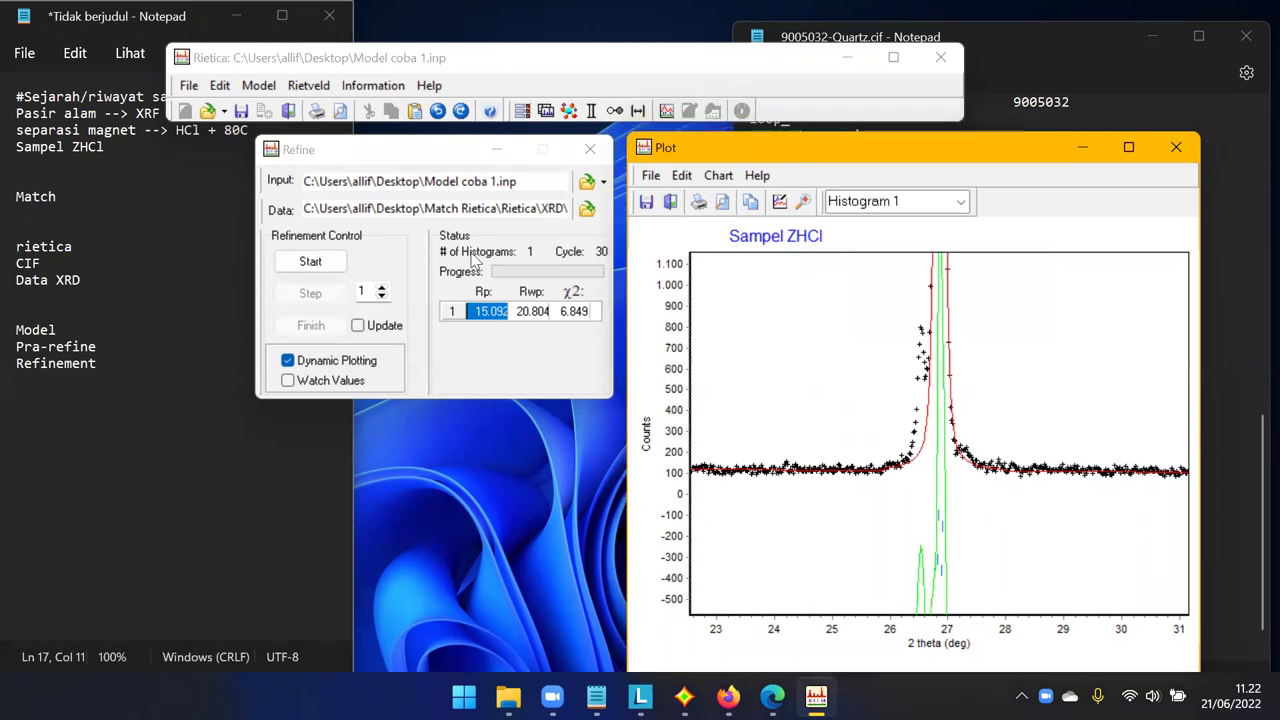
pyautogui.moveTo(409, 161); pyautogui.dragTo(393, 168)
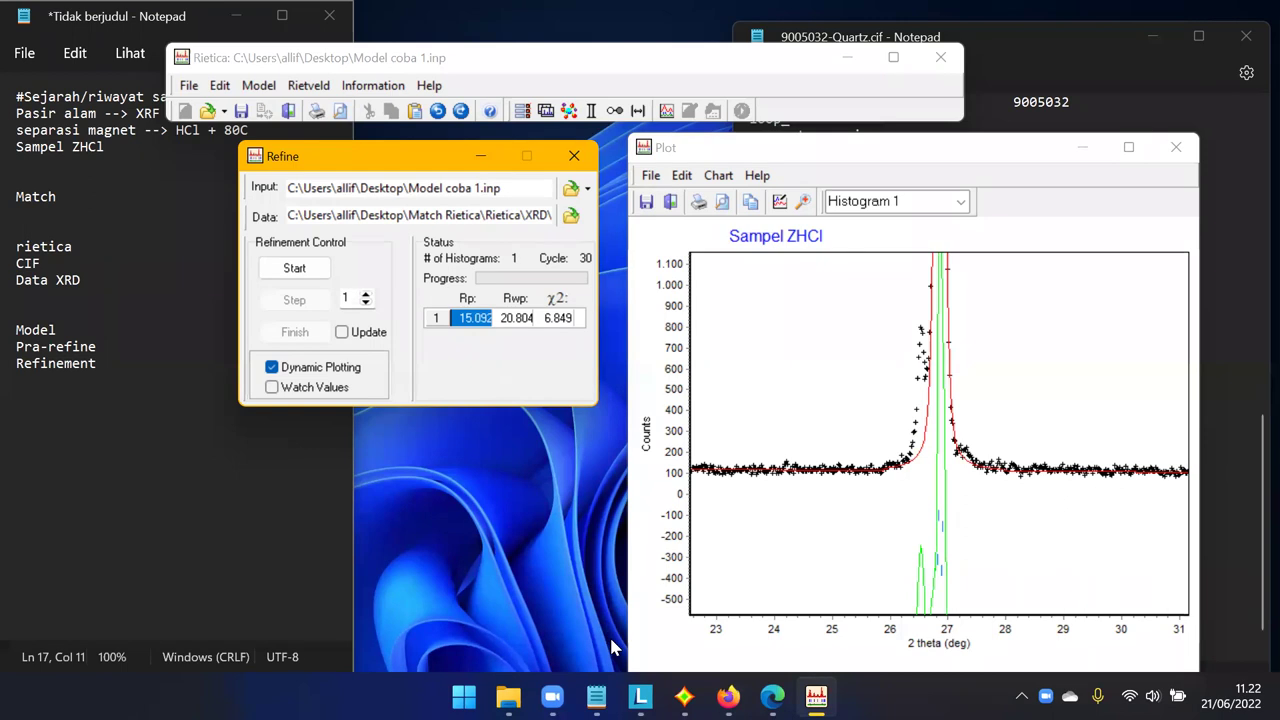
# Switch to File Explorer and browse from the Desktop through Match Rietica to the Rietica folder holding the CIF files.
pyautogui.click(509, 697)
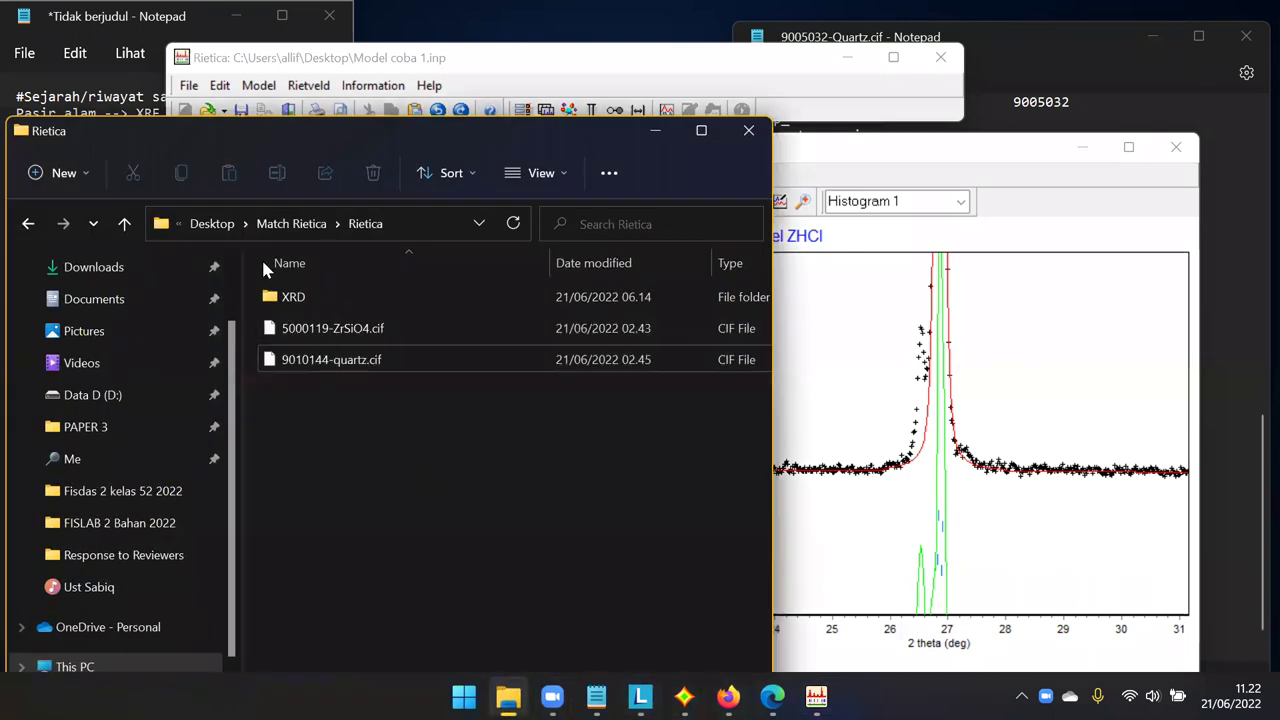
pyautogui.click(208, 223)
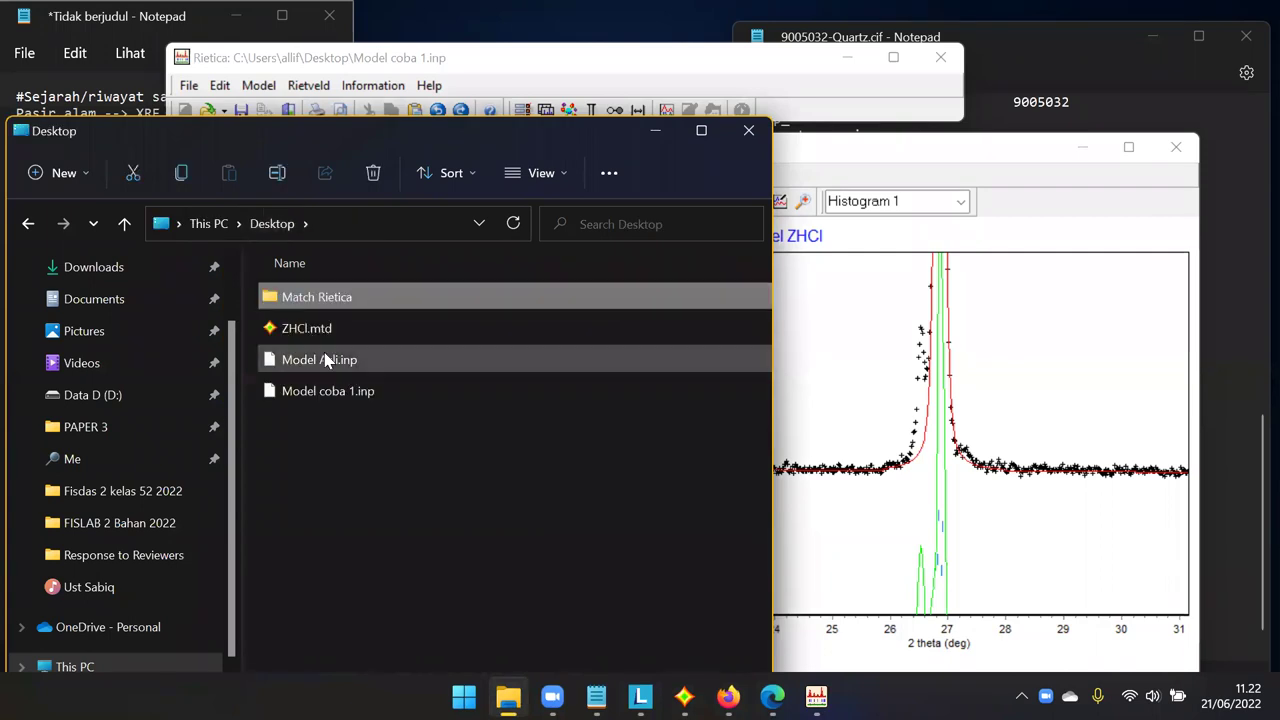
pyautogui.doubleClick(300, 299)
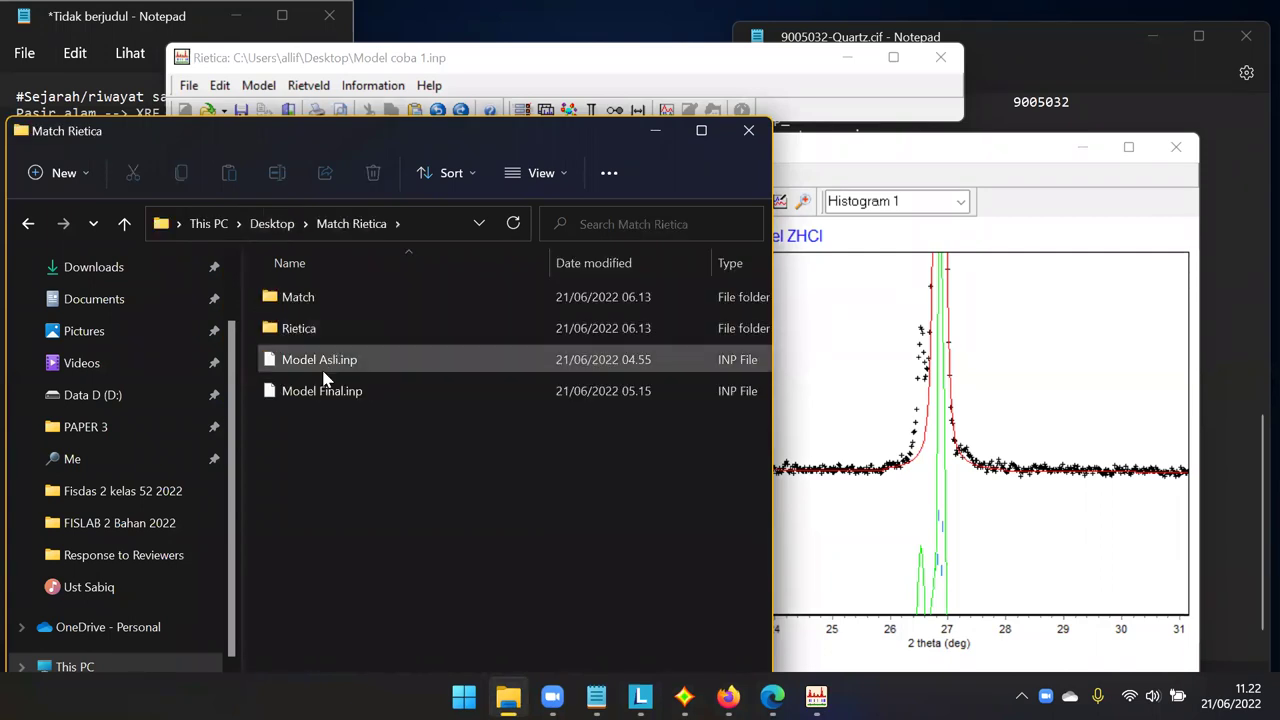
pyautogui.doubleClick(274, 320)
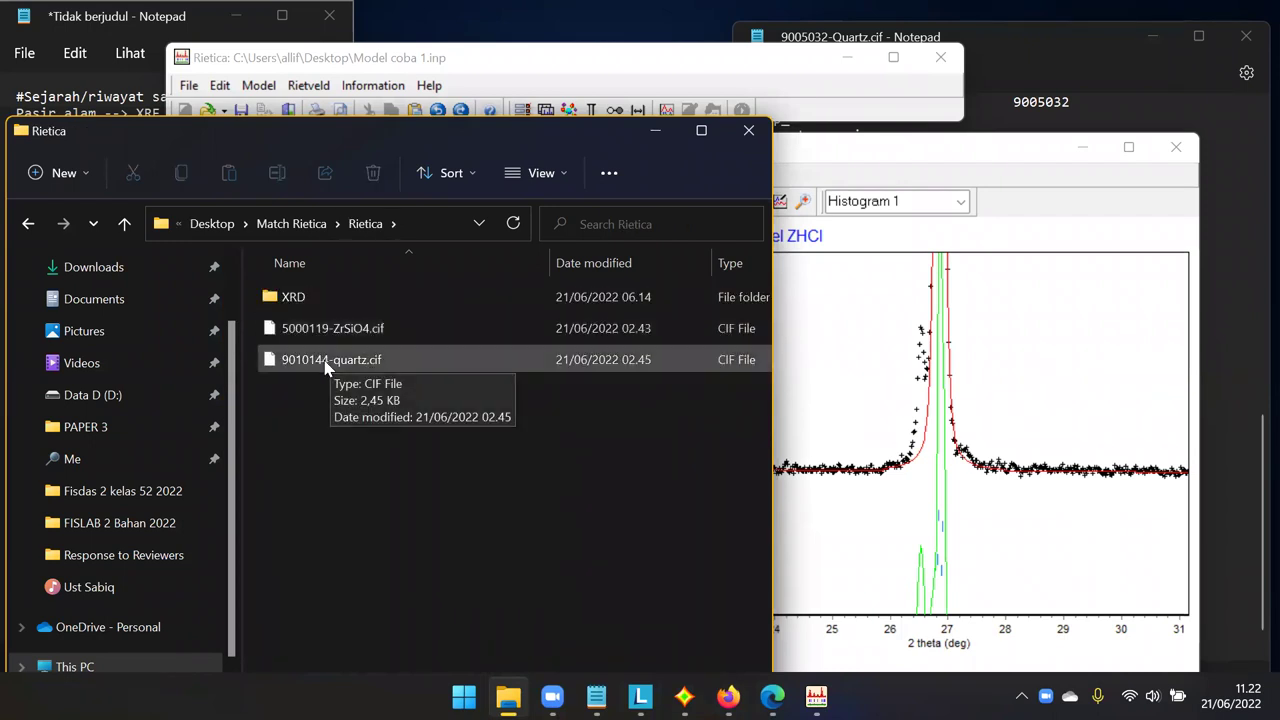
pyautogui.moveTo(325, 133); pyautogui.dragTo(275, 68)
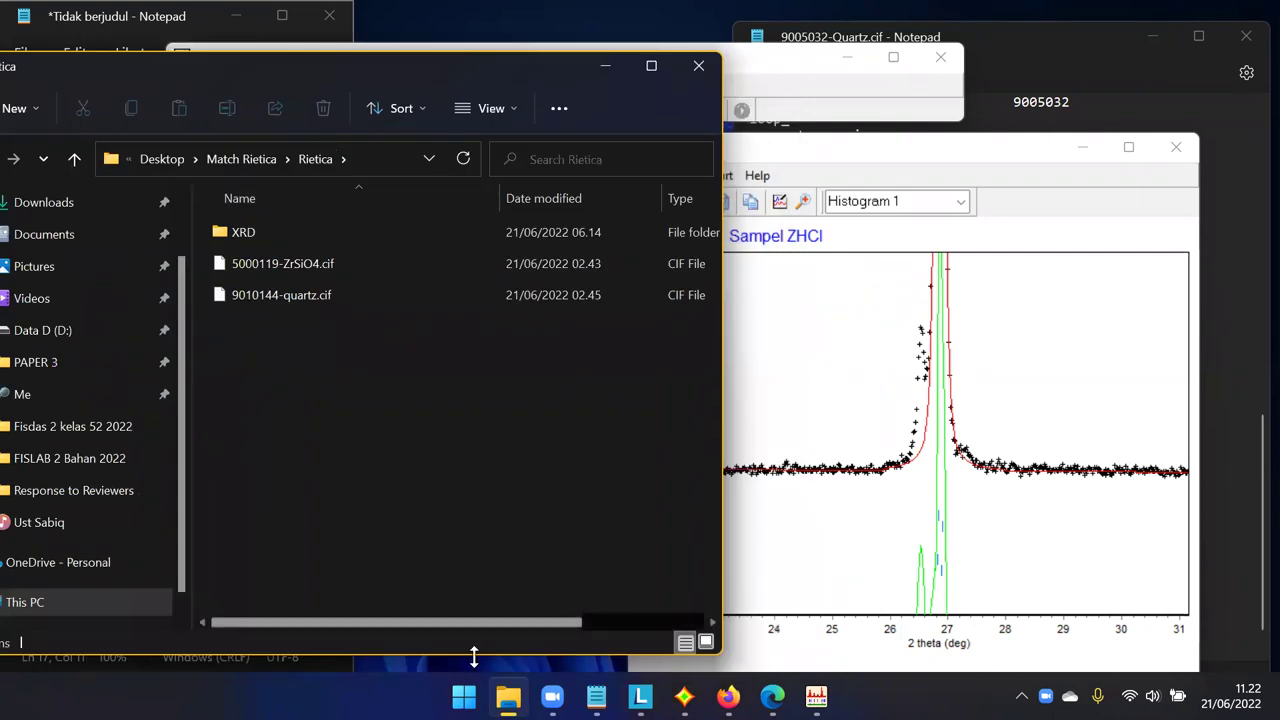
# Open a new Notepad window beside the Rietica folder and load 9010144-quartz.cif into it.
pyautogui.click(464, 697)
pyautogui.write('note')
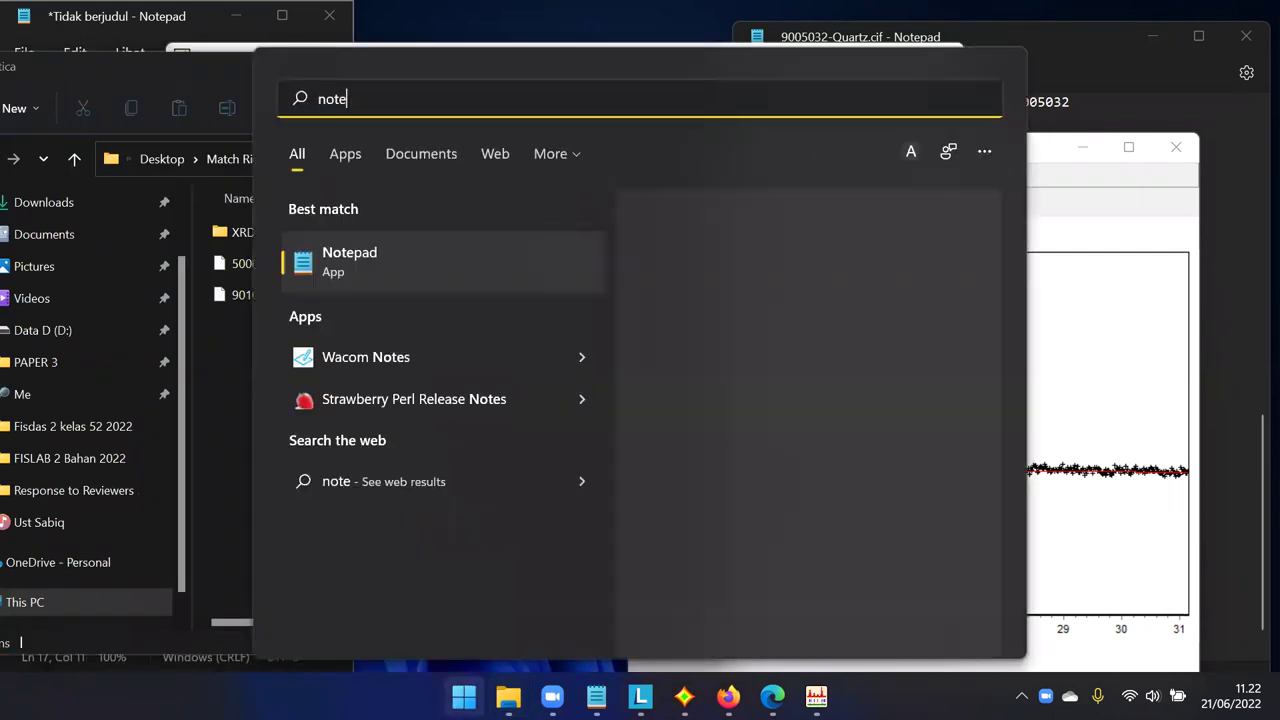
pyautogui.click(337, 251)
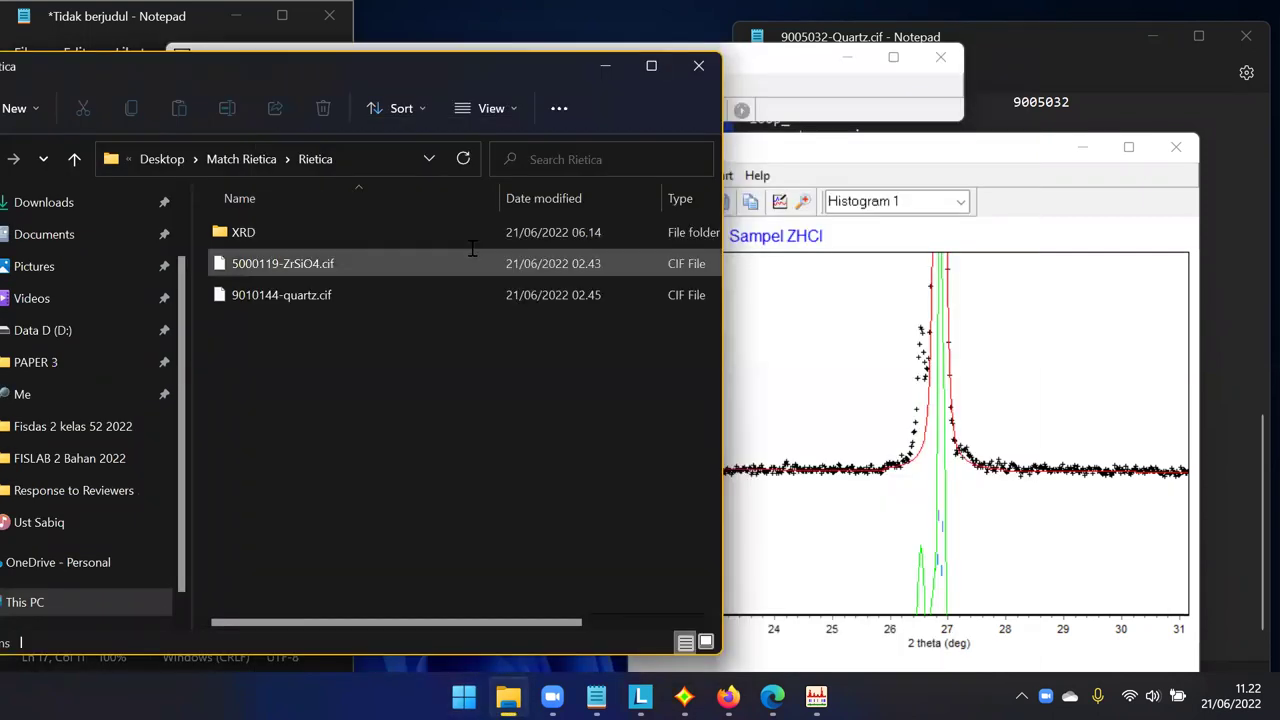
pyautogui.moveTo(584, 100); pyautogui.dragTo(802, 49)
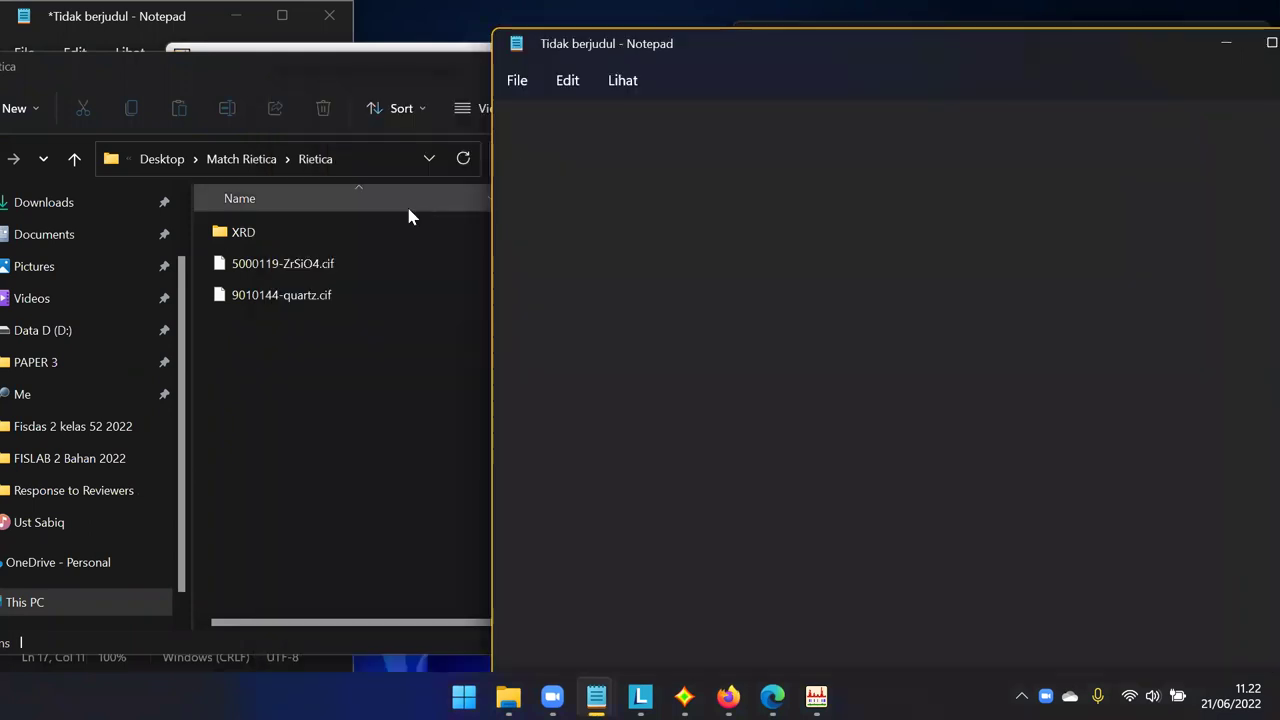
pyautogui.click(290, 300)
pyautogui.moveTo(290, 300); pyautogui.dragTo(511, 117)
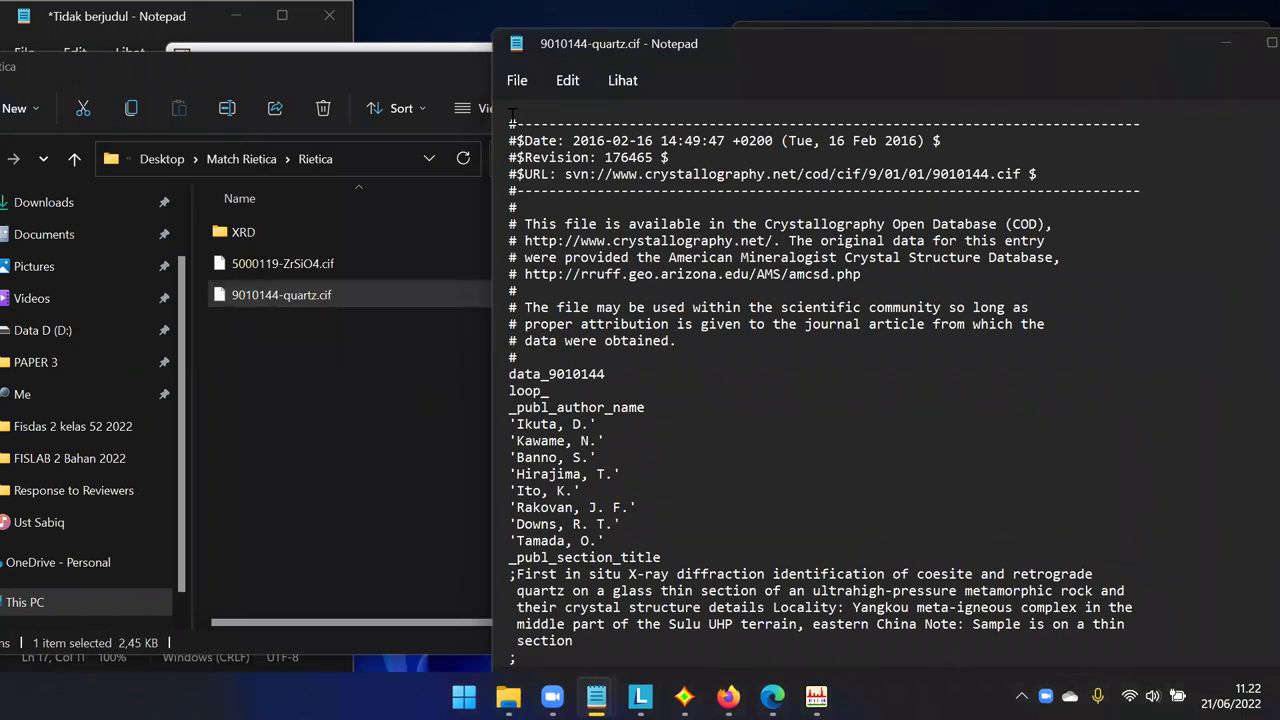
# Read the quartz cell parameters in 9010144-quartz.cif and highlight its space group.
pyautogui.click(418, 400)
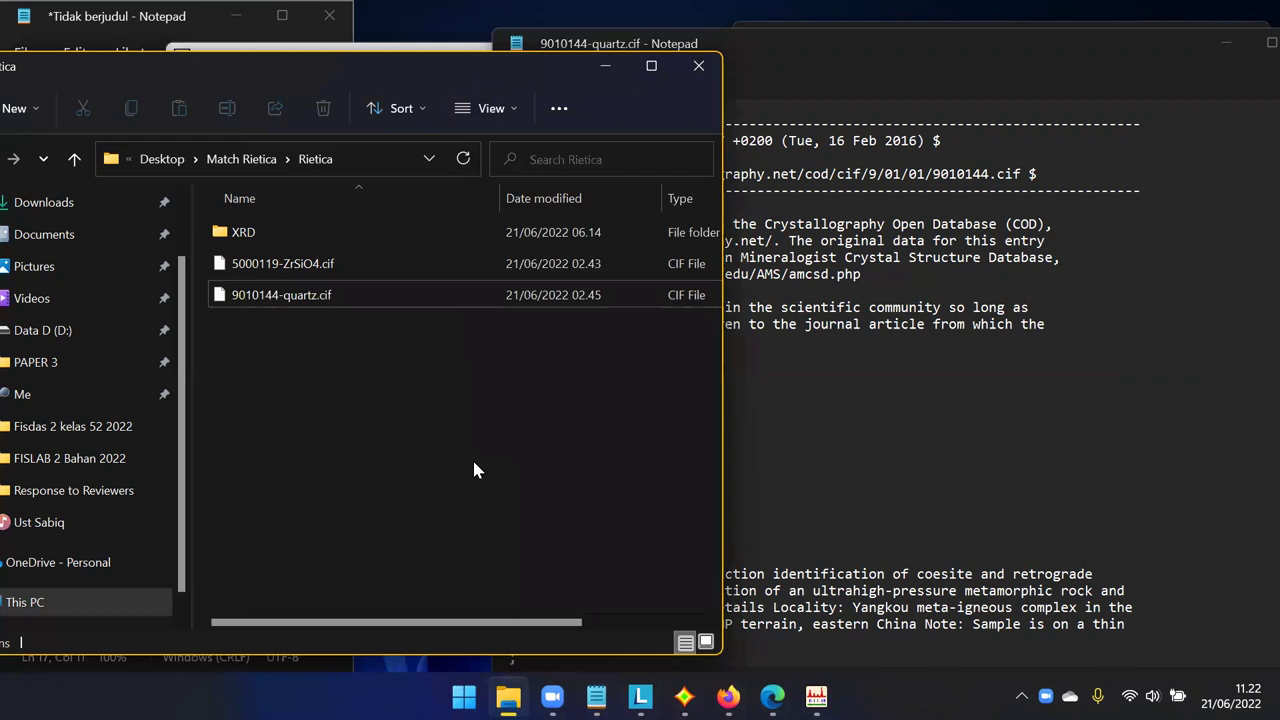
pyautogui.click(979, 60)
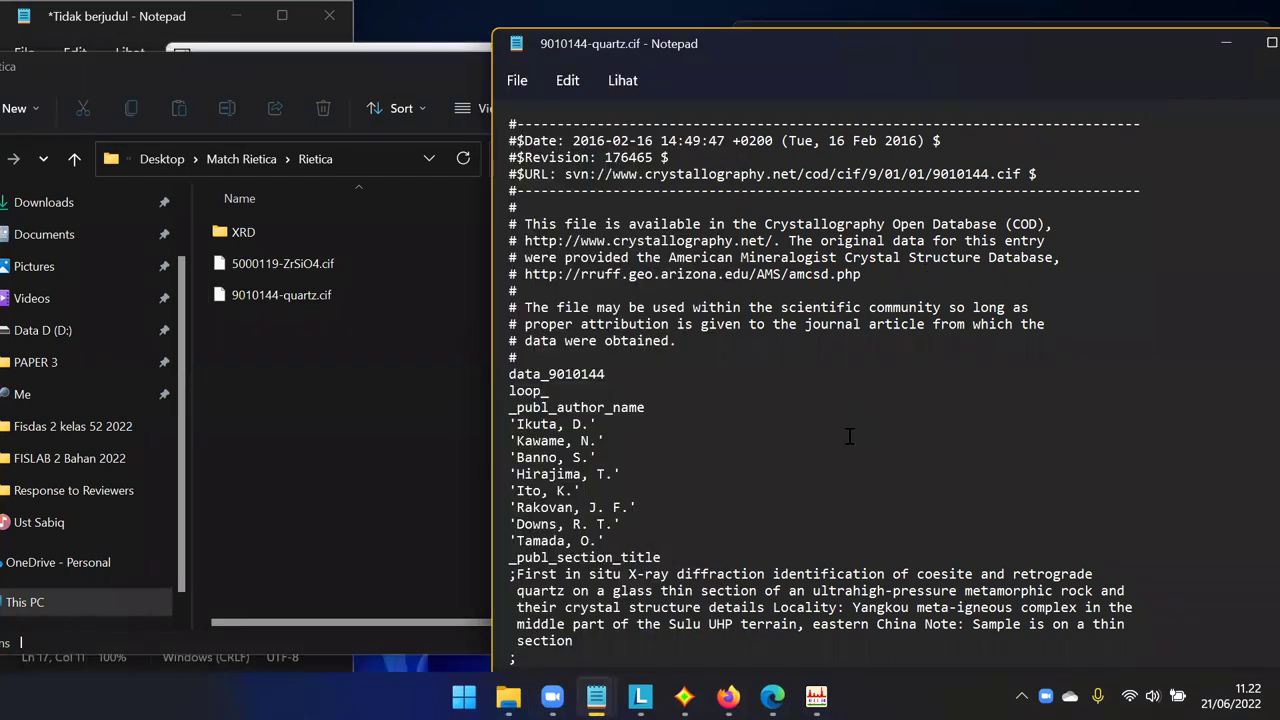
pyautogui.scroll(-10, 853, 430)
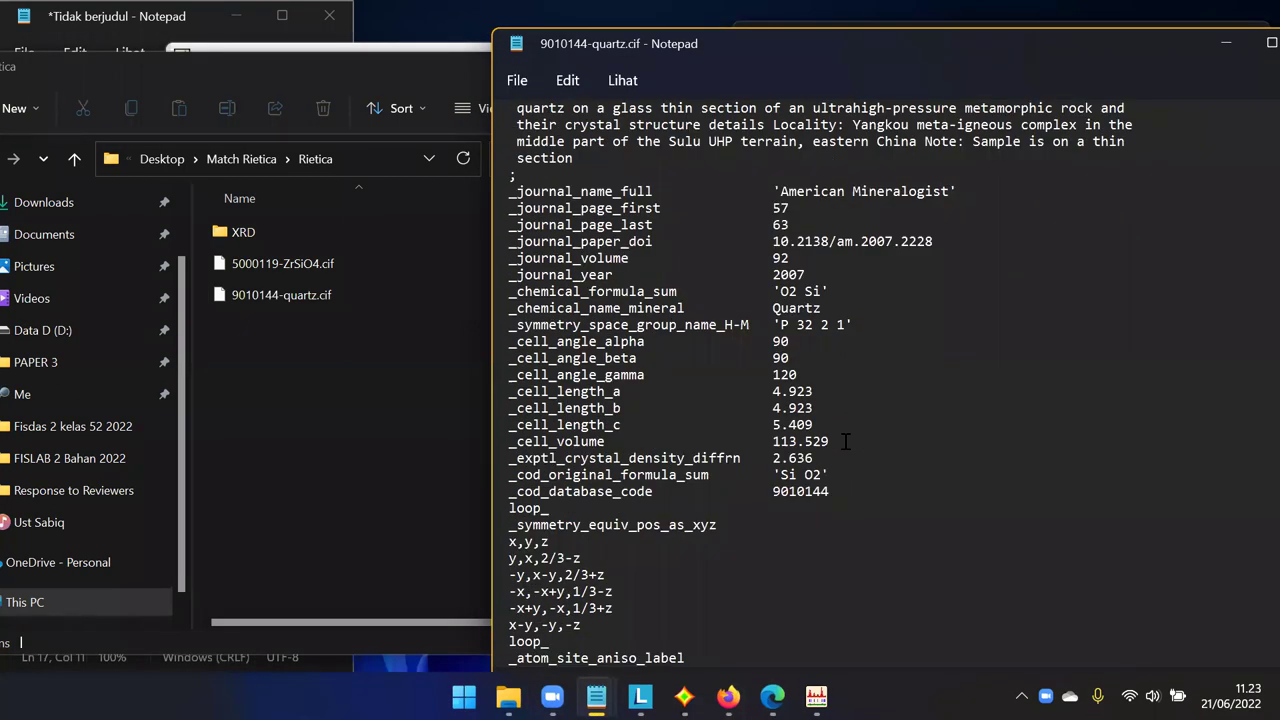
pyautogui.click(470, 335)
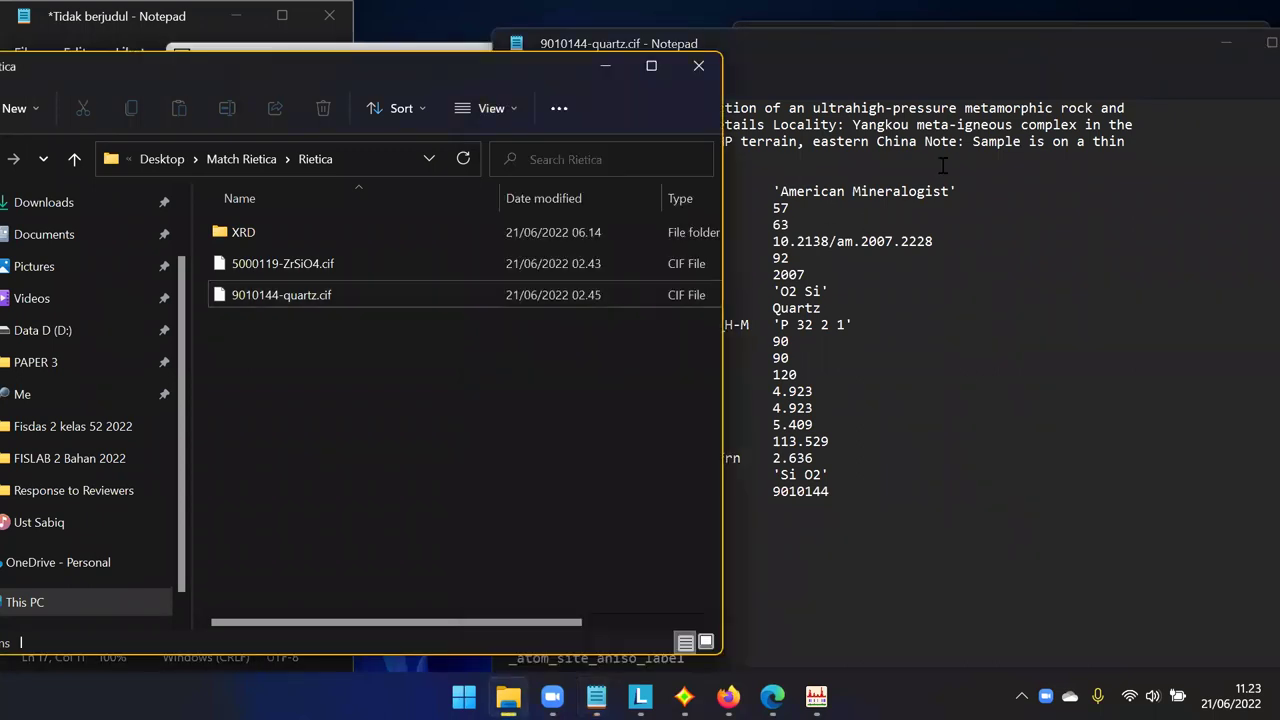
pyautogui.click(996, 36)
pyautogui.moveTo(996, 36); pyautogui.dragTo(1153, 42)
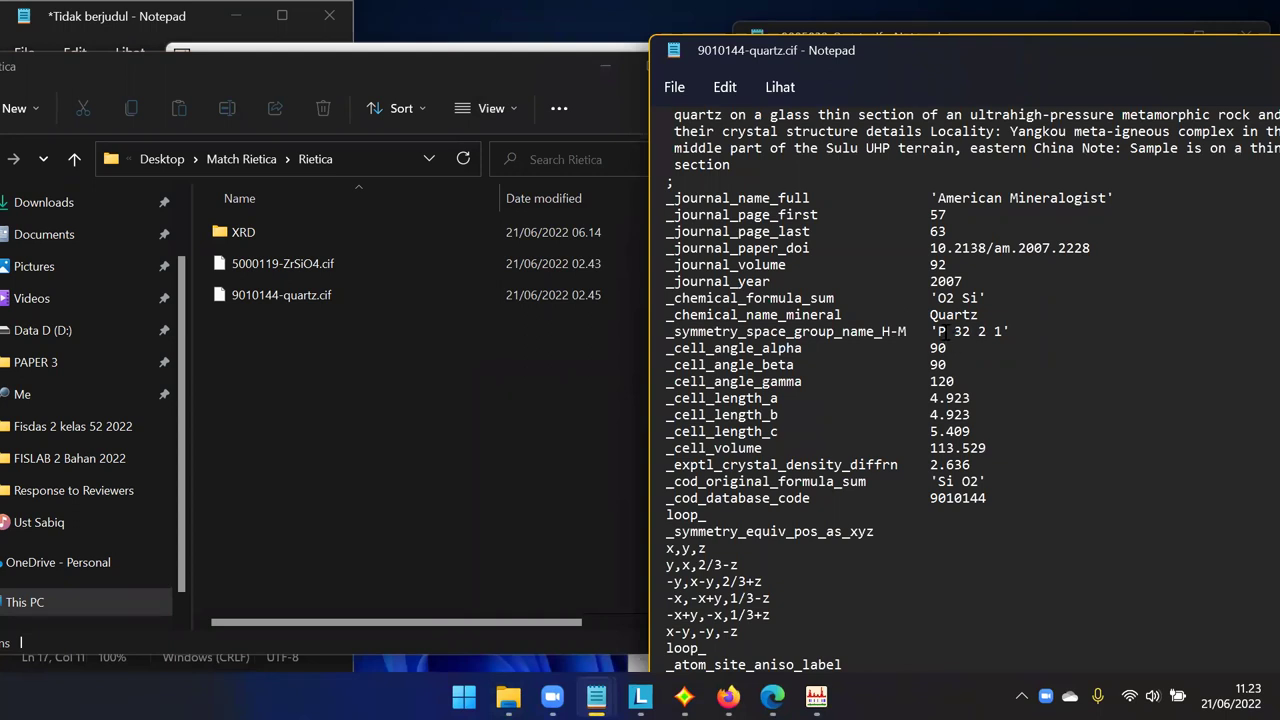
pyautogui.moveTo(938, 331); pyautogui.dragTo(1003, 331)
# Switch to Rietica and check the space group and lattice values of the quartz phase, then minimise the phase settings.
pyautogui.click(816, 695)
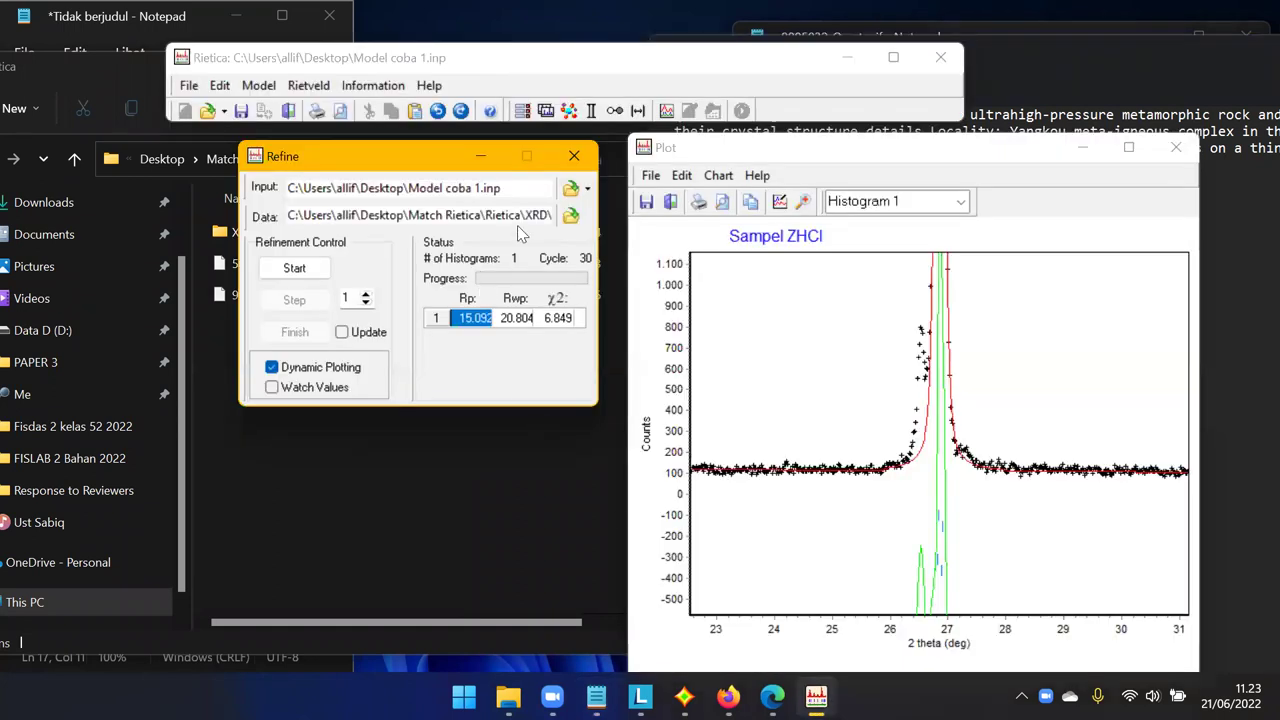
pyautogui.click(569, 110)
pyautogui.click(199, 206)
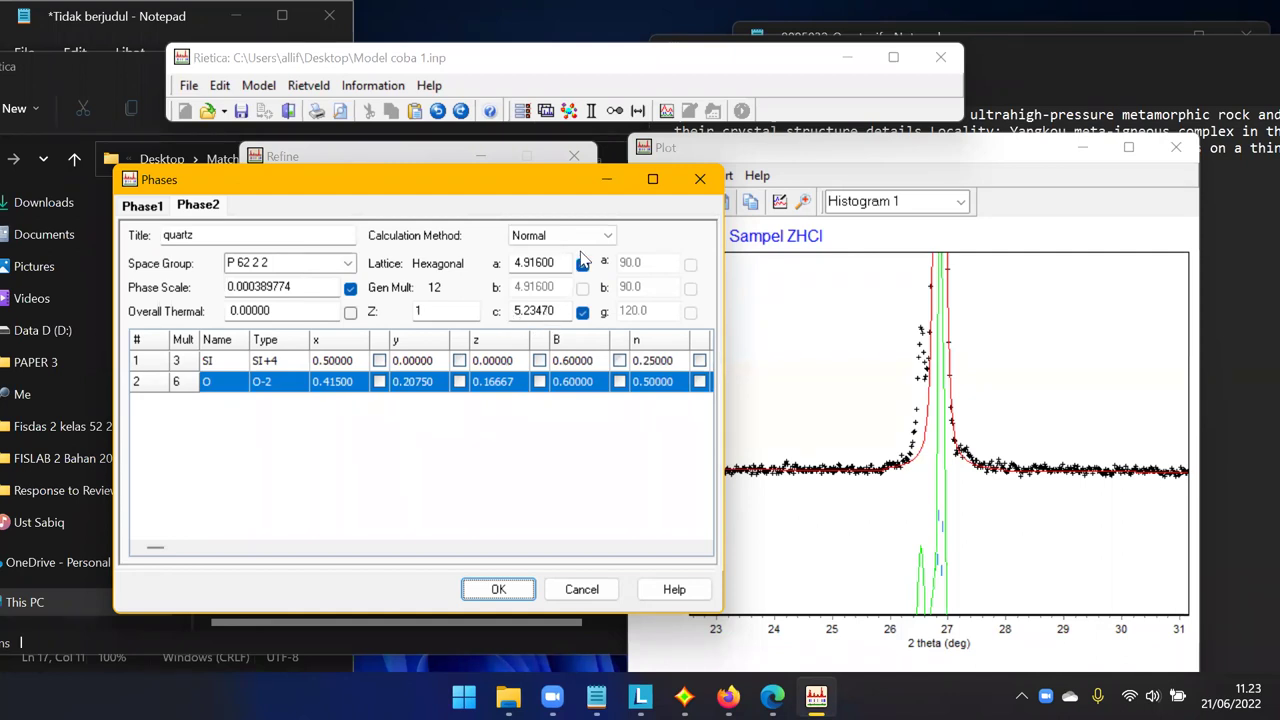
pyautogui.click(610, 181)
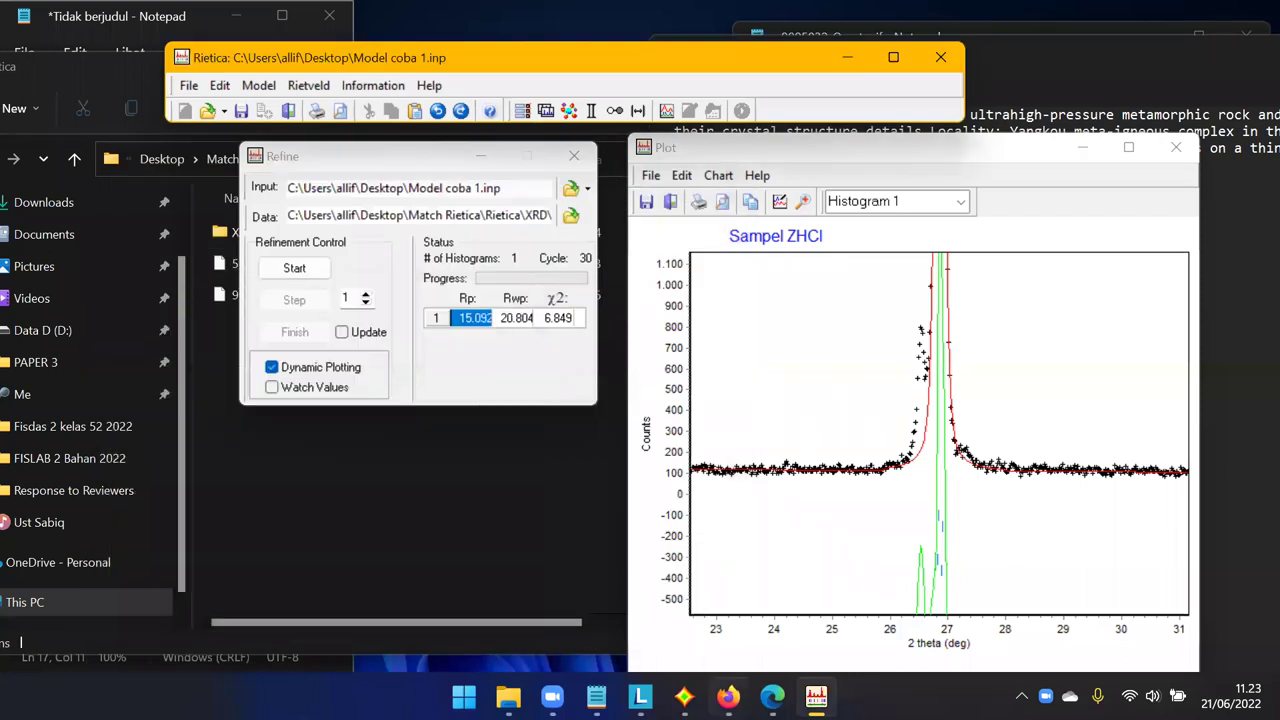
# Try to reopen the phase settings of Model coba 1 in Rietica.
pyautogui.click(684, 697)
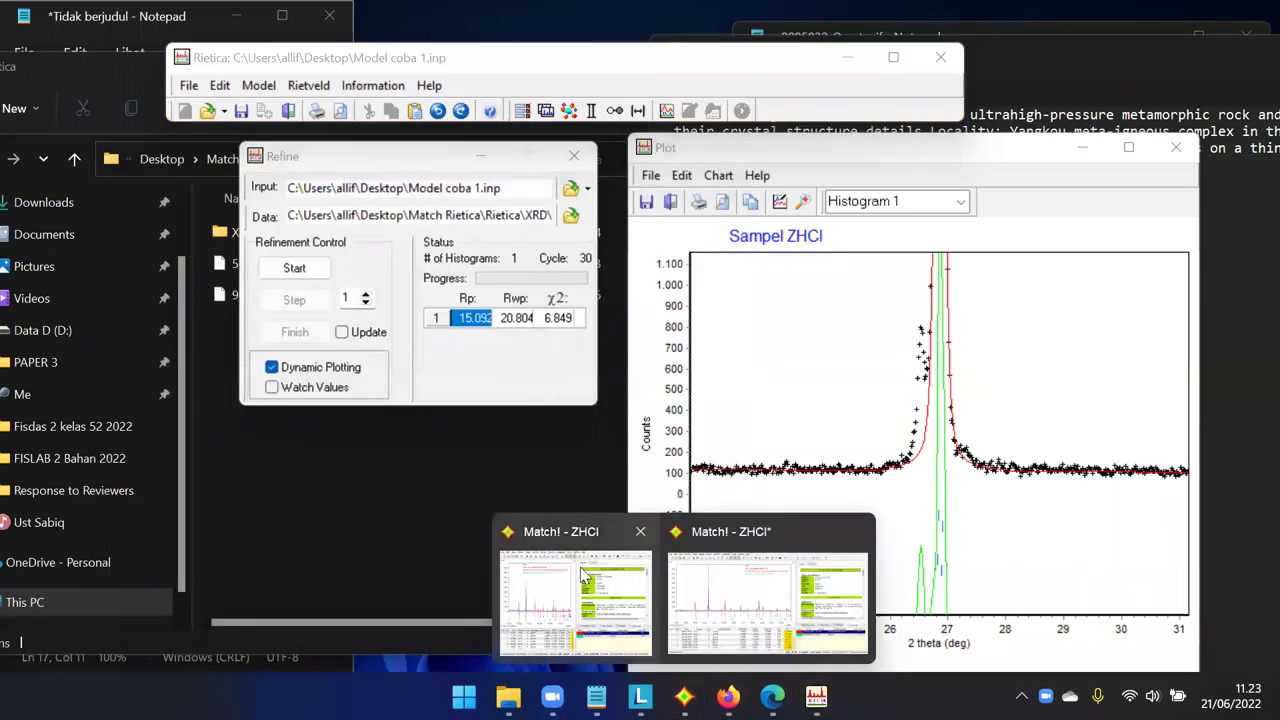
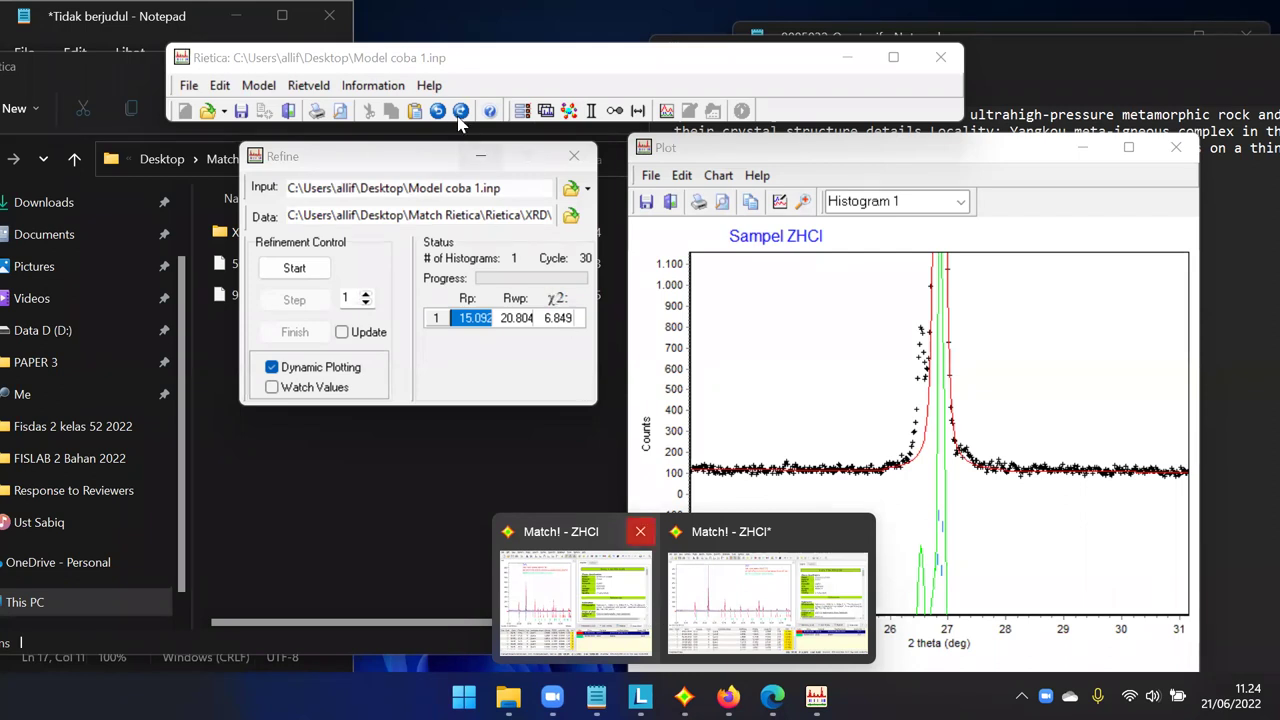
pyautogui.click(569, 111)
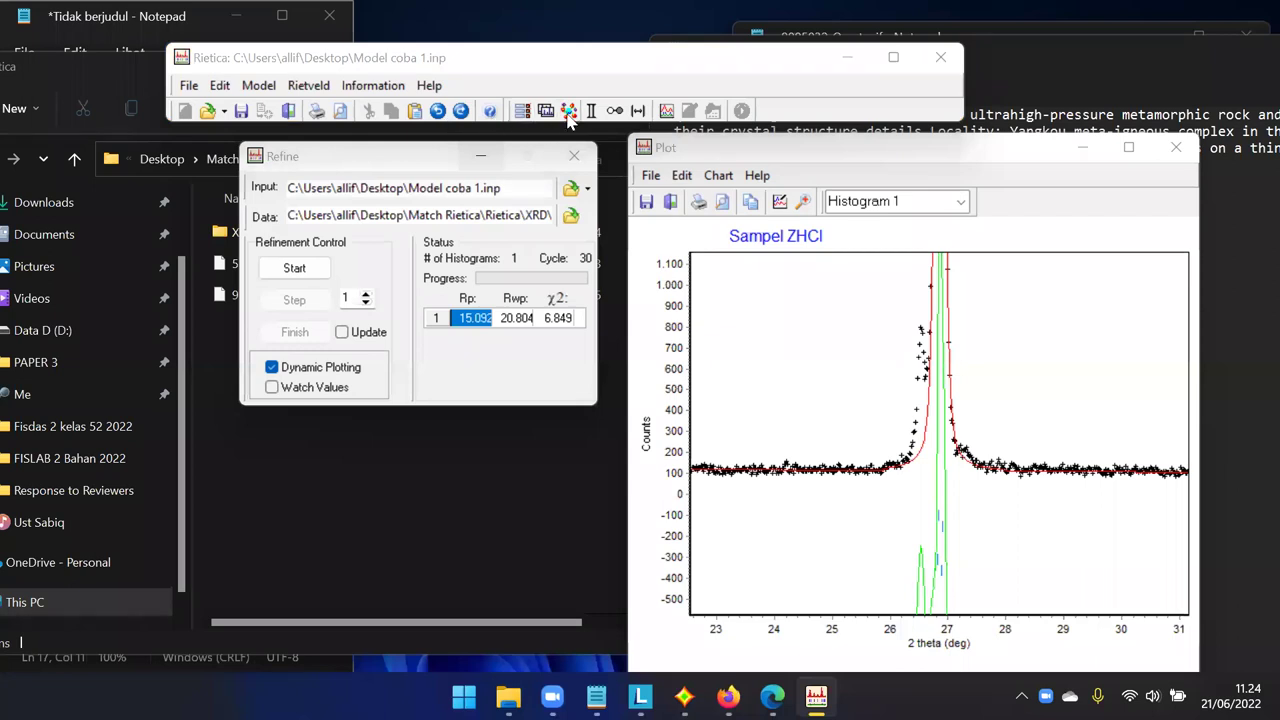
pyautogui.click(259, 85)
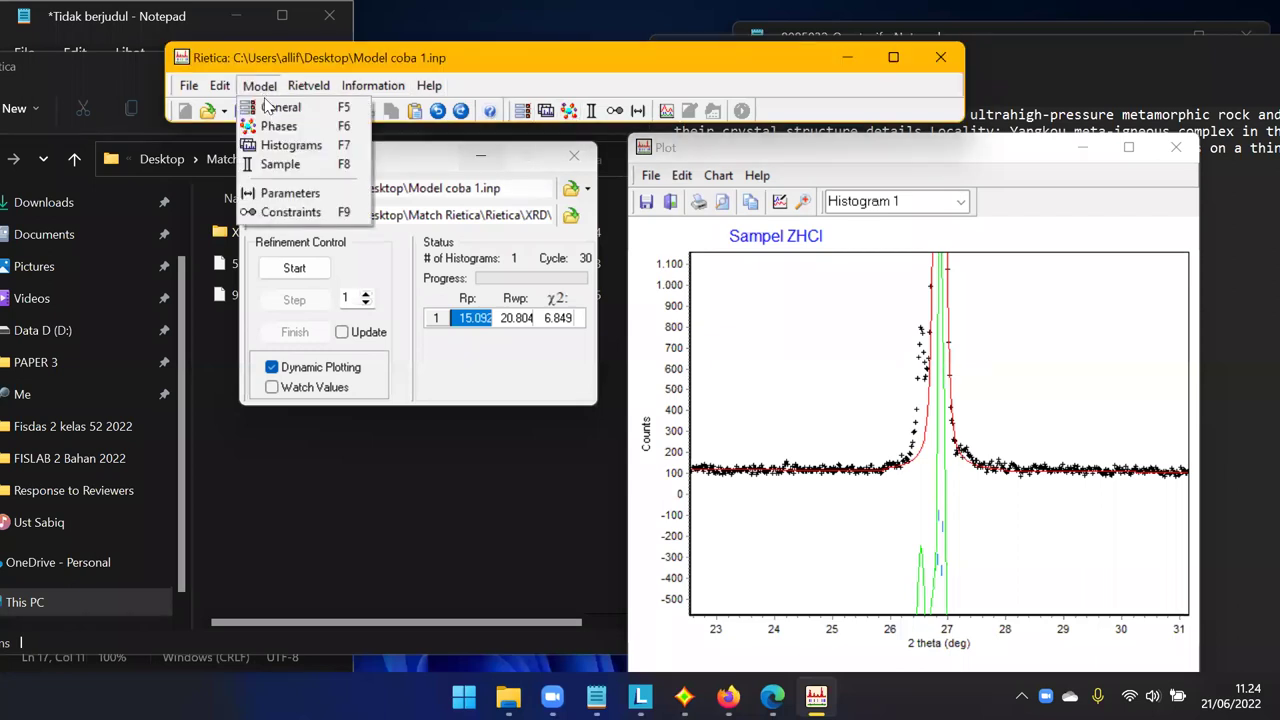
pyautogui.click(280, 127)
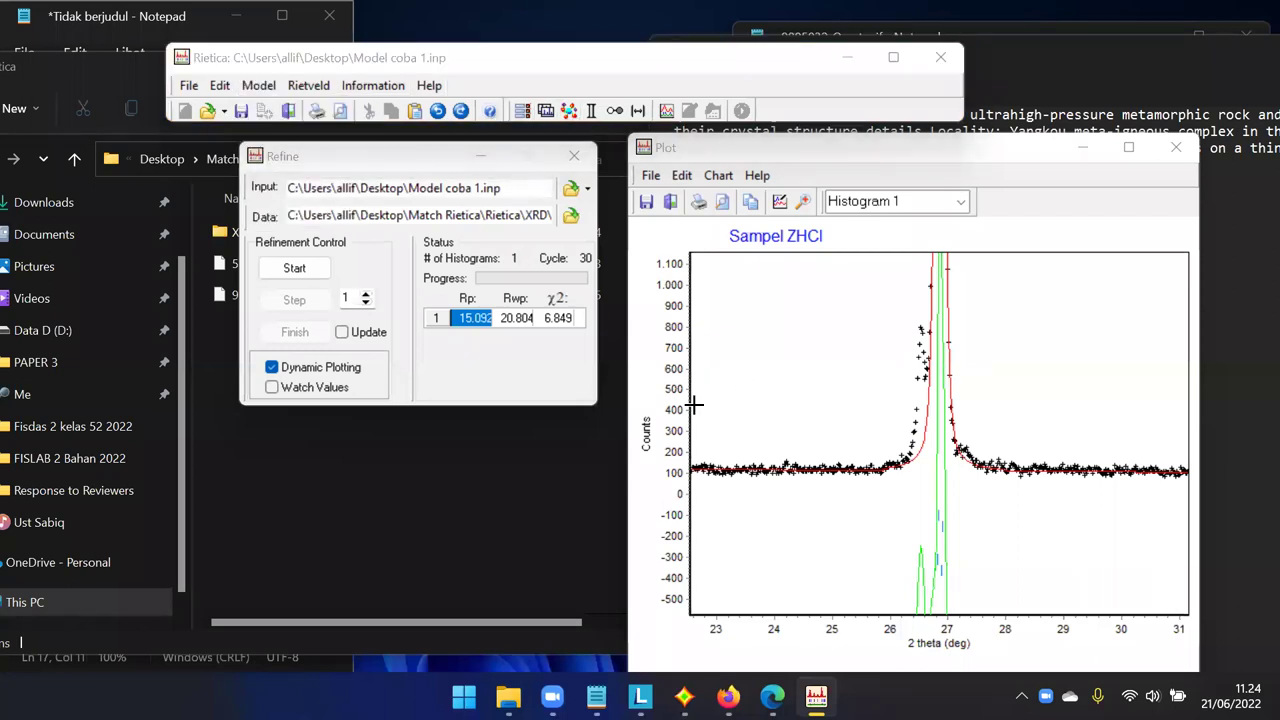
pyautogui.hscroll(-2, 592, 450)
# Open the input file Model Asli.inp from the Match Rietica folder on the Desktop.
pyautogui.click(187, 87)
pyautogui.click(214, 127)
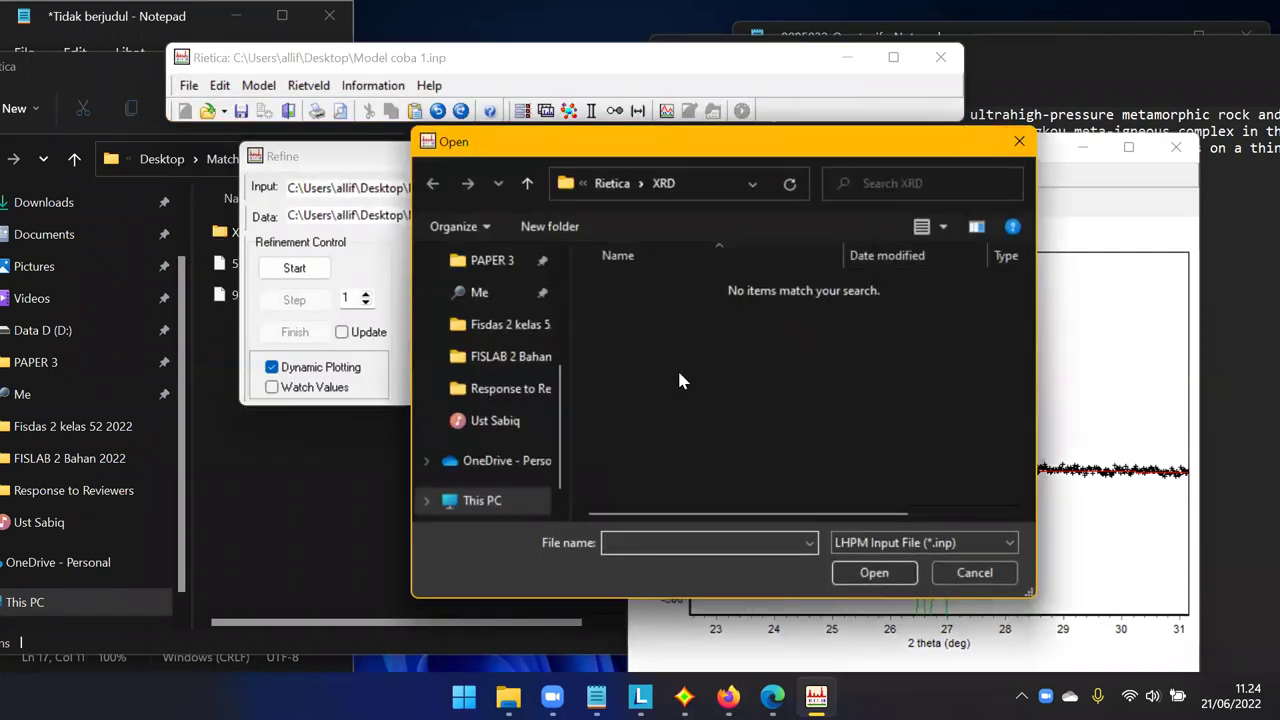
pyautogui.scroll(3, 562, 262)
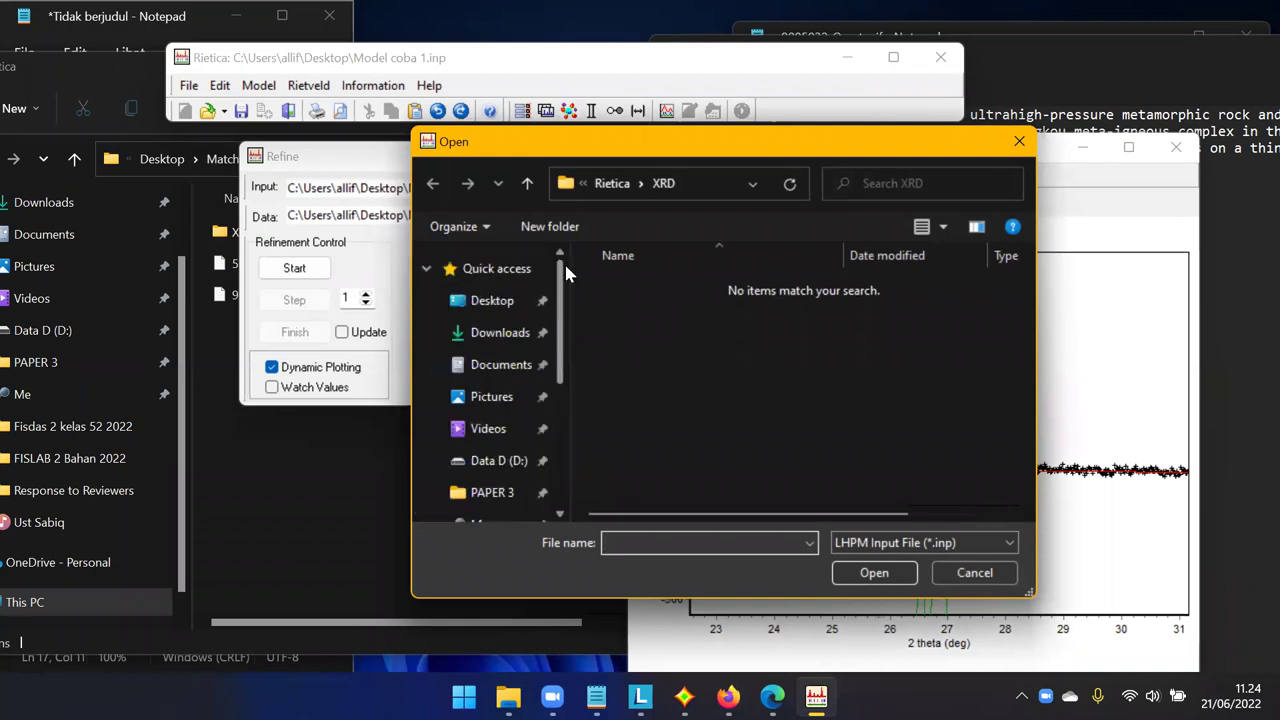
pyautogui.click(493, 310)
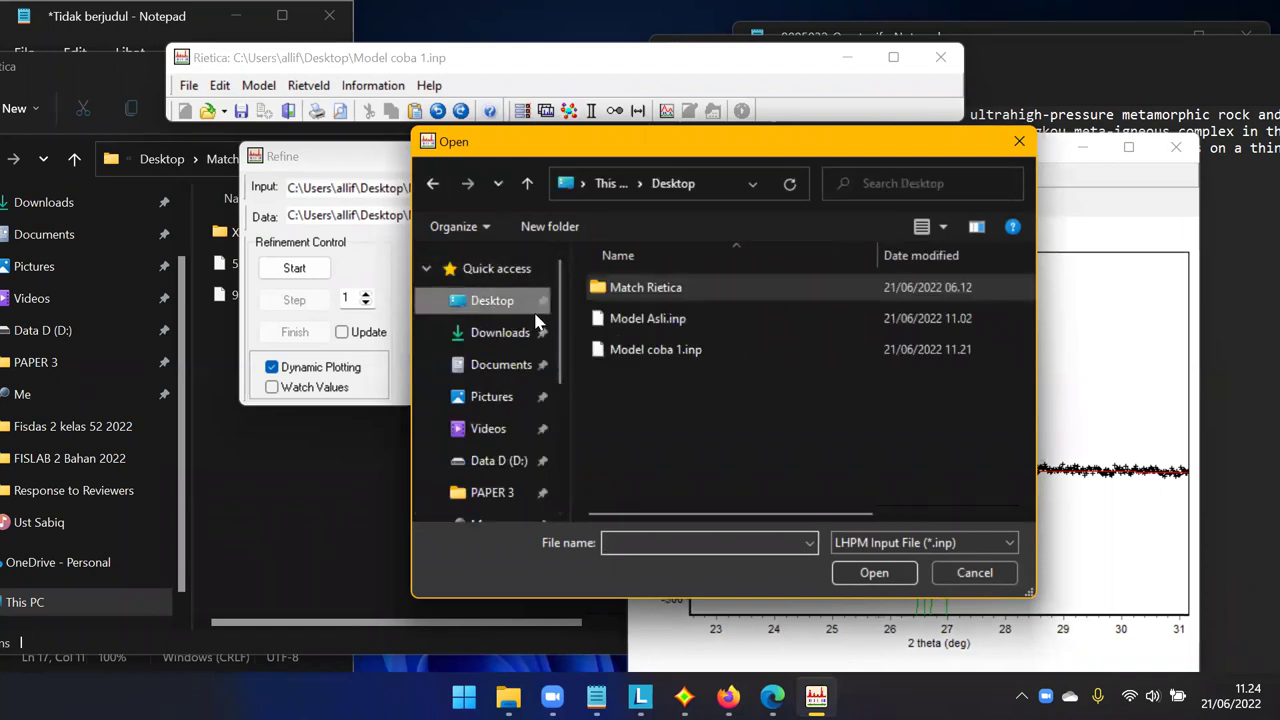
pyautogui.click(643, 320)
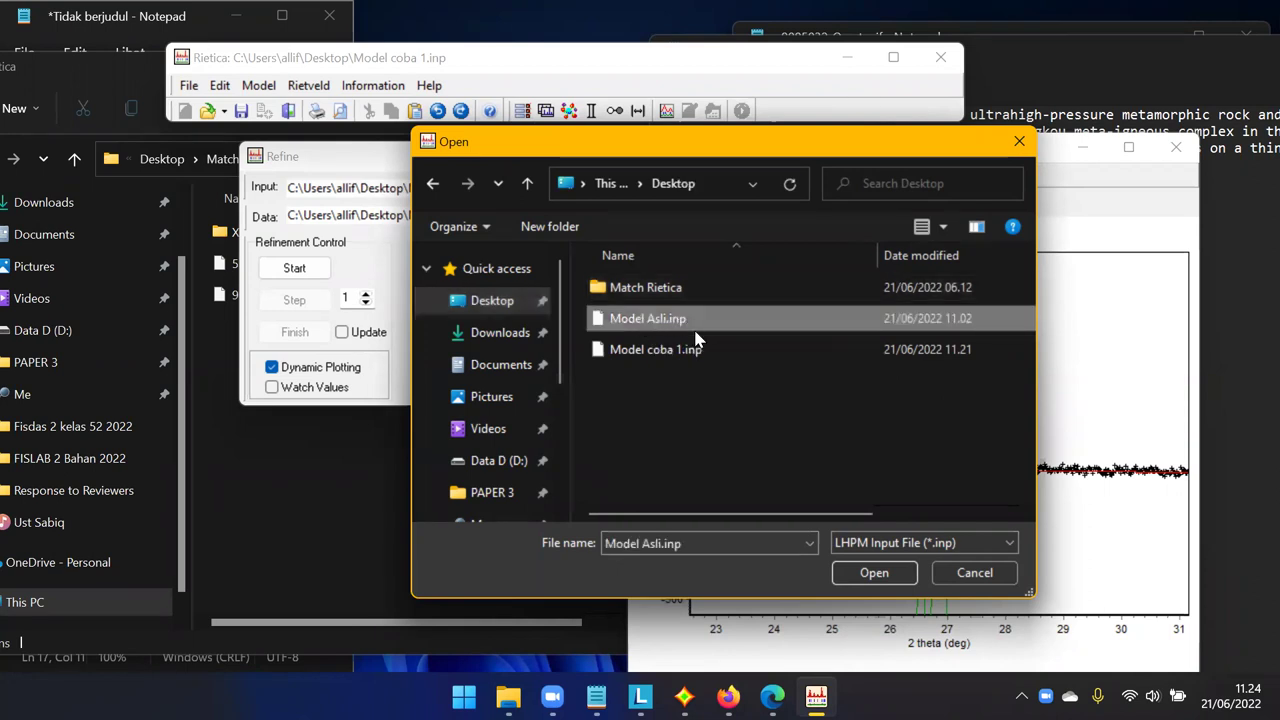
pyautogui.doubleClick(645, 289)
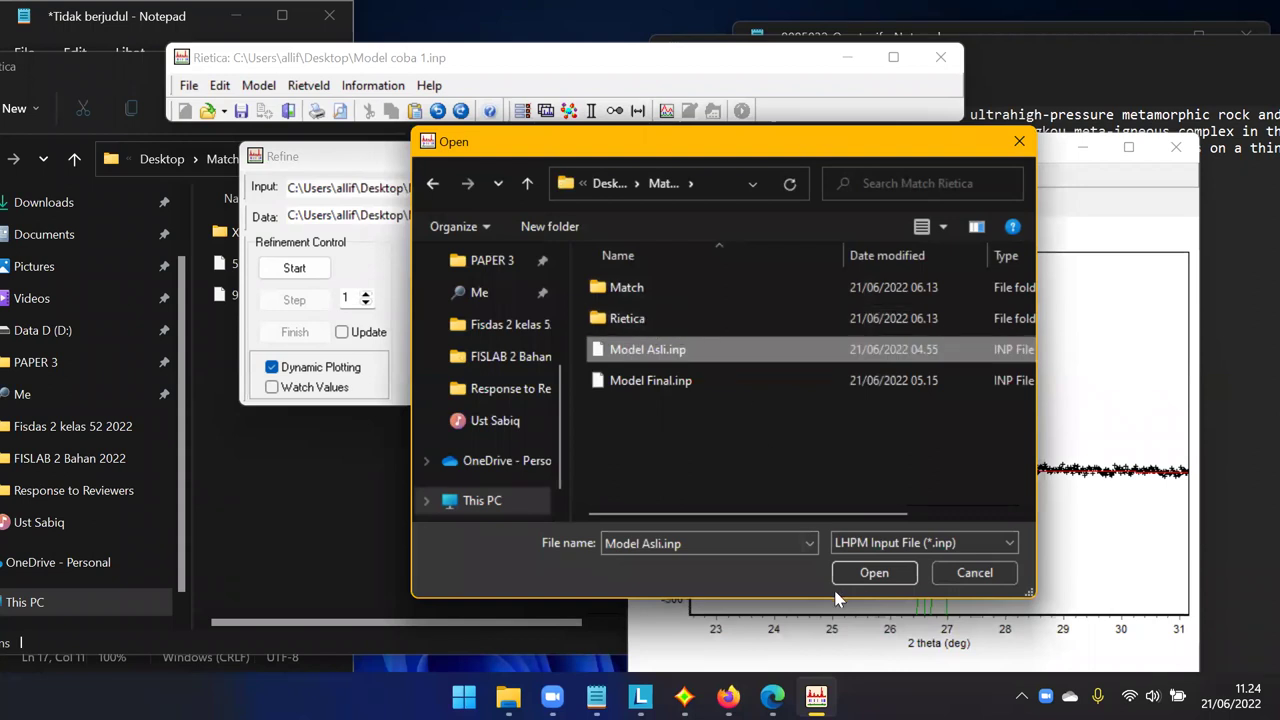
pyautogui.click(873, 577)
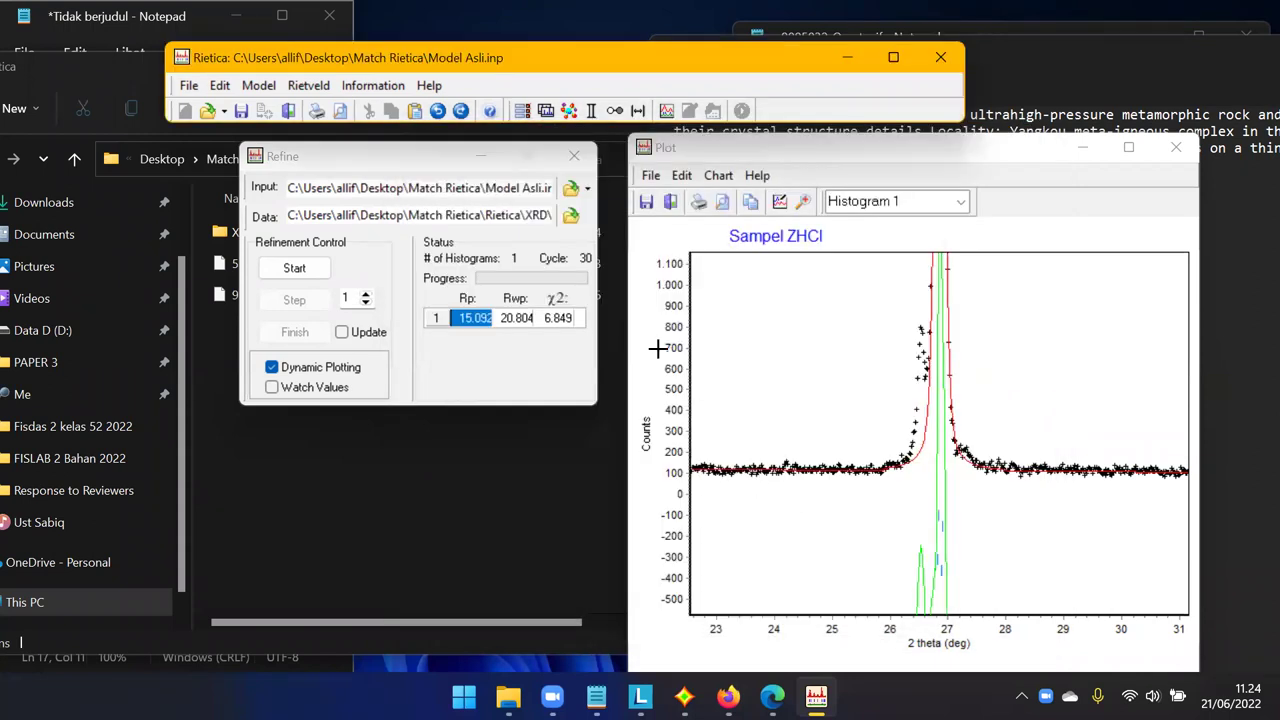
# Run one refinement cycle with Model Asli.inp, enable Update and finish the refinement.
pyautogui.click(667, 111)
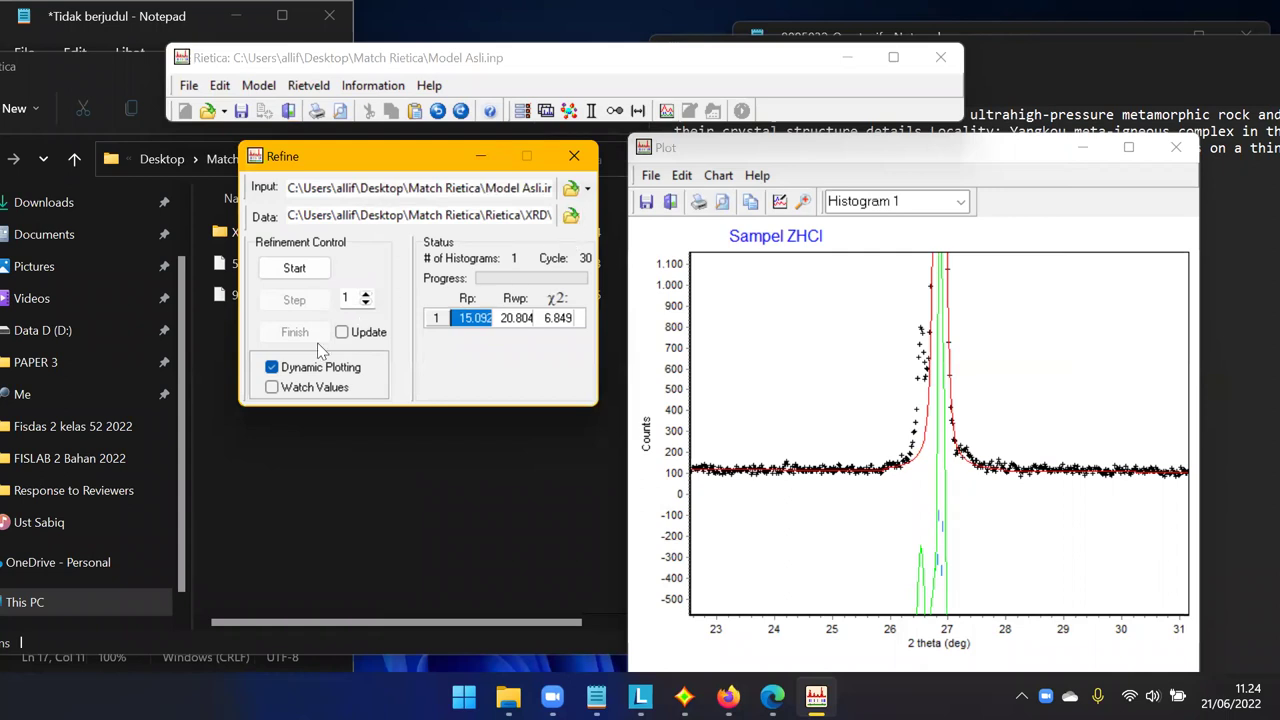
pyautogui.click(294, 270)
pyautogui.click(294, 300)
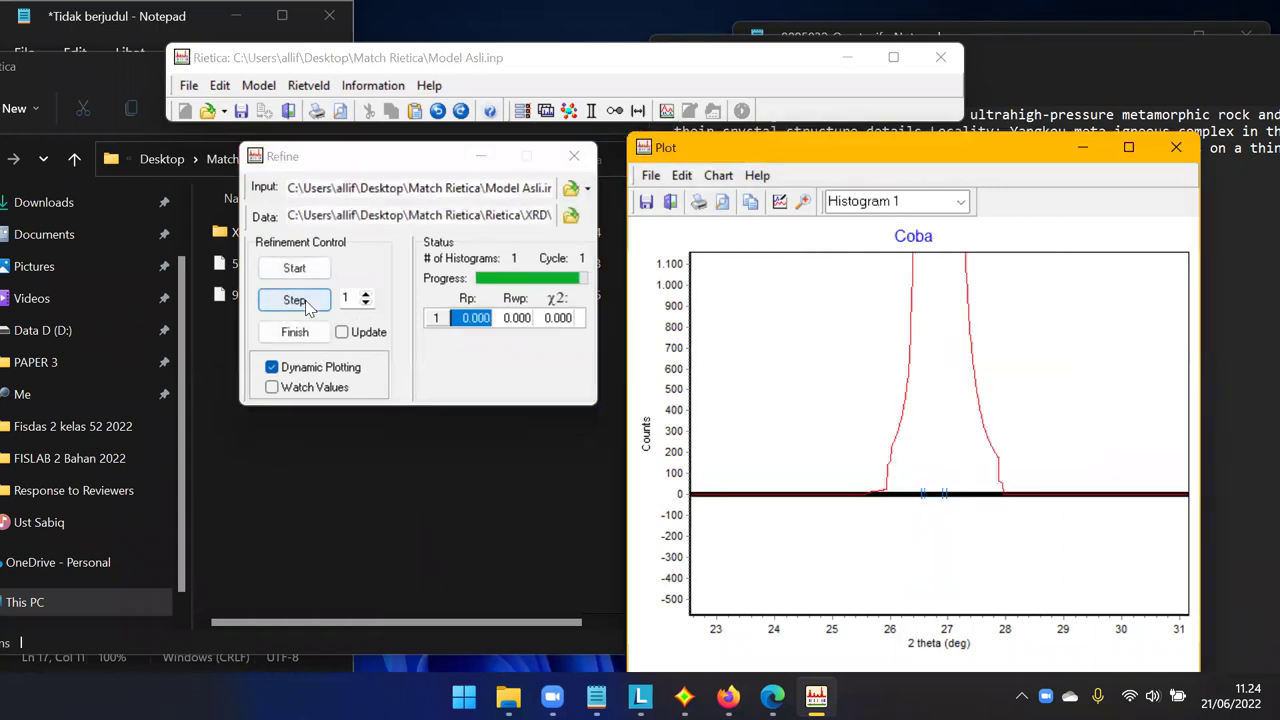
pyautogui.click(334, 338)
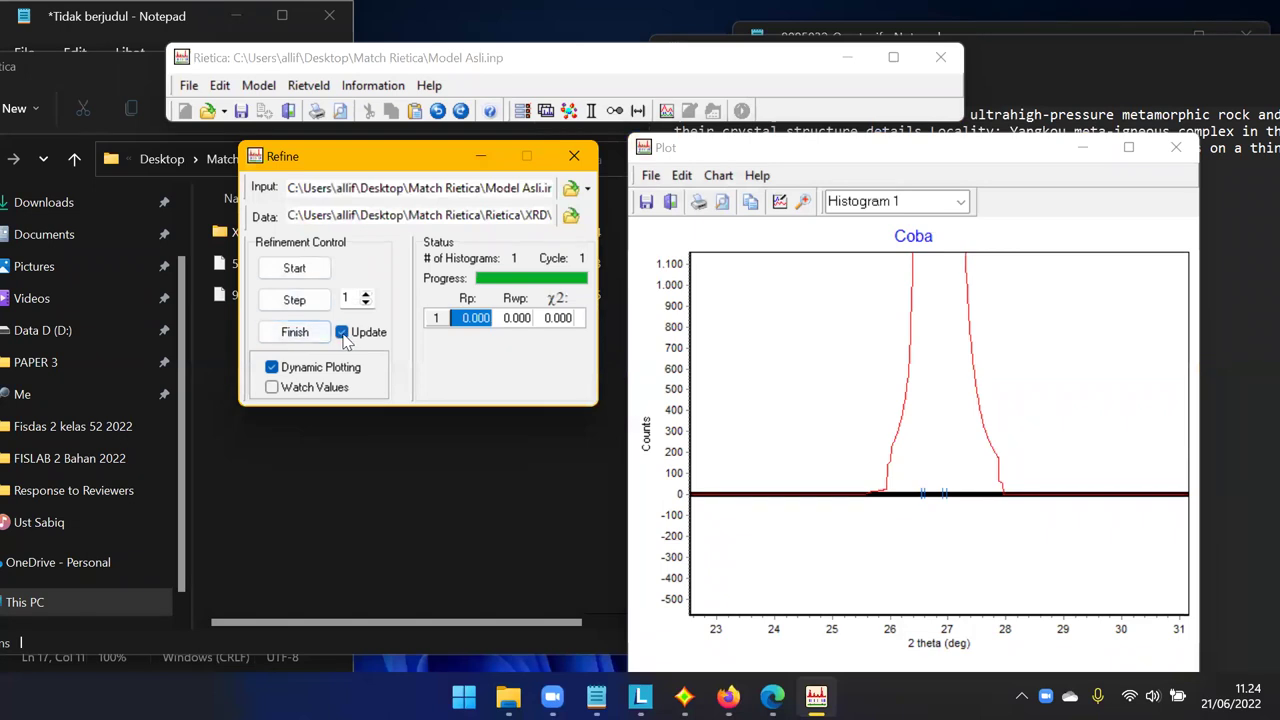
# Restore the plot to the full two-theta range and examine the calculated pattern of Model Asli.
pyautogui.click(750, 295)
pyautogui.rightClick(806, 320)
pyautogui.click(810, 323)
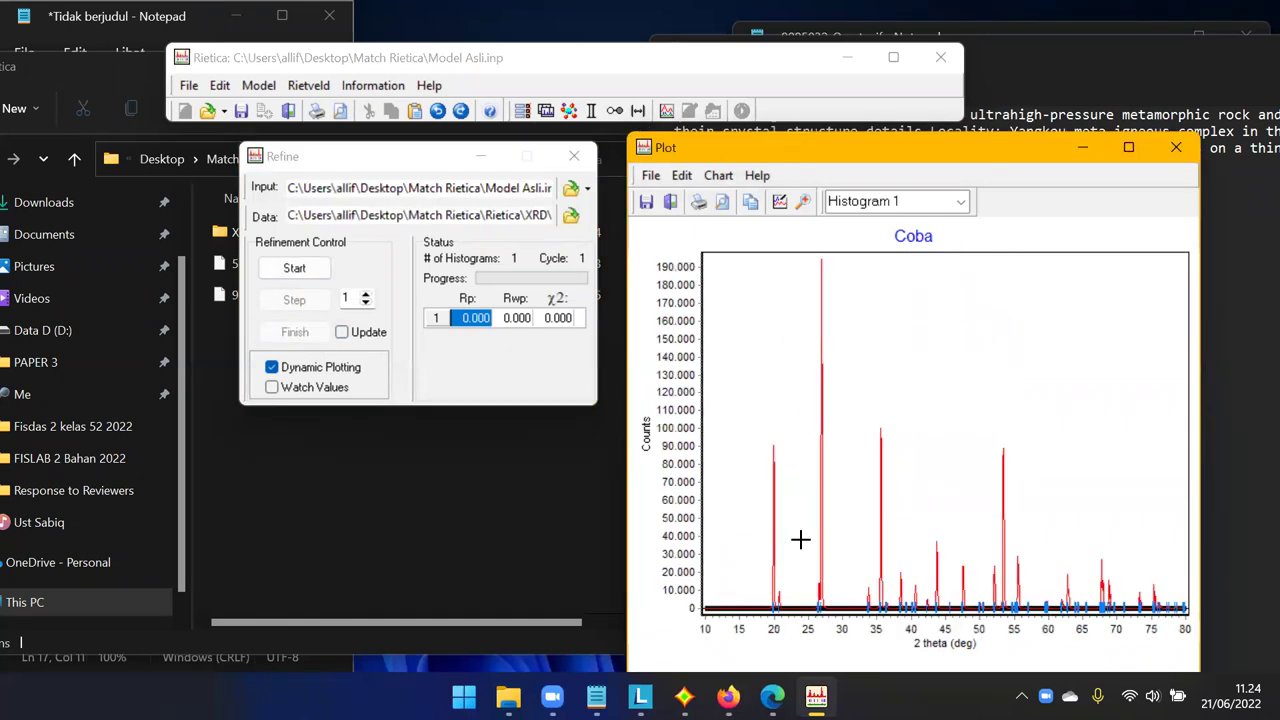
pyautogui.scroll(-3, 798, 538)
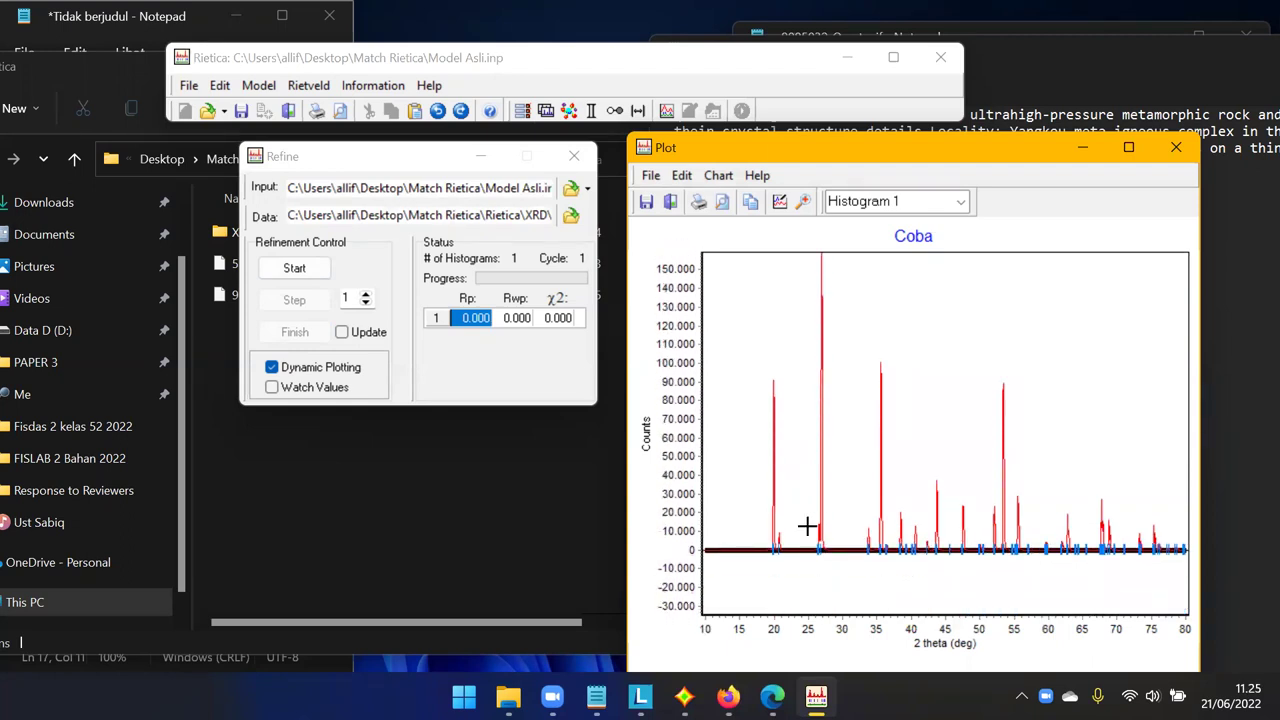
pyautogui.moveTo(759, 503); pyautogui.dragTo(803, 573)
pyautogui.rightClick(792, 343)
pyautogui.click(806, 352)
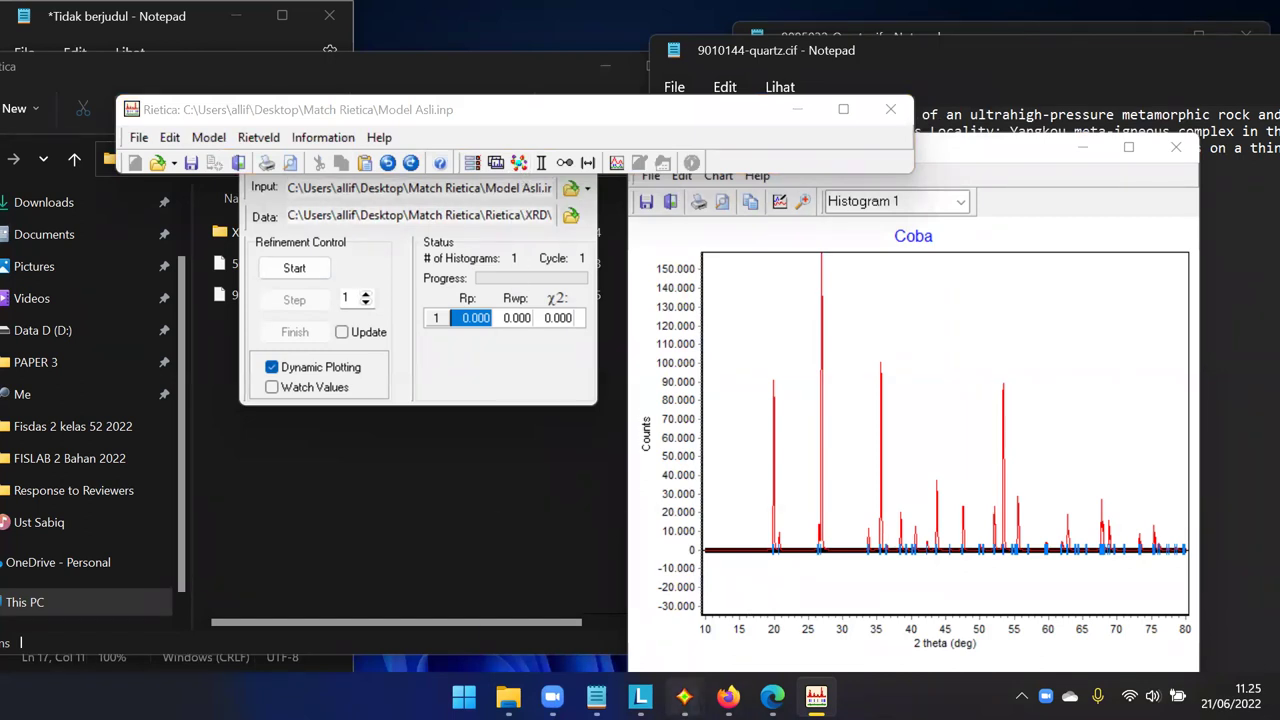
# Switch to the ZHCl project in Match! and check the crystallographic data of matched quartz entry 96-900-5033.
pyautogui.moveTo(684, 697)
pyautogui.click(766, 600)
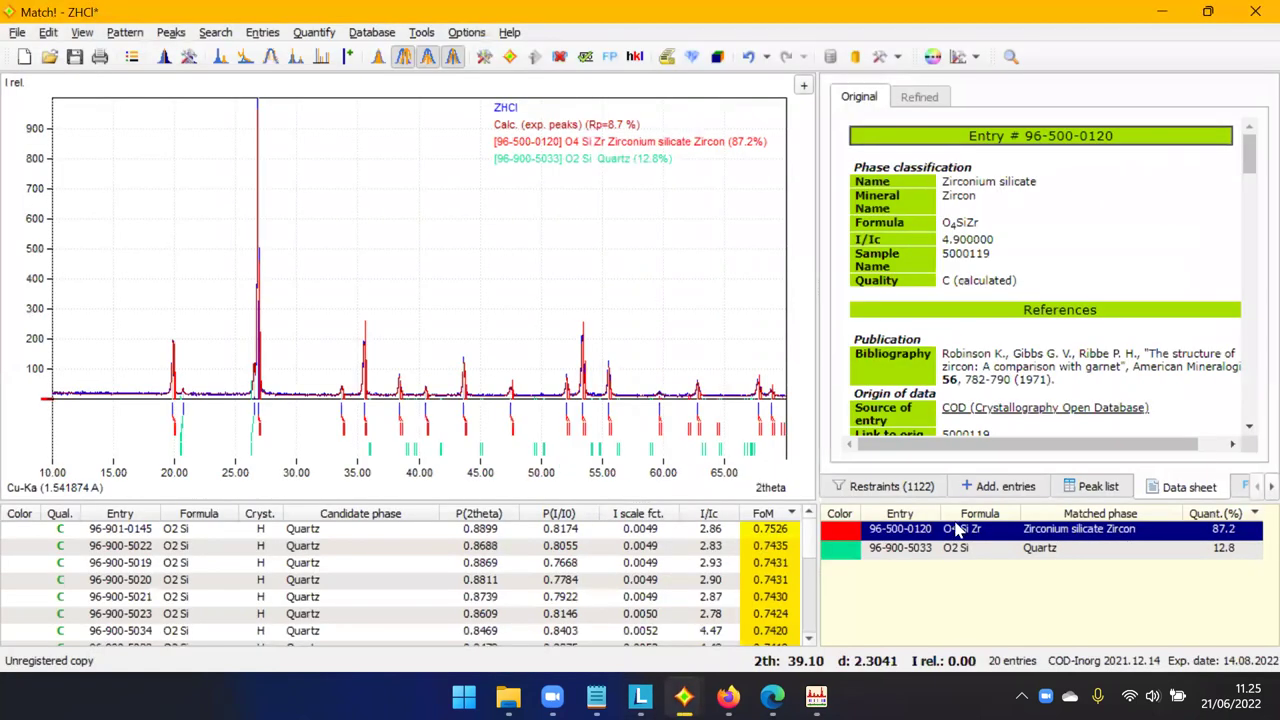
pyautogui.click(1048, 547)
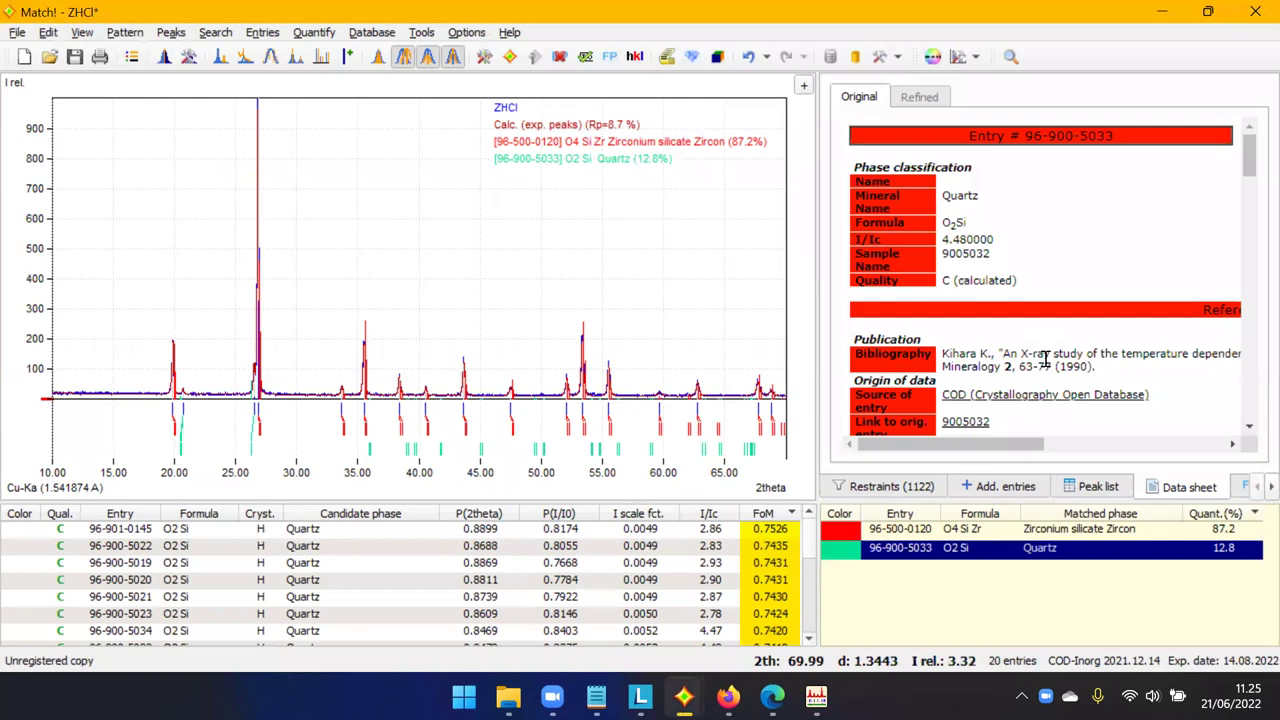
pyautogui.scroll(-3, 1045, 357)
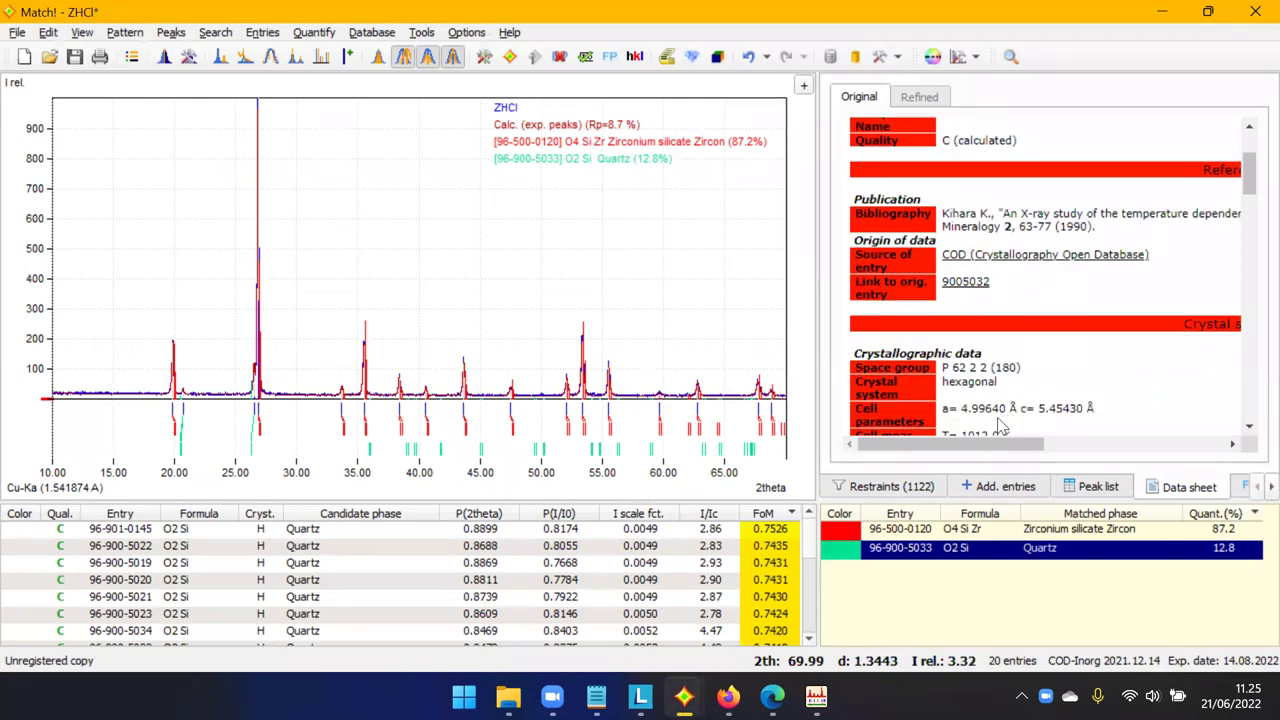
# Review the data sheet of candidate quartz entry 96-901-0145 and highlight its space group.
pyautogui.click(320, 530)
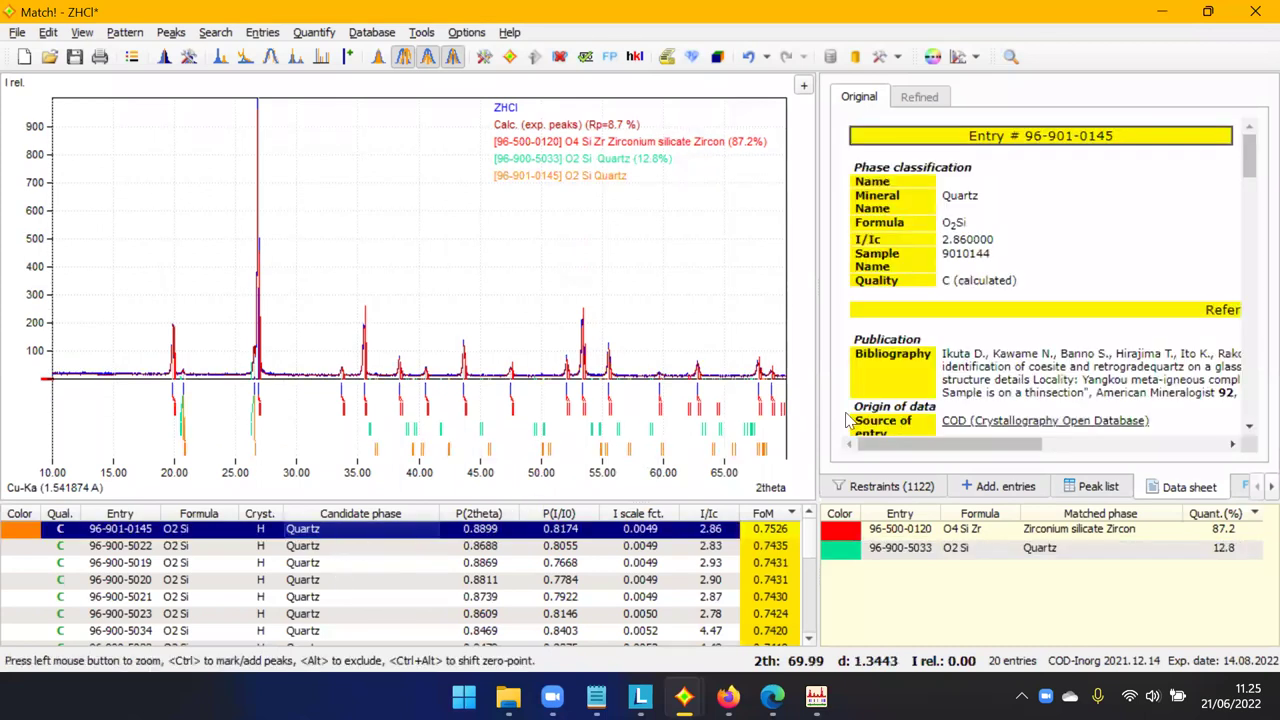
pyautogui.scroll(-3, 976, 347)
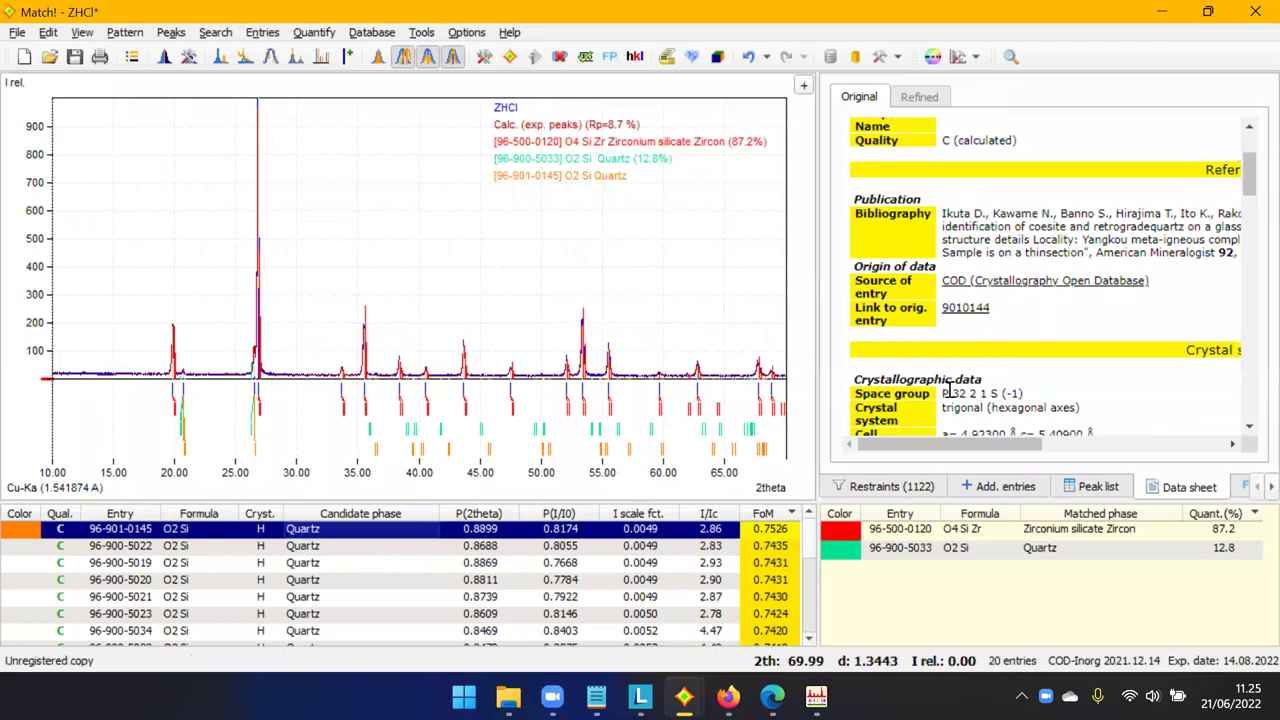
pyautogui.moveTo(943, 393); pyautogui.dragTo(990, 394)
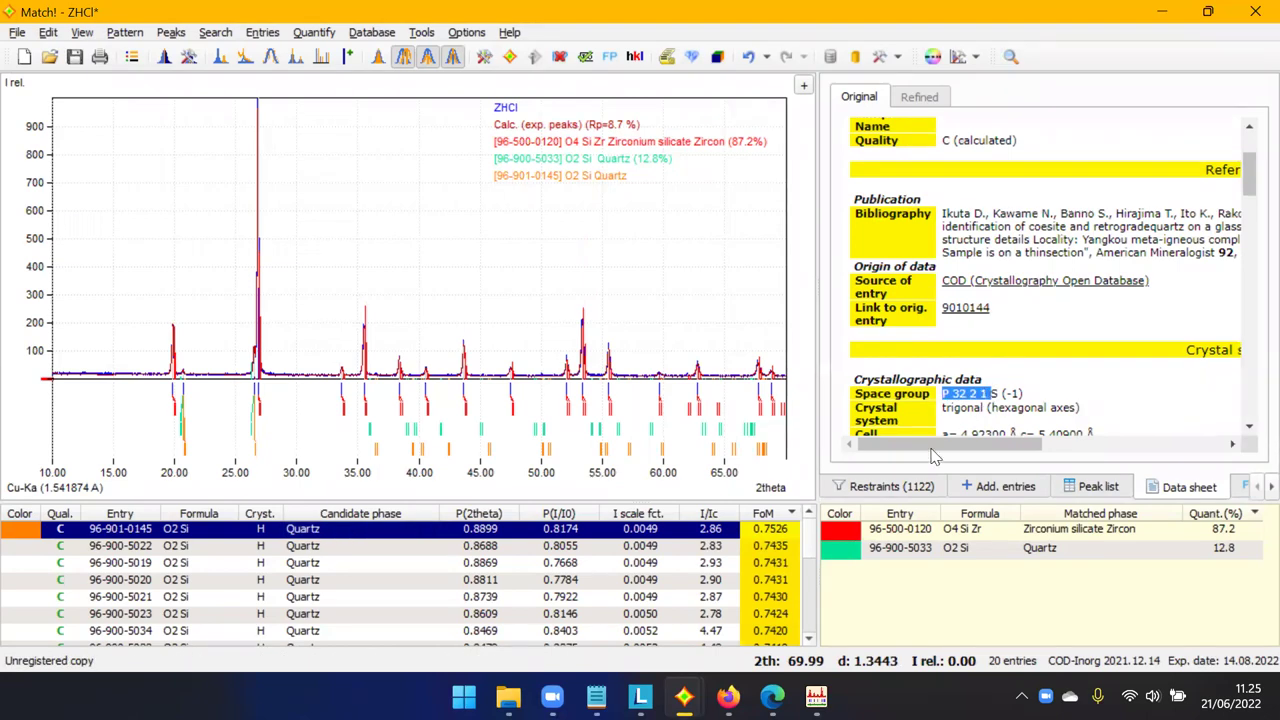
# Recheck the space group and cell parameters on the data sheet of matched quartz entry 96-900-5033.
pyautogui.click(1041, 550)
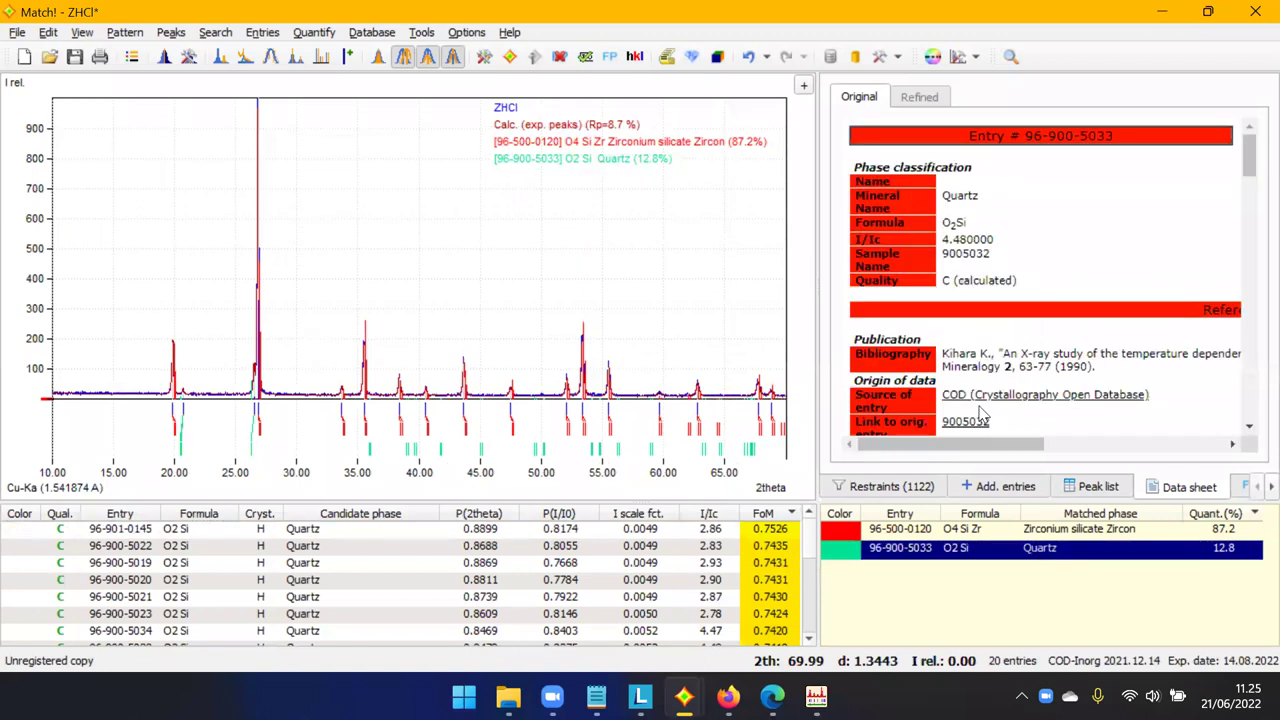
pyautogui.scroll(-6, 982, 415)
pyautogui.scroll(3, 980, 372)
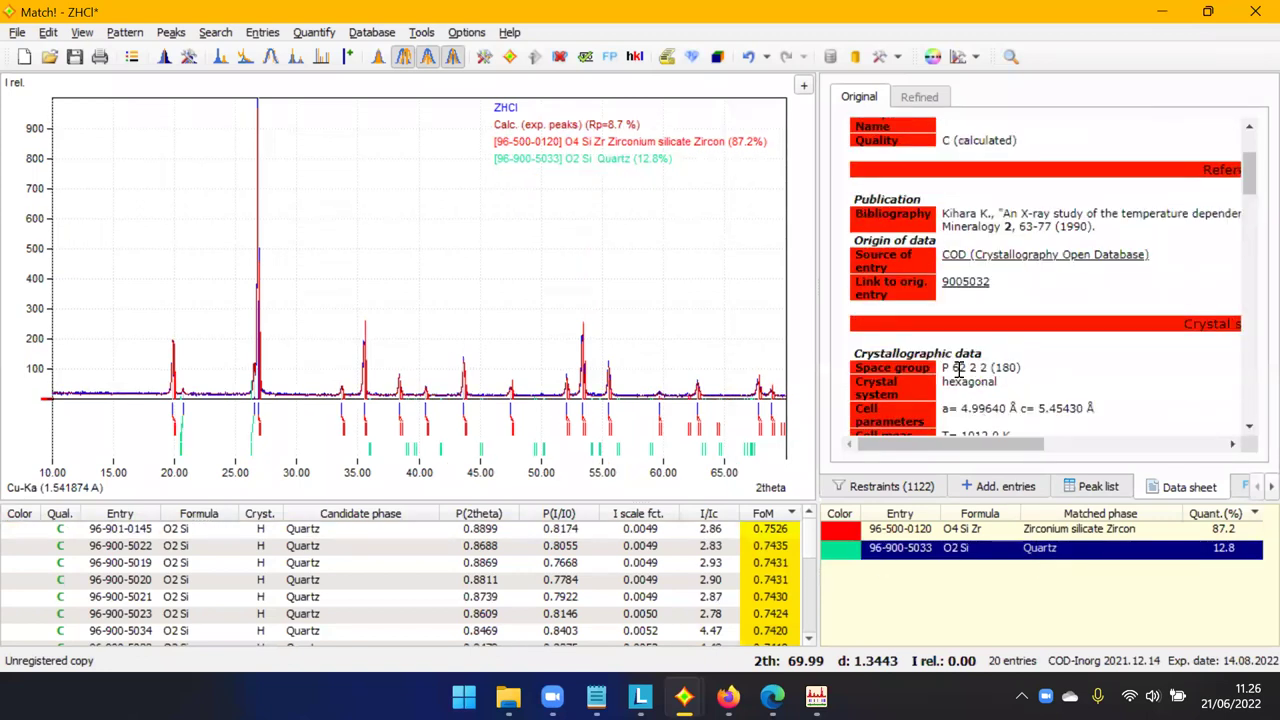
# Compare the crystallographic data of candidate quartz entries 96-900-5022 and 96-900-5019, then return to matched entry 96-900-5033.
pyautogui.click(305, 546)
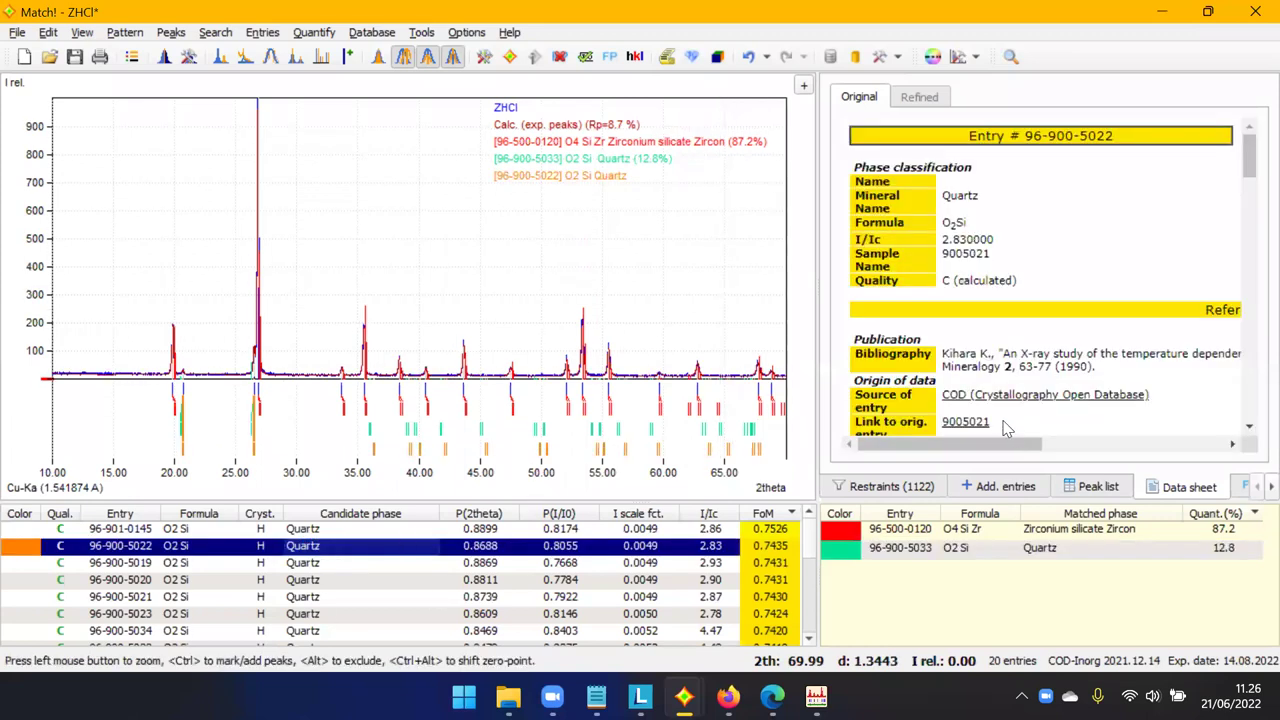
pyautogui.scroll(-5, 1001, 428)
pyautogui.scroll(2, 999, 413)
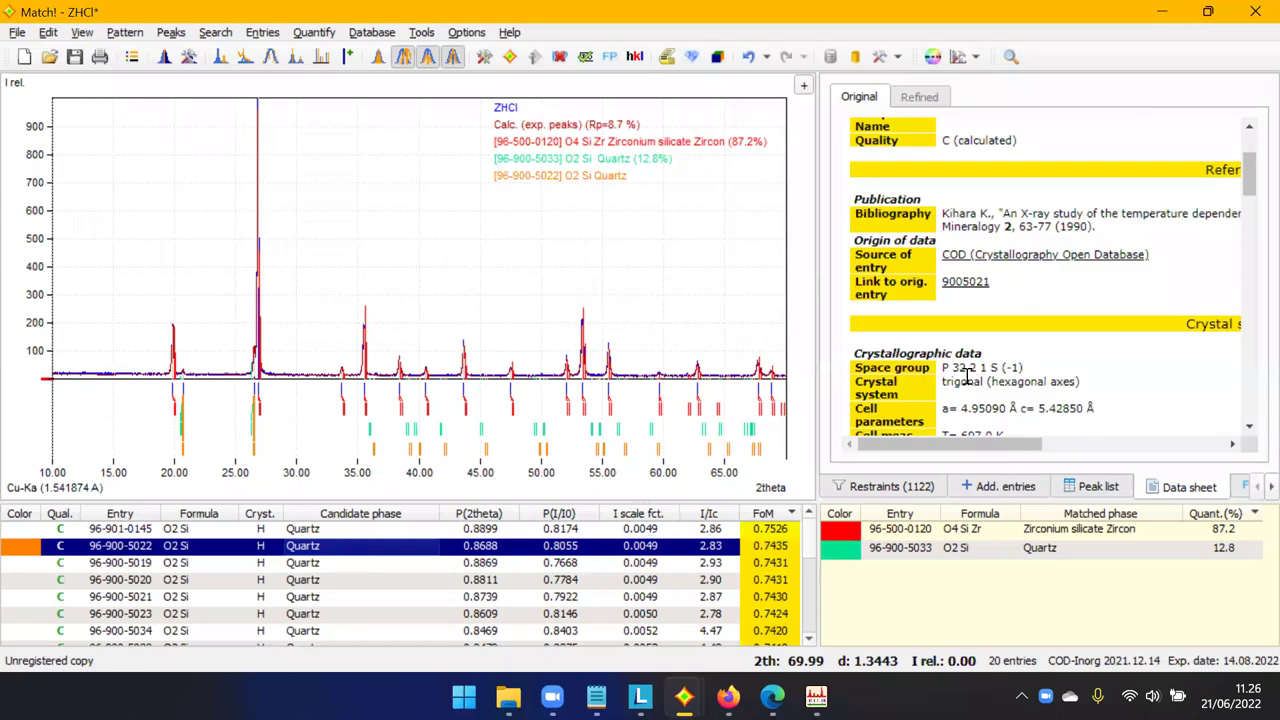
pyautogui.click(300, 563)
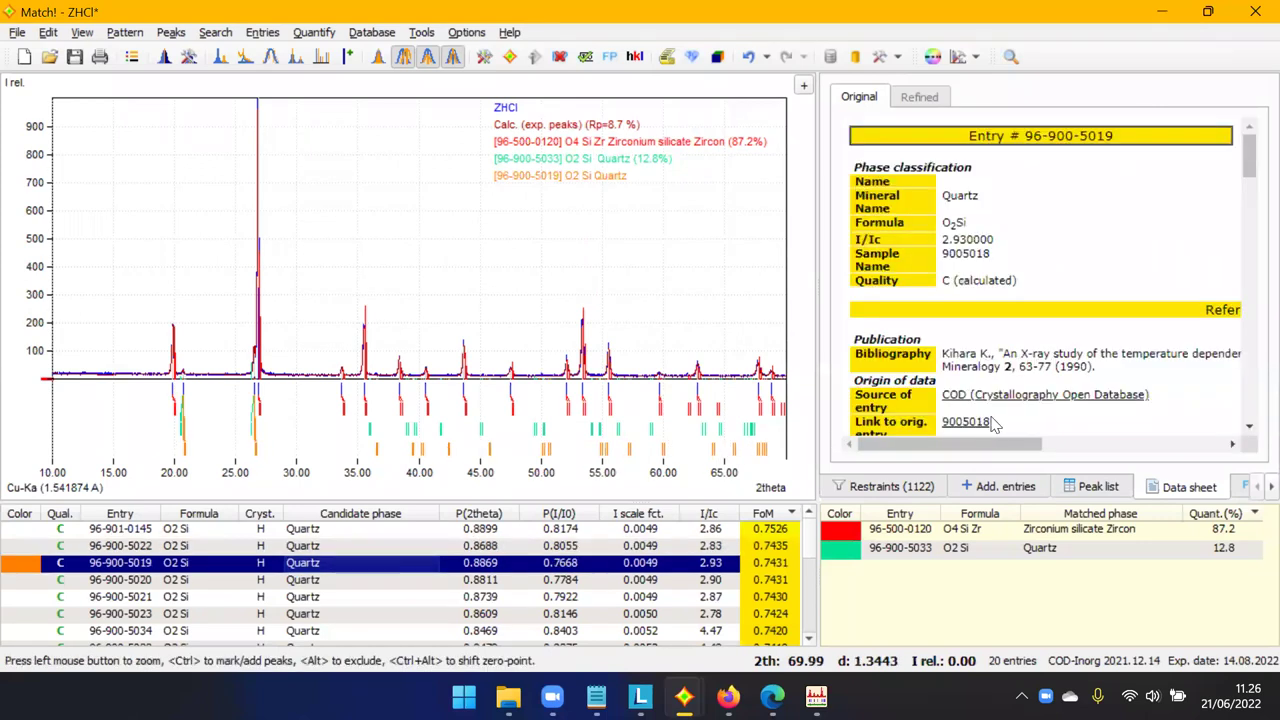
pyautogui.scroll(-3, 1000, 420)
pyautogui.scroll(-2, 1001, 420)
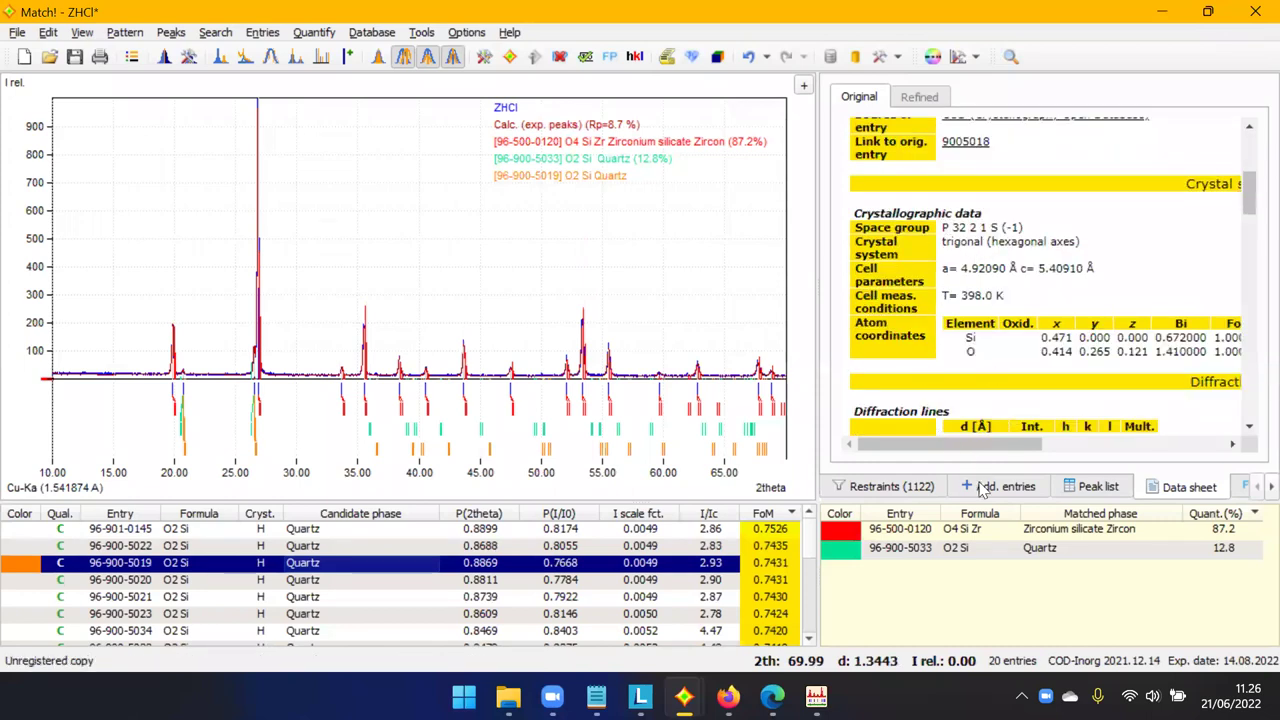
pyautogui.click(1040, 549)
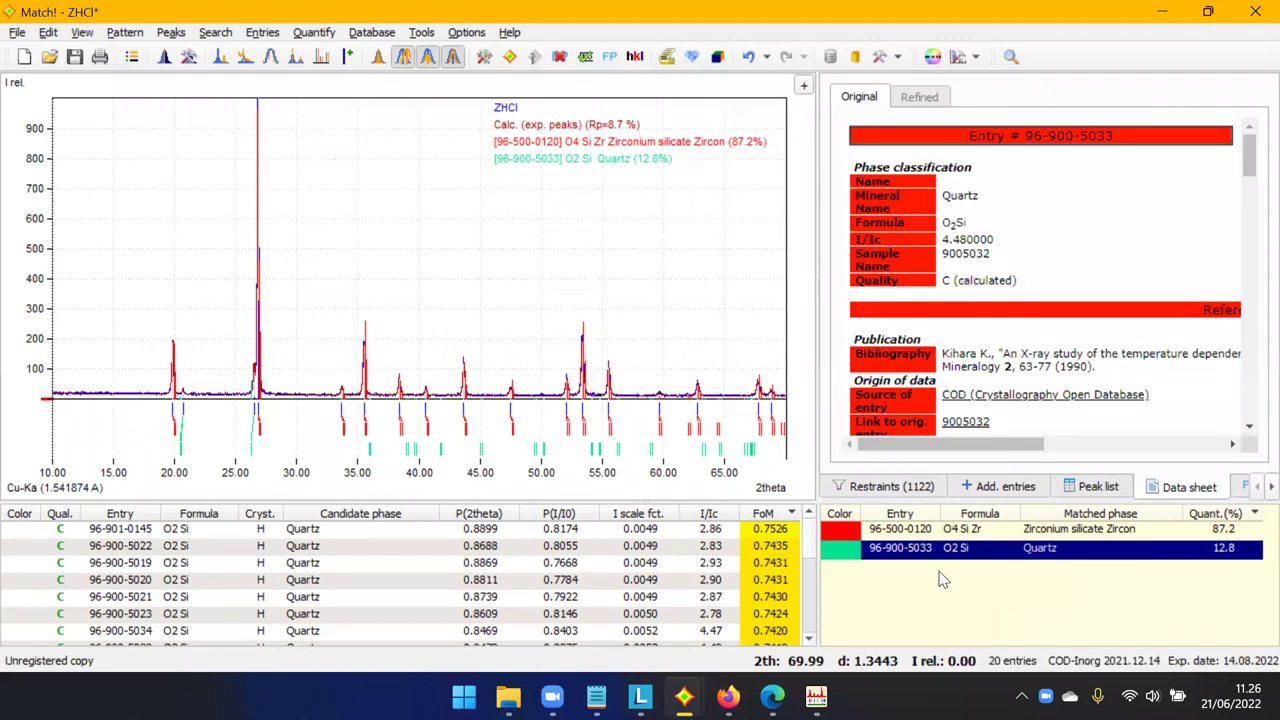
# Switch back to Rietica, run one refinement cycle of Model Asli.inp and finish the refinement.
pyautogui.doubleClick(1160, 15)
pyautogui.press('super+Down')
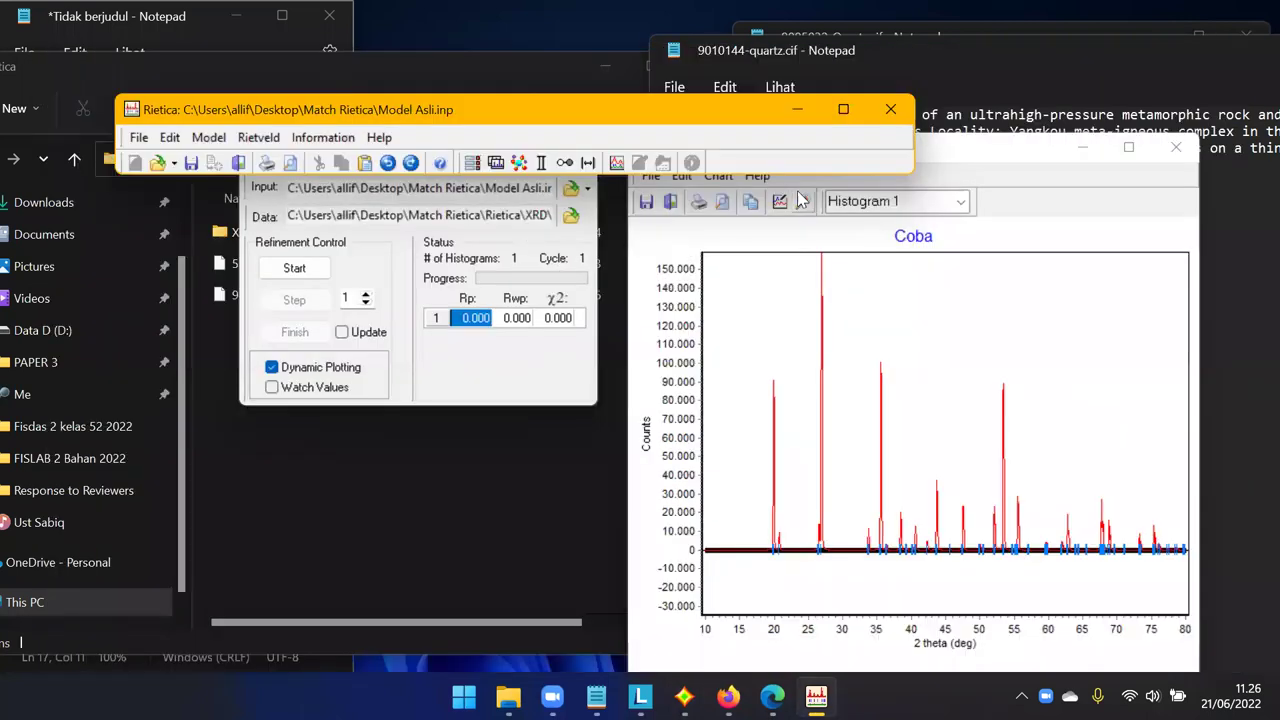
pyautogui.click(444, 362)
pyautogui.moveTo(407, 167); pyautogui.dragTo(394, 247)
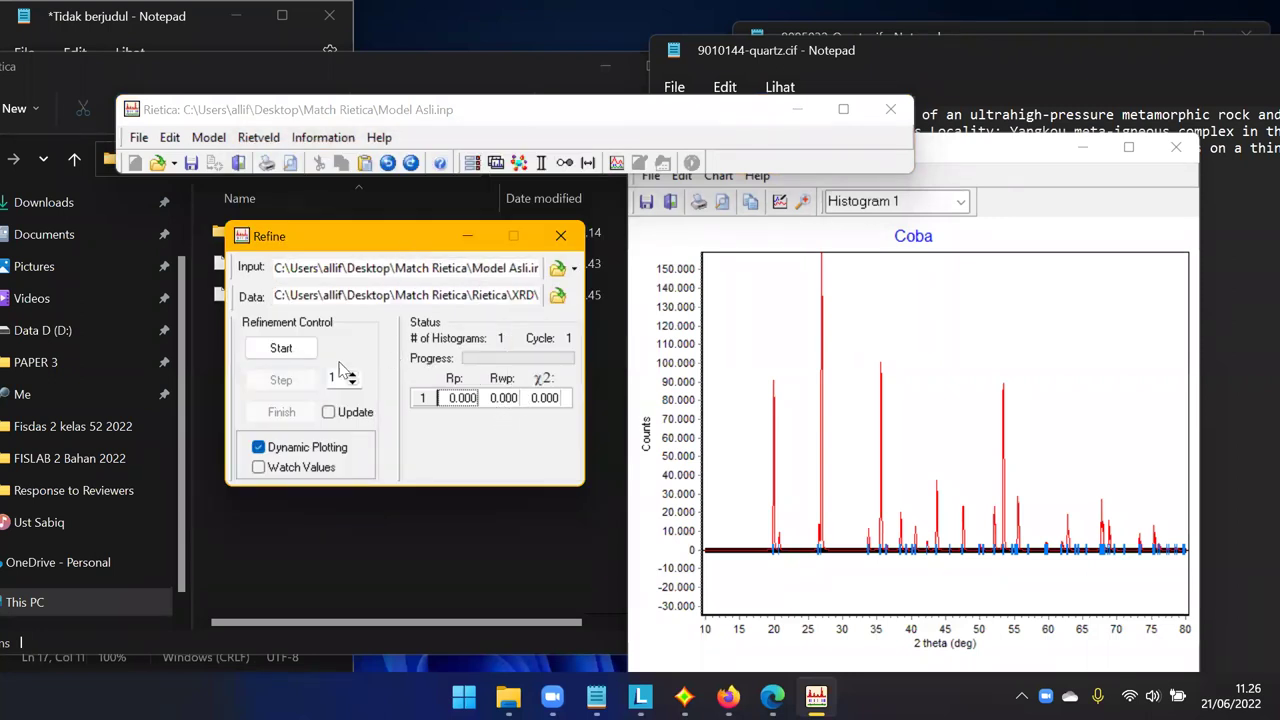
pyautogui.click(292, 350)
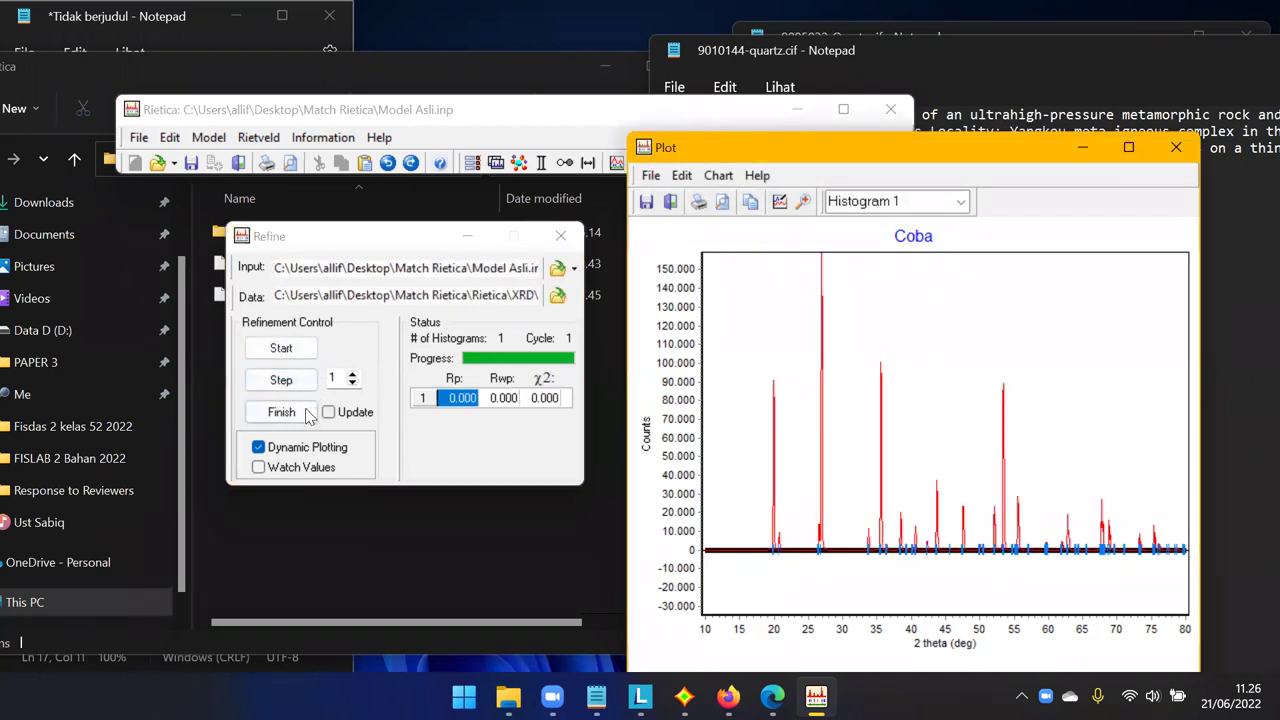
pyautogui.click(306, 418)
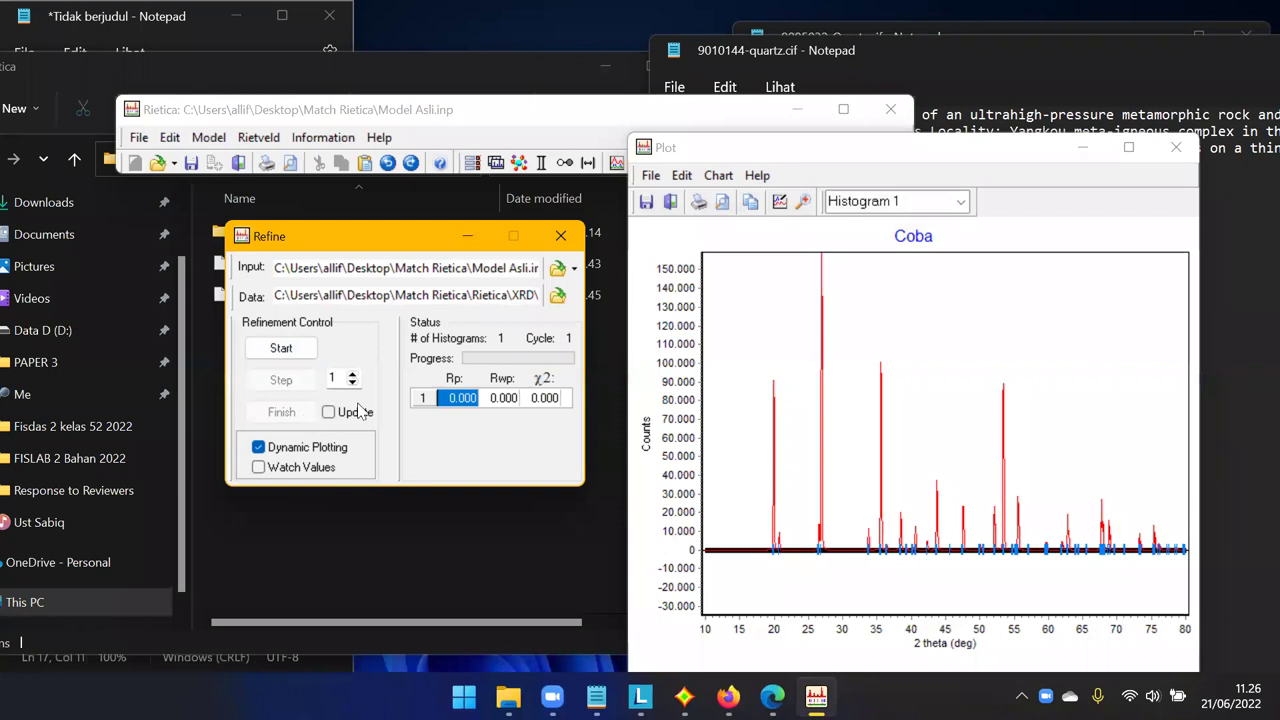
# Examine the calculated peaks between about 15 and 23.5 degrees two-theta, then restore the plot's full range.
pyautogui.moveTo(737, 506); pyautogui.dragTo(797, 586)
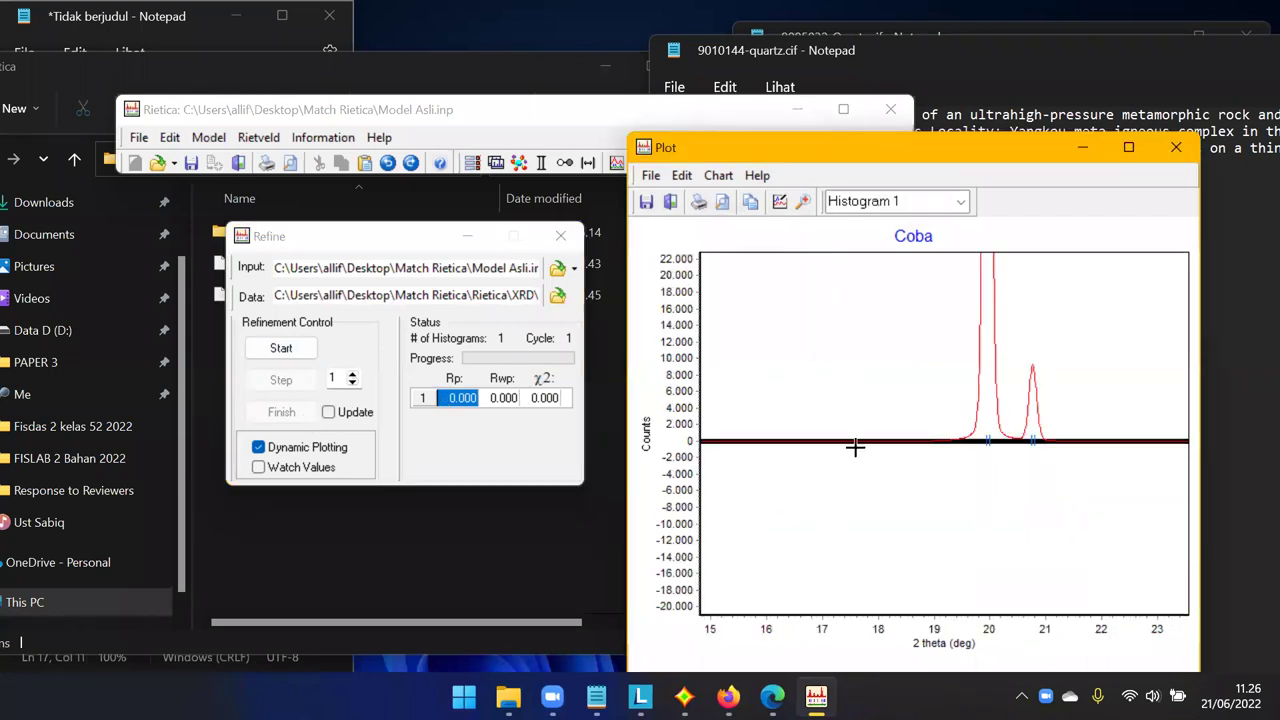
pyautogui.rightClick(822, 354)
pyautogui.click(838, 366)
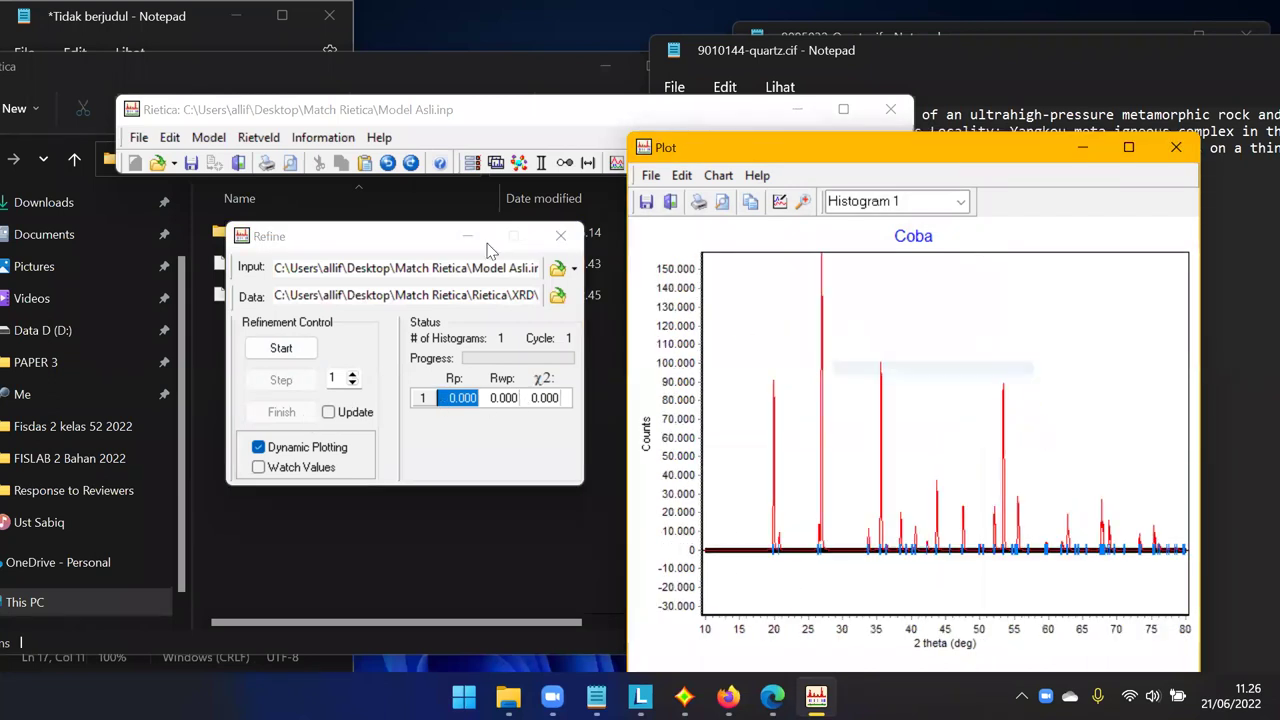
# Close Rietica, launch it again and open the input file Model Asli.inp from the Match Rietica folder.
pyautogui.click(891, 109)
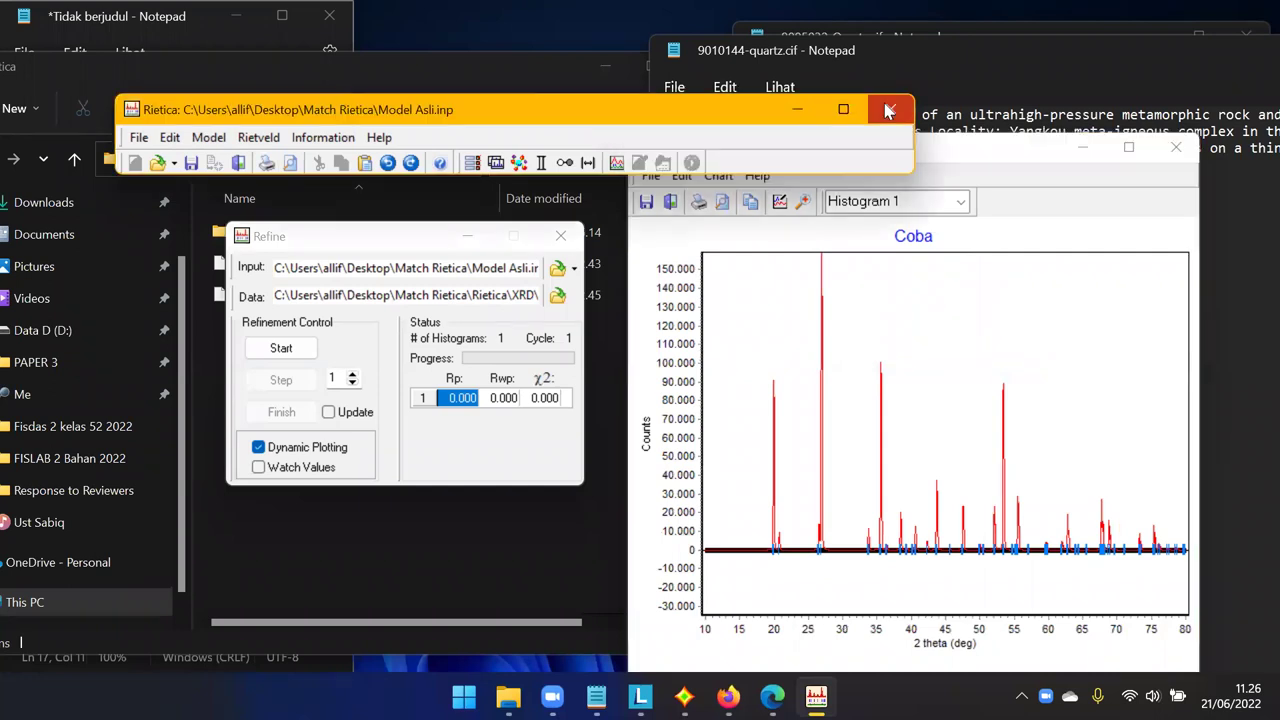
pyautogui.press('super')
pyautogui.write('rietica')
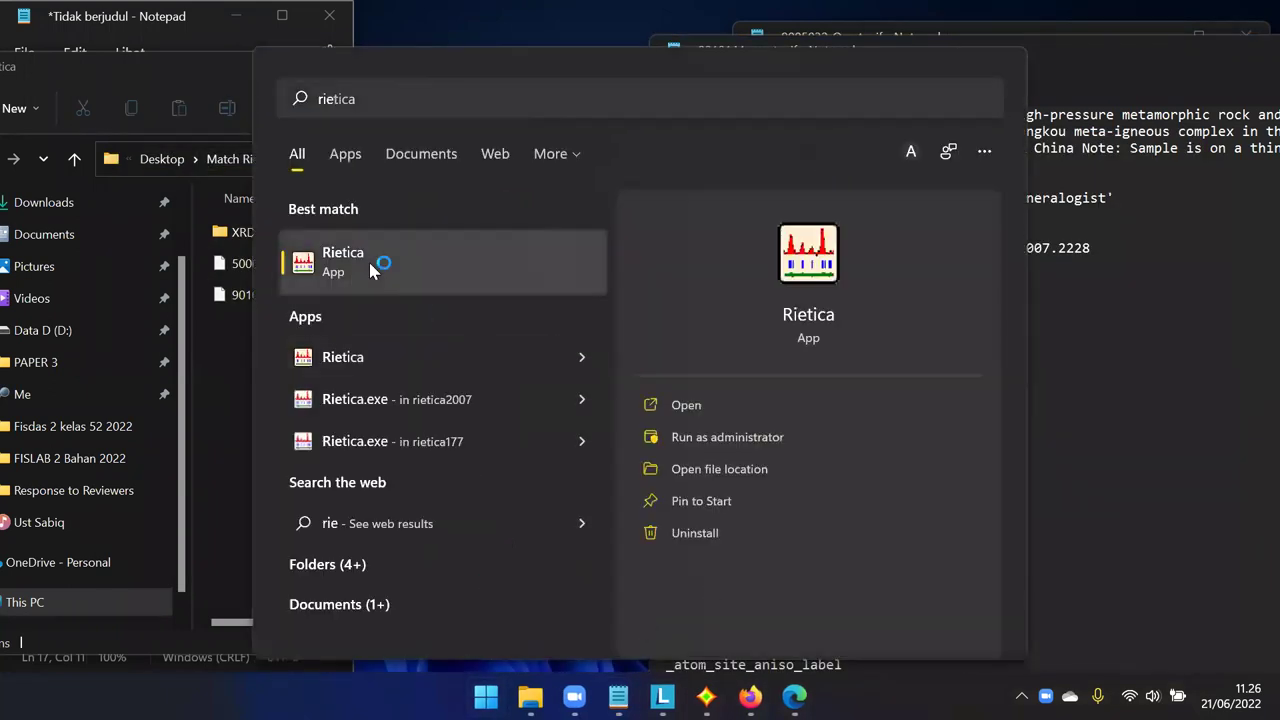
pyautogui.click(368, 259)
pyautogui.click(140, 140)
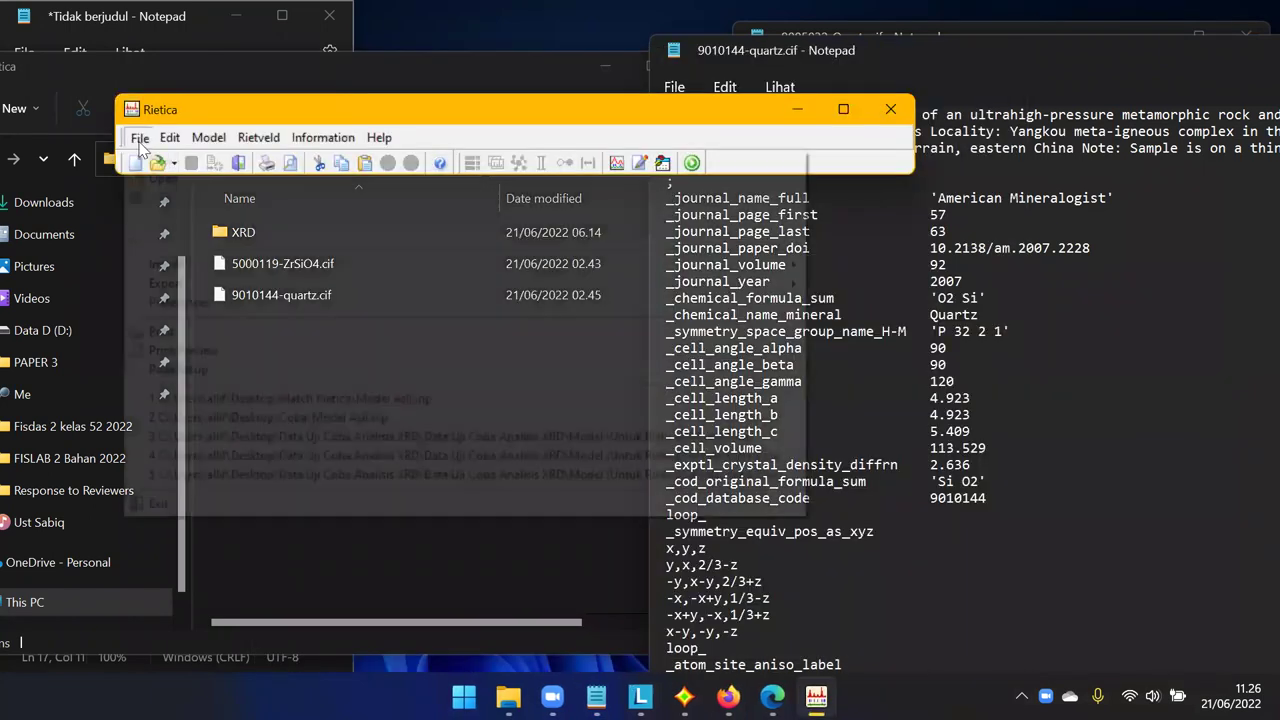
pyautogui.click(171, 175)
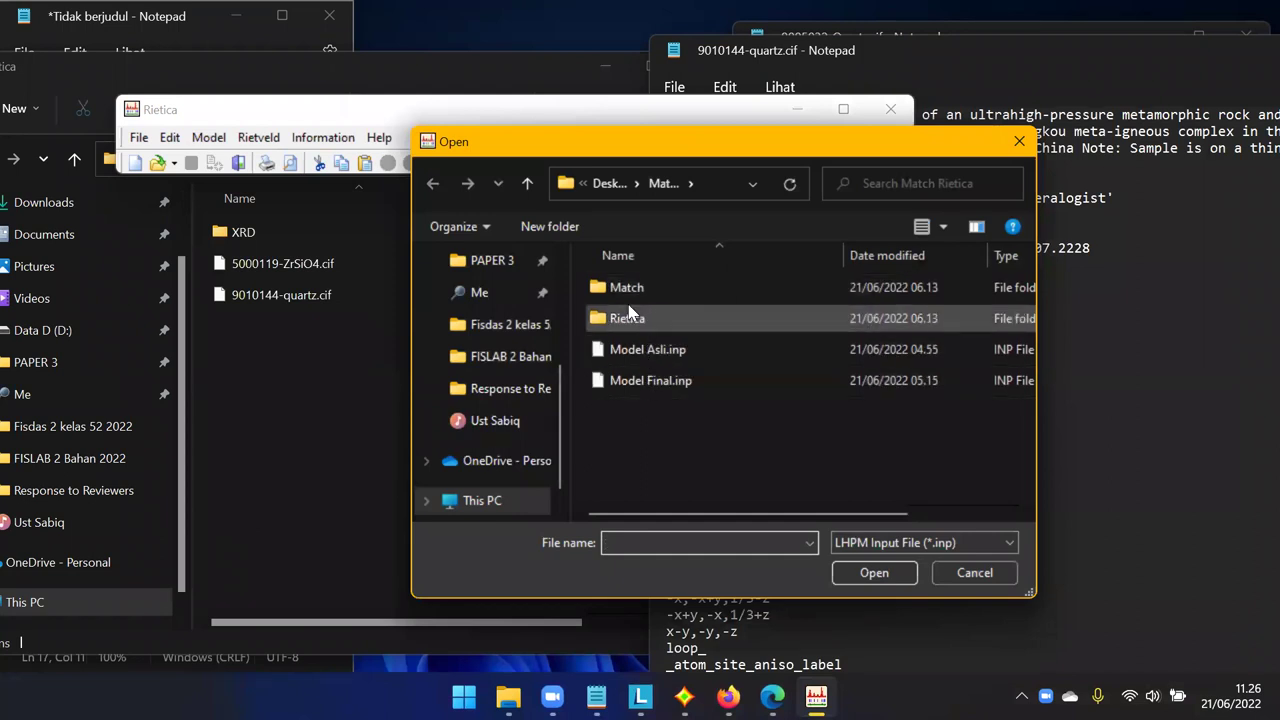
pyautogui.click(645, 352)
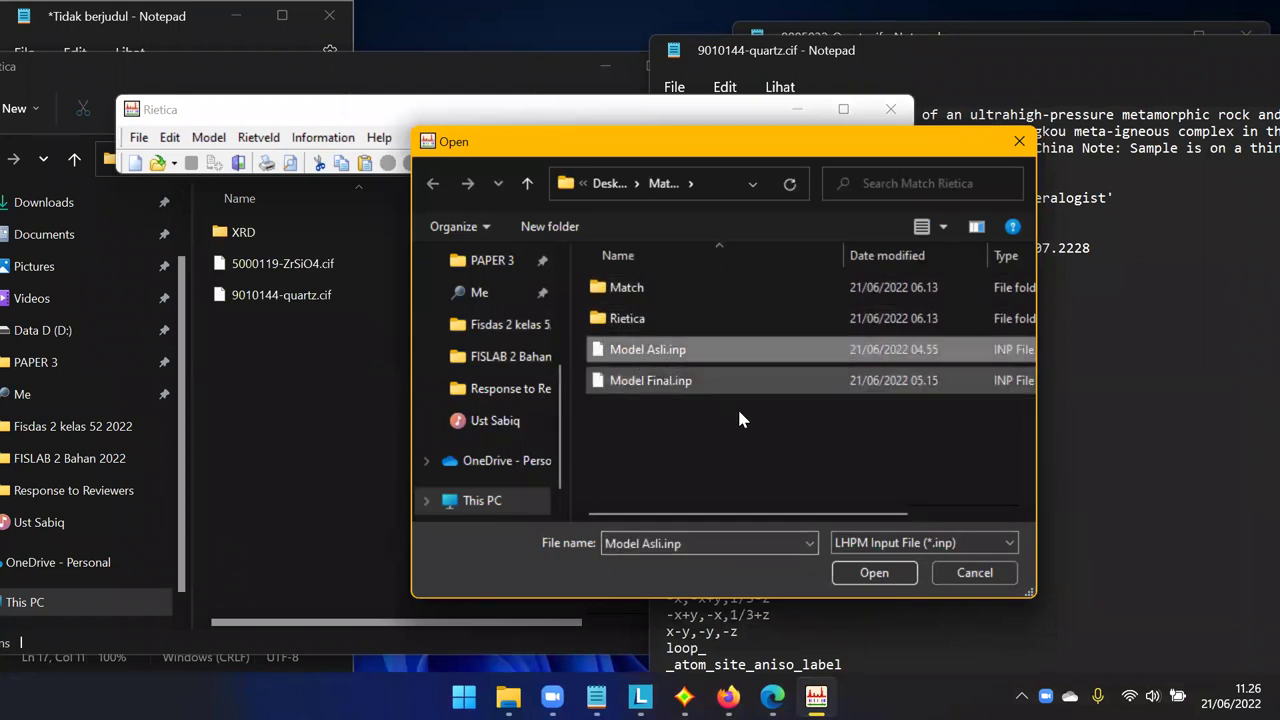
pyautogui.click(874, 572)
# Set up a refinement with Dynamic Plotting enabled and load the measured data file from the Rietica\XRD folder.
pyautogui.click(616, 162)
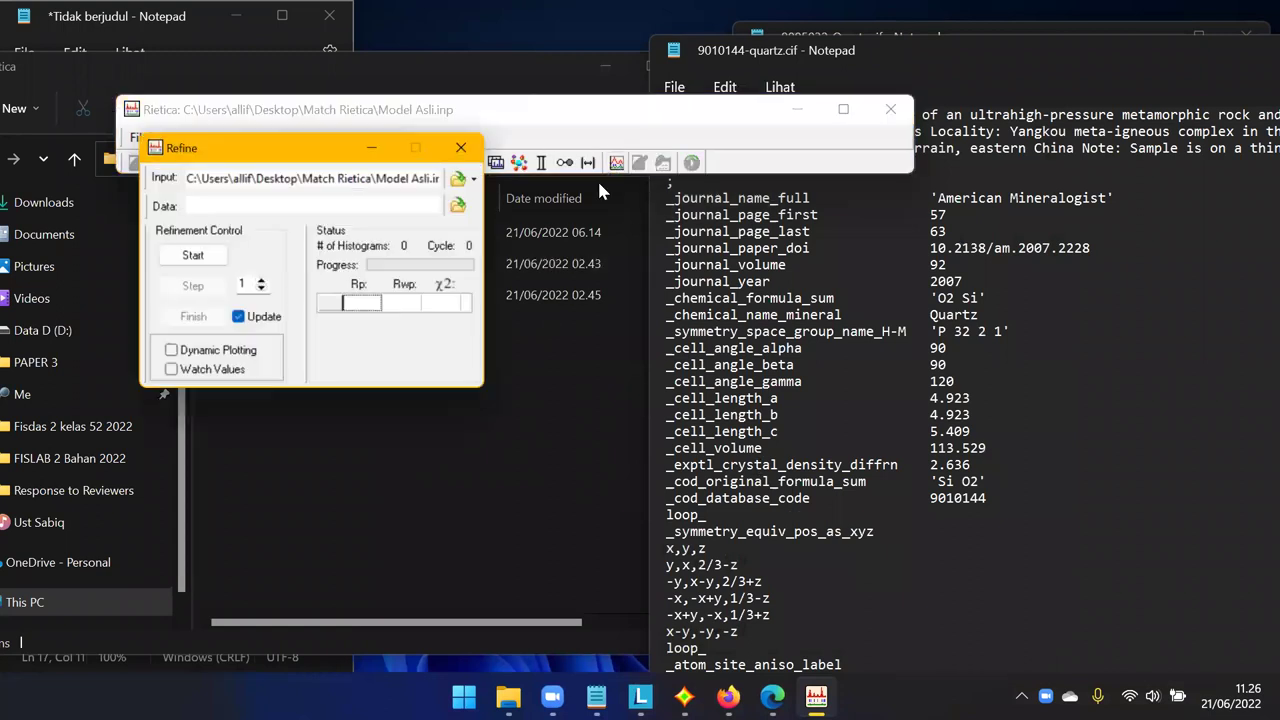
pyautogui.click(214, 352)
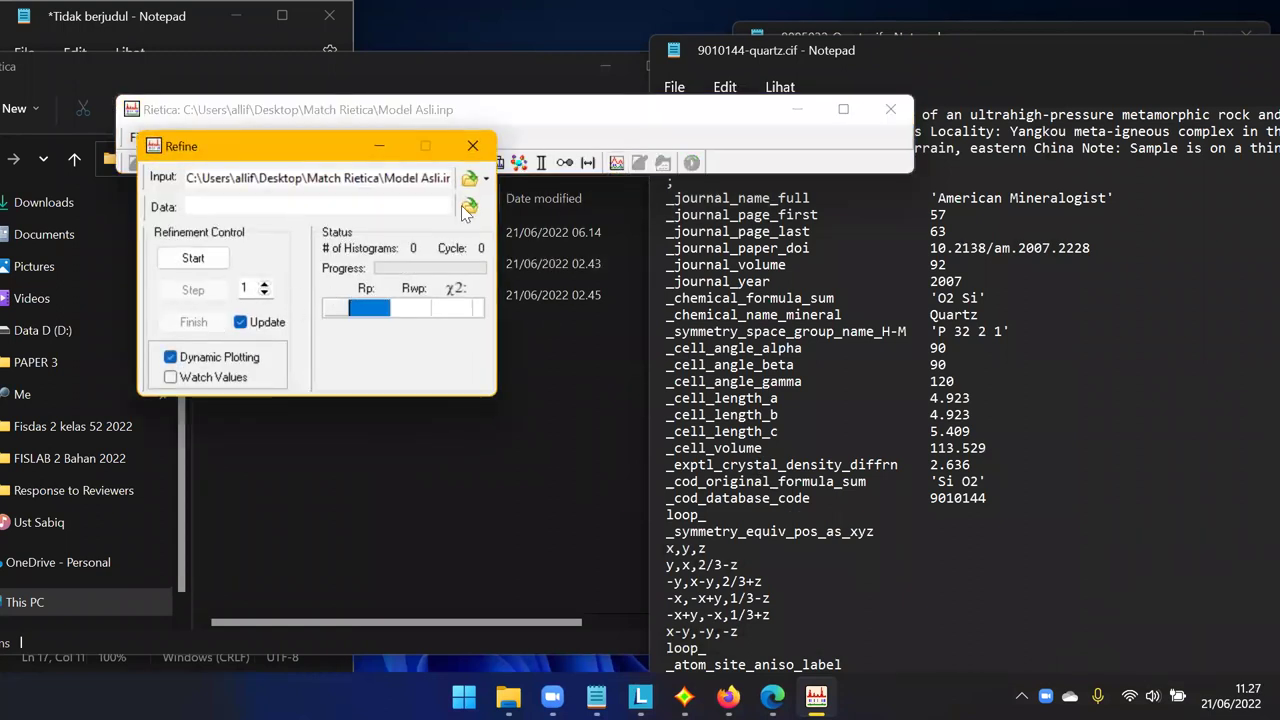
pyautogui.click(469, 205)
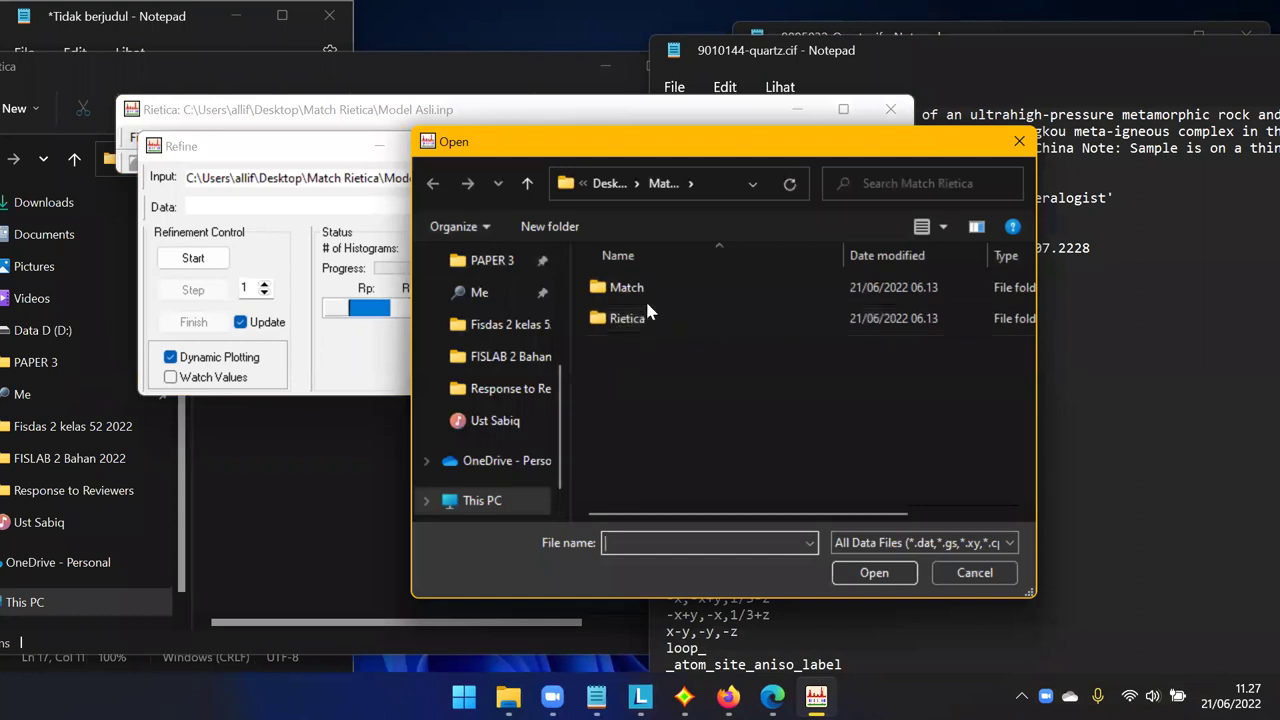
pyautogui.doubleClick(634, 320)
pyautogui.doubleClick(622, 289)
pyautogui.click(666, 319)
pyautogui.click(855, 577)
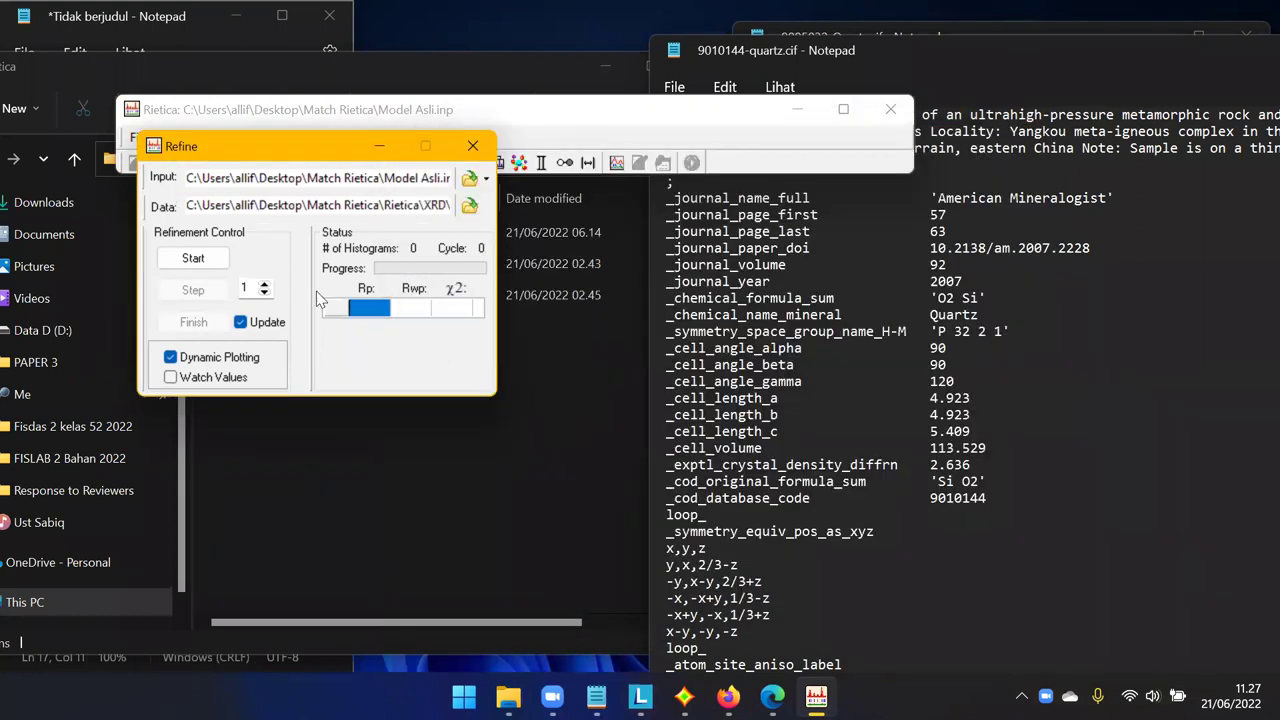
# Start the refinement of Model Asli.inp and run one cycle to plot the calculated pattern.
pyautogui.click(222, 262)
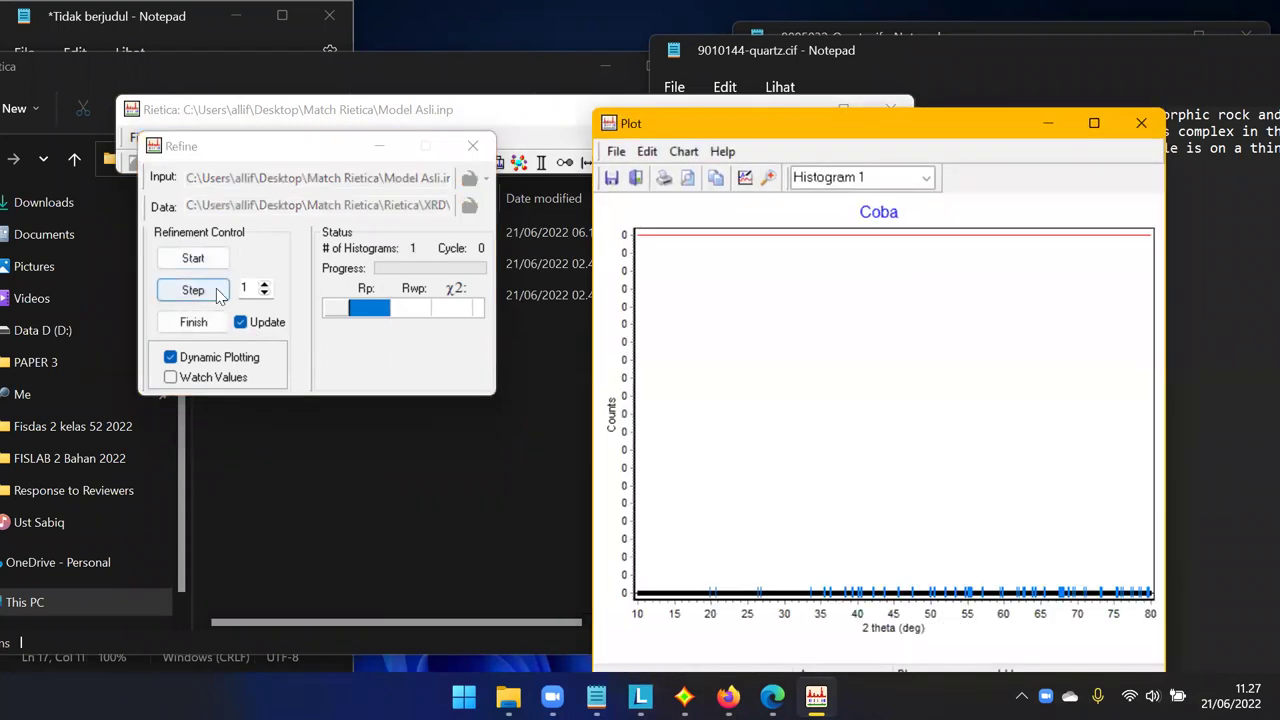
pyautogui.click(264, 149)
pyautogui.moveTo(264, 150); pyautogui.dragTo(264, 219)
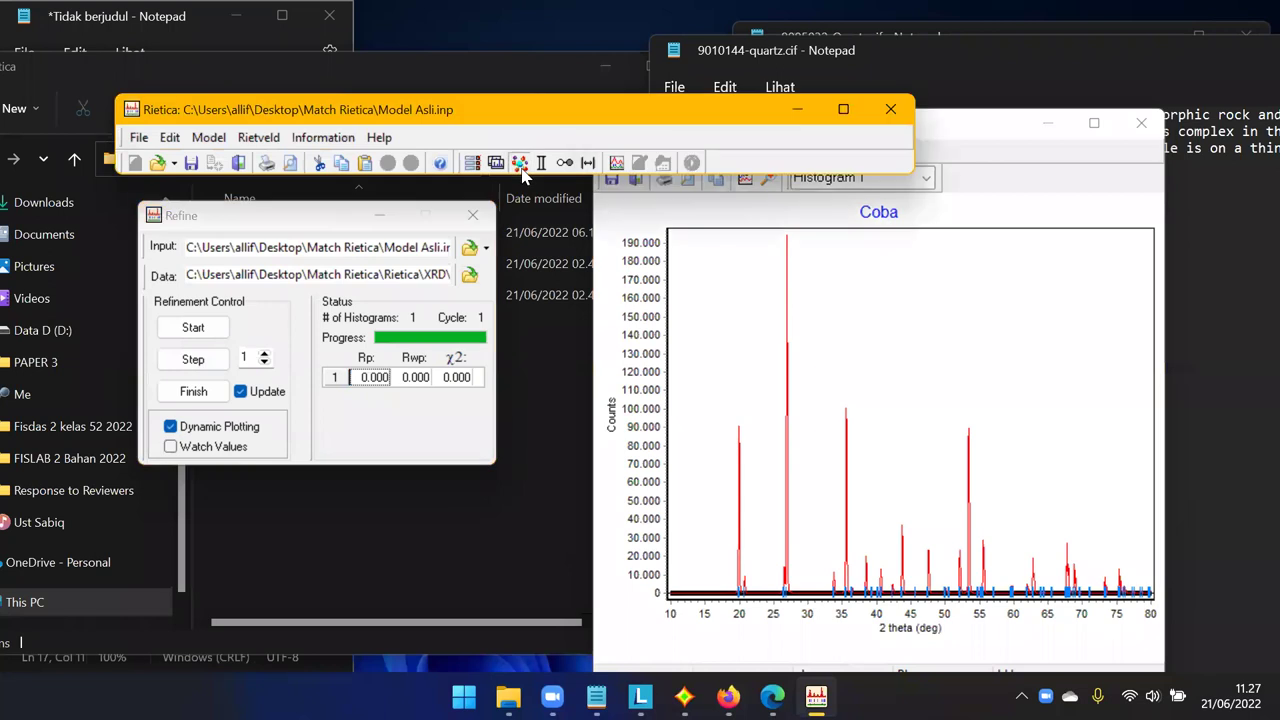
# Close the phase settings unchanged and set the mode of Histogram1 to Data.
pyautogui.click(520, 165)
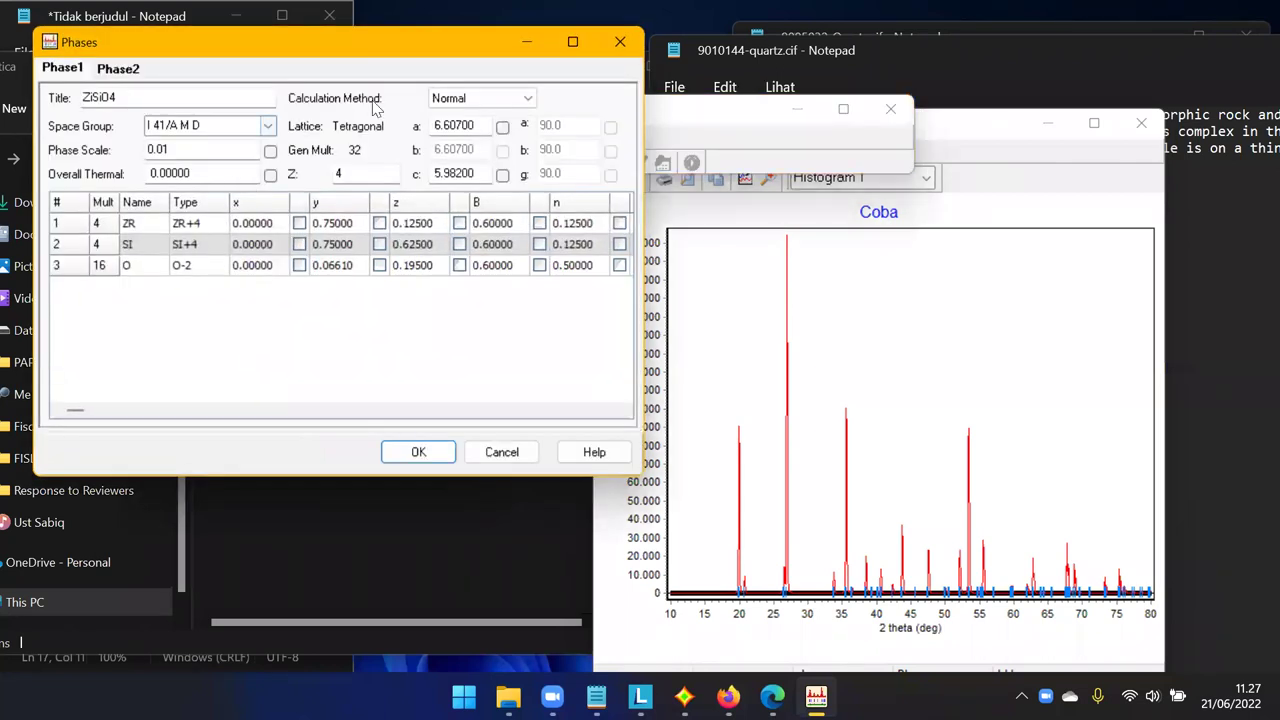
pyautogui.press('Return')
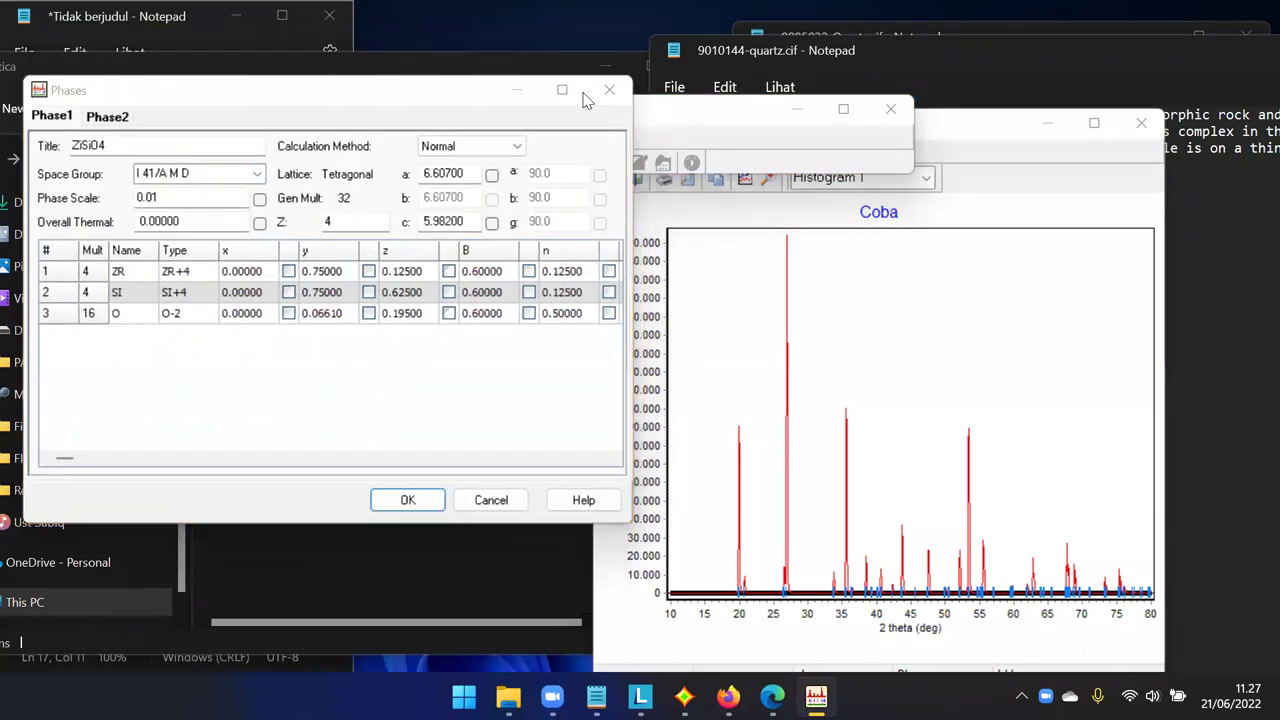
pyautogui.click(497, 164)
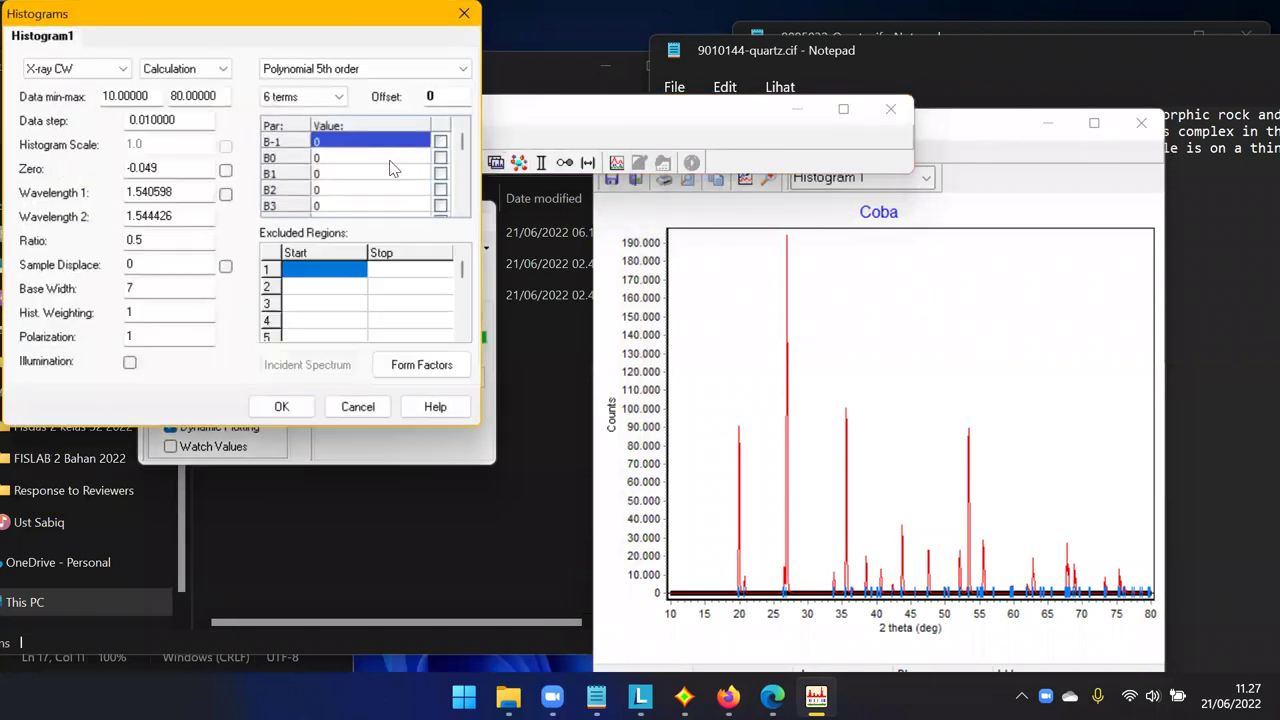
pyautogui.click(185, 68)
pyautogui.click(165, 99)
pyautogui.click(284, 406)
# Run one refinement cycle against the measured data, finish it and rearrange the Refine and Plot windows.
pyautogui.click(227, 334)
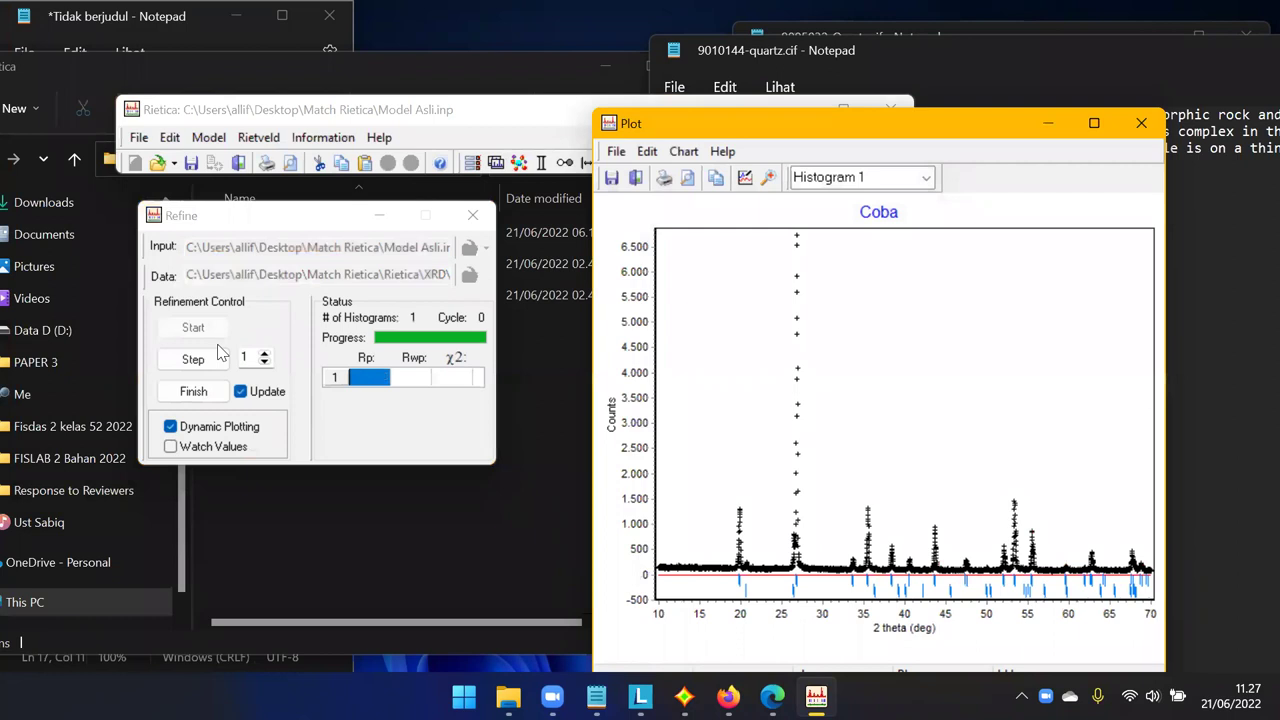
pyautogui.click(218, 398)
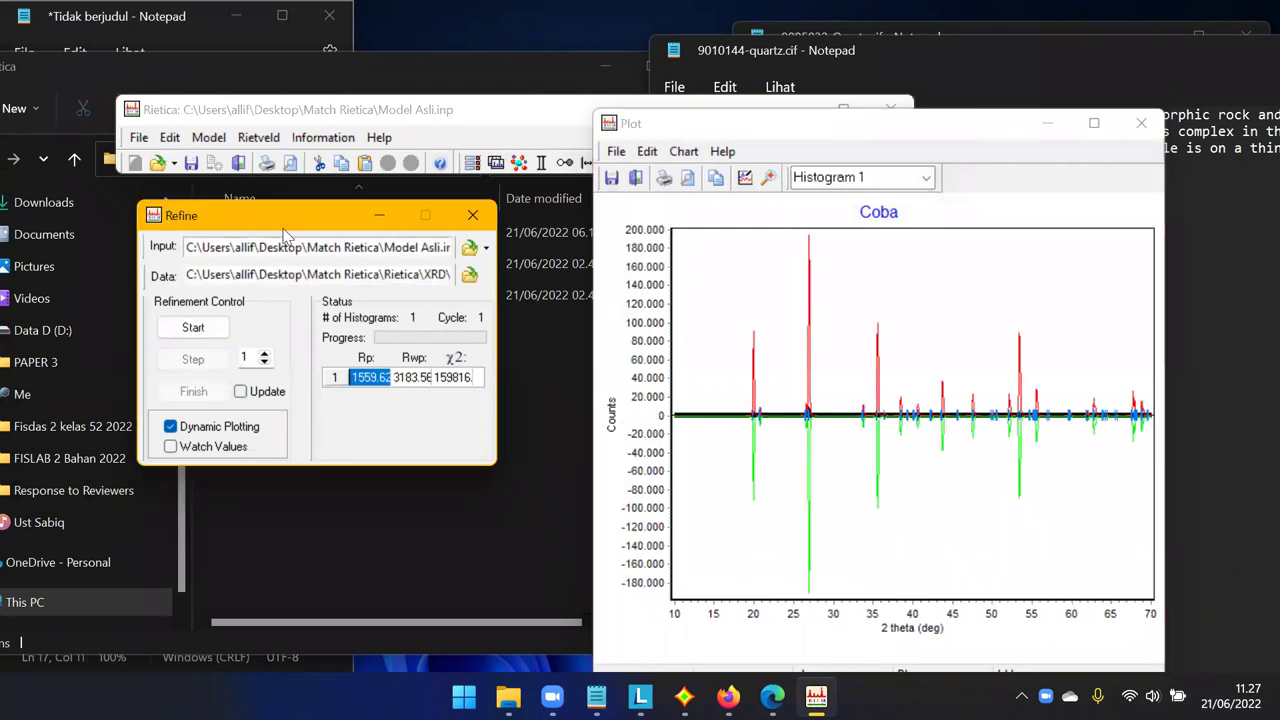
pyautogui.moveTo(285, 217); pyautogui.dragTo(331, 249)
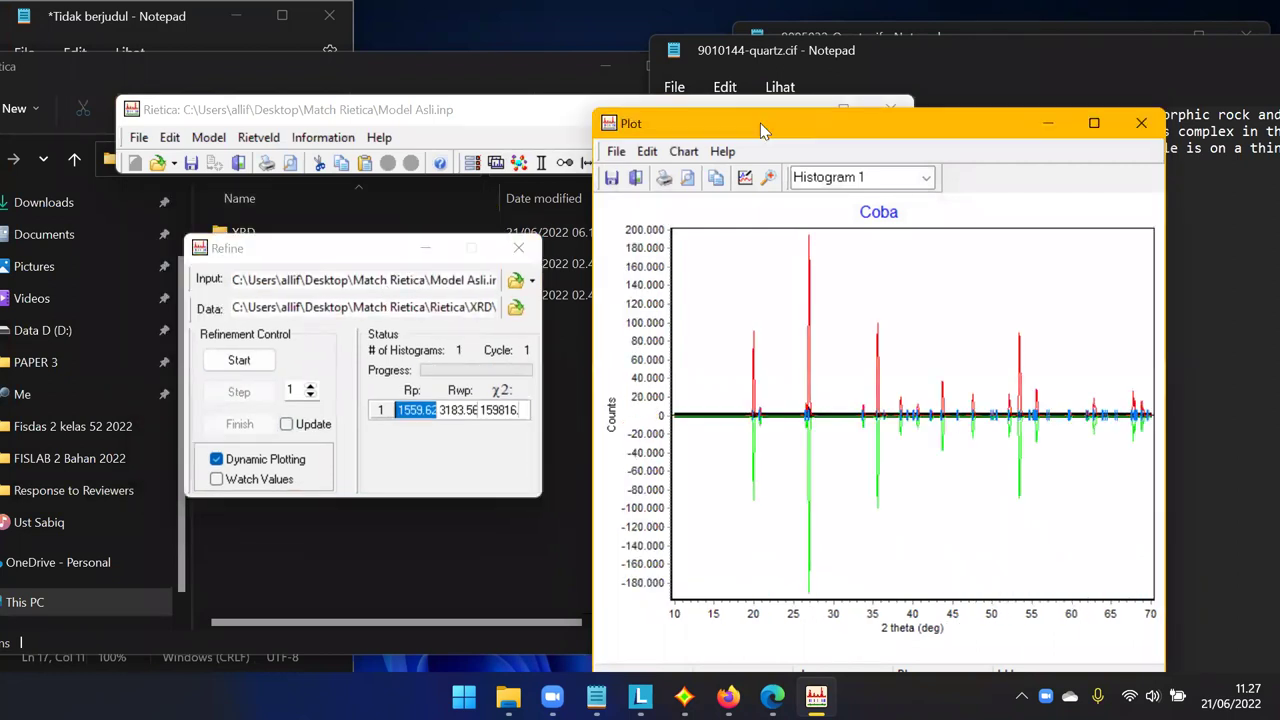
pyautogui.moveTo(760, 123); pyautogui.dragTo(736, 226)
# Check the space group and parameters of the SiO2 phase in the model, leaving its settings unchanged.
pyautogui.click(519, 163)
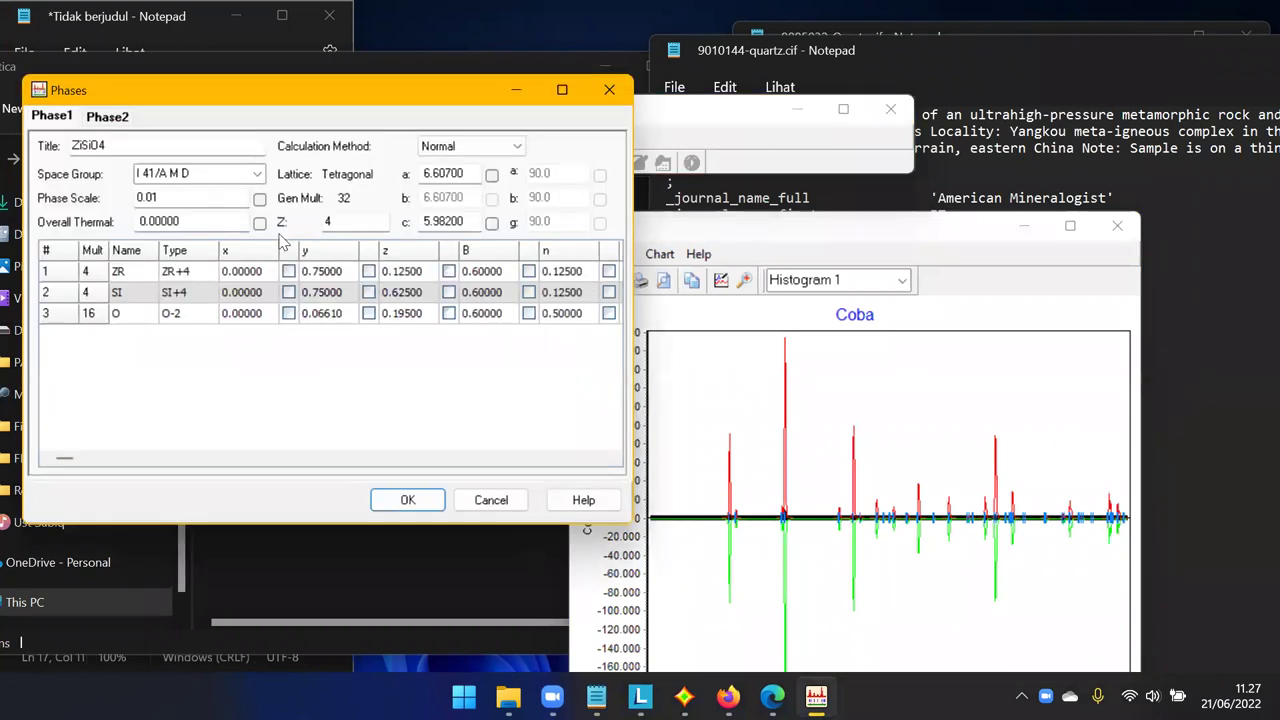
pyautogui.moveTo(208, 92); pyautogui.dragTo(266, 199)
pyautogui.click(164, 221)
pyautogui.moveTo(240, 279); pyautogui.dragTo(196, 279)
pyautogui.click(452, 545)
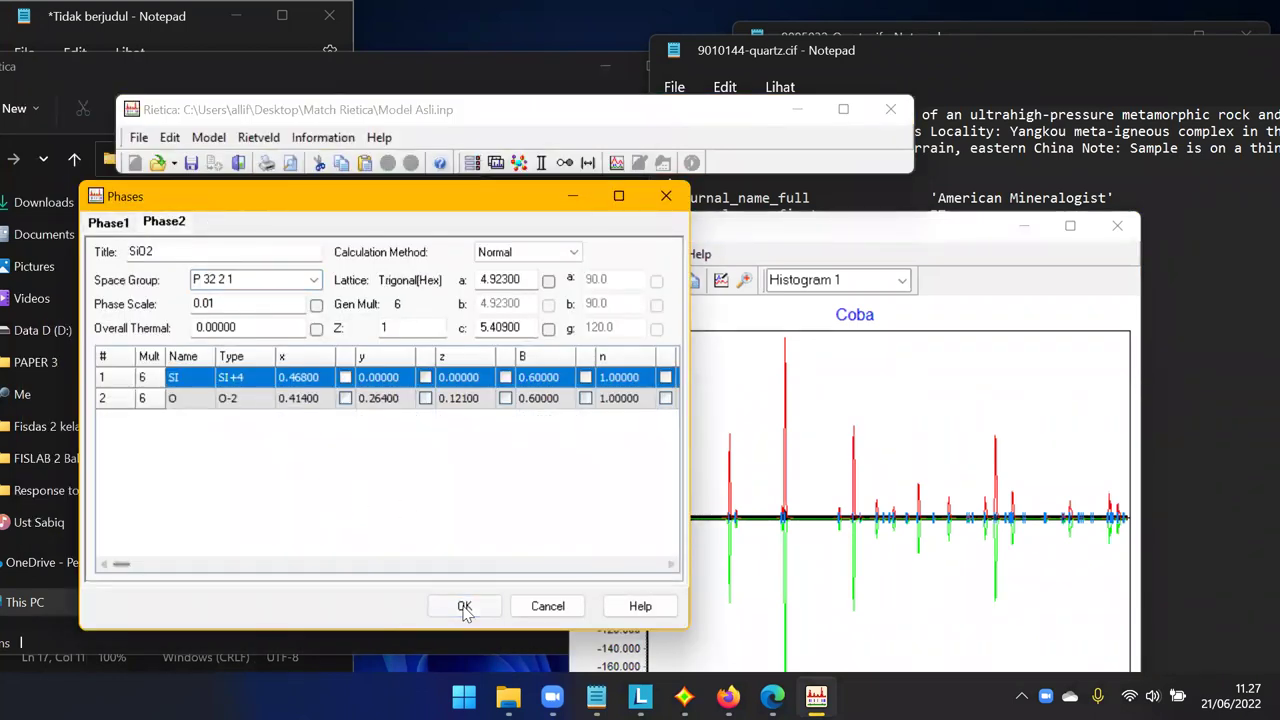
pyautogui.click(464, 607)
# Check the data range, wavelengths and background coefficients of Histogram1, leaving its settings unchanged.
pyautogui.moveTo(364, 249); pyautogui.dragTo(377, 222)
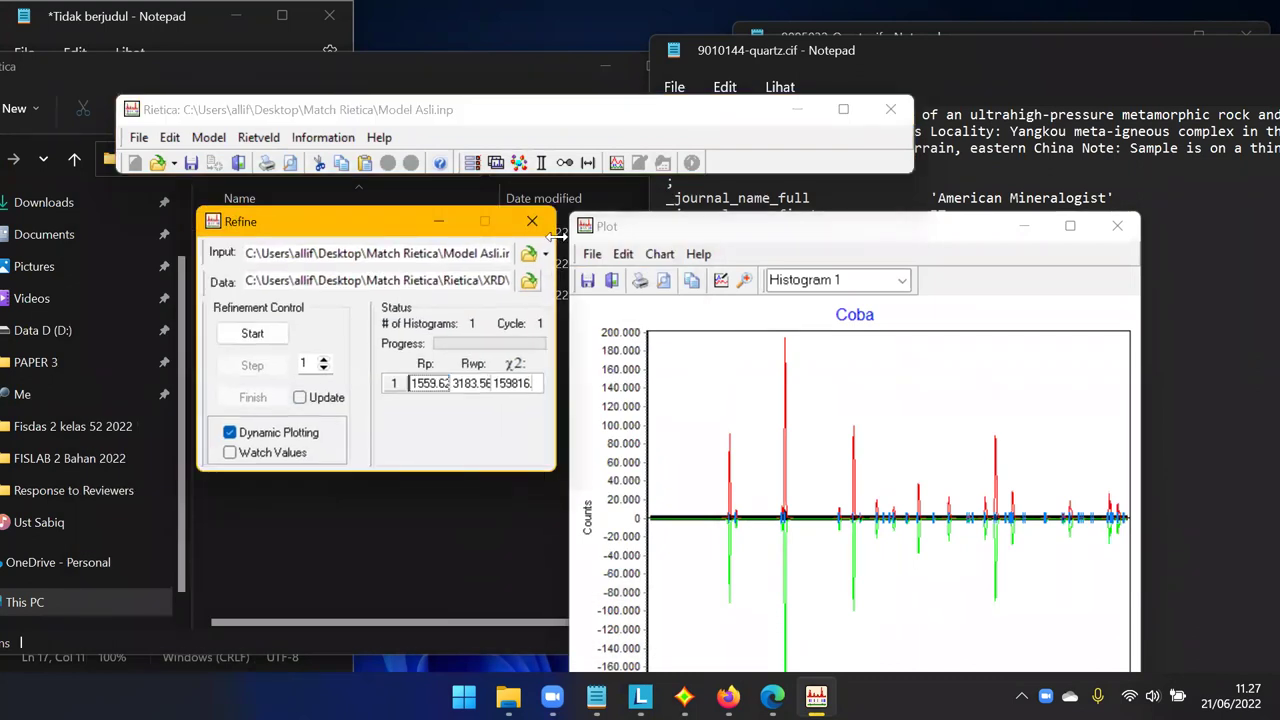
pyautogui.click(496, 163)
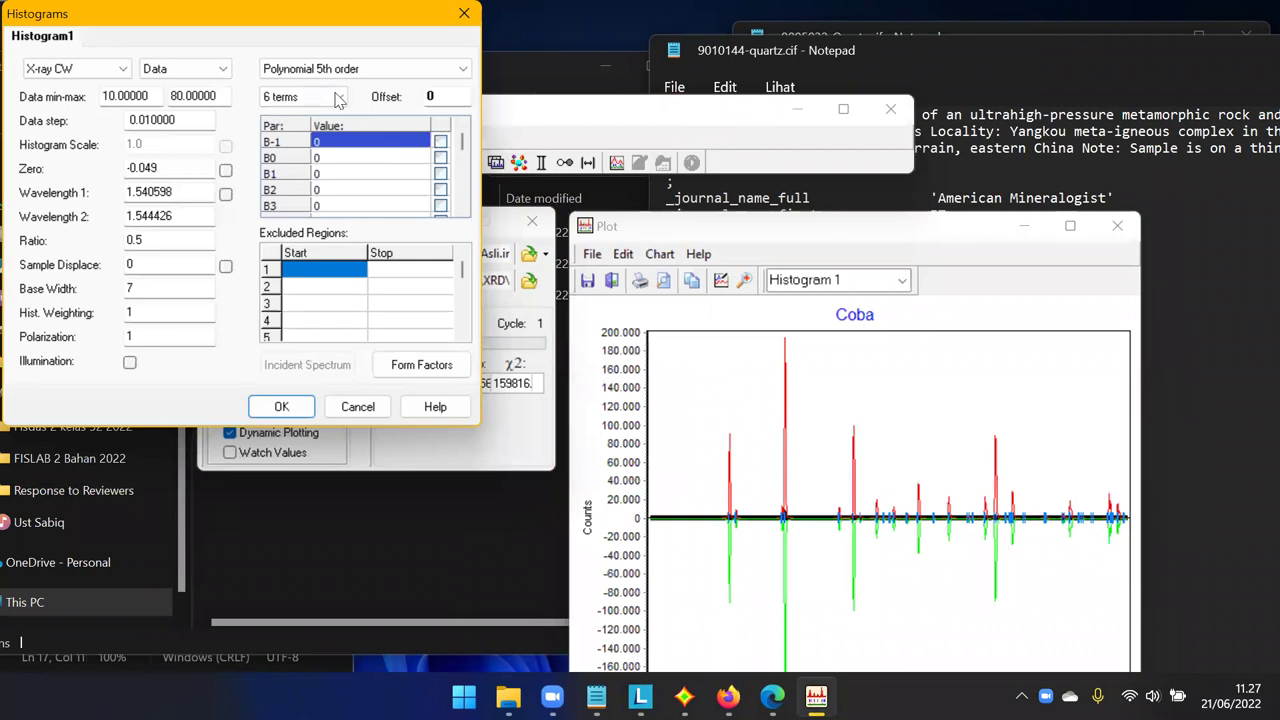
pyautogui.moveTo(120, 19); pyautogui.dragTo(121, 85)
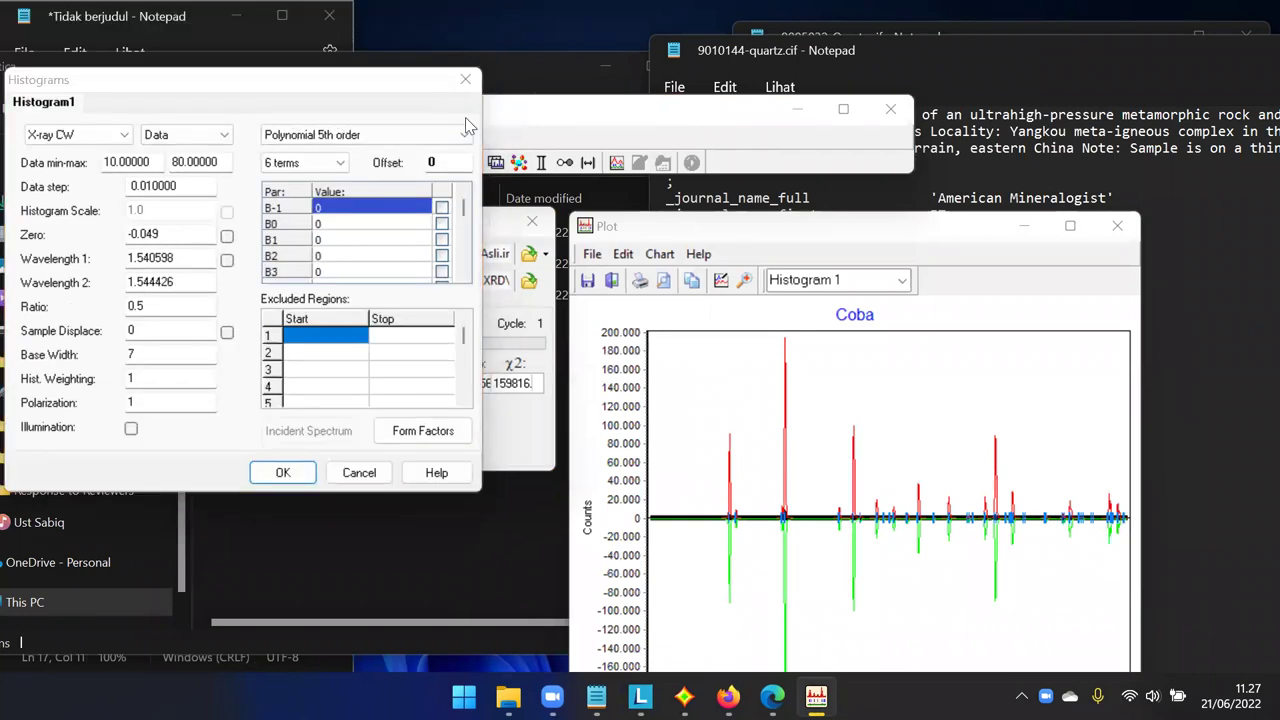
pyautogui.click(465, 79)
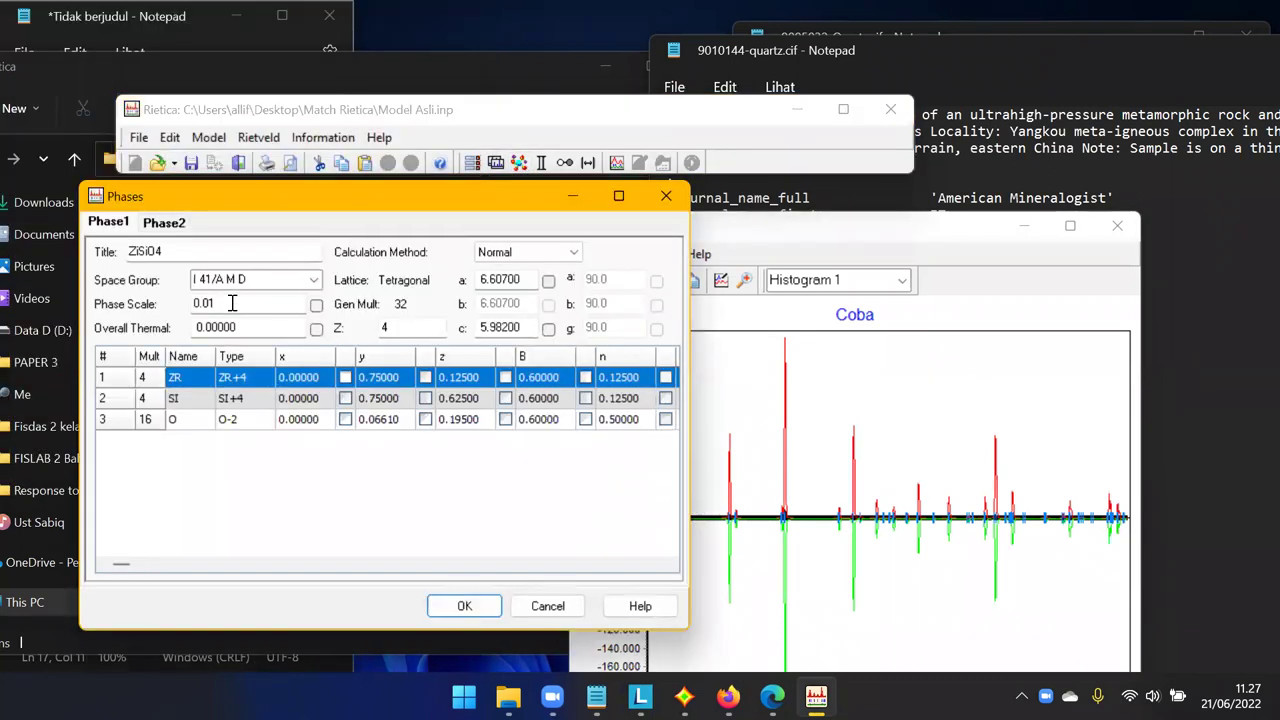
# Set the phase scale to 0.0001 for both the ZrSiO4 phase and the SiO2 phase.
pyautogui.click(211, 305)
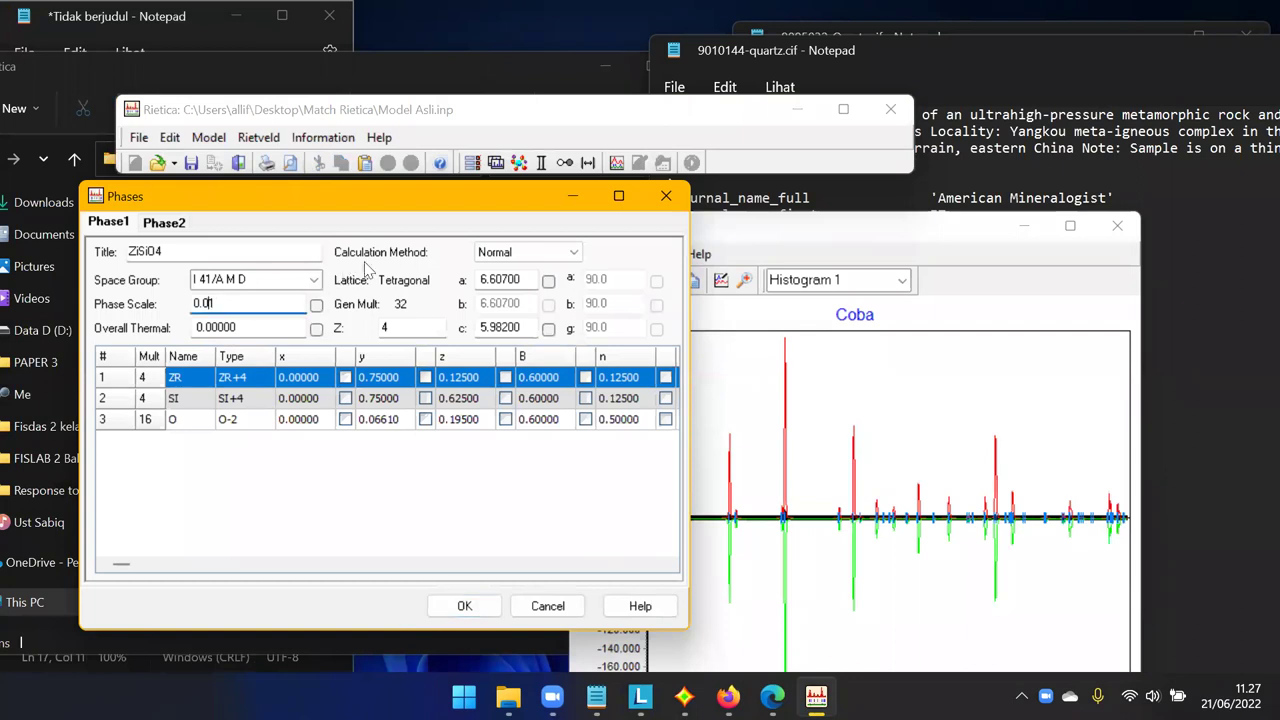
pyautogui.click(460, 606)
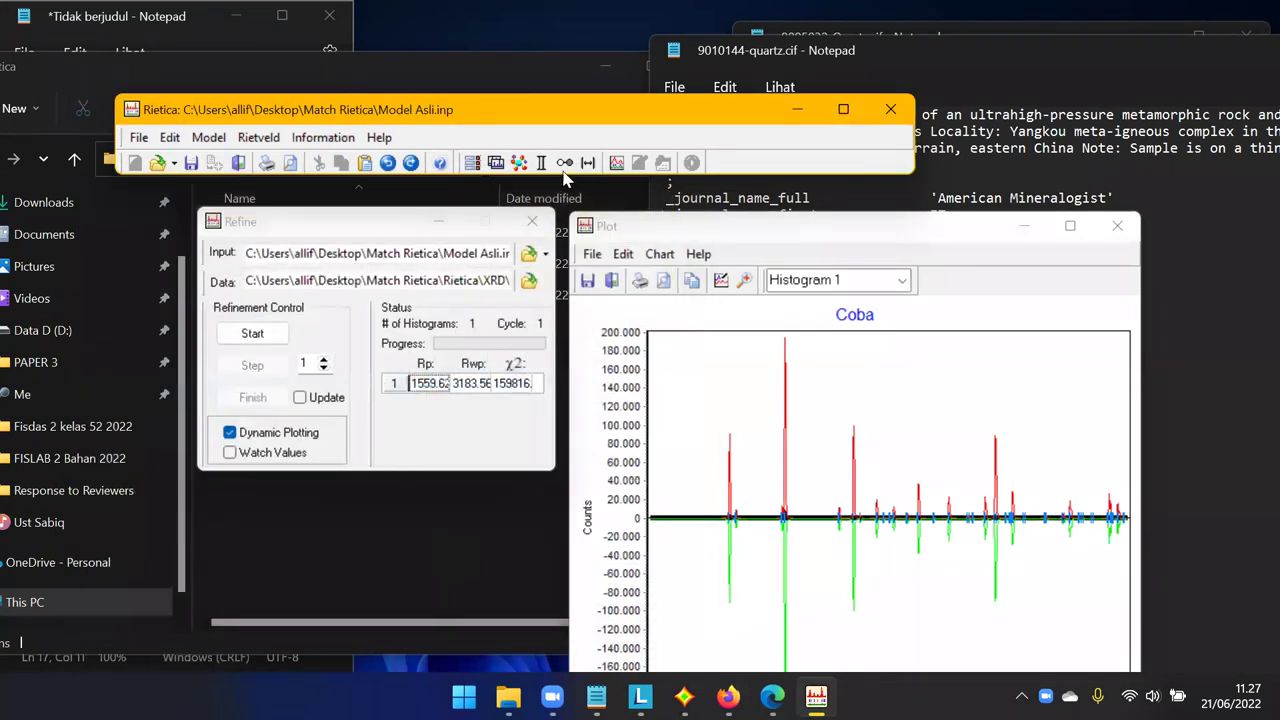
pyautogui.click(518, 163)
pyautogui.click(164, 221)
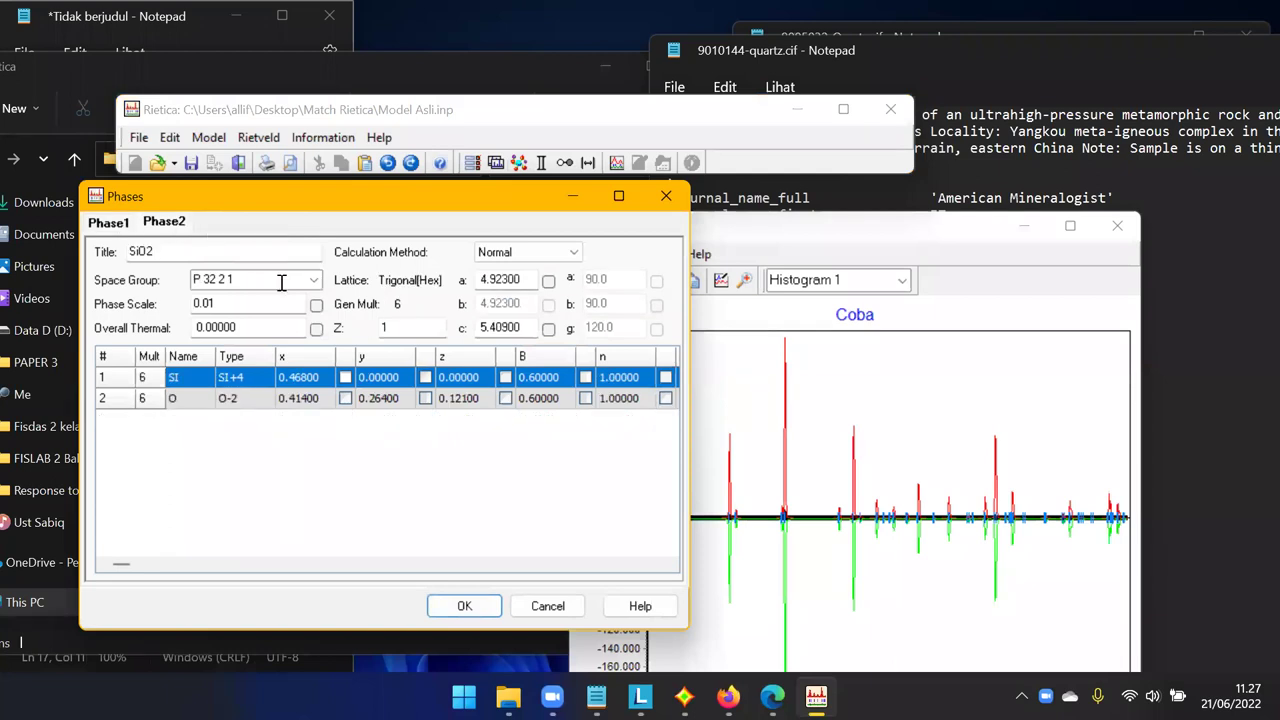
pyautogui.click(211, 305)
pyautogui.write('001')
pyautogui.click(457, 606)
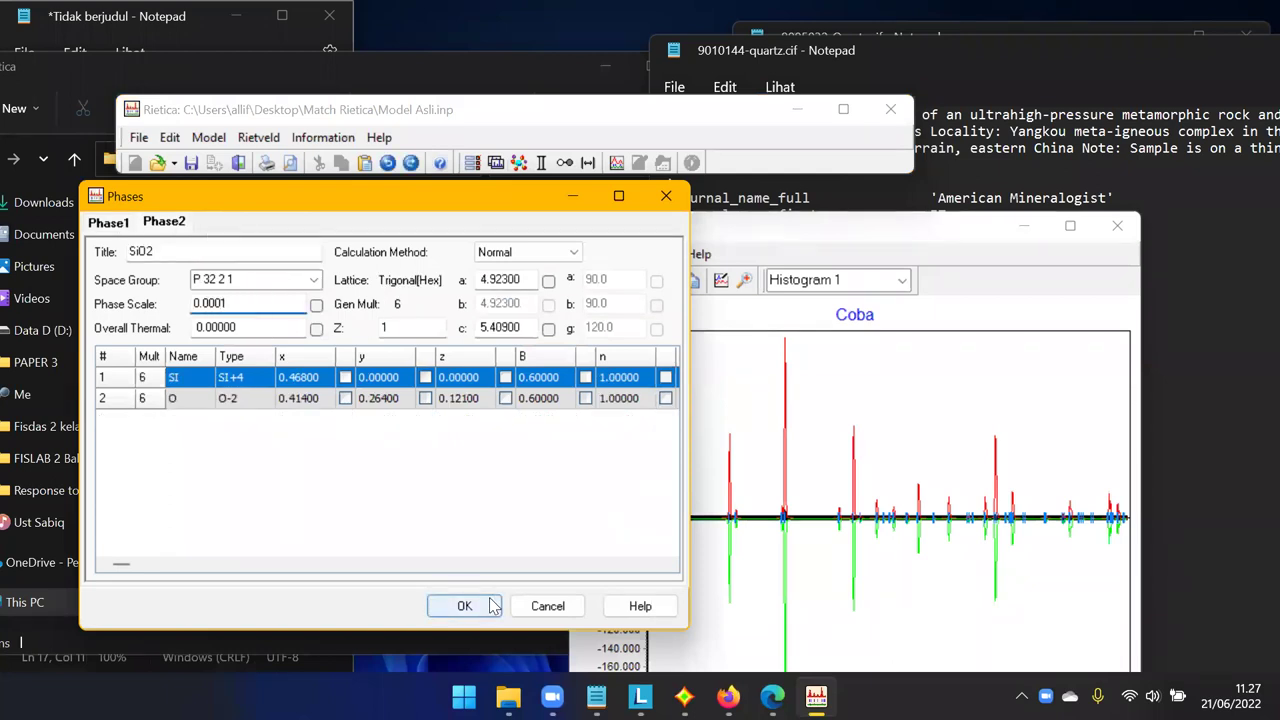
# Run one refinement cycle with the new phase scales, finish it and enlarge the flat background region of the plot.
pyautogui.click(248, 334)
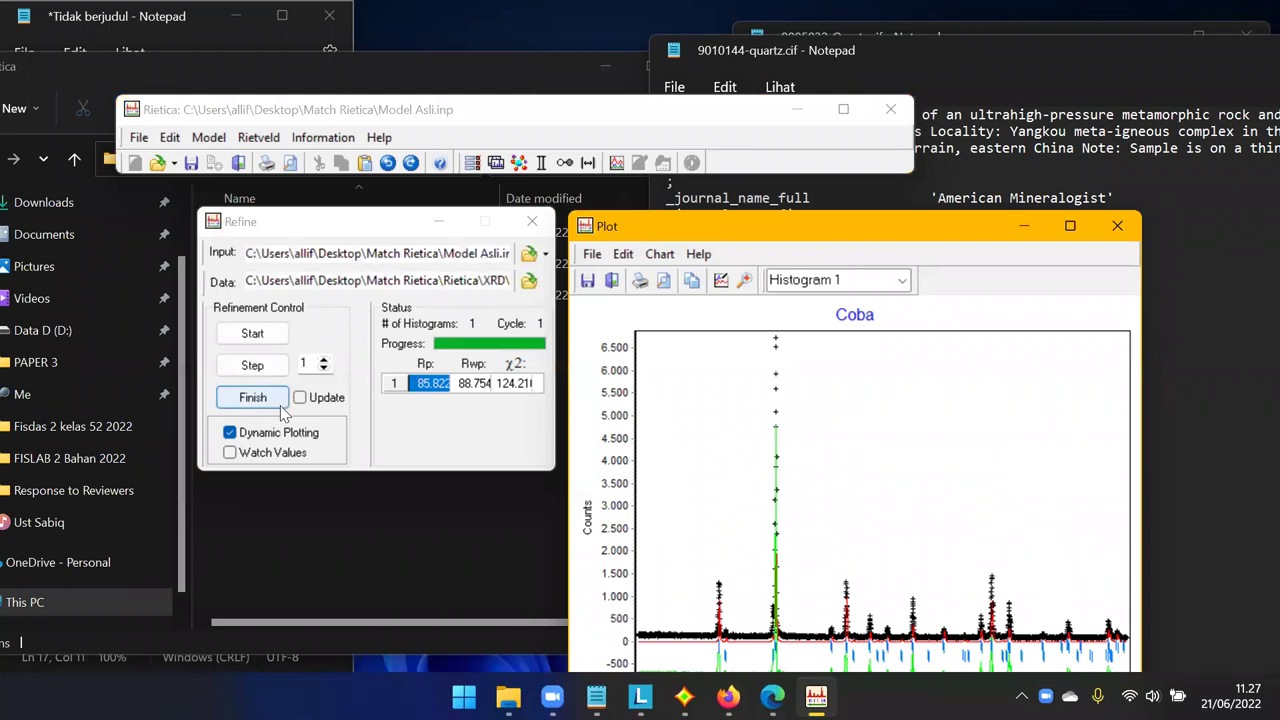
pyautogui.click(253, 398)
pyautogui.moveTo(668, 611); pyautogui.dragTo(688, 642)
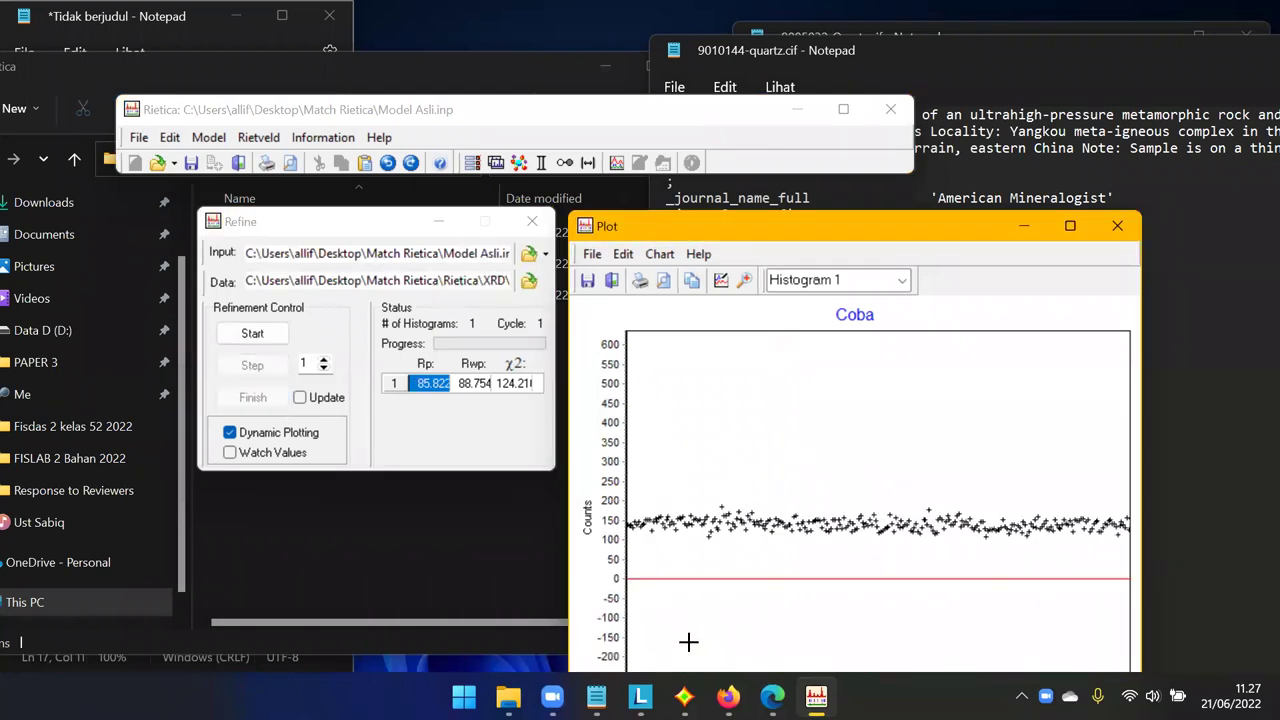
# Set the background coefficient B0 of Histogram1 to 150.
pyautogui.click(494, 163)
pyautogui.click(362, 225)
pyautogui.write('15')
pyautogui.click(312, 474)
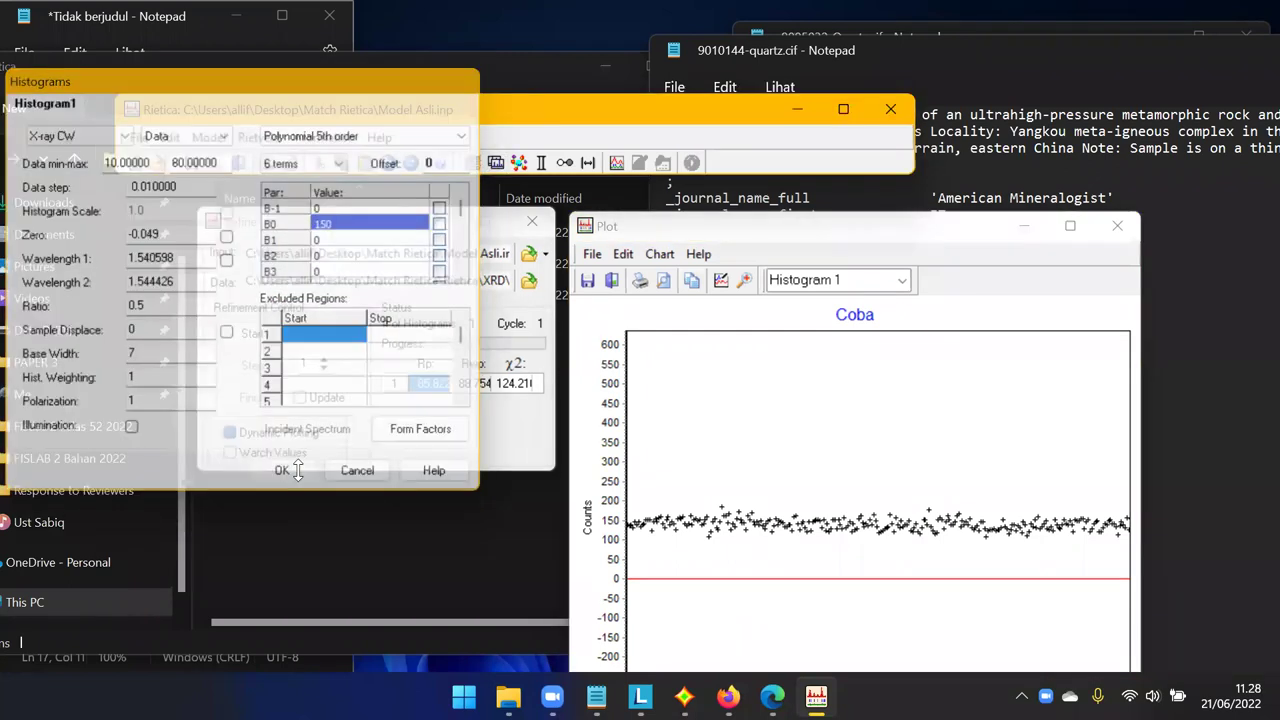
# Run one refinement cycle with the new background, finish it and restore the plot to its full range.
pyautogui.click(254, 366)
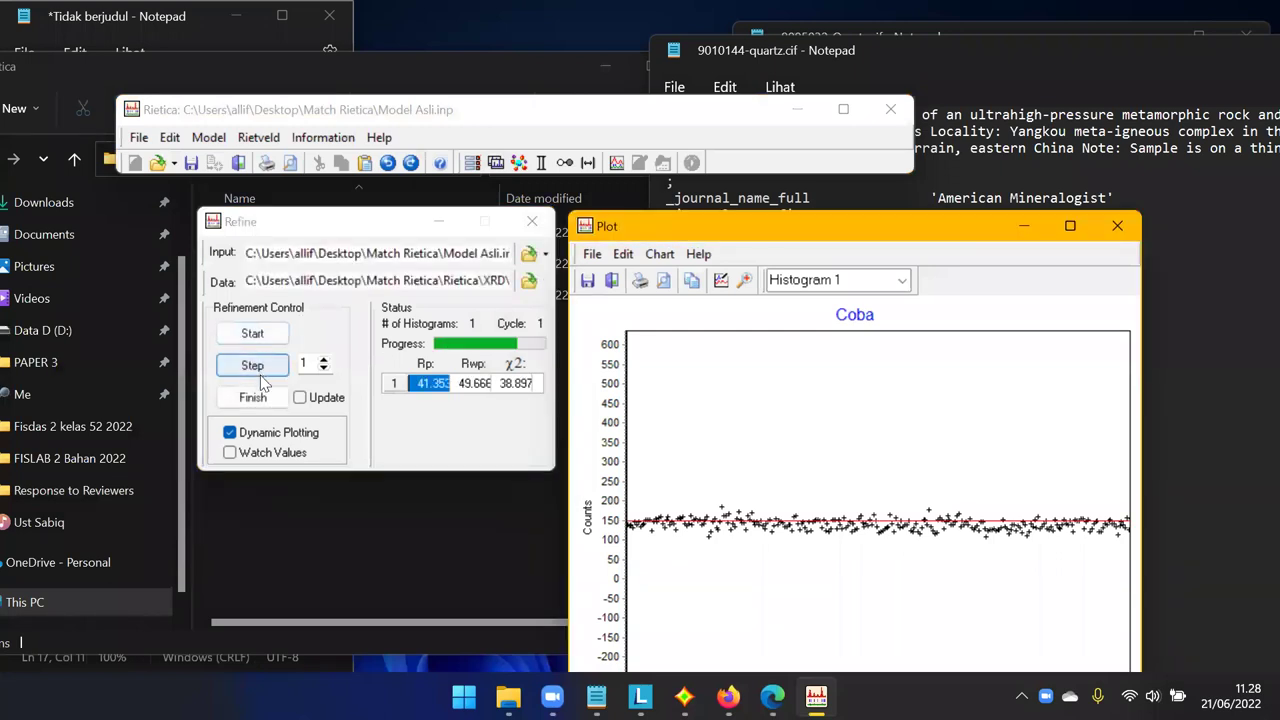
pyautogui.click(252, 396)
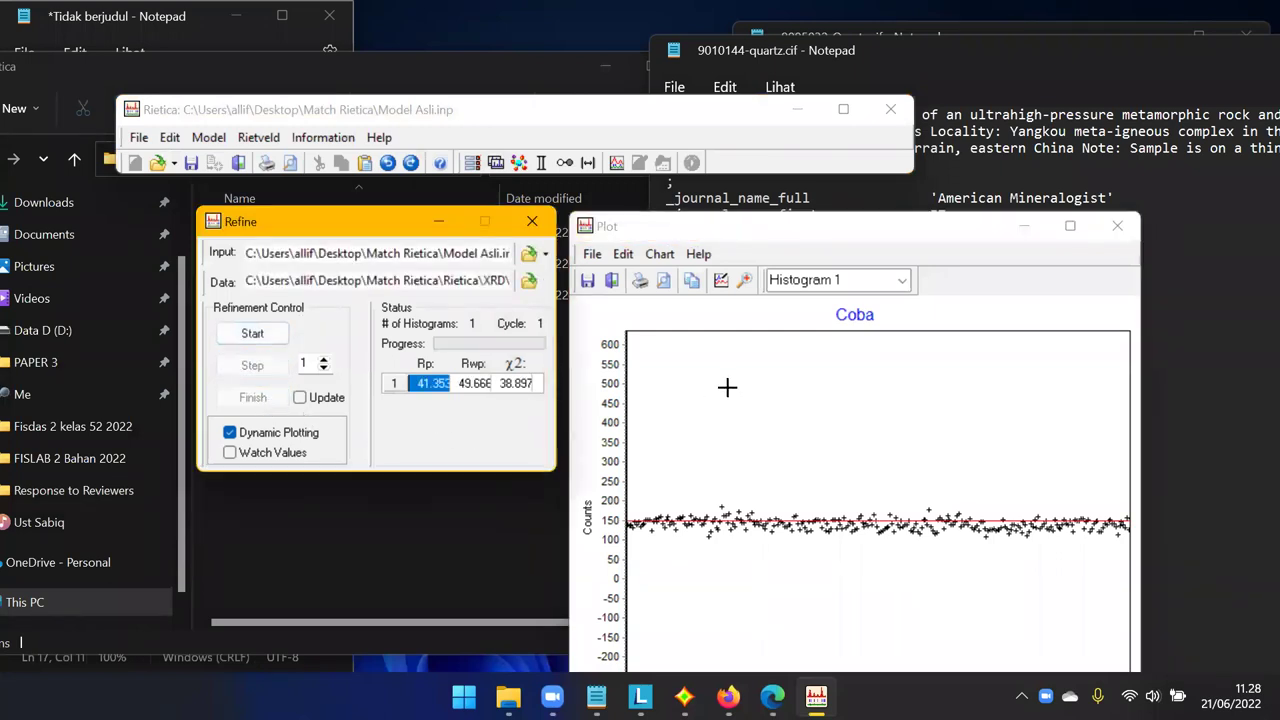
pyautogui.click(755, 373)
pyautogui.rightClick(783, 388)
pyautogui.click(795, 400)
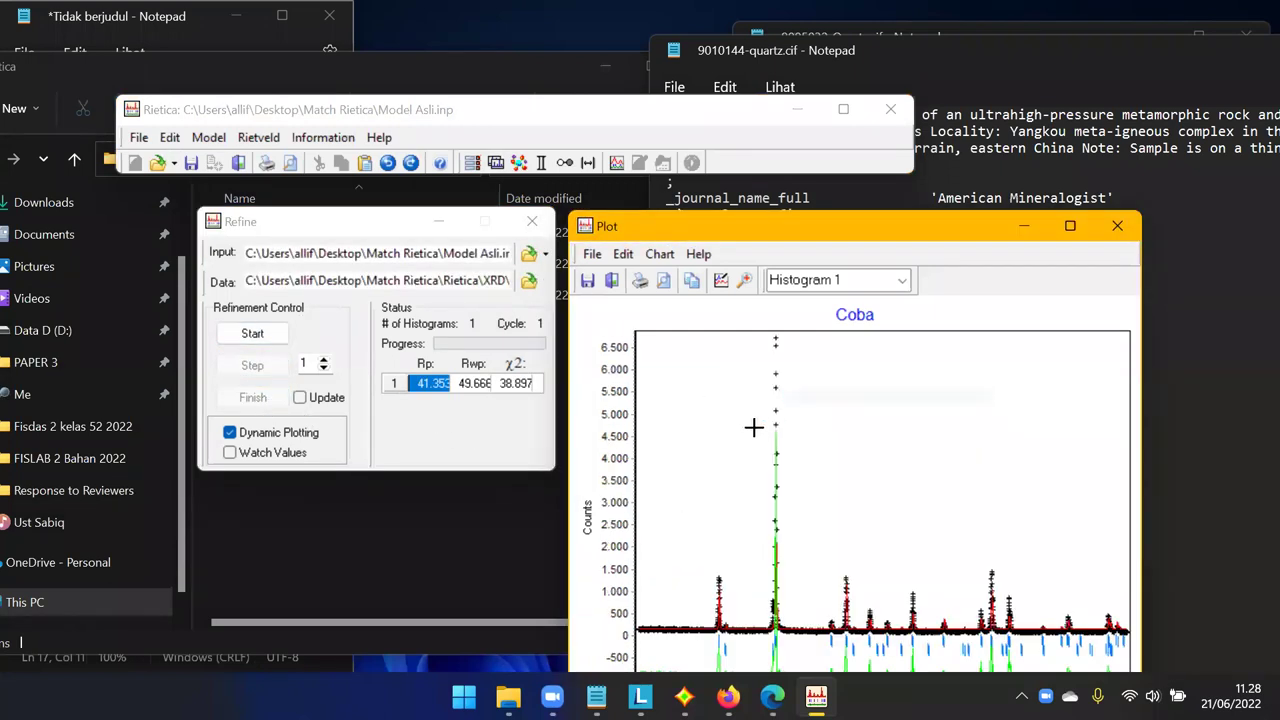
# Enable refinement of background coefficients B0, B1 and B2, run several cycles and finish with the model updated.
pyautogui.click(503, 166)
pyautogui.click(441, 223)
pyautogui.click(441, 239)
pyautogui.click(441, 255)
pyautogui.click(284, 473)
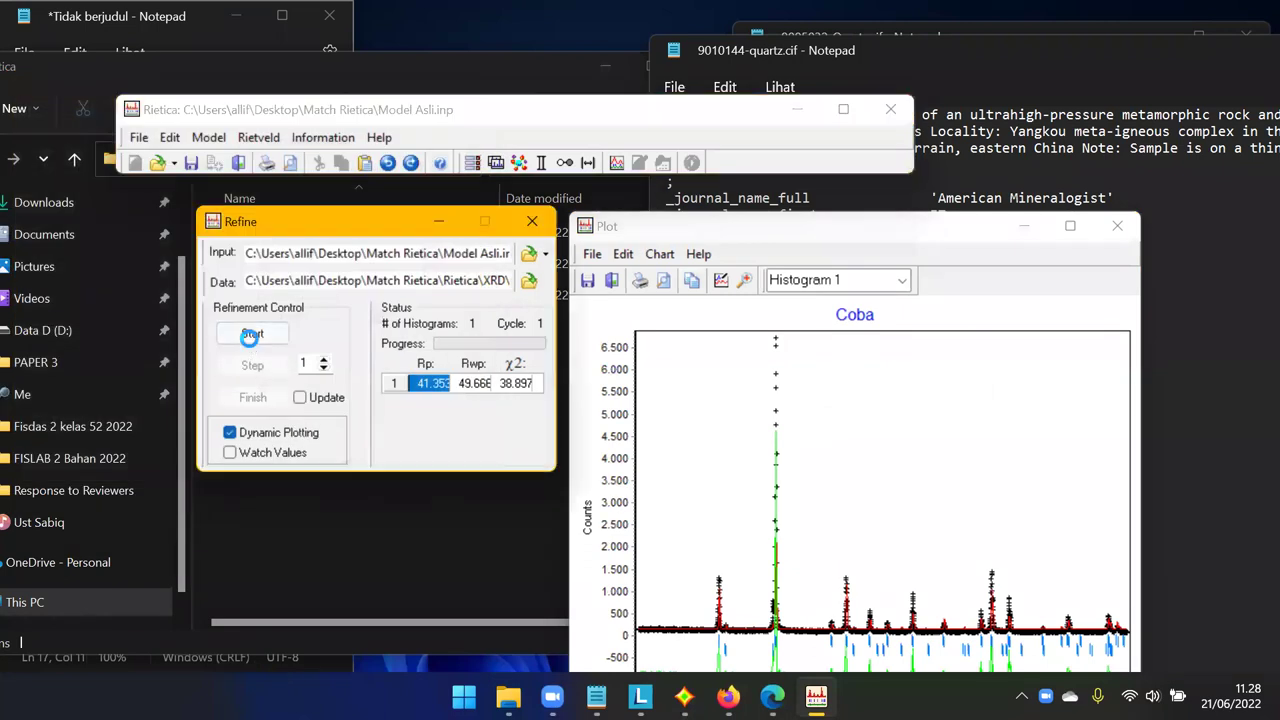
pyautogui.click(266, 367)
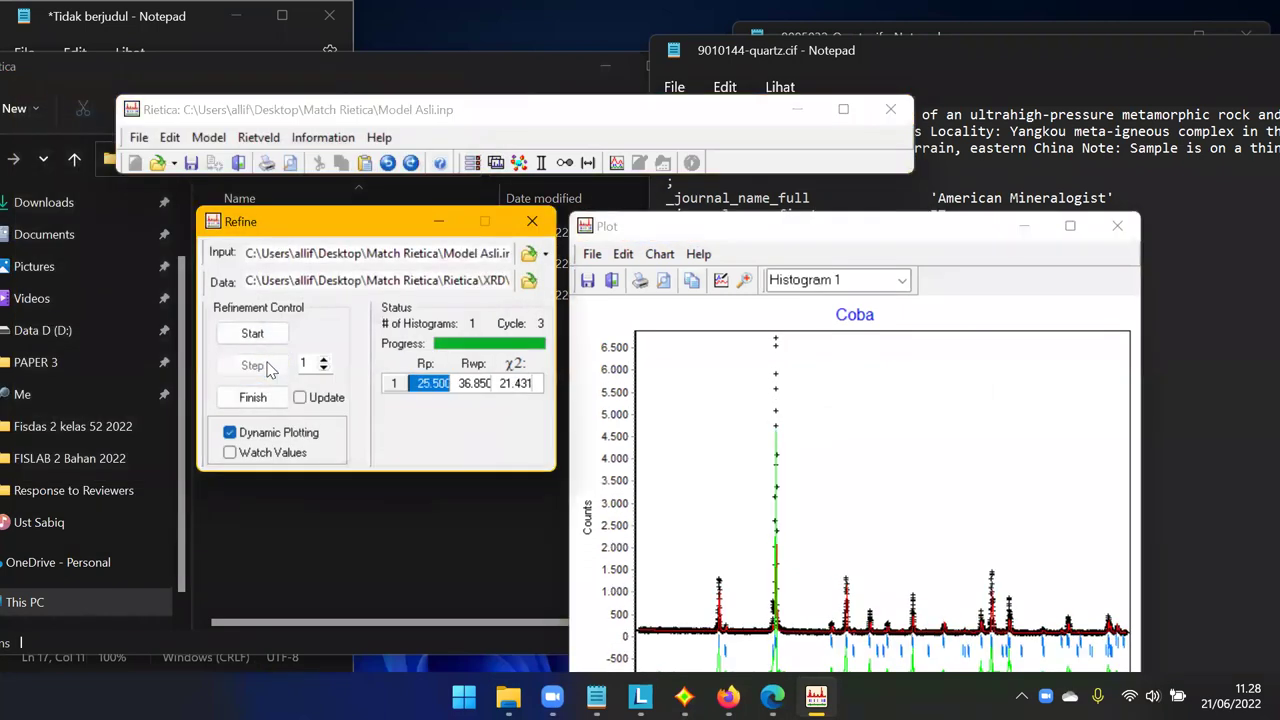
pyautogui.click(280, 397)
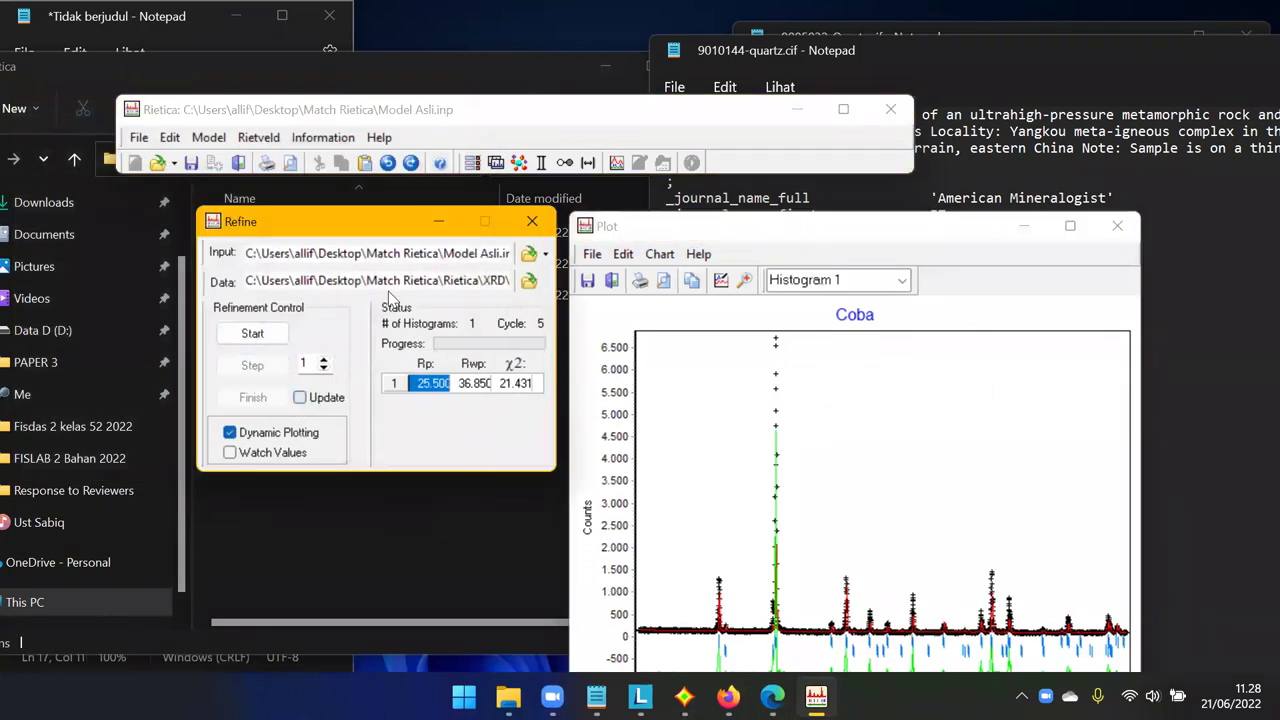
# Enable refinement of the sample displacement in Histogram1, run repeated cycles and finish with the model updated.
pyautogui.click(496, 163)
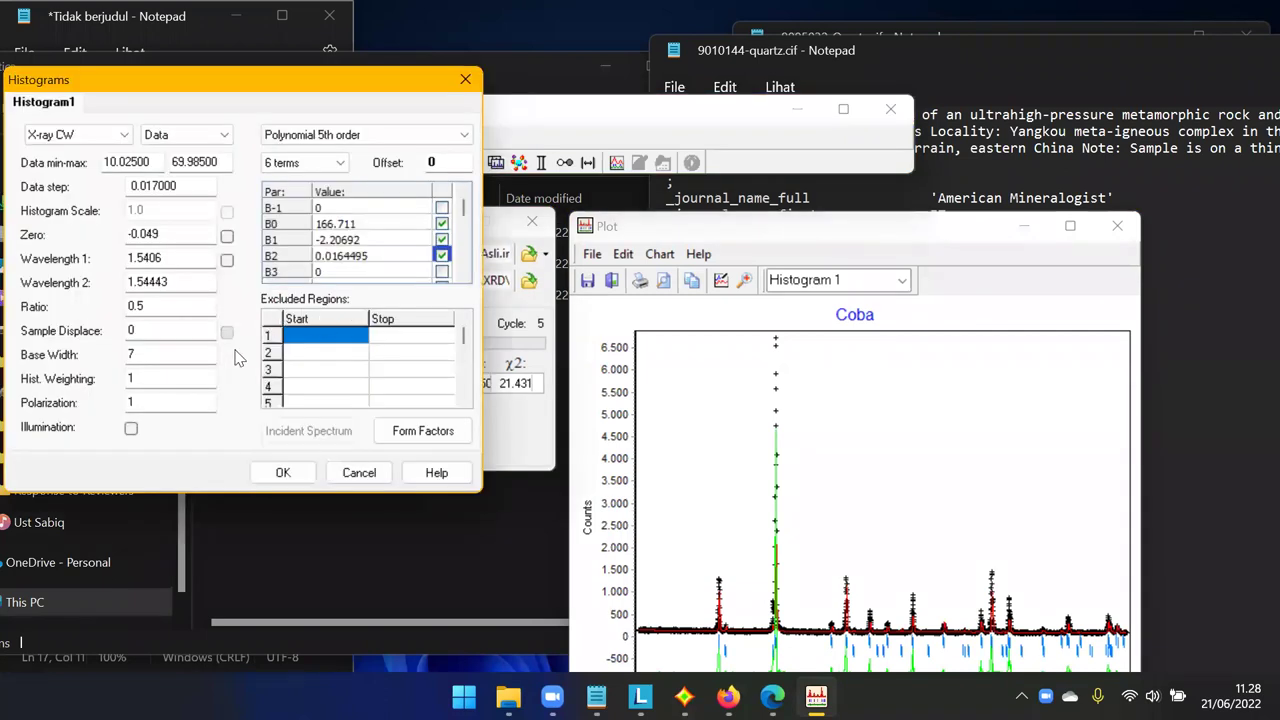
pyautogui.click(283, 473)
pyautogui.click(274, 366)
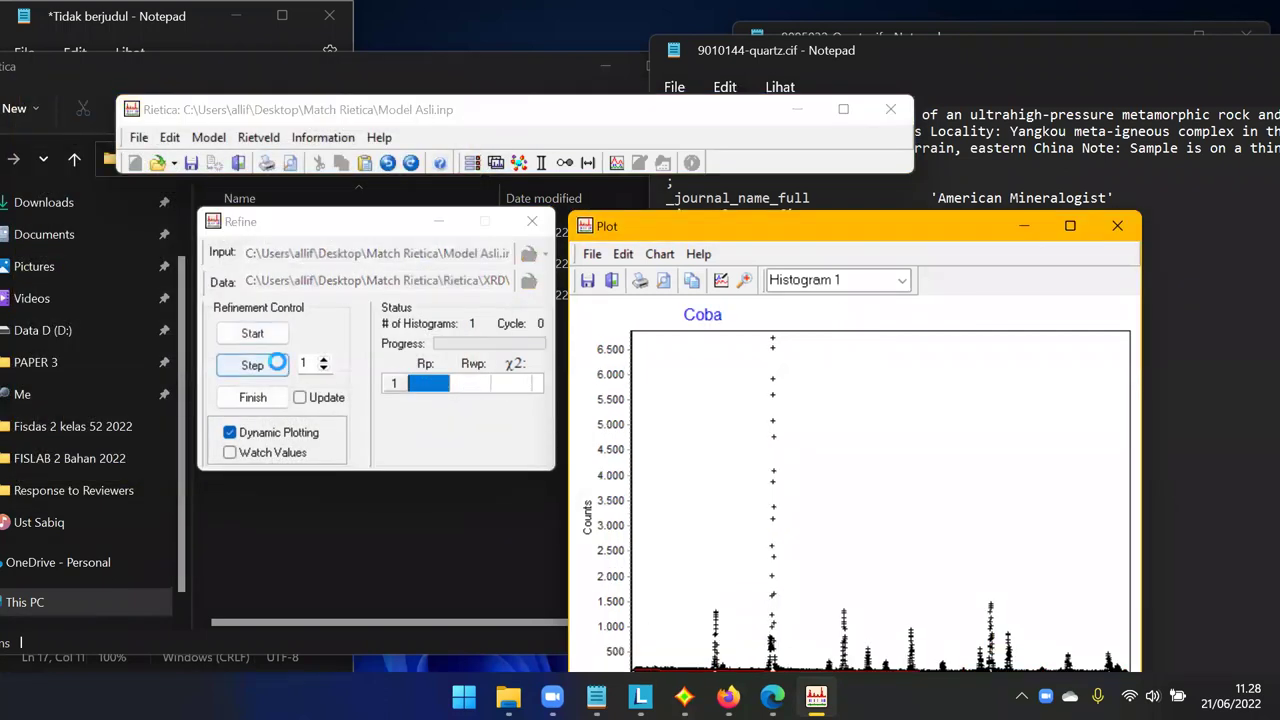
pyautogui.click(280, 366)
pyautogui.click(280, 366)
pyautogui.click(280, 366)
pyautogui.click(280, 366)
pyautogui.click(280, 366)
pyautogui.click(280, 366)
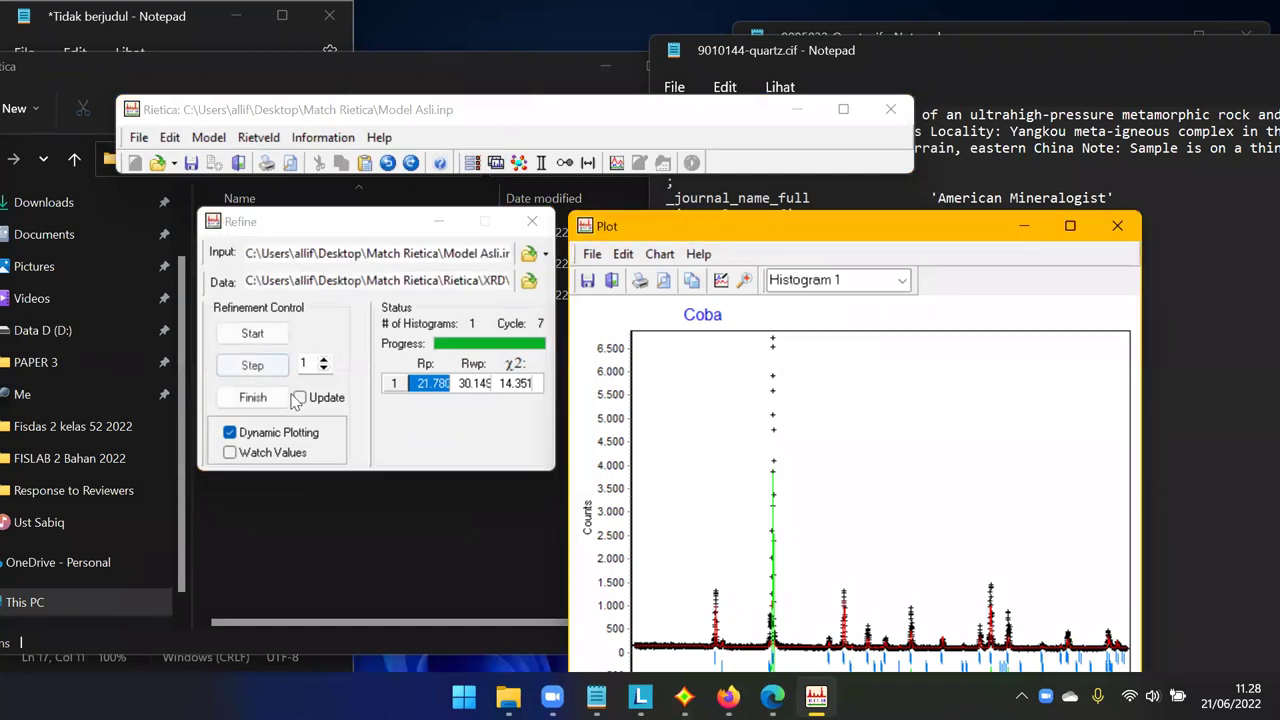
pyautogui.click(286, 399)
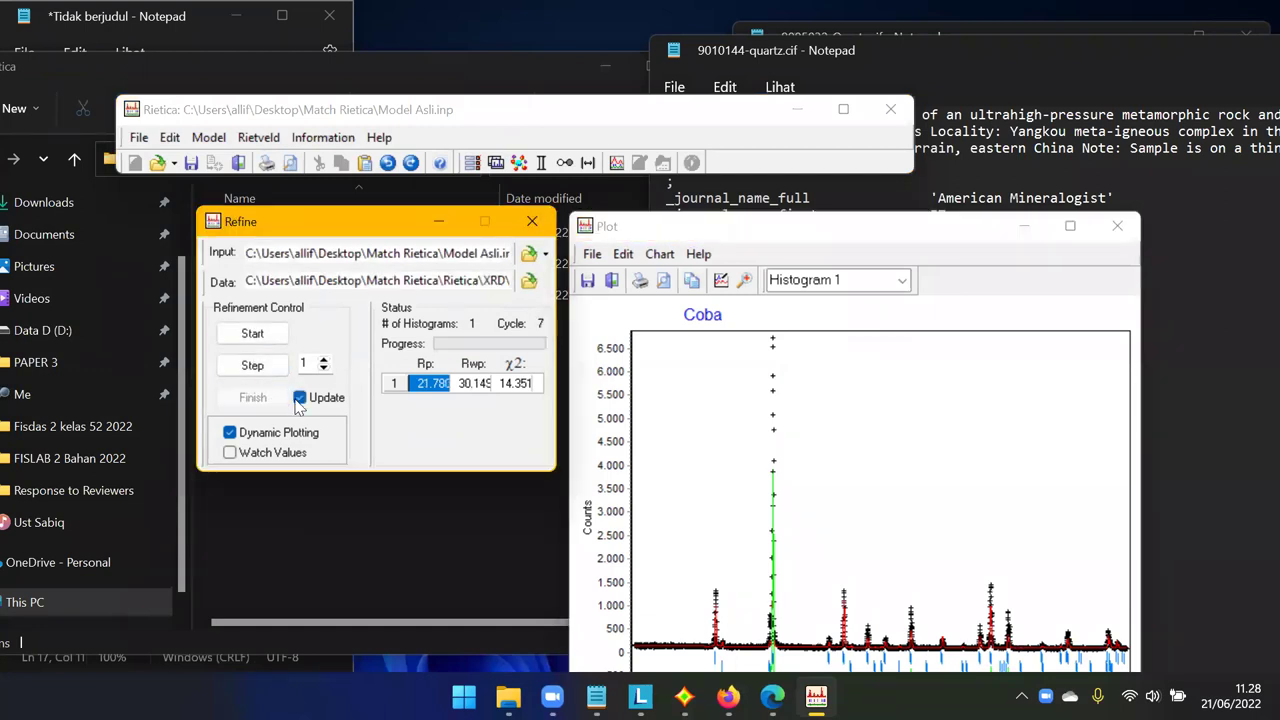
# Enable refinement of the ZrSiO4 phase scale, run several cycles and finish with the model updated.
pyautogui.click(519, 163)
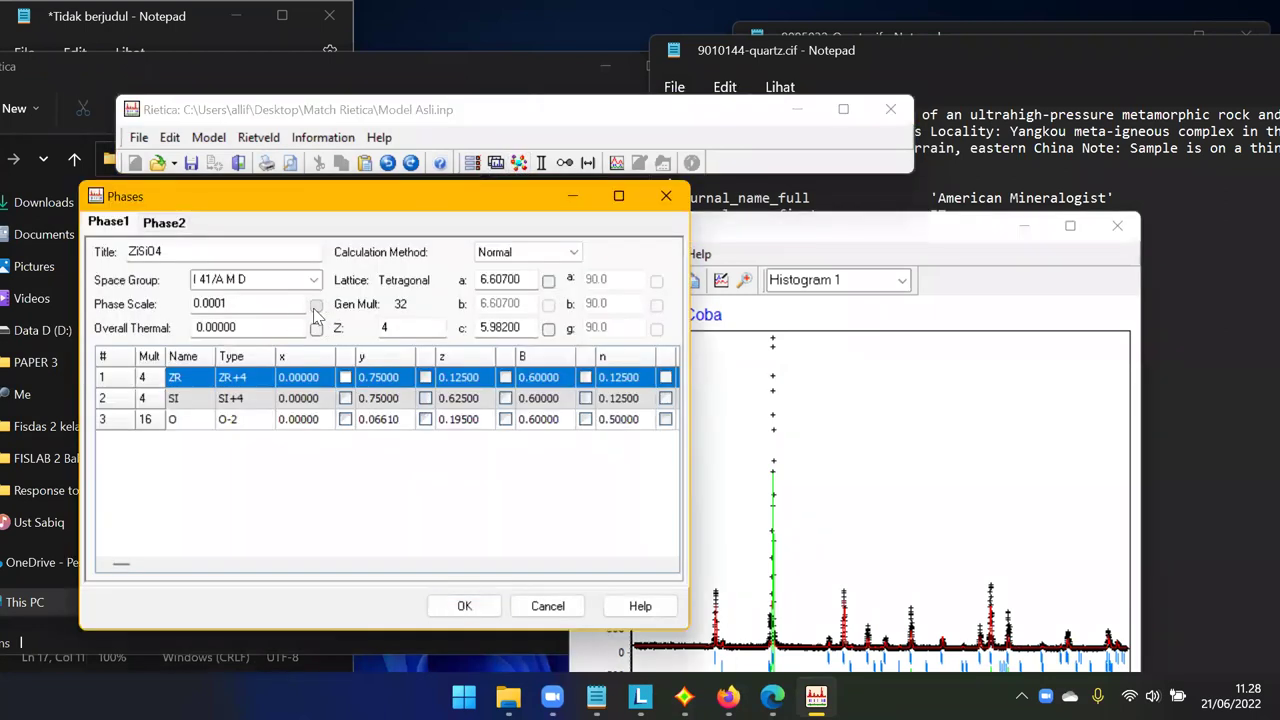
pyautogui.click(462, 606)
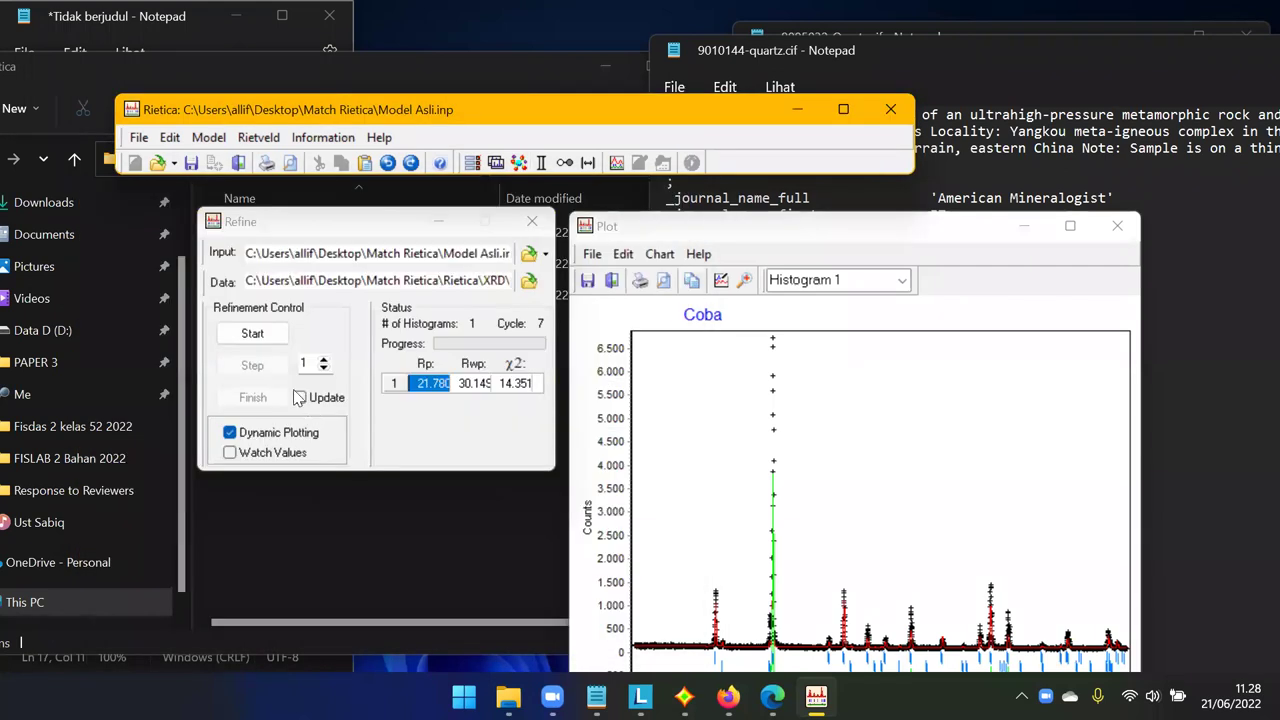
pyautogui.click(255, 334)
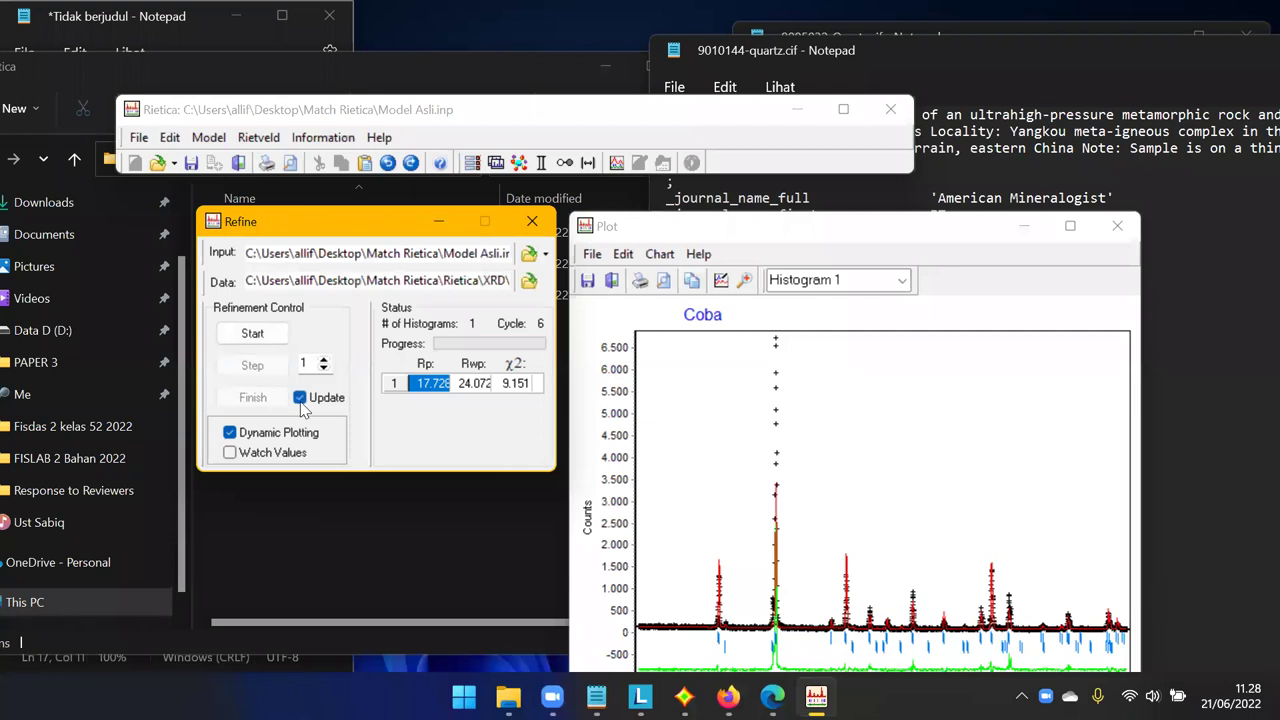
# Enable refinement of the ZrSiO4 lattice parameters a and c, run several cycles and finish with the model updated.
pyautogui.click(512, 167)
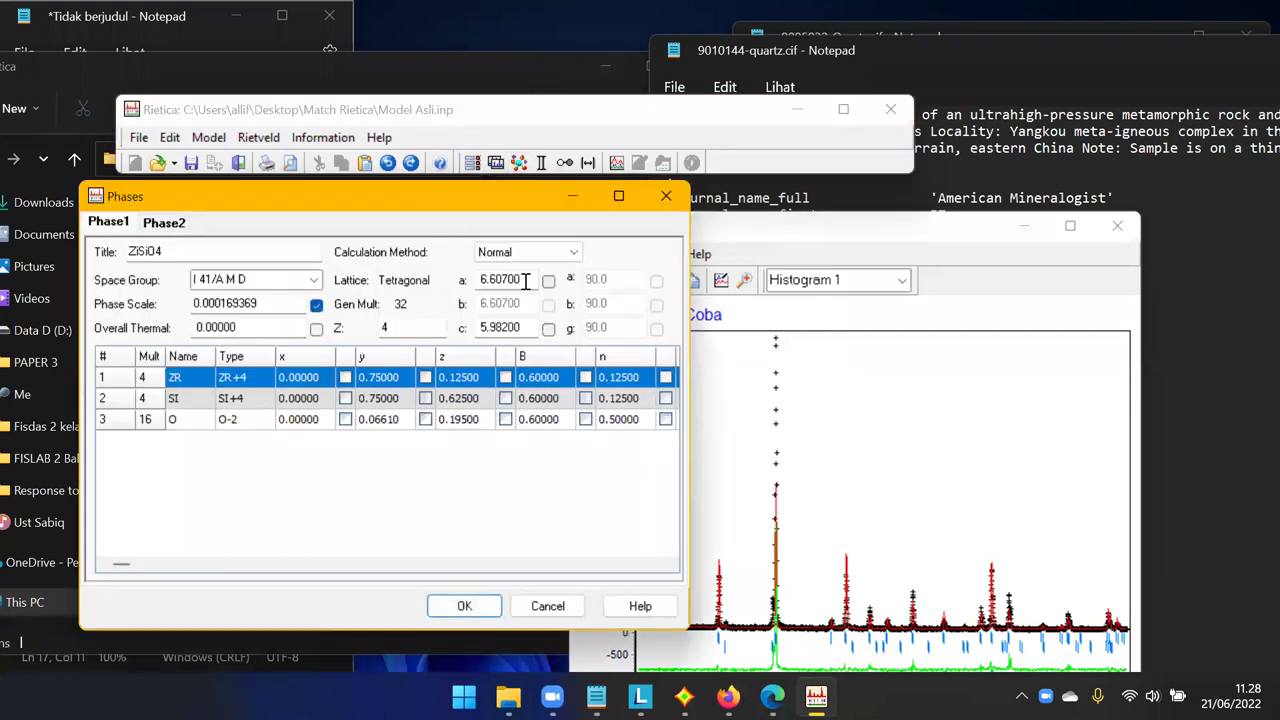
pyautogui.click(548, 282)
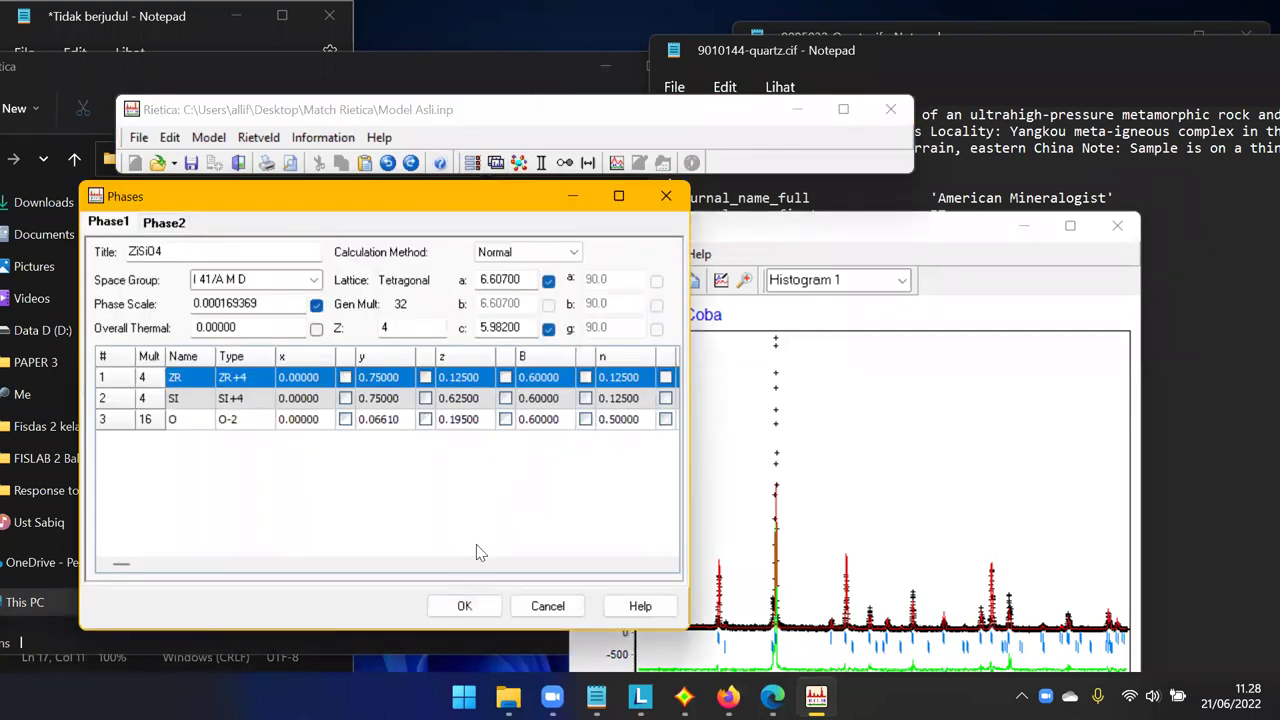
pyautogui.click(465, 606)
pyautogui.click(260, 366)
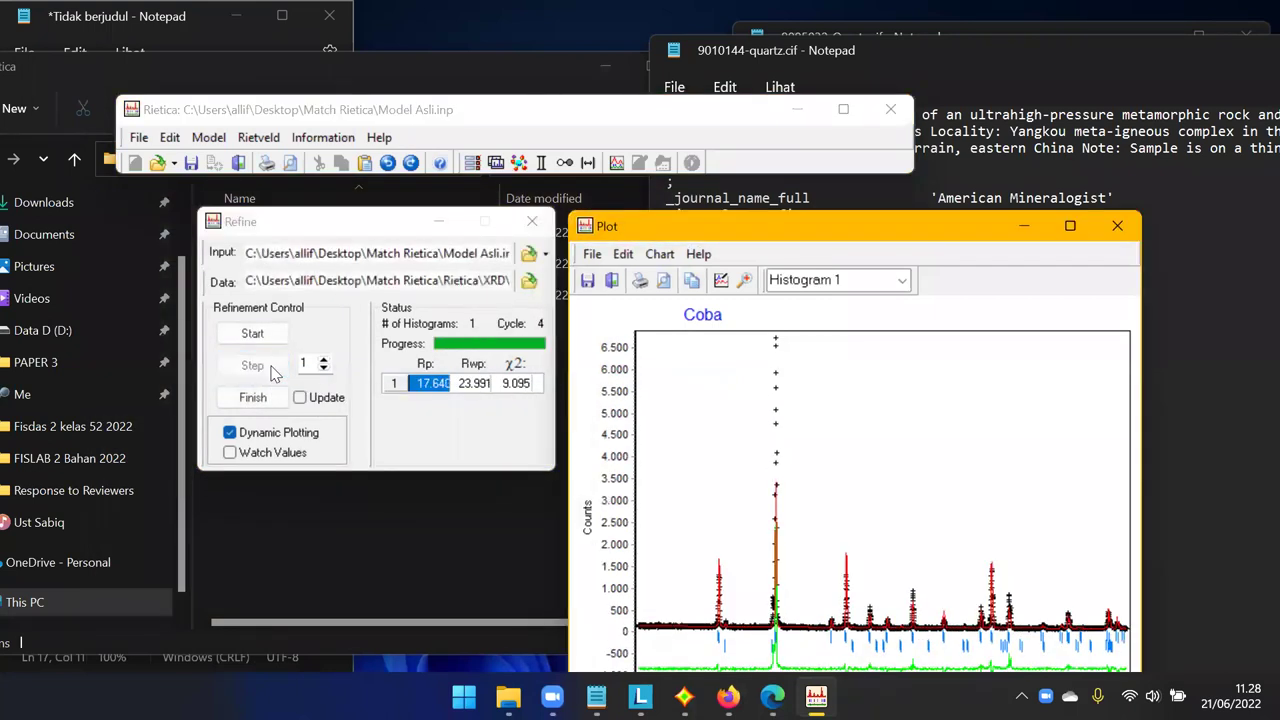
pyautogui.click(300, 398)
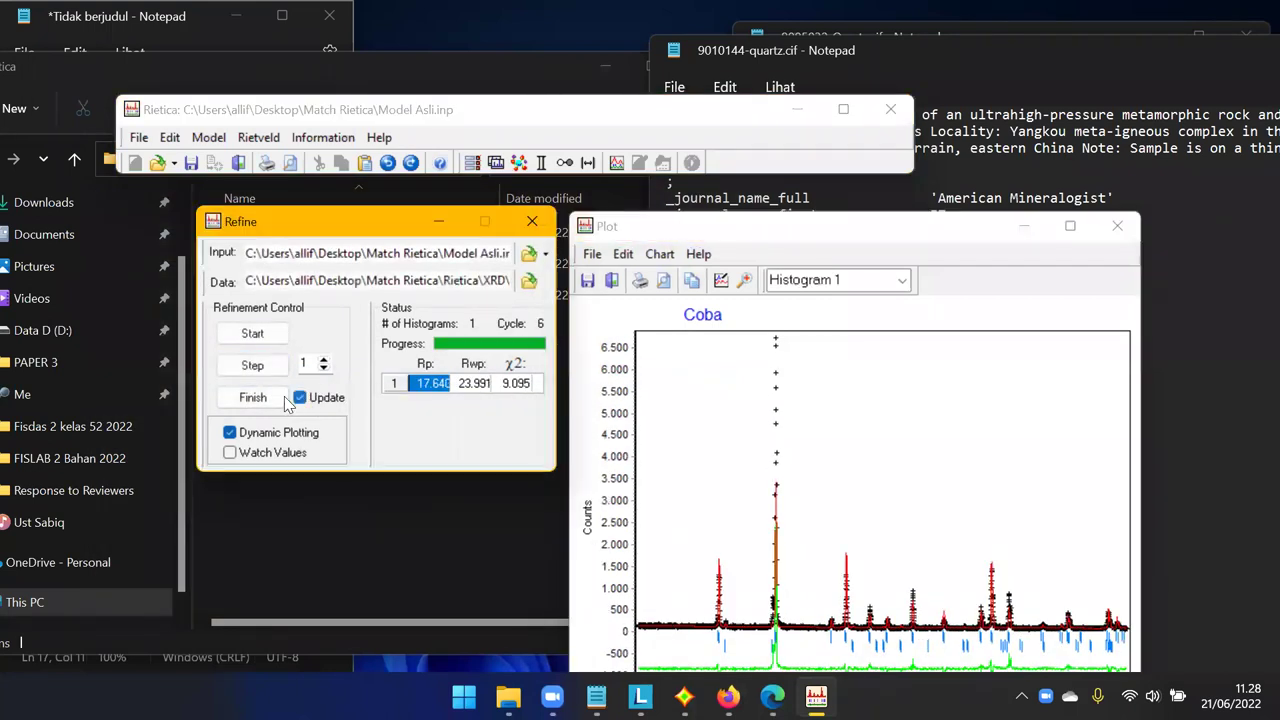
# Enable refinement of the SiO2 phase scale, run several cycles and finish with the model updated.
pyautogui.click(519, 163)
pyautogui.click(165, 222)
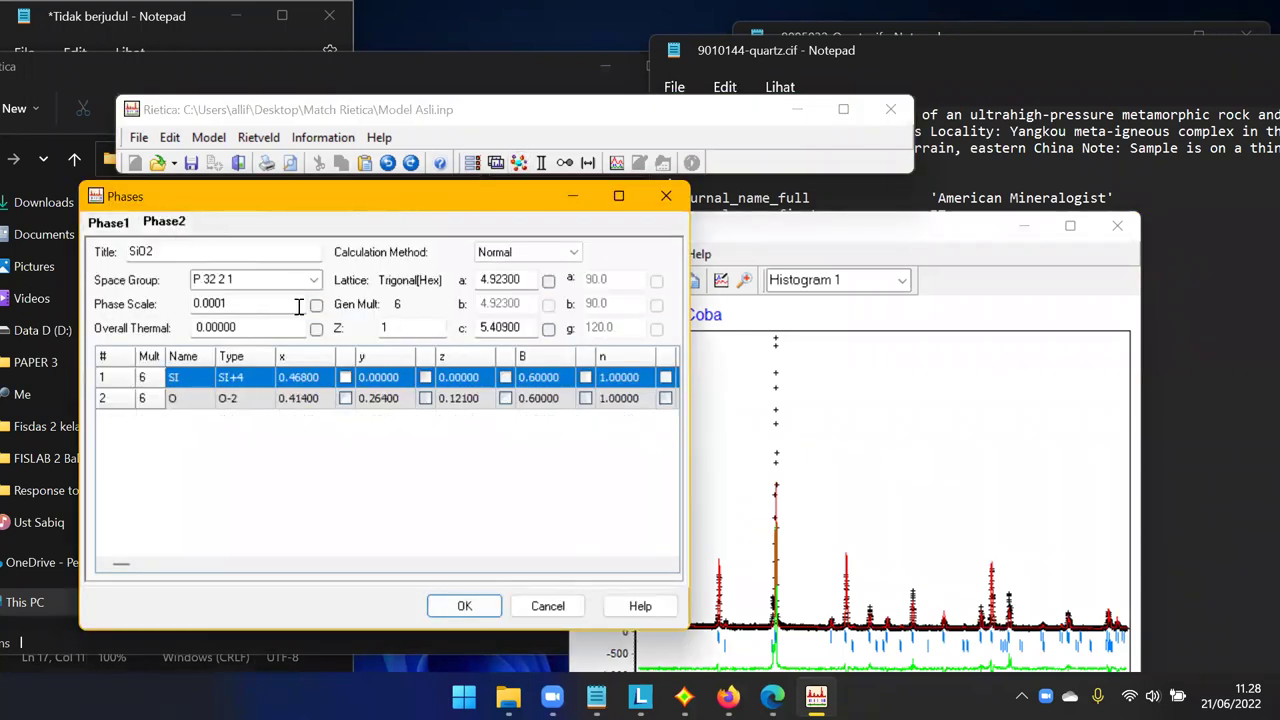
pyautogui.click(465, 606)
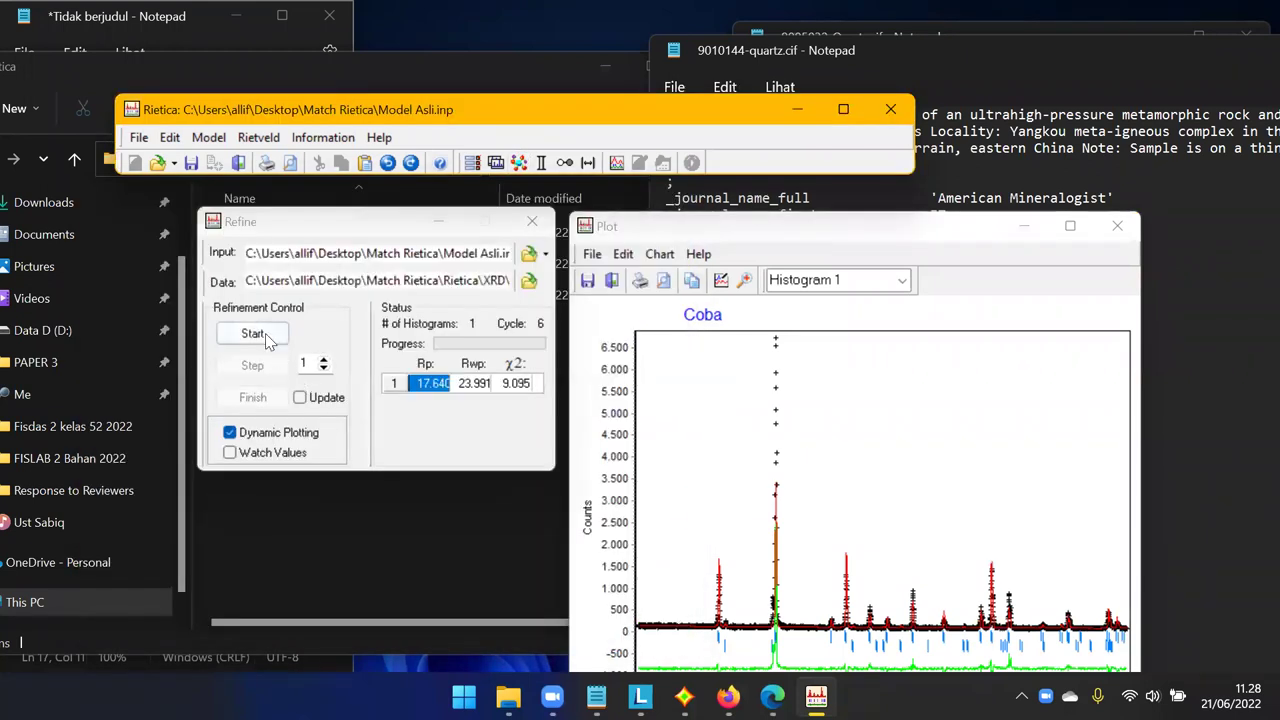
pyautogui.click(282, 366)
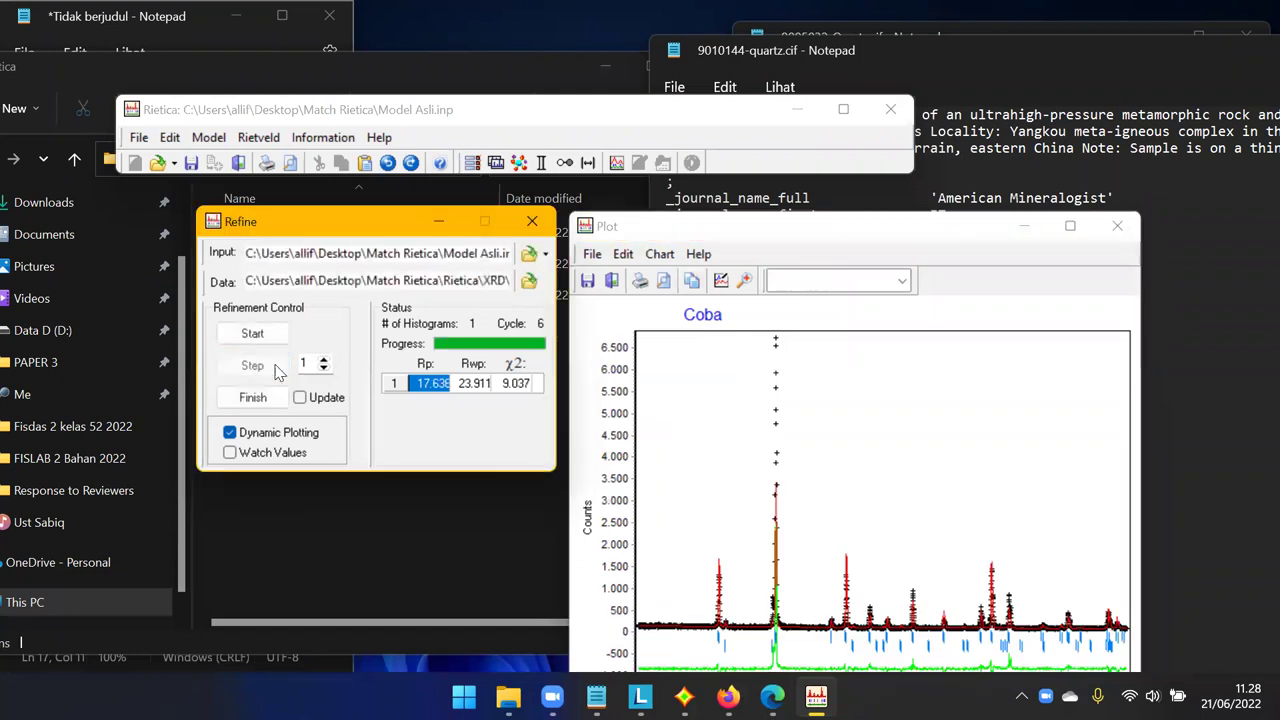
pyautogui.click(312, 400)
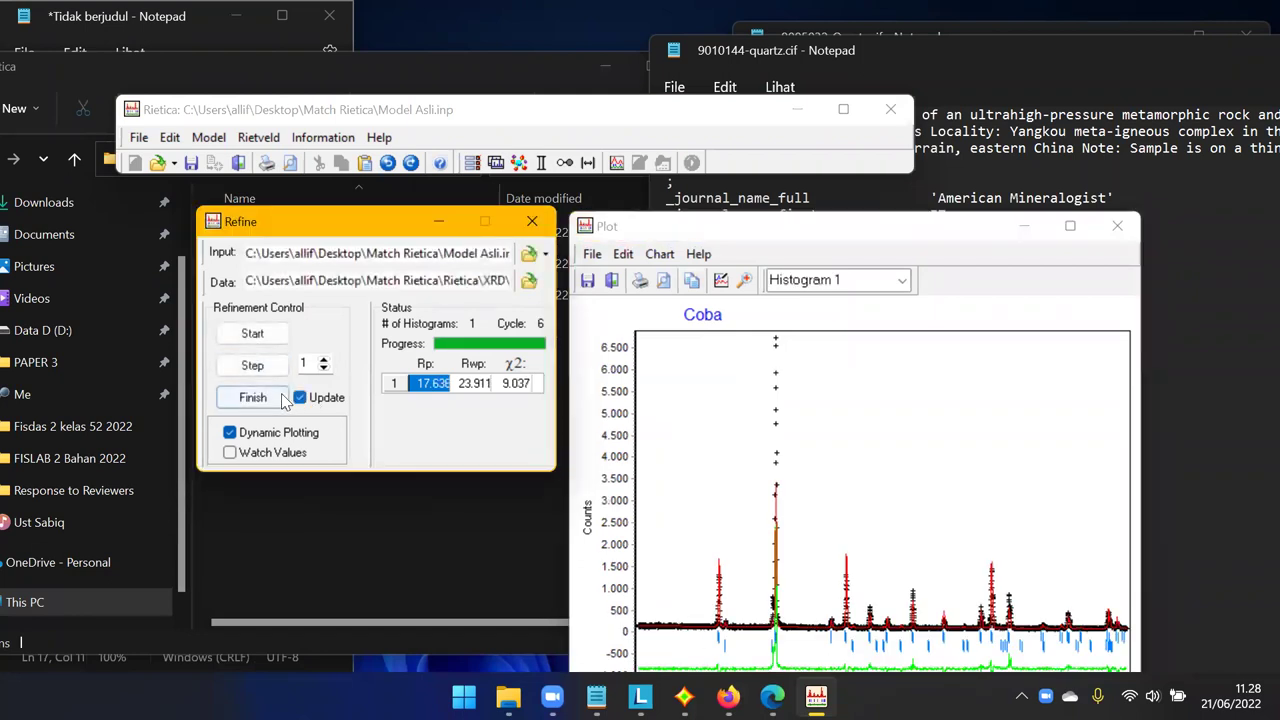
# Enable refinement of the SiO2 lattice parameters a and c, run several cycles and finish with the model updated.
pyautogui.click(520, 164)
pyautogui.click(165, 222)
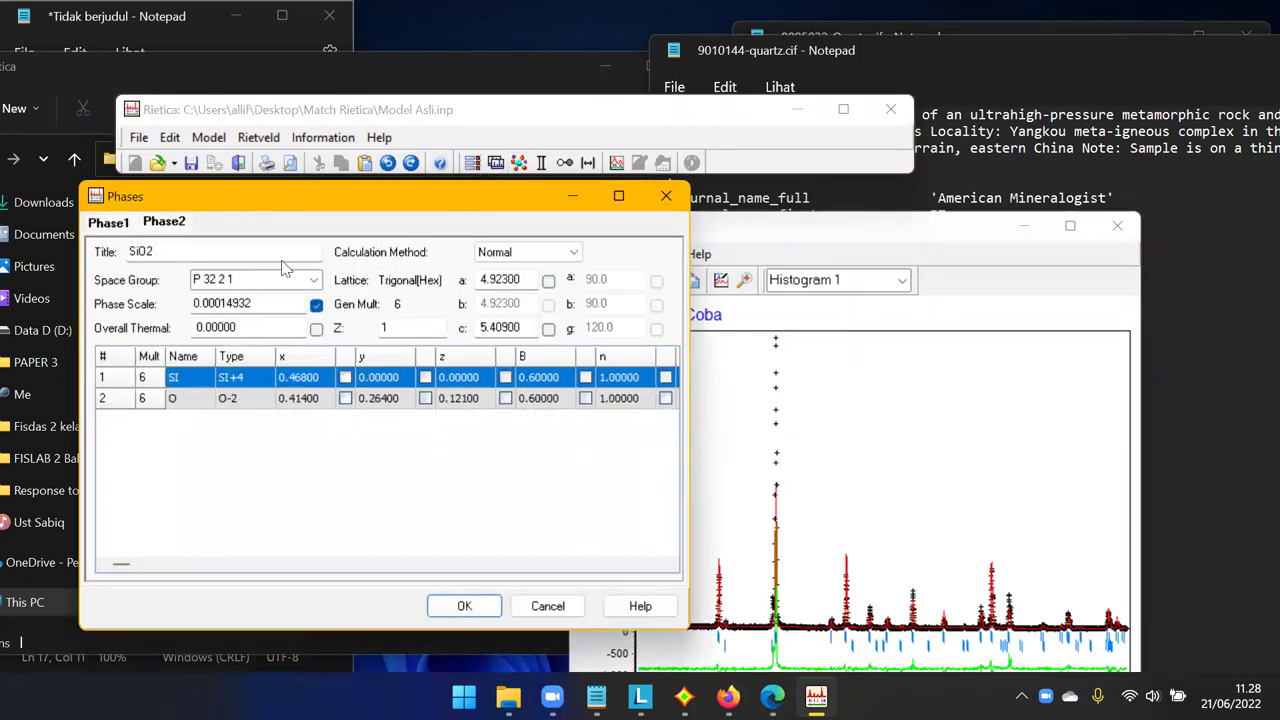
pyautogui.click(548, 281)
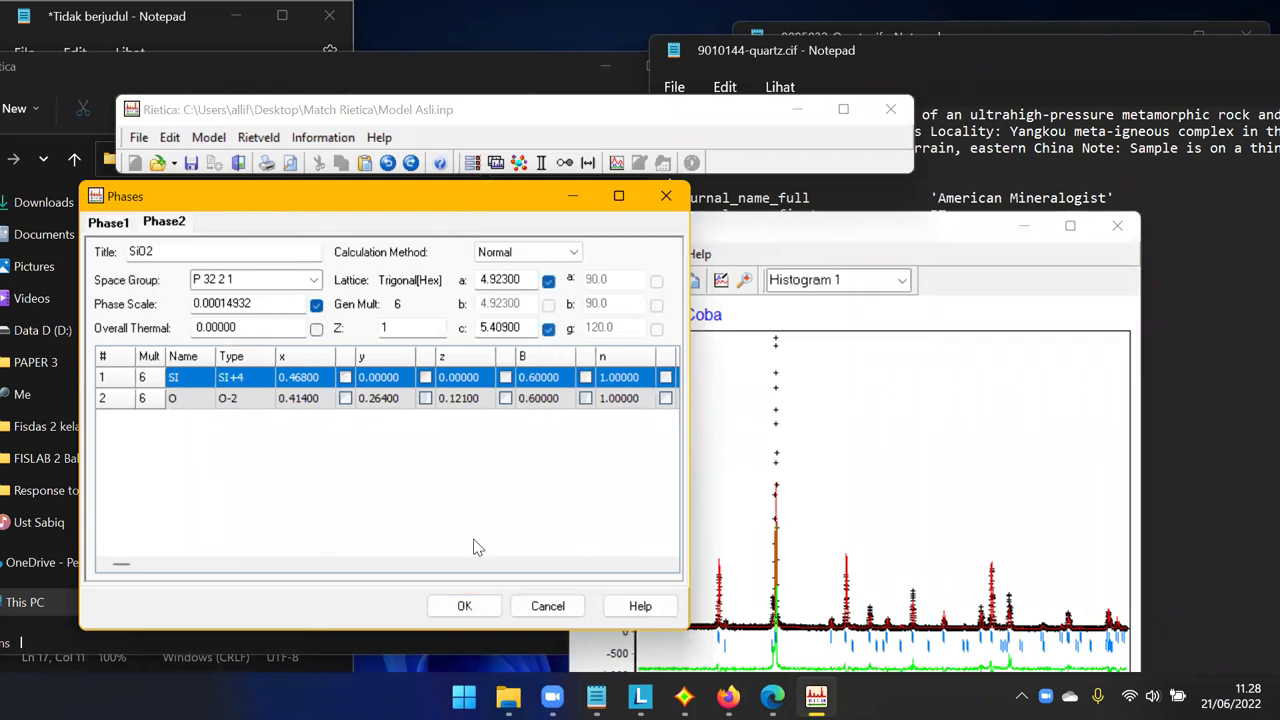
pyautogui.click(460, 606)
pyautogui.click(245, 336)
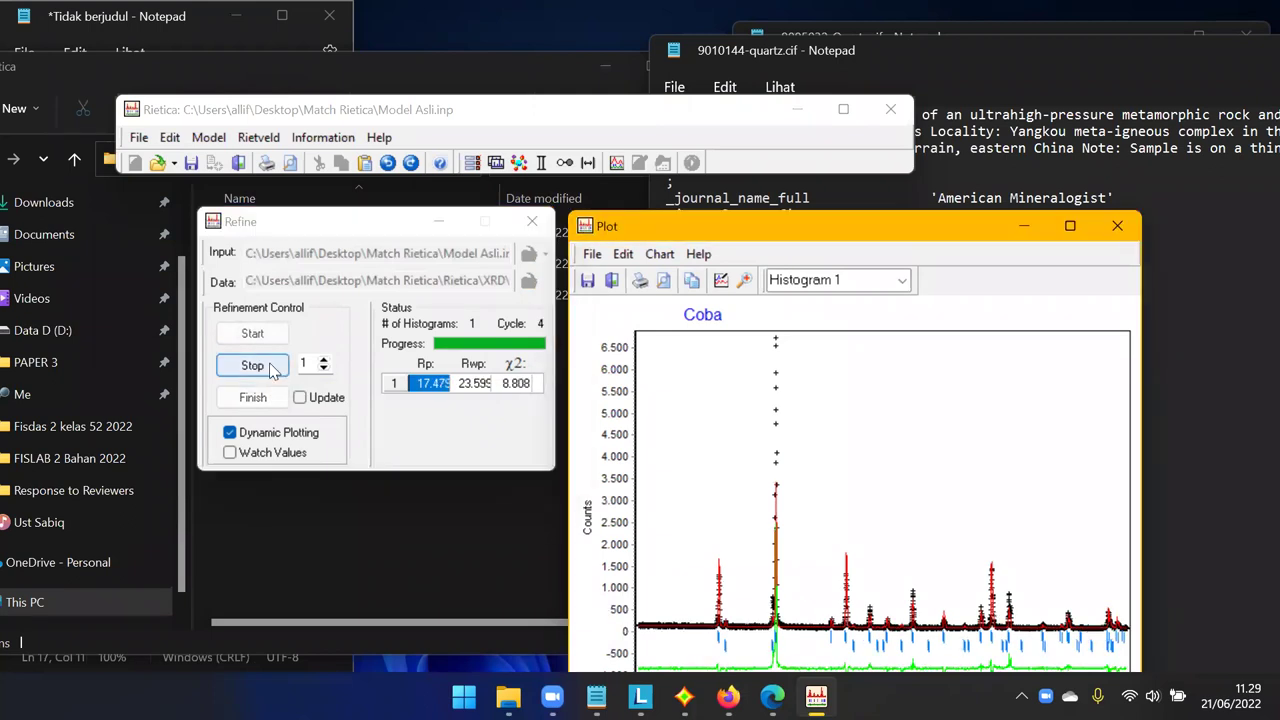
pyautogui.click(299, 397)
pyautogui.click(275, 398)
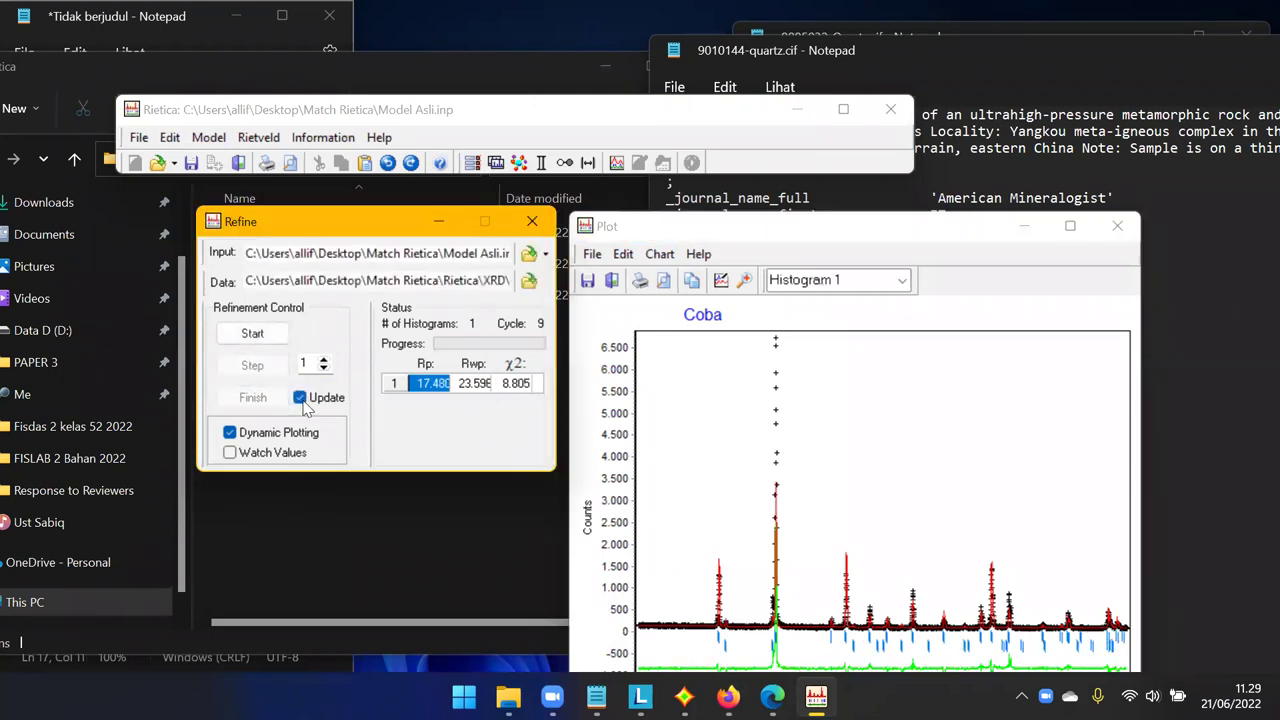
# Enable refinement of the ZrSiO4 peak shape parameter U, run several cycles and finish with the model updated.
pyautogui.click(704, 585)
pyautogui.moveTo(796, 650); pyautogui.dragTo(674, 566)
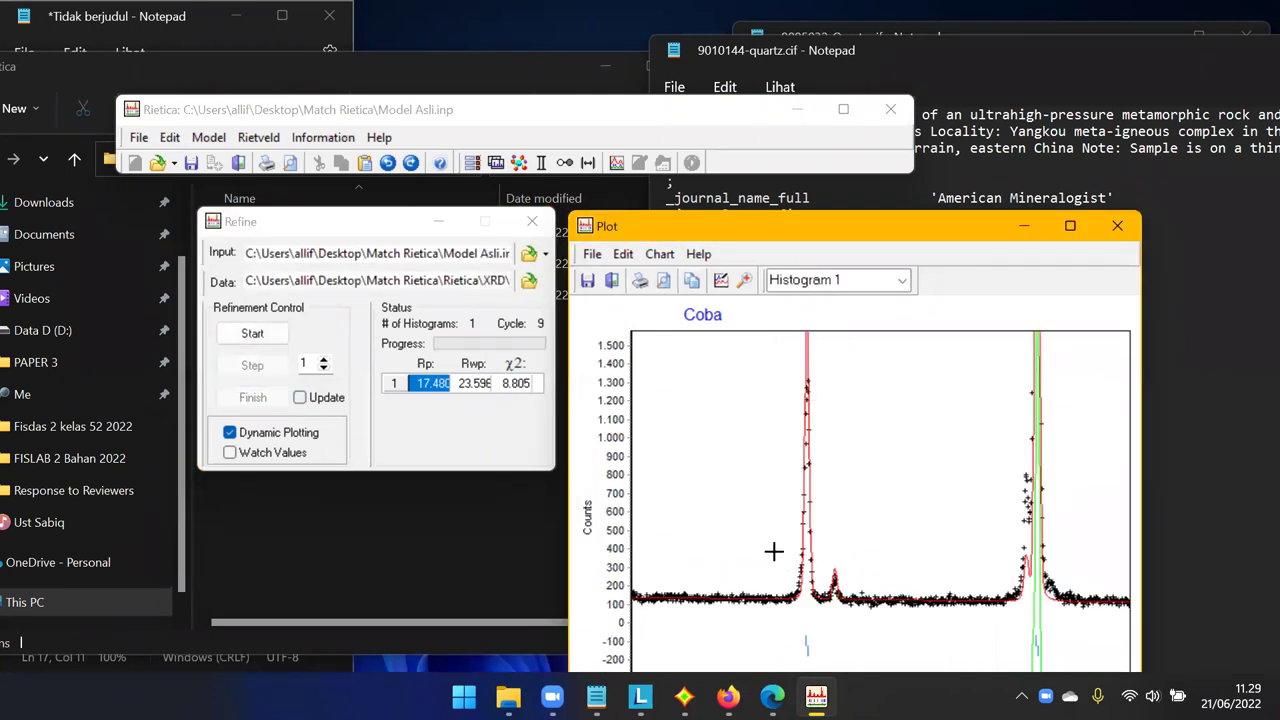
pyautogui.rightClick(724, 493)
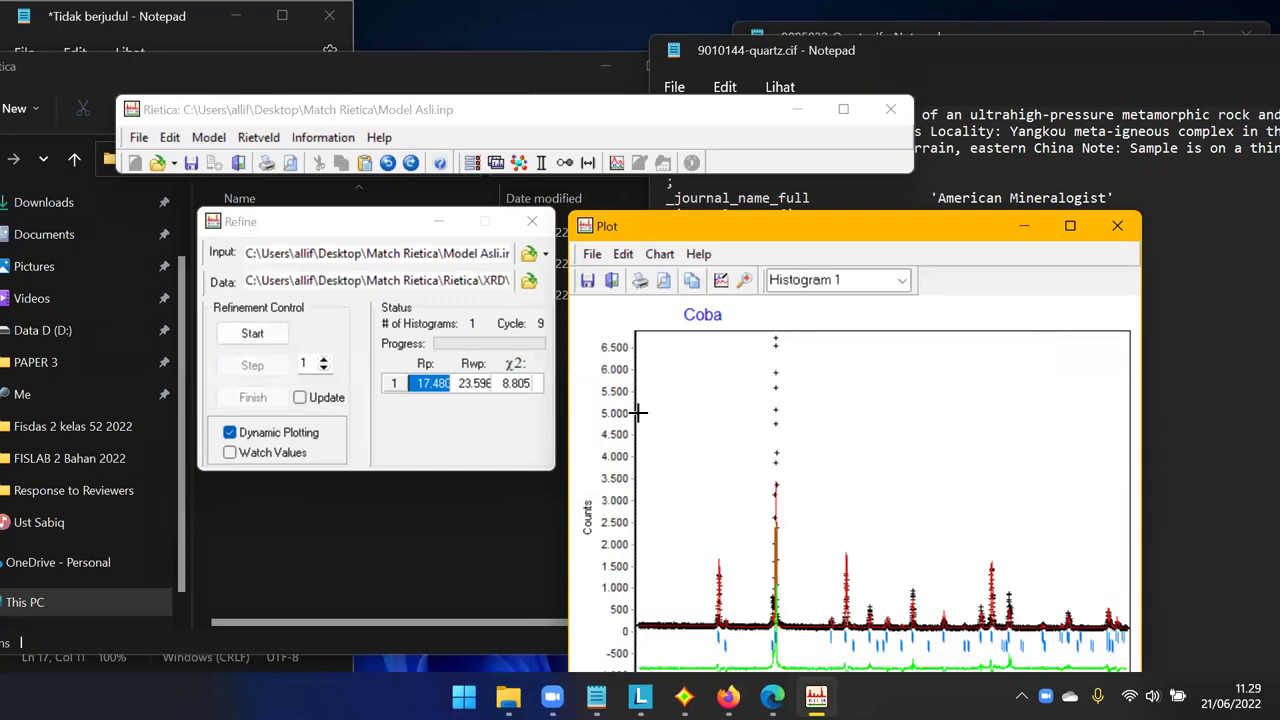
pyautogui.click(535, 165)
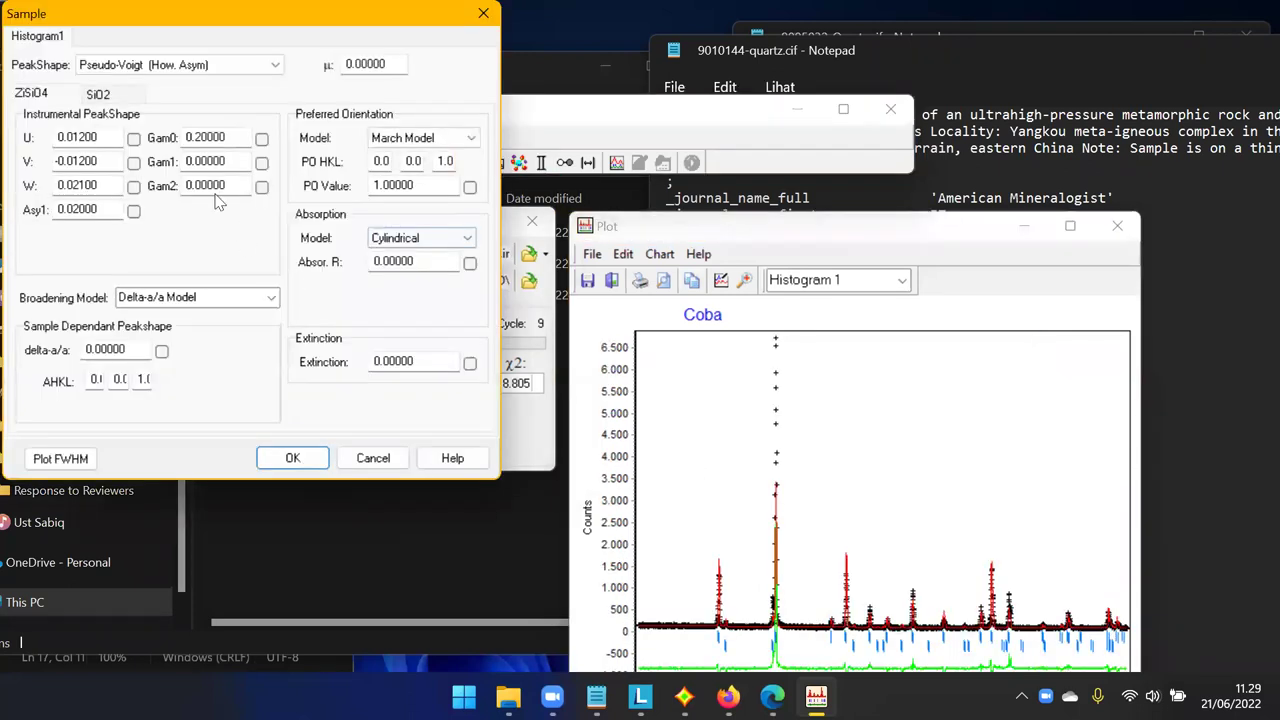
pyautogui.click(133, 138)
pyautogui.click(292, 458)
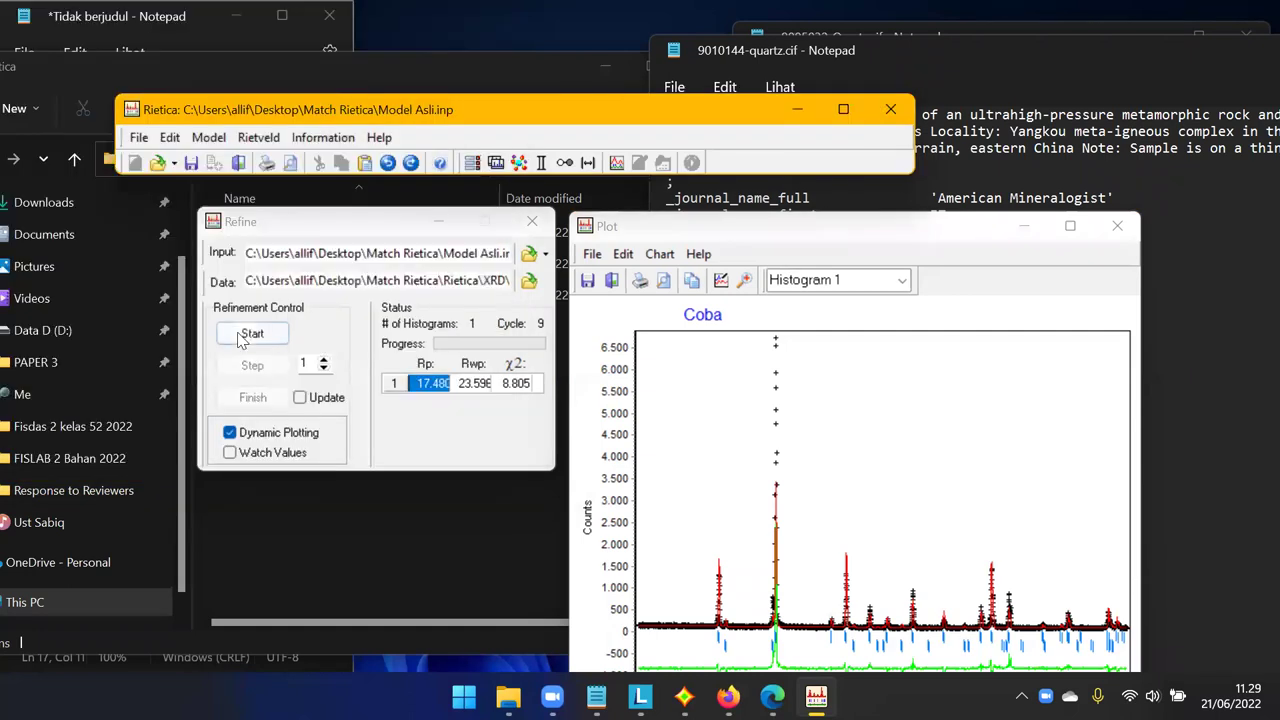
pyautogui.click(253, 365)
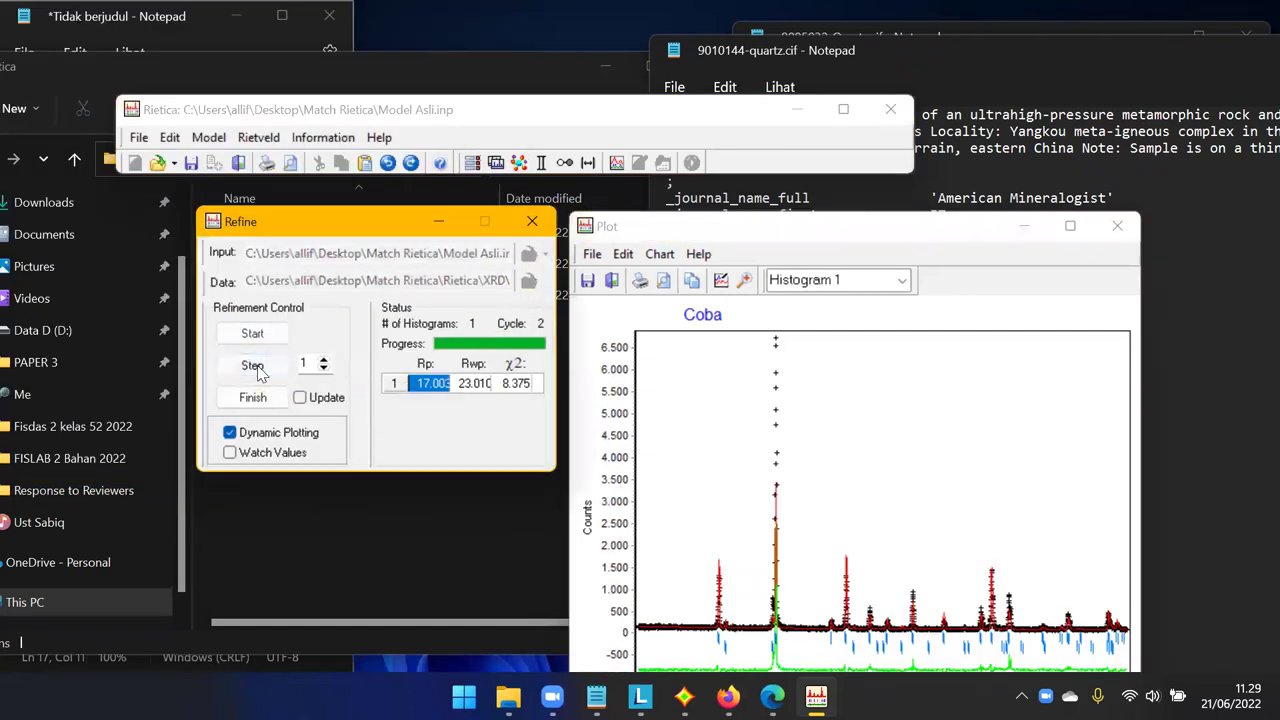
pyautogui.click(253, 365)
pyautogui.click(299, 397)
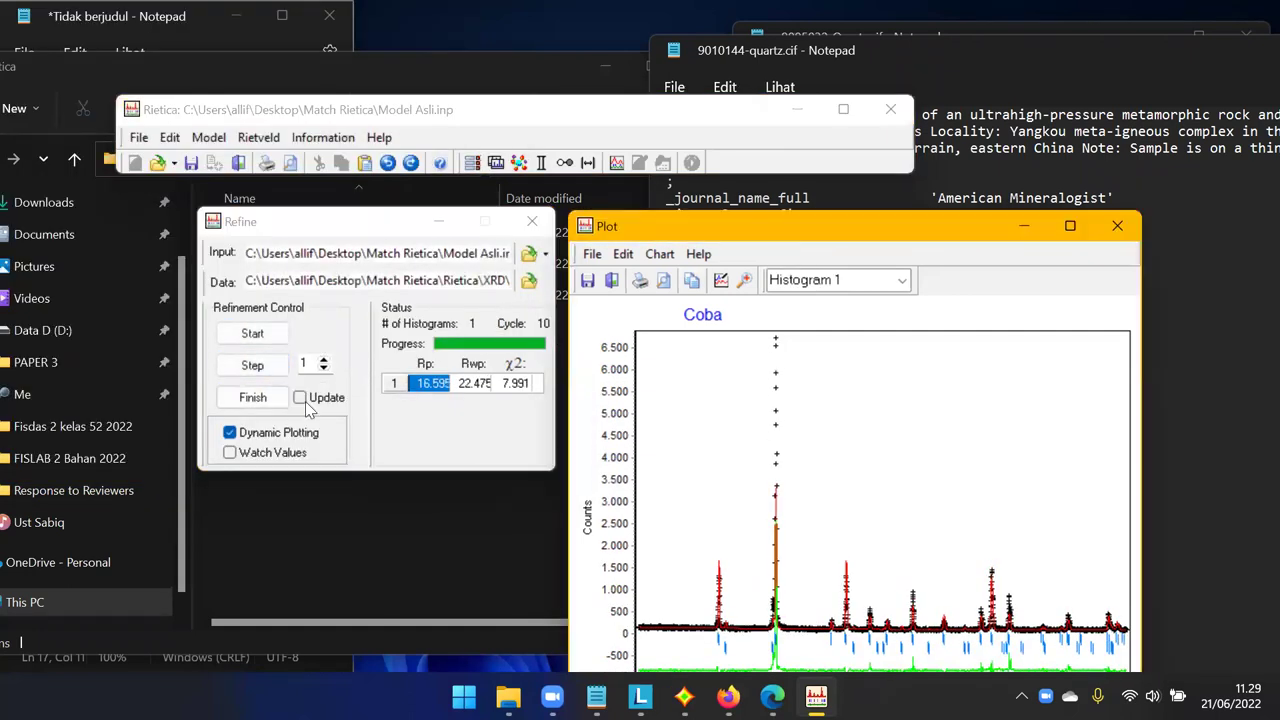
pyautogui.click(253, 397)
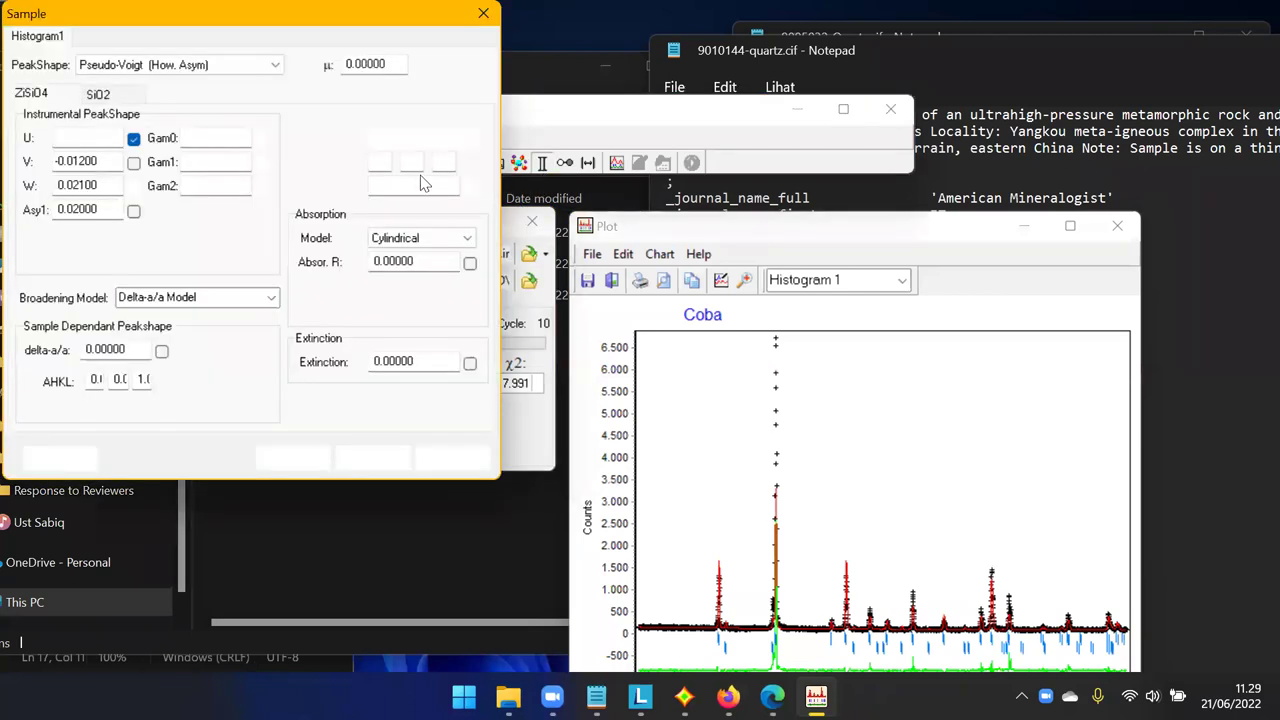
# Enable refinement of the ZrSiO4 peak shape parameter Gam0, run several cycles and finish with the model updated.
pyautogui.click(261, 138)
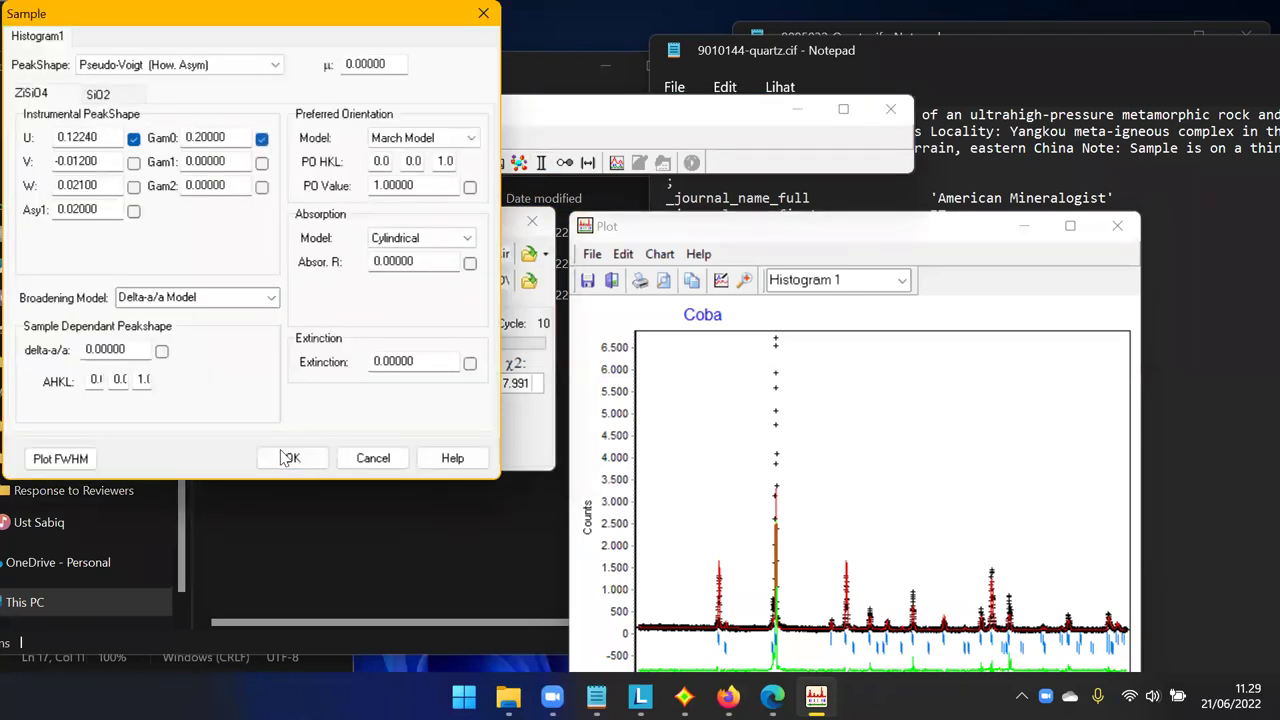
pyautogui.click(288, 457)
pyautogui.click(253, 333)
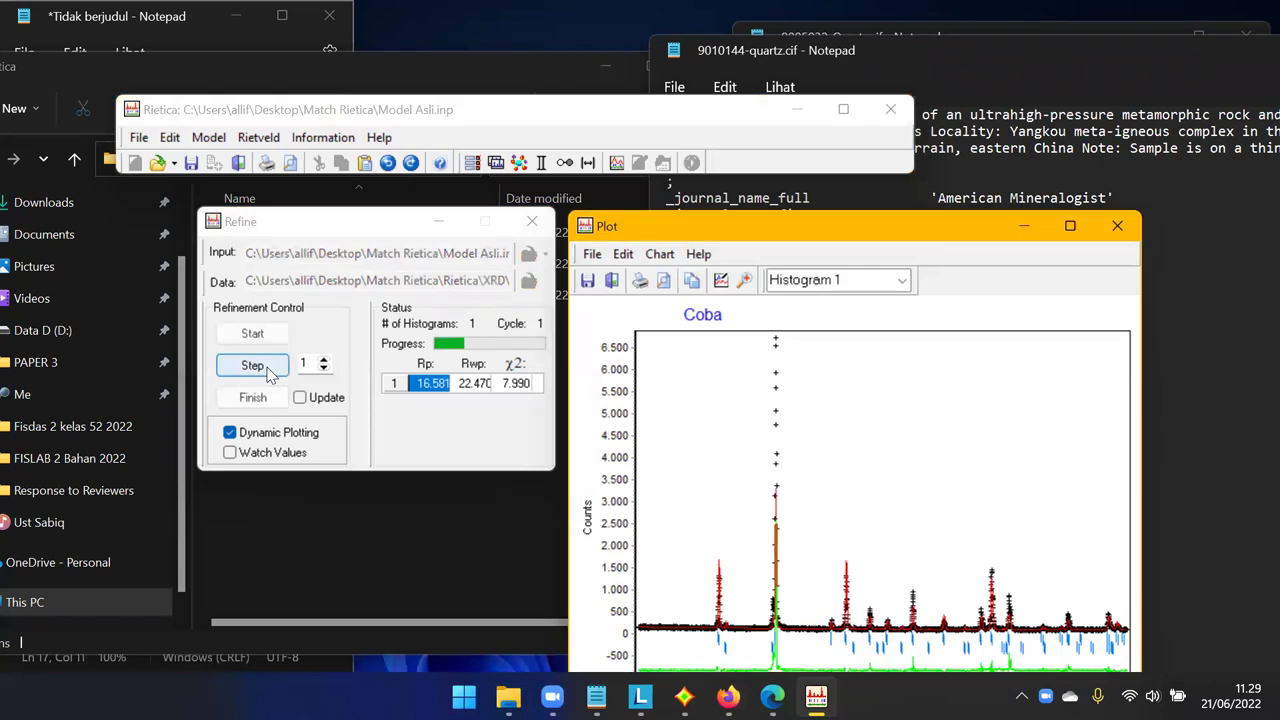
pyautogui.click(299, 398)
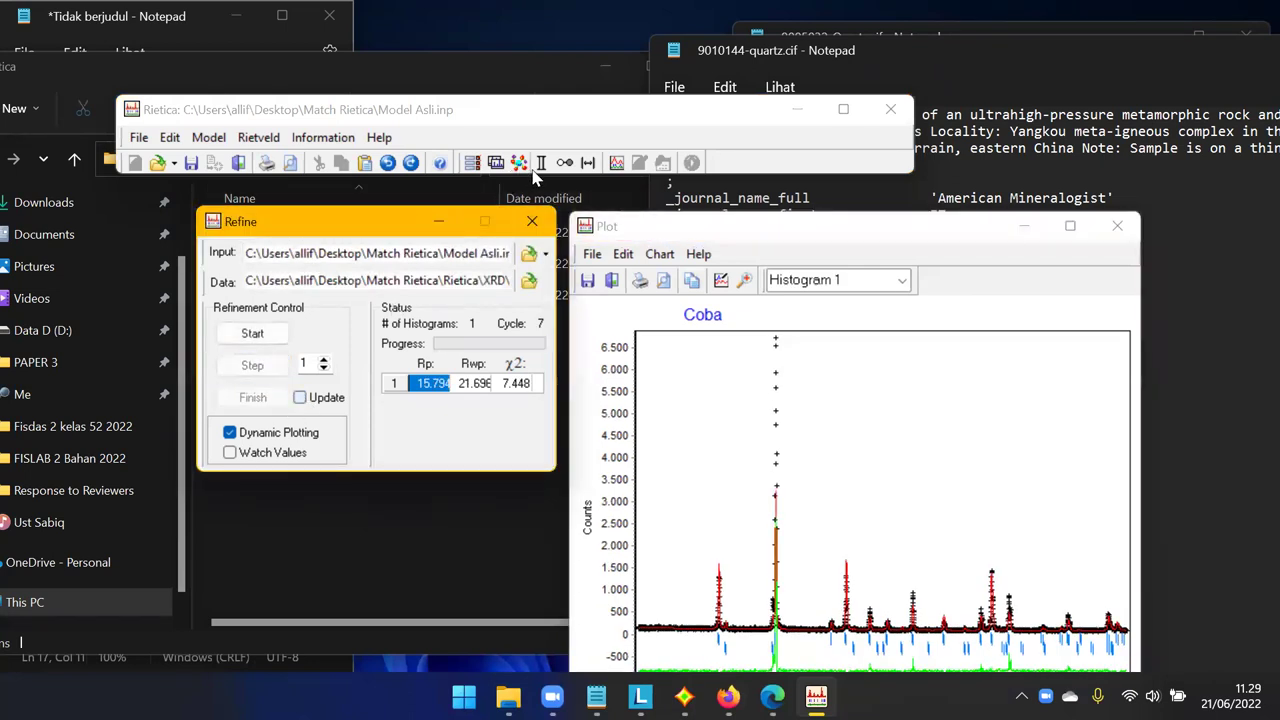
# Enable refinement of the SiO2 peak shape parameter U, run several cycles and finish with the model updated.
pyautogui.click(519, 162)
pyautogui.click(133, 97)
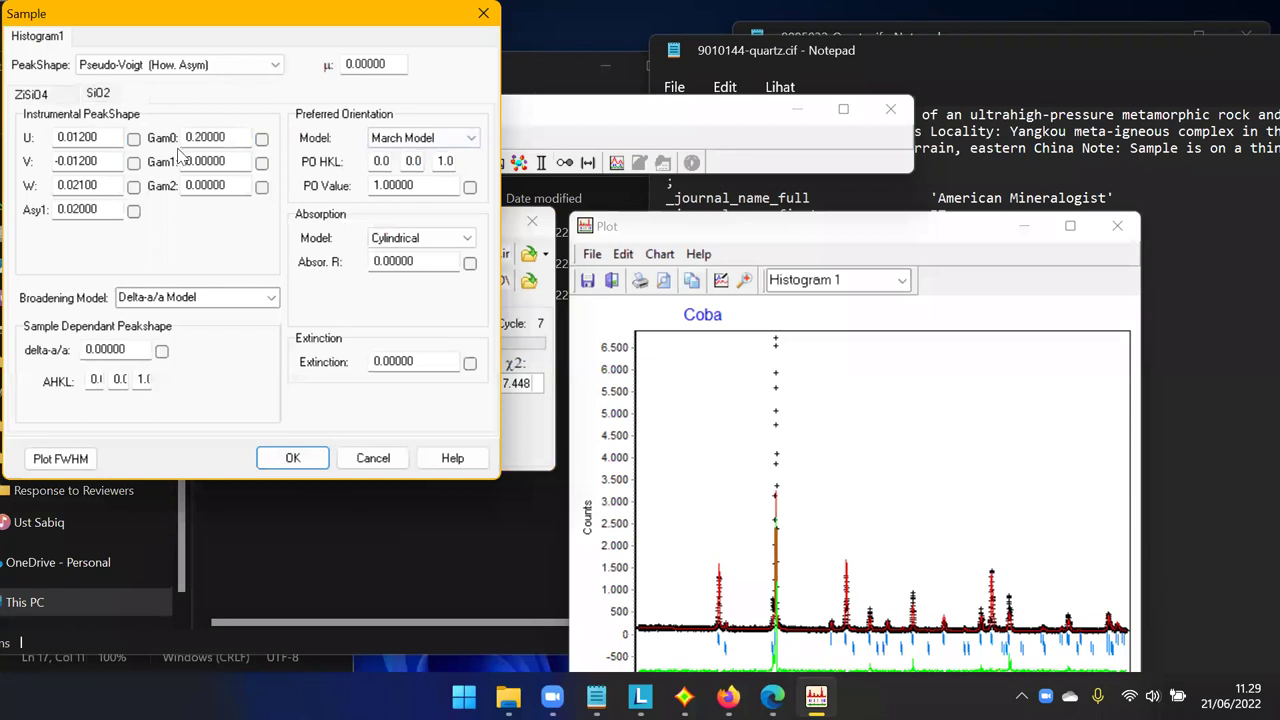
pyautogui.click(133, 138)
pyautogui.click(292, 458)
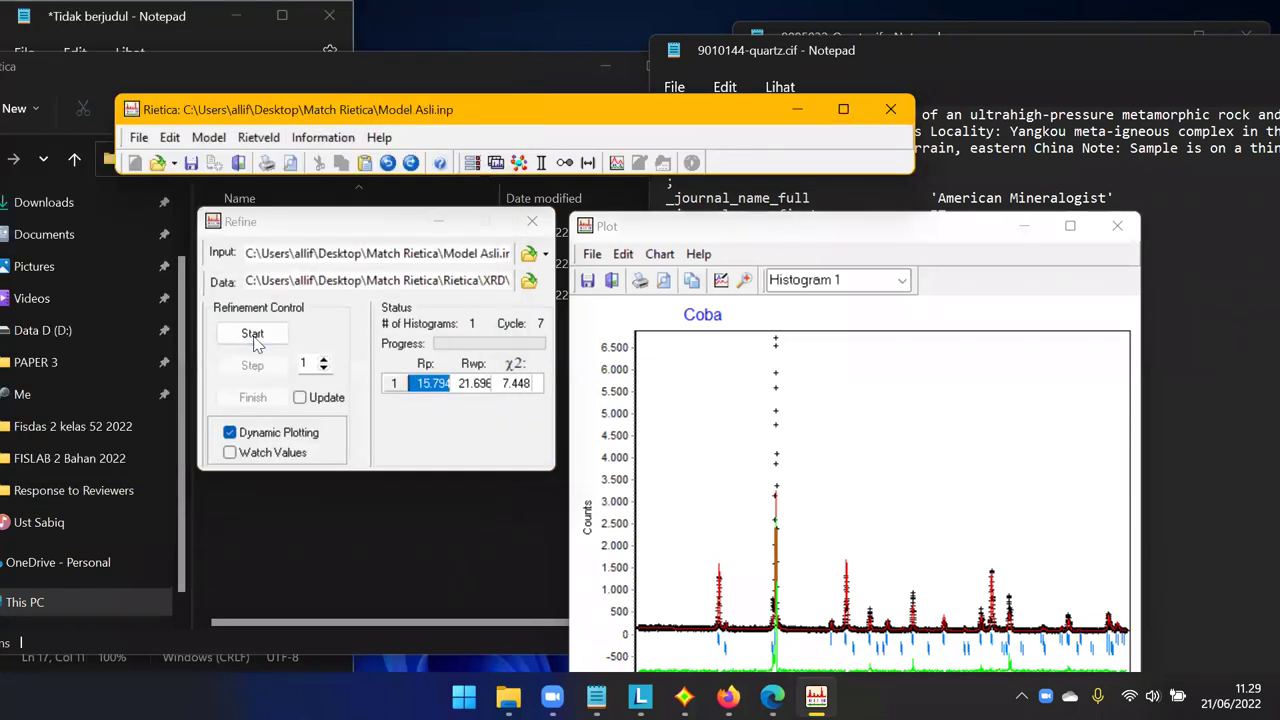
pyautogui.click(252, 333)
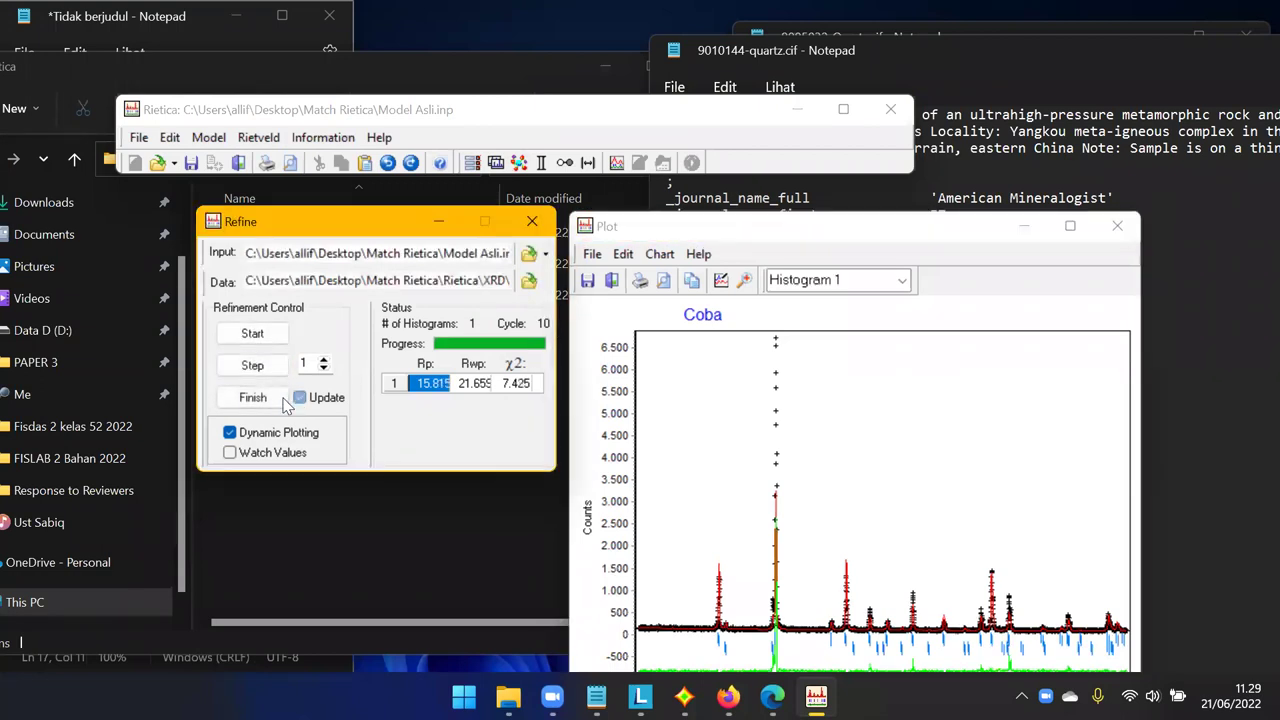
pyautogui.click(299, 398)
pyautogui.click(299, 398)
# Enable refinement of the SiO2 peak shape parameter Gam0, run several cycles and finish with the model updated.
pyautogui.click(520, 163)
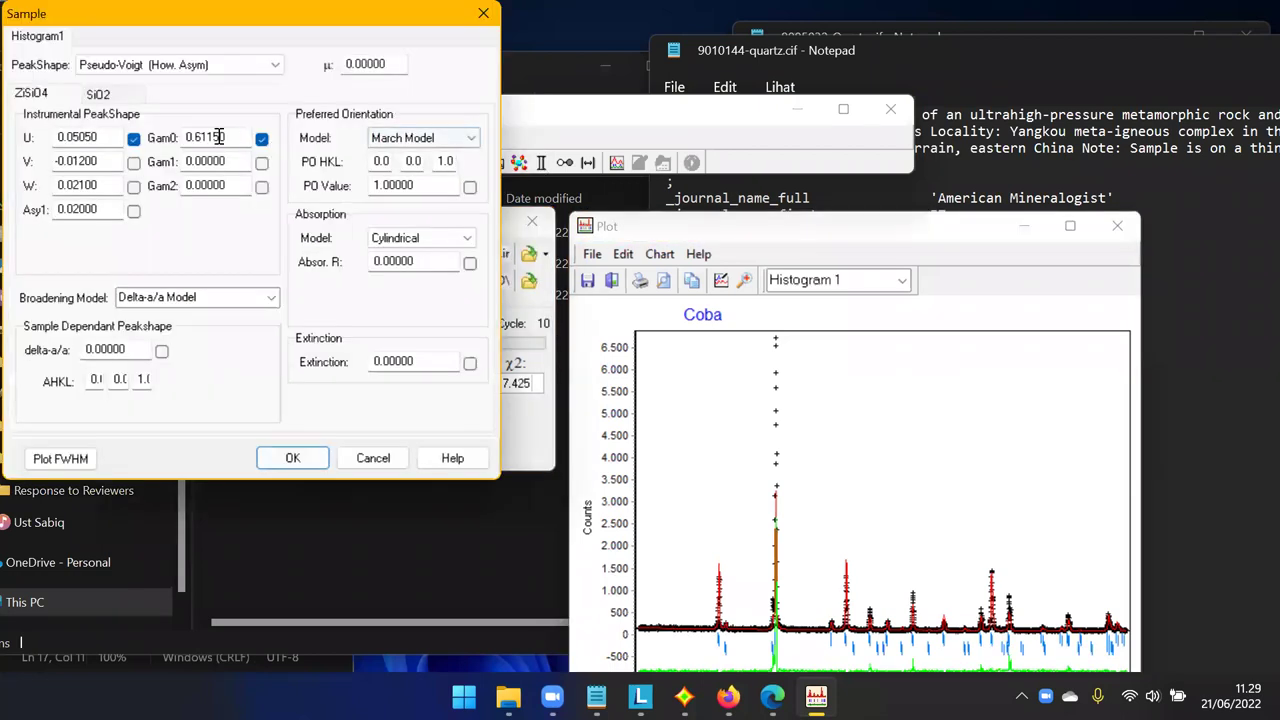
pyautogui.click(127, 95)
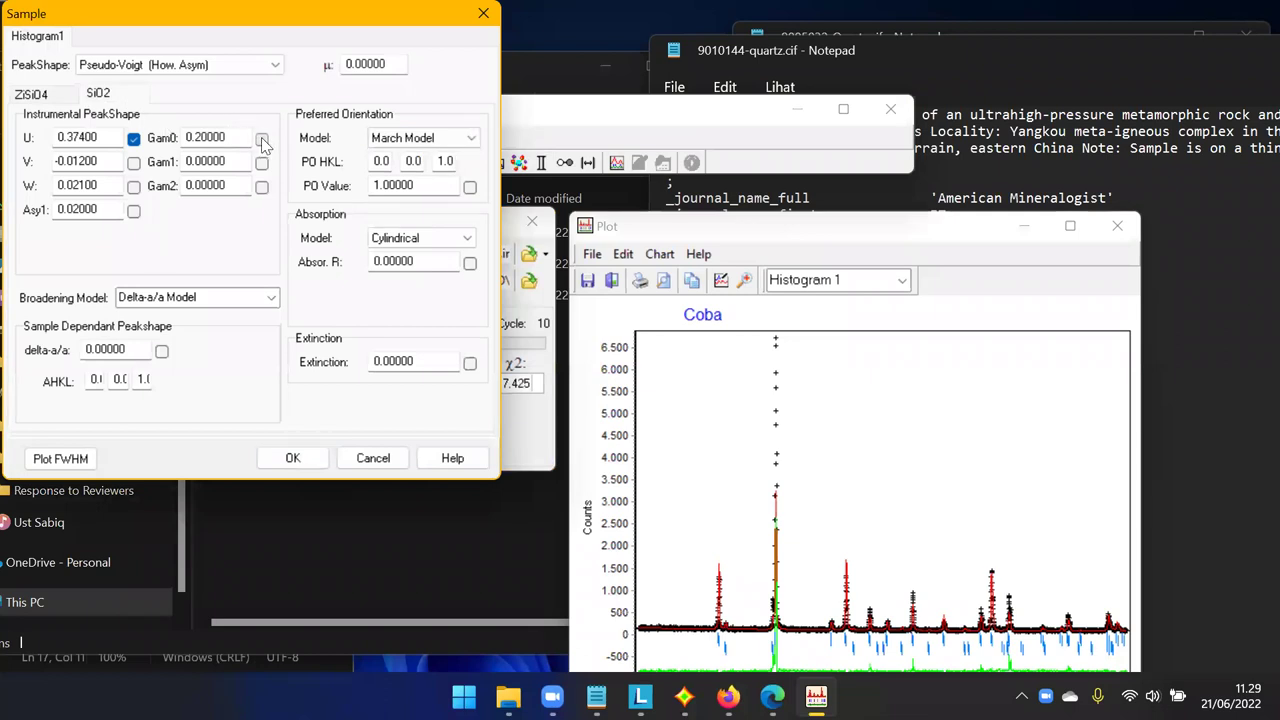
pyautogui.click(292, 458)
pyautogui.click(253, 366)
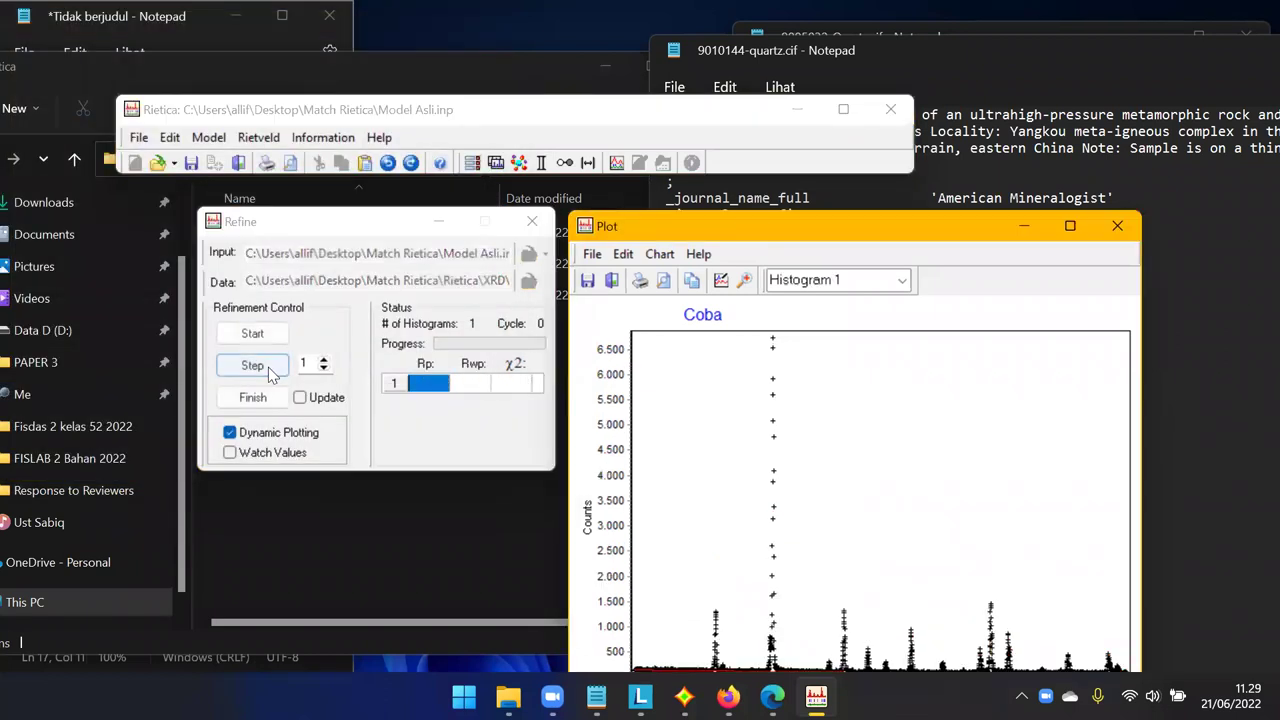
pyautogui.click(253, 366)
pyautogui.click(299, 398)
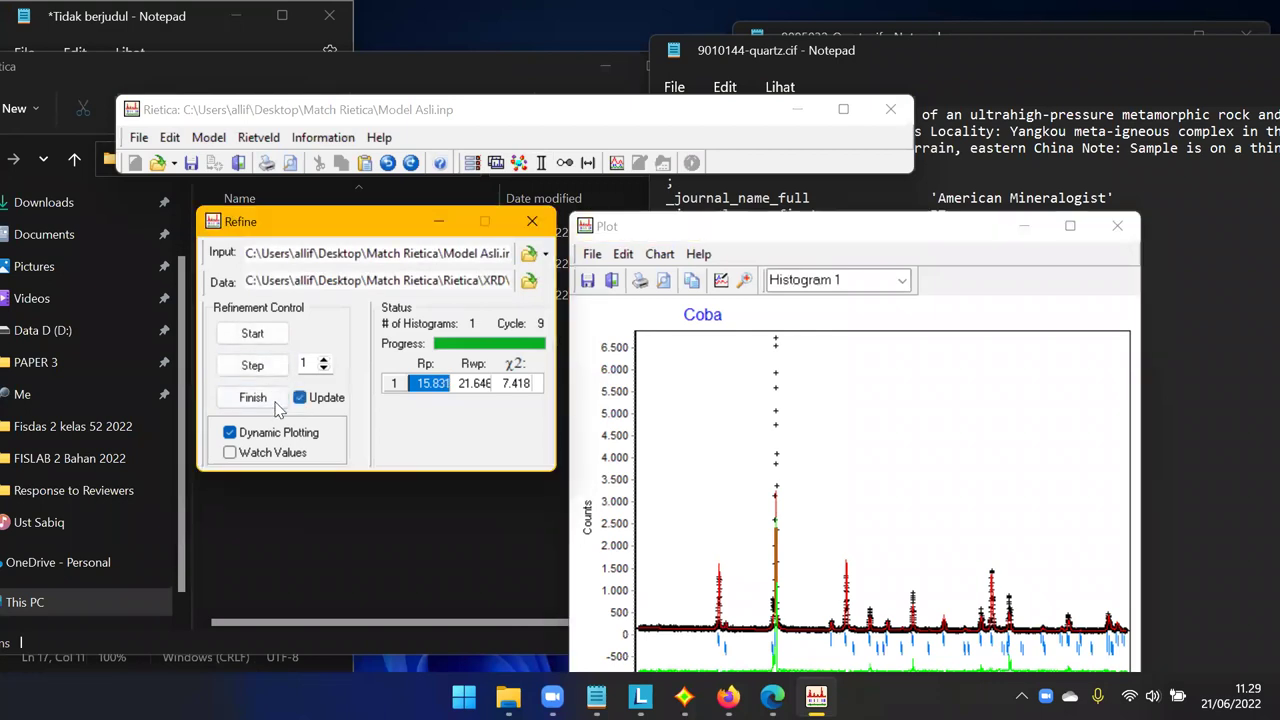
pyautogui.click(276, 405)
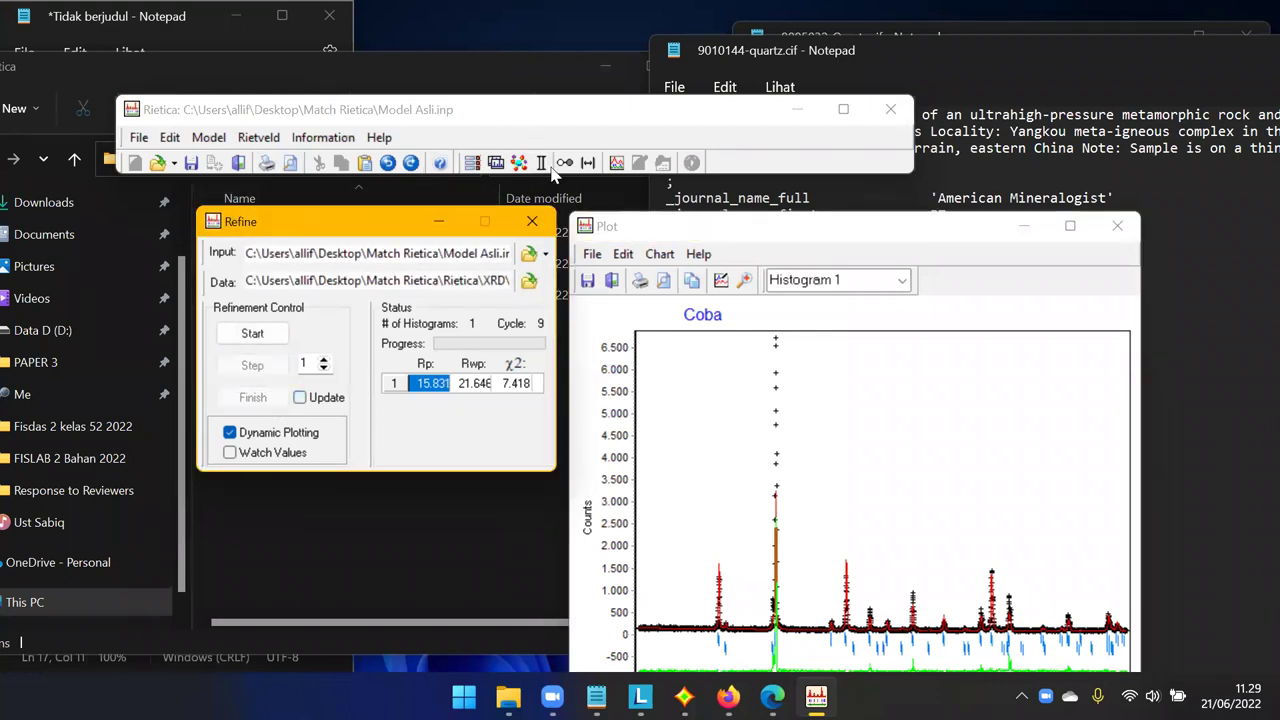
# Review the refined SiO2 peak shape parameters beside the plot and inspect the fit around the strongest peak.
pyautogui.click(548, 166)
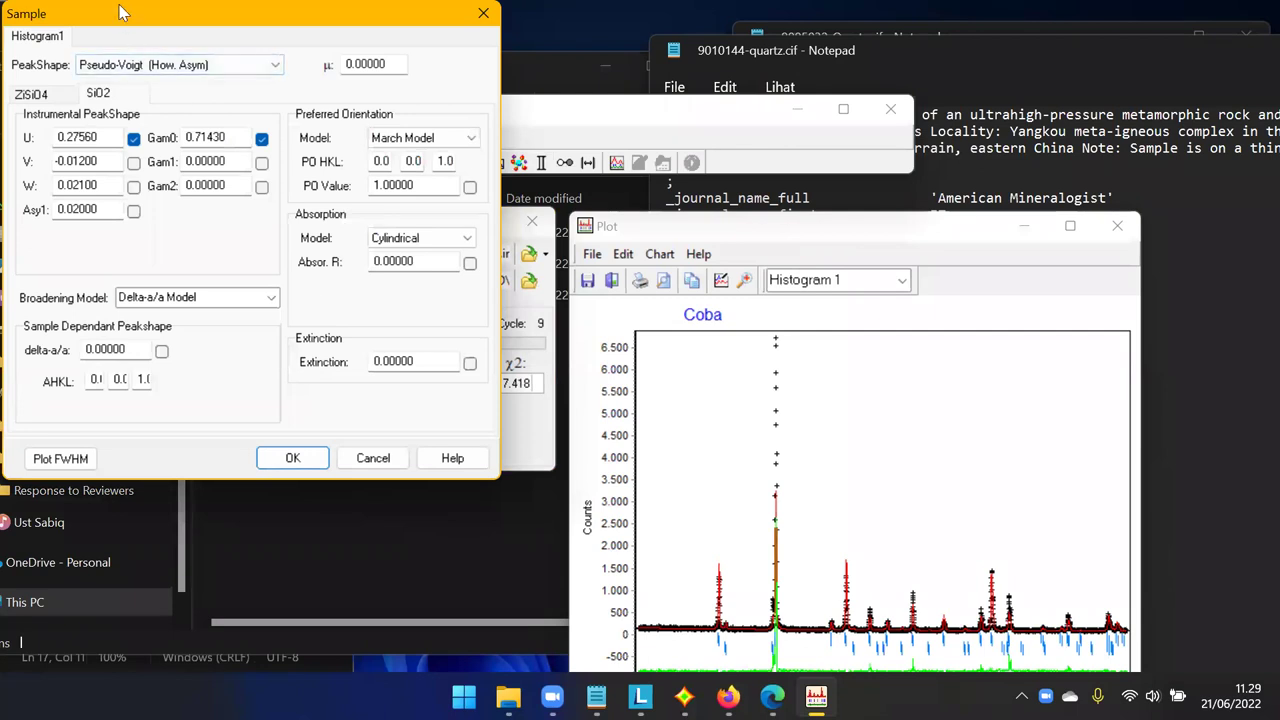
pyautogui.moveTo(116, 17); pyautogui.dragTo(166, 194)
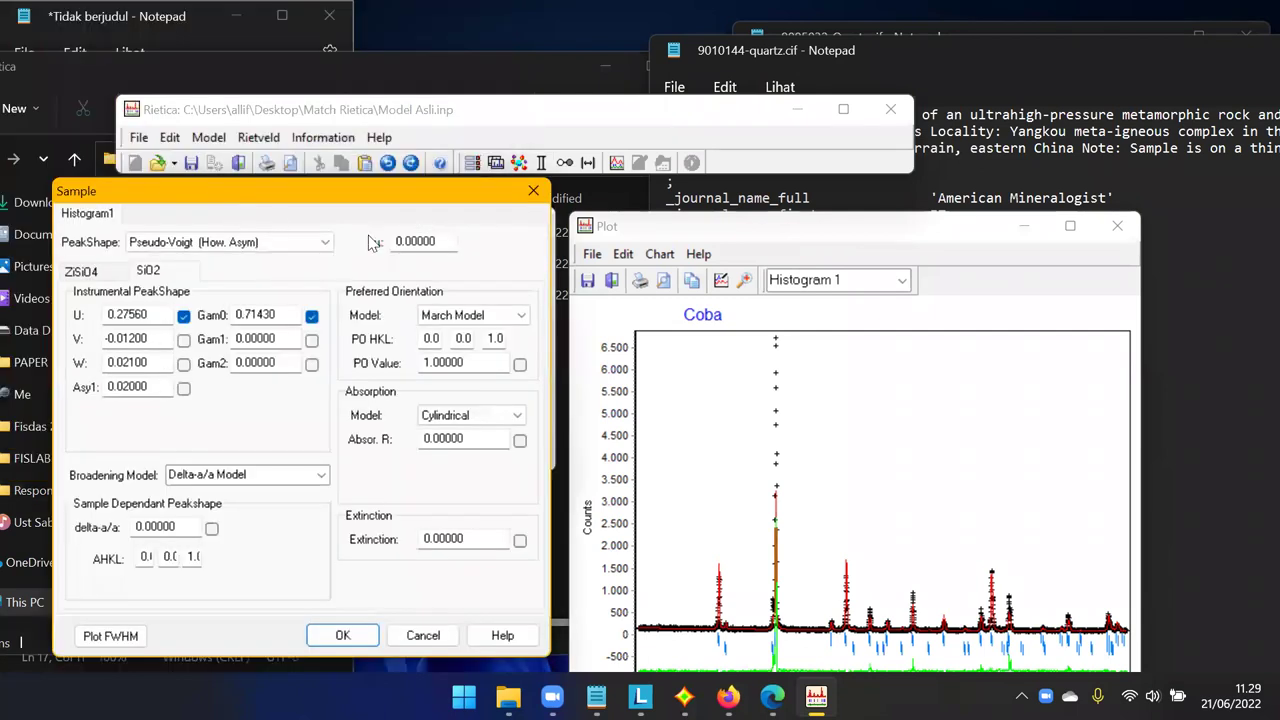
pyautogui.moveTo(749, 218); pyautogui.dragTo(759, 187)
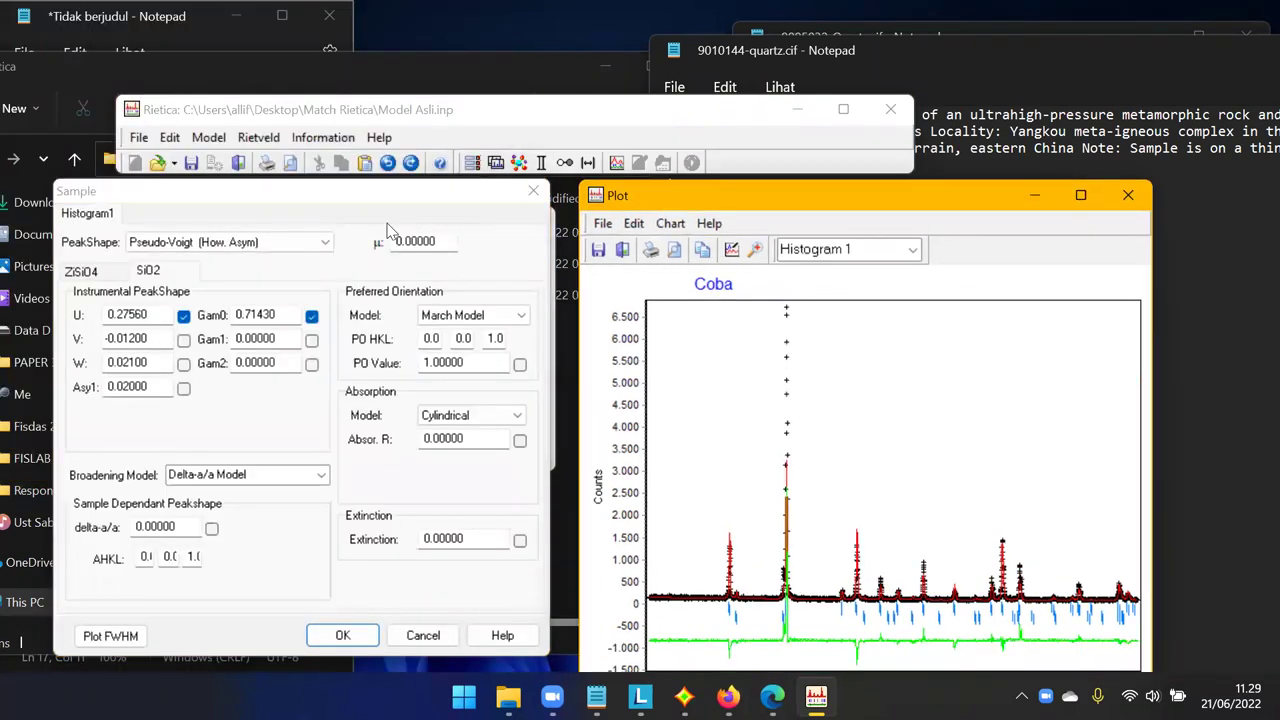
pyautogui.click(284, 191)
pyautogui.moveTo(297, 201); pyautogui.dragTo(318, 208)
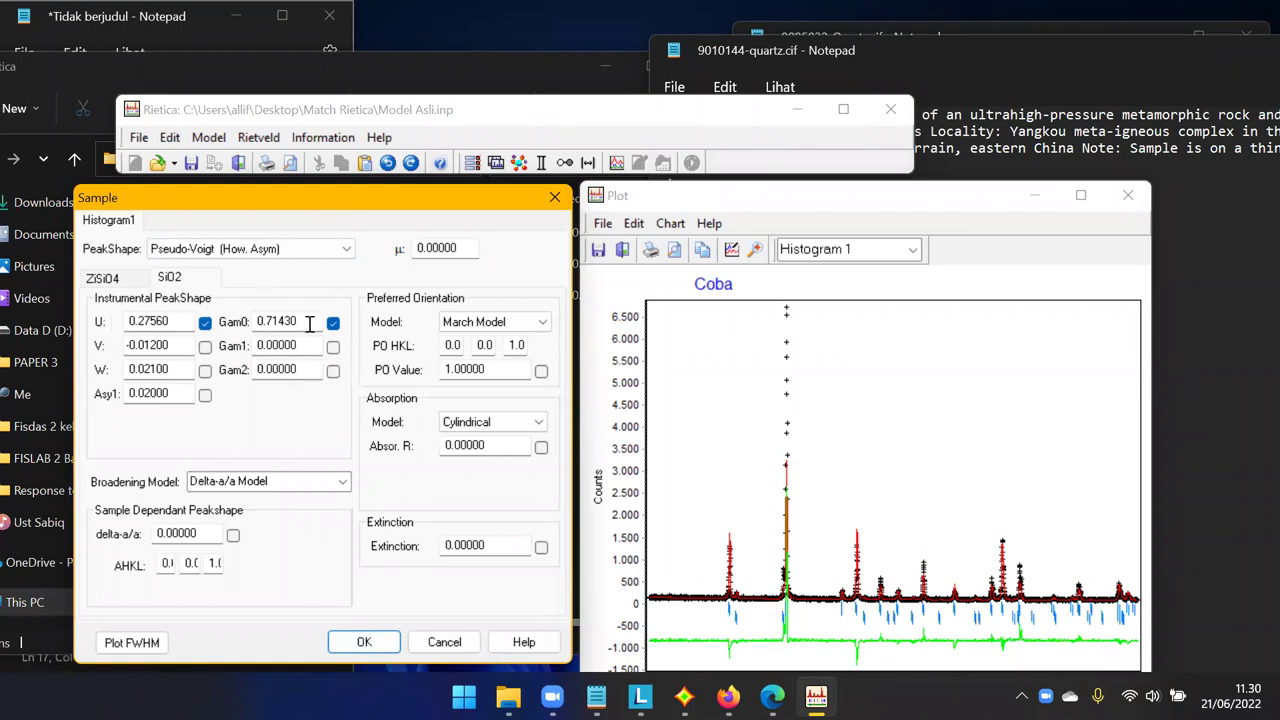
pyautogui.click(364, 642)
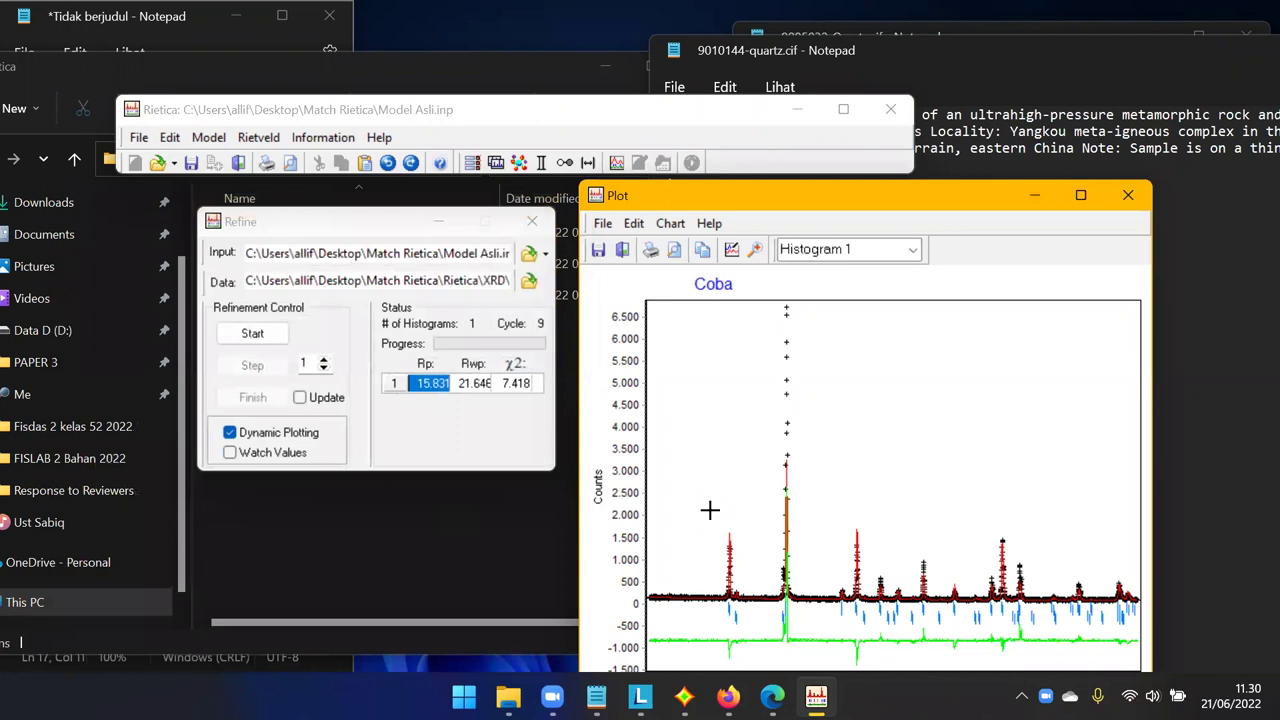
pyautogui.moveTo(707, 520); pyautogui.dragTo(809, 628)
pyautogui.moveTo(871, 426); pyautogui.dragTo(634, 371)
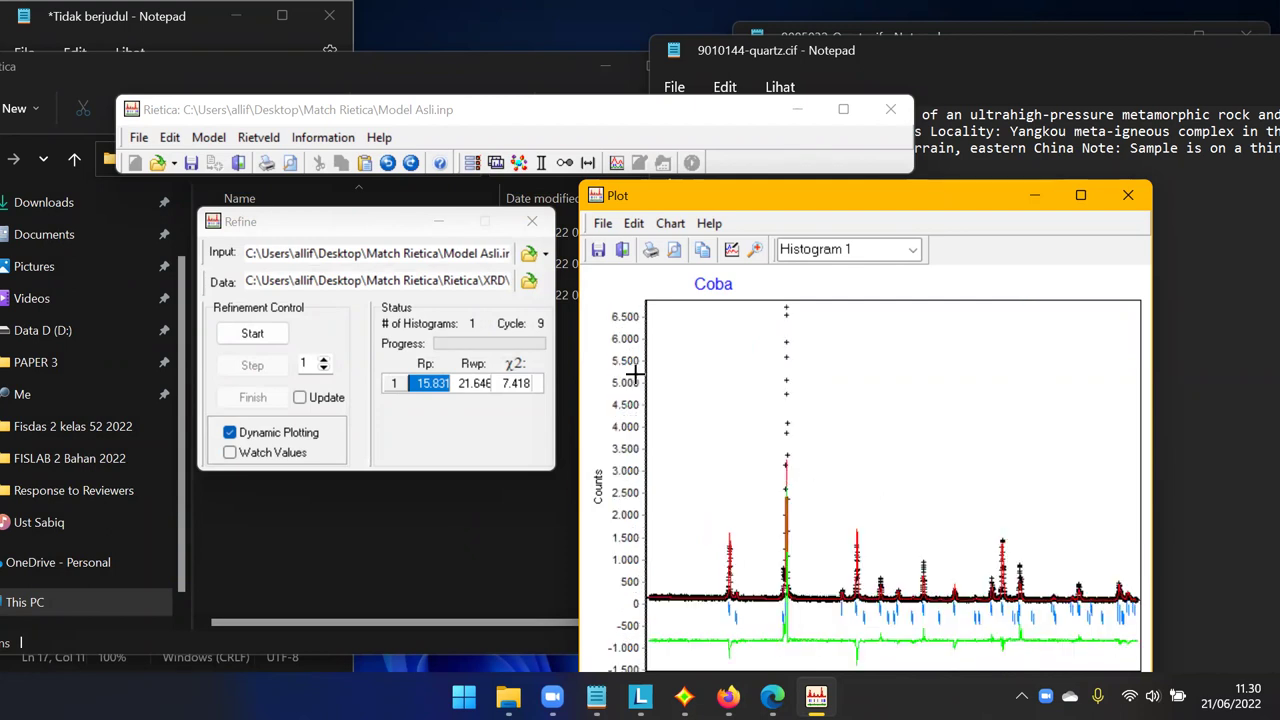
# Open the refinement output file, maximize its window and check the derived Bragg R-factor at the end.
pyautogui.click(335, 140)
pyautogui.click(370, 178)
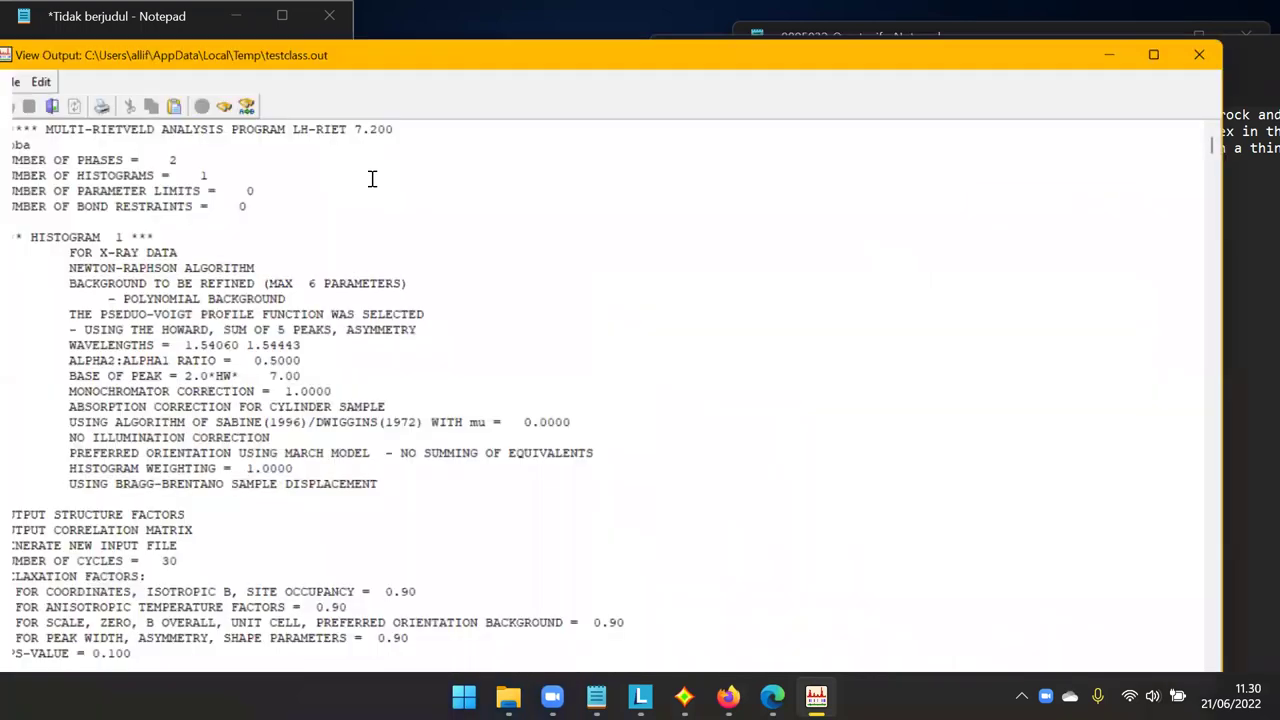
pyautogui.moveTo(1246, 142); pyautogui.dragTo(1250, 662)
pyautogui.scroll(-15, 1180, 548)
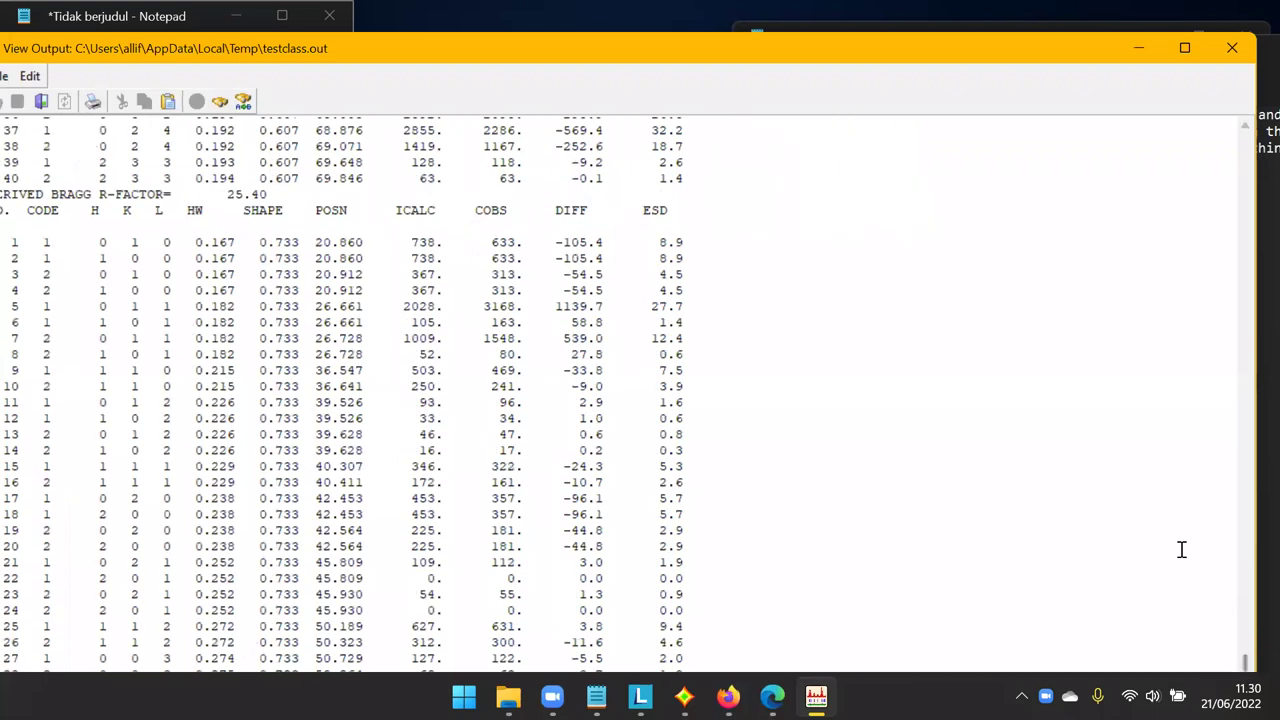
pyautogui.moveTo(596, 696)
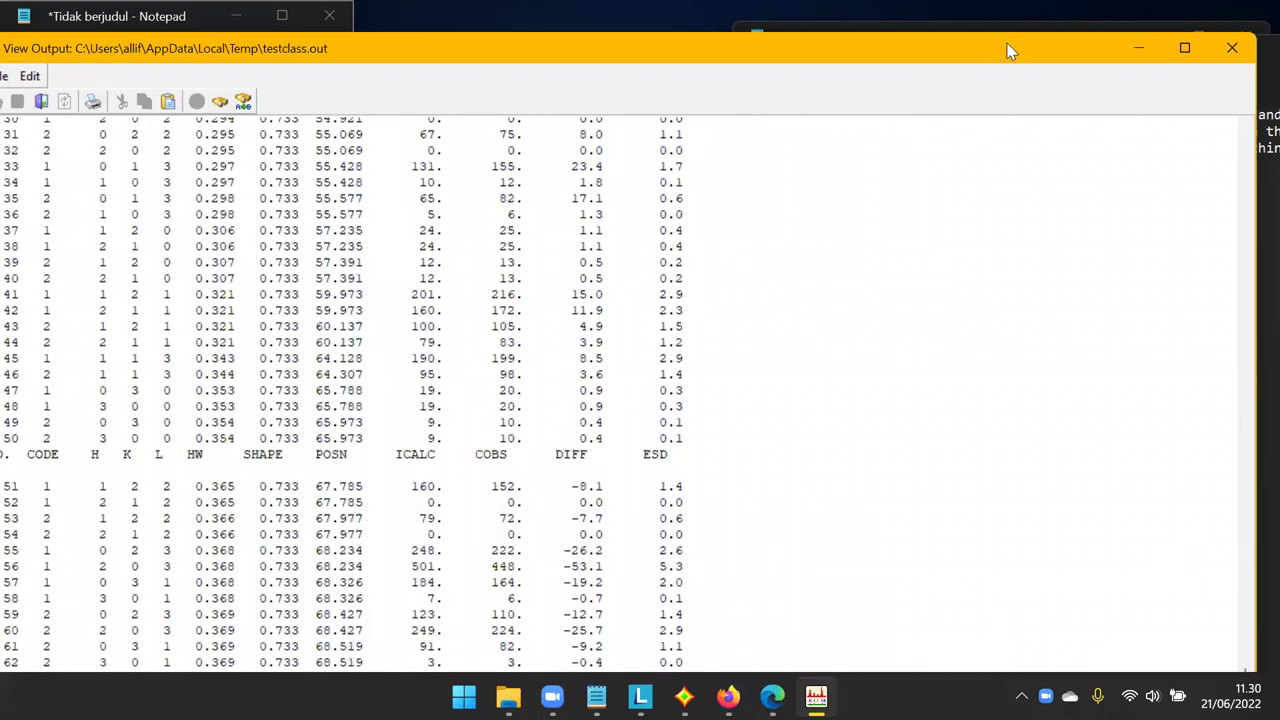
pyautogui.doubleClick(1008, 51)
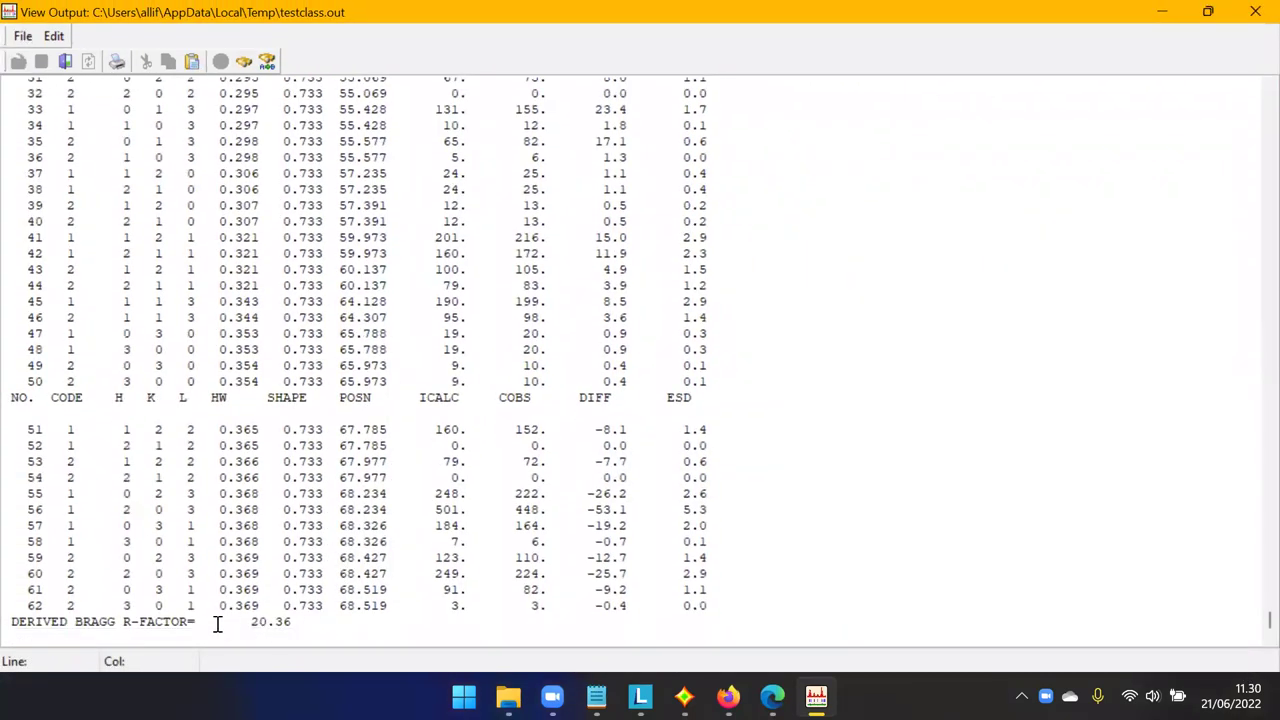
pyautogui.scroll(1, 220, 612)
pyautogui.scroll(-1, 220, 612)
# Examine the H, K, L and DIFF columns in the first phase's reflection list of the output.
pyautogui.scroll(14, 220, 612)
pyautogui.scroll(6, 220, 612)
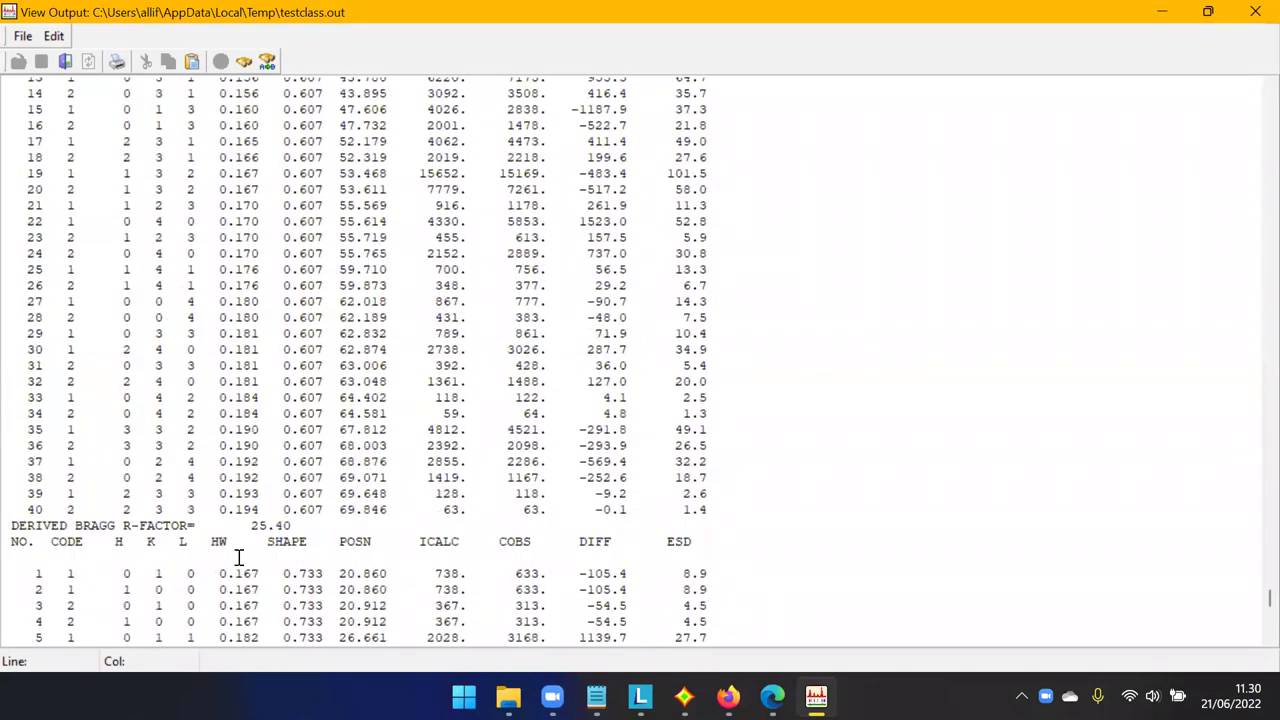
pyautogui.scroll(9, 284, 493)
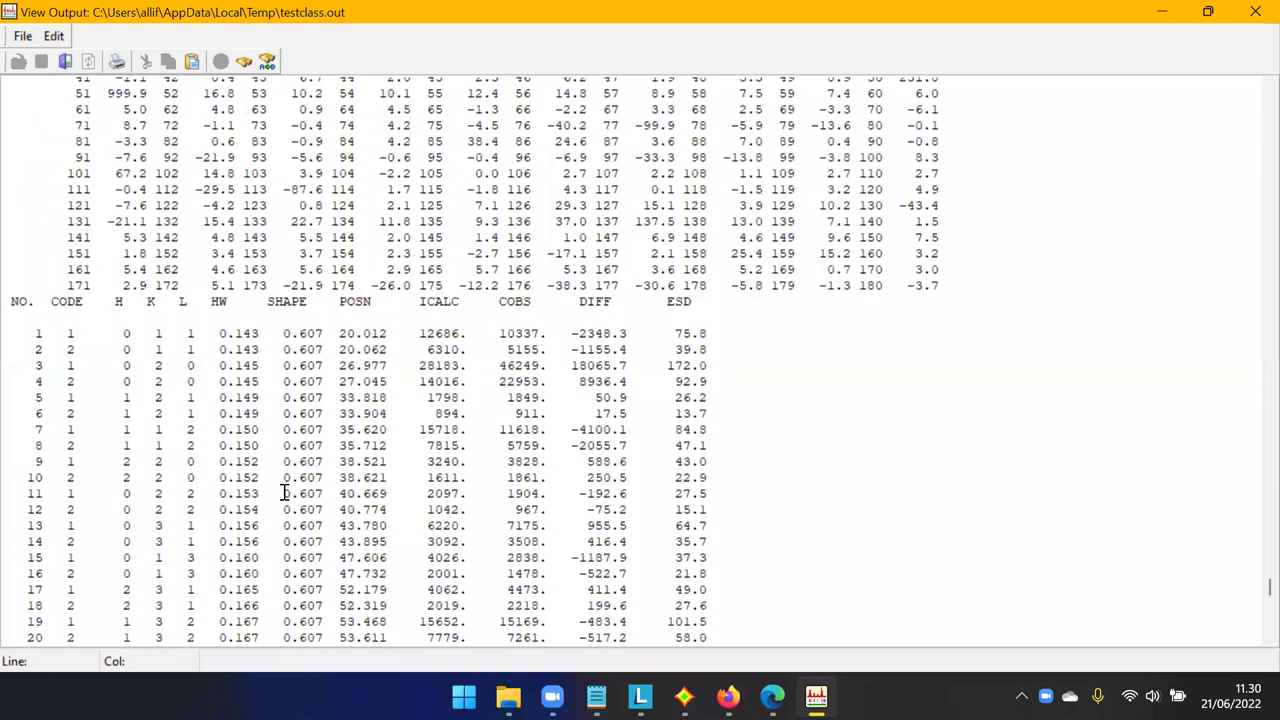
pyautogui.moveTo(124, 302); pyautogui.dragTo(194, 370)
pyautogui.click(185, 352)
pyautogui.doubleClick(594, 302)
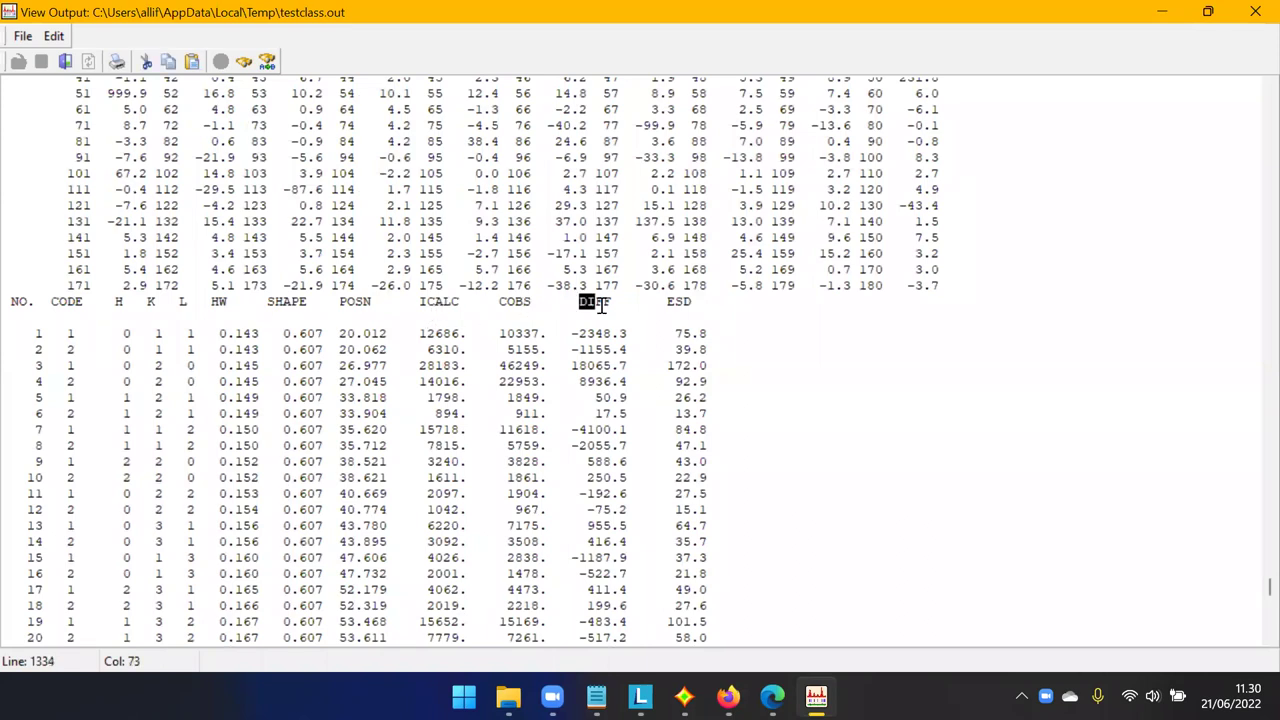
# Identify the H, K, L indices of the first phase's reflection with the largest DIFF, and close the output.
pyautogui.click(604, 321)
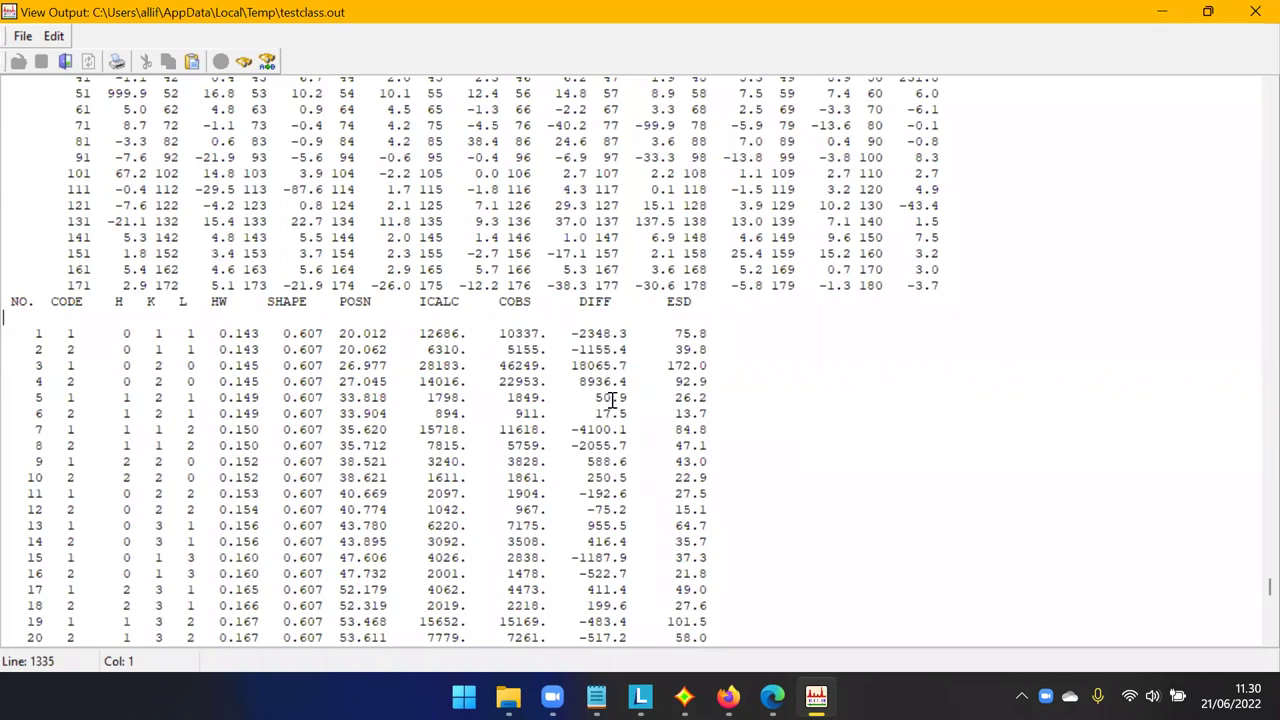
pyautogui.click(590, 370)
pyautogui.press('Down')
pyautogui.press('Left')
pyautogui.press('Left')
pyautogui.moveTo(116, 366); pyautogui.dragTo(180, 366)
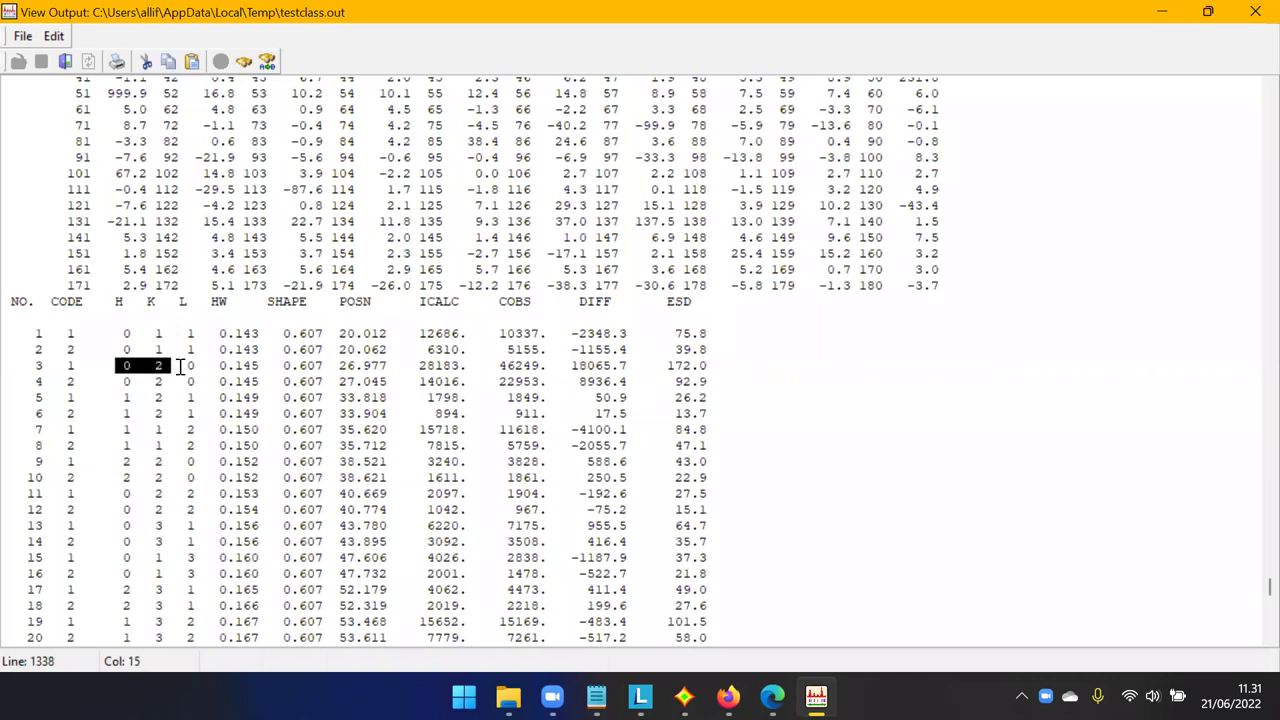
pyautogui.click(285, 403)
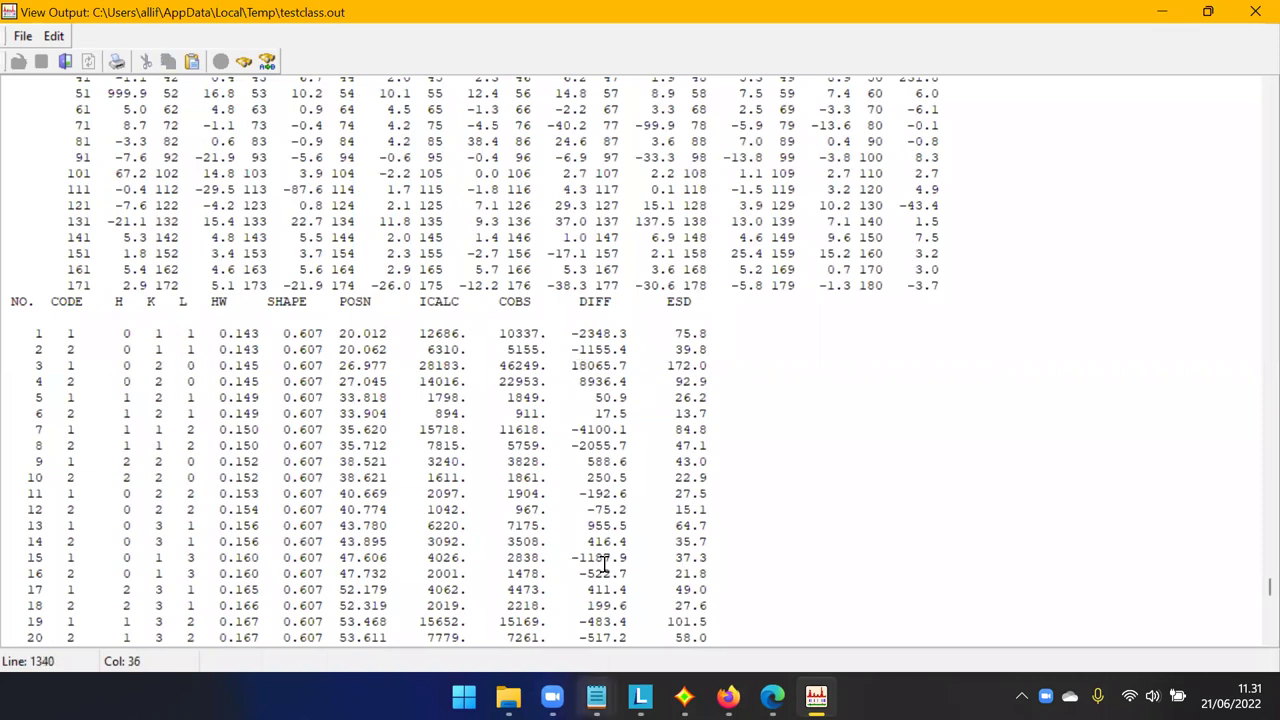
pyautogui.click(1254, 26)
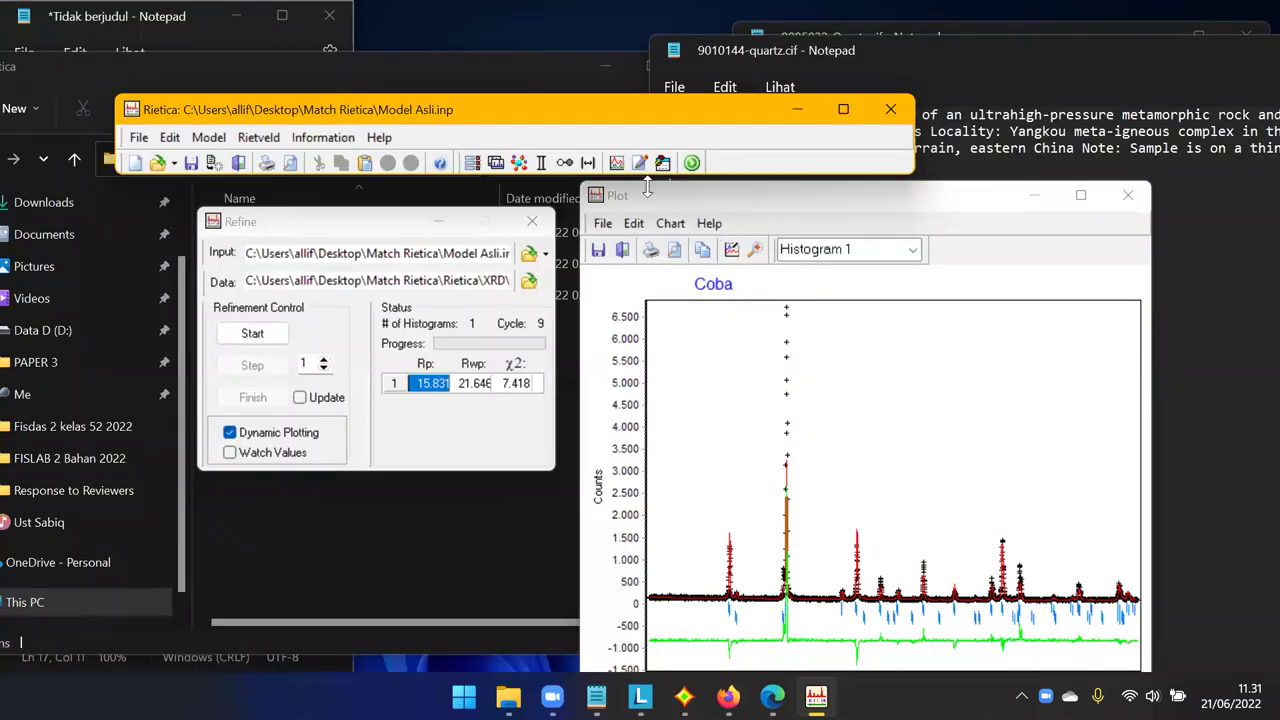
# Set the ZrSiO4 March model preferred orientation direction to 0 2 0 and enable refinement of its PO value.
pyautogui.click(544, 164)
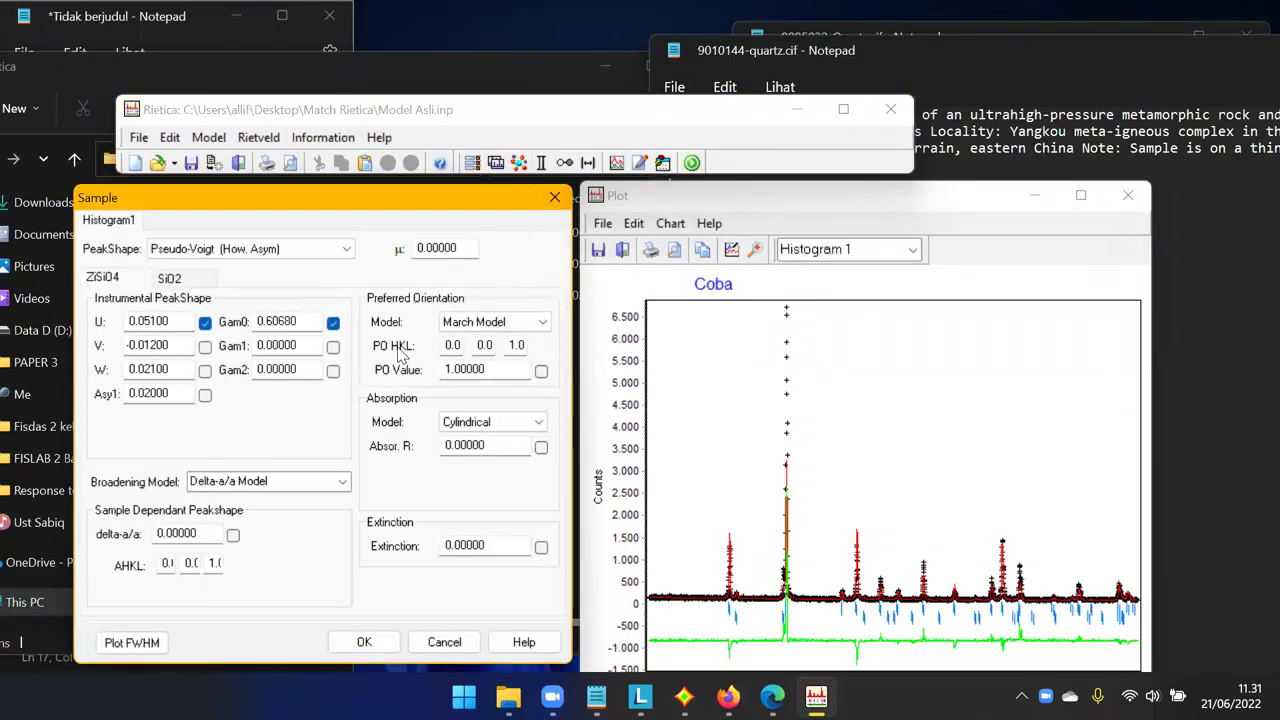
pyautogui.doubleClick(477, 344)
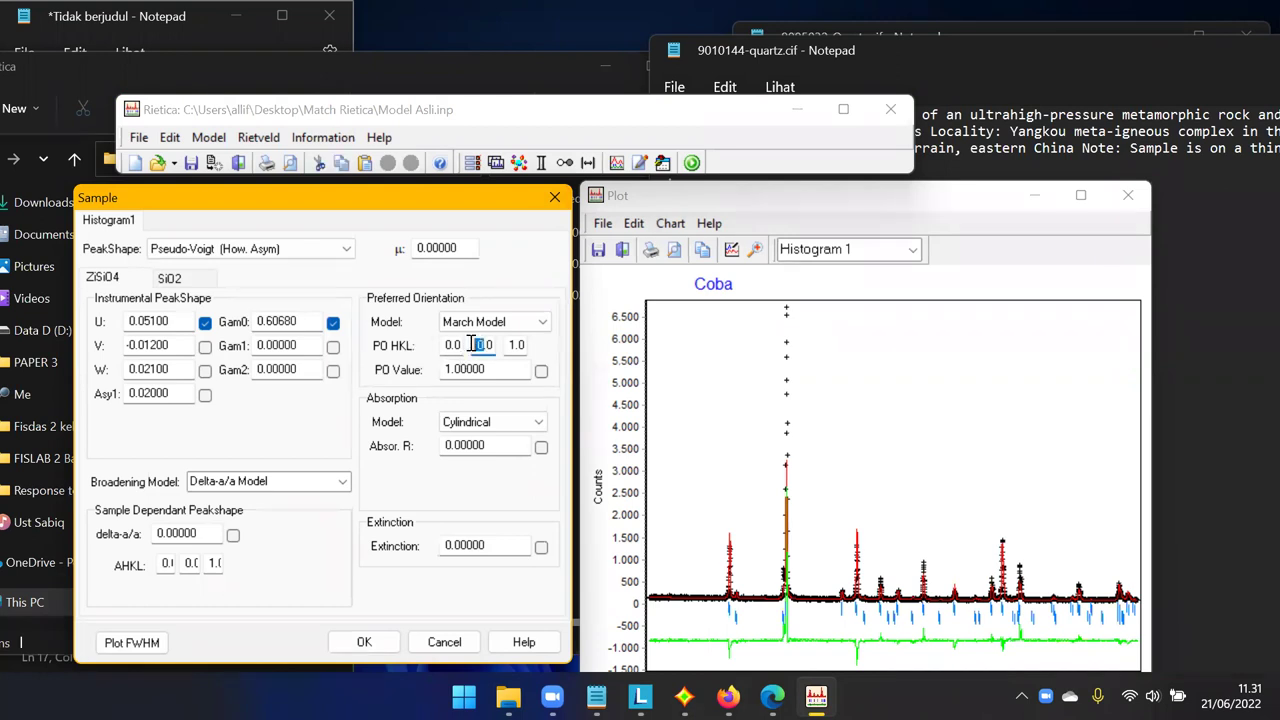
pyautogui.write('2.0')
pyautogui.doubleClick(512, 344)
pyautogui.write('0.0')
pyautogui.click(541, 371)
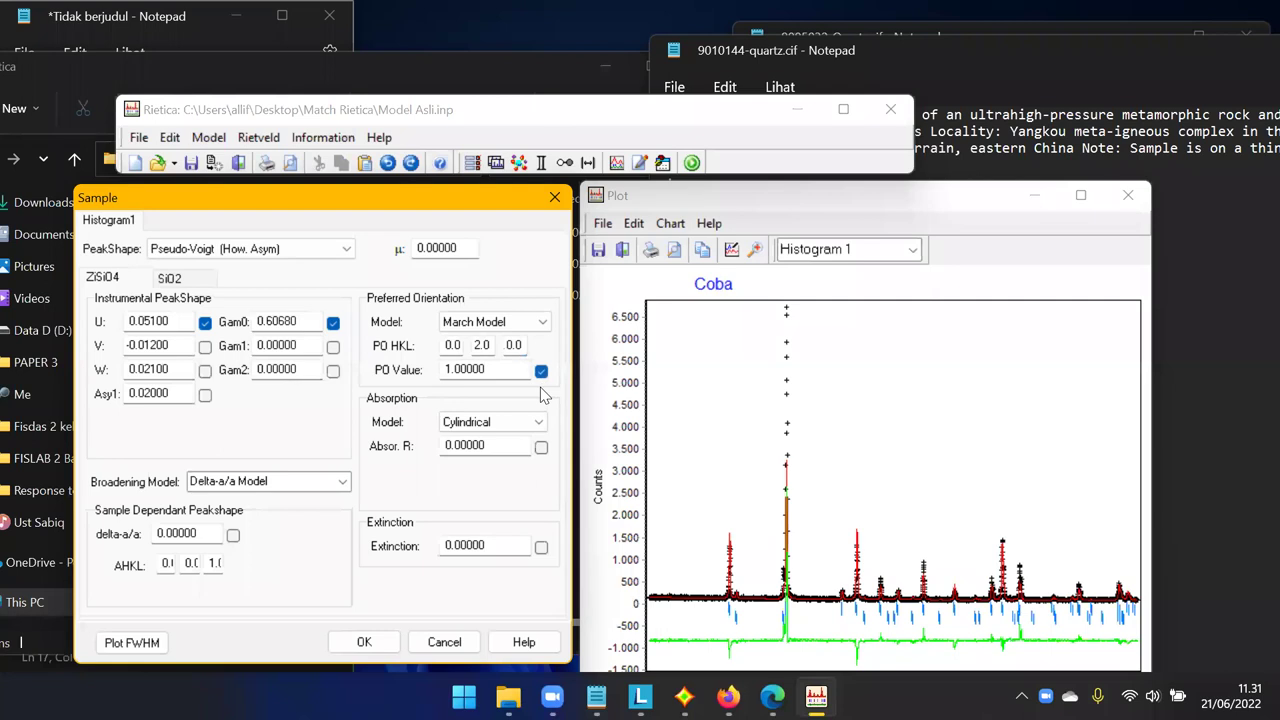
pyautogui.click(366, 643)
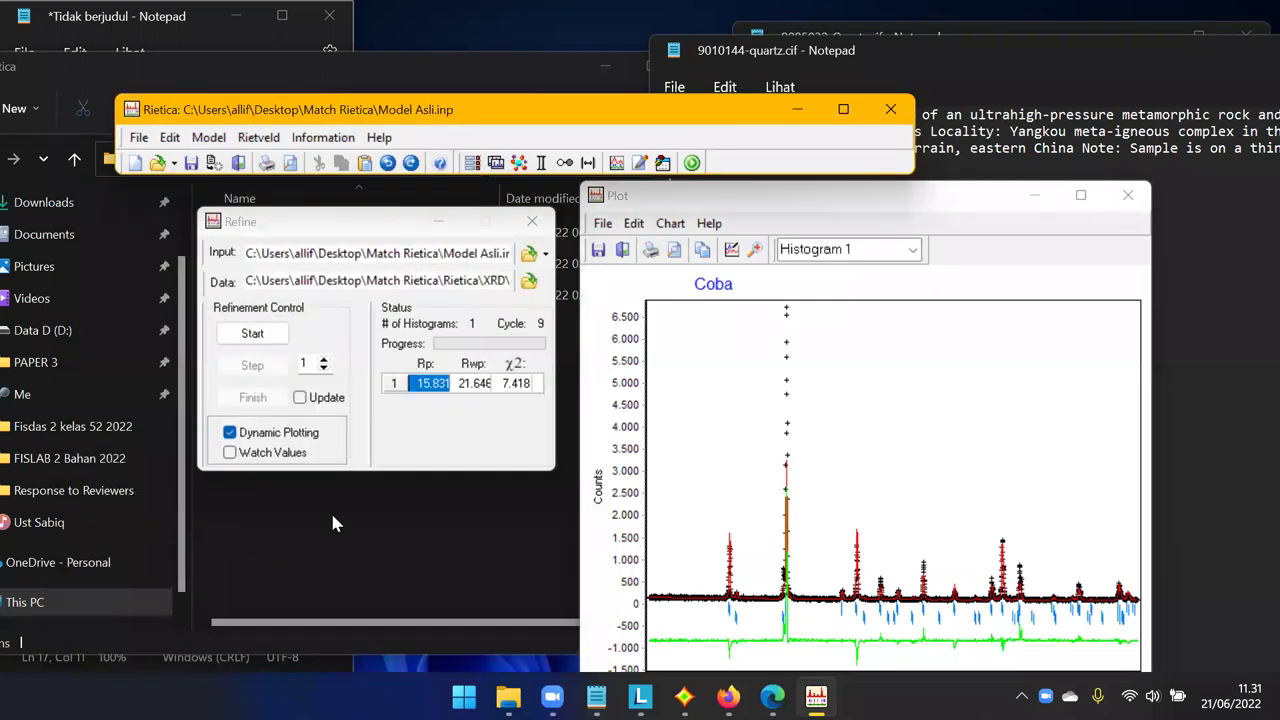
# Run several refinement cycles with the ZrSiO4 preferred orientation released, finish the run, and inspect the fit around the strongest peak.
pyautogui.click(264, 339)
pyautogui.click(262, 367)
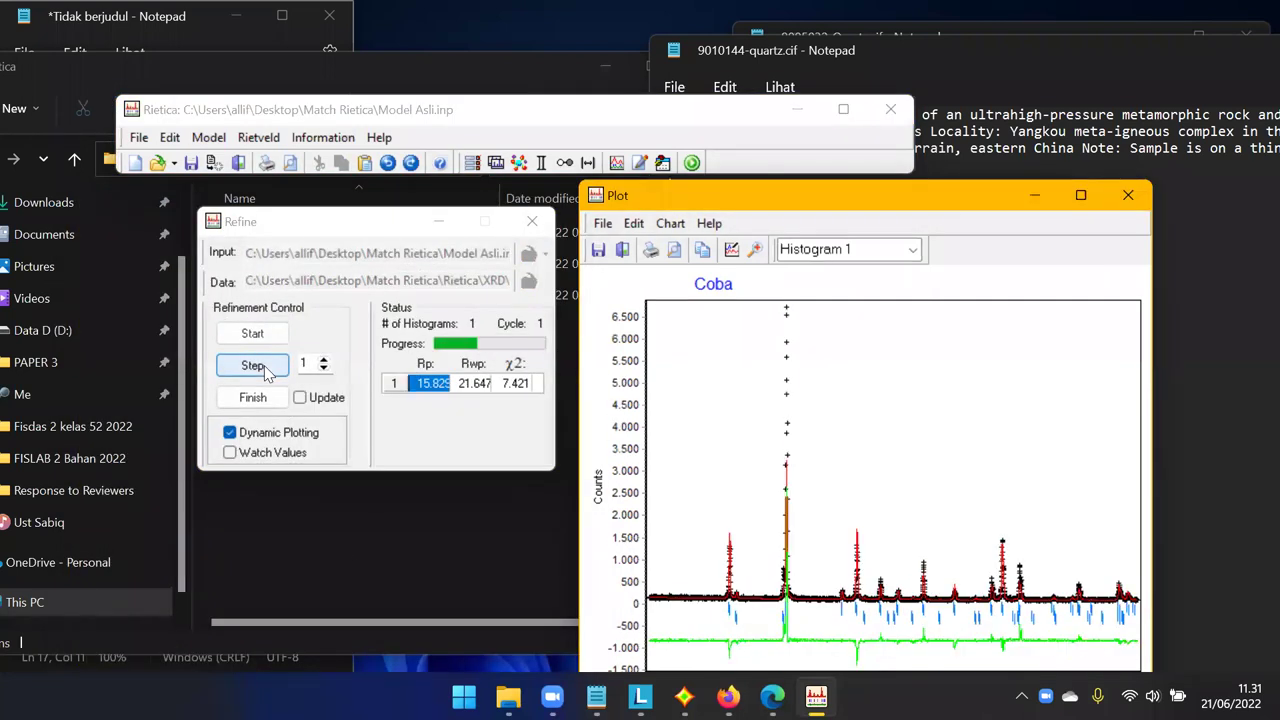
pyautogui.click(262, 367)
pyautogui.click(265, 368)
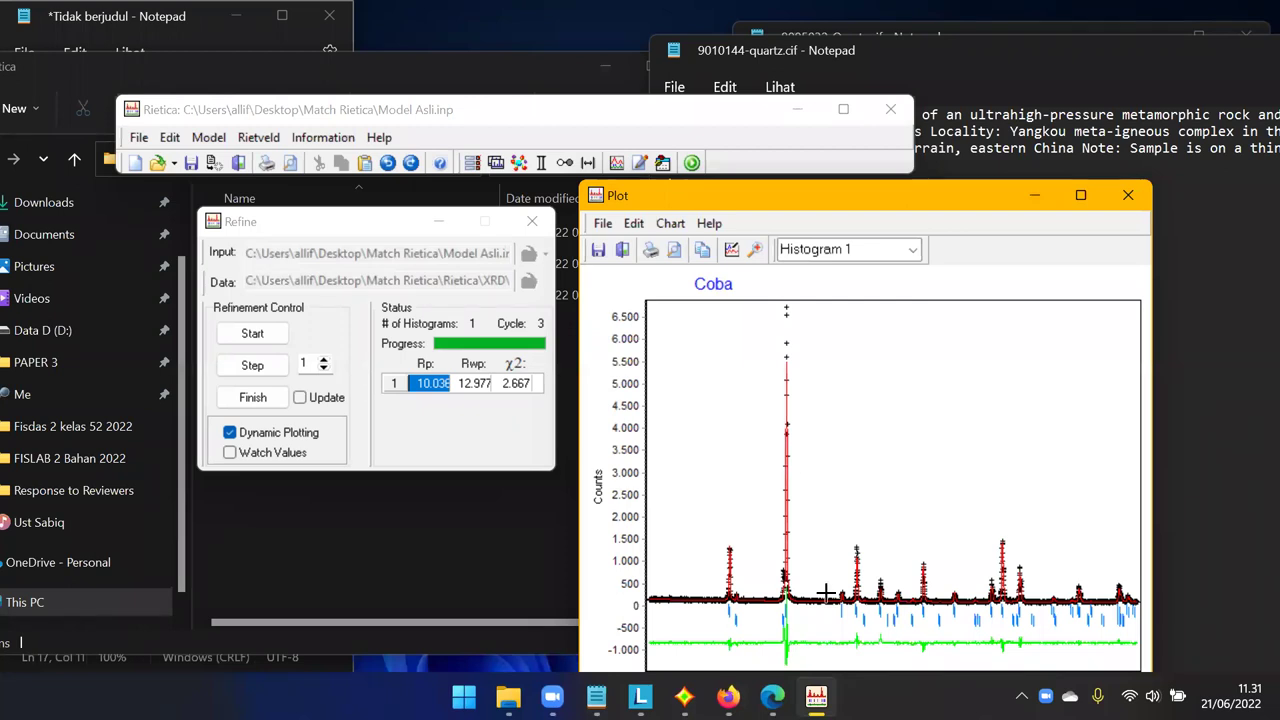
pyautogui.click(252, 365)
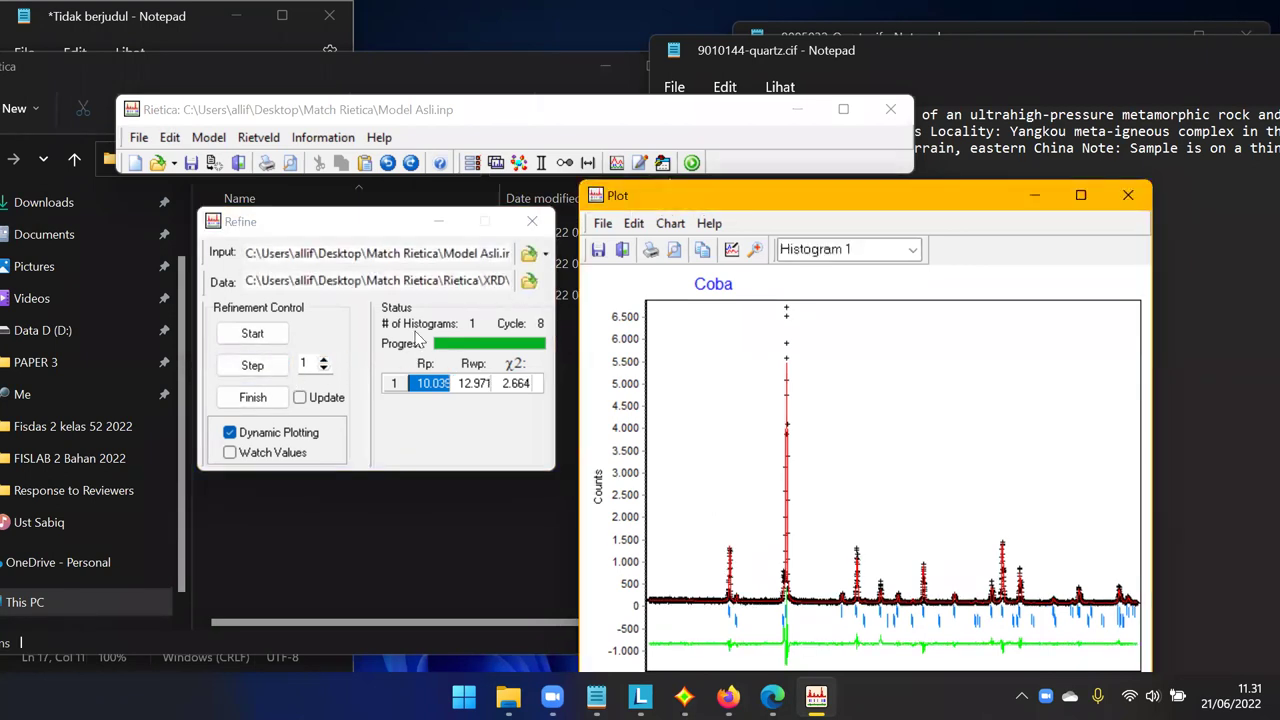
pyautogui.click(288, 397)
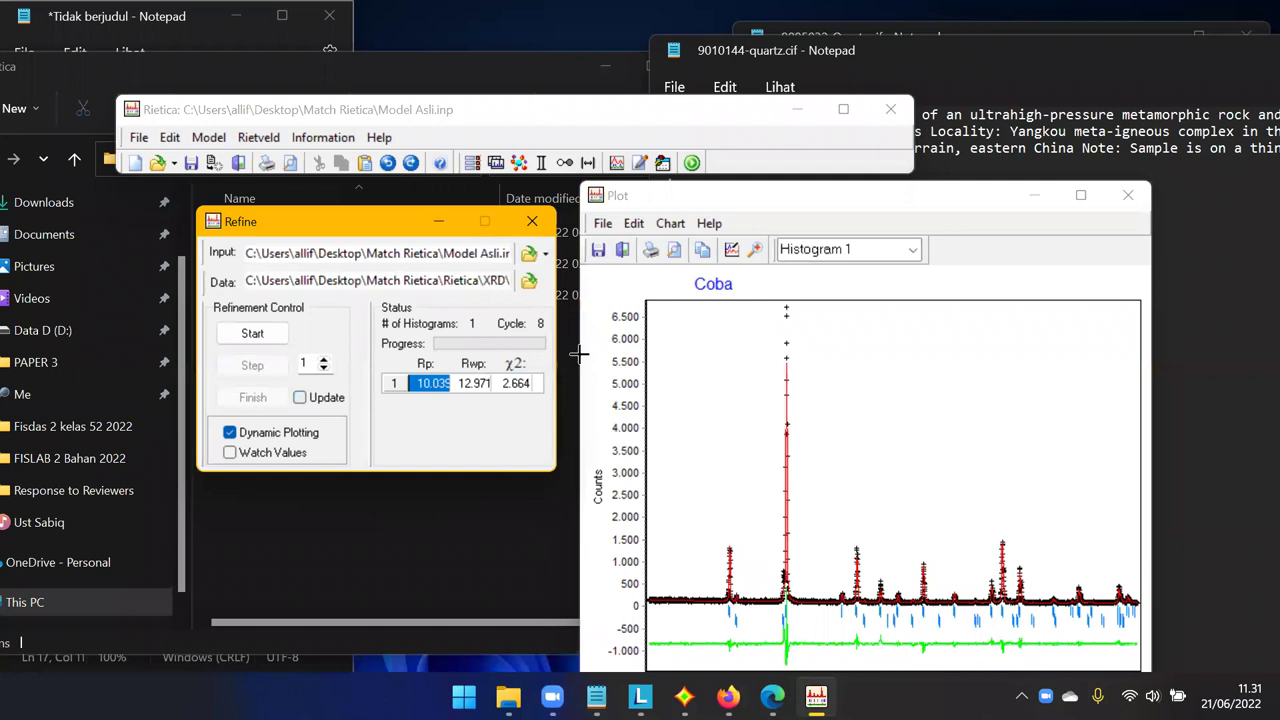
pyautogui.moveTo(755, 549); pyautogui.dragTo(822, 621)
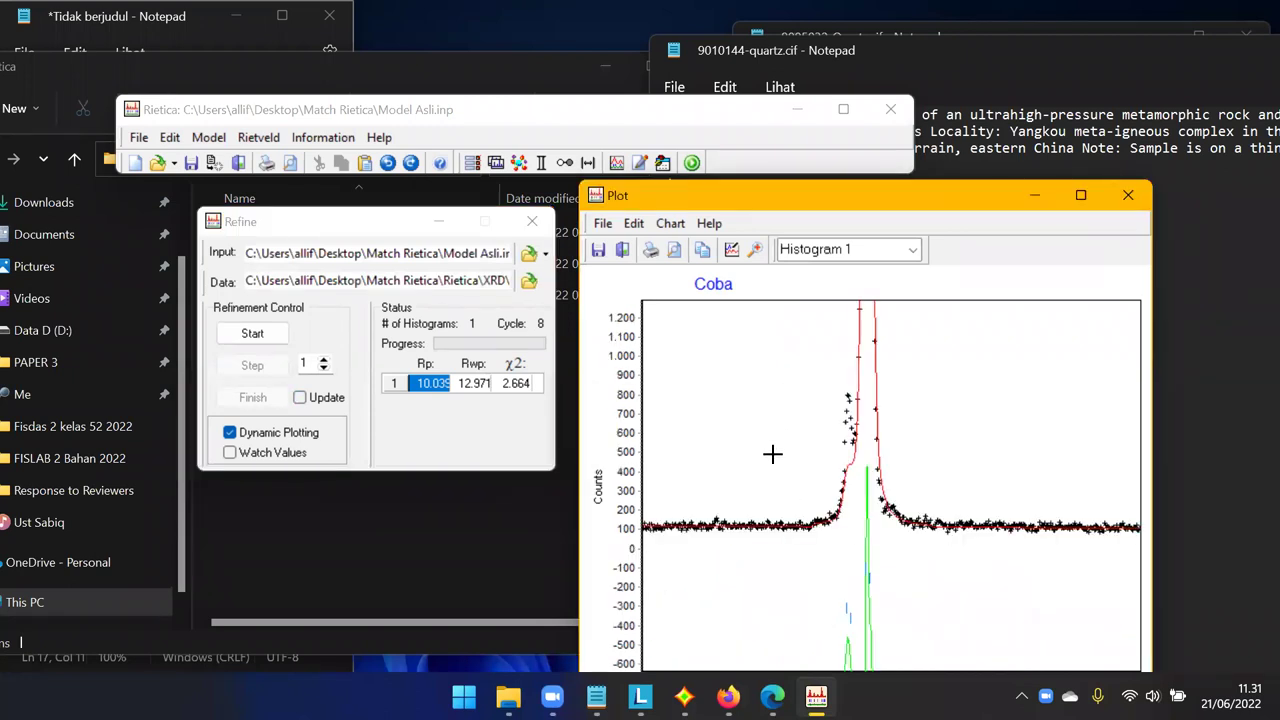
pyautogui.moveTo(786, 443); pyautogui.dragTo(757, 466)
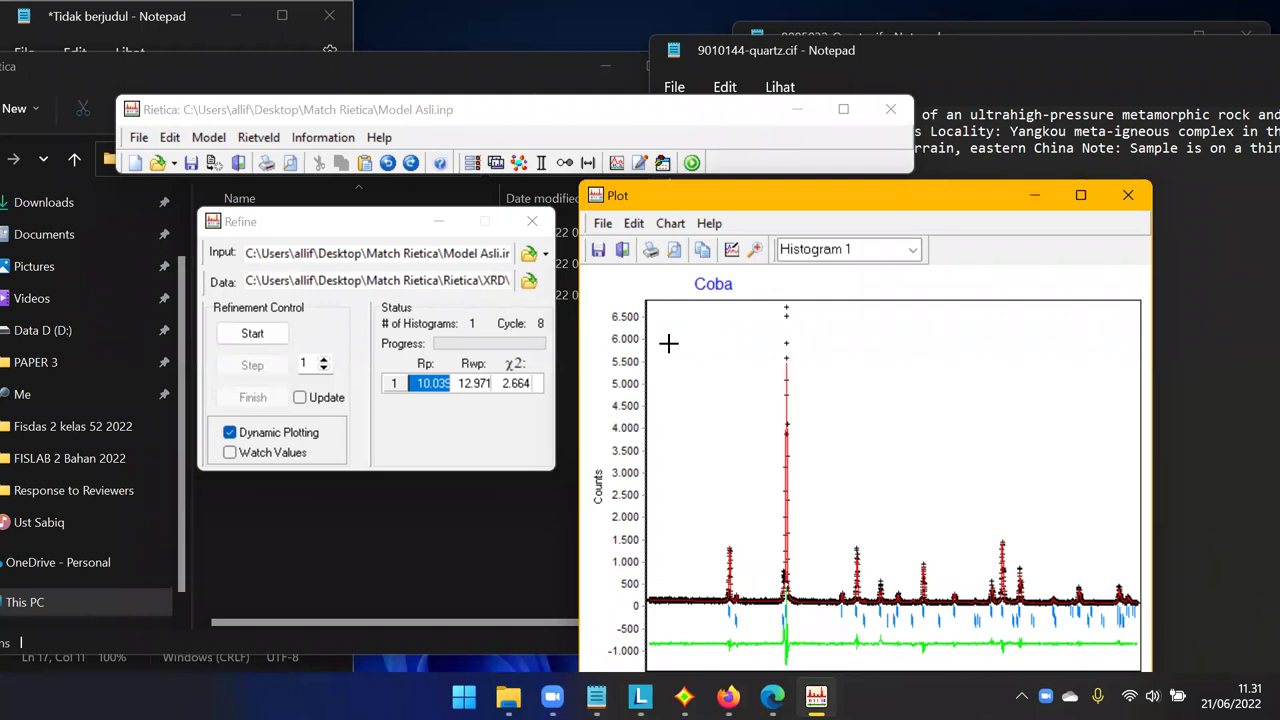
# Open the refinement output file, go to its end and find the start of the second phase's reflection list.
pyautogui.click(323, 137)
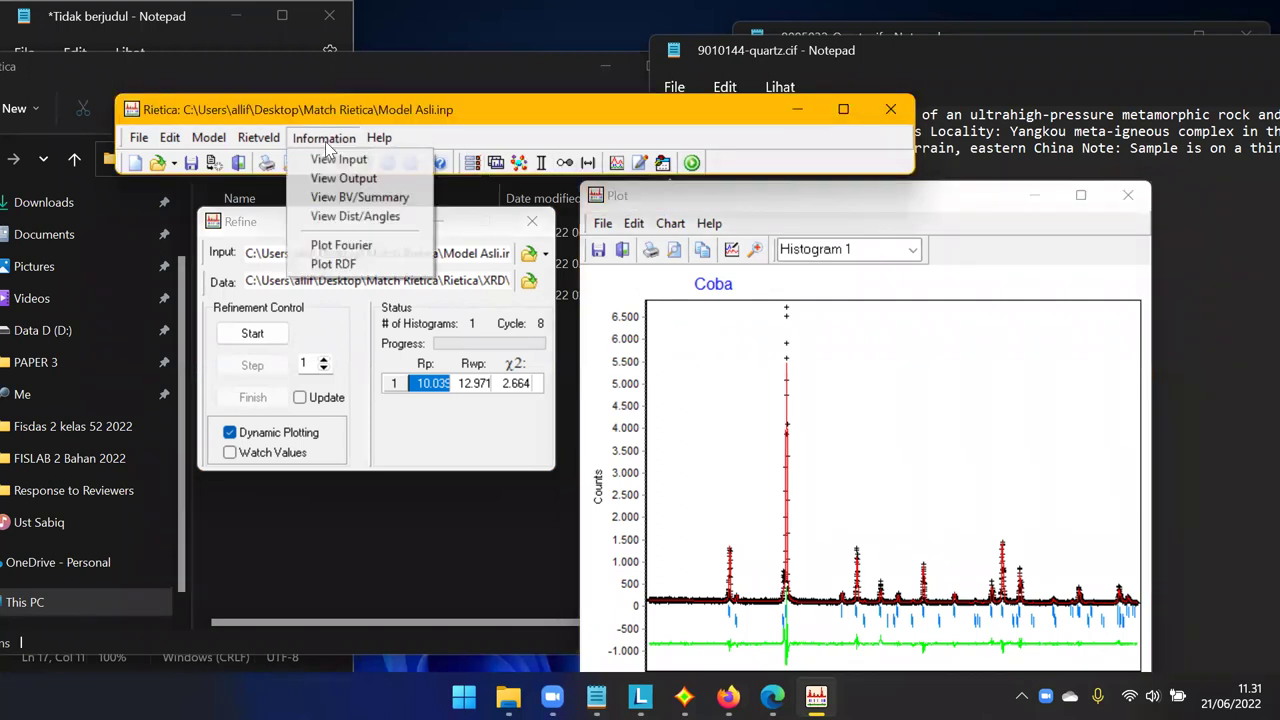
pyautogui.click(344, 178)
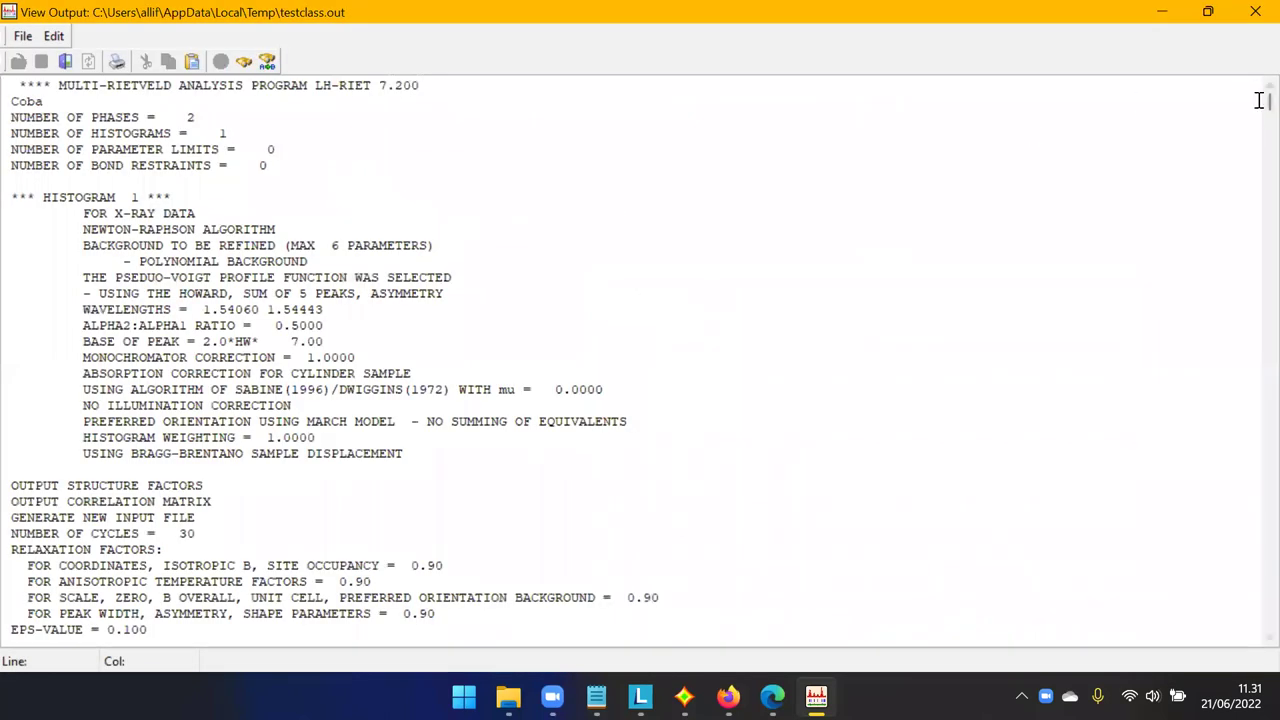
pyautogui.moveTo(1267, 101); pyautogui.dragTo(1255, 640)
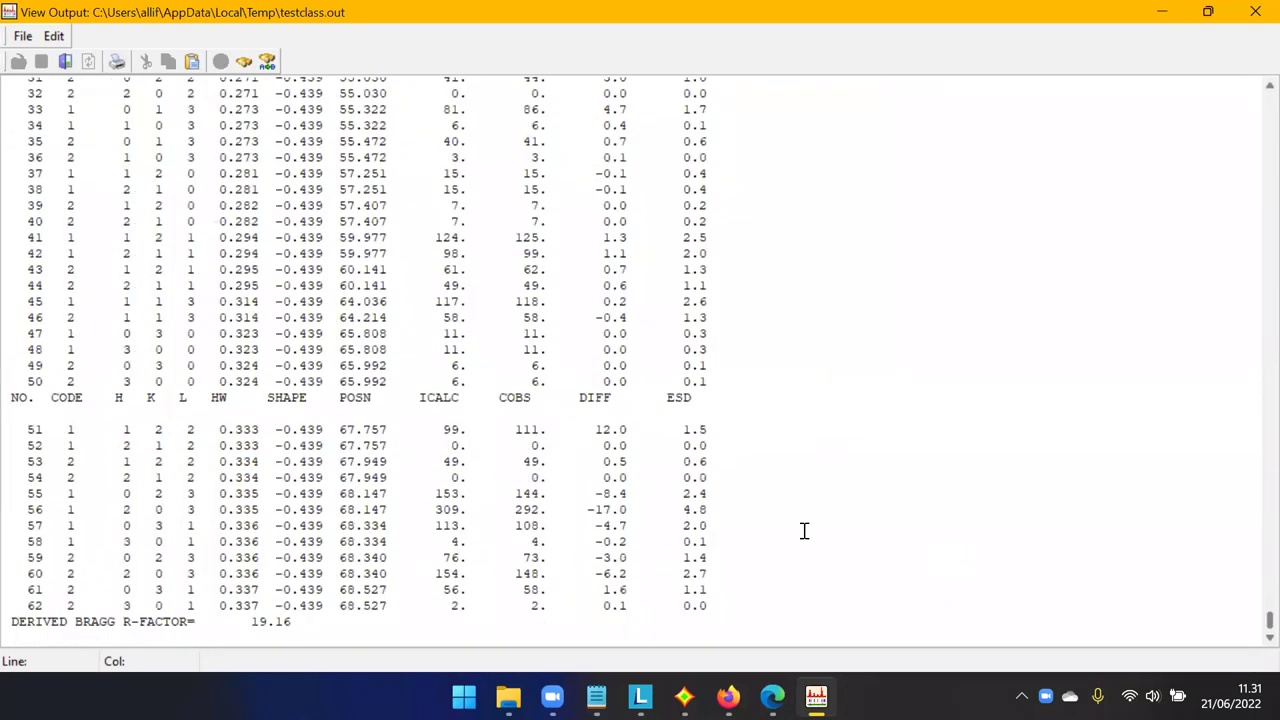
pyautogui.scroll(10, 517, 489)
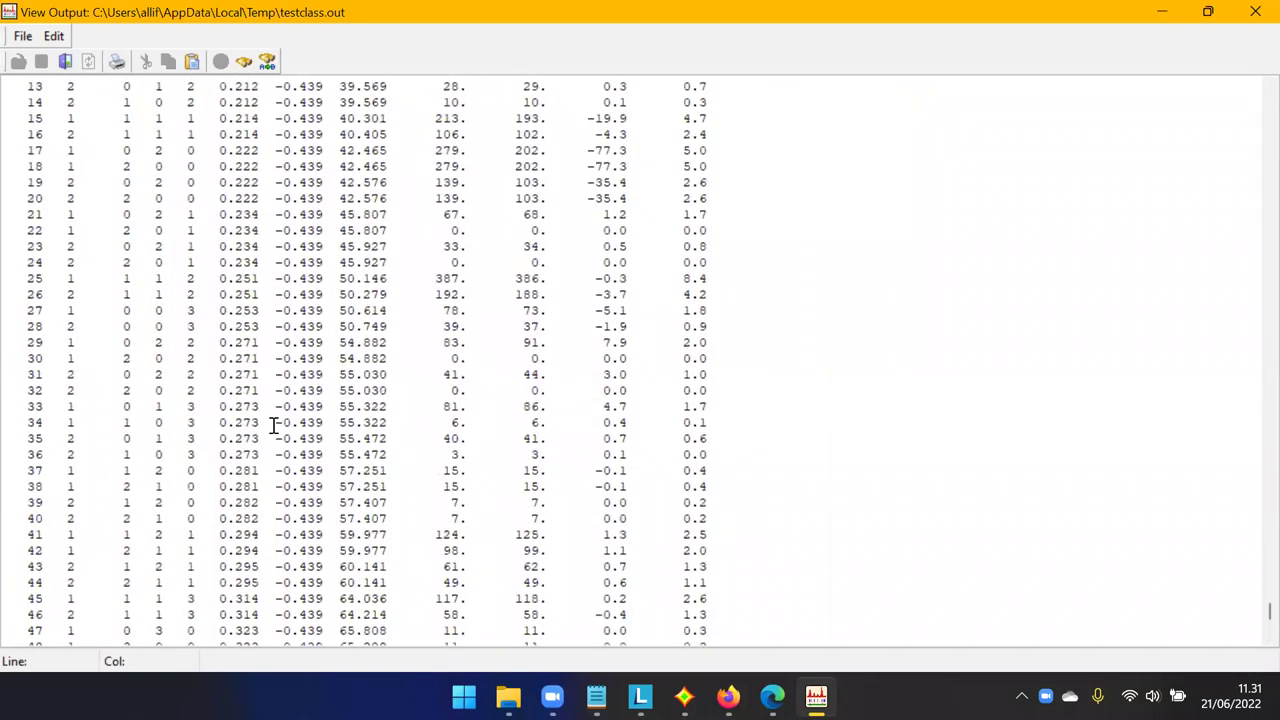
pyautogui.scroll(5, 208, 358)
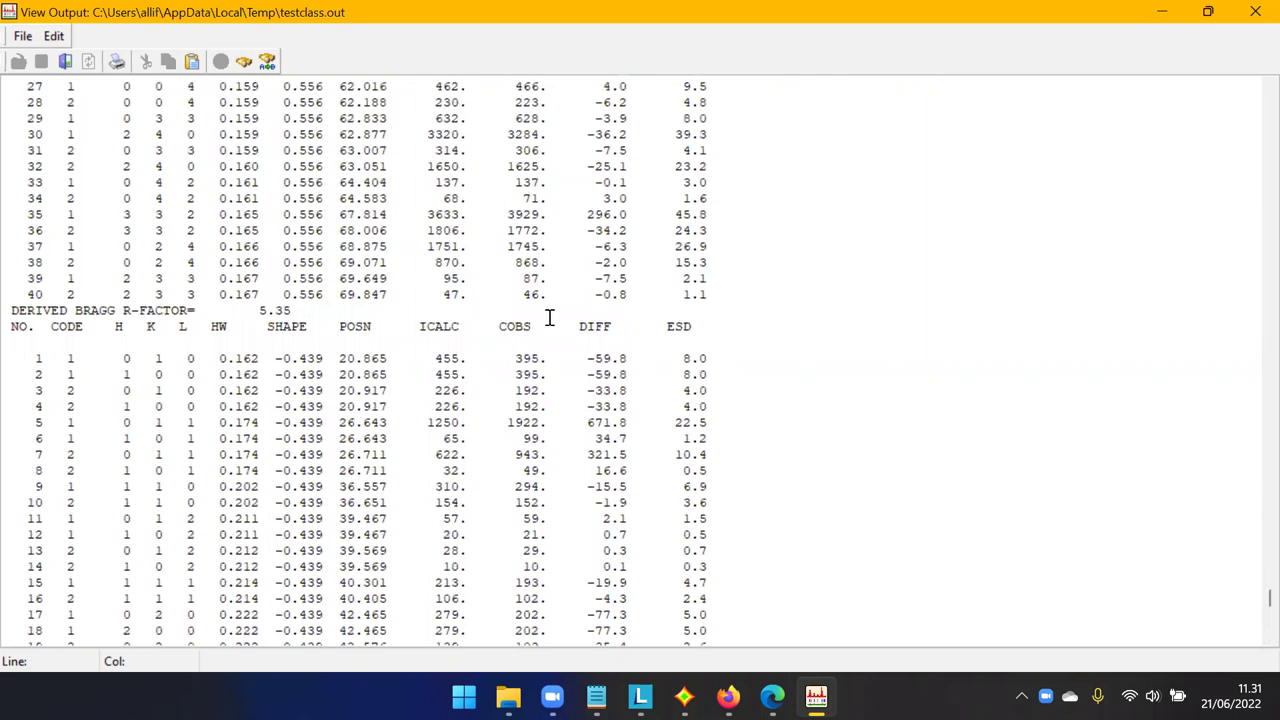
# Identify the H, K, L indices of the second phase's reflection with the largest DIFF, and close the output.
pyautogui.doubleClick(589, 328)
pyautogui.click(593, 374)
pyautogui.scroll(-2, 606, 371)
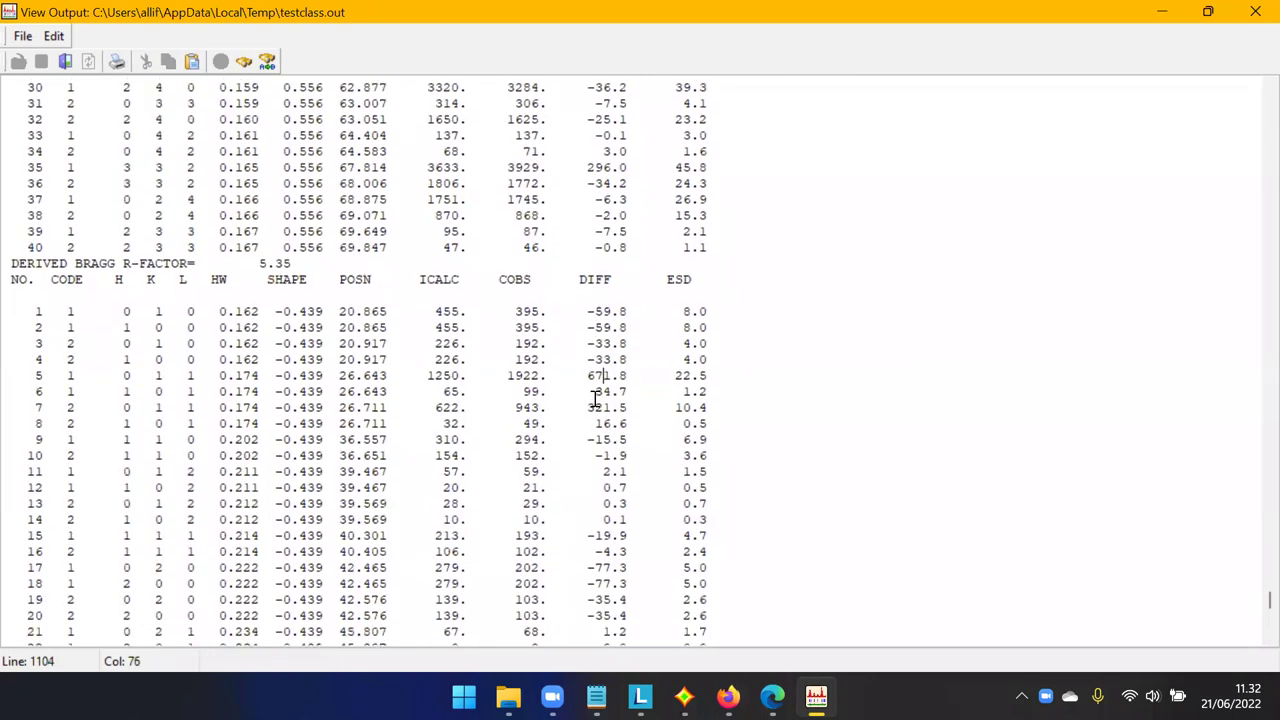
pyautogui.moveTo(611, 310); pyautogui.dragTo(595, 310)
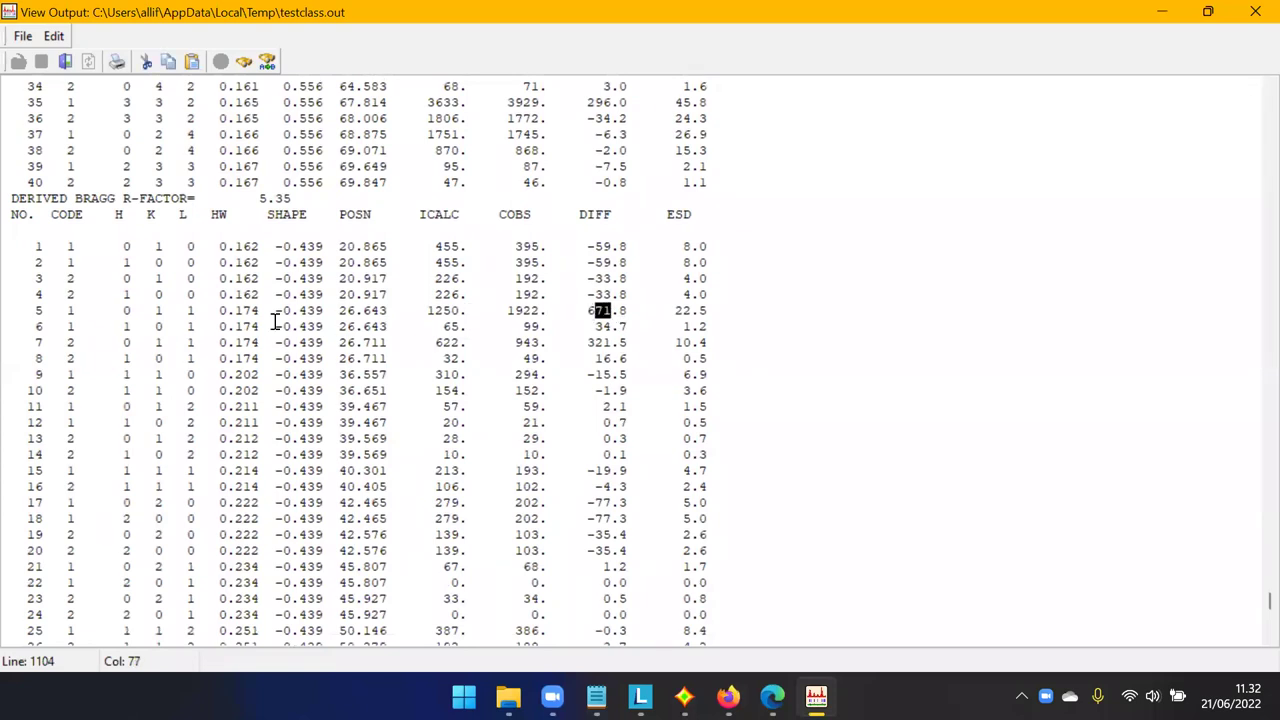
pyautogui.moveTo(114, 310); pyautogui.dragTo(190, 310)
pyautogui.click(534, 422)
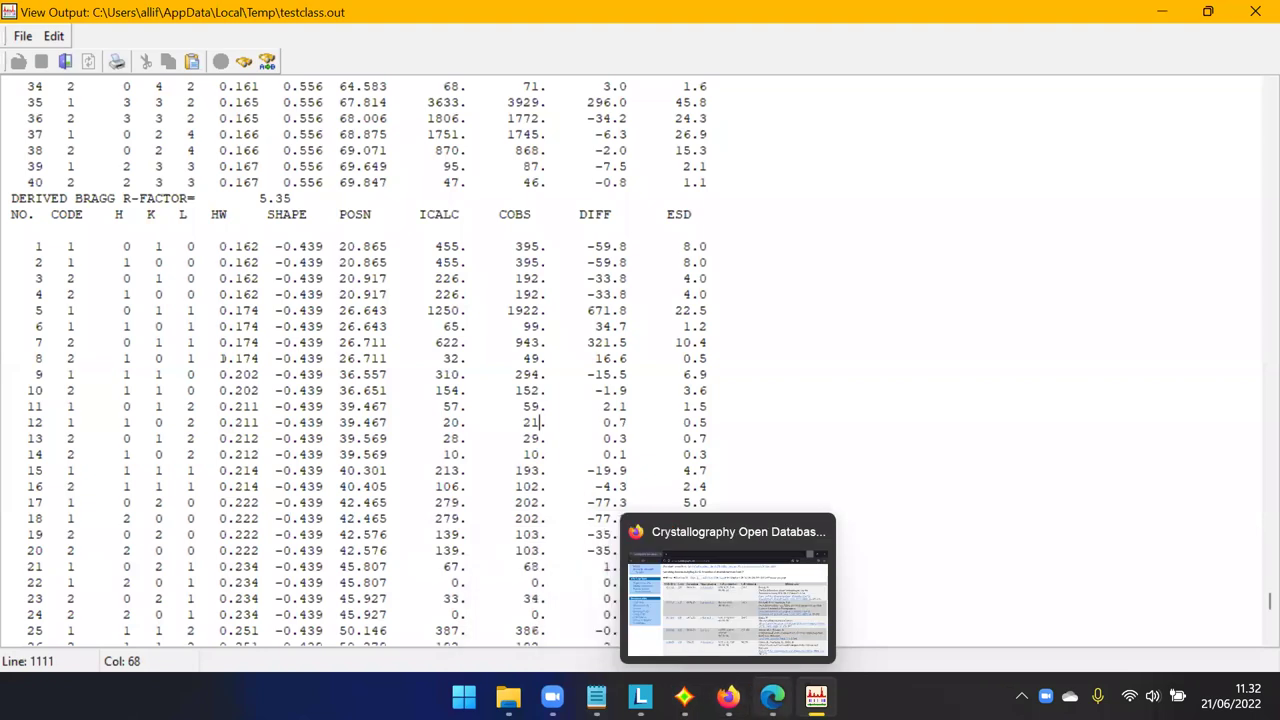
pyautogui.click(1254, 12)
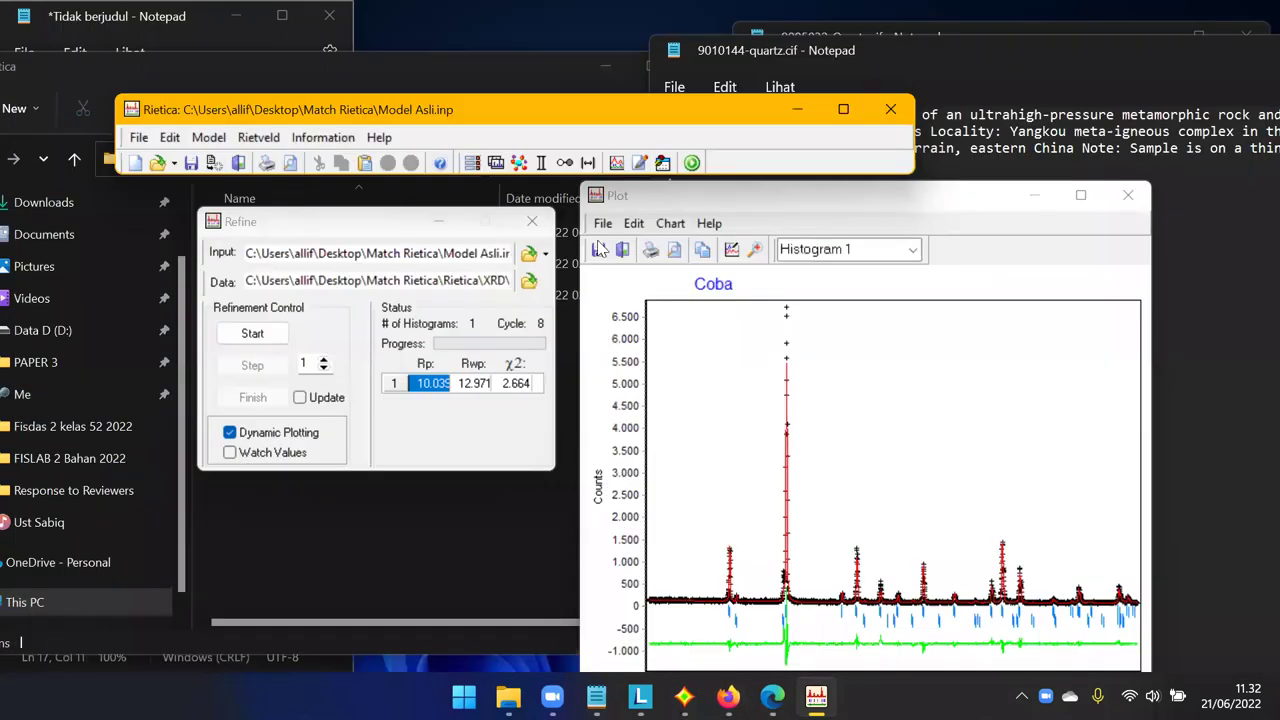
# Set the K index of the SiO2 PO HKL to match its largest-difference reflection and enable refinement of the PO value.
pyautogui.click(541, 162)
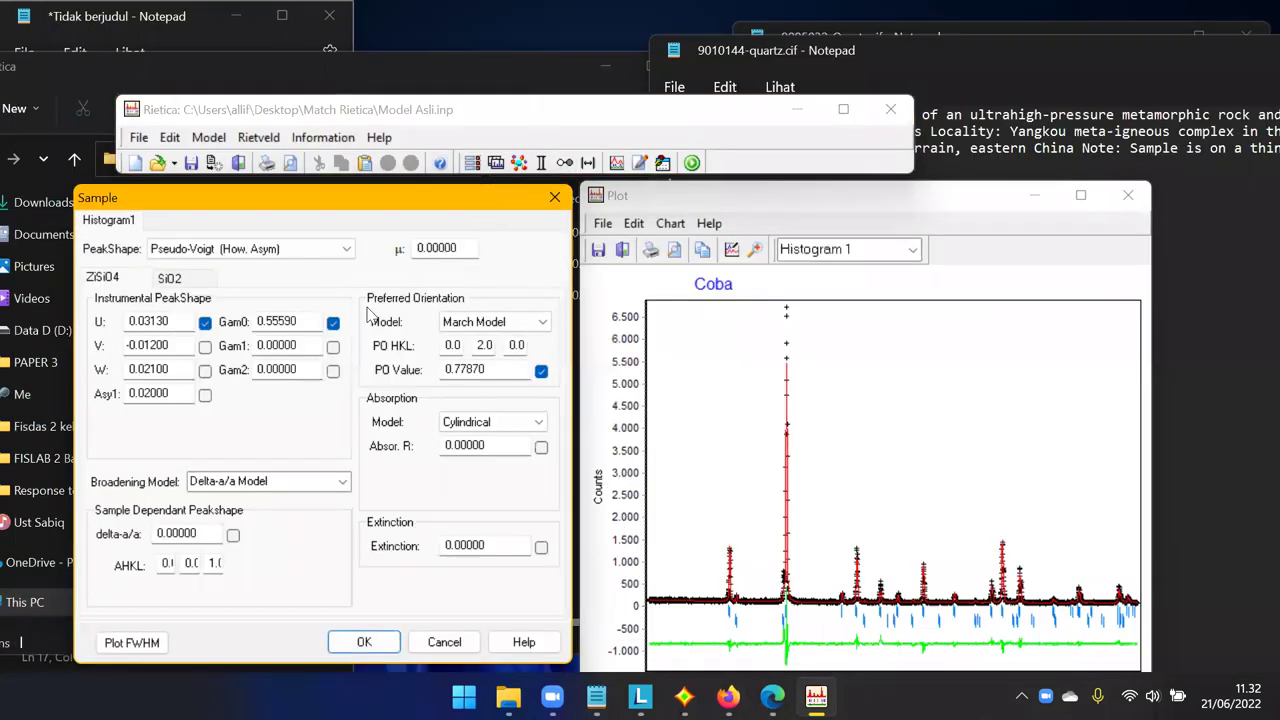
pyautogui.click(202, 280)
pyautogui.doubleClick(481, 344)
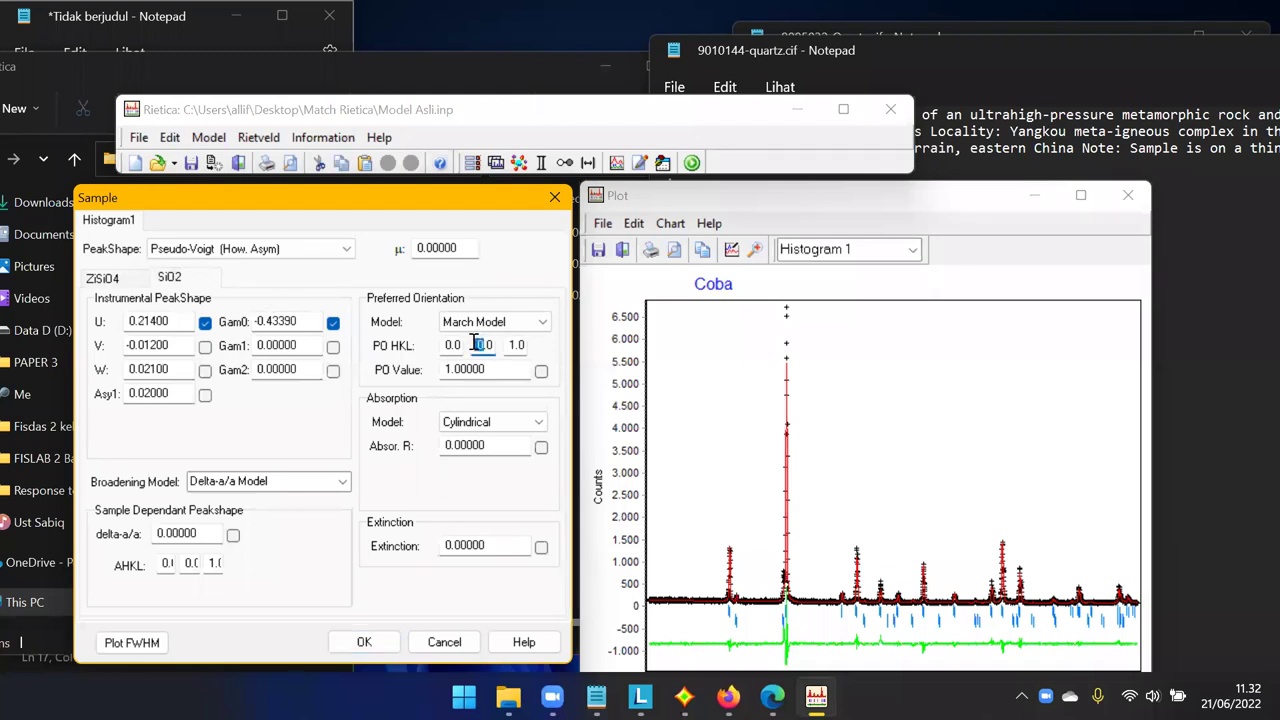
pyautogui.click(541, 371)
pyautogui.click(364, 642)
# Refine the model with the SiO2 preferred orientation released for several cycles and finish the run.
pyautogui.click(284, 334)
pyautogui.click(278, 366)
pyautogui.click(278, 366)
pyautogui.click(278, 366)
pyautogui.click(278, 366)
pyautogui.click(278, 366)
pyautogui.click(278, 366)
pyautogui.click(278, 366)
pyautogui.click(278, 366)
pyautogui.click(278, 366)
pyautogui.click(282, 400)
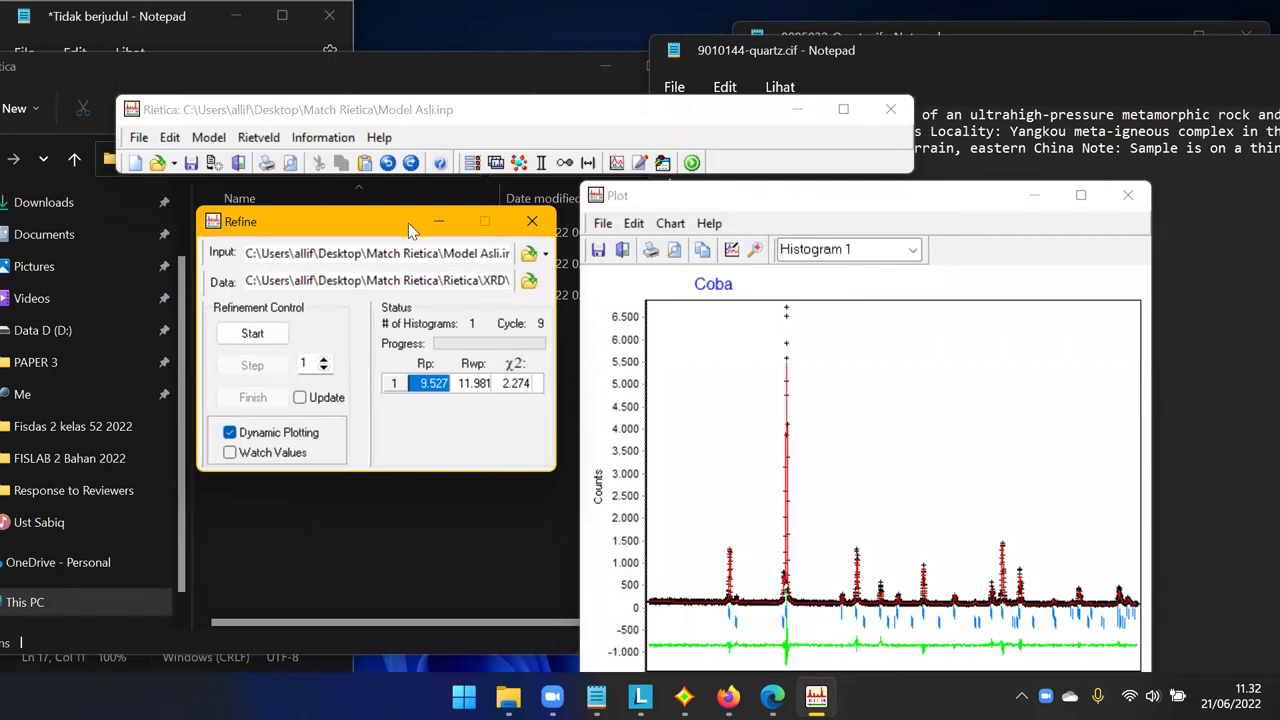
pyautogui.click(322, 137)
pyautogui.click(340, 175)
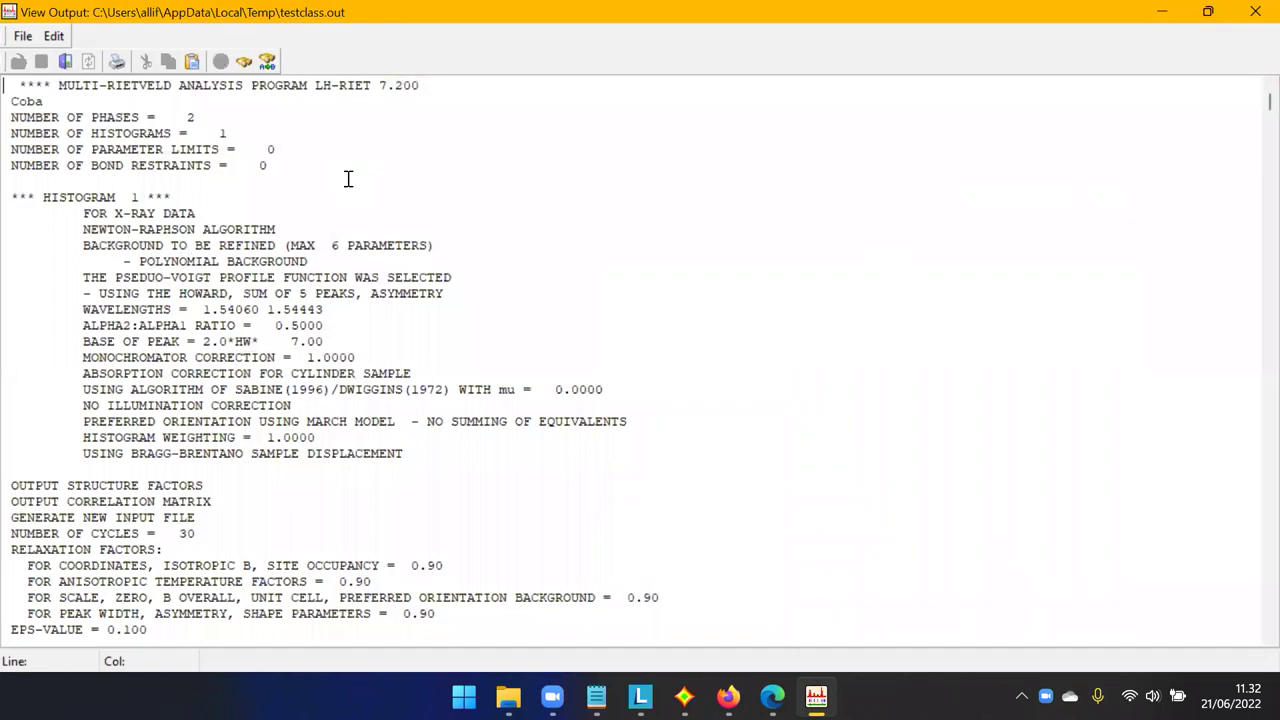
pyautogui.click(1255, 11)
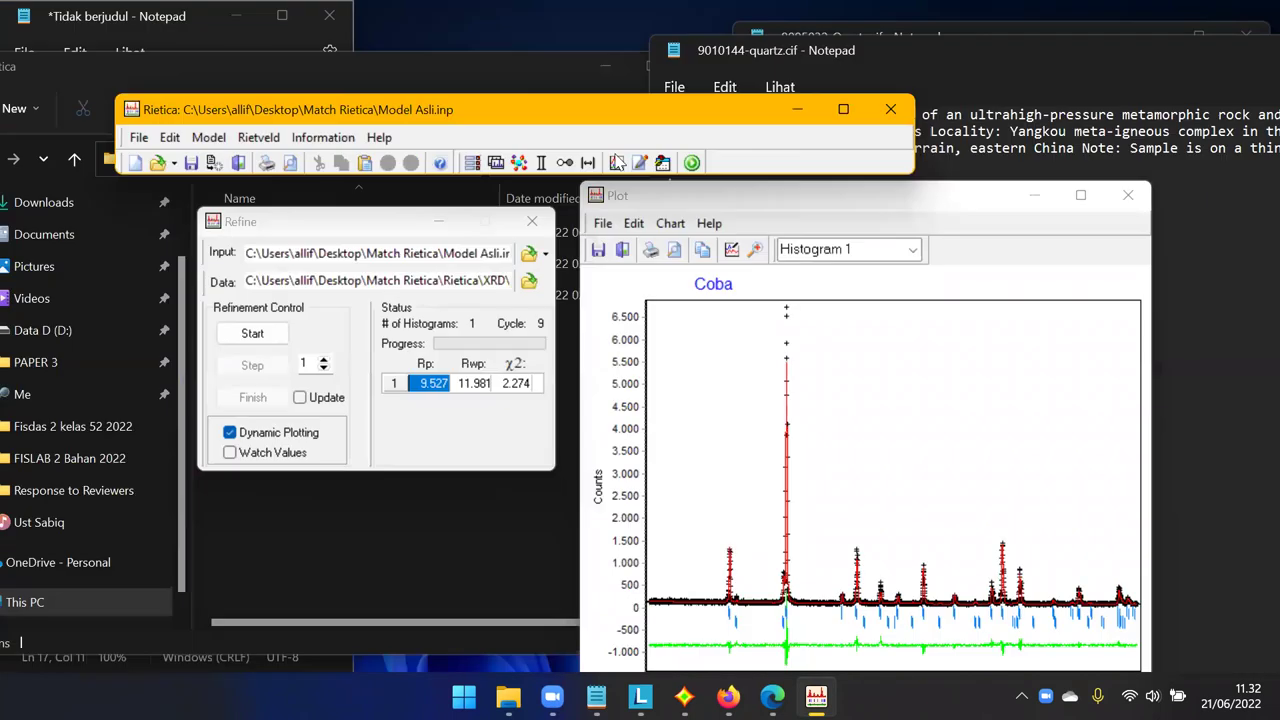
# Open the refinement output and check the second phase's derived Bragg R-factor at the end of the file.
pyautogui.click(323, 137)
pyautogui.click(352, 177)
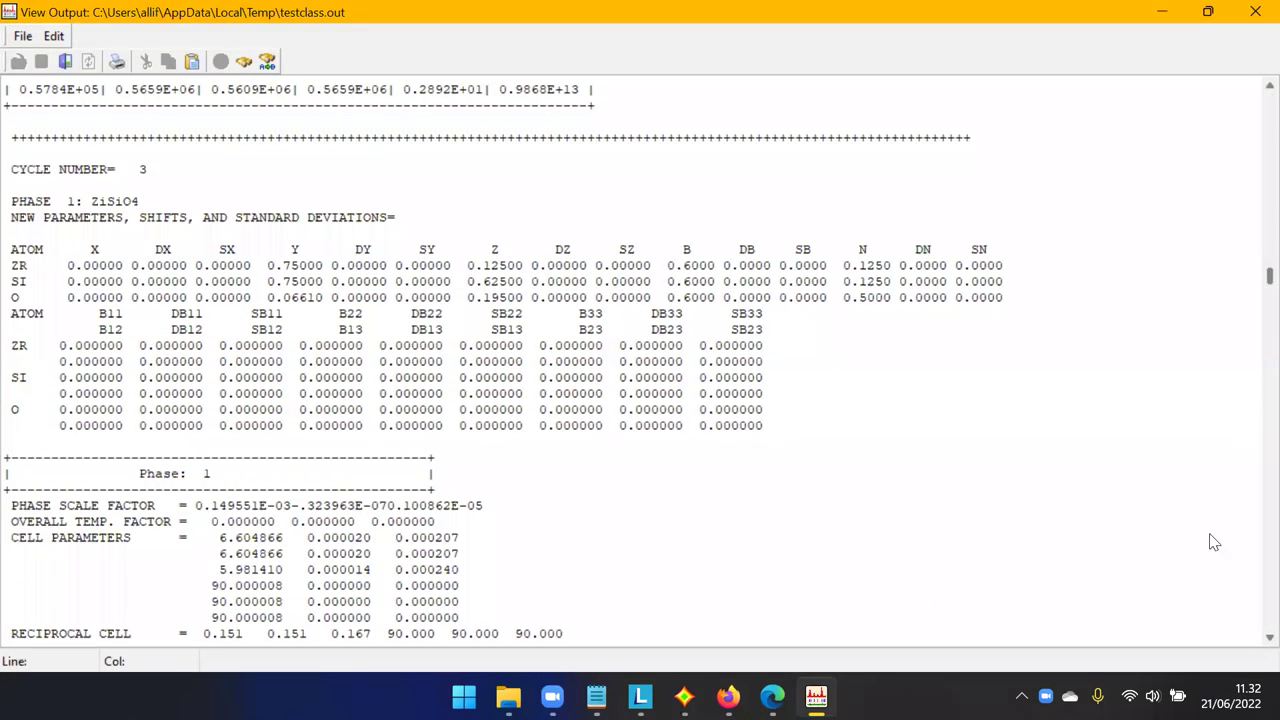
pyautogui.scroll(-5, 366, 512)
pyautogui.moveTo(1265, 106); pyautogui.dragTo(1252, 642)
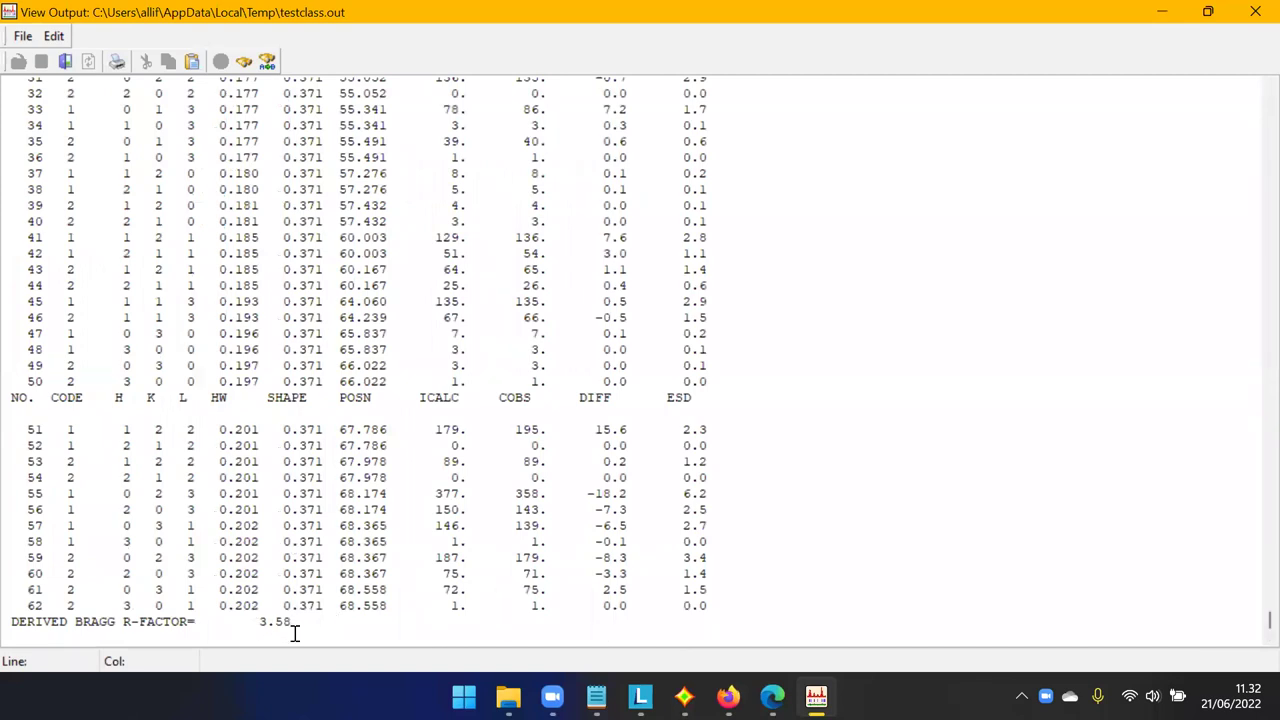
pyautogui.moveTo(295, 623); pyautogui.dragTo(258, 623)
# Check the first phase's derived Bragg R-factor and look over the differences in its reflection list.
pyautogui.scroll(18, 283, 548)
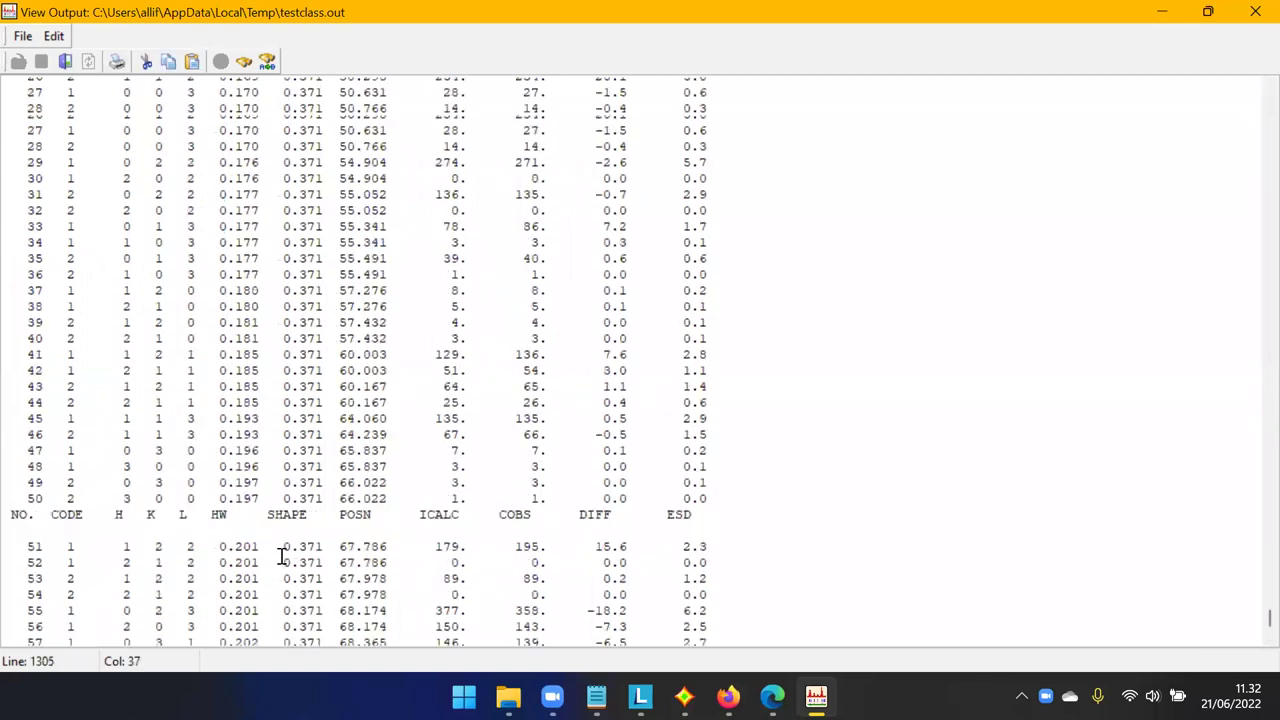
pyautogui.moveTo(295, 478); pyautogui.dragTo(263, 481)
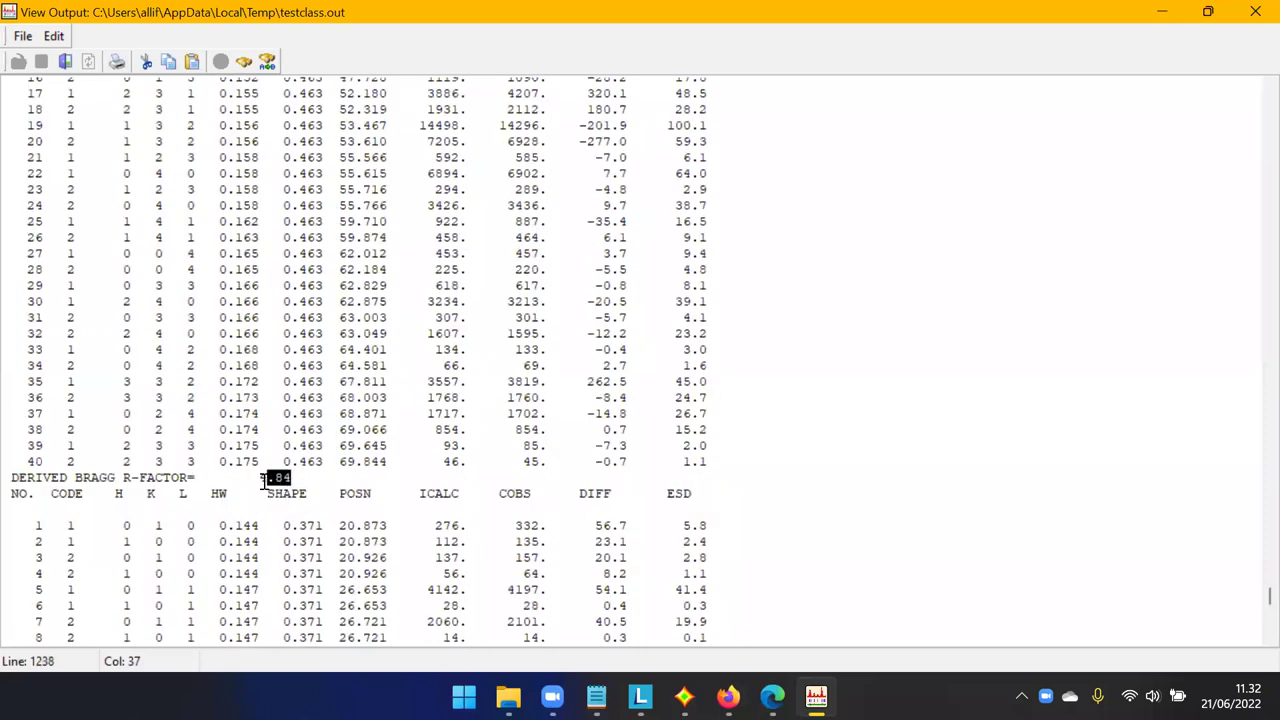
pyautogui.click(300, 497)
pyautogui.scroll(3, 400, 422)
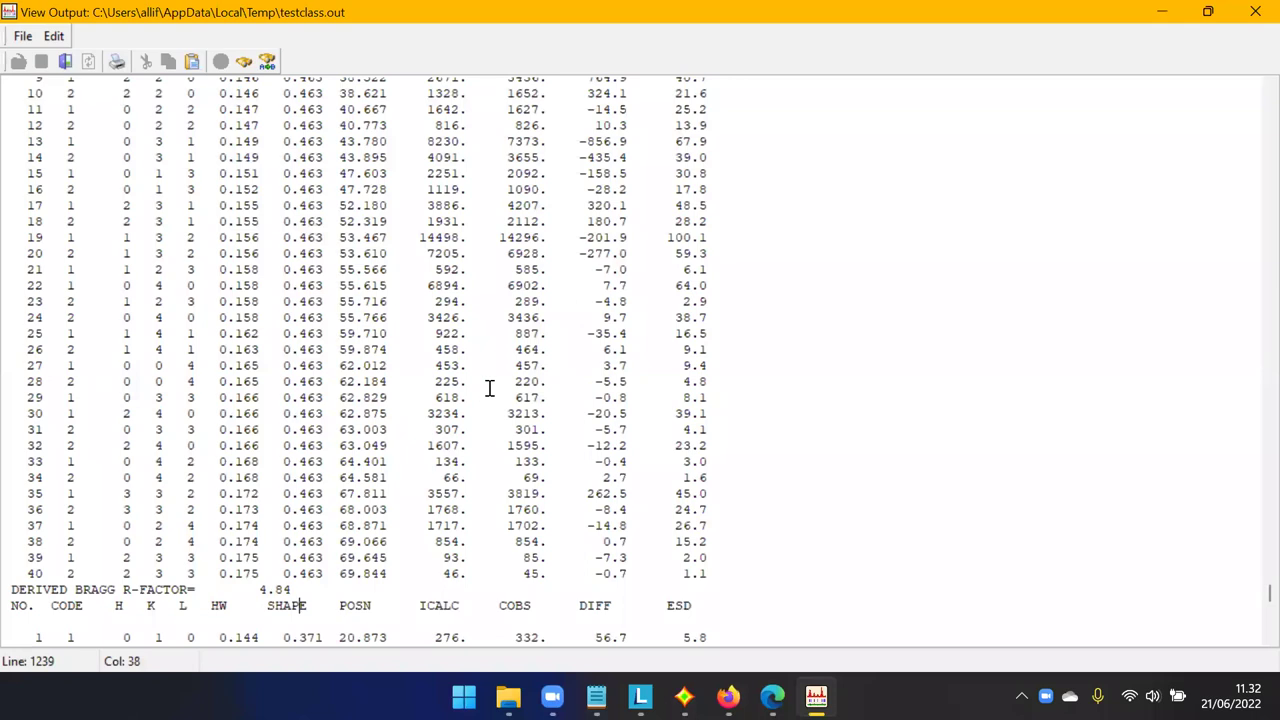
# Close the output file and shift the Plot window closer to the Refine window.
pyautogui.click(1252, 12)
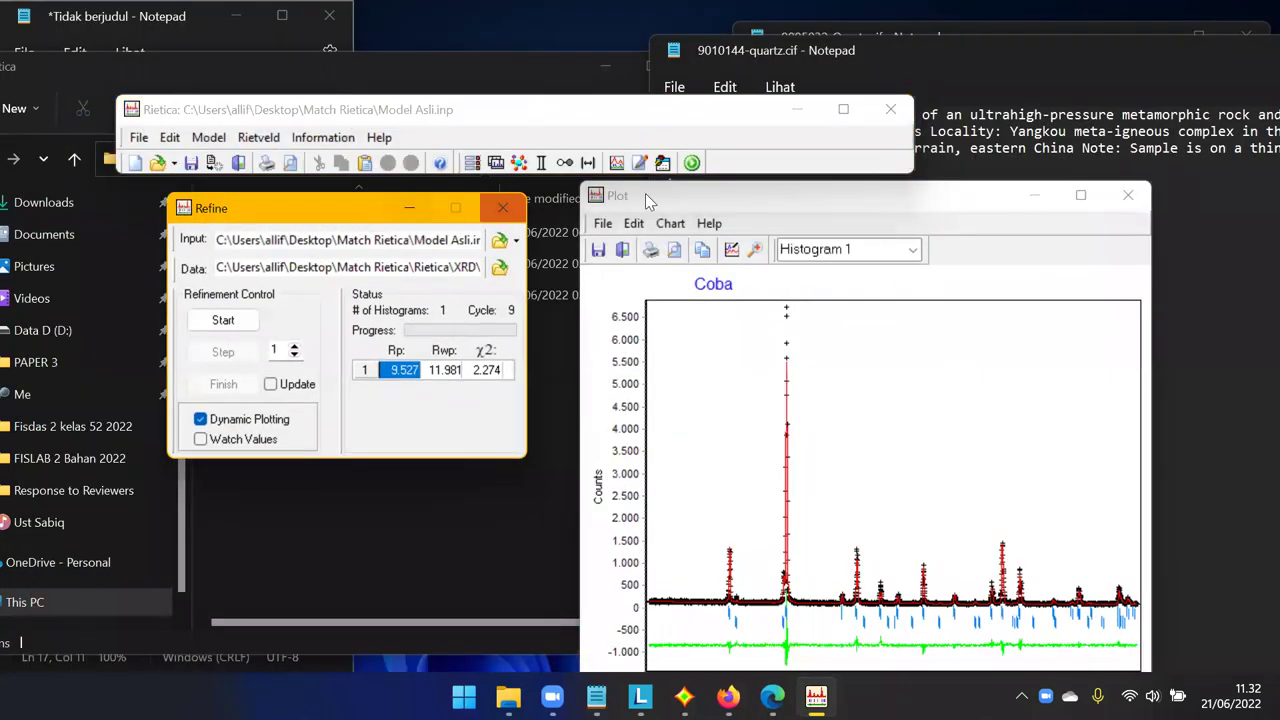
pyautogui.click(884, 197)
pyautogui.moveTo(884, 197); pyautogui.dragTo(846, 197)
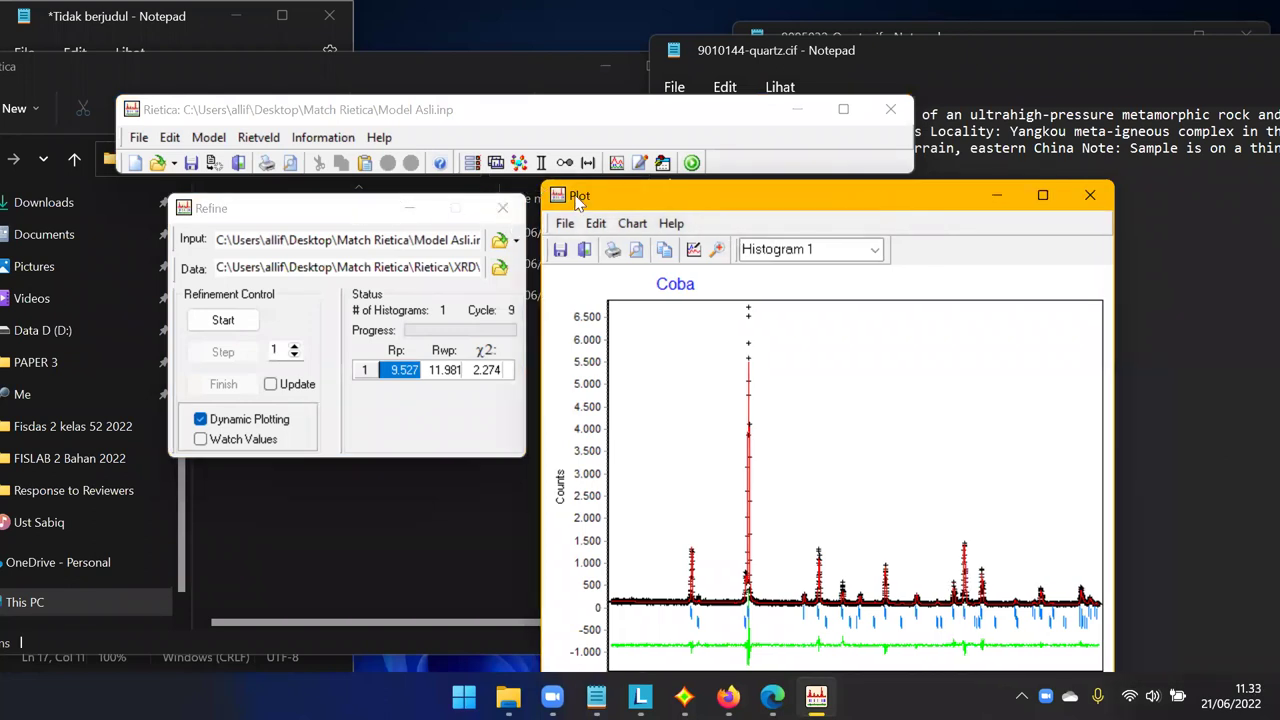
# Open the refinement output and locate the molar and weight percentages of the phases.
pyautogui.click(324, 142)
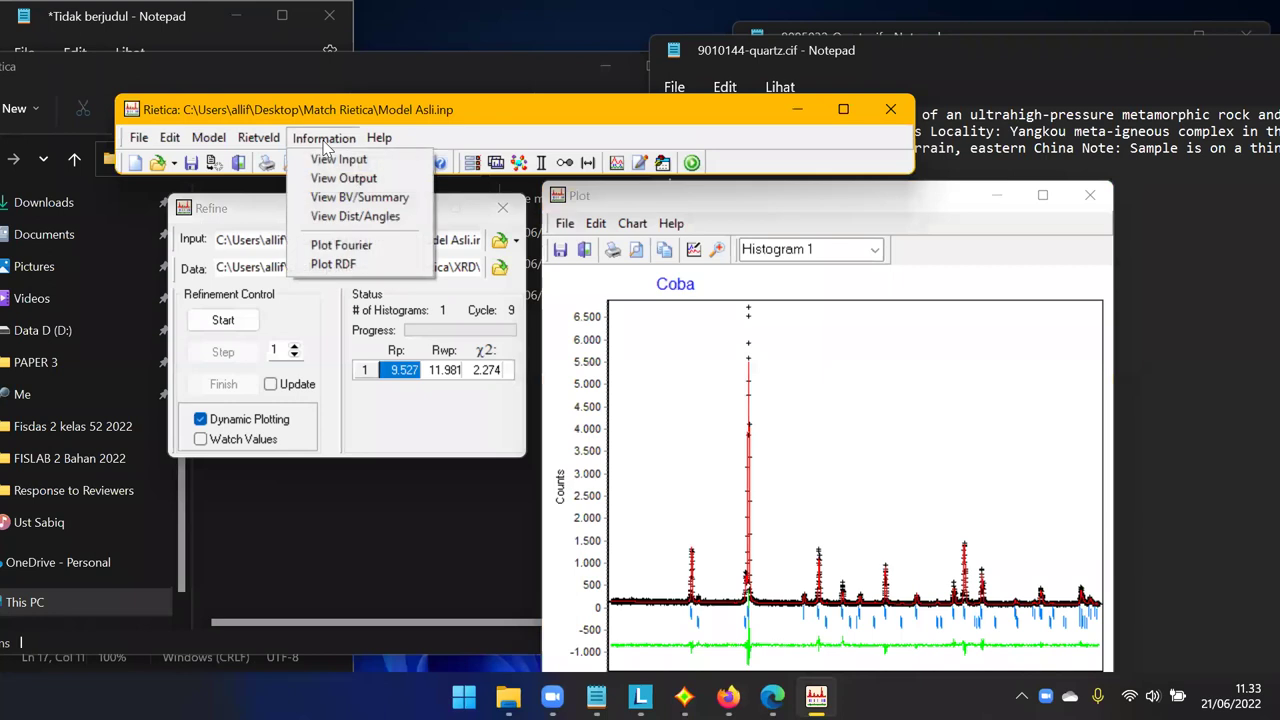
pyautogui.click(359, 184)
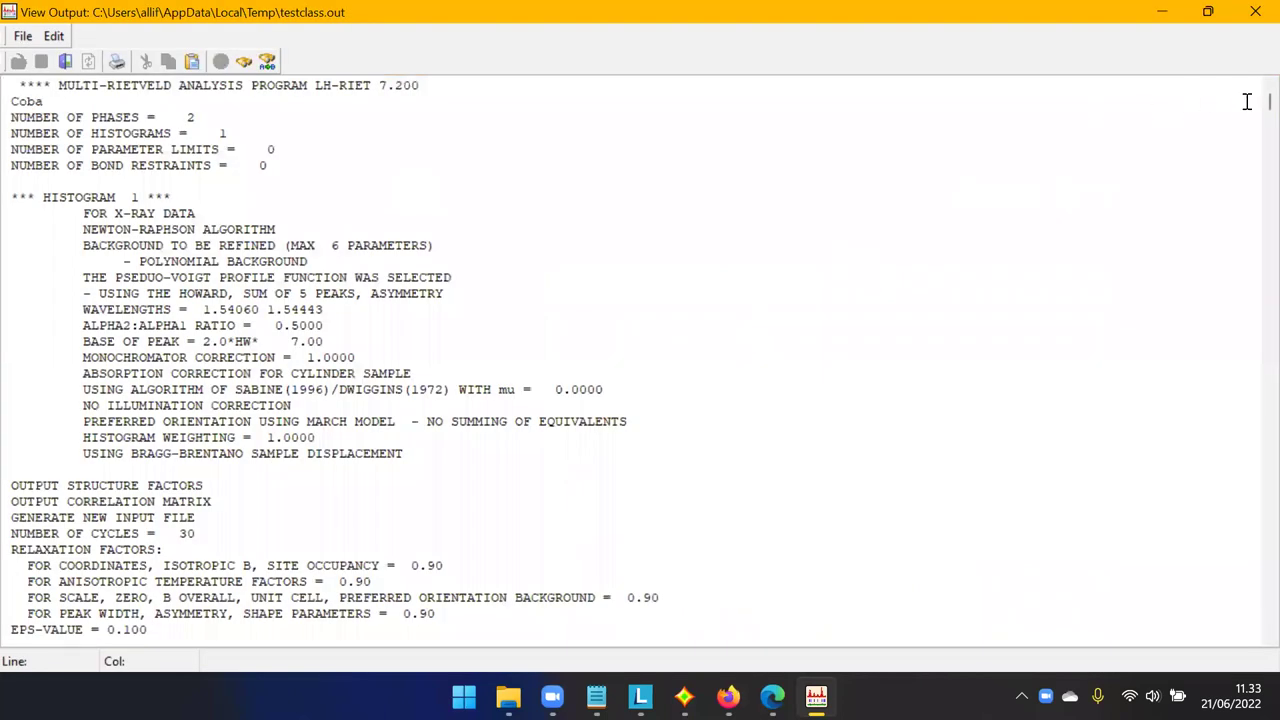
pyautogui.scroll(-10, 1253, 246)
pyautogui.scroll(-15, 1253, 246)
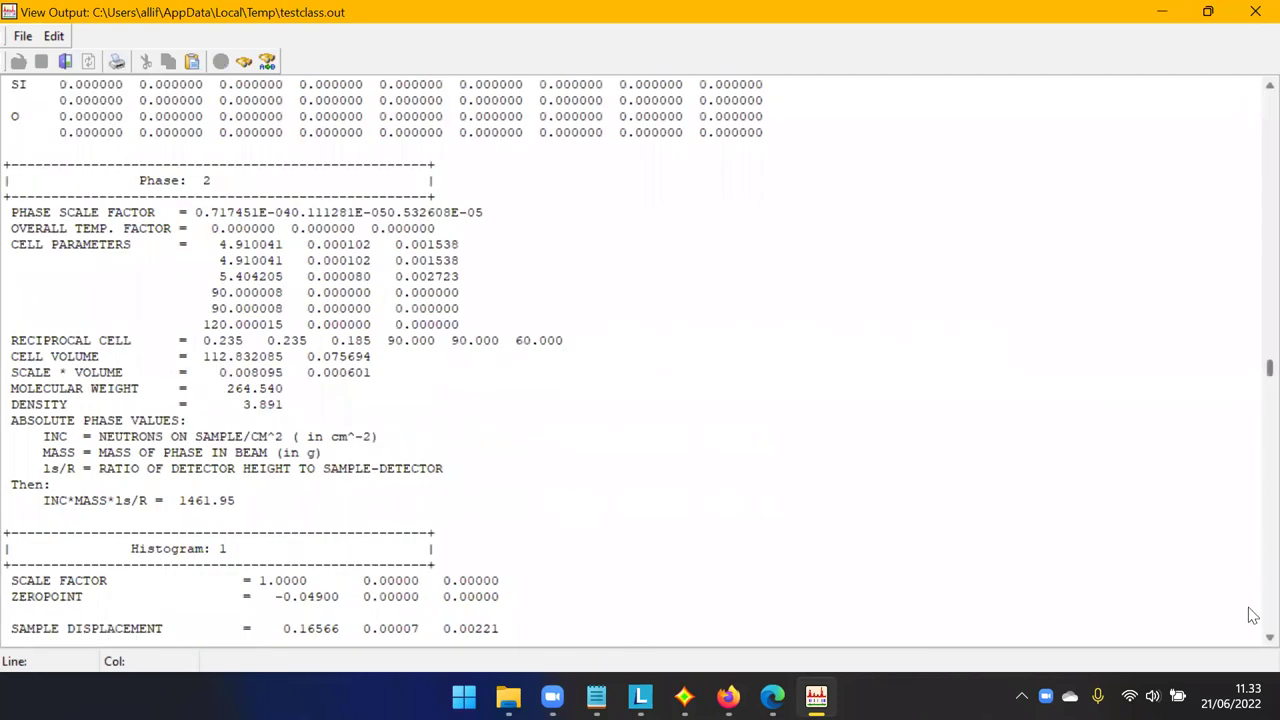
pyautogui.scroll(-15, 327, 347)
pyautogui.scroll(5, 340, 362)
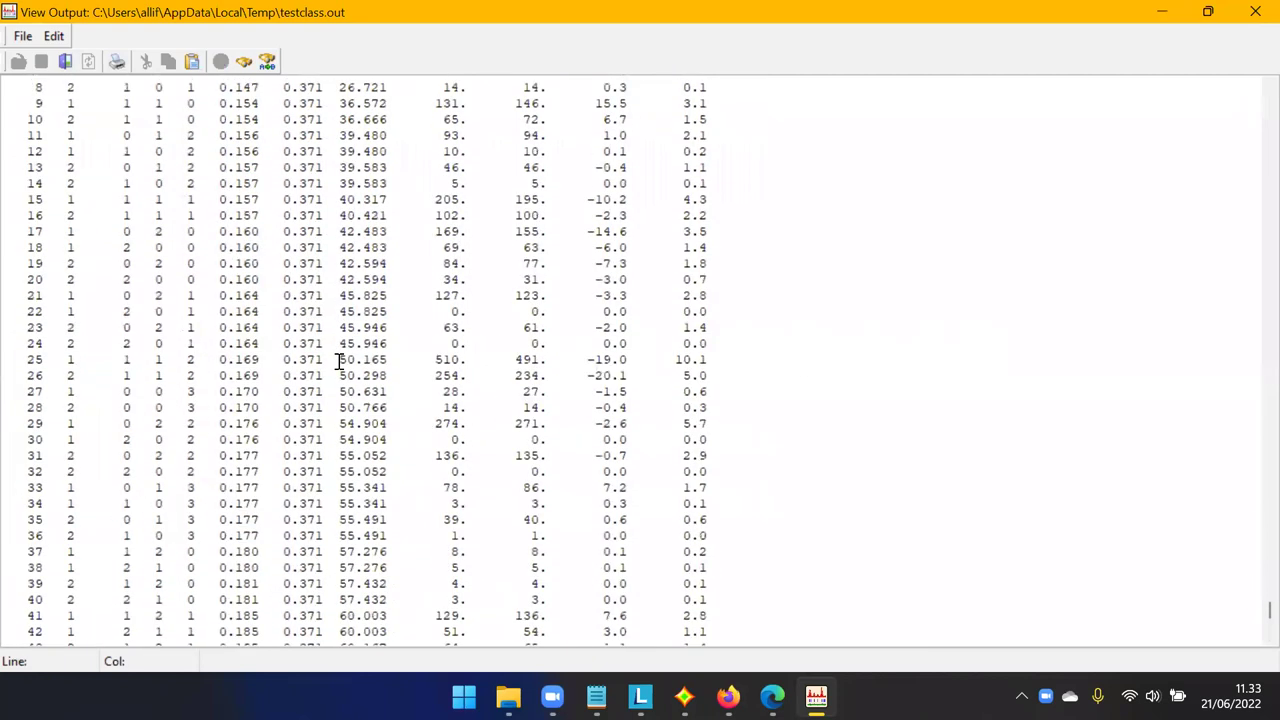
pyautogui.scroll(20, 340, 362)
pyautogui.scroll(-3, 340, 362)
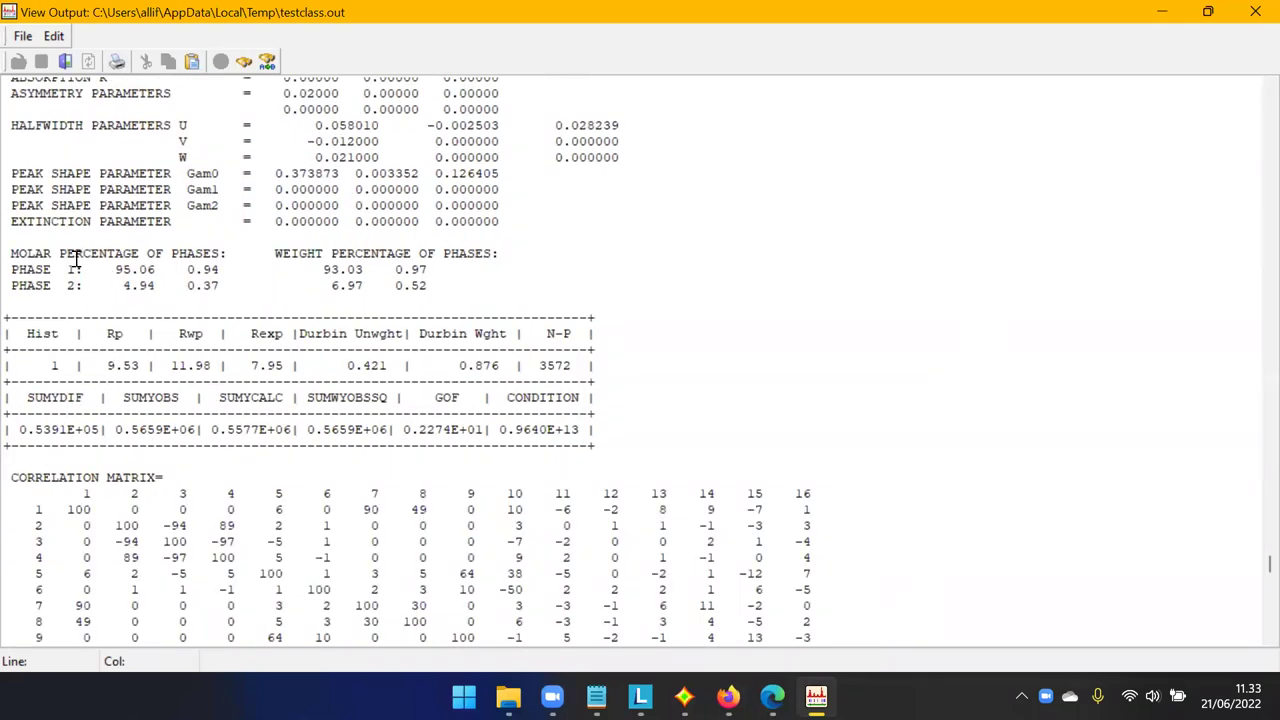
# Read the molar and weight percentages of both phases, comparing the weight values, and close the output file.
pyautogui.moveTo(67, 254); pyautogui.dragTo(116, 269)
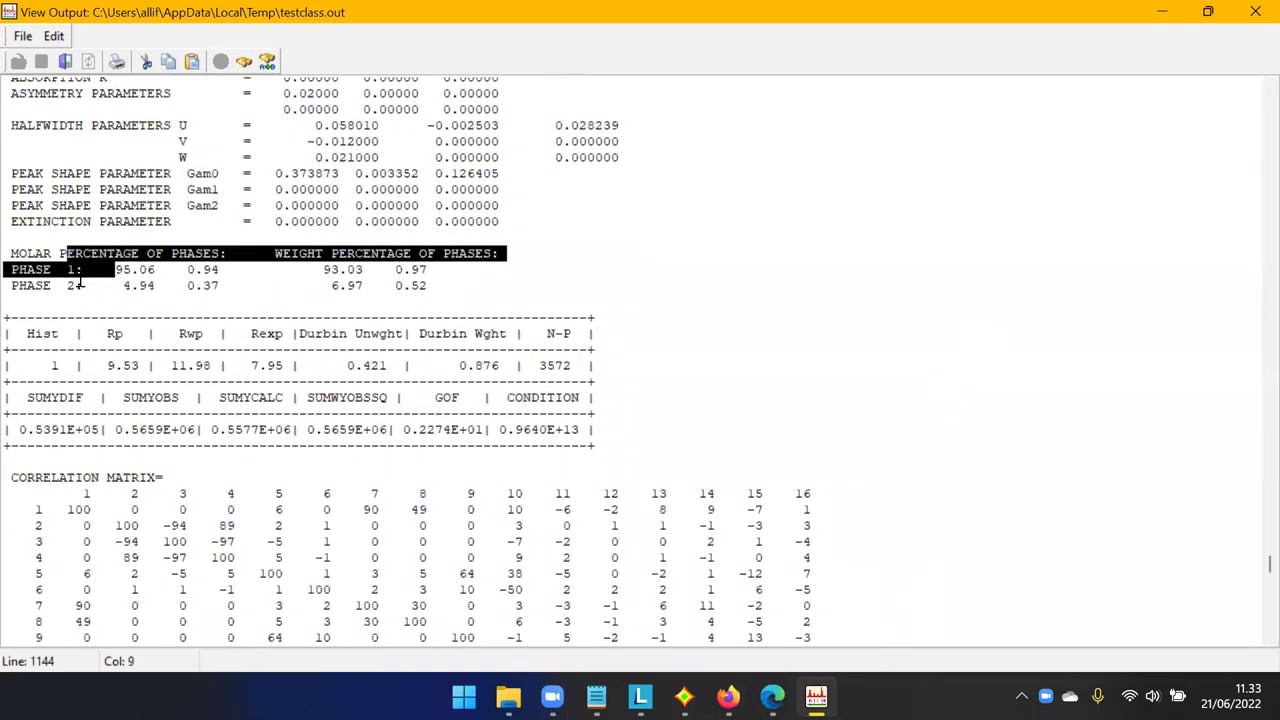
pyautogui.click(108, 270)
pyautogui.moveTo(316, 253); pyautogui.dragTo(363, 286)
pyautogui.click(366, 286)
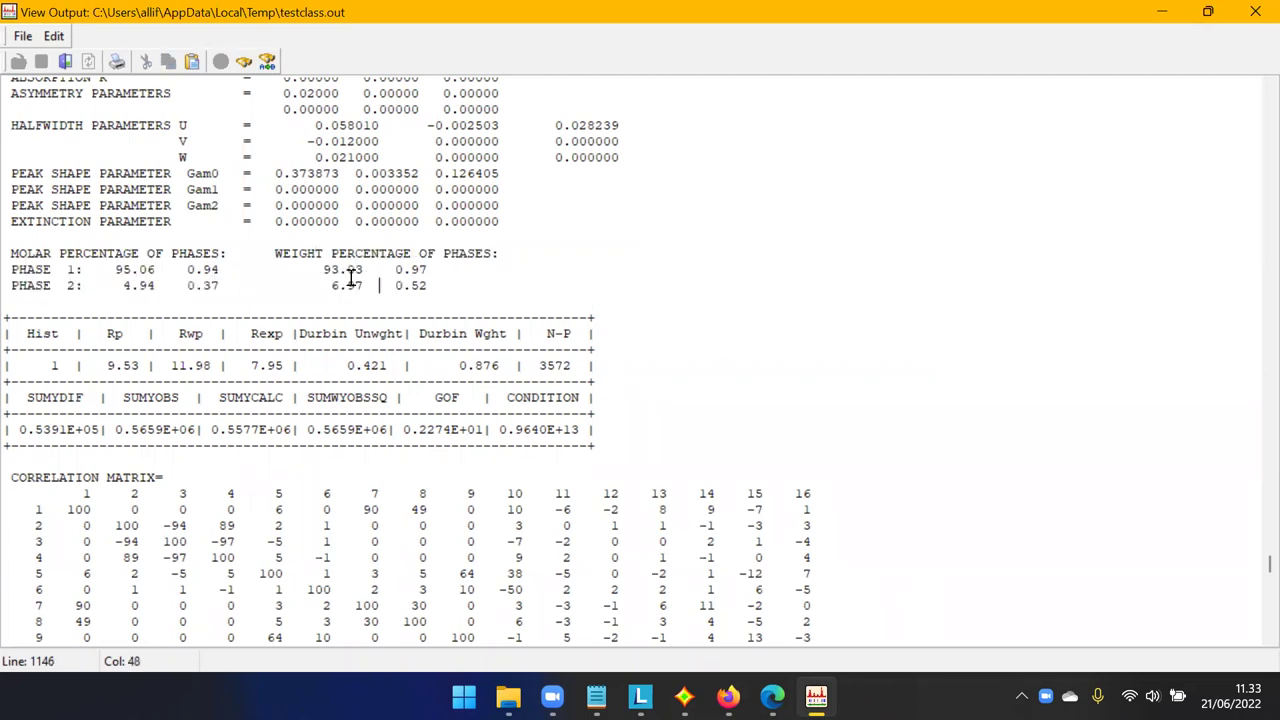
pyautogui.moveTo(320, 262); pyautogui.dragTo(358, 274)
pyautogui.click(363, 289)
pyautogui.click(1252, 16)
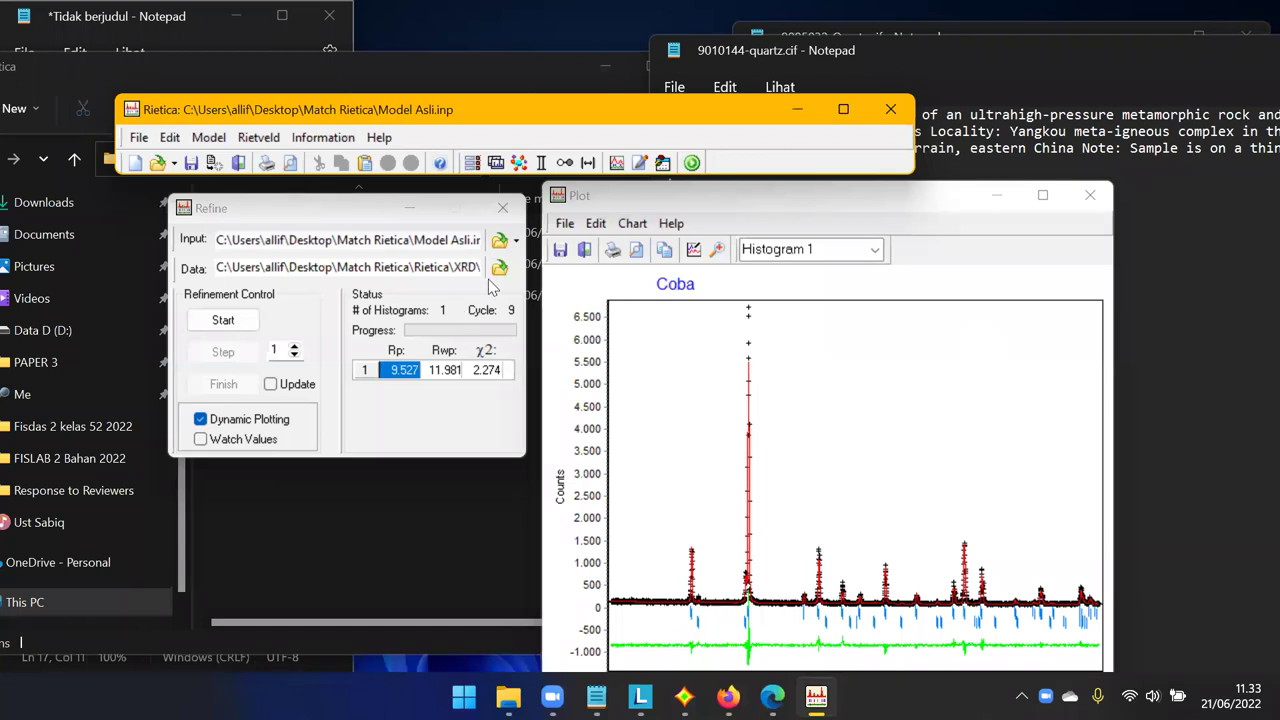
# Open the phase settings and check the refined a and c lattice parameters of the first phase.
pyautogui.click(518, 163)
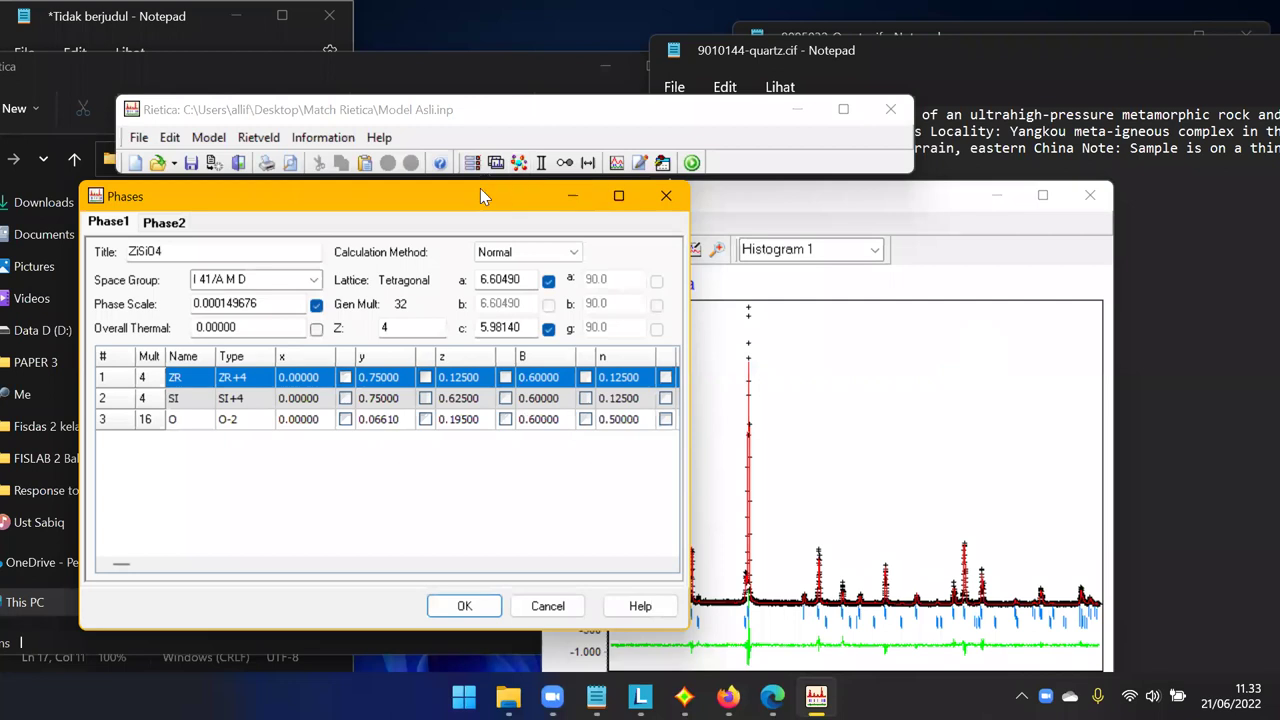
pyautogui.moveTo(473, 194); pyautogui.dragTo(514, 186)
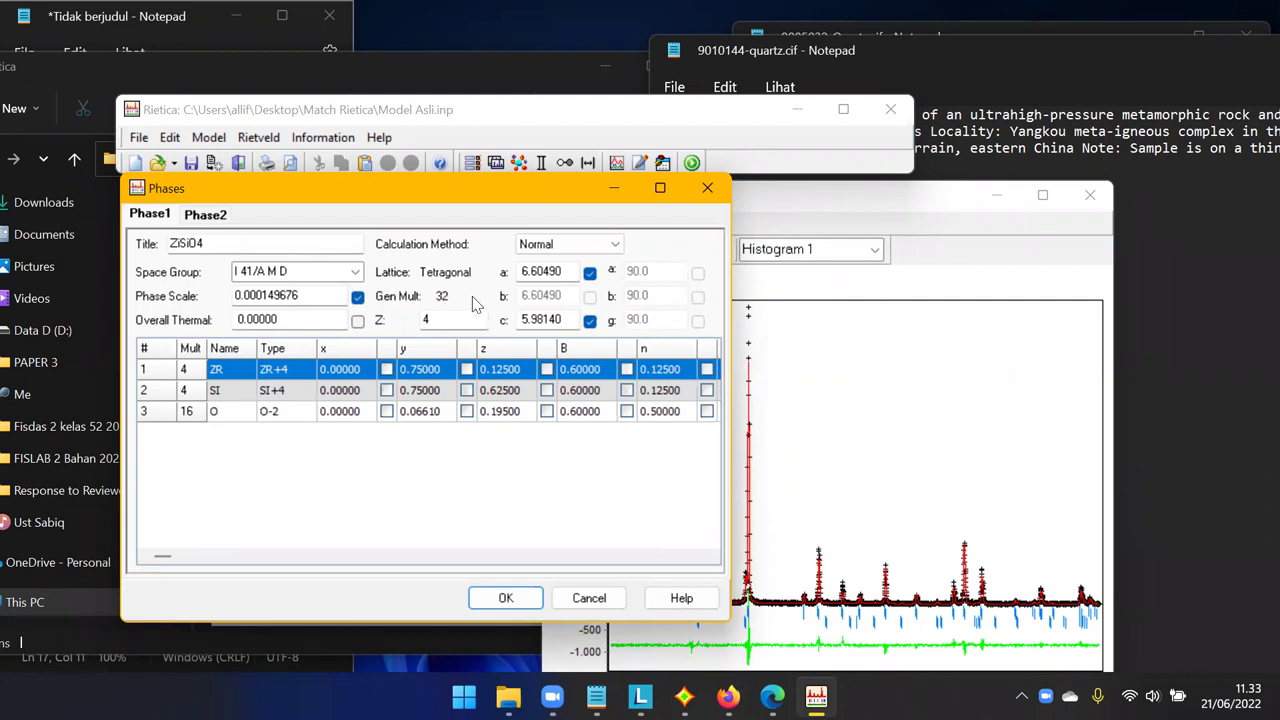
pyautogui.moveTo(566, 272); pyautogui.dragTo(520, 272)
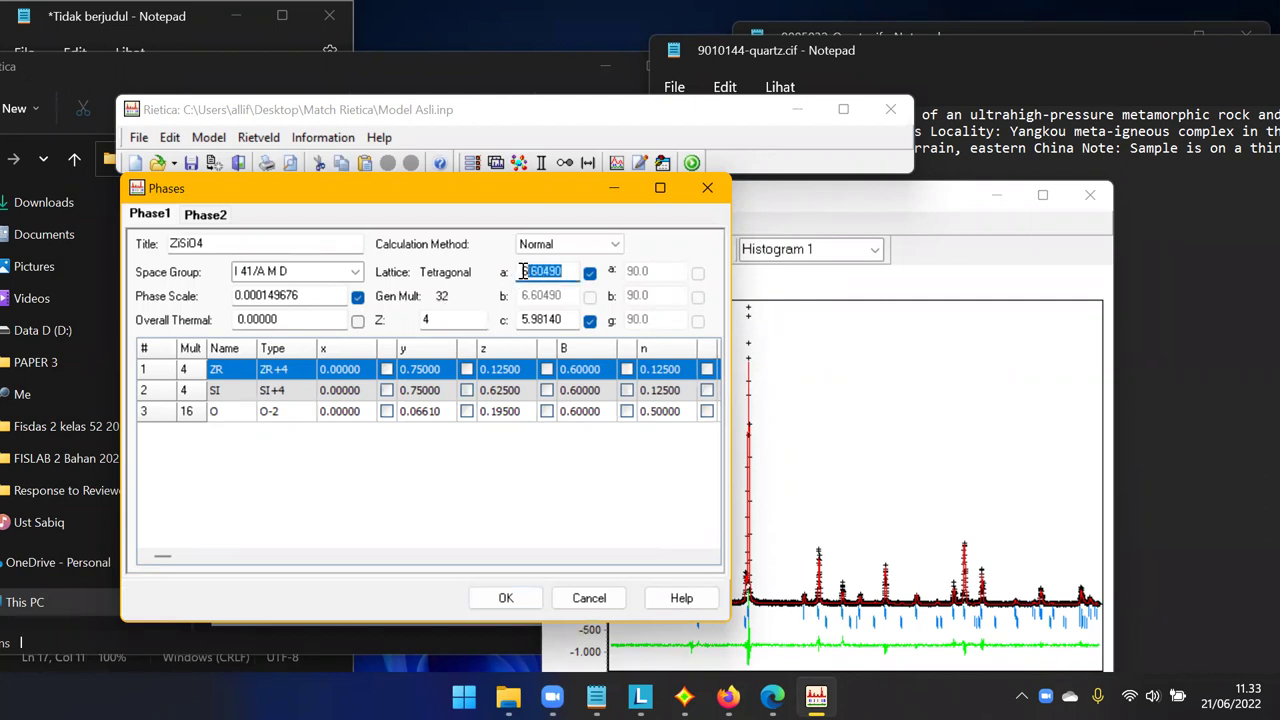
pyautogui.moveTo(563, 320); pyautogui.dragTo(522, 313)
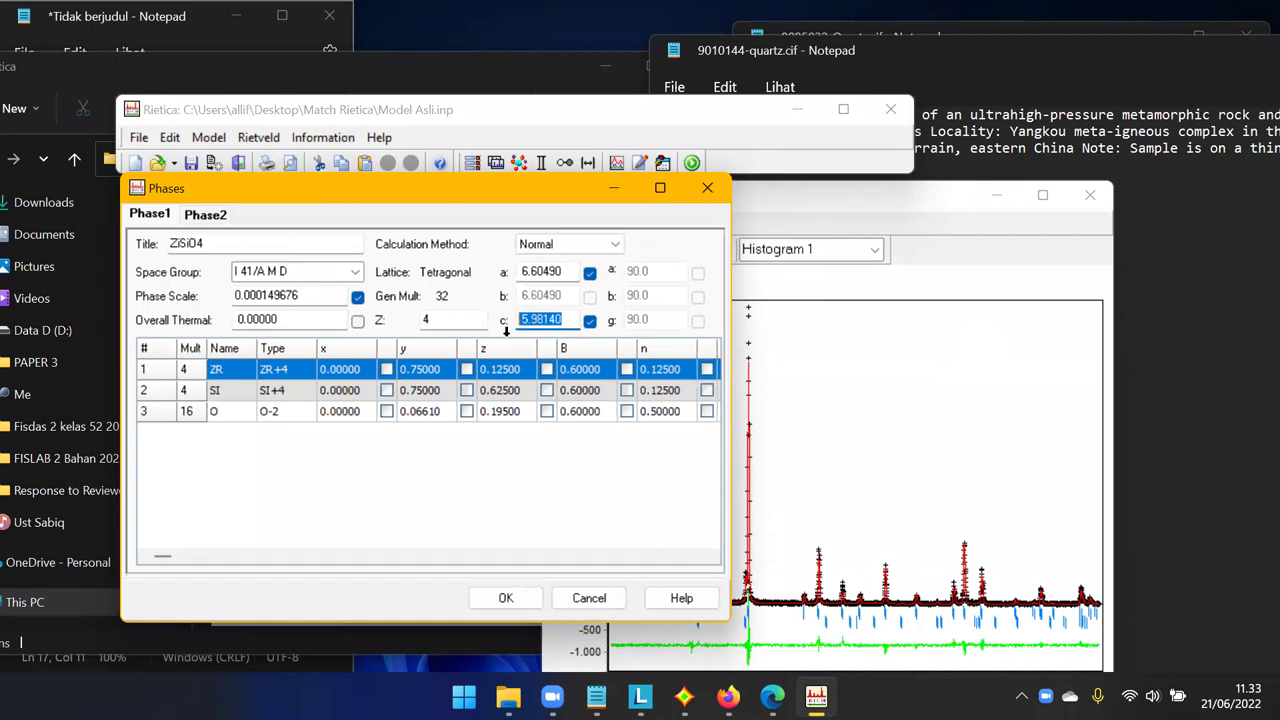
pyautogui.click(489, 475)
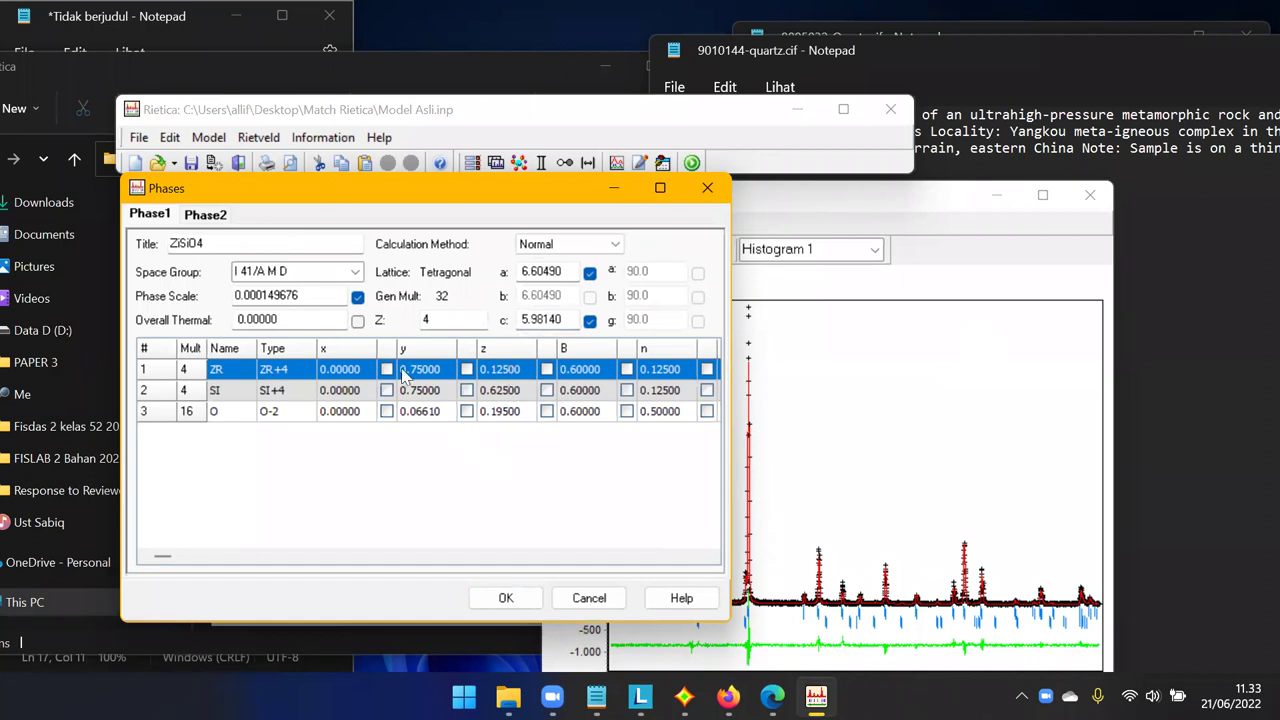
# Check the SiO2 phase's refined a and c lattice parameters, return to the first phase and close the phase settings.
pyautogui.click(222, 215)
pyautogui.moveTo(566, 272); pyautogui.dragTo(520, 272)
pyautogui.moveTo(561, 318); pyautogui.dragTo(525, 316)
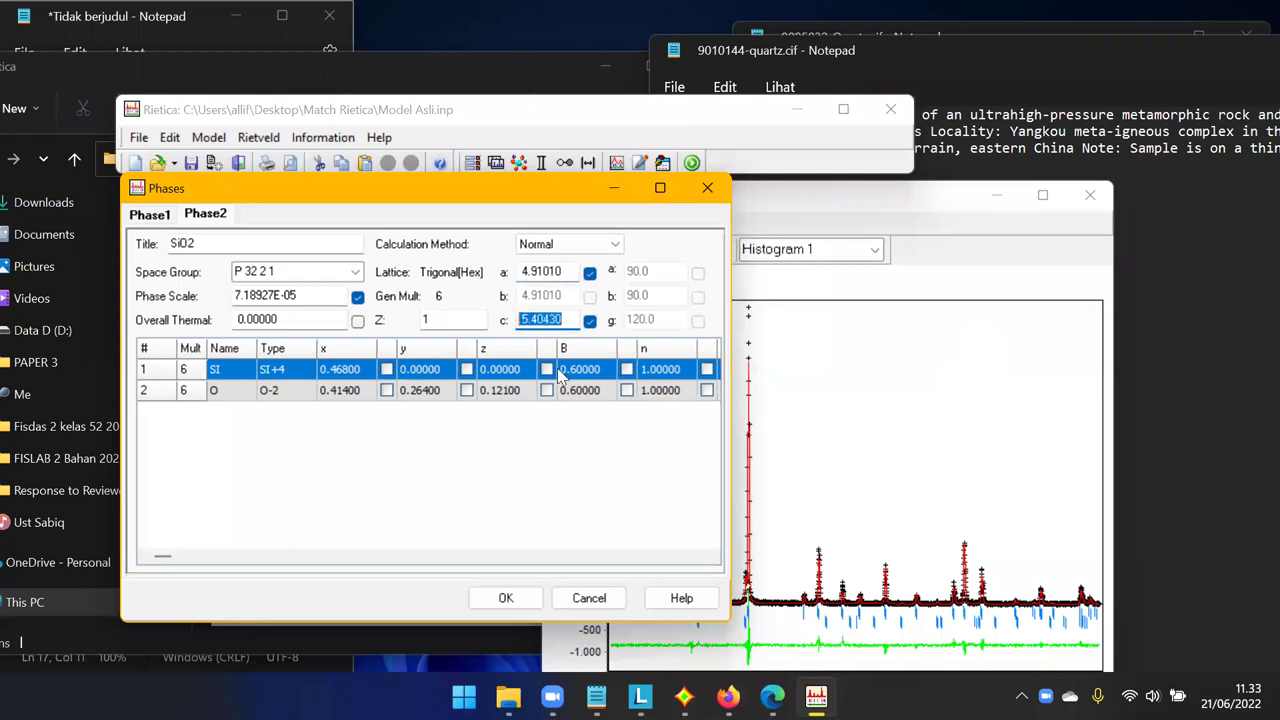
pyautogui.click(510, 474)
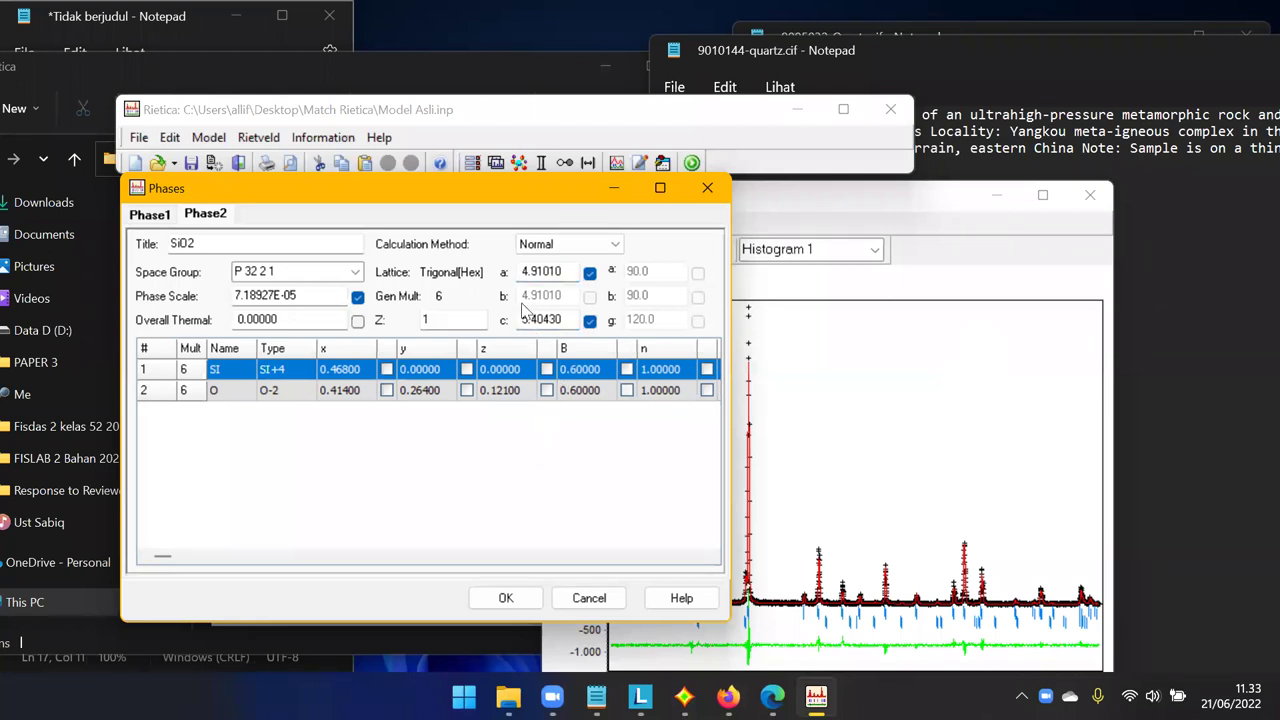
pyautogui.moveTo(472, 193); pyautogui.dragTo(482, 199)
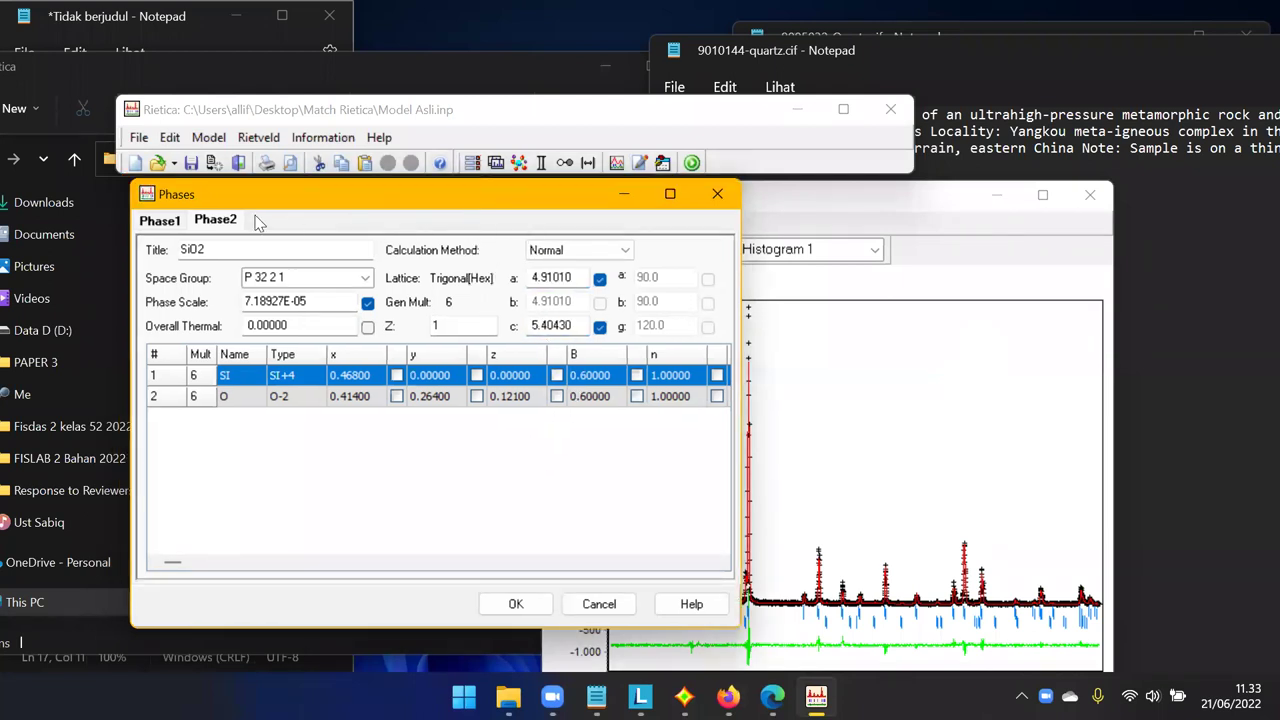
pyautogui.click(162, 221)
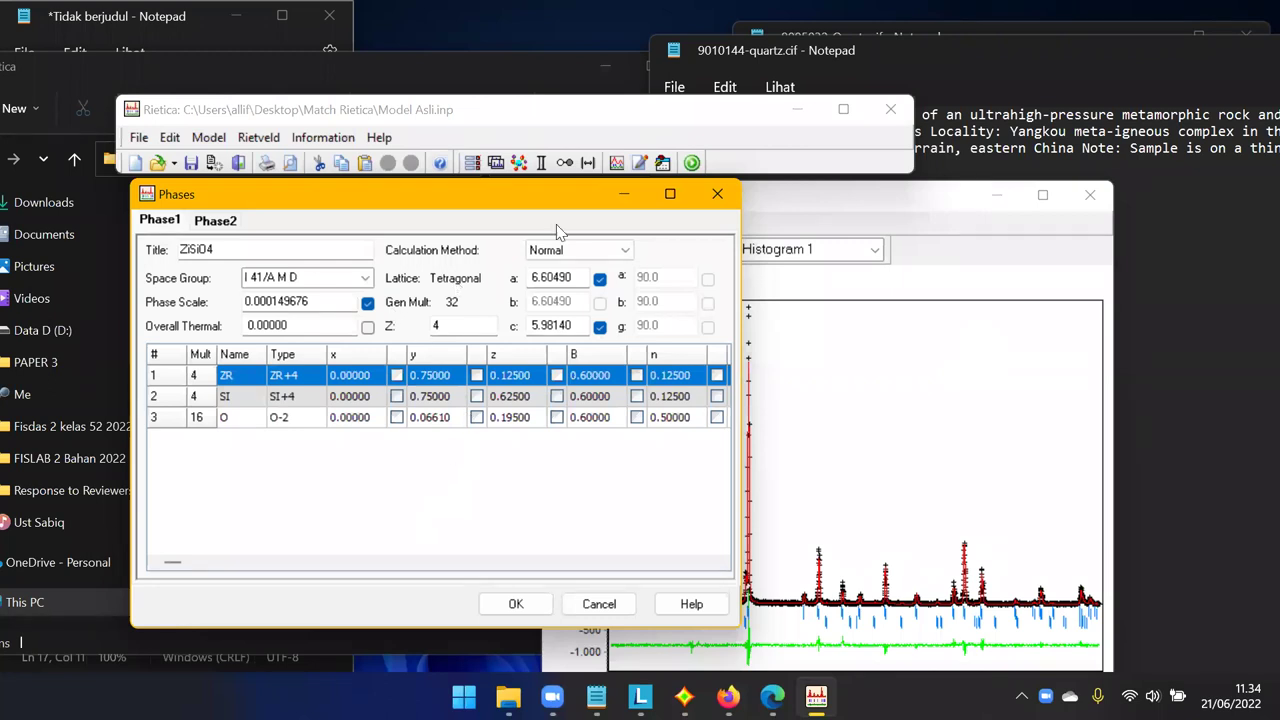
pyautogui.click(718, 192)
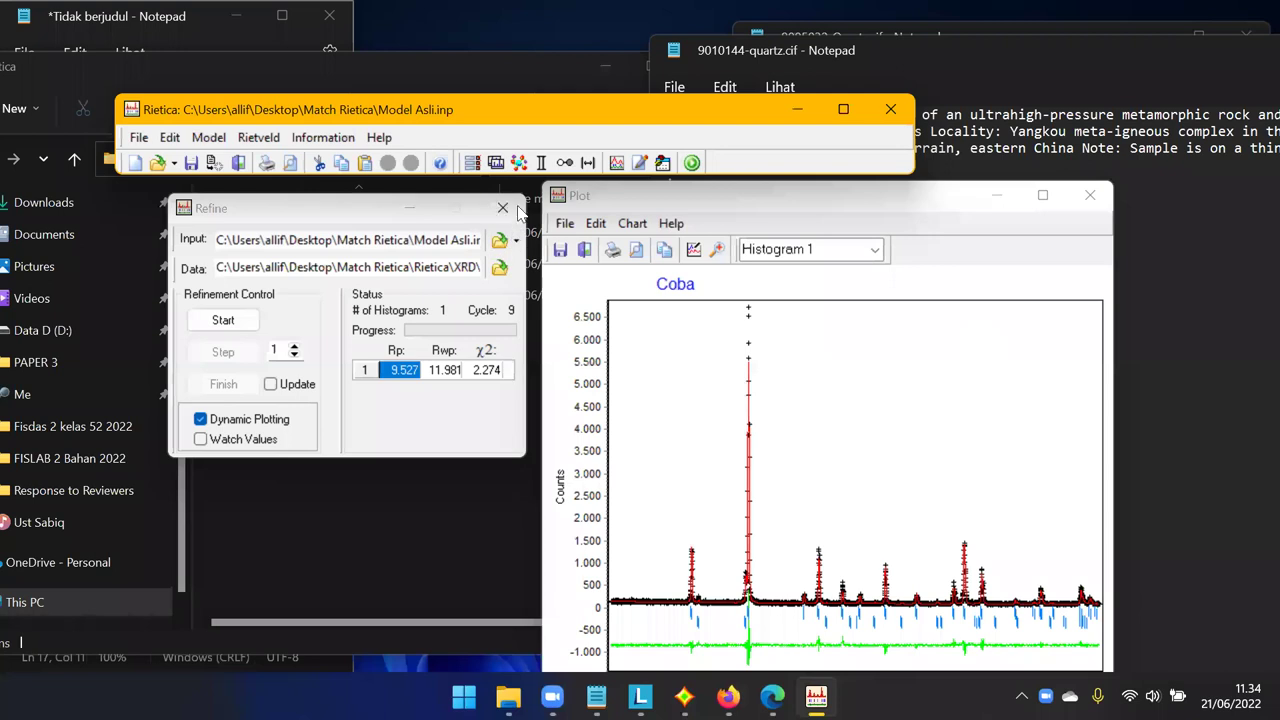
# Reopen the phase settings, compare the atom tables of the SiO2 and first phases, and close them.
pyautogui.click(519, 163)
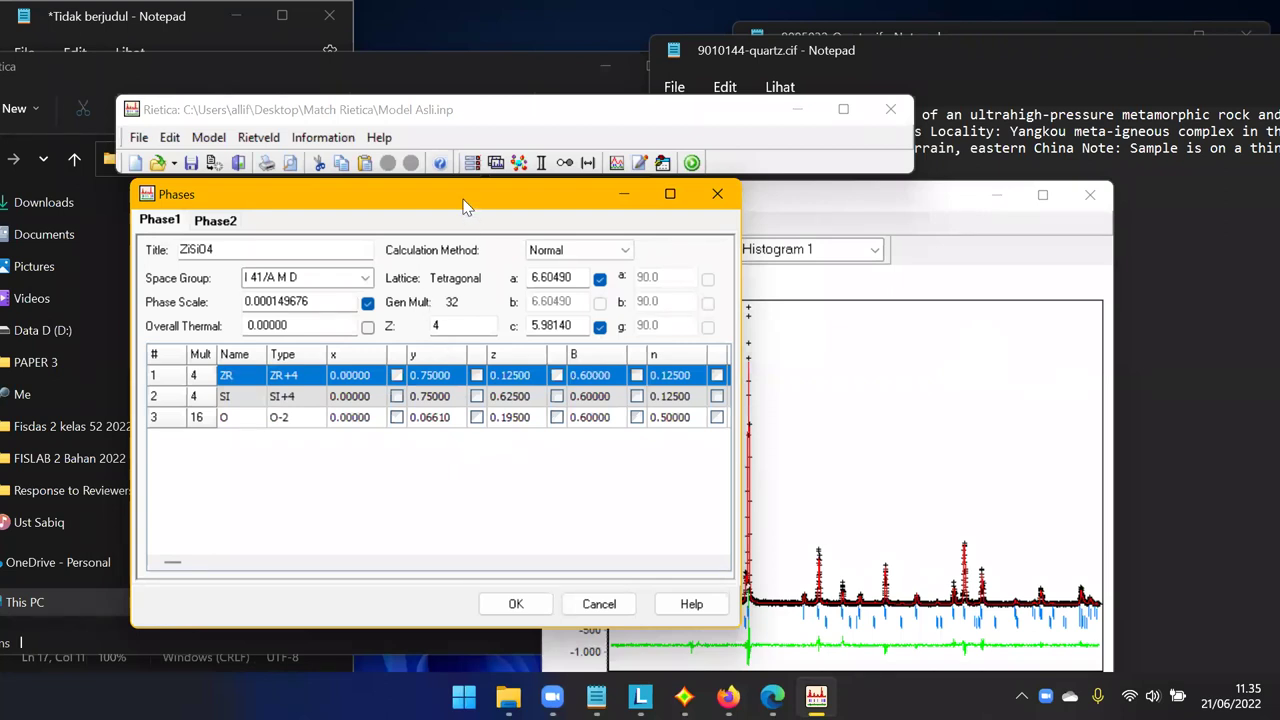
pyautogui.moveTo(463, 199); pyautogui.dragTo(446, 193)
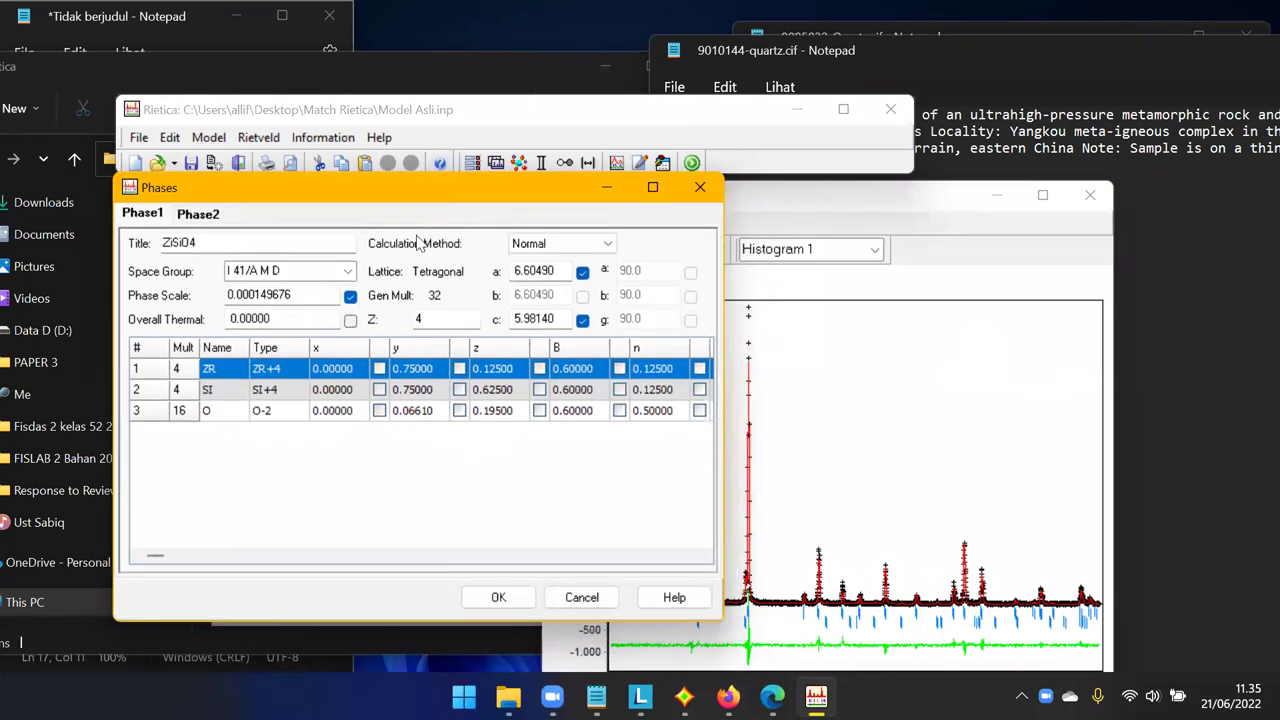
pyautogui.click(197, 216)
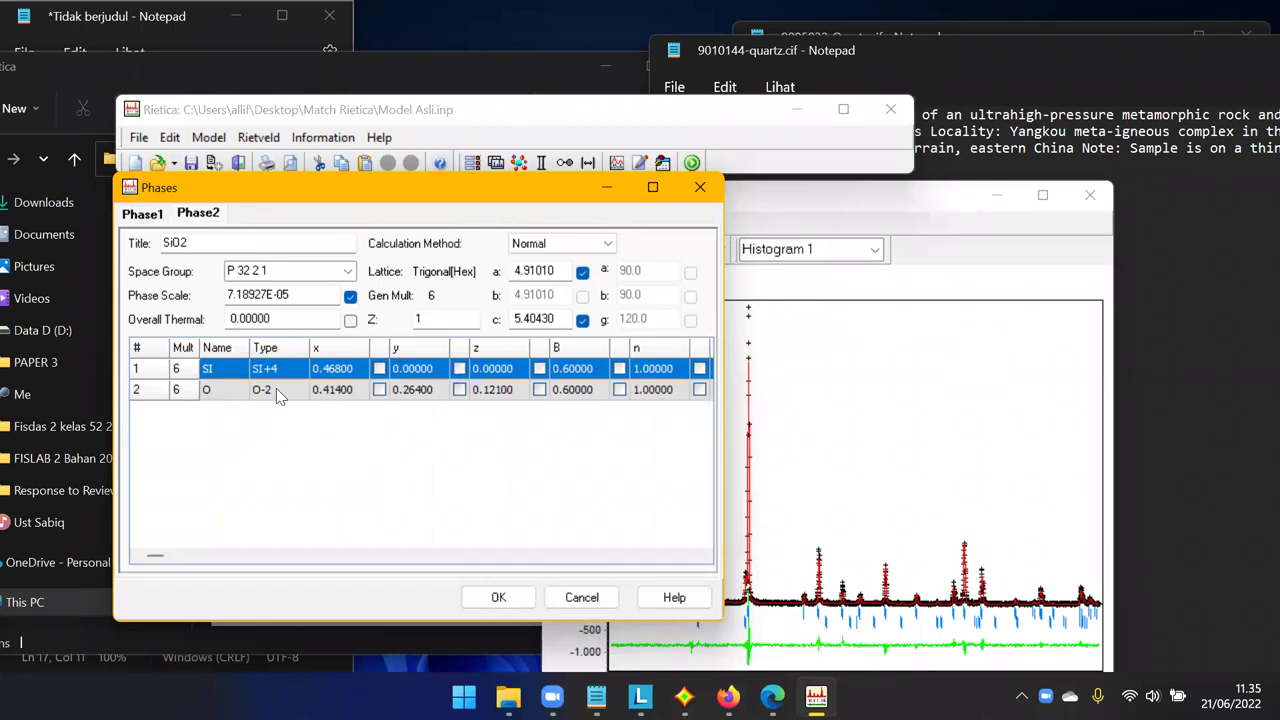
pyautogui.click(155, 216)
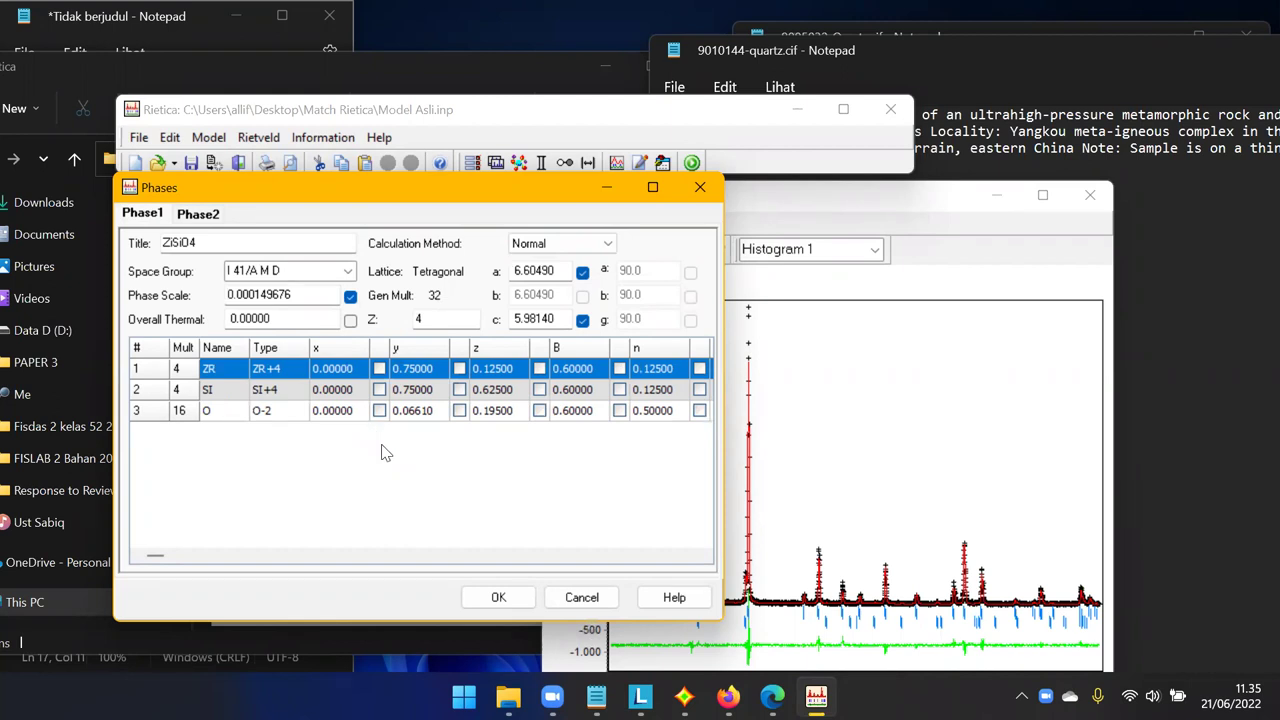
pyautogui.click(704, 189)
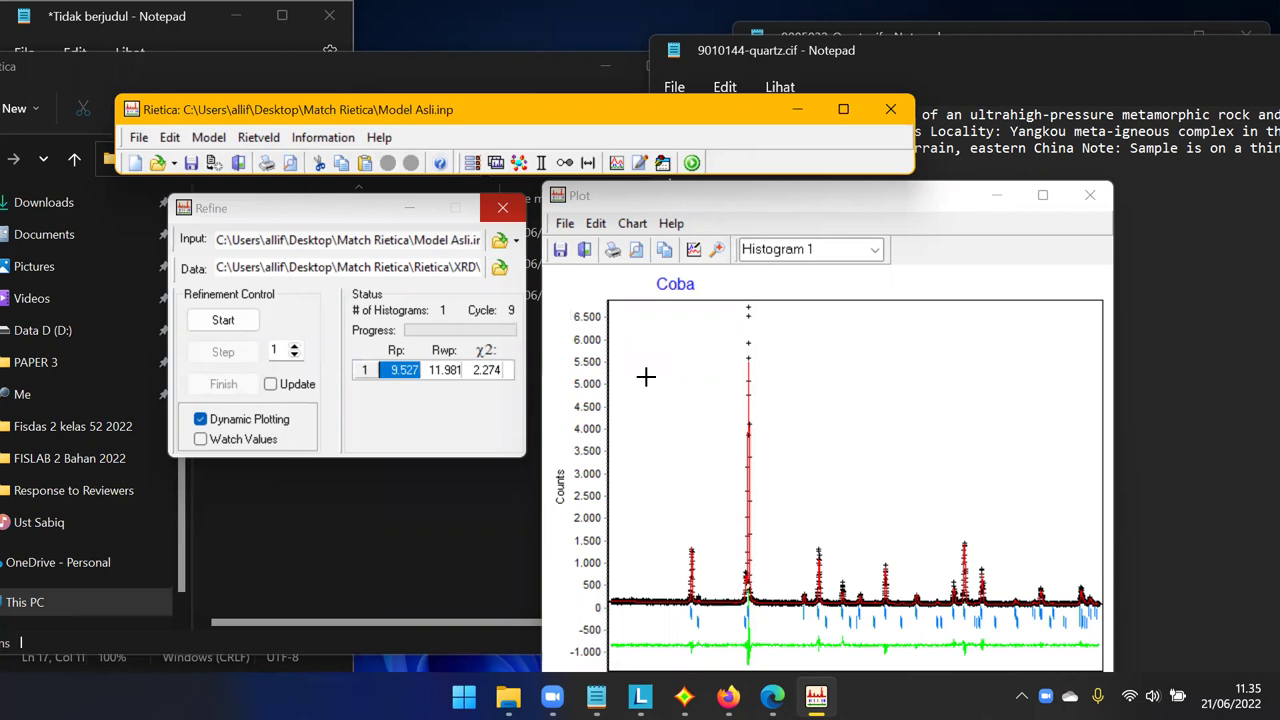
# Bring up the first phase's atom table again and inspect the y coordinate of its SI atom.
pyautogui.click(520, 166)
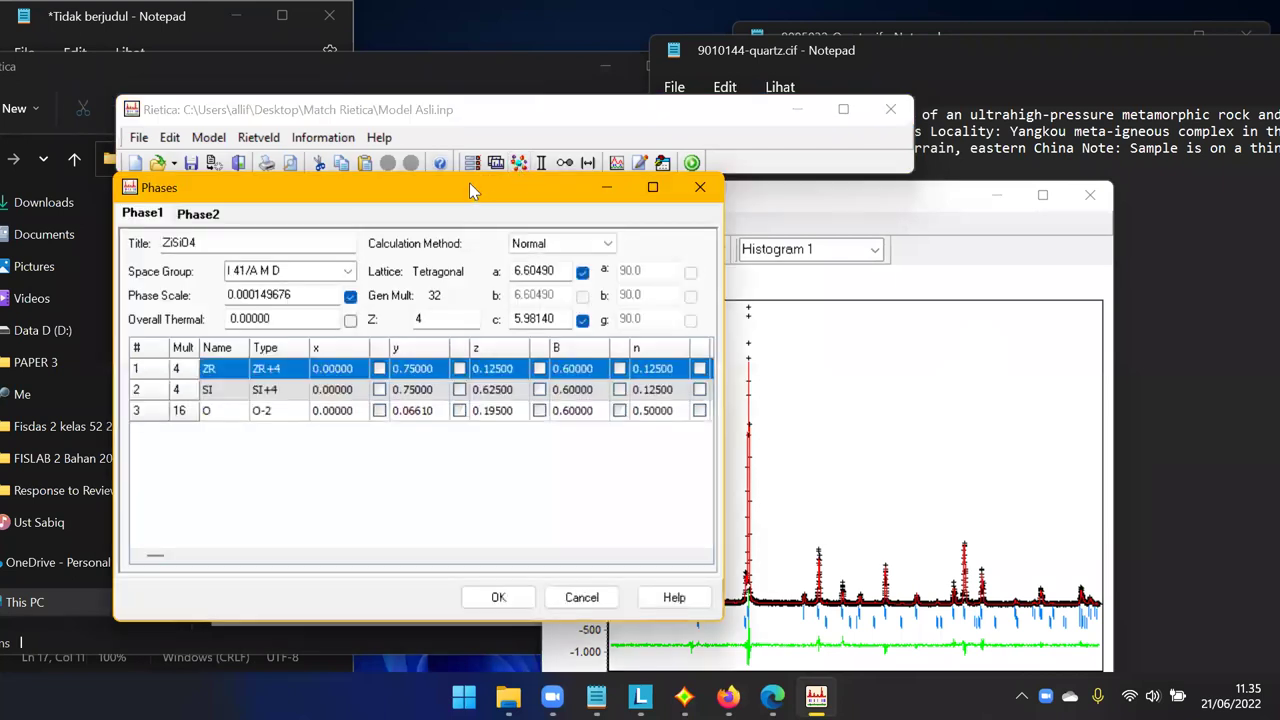
pyautogui.moveTo(471, 190); pyautogui.dragTo(525, 187)
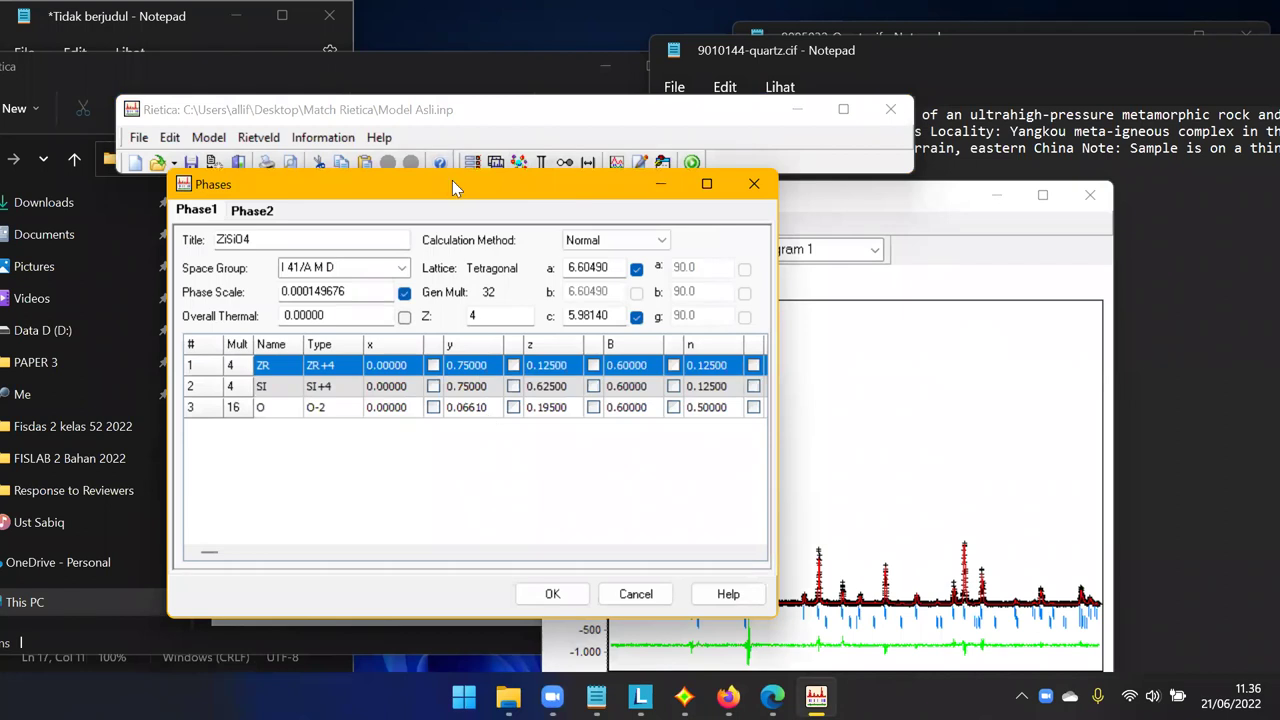
pyautogui.moveTo(453, 172); pyautogui.dragTo(457, 147)
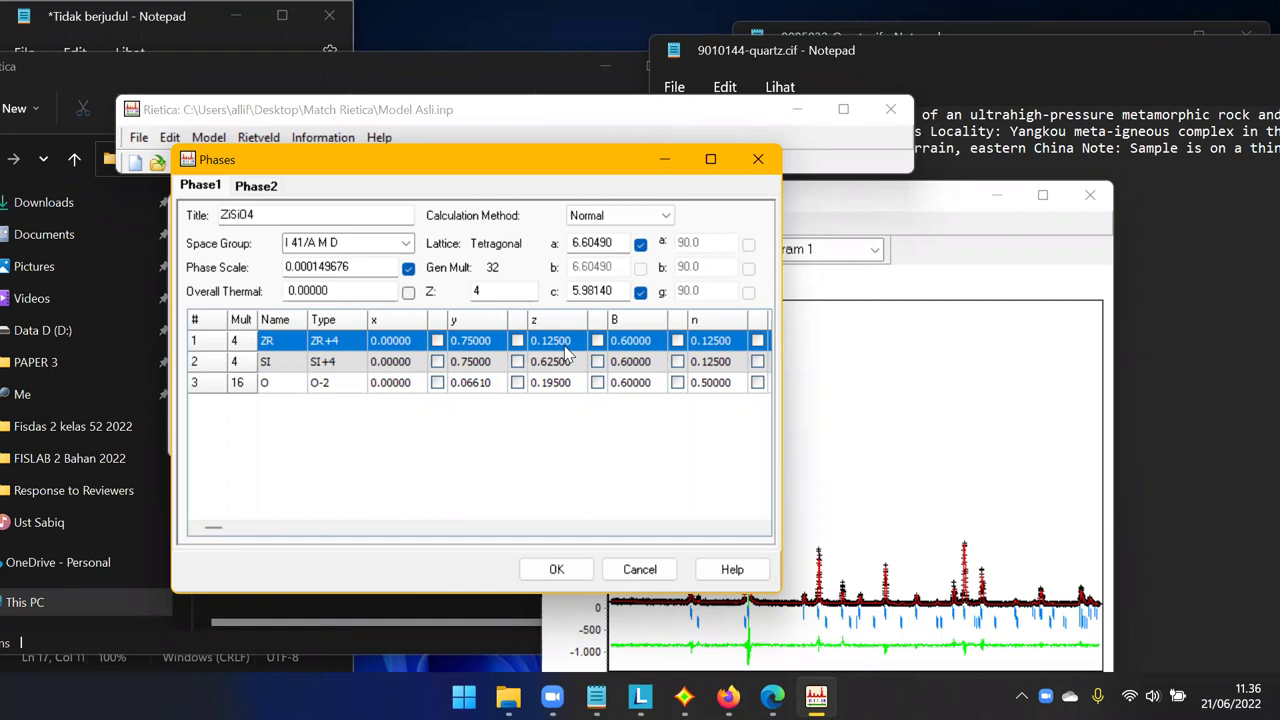
pyautogui.click(487, 362)
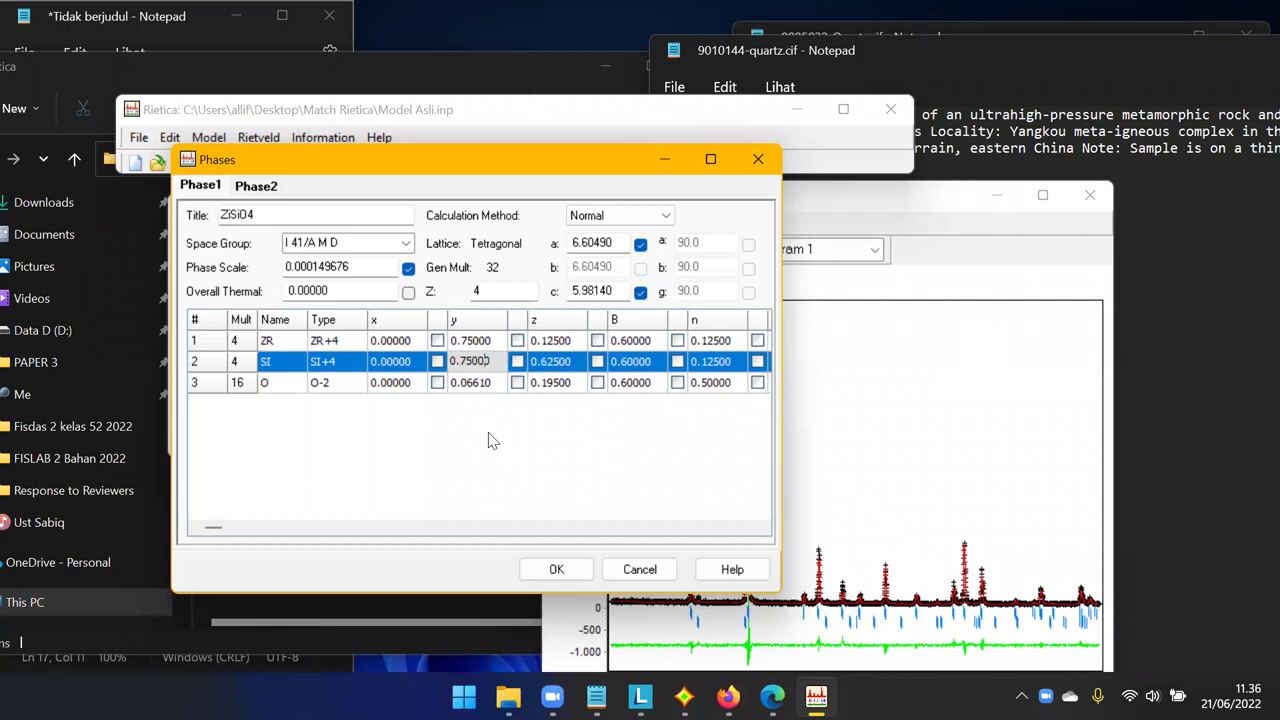
pyautogui.press('Return')
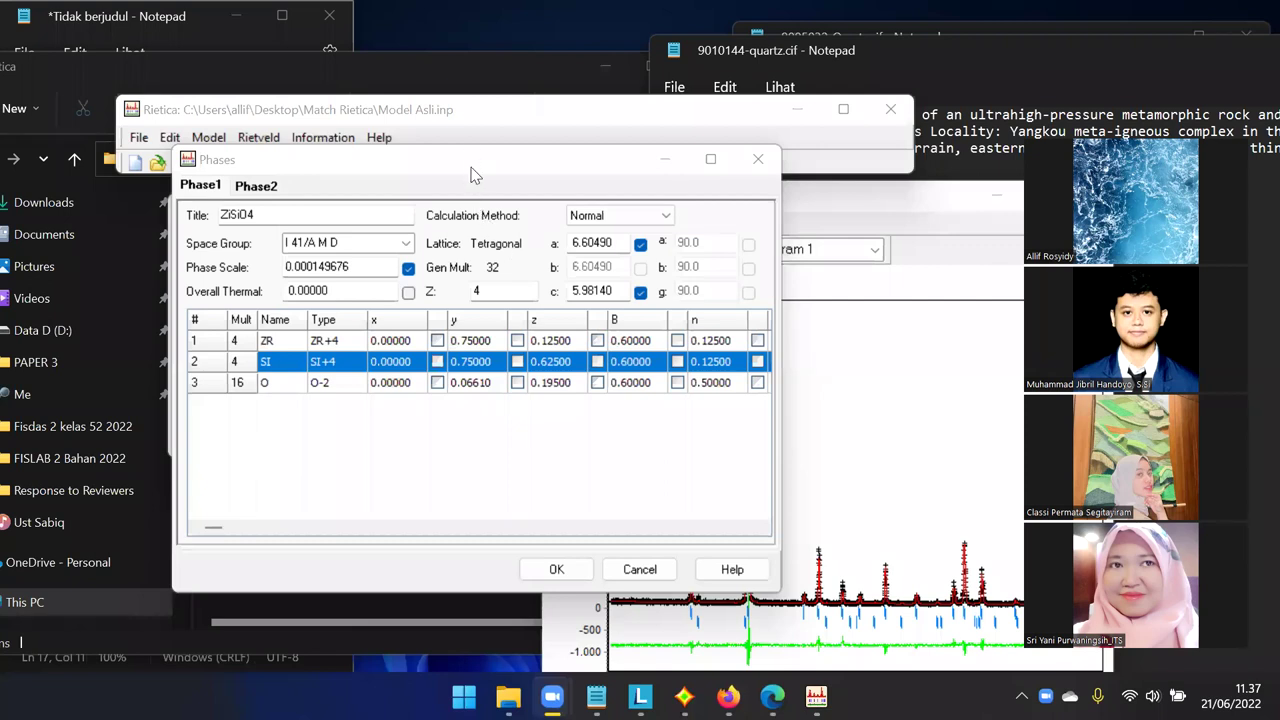
# Examine the first phase's O atom row and the SiO2 phase's atom parameters, and accept the phase settings.
pyautogui.click(474, 172)
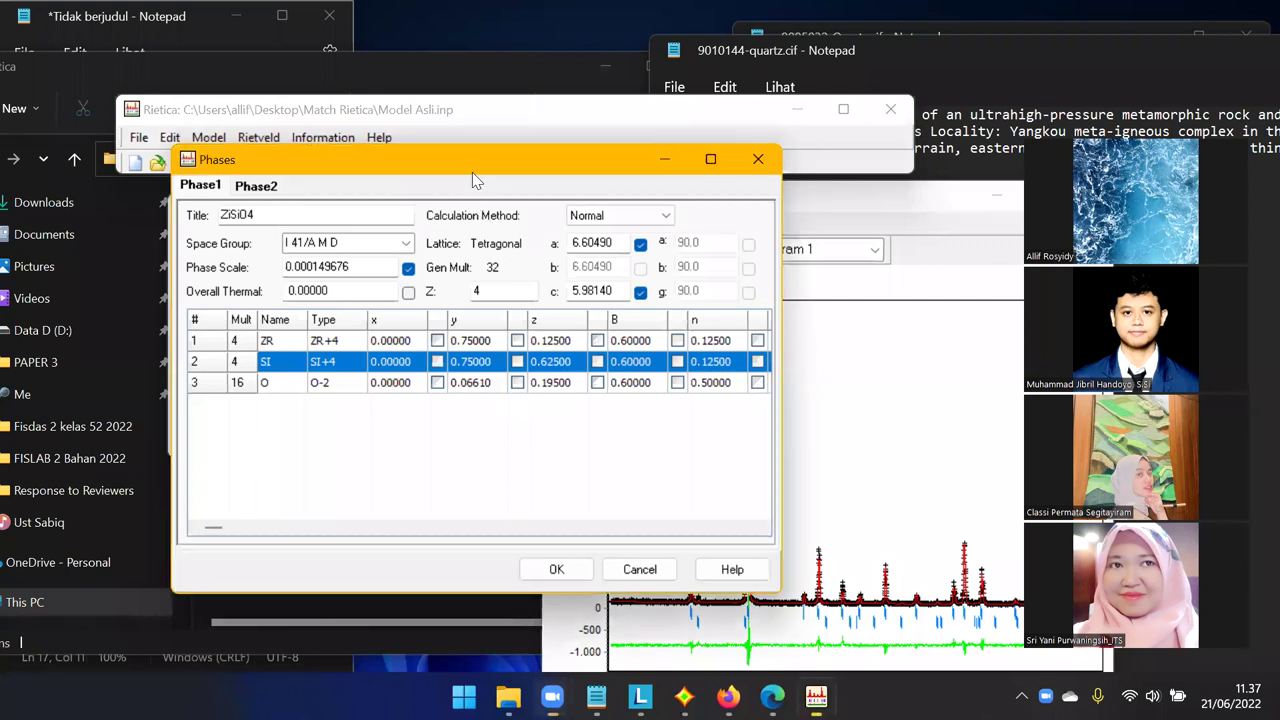
pyautogui.moveTo(474, 172); pyautogui.dragTo(410, 210)
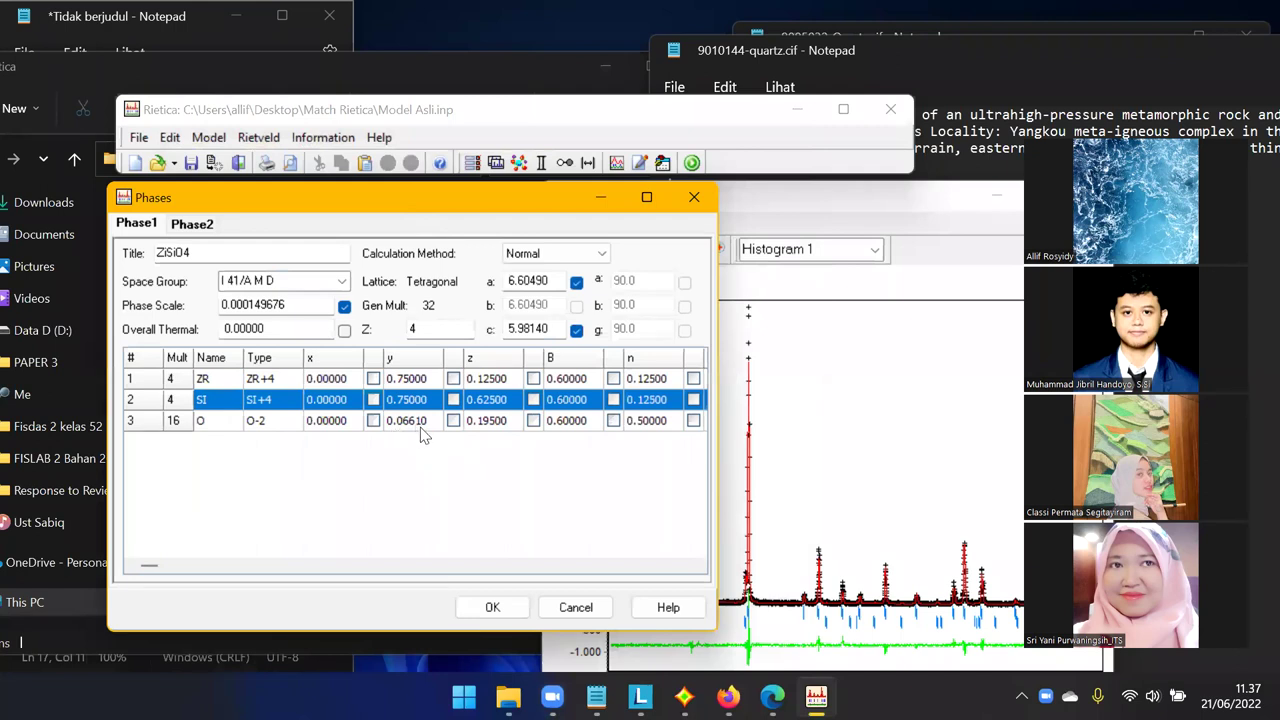
pyautogui.moveTo(407, 193); pyautogui.dragTo(440, 168)
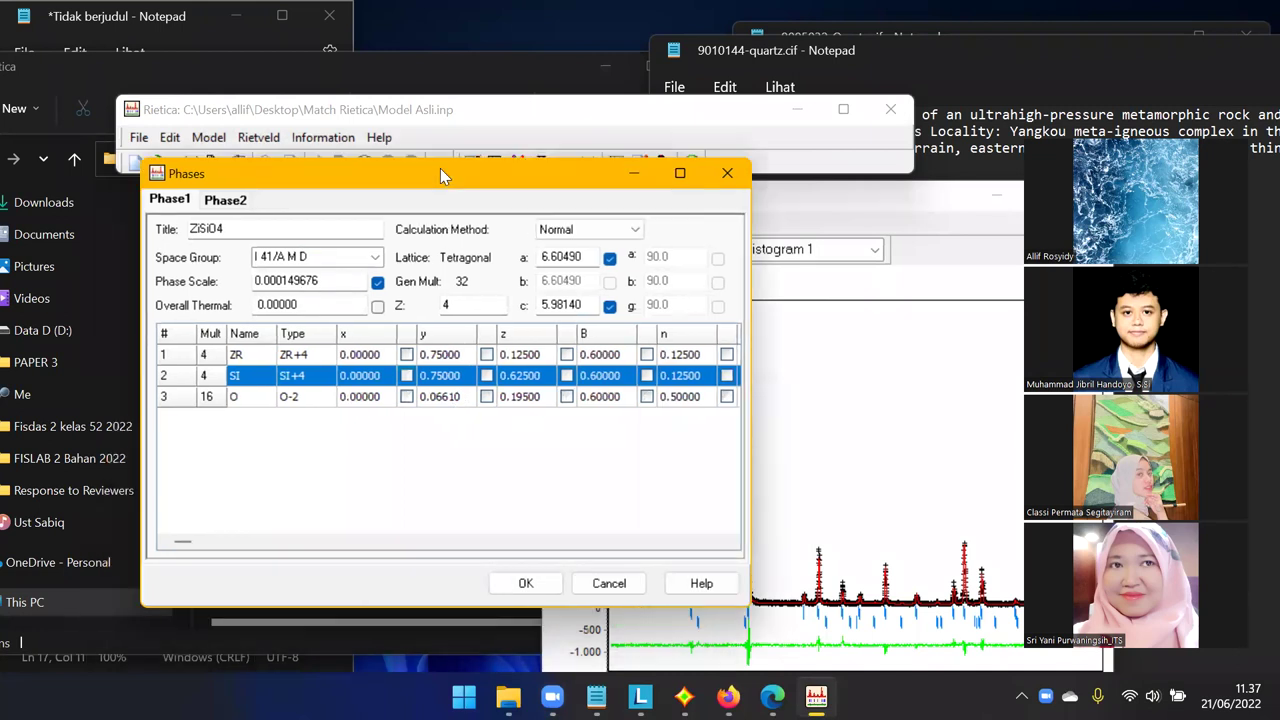
pyautogui.click(538, 398)
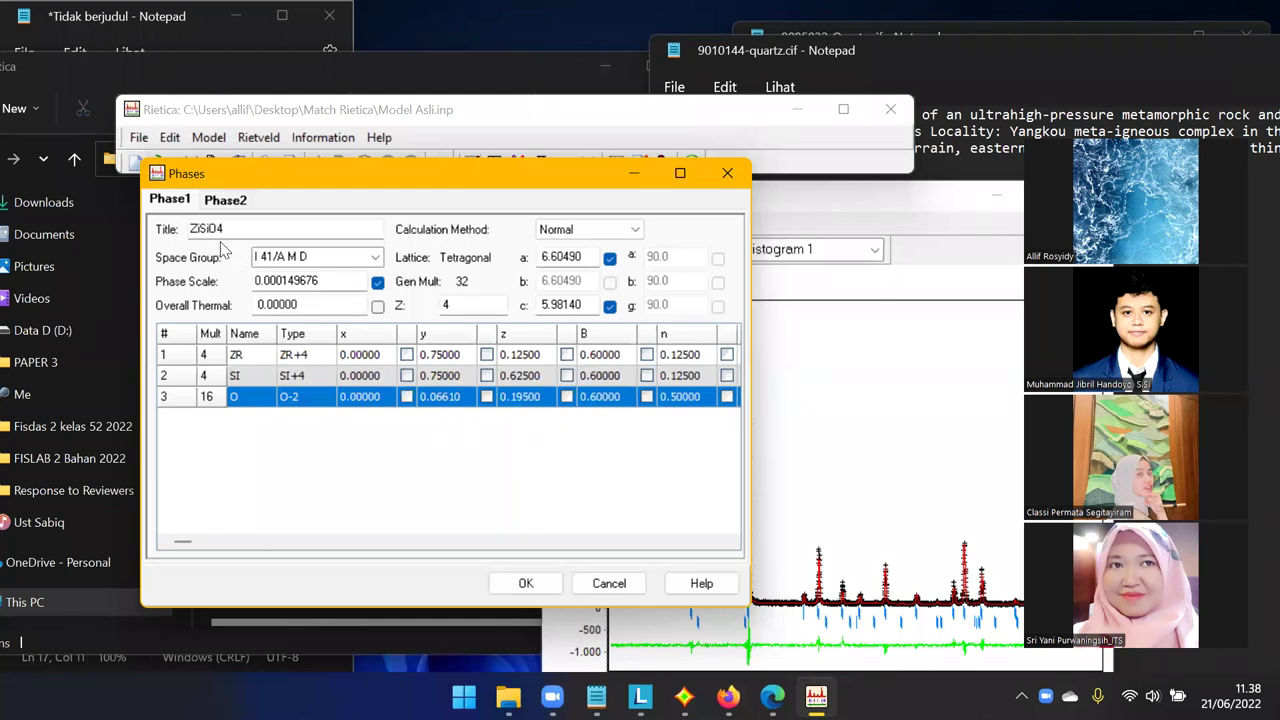
pyautogui.click(222, 198)
pyautogui.click(614, 348)
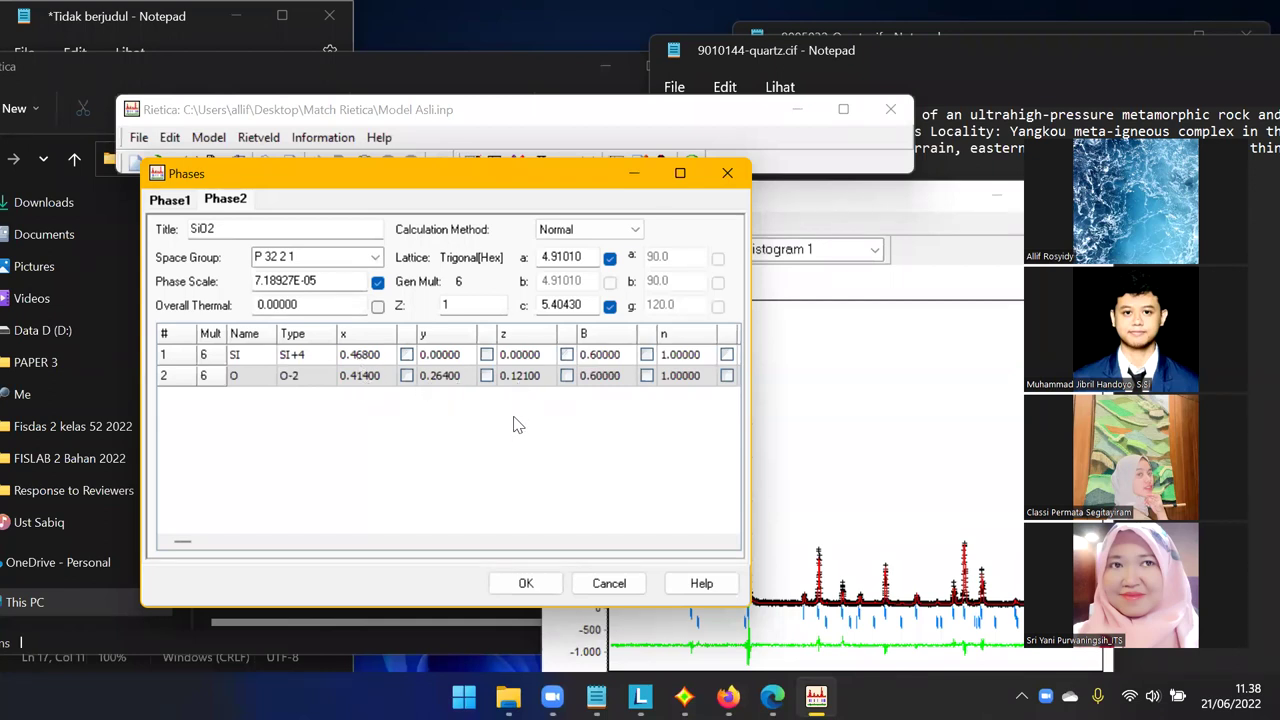
pyautogui.click(526, 583)
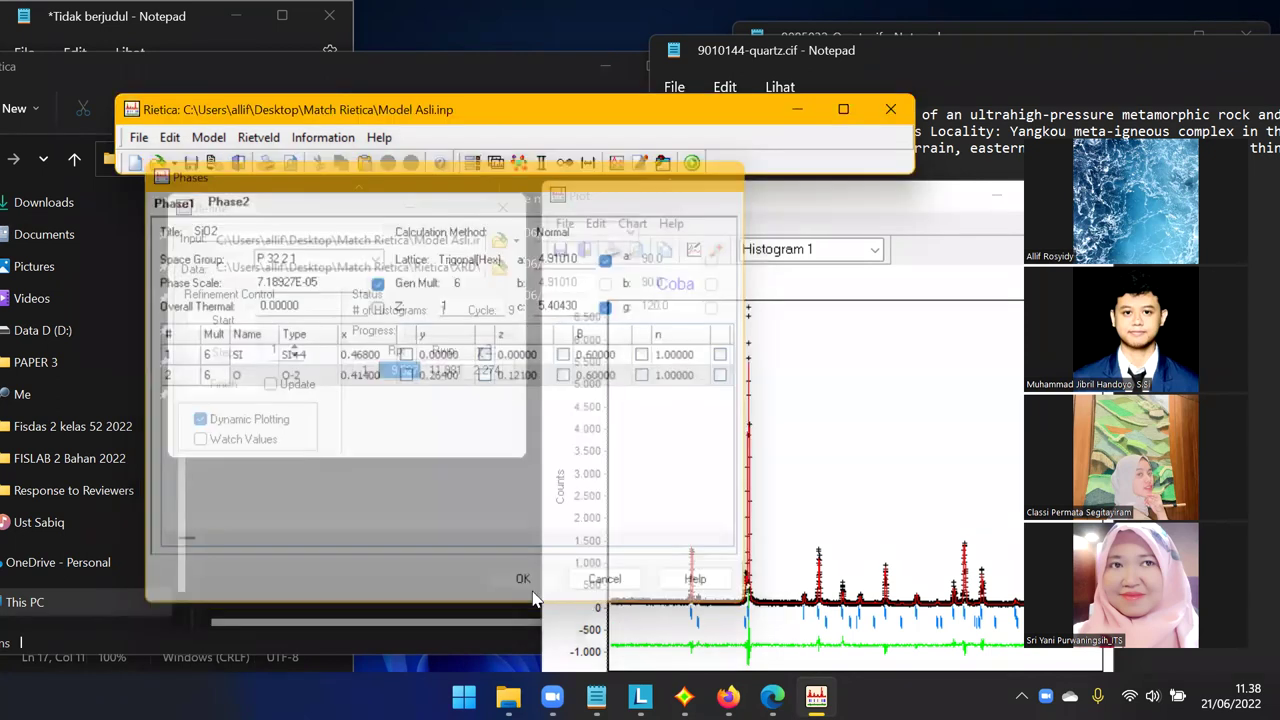